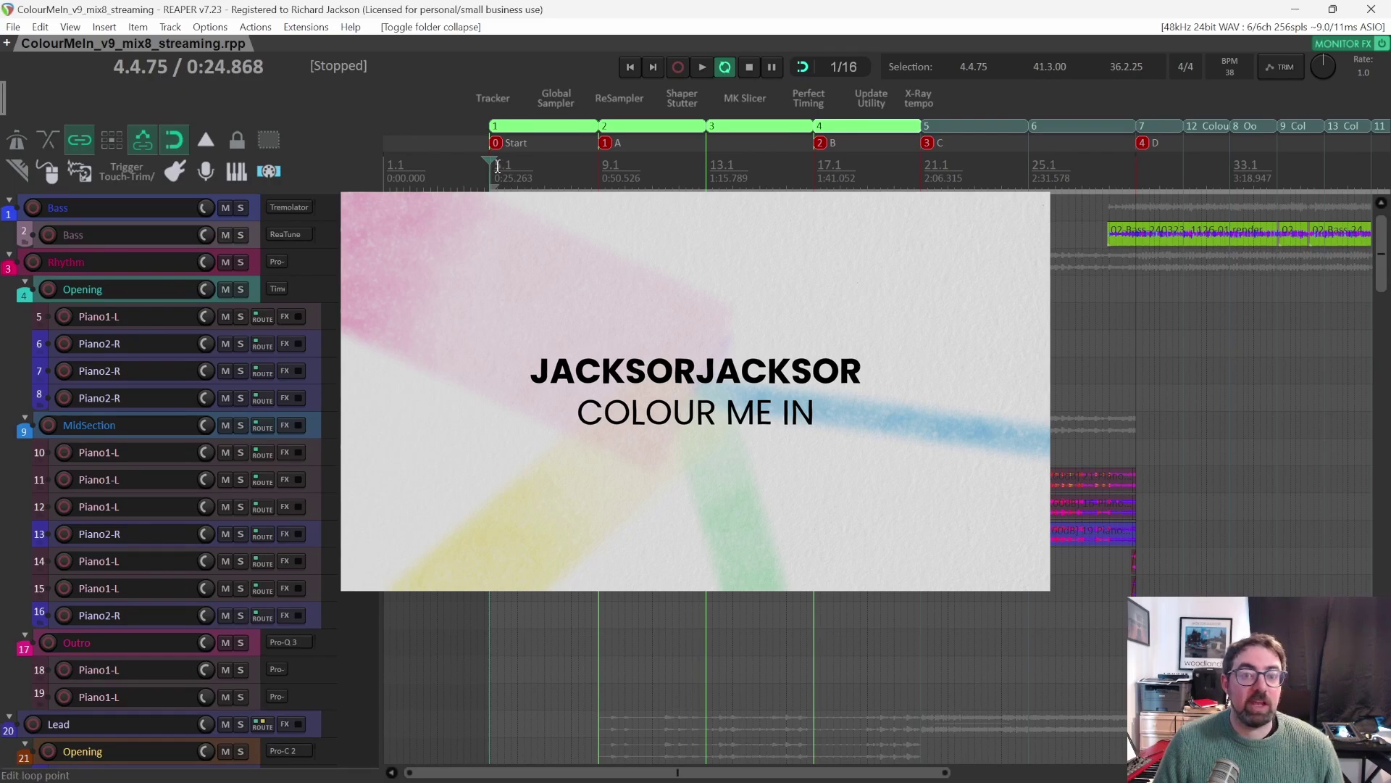
Look through the project's tracks from the Bass down to the Piano-Fast group and back up.
{"action": "scroll", "coordinate": [464, 317], "scroll_direction": "down", "scroll_amount": 10}
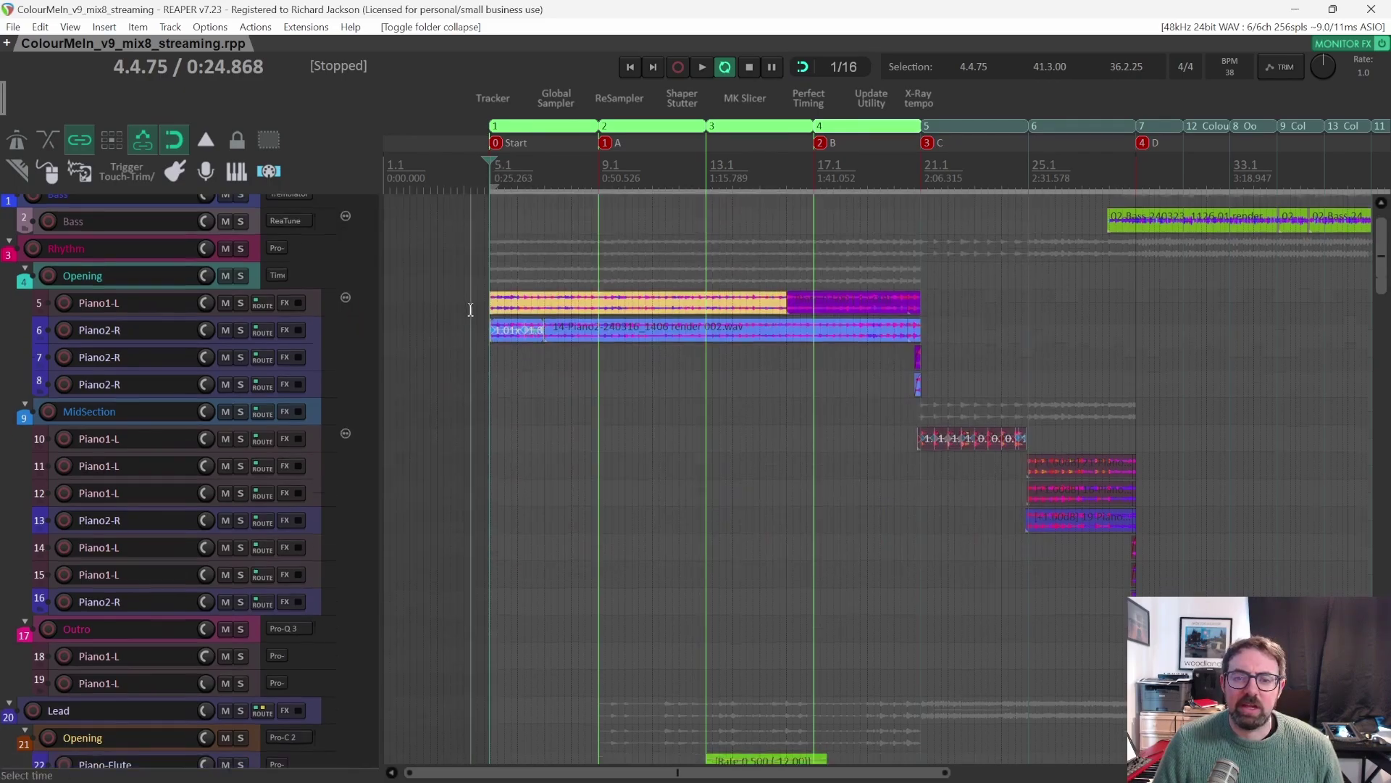
{"action": "scroll", "coordinate": [473, 311], "scroll_direction": "down", "scroll_amount": 3}
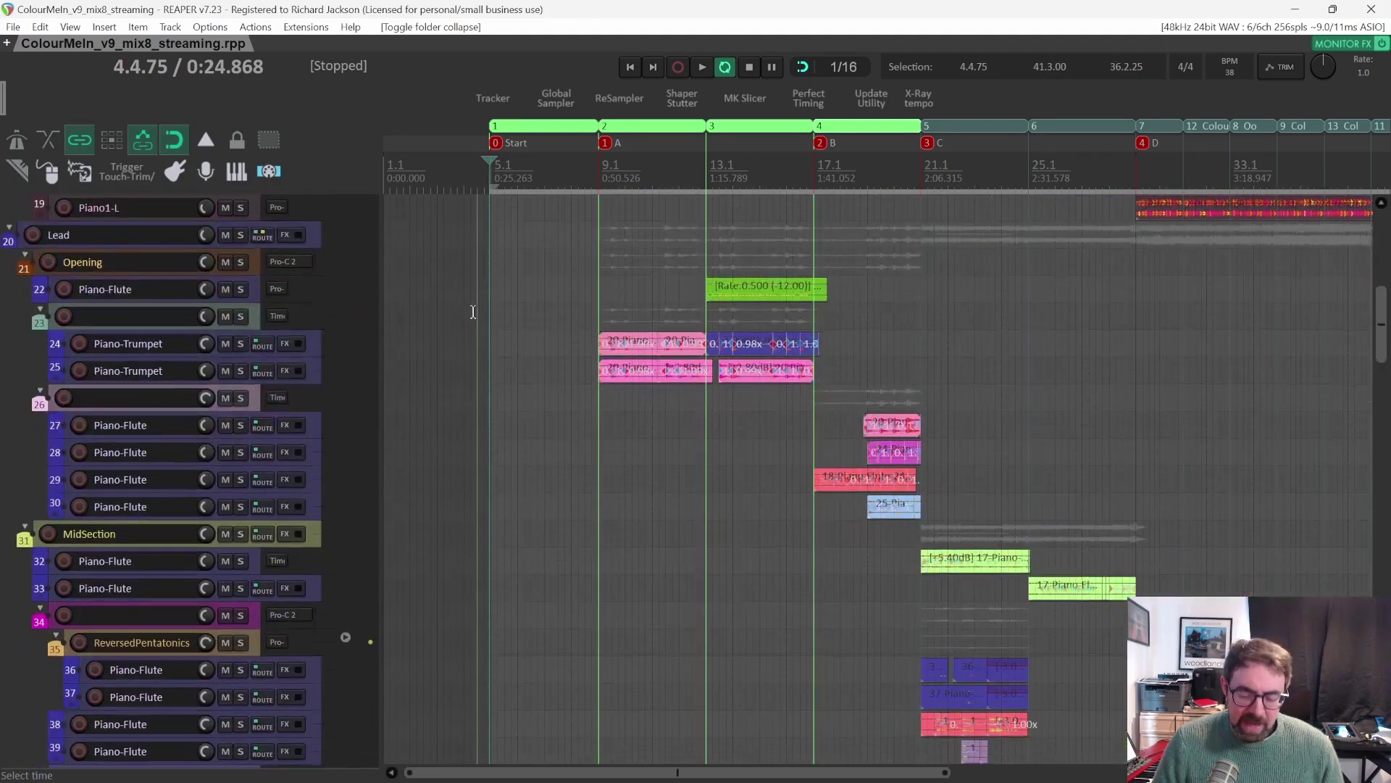
{"action": "scroll", "coordinate": [500, 323], "scroll_direction": "down", "scroll_amount": 4}
{"action": "scroll", "coordinate": [536, 335], "scroll_direction": "down", "scroll_amount": 5}
{"action": "scroll", "coordinate": [536, 335], "scroll_direction": "down", "scroll_amount": 4}
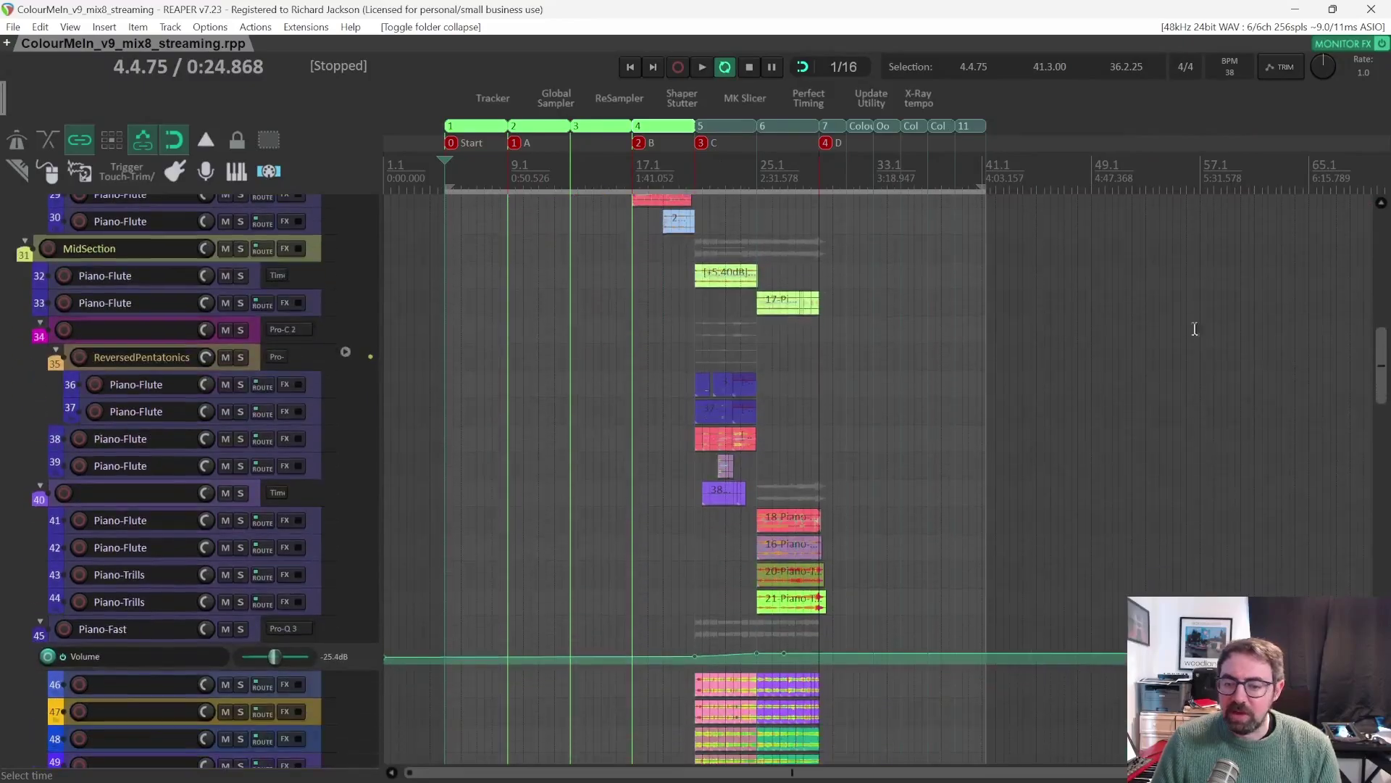
{"action": "left_click_drag", "start_coordinate": [1383, 367], "coordinate": [1363, 166]}
{"action": "scroll", "coordinate": [1200, 206], "scroll_direction": "up", "scroll_amount": 1}
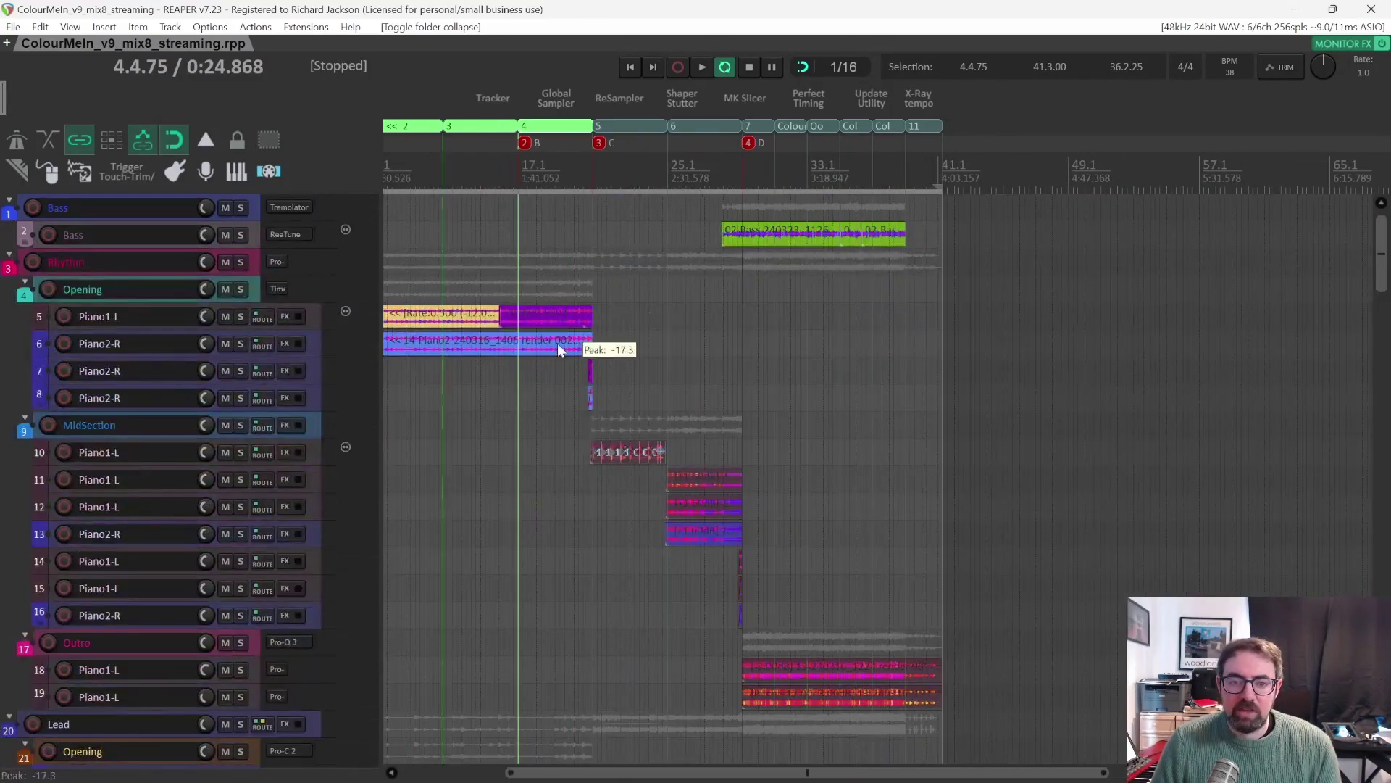
{"action": "scroll", "coordinate": [559, 349], "scroll_direction": "up", "scroll_amount": 3}
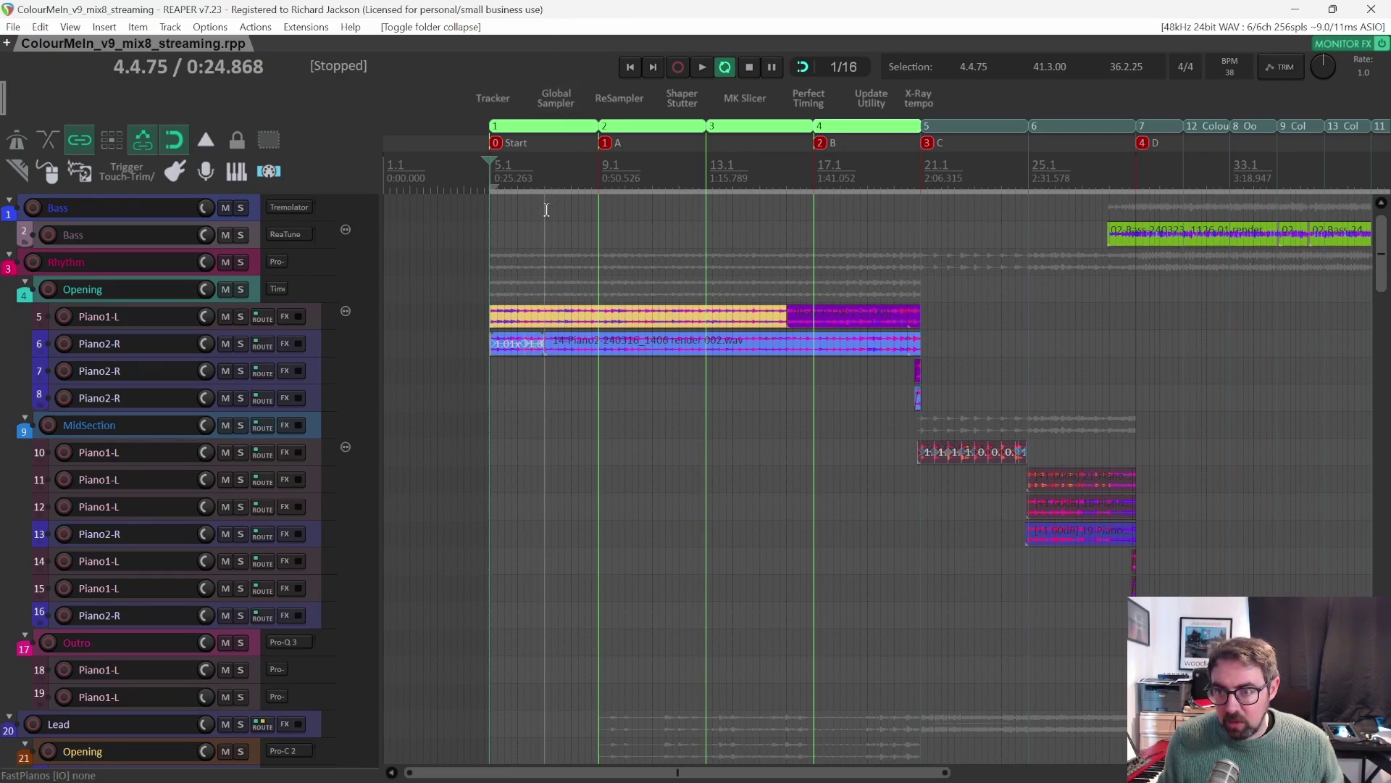
Select the time range from marker D at 29.1.00 to the end of the song at 41.3.00.
{"action": "scroll", "coordinate": [625, 249], "scroll_direction": "right", "scroll_amount": 5}
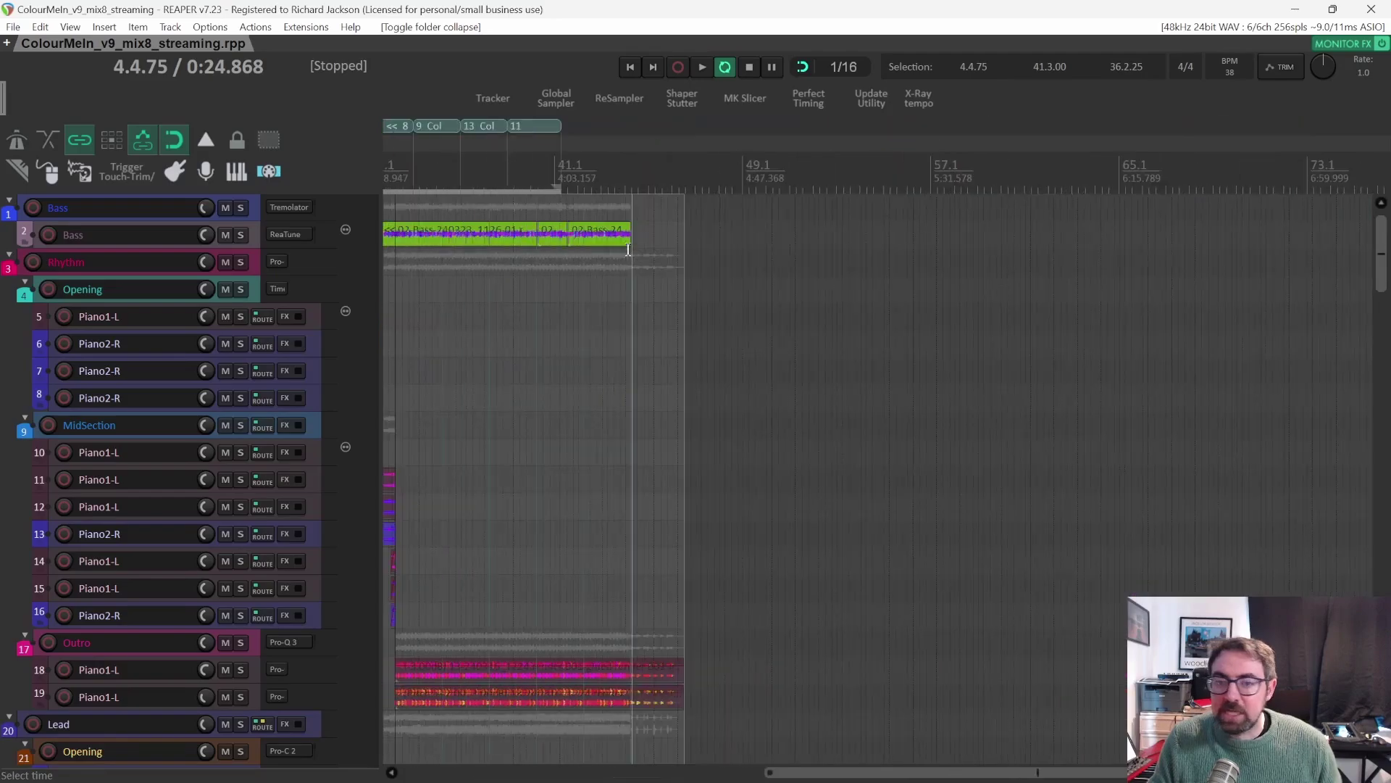
{"action": "left_click", "coordinate": [765, 178]}
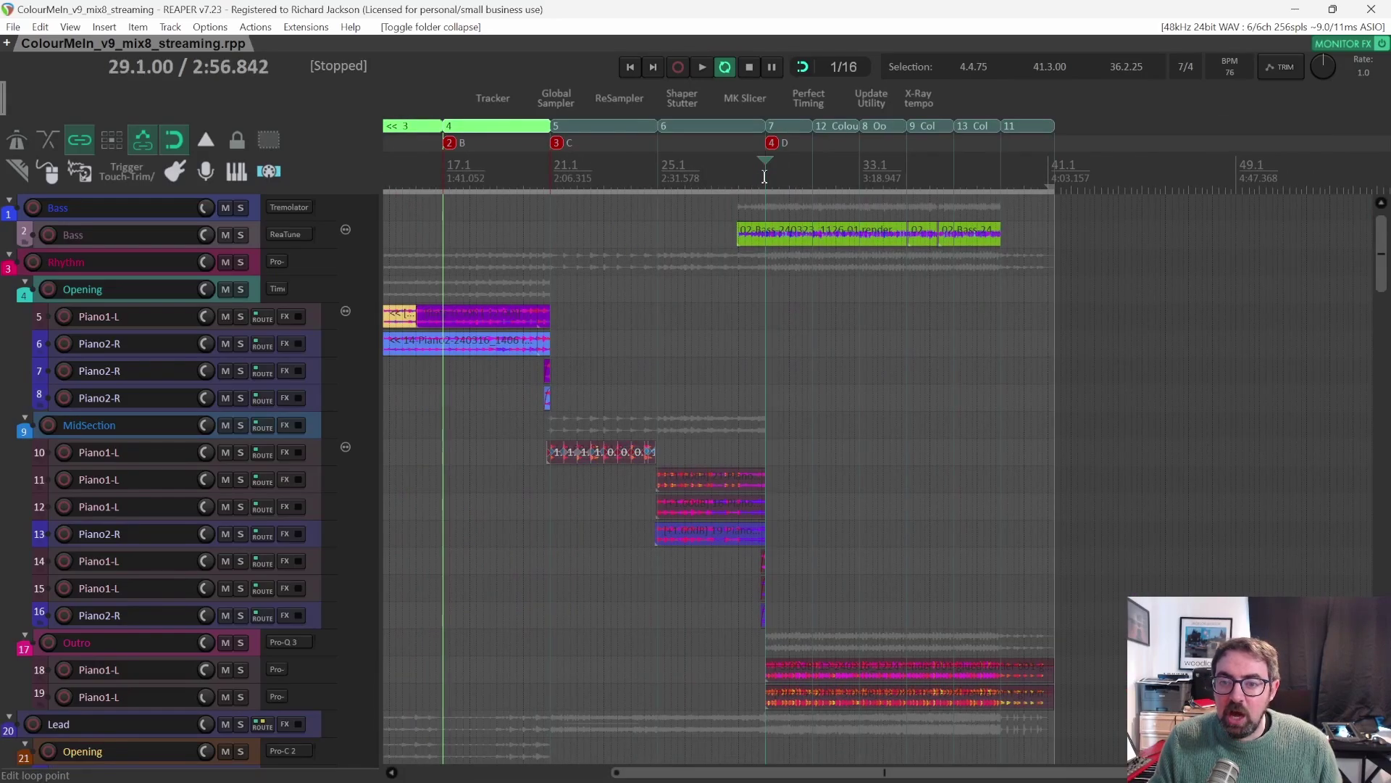
{"action": "left_click_drag", "start_coordinate": [765, 178], "coordinate": [1058, 189]}
{"action": "scroll", "coordinate": [906, 200], "scroll_direction": "left", "scroll_amount": 5}
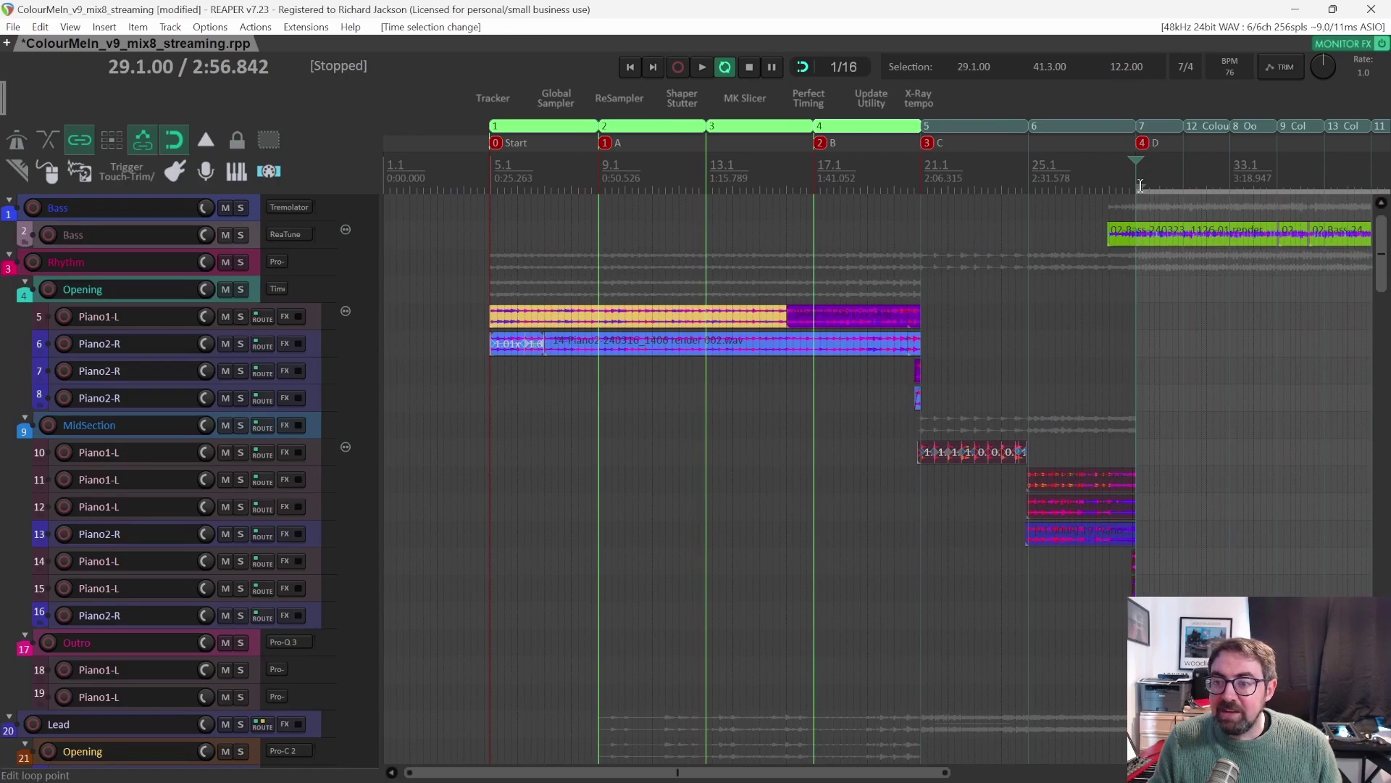
Extend the start of the time selection back to 4.4.75, just before the Start marker.
{"action": "left_click_drag", "start_coordinate": [1138, 188], "coordinate": [484, 203]}
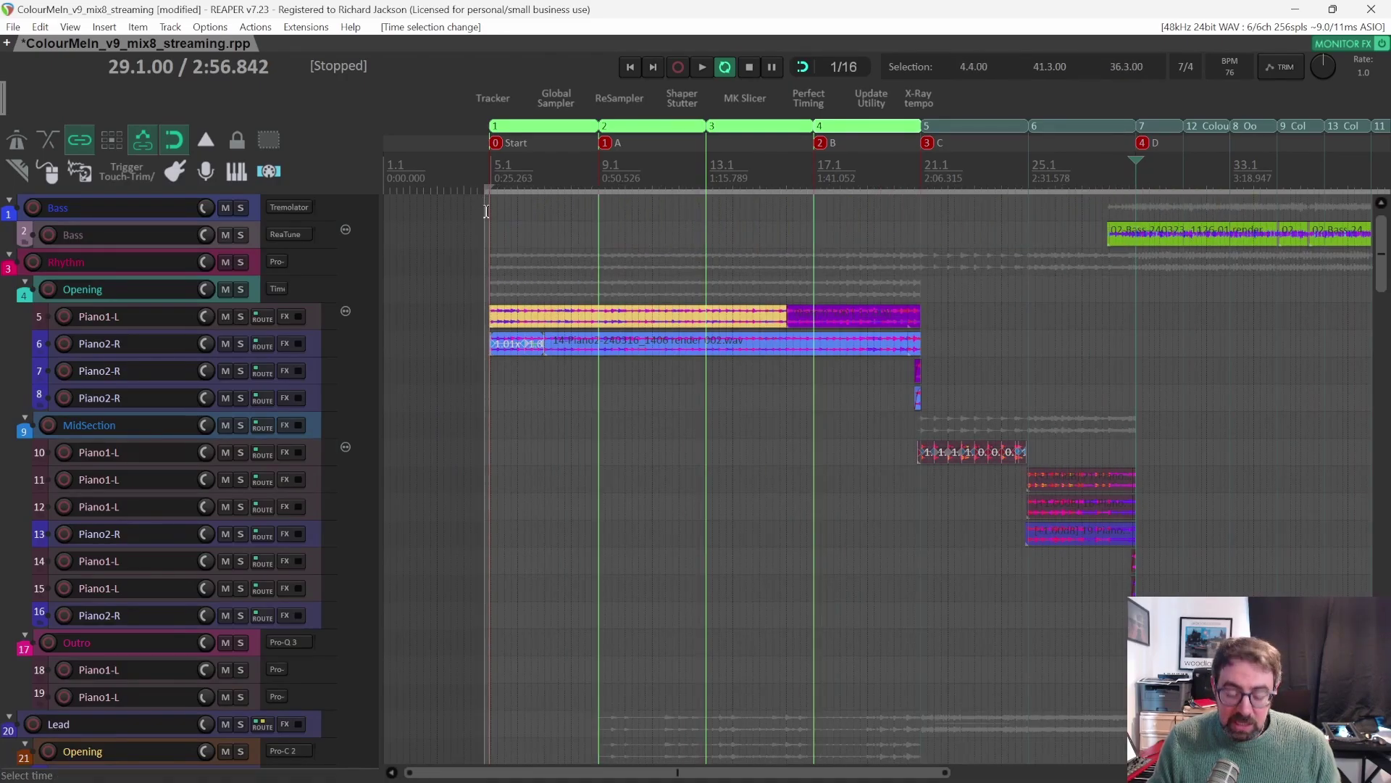
{"action": "scroll", "coordinate": [516, 257], "scroll_direction": "up", "scroll_amount": 3}
{"action": "scroll", "coordinate": [516, 262], "scroll_direction": "up", "scroll_amount": 3}
{"action": "scroll", "coordinate": [517, 261], "scroll_direction": "left", "scroll_amount": 4}
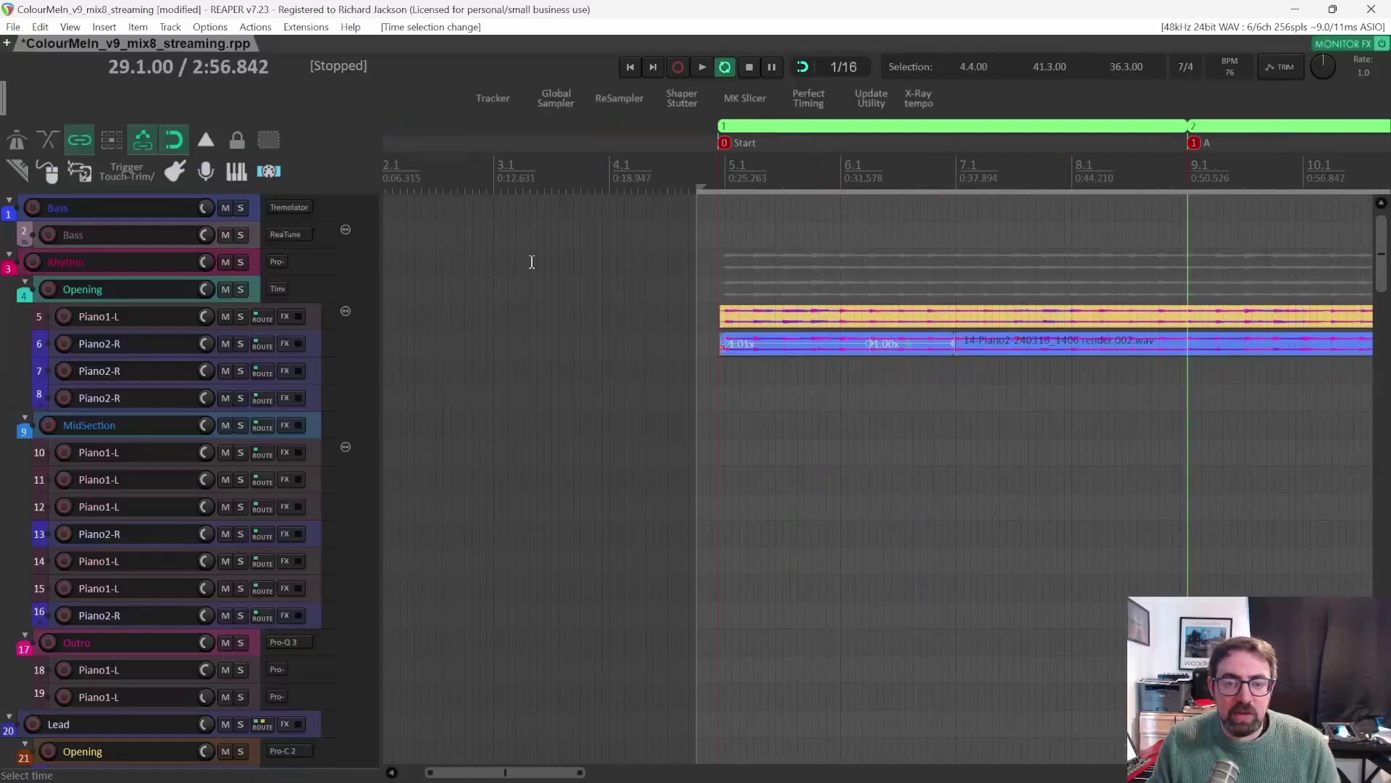
{"action": "left_click_drag", "start_coordinate": [696, 187], "coordinate": [722, 191]}
{"action": "scroll", "coordinate": [776, 211], "scroll_direction": "right", "scroll_amount": 5}
Examine the song's section layout from the Start marker to the outro, with the edit cursor at 4.4.75.
{"action": "scroll", "coordinate": [766, 211], "scroll_direction": "down", "scroll_amount": 8}
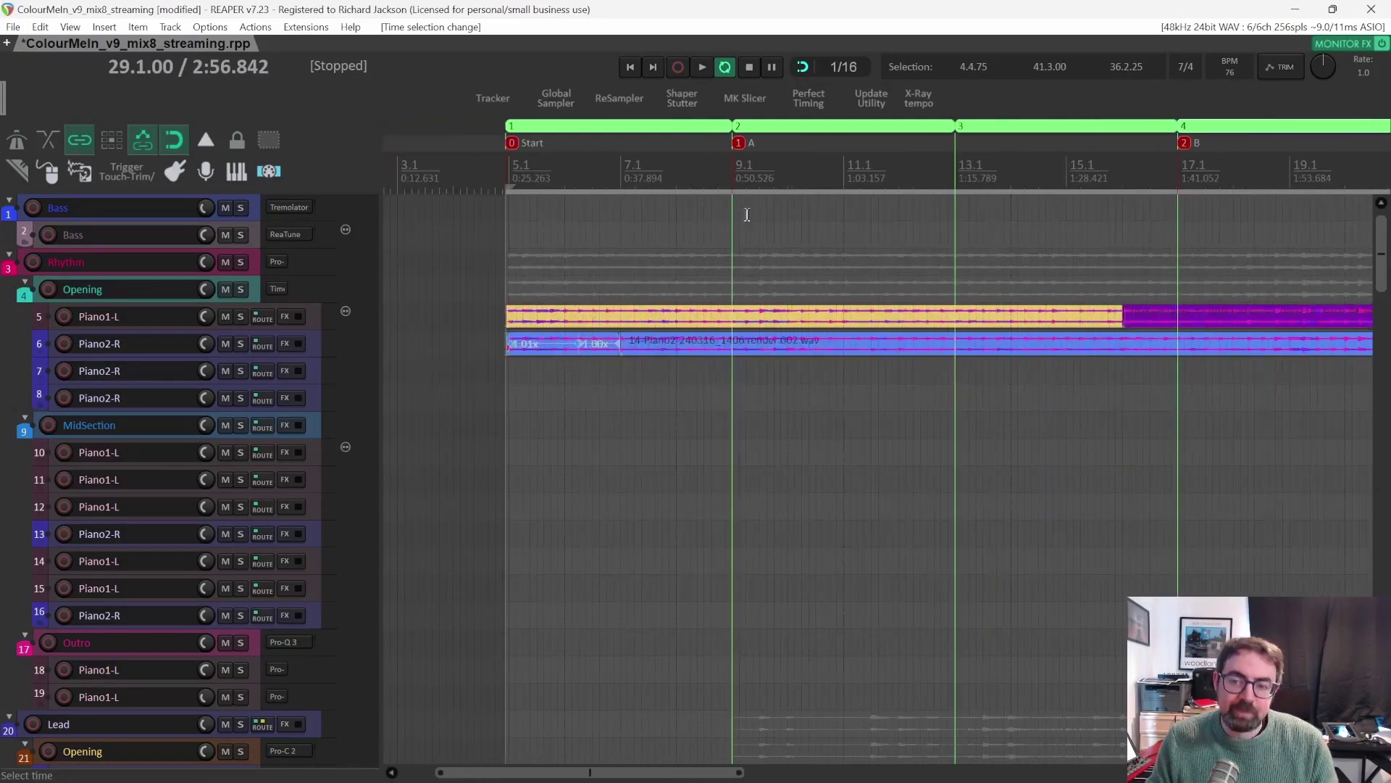
{"action": "scroll", "coordinate": [736, 155], "scroll_direction": "down", "scroll_amount": 3}
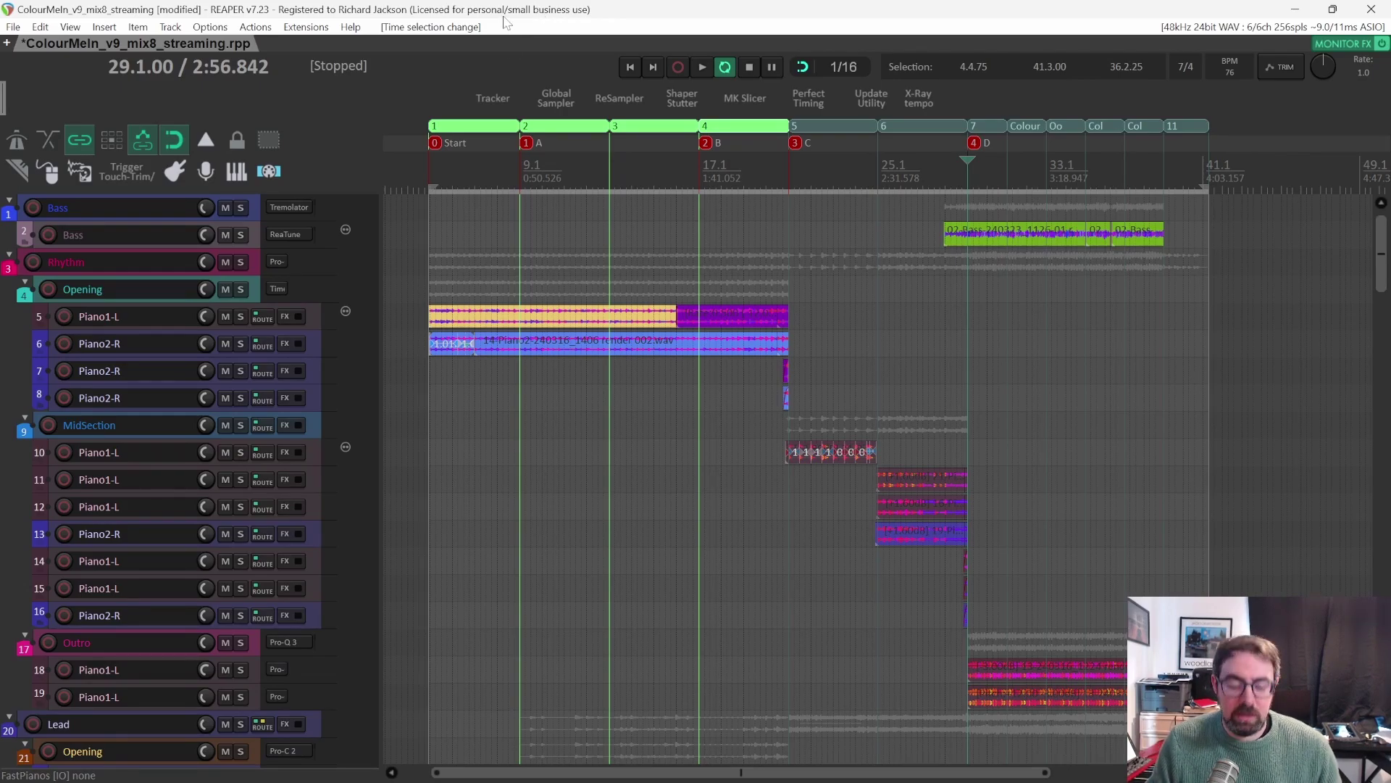
{"action": "scroll", "coordinate": [498, 192], "scroll_direction": "up", "scroll_amount": 4}
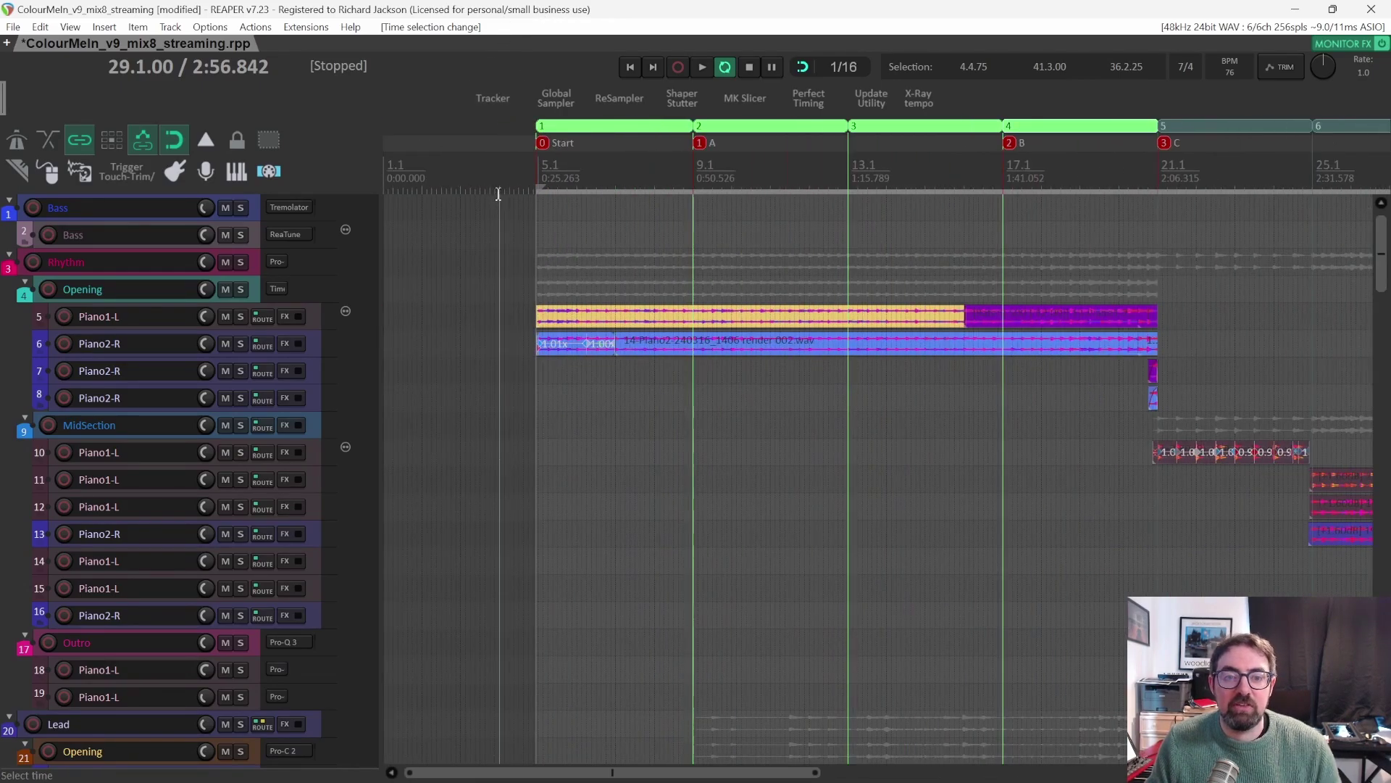
{"action": "scroll", "coordinate": [566, 185], "scroll_direction": "right", "scroll_amount": 3}
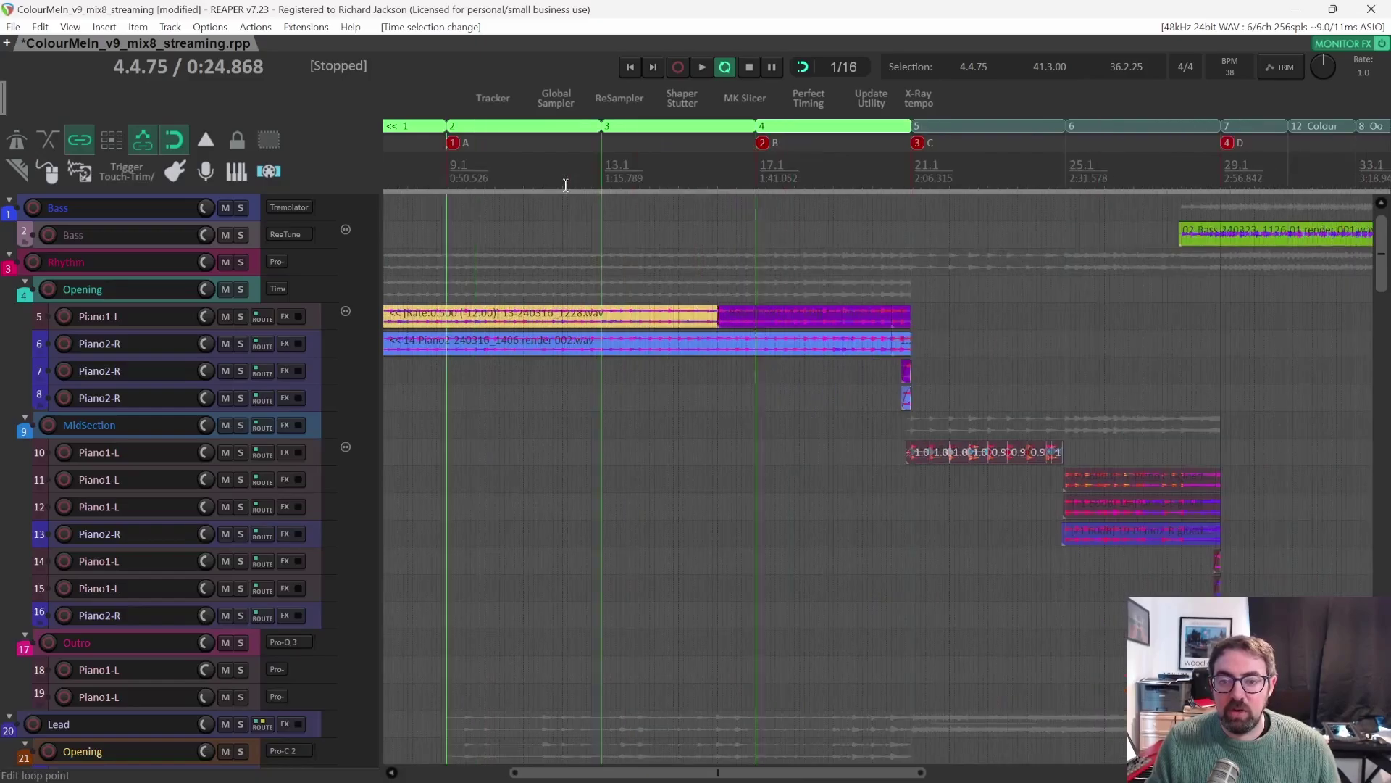
{"action": "scroll", "coordinate": [566, 184], "scroll_direction": "down", "scroll_amount": 4}
{"action": "scroll", "coordinate": [566, 184], "scroll_direction": "left", "scroll_amount": 1}
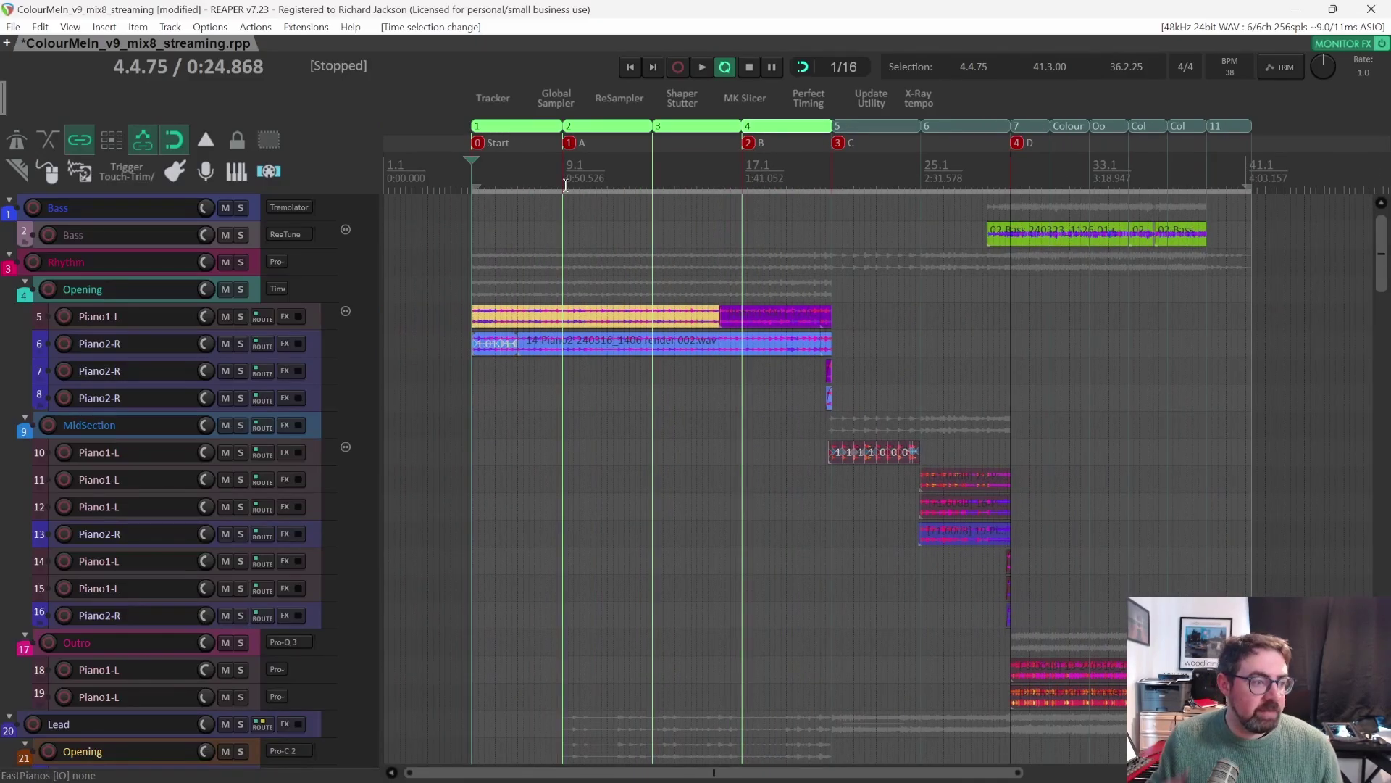
{"action": "scroll", "coordinate": [566, 185], "scroll_direction": "down", "scroll_amount": 3}
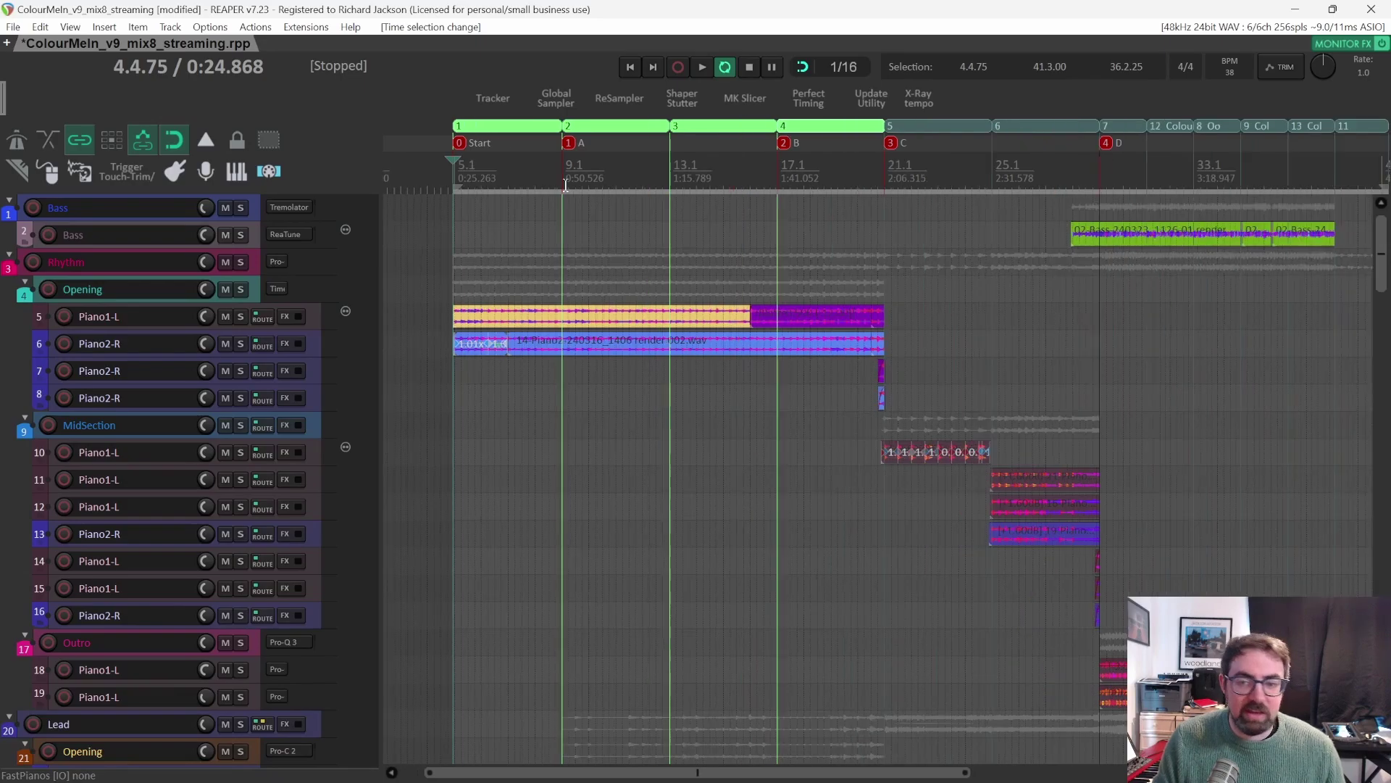
{"action": "scroll", "coordinate": [584, 191], "scroll_direction": "left", "scroll_amount": 1}
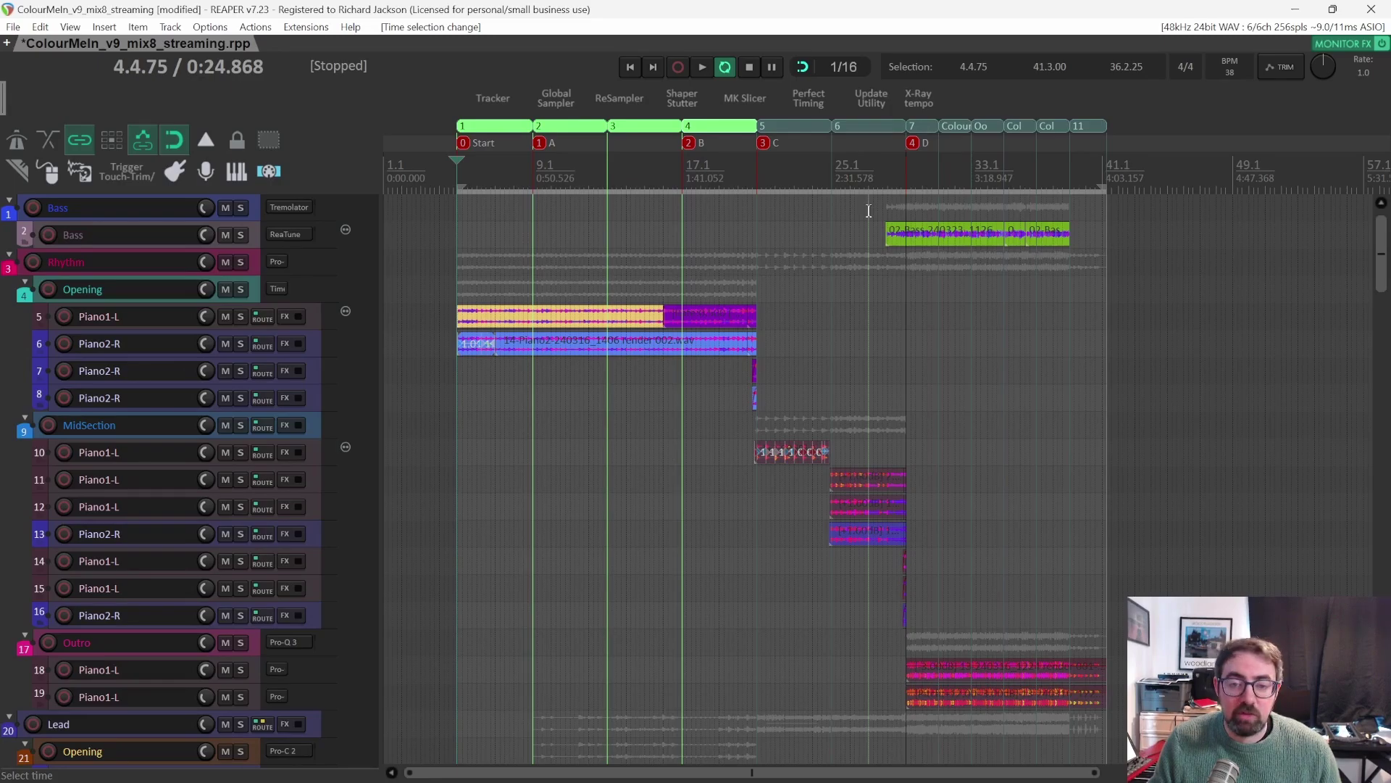
Solo the Opening folder under Rhythm and play it briefly from 5.1.00.
{"action": "left_click", "coordinate": [490, 182]}
{"action": "scroll", "coordinate": [544, 373], "scroll_direction": "up", "scroll_amount": 6}
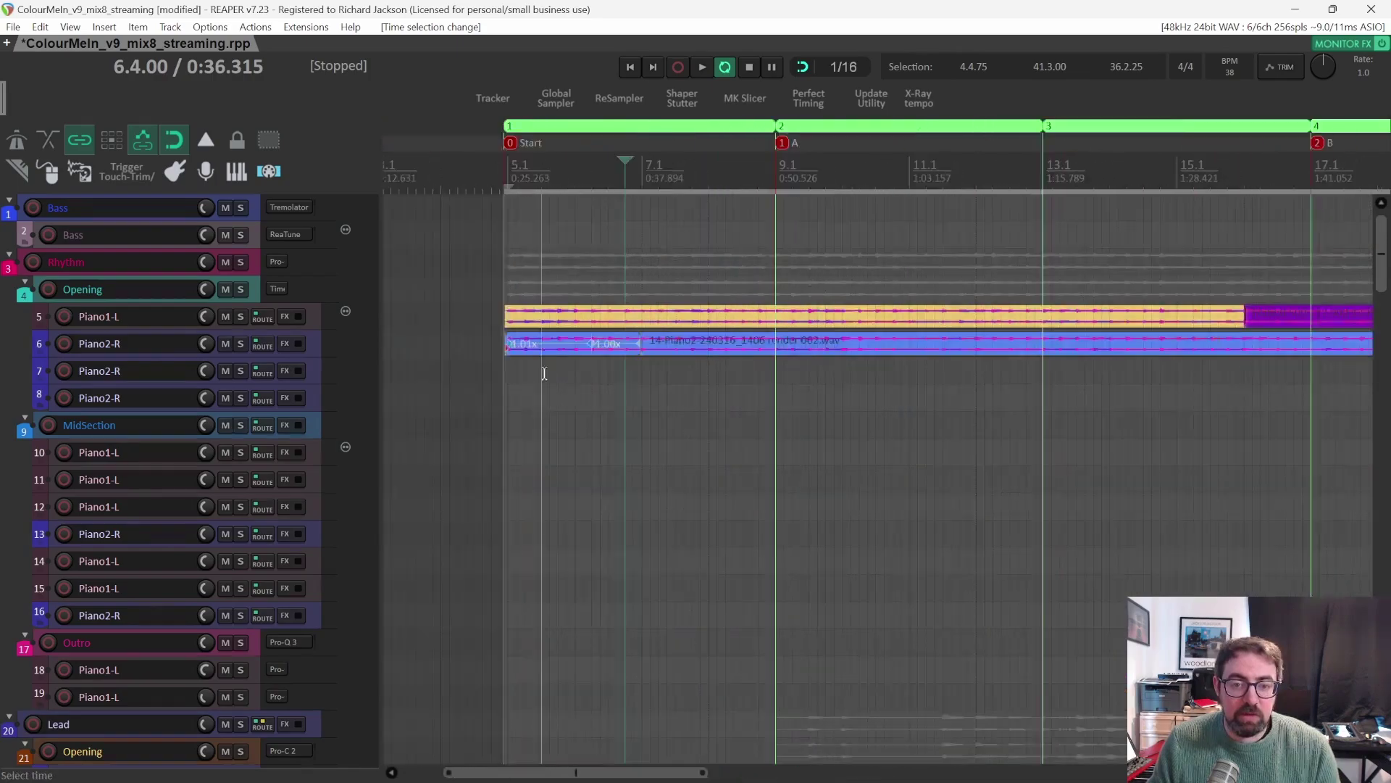
{"action": "scroll", "coordinate": [544, 373], "scroll_direction": "left", "scroll_amount": 2}
{"action": "scroll", "coordinate": [640, 333], "scroll_direction": "right", "scroll_amount": 4}
{"action": "scroll", "coordinate": [623, 334], "scroll_direction": "left", "scroll_amount": 4}
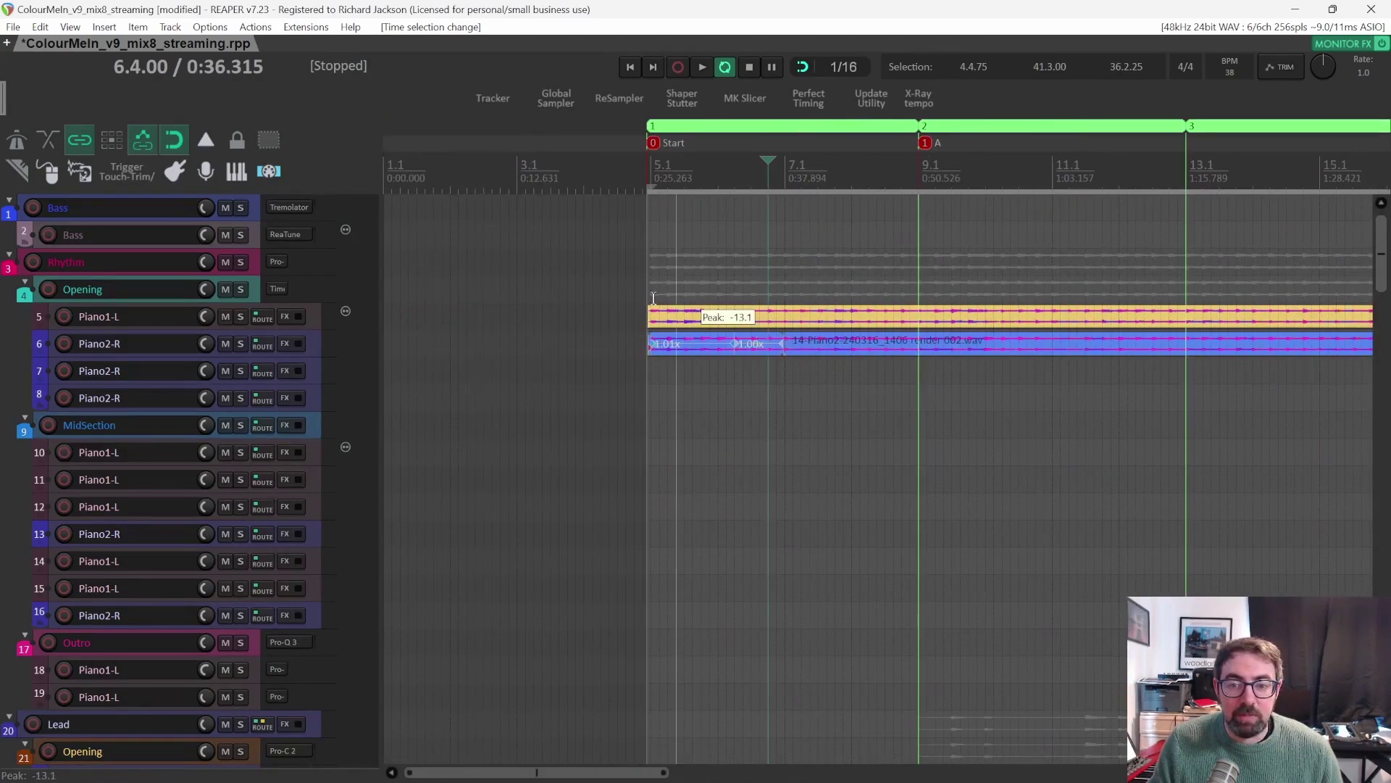
{"action": "left_click", "coordinate": [239, 290]}
{"action": "left_click", "coordinate": [653, 175]}
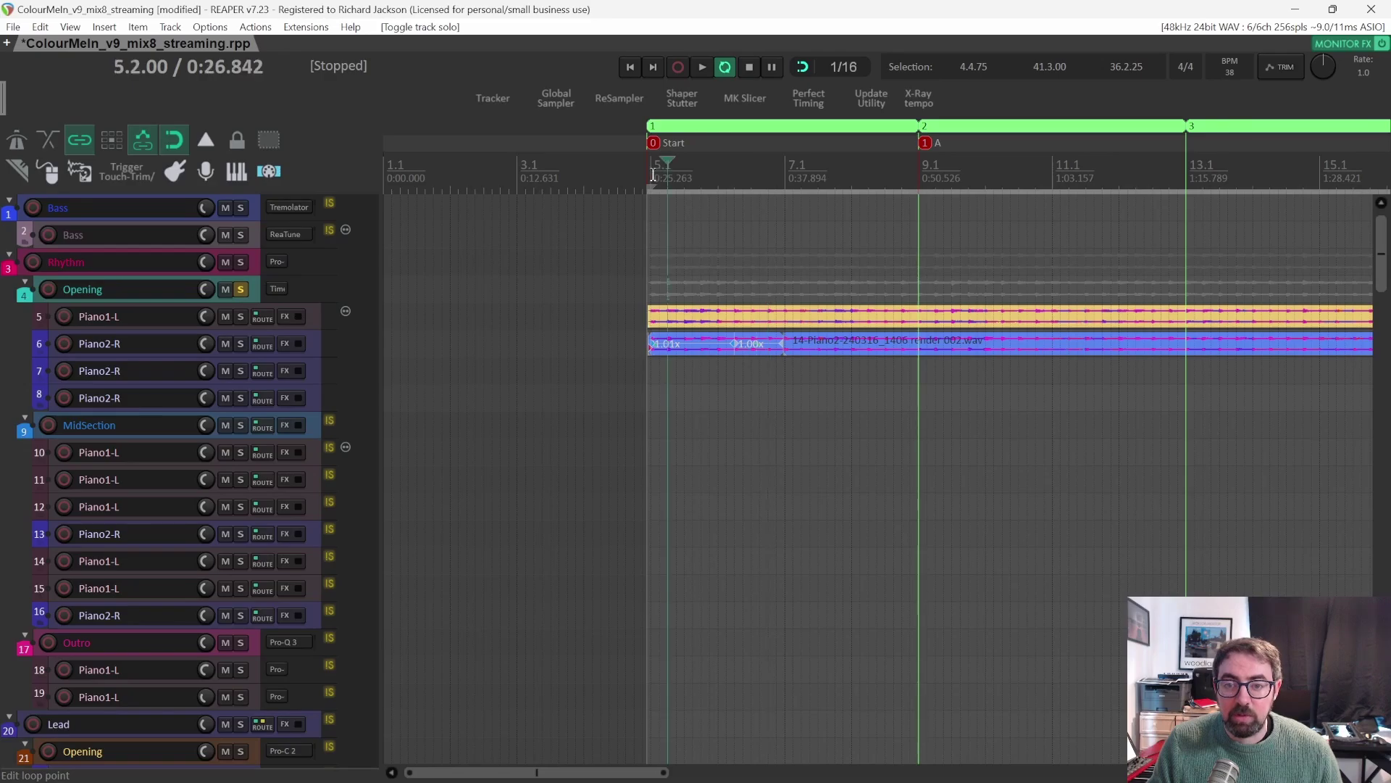
{"action": "left_click", "coordinate": [650, 176]}
{"action": "key", "text": "space"}
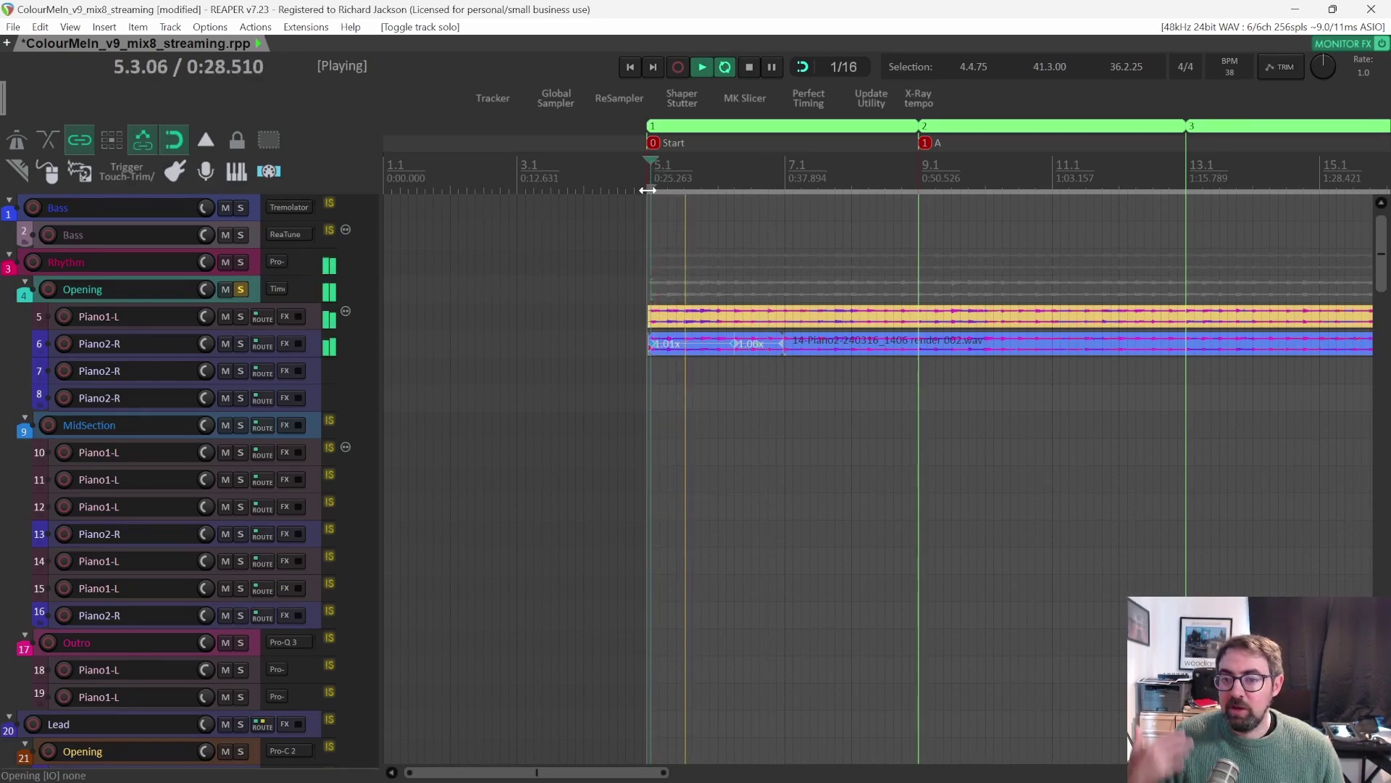
{"action": "key", "text": "space"}
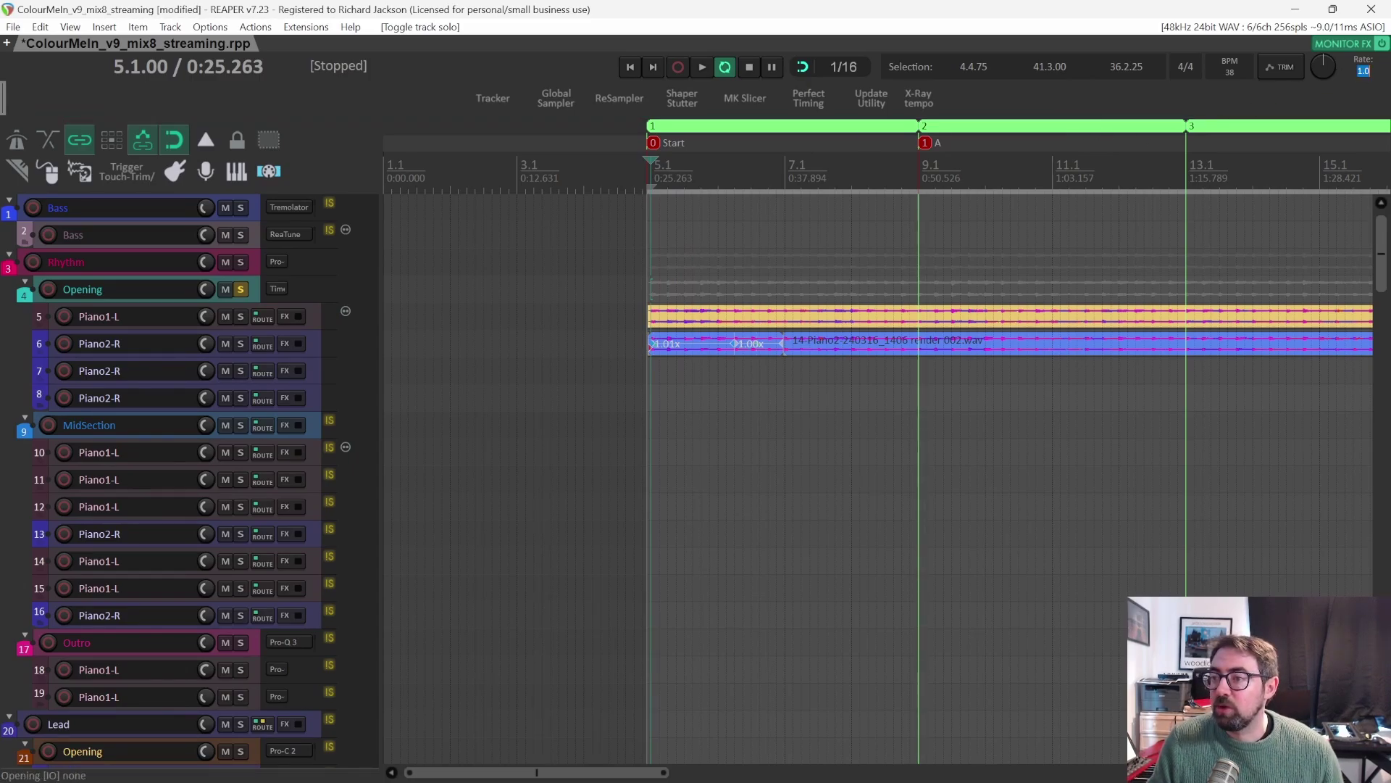
Set the playback rate to 2 and play the soloed Opening pianos from 4.4.75.
{"action": "scroll", "coordinate": [1359, 71], "scroll_direction": "up", "scroll_amount": 3}
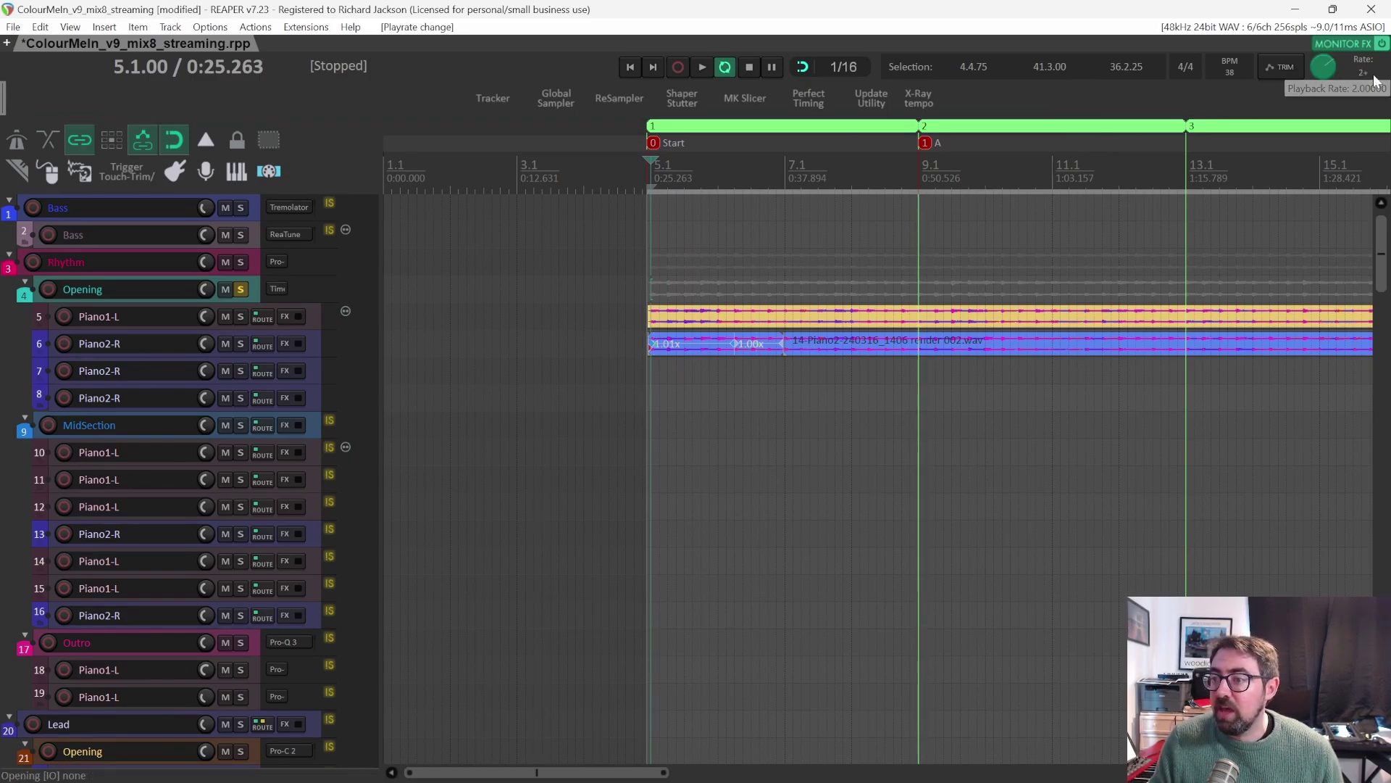
{"action": "left_click", "coordinate": [643, 177]}
{"action": "key", "text": "space"}
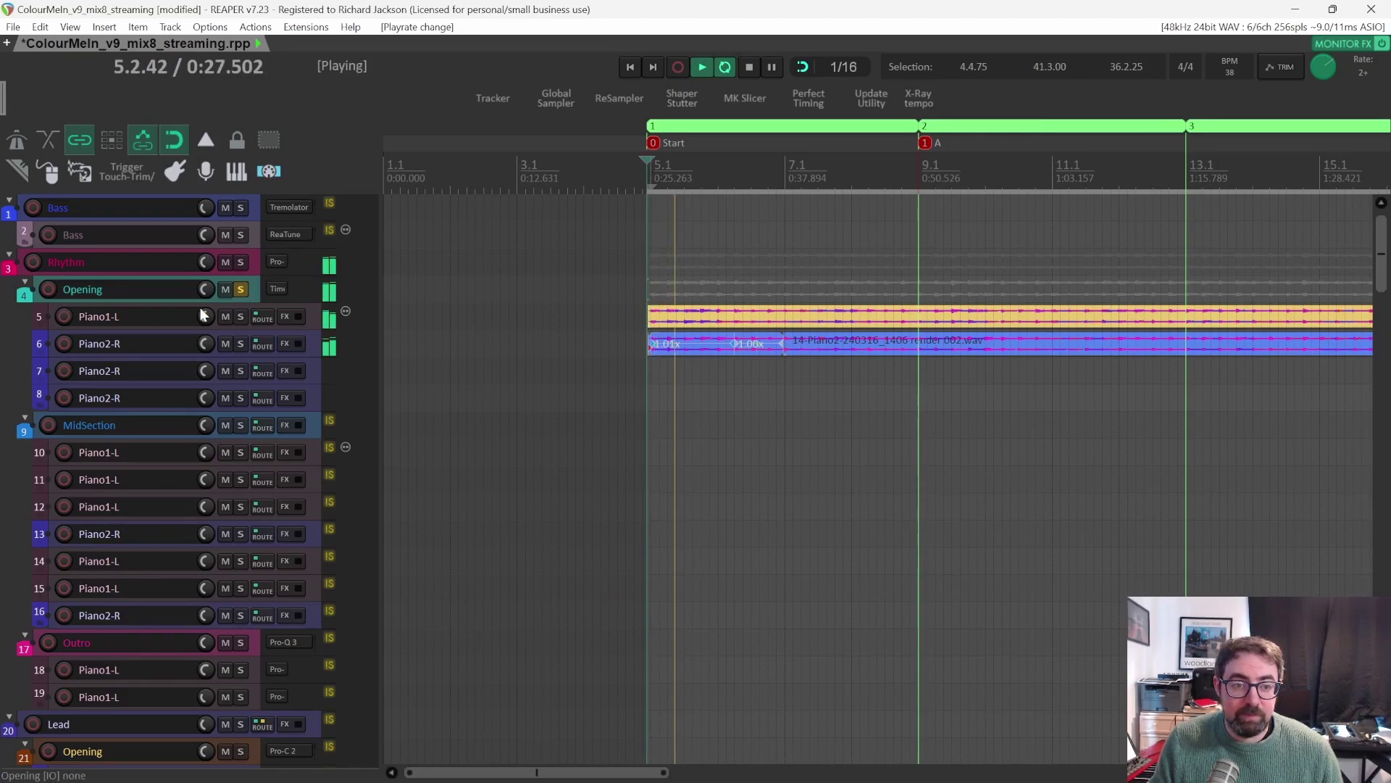
{"action": "key", "text": "space"}
Bypass the Timeless 3 delay on the Opening folder track and play the pianos without it.
{"action": "left_click", "coordinate": [277, 289]}
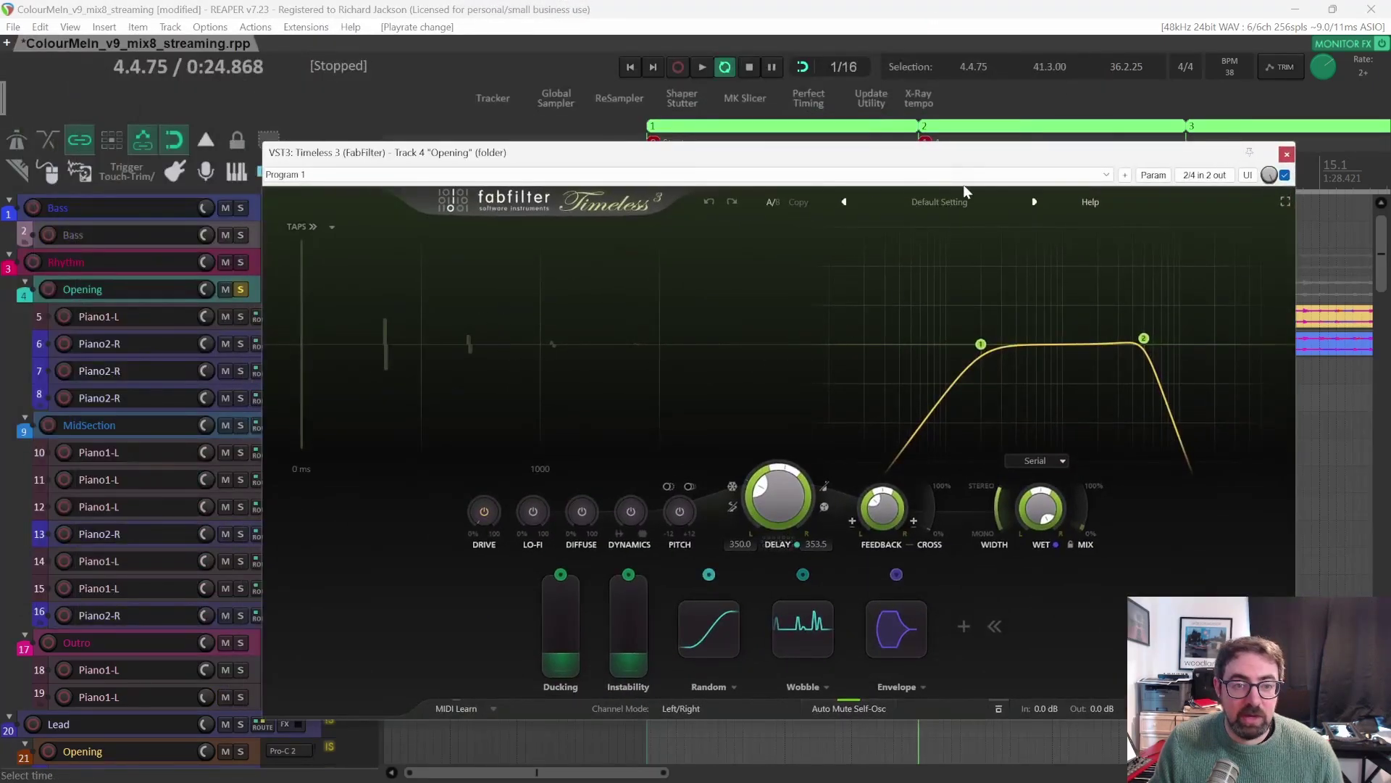
{"action": "left_click", "coordinate": [1287, 153]}
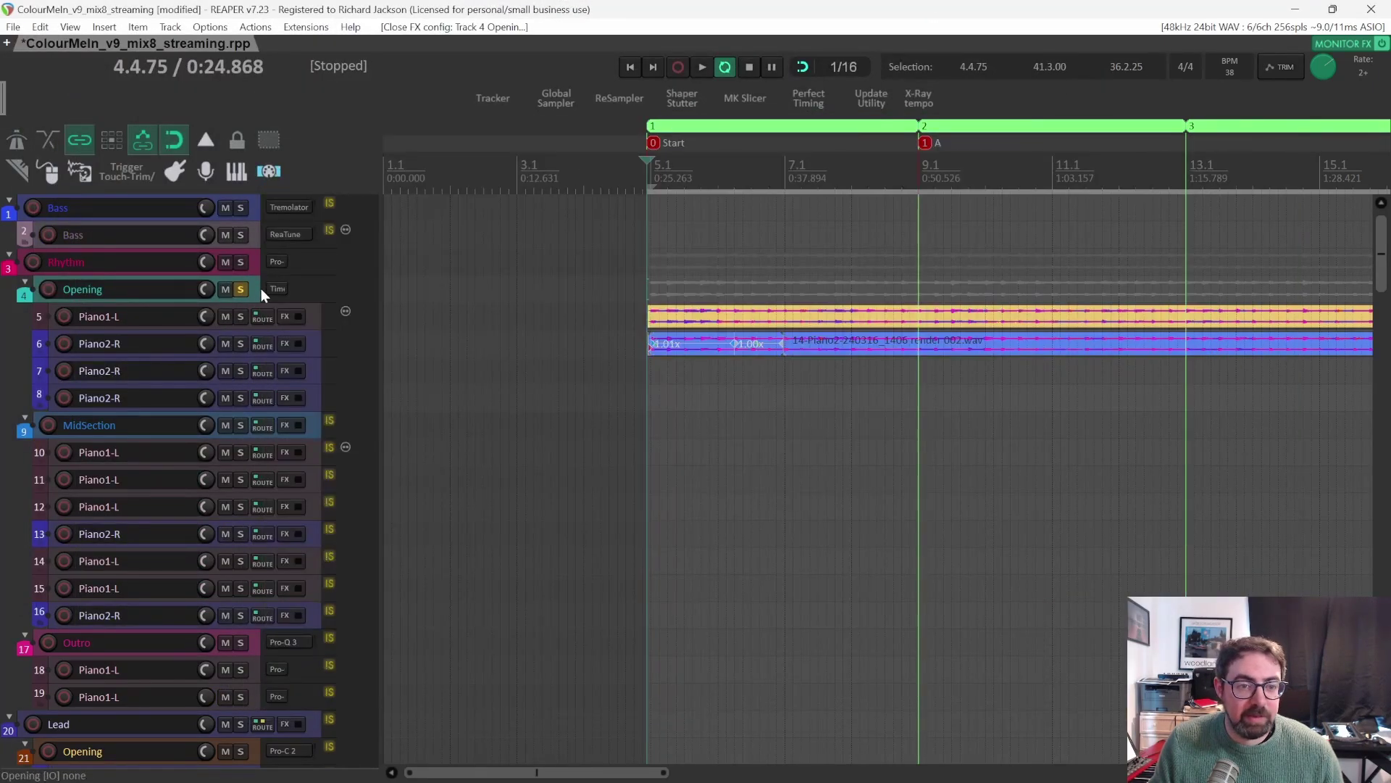
{"action": "left_click_drag", "start_coordinate": [260, 301], "coordinate": [258, 359]}
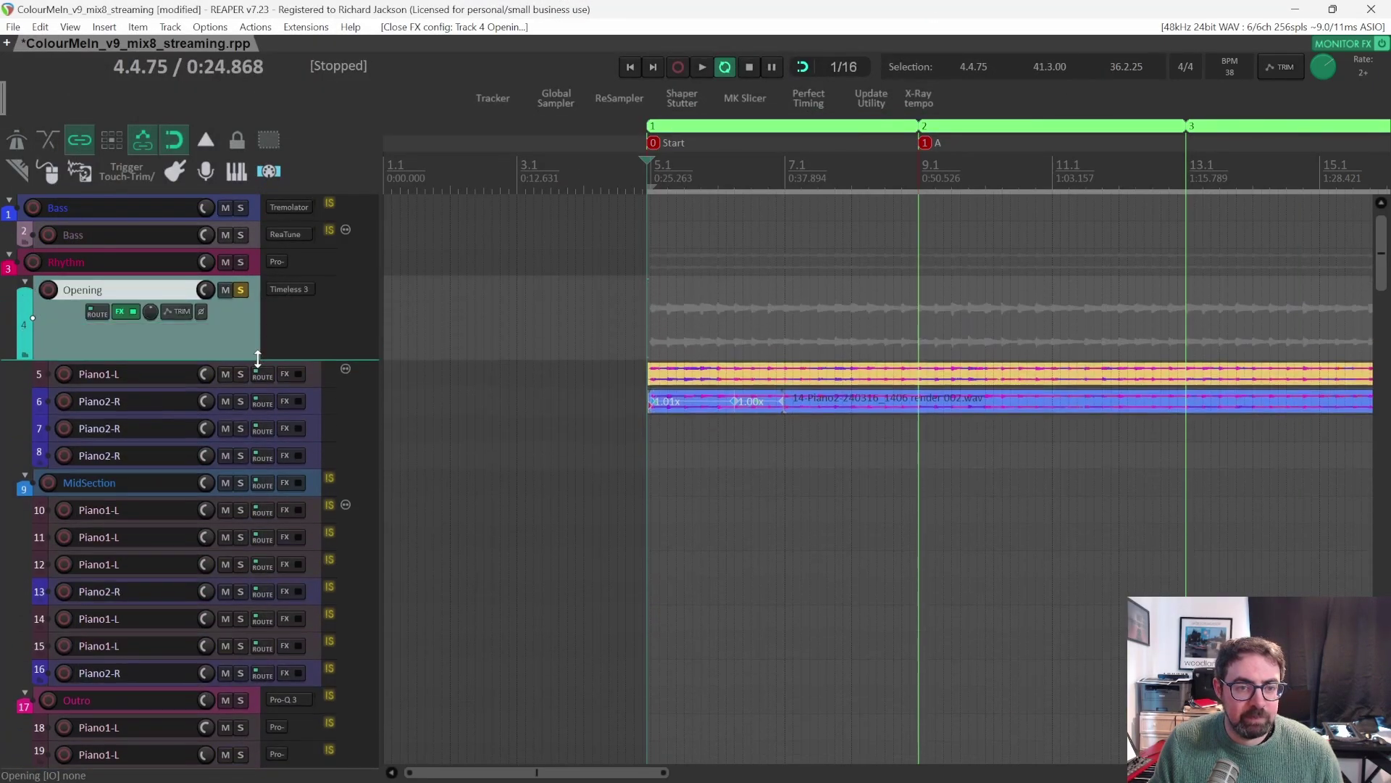
{"action": "left_click", "coordinate": [129, 312]}
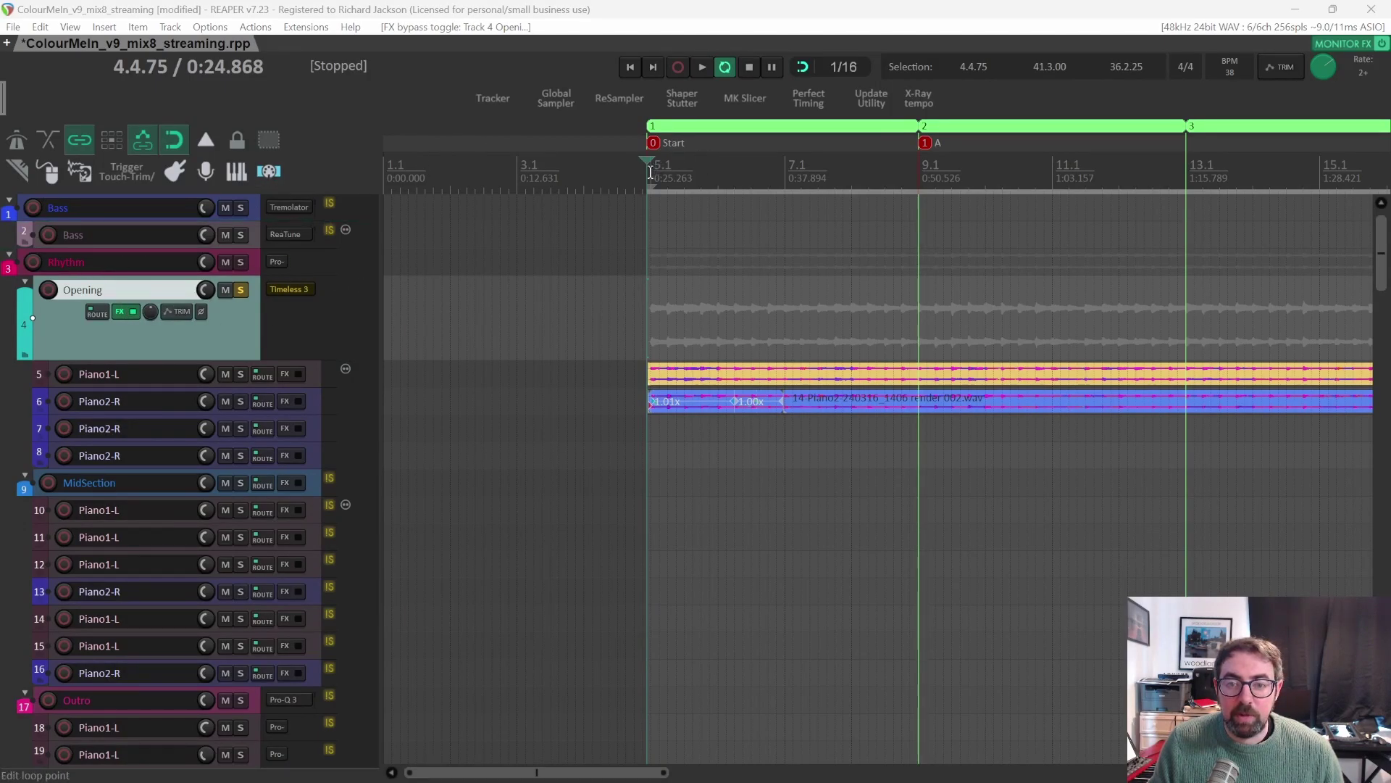
{"action": "key", "text": "space"}
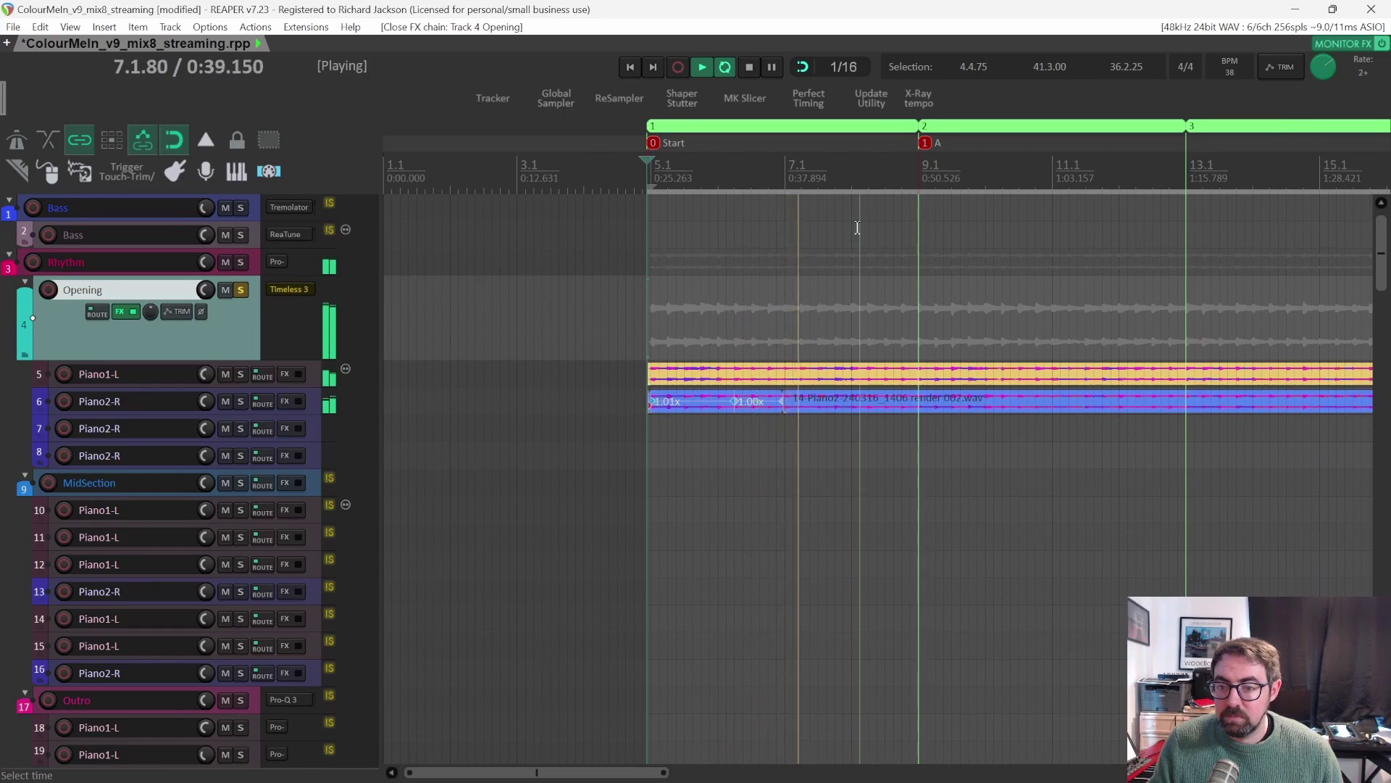
{"action": "key", "text": "space"}
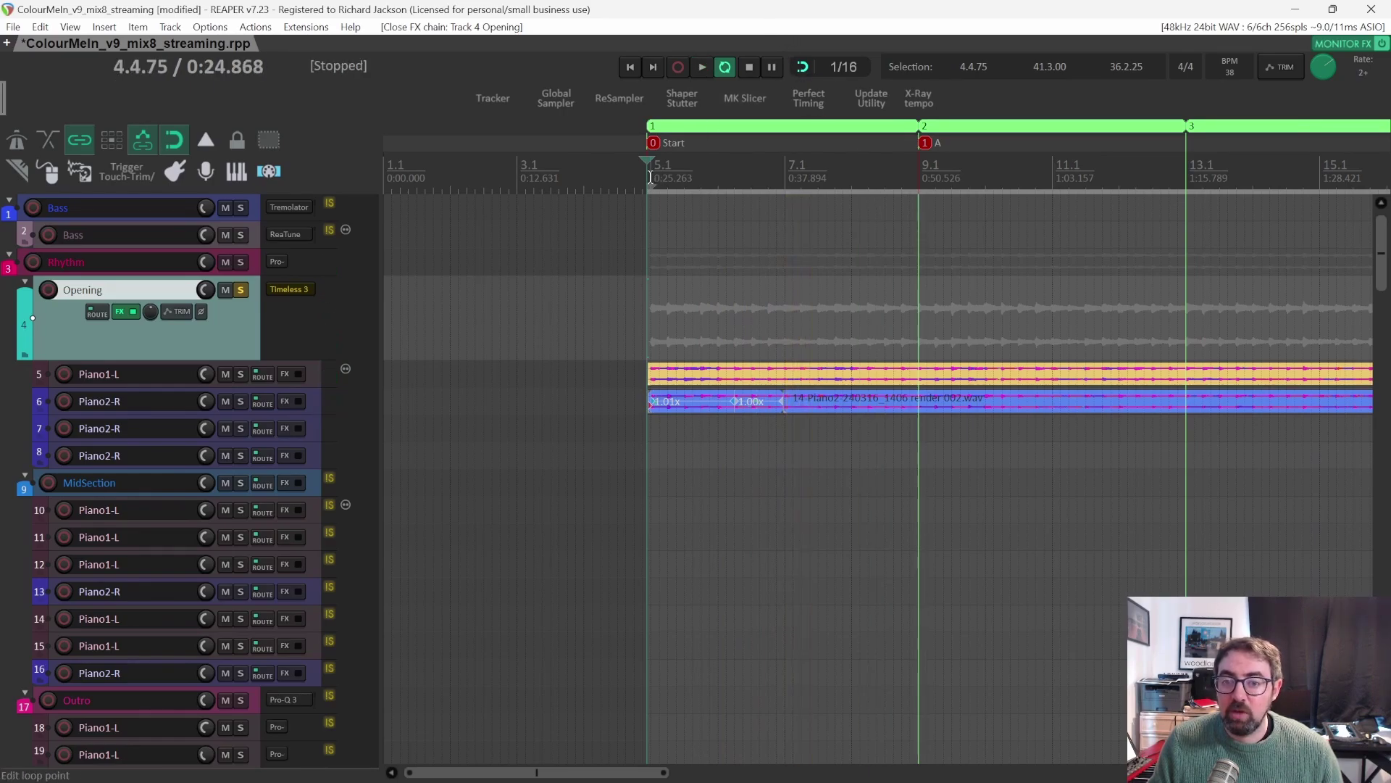
Reset the playback rate to its default and play the Opening pianos from 4.4.75.
{"action": "double_click", "coordinate": [1324, 68]}
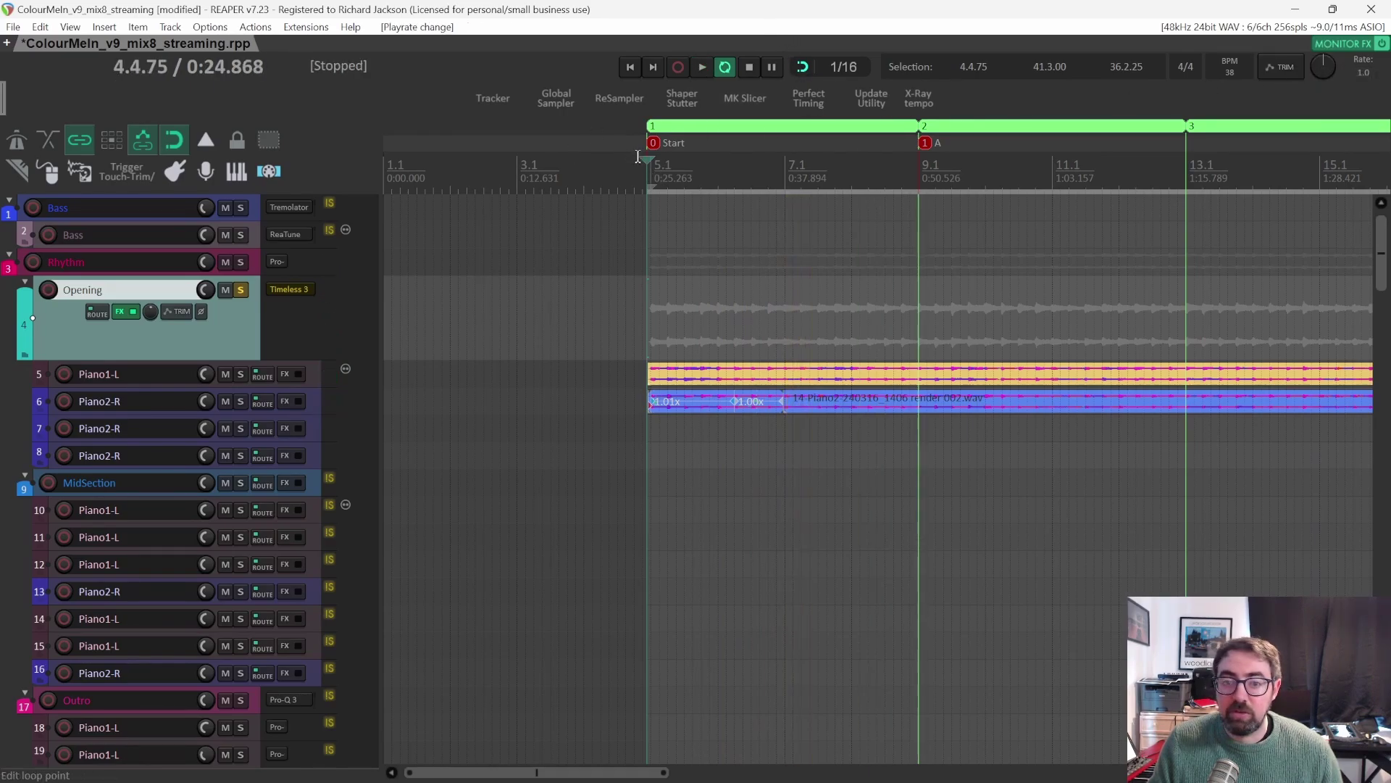
{"action": "key", "text": "space"}
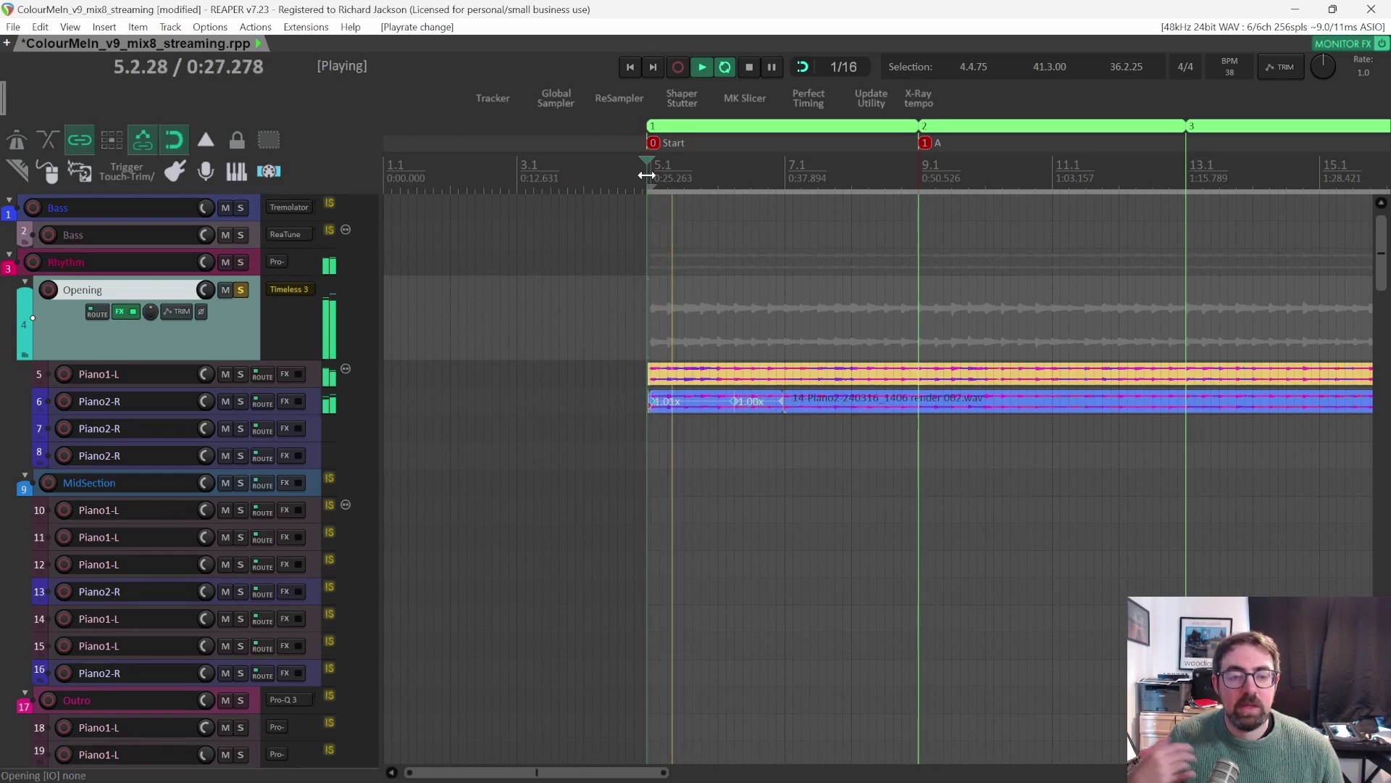
{"action": "key", "text": "space"}
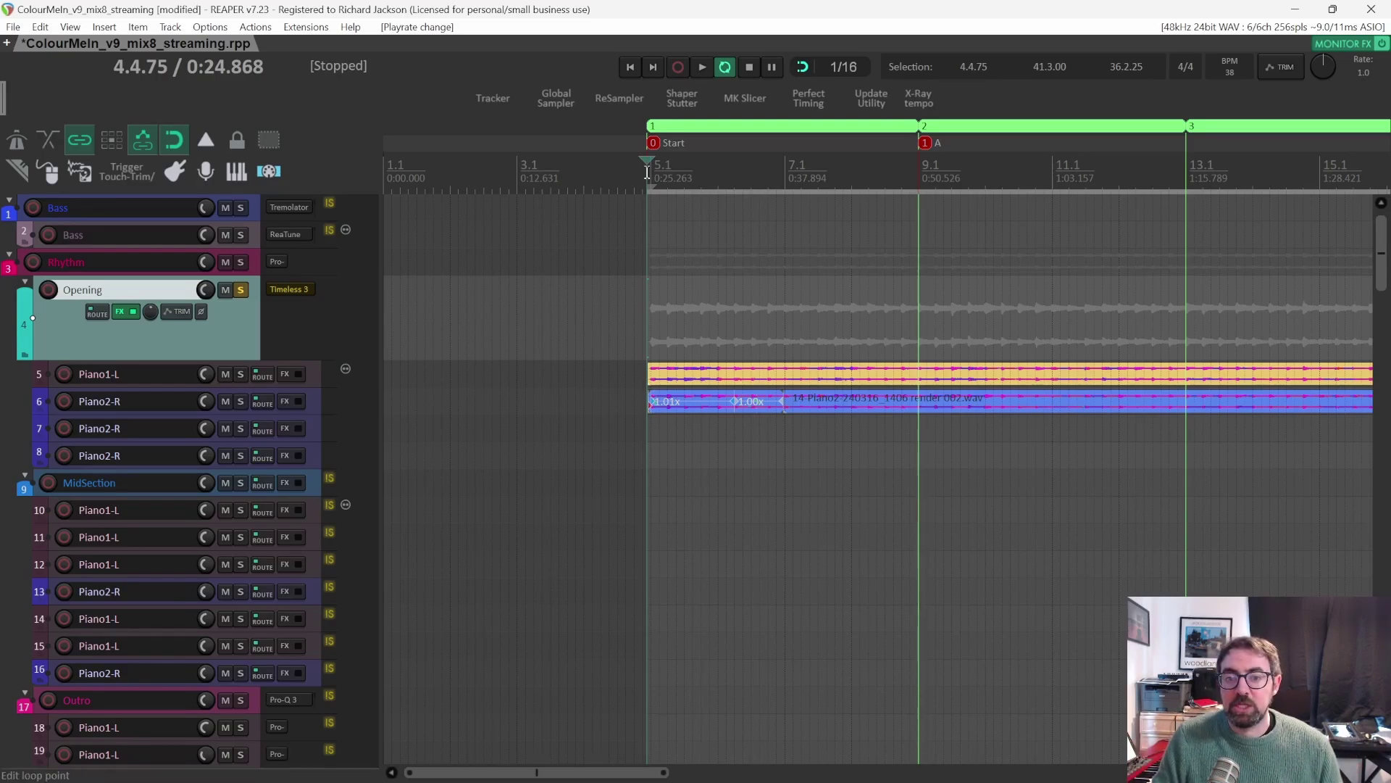
Move the solo from the Opening folder to the MidSection folder under Rhythm and play it briefly from 25.1.00.
{"action": "scroll", "coordinate": [719, 198], "scroll_direction": "right", "scroll_amount": 10}
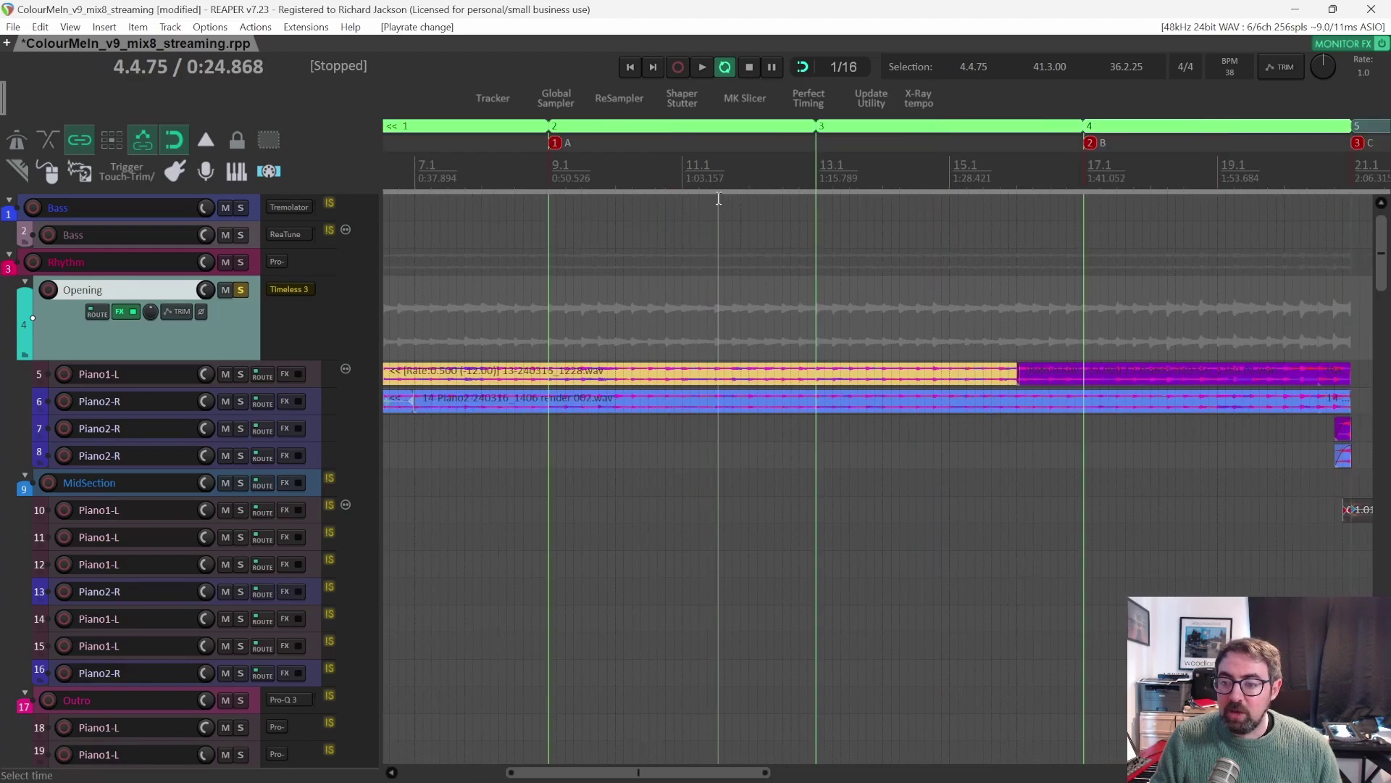
{"action": "scroll", "coordinate": [719, 198], "scroll_direction": "right", "scroll_amount": 1}
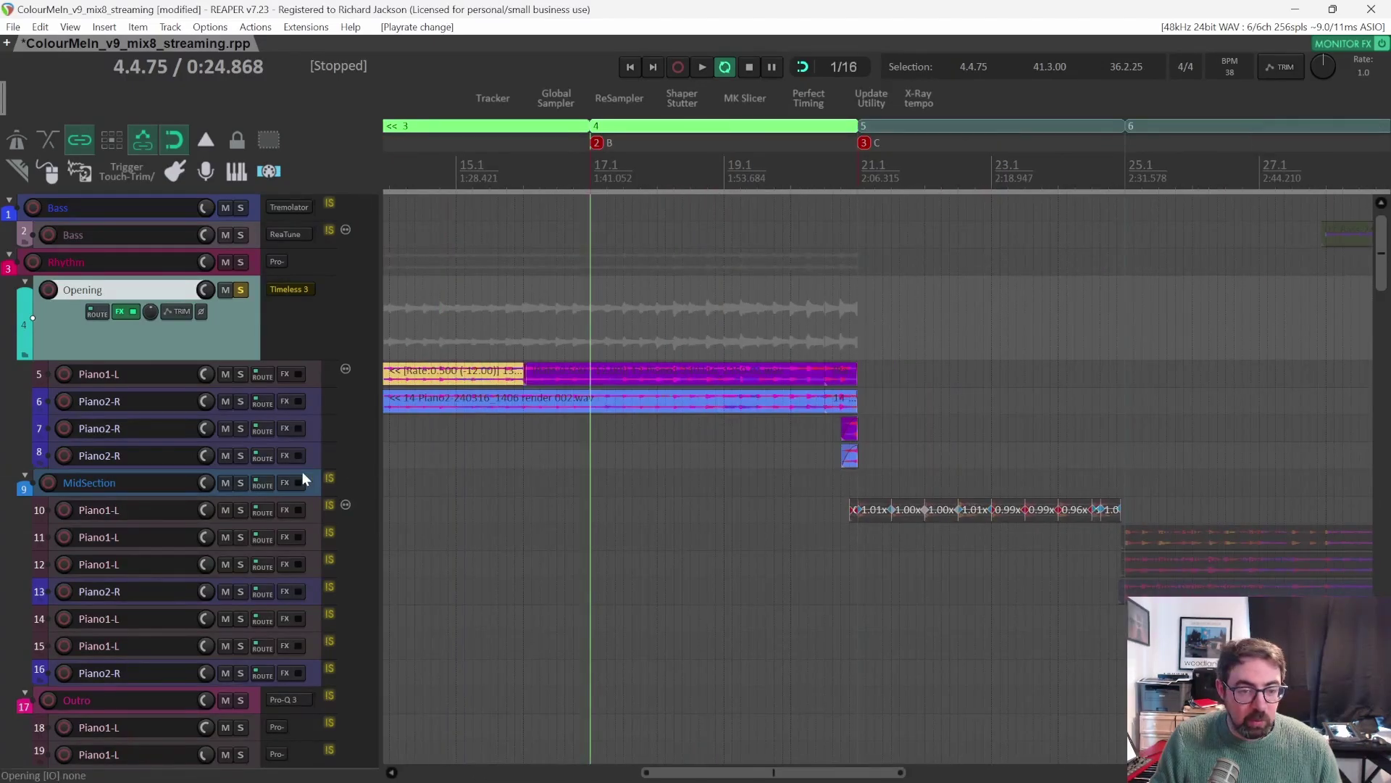
{"action": "left_click", "coordinate": [241, 290]}
{"action": "left_click", "coordinate": [241, 483]}
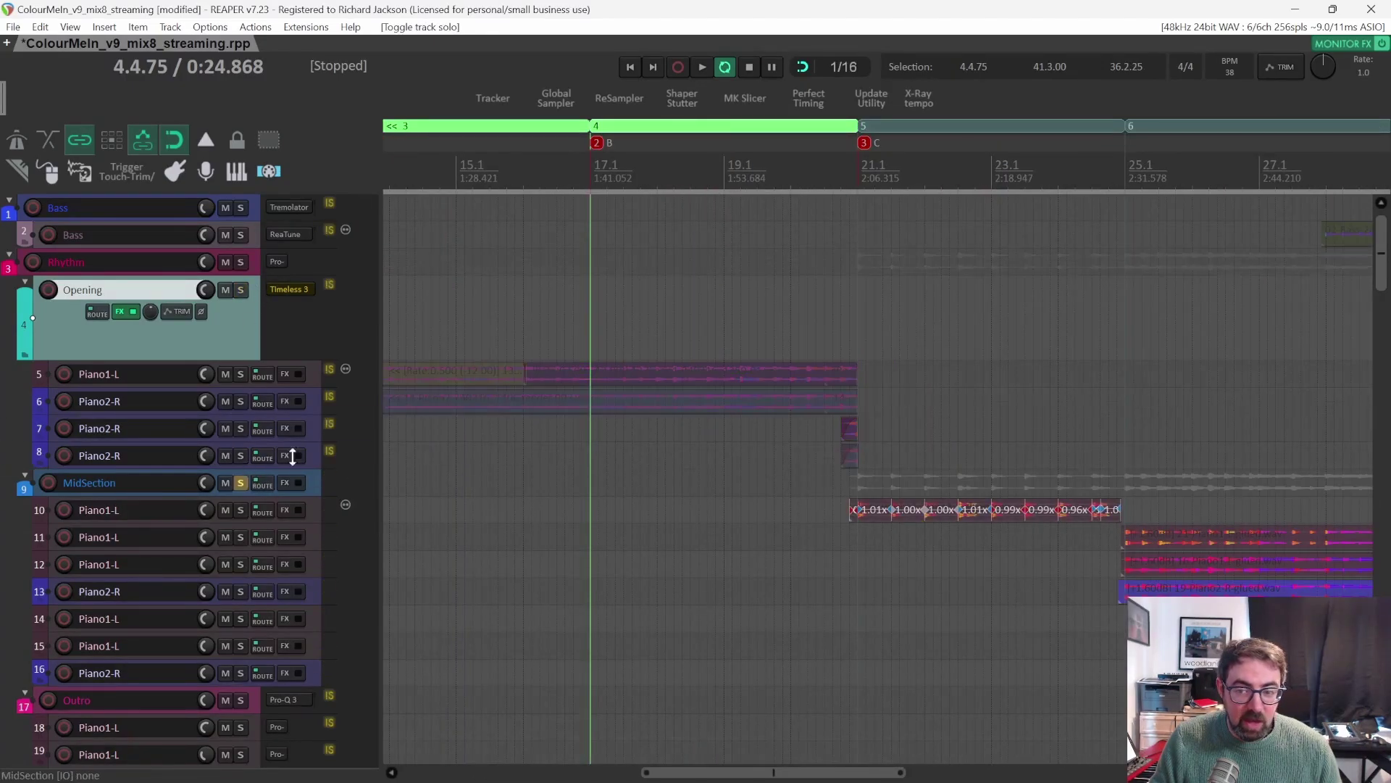
{"action": "left_click", "coordinate": [855, 180]}
{"action": "scroll", "coordinate": [978, 295], "scroll_direction": "down", "scroll_amount": 3}
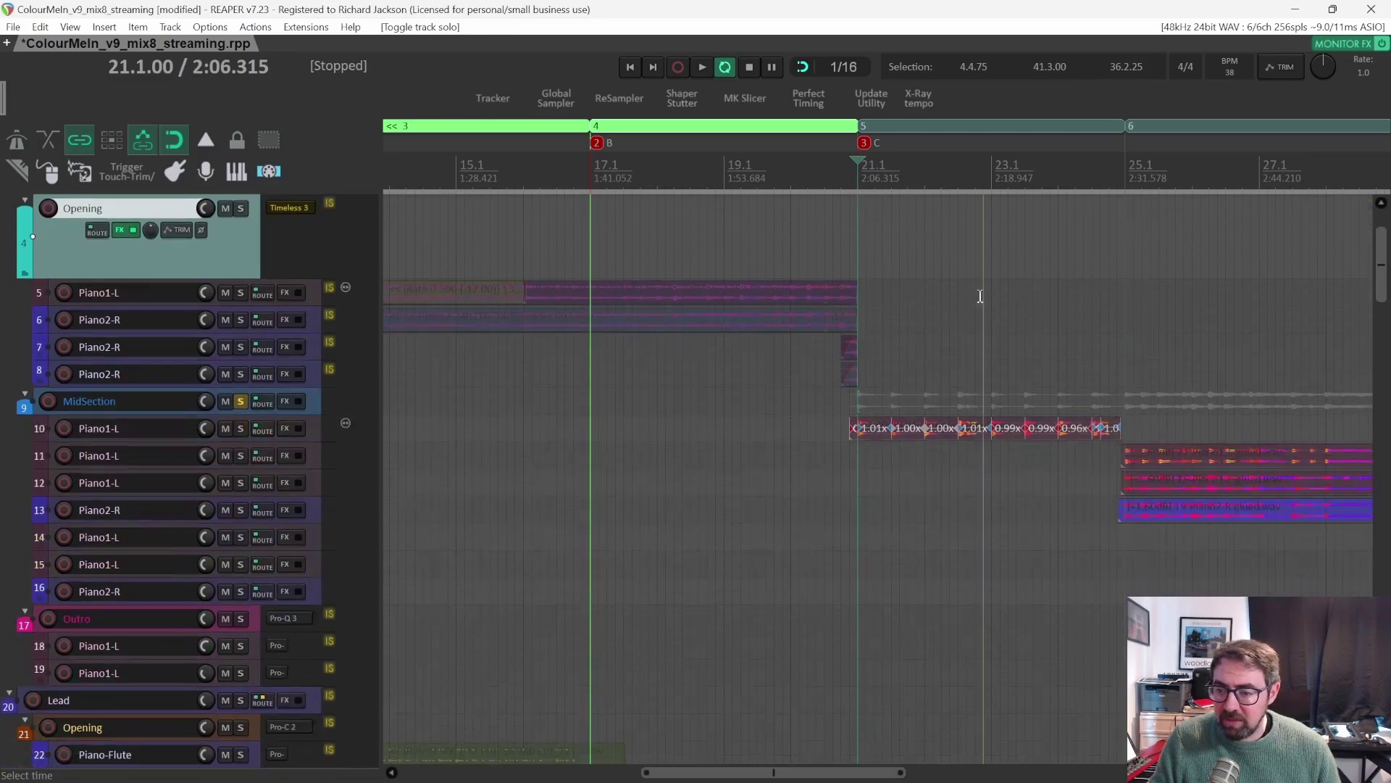
{"action": "scroll", "coordinate": [962, 285], "scroll_direction": "right", "scroll_amount": 3}
{"action": "left_click", "coordinate": [755, 262]}
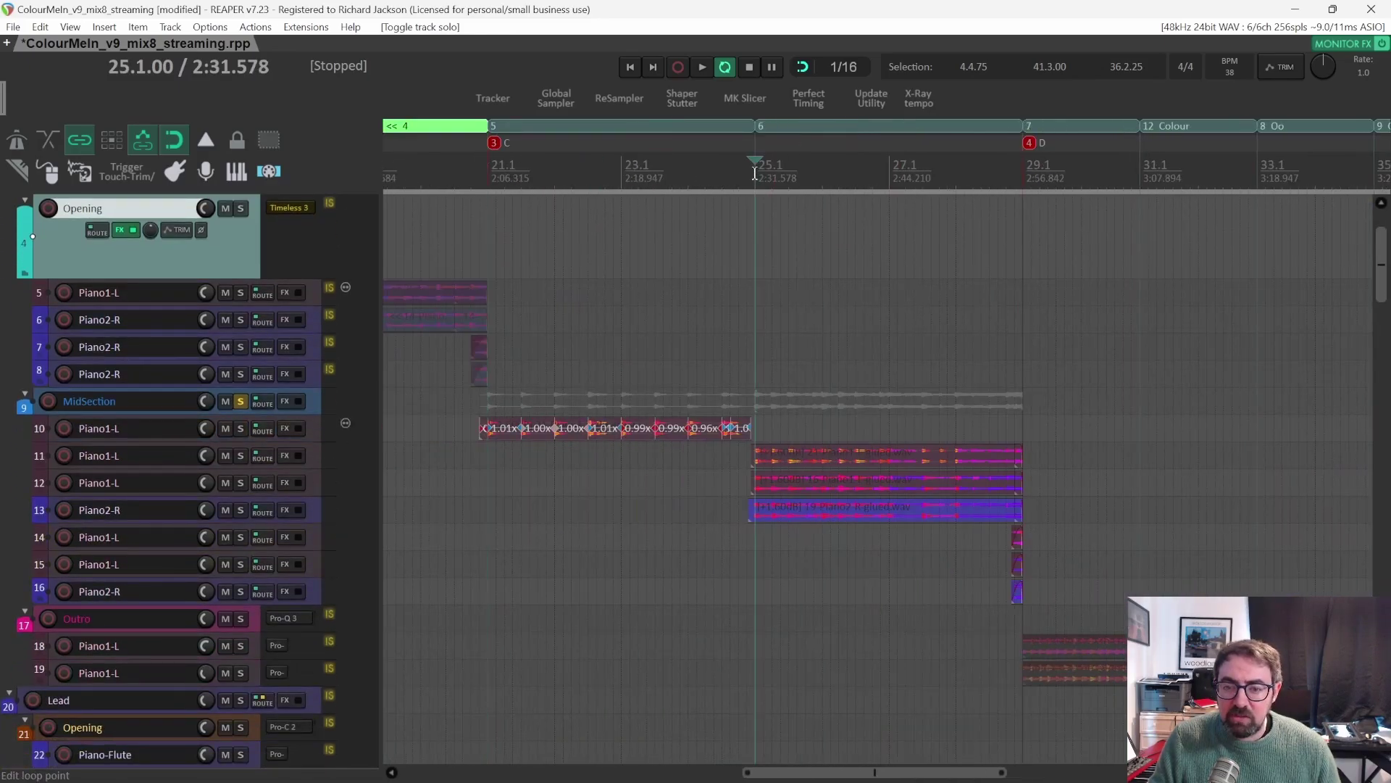
{"action": "key", "text": "space"}
{"action": "key", "text": "space"}
Play the soloed MidSection piano parts briefly from 21.1.00.
{"action": "scroll", "coordinate": [775, 377], "scroll_direction": "left", "scroll_amount": 2}
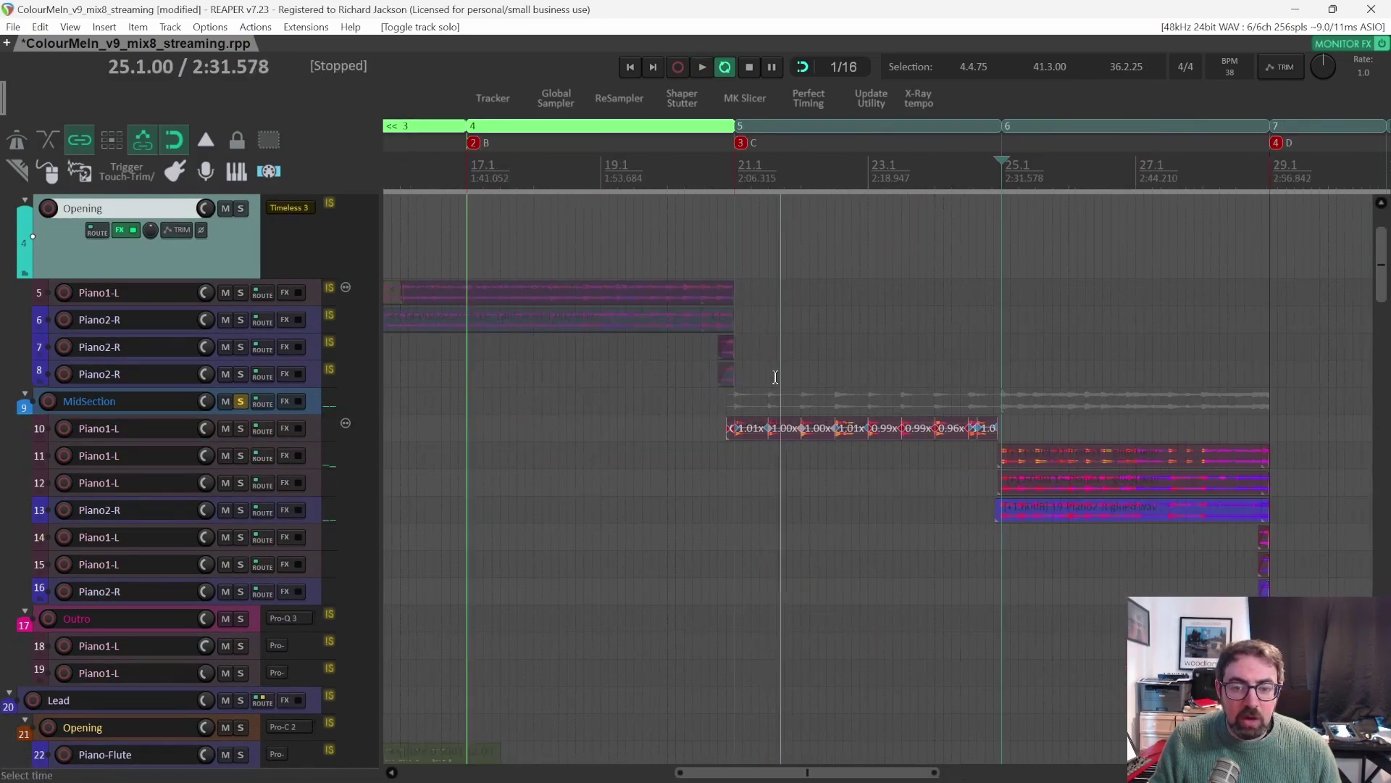
{"action": "left_click", "coordinate": [760, 181]}
{"action": "key", "text": "space"}
{"action": "scroll", "coordinate": [667, 363], "scroll_direction": "down", "scroll_amount": 5}
{"action": "key", "text": "space"}
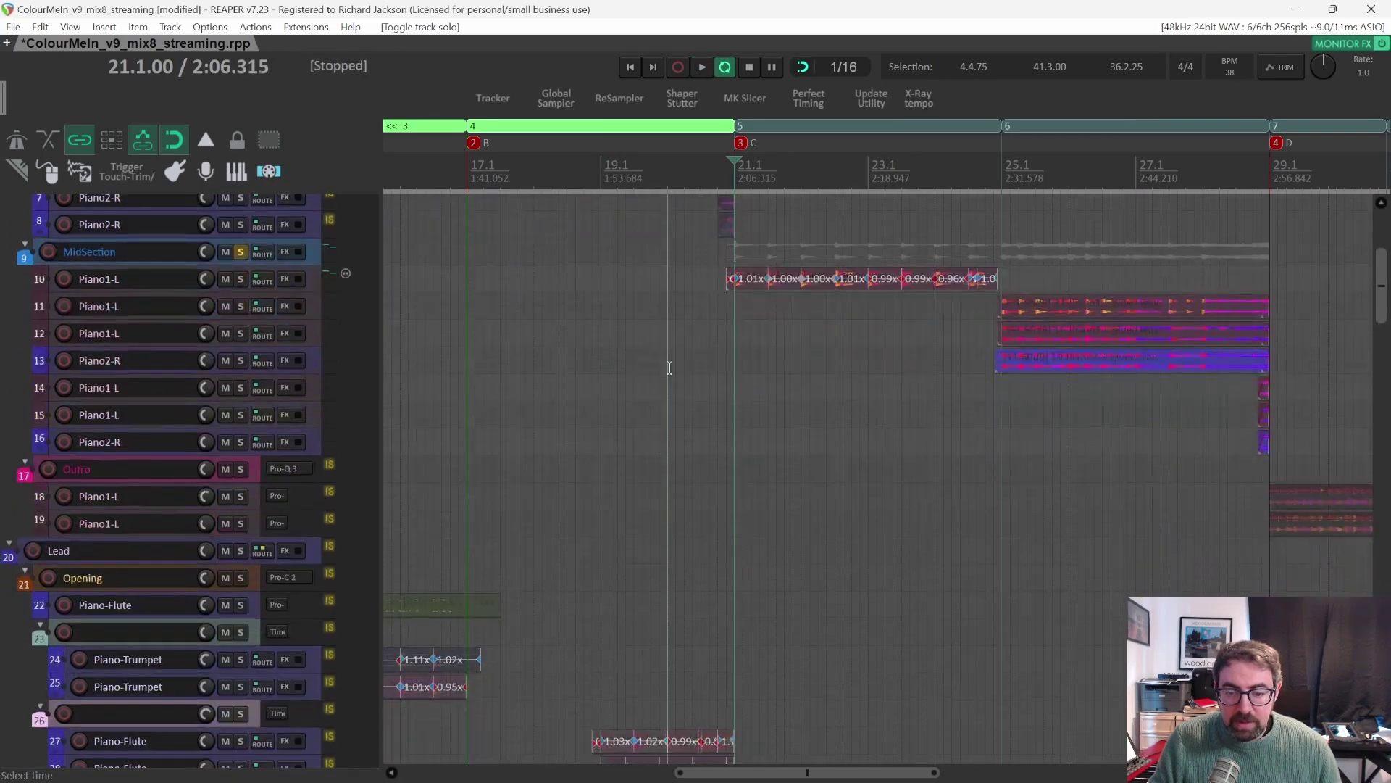
Solo the unnamed folder track 26 holding the Piano-Flute parts under Lead and play it from 17.2.50.
{"action": "scroll", "coordinate": [670, 367], "scroll_direction": "down", "scroll_amount": 5}
{"action": "scroll", "coordinate": [667, 372], "scroll_direction": "left", "scroll_amount": 3}
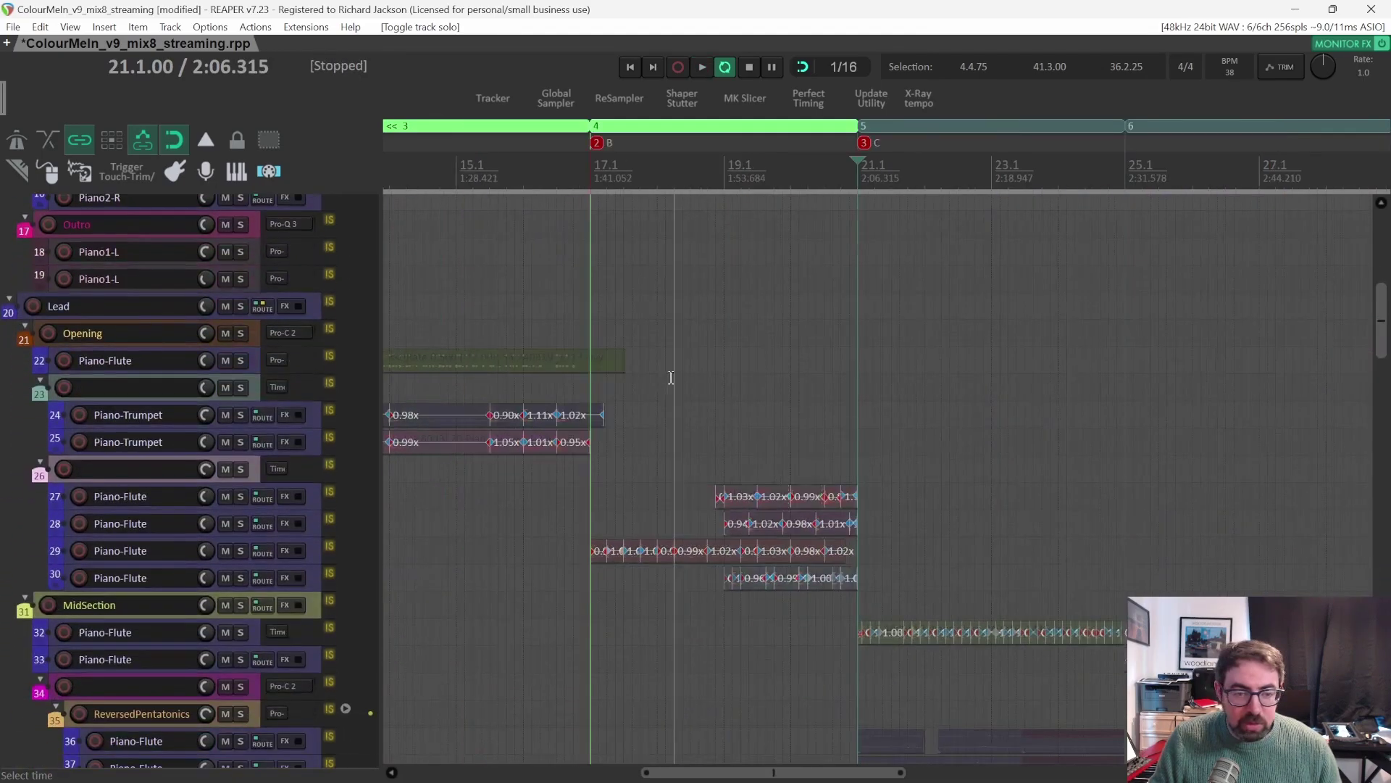
{"action": "left_click", "coordinate": [241, 470]}
{"action": "left_click", "coordinate": [863, 170]}
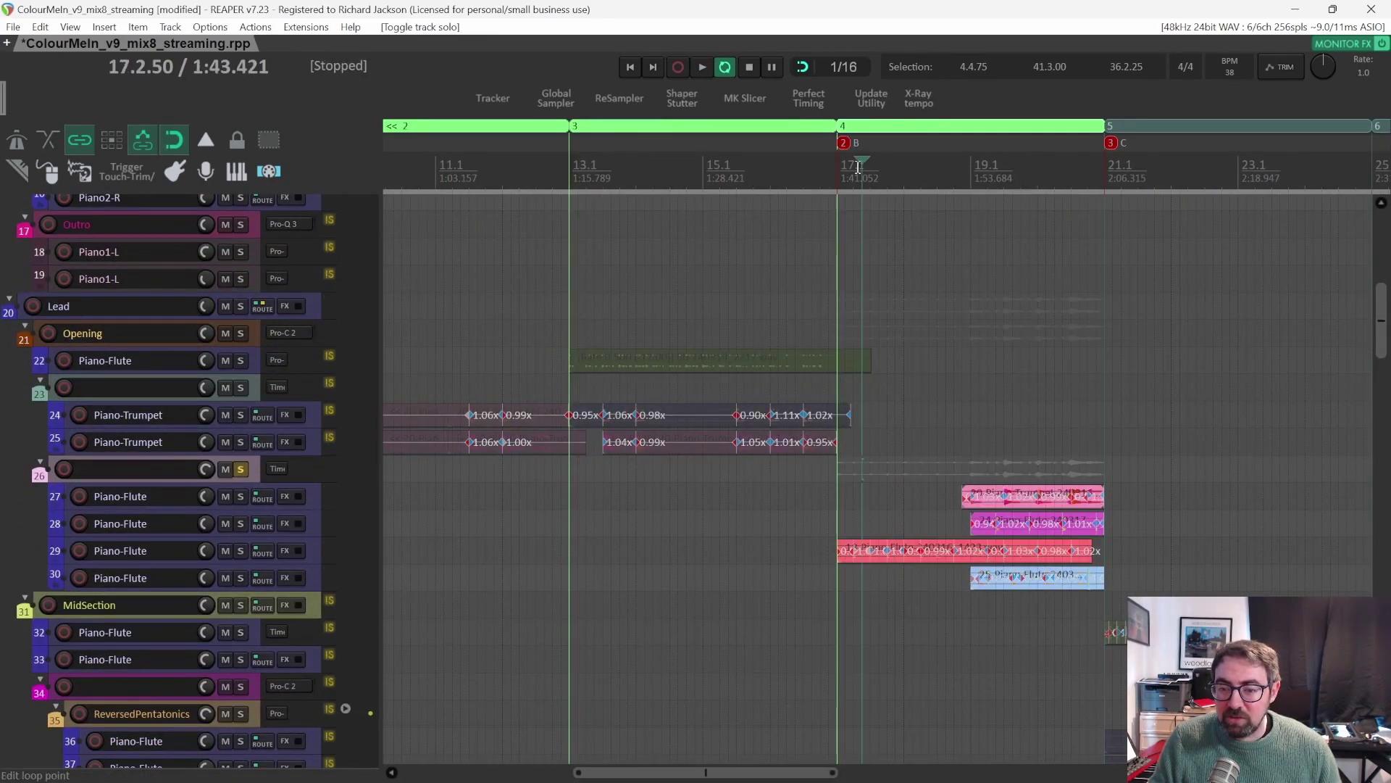
{"action": "key", "text": "space"}
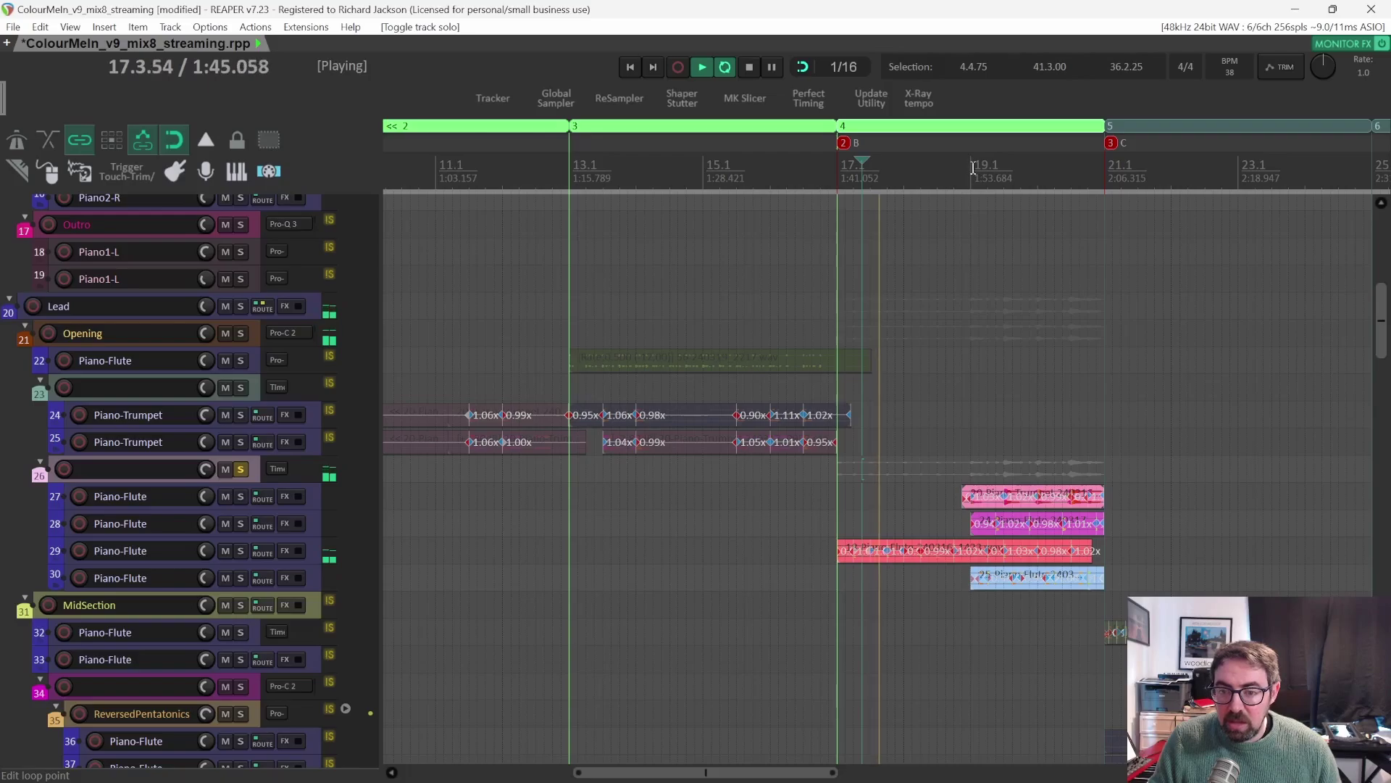
Add a solo to the unnamed folder track 23 holding the Piano-Trumpet parts and play it from 13.3.50.
{"action": "left_click", "coordinate": [610, 163]}
{"action": "key", "text": "space"}
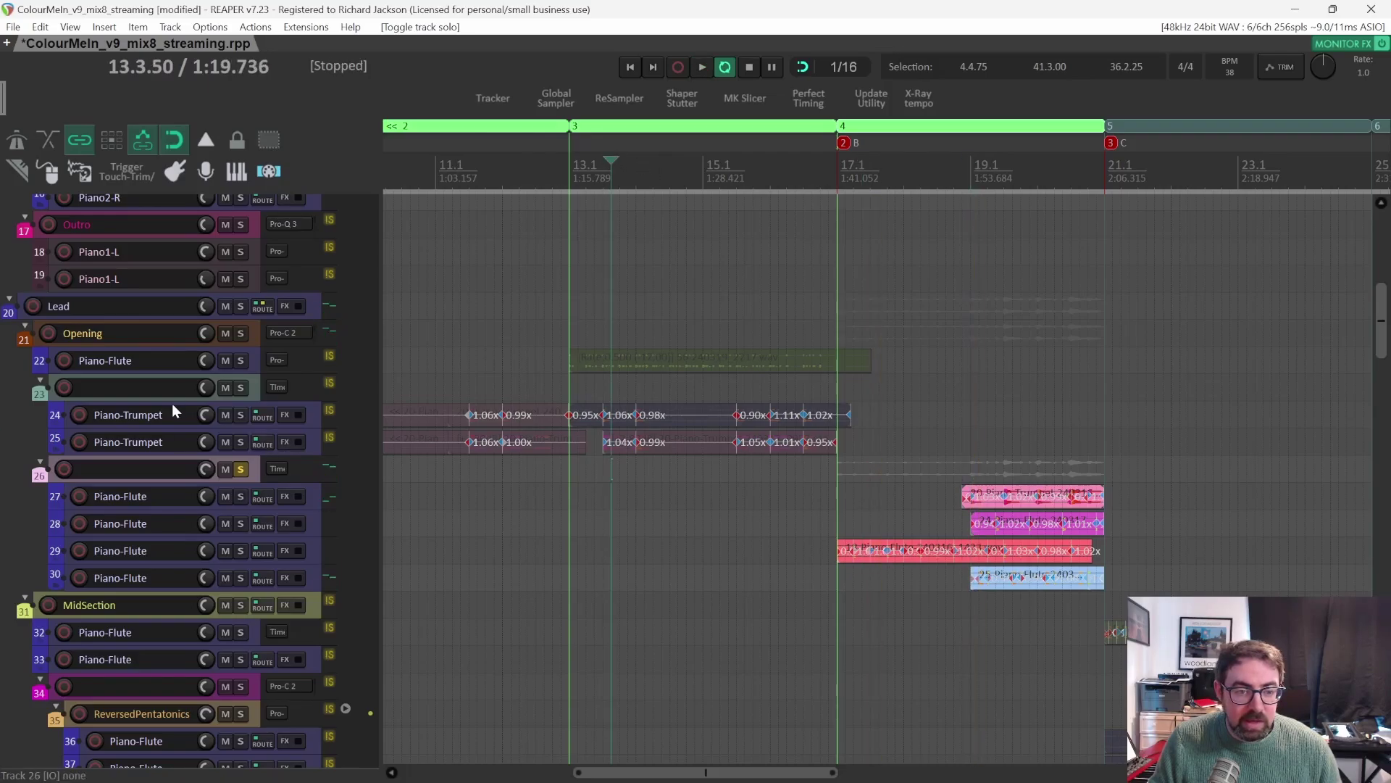
{"action": "left_click", "coordinate": [240, 388]}
{"action": "key", "text": "space"}
{"action": "scroll", "coordinate": [515, 450], "scroll_direction": "down", "scroll_amount": 3}
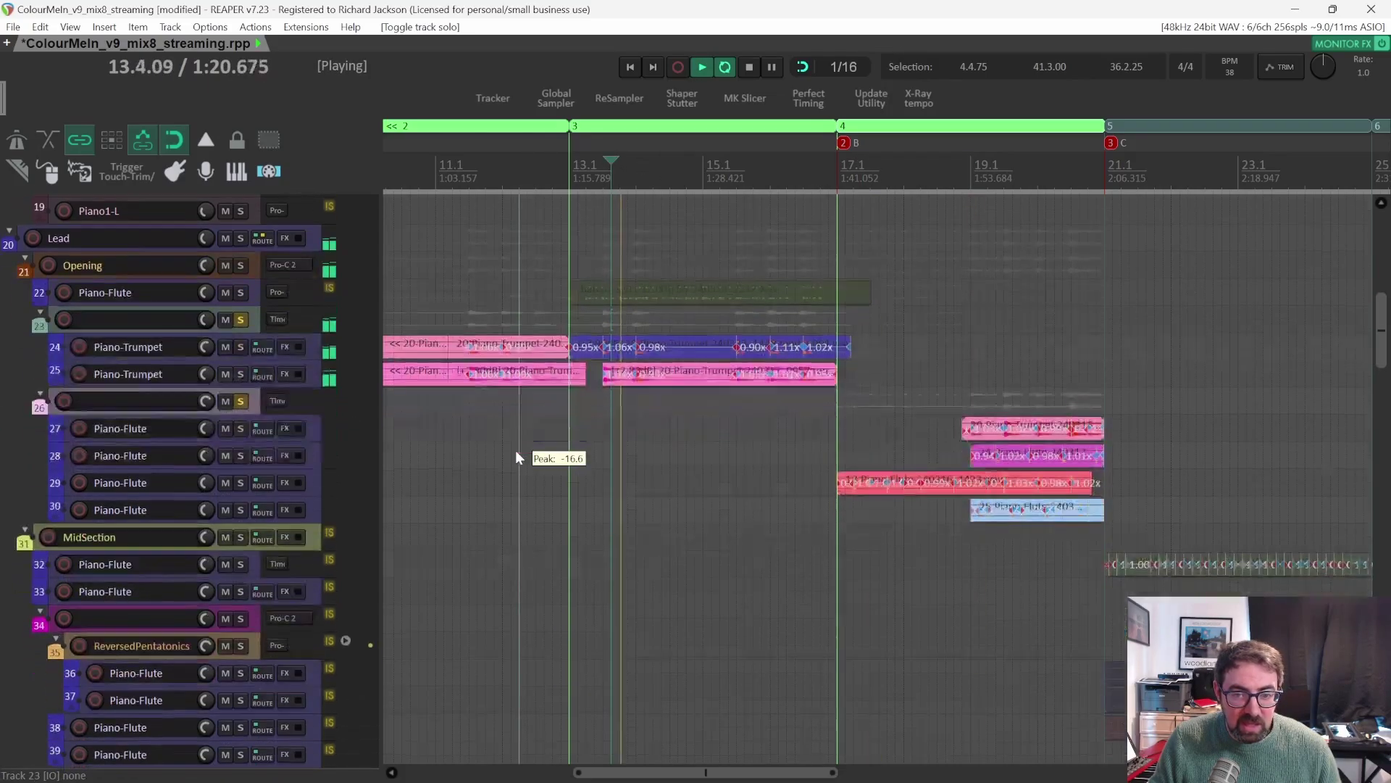
{"action": "scroll", "coordinate": [652, 439], "scroll_direction": "up", "scroll_amount": 2}
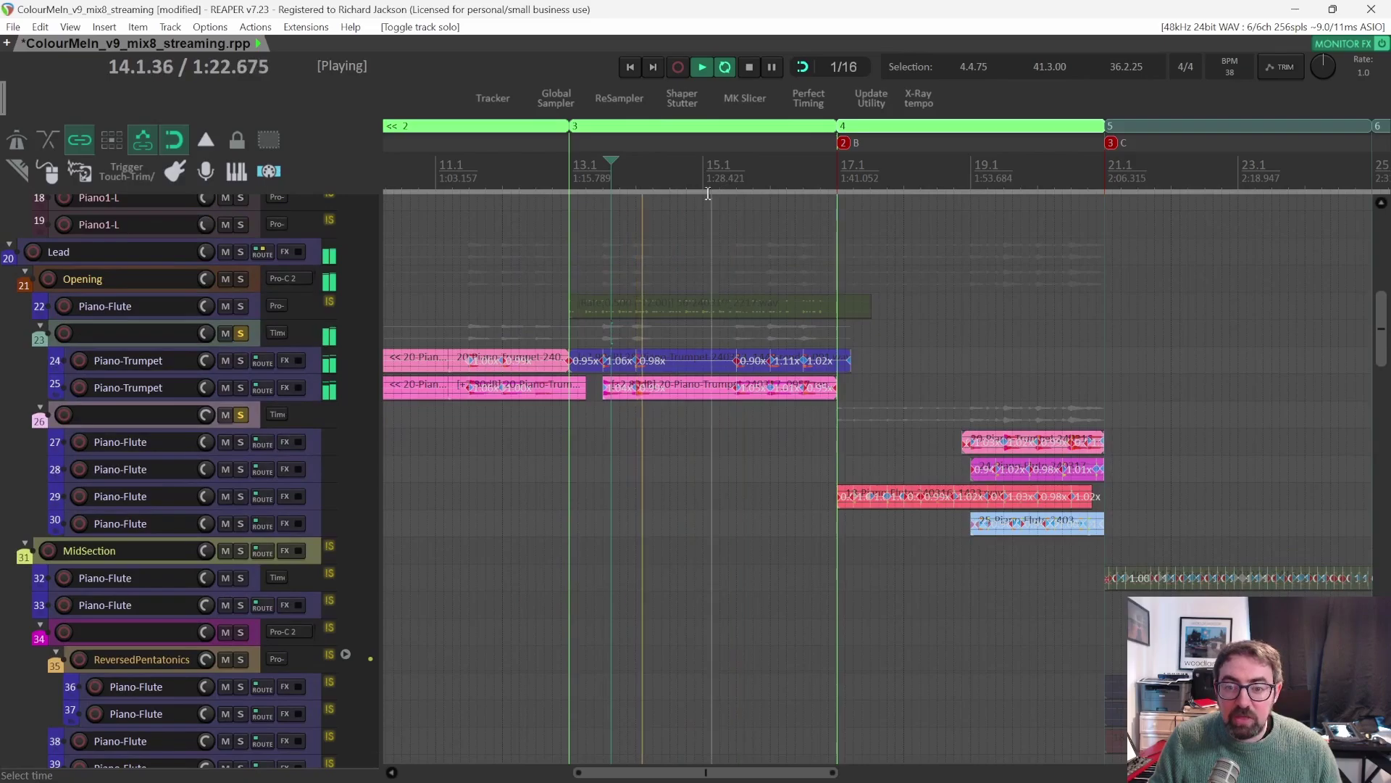
{"action": "scroll", "coordinate": [382, 360], "scroll_direction": "up", "scroll_amount": 1}
{"action": "key", "text": "space"}
Unsolo folder tracks 23 and 26, solo the Opening folder under Lead, and play it from 13.1.00.
{"action": "left_click", "coordinate": [240, 360]}
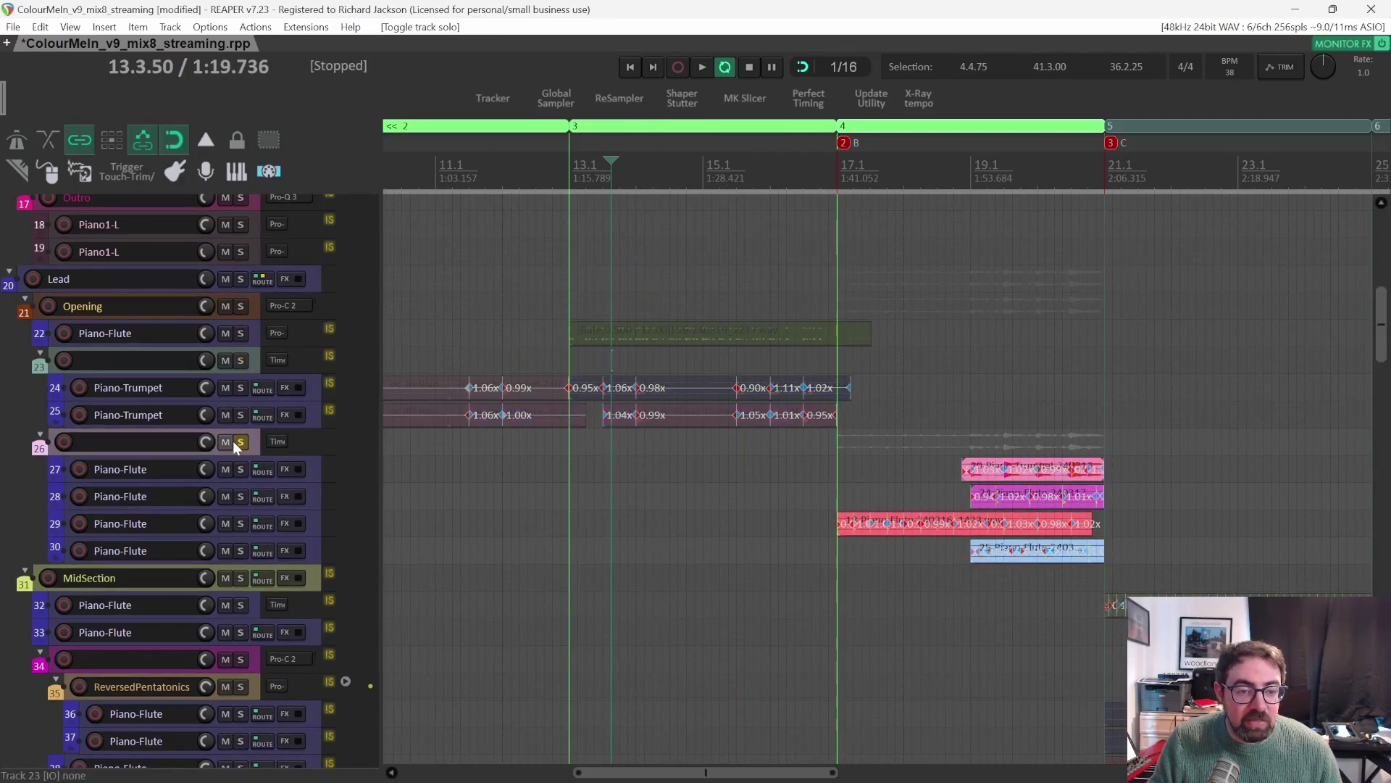
{"action": "left_click", "coordinate": [236, 441]}
{"action": "left_click", "coordinate": [241, 306]}
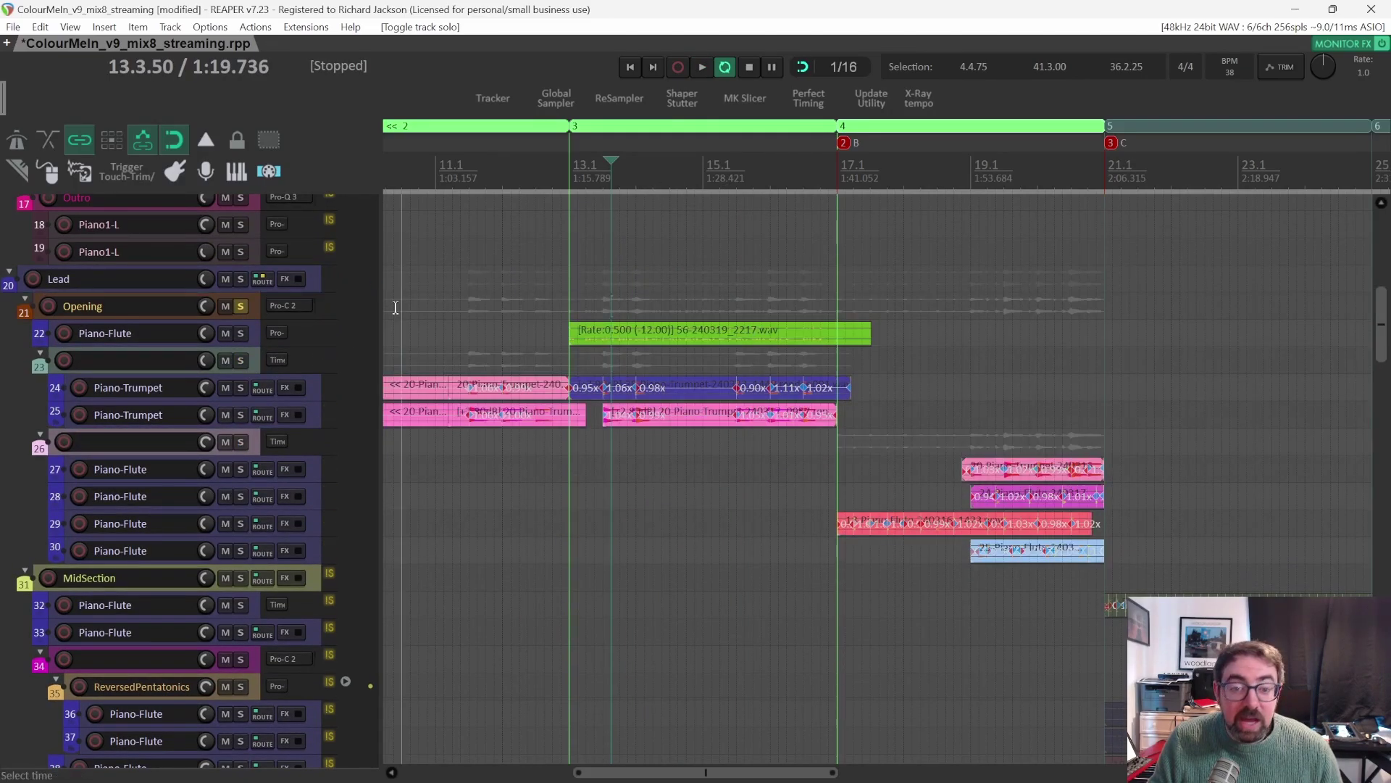
{"action": "left_click", "coordinate": [569, 166]}
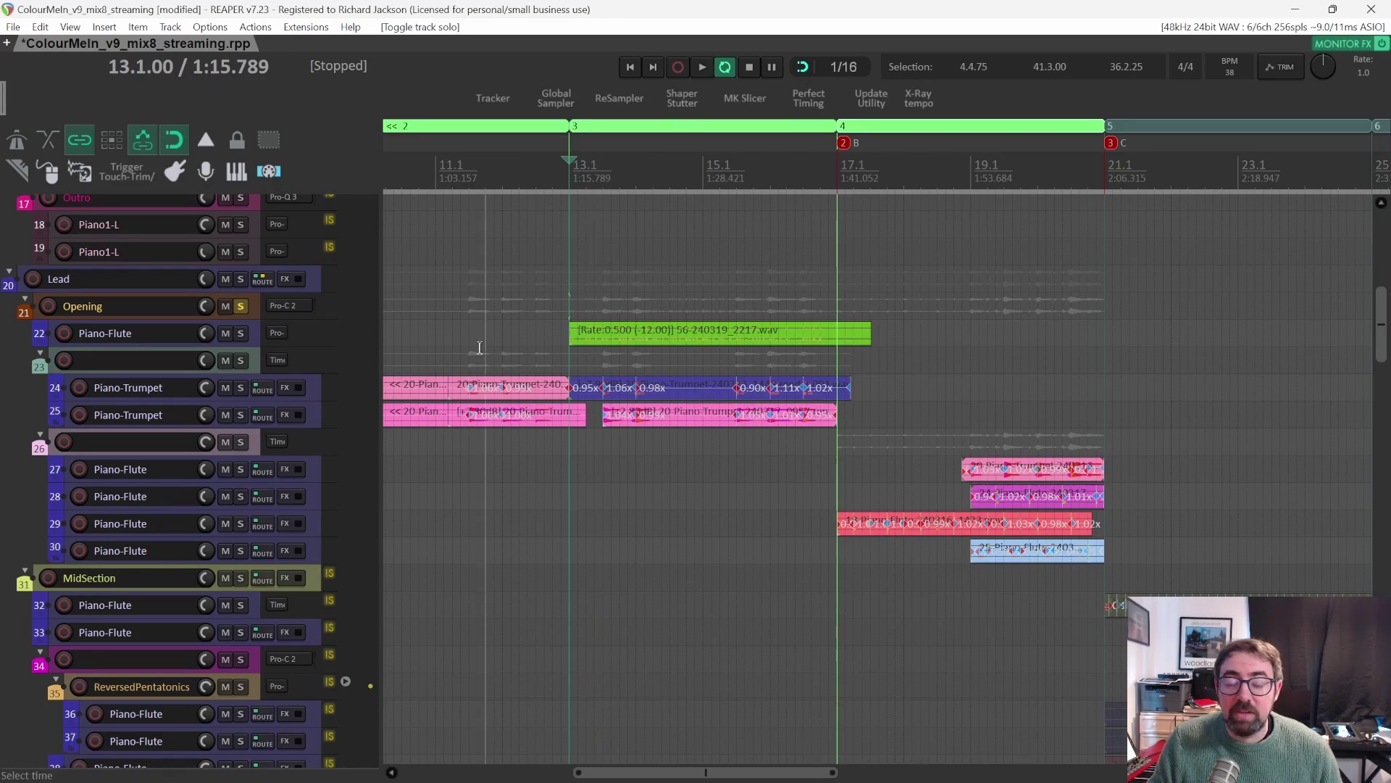
{"action": "key", "text": "space"}
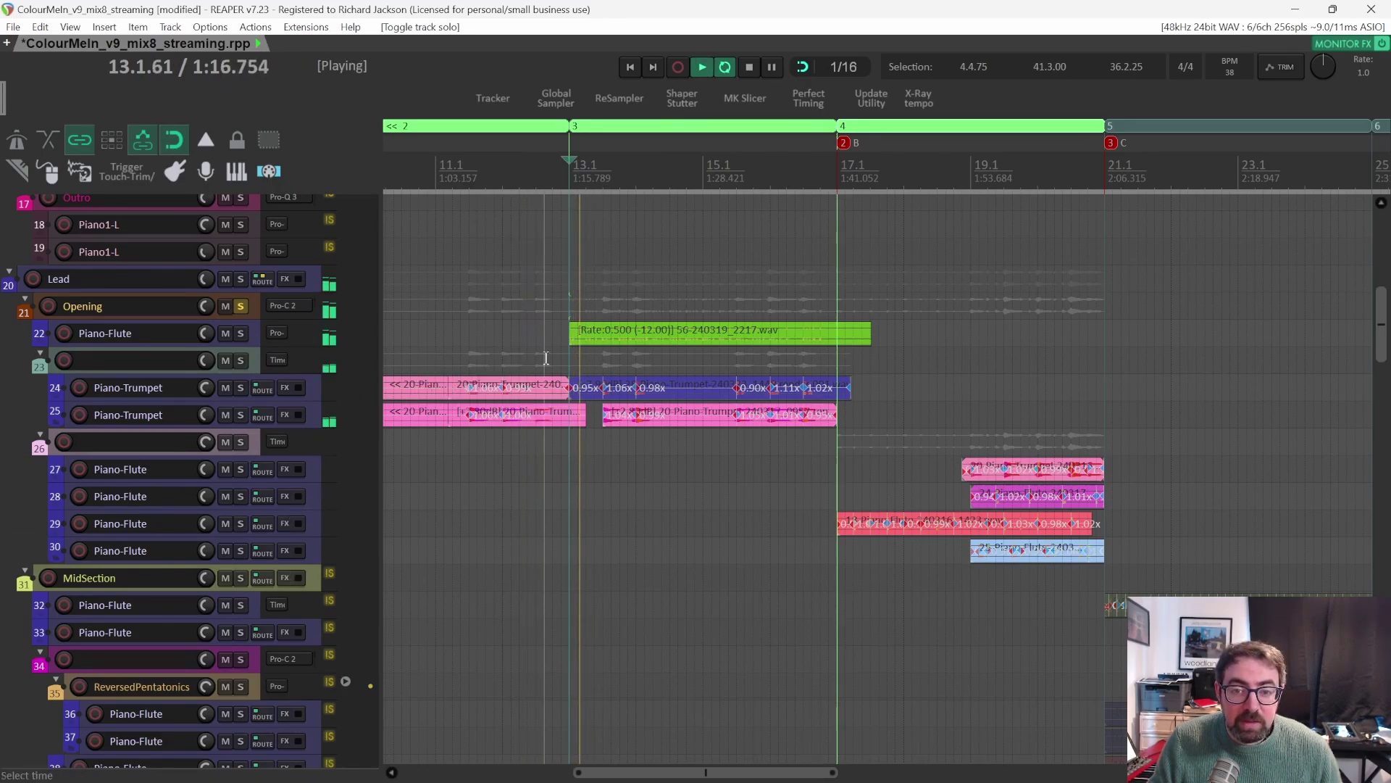
{"action": "scroll", "coordinate": [547, 360], "scroll_direction": "up", "scroll_amount": 5}
{"action": "scroll", "coordinate": [549, 364], "scroll_direction": "up", "scroll_amount": 5}
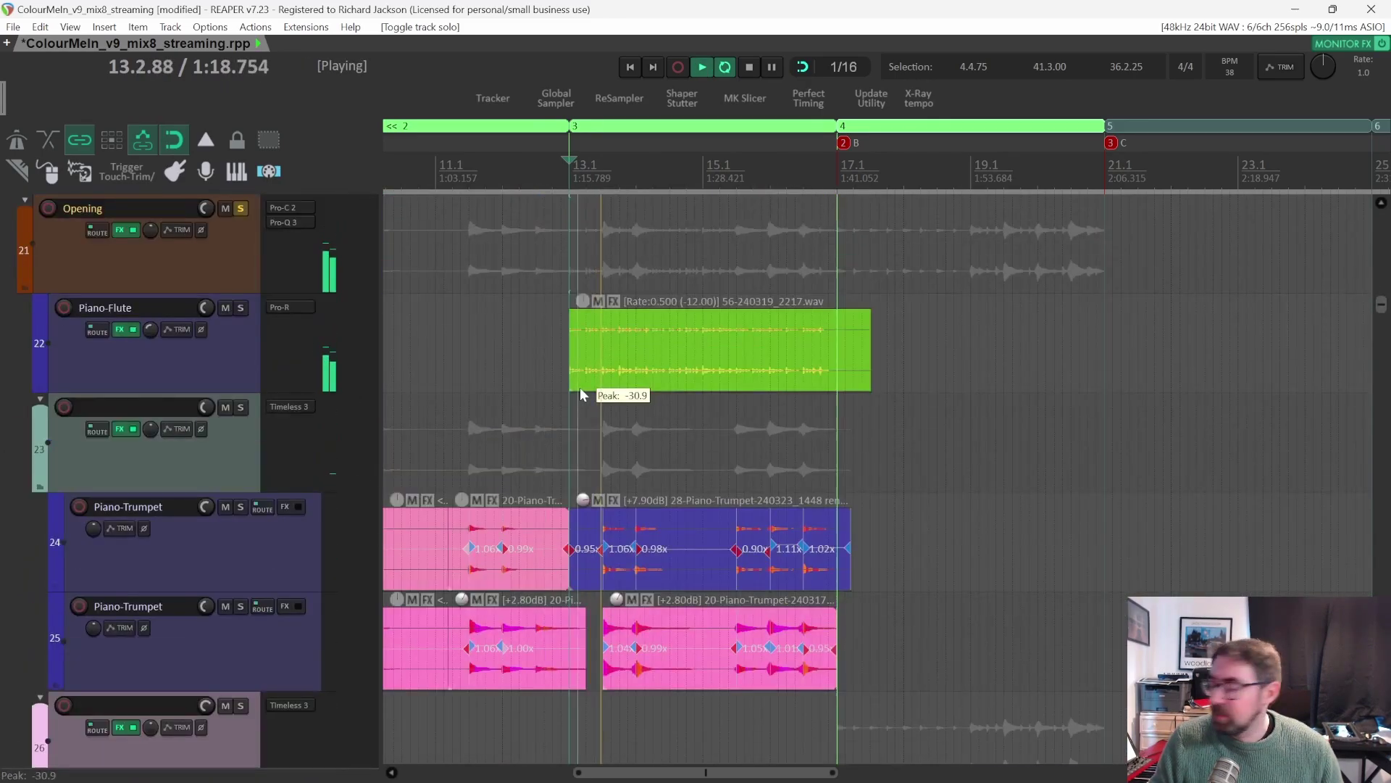
{"action": "key", "text": "space"}
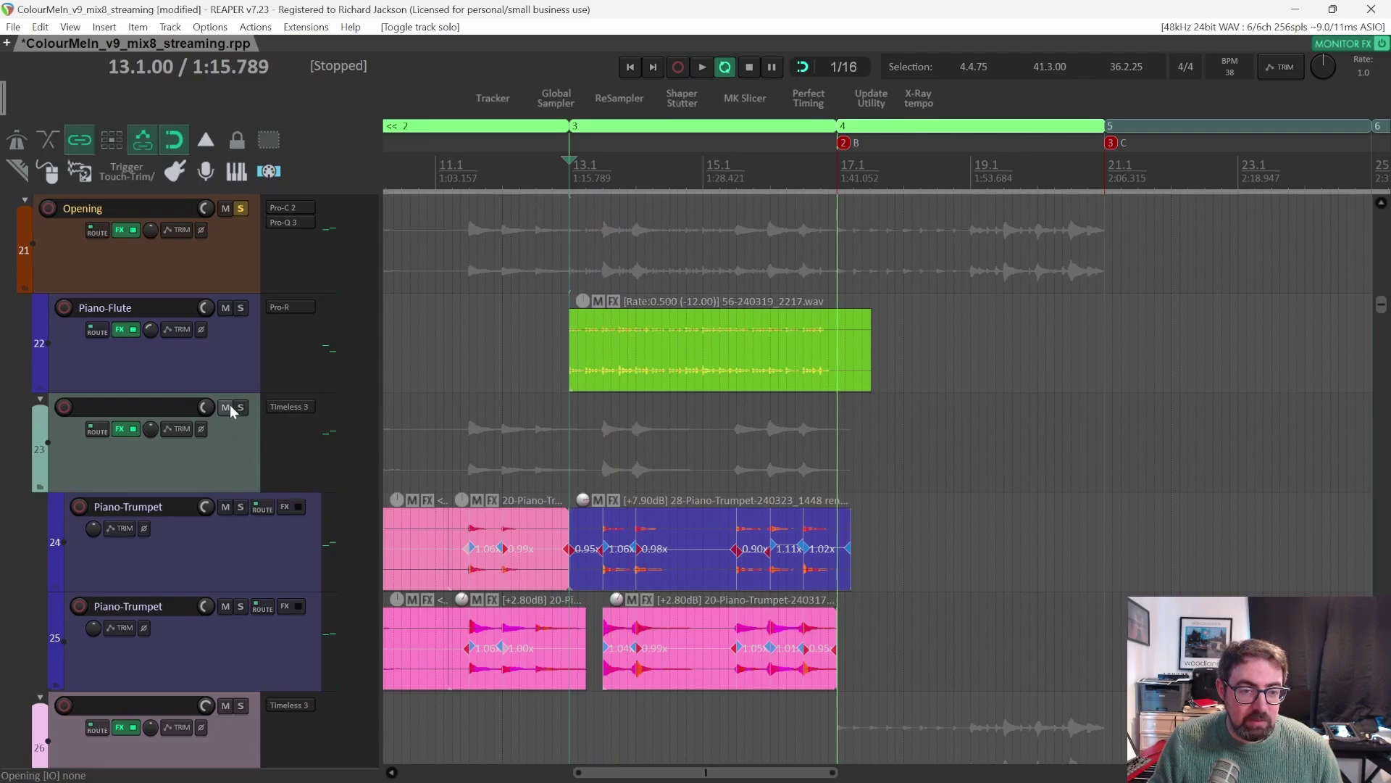
Mute the Piano-Trumpet folder on track 23 and play the Opening lead section from 13.1.00 without it.
{"action": "left_click", "coordinate": [227, 408]}
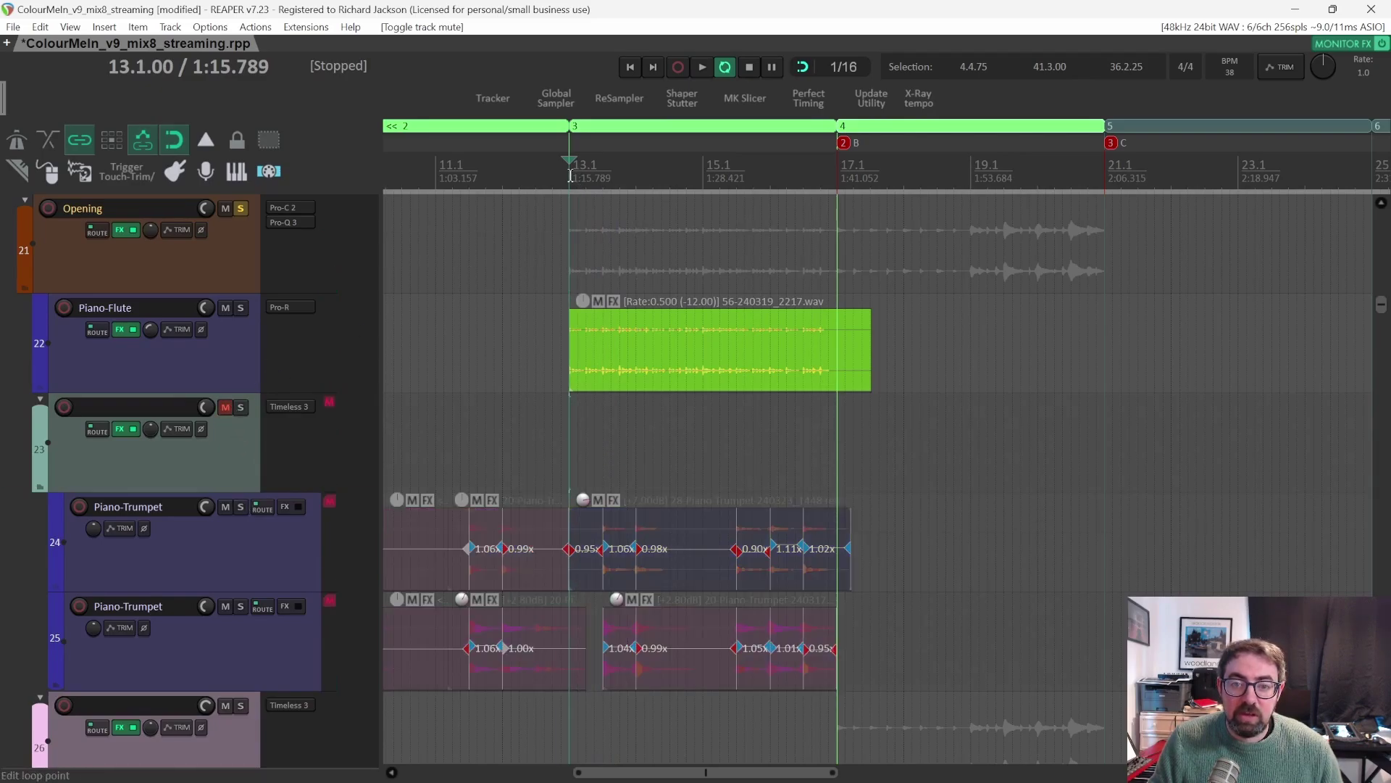
{"action": "key", "text": "space"}
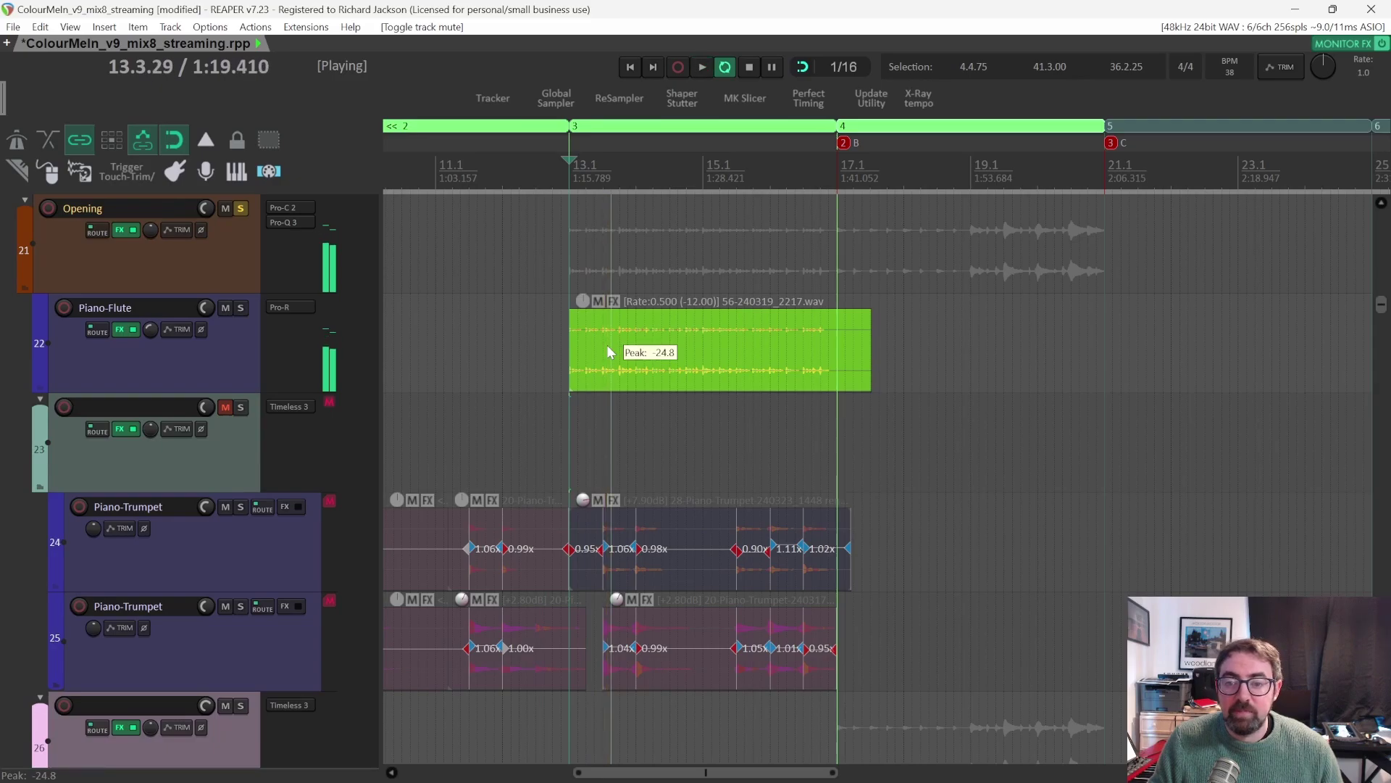
{"action": "key", "text": "space"}
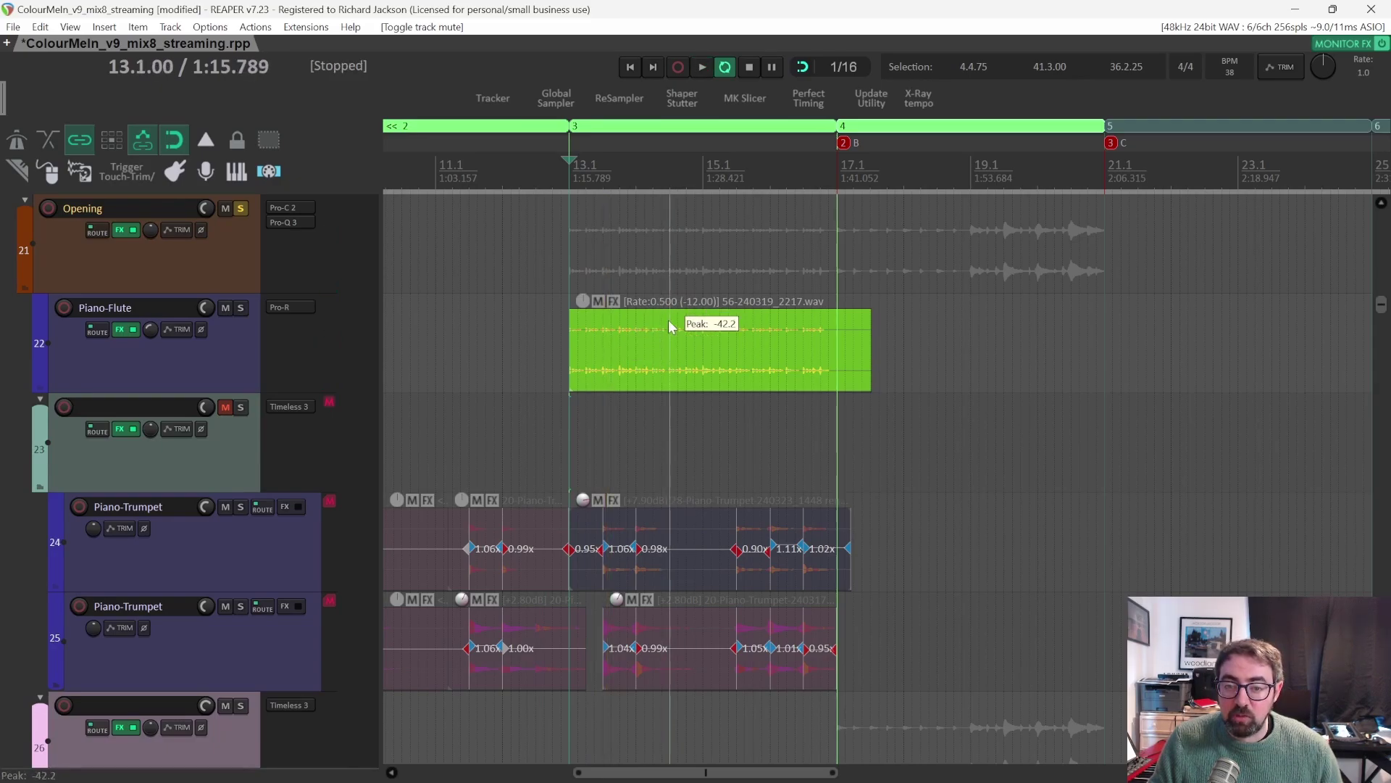
Set the playback rate of the Piano-Flute item 56-240319_2217.wav on track 22 to 1 and play it.
{"action": "left_click", "coordinate": [658, 317]}
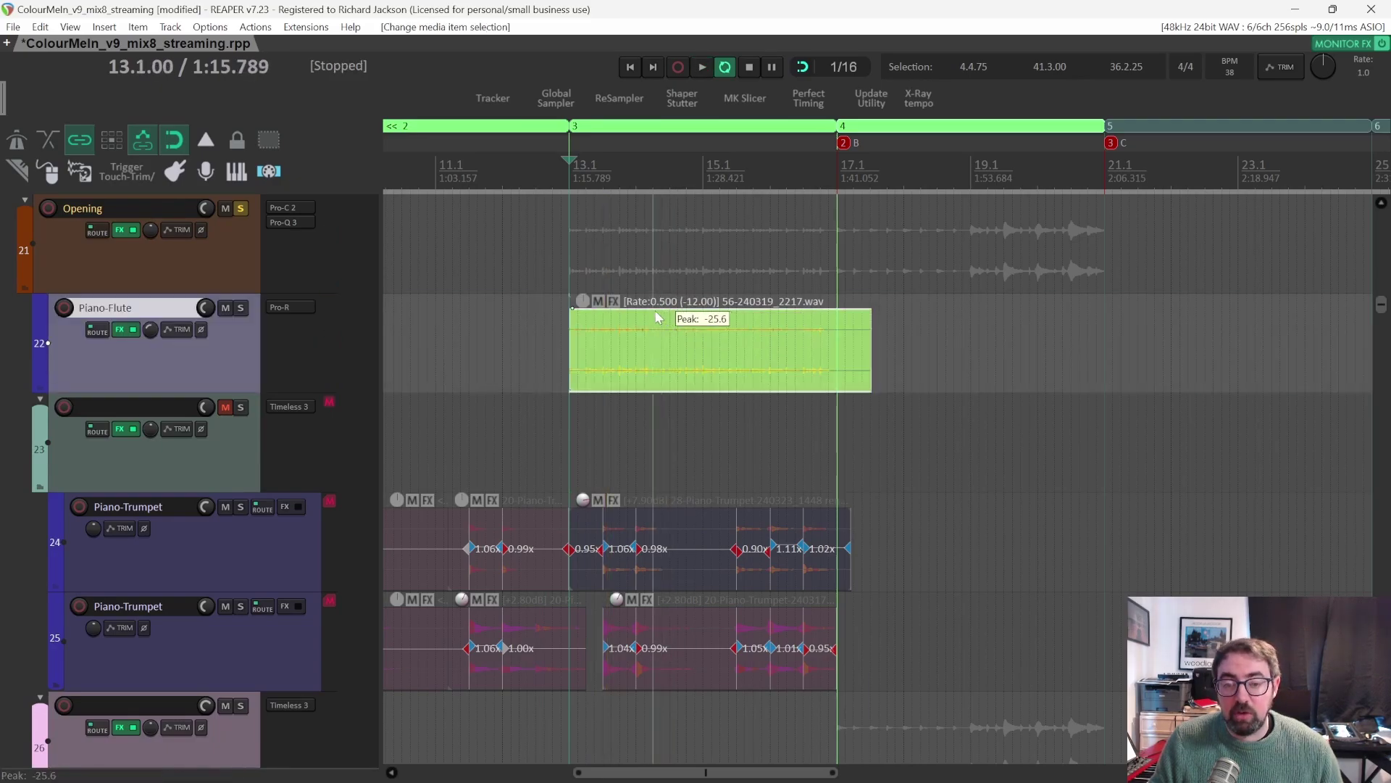
{"action": "double_click", "coordinate": [667, 319]}
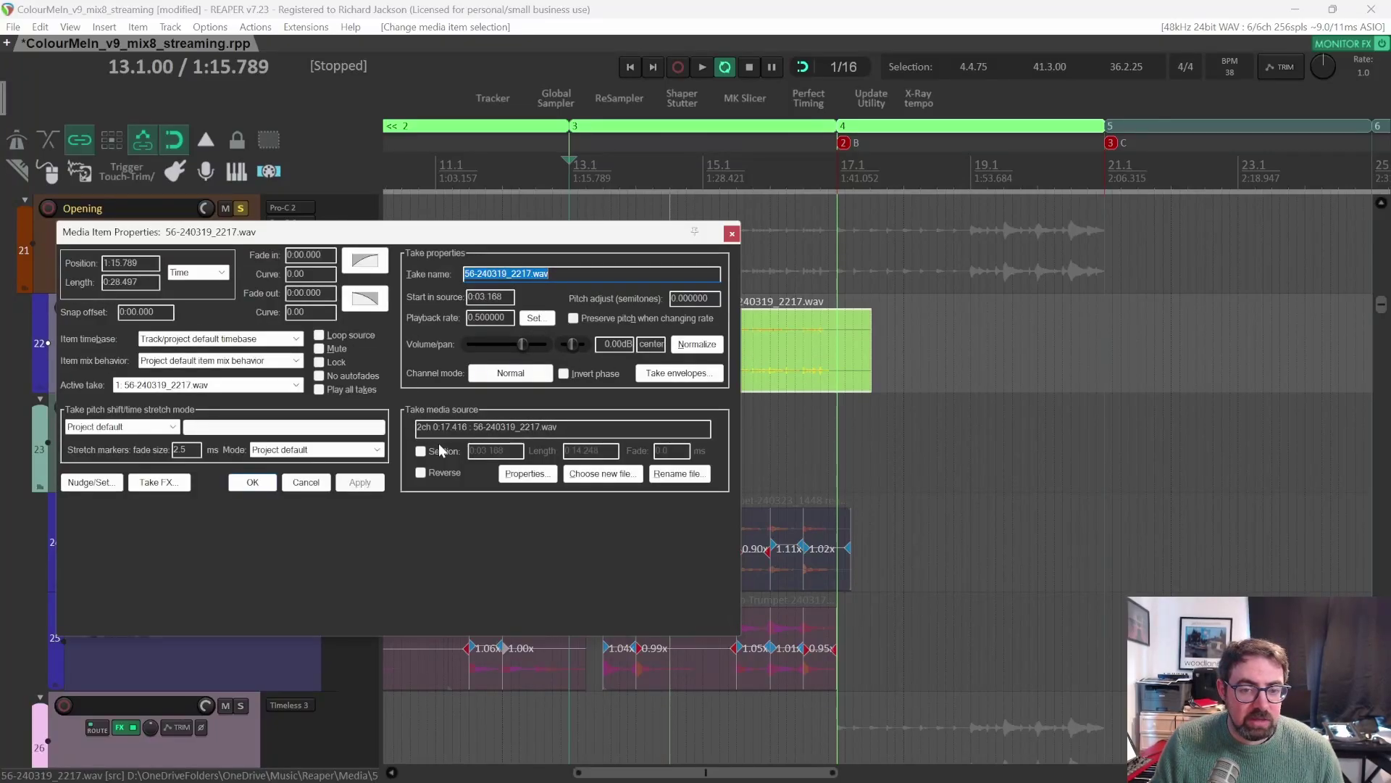
{"action": "double_click", "coordinate": [490, 317]}
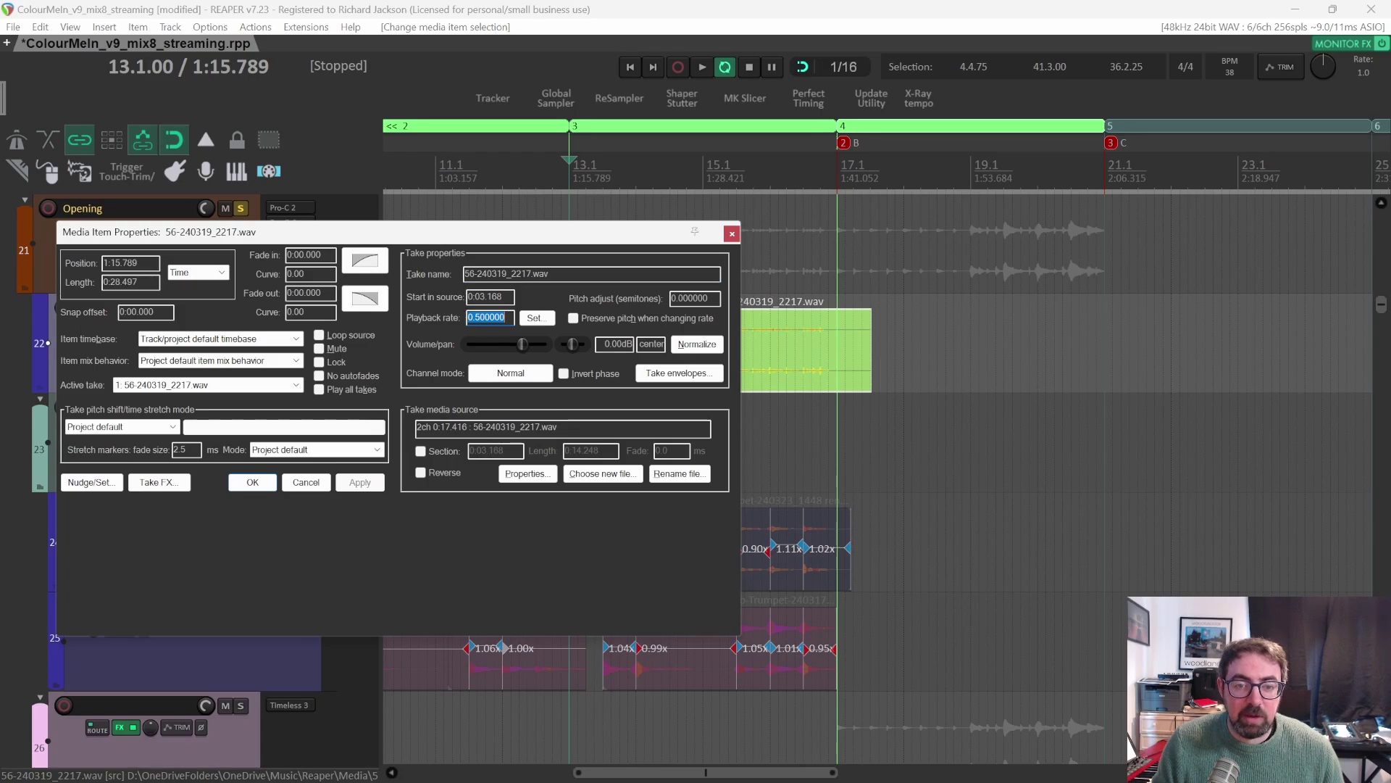
{"action": "key", "text": "Return"}
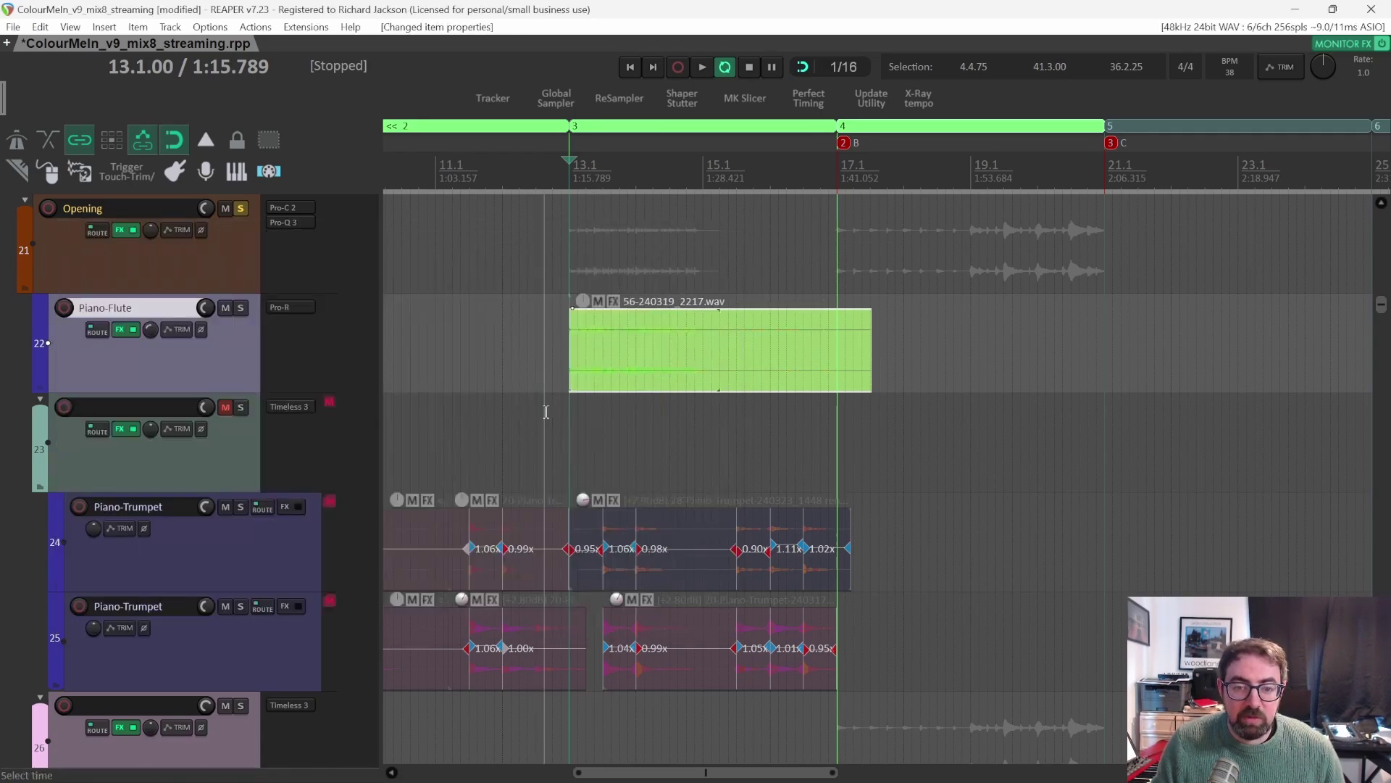
{"action": "key", "text": "space"}
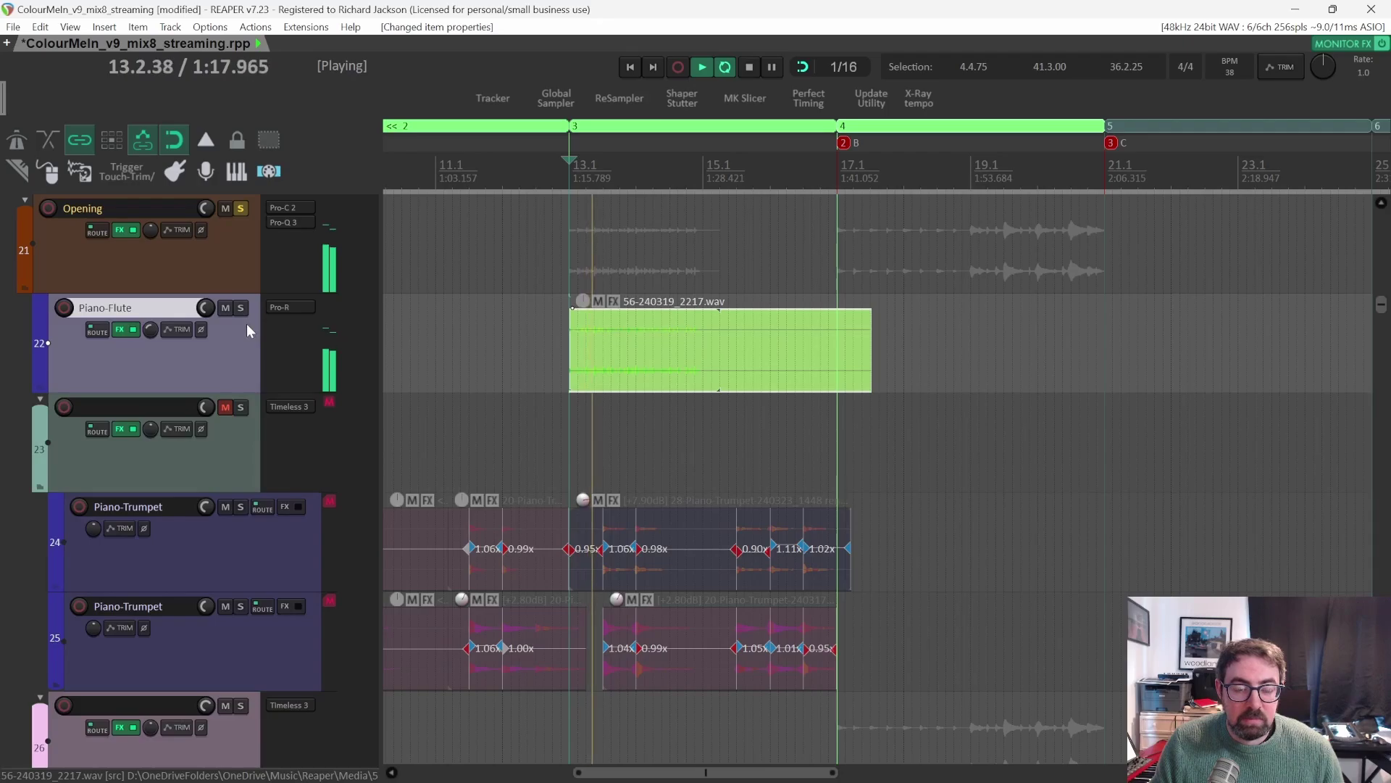
{"action": "key", "text": "space"}
Return the Piano-Flute item's playback rate to 0.5 and play it from 13.1.00.
{"action": "double_click", "coordinate": [649, 344]}
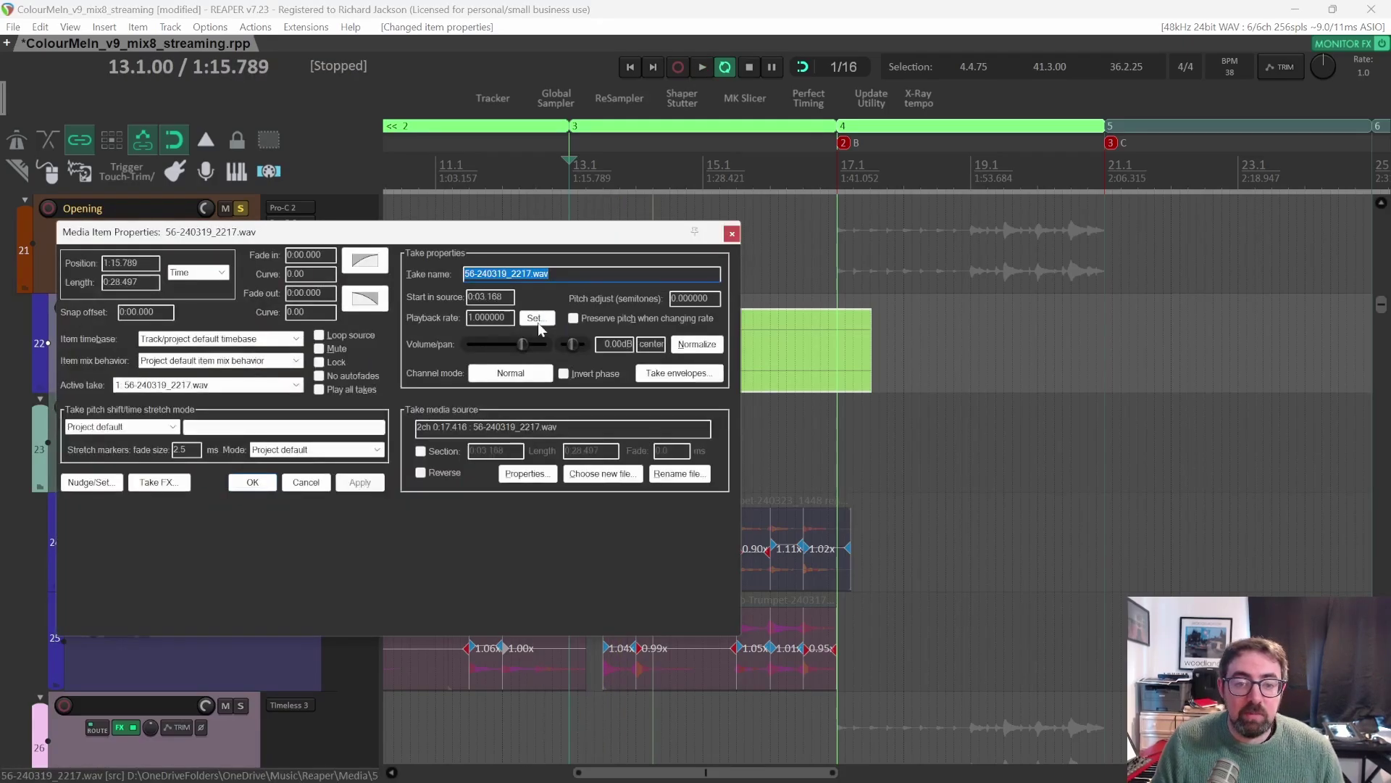
{"action": "double_click", "coordinate": [489, 318]}
{"action": "key", "text": "Return"}
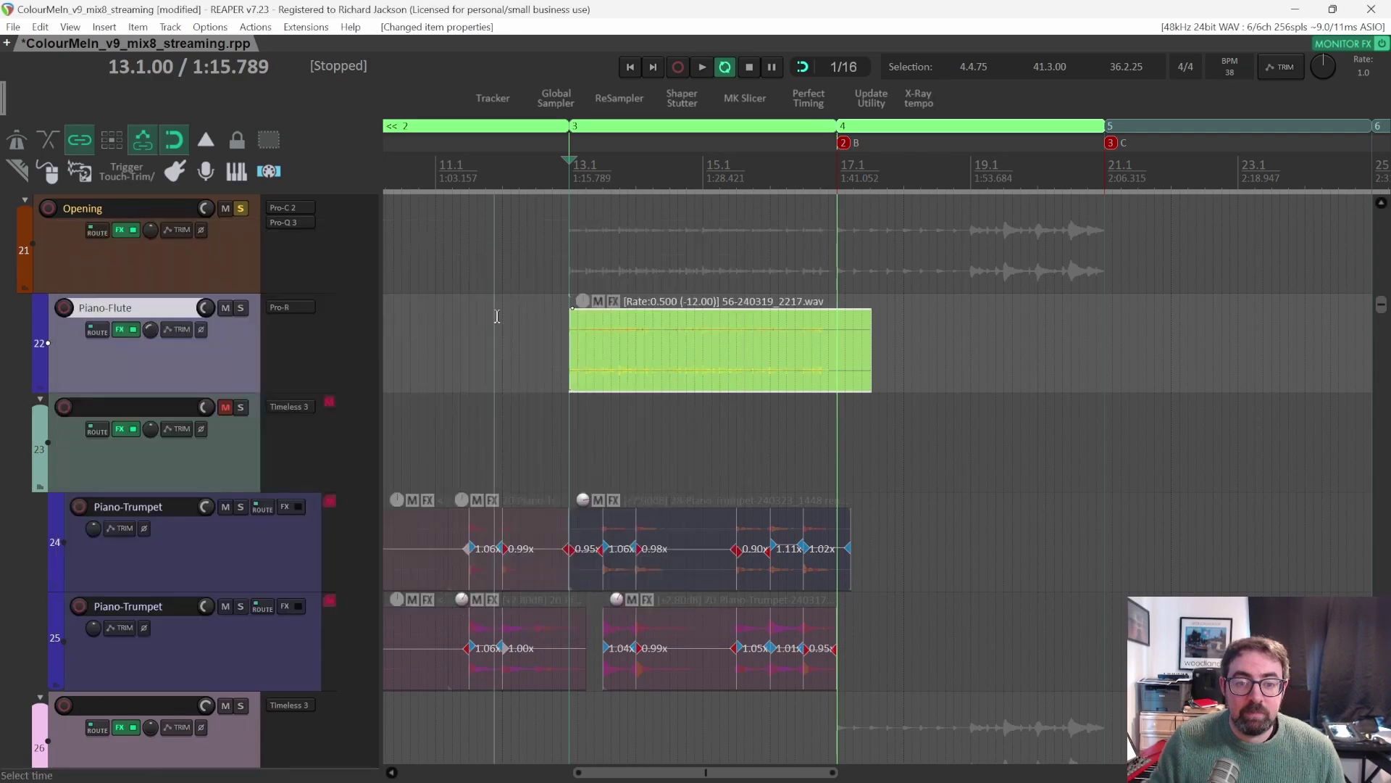
{"action": "key", "text": "space"}
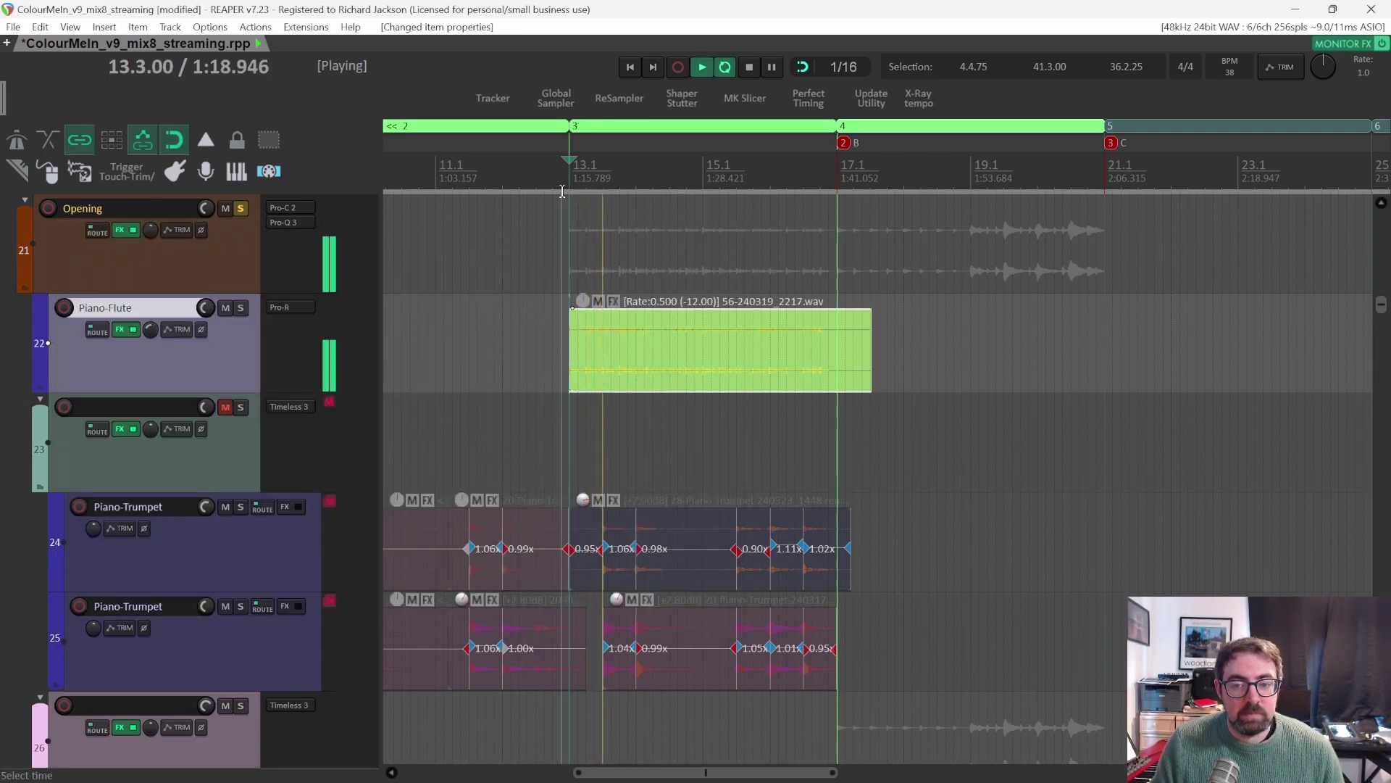
{"action": "key", "text": "space"}
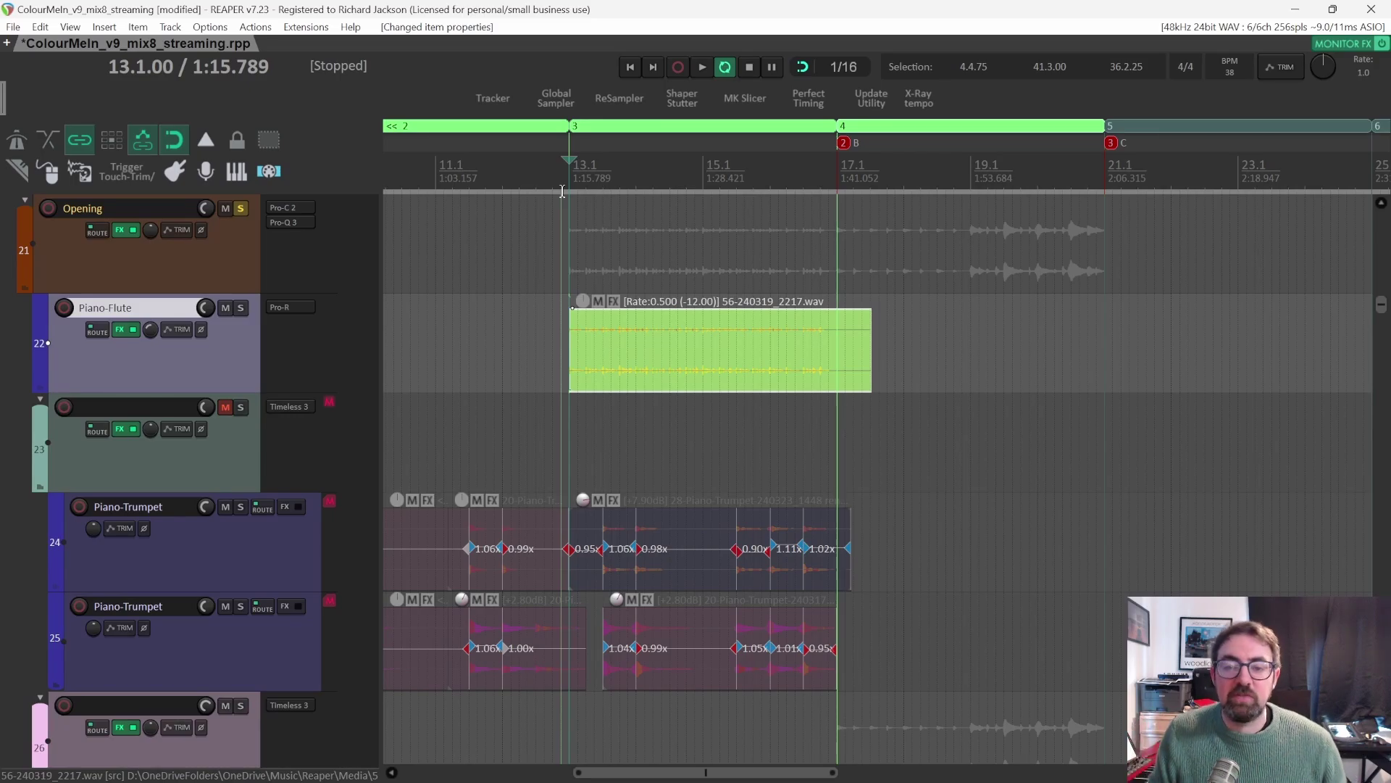
Unsolo the Opening folder under Lead and bring the start of its Piano-Trumpet parts at 9.1 into view.
{"action": "scroll", "coordinate": [629, 290], "scroll_direction": "up", "scroll_amount": 5}
{"action": "scroll", "coordinate": [625, 326], "scroll_direction": "down", "scroll_amount": 1}
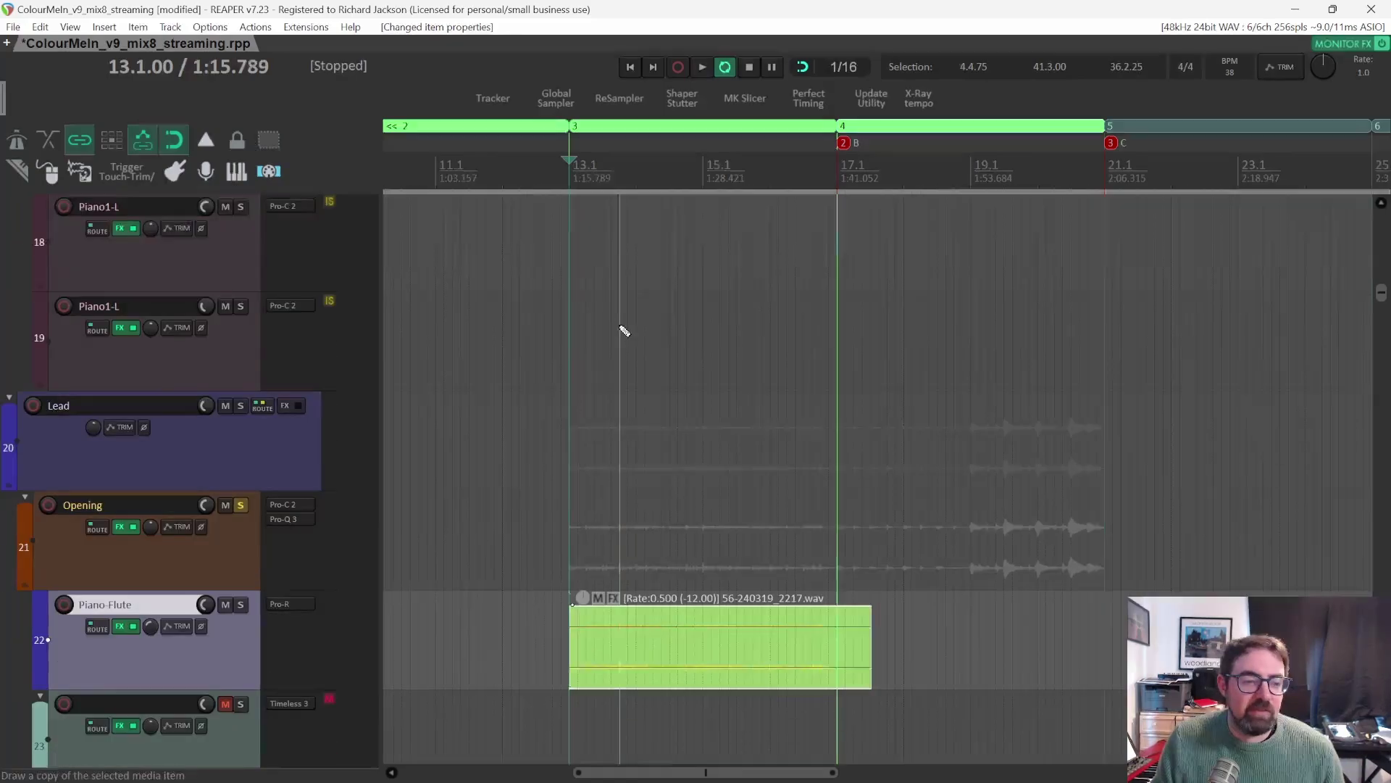
{"action": "scroll", "coordinate": [621, 327], "scroll_direction": "down", "scroll_amount": 4}
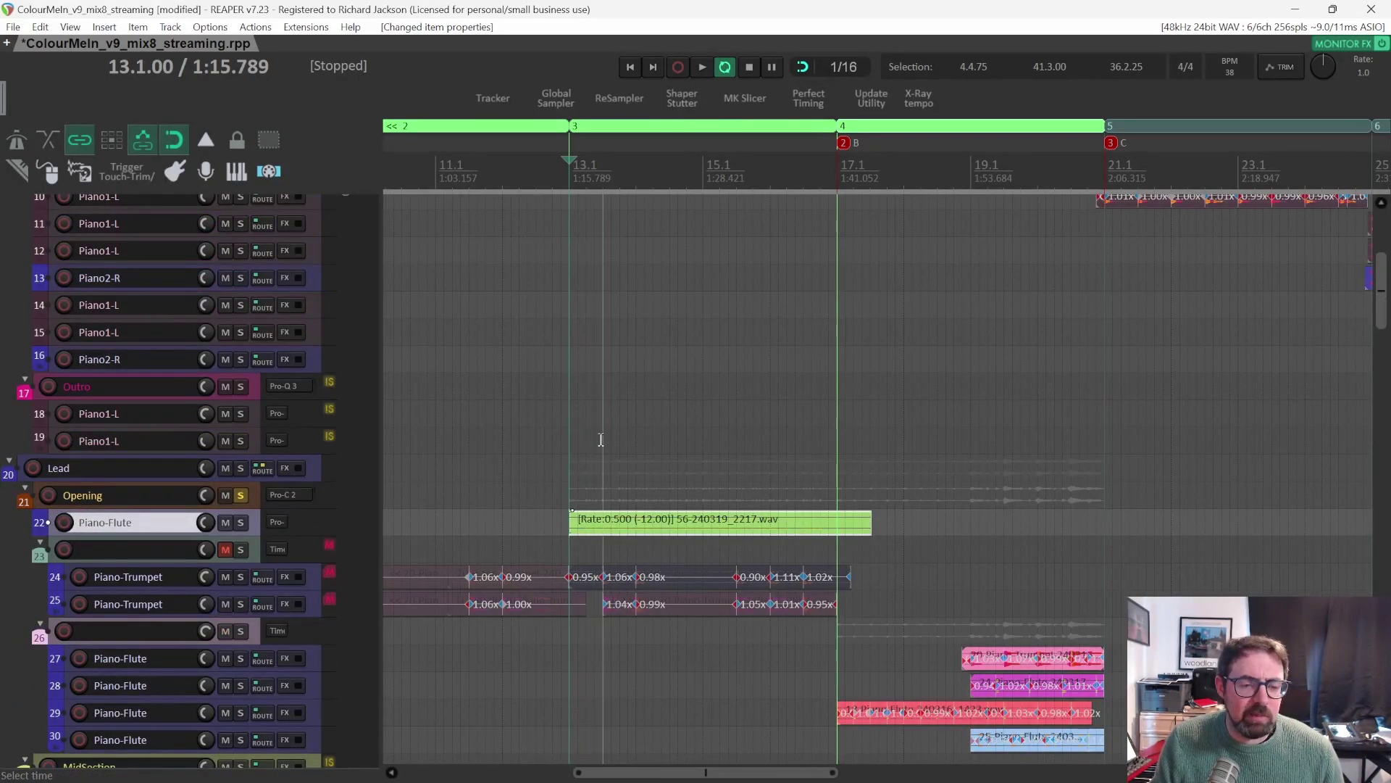
{"action": "left_click", "coordinate": [239, 495]}
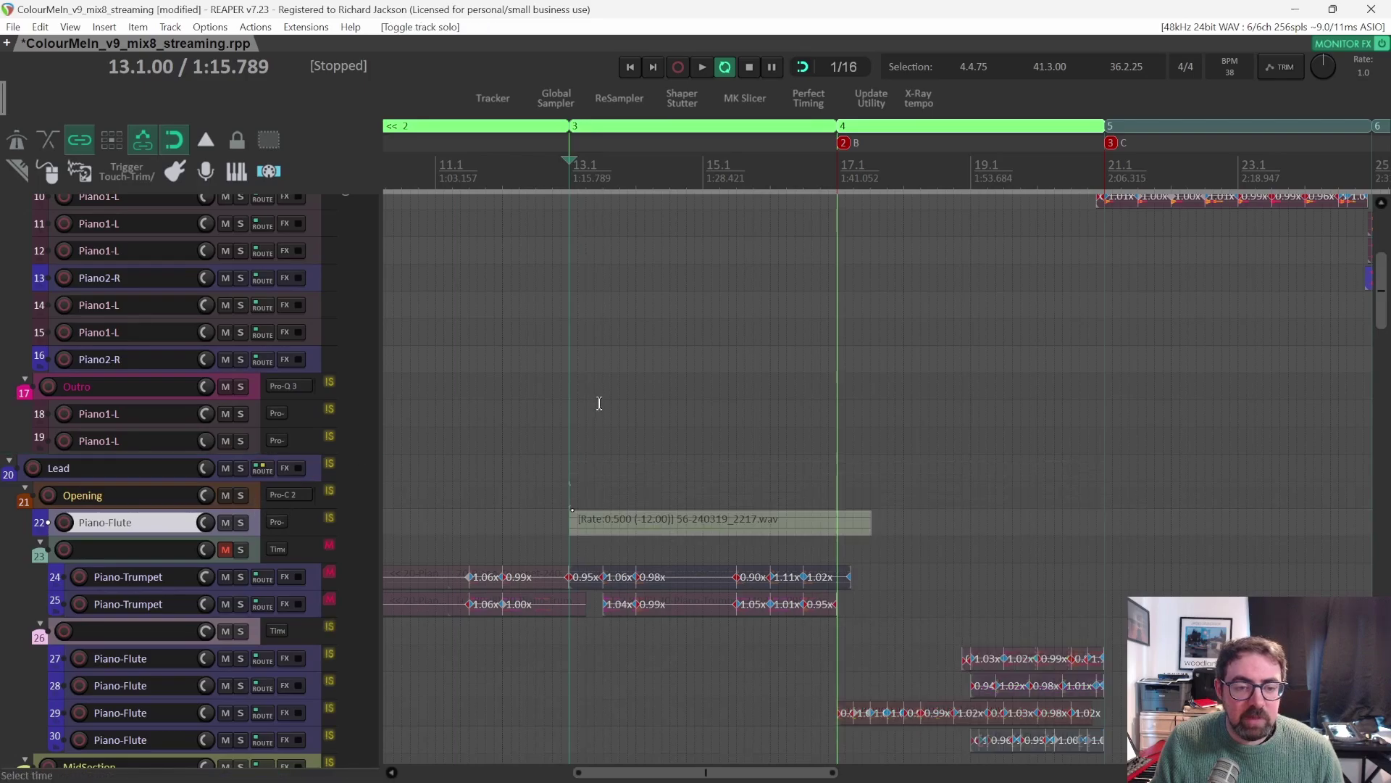
{"action": "scroll", "coordinate": [599, 405], "scroll_direction": "left", "scroll_amount": 5}
{"action": "scroll", "coordinate": [196, 529], "scroll_direction": "down", "scroll_amount": 1}
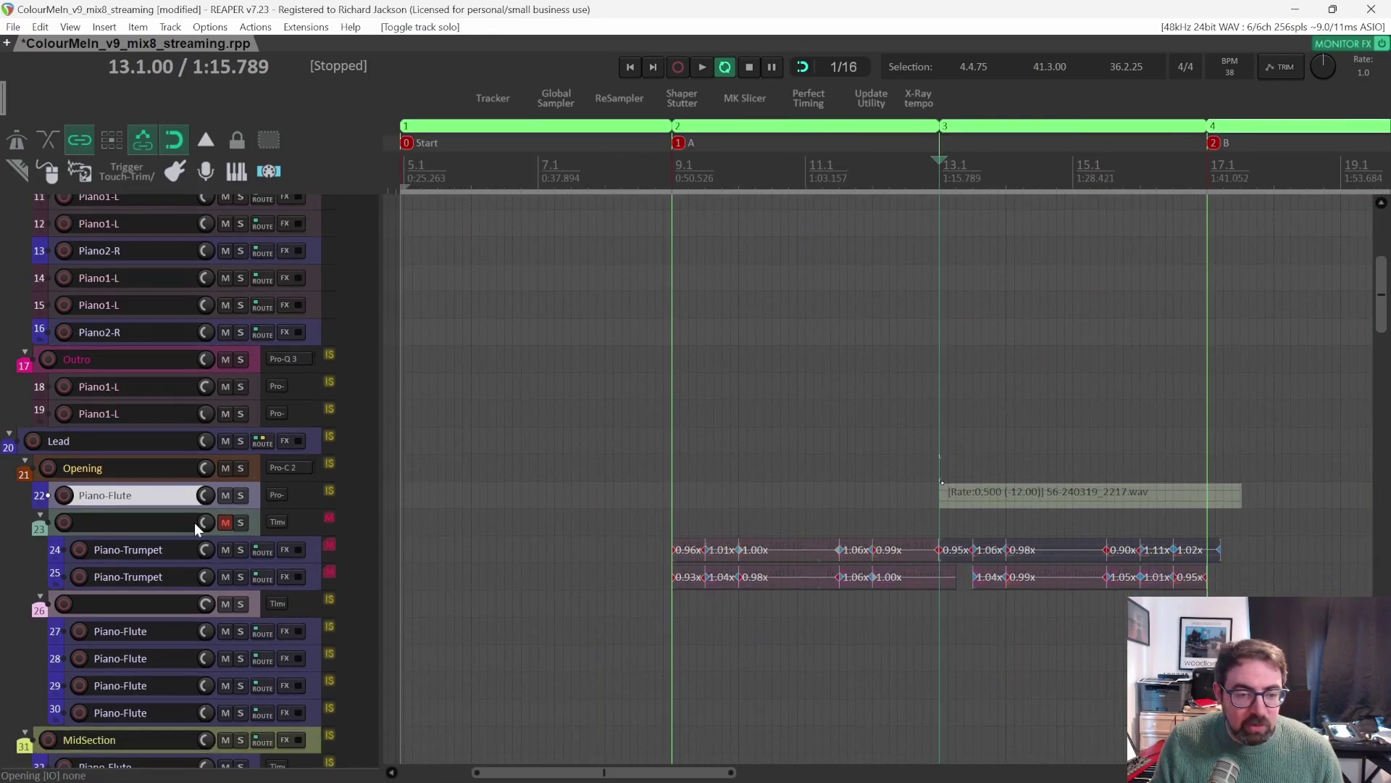
Solo both Piano-Trumpet tracks (24 and 25) in the Opening lead folder and play them from 9.2.75.
{"action": "left_click", "coordinate": [240, 549]}
{"action": "left_click", "coordinate": [241, 576]}
{"action": "scroll", "coordinate": [846, 489], "scroll_direction": "up", "scroll_amount": 3}
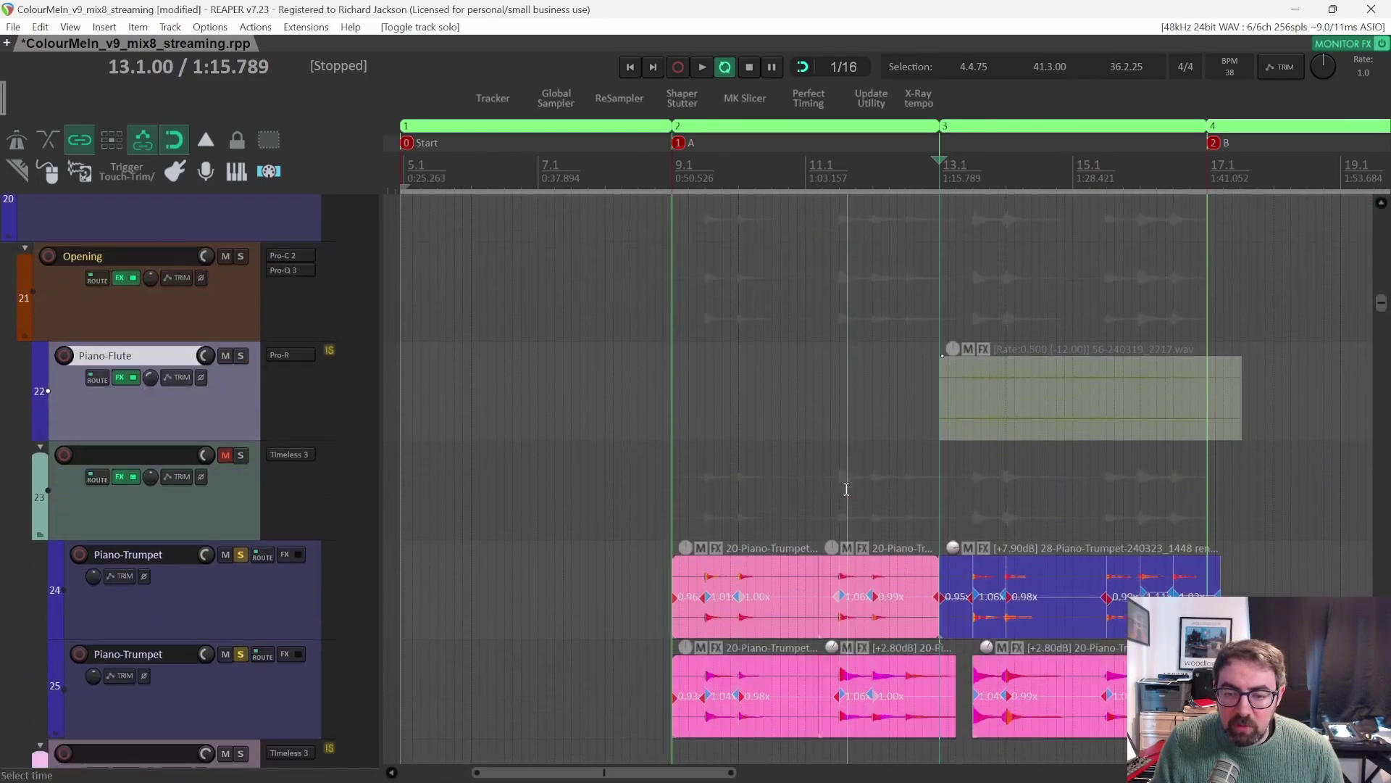
{"action": "scroll", "coordinate": [846, 489], "scroll_direction": "down", "scroll_amount": 3}
{"action": "scroll", "coordinate": [846, 489], "scroll_direction": "up", "scroll_amount": 4}
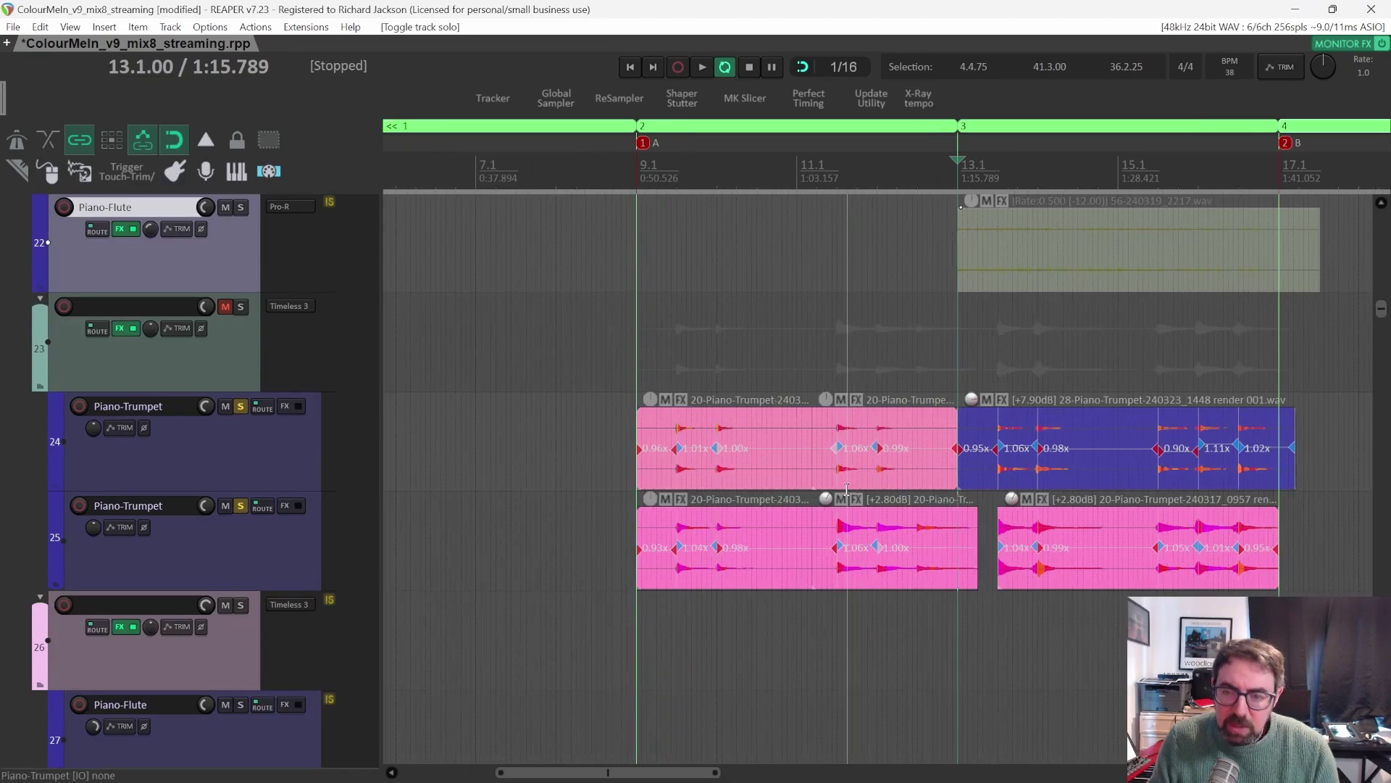
{"action": "left_click", "coordinate": [601, 464]}
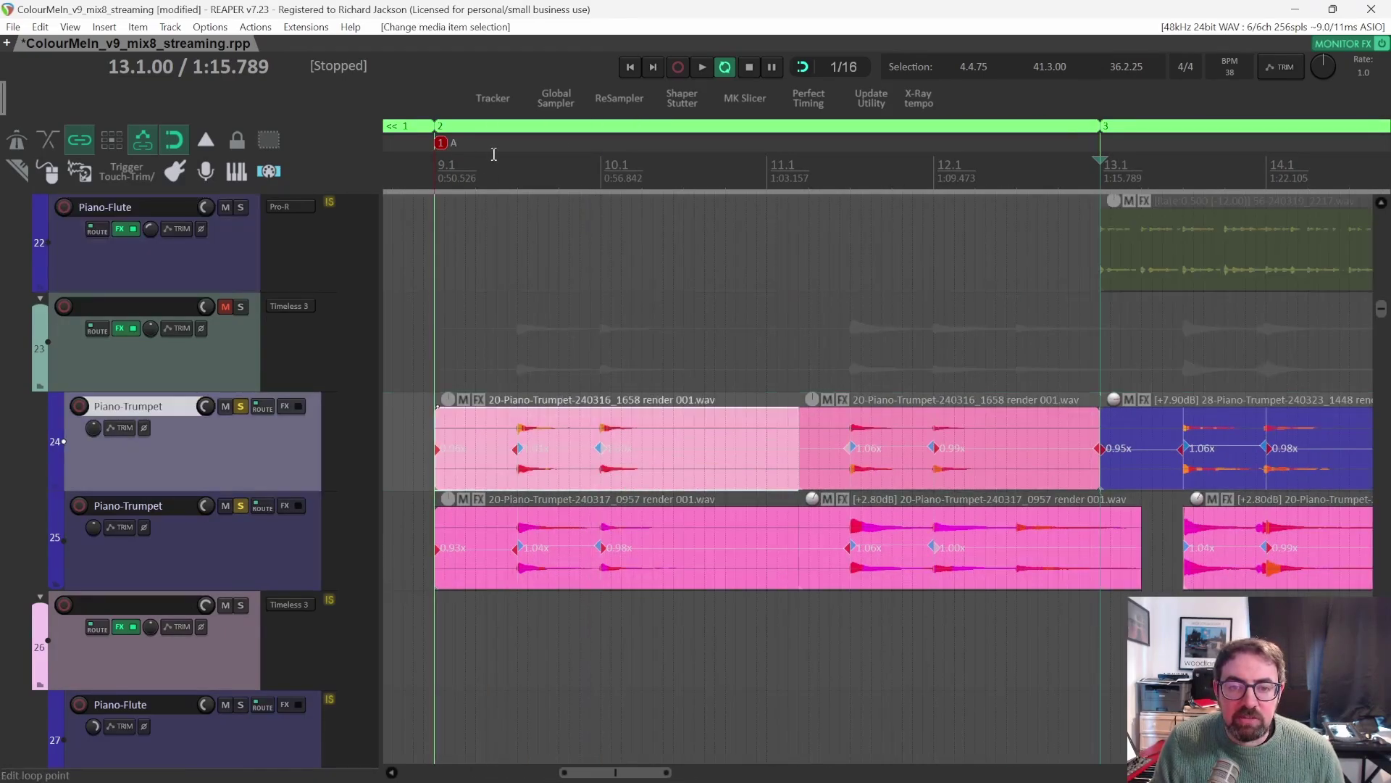
{"action": "left_click", "coordinate": [507, 168]}
{"action": "key", "text": "space"}
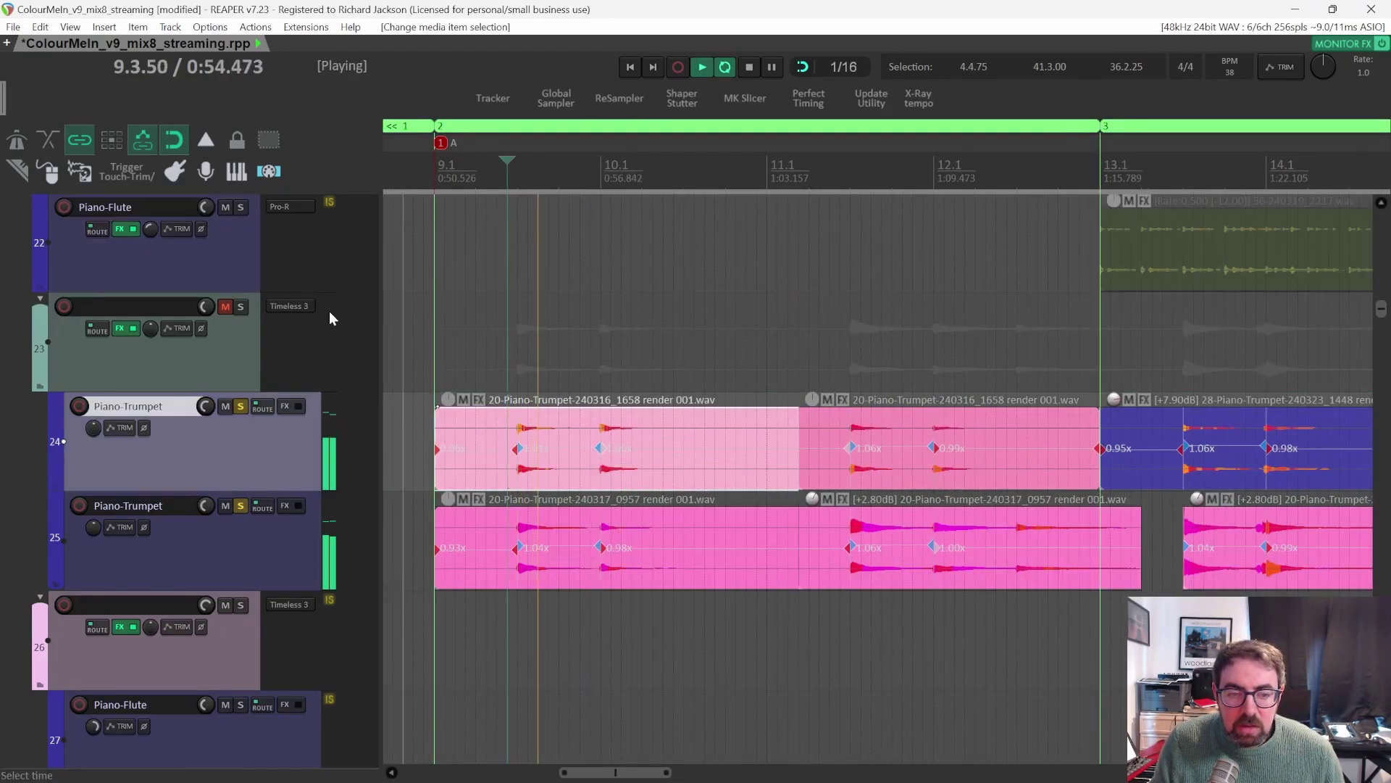
Unmute the folder on track 23 that holds the Piano-Trumpet tracks, listen to it, and stop playback.
{"action": "scroll", "coordinate": [290, 355], "scroll_direction": "up", "scroll_amount": 2}
{"action": "left_click", "coordinate": [226, 405]}
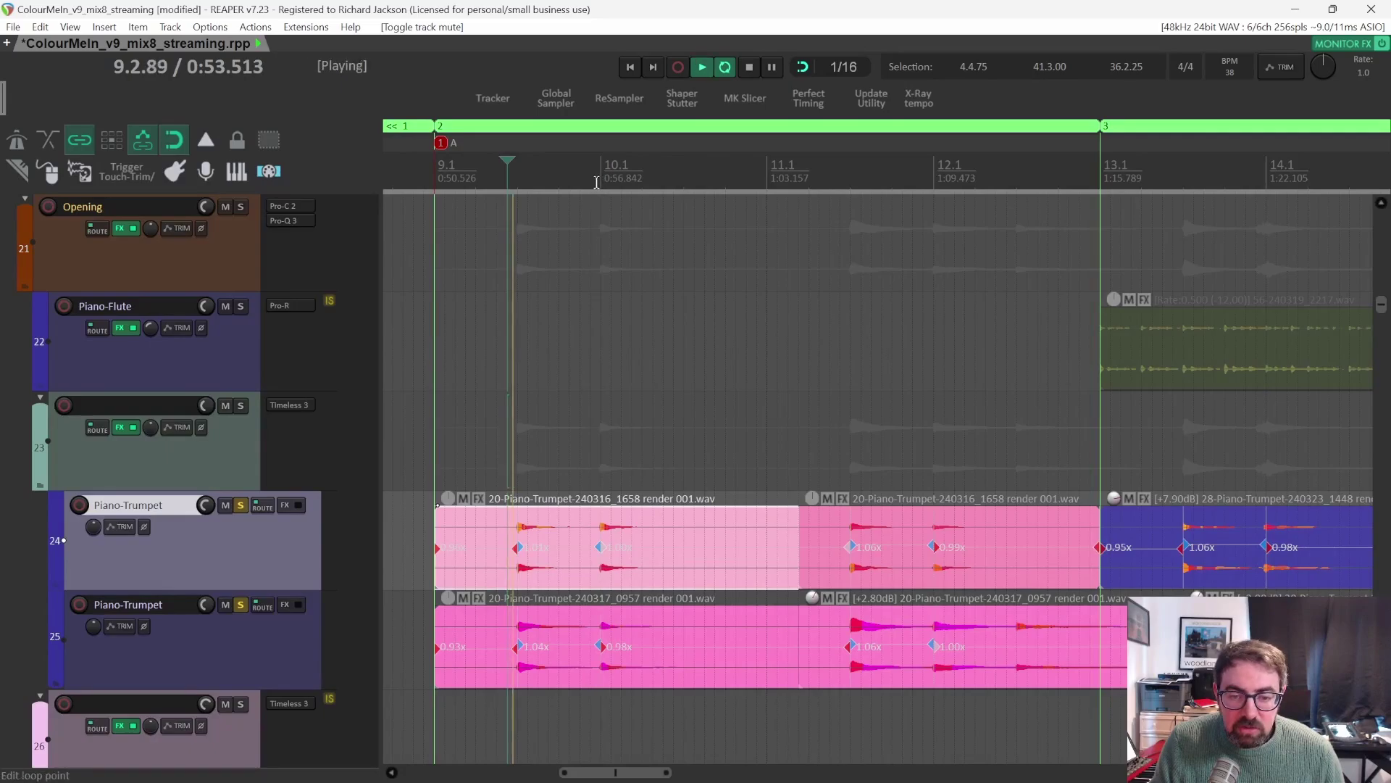
{"action": "scroll", "coordinate": [649, 472], "scroll_direction": "down", "scroll_amount": 2}
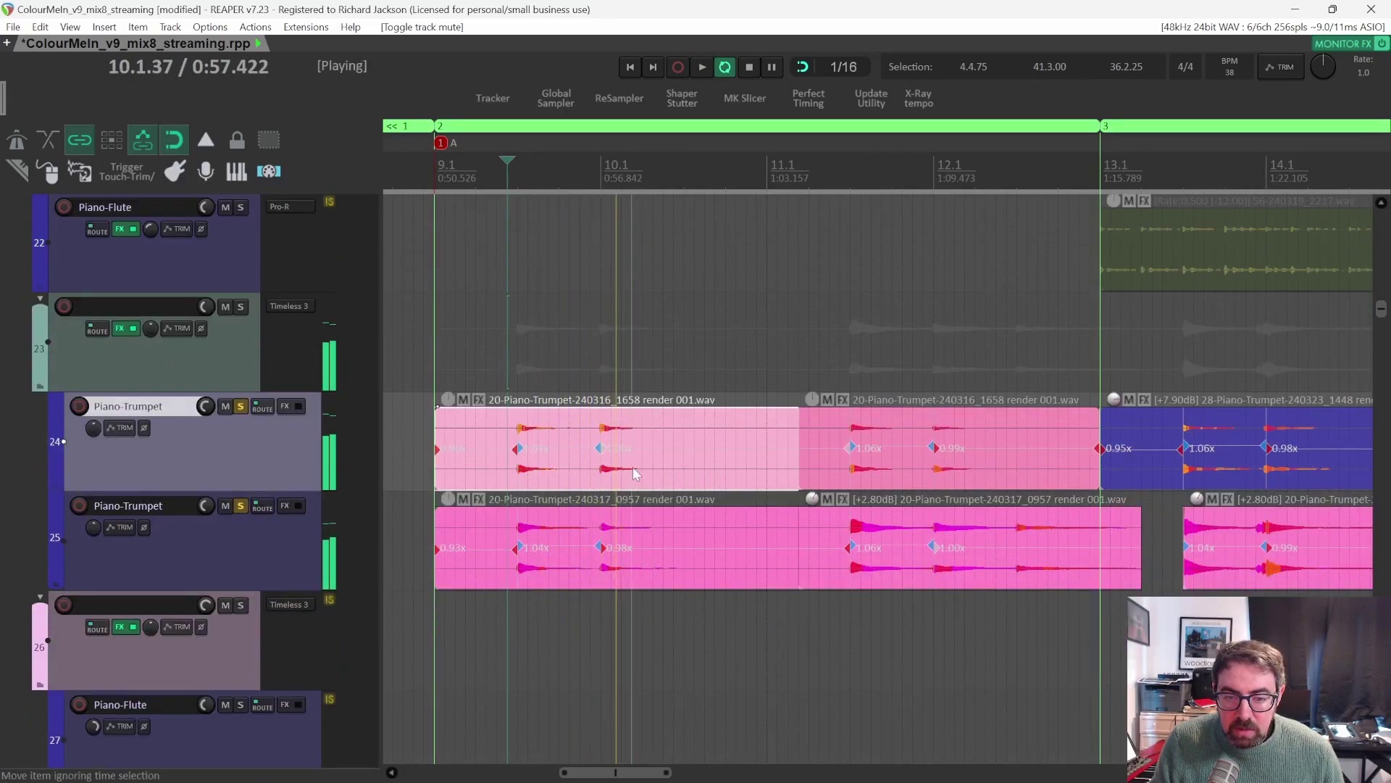
{"action": "key", "text": "space"}
Examine the waveforms and stretch markers of the two Piano-Trumpet tracks between 9.1 and 17.1.
{"action": "scroll", "coordinate": [633, 466], "scroll_direction": "up", "scroll_amount": 2}
{"action": "scroll", "coordinate": [633, 466], "scroll_direction": "up", "scroll_amount": 1}
{"action": "scroll", "coordinate": [642, 567], "scroll_direction": "down", "scroll_amount": 1}
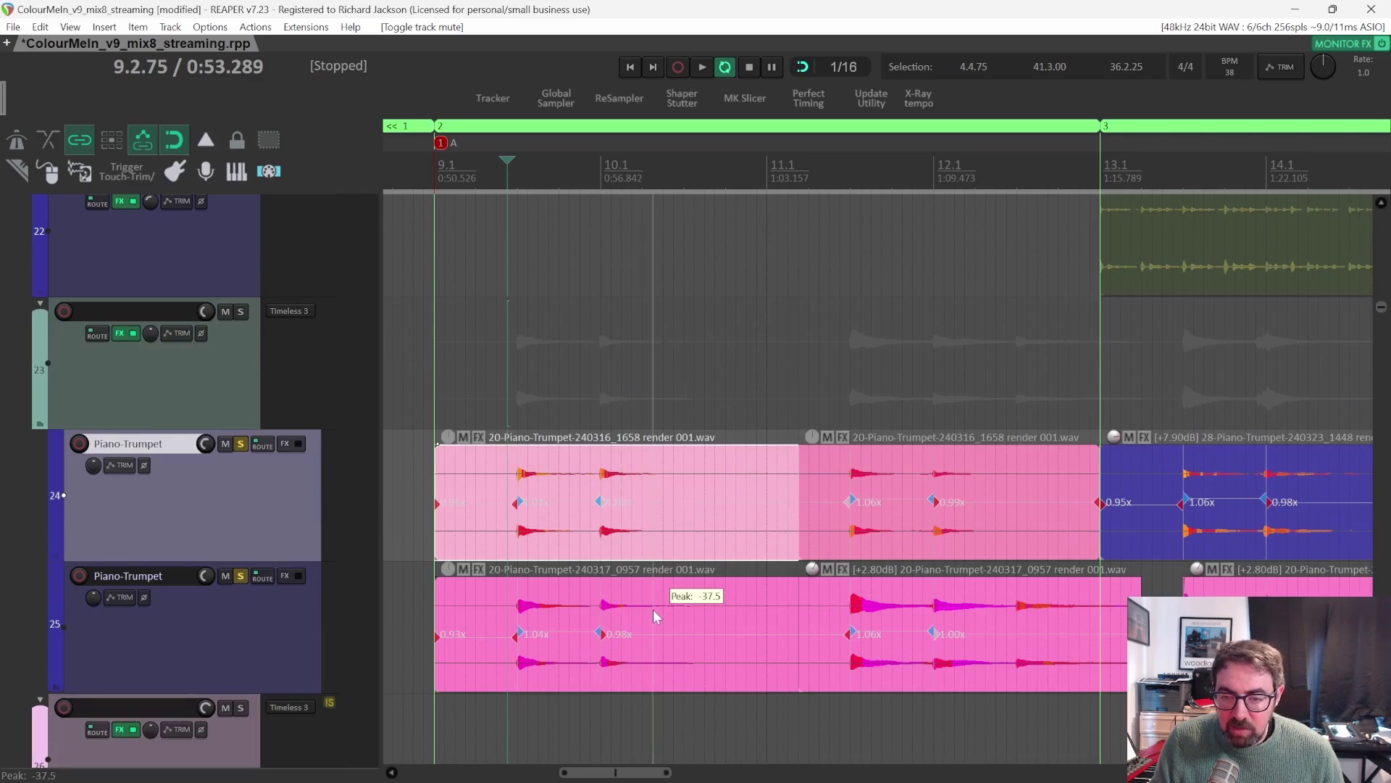
{"action": "scroll", "coordinate": [654, 610], "scroll_direction": "down", "scroll_amount": 1}
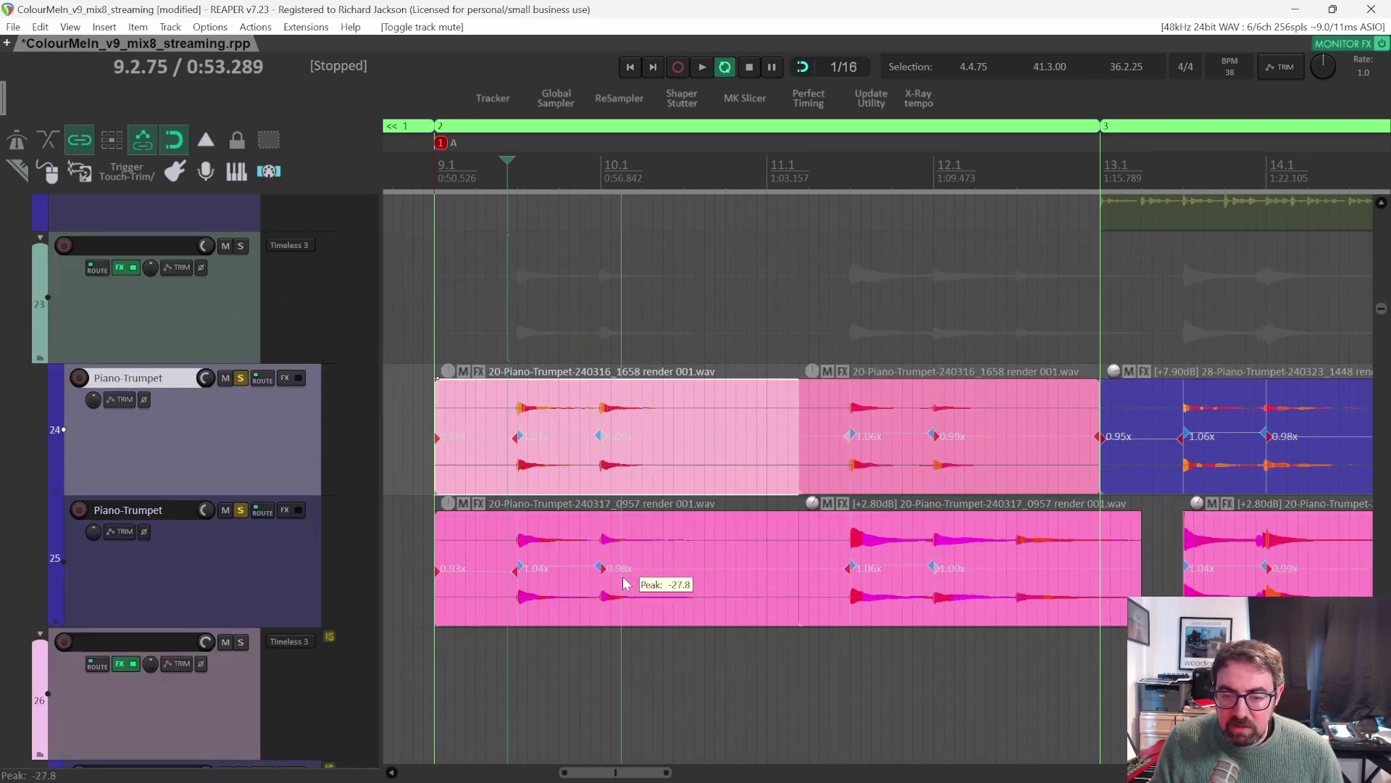
{"action": "scroll", "coordinate": [841, 442], "scroll_direction": "right", "scroll_amount": 5}
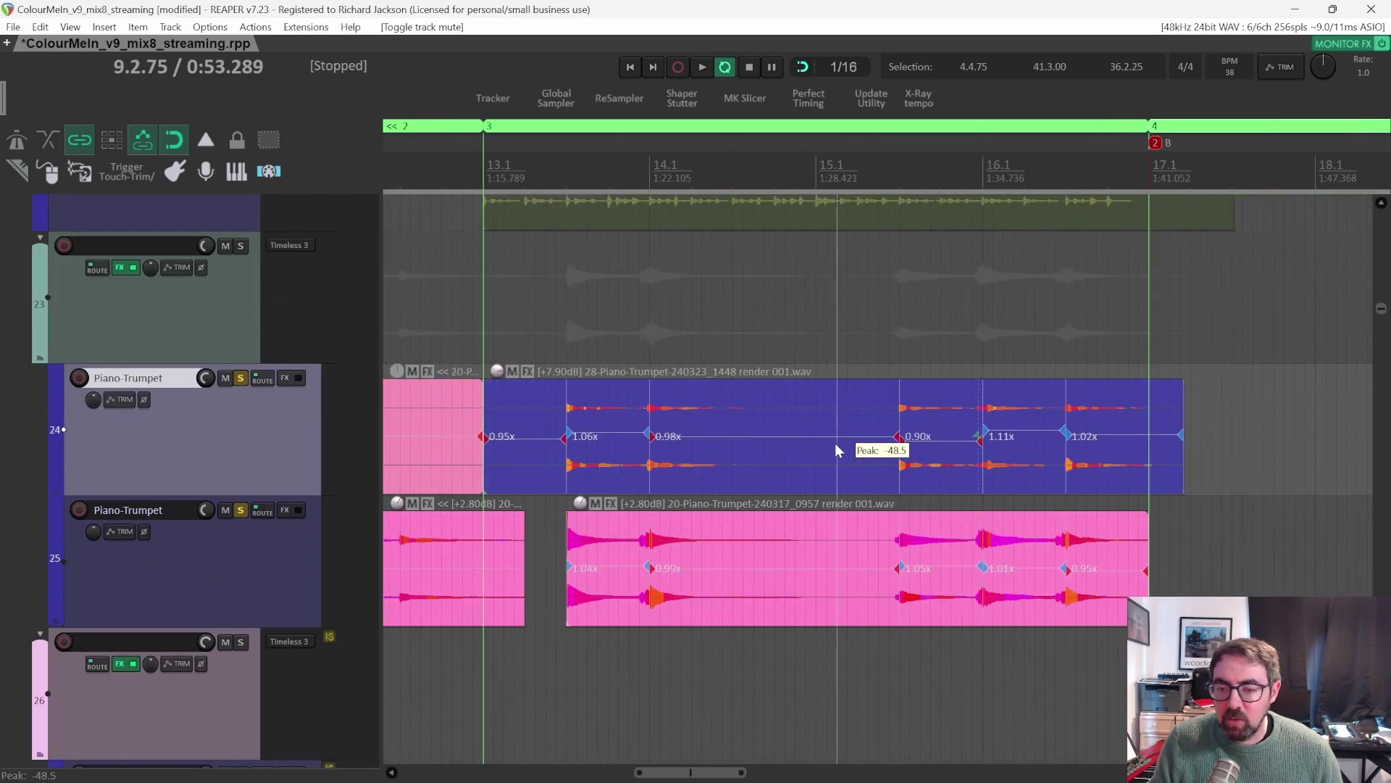
{"action": "scroll", "coordinate": [737, 442], "scroll_direction": "left", "scroll_amount": 5}
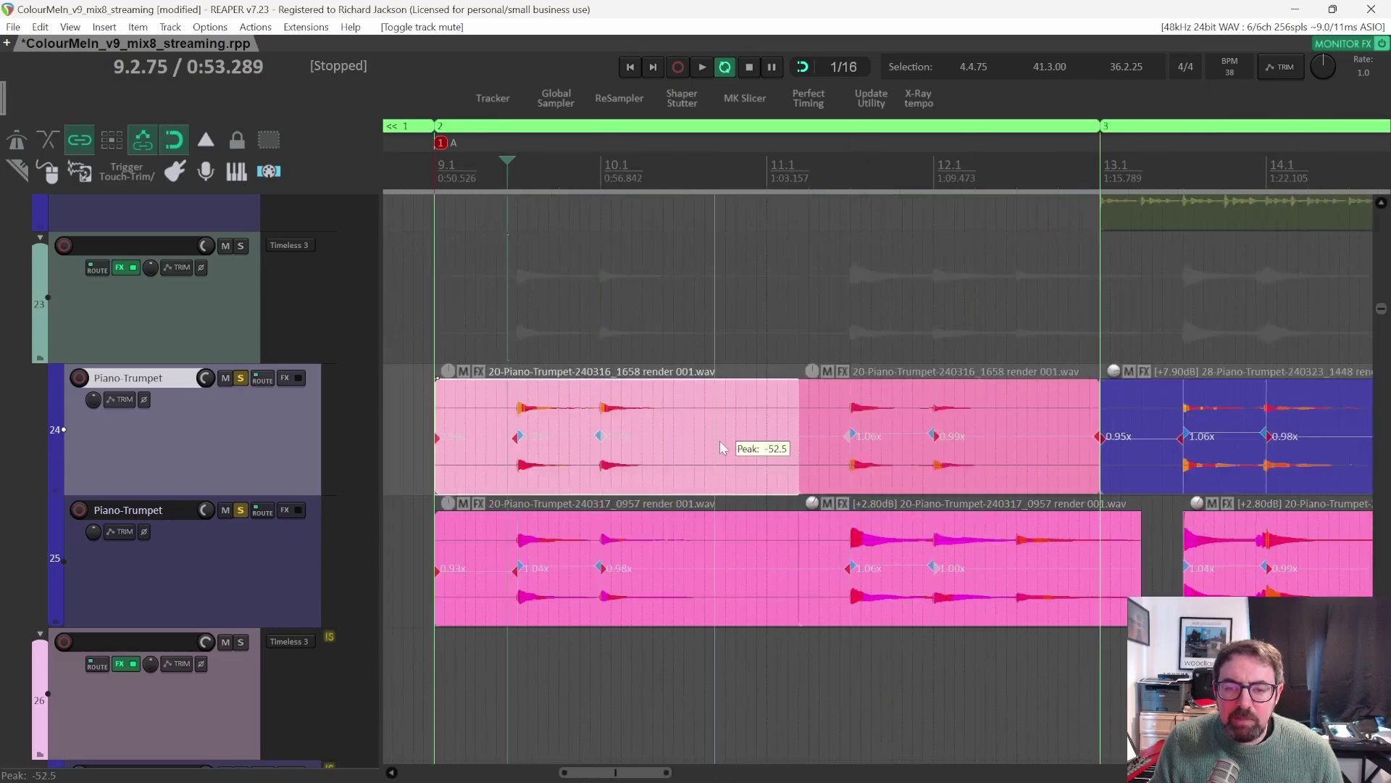
Clear the solo on both Piano-Trumpet tracks, 24 and 25.
{"action": "scroll", "coordinate": [689, 405], "scroll_direction": "down", "scroll_amount": 5}
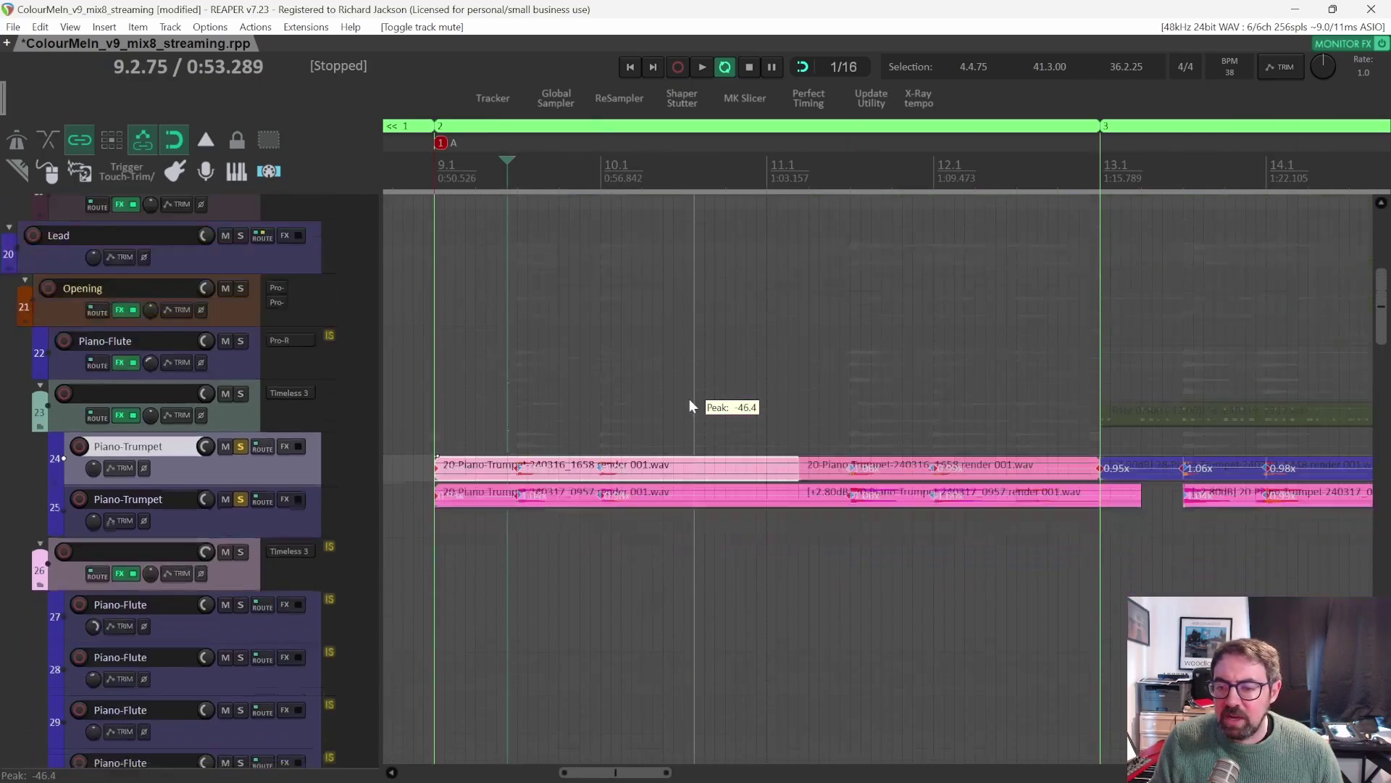
{"action": "scroll", "coordinate": [689, 405], "scroll_direction": "down", "scroll_amount": 2}
{"action": "scroll", "coordinate": [691, 402], "scroll_direction": "down", "scroll_amount": 6}
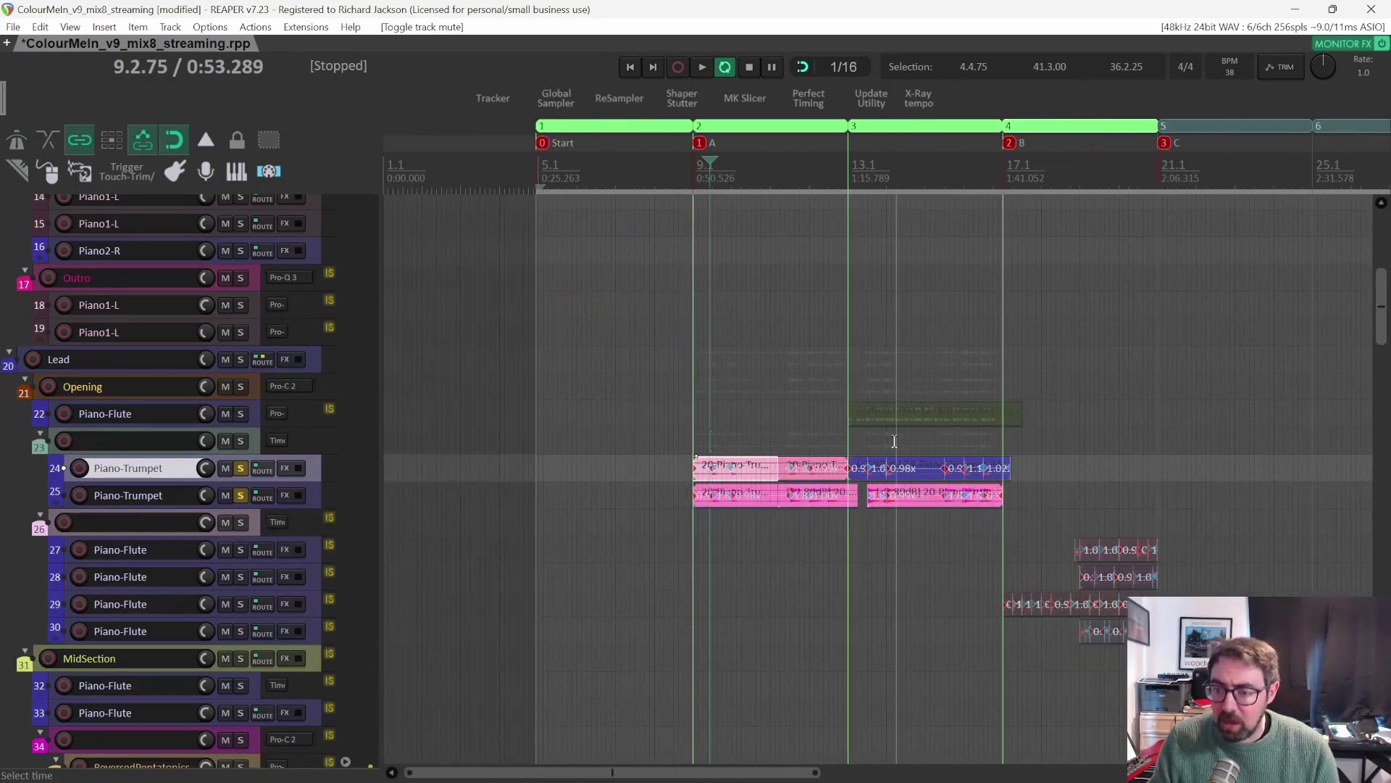
{"action": "scroll", "coordinate": [895, 440], "scroll_direction": "right", "scroll_amount": 3}
{"action": "scroll", "coordinate": [509, 396], "scroll_direction": "left", "scroll_amount": 5}
{"action": "scroll", "coordinate": [508, 398], "scroll_direction": "up", "scroll_amount": 4}
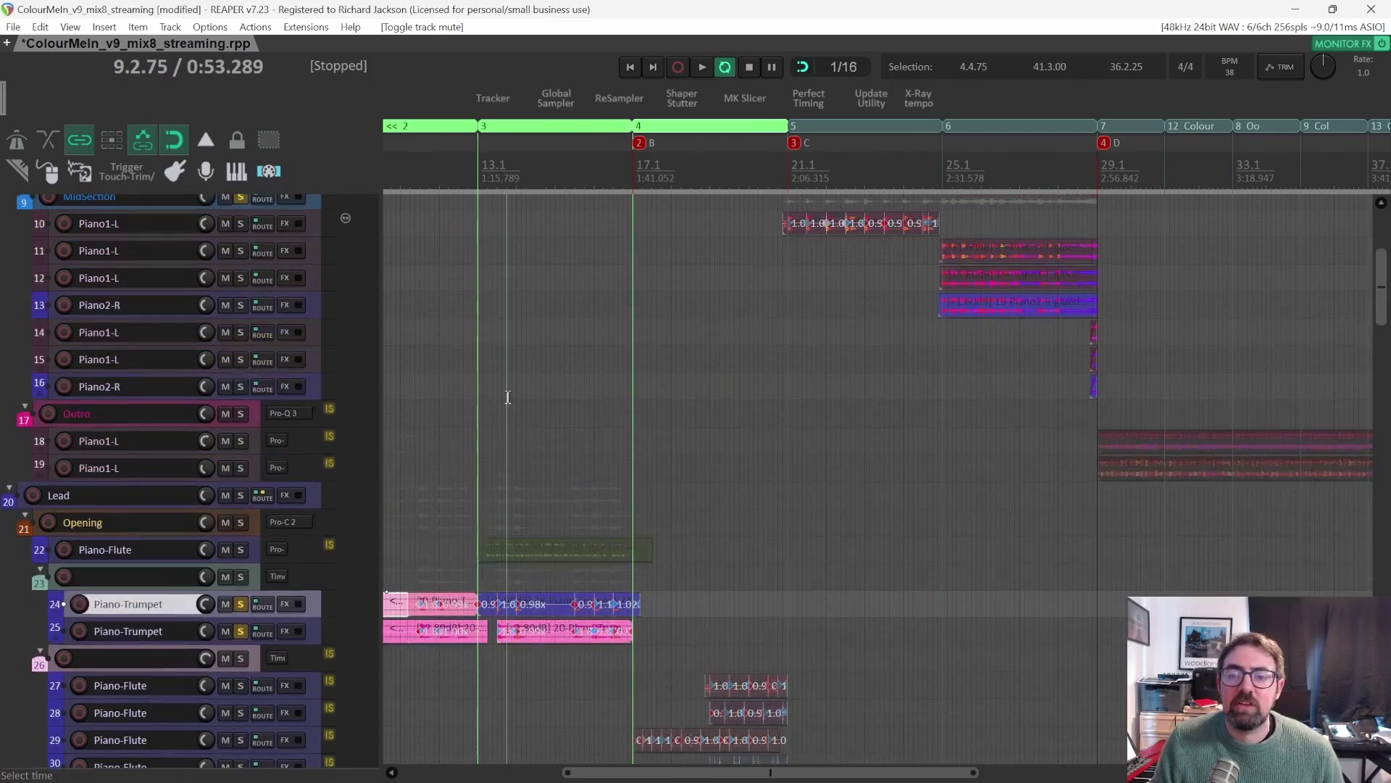
{"action": "scroll", "coordinate": [508, 457], "scroll_direction": "down", "scroll_amount": 2}
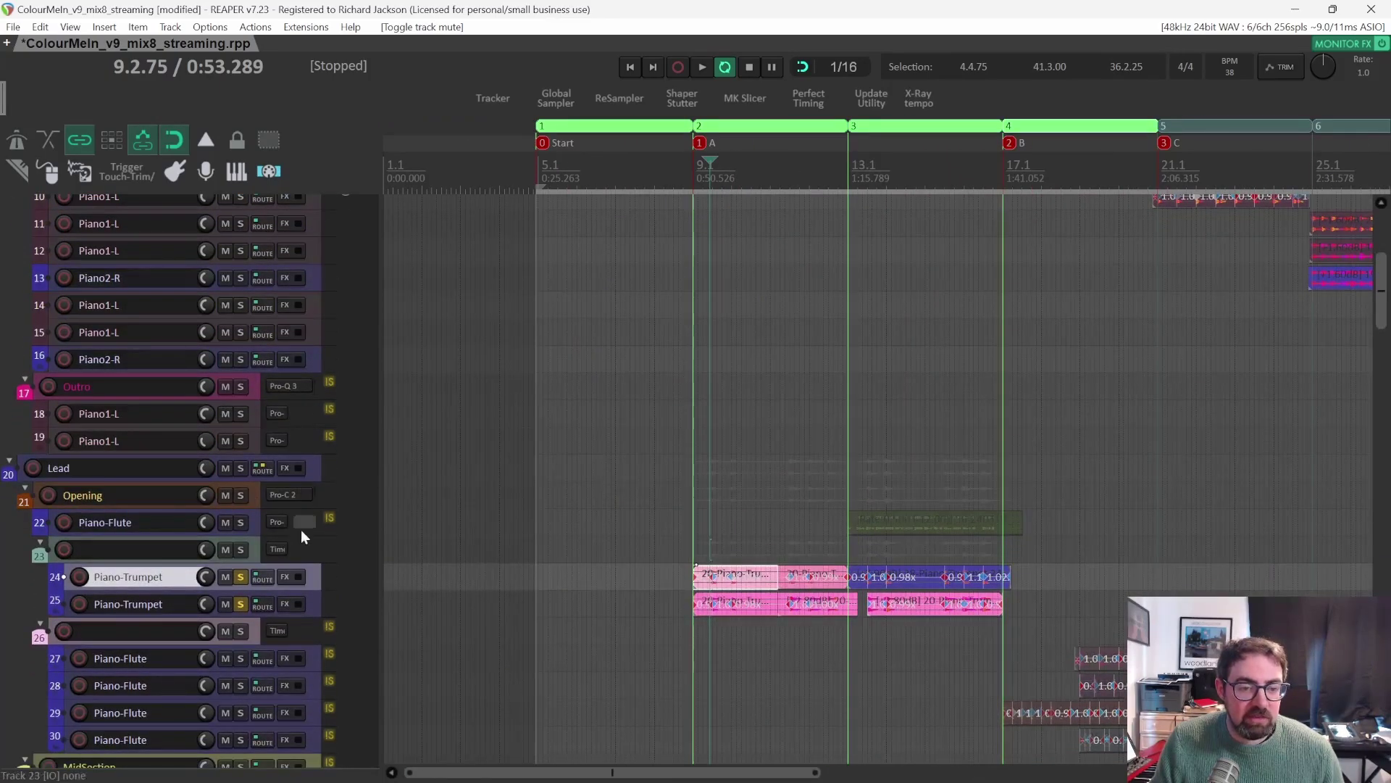
{"action": "left_click", "coordinate": [241, 576]}
{"action": "left_click", "coordinate": [242, 602]}
{"action": "scroll", "coordinate": [263, 545], "scroll_direction": "down", "scroll_amount": 2}
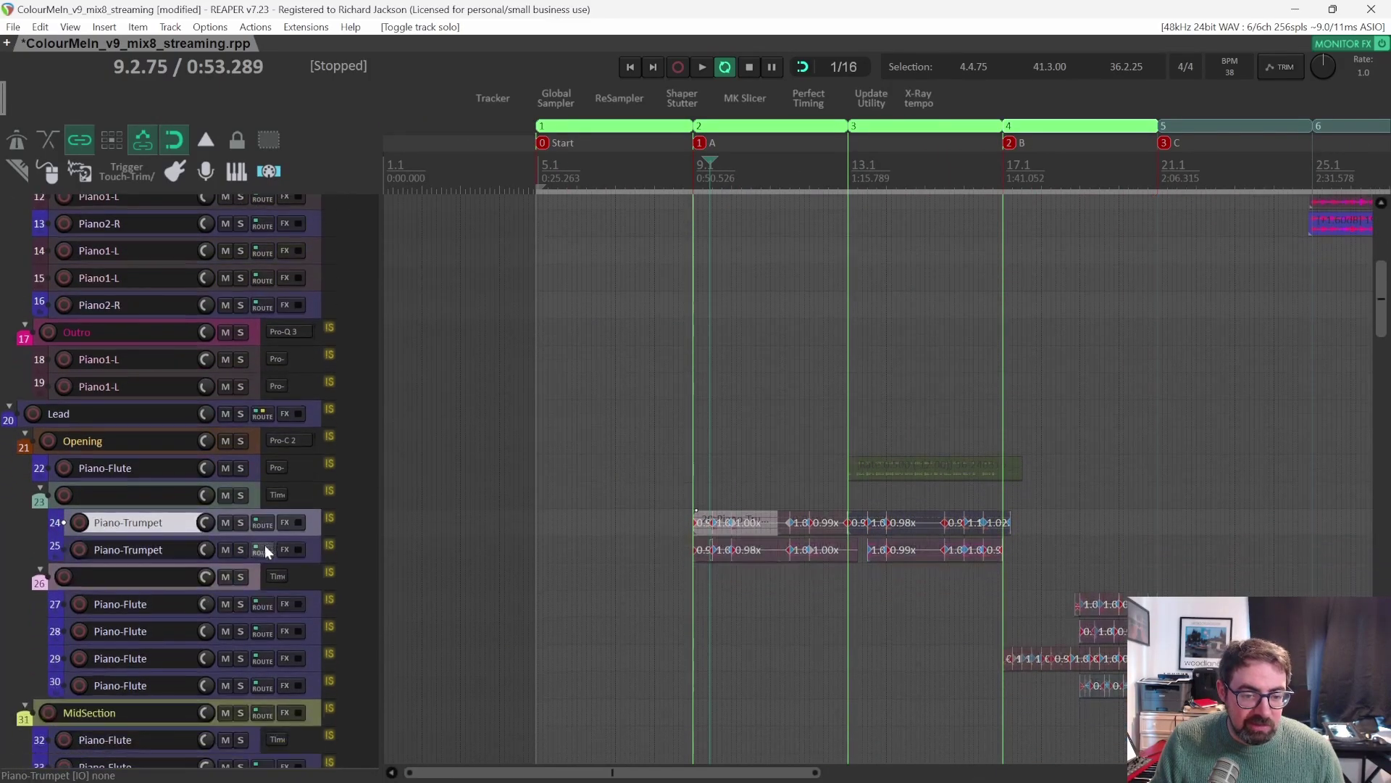
Inspect the Timeless 3 delay on the Rhythm group's Opening folder (track 4) and take it out of bypass.
{"action": "scroll", "coordinate": [270, 528], "scroll_direction": "up", "scroll_amount": 1}
{"action": "scroll", "coordinate": [270, 525], "scroll_direction": "up", "scroll_amount": 1}
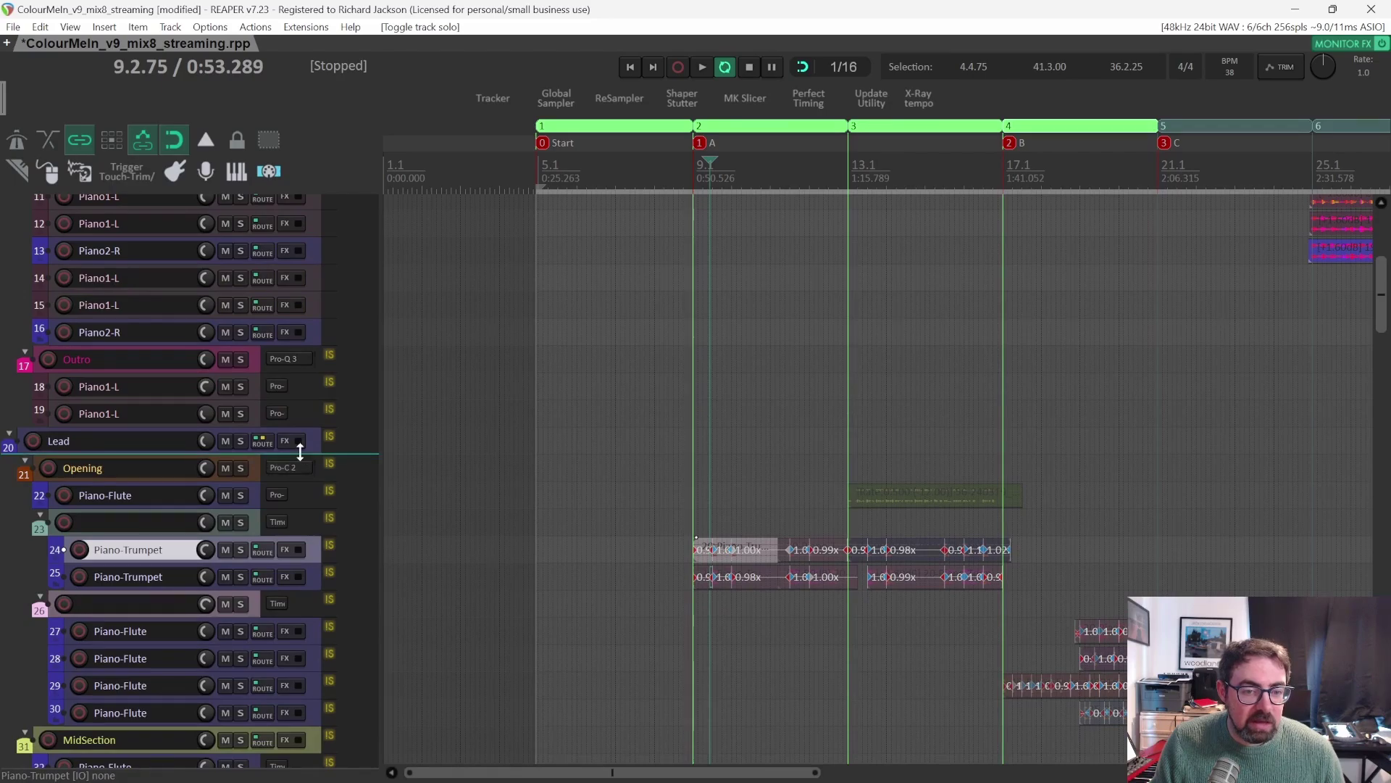
{"action": "scroll", "coordinate": [319, 427], "scroll_direction": "up", "scroll_amount": 10}
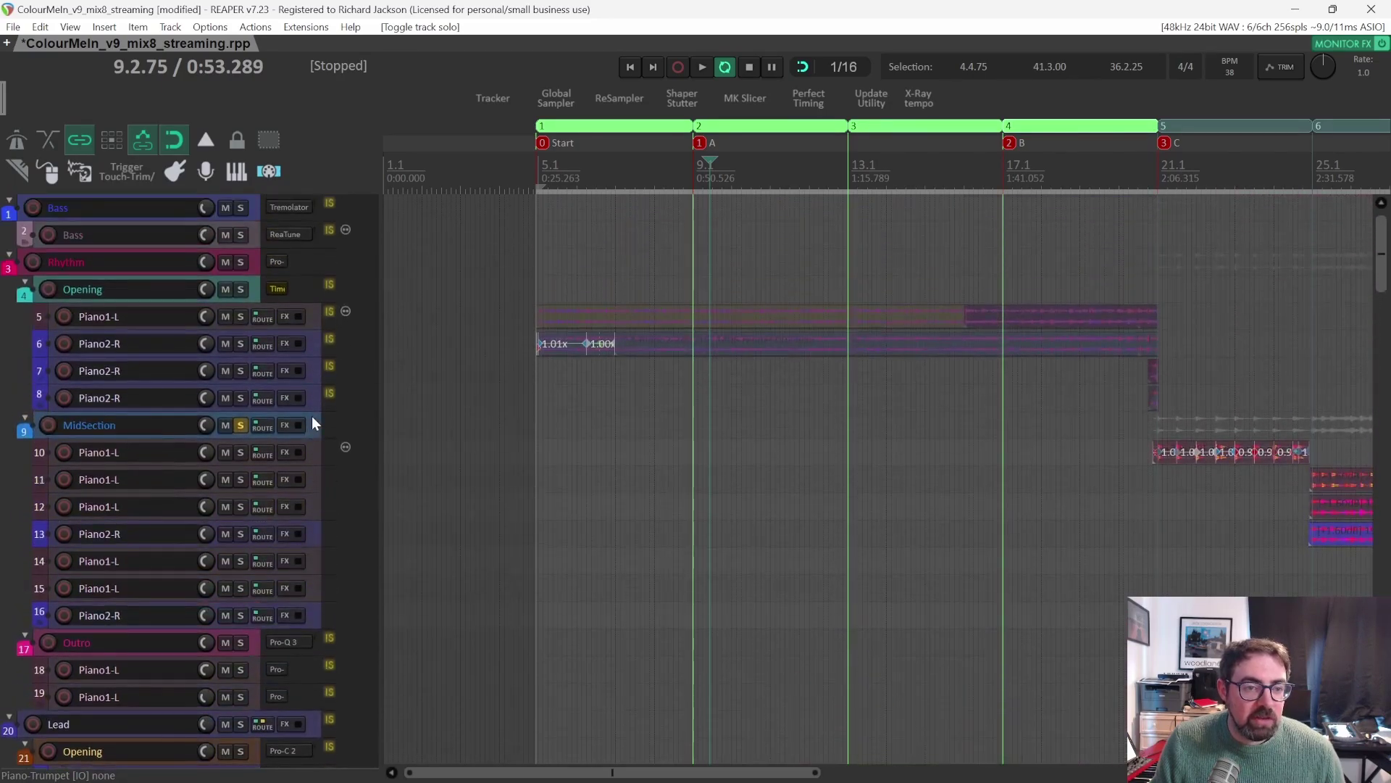
{"action": "right_click", "coordinate": [272, 287]}
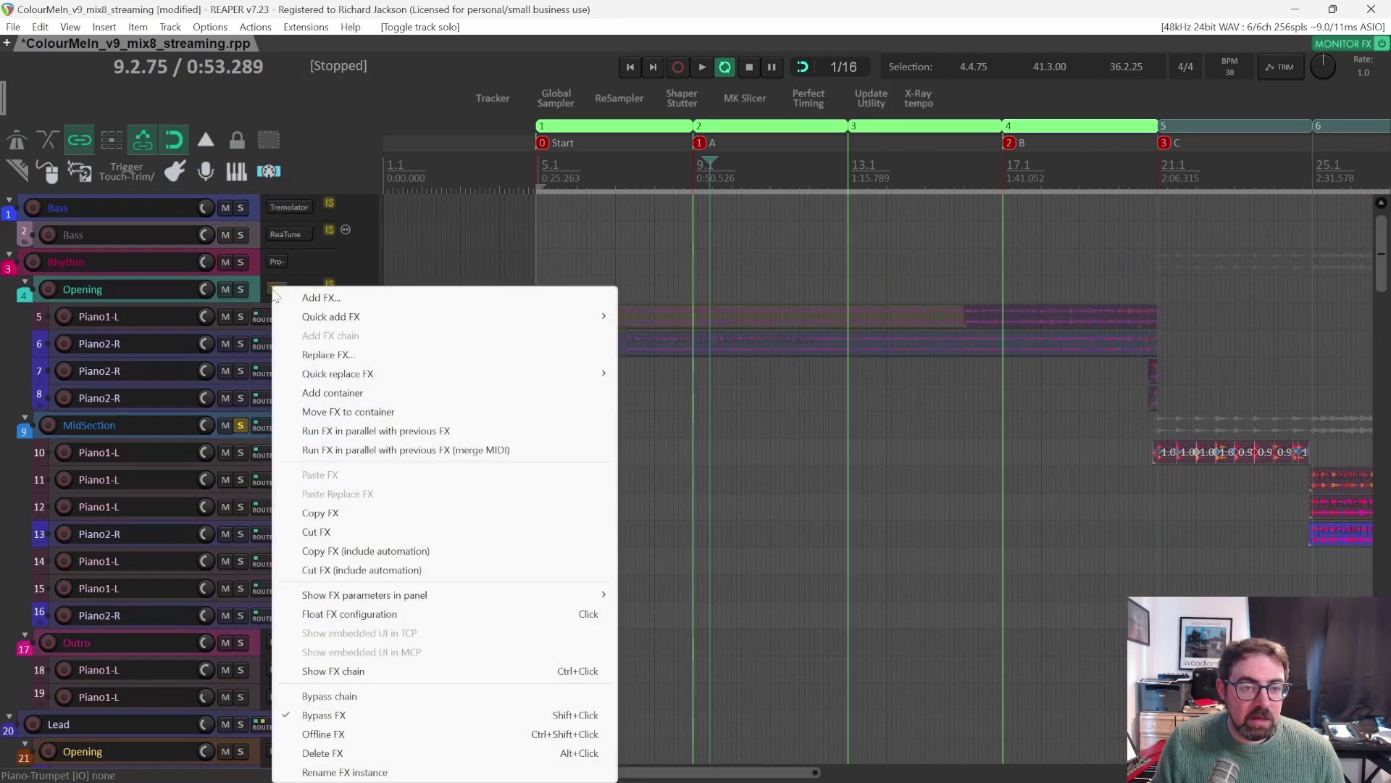
{"action": "key", "text": "Escape"}
{"action": "left_click", "coordinate": [280, 288]}
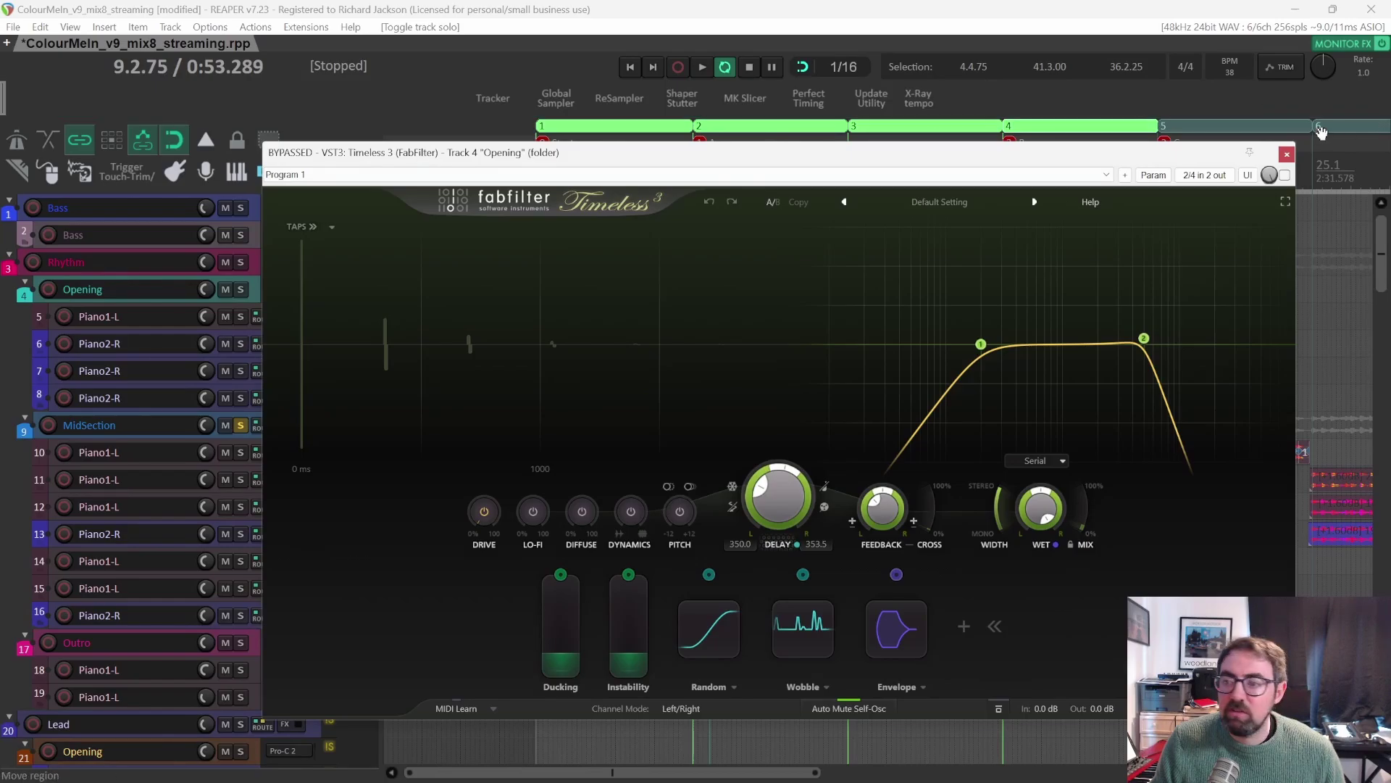
{"action": "left_click", "coordinate": [1285, 156]}
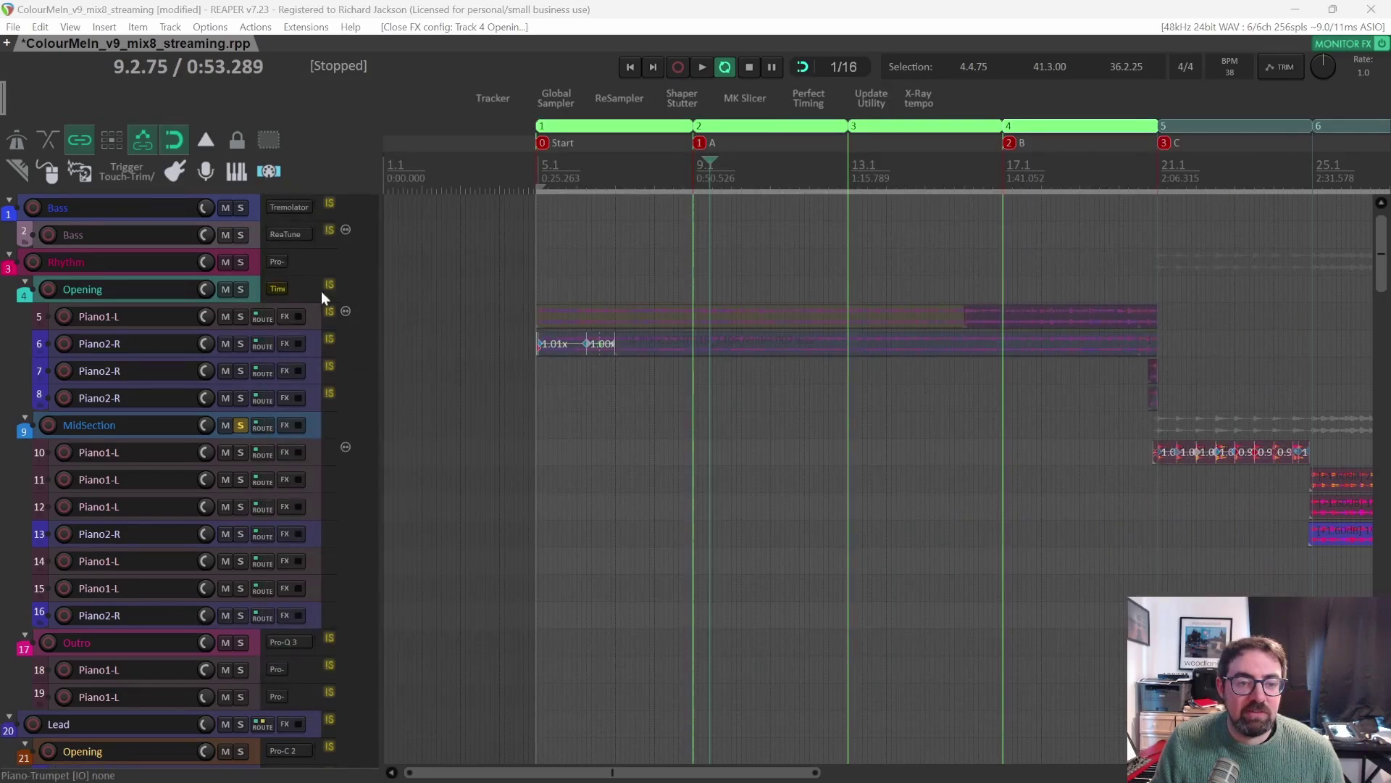
{"action": "left_click_drag", "start_coordinate": [0, 184], "coordinate": [926, 178]}
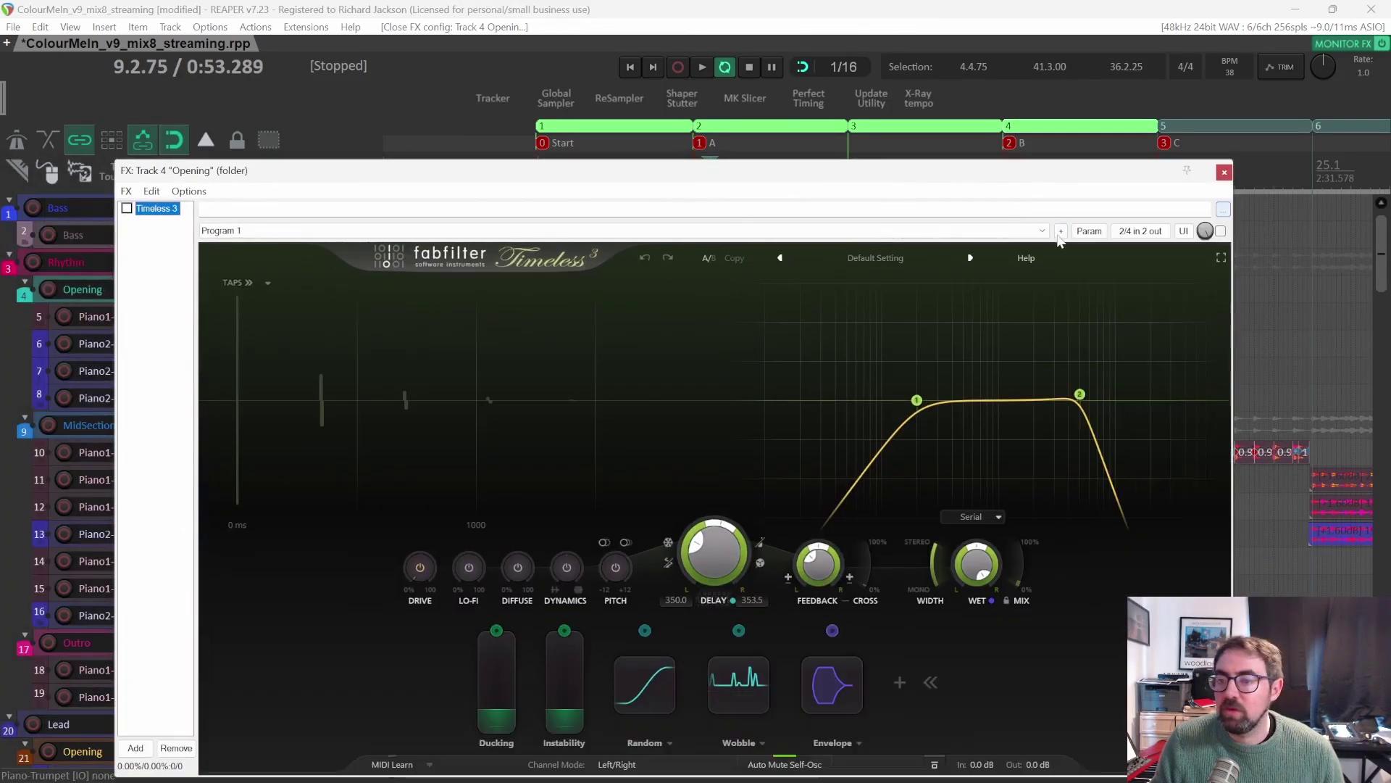
{"action": "left_click", "coordinate": [1226, 172]}
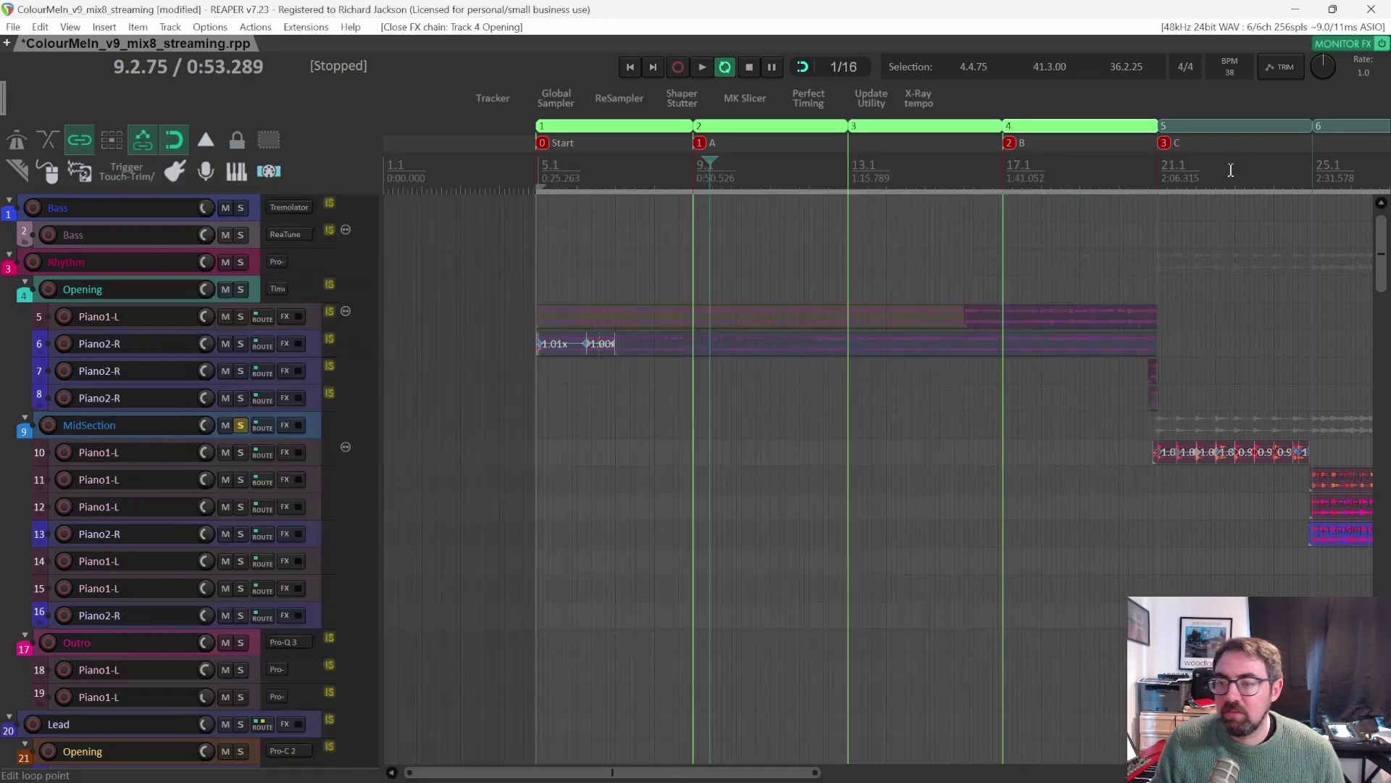
Play the project from 10.3.50 and clear the solo on the Rhythm MidSection folder so all tracks are heard.
{"action": "left_click", "coordinate": [755, 174]}
{"action": "key", "text": "space"}
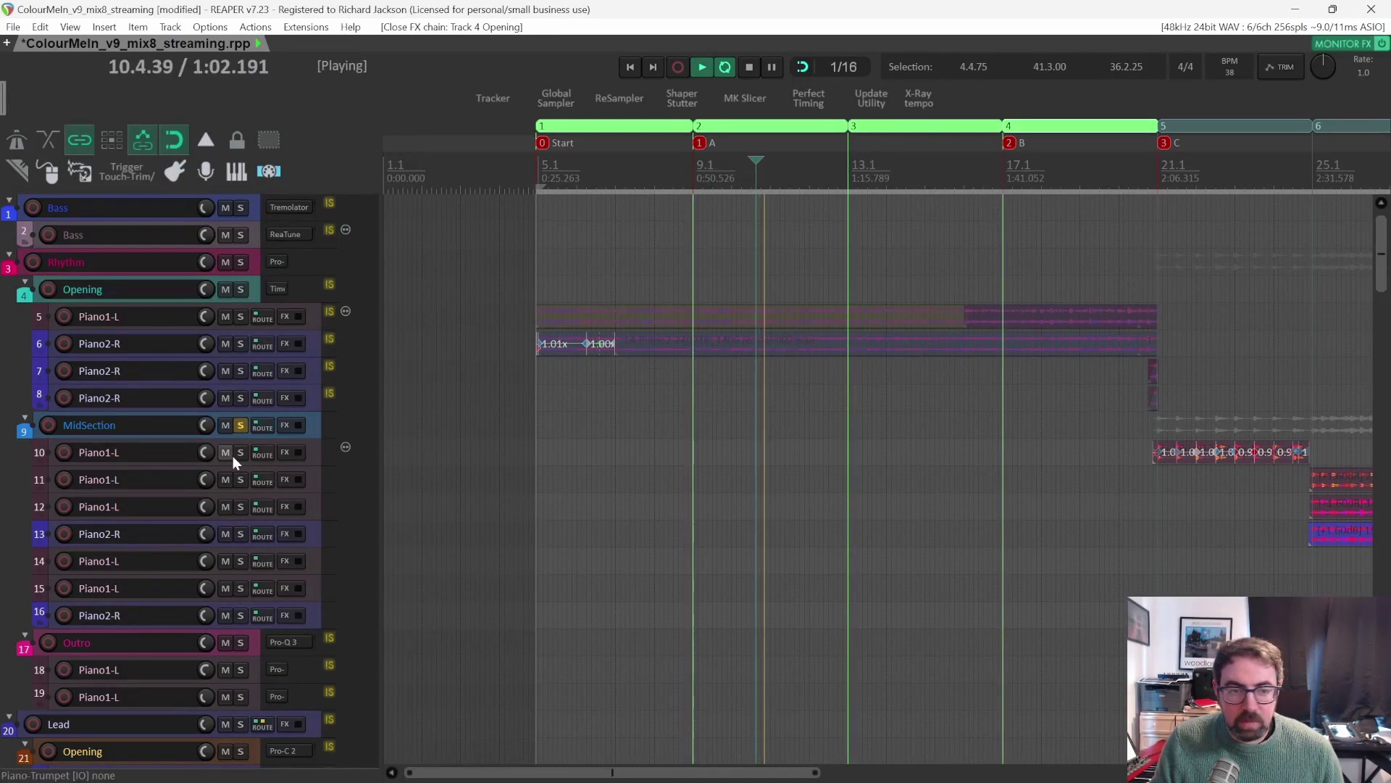
{"action": "left_click", "coordinate": [240, 426]}
{"action": "scroll", "coordinate": [348, 492], "scroll_direction": "down", "scroll_amount": 3}
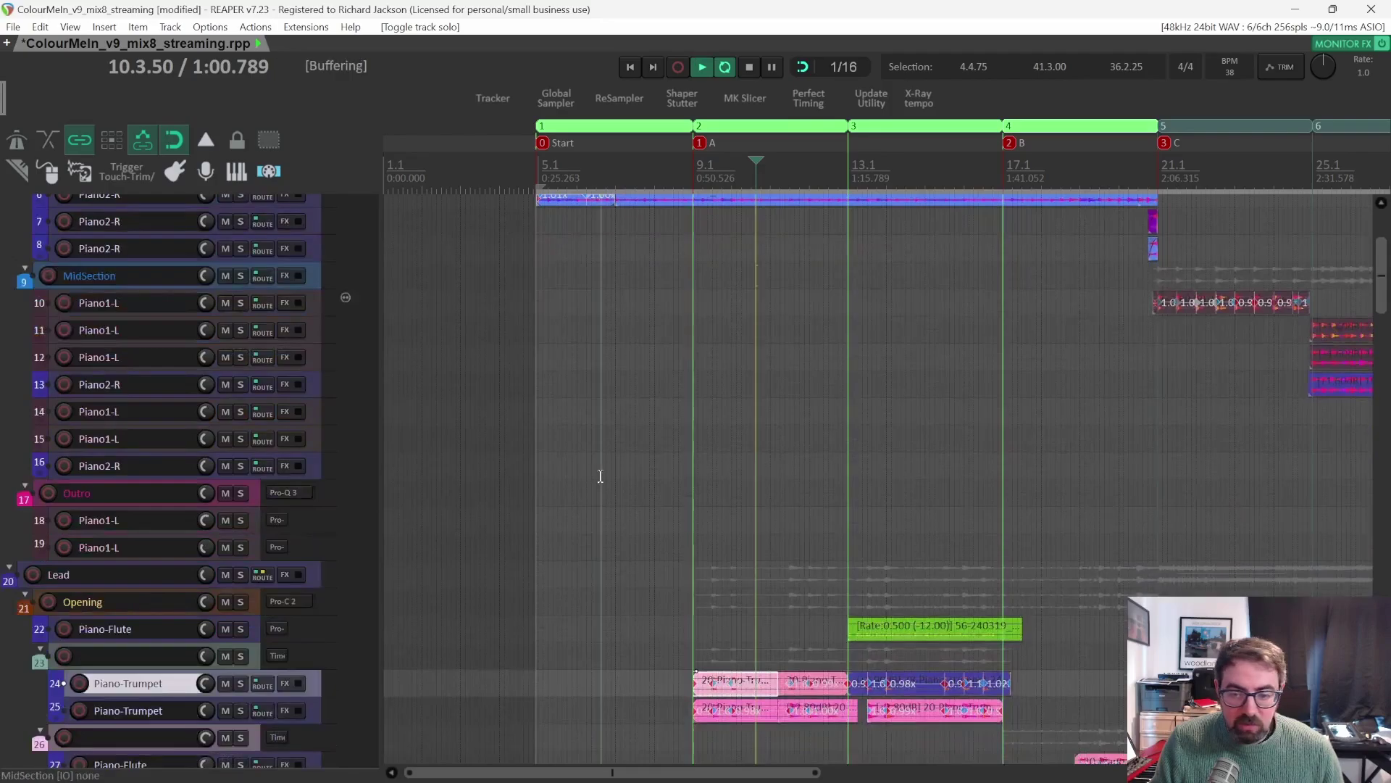
Find the vocal tracks while the full mix plays, then solo the AllVox folder and play it from 9.1.50.
{"action": "scroll", "coordinate": [720, 528], "scroll_direction": "down", "scroll_amount": 5}
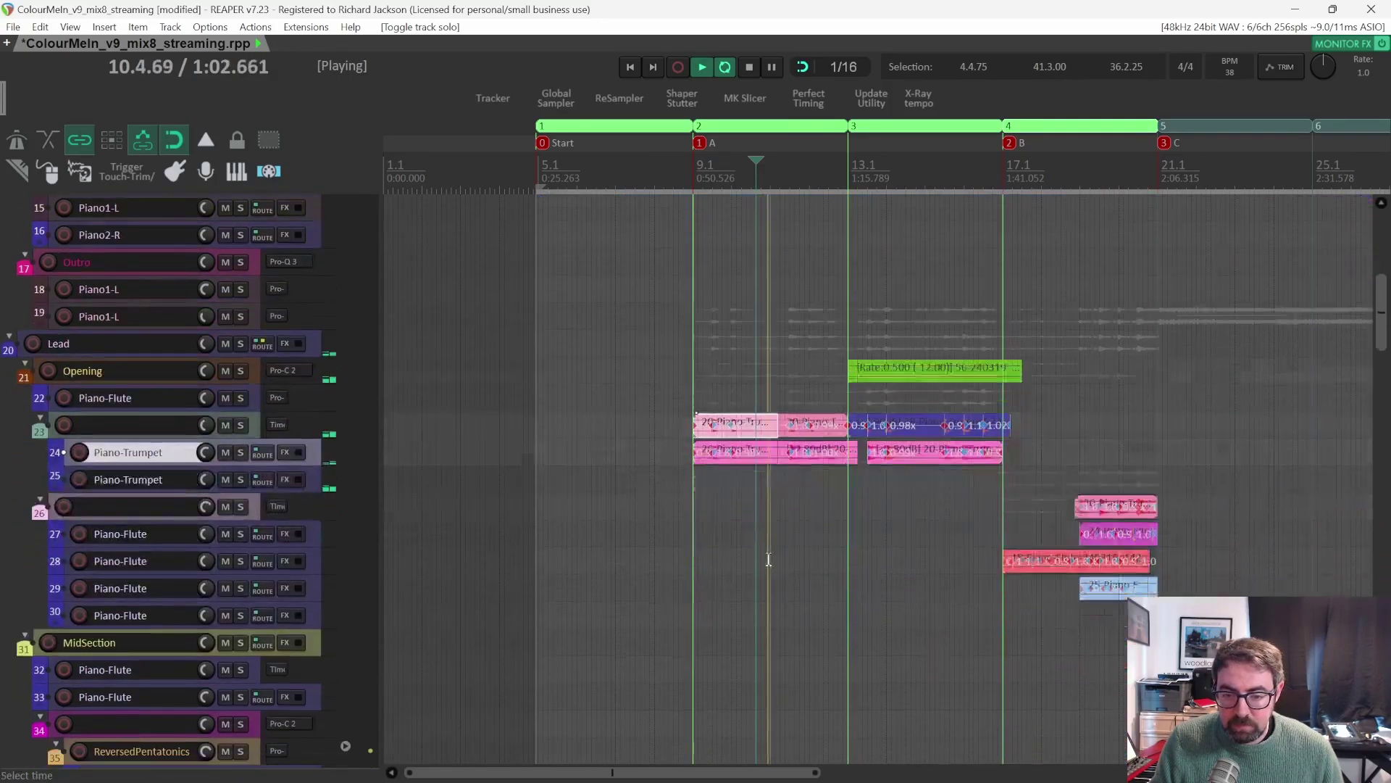
{"action": "scroll", "coordinate": [769, 559], "scroll_direction": "down", "scroll_amount": 12}
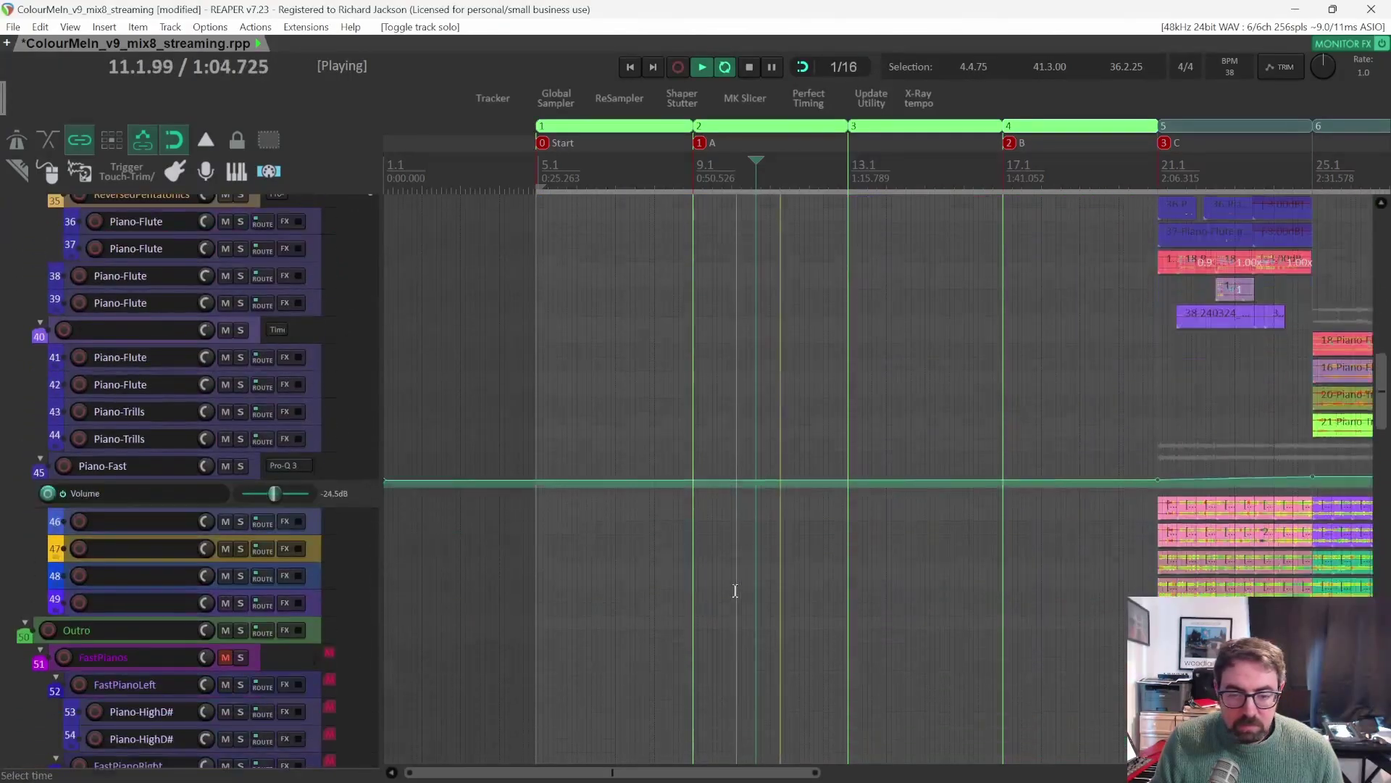
{"action": "scroll", "coordinate": [735, 591], "scroll_direction": "down", "scroll_amount": 12}
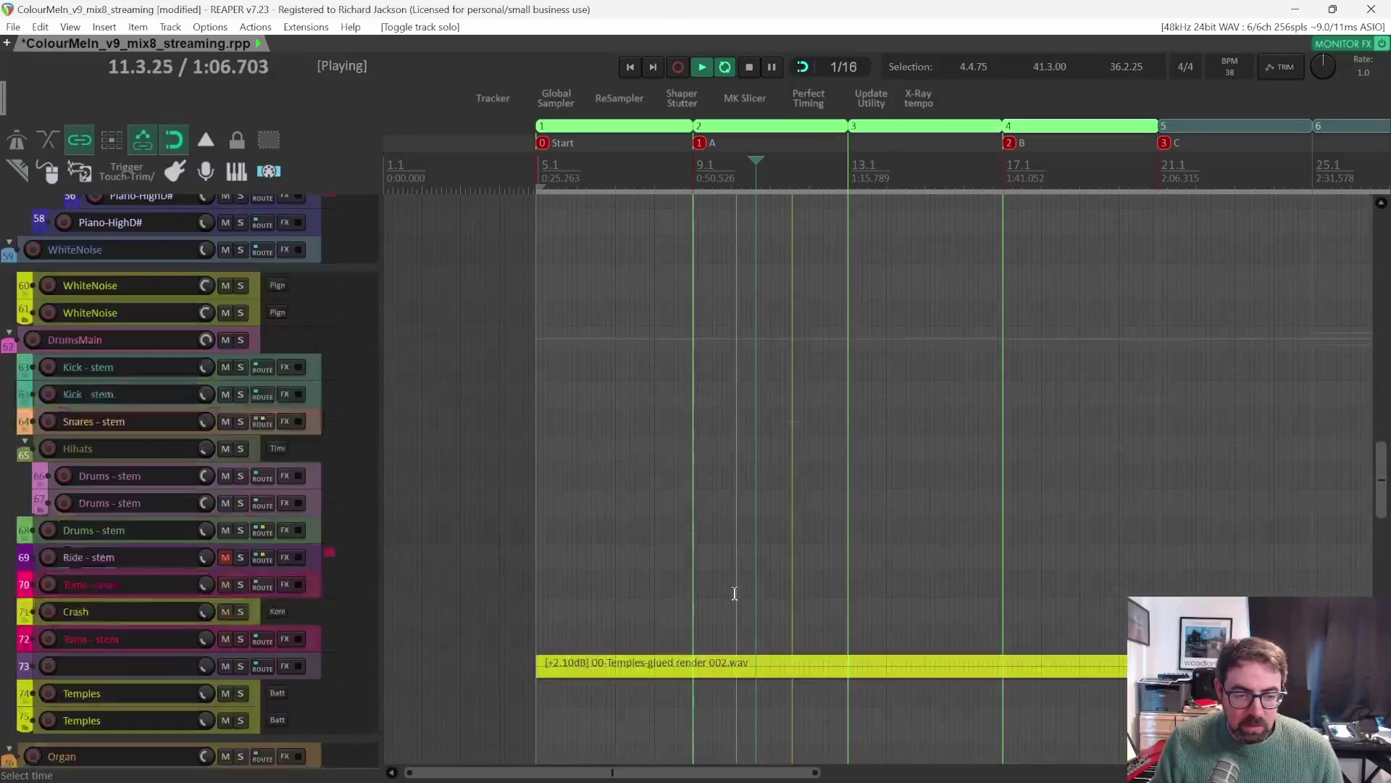
{"action": "scroll", "coordinate": [735, 593], "scroll_direction": "down", "scroll_amount": 2}
{"action": "left_click_drag", "start_coordinate": [1381, 493], "coordinate": [1381, 574]}
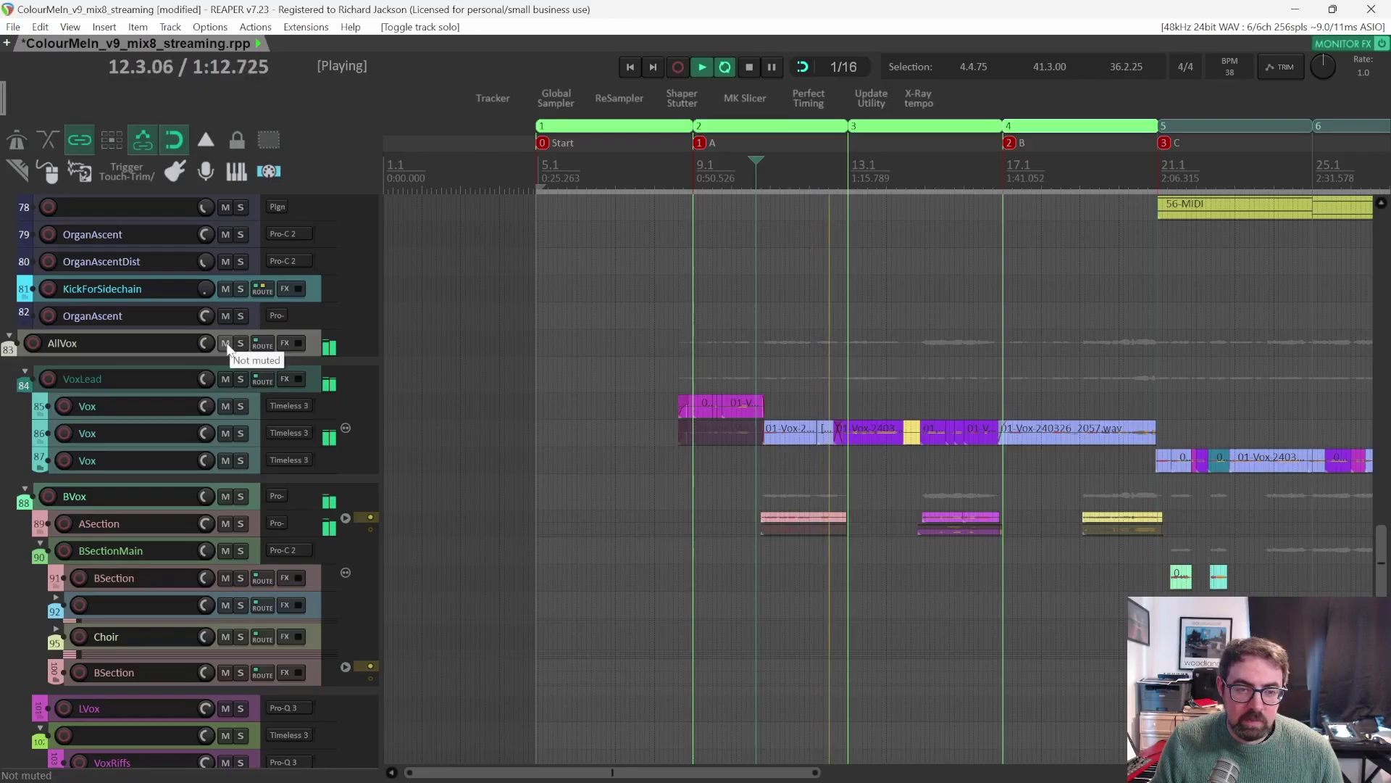
{"action": "key", "text": "space"}
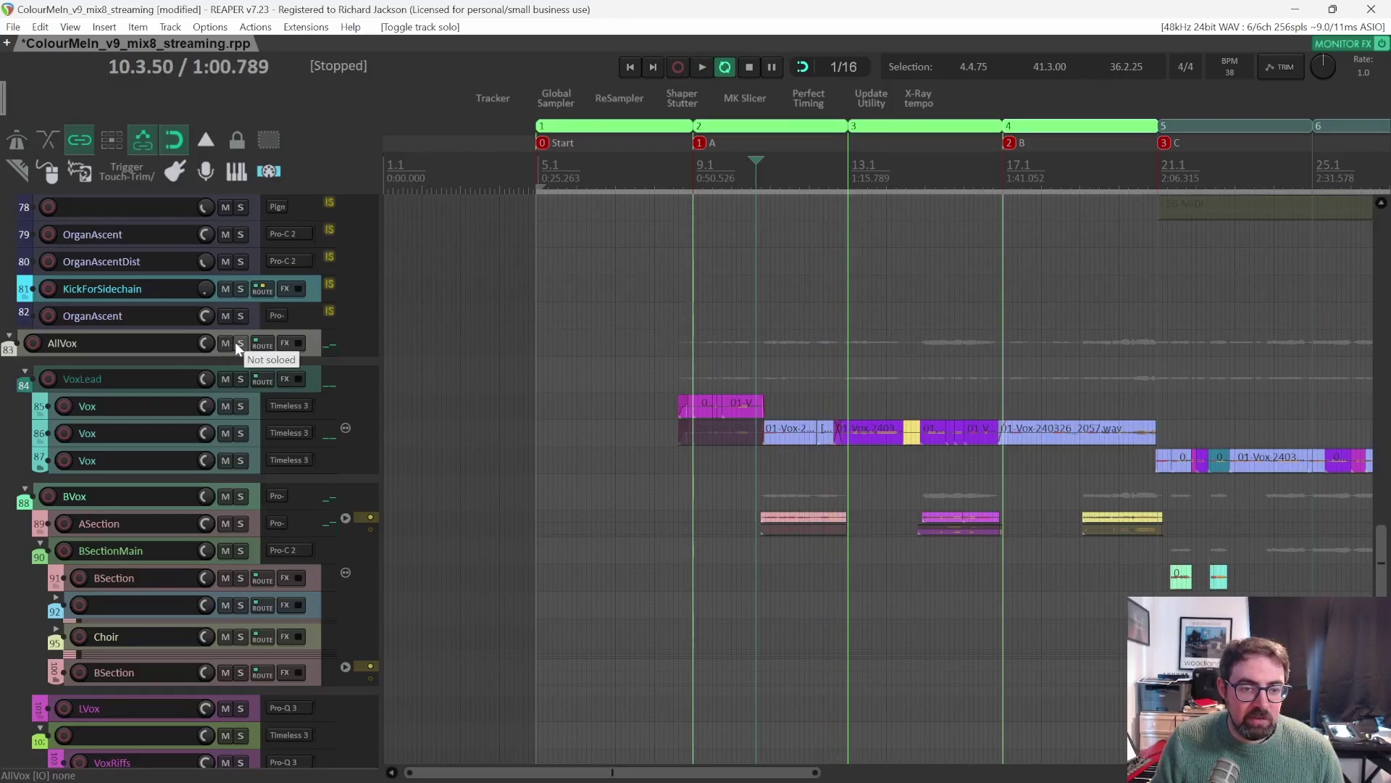
{"action": "left_click", "coordinate": [237, 342]}
{"action": "left_click", "coordinate": [698, 171]}
{"action": "key", "text": "space"}
Bypass the Timeless 3 delay on the first Vox track under VoxLead (track 85) during playback, then stop.
{"action": "scroll", "coordinate": [726, 355], "scroll_direction": "up", "scroll_amount": 3}
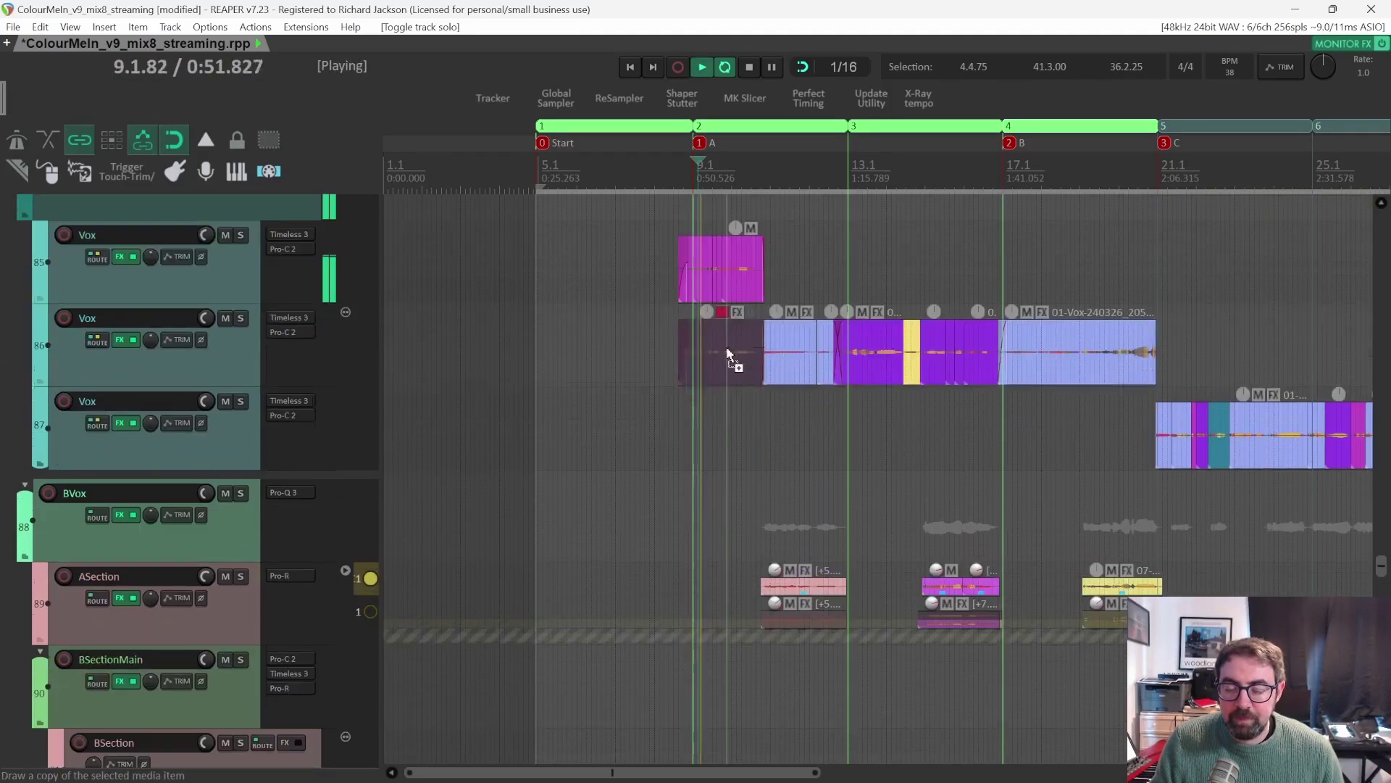
{"action": "scroll", "coordinate": [726, 354], "scroll_direction": "up", "scroll_amount": 1}
{"action": "scroll", "coordinate": [727, 354], "scroll_direction": "up", "scroll_amount": 2}
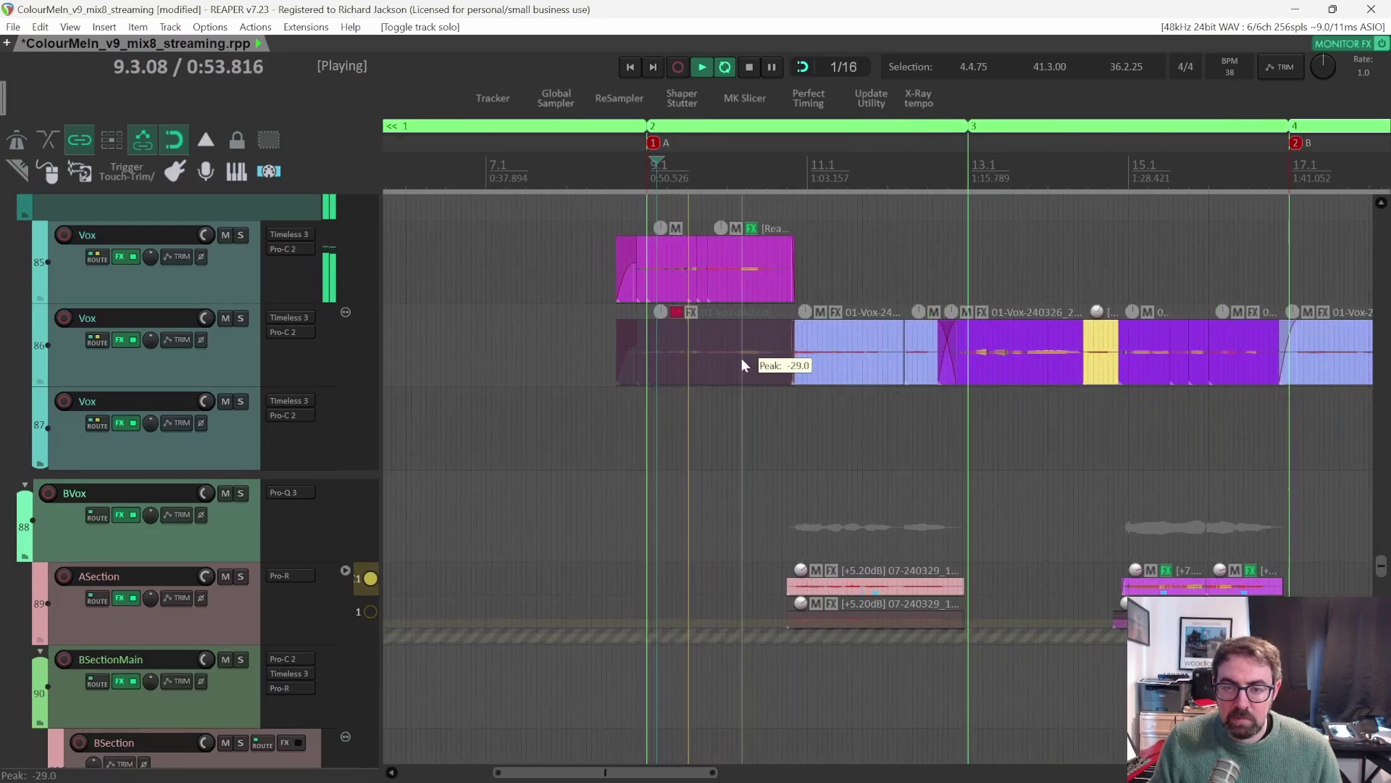
{"action": "scroll", "coordinate": [741, 358], "scroll_direction": "up", "scroll_amount": 2}
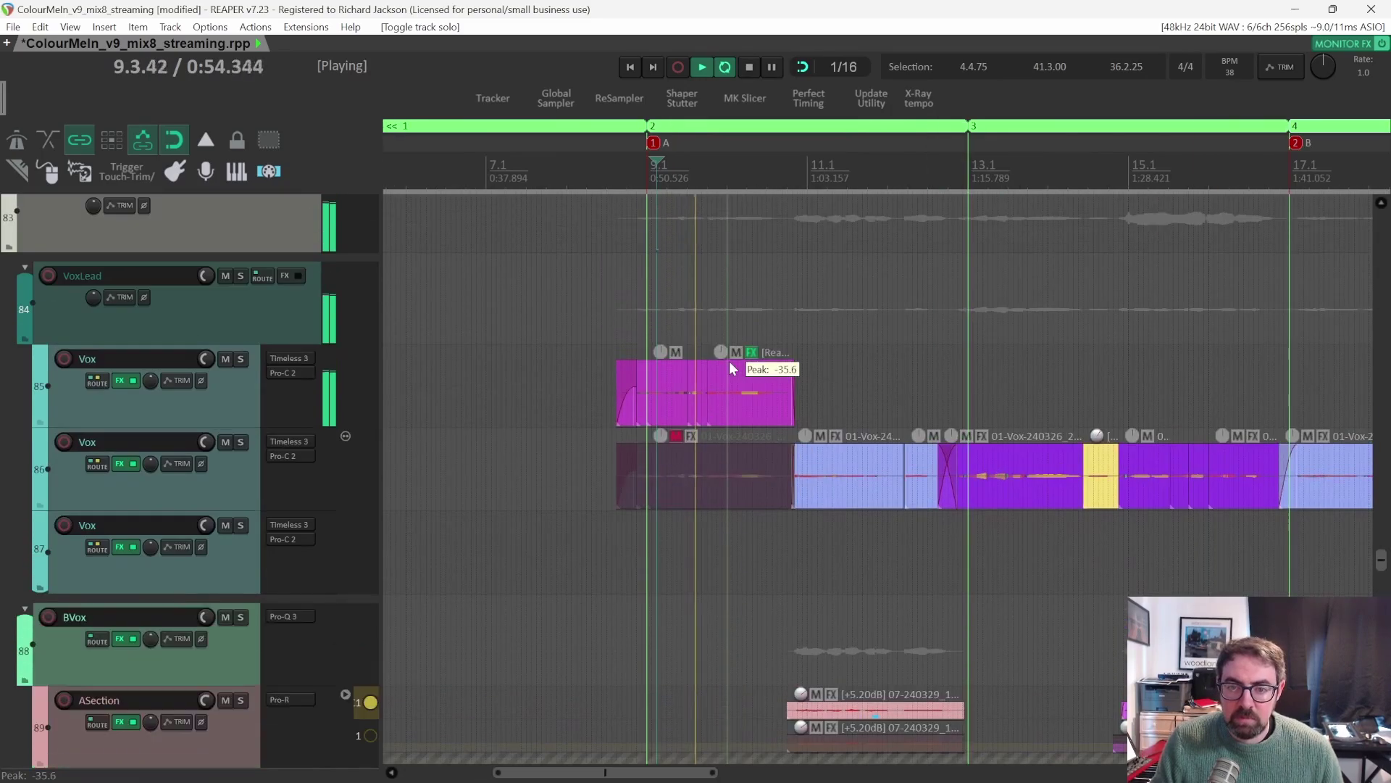
{"action": "right_click", "coordinate": [285, 357]}
{"action": "left_click", "coordinate": [281, 361]}
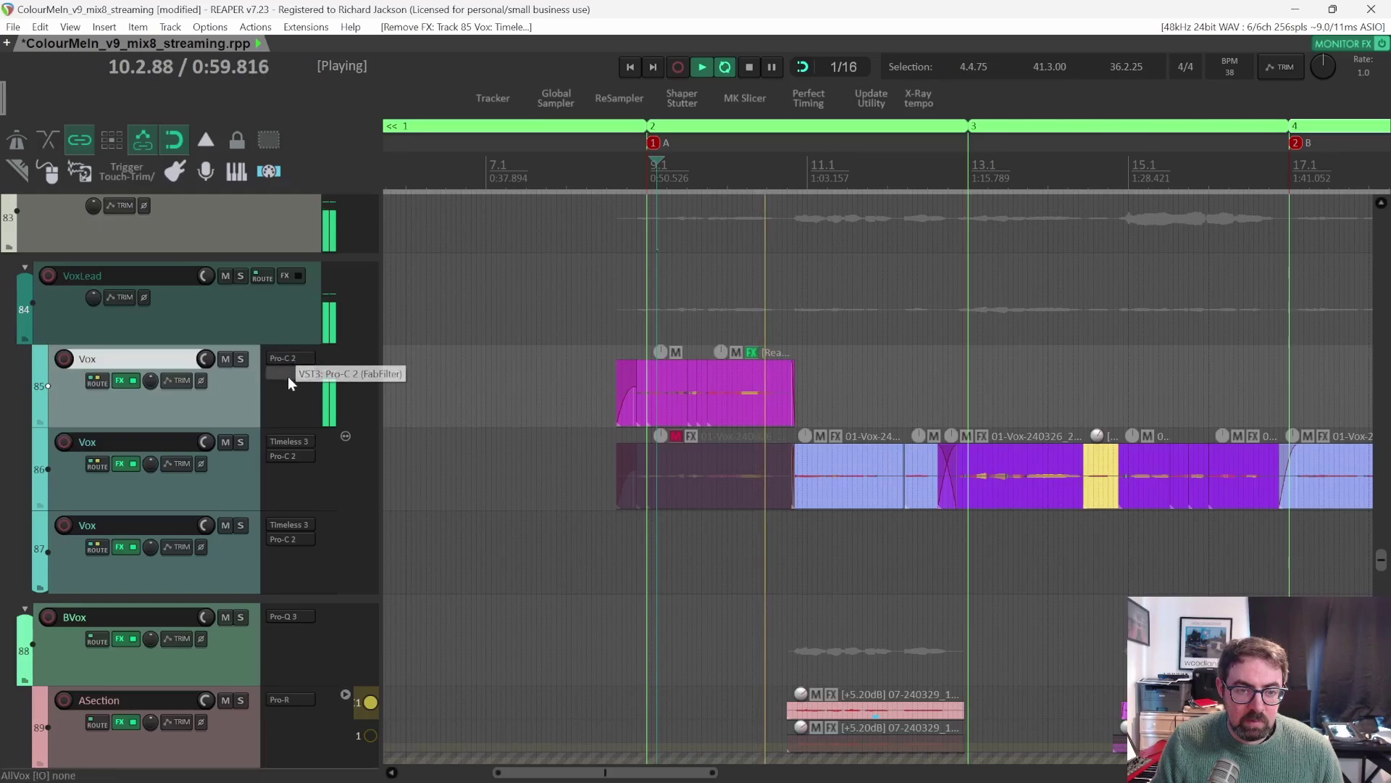
{"action": "left_click", "coordinate": [291, 357], "text": "shift"}
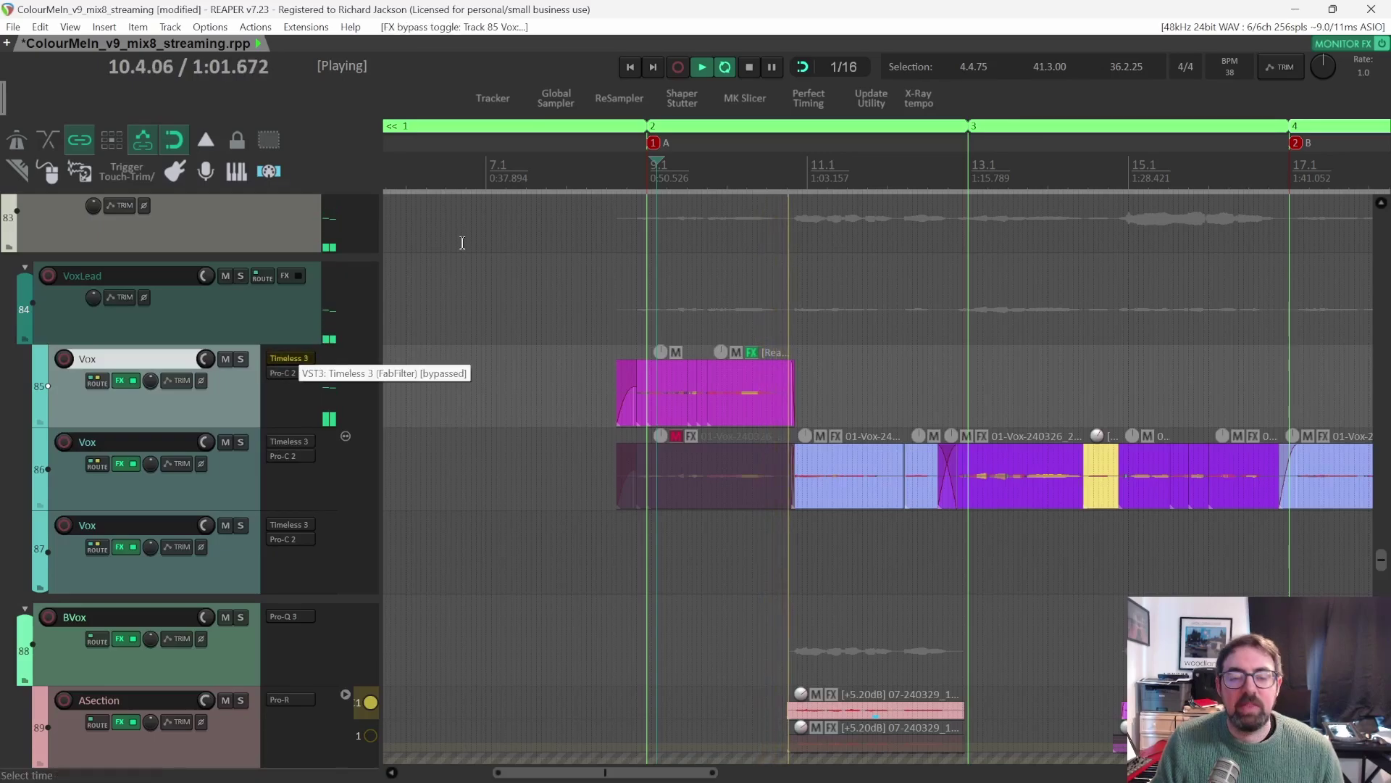
{"action": "key", "text": "space"}
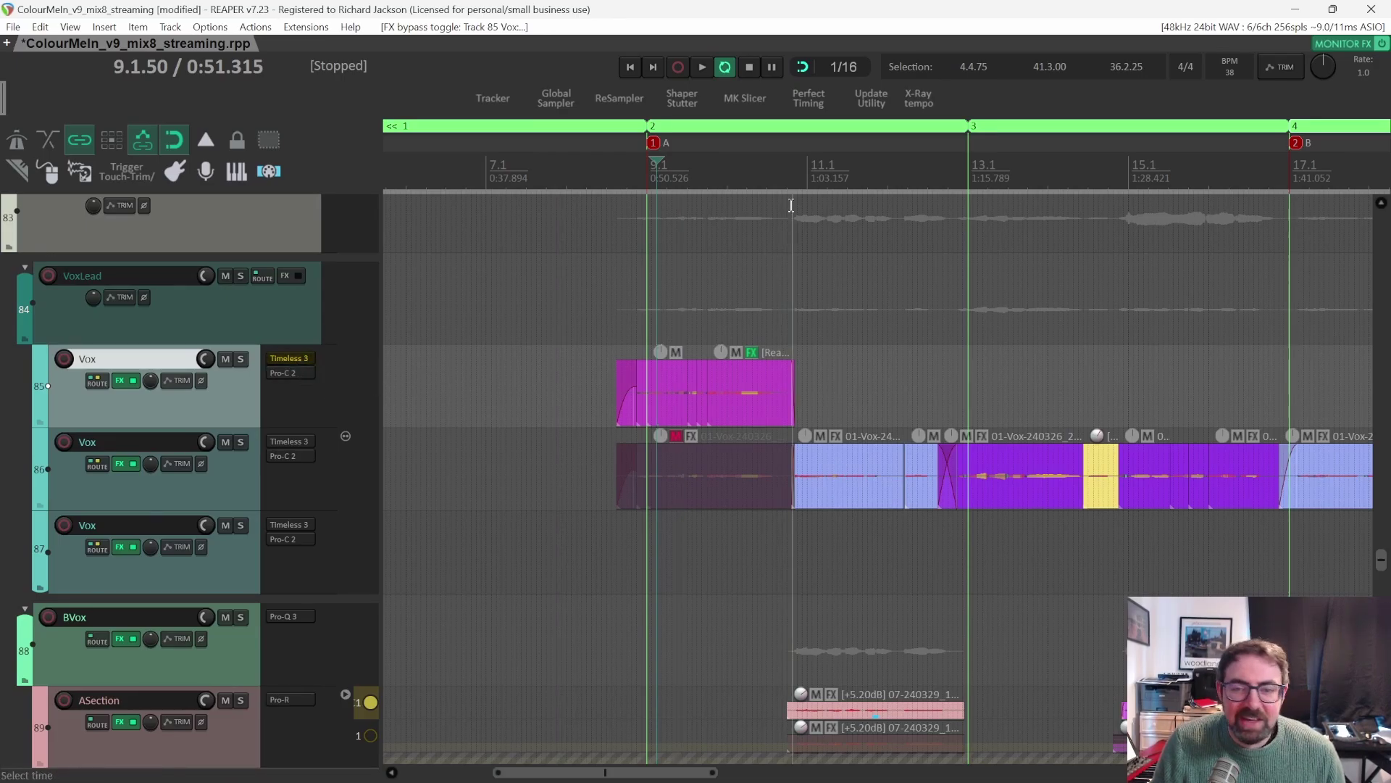
Play the soloed AllVox folder from 9.1.50 with the first Vox track's delay bypassed, then stop.
{"action": "key", "text": "space"}
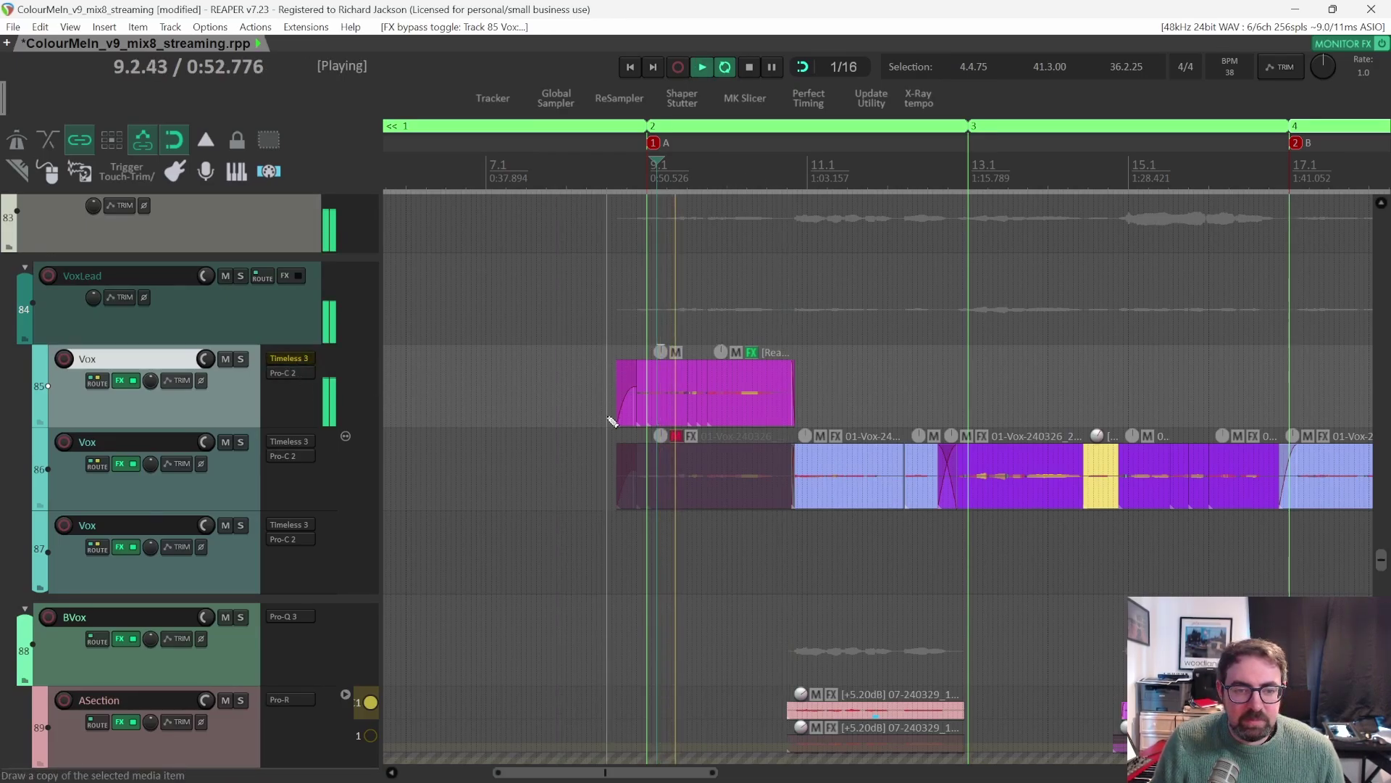
{"action": "scroll", "coordinate": [612, 420], "scroll_direction": "up", "scroll_amount": 2}
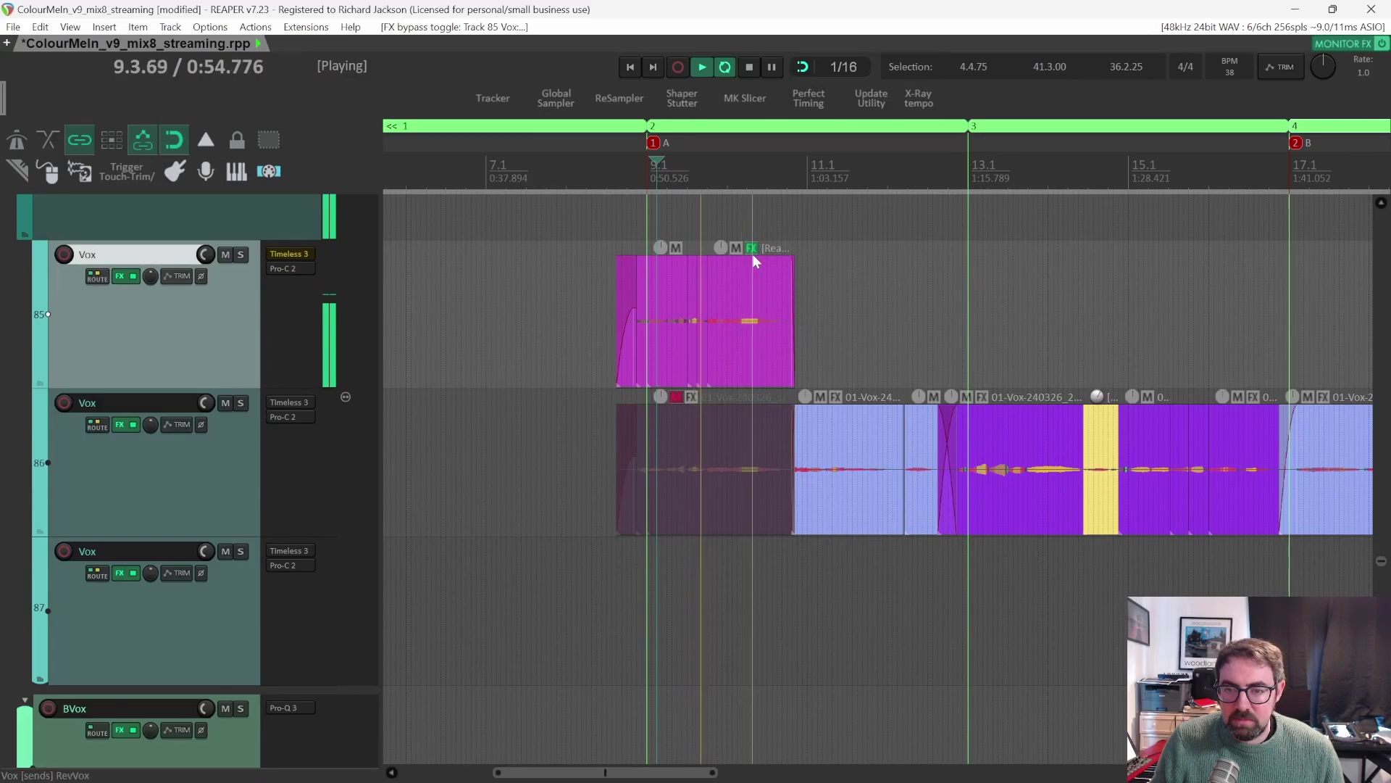
{"action": "key", "text": "space"}
Solo the second Vox track under VoxLead (track 86), play it from 11.2.25, then clear its solo.
{"action": "scroll", "coordinate": [832, 319], "scroll_direction": "right", "scroll_amount": 2}
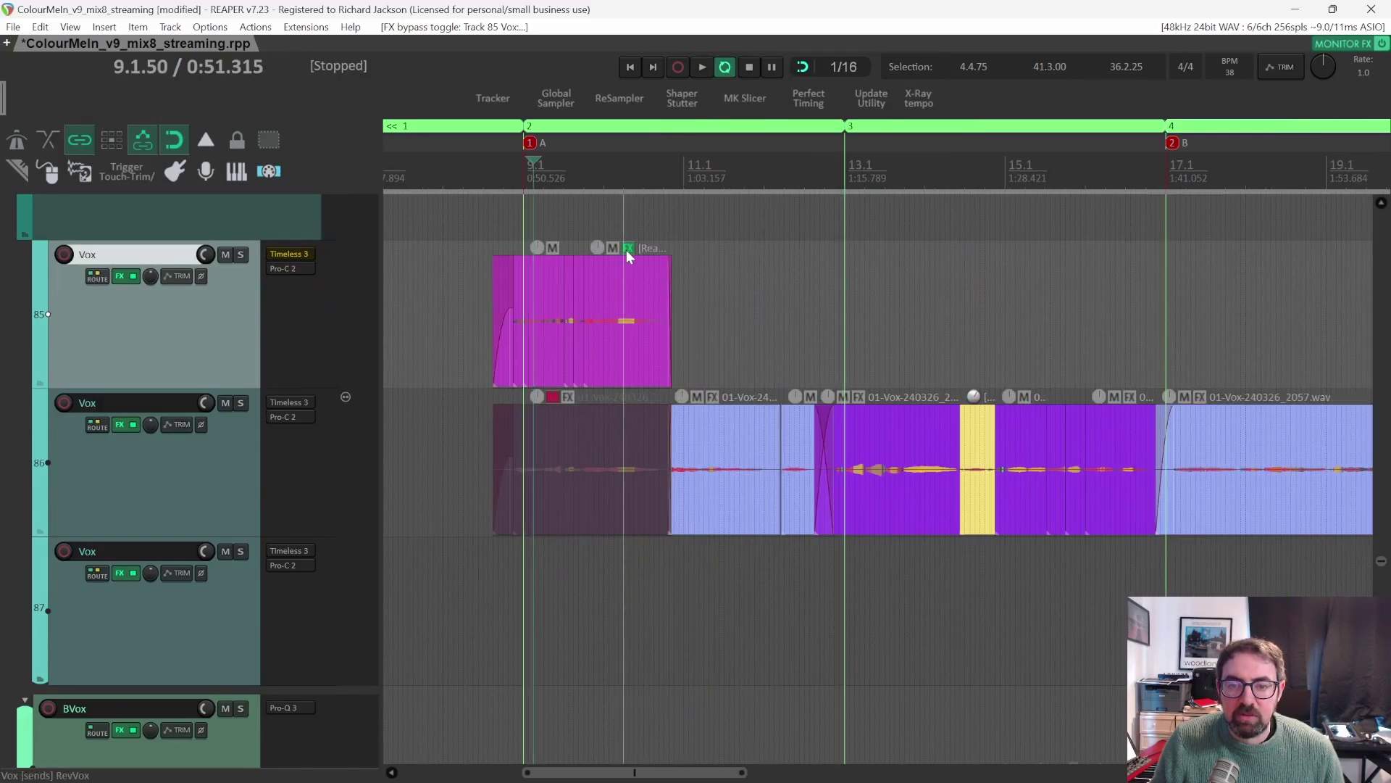
{"action": "left_click", "coordinate": [711, 170]}
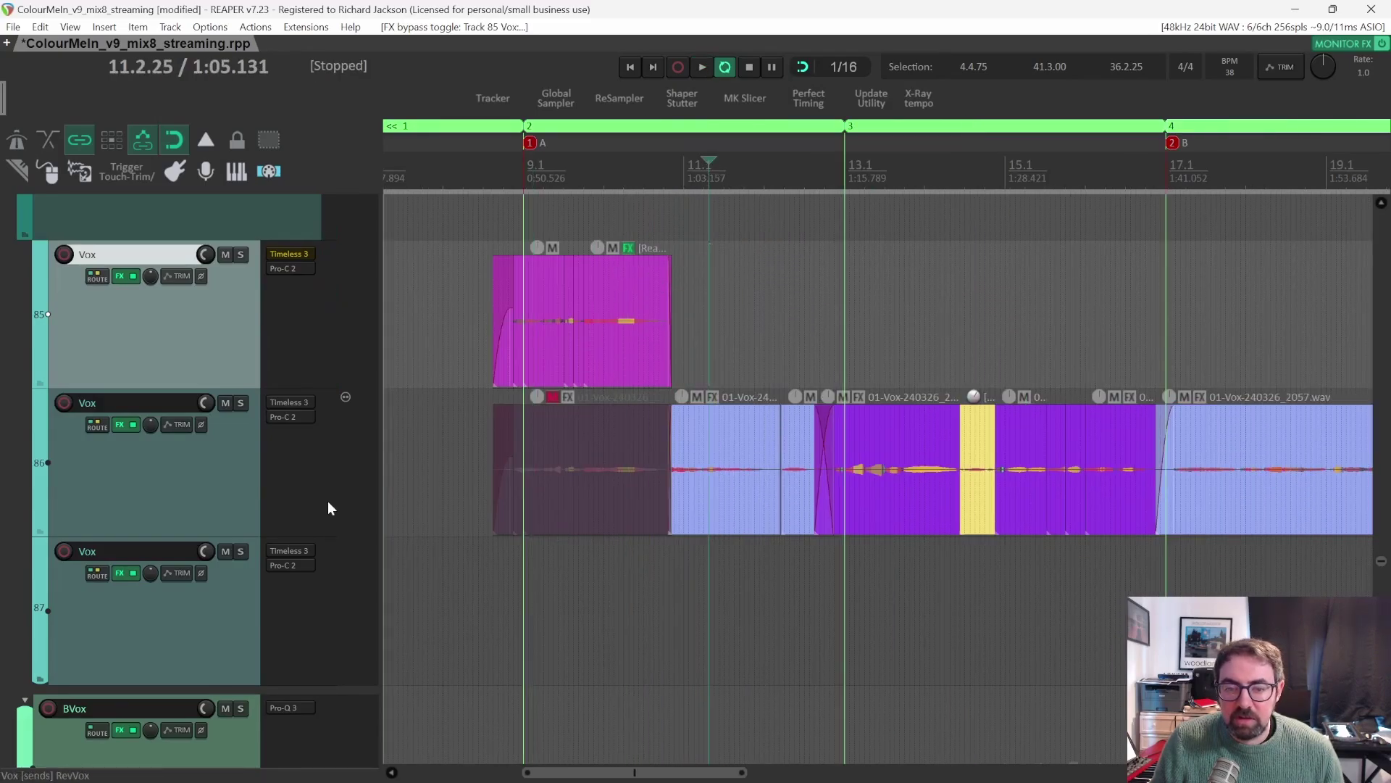
{"action": "left_click", "coordinate": [240, 403]}
{"action": "key", "text": "space"}
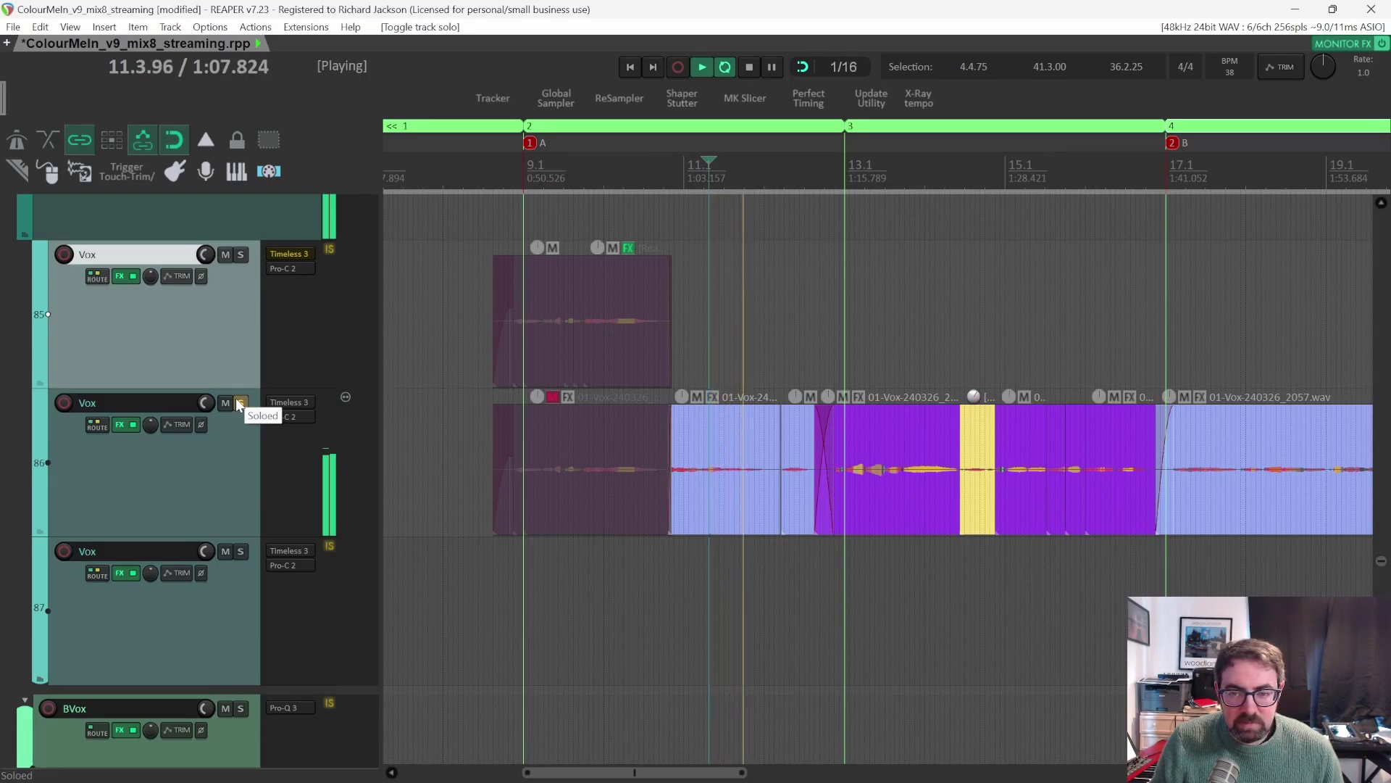
{"action": "left_click", "coordinate": [240, 402]}
Stop playback after viewing the backing vocals and take Timeless 3 on the first Vox track (track 85) out of bypass.
{"action": "scroll", "coordinate": [478, 456], "scroll_direction": "down", "scroll_amount": 5}
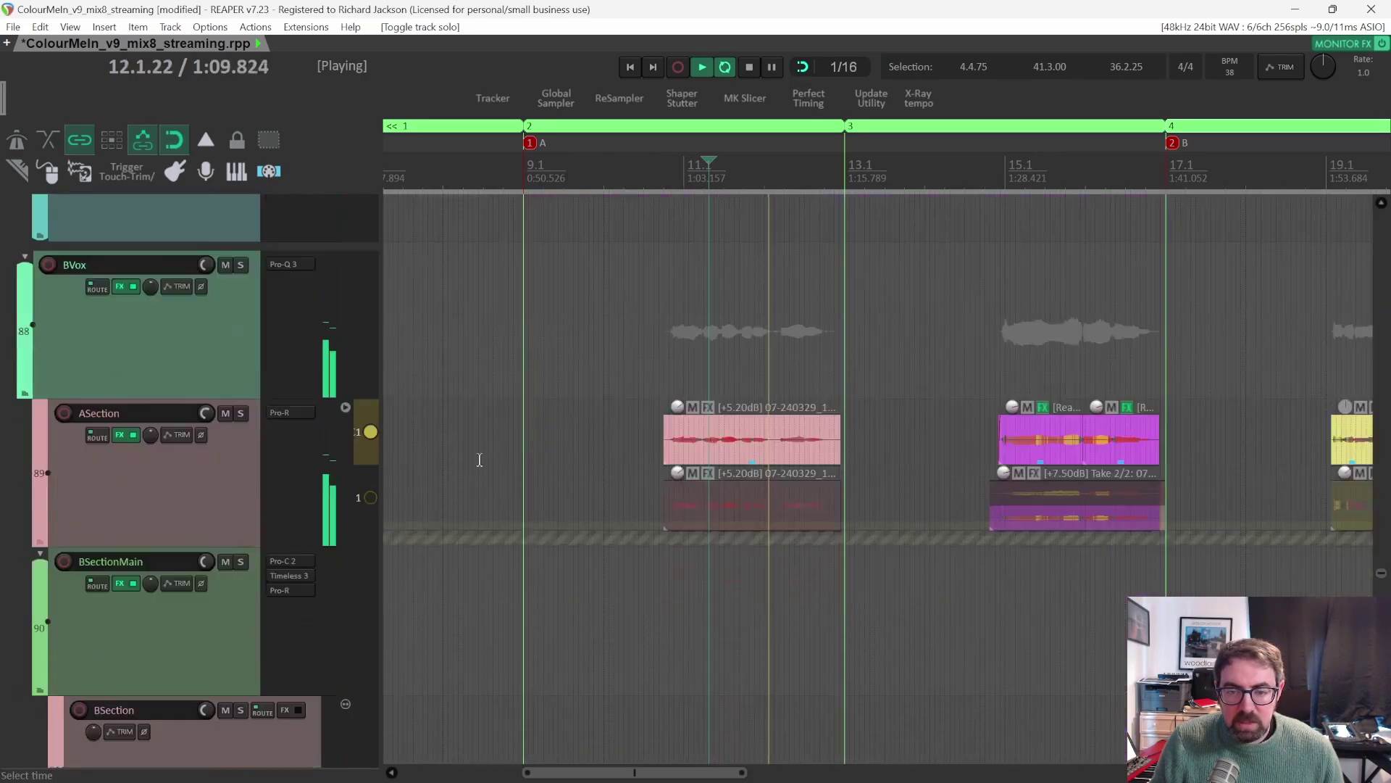
{"action": "scroll", "coordinate": [539, 430], "scroll_direction": "down", "scroll_amount": 2}
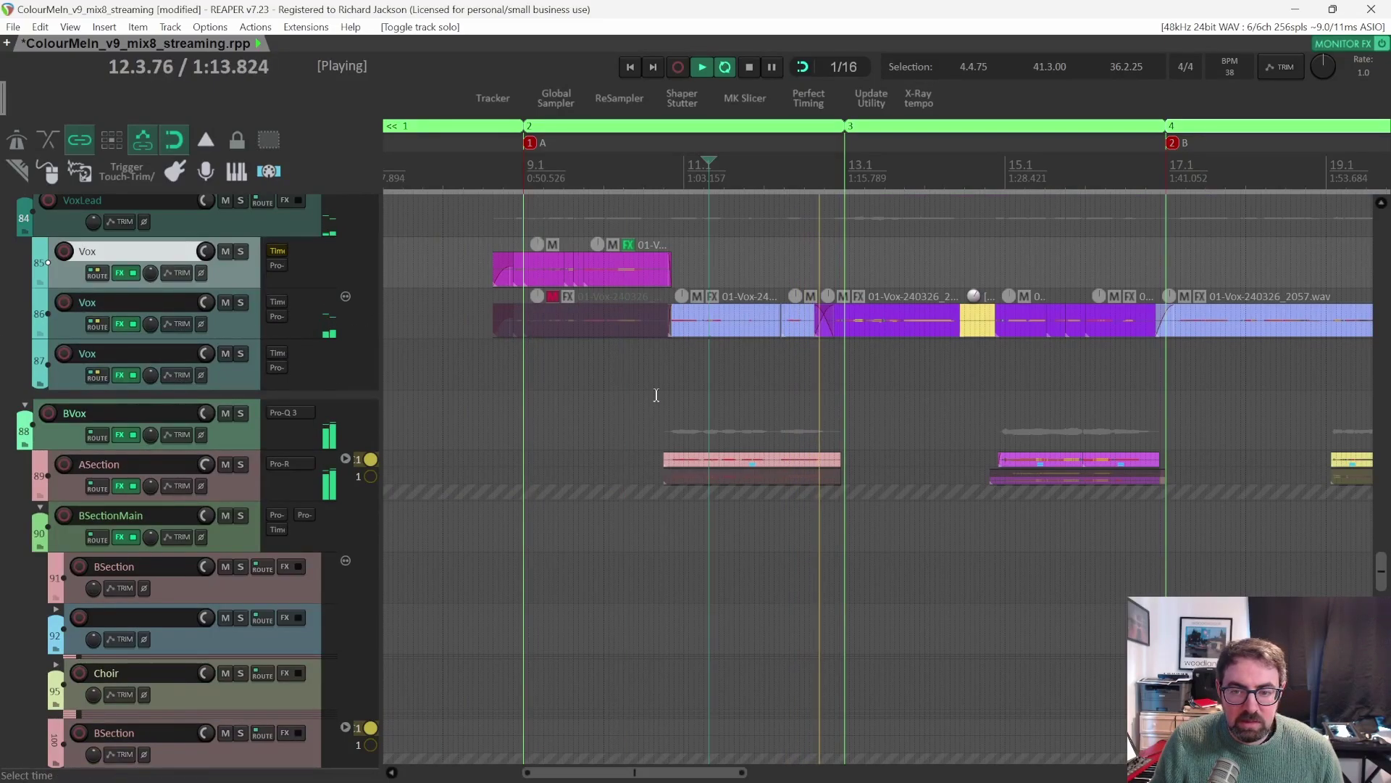
{"action": "key", "text": "space"}
{"action": "scroll", "coordinate": [277, 341], "scroll_direction": "up", "scroll_amount": 1}
{"action": "left_click", "coordinate": [278, 280], "text": "shift"}
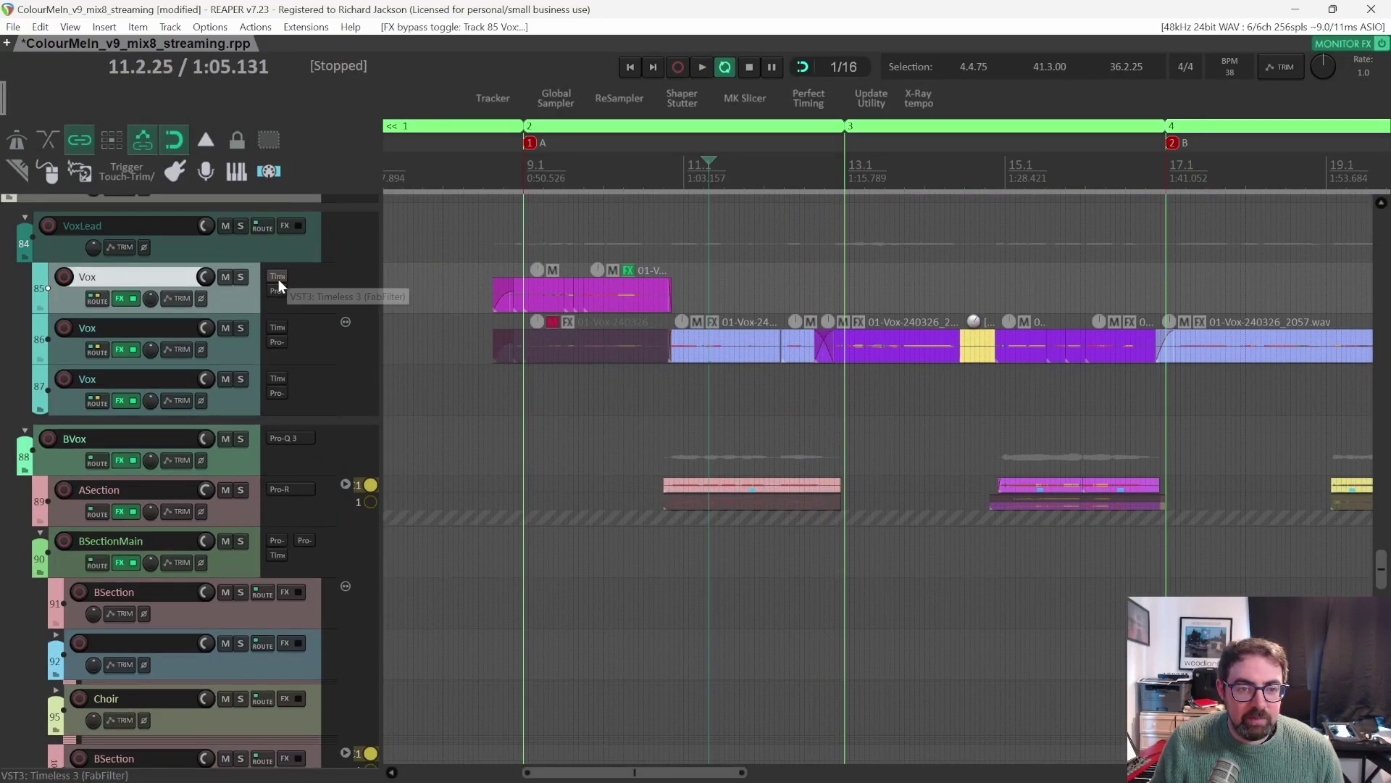
Examine how the lead Vox and backing vocal items are laid out across sections A, B and C.
{"action": "scroll", "coordinate": [862, 510], "scroll_direction": "right", "scroll_amount": 2}
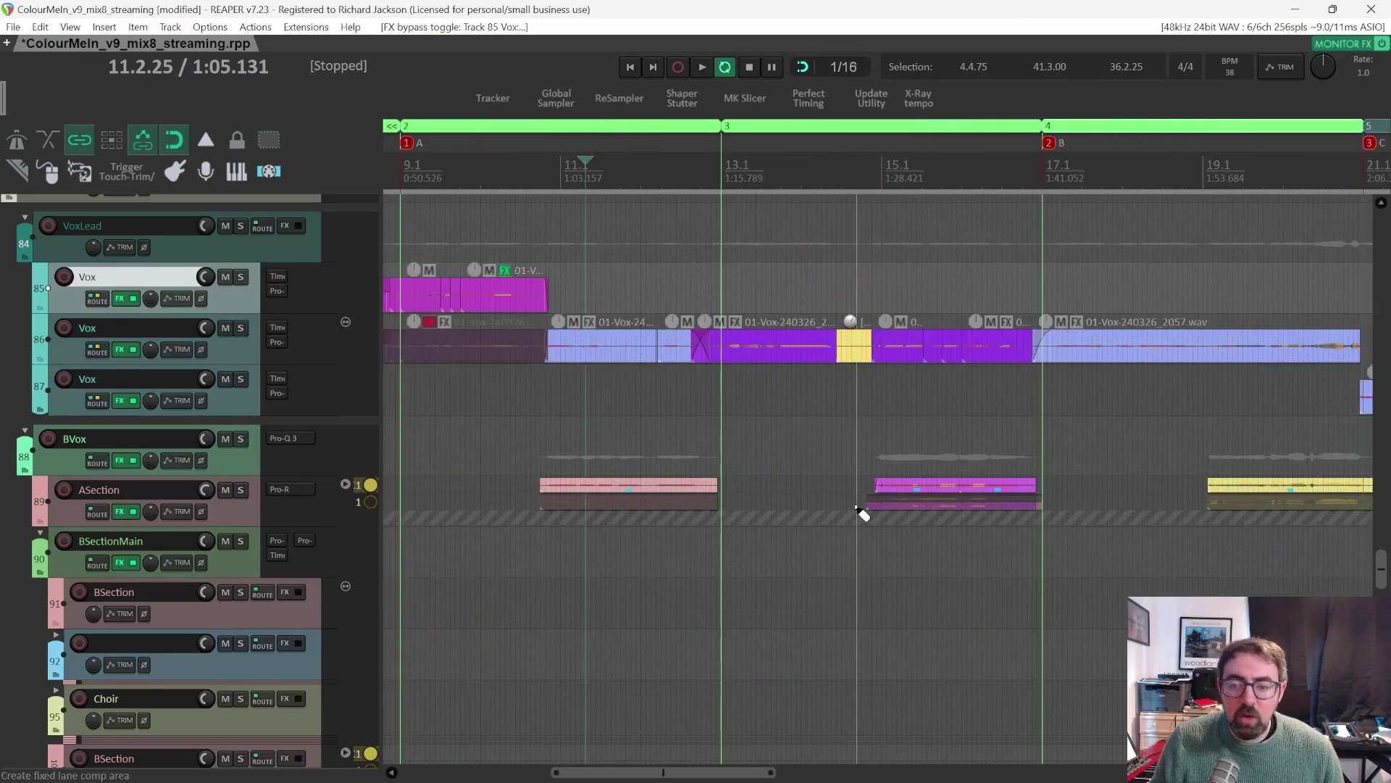
{"action": "scroll", "coordinate": [862, 510], "scroll_direction": "right", "scroll_amount": 2}
{"action": "scroll", "coordinate": [862, 512], "scroll_direction": "right", "scroll_amount": 1}
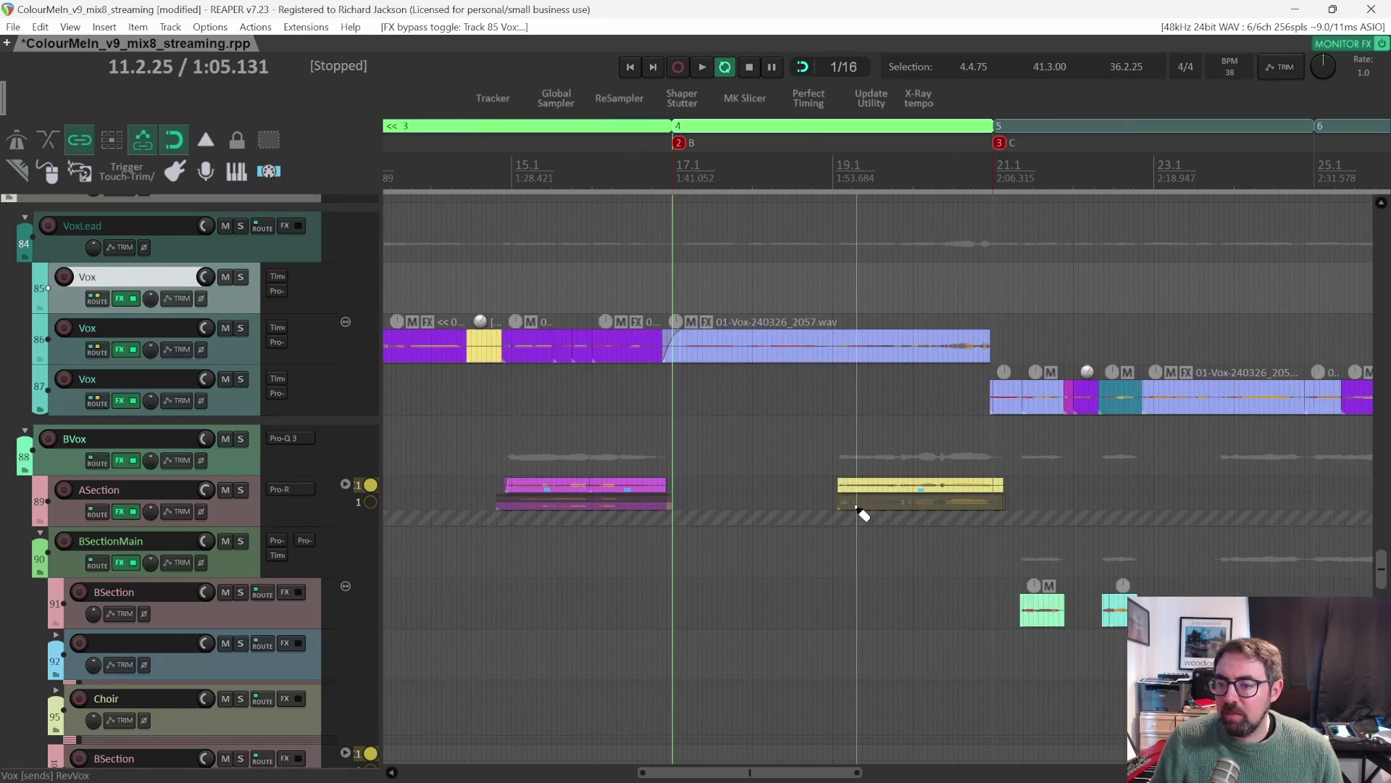
{"action": "scroll", "coordinate": [863, 512], "scroll_direction": "left", "scroll_amount": 2}
{"action": "scroll", "coordinate": [804, 495], "scroll_direction": "down", "scroll_amount": 2}
{"action": "scroll", "coordinate": [792, 494], "scroll_direction": "left", "scroll_amount": 1}
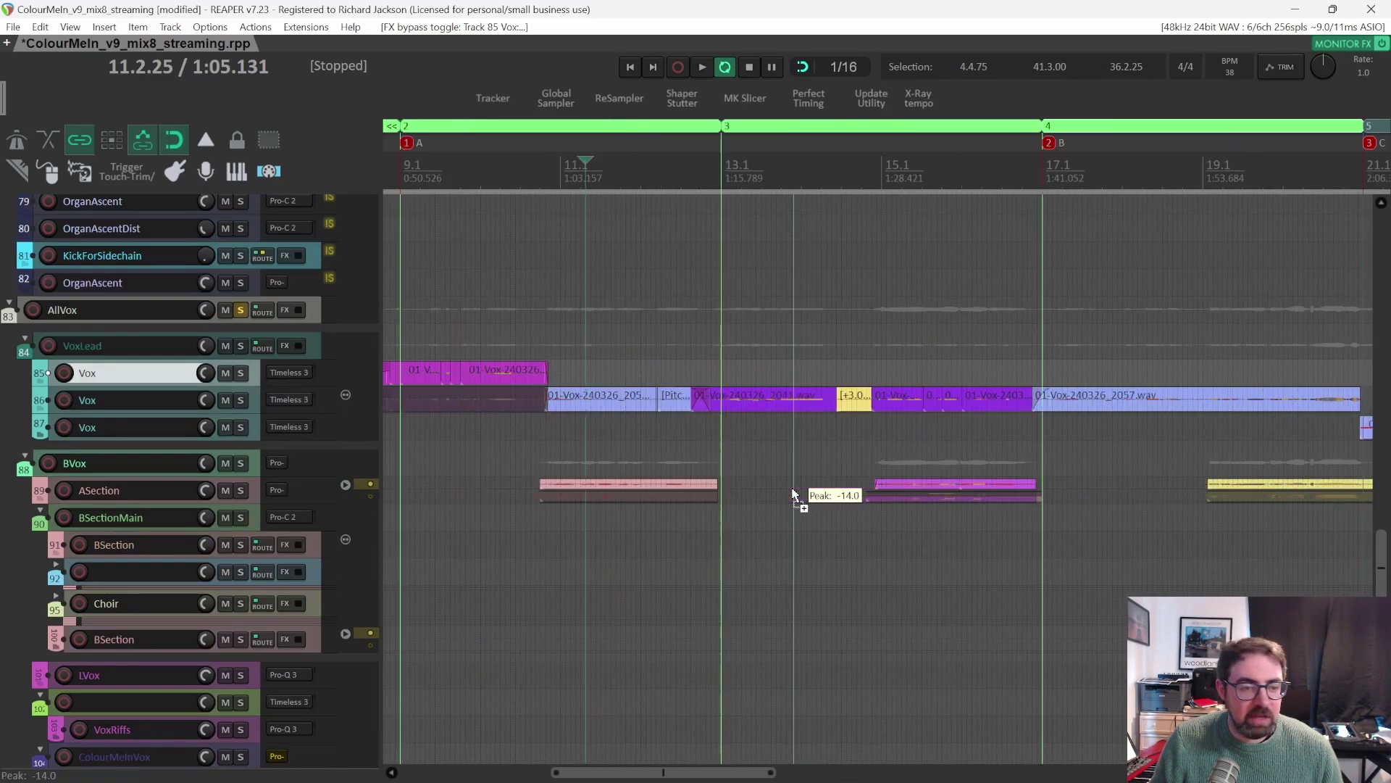
{"action": "scroll", "coordinate": [792, 494], "scroll_direction": "left", "scroll_amount": 2}
{"action": "scroll", "coordinate": [793, 495], "scroll_direction": "right", "scroll_amount": 2}
{"action": "scroll", "coordinate": [792, 494], "scroll_direction": "right", "scroll_amount": 2}
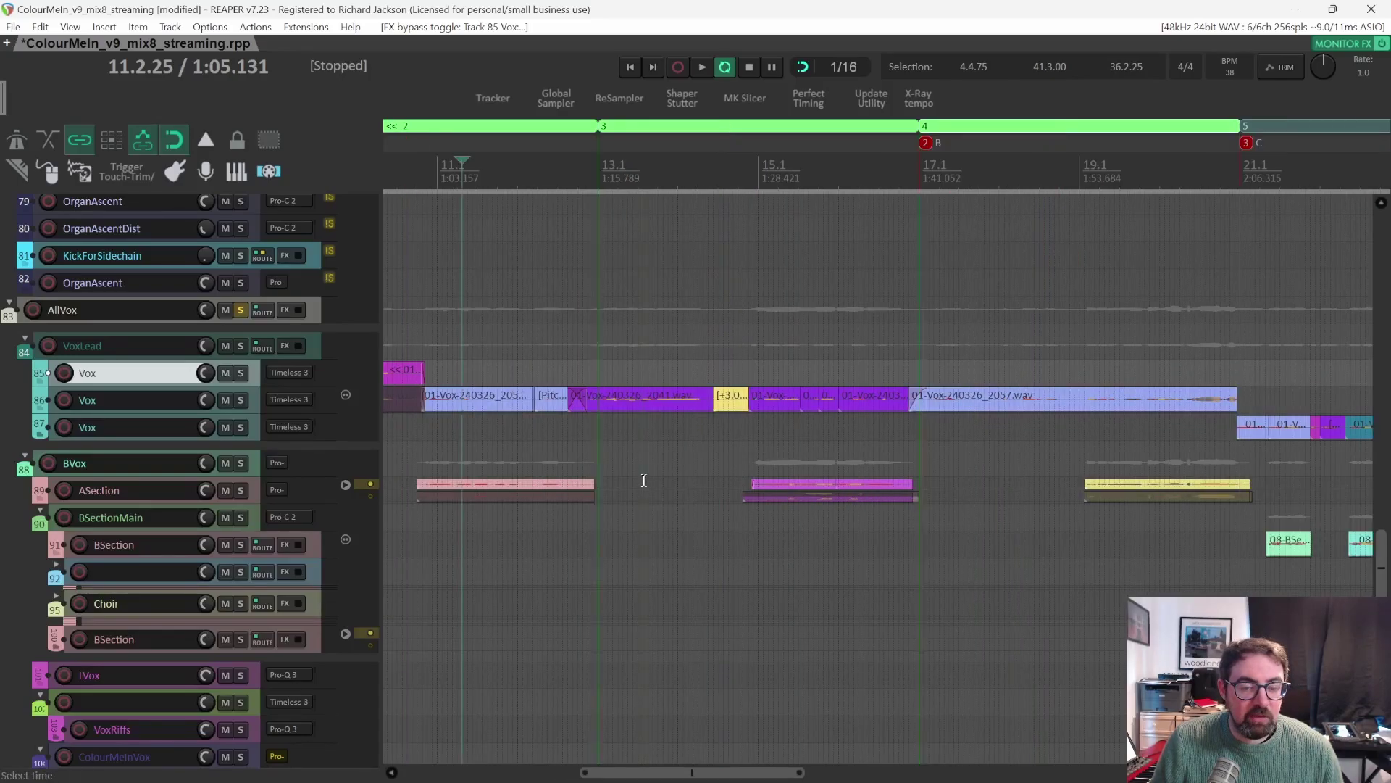
{"action": "scroll", "coordinate": [643, 480], "scroll_direction": "up", "scroll_amount": 2}
{"action": "scroll", "coordinate": [643, 481], "scroll_direction": "right", "scroll_amount": 3}
{"action": "scroll", "coordinate": [693, 396], "scroll_direction": "left", "scroll_amount": 2}
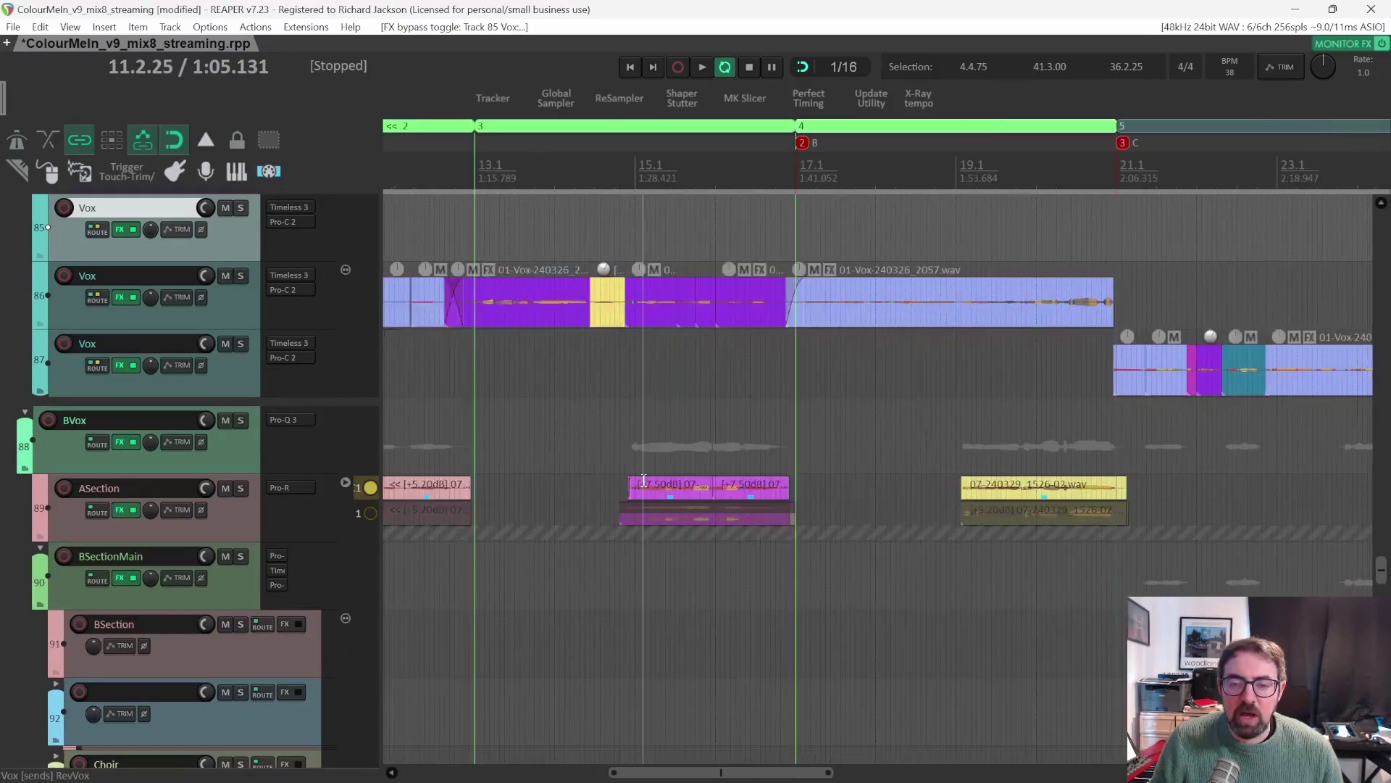
{"action": "scroll", "coordinate": [693, 396], "scroll_direction": "left", "scroll_amount": 3}
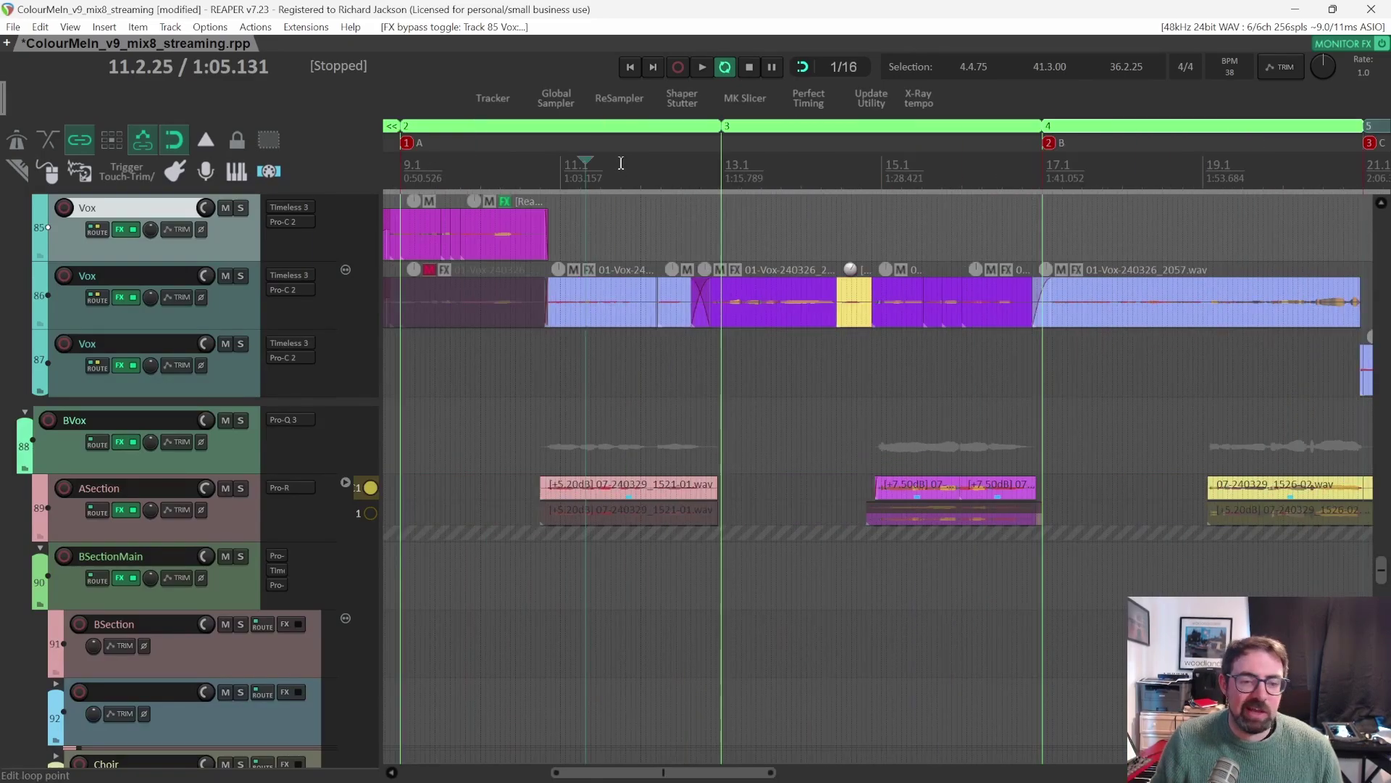
Clear the solo on the AllVox folder and play the full mix from 11.2.75.
{"action": "scroll", "coordinate": [302, 364], "scroll_direction": "up", "scroll_amount": 5}
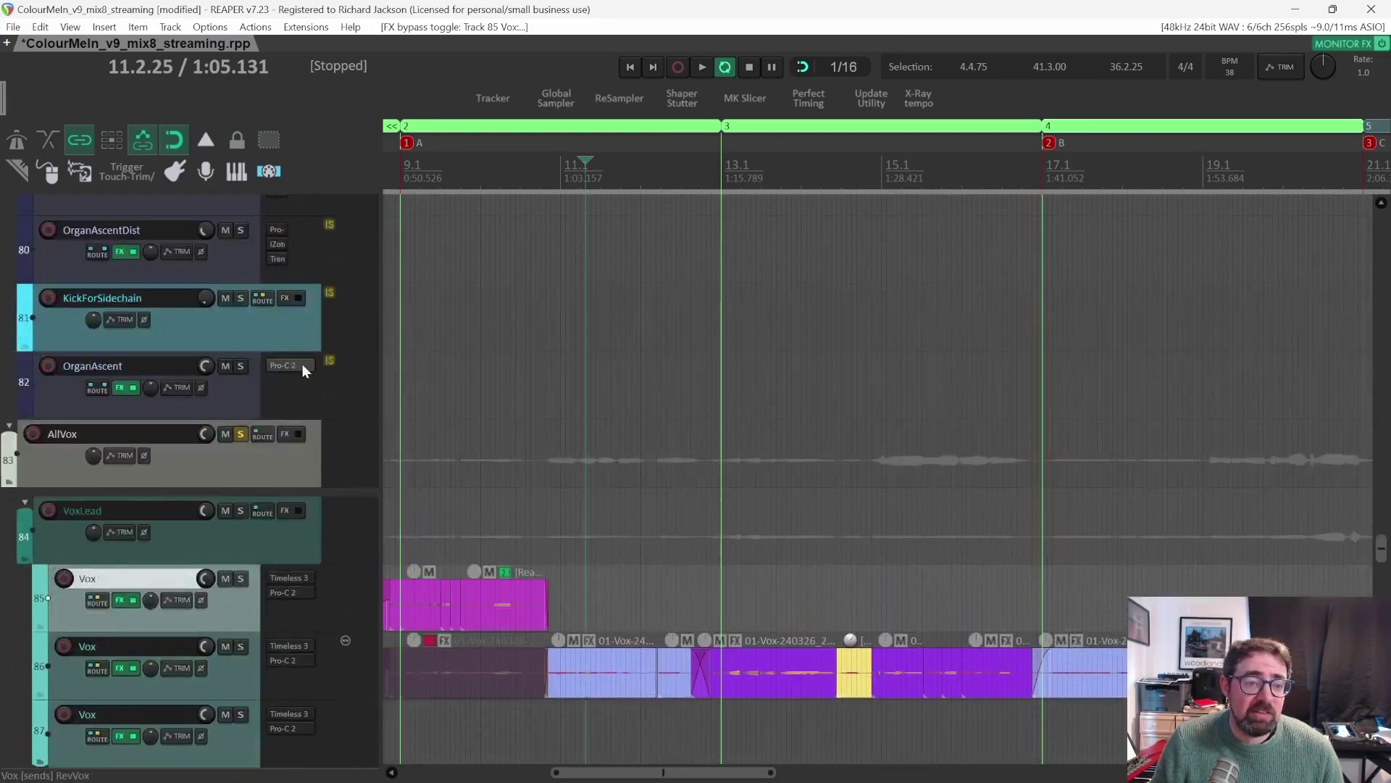
{"action": "left_click", "coordinate": [240, 434]}
{"action": "scroll", "coordinate": [574, 351], "scroll_direction": "down", "scroll_amount": 3}
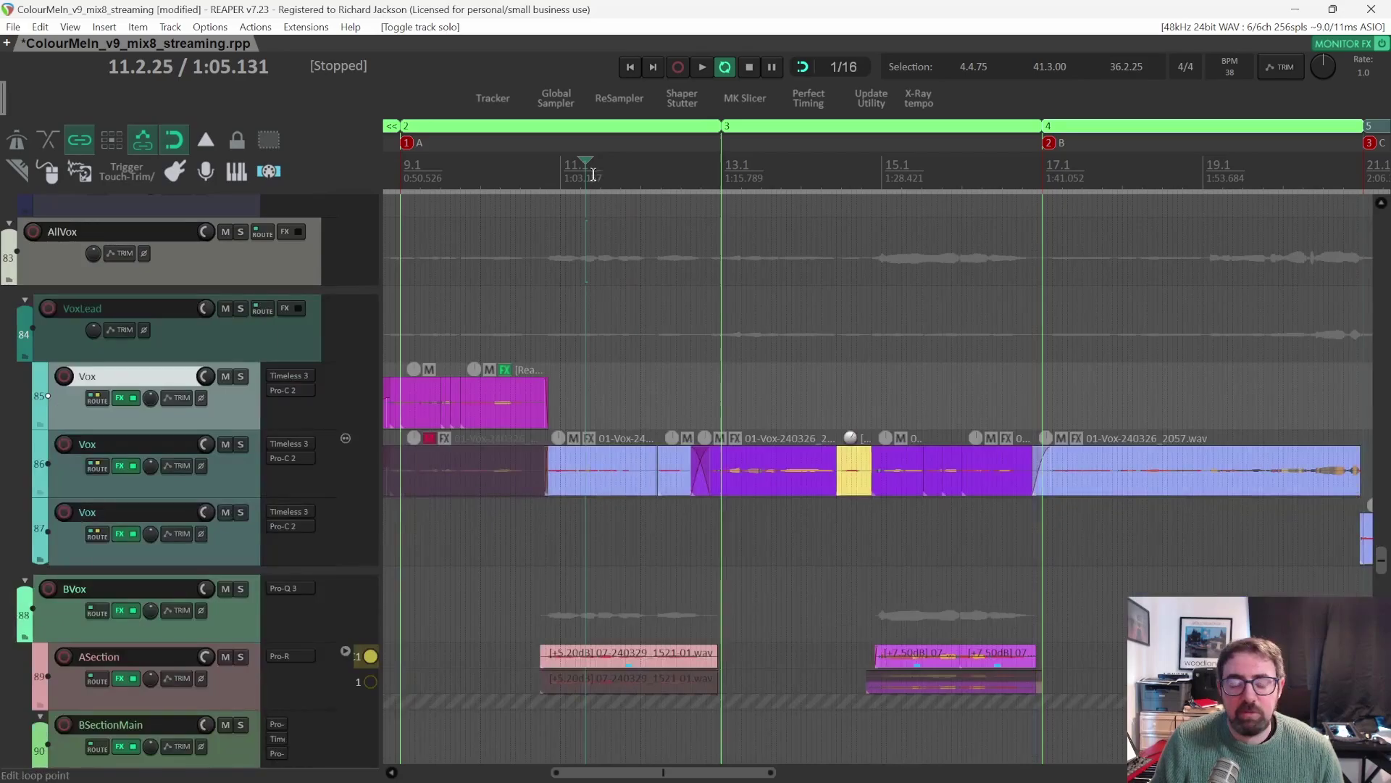
{"action": "left_click", "coordinate": [593, 174]}
{"action": "key", "text": "space"}
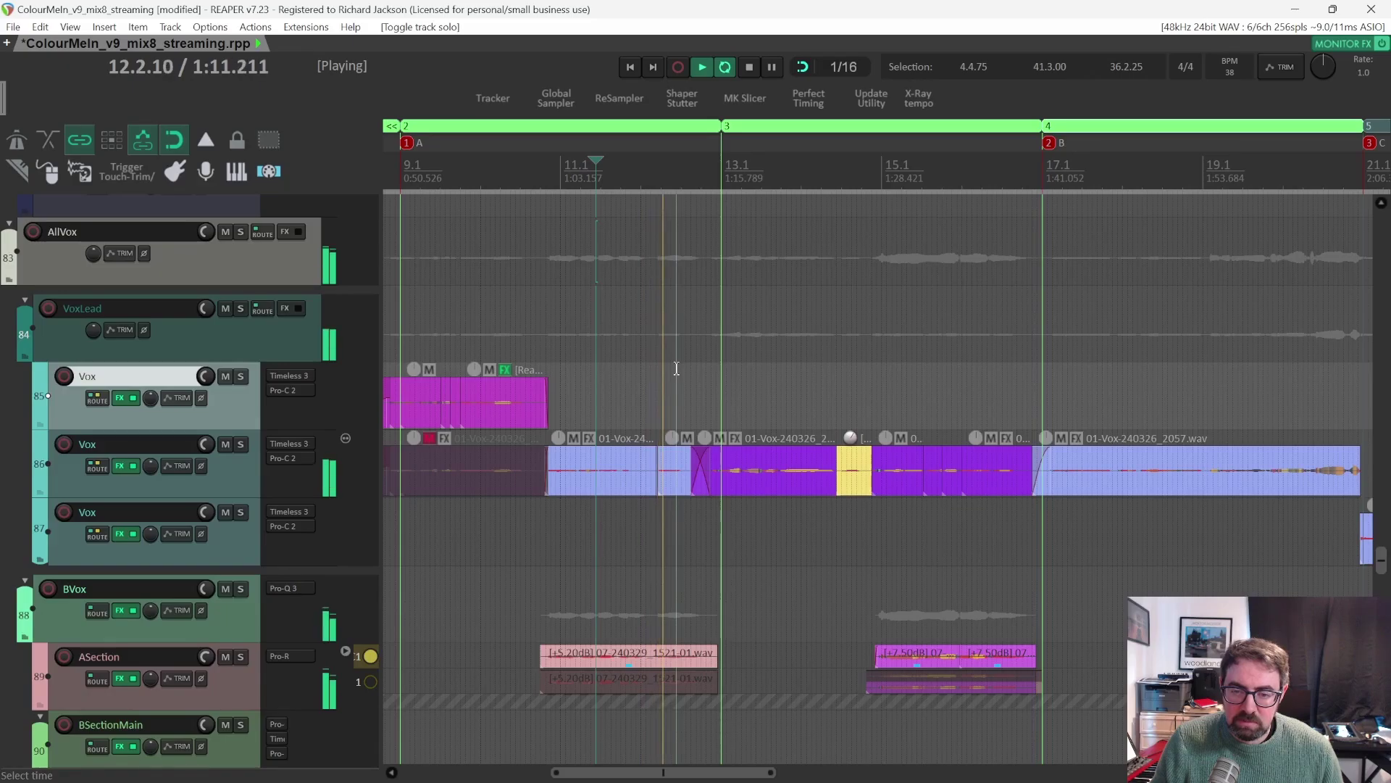
Stop playback and solo the unnamed Piano-Trumpet folder (track 23) inside the Lead group's Opening folder.
{"action": "scroll", "coordinate": [676, 368], "scroll_direction": "right", "scroll_amount": 2}
{"action": "scroll", "coordinate": [491, 348], "scroll_direction": "up", "scroll_amount": 3}
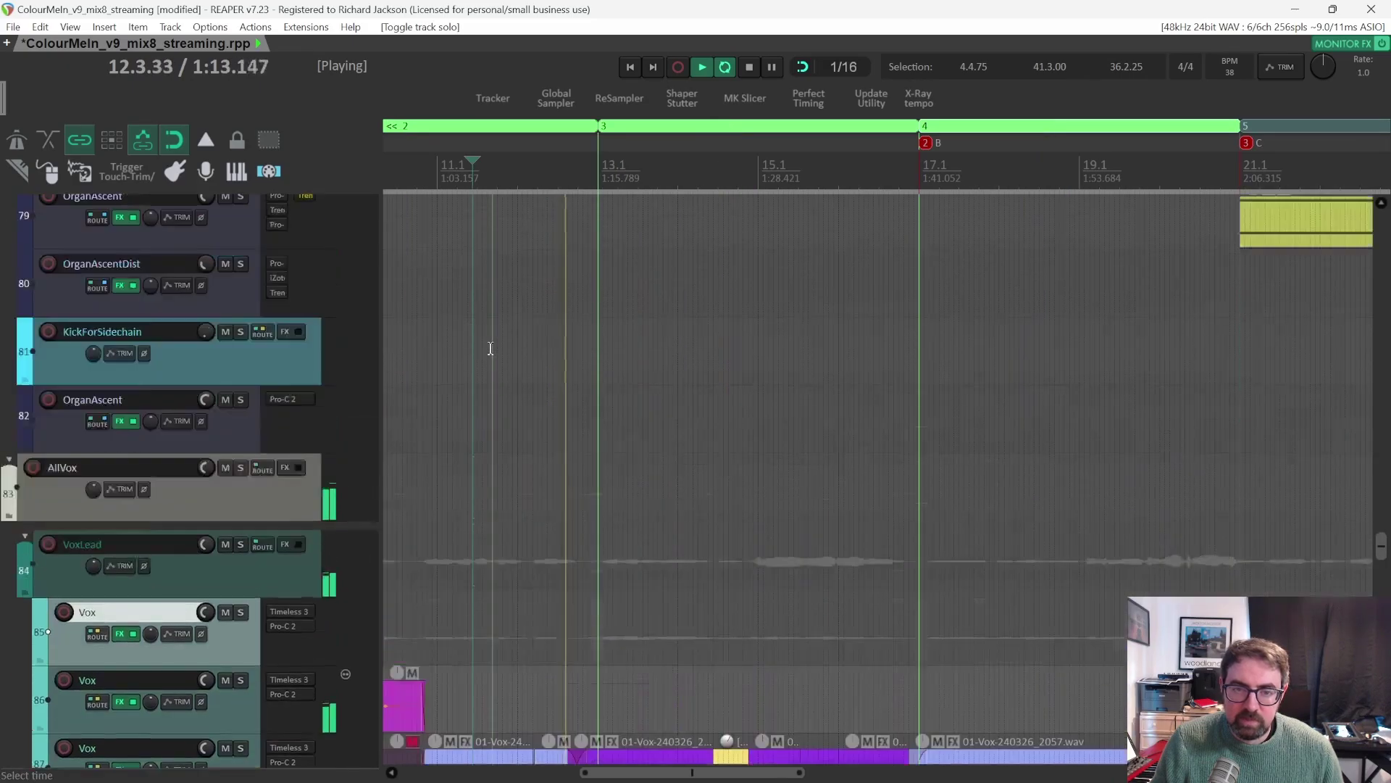
{"action": "scroll", "coordinate": [491, 348], "scroll_direction": "up", "scroll_amount": 12}
{"action": "key", "text": "space"}
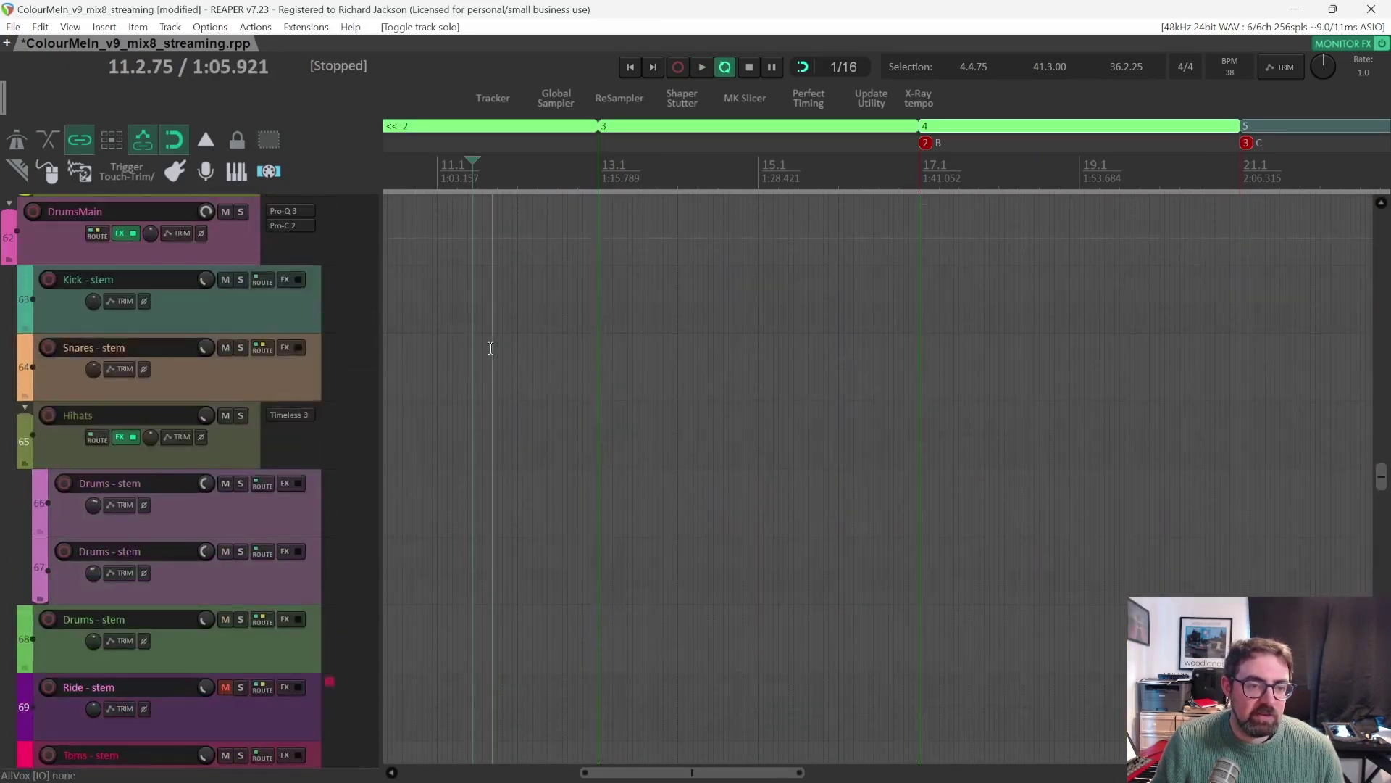
{"action": "scroll", "coordinate": [490, 349], "scroll_direction": "up", "scroll_amount": 10}
{"action": "scroll", "coordinate": [490, 351], "scroll_direction": "left", "scroll_amount": 3}
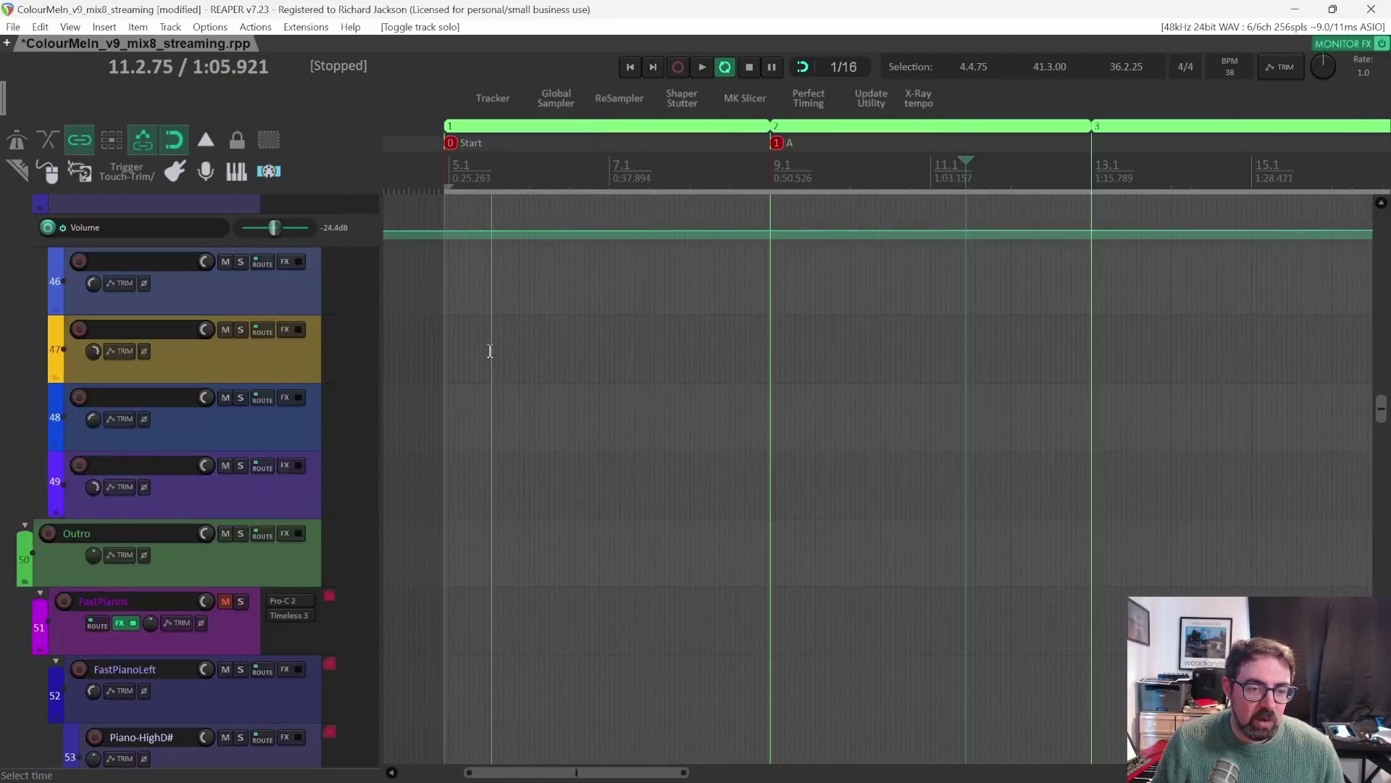
{"action": "scroll", "coordinate": [589, 351], "scroll_direction": "up", "scroll_amount": 10}
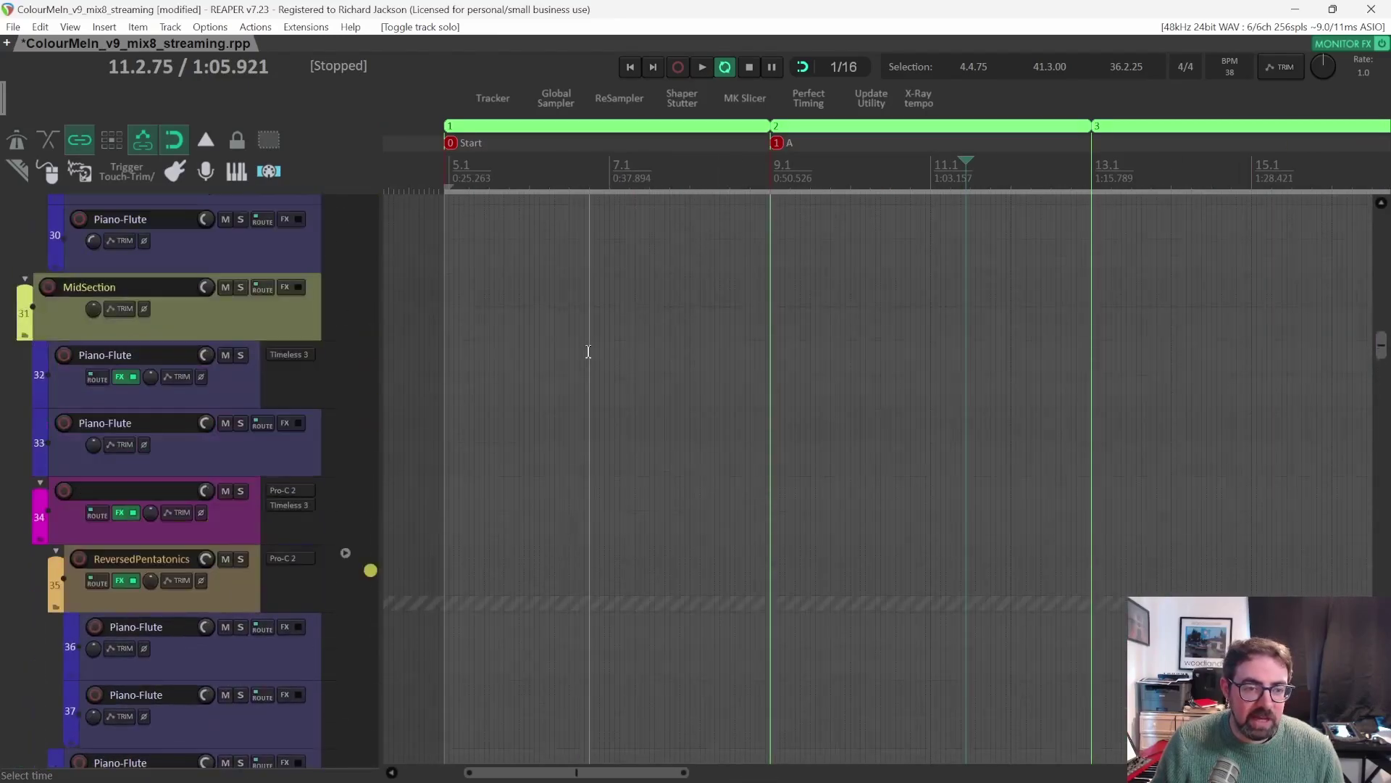
{"action": "scroll", "coordinate": [590, 353], "scroll_direction": "down", "scroll_amount": 3}
{"action": "scroll", "coordinate": [616, 343], "scroll_direction": "up", "scroll_amount": 4}
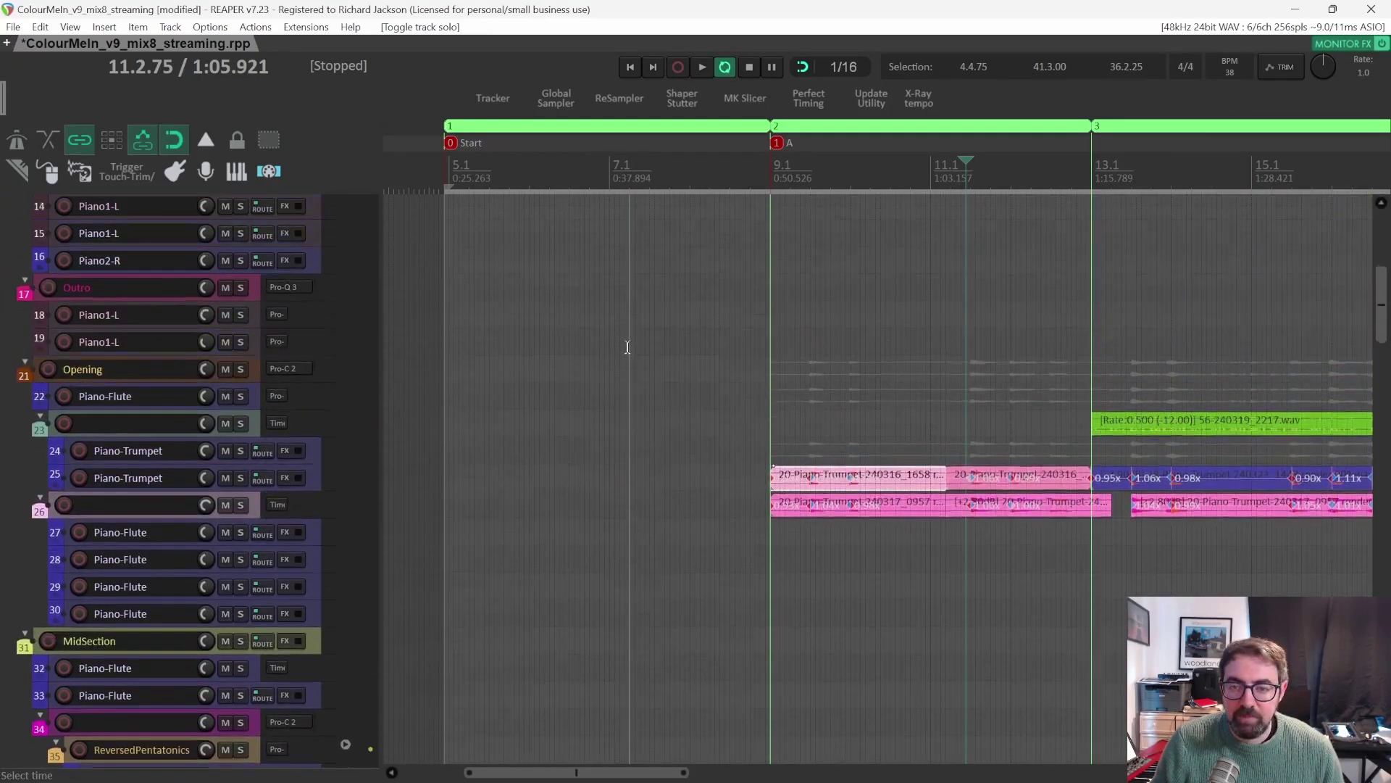
{"action": "scroll", "coordinate": [628, 347], "scroll_direction": "right", "scroll_amount": 4}
{"action": "left_click", "coordinate": [242, 478]}
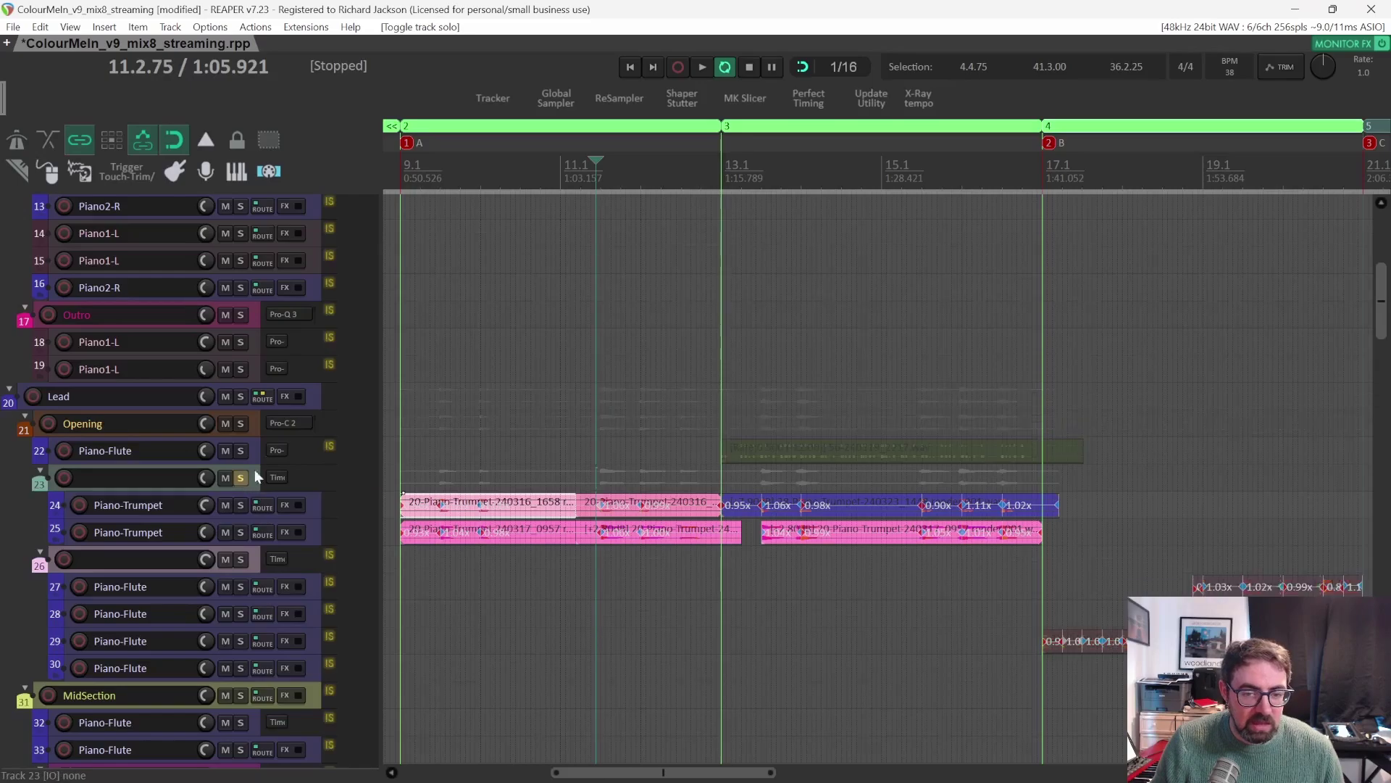
Play the soloed Piano-Trumpet folder from 9.1.25 while enlarging its tracks, then stop.
{"action": "left_click", "coordinate": [402, 181]}
{"action": "key", "text": "space"}
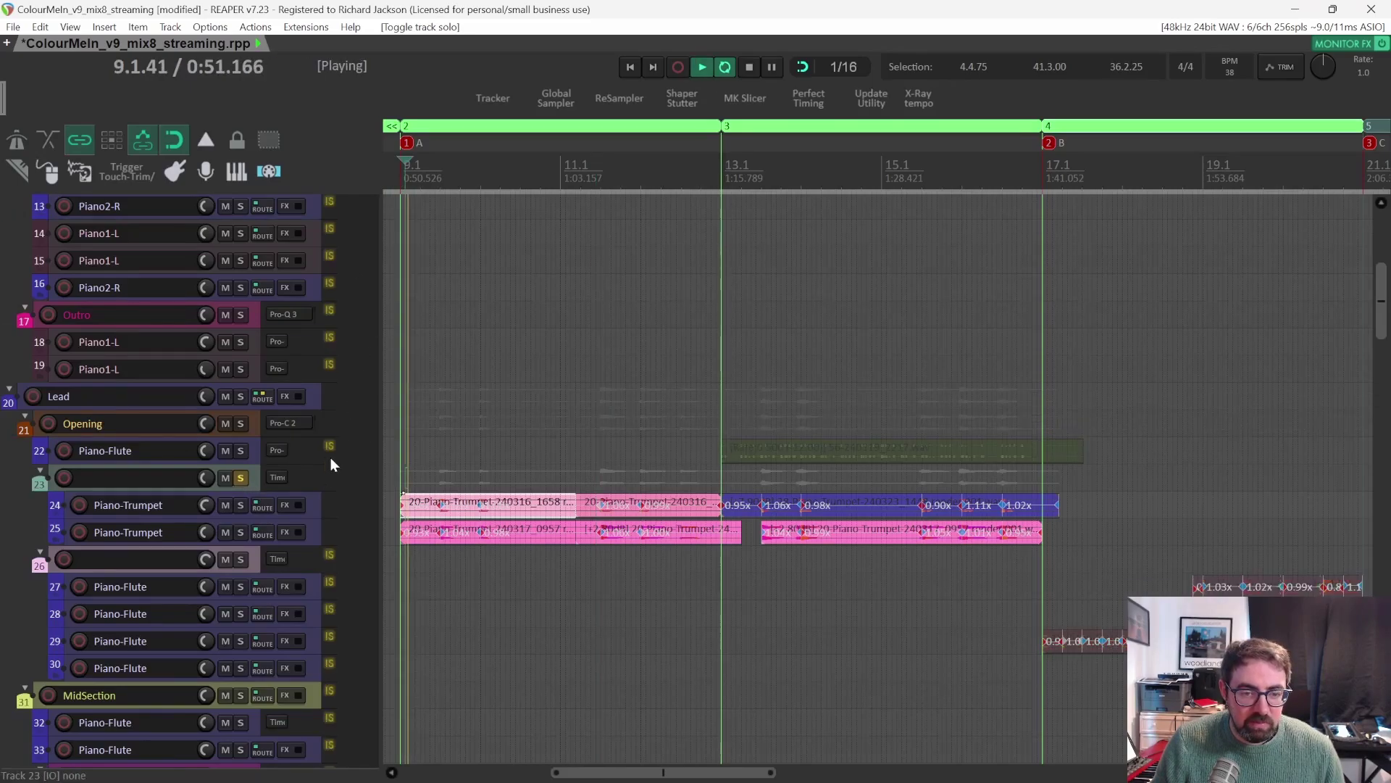
{"action": "scroll", "coordinate": [410, 520], "scroll_direction": "up", "scroll_amount": 5}
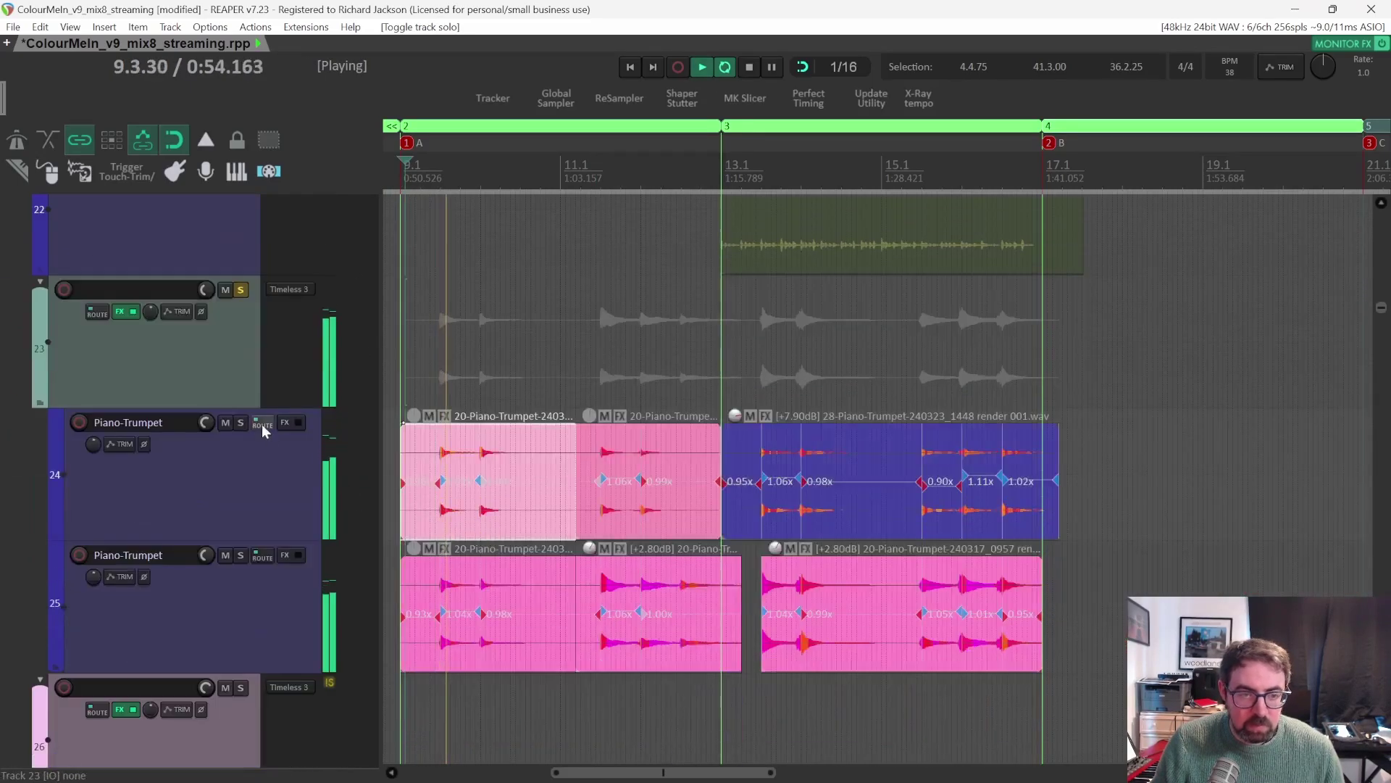
{"action": "key", "text": "space"}
Select the Piano-Trumpet folder (track 23) and show all track envelopes to view its Timeless 3 delay time automation.
{"action": "right_click", "coordinate": [235, 359]}
{"action": "key", "text": "Escape"}
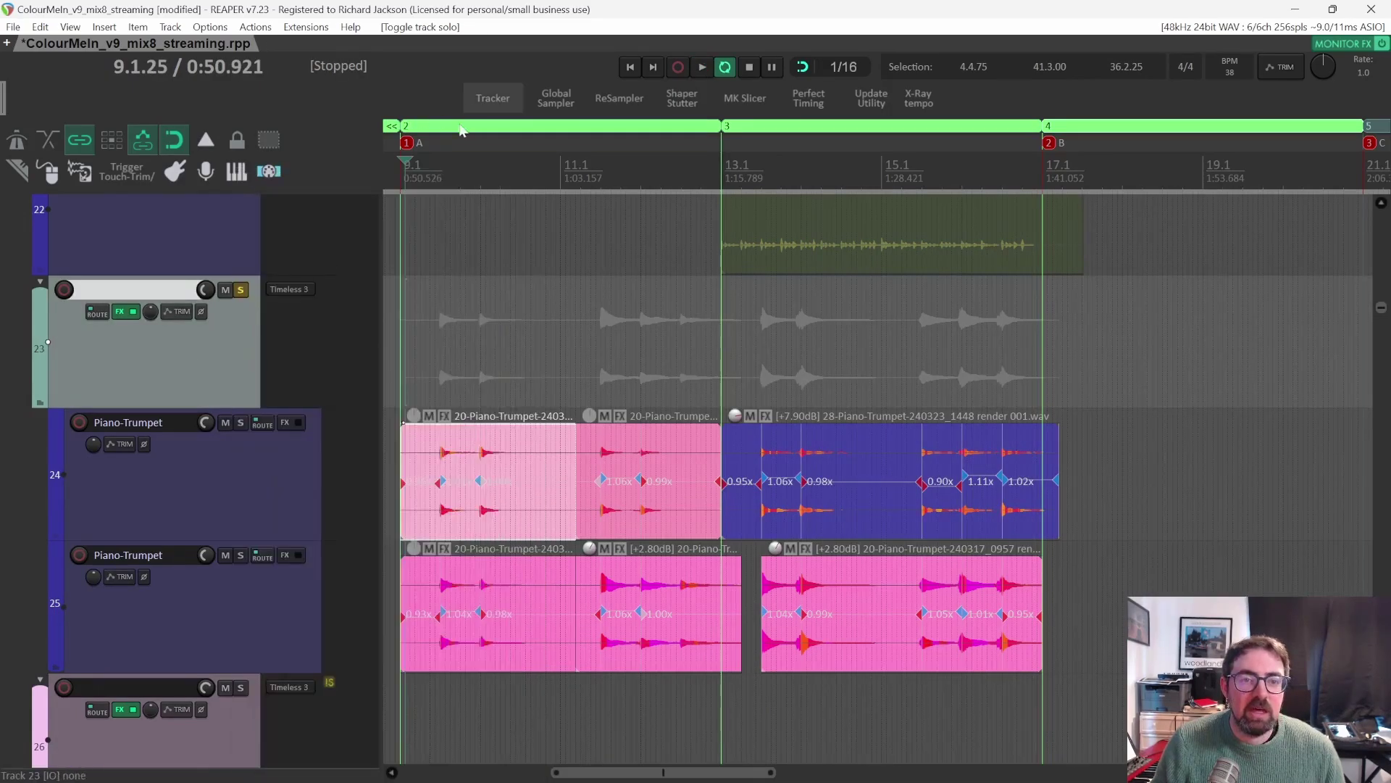
{"action": "left_click", "coordinate": [206, 140]}
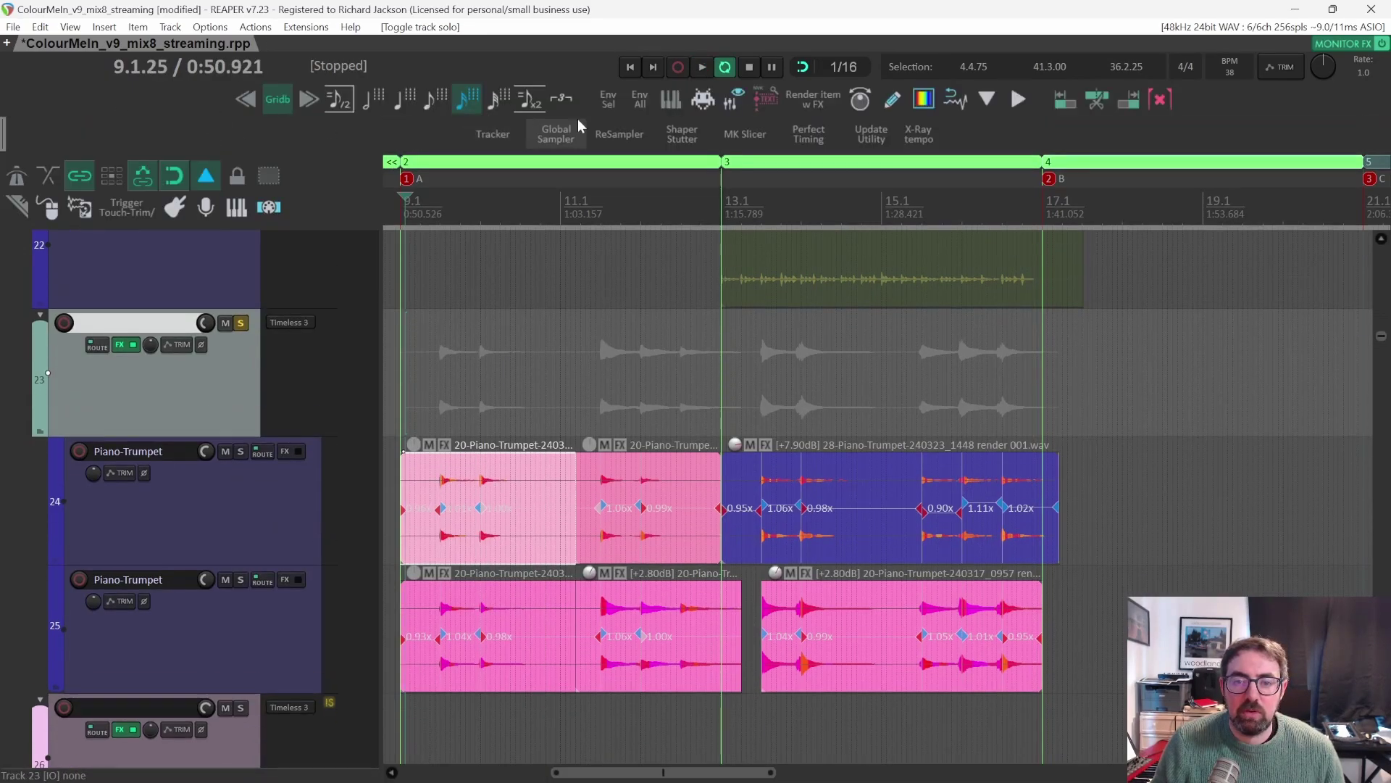
{"action": "left_click", "coordinate": [638, 105]}
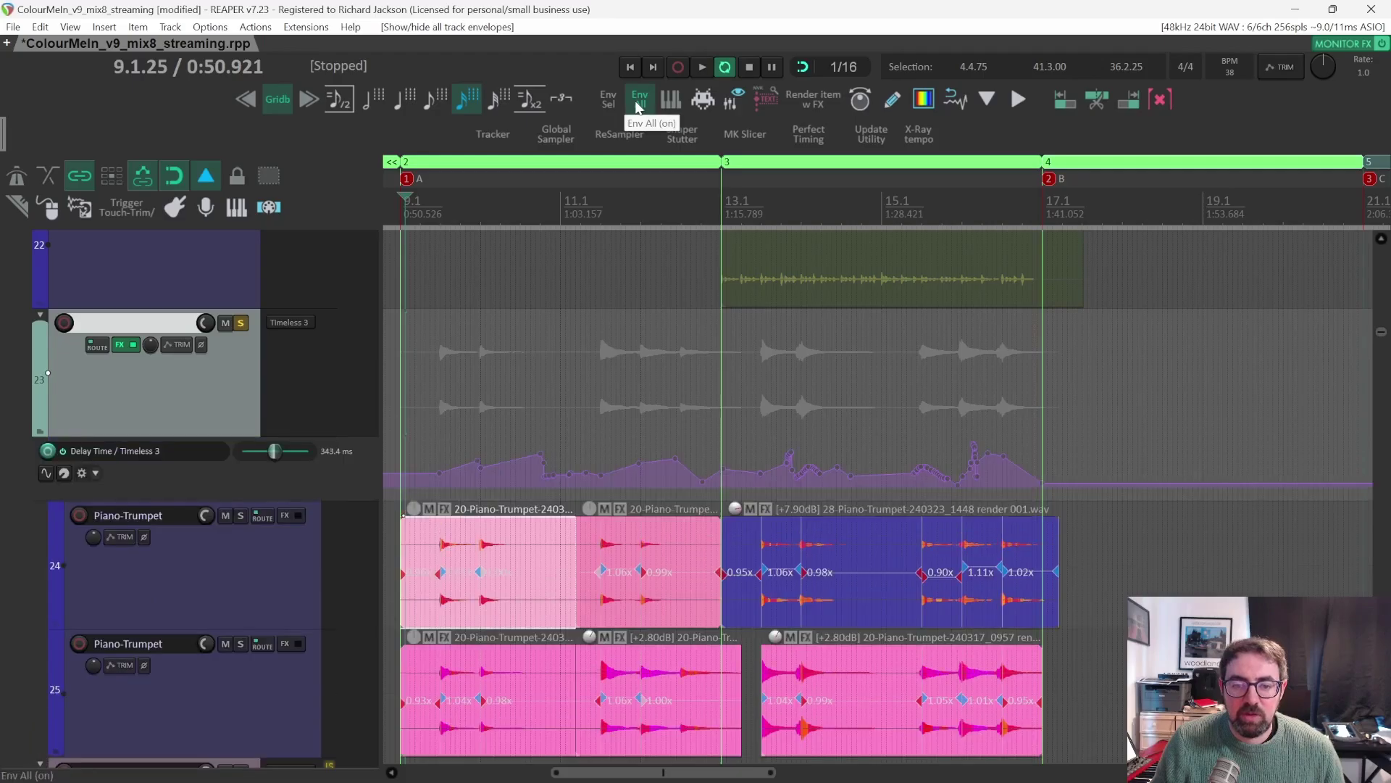
{"action": "scroll", "coordinate": [369, 439], "scroll_direction": "down", "scroll_amount": 2}
{"action": "scroll", "coordinate": [311, 415], "scroll_direction": "up", "scroll_amount": 2}
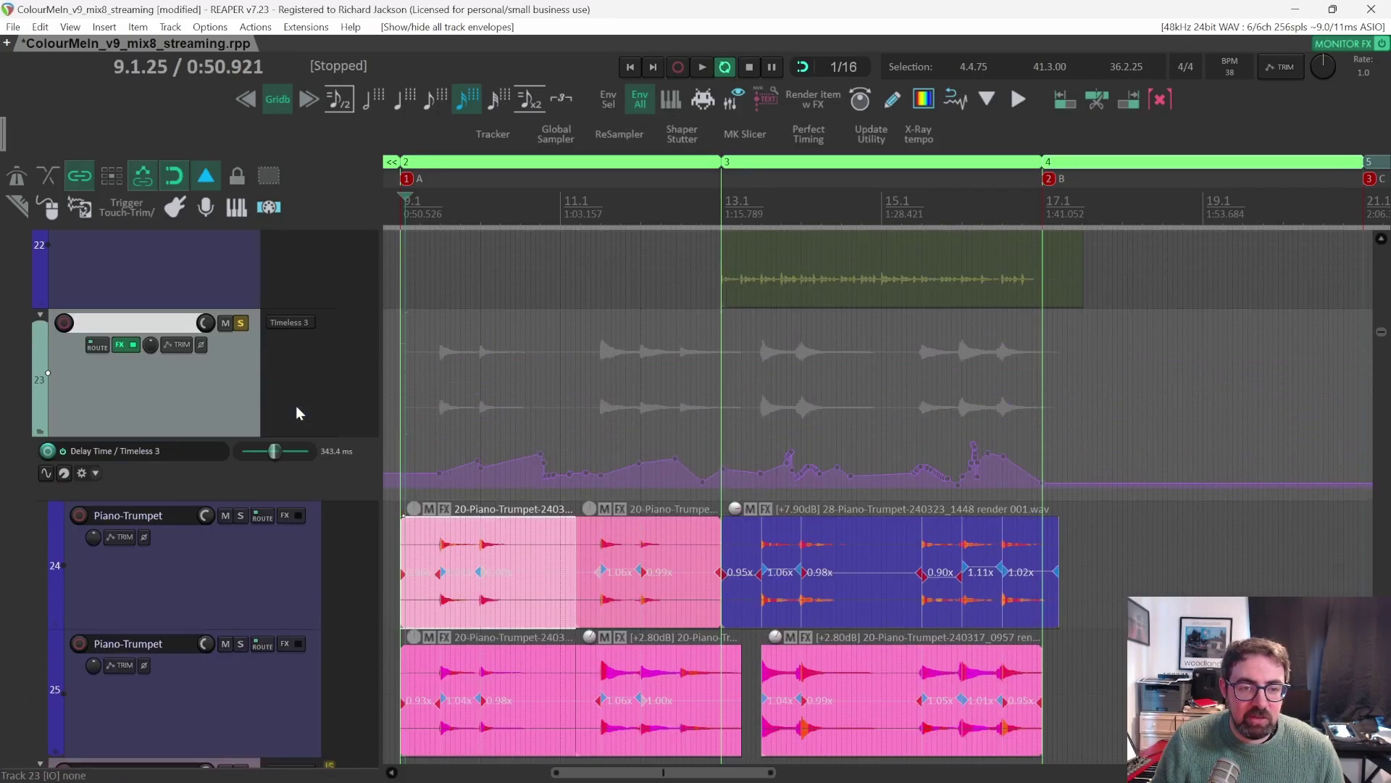
{"action": "scroll", "coordinate": [429, 430], "scroll_direction": "down", "scroll_amount": 1}
Open the Timeless 3 delay on the Piano-Trumpet folder (track 23) and place its window below the Delay Time envelope.
{"action": "left_click", "coordinate": [427, 208]}
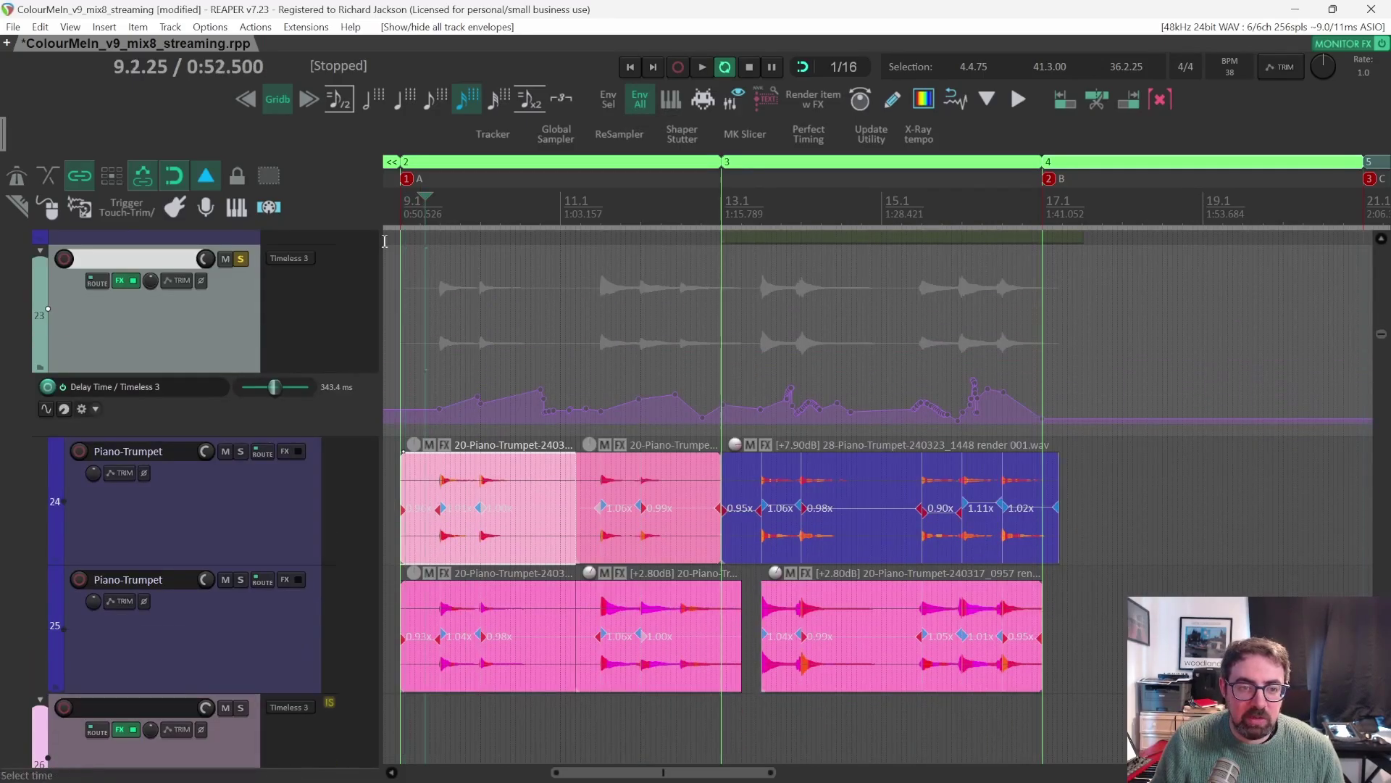
{"action": "left_click", "coordinate": [285, 259]}
{"action": "left_click_drag", "start_coordinate": [519, 42], "coordinate": [706, 96]}
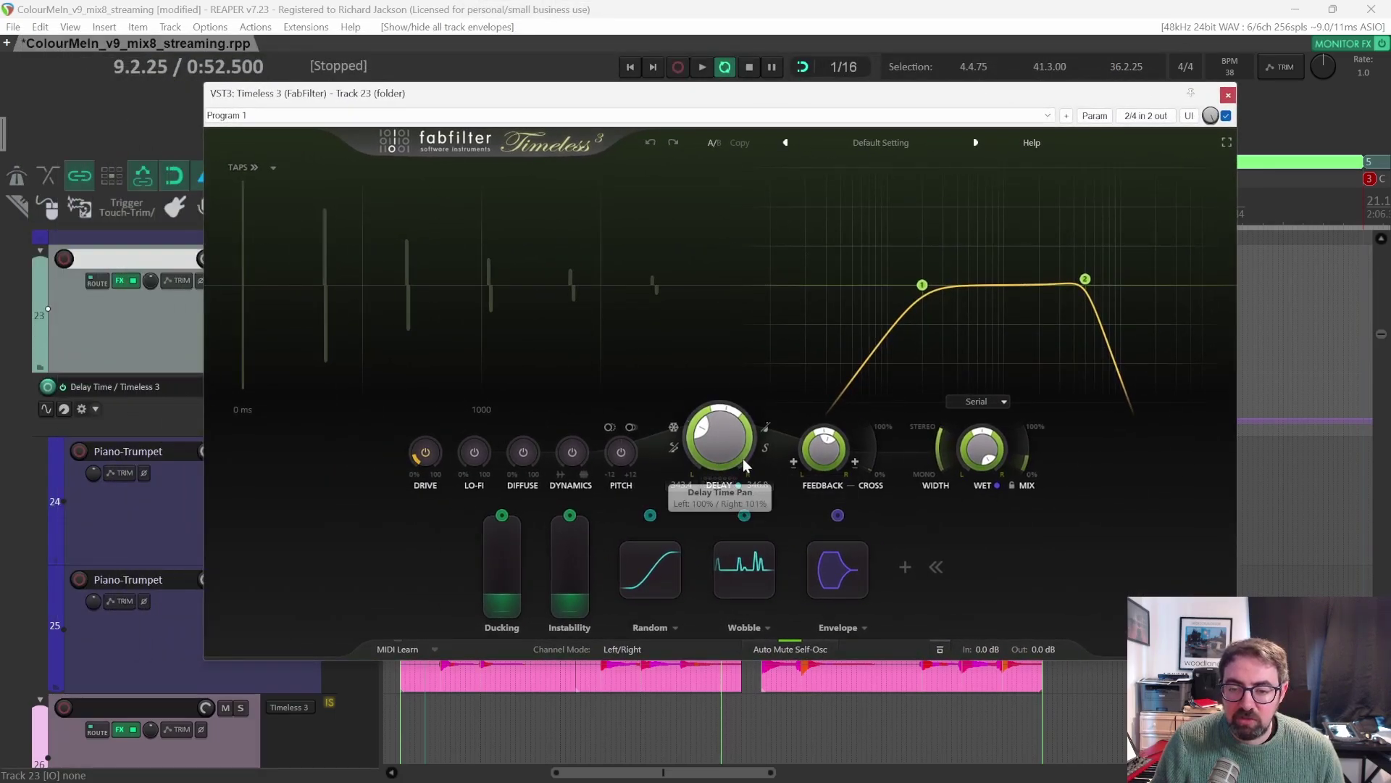
{"action": "left_click_drag", "start_coordinate": [734, 102], "coordinate": [760, 397]}
{"action": "scroll", "coordinate": [614, 292], "scroll_direction": "down", "scroll_amount": 2}
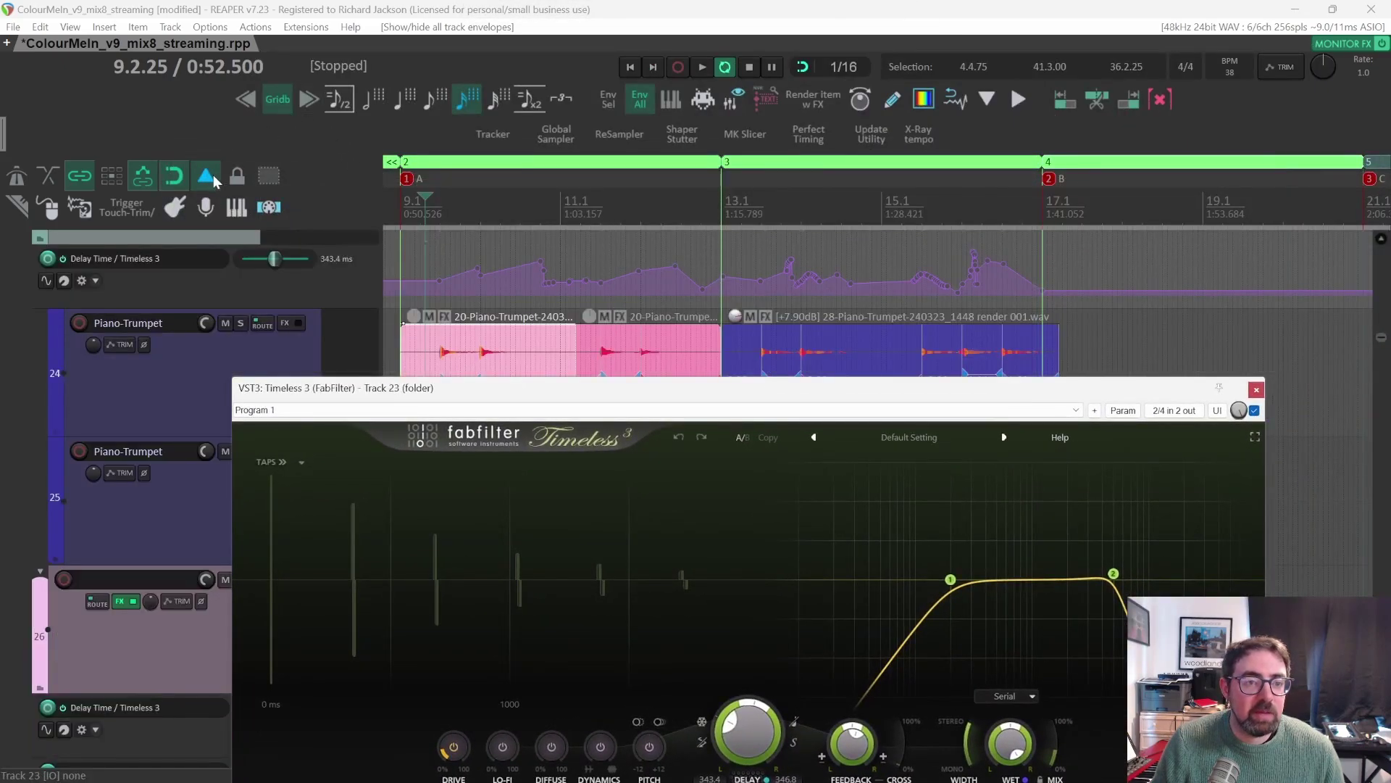
Hide the extra toolbar, reposition the Timeless 3 window below the envelope and play from the start of section A.
{"action": "left_click", "coordinate": [212, 177]}
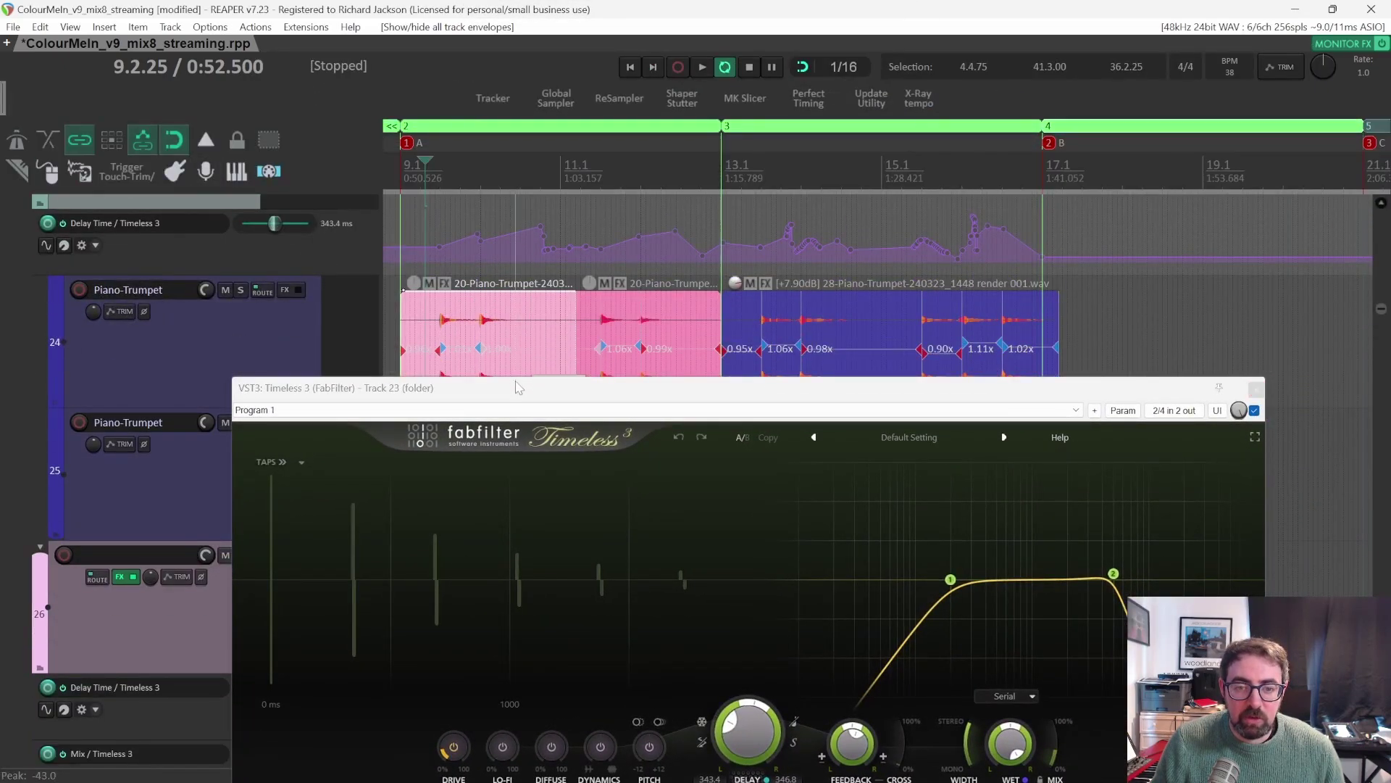
{"action": "left_click_drag", "start_coordinate": [516, 386], "coordinate": [345, 353]}
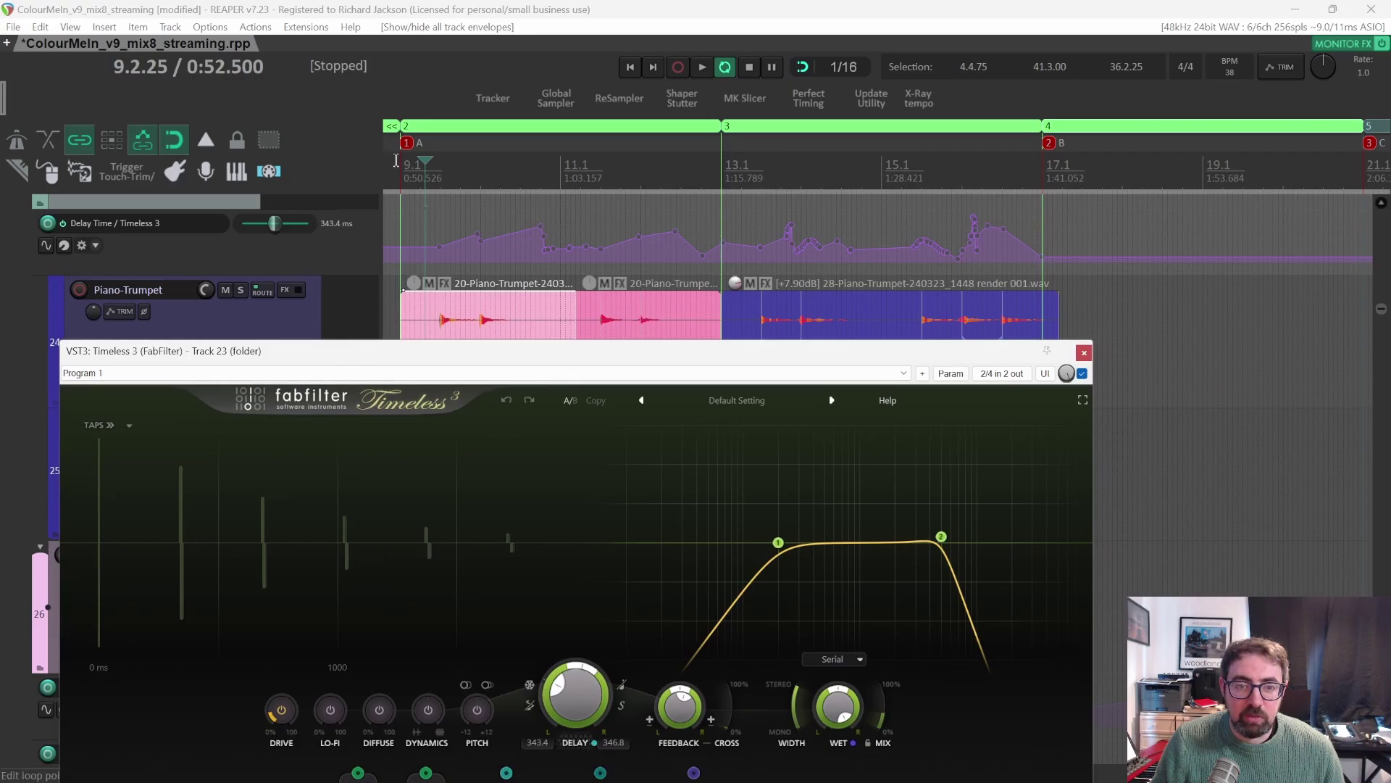
{"action": "left_click", "coordinate": [400, 160]}
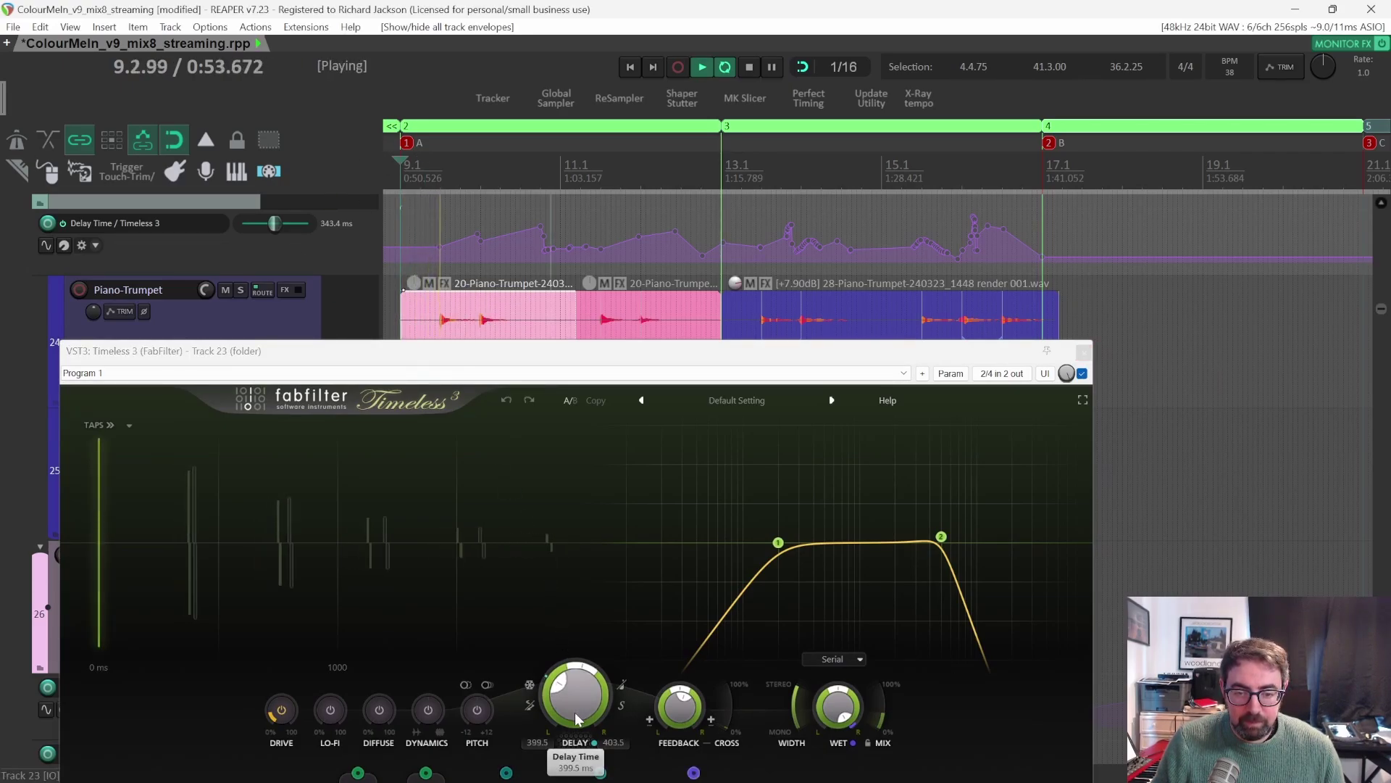
Replay the soloed Piano-Trumpet folder from 15.4.25 while watching its delay, then close the Timeless 3 window and stop playback.
{"action": "mouse_move", "coordinate": [569, 693]}
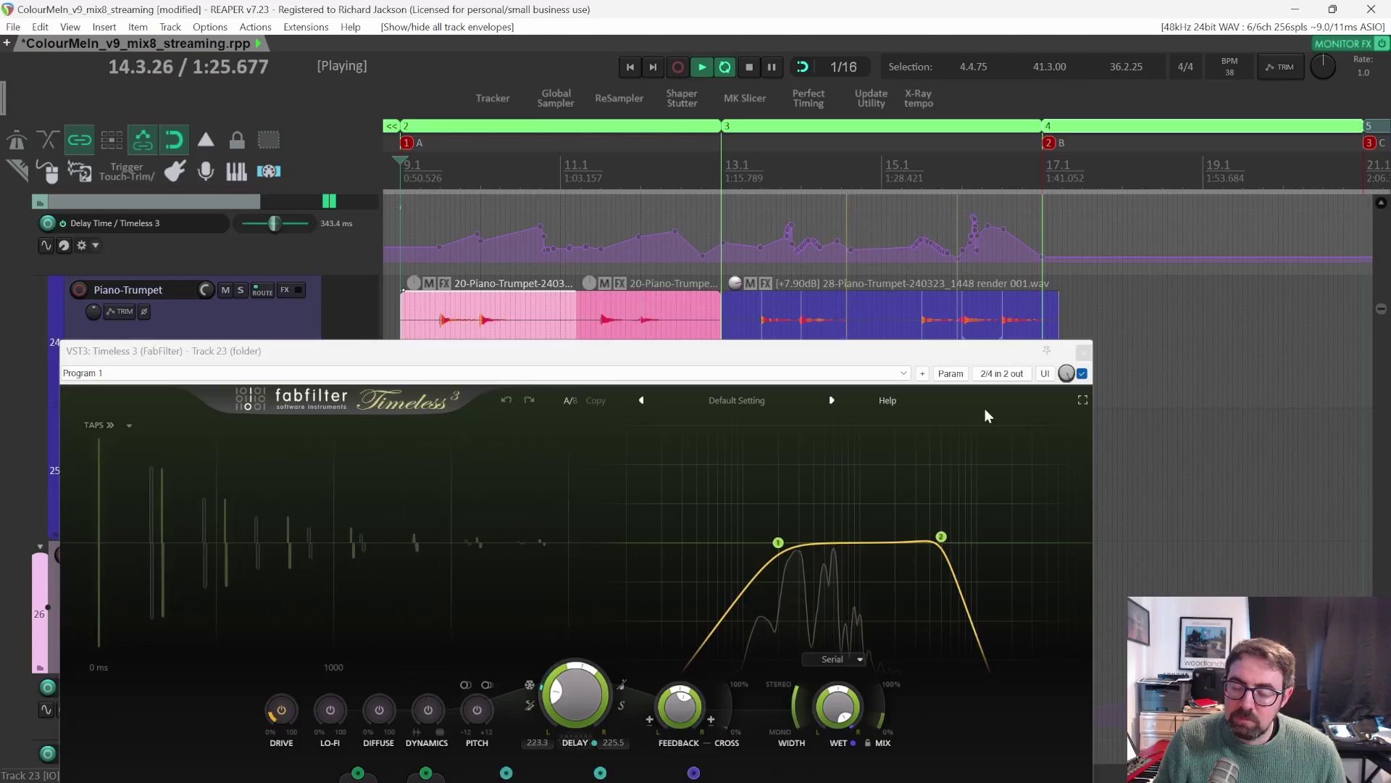
{"action": "mouse_move", "coordinate": [954, 497]}
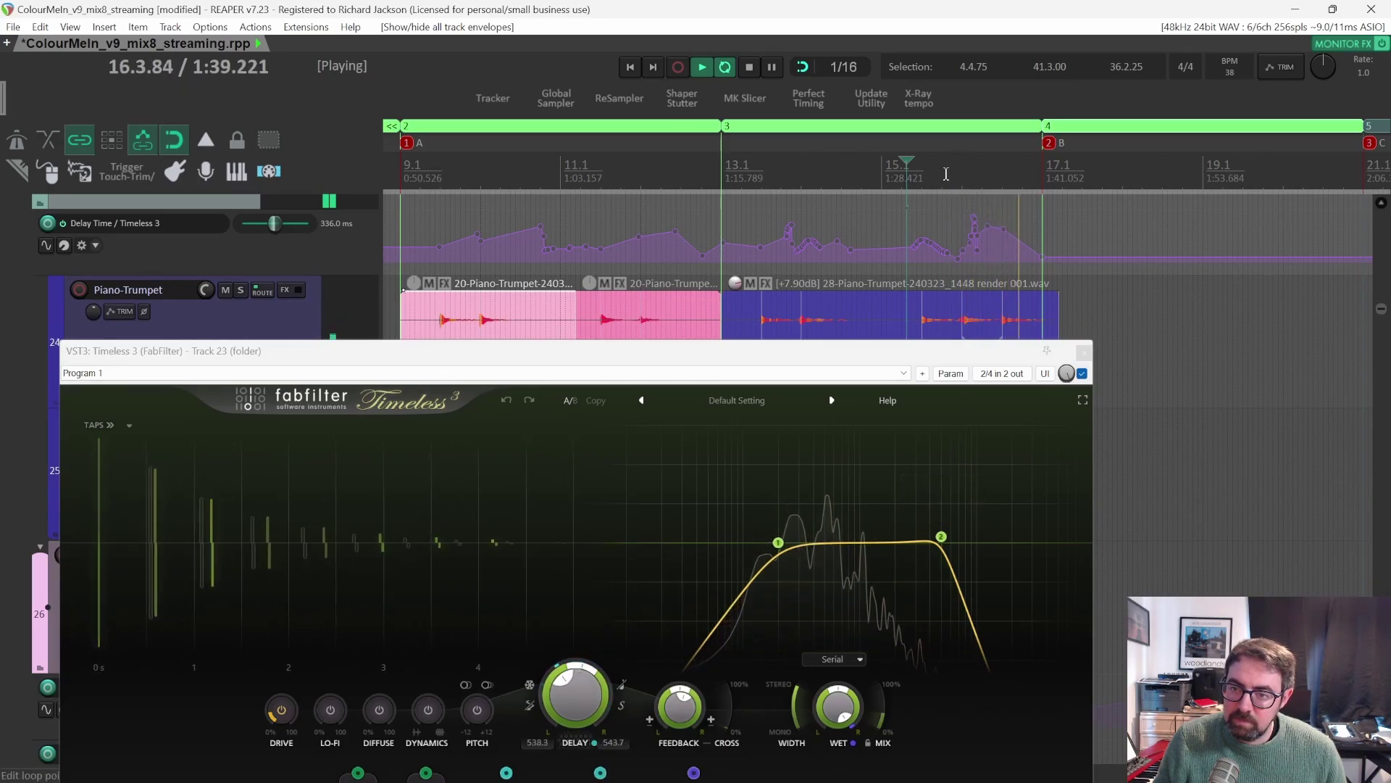
{"action": "left_click", "coordinate": [946, 174]}
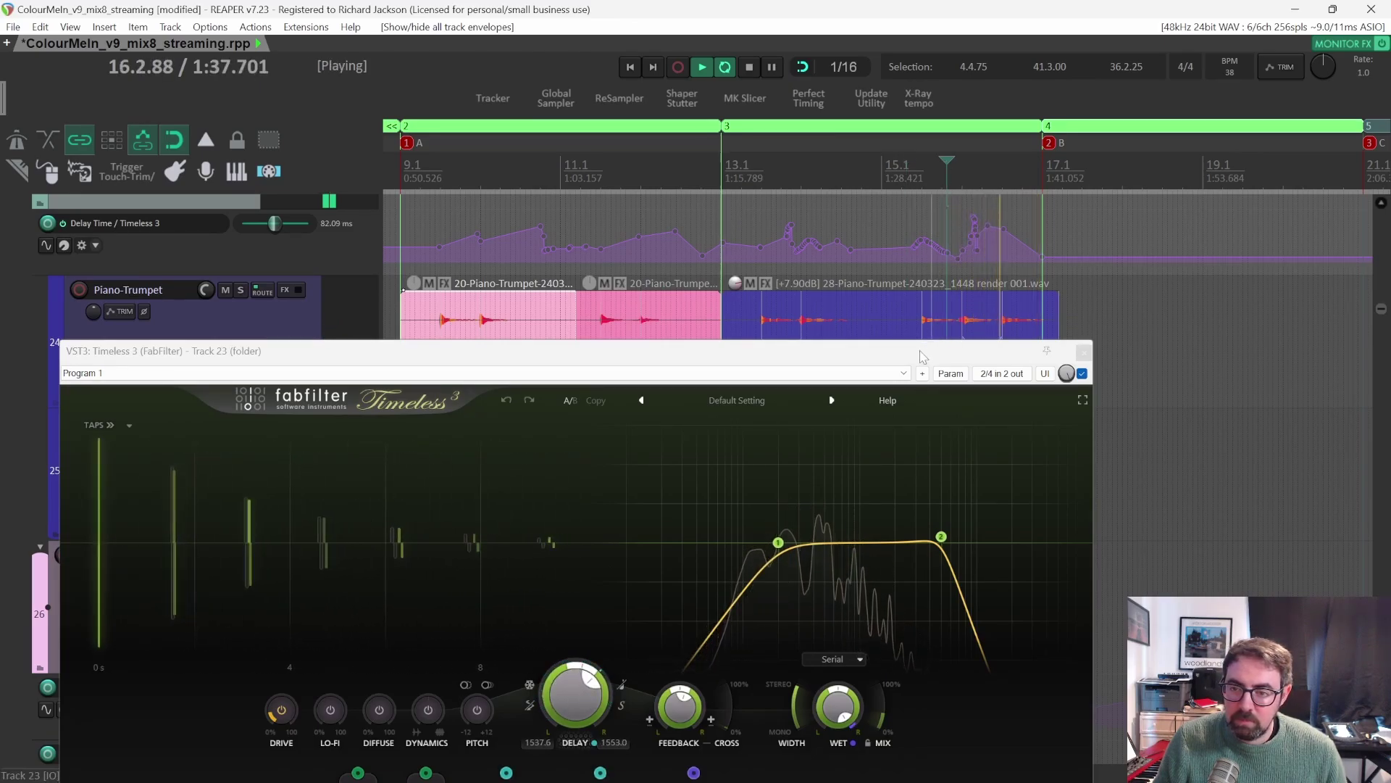
{"action": "left_click_drag", "start_coordinate": [922, 355], "coordinate": [960, 296]}
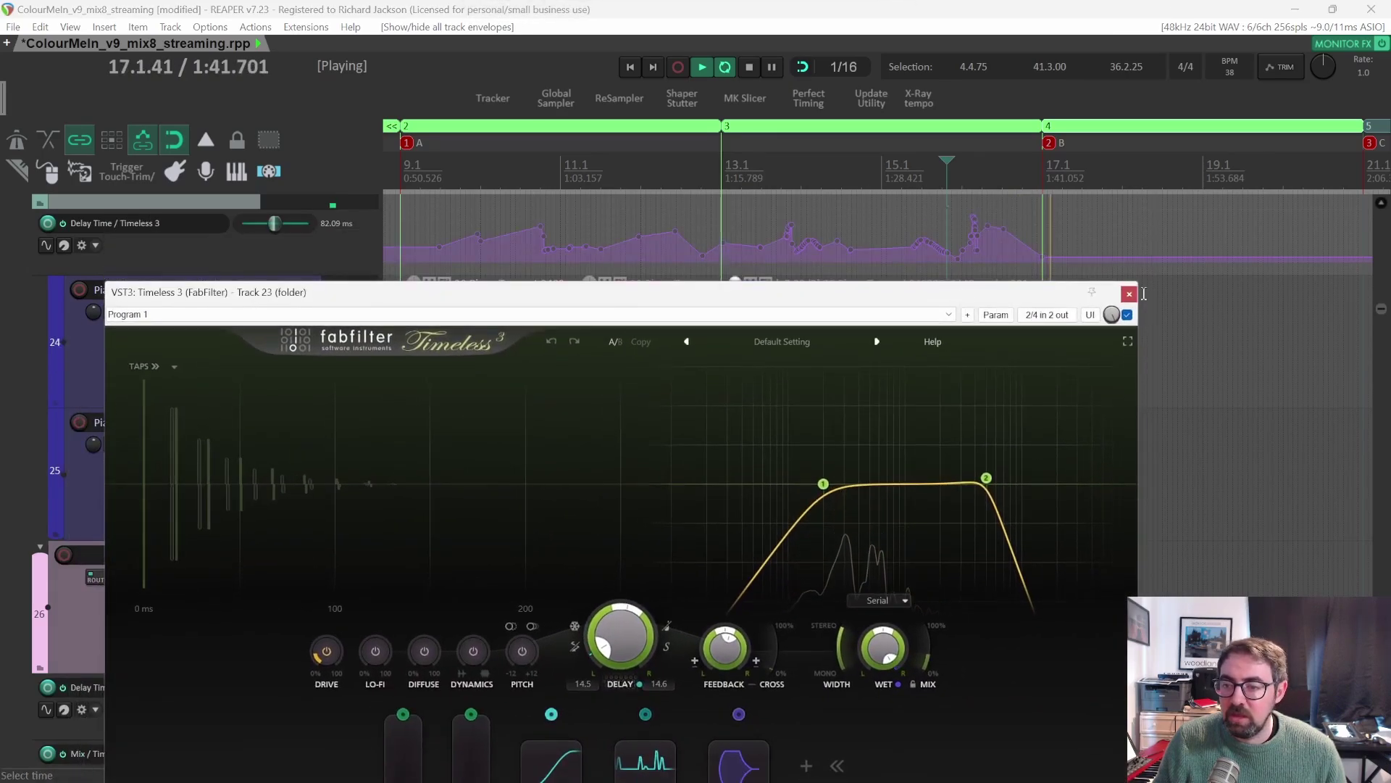
{"action": "left_click", "coordinate": [1129, 293]}
{"action": "key", "text": "space"}
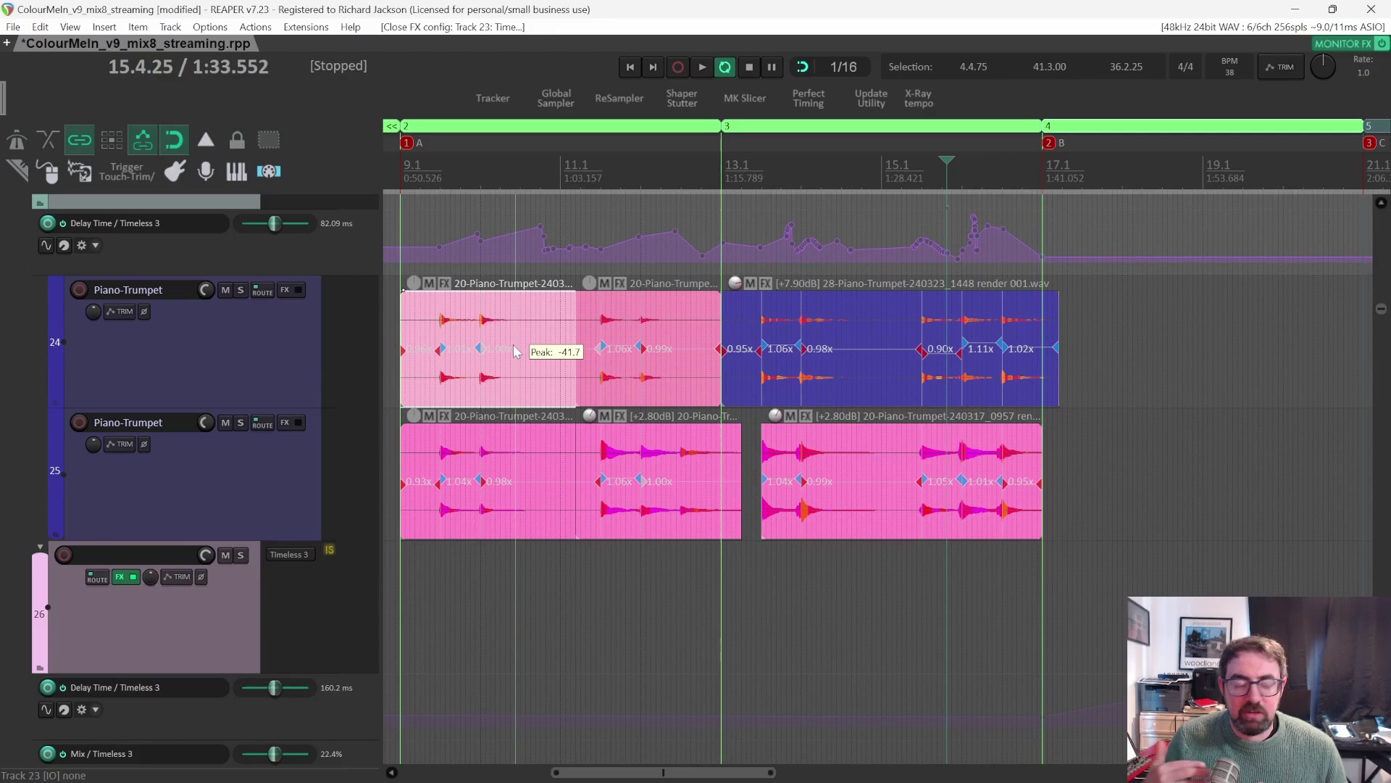
Review the delay time envelope of the Piano-Trumpet folder, then hide all track envelopes and put the extra toolbar away again.
{"action": "scroll", "coordinate": [551, 279], "scroll_direction": "up", "scroll_amount": 2}
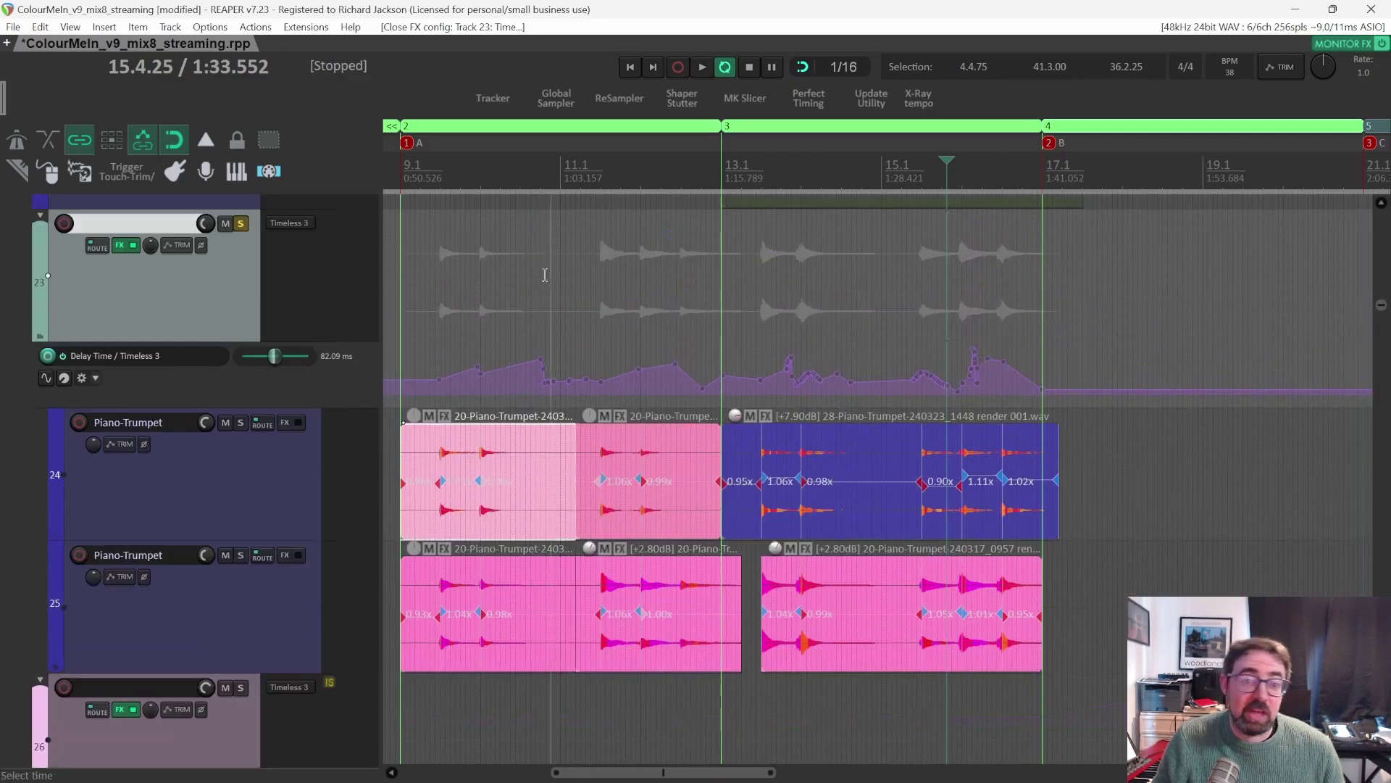
{"action": "scroll", "coordinate": [520, 268], "scroll_direction": "down", "scroll_amount": 1}
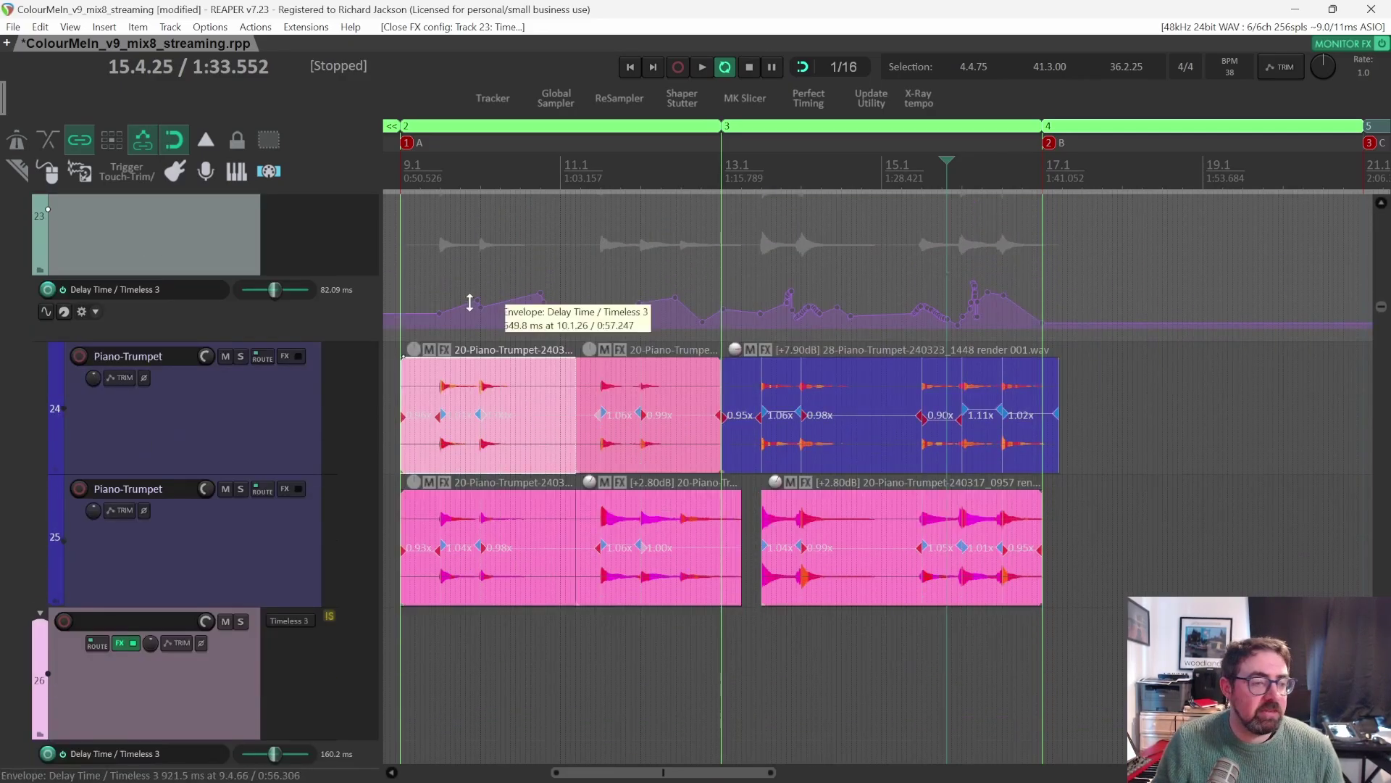
{"action": "scroll", "coordinate": [881, 239], "scroll_direction": "right", "scroll_amount": 3}
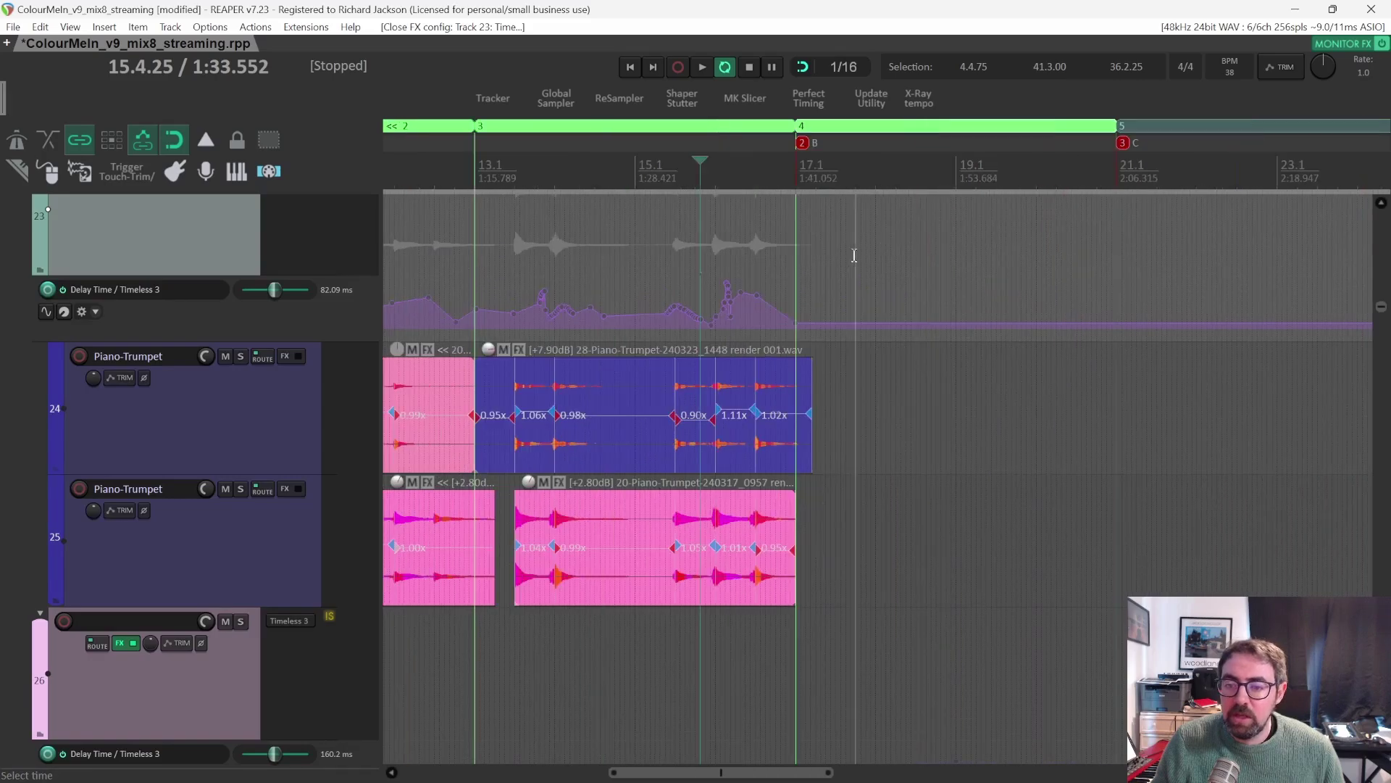
{"action": "scroll", "coordinate": [942, 253], "scroll_direction": "left", "scroll_amount": 5}
{"action": "scroll", "coordinate": [1010, 271], "scroll_direction": "down", "scroll_amount": 4}
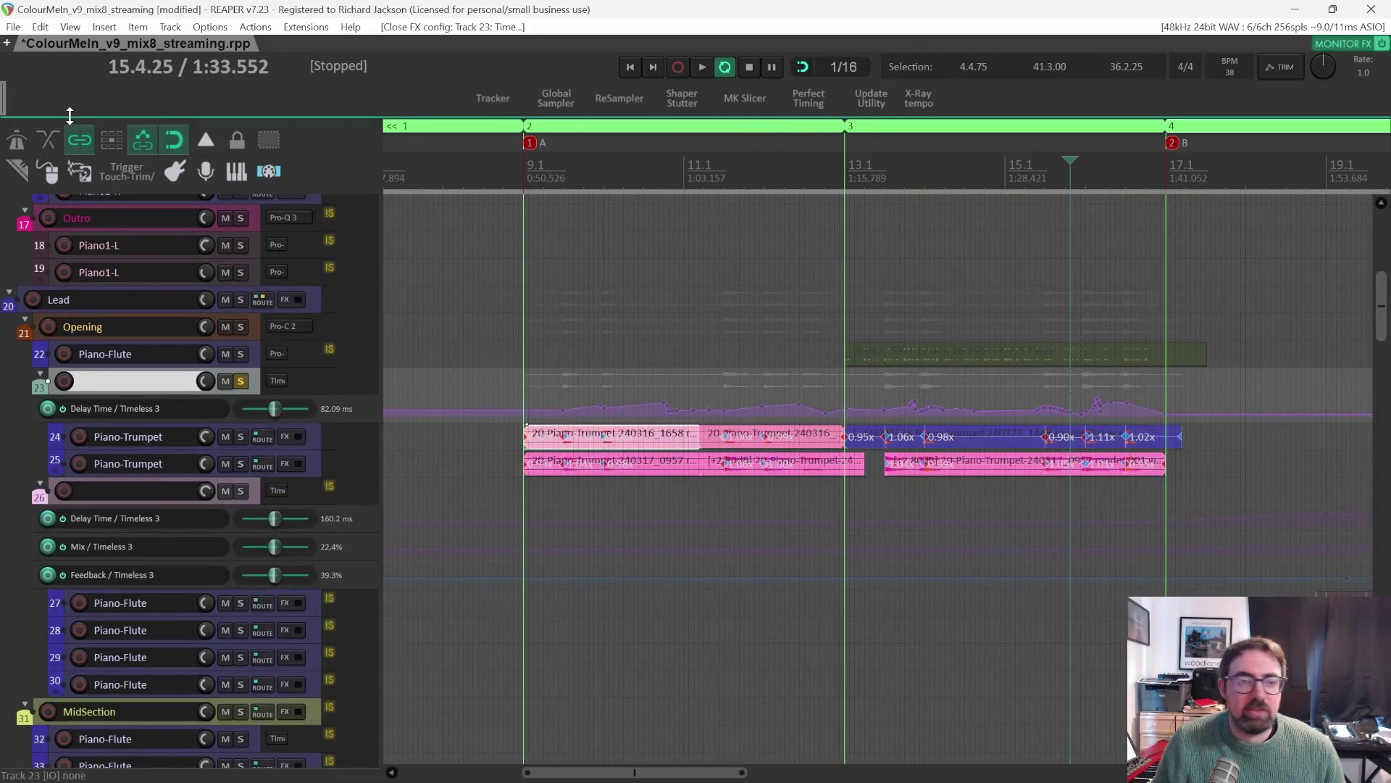
{"action": "left_click", "coordinate": [205, 140]}
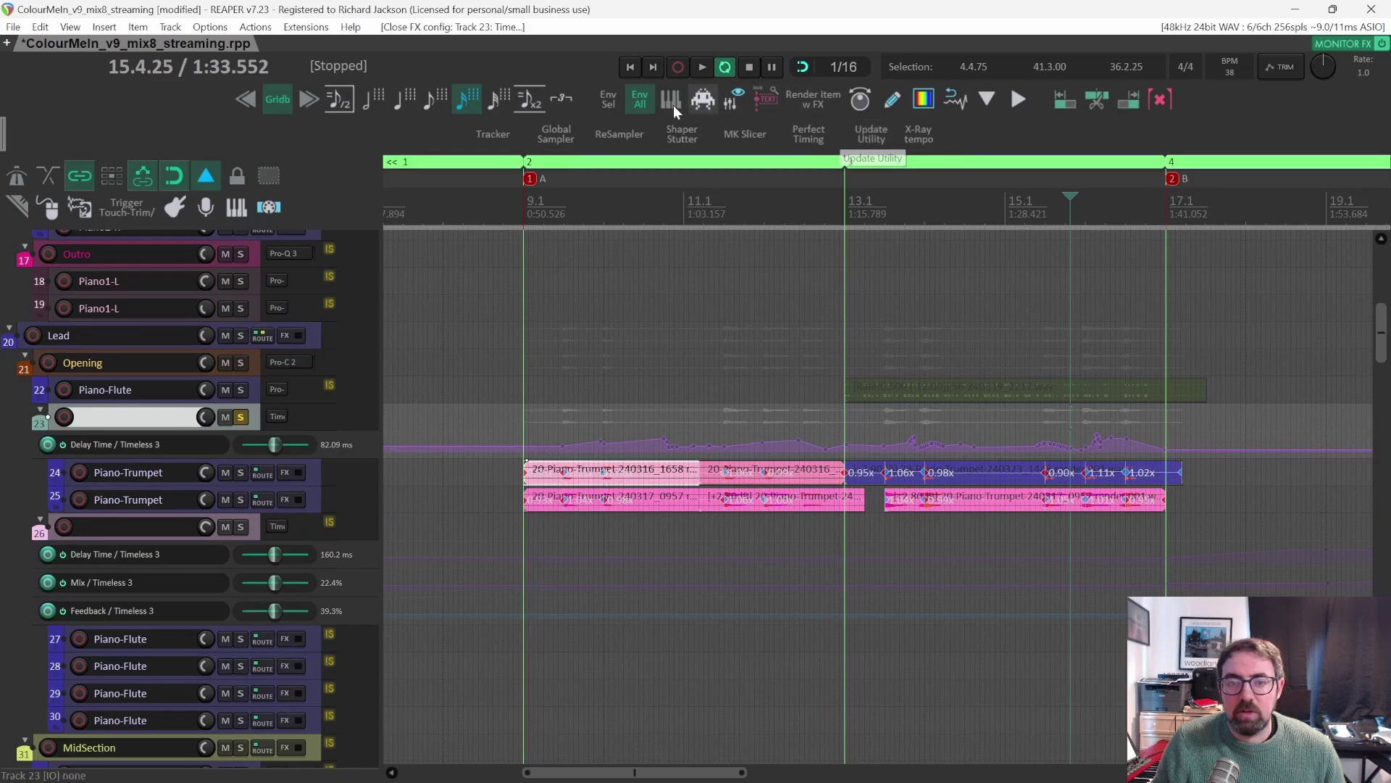
{"action": "left_click", "coordinate": [640, 99]}
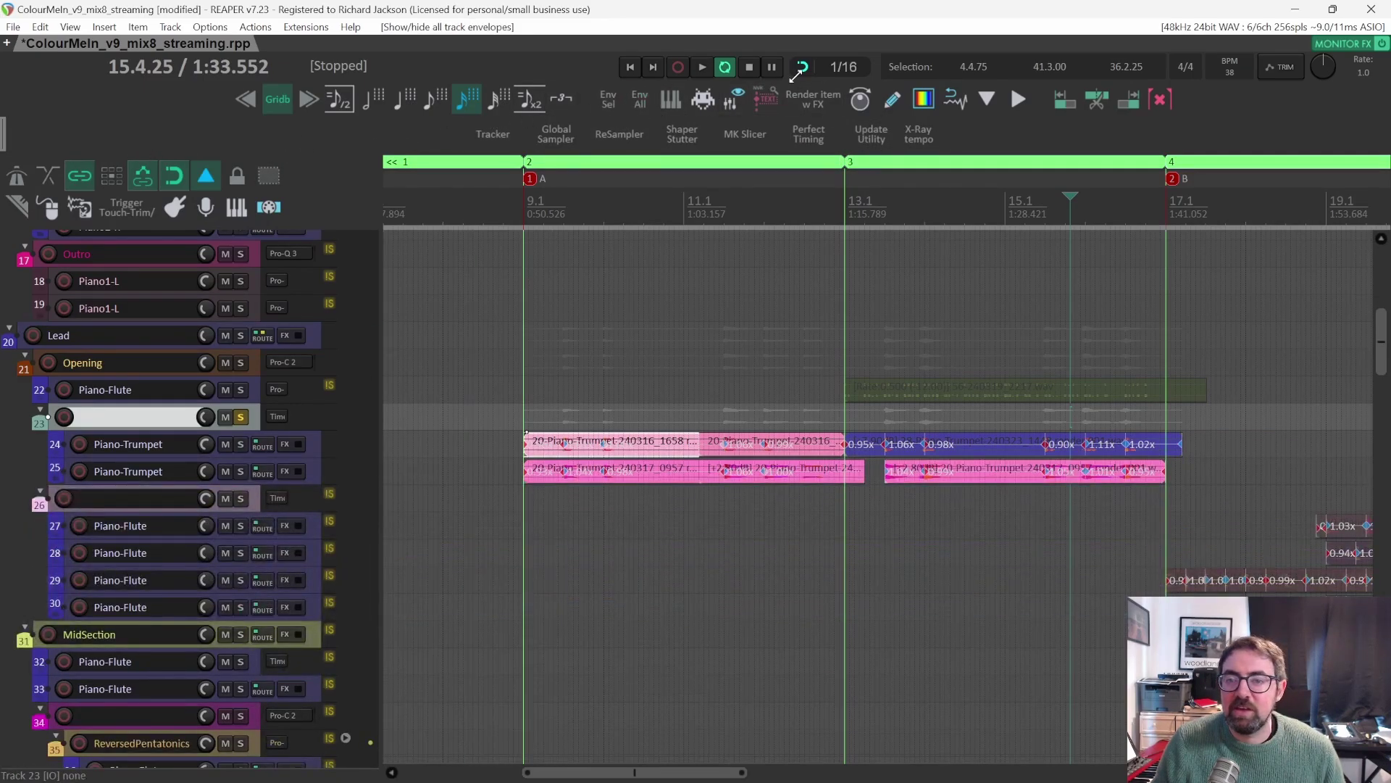
{"action": "left_click", "coordinate": [206, 176]}
Enlarge the tracks and unsolo the Piano-Trumpet folder (track 23).
{"action": "scroll", "coordinate": [743, 376], "scroll_direction": "up", "scroll_amount": 4}
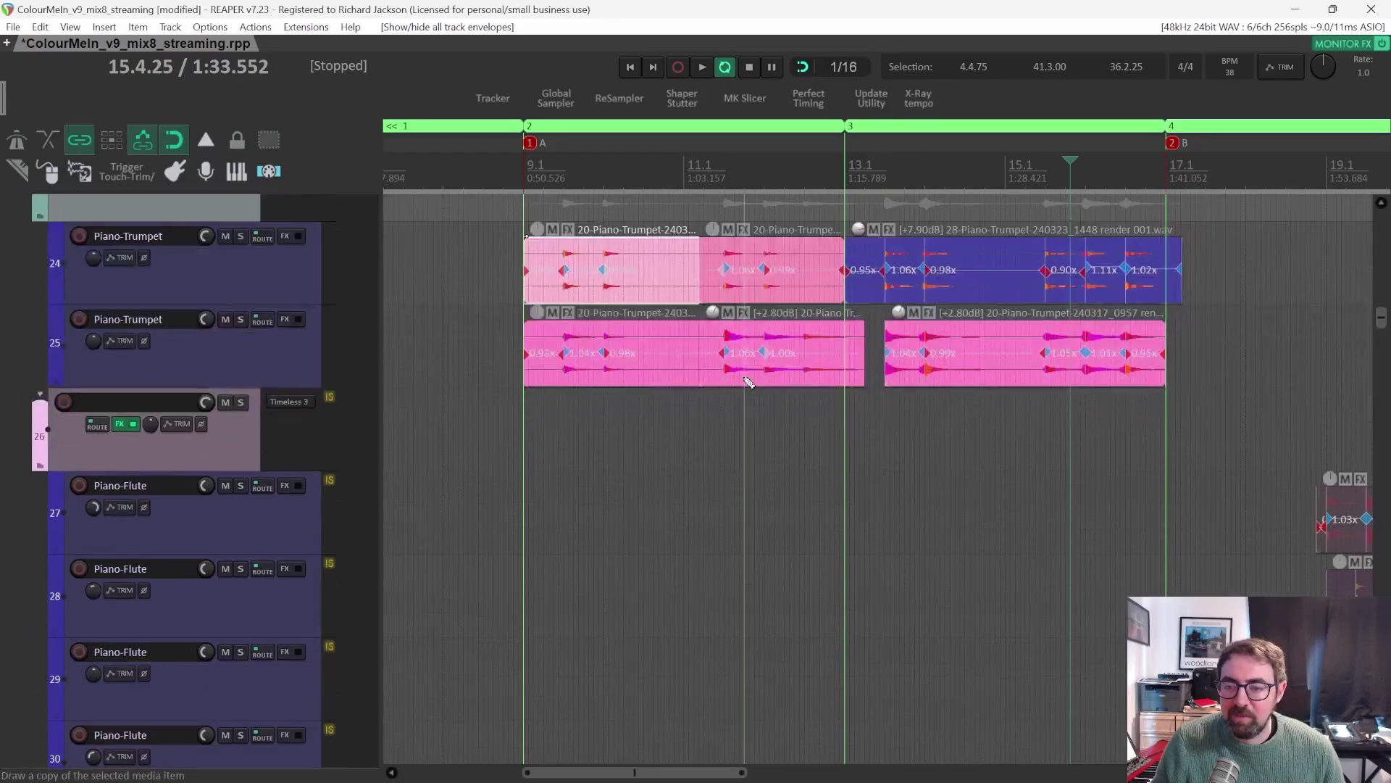
{"action": "scroll", "coordinate": [743, 376], "scroll_direction": "right", "scroll_amount": 8}
{"action": "scroll", "coordinate": [744, 376], "scroll_direction": "down", "scroll_amount": 3}
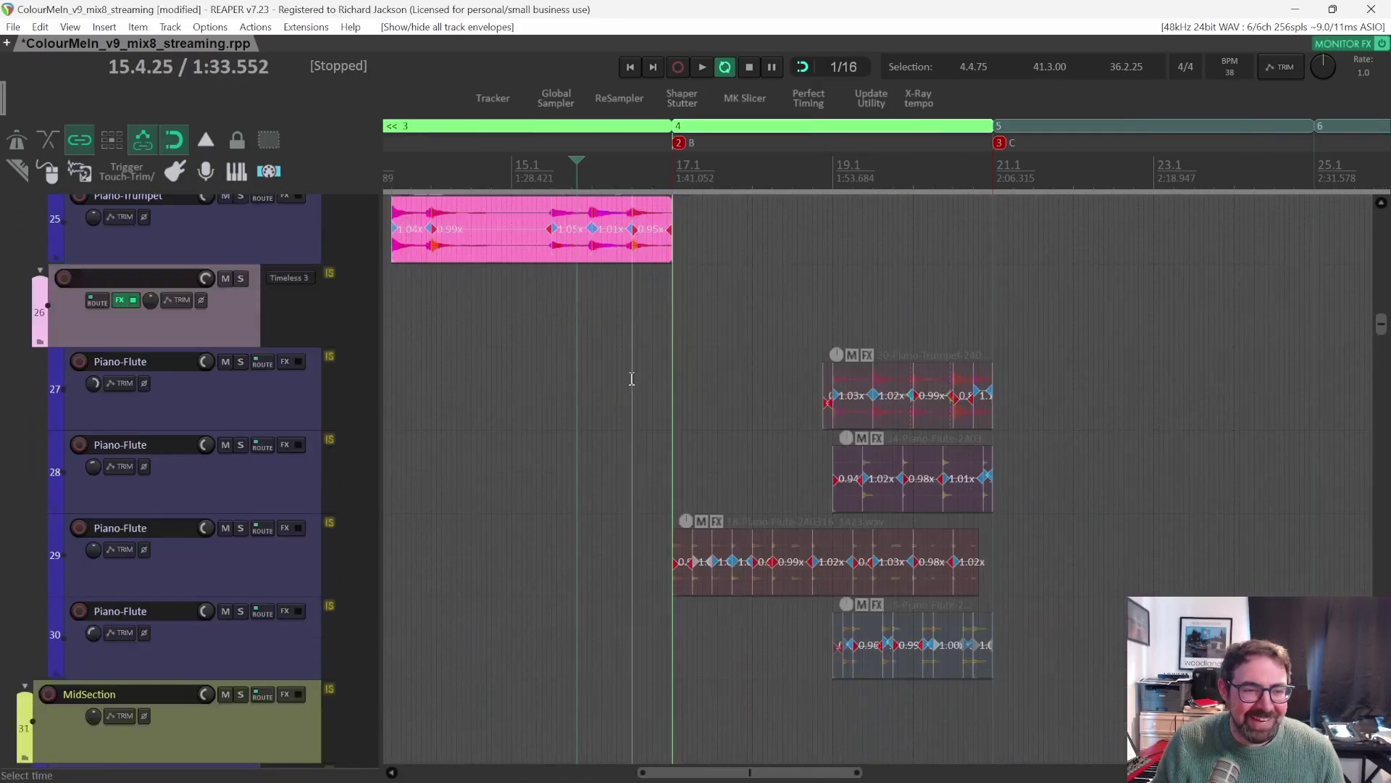
{"action": "scroll", "coordinate": [394, 311], "scroll_direction": "up", "scroll_amount": 4}
{"action": "left_click", "coordinate": [241, 359]}
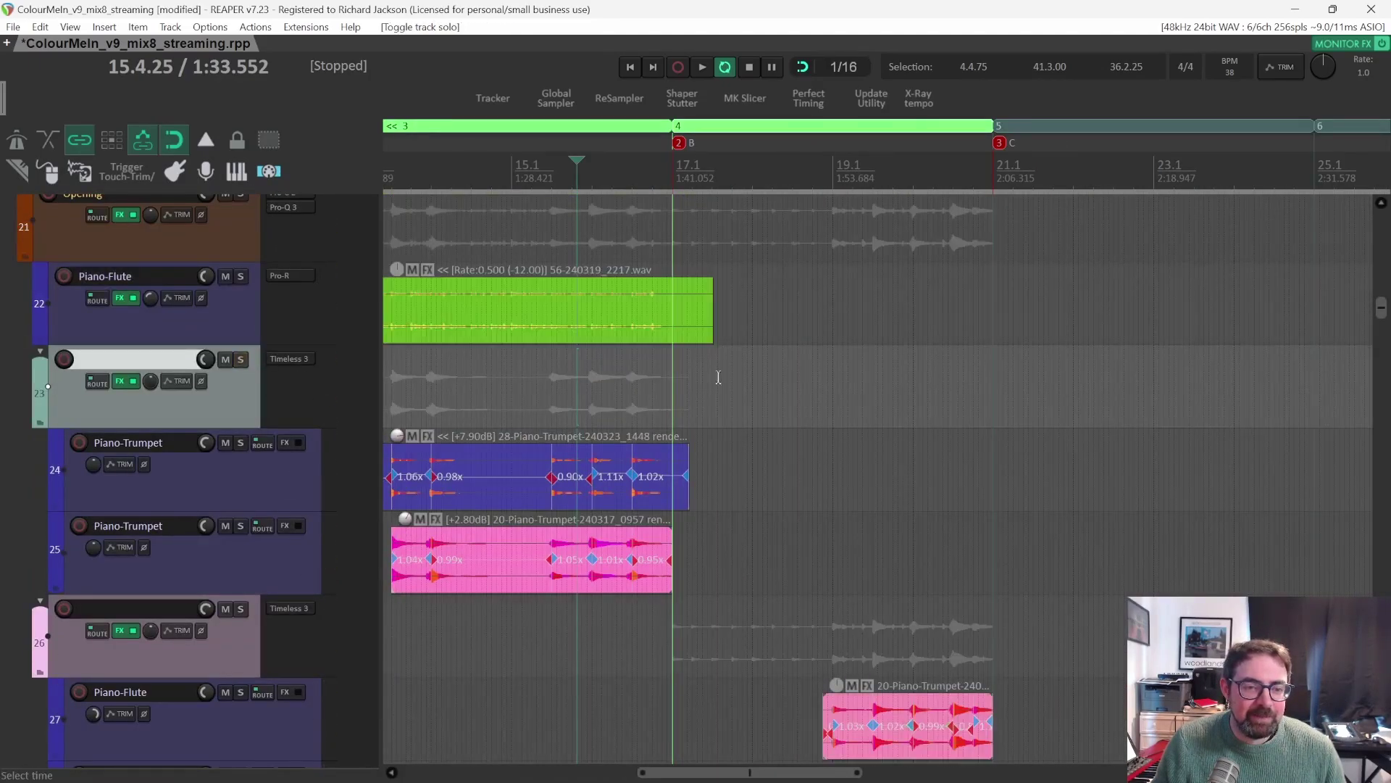
Play the full mix briefly from 15.3.50, then stop playback.
{"action": "scroll", "coordinate": [725, 376], "scroll_direction": "down", "scroll_amount": 3}
{"action": "left_click", "coordinate": [560, 175]}
{"action": "key", "text": "space"}
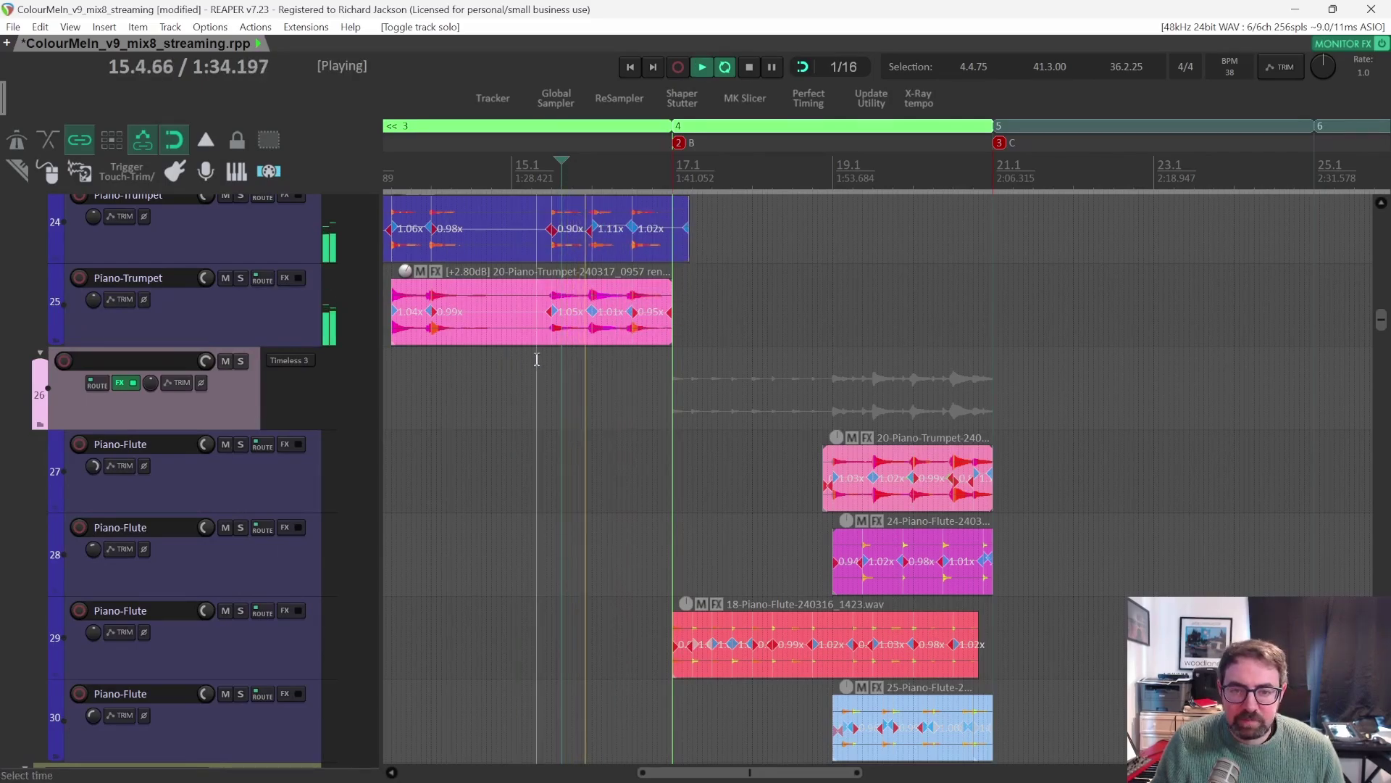
{"action": "scroll", "coordinate": [543, 357], "scroll_direction": "up", "scroll_amount": 2}
{"action": "key", "text": "space"}
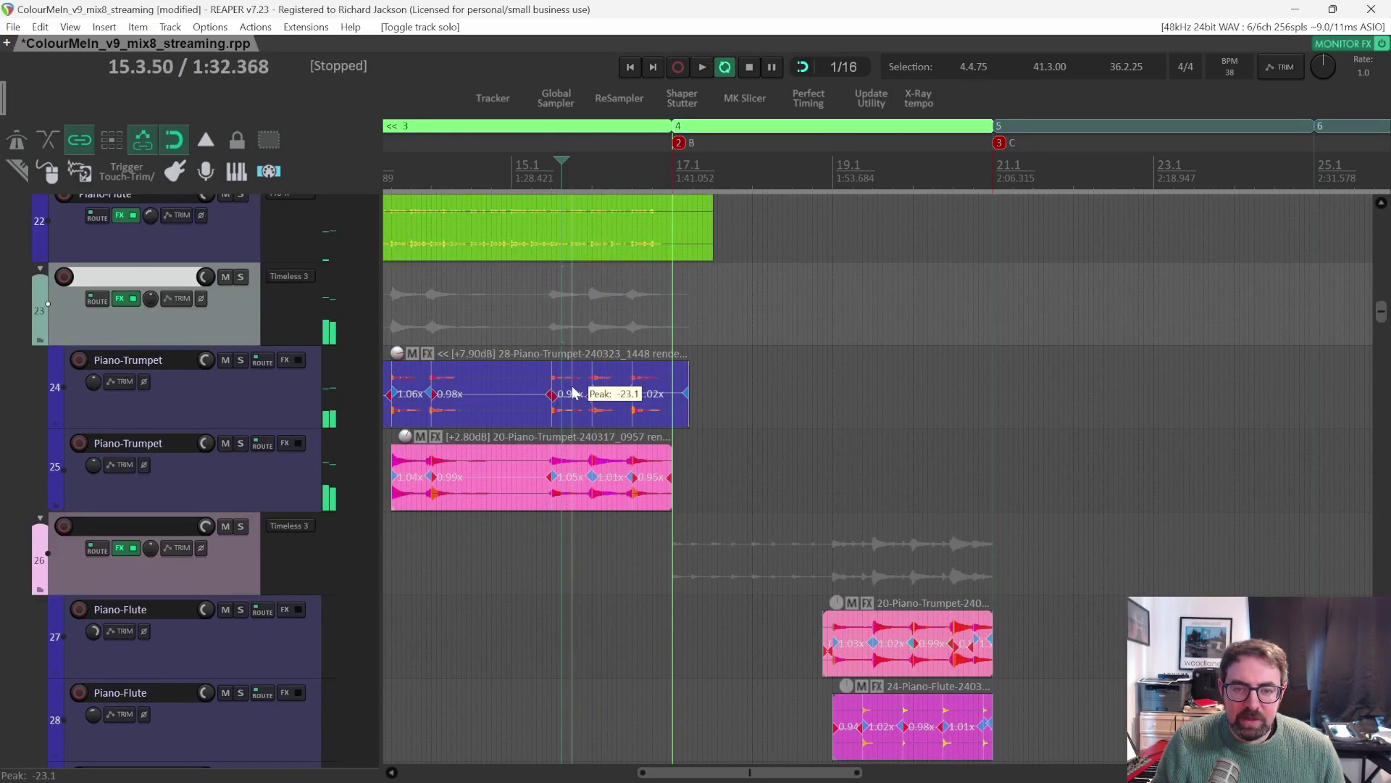
Examine how the Piano-Trumpet clips of section A lead into the Piano-Flute clips of section B.
{"action": "scroll", "coordinate": [572, 420], "scroll_direction": "left", "scroll_amount": 3}
{"action": "scroll", "coordinate": [573, 416], "scroll_direction": "up", "scroll_amount": 2}
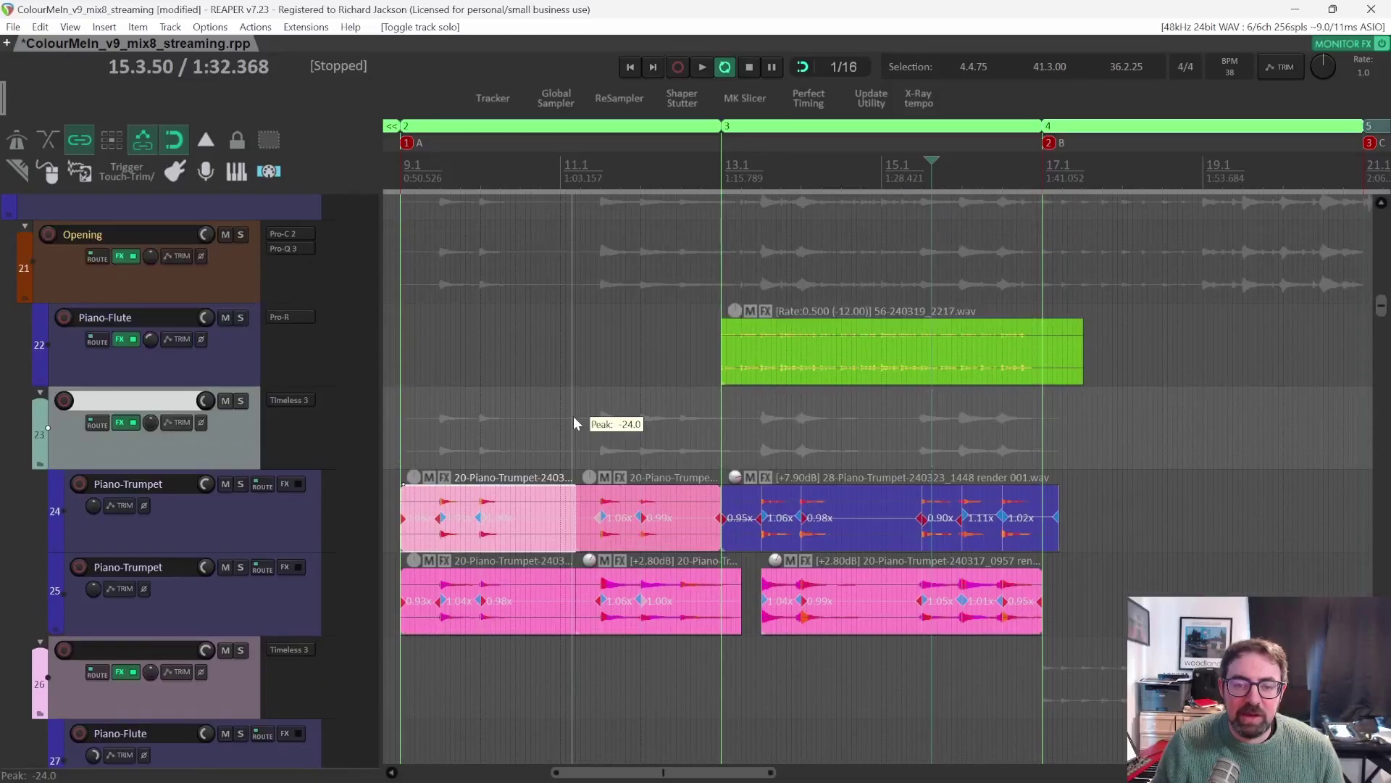
{"action": "scroll", "coordinate": [572, 416], "scroll_direction": "down", "scroll_amount": 2}
{"action": "scroll", "coordinate": [572, 416], "scroll_direction": "left", "scroll_amount": 3}
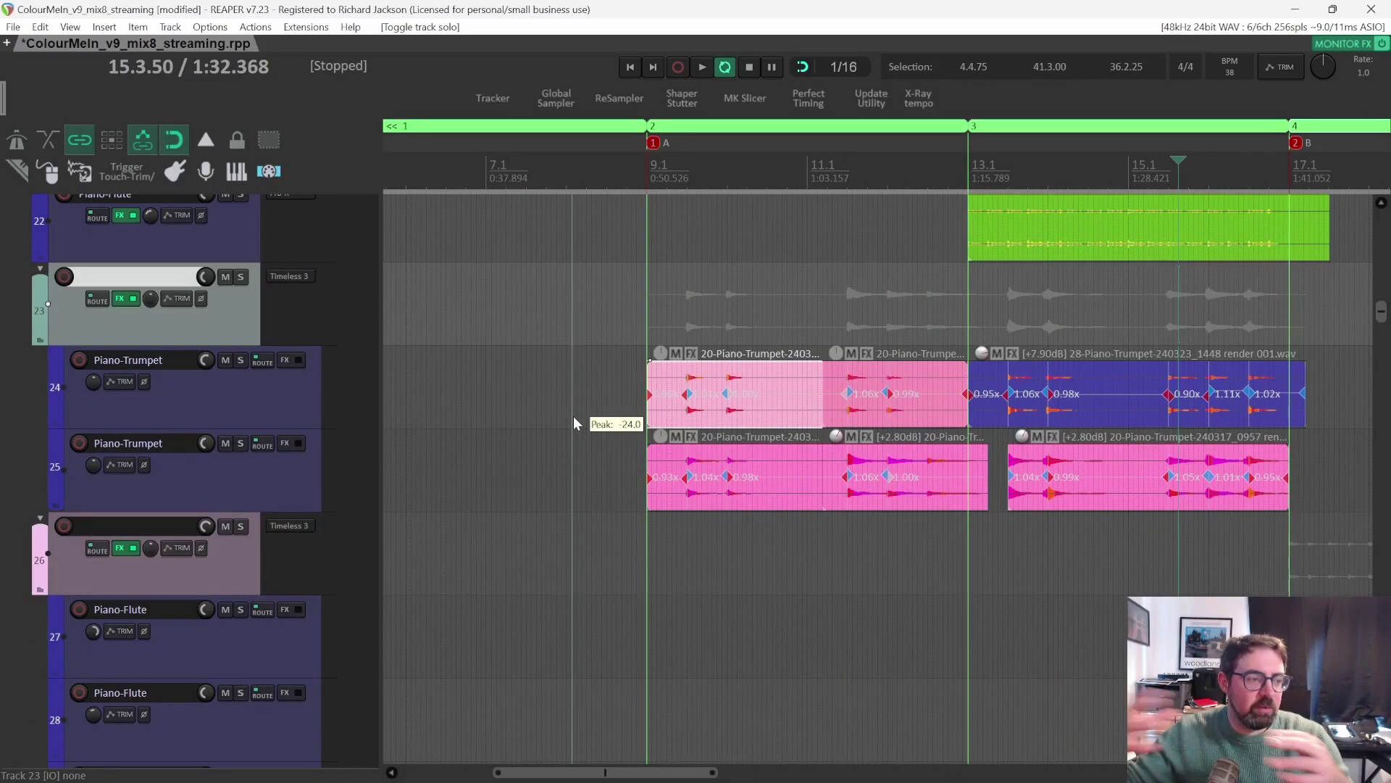
{"action": "scroll", "coordinate": [573, 416], "scroll_direction": "right", "scroll_amount": 3}
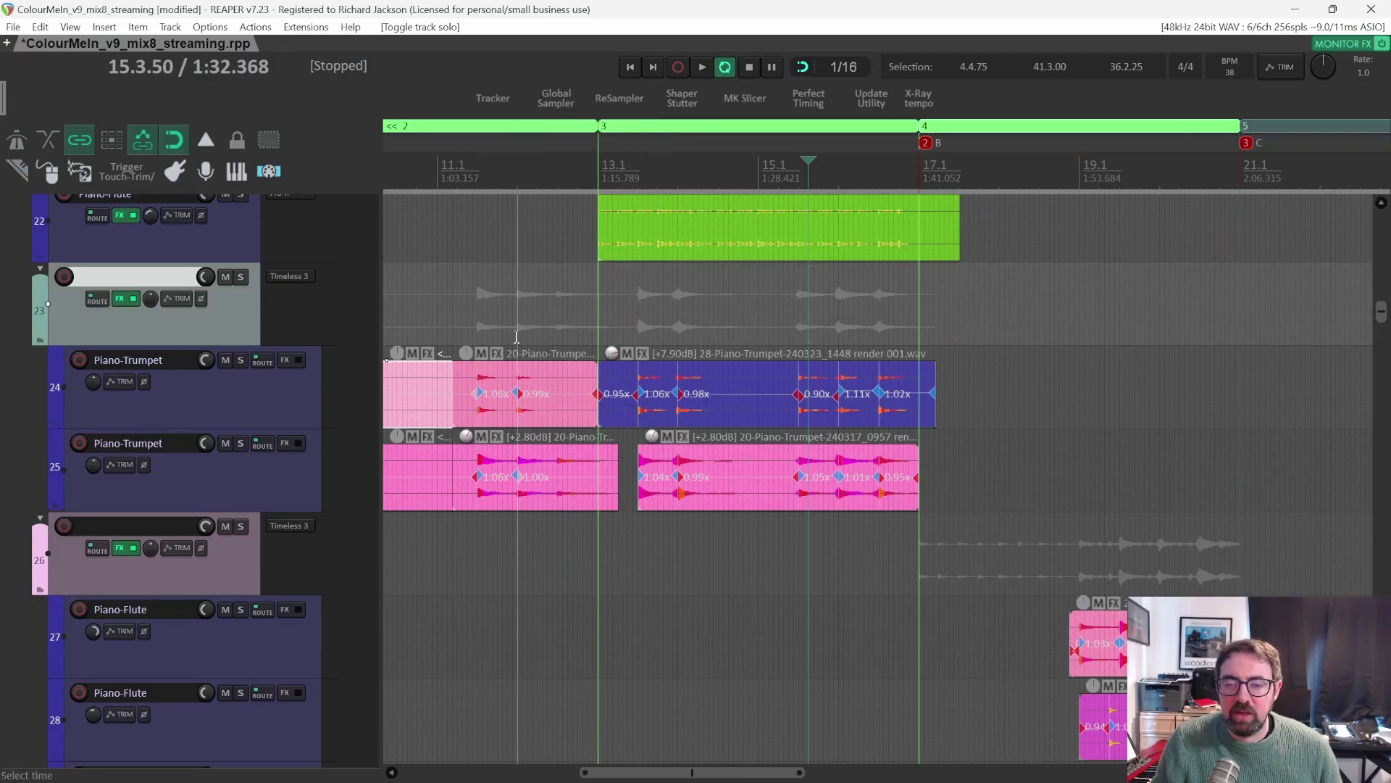
{"action": "scroll", "coordinate": [763, 411], "scroll_direction": "right", "scroll_amount": 1}
{"action": "scroll", "coordinate": [734, 431], "scroll_direction": "right", "scroll_amount": 2}
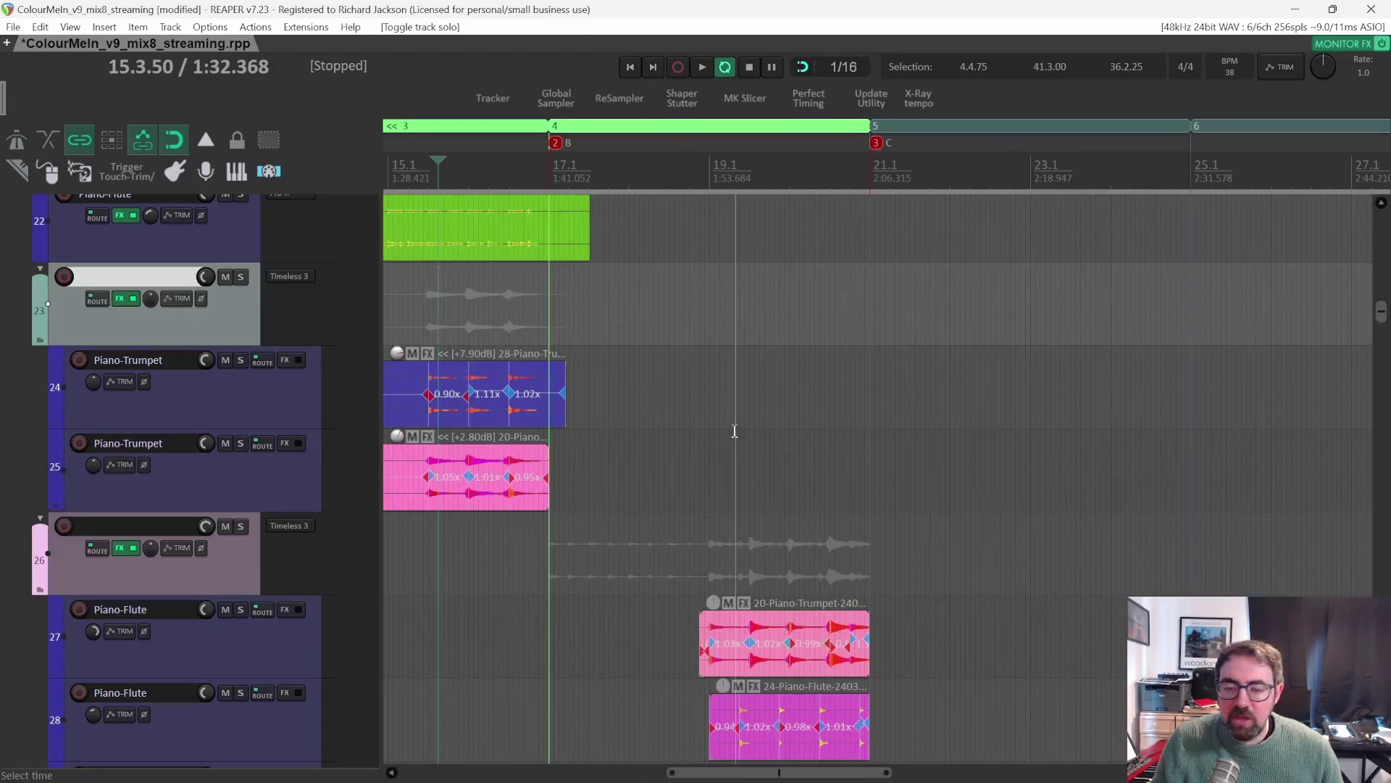
{"action": "scroll", "coordinate": [607, 417], "scroll_direction": "down", "scroll_amount": 3}
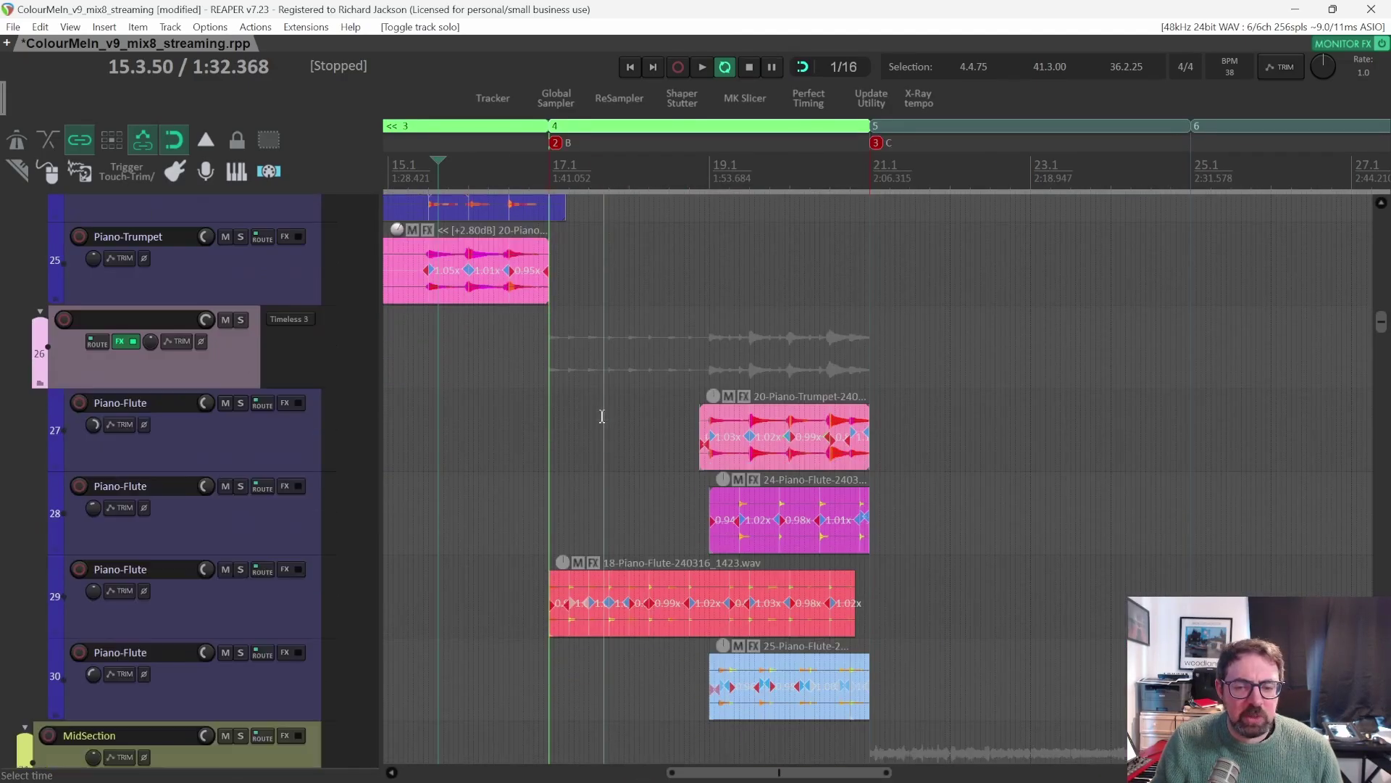
Play from 17.1.75 with Piano-Flute track 29 soloed for a moment, then unsolo it and stop.
{"action": "left_click", "coordinate": [562, 165]}
{"action": "key", "text": "space"}
{"action": "left_click", "coordinate": [241, 486]}
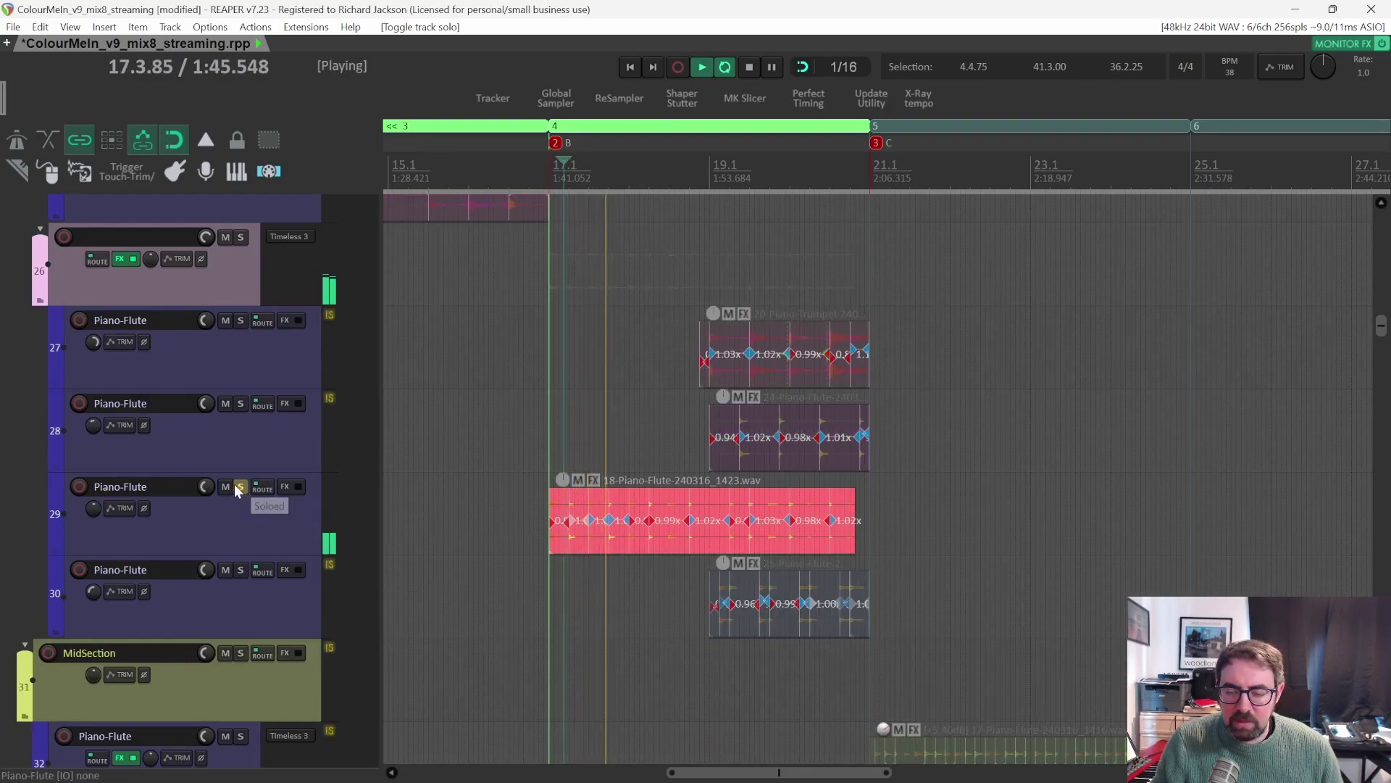
{"action": "left_click", "coordinate": [241, 487]}
{"action": "key", "text": "space"}
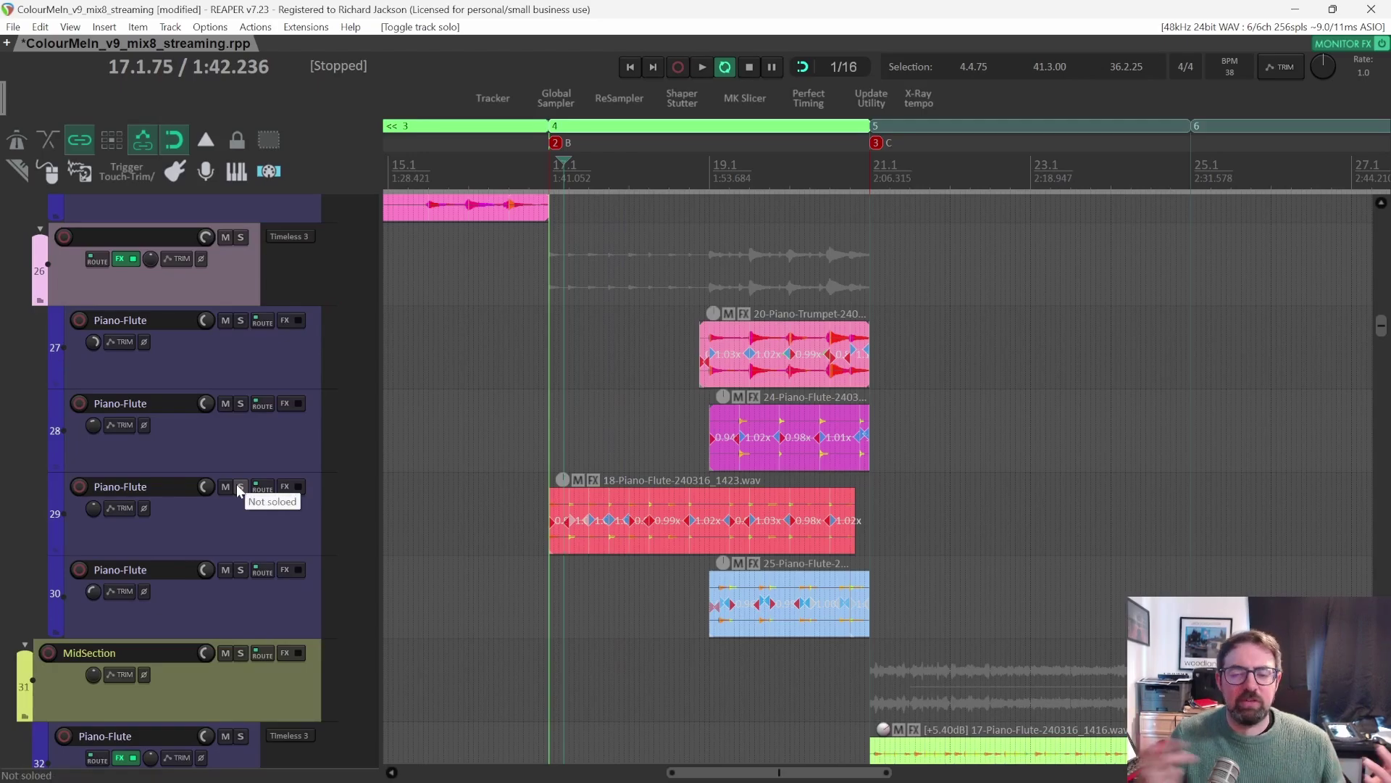
Shrink the tracks for an overview of the Lead folder and play section B from just after marker B.
{"action": "scroll", "coordinate": [221, 421], "scroll_direction": "up", "scroll_amount": 1}
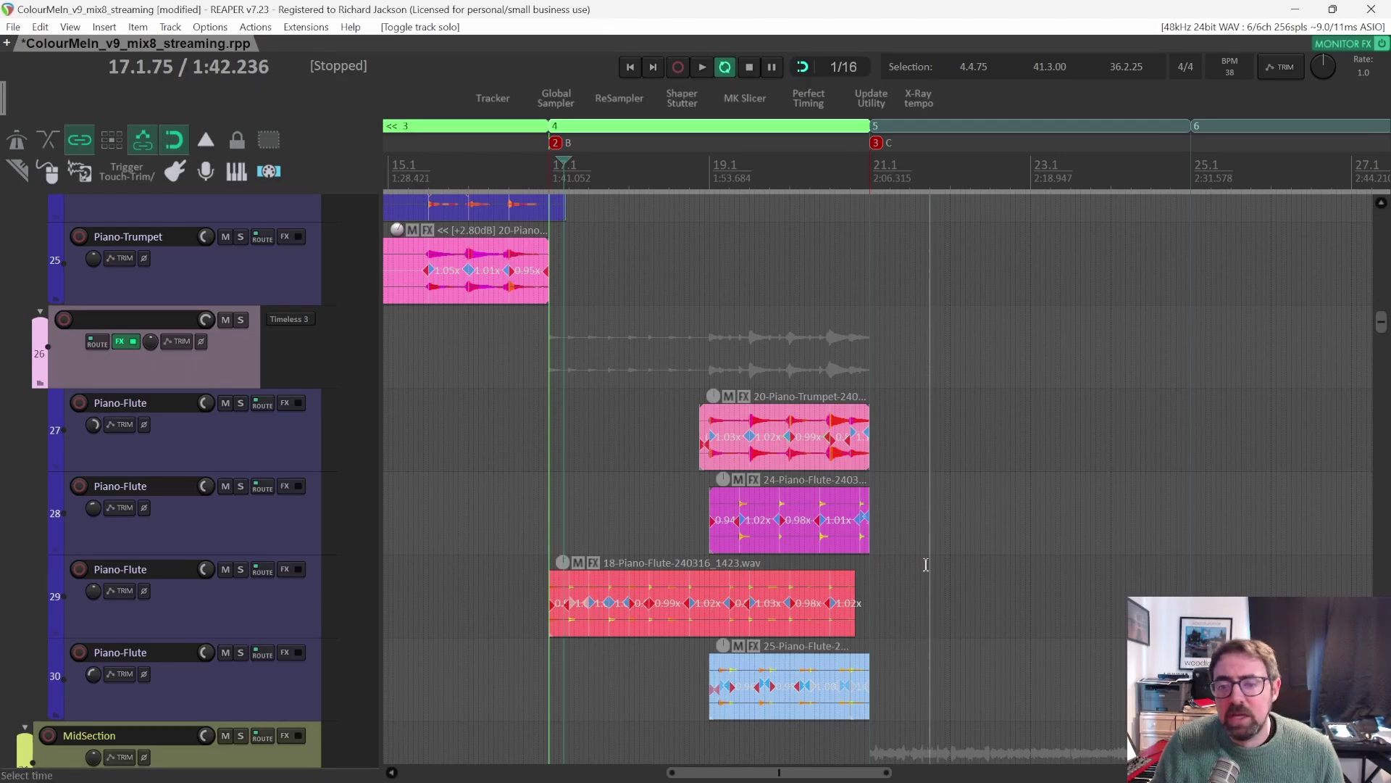
{"action": "scroll", "coordinate": [812, 537], "scroll_direction": "down", "scroll_amount": 1}
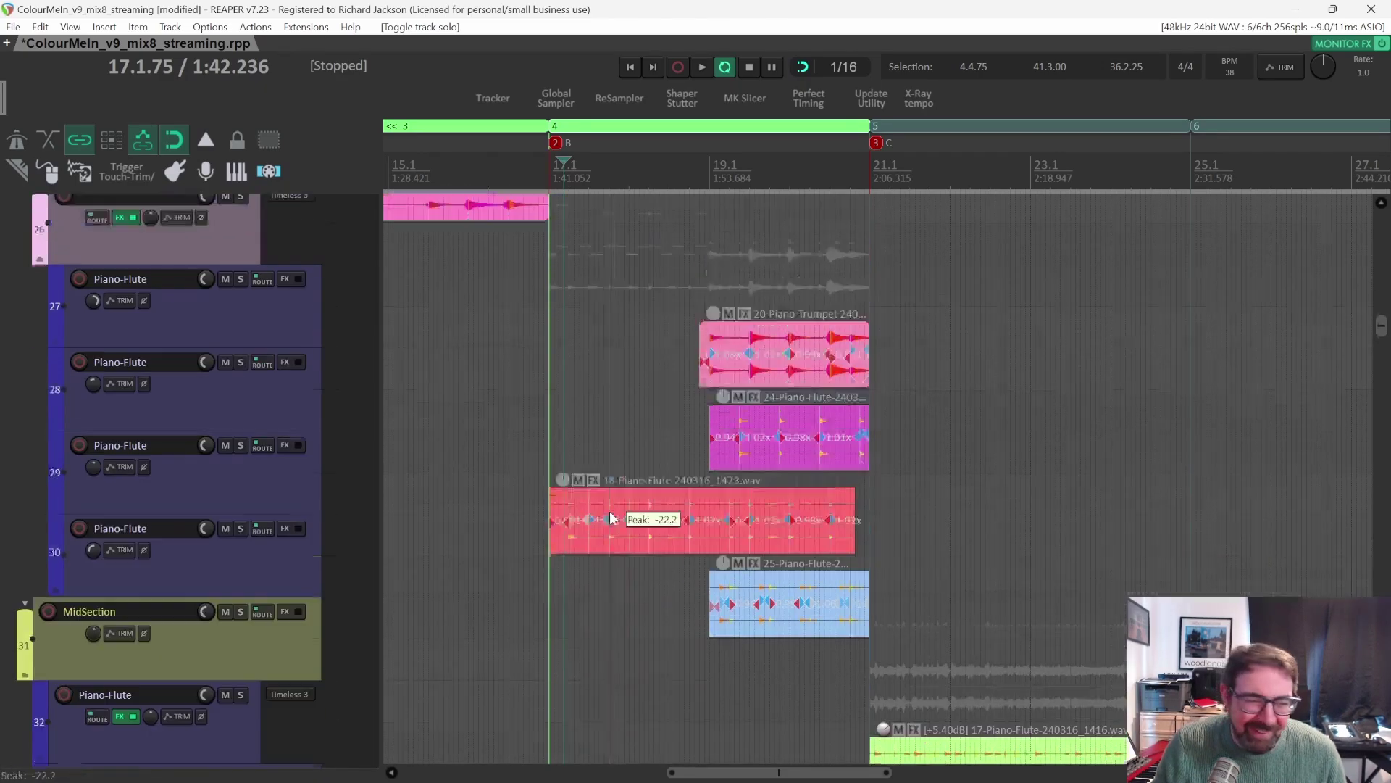
{"action": "scroll", "coordinate": [610, 516], "scroll_direction": "up", "scroll_amount": 6}
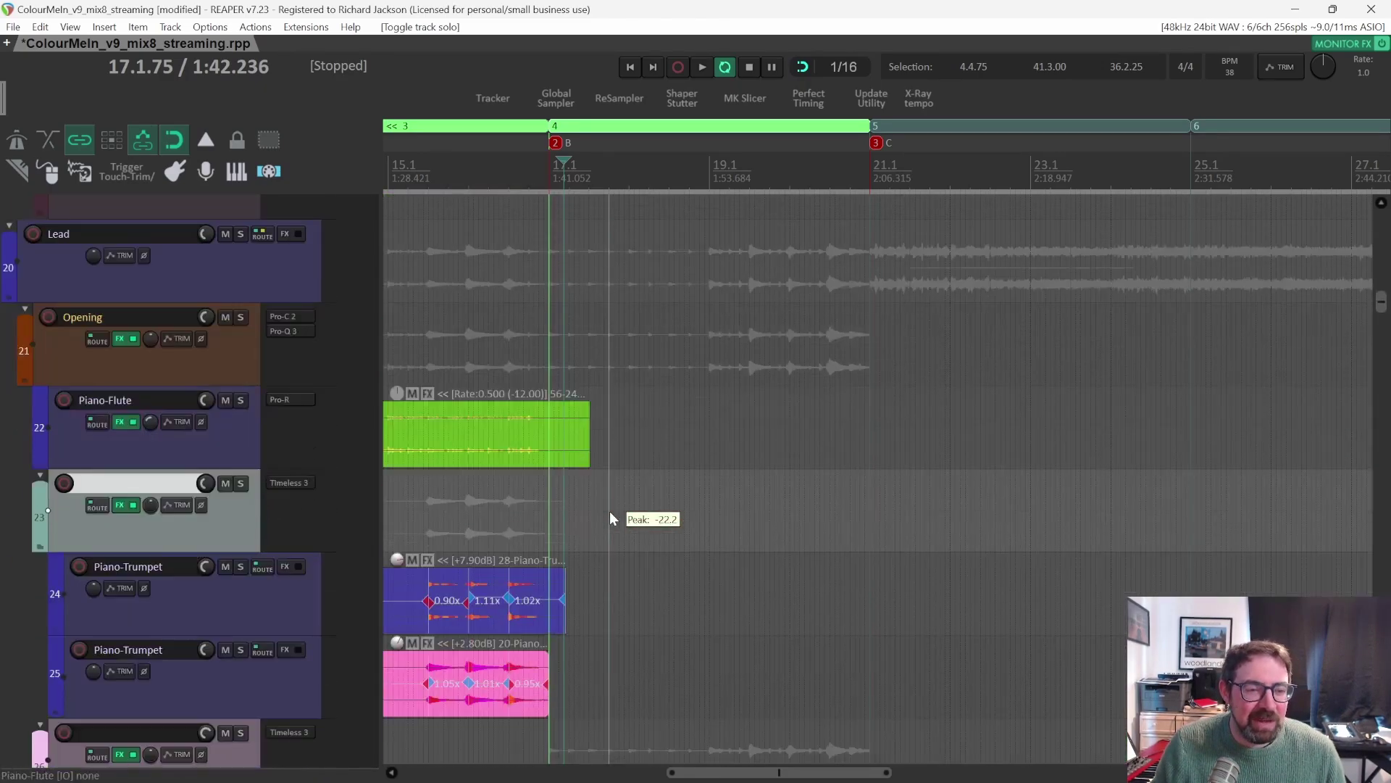
{"action": "scroll", "coordinate": [610, 517], "scroll_direction": "down", "scroll_amount": 5}
{"action": "scroll", "coordinate": [610, 517], "scroll_direction": "down", "scroll_amount": 3}
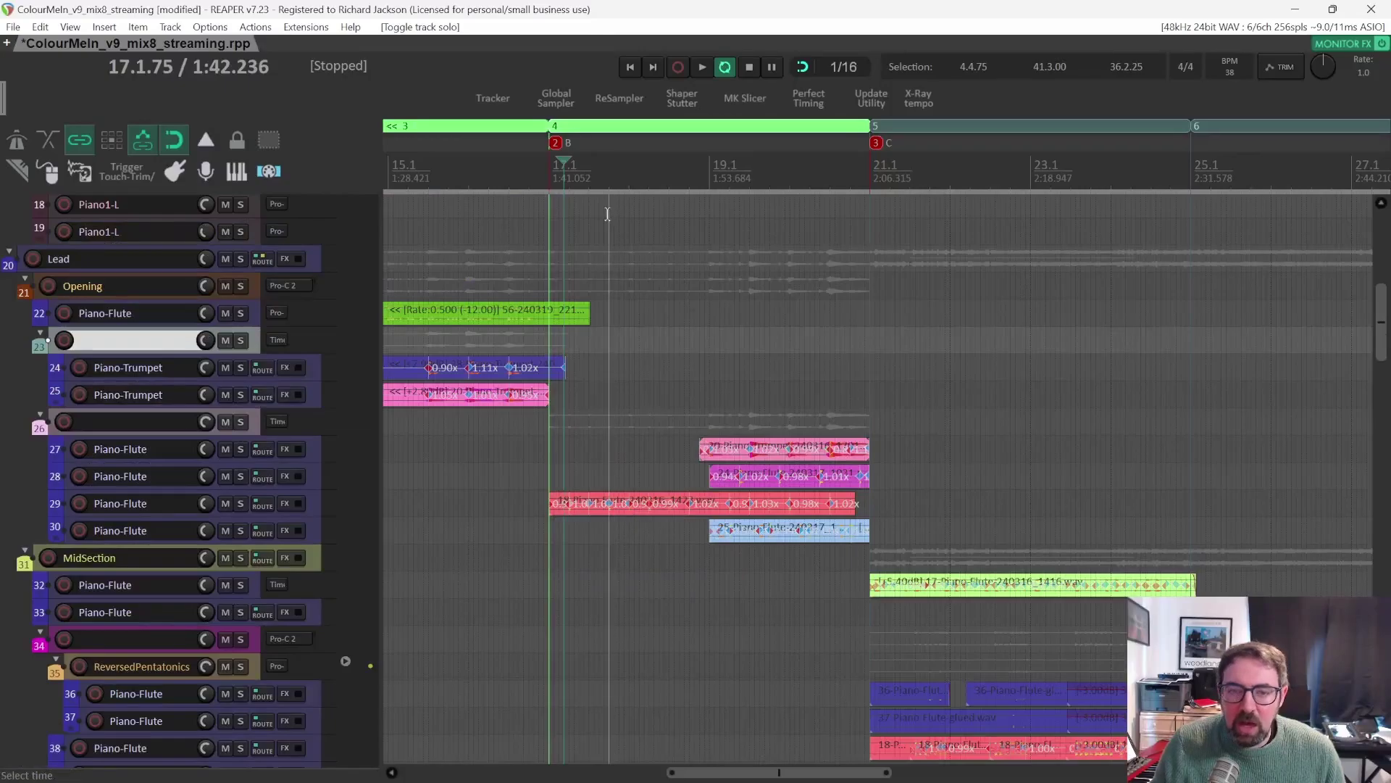
{"action": "key", "text": "Left"}
{"action": "key", "text": "space"}
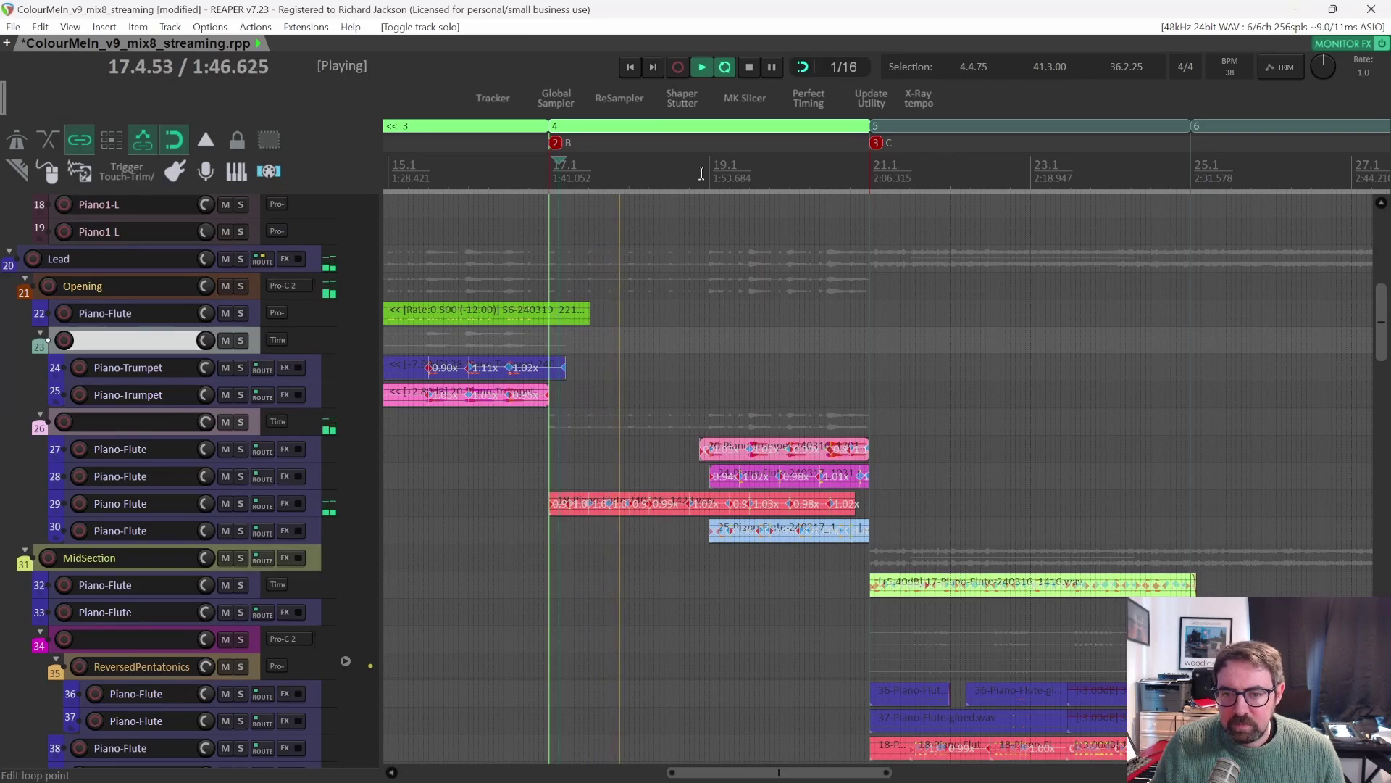
Select the Piano-Flute folder (track 26), enlarge the tracks and show all envelopes to view its Timeless 3 delay time, mix and feedback automation.
{"action": "scroll", "coordinate": [682, 386], "scroll_direction": "up", "scroll_amount": 3}
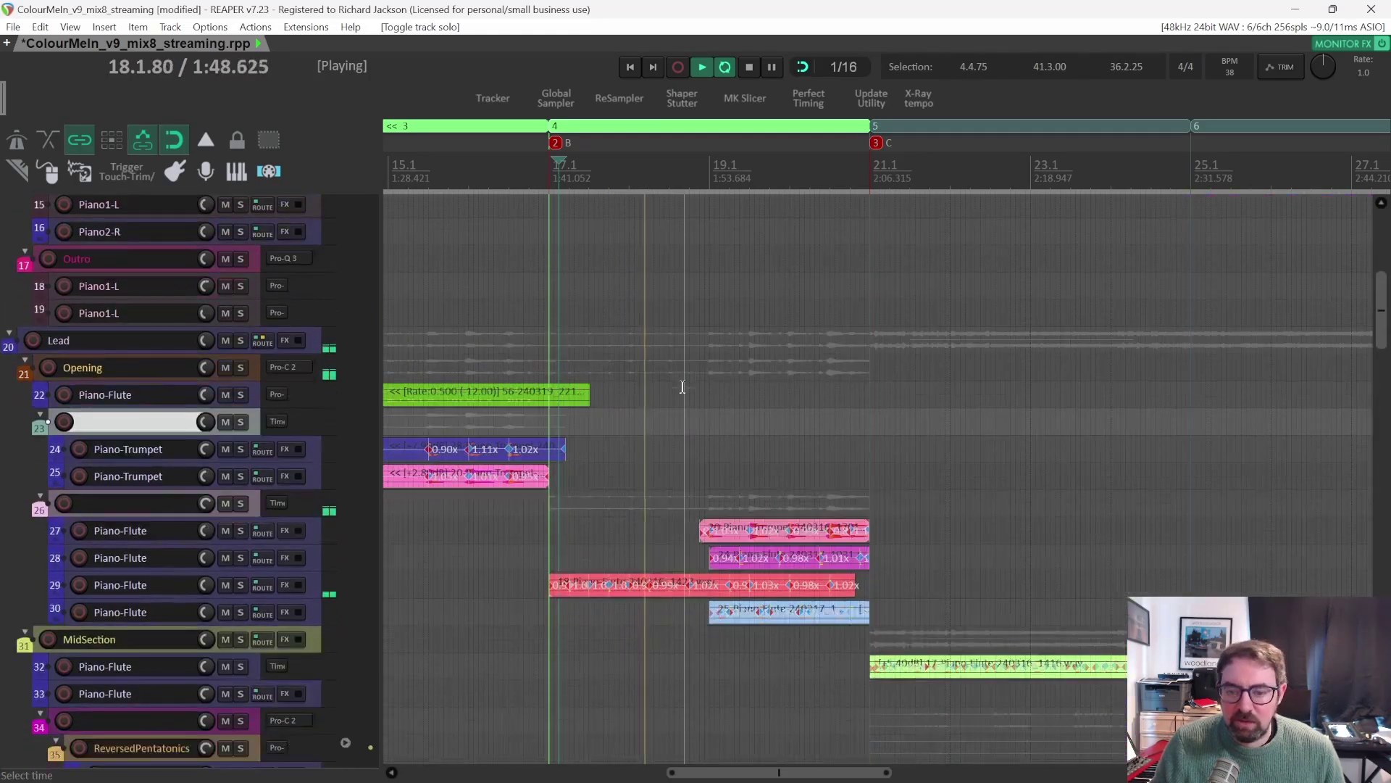
{"action": "scroll", "coordinate": [682, 387], "scroll_direction": "down", "scroll_amount": 5}
{"action": "scroll", "coordinate": [618, 395], "scroll_direction": "down", "scroll_amount": 3}
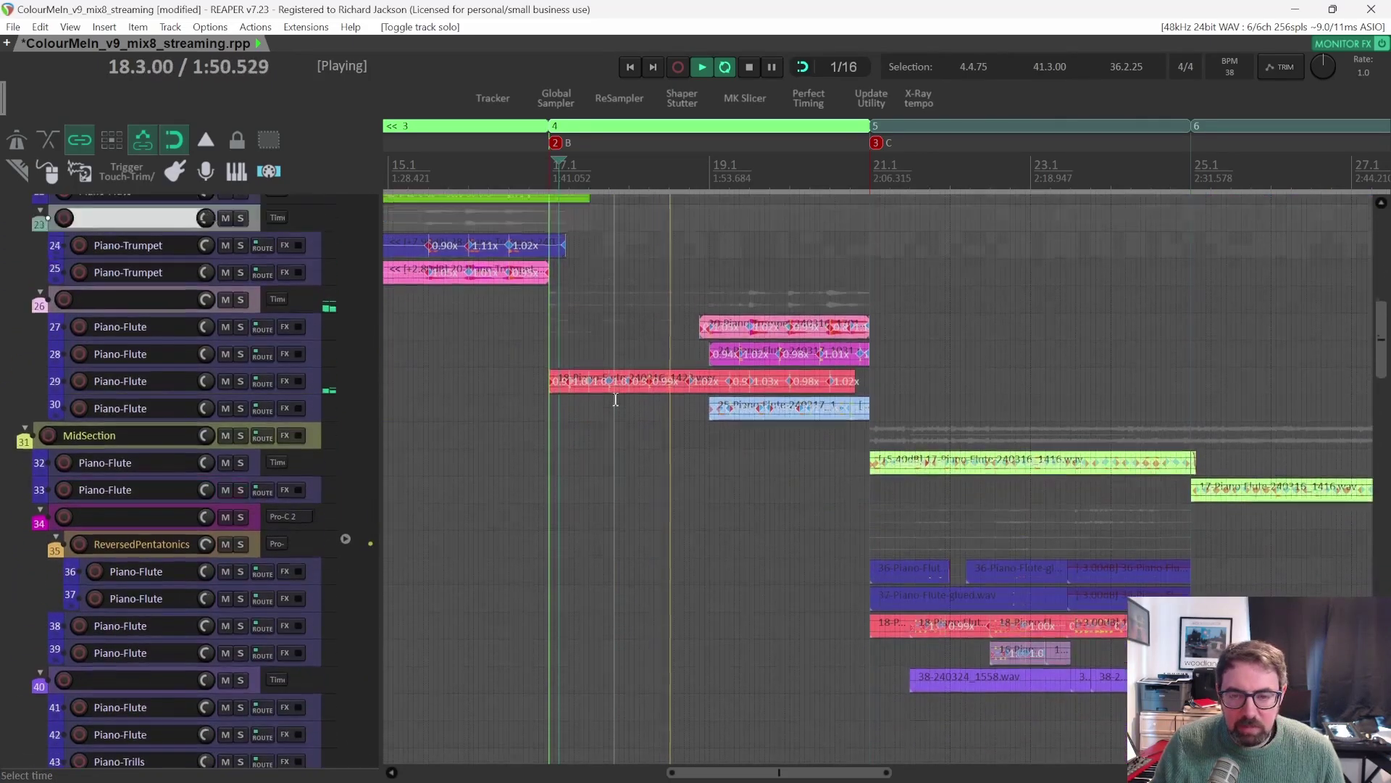
{"action": "scroll", "coordinate": [615, 399], "scroll_direction": "up", "scroll_amount": 4}
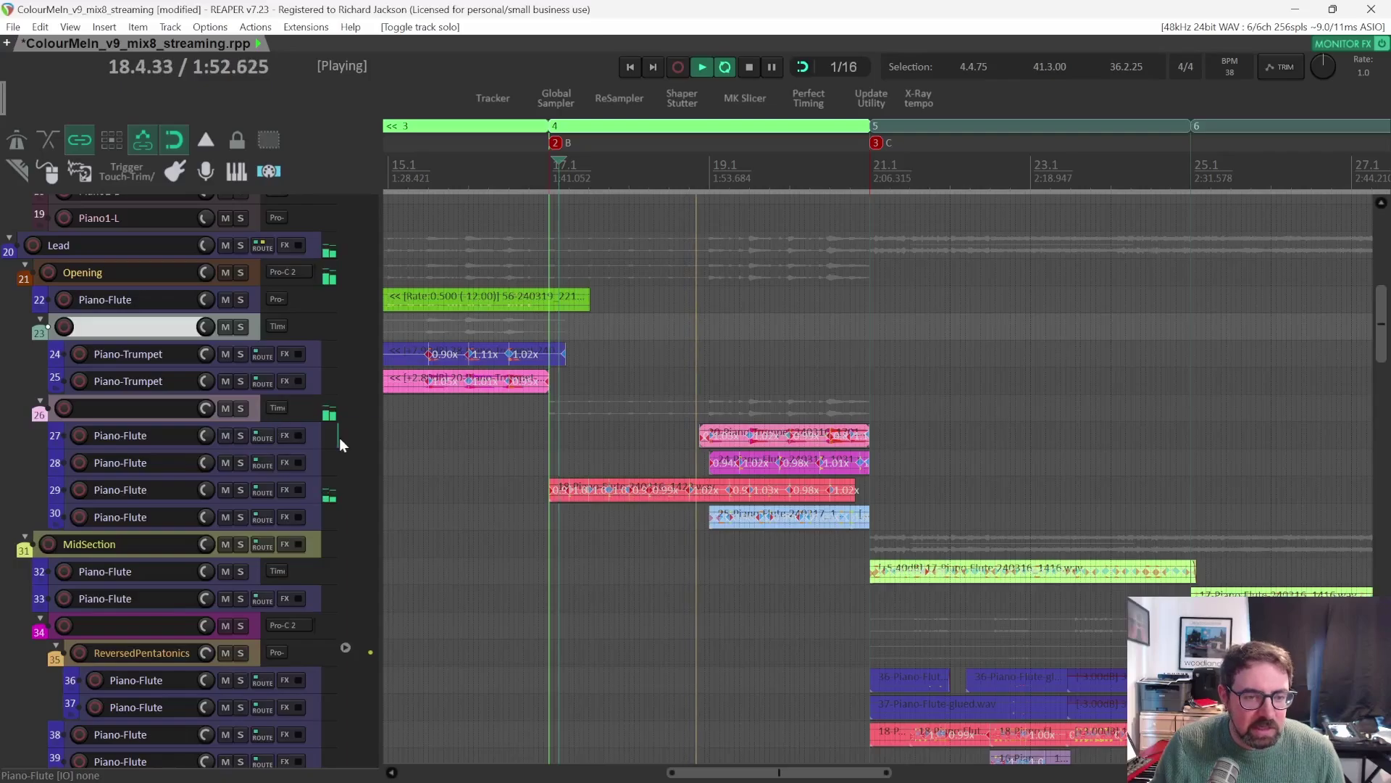
{"action": "left_click", "coordinate": [256, 416]}
{"action": "scroll", "coordinate": [258, 415], "scroll_direction": "up", "scroll_amount": 4}
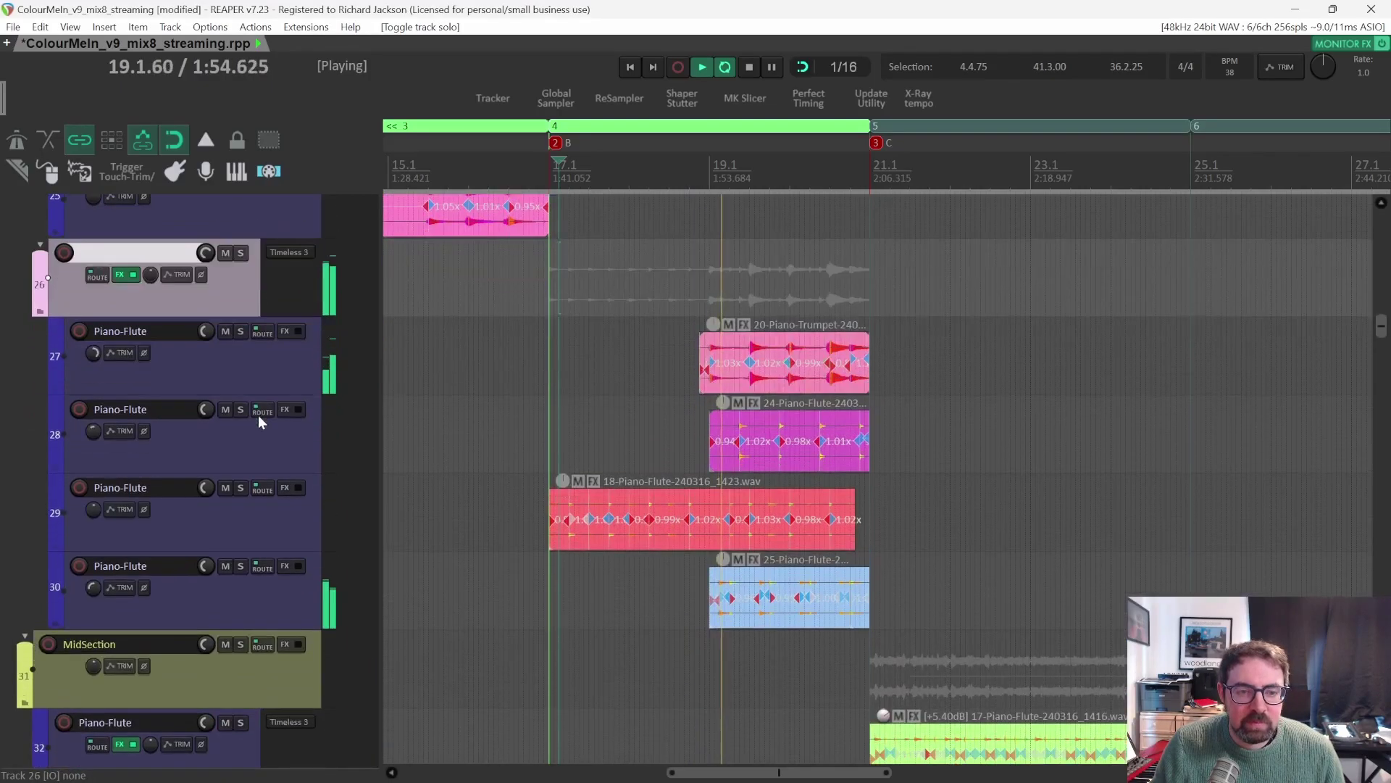
{"action": "scroll", "coordinate": [258, 414], "scroll_direction": "up", "scroll_amount": 1}
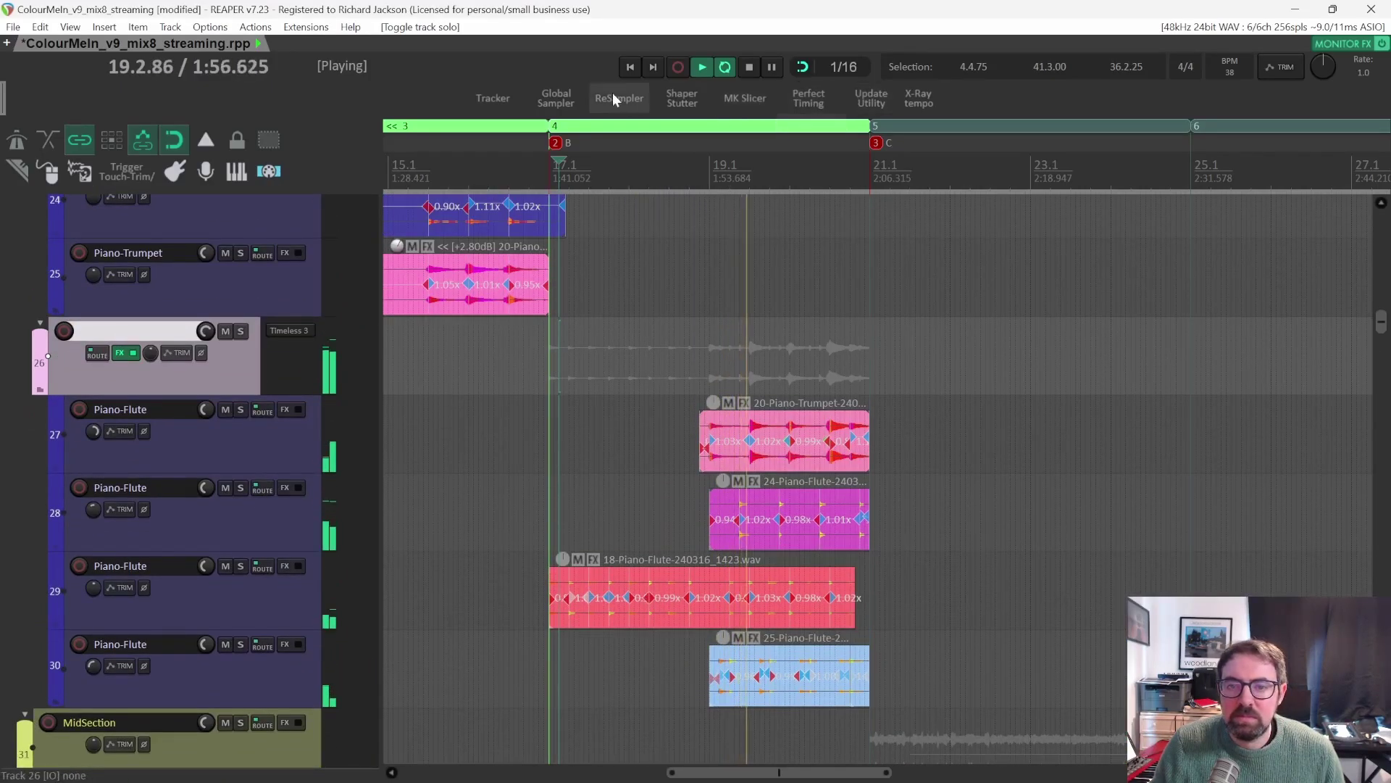
{"action": "left_click", "coordinate": [205, 140]}
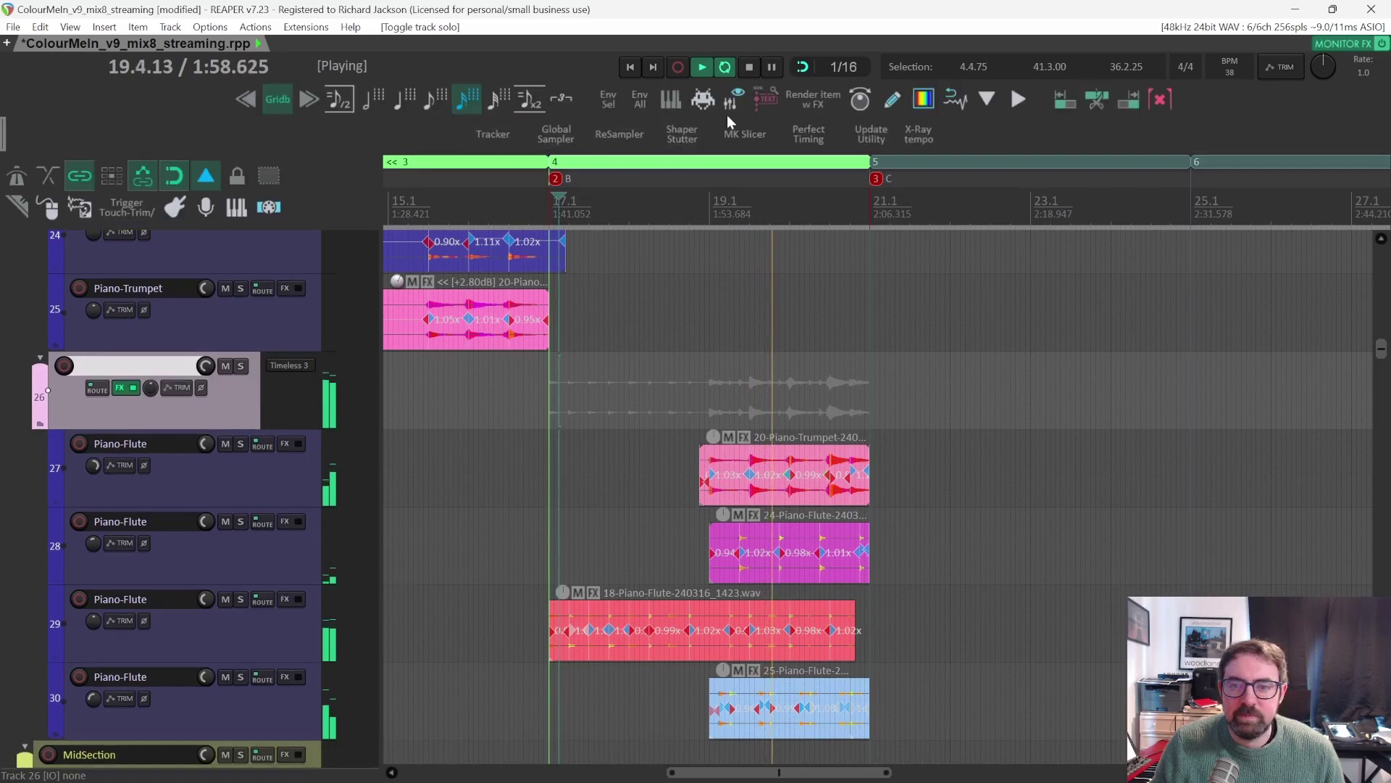
{"action": "left_click", "coordinate": [635, 101]}
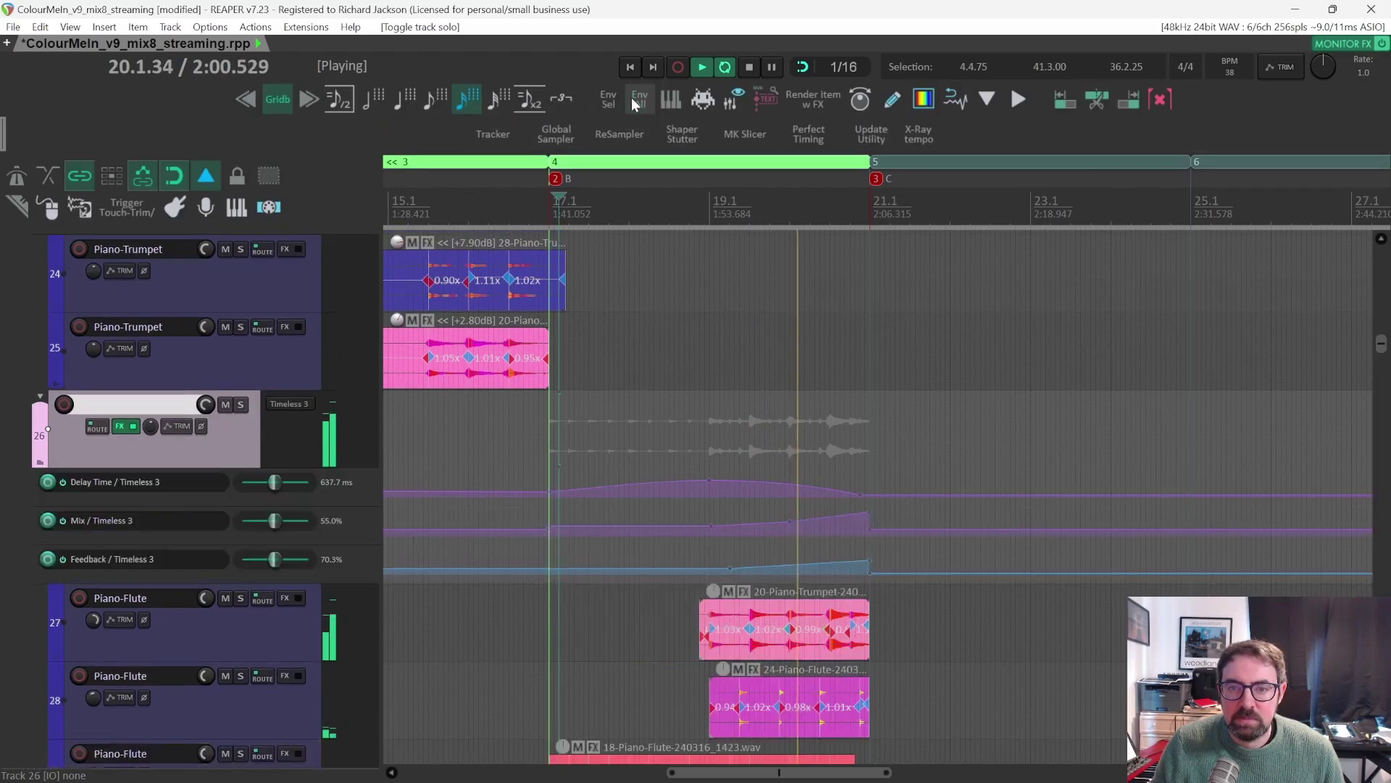
Examine the Timeless 3 automation of track 26 above the Piano-Flute clips on tracks 27 to 30 during playback, then stop.
{"action": "scroll", "coordinate": [683, 480], "scroll_direction": "up", "scroll_amount": 1}
{"action": "scroll", "coordinate": [683, 480], "scroll_direction": "down", "scroll_amount": 4}
{"action": "scroll", "coordinate": [681, 478], "scroll_direction": "up", "scroll_amount": 4}
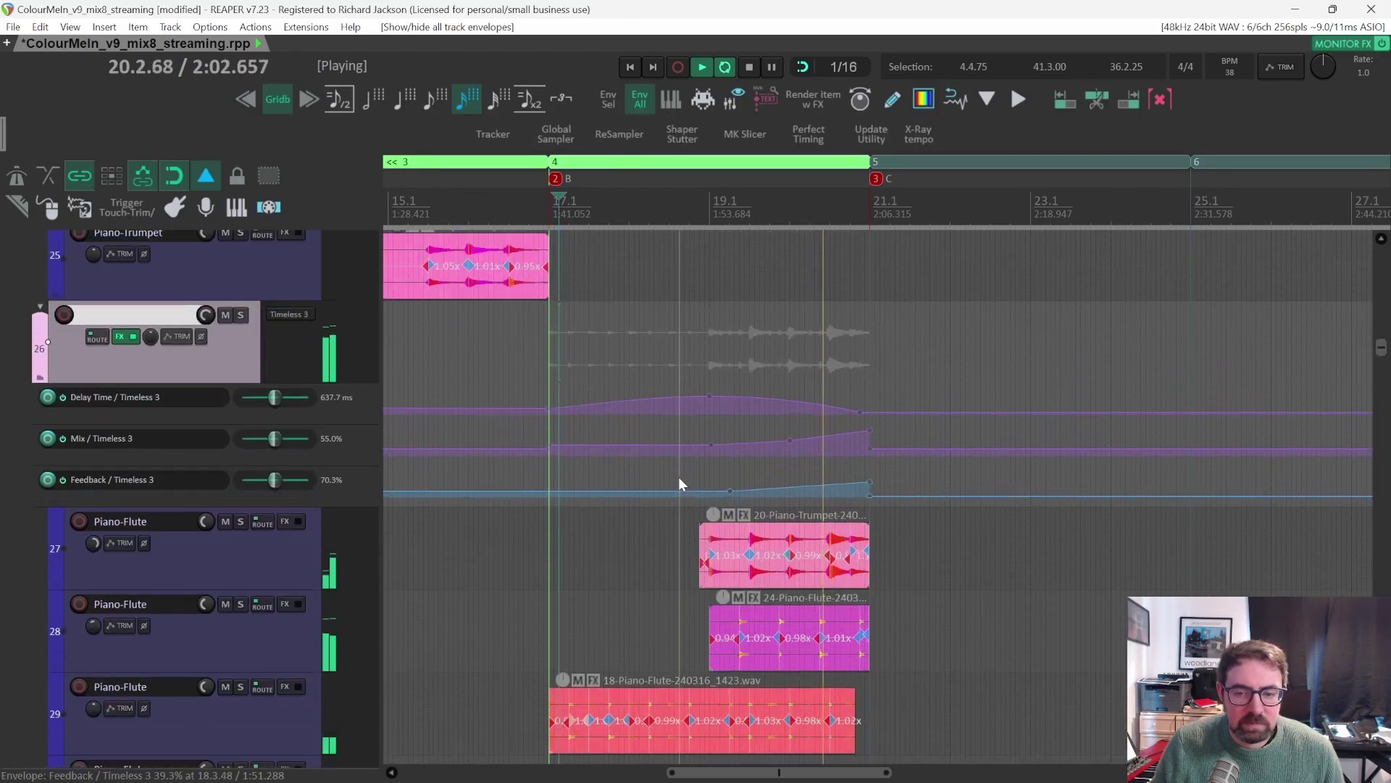
{"action": "scroll", "coordinate": [680, 478], "scroll_direction": "up", "scroll_amount": 2}
{"action": "scroll", "coordinate": [679, 460], "scroll_direction": "down", "scroll_amount": 2}
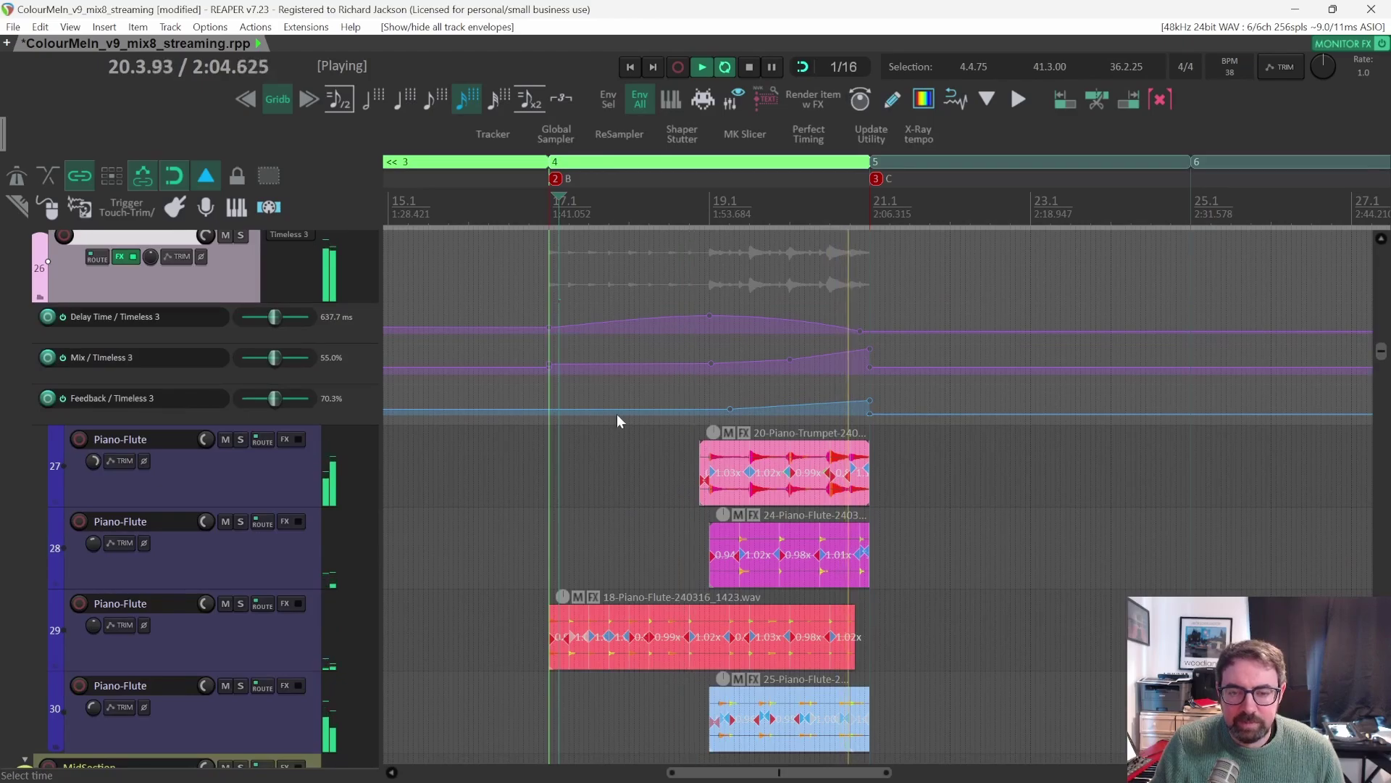
{"action": "key", "text": "space"}
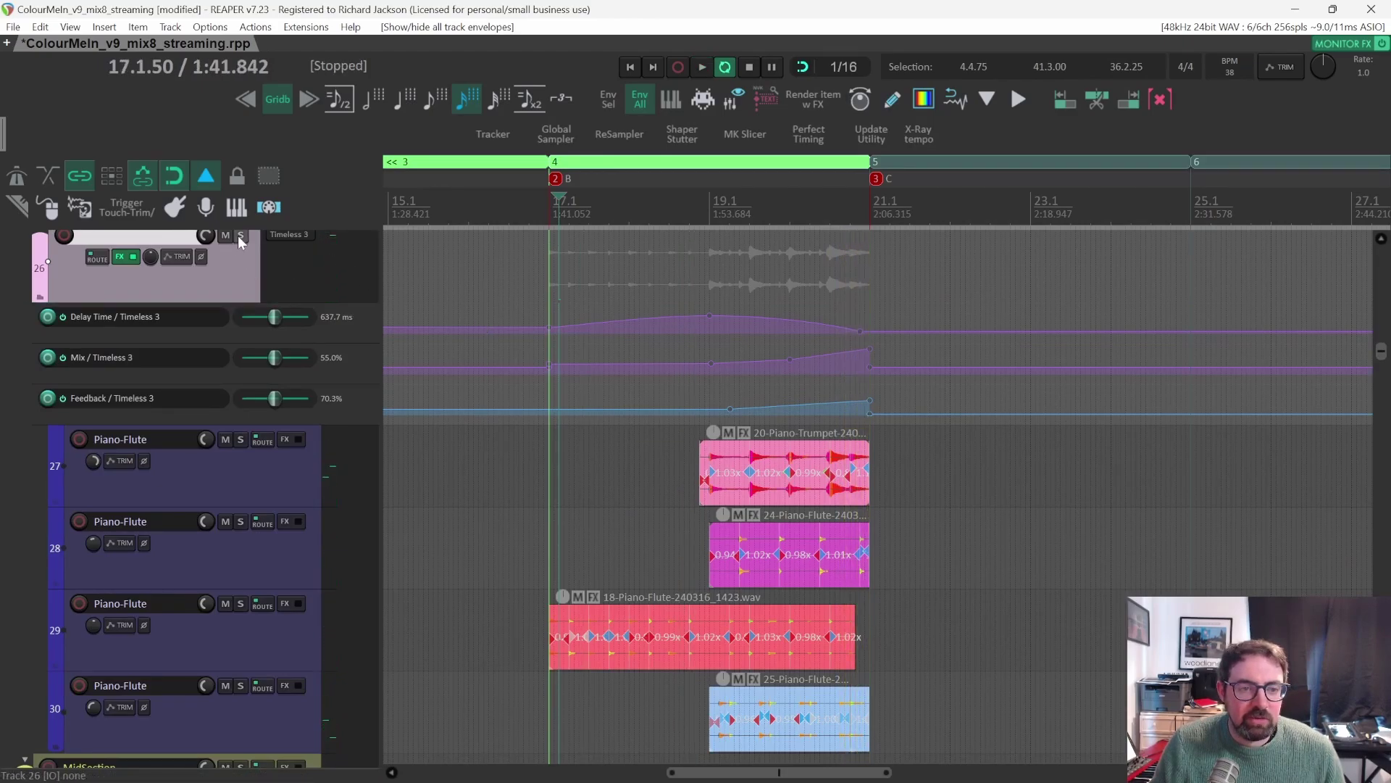
Solo the Piano-Flute folder (track 26), play from 18.4.75 and inspect the delay time in its Timeless 3 before closing the plugin.
{"action": "left_click", "coordinate": [706, 205]}
{"action": "key", "text": "space"}
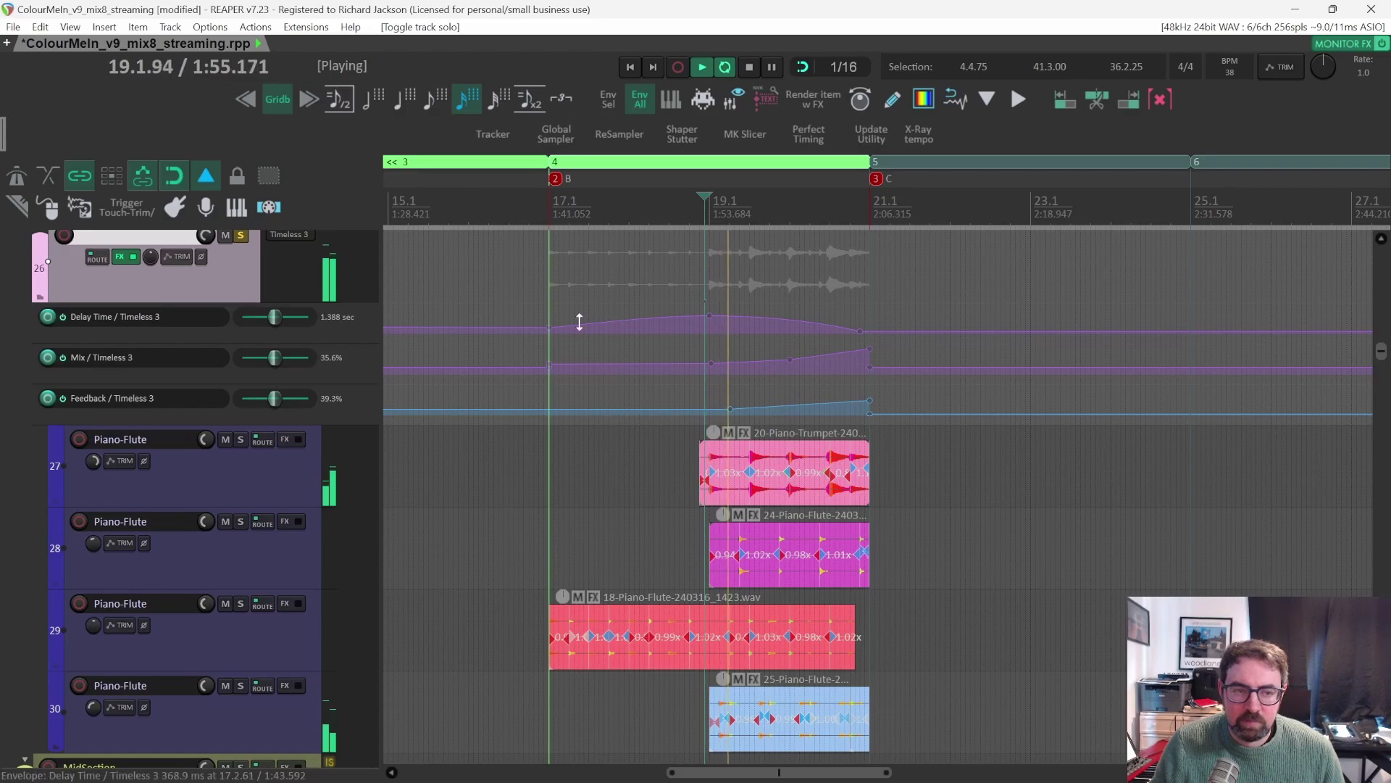
{"action": "left_click", "coordinate": [287, 235]}
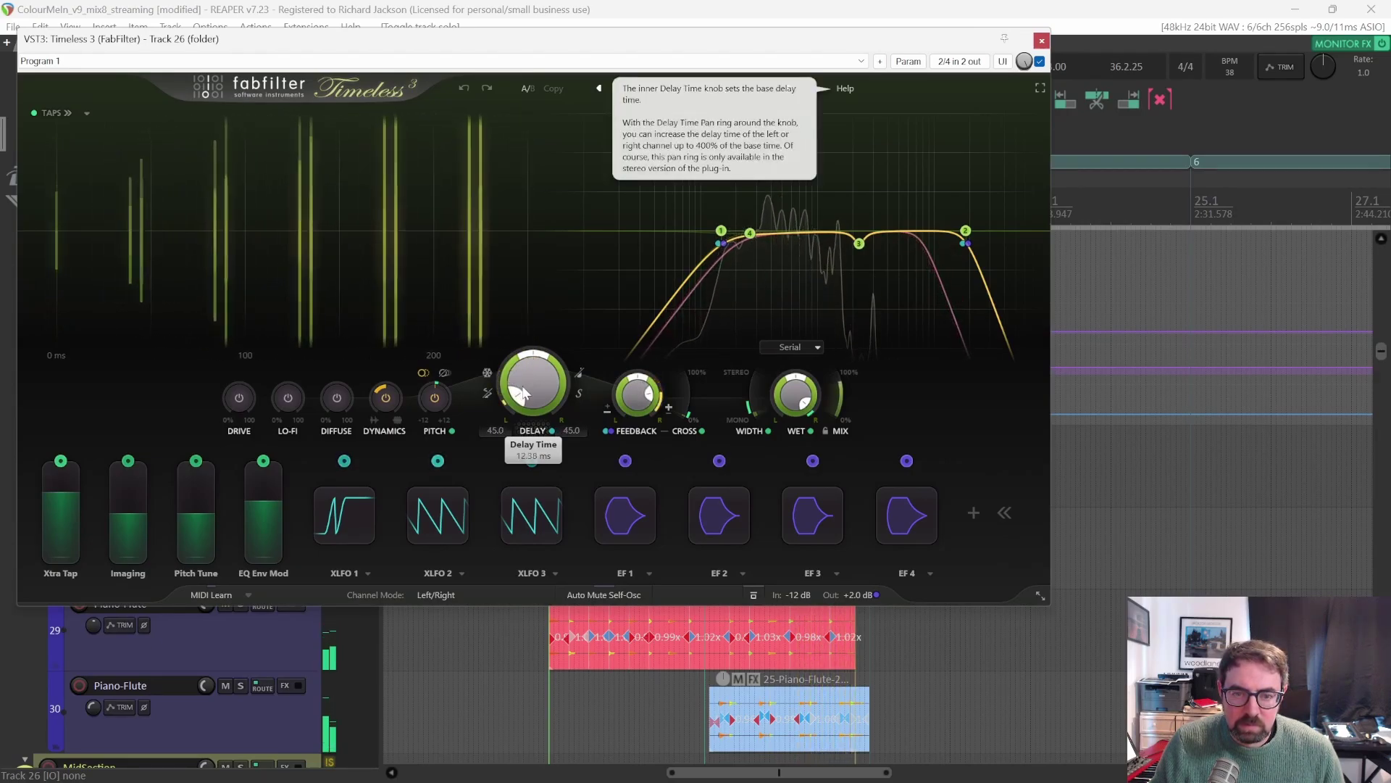
{"action": "left_click", "coordinate": [1042, 42]}
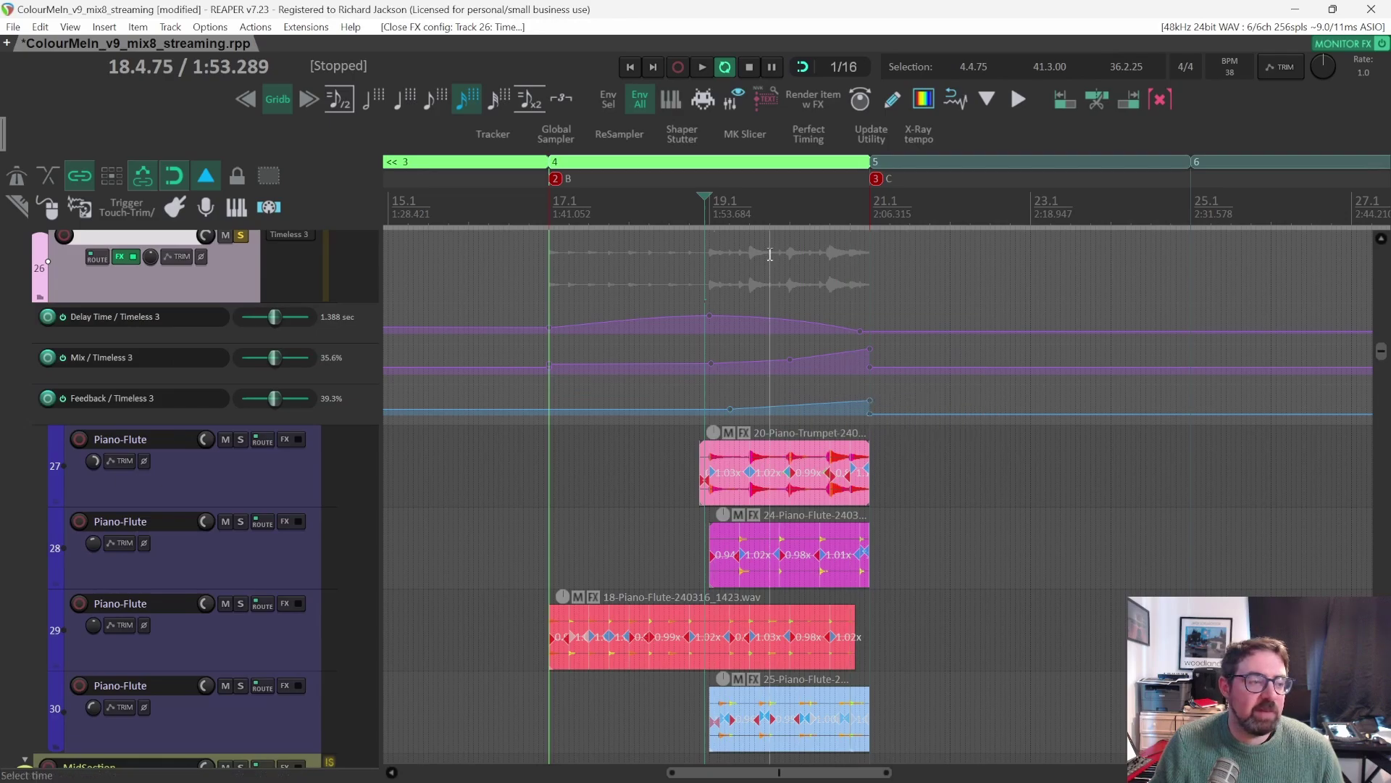
Play the soloed Piano-Flute folder from 20.2.00 to hear the end of section B, then stop.
{"action": "left_click", "coordinate": [811, 205]}
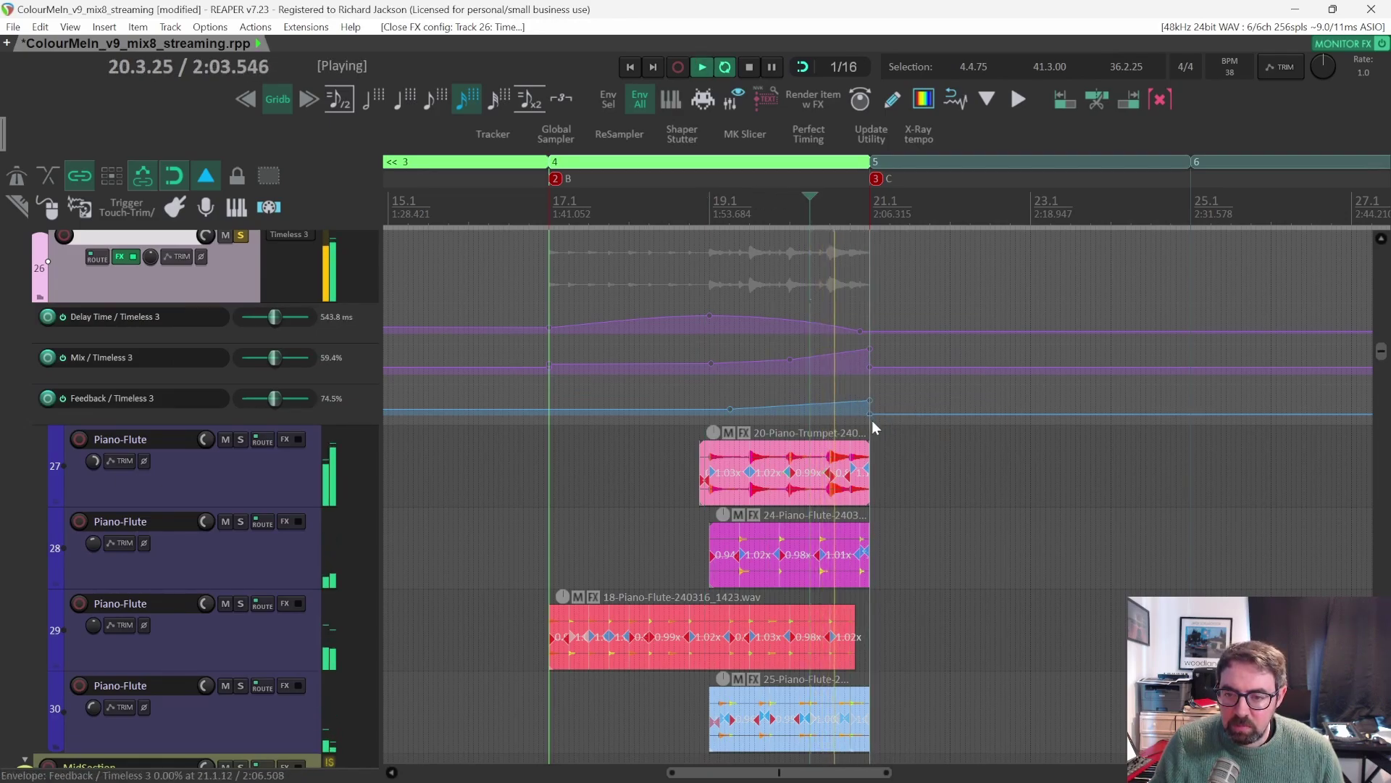
{"action": "scroll", "coordinate": [872, 428], "scroll_direction": "down", "scroll_amount": 1}
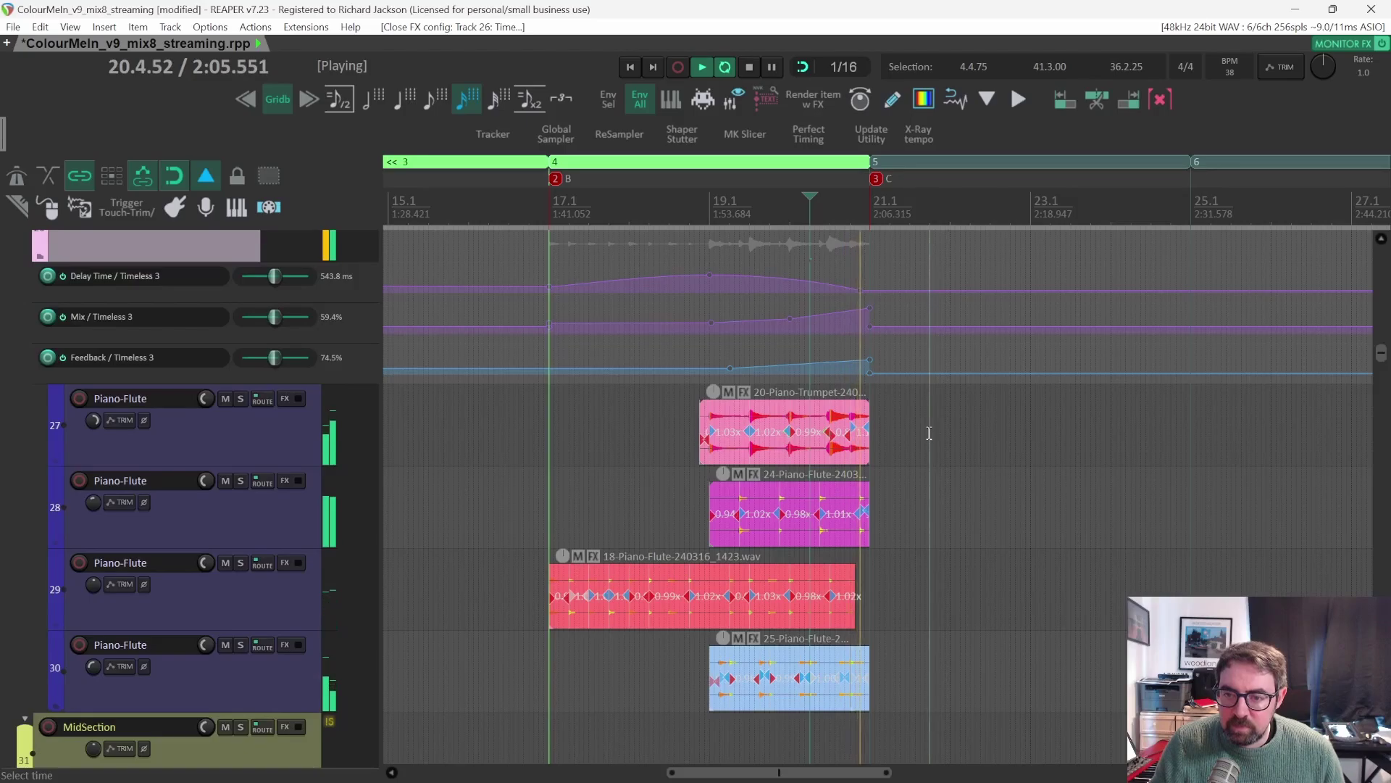
{"action": "key", "text": "space"}
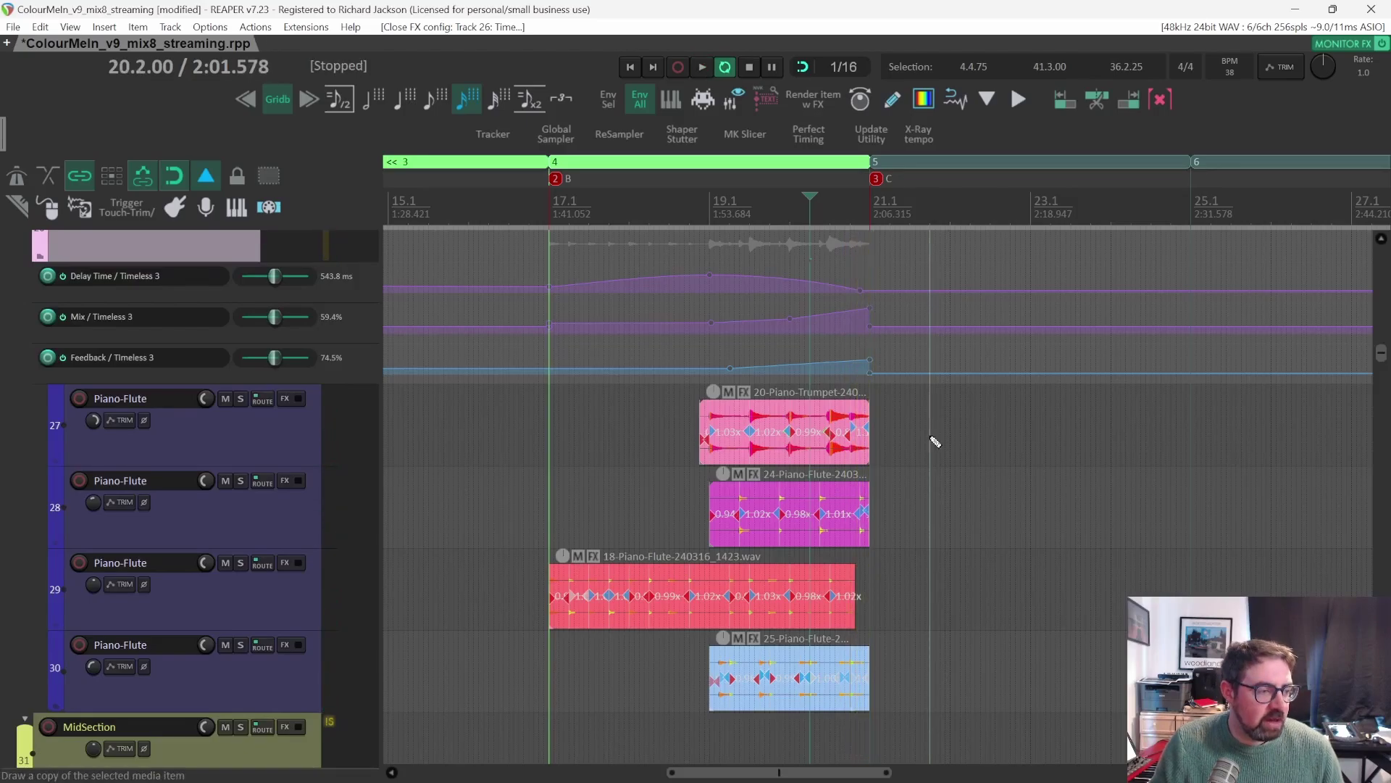
Shrink the tracks for an overview and hide all track envelopes.
{"action": "scroll", "coordinate": [931, 436], "scroll_direction": "down", "scroll_amount": 3}
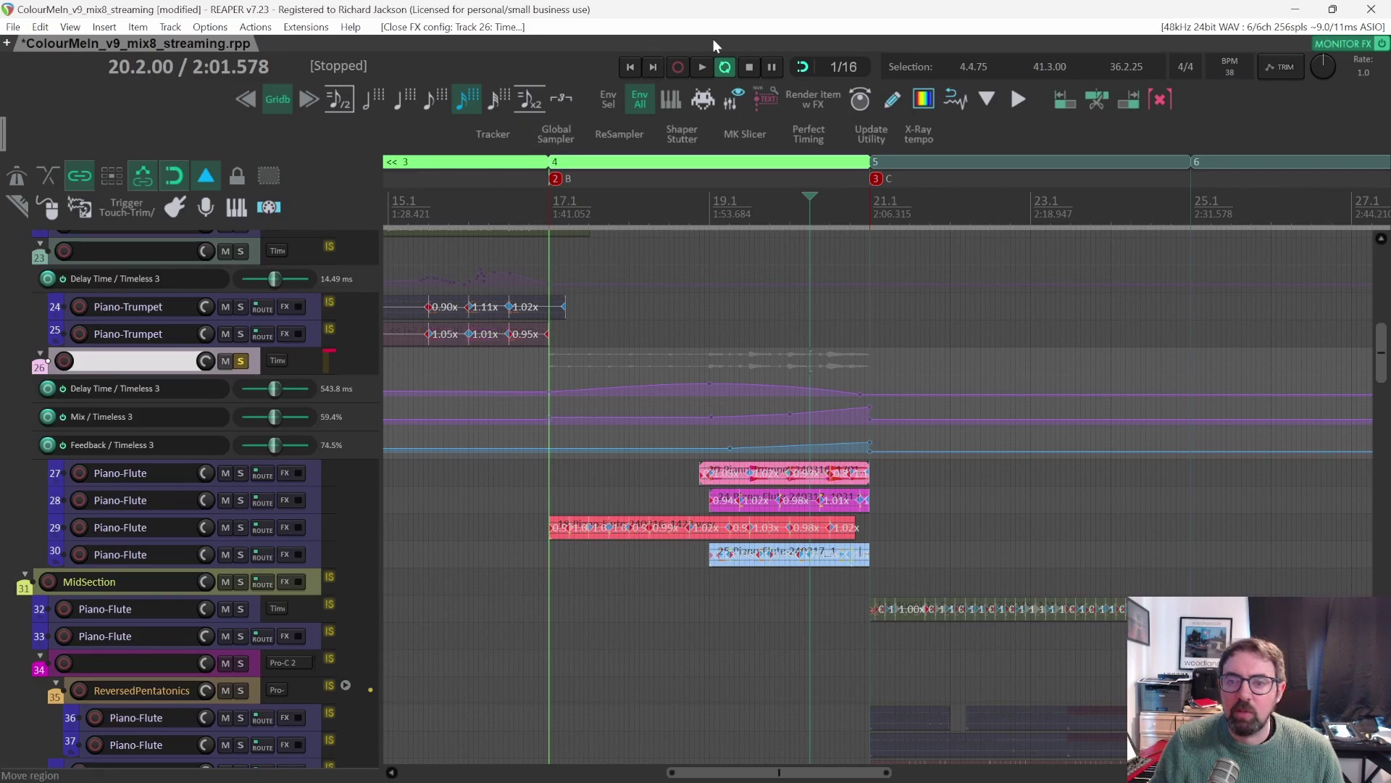
{"action": "left_click", "coordinate": [650, 92]}
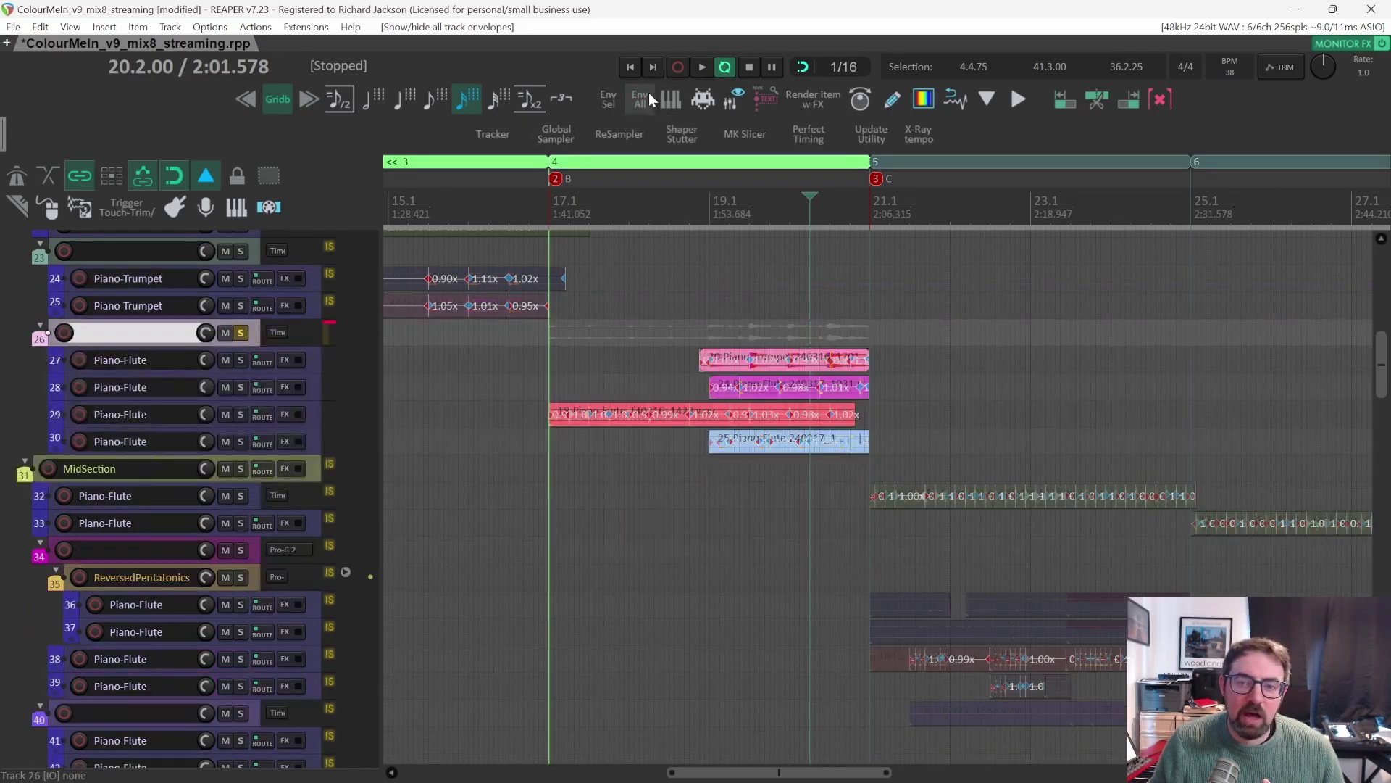
{"action": "scroll", "coordinate": [800, 364], "scroll_direction": "down", "scroll_amount": 1}
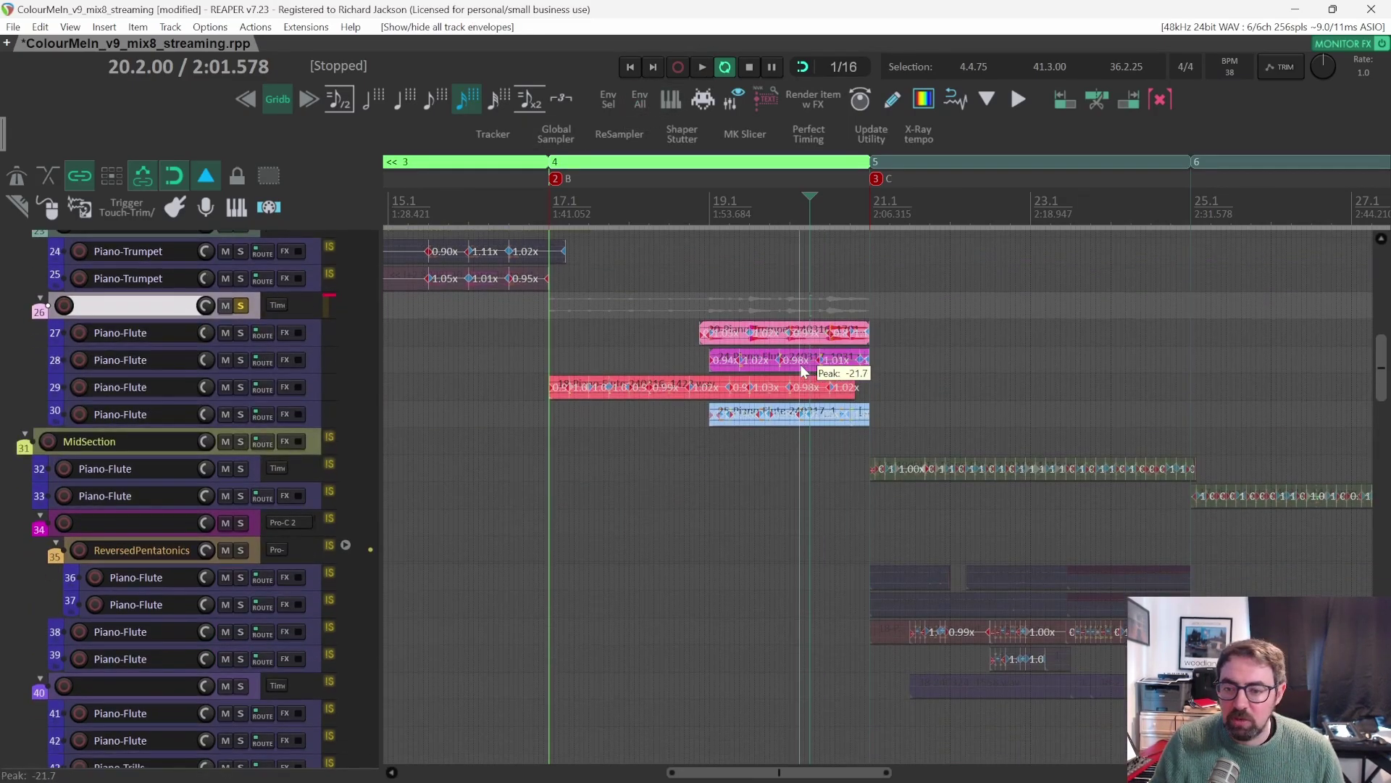
Unsolo the Piano-Flute folder (track 26) and briefly play the start of section C from 21.1.00.
{"action": "scroll", "coordinate": [800, 363], "scroll_direction": "right", "scroll_amount": 3}
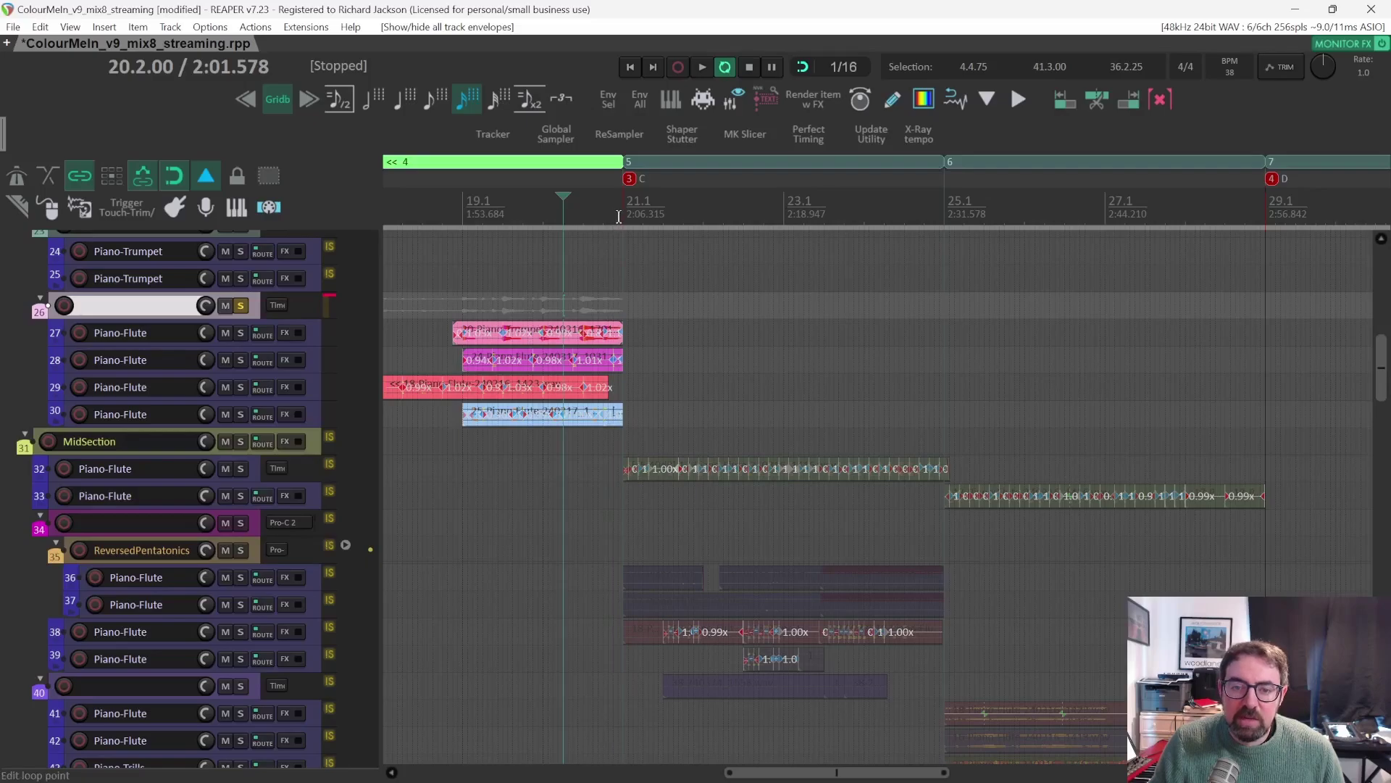
{"action": "left_click", "coordinate": [620, 216]}
{"action": "left_click", "coordinate": [242, 306]}
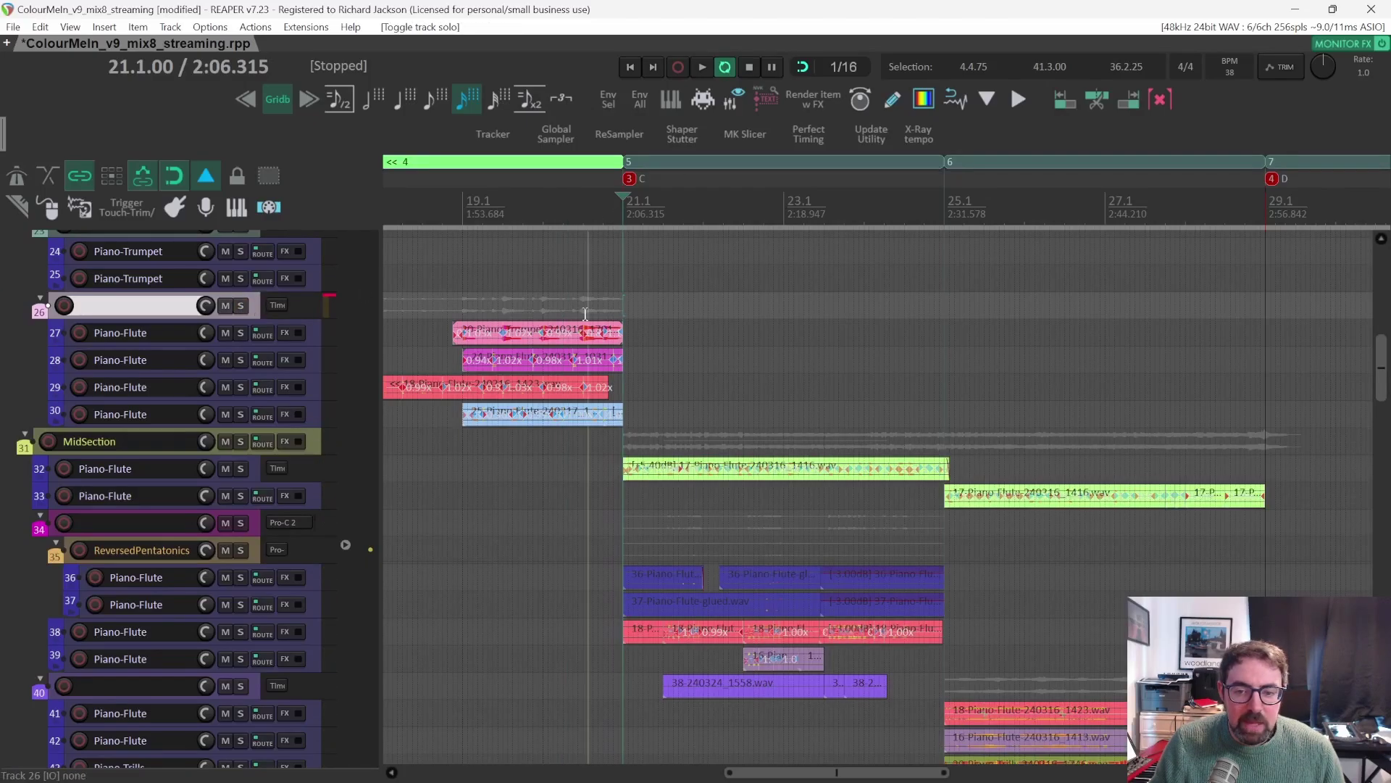
{"action": "key", "text": "space"}
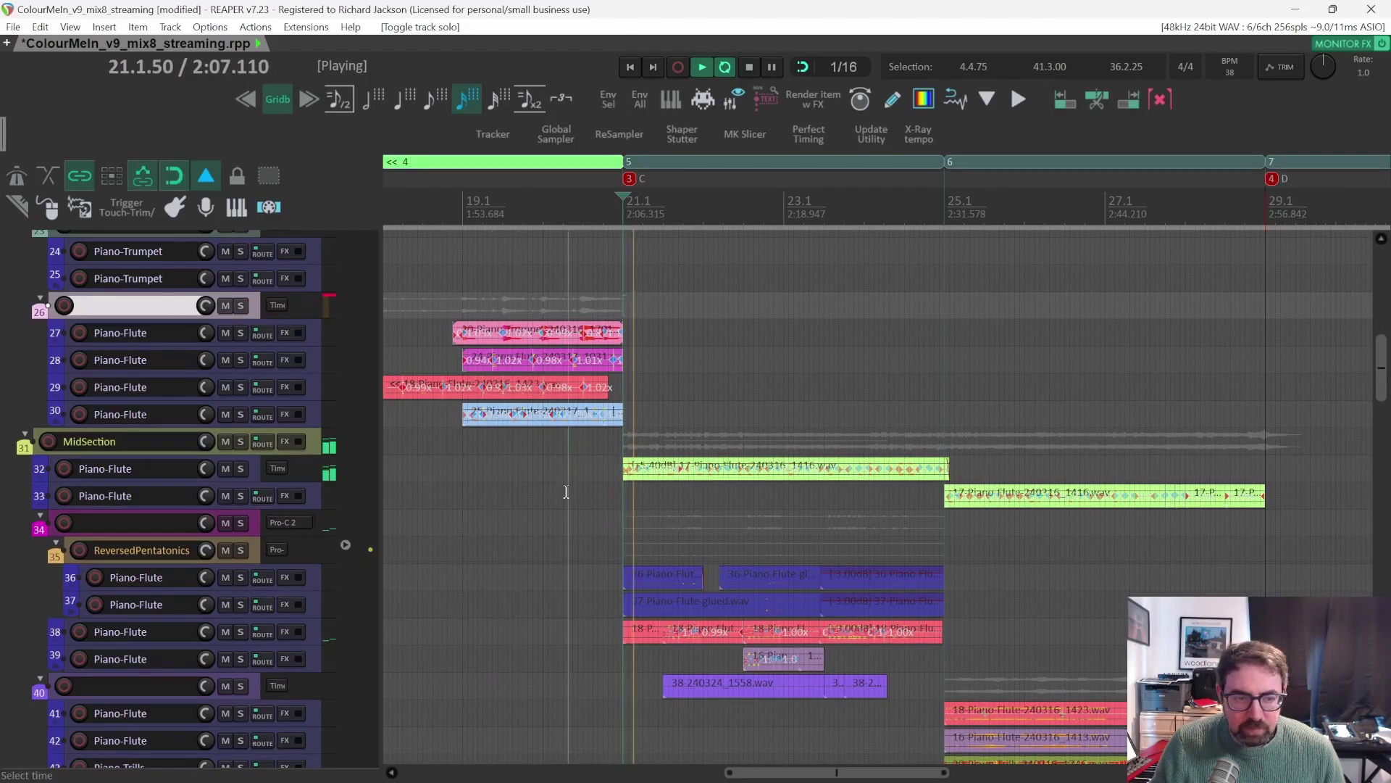
{"action": "key", "text": "space"}
Solo the Organ folder (track 76), play it from the start of section C and stop.
{"action": "scroll", "coordinate": [566, 492], "scroll_direction": "down", "scroll_amount": 2}
{"action": "scroll", "coordinate": [566, 492], "scroll_direction": "down", "scroll_amount": 10}
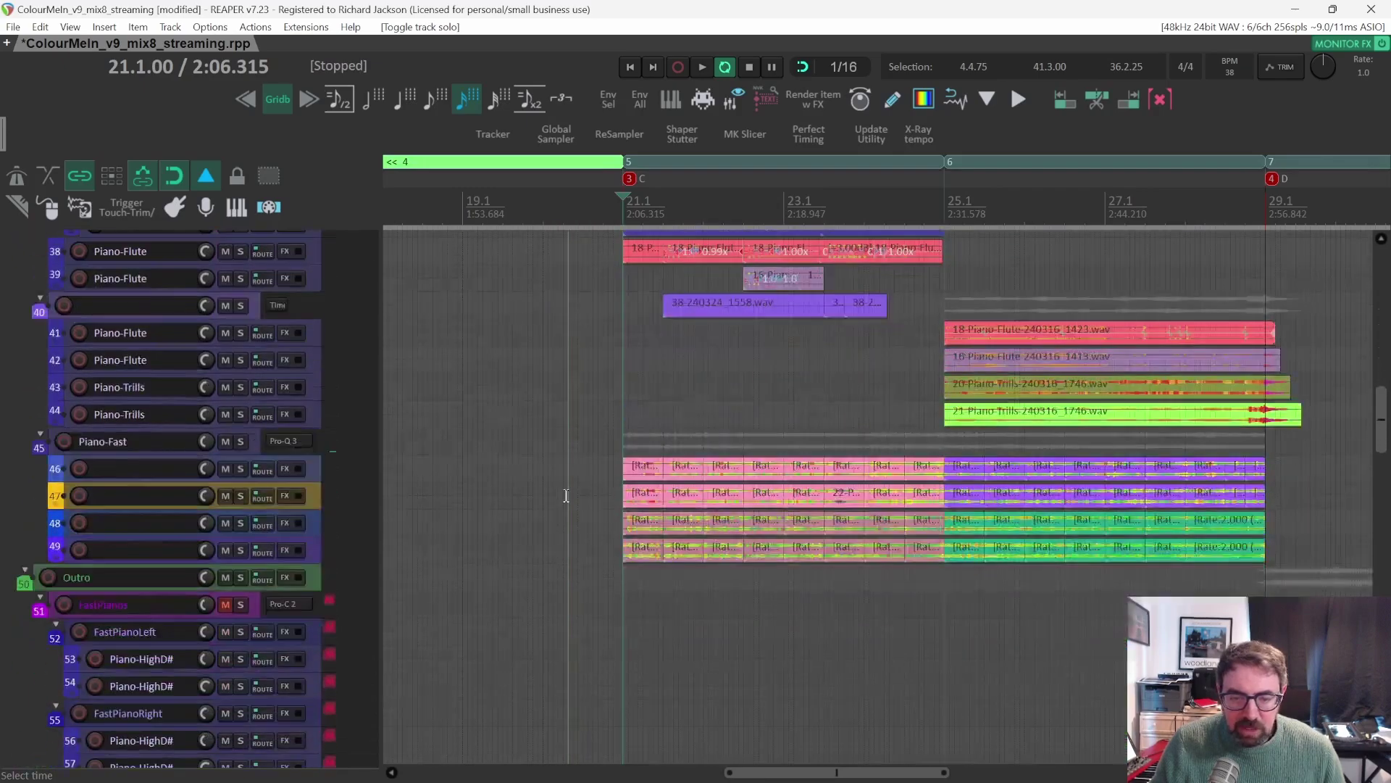
{"action": "scroll", "coordinate": [566, 497], "scroll_direction": "down", "scroll_amount": 10}
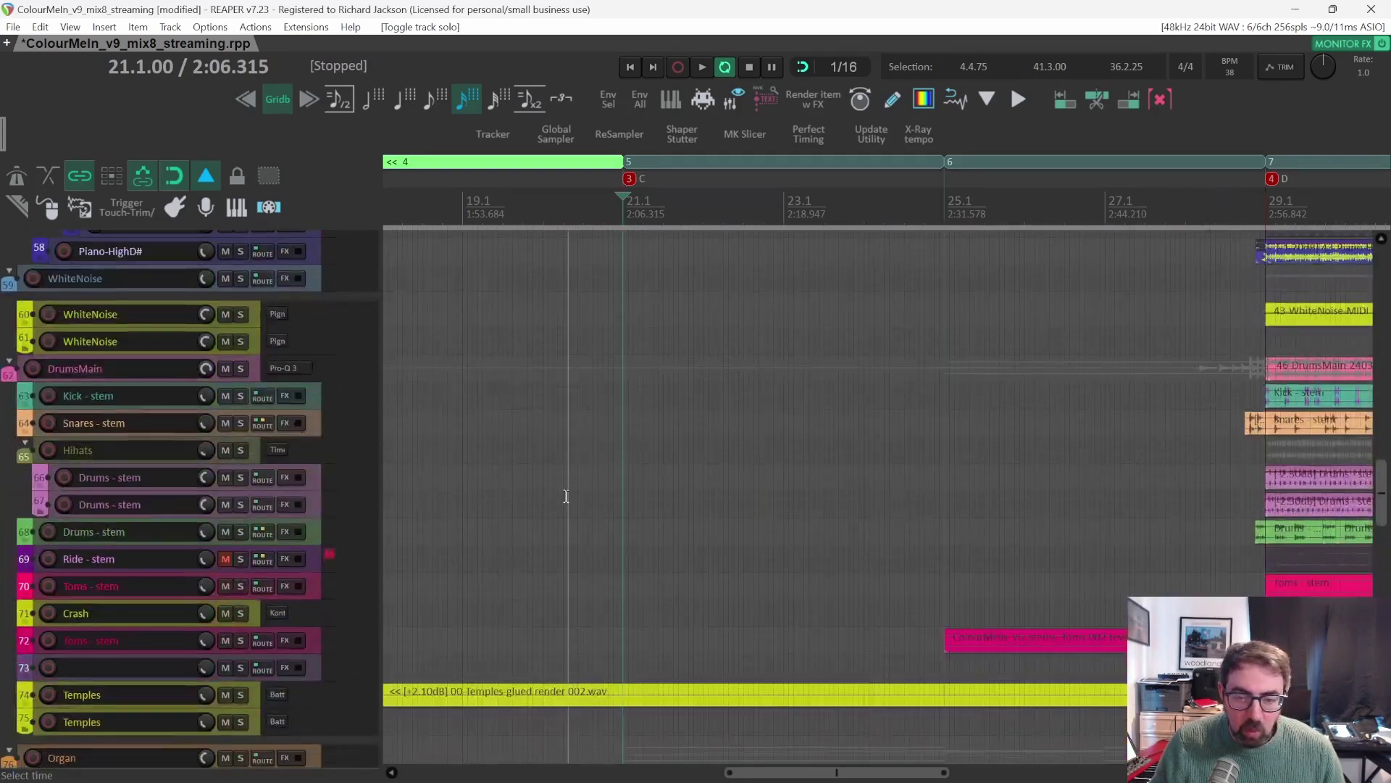
{"action": "scroll", "coordinate": [565, 496], "scroll_direction": "down", "scroll_amount": 2}
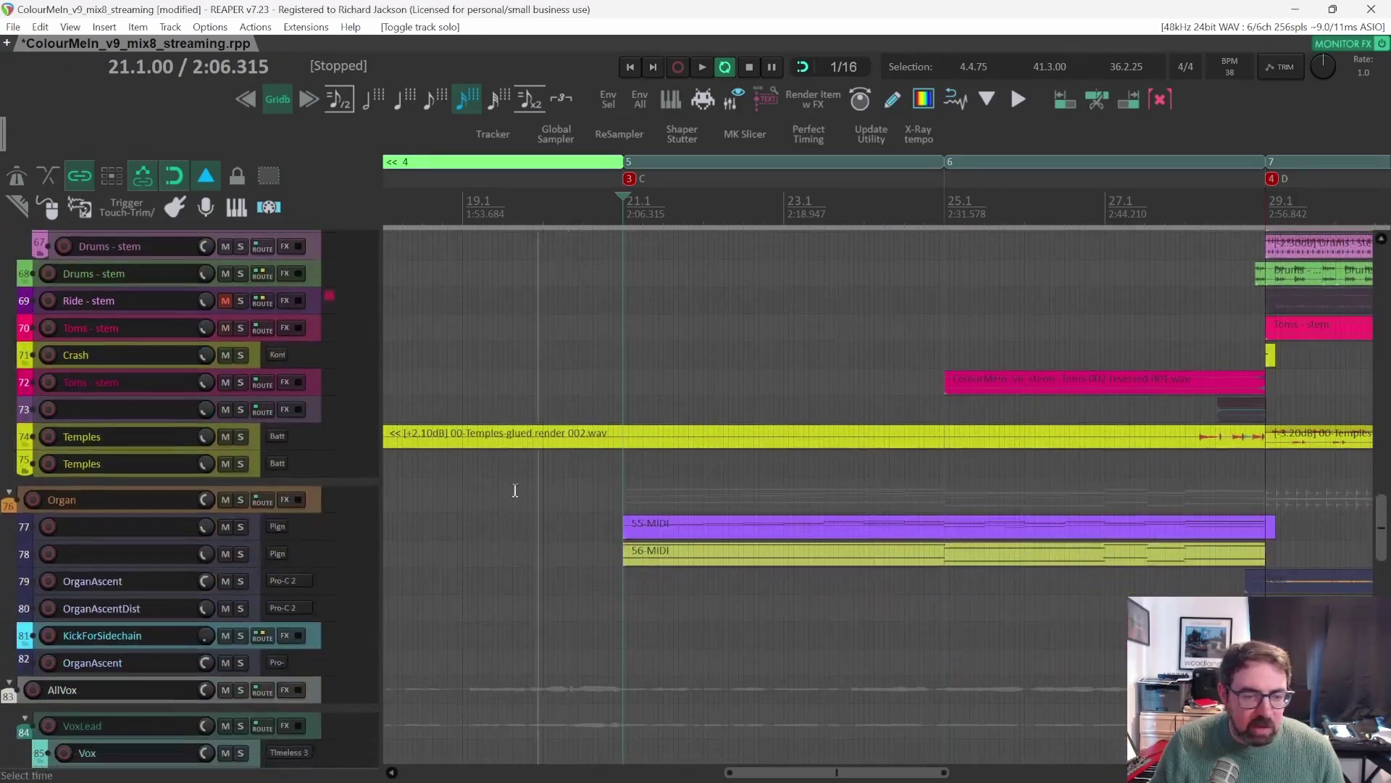
{"action": "left_click", "coordinate": [242, 499]}
{"action": "key", "text": "space"}
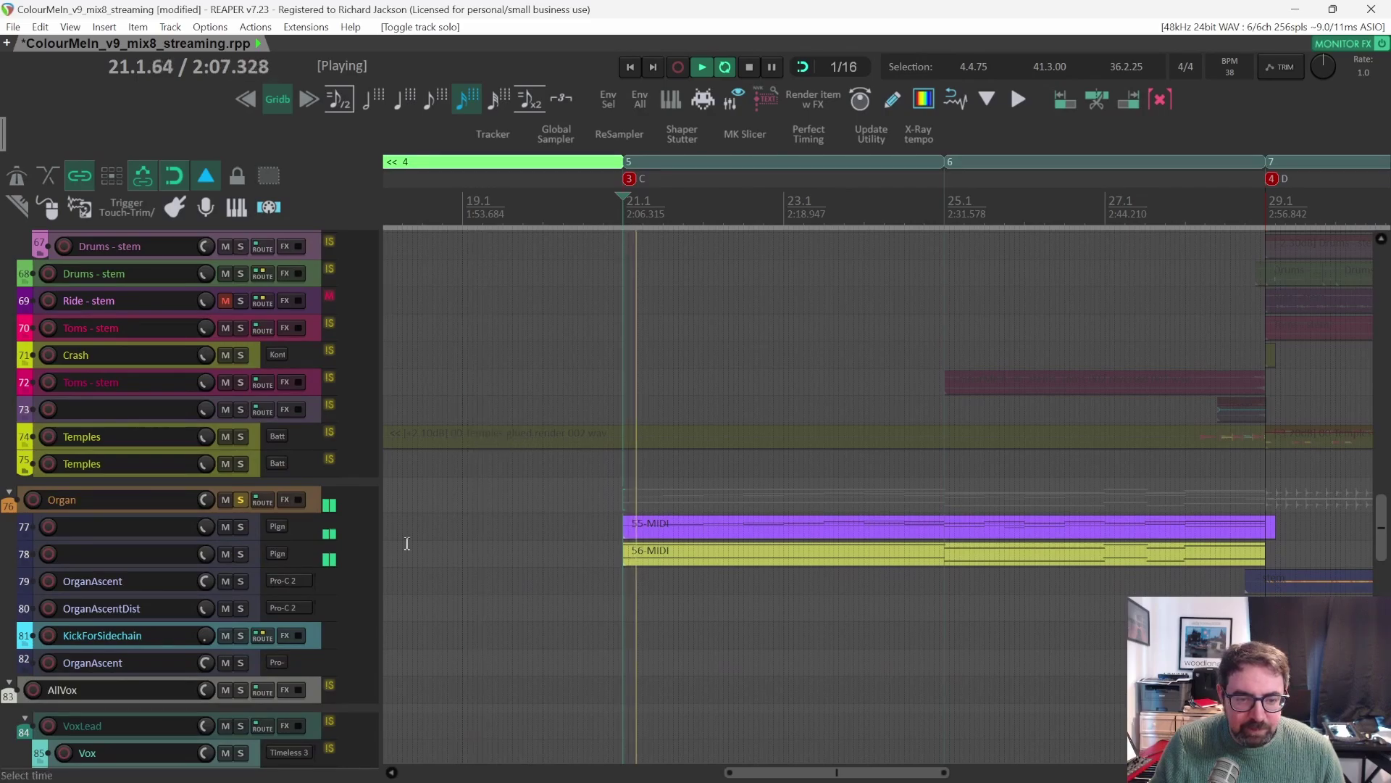
{"action": "key", "text": "space"}
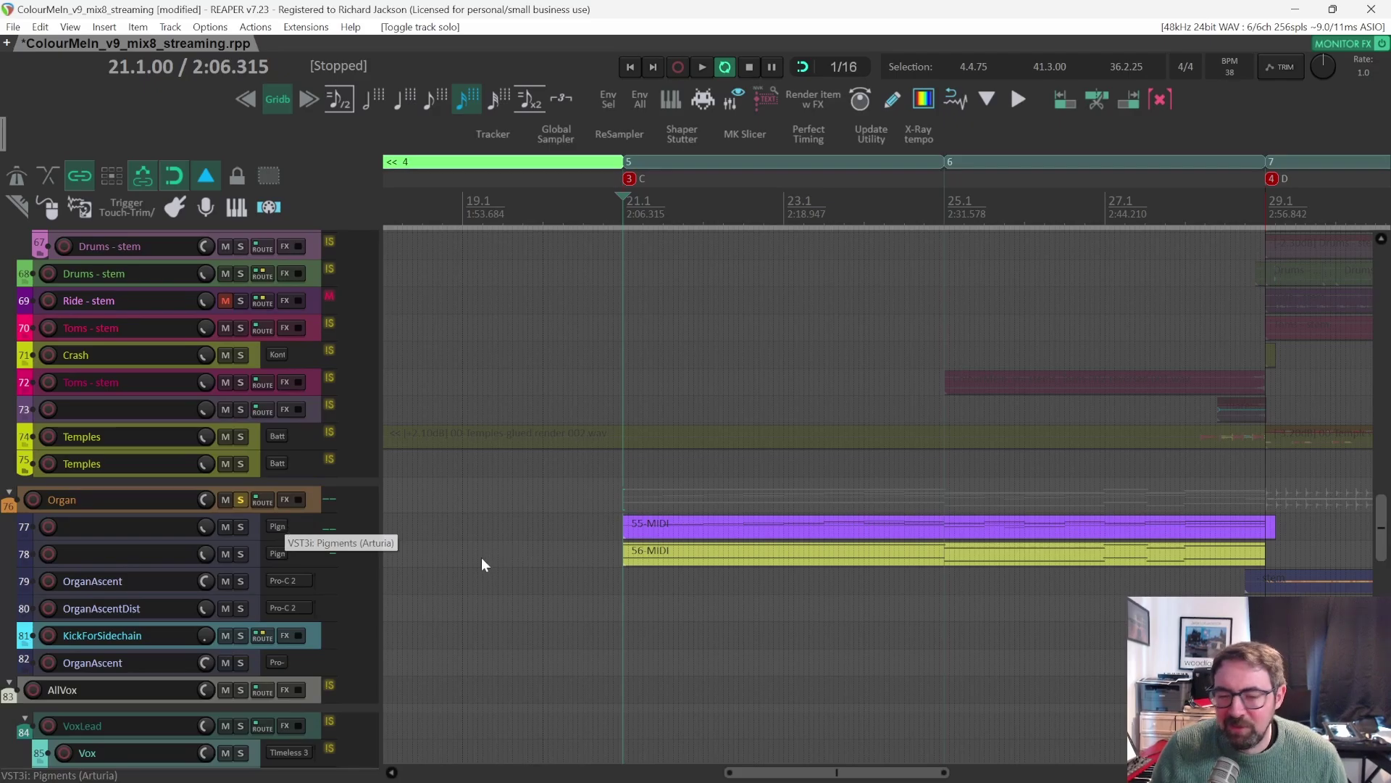
Open the Pigments synth on track 77 to view its Dirty Organ preset and move its window clear of the toolbar and timeline.
{"action": "left_click", "coordinate": [276, 527]}
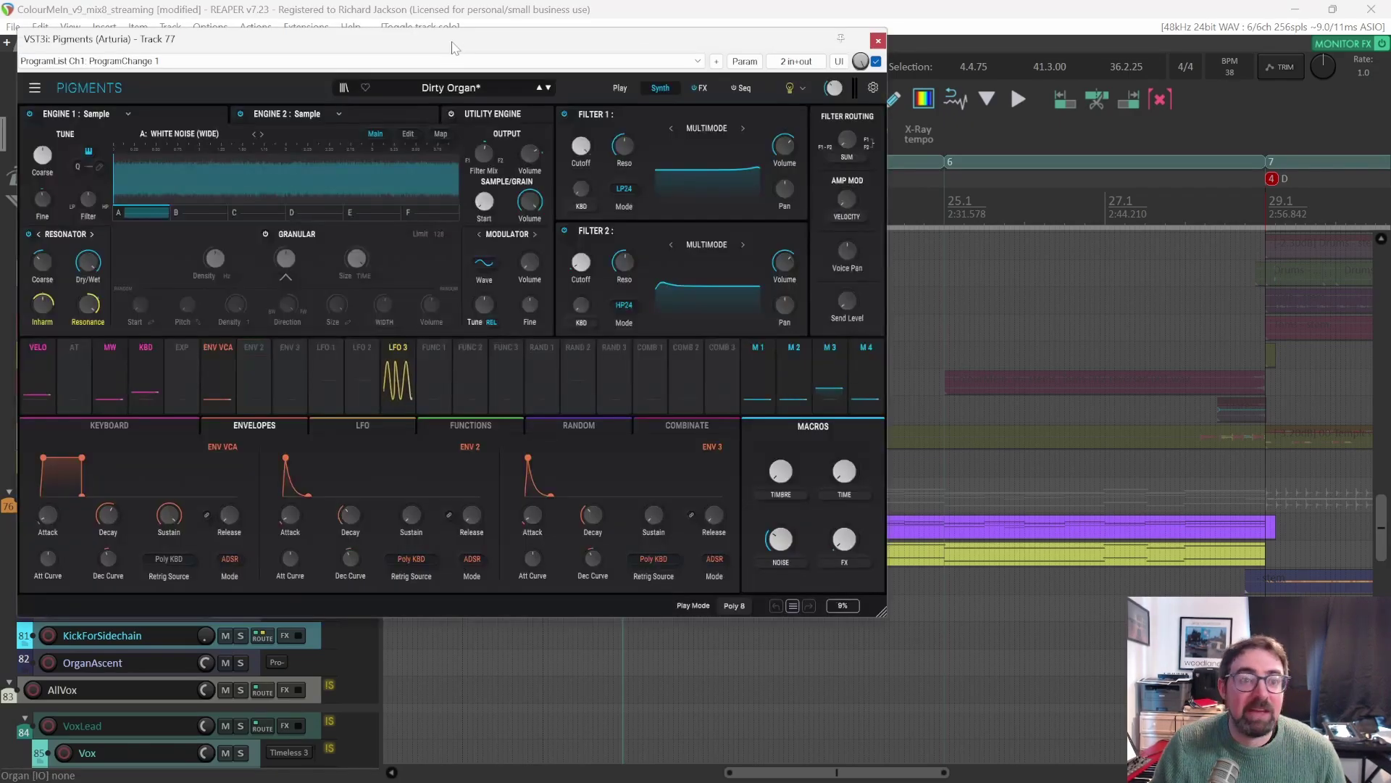
{"action": "left_click_drag", "start_coordinate": [451, 48], "coordinate": [680, 94]}
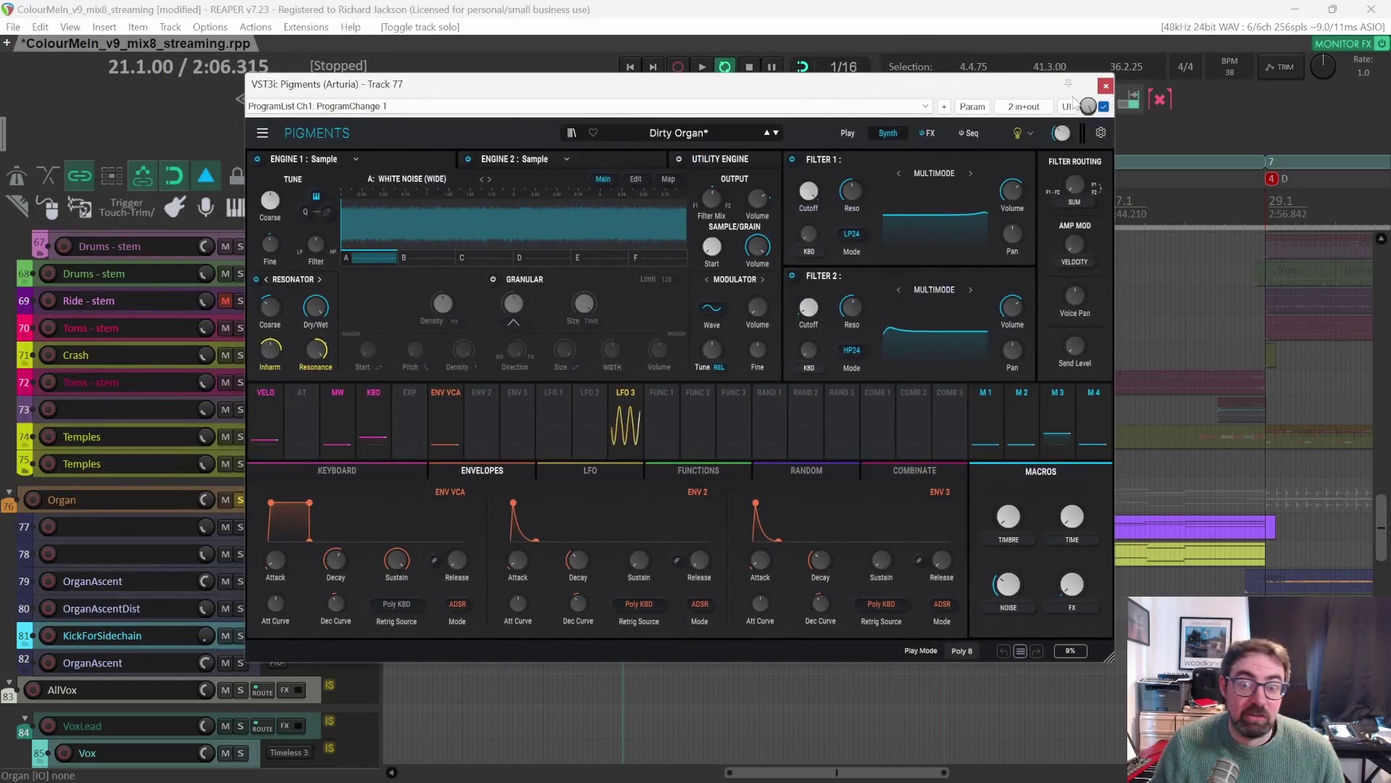
{"action": "left_click_drag", "start_coordinate": [874, 85], "coordinate": [880, 96]}
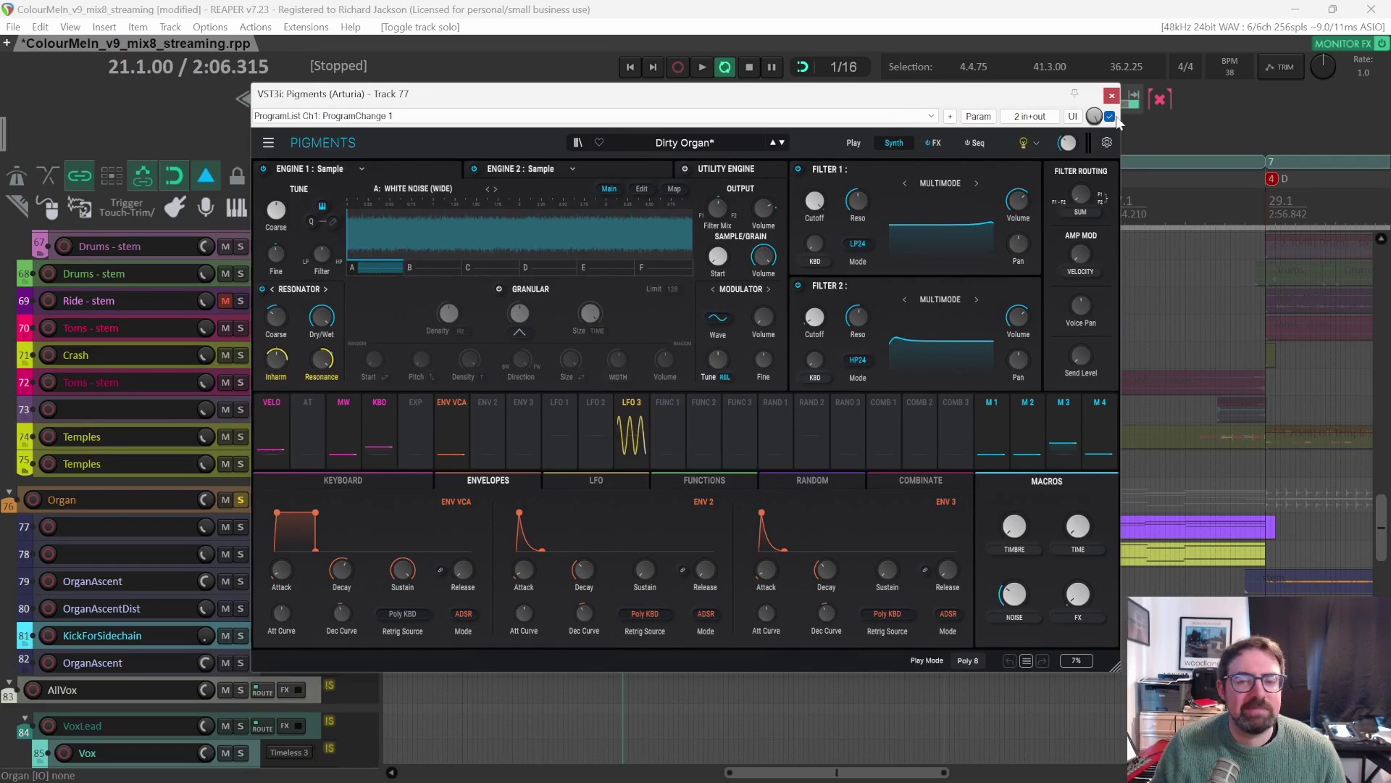
{"action": "mouse_move", "coordinate": [870, 103]}
{"action": "left_mouse_down"}
{"action": "mouse_move", "coordinate": [416, 79]}
{"action": "mouse_move", "coordinate": [954, 178]}
{"action": "mouse_move", "coordinate": [923, 118]}
{"action": "mouse_move", "coordinate": [890, 104]}
{"action": "left_mouse_up"}
{"action": "left_click_drag", "start_coordinate": [809, 78], "coordinate": [820, 208]}
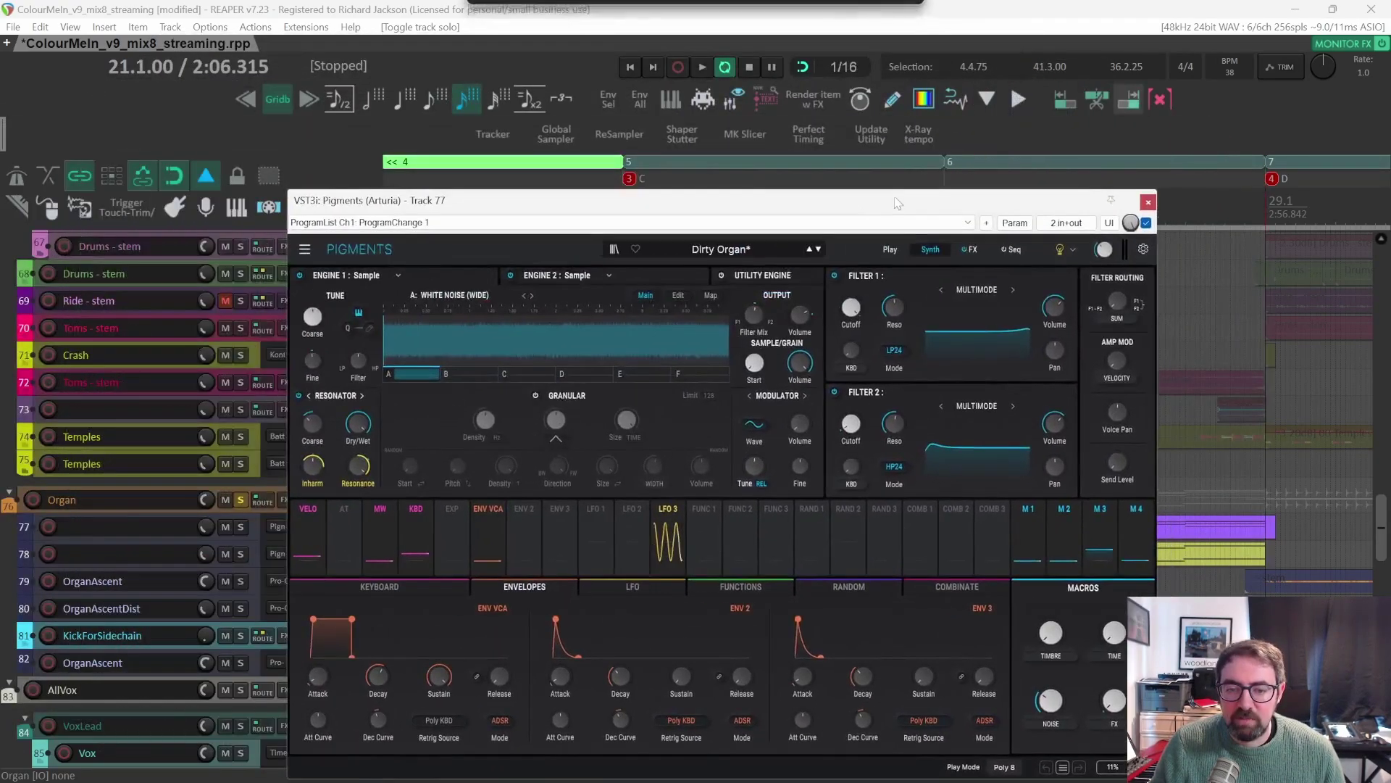
Play the soloed organ, close Pigments and enlarge the tracks to follow the MIDI notes on tracks 77 and 78.
{"action": "key", "text": "space"}
{"action": "left_click", "coordinate": [1149, 205]}
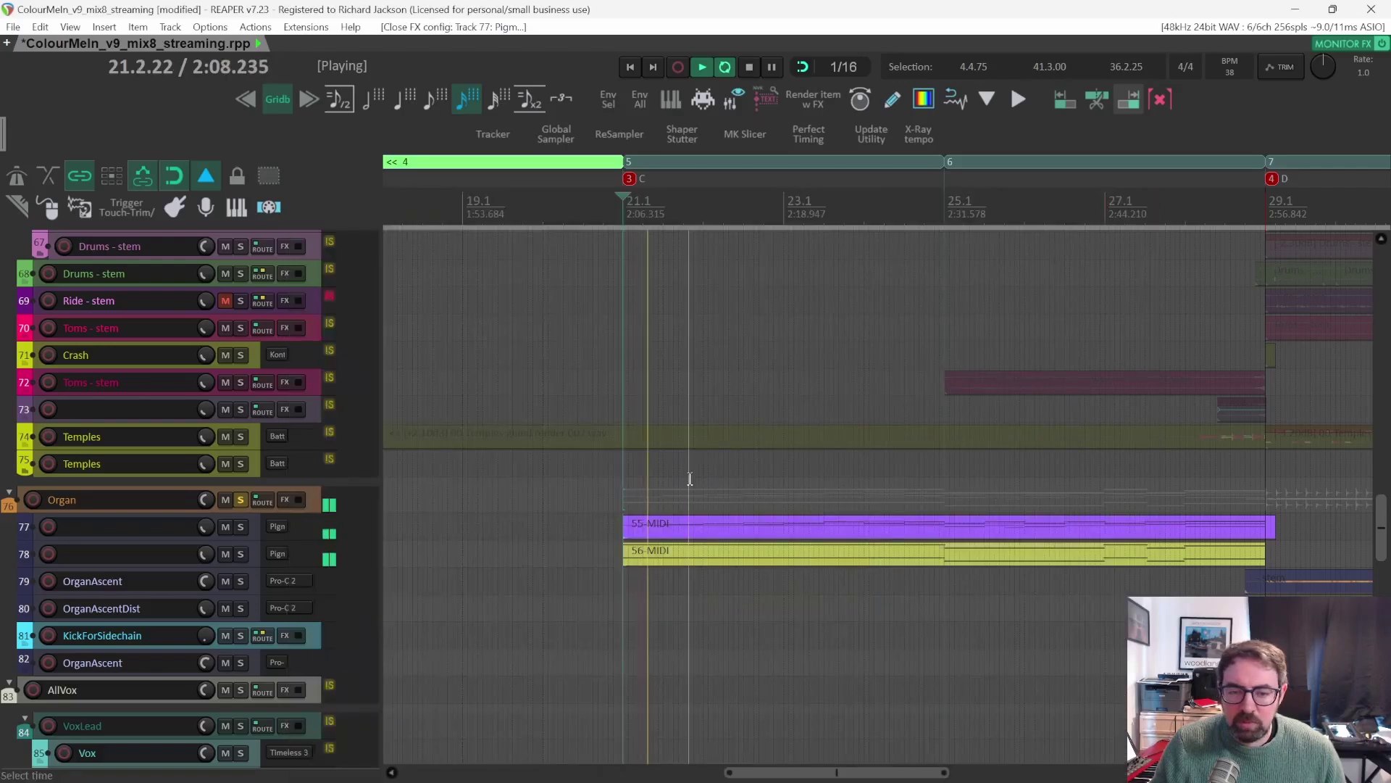
{"action": "scroll", "coordinate": [591, 546], "scroll_direction": "up", "scroll_amount": 3}
{"action": "scroll", "coordinate": [591, 546], "scroll_direction": "down", "scroll_amount": 2}
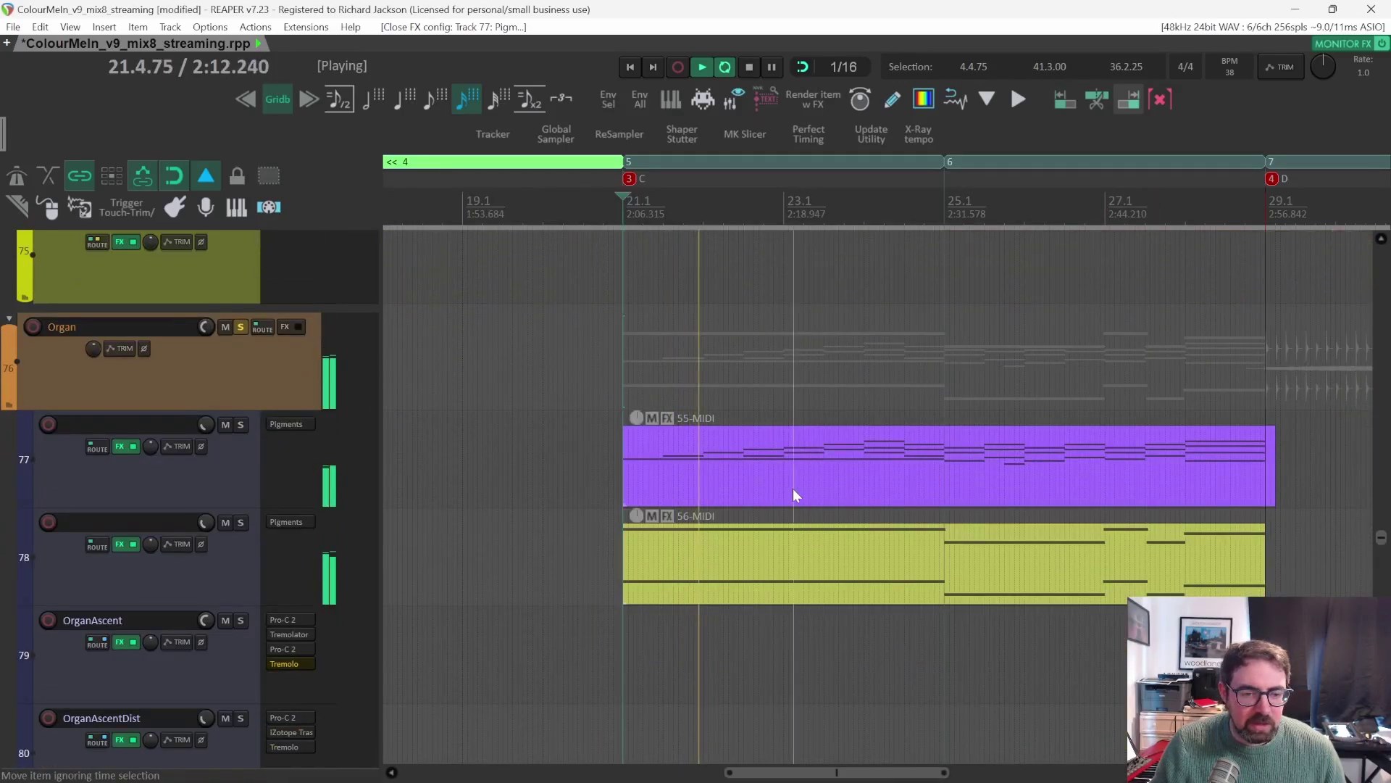
{"action": "scroll", "coordinate": [816, 504], "scroll_direction": "right", "scroll_amount": 3}
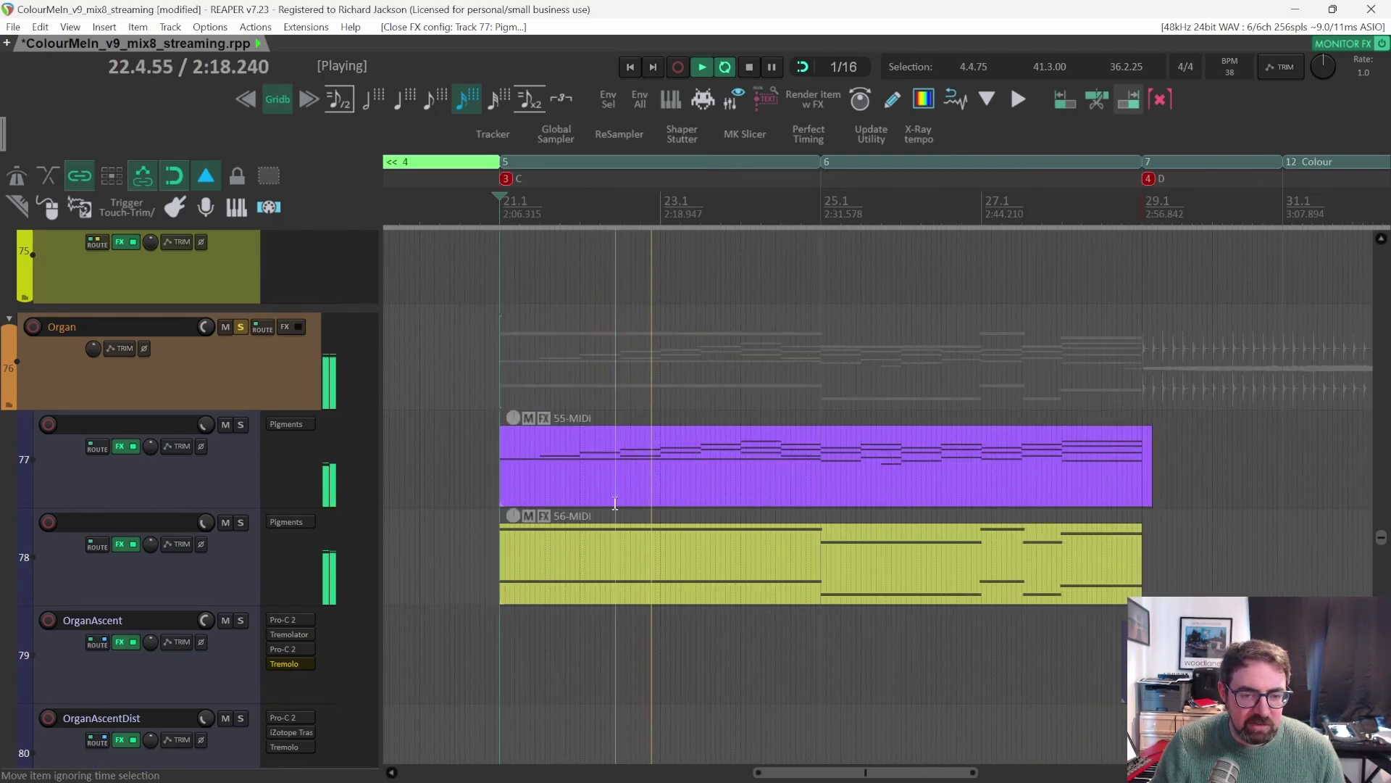
{"action": "scroll", "coordinate": [668, 469], "scroll_direction": "right", "scroll_amount": 3}
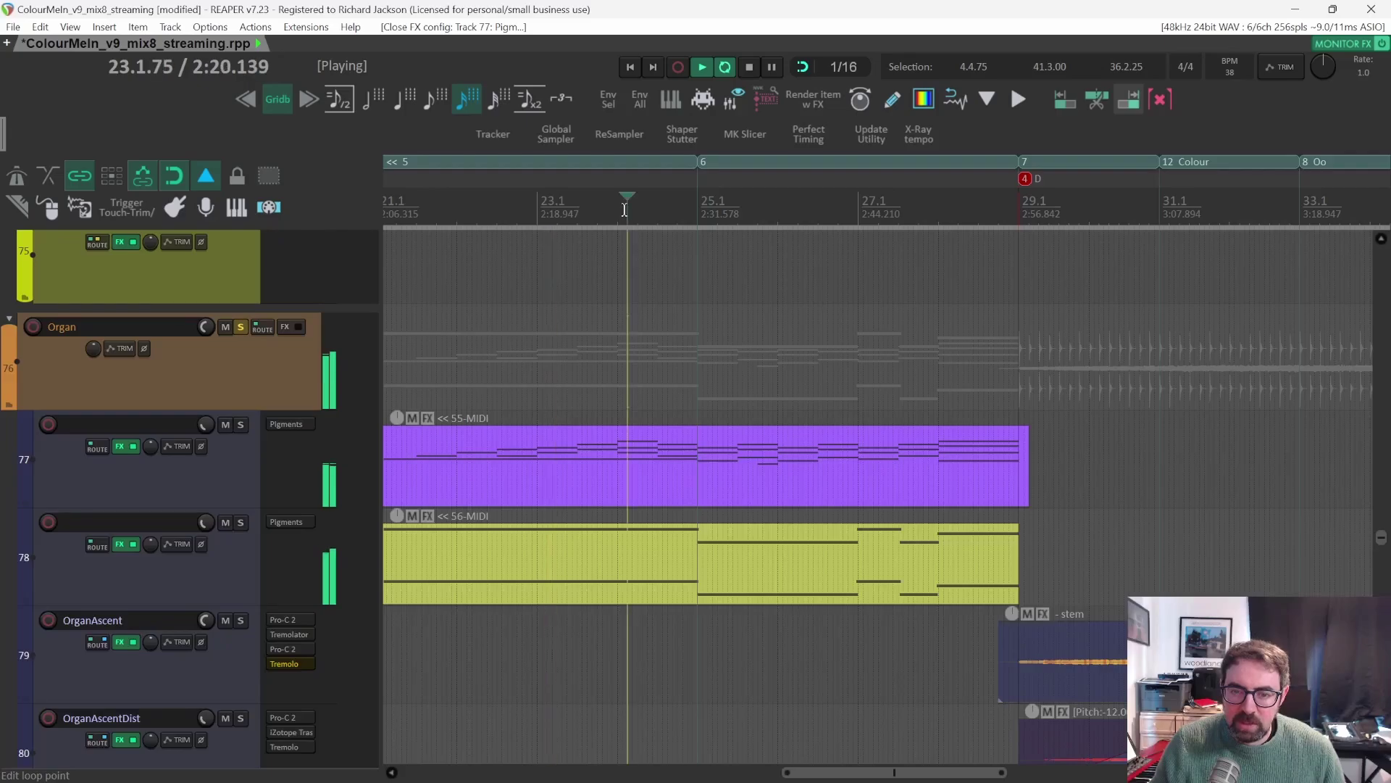
Skip the organ playback ahead to just before 25.1 and on to 27.2.75, then stop.
{"action": "left_click_drag", "start_coordinate": [624, 209], "coordinate": [693, 203]}
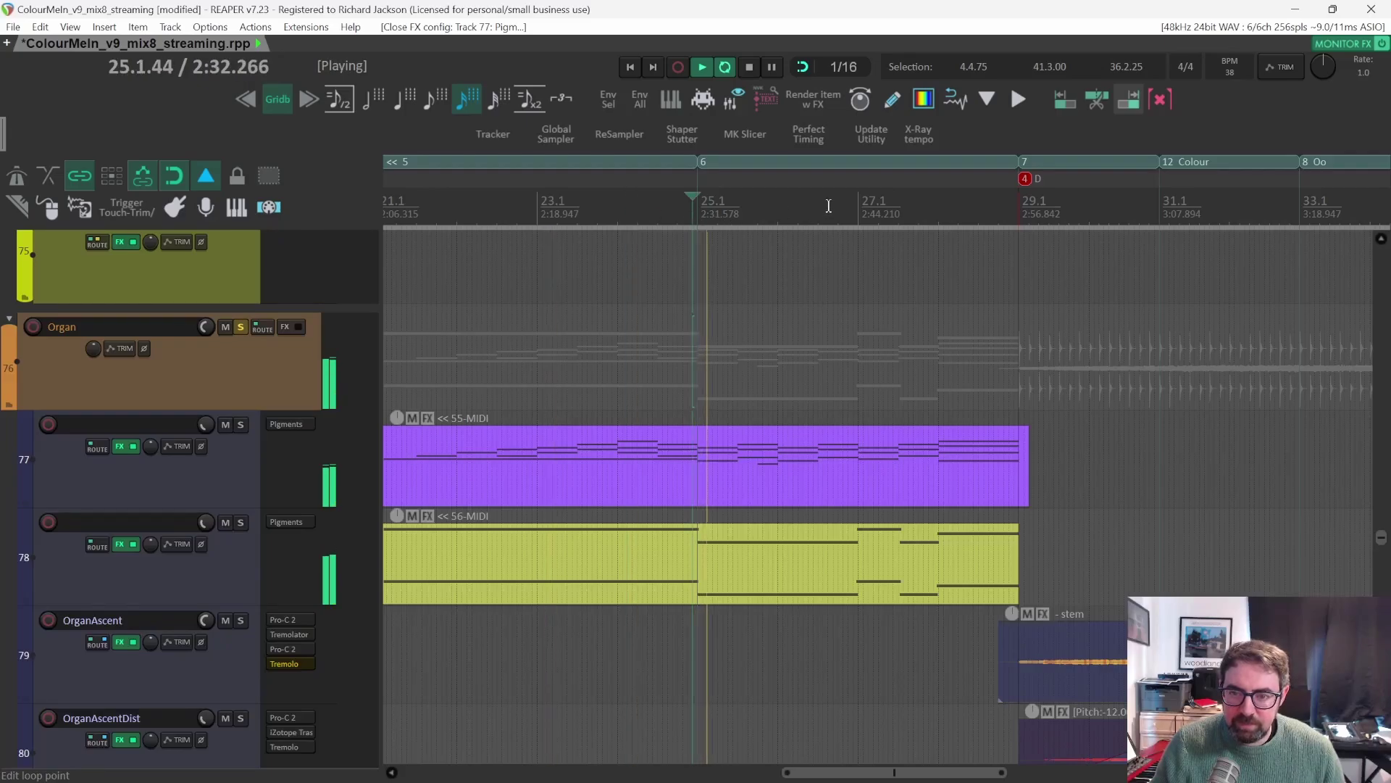
{"action": "left_click", "coordinate": [829, 205]}
{"action": "left_click", "coordinate": [893, 207]}
{"action": "key", "text": "space"}
Check the tracks below the organ parts and unsolo the Organ folder (track 76).
{"action": "scroll", "coordinate": [915, 493], "scroll_direction": "down", "scroll_amount": 3}
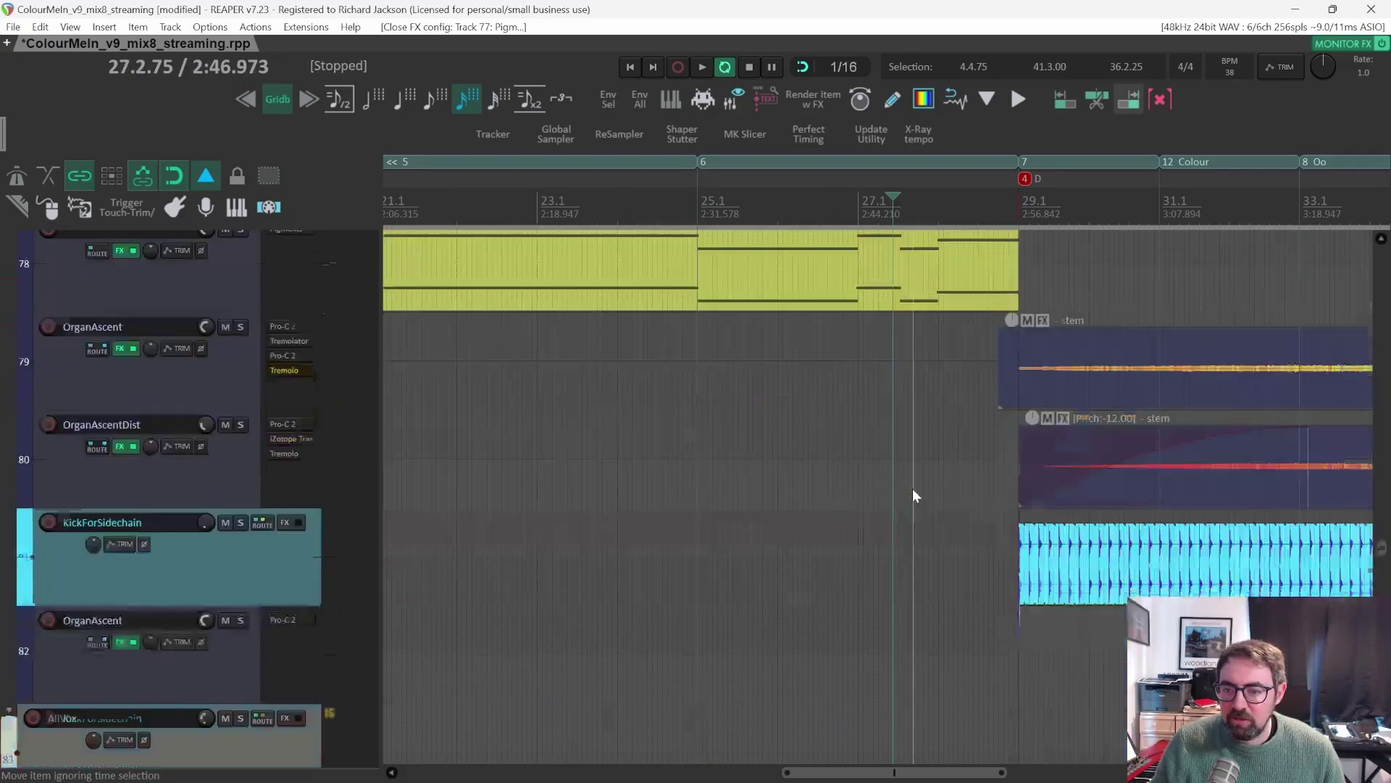
{"action": "scroll", "coordinate": [914, 493], "scroll_direction": "down", "scroll_amount": 3}
{"action": "scroll", "coordinate": [733, 466], "scroll_direction": "up", "scroll_amount": 7}
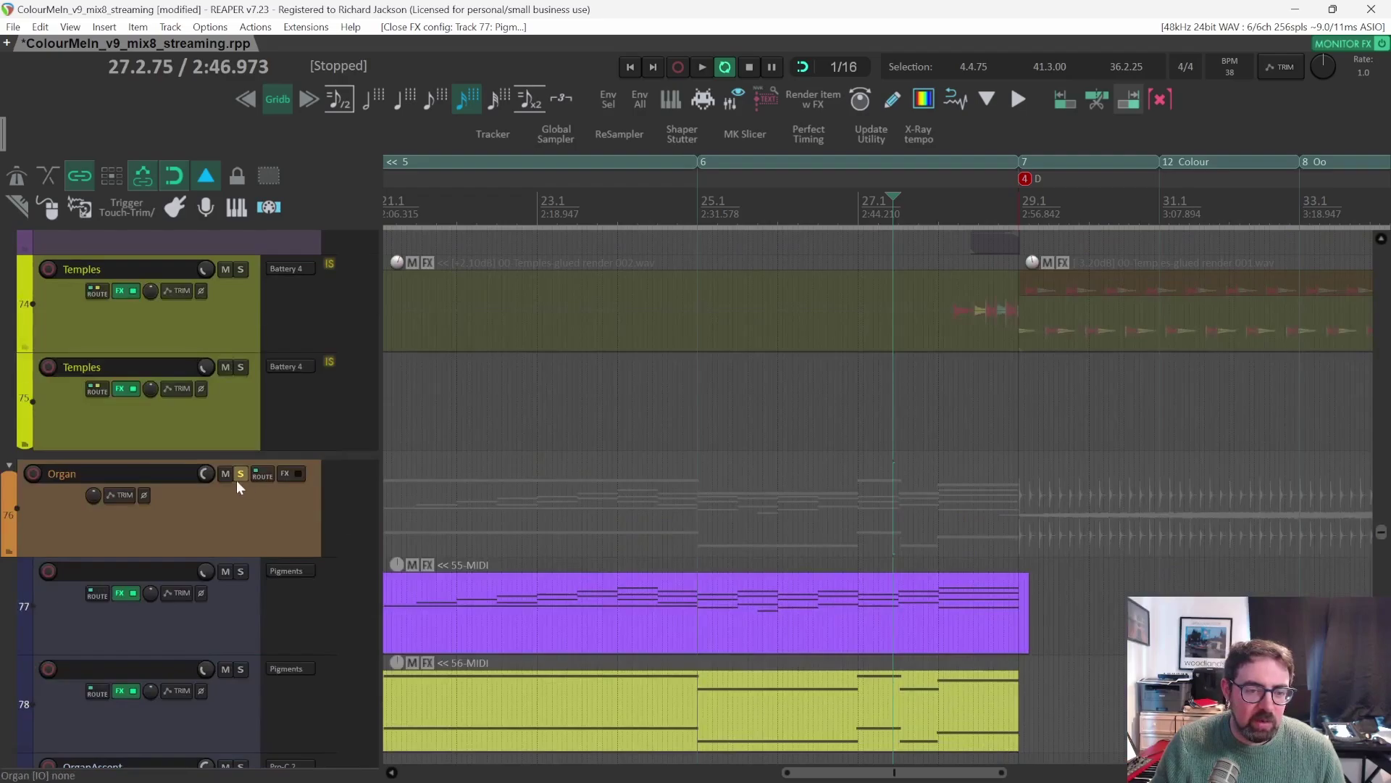
{"action": "left_click", "coordinate": [238, 476]}
Look back up through the tracks from the Organ folder to the Piano-Flute parts on tracks 36 to 39.
{"action": "scroll", "coordinate": [352, 484], "scroll_direction": "up", "scroll_amount": 9}
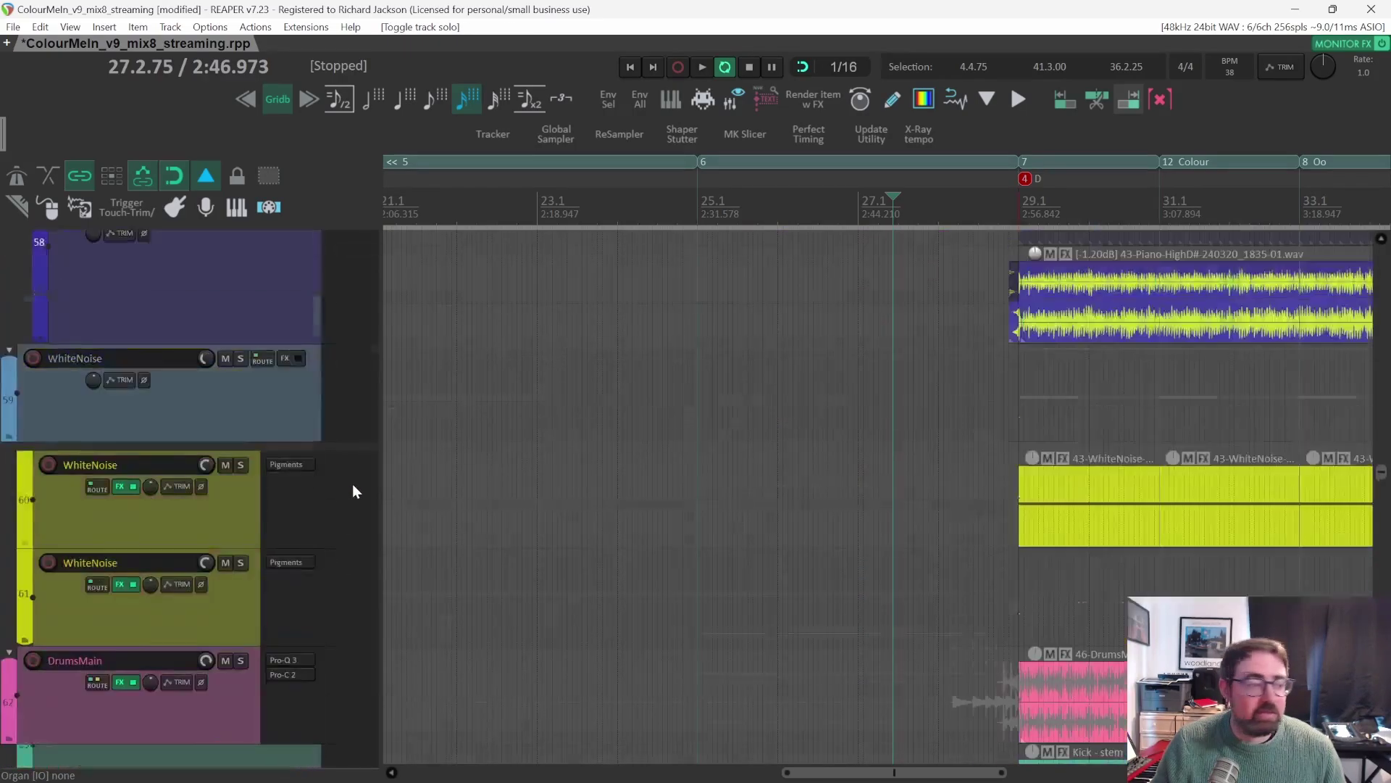
{"action": "scroll", "coordinate": [353, 485], "scroll_direction": "up", "scroll_amount": 5}
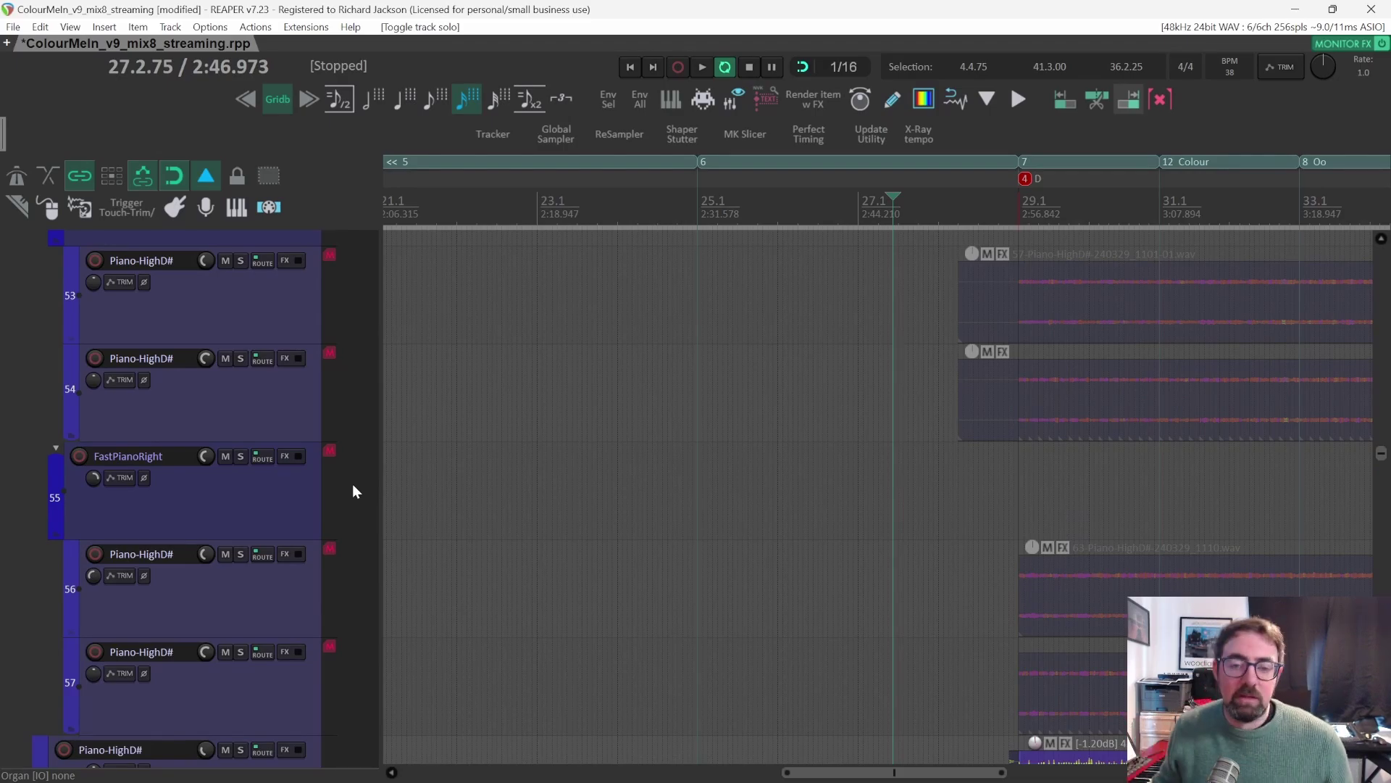
{"action": "scroll", "coordinate": [776, 559], "scroll_direction": "up", "scroll_amount": 10}
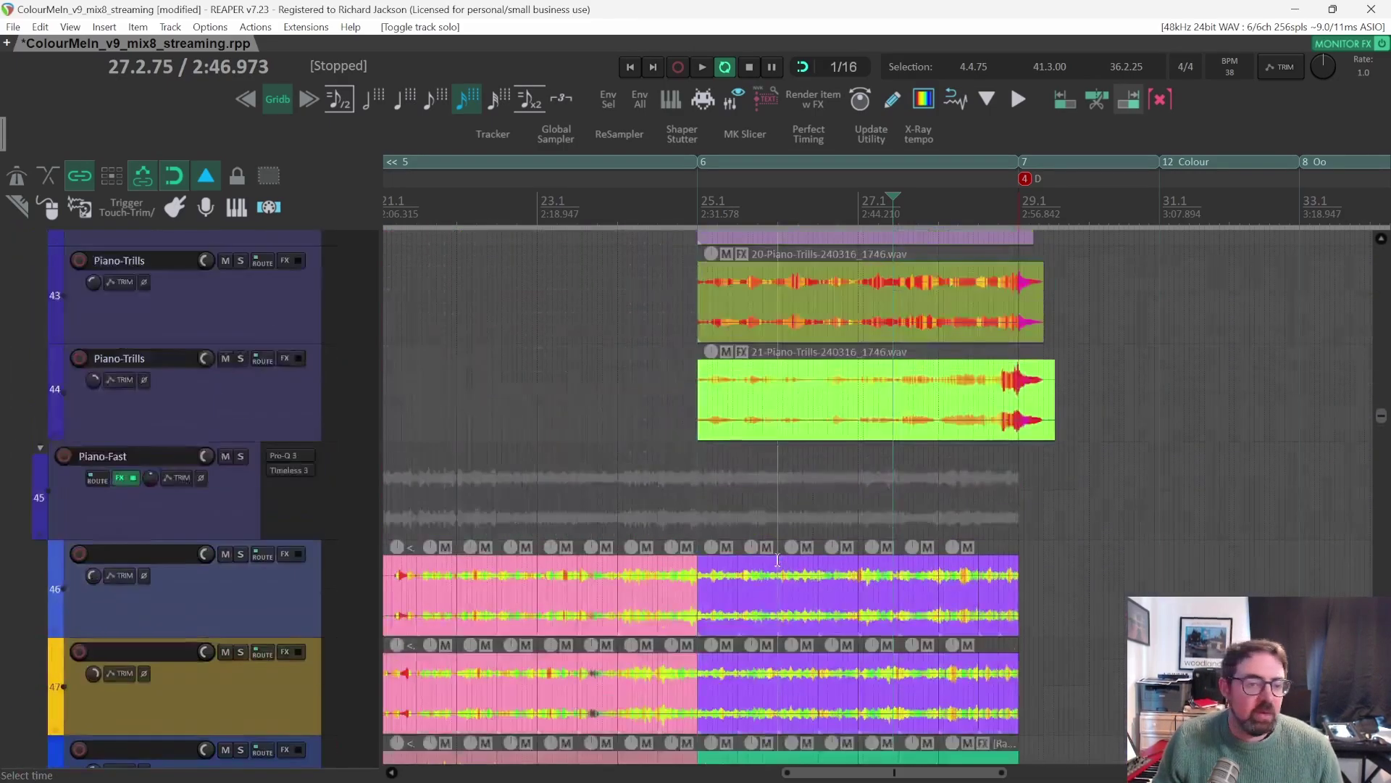
{"action": "scroll", "coordinate": [777, 559], "scroll_direction": "up", "scroll_amount": 5}
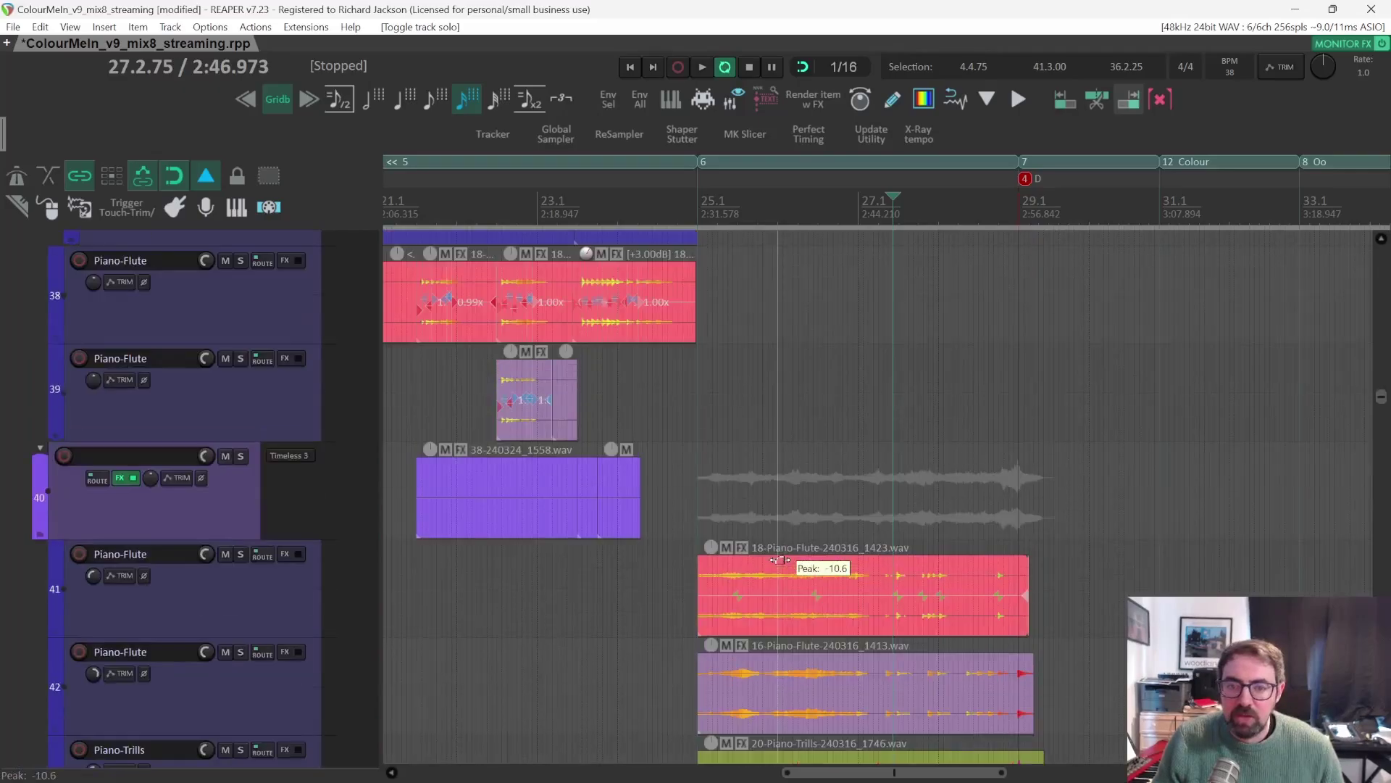
{"action": "scroll", "coordinate": [777, 559], "scroll_direction": "up", "scroll_amount": 3}
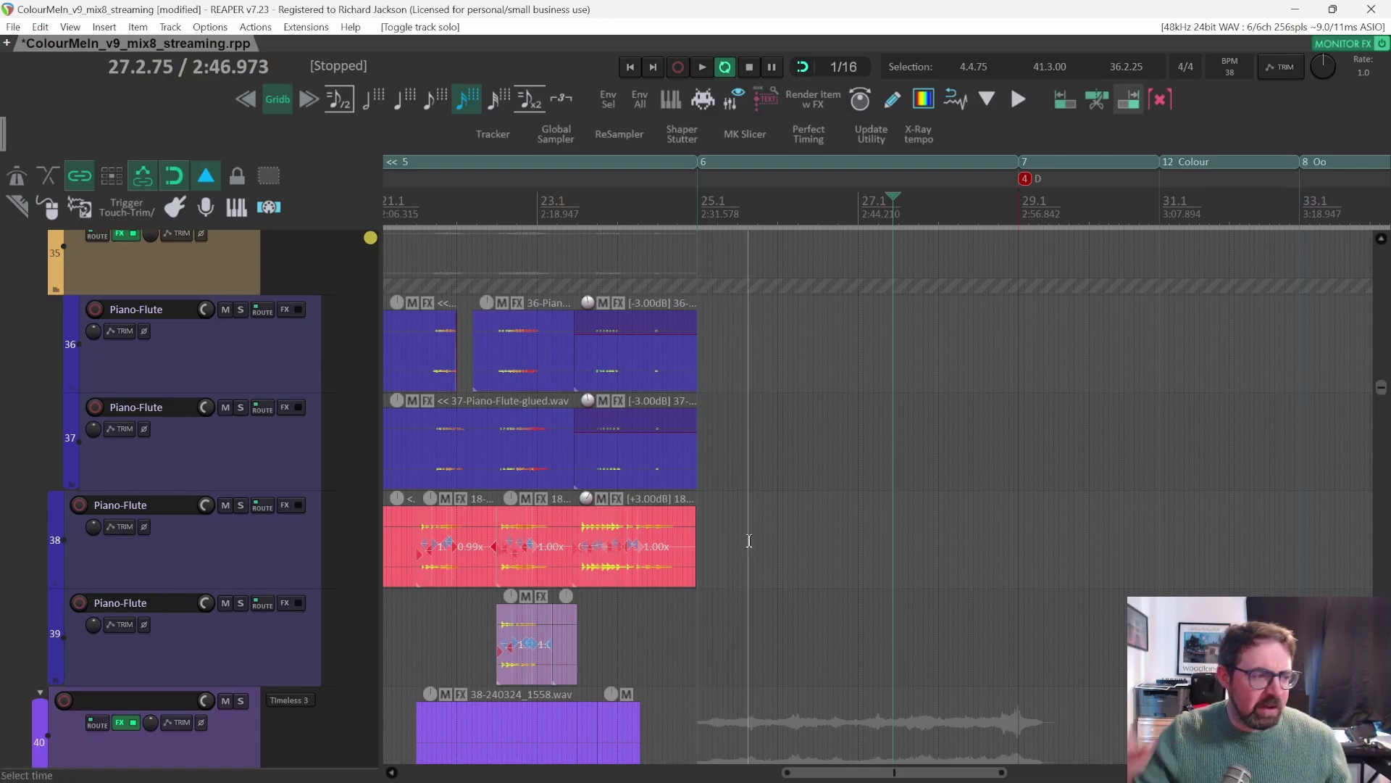
{"action": "scroll", "coordinate": [749, 540], "scroll_direction": "up", "scroll_amount": 2}
{"action": "scroll", "coordinate": [750, 541], "scroll_direction": "down", "scroll_amount": 2}
{"action": "scroll", "coordinate": [749, 540], "scroll_direction": "down", "scroll_amount": 3}
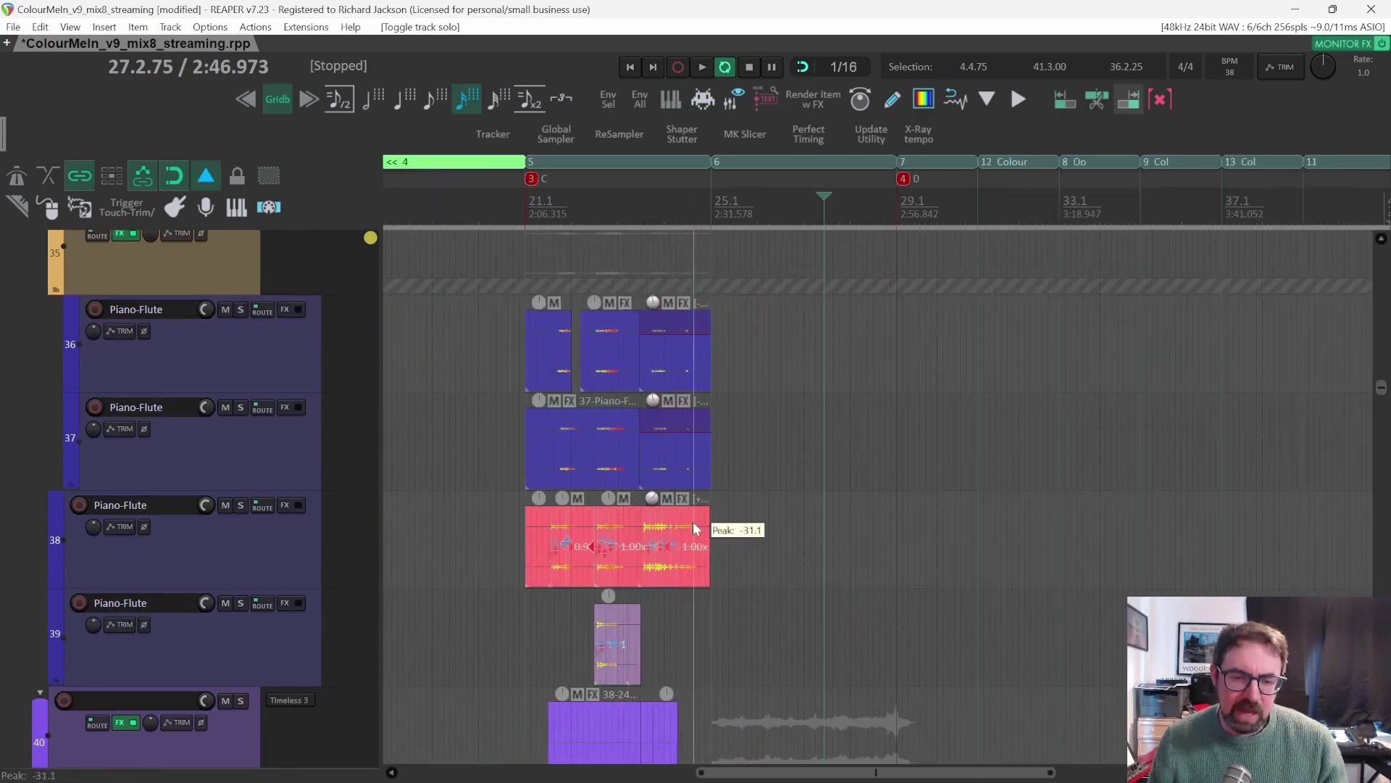
Shrink the track heights and compare the Opening and MidSection piano parts on either side of marker C.
{"action": "scroll", "coordinate": [503, 444], "scroll_direction": "down", "scroll_amount": 5}
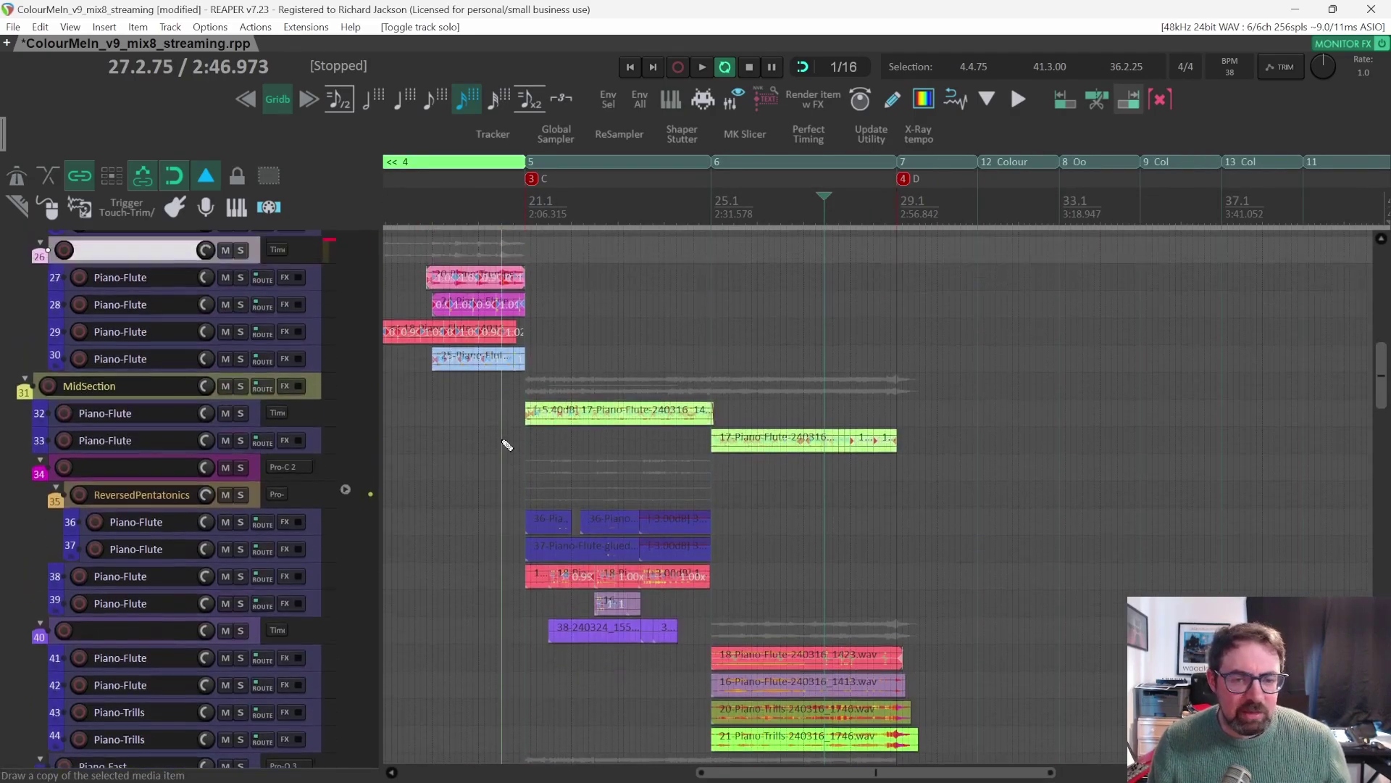
{"action": "scroll", "coordinate": [507, 449], "scroll_direction": "up", "scroll_amount": 1}
{"action": "scroll", "coordinate": [511, 453], "scroll_direction": "left", "scroll_amount": 4}
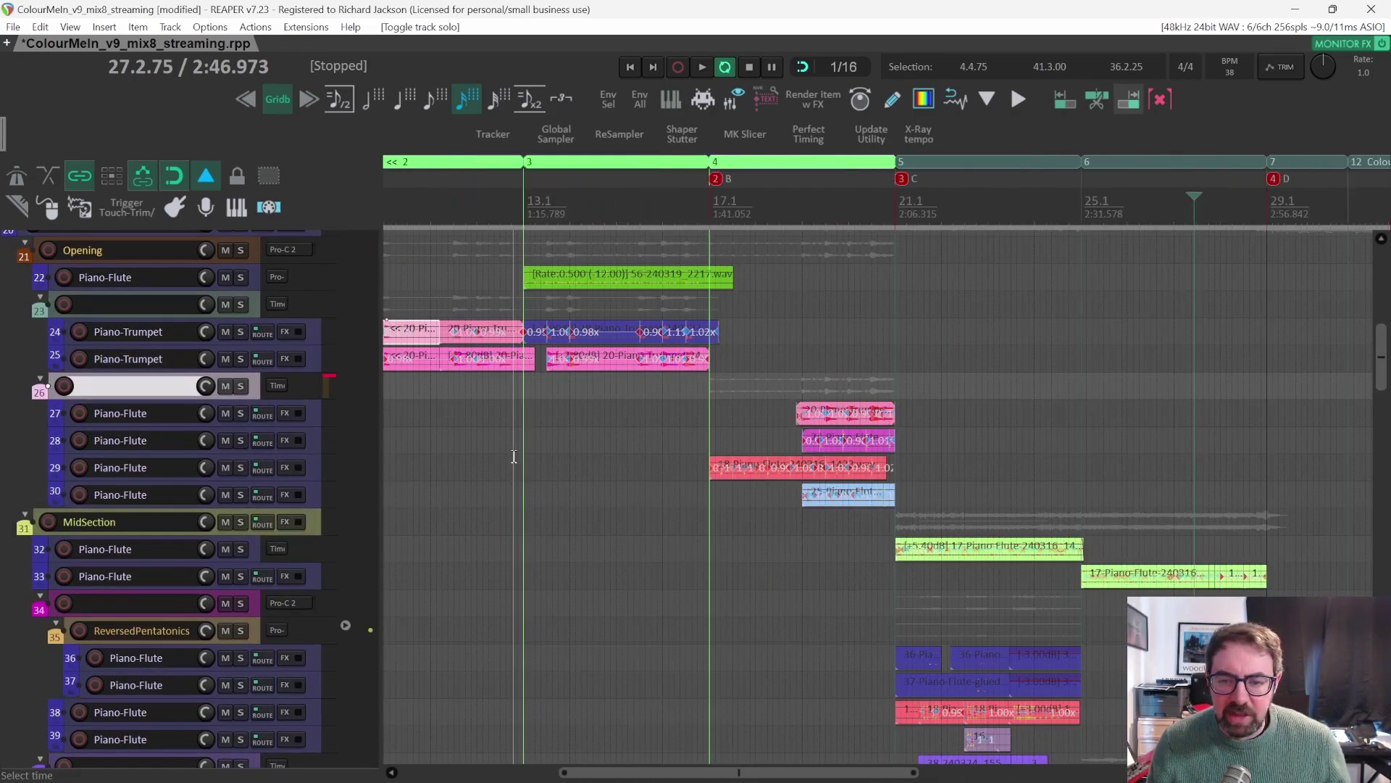
{"action": "scroll", "coordinate": [614, 472], "scroll_direction": "right", "scroll_amount": 1}
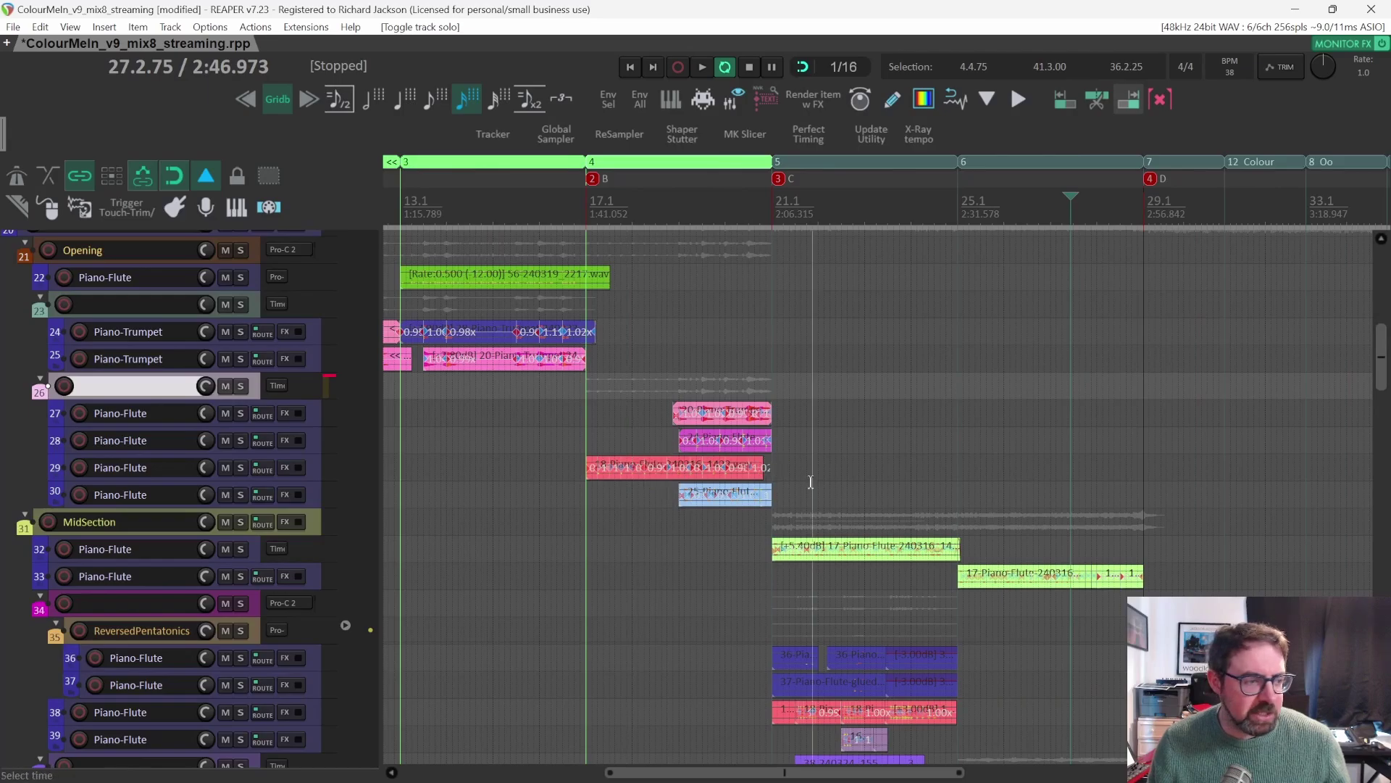
{"action": "scroll", "coordinate": [841, 487], "scroll_direction": "down", "scroll_amount": 1}
{"action": "scroll", "coordinate": [837, 494], "scroll_direction": "down", "scroll_amount": 5}
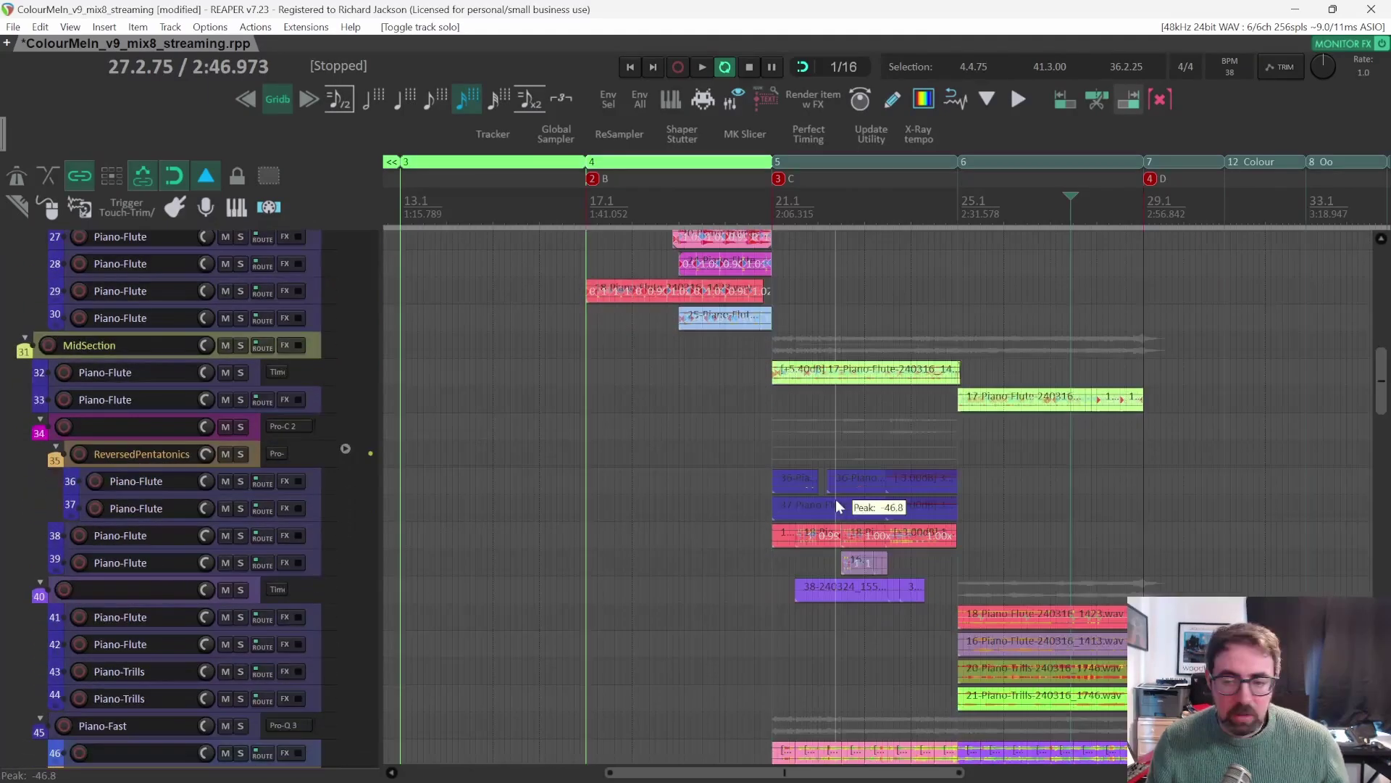
{"action": "scroll", "coordinate": [774, 268], "scroll_direction": "up", "scroll_amount": 1}
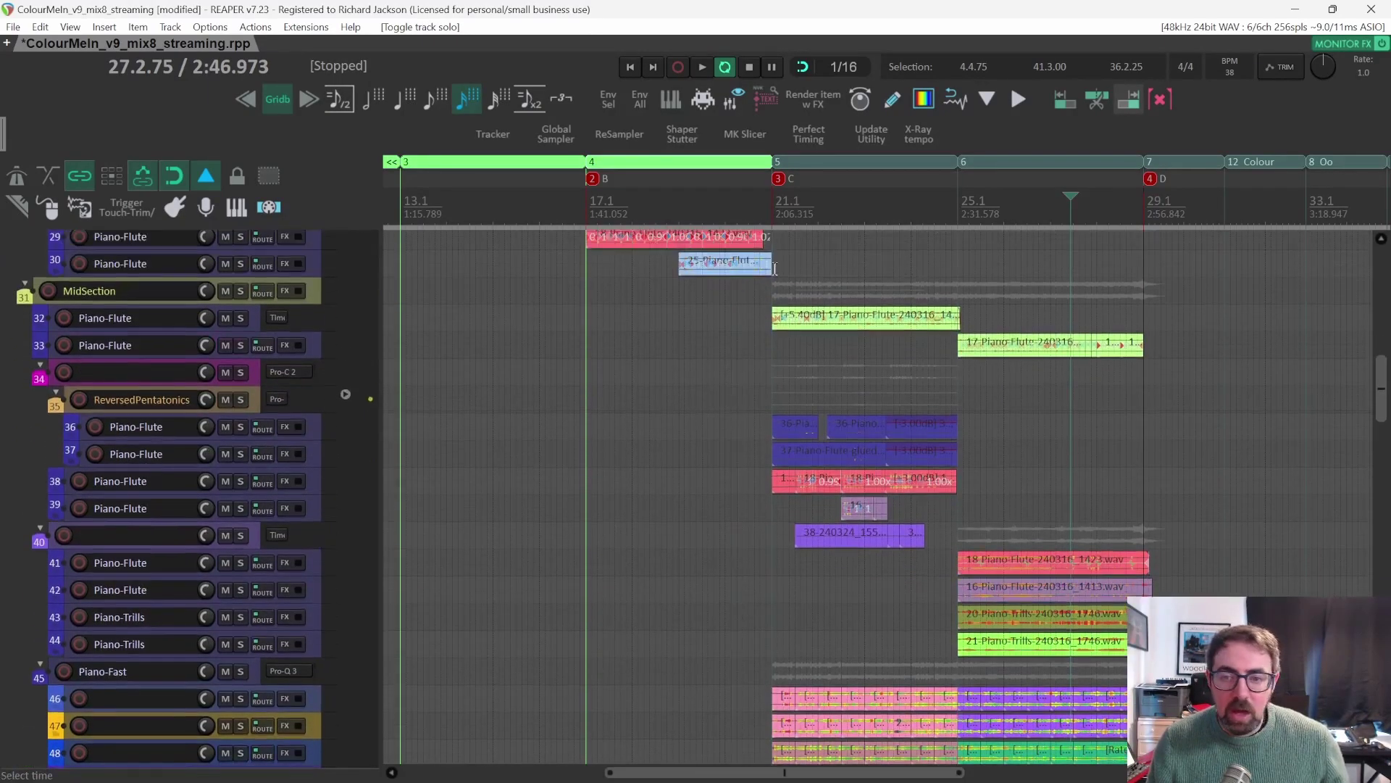
Play a moment of the mix from 18.4.50 and another from 21.3.00, stopping after each.
{"action": "left_click", "coordinate": [671, 208]}
{"action": "key", "text": "space"}
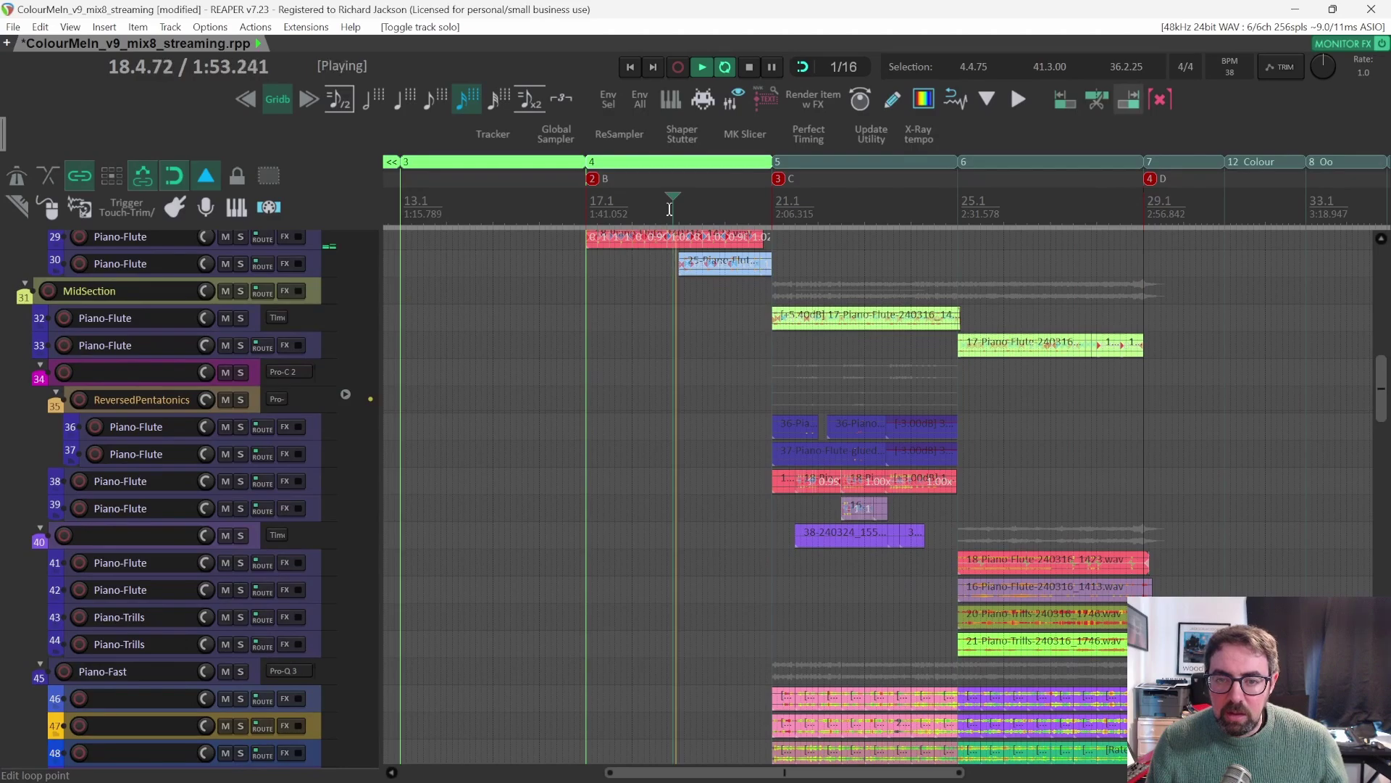
{"action": "key", "text": "space"}
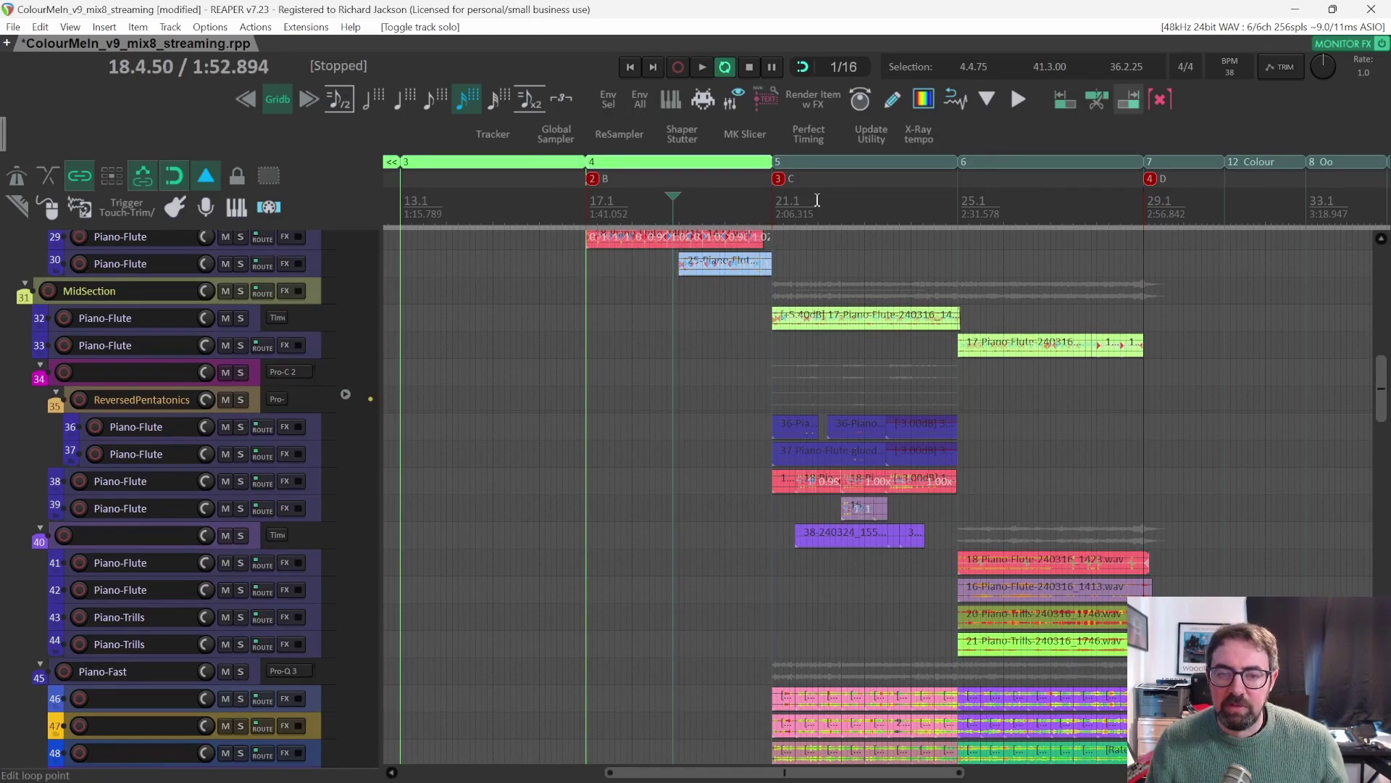
{"action": "left_click", "coordinate": [796, 208]}
{"action": "key", "text": "space"}
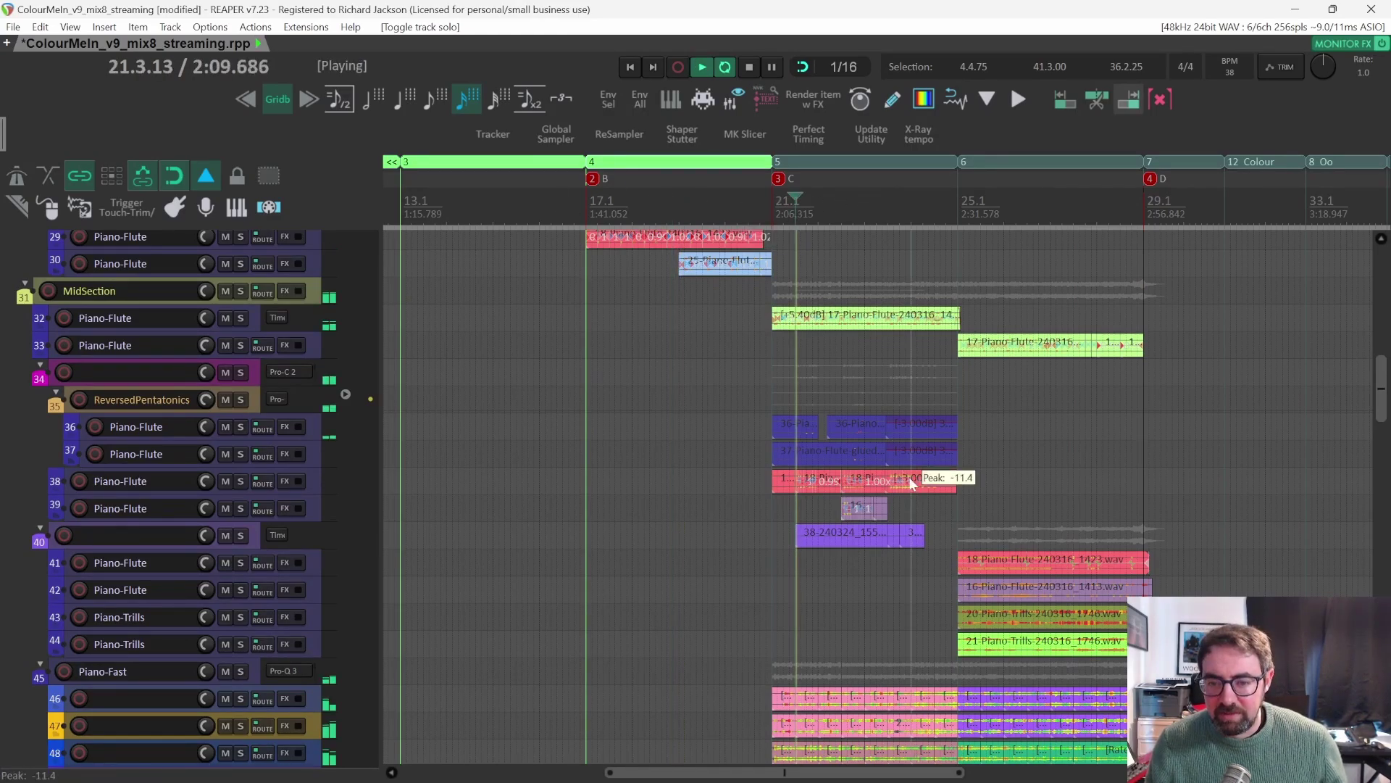
{"action": "scroll", "coordinate": [857, 435], "scroll_direction": "right", "scroll_amount": 2}
{"action": "key", "text": "space"}
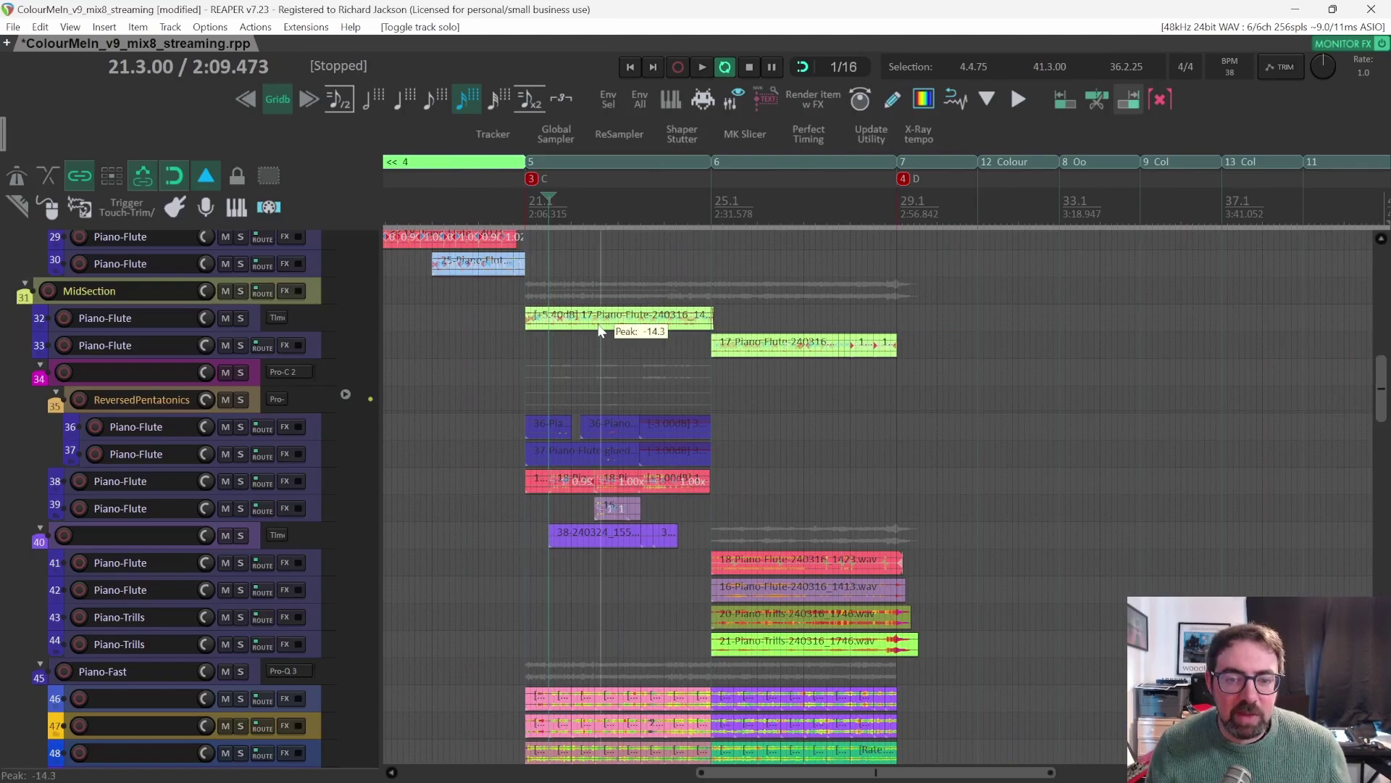
Solo the MidSection folder (track 31) and play it from 21.2.50 with section 5 enlarged, then stop.
{"action": "left_click", "coordinate": [241, 290]}
{"action": "key", "text": "space"}
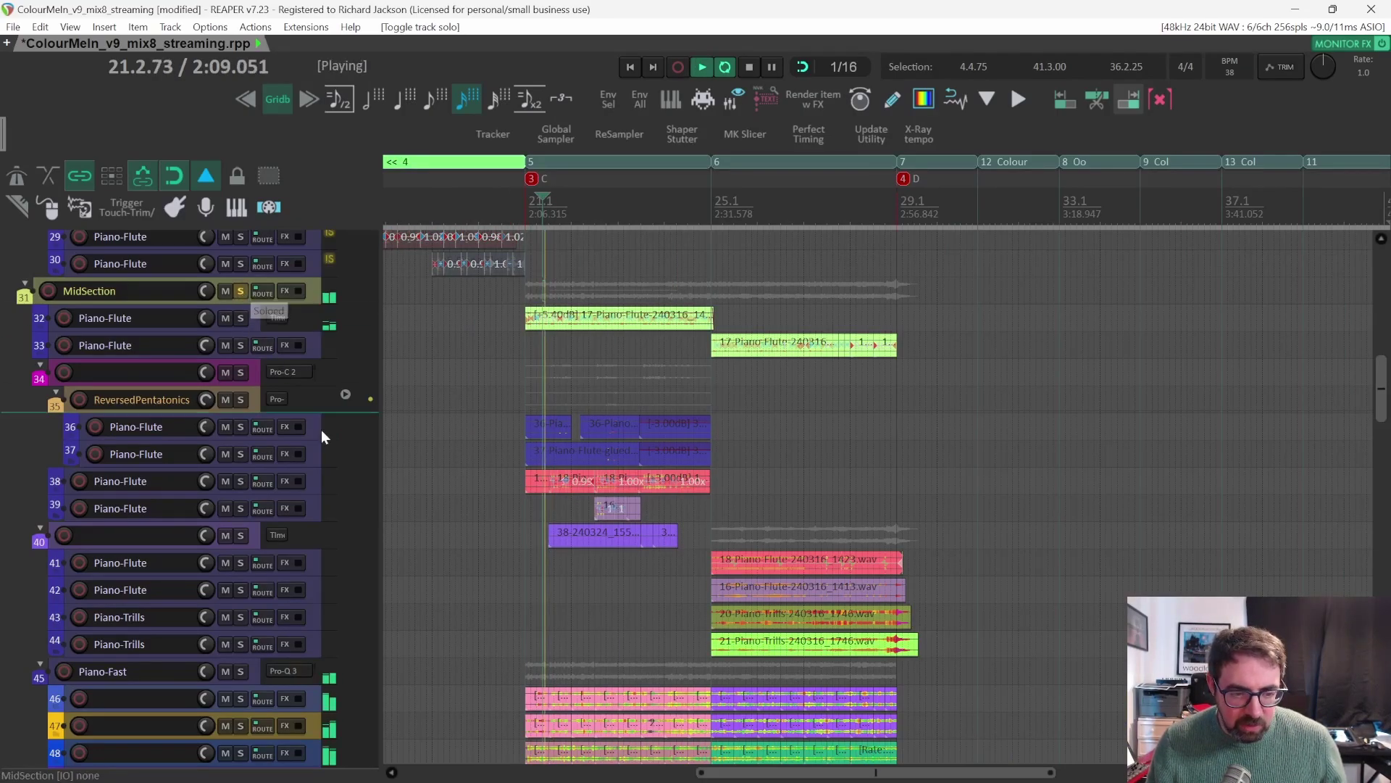
{"action": "scroll", "coordinate": [570, 584], "scroll_direction": "up", "scroll_amount": 4}
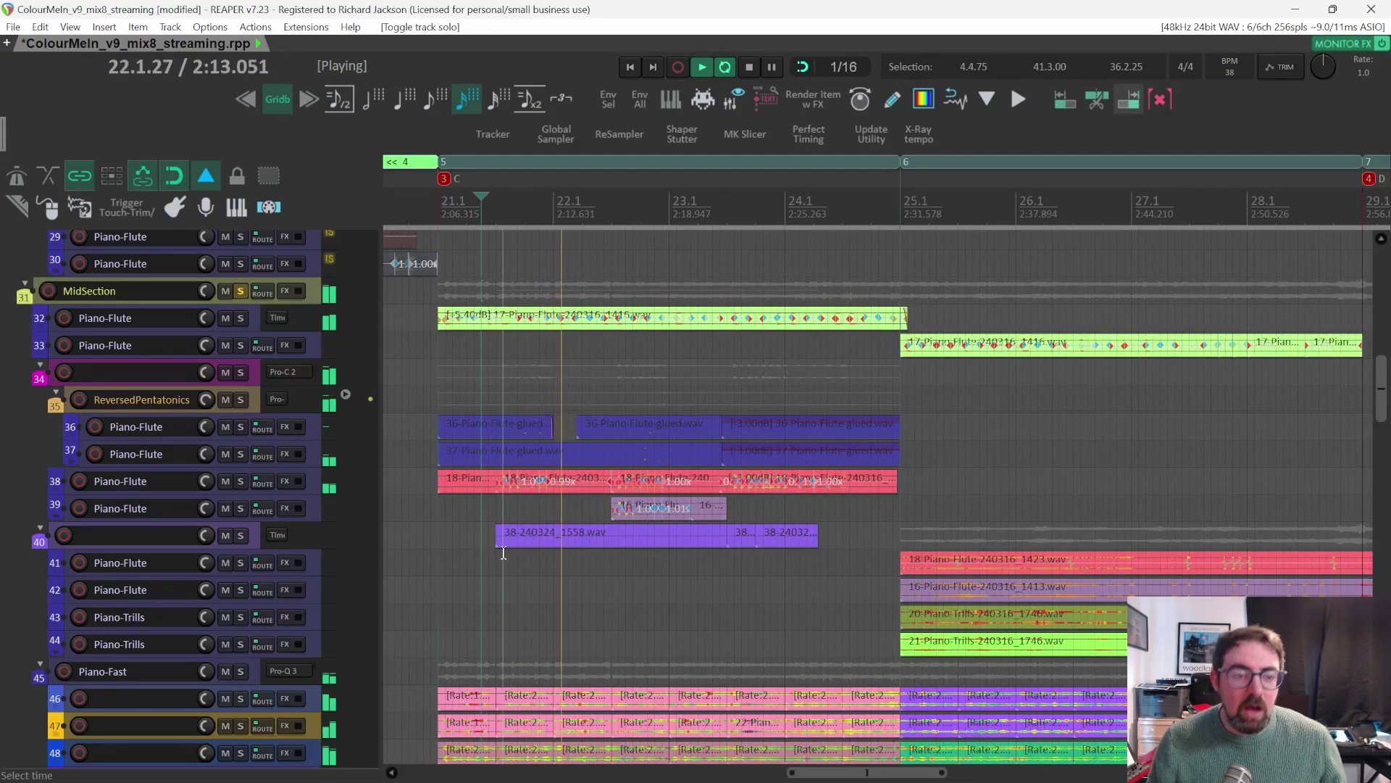
{"action": "key", "text": "space"}
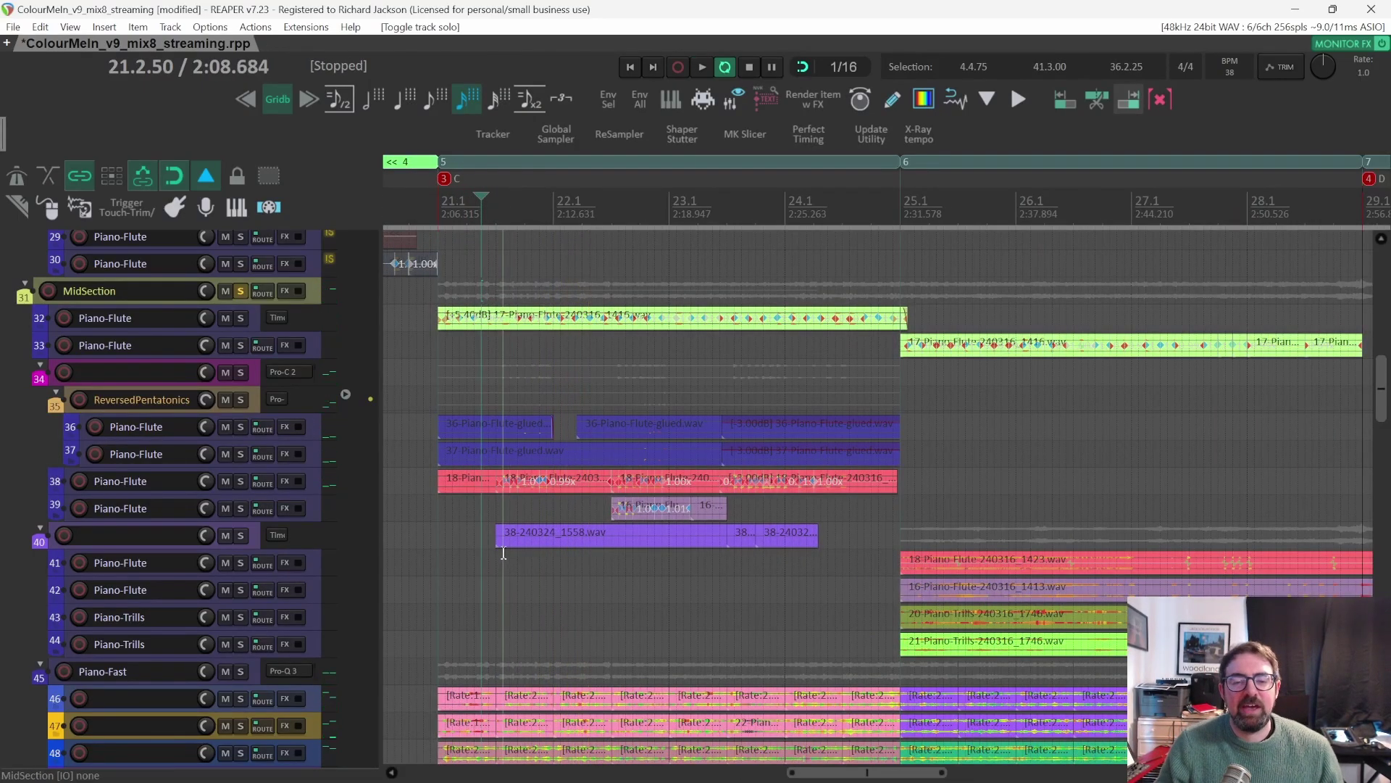
Solo the Piano-Fast folder (track 45), play it from 21.2.50 with its tracks enlarged, and stop.
{"action": "scroll", "coordinate": [498, 652], "scroll_direction": "down", "scroll_amount": 4}
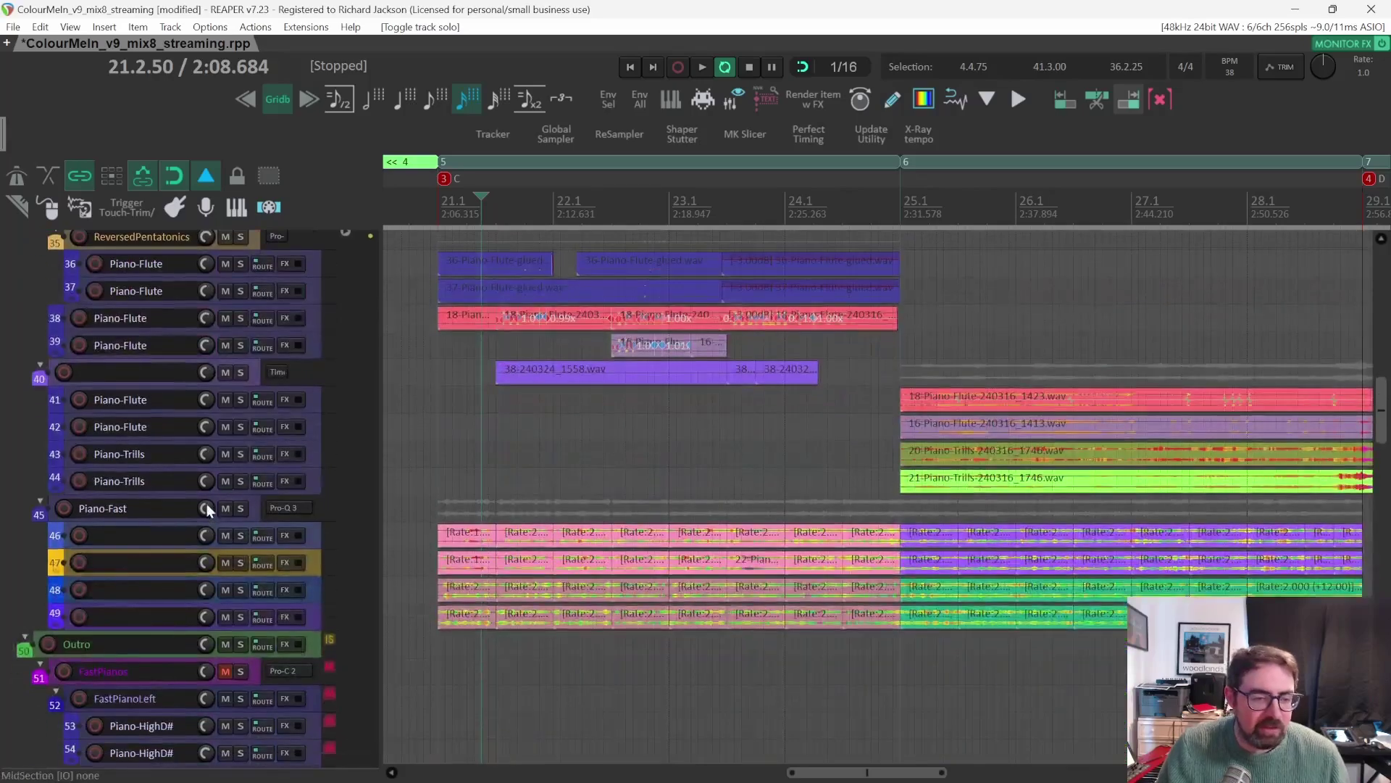
{"action": "left_click", "coordinate": [236, 507]}
{"action": "scroll", "coordinate": [239, 438], "scroll_direction": "up", "scroll_amount": 4}
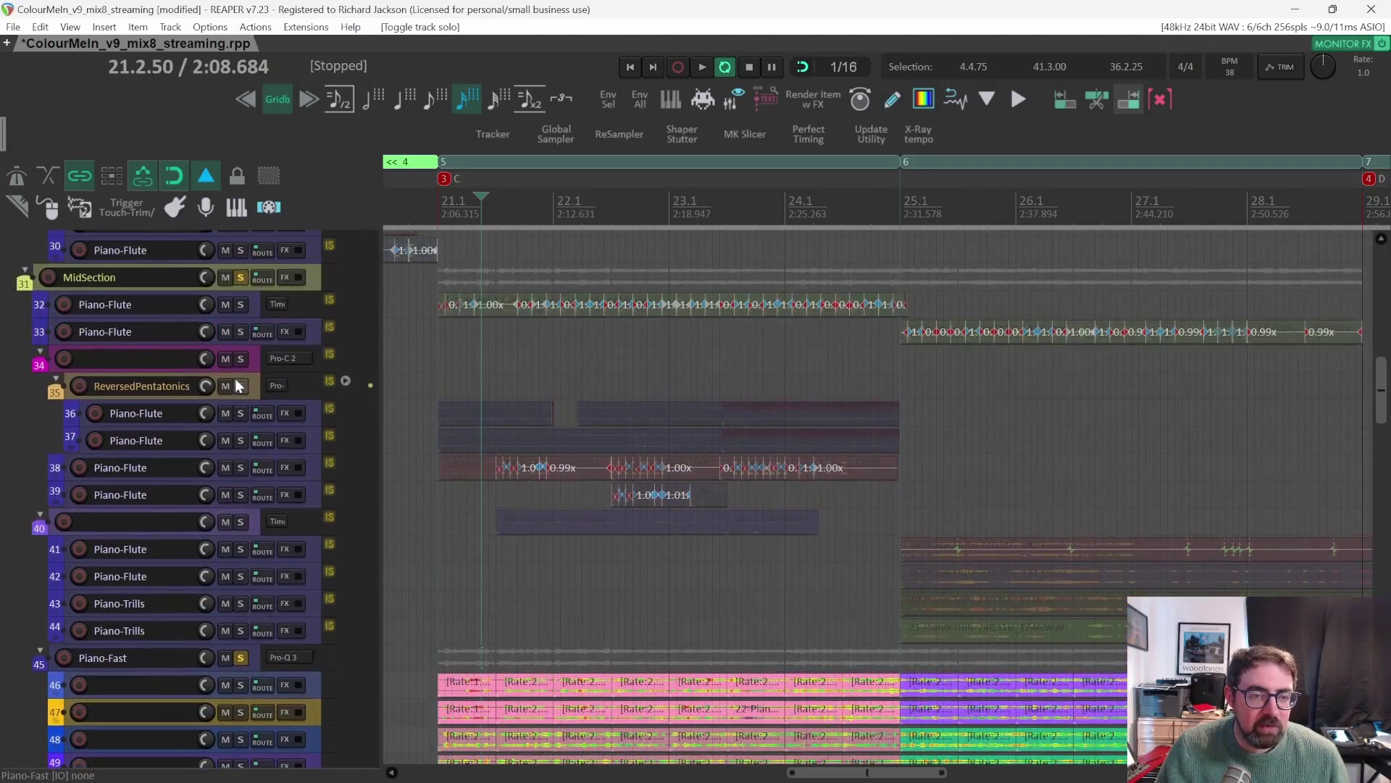
{"action": "scroll", "coordinate": [464, 399], "scroll_direction": "down", "scroll_amount": 3}
{"action": "key", "text": "space"}
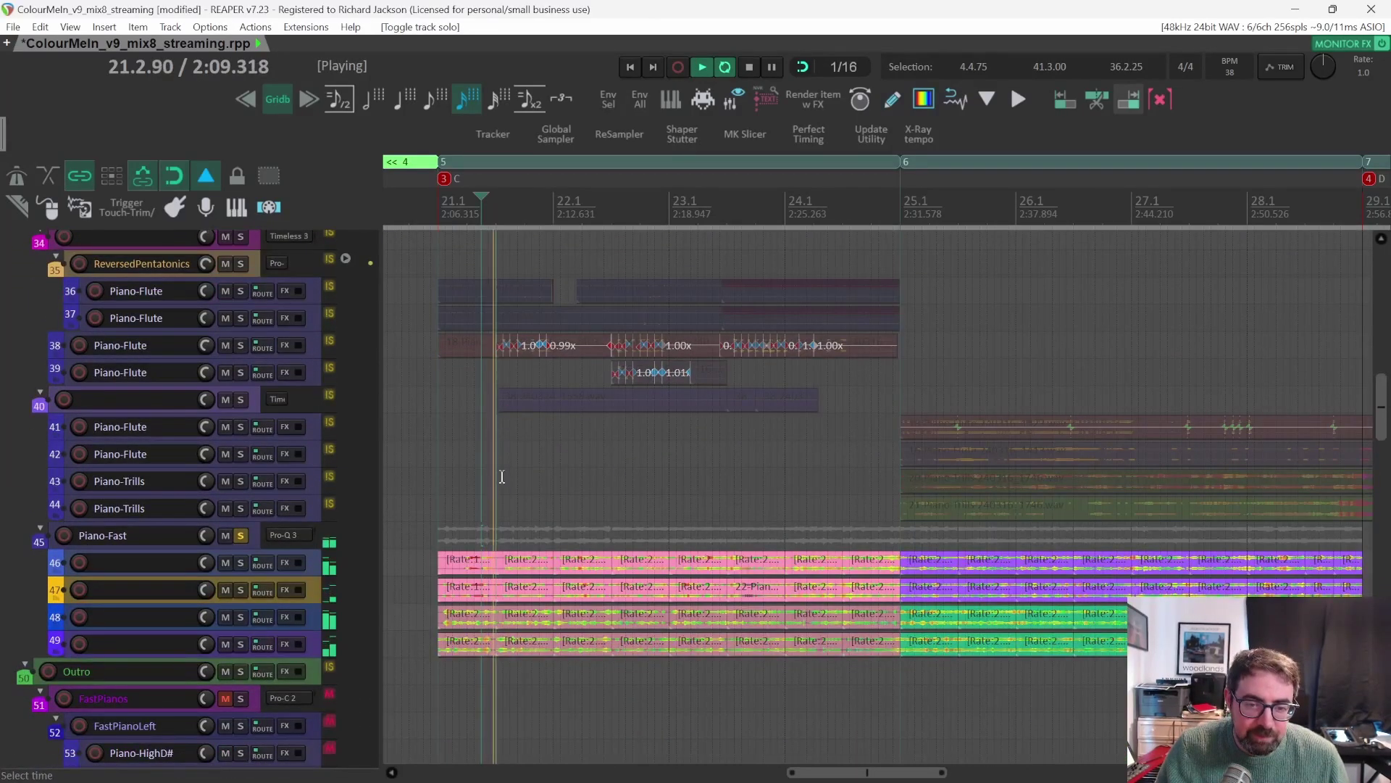
{"action": "scroll", "coordinate": [564, 639], "scroll_direction": "up", "scroll_amount": 3}
{"action": "scroll", "coordinate": [566, 647], "scroll_direction": "up", "scroll_amount": 4}
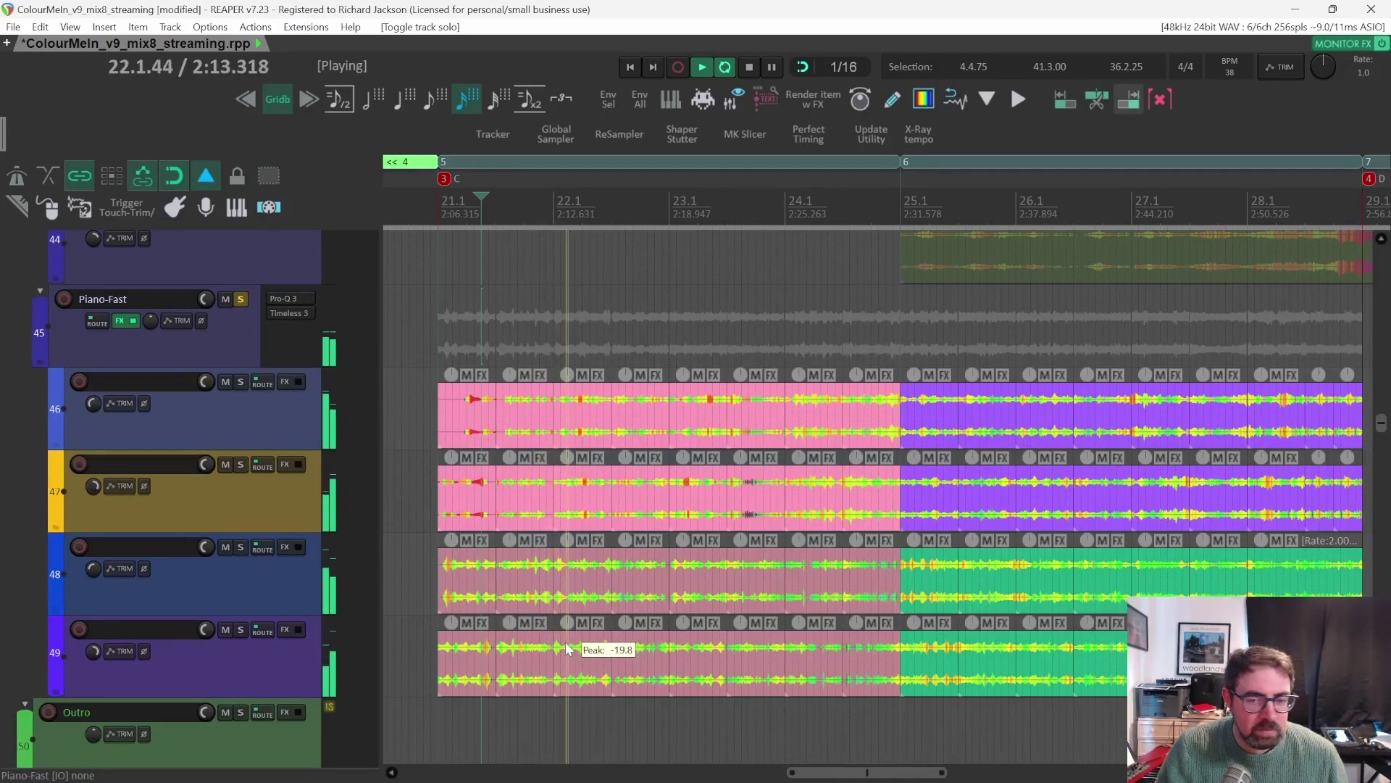
{"action": "key", "text": "space"}
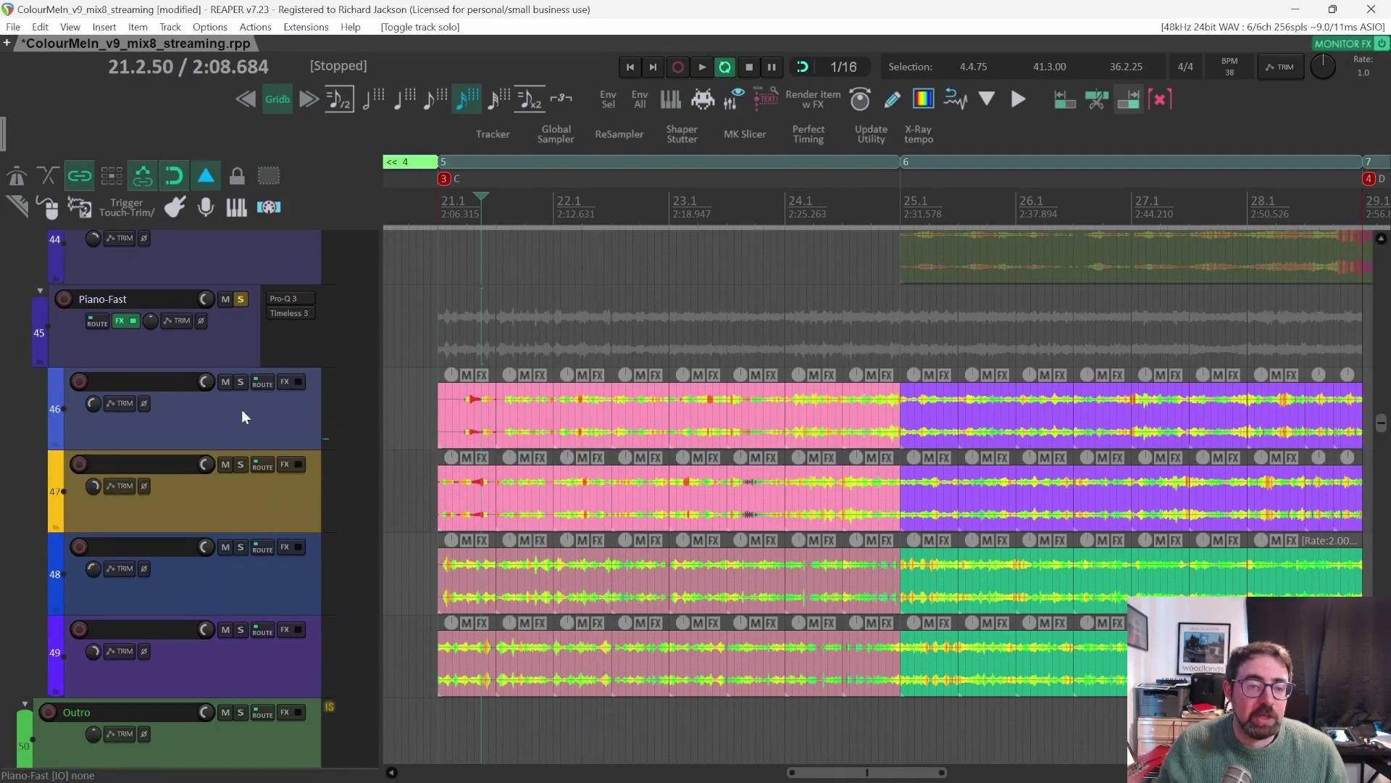
Inspect the first clips on tracks 46 to 49, viewing the item properties of the track 49 clip and closing them.
{"action": "left_click", "coordinate": [481, 406]}
{"action": "left_click", "coordinate": [471, 480]}
{"action": "left_click", "coordinate": [465, 583]}
{"action": "double_click", "coordinate": [465, 649]}
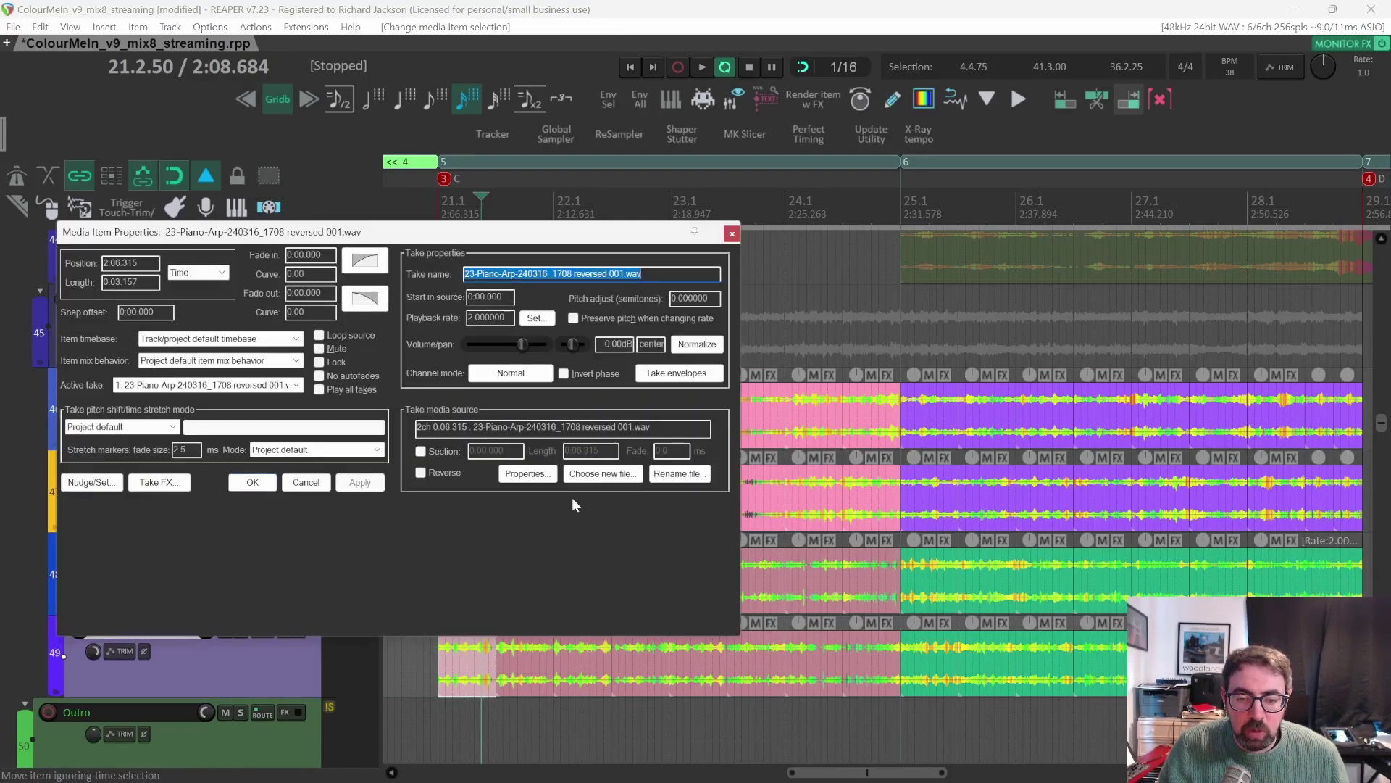
{"action": "key", "text": "Escape"}
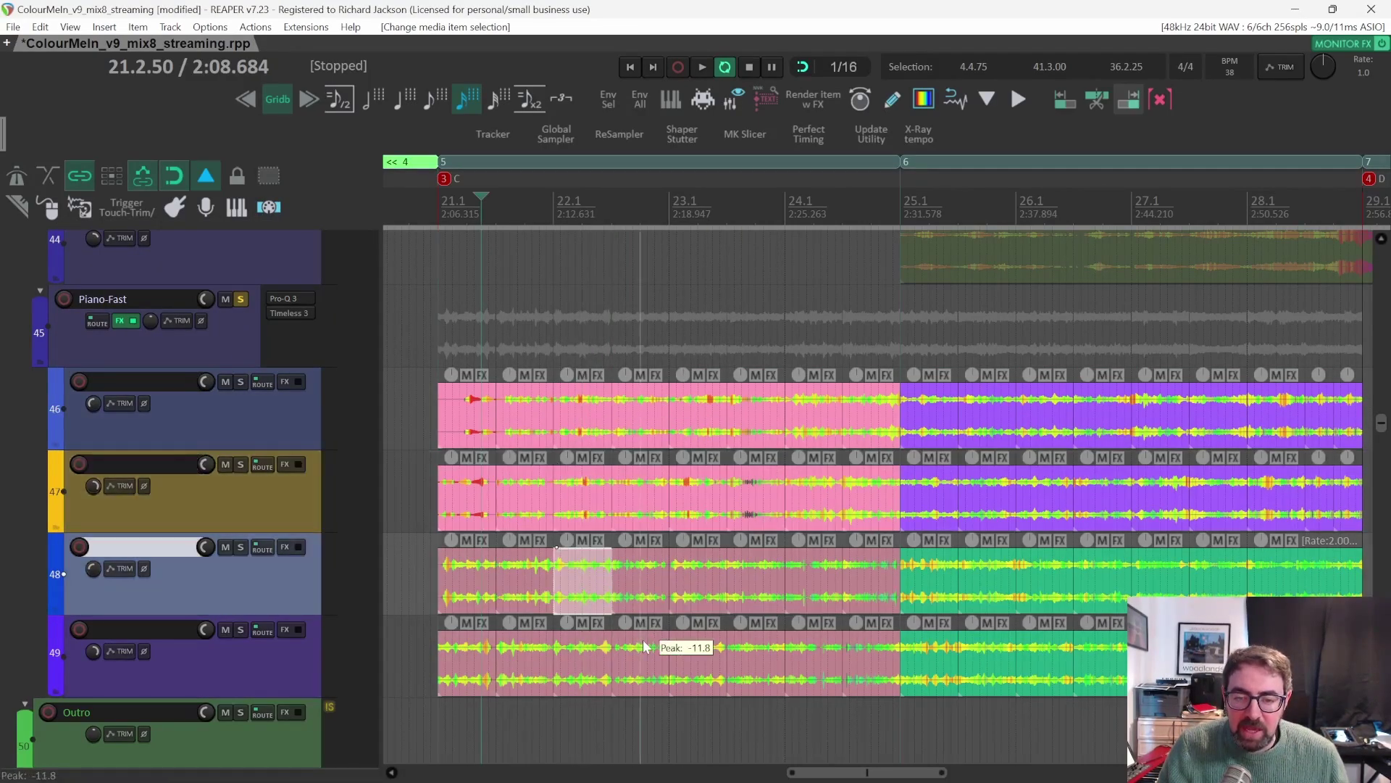
Examine the Piano-Fast layers across sections 5 and 6 and the Piano-Flute and Piano-Trills tracks above them.
{"action": "scroll", "coordinate": [869, 536], "scroll_direction": "right", "scroll_amount": 3}
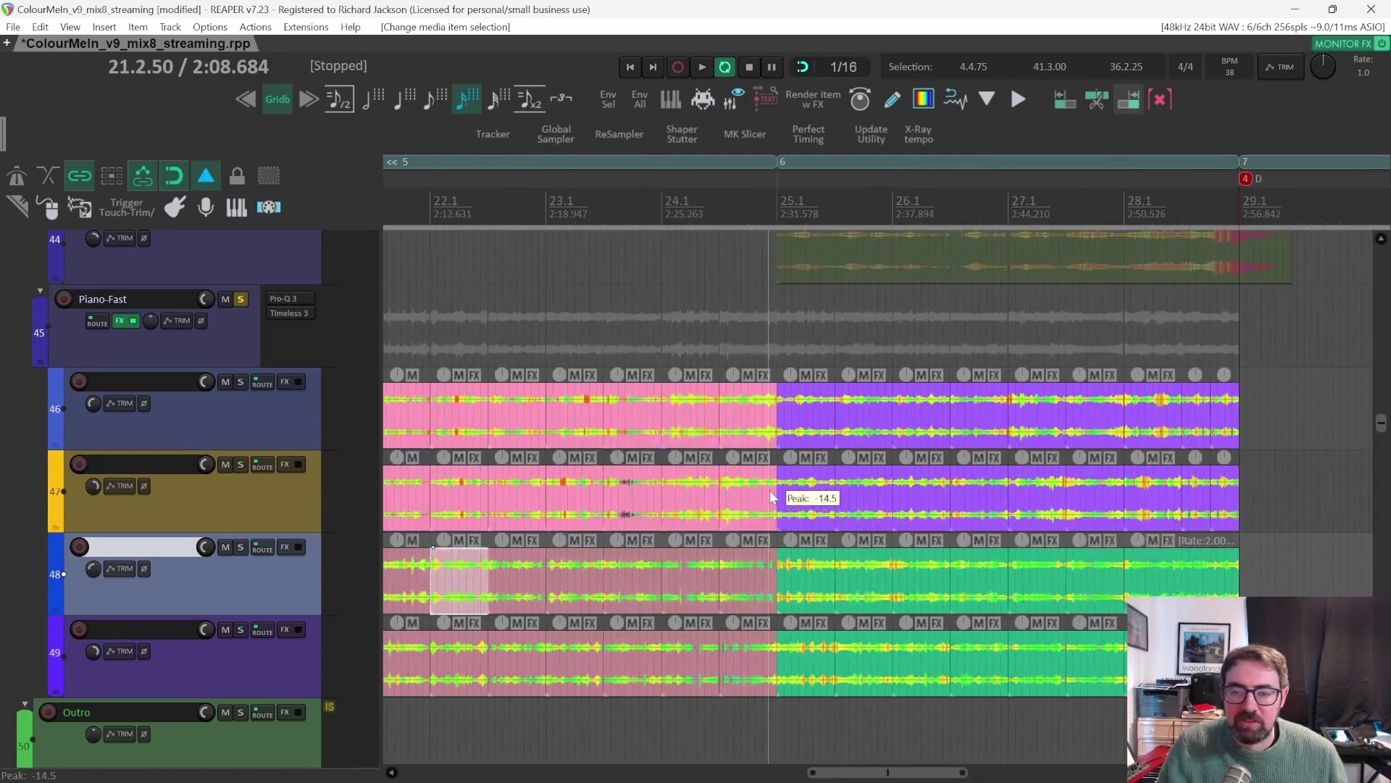
{"action": "scroll", "coordinate": [500, 487], "scroll_direction": "up", "scroll_amount": 4}
{"action": "scroll", "coordinate": [600, 563], "scroll_direction": "left", "scroll_amount": 6}
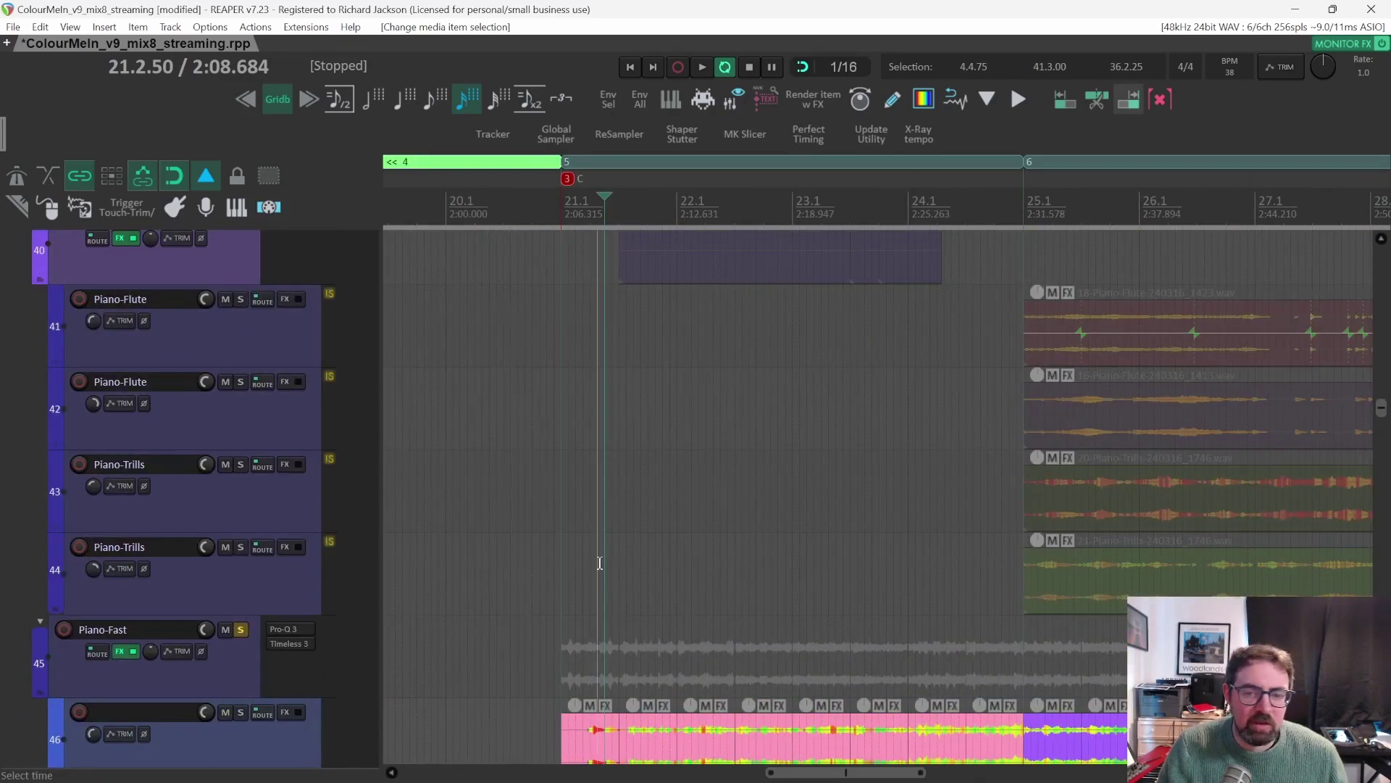
{"action": "scroll", "coordinate": [600, 563], "scroll_direction": "right", "scroll_amount": 3}
{"action": "scroll", "coordinate": [600, 563], "scroll_direction": "up", "scroll_amount": 4}
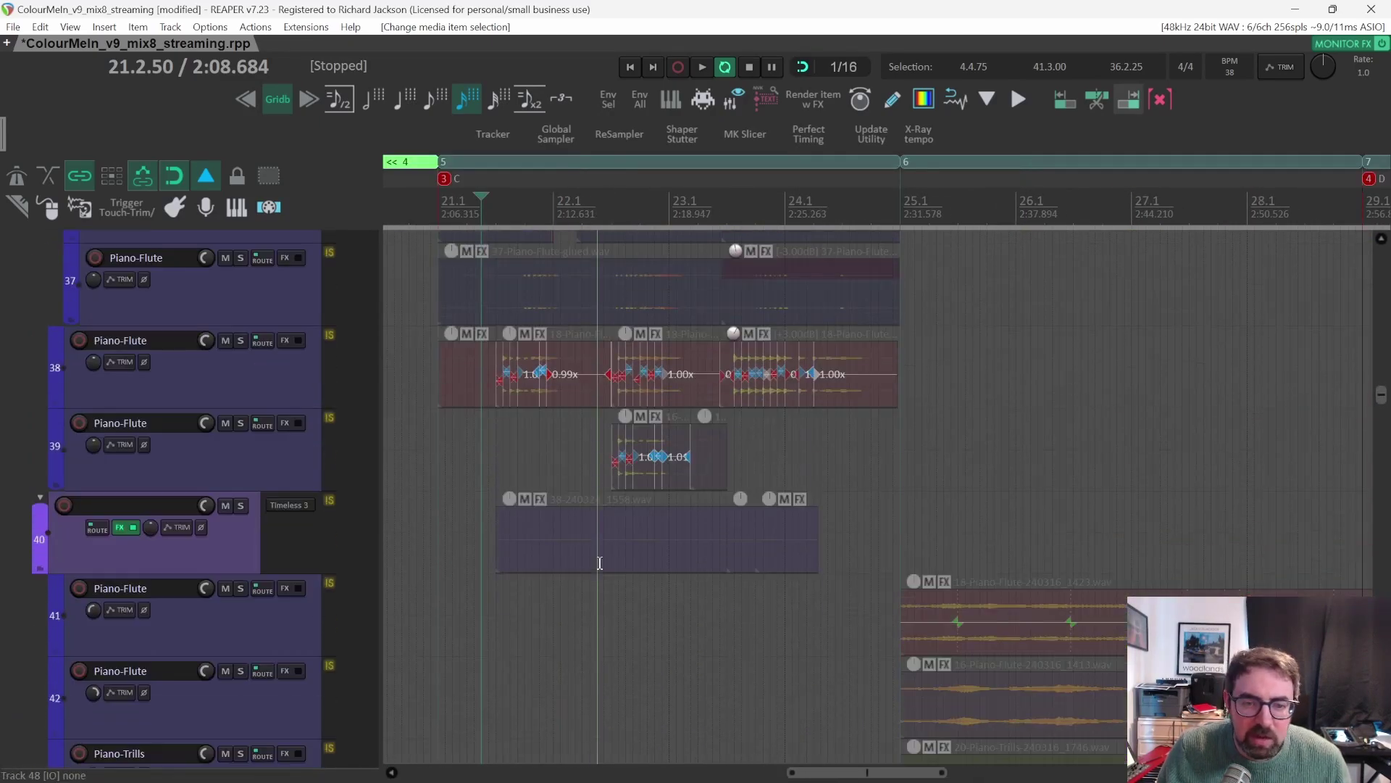
{"action": "scroll", "coordinate": [600, 563], "scroll_direction": "down", "scroll_amount": 8}
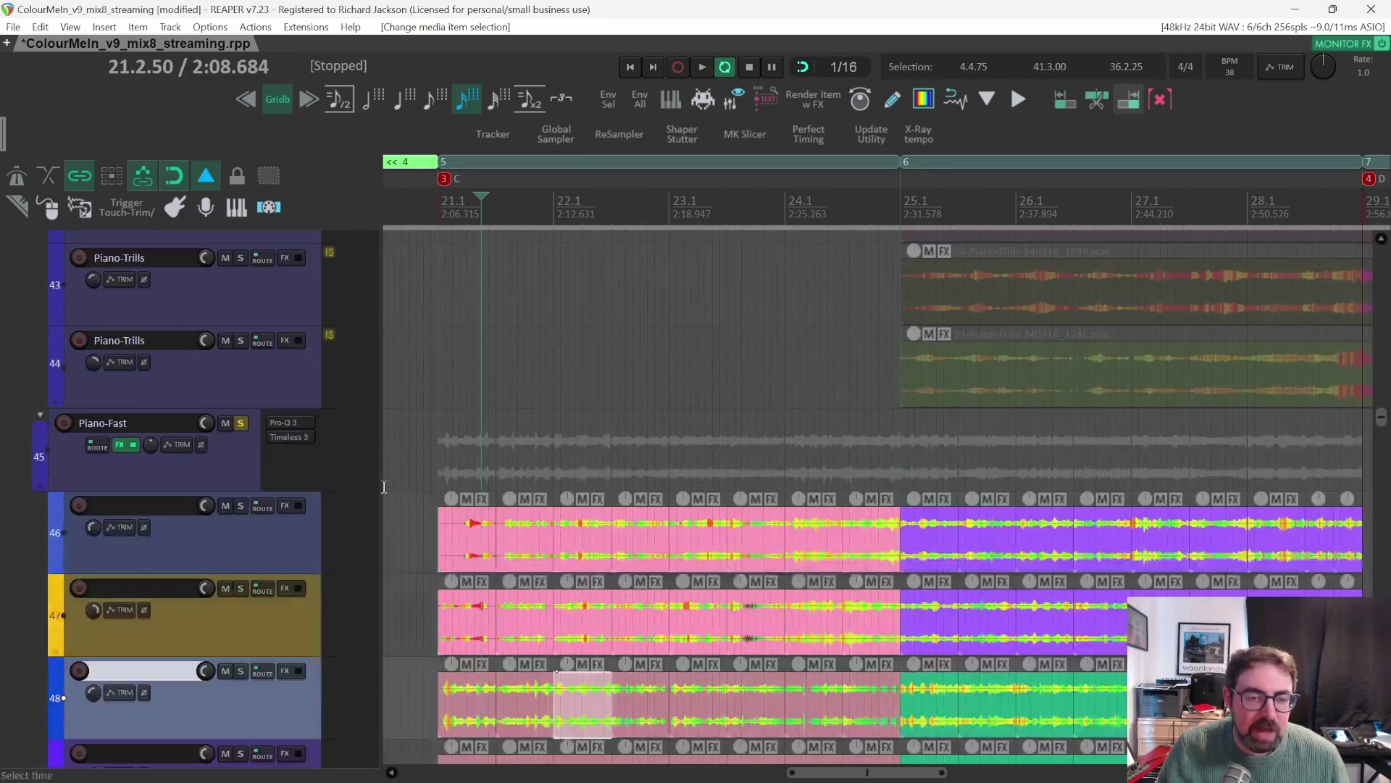
{"action": "scroll", "coordinate": [422, 467], "scroll_direction": "up", "scroll_amount": 7}
{"action": "scroll", "coordinate": [422, 468], "scroll_direction": "down", "scroll_amount": 4}
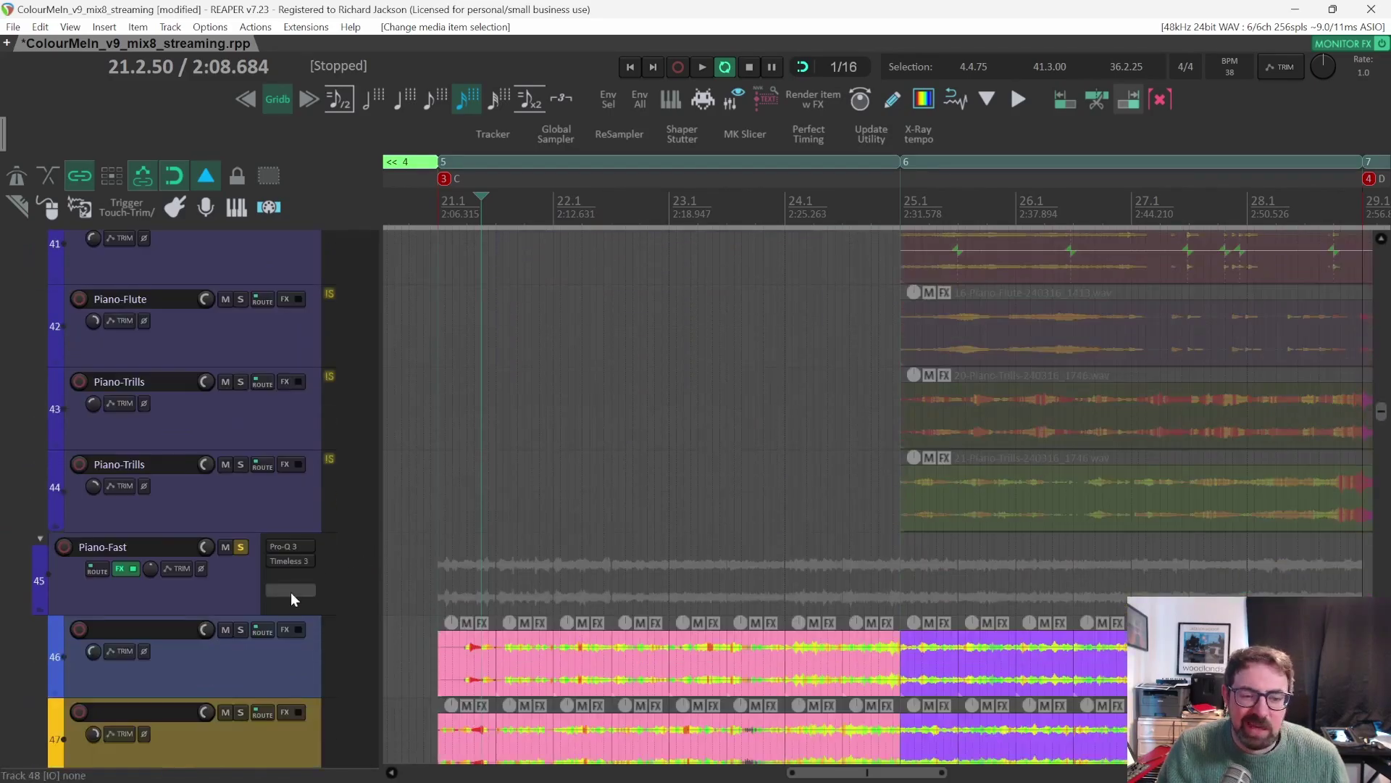
Unsolo the Piano-Fast folder (track 45) and bring the ReversedPentatonics group and its Piano-Flute tracks into view.
{"action": "left_click", "coordinate": [241, 547]}
{"action": "scroll", "coordinate": [242, 551], "scroll_direction": "up", "scroll_amount": 8}
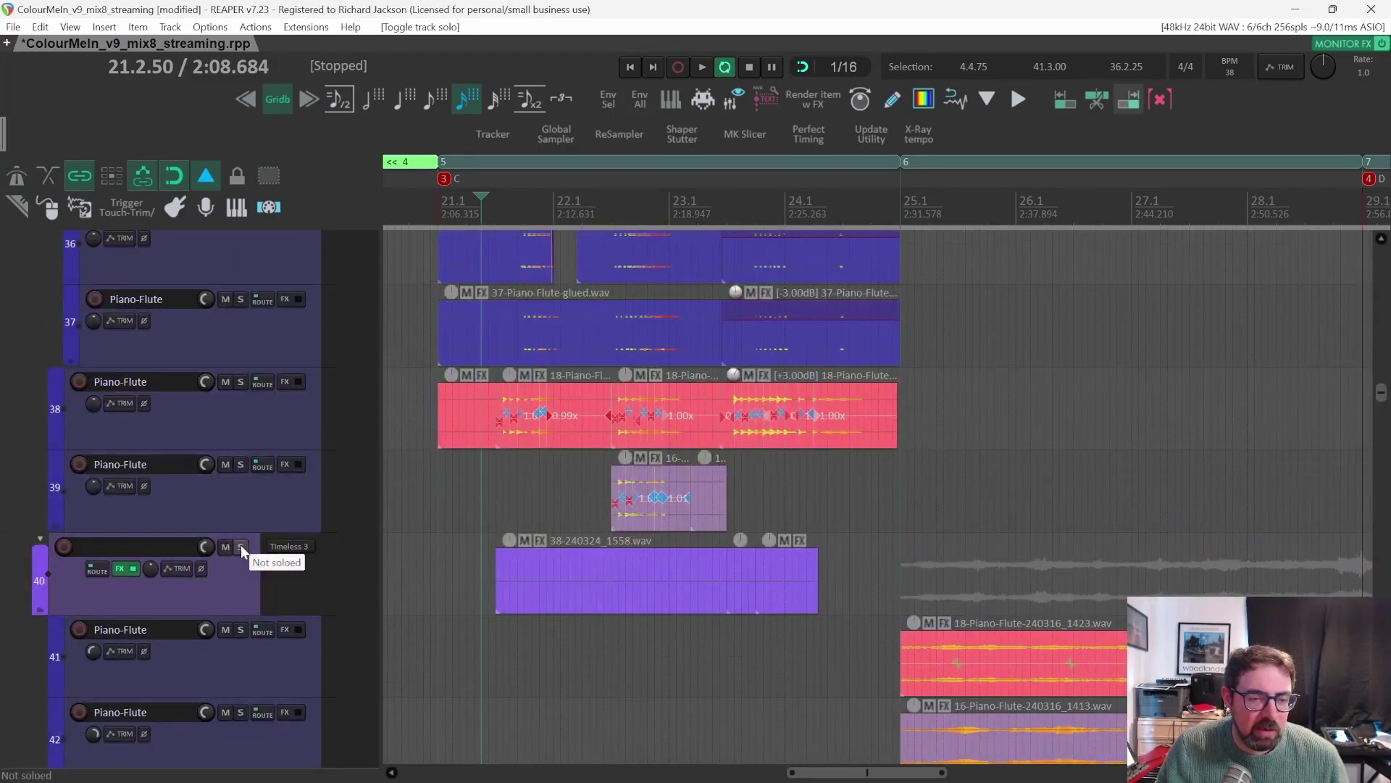
{"action": "scroll", "coordinate": [241, 545], "scroll_direction": "up", "scroll_amount": 3}
{"action": "right_click", "coordinate": [240, 545]}
{"action": "left_click", "coordinate": [573, 24]}
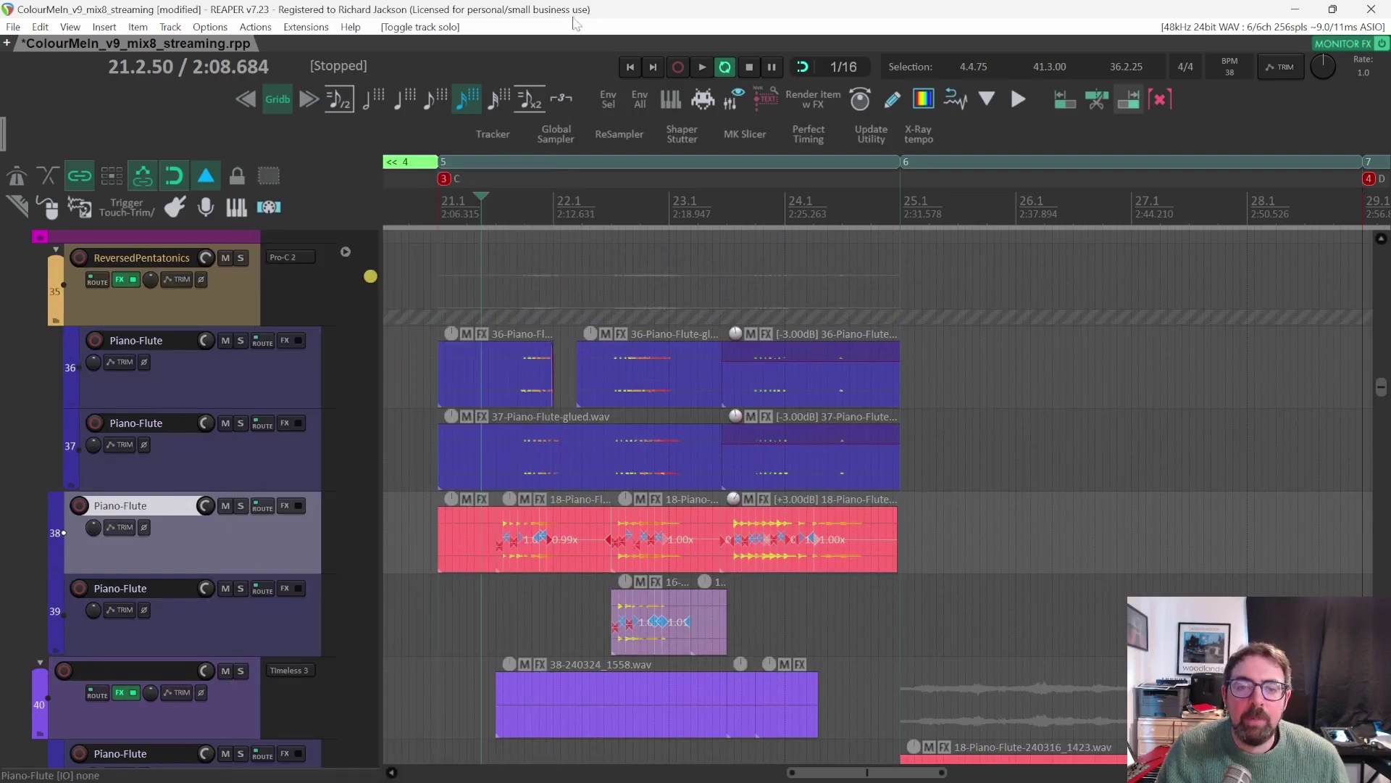
Solo the ReversedPentatonics folder (track 35), play it from 21.2.50 while viewing its parent track 34, and stop.
{"action": "left_click", "coordinate": [241, 258]}
{"action": "key", "text": "space"}
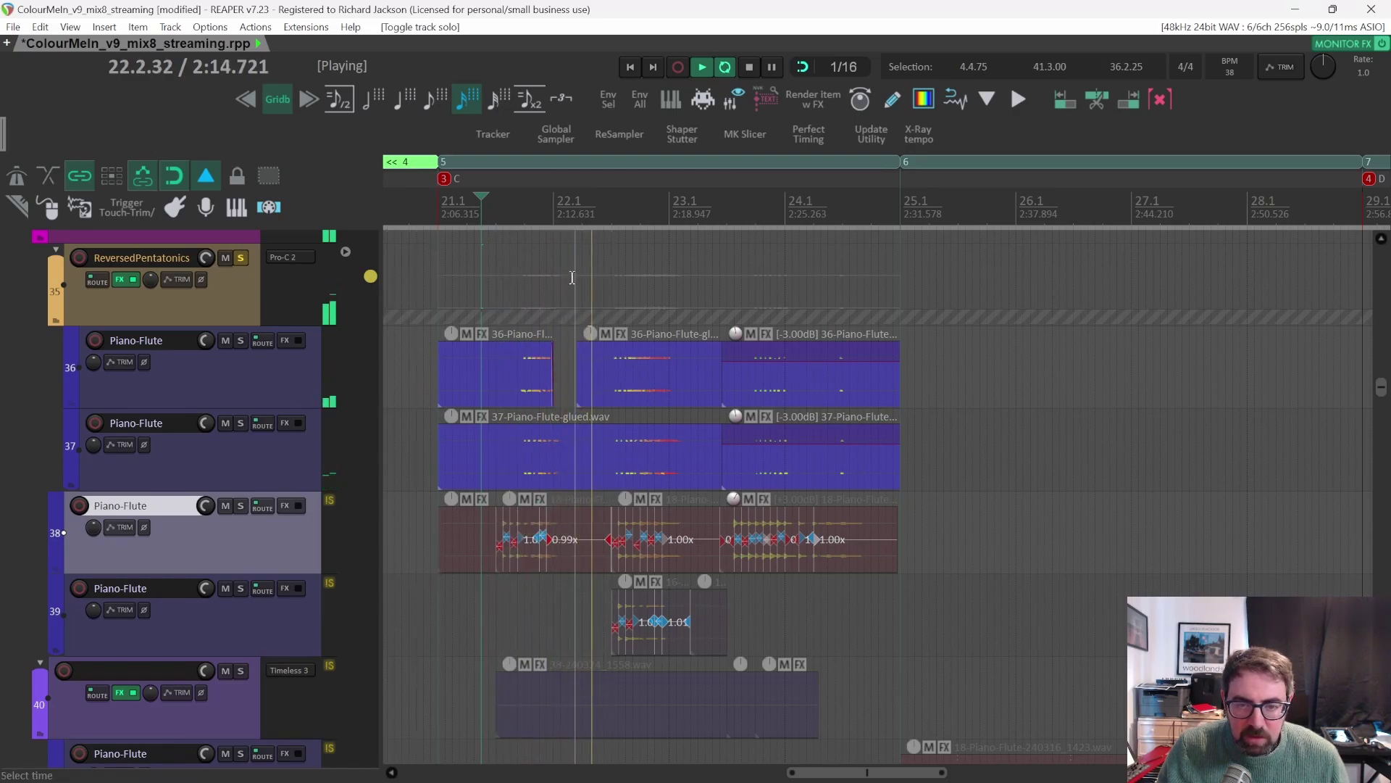
{"action": "scroll", "coordinate": [550, 304], "scroll_direction": "up", "scroll_amount": 5}
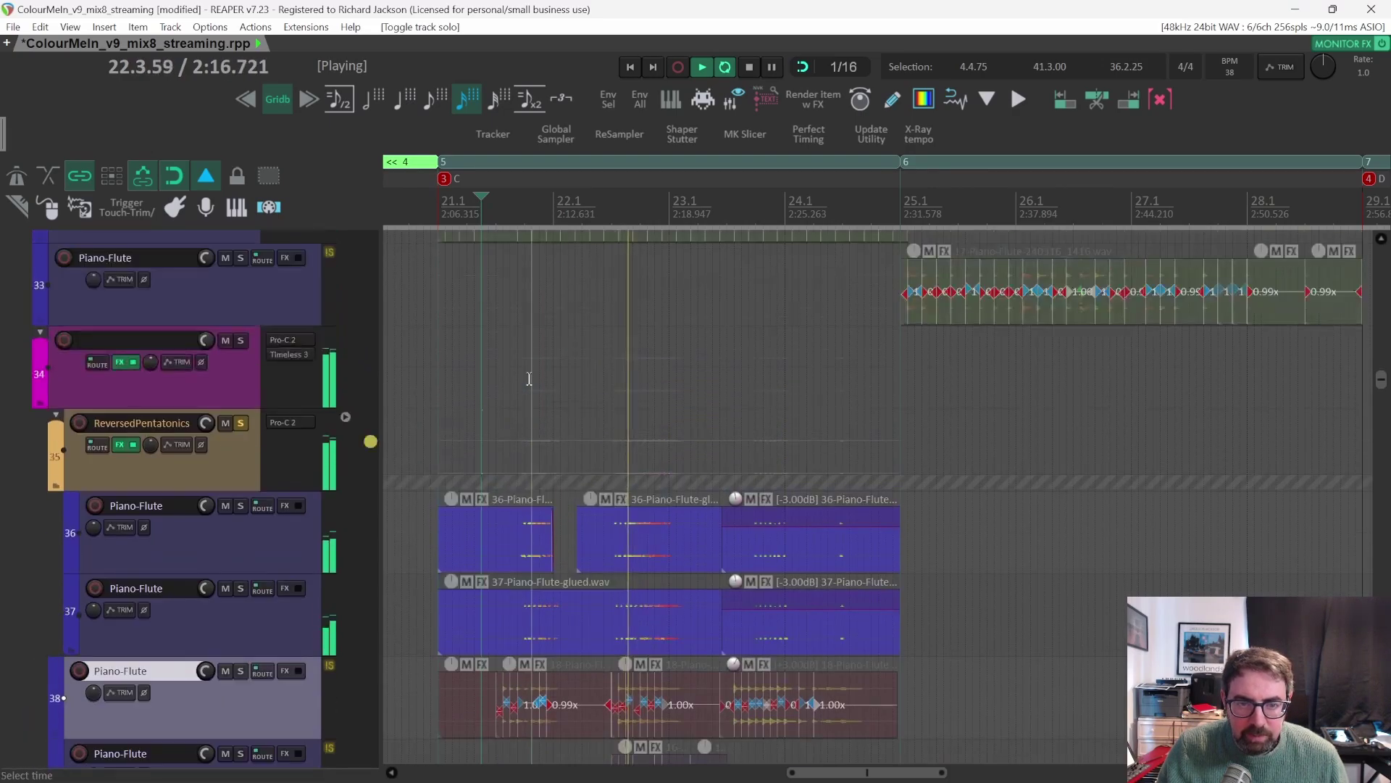
{"action": "key", "text": "space"}
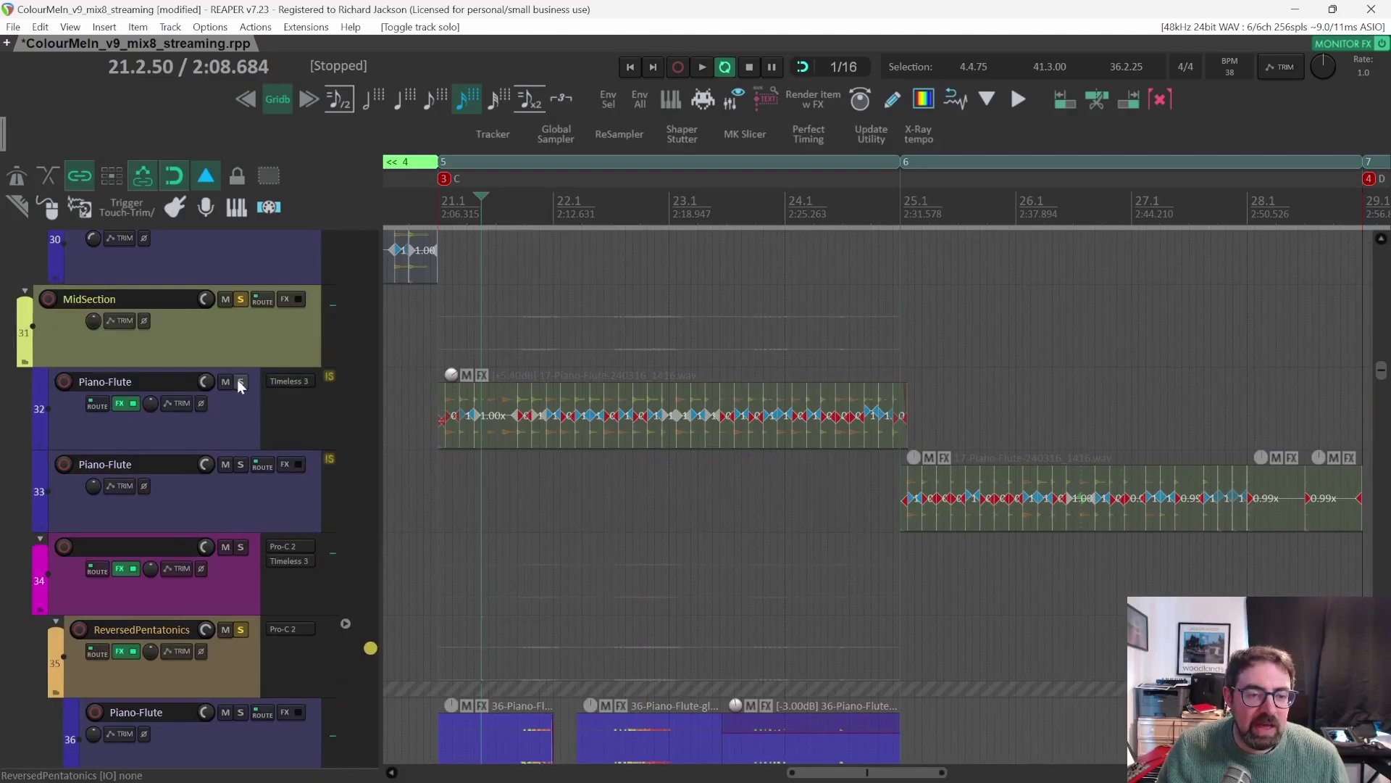
Solo the Piano-Flute track 32, play it from 21.1.00, then unsolo it and stop playback.
{"action": "left_click", "coordinate": [240, 381]}
{"action": "key", "text": "space"}
{"action": "left_click", "coordinate": [438, 201]}
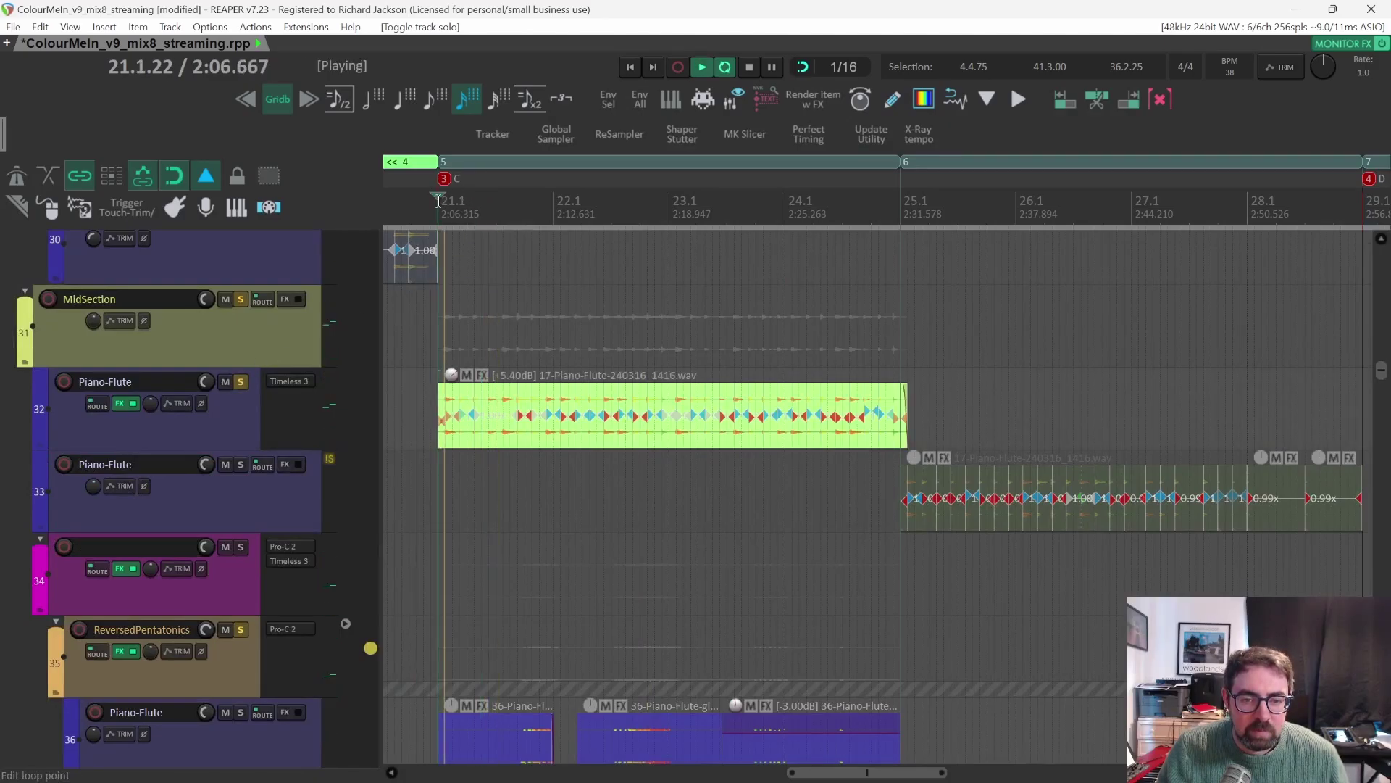
{"action": "scroll", "coordinate": [397, 348], "scroll_direction": "down", "scroll_amount": 4}
{"action": "scroll", "coordinate": [397, 348], "scroll_direction": "up", "scroll_amount": 3}
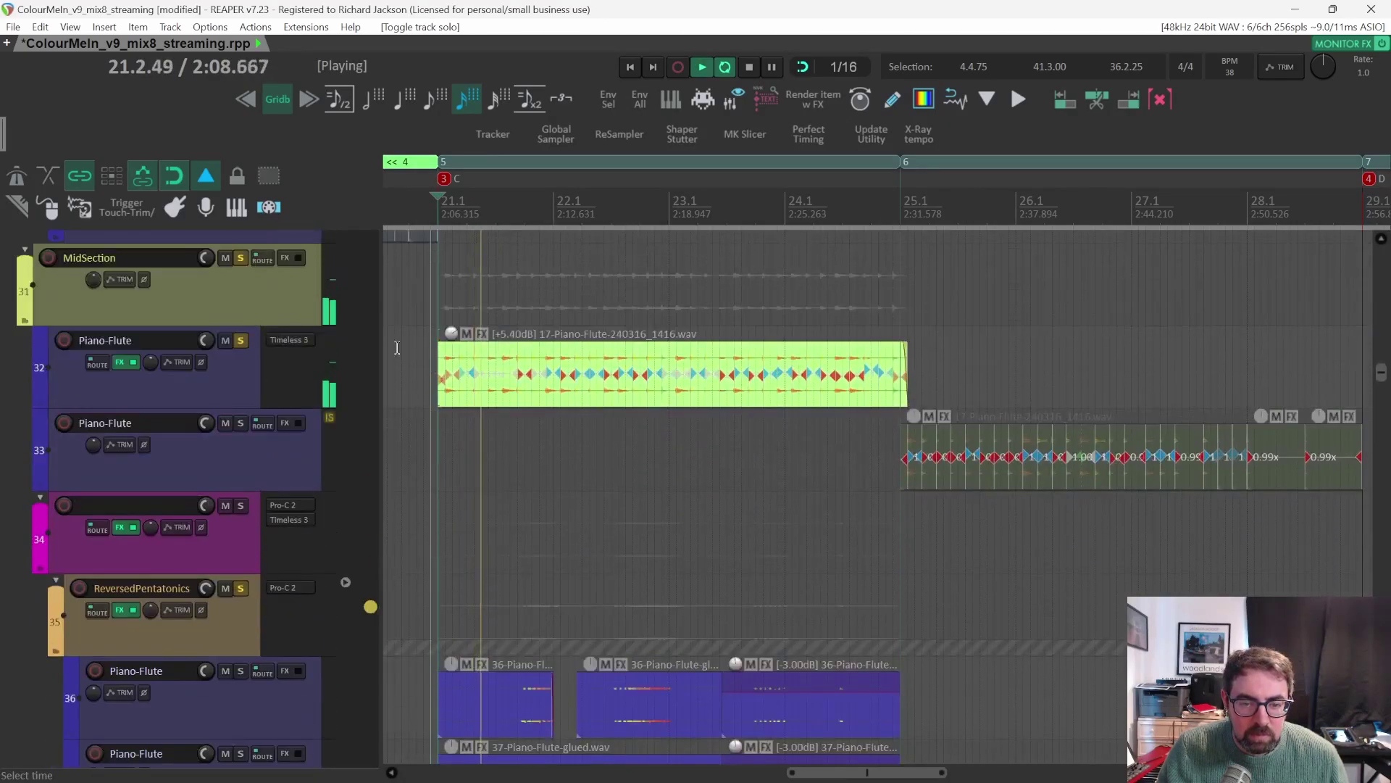
{"action": "left_click", "coordinate": [240, 339]}
{"action": "scroll", "coordinate": [237, 358], "scroll_direction": "down", "scroll_amount": 4}
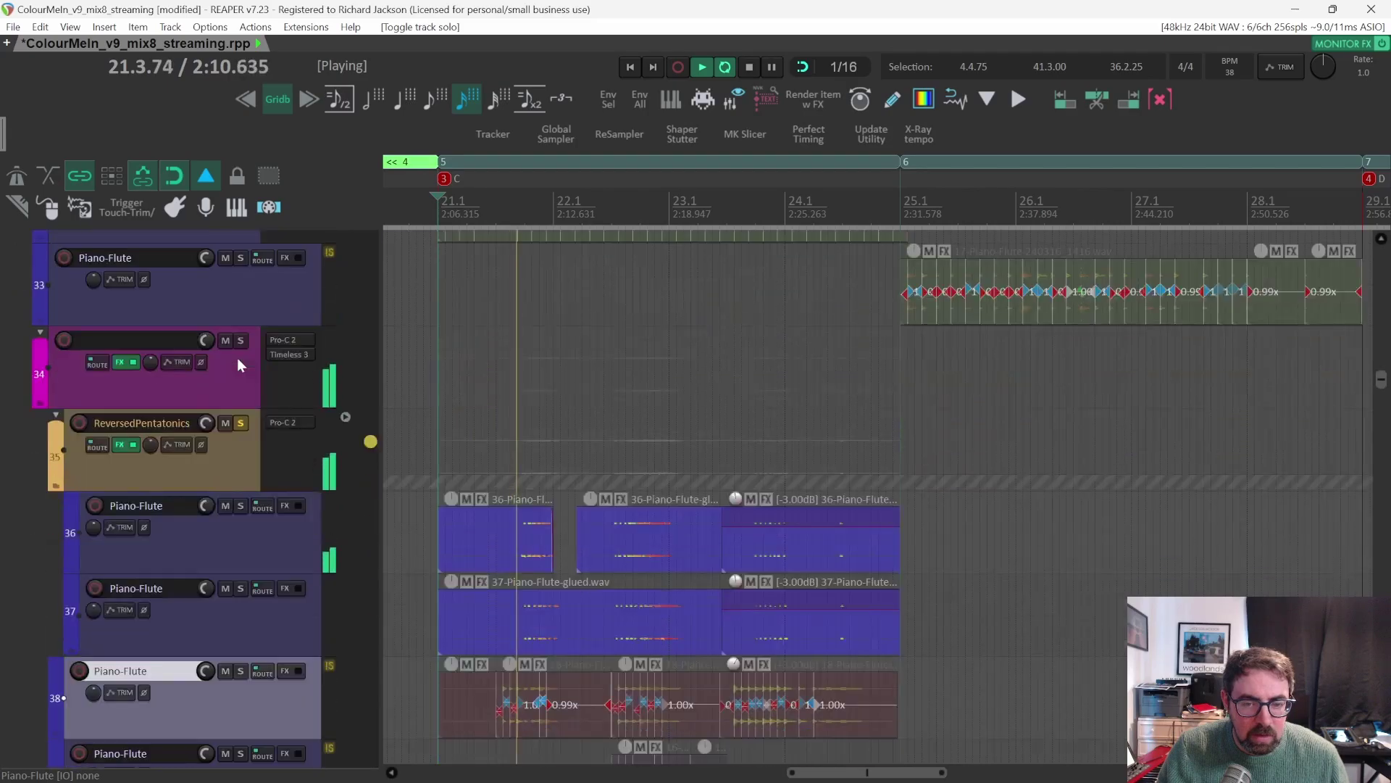
{"action": "key", "text": "space"}
Play the soloed MidSection folder from 21.1.00 with compact tracks while viewing its Piano-Flute and Lead layers, and stop.
{"action": "scroll", "coordinate": [239, 418], "scroll_direction": "down", "scroll_amount": 7}
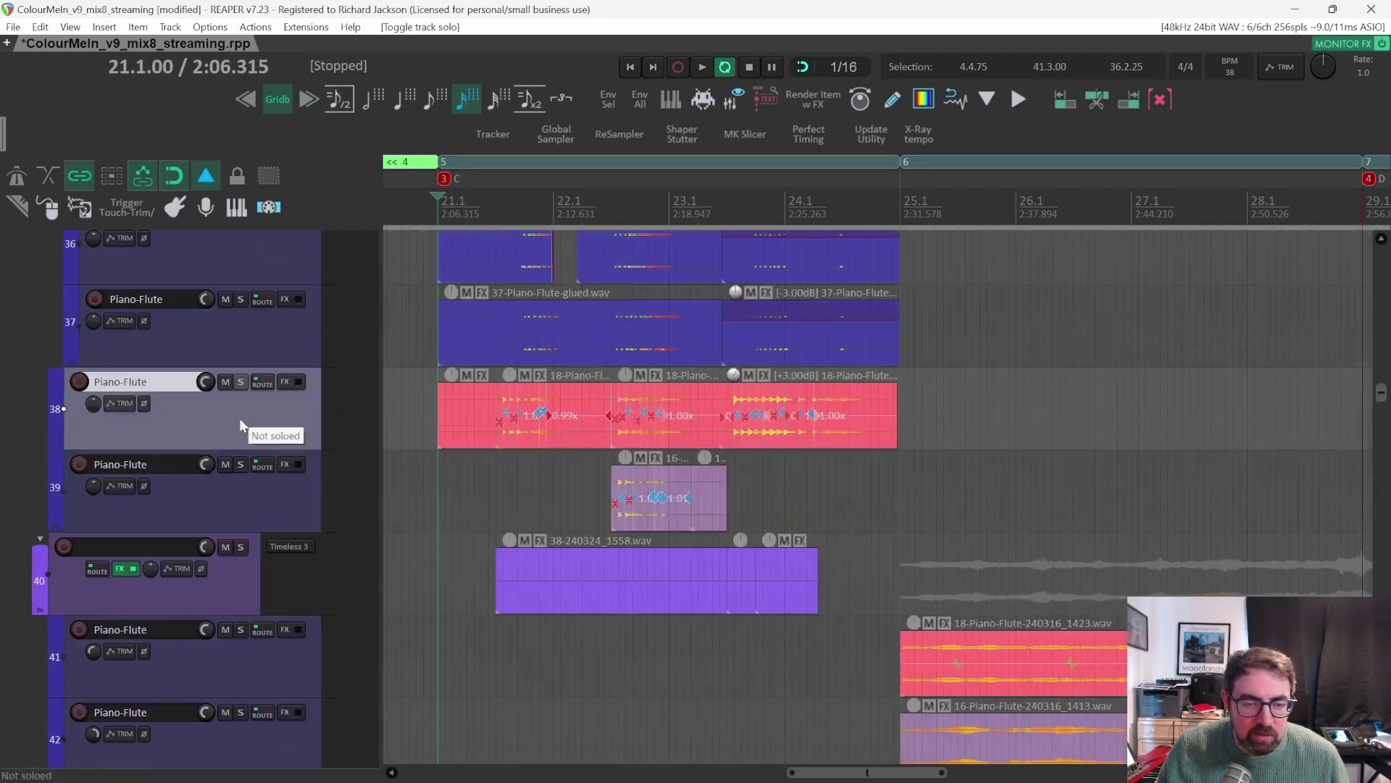
{"action": "scroll", "coordinate": [240, 425], "scroll_direction": "down", "scroll_amount": 5}
{"action": "scroll", "coordinate": [240, 426], "scroll_direction": "down", "scroll_amount": 4}
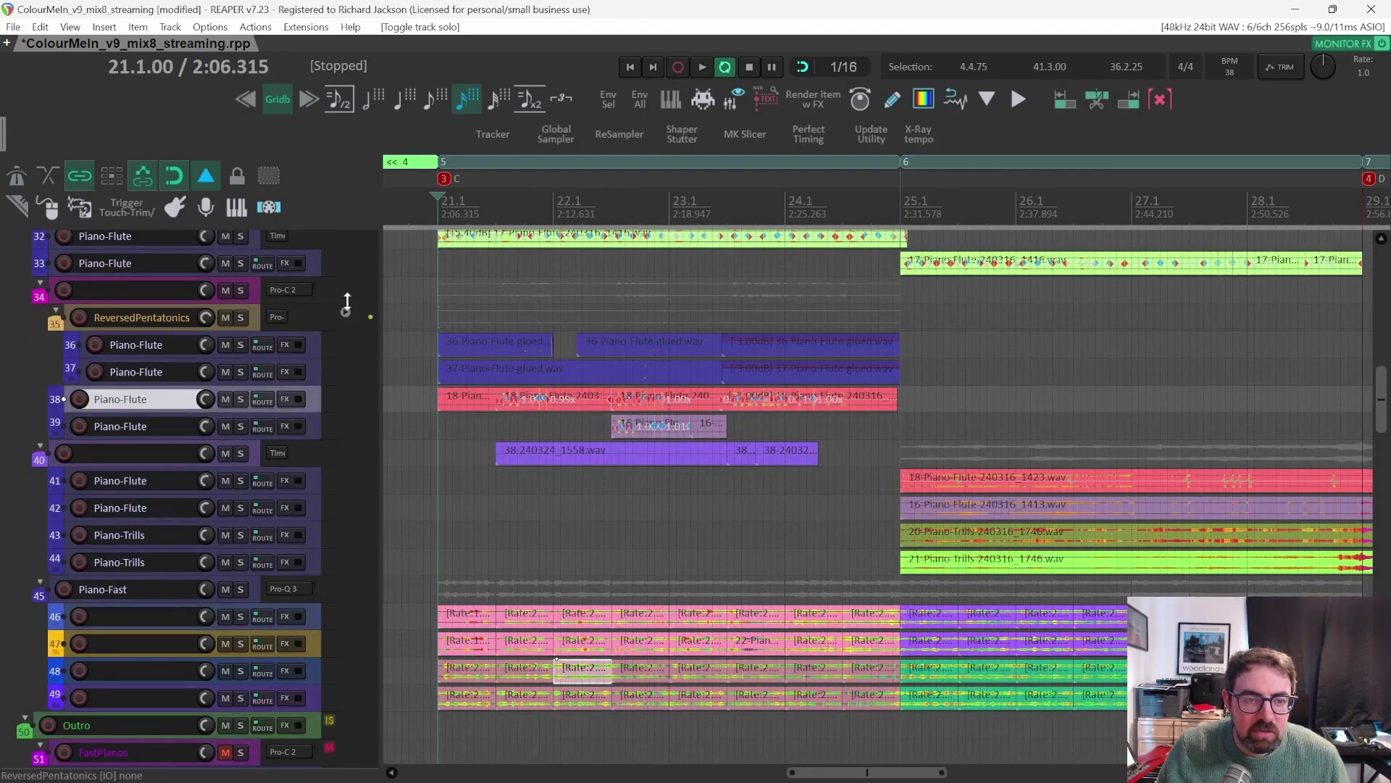
{"action": "scroll", "coordinate": [347, 303], "scroll_direction": "up", "scroll_amount": 1}
{"action": "key", "text": "space"}
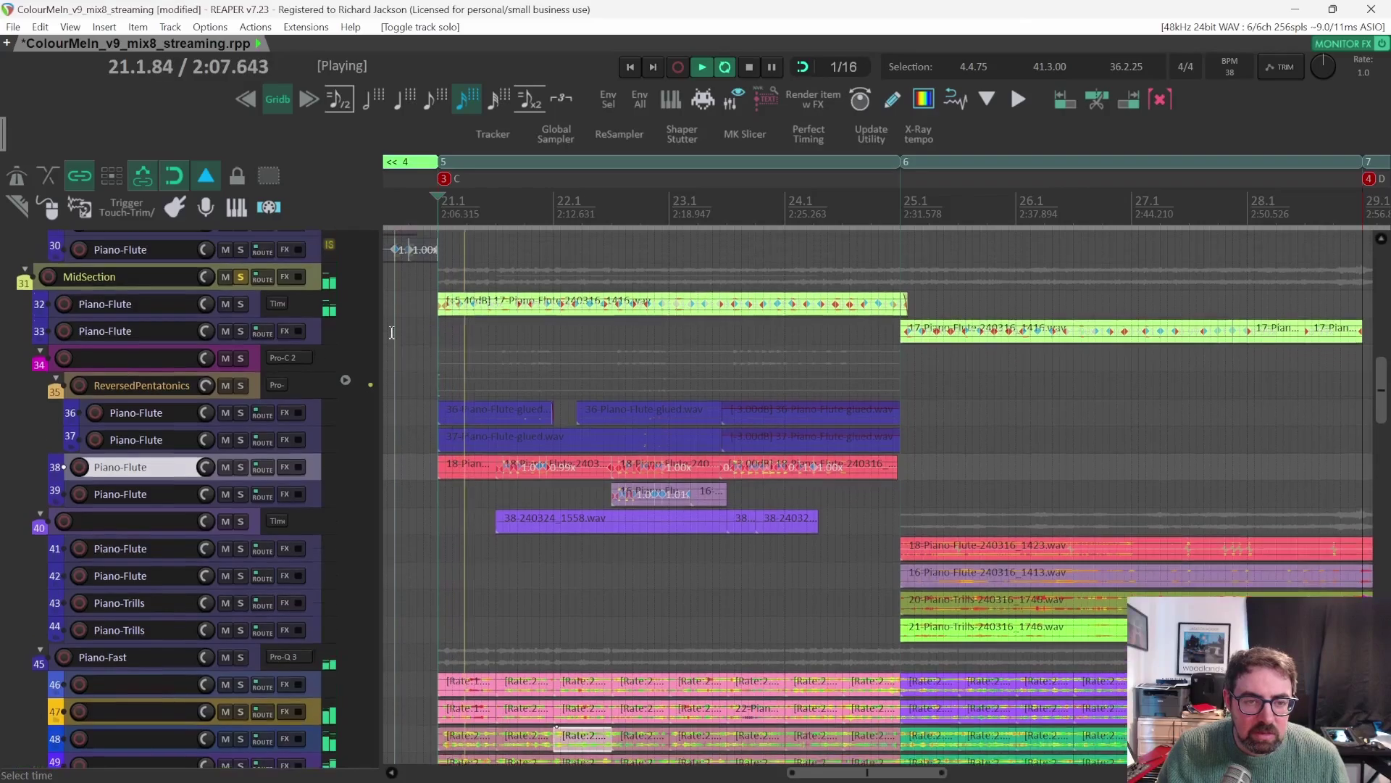
{"action": "scroll", "coordinate": [395, 328], "scroll_direction": "up", "scroll_amount": 5}
{"action": "scroll", "coordinate": [391, 332], "scroll_direction": "up", "scroll_amount": 9}
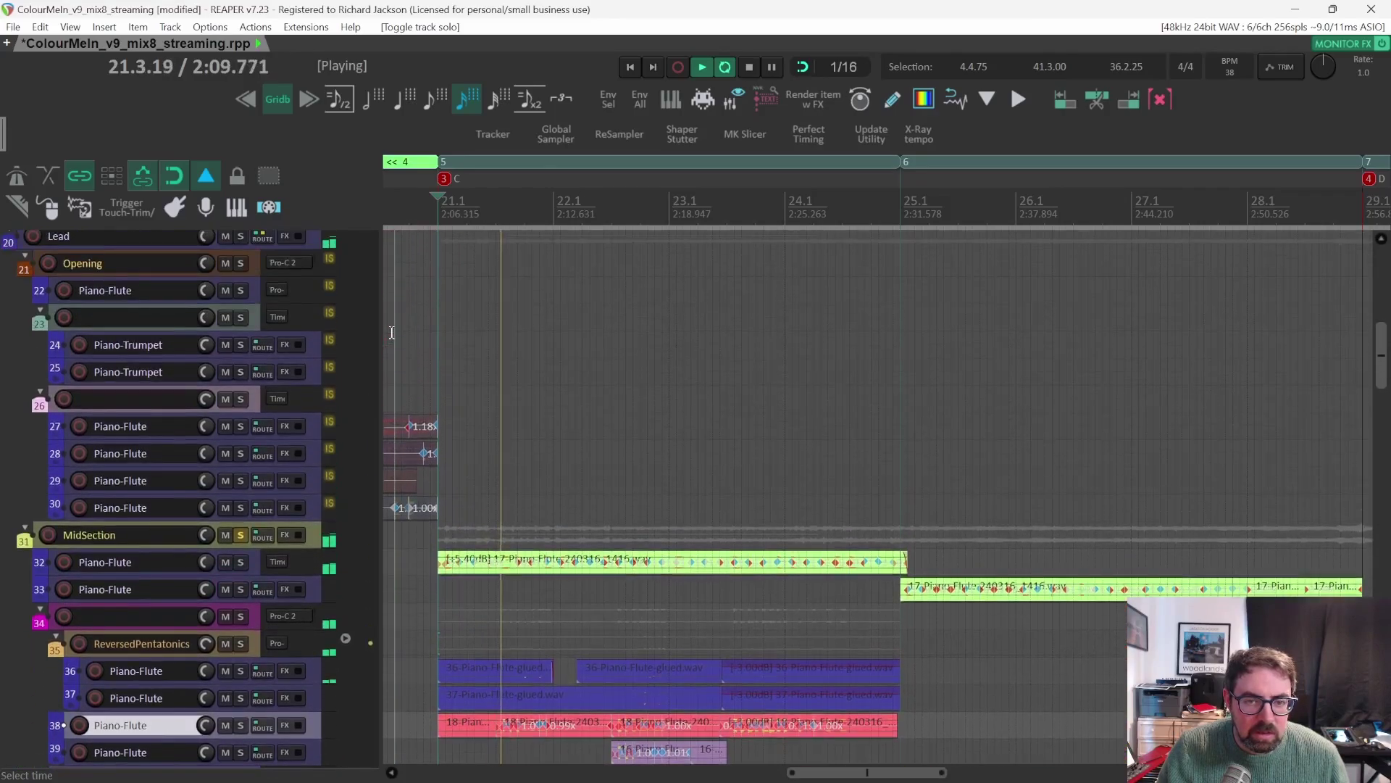
{"action": "scroll", "coordinate": [391, 332], "scroll_direction": "down", "scroll_amount": 10}
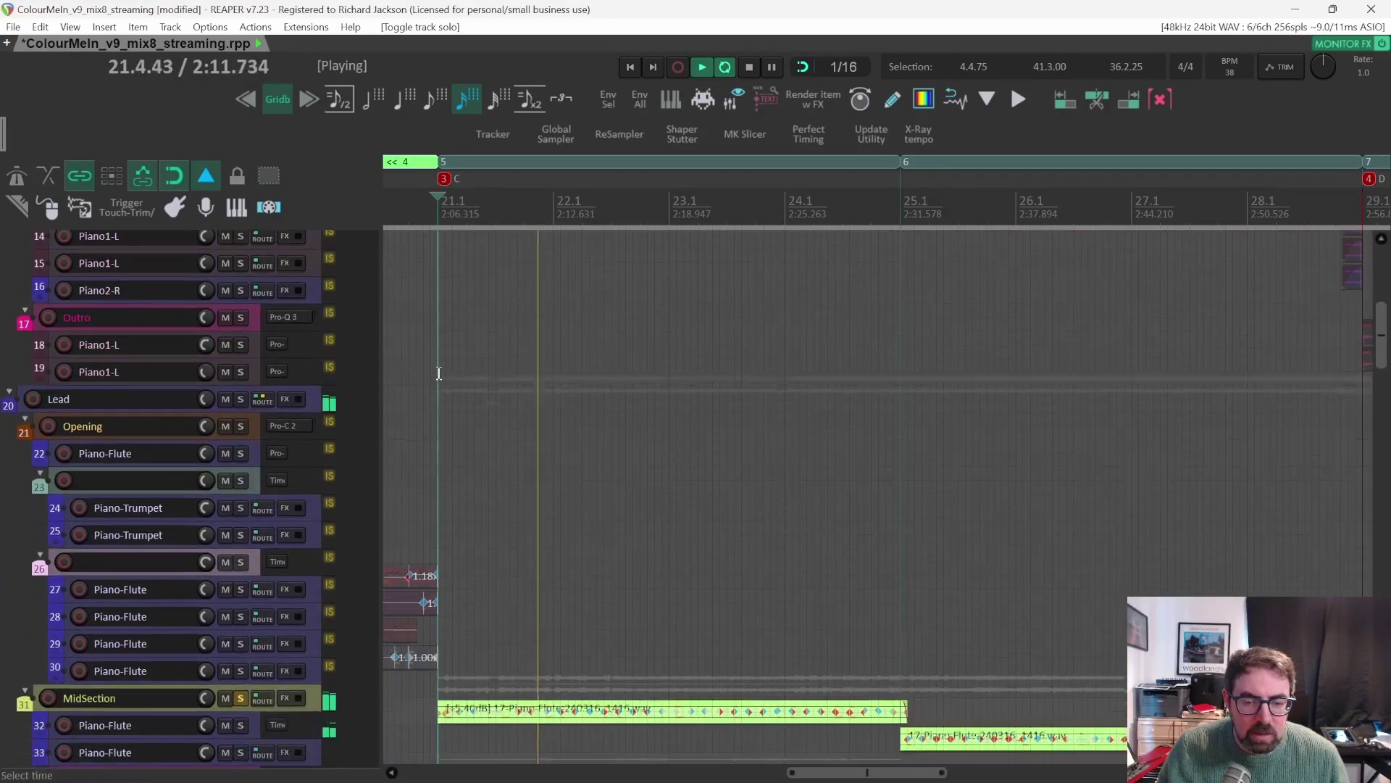
{"action": "key", "text": "space"}
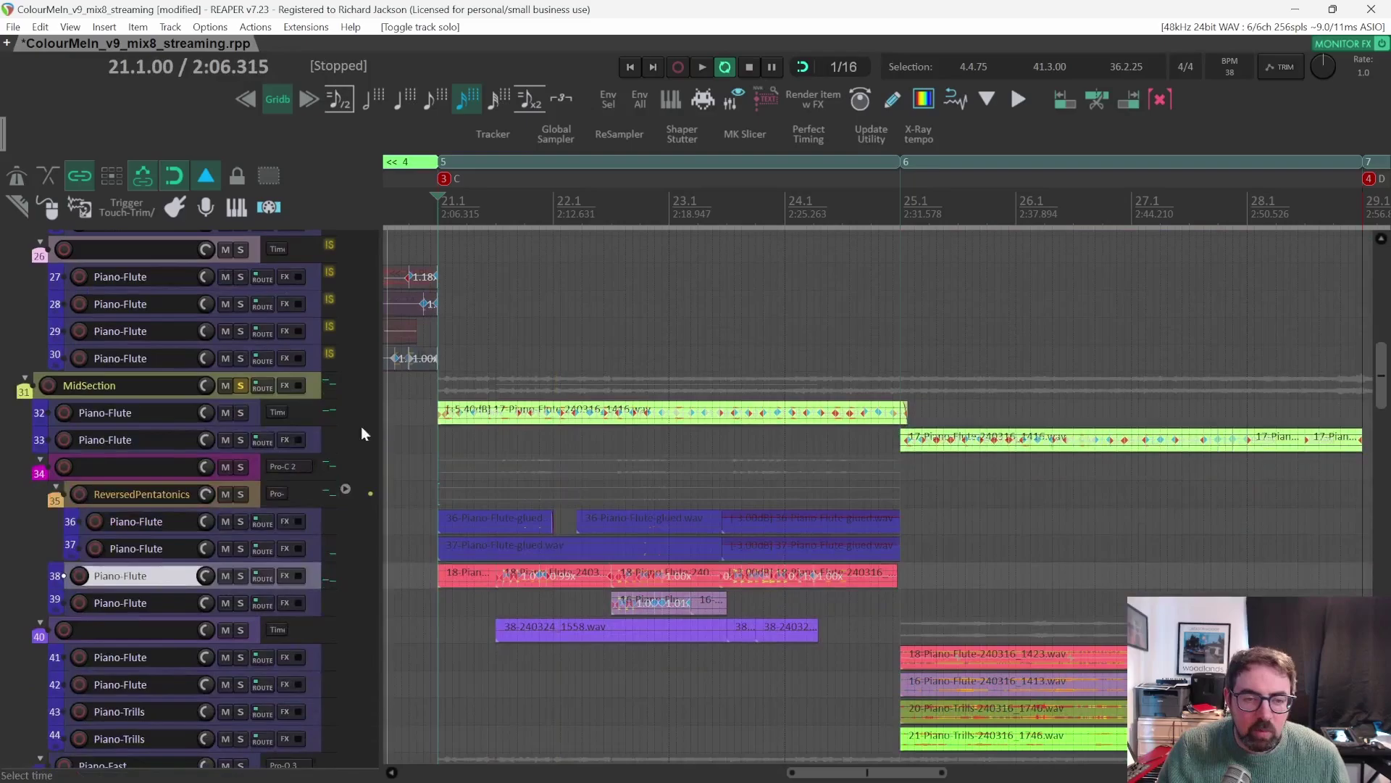
Solo the Piano-Flute track 32 again, play it from 21.1.00 with taller tracks, then unsolo it and stop.
{"action": "left_click", "coordinate": [244, 409]}
{"action": "key", "text": "space"}
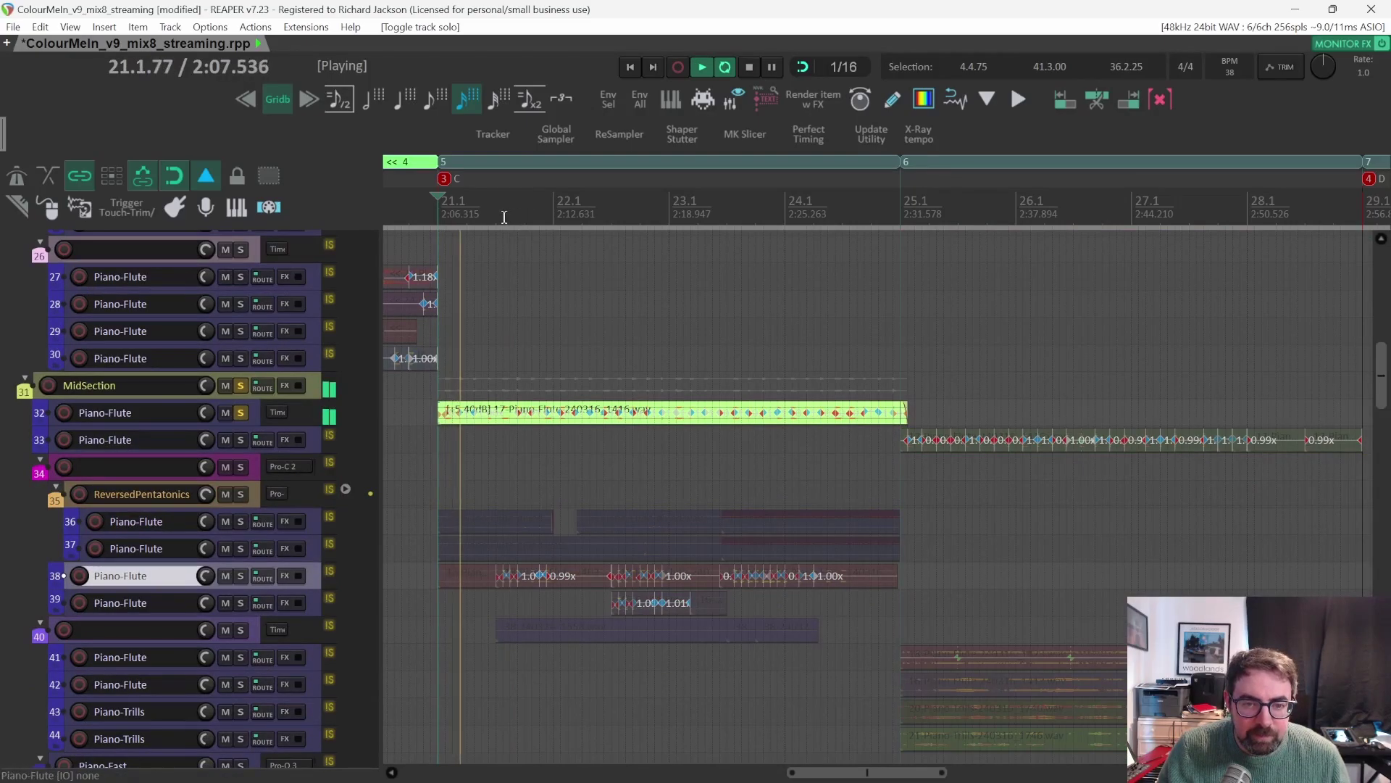
{"action": "scroll", "coordinate": [504, 429], "scroll_direction": "up", "scroll_amount": 4}
{"action": "scroll", "coordinate": [504, 429], "scroll_direction": "up", "scroll_amount": 4}
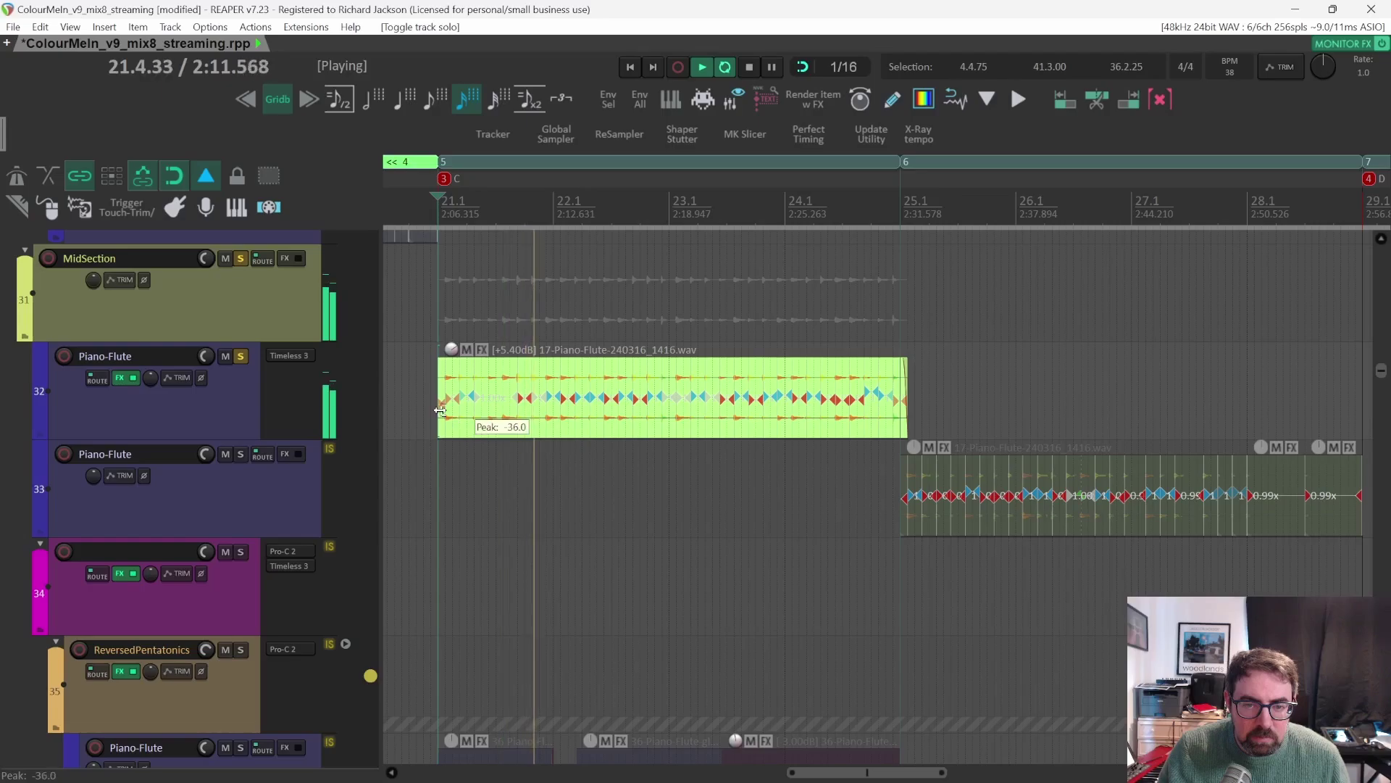
{"action": "left_click", "coordinate": [241, 356]}
{"action": "key", "text": "space"}
Solo the Piano-Flute track 38, play its clip twice from 21.3.25, and unsolo the track.
{"action": "scroll", "coordinate": [525, 283], "scroll_direction": "down", "scroll_amount": 5}
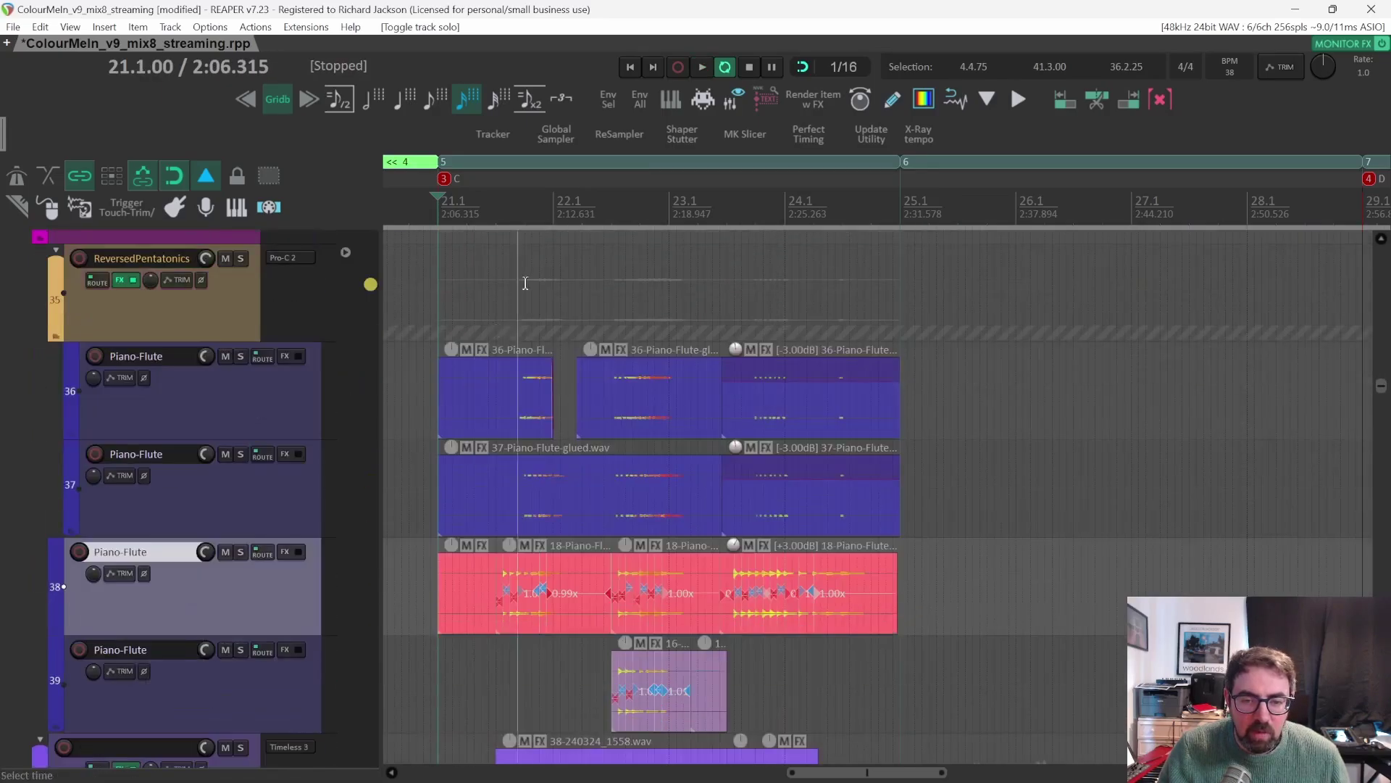
{"action": "scroll", "coordinate": [526, 304], "scroll_direction": "down", "scroll_amount": 2}
{"action": "left_click", "coordinate": [501, 207]}
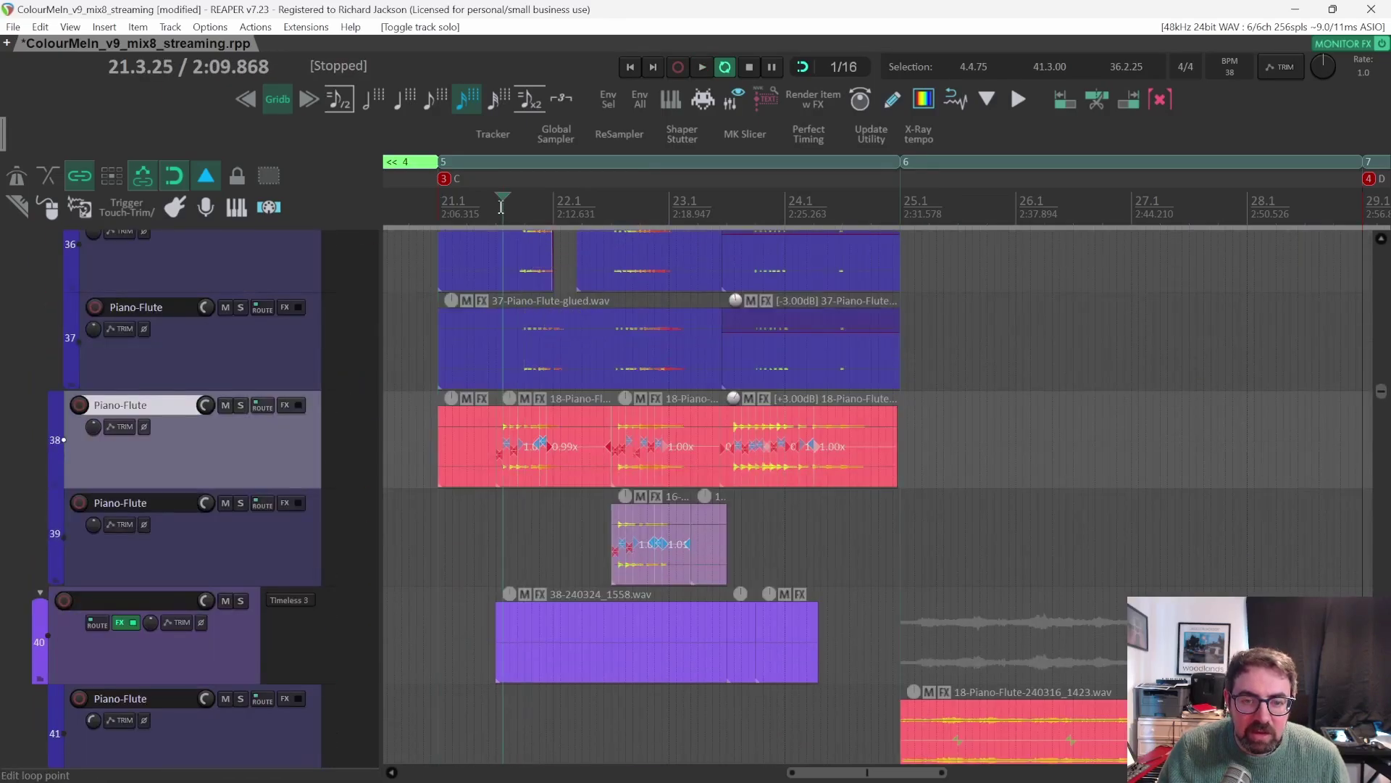
{"action": "left_click", "coordinate": [240, 405]}
{"action": "key", "text": "space"}
{"action": "key", "text": "space"}
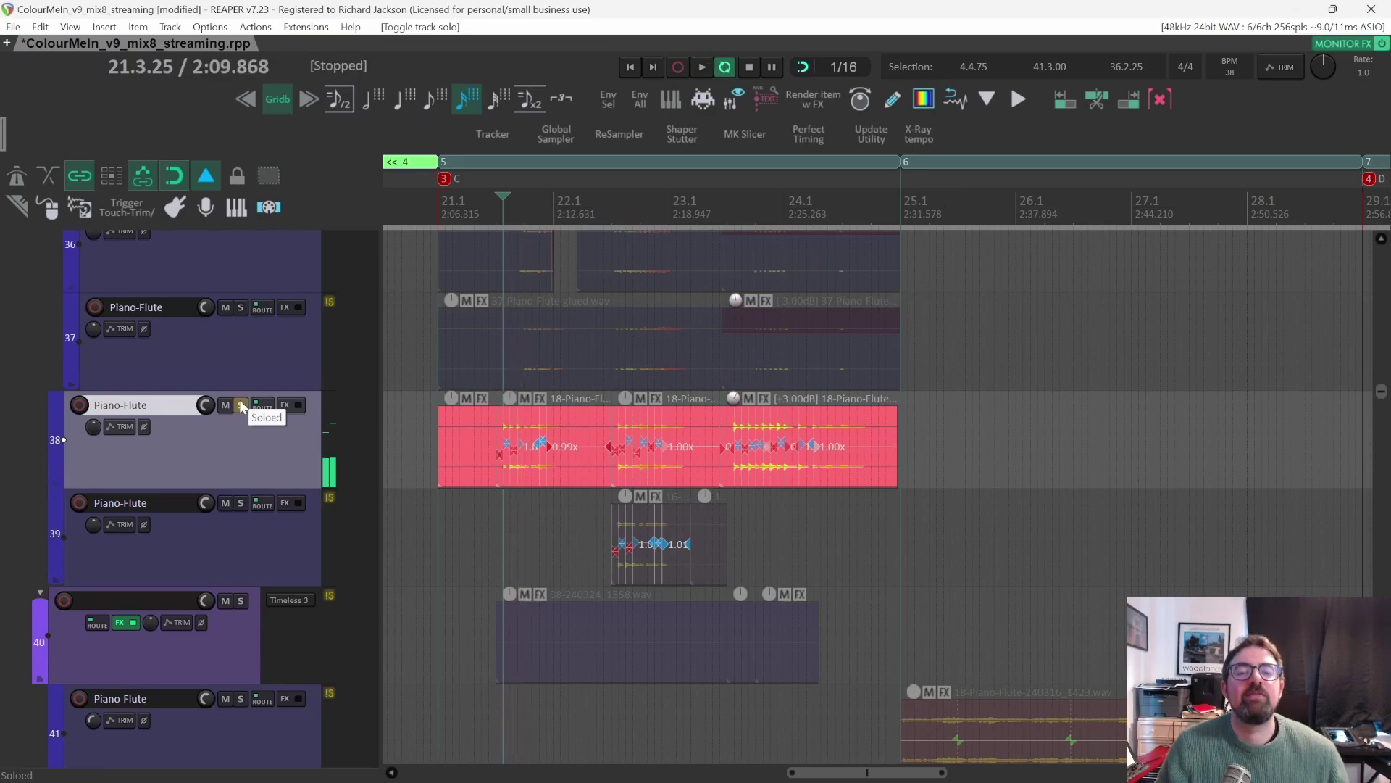
{"action": "left_click", "coordinate": [241, 405]}
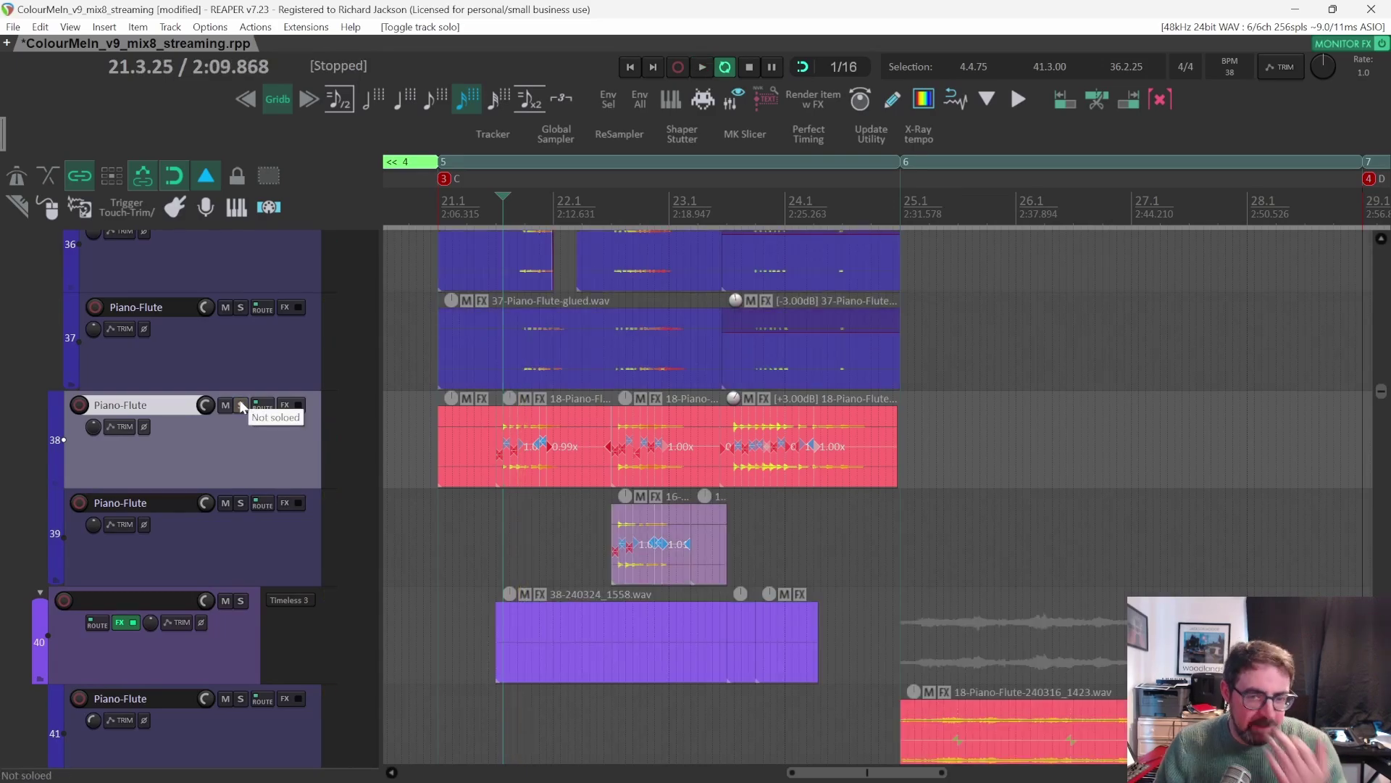
{"action": "left_click", "coordinate": [239, 409]}
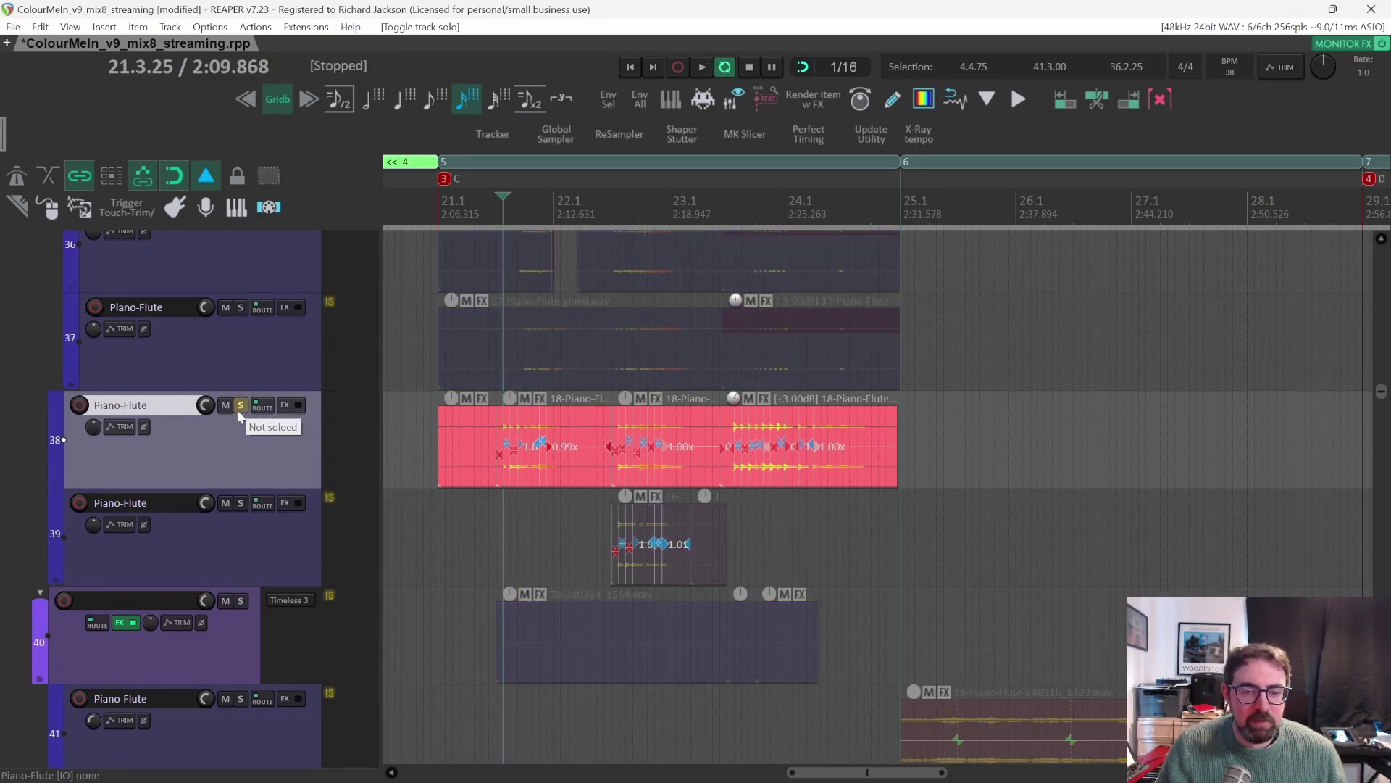
{"action": "key", "text": "space"}
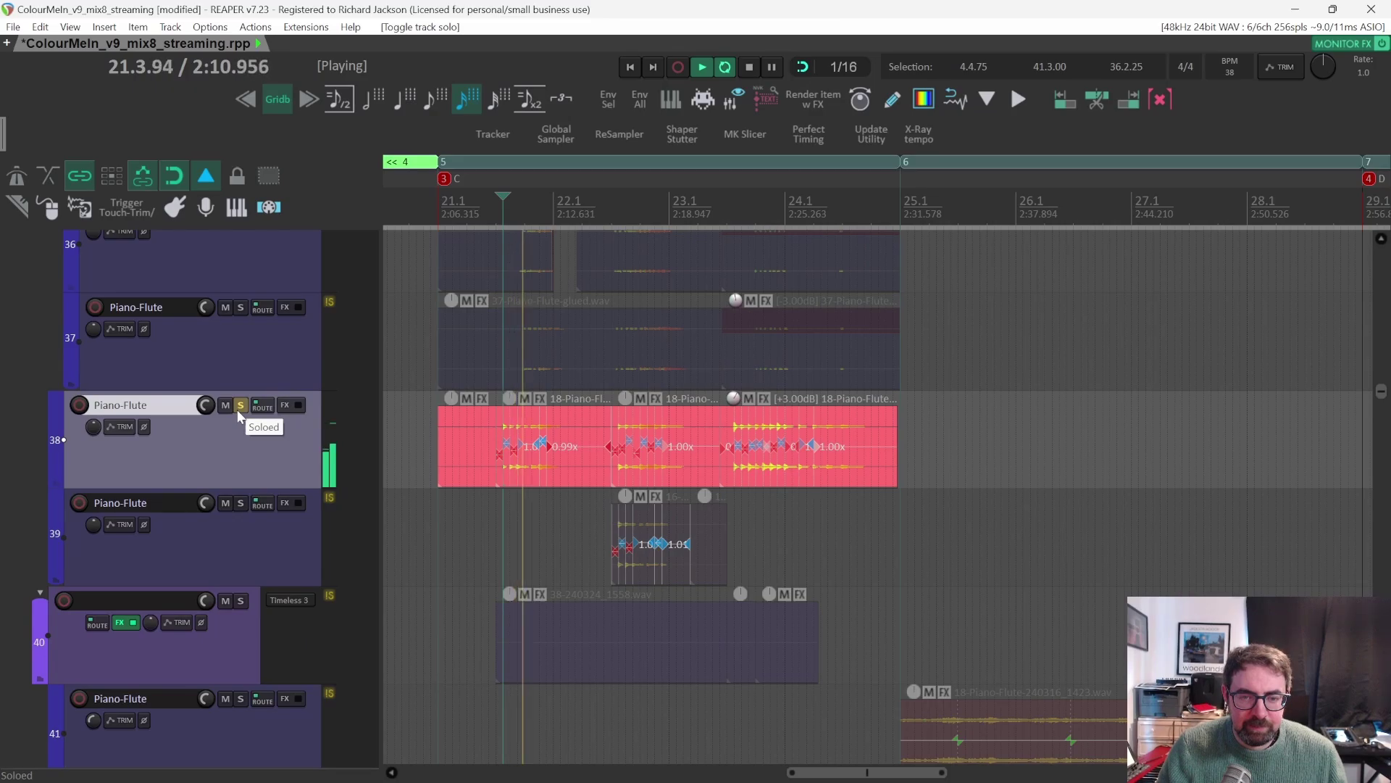
{"action": "key", "text": "space"}
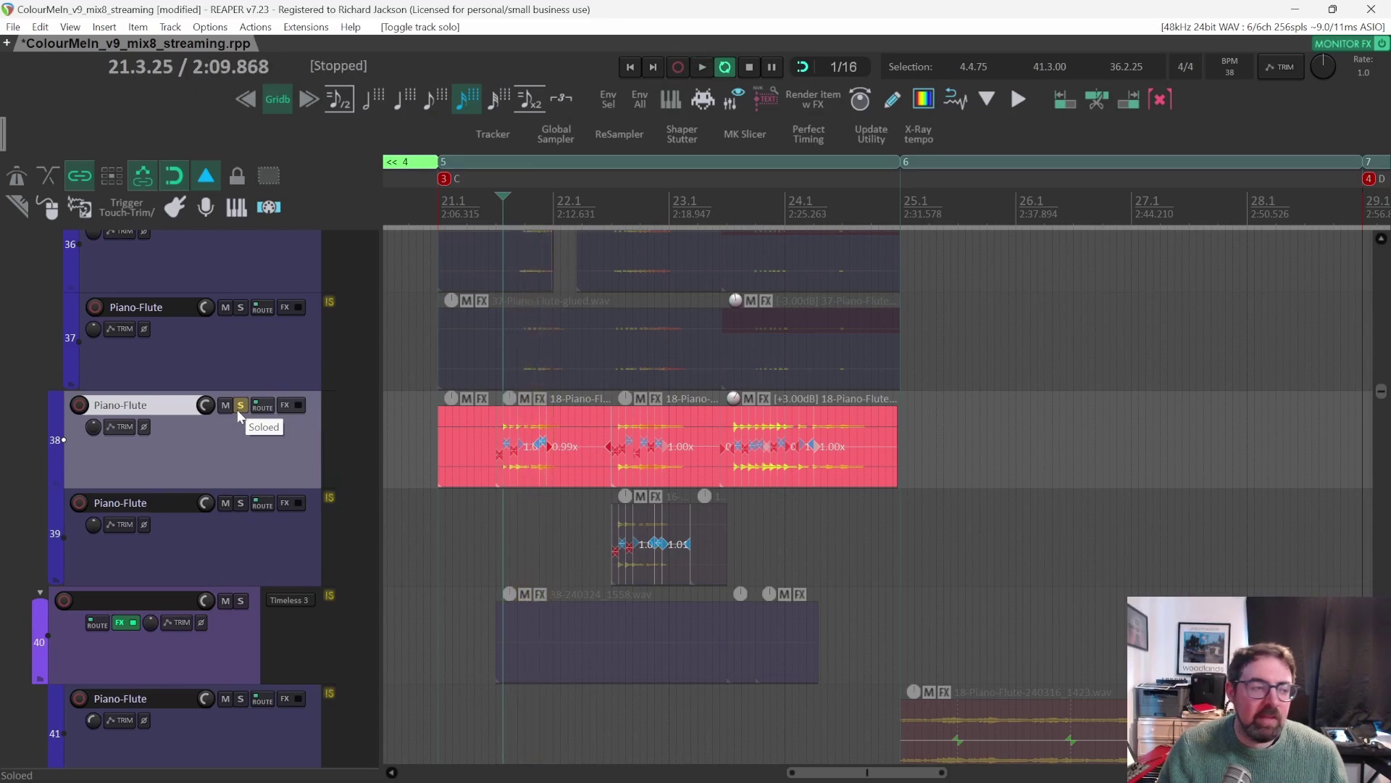
{"action": "left_click", "coordinate": [237, 410]}
Solo the Piano-Flute track 37, play its glued clip from 21.3.25, stop, and unsolo the track.
{"action": "scroll", "coordinate": [236, 410], "scroll_direction": "up", "scroll_amount": 1}
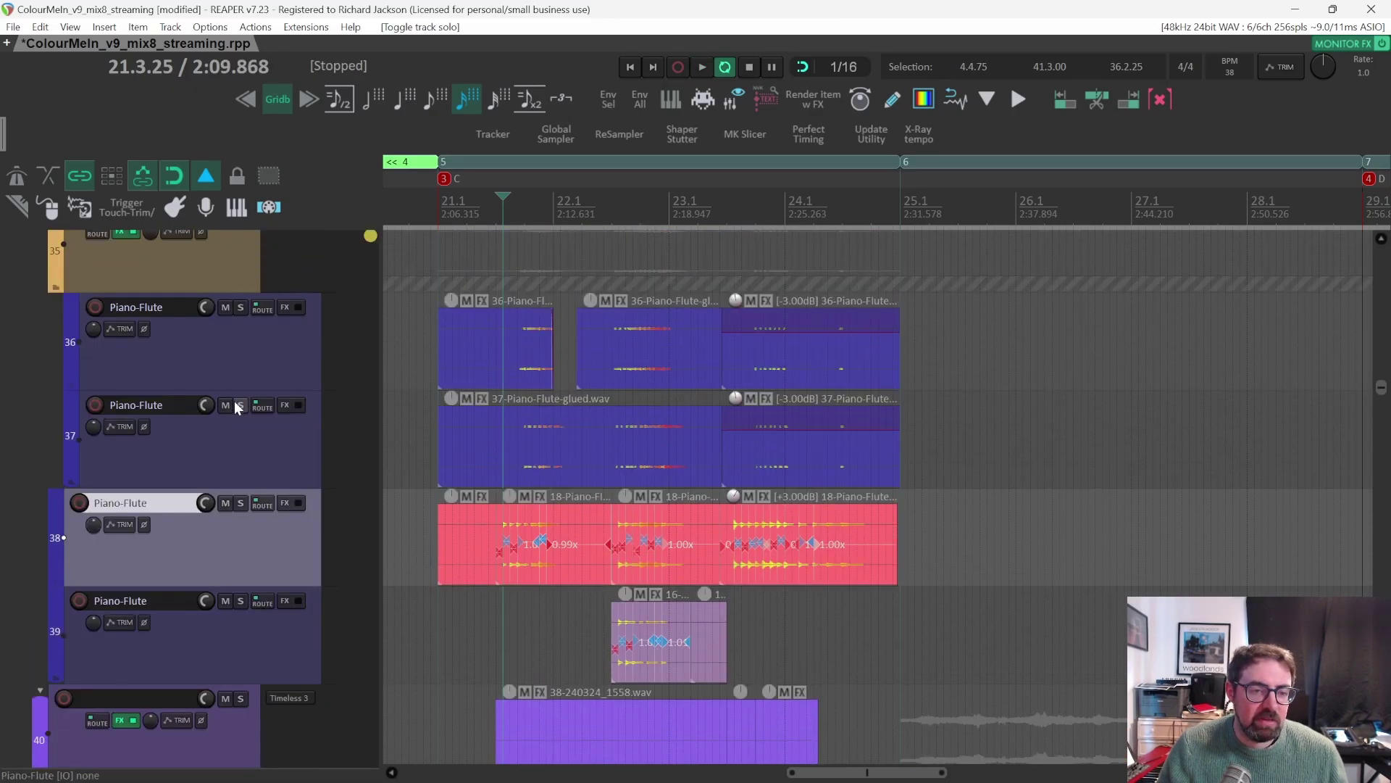
{"action": "left_click", "coordinate": [234, 406]}
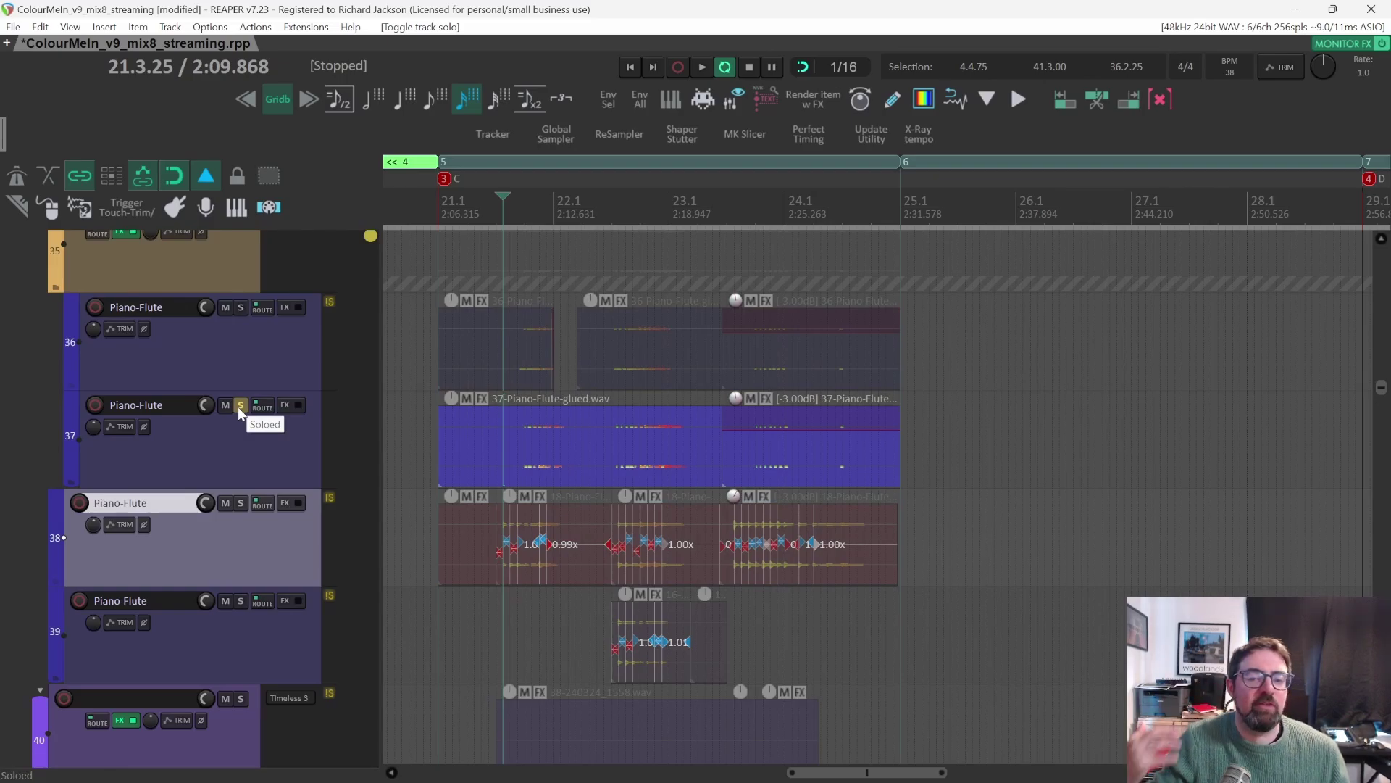
{"action": "key", "text": "space"}
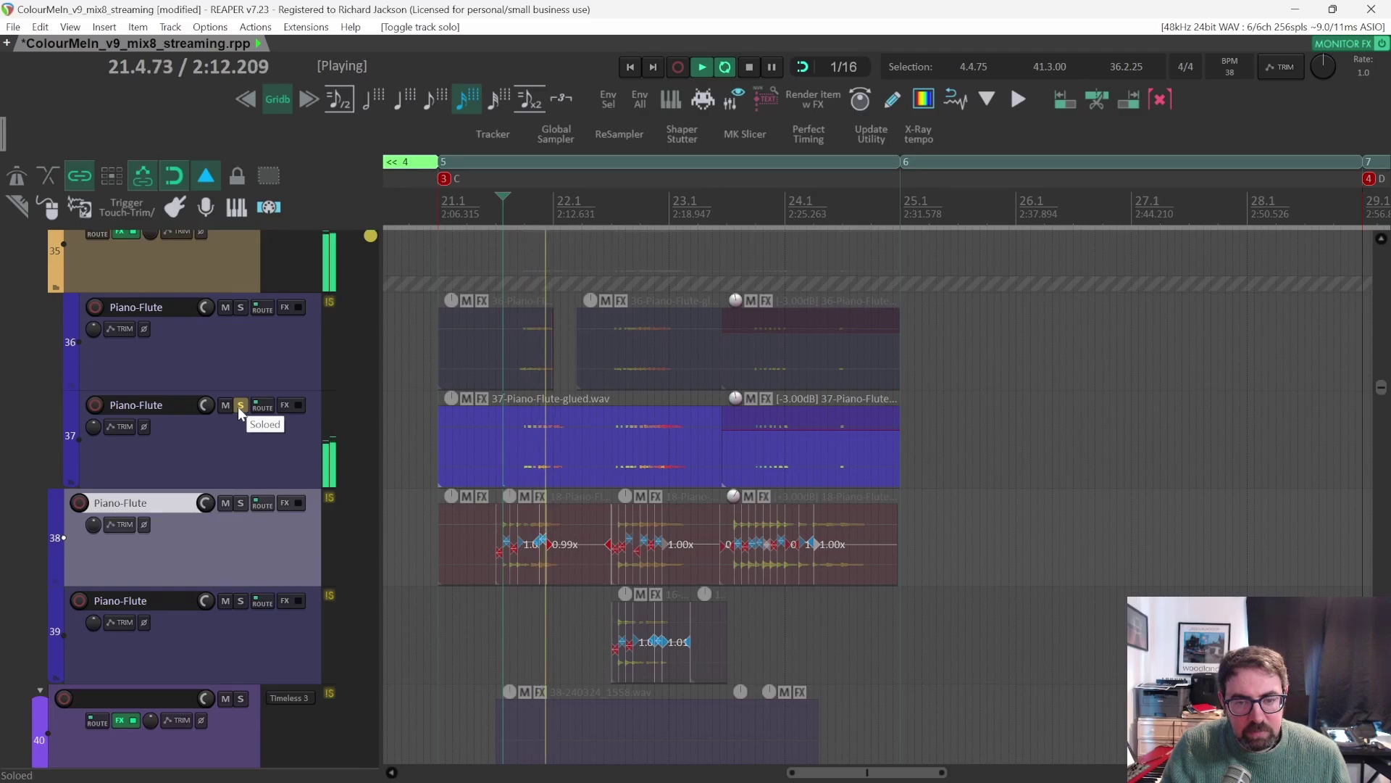
{"action": "key", "text": "space"}
{"action": "left_click", "coordinate": [238, 406]}
Solo the Piano-Flute track 36, play its clips from 21.3.25, and stop.
{"action": "left_click", "coordinate": [243, 307]}
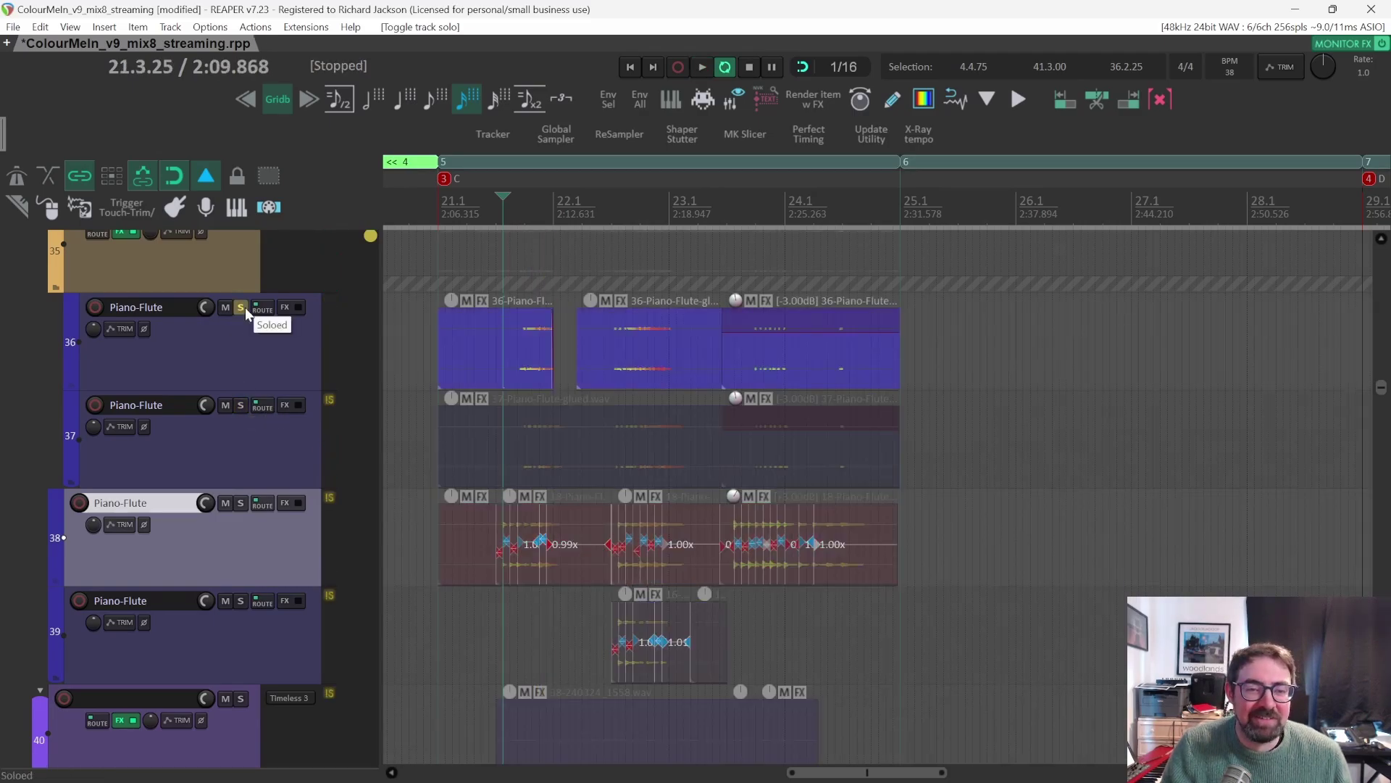
{"action": "key", "text": "space"}
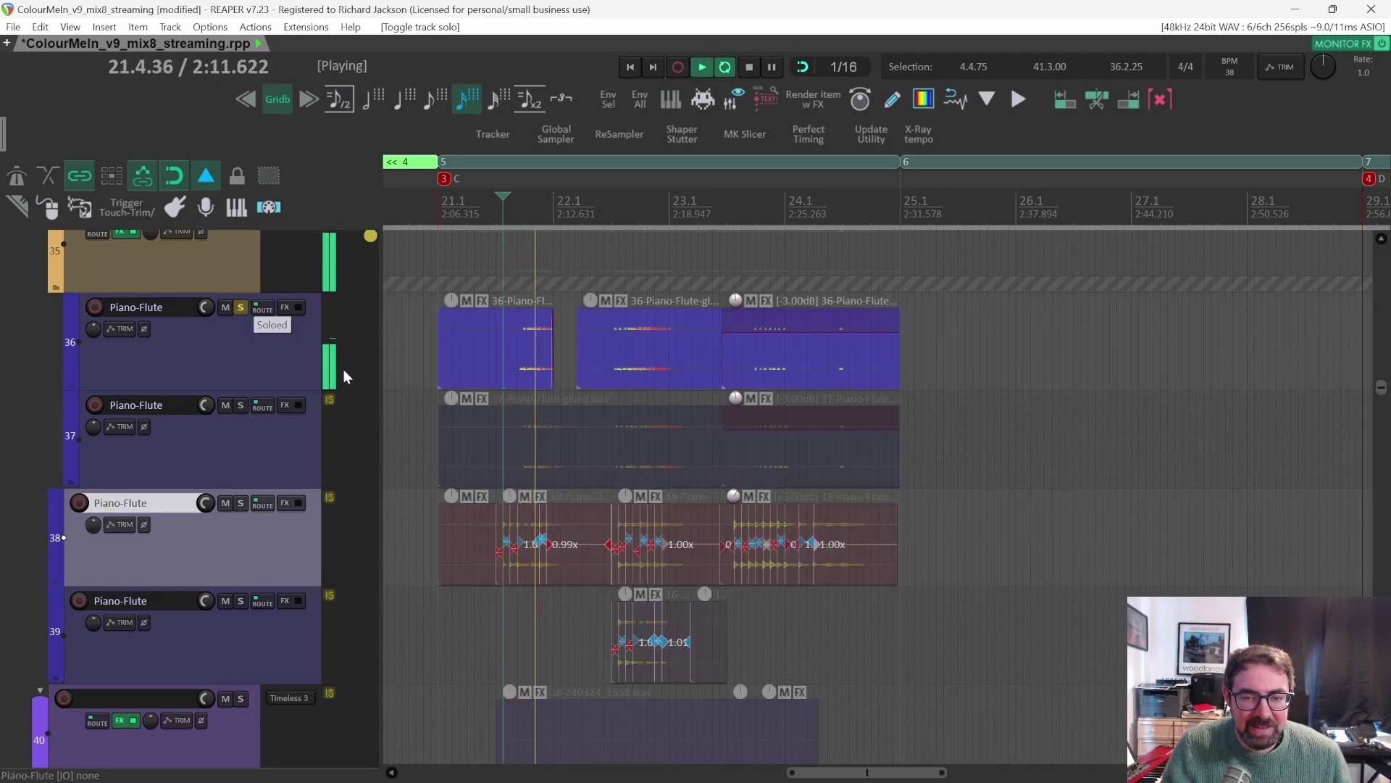
{"action": "key", "text": "space"}
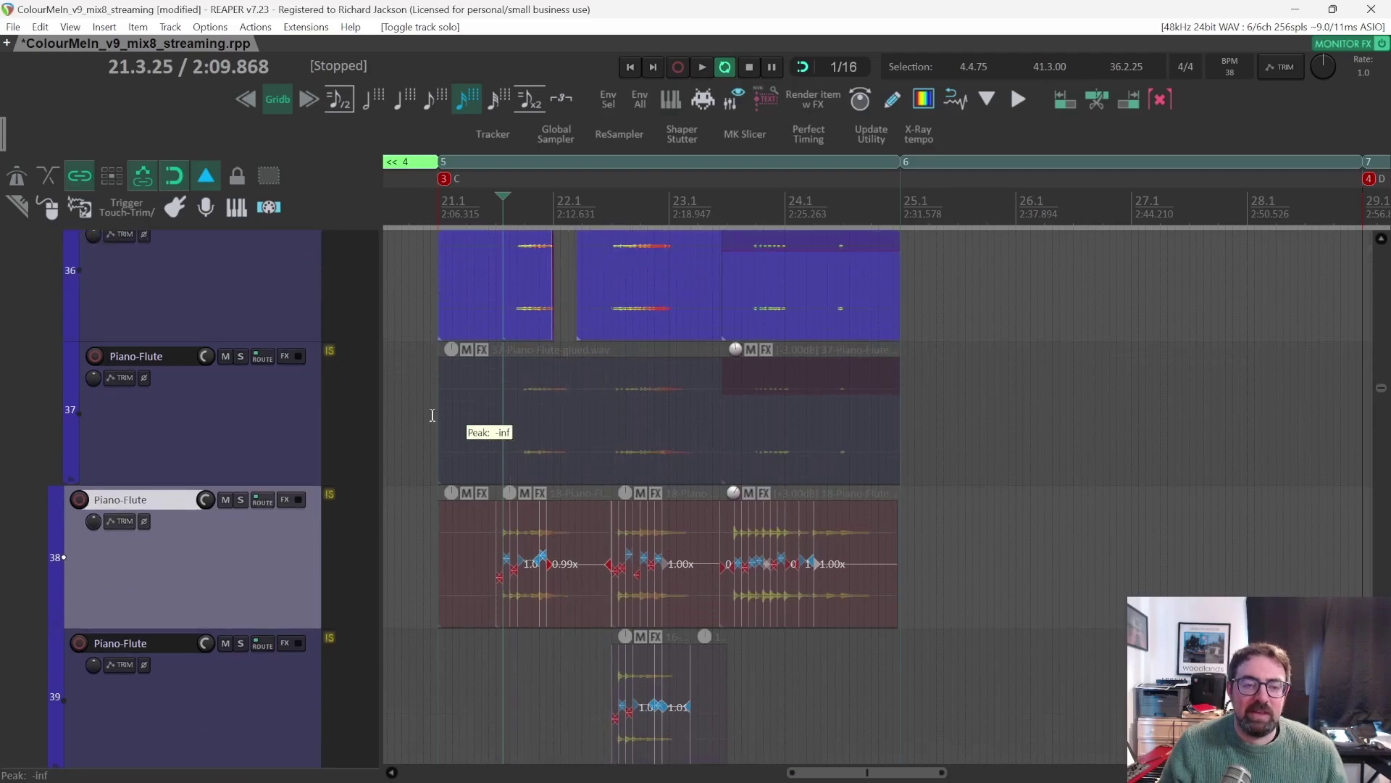
Switch track 37's solo on and off, play the soloed track 36 from 21.2.75, and stop.
{"action": "scroll", "coordinate": [319, 436], "scroll_direction": "up", "scroll_amount": 1}
{"action": "left_click", "coordinate": [241, 501]}
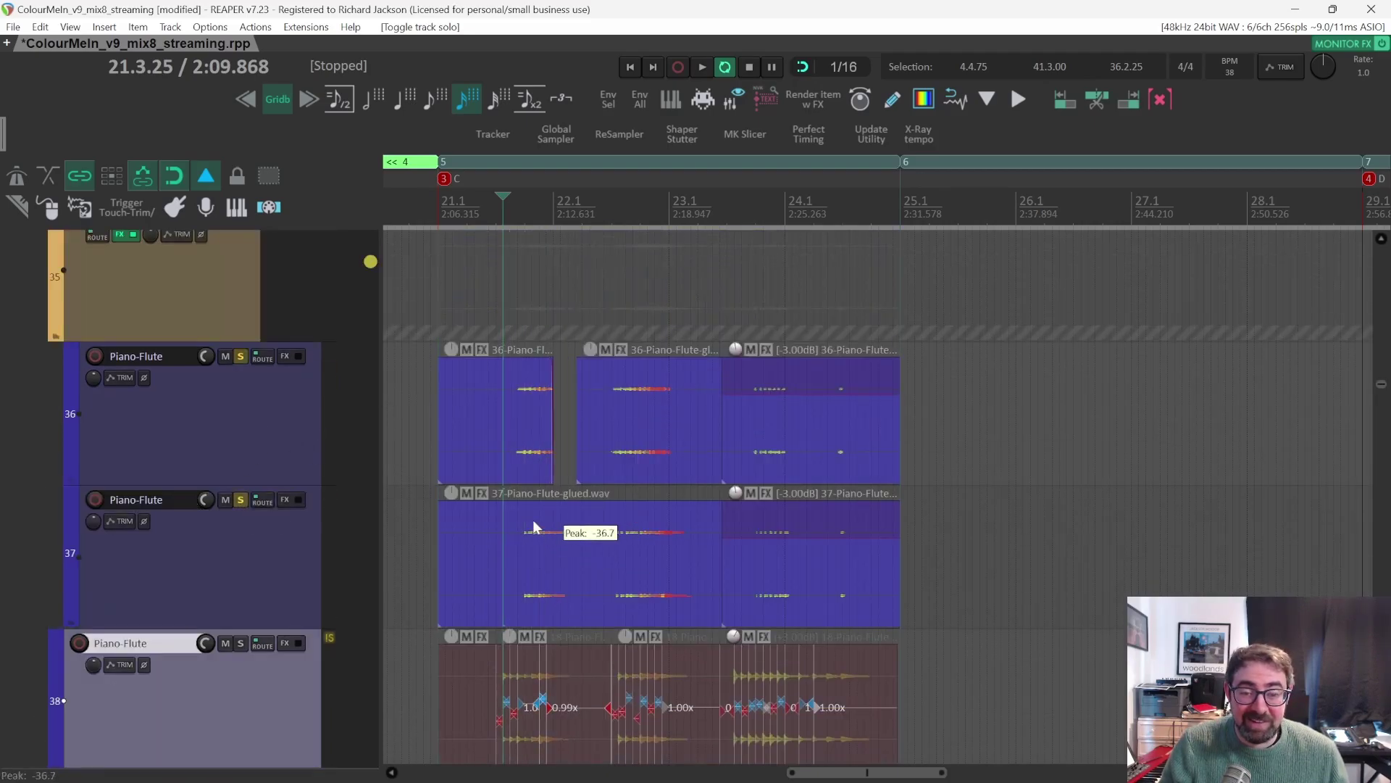
{"action": "left_click", "coordinate": [241, 499]}
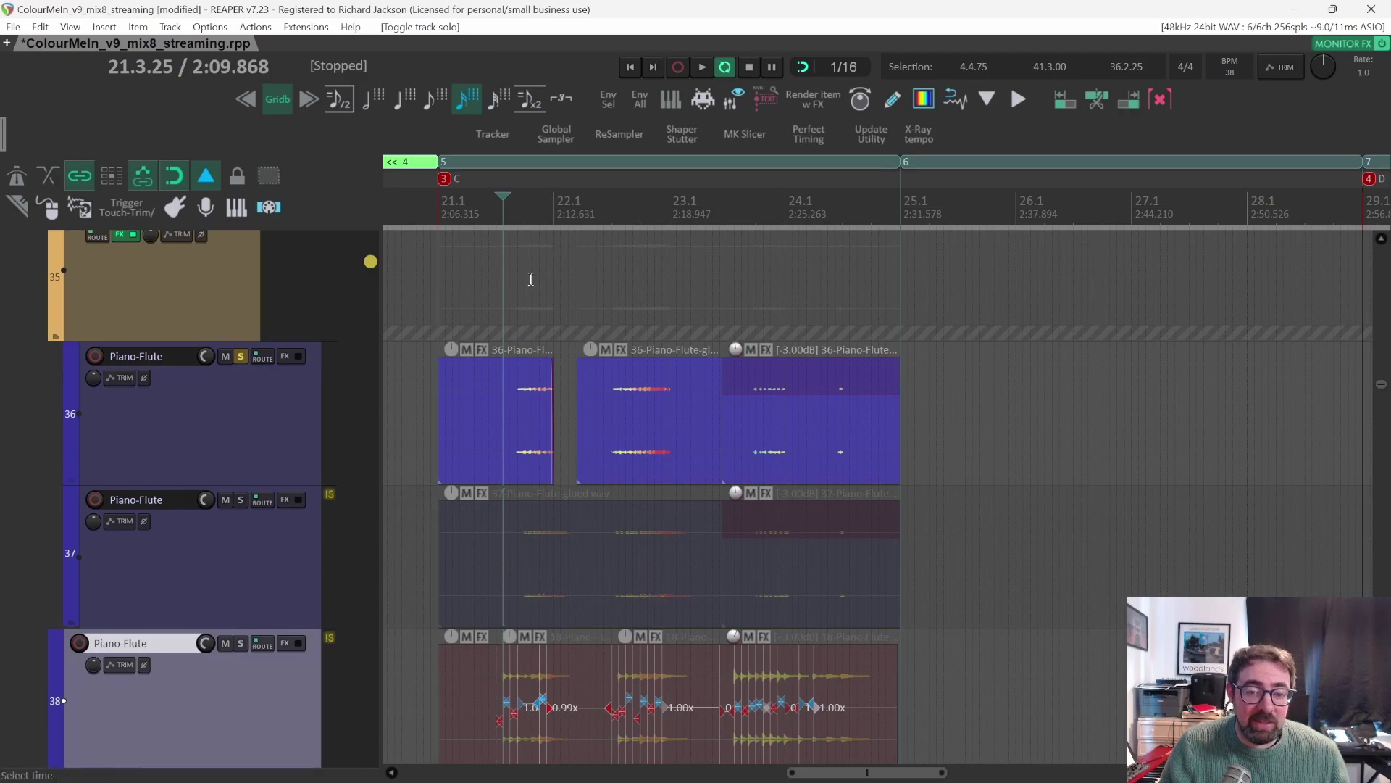
{"action": "left_click", "coordinate": [490, 217]}
{"action": "key", "text": "space"}
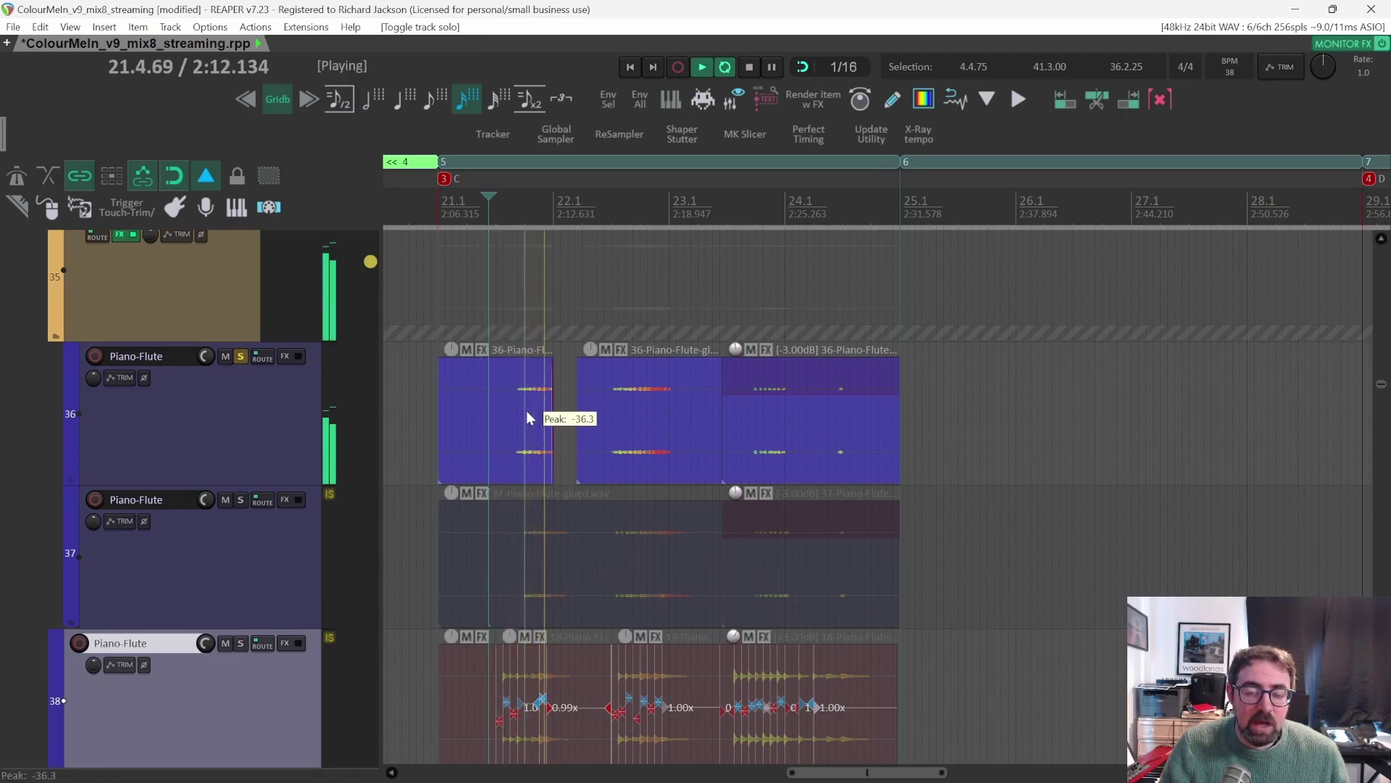
{"action": "key", "text": "space"}
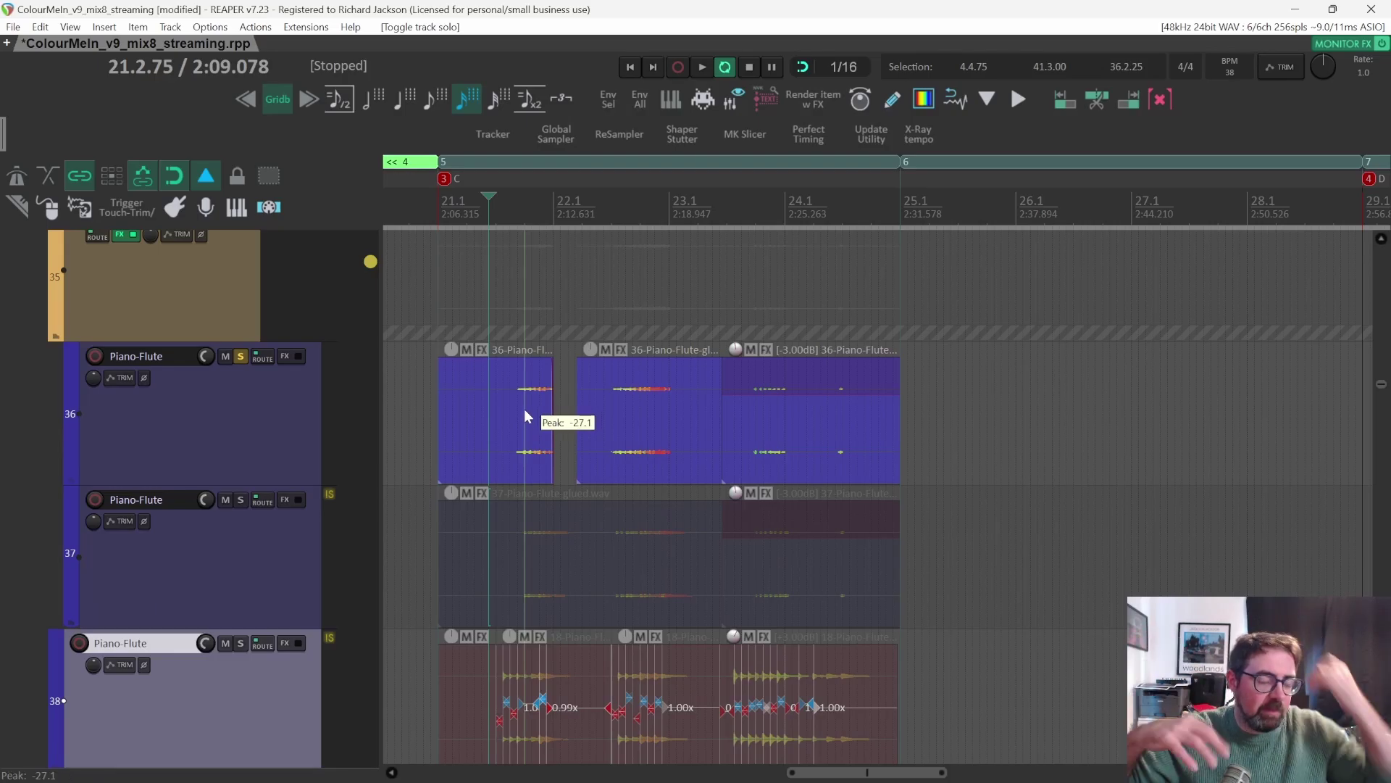
In the item properties of track 36's first clip, switch Reverse on and off again, apply, and close the properties.
{"action": "left_click", "coordinate": [525, 416]}
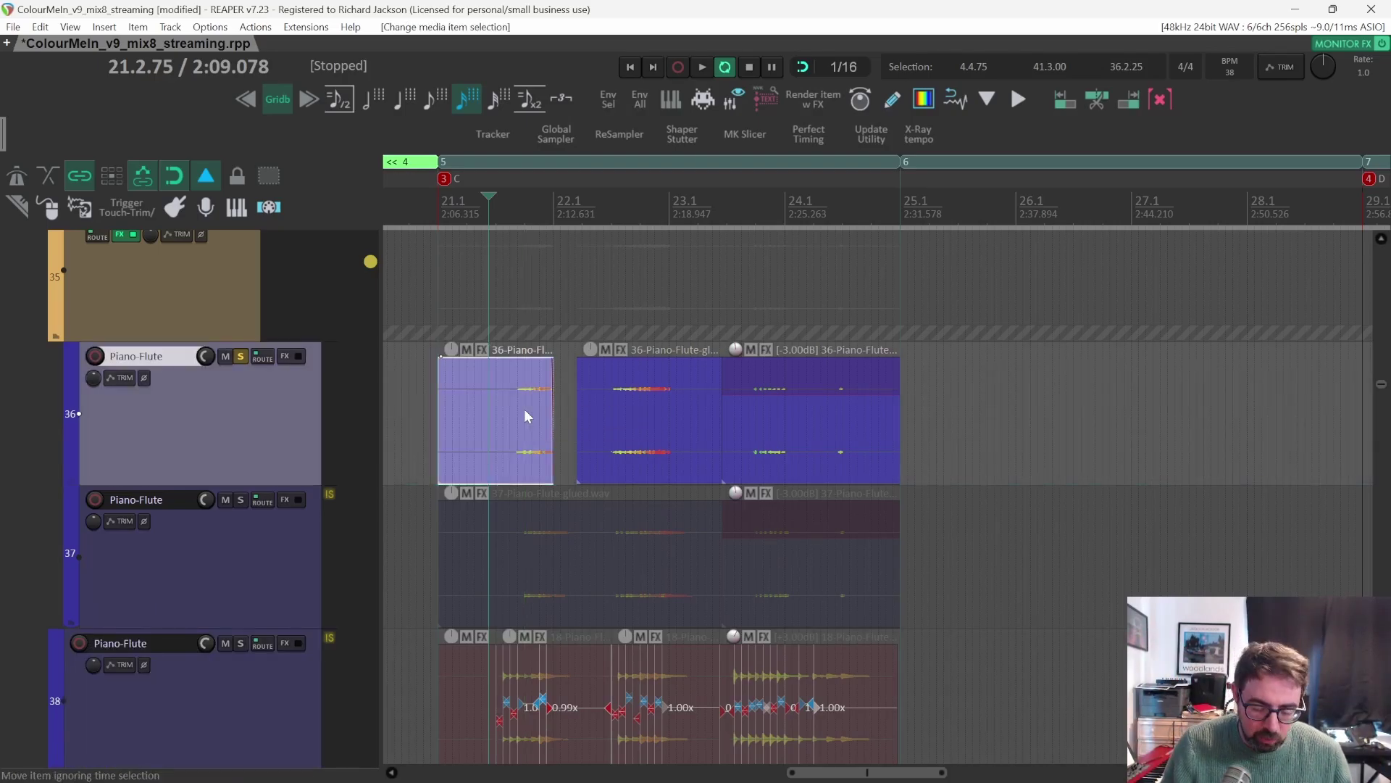
{"action": "double_click", "coordinate": [525, 411]}
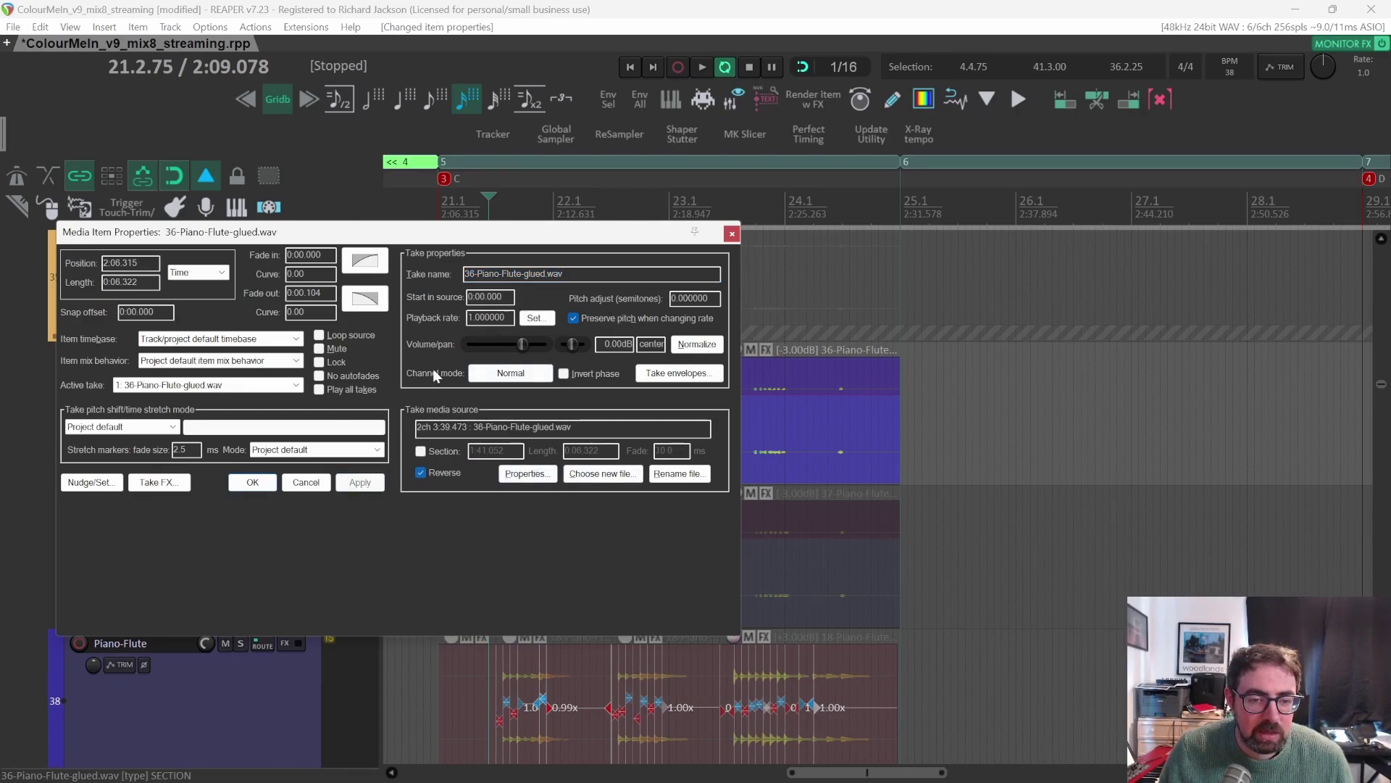
{"action": "left_click_drag", "start_coordinate": [523, 234], "coordinate": [1092, 497]}
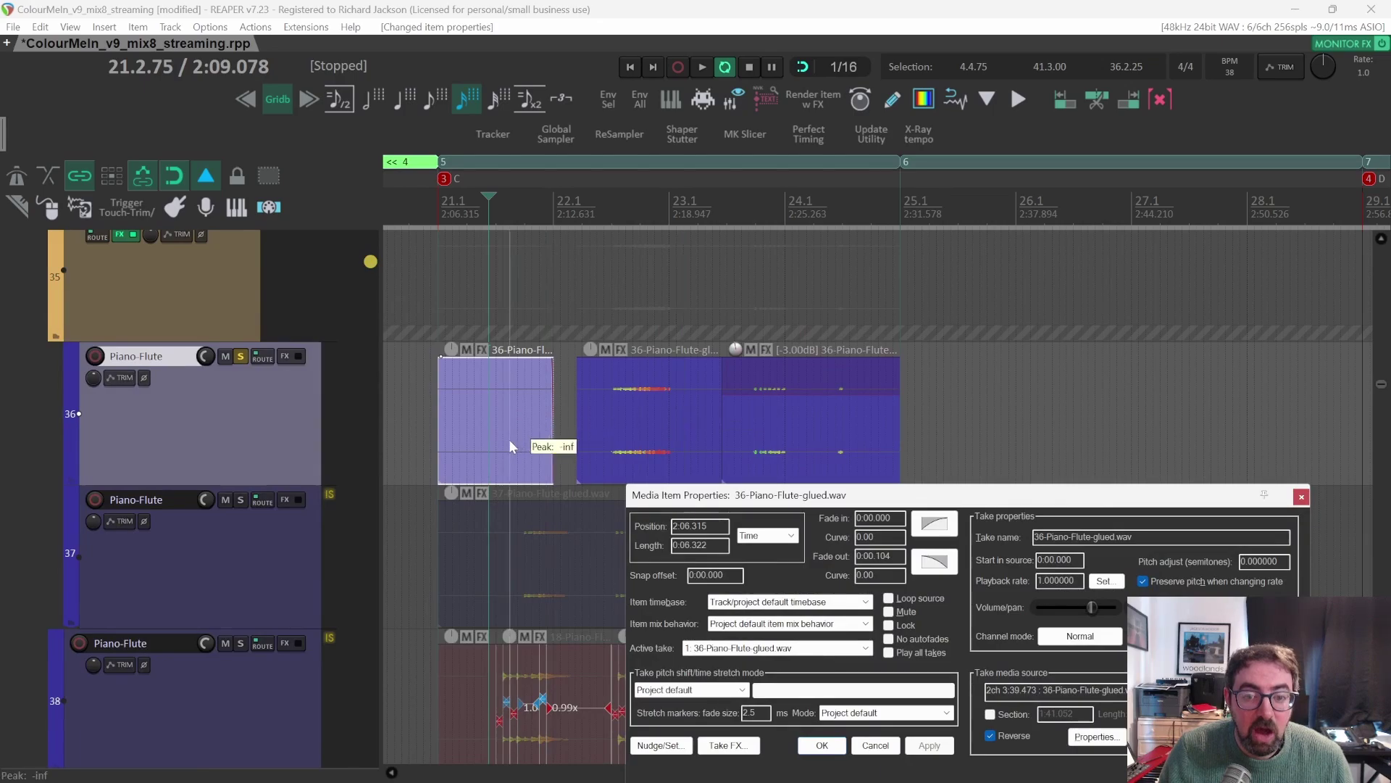
{"action": "left_click_drag", "start_coordinate": [886, 499], "coordinate": [857, 360]}
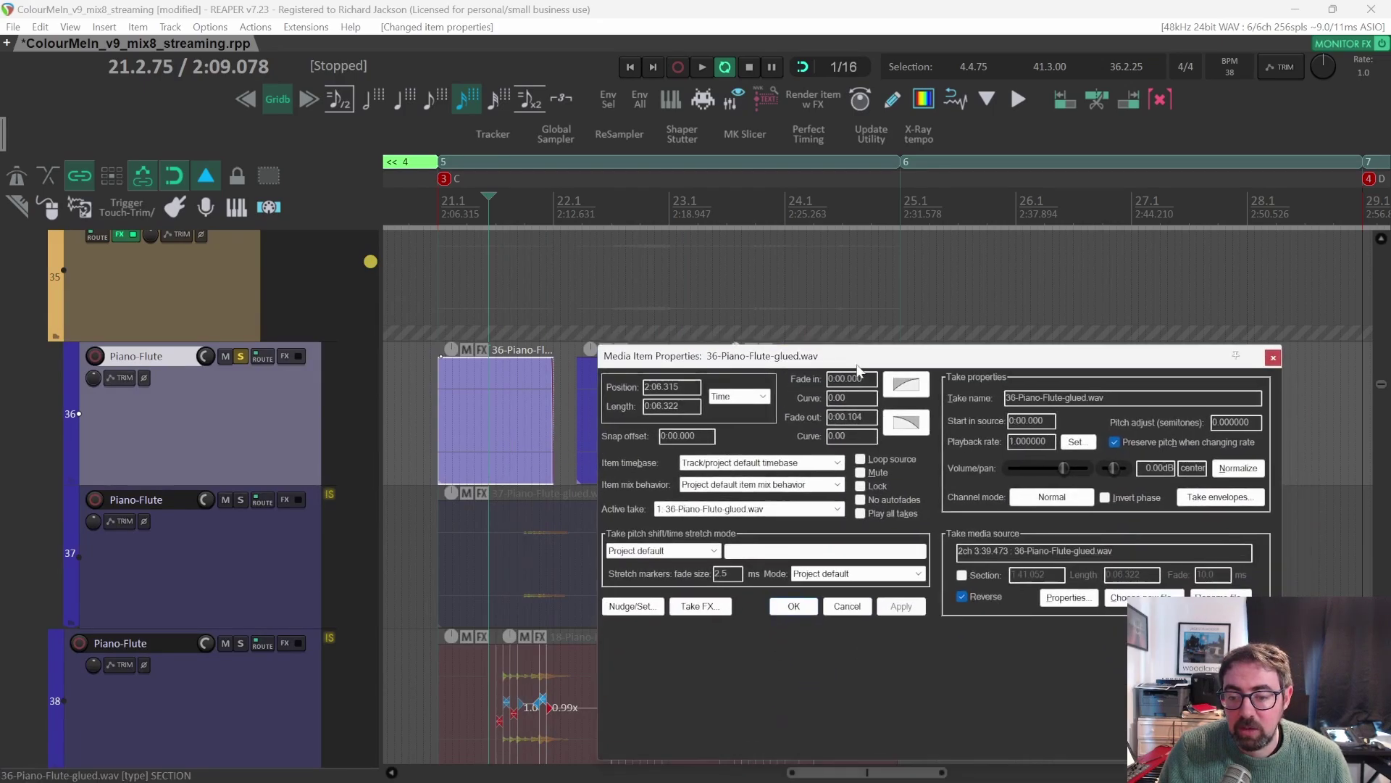
{"action": "left_click", "coordinate": [901, 606]}
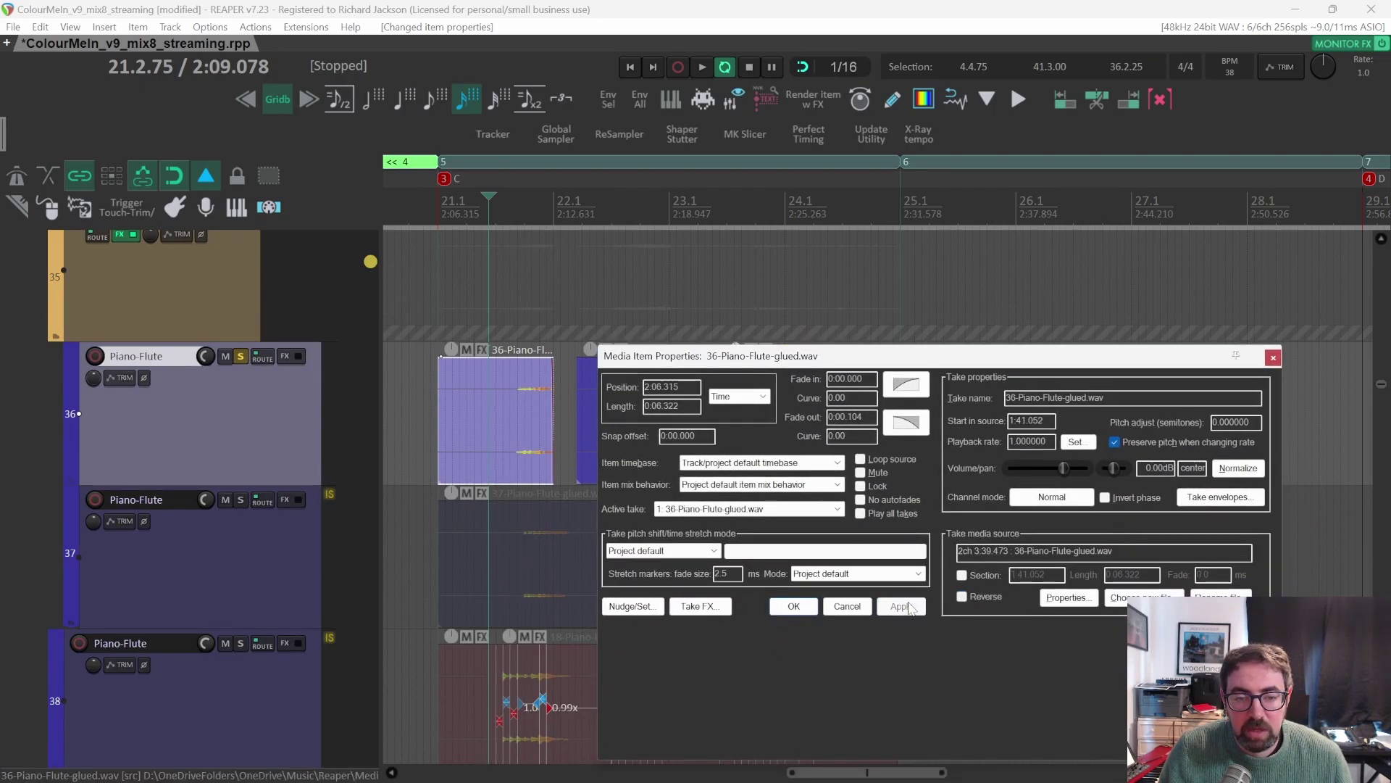
{"action": "left_click", "coordinate": [1273, 358]}
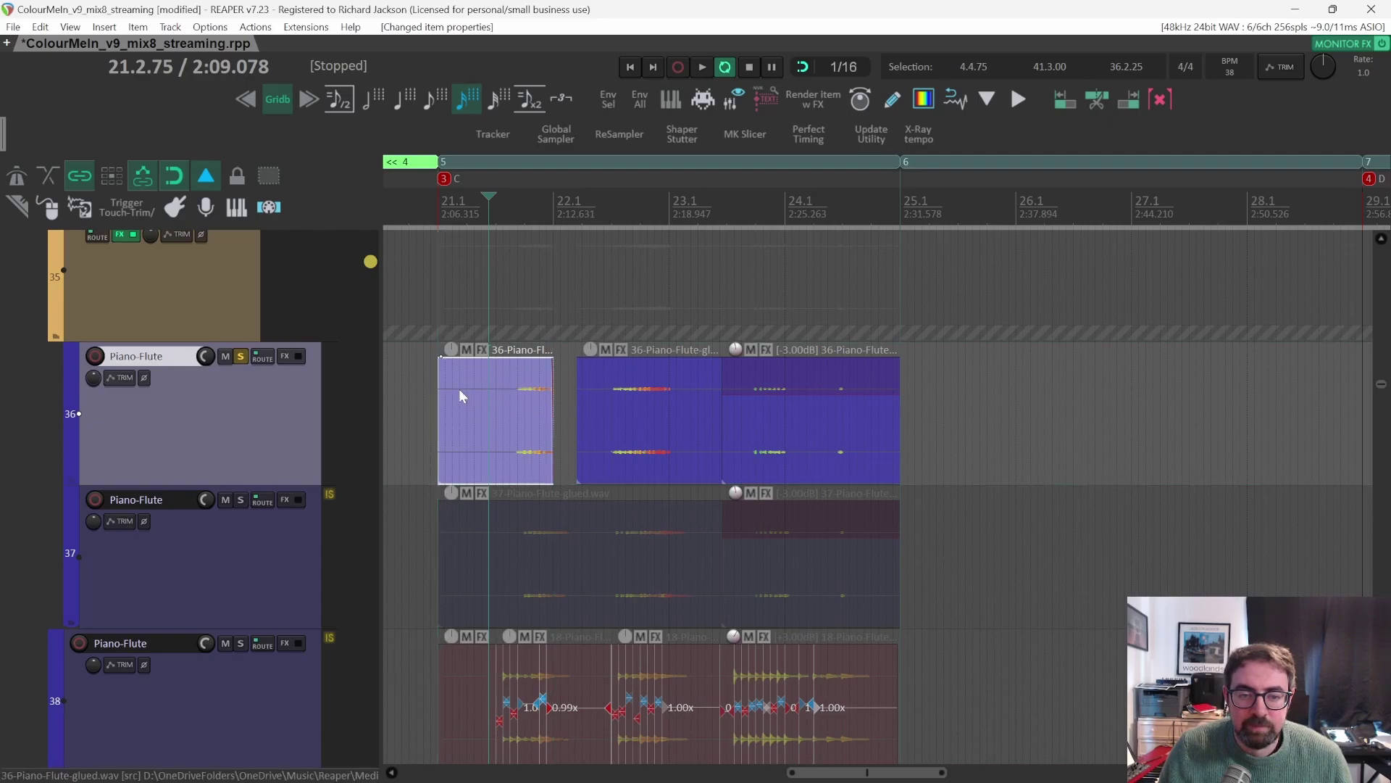
Paste a copy of track 36's first clip into the empty space on the same track between bars 25 and 27.
{"action": "left_click", "coordinate": [973, 246]}
{"action": "key", "text": "ctrl+v"}
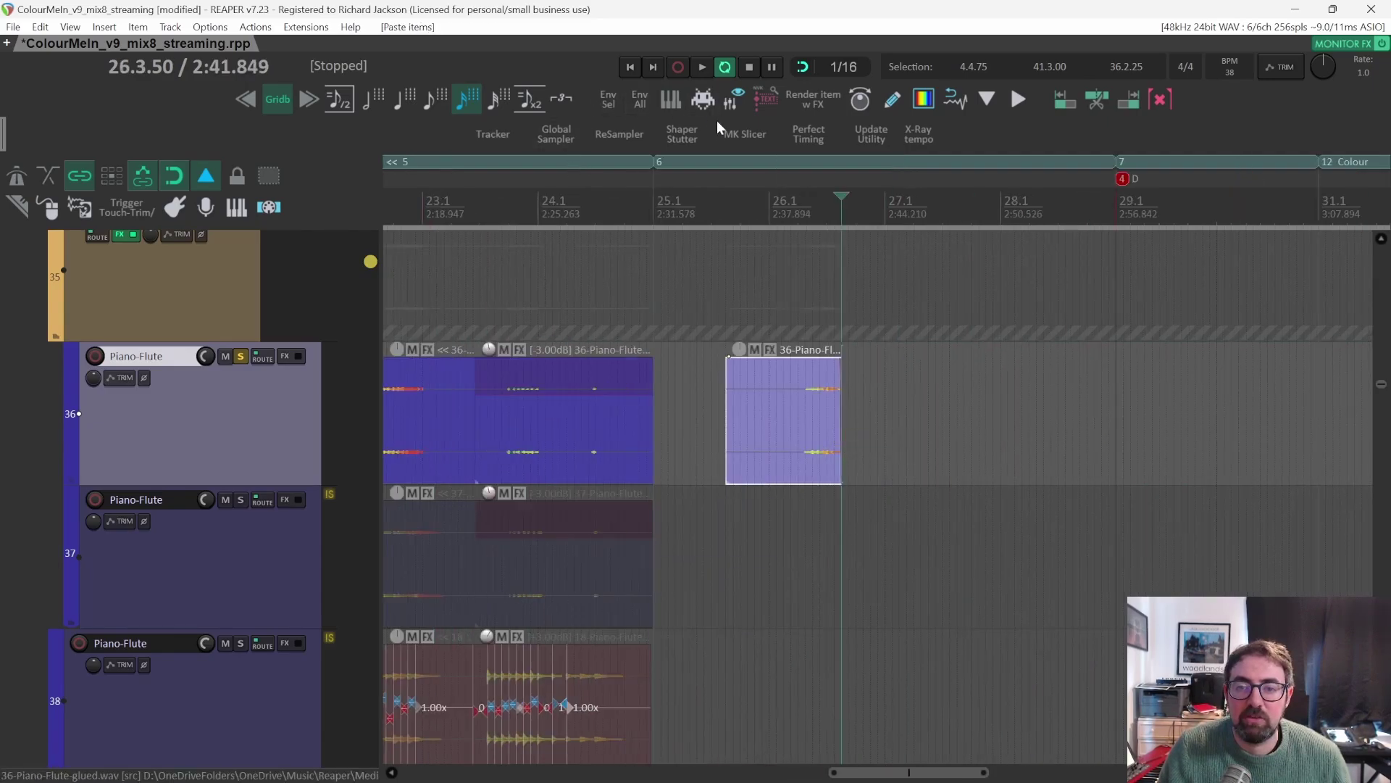
Render the pasted clip with its stereo effects onto a new track 37, and solo that track instead of track 36.
{"action": "left_click", "coordinate": [827, 98]}
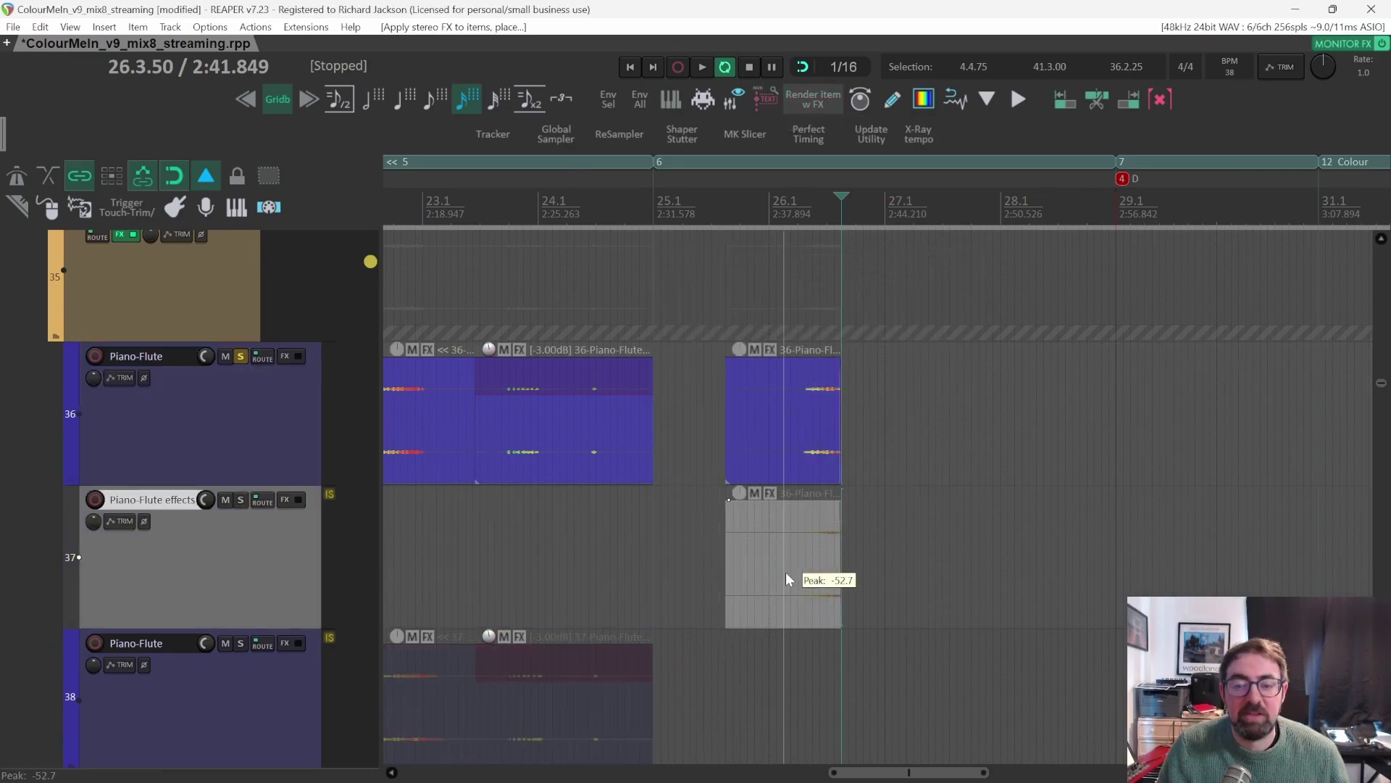
{"action": "left_click", "coordinate": [781, 474]}
{"action": "left_click", "coordinate": [518, 540]}
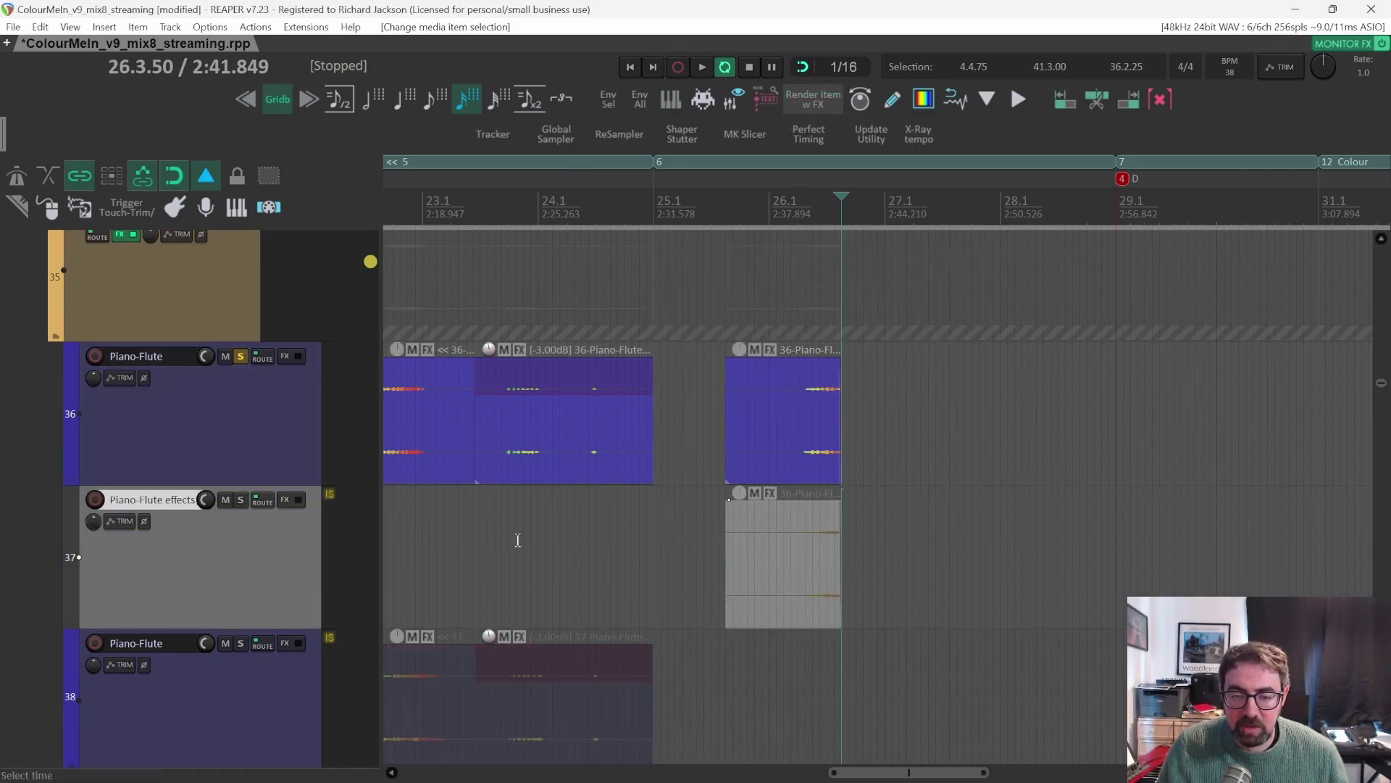
{"action": "left_click", "coordinate": [241, 499]}
{"action": "left_click", "coordinate": [241, 356]}
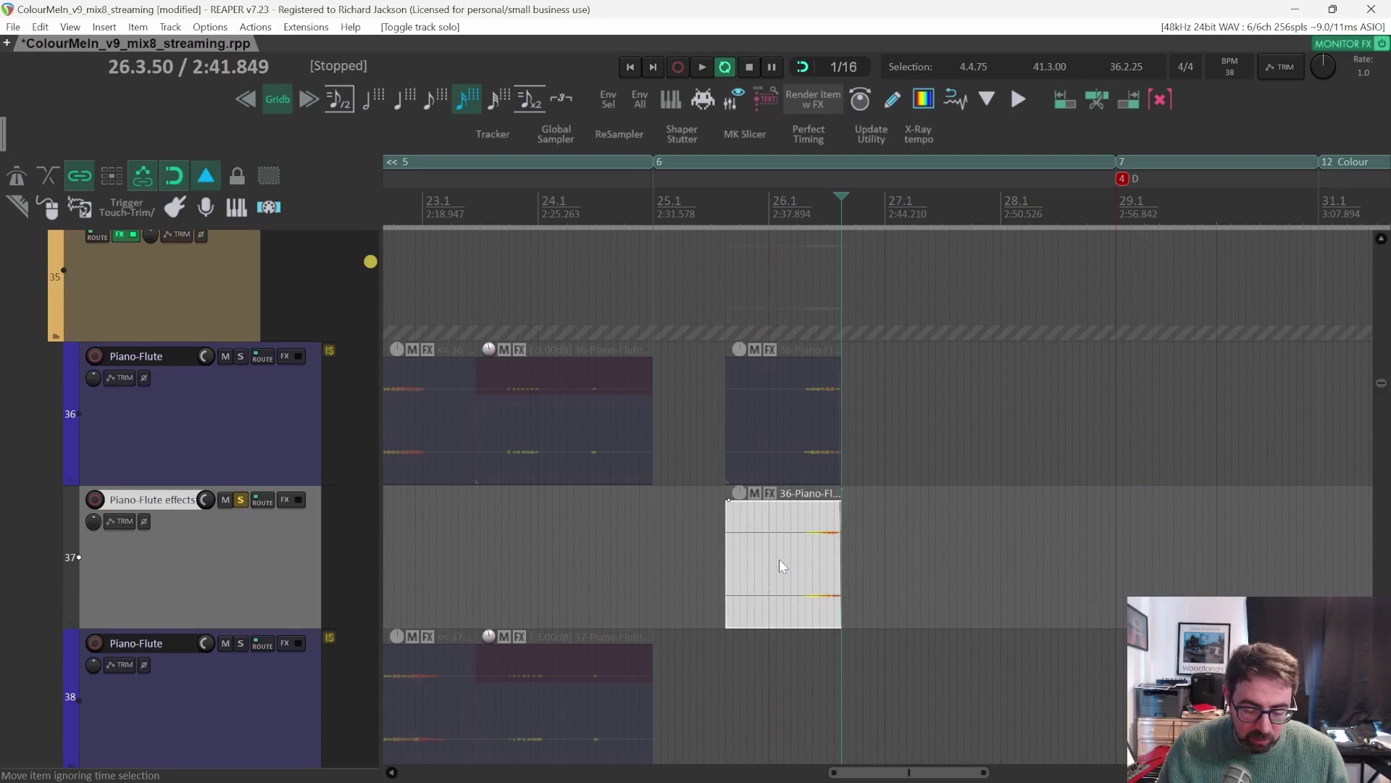
Switch on Reverse in the rendered clip's item properties, apply it, and close the properties.
{"action": "double_click", "coordinate": [779, 558]}
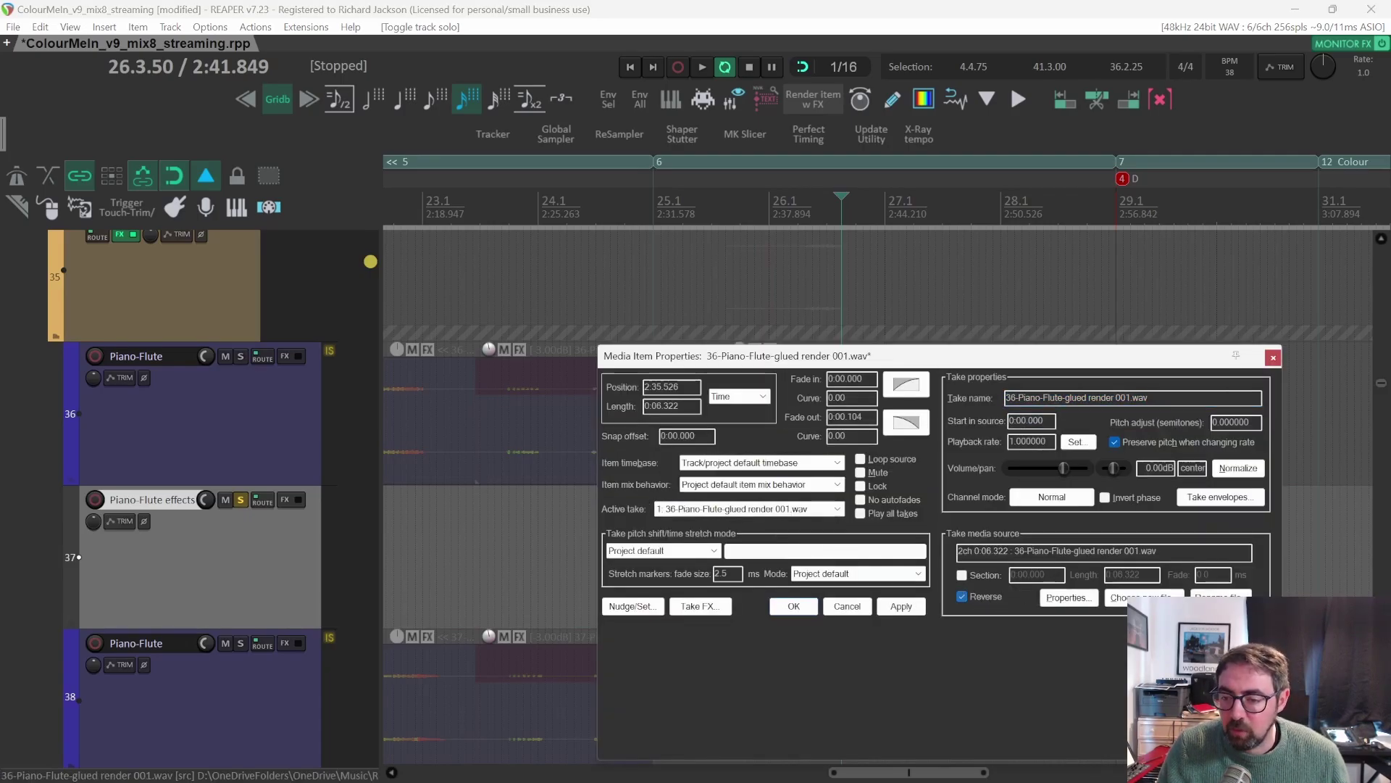
{"action": "left_click", "coordinate": [914, 605]}
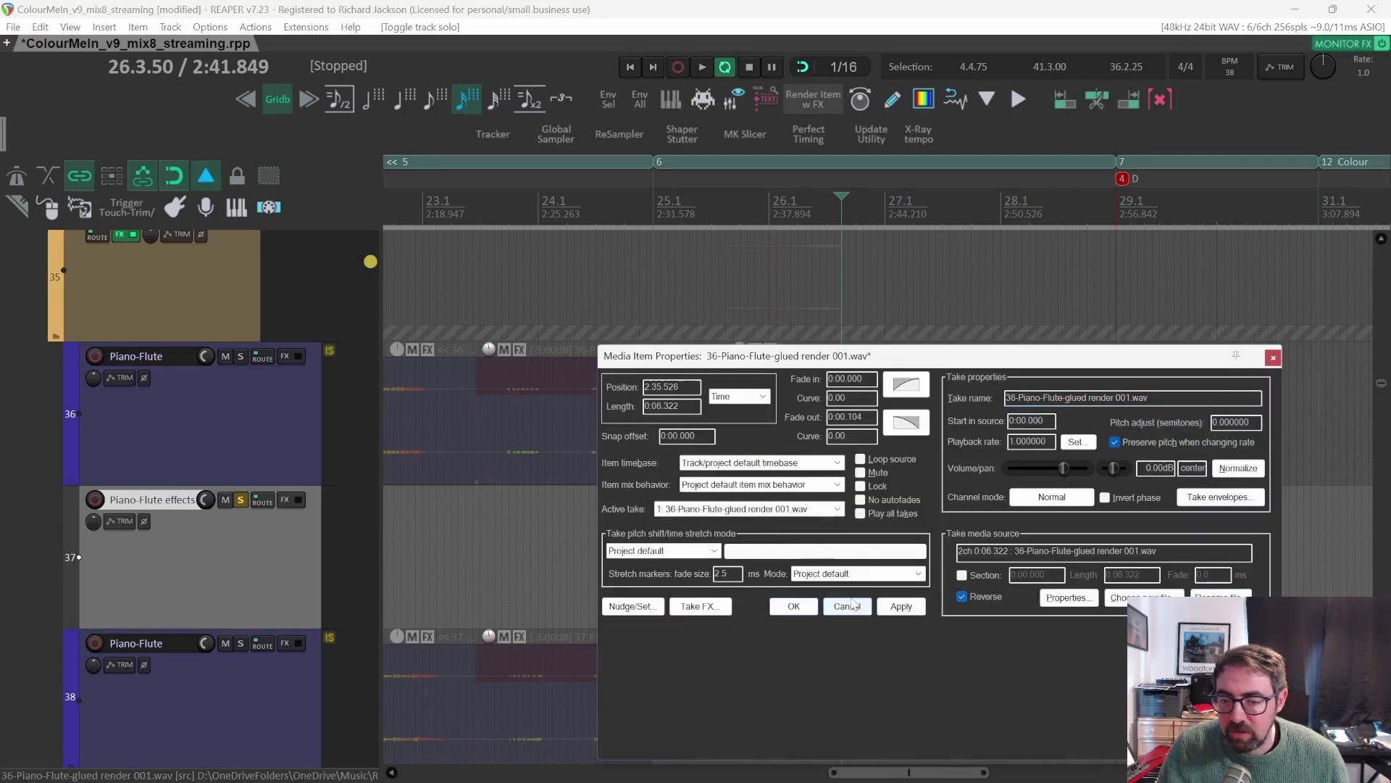
{"action": "left_click", "coordinate": [1273, 359]}
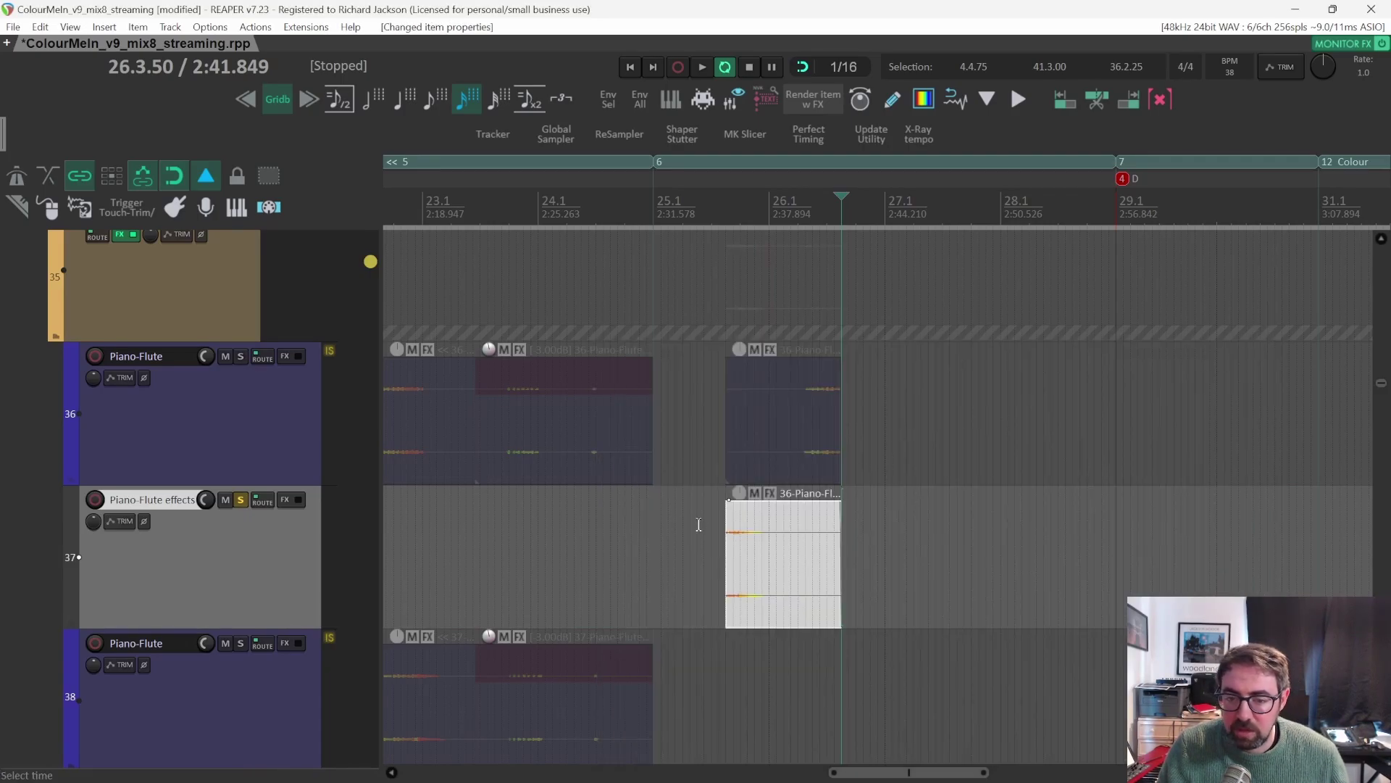
Play the reversed render on track 37 twice from 25.3.50, and stop.
{"action": "left_click", "coordinate": [726, 209]}
{"action": "key", "text": "space"}
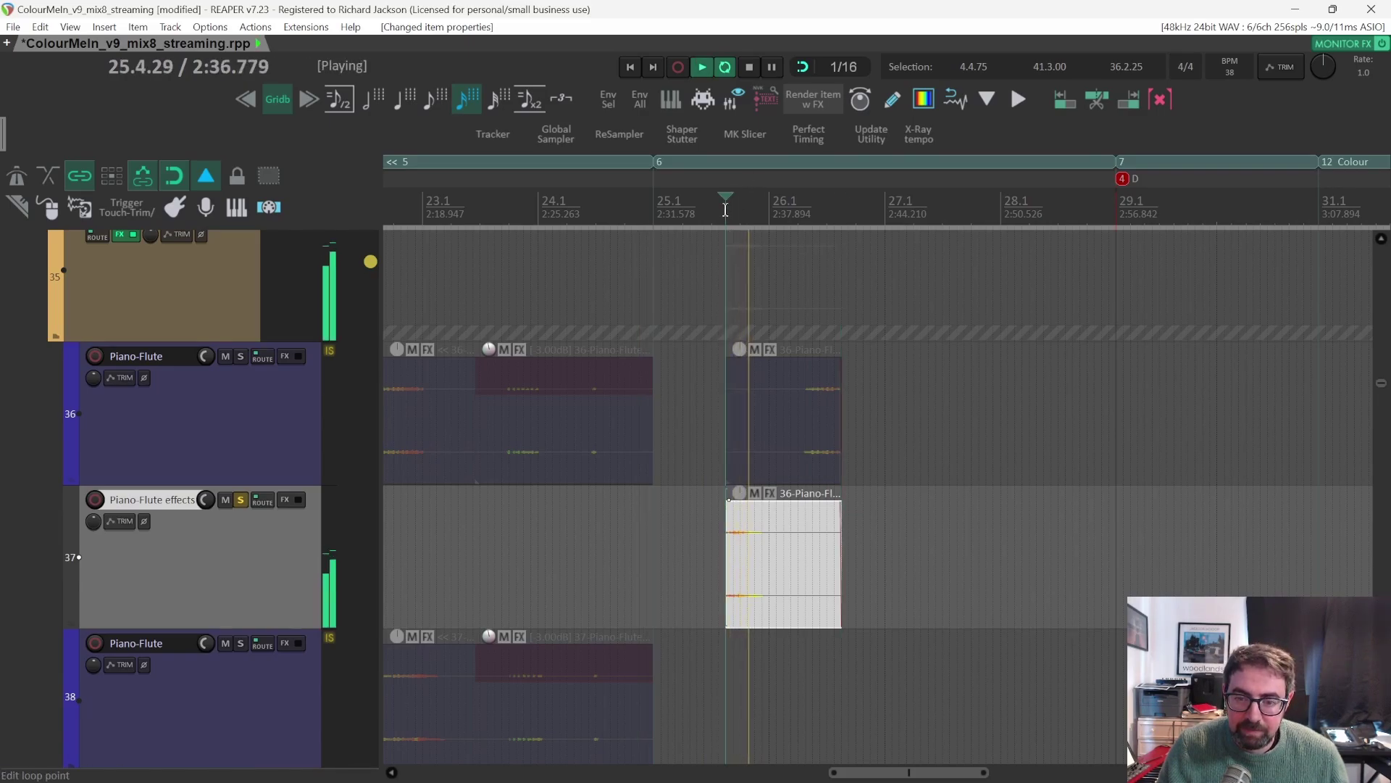
{"action": "key", "text": "space"}
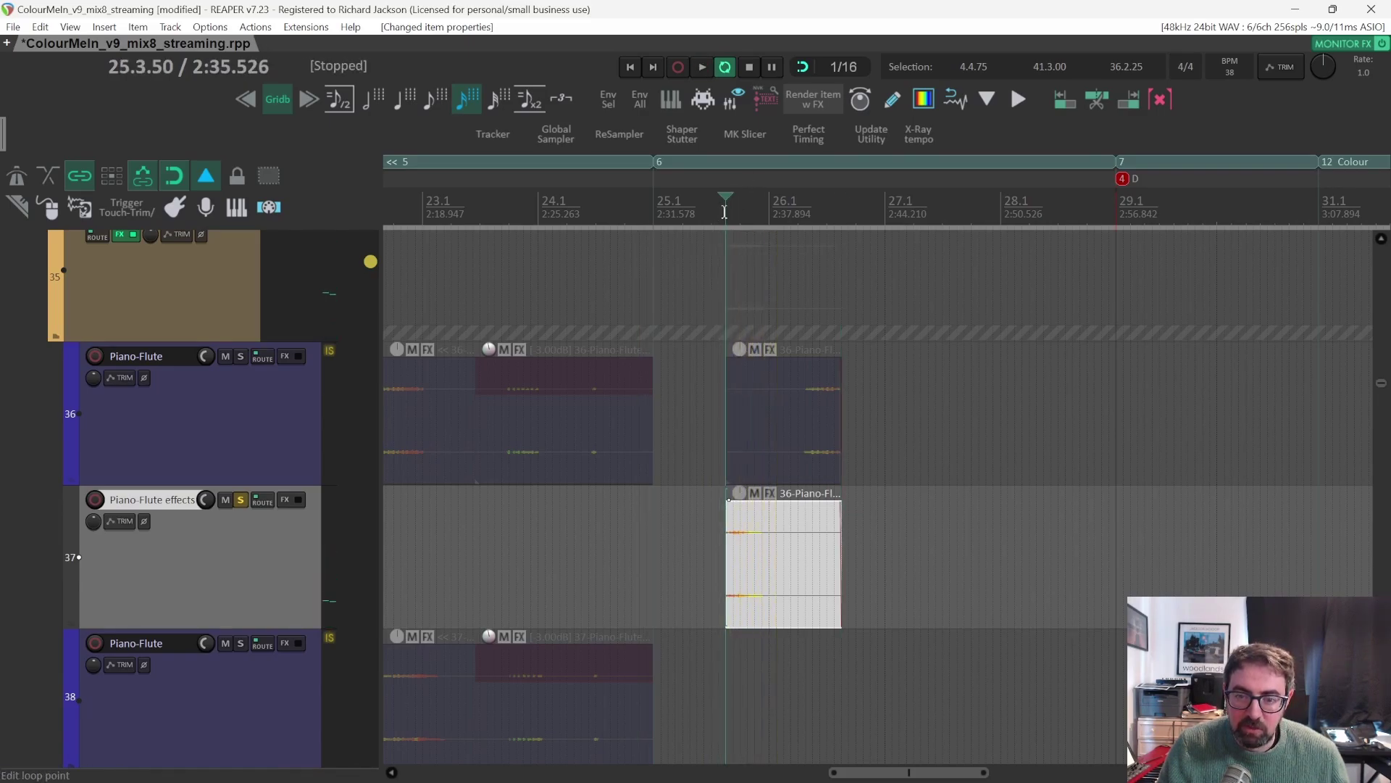
{"action": "key", "text": "space"}
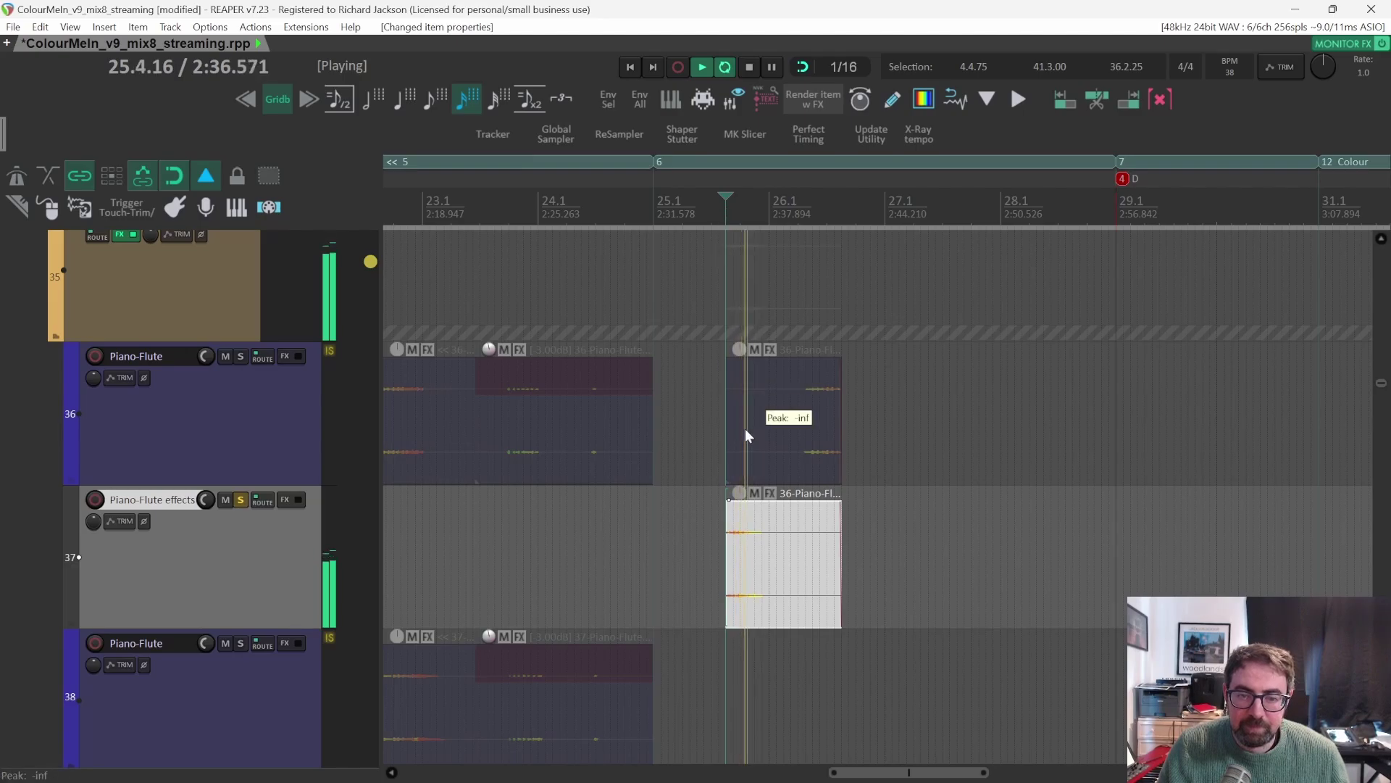
{"action": "key", "text": "space"}
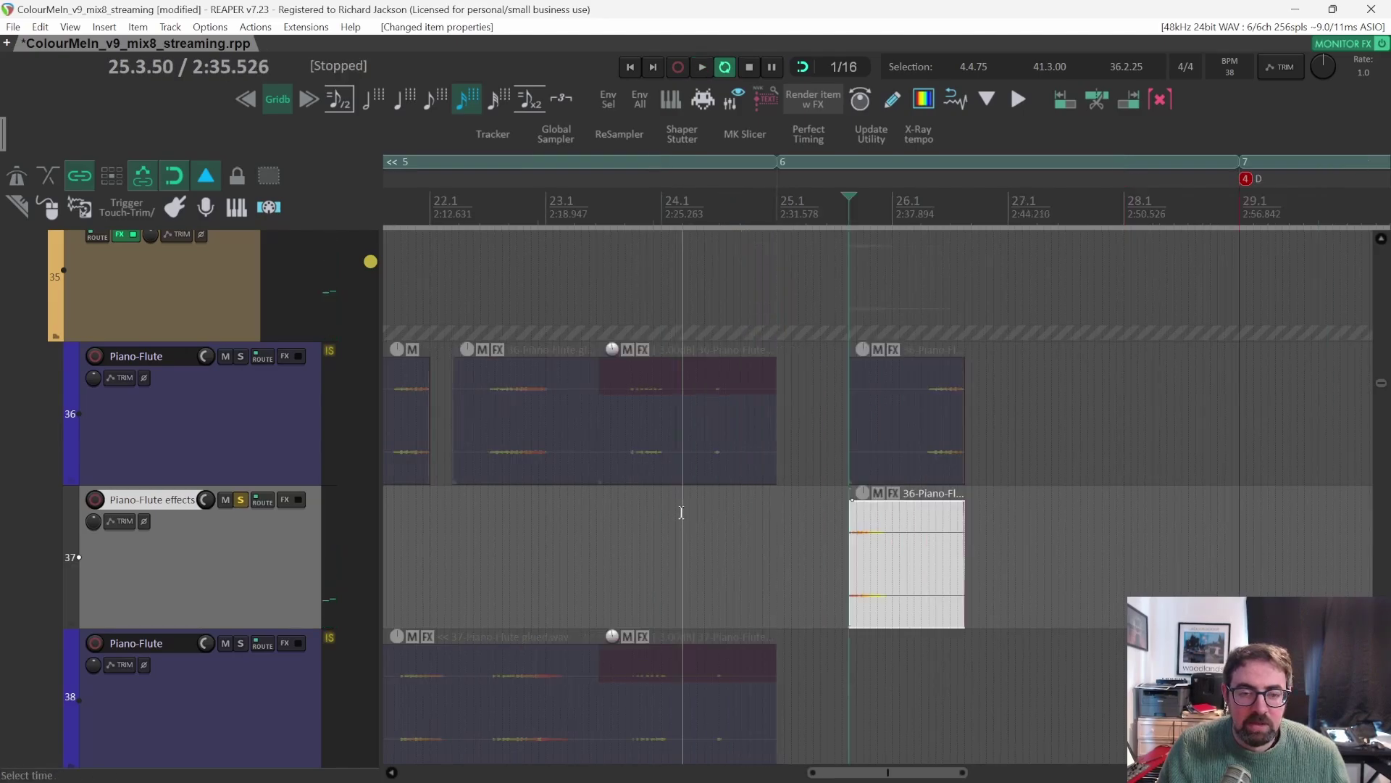
Move the solo from track 37 to track 36, play it from 21.3.50, stop, and clear the solo.
{"action": "left_click", "coordinate": [241, 500]}
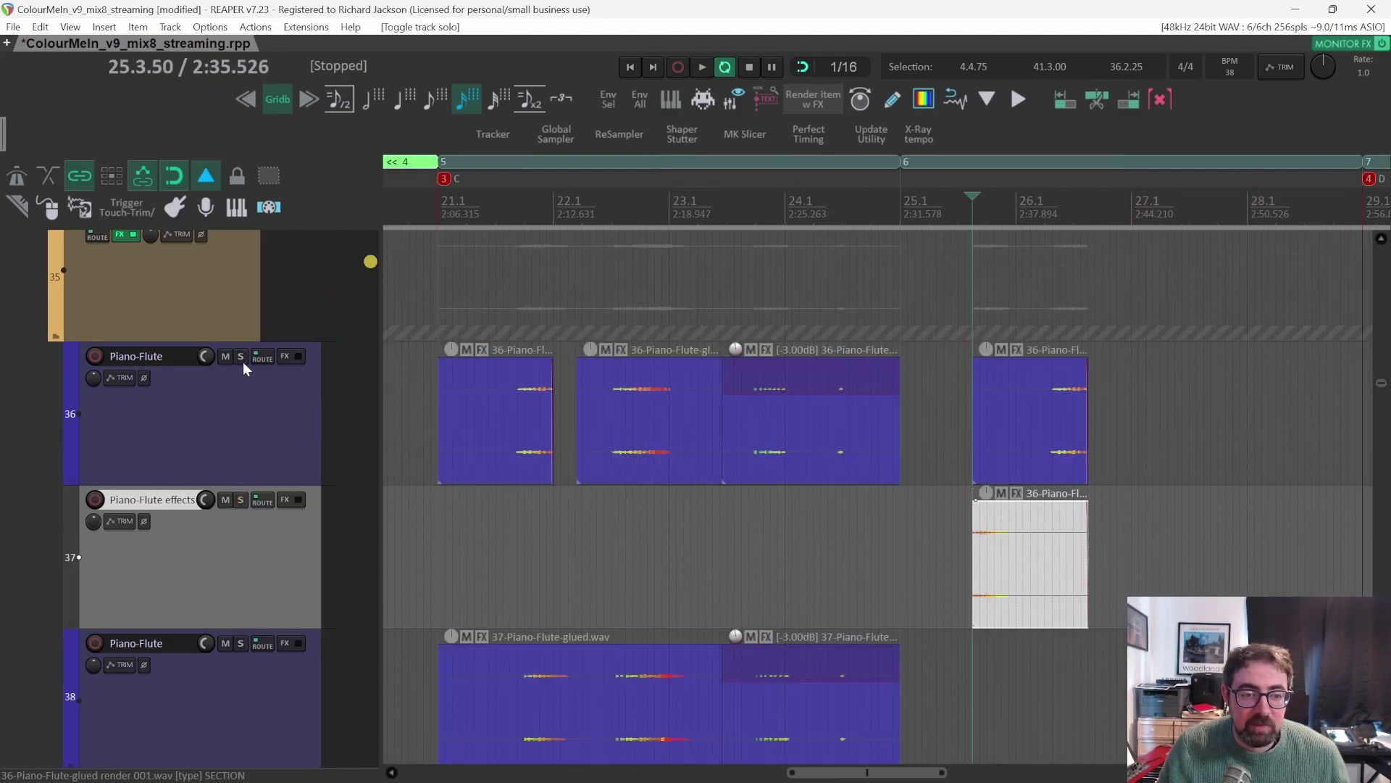
{"action": "left_click", "coordinate": [241, 357]}
{"action": "left_click", "coordinate": [510, 209]}
{"action": "key", "text": "space"}
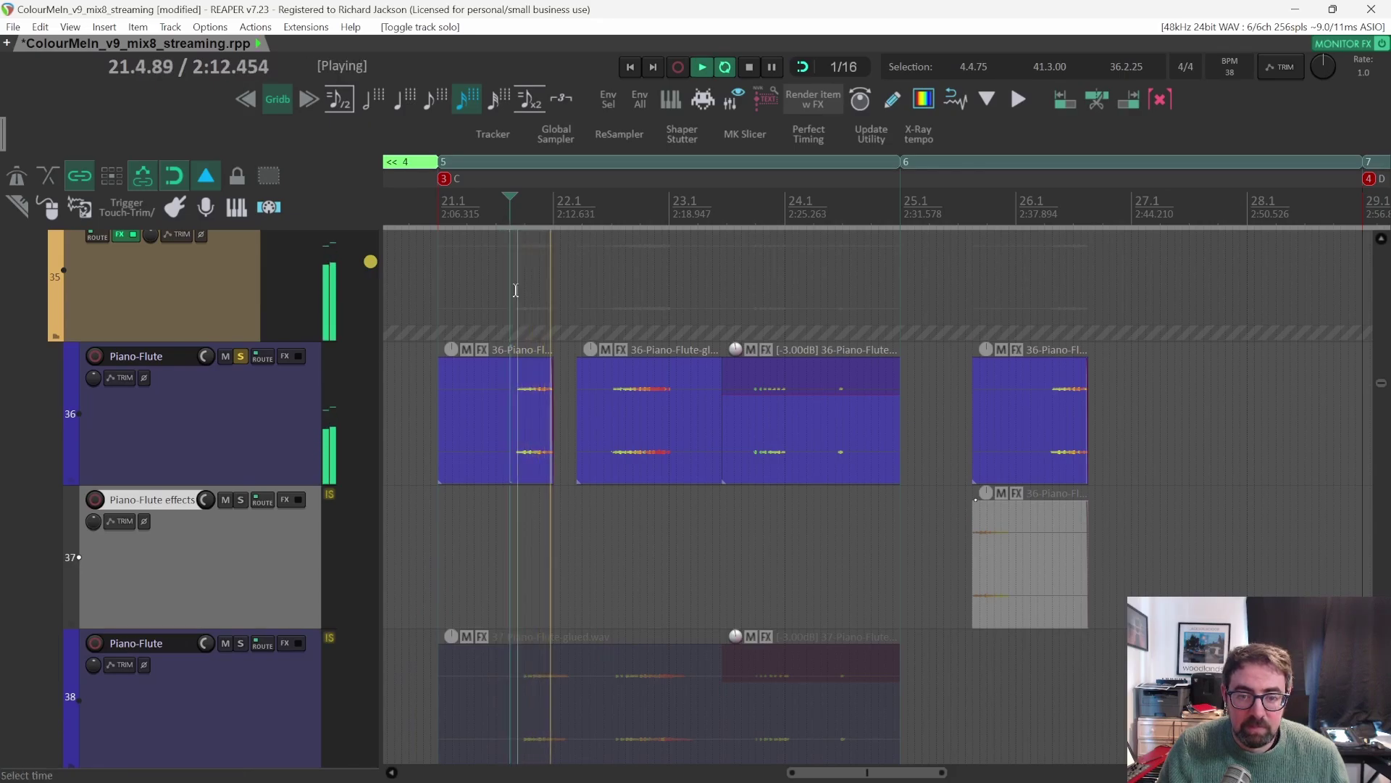
{"action": "key", "text": "space"}
{"action": "scroll", "coordinate": [538, 407], "scroll_direction": "down", "scroll_amount": 2}
{"action": "scroll", "coordinate": [311, 379], "scroll_direction": "up", "scroll_amount": 2}
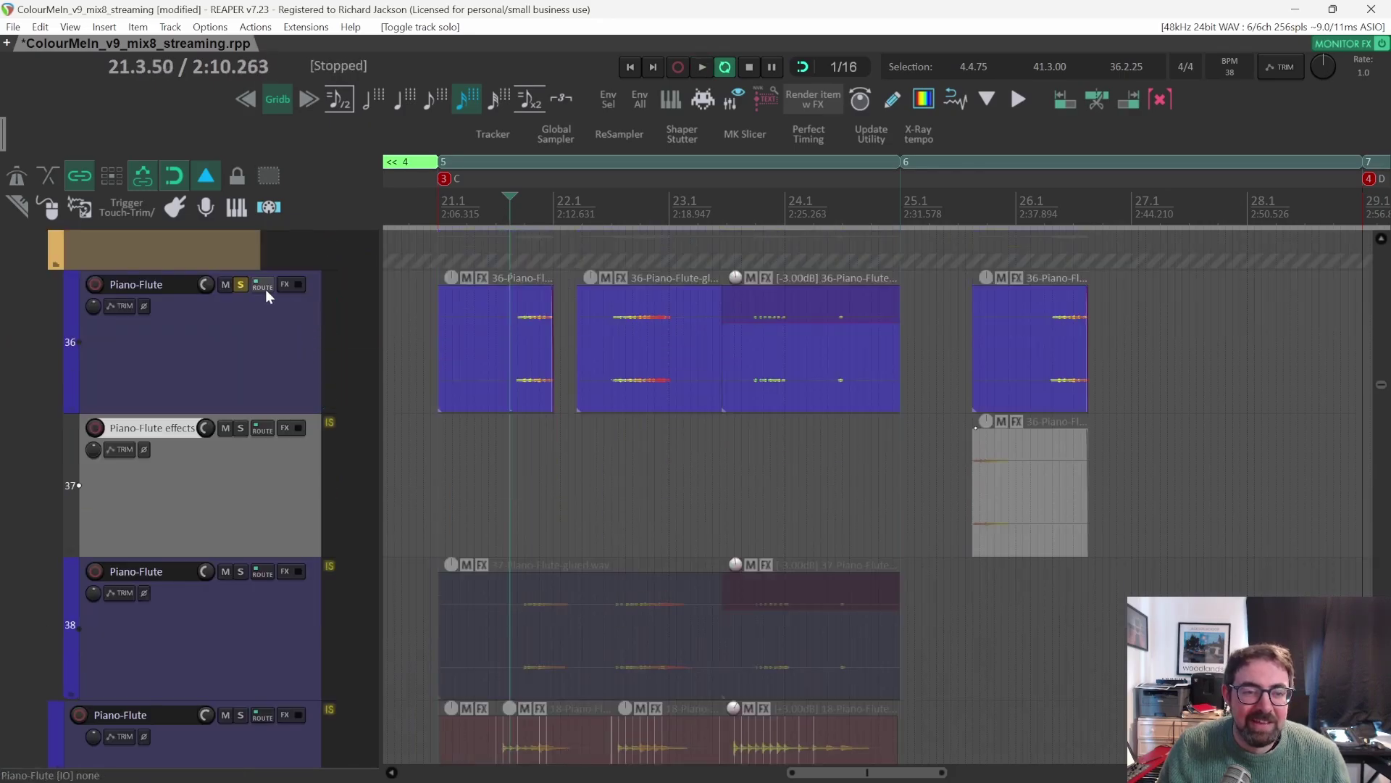
{"action": "left_click", "coordinate": [241, 288]}
Solo Piano-Flute track 39, play its red clips from 21.3.00, and stop.
{"action": "scroll", "coordinate": [364, 368], "scroll_direction": "down", "scroll_amount": 5}
{"action": "scroll", "coordinate": [476, 510], "scroll_direction": "down", "scroll_amount": 1}
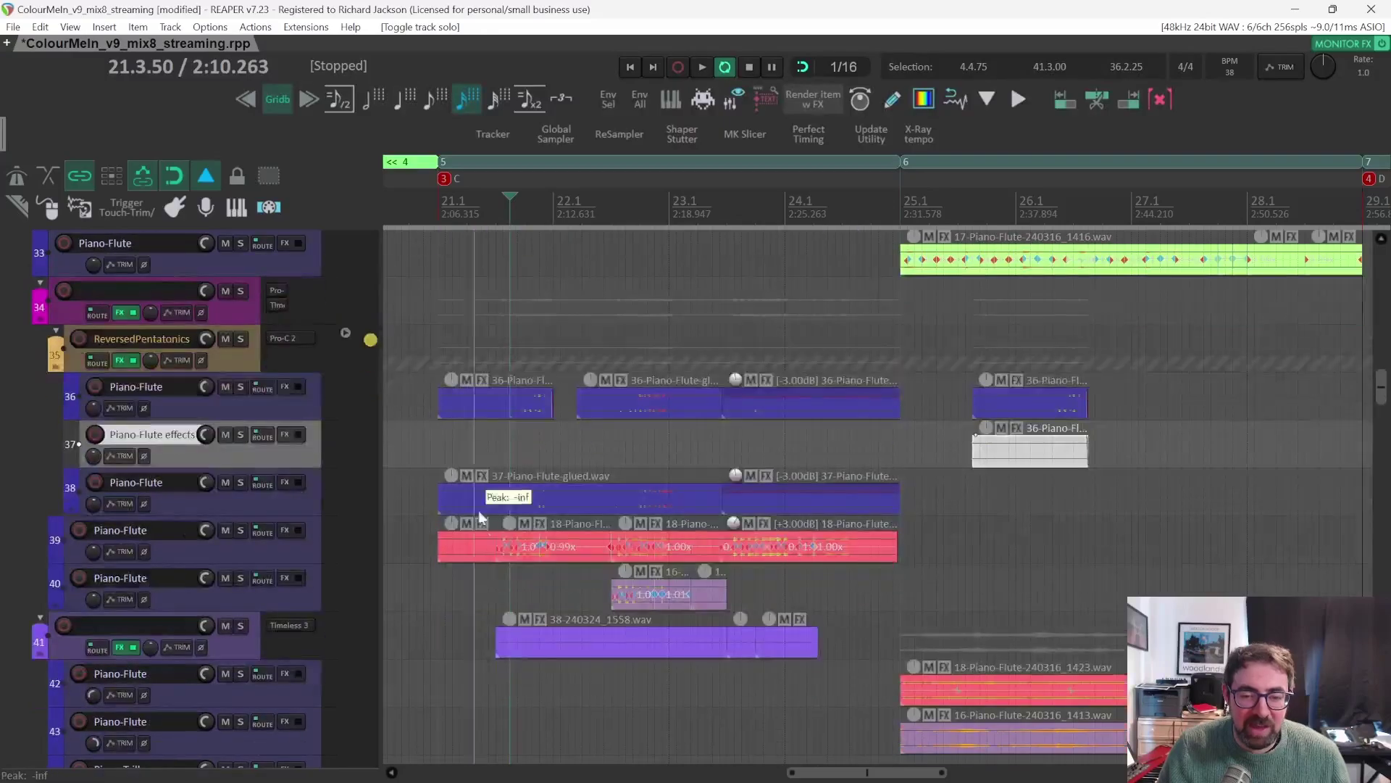
{"action": "scroll", "coordinate": [496, 539], "scroll_direction": "up", "scroll_amount": 4}
{"action": "scroll", "coordinate": [501, 561], "scroll_direction": "down", "scroll_amount": 1}
{"action": "left_click", "coordinate": [461, 548]}
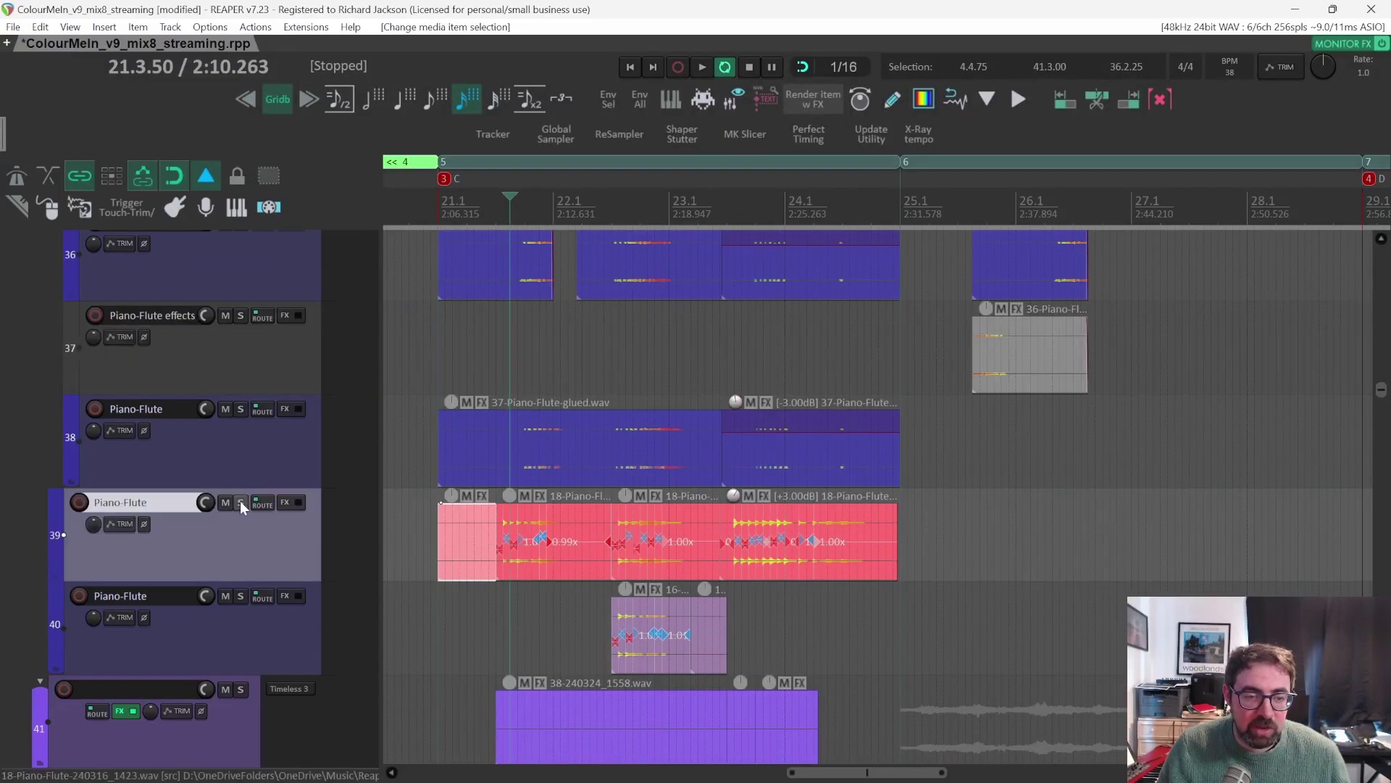
{"action": "left_click", "coordinate": [241, 505]}
{"action": "left_click", "coordinate": [495, 208]}
{"action": "key", "text": "space"}
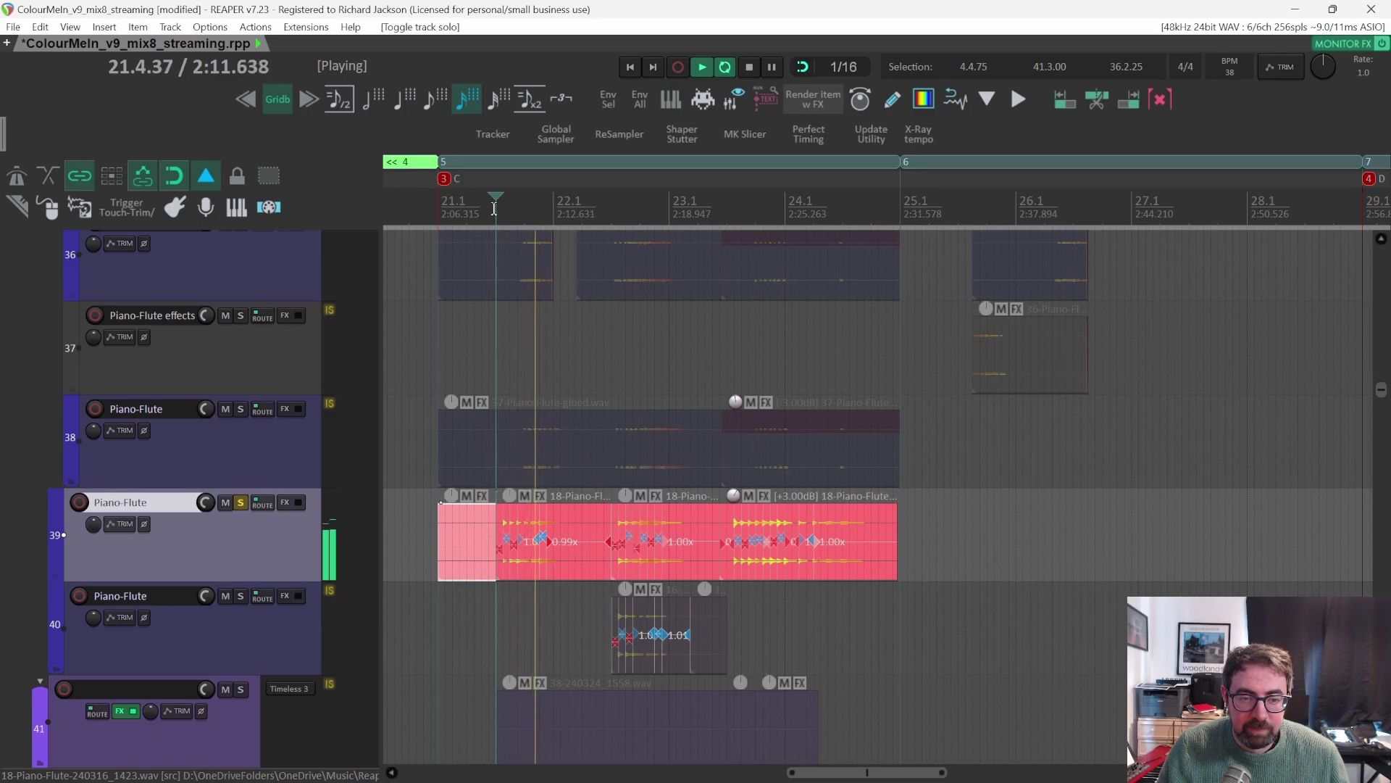
{"action": "key", "text": "space"}
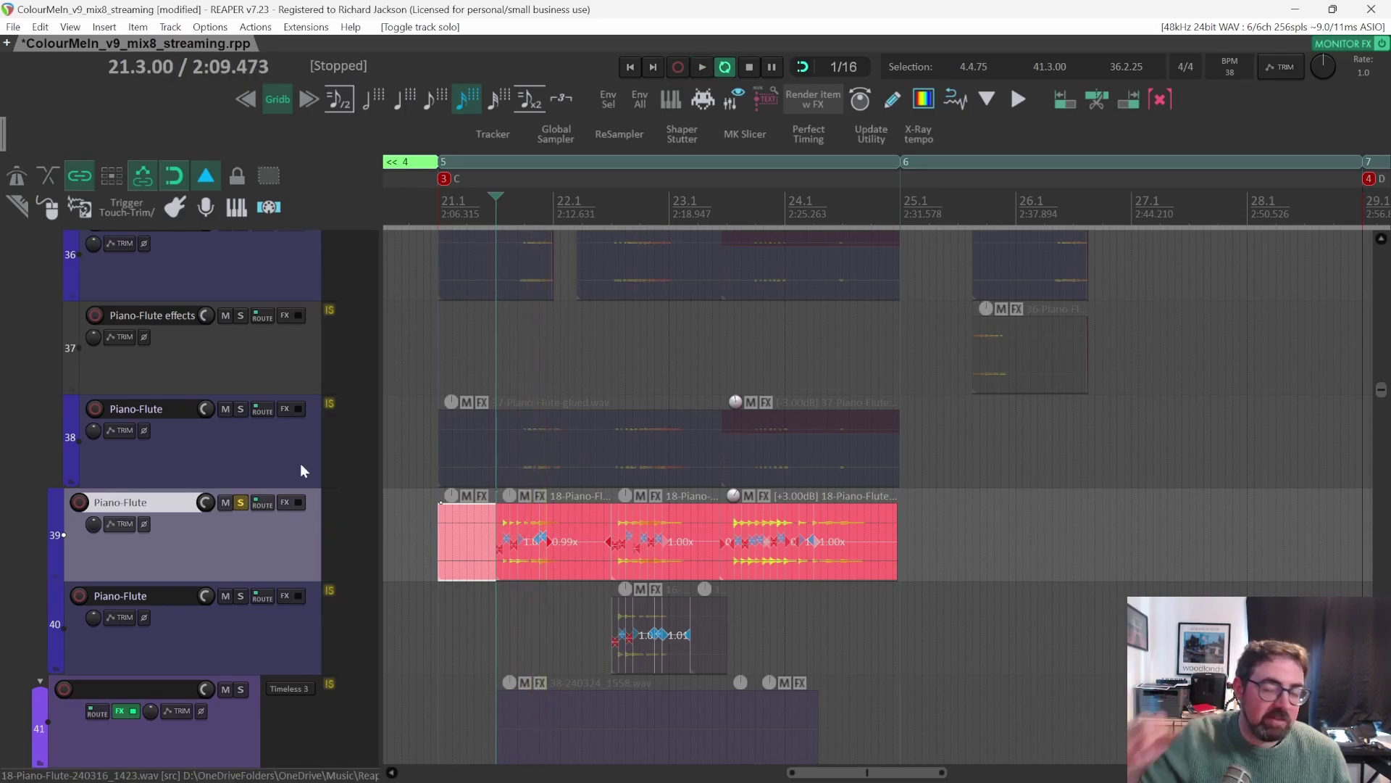
Move the solo from track 39 to the Piano-Flute effects track, play it from 25.3.25, and stop.
{"action": "left_click", "coordinate": [240, 502]}
{"action": "left_click", "coordinate": [241, 316]}
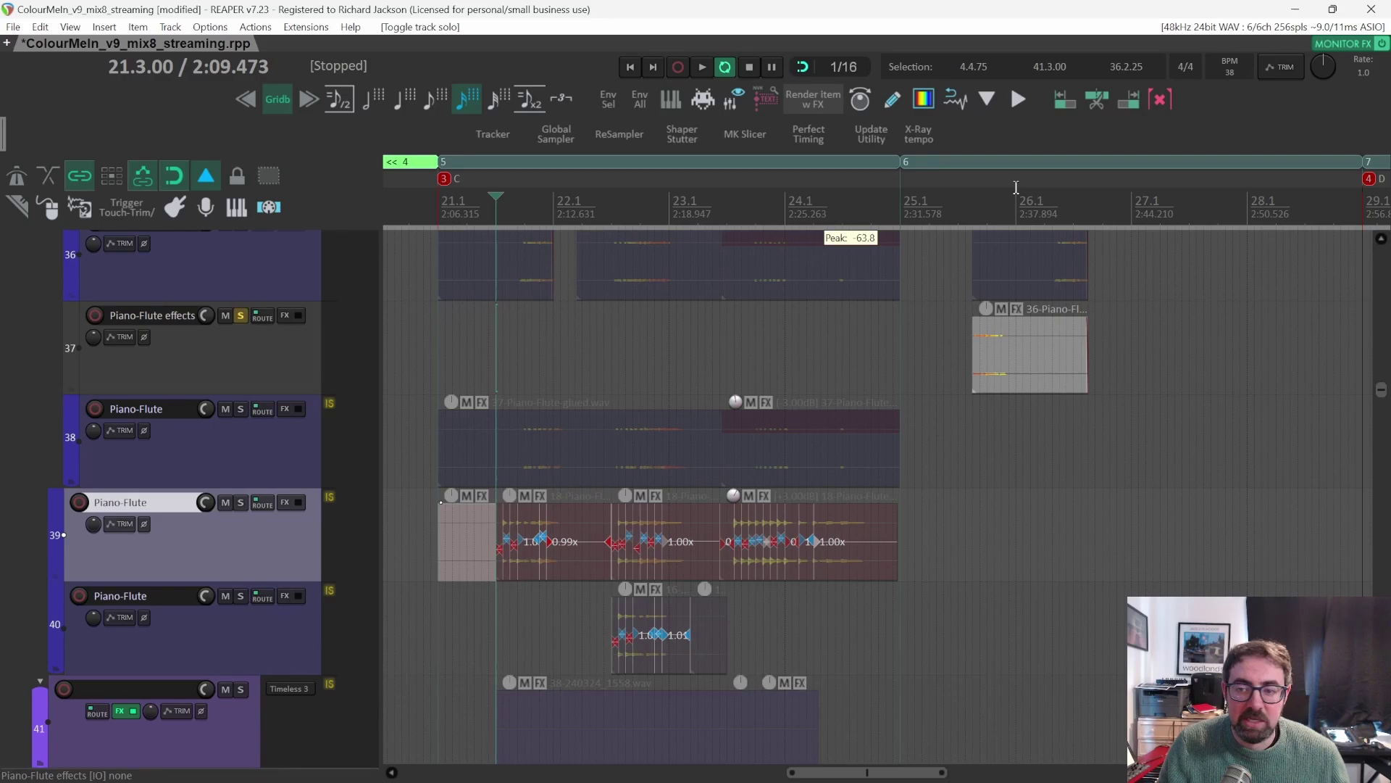
{"action": "left_click", "coordinate": [965, 205]}
{"action": "key", "text": "space"}
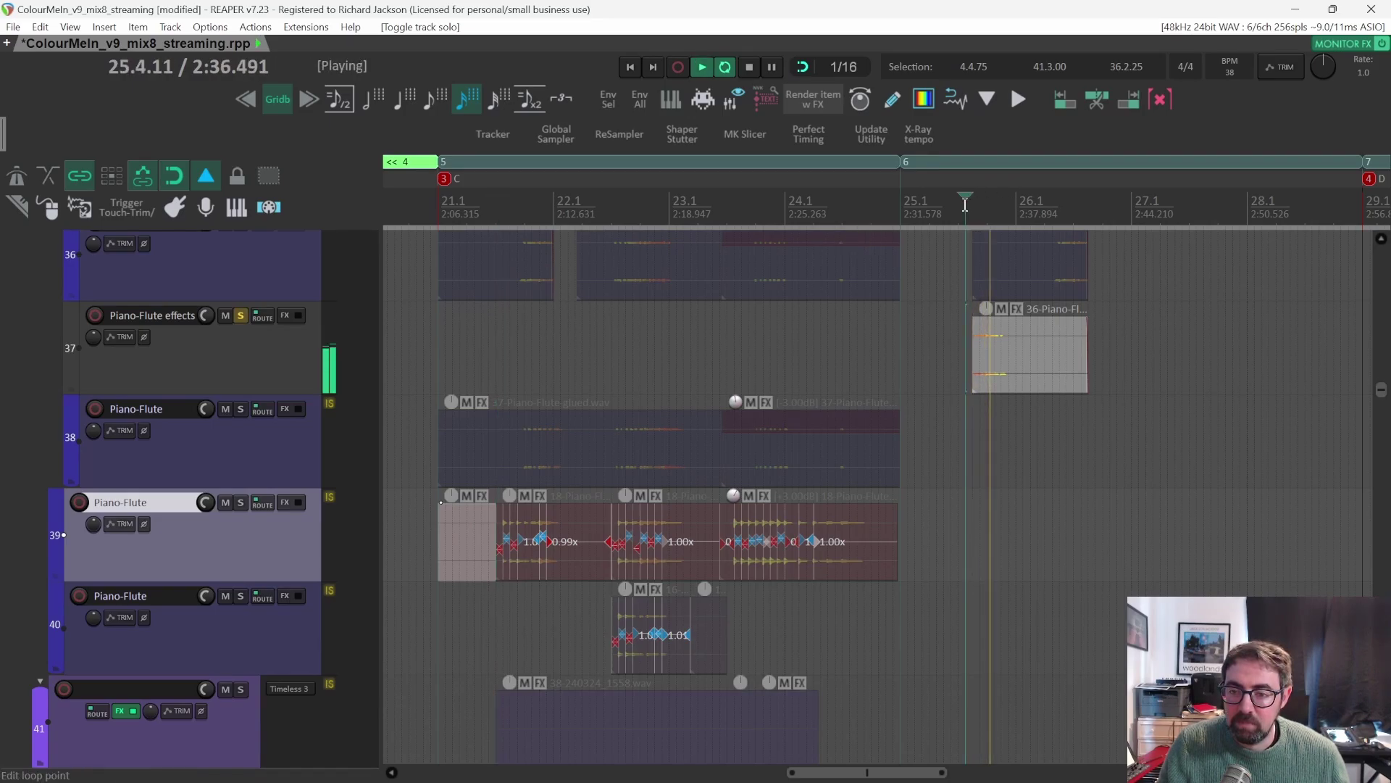
{"action": "key", "text": "space"}
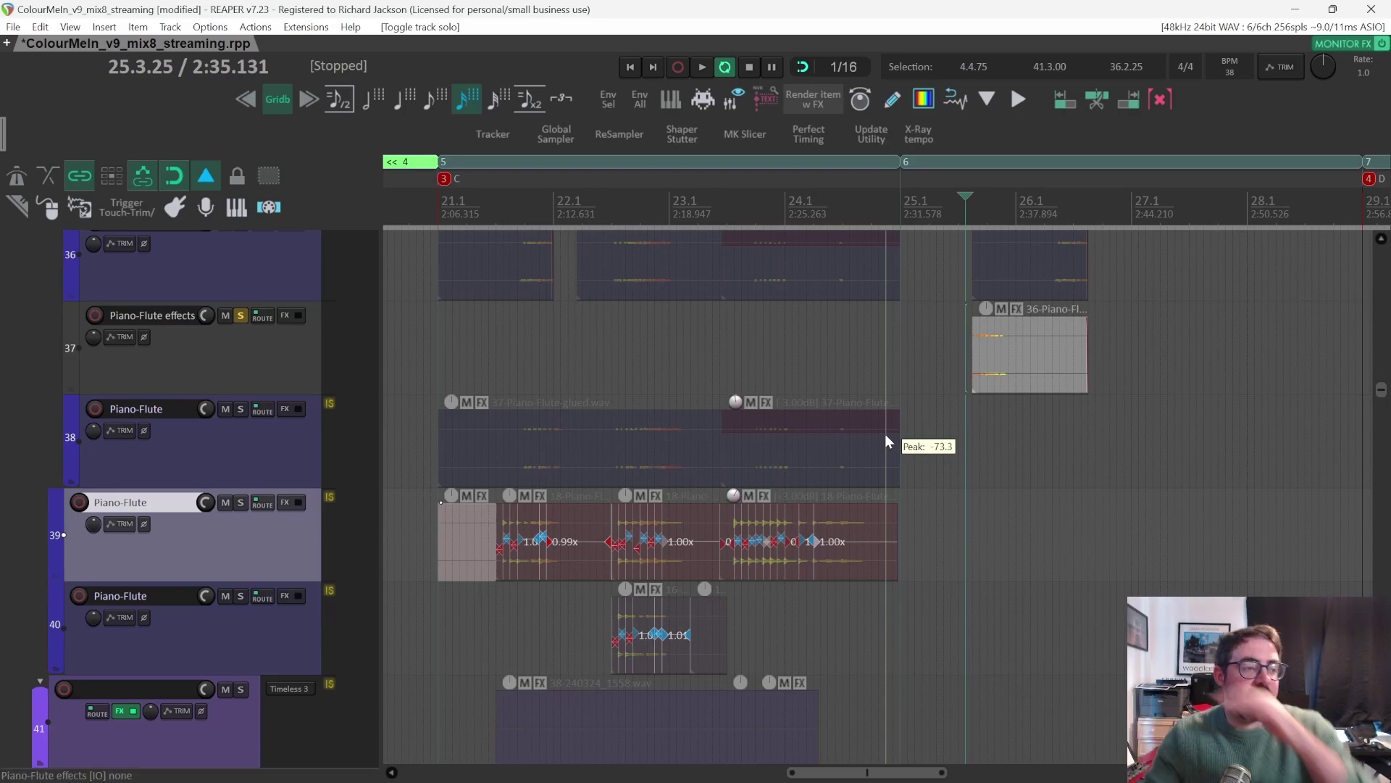
Remove the Piano-Flute effects track 37 from the project.
{"action": "scroll", "coordinate": [885, 439], "scroll_direction": "up", "scroll_amount": 3}
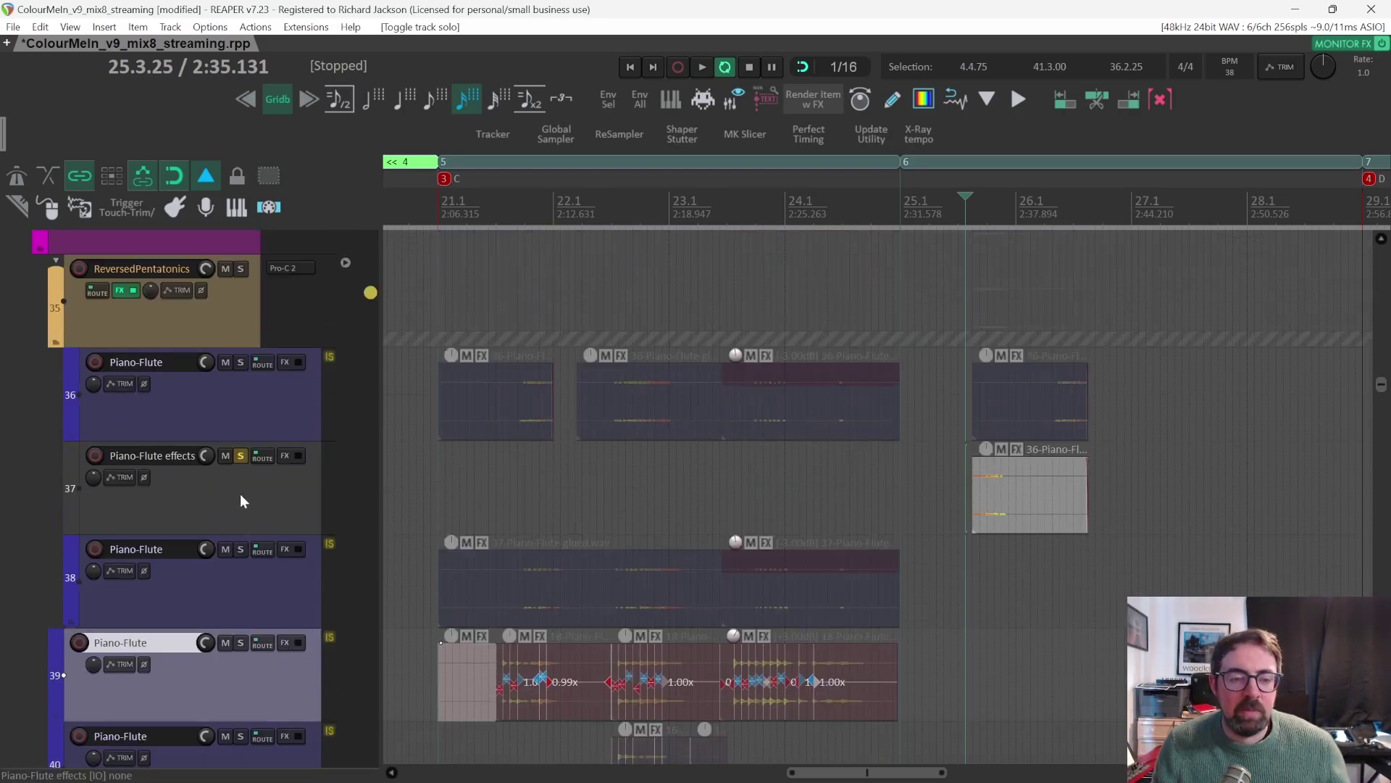
{"action": "left_click", "coordinate": [240, 495]}
{"action": "right_click", "coordinate": [239, 496]}
{"action": "left_click", "coordinate": [236, 492]}
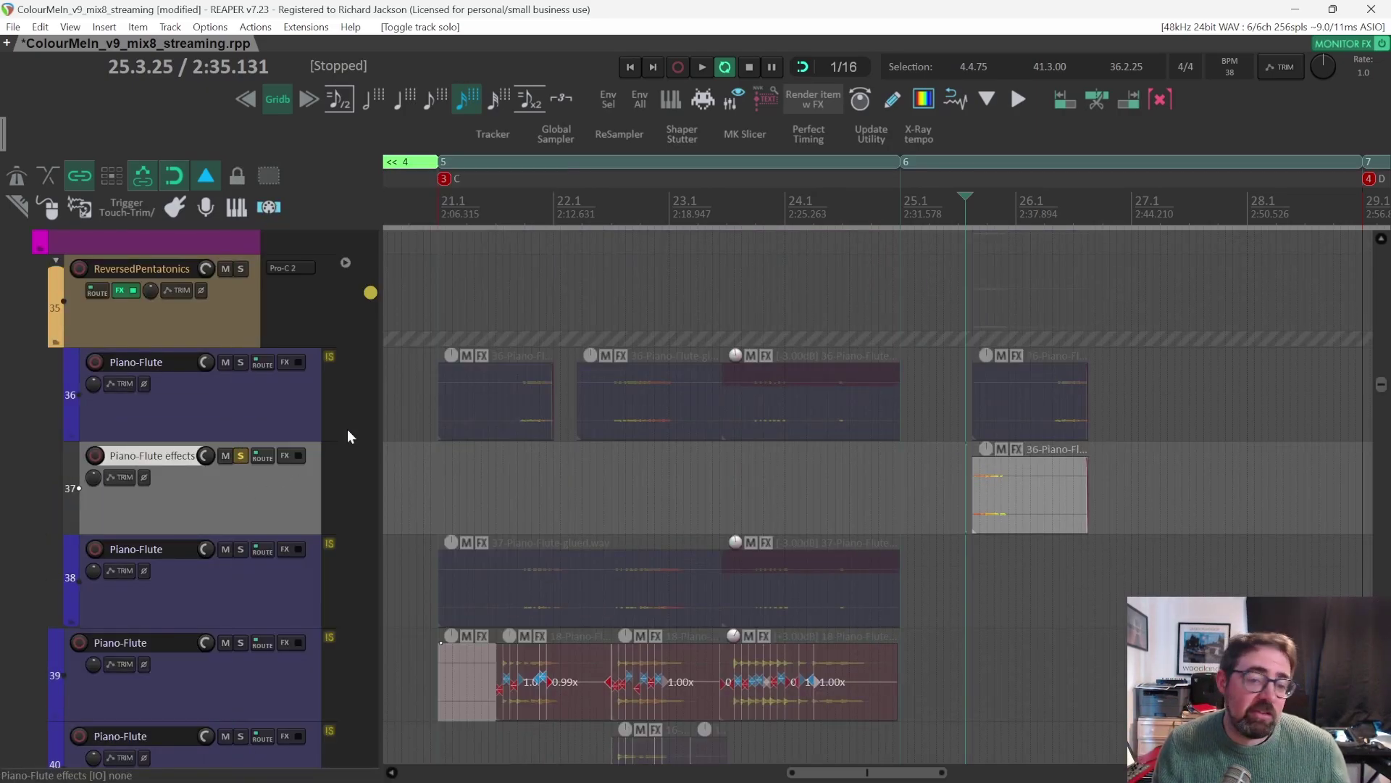
{"action": "right_click", "coordinate": [229, 480]}
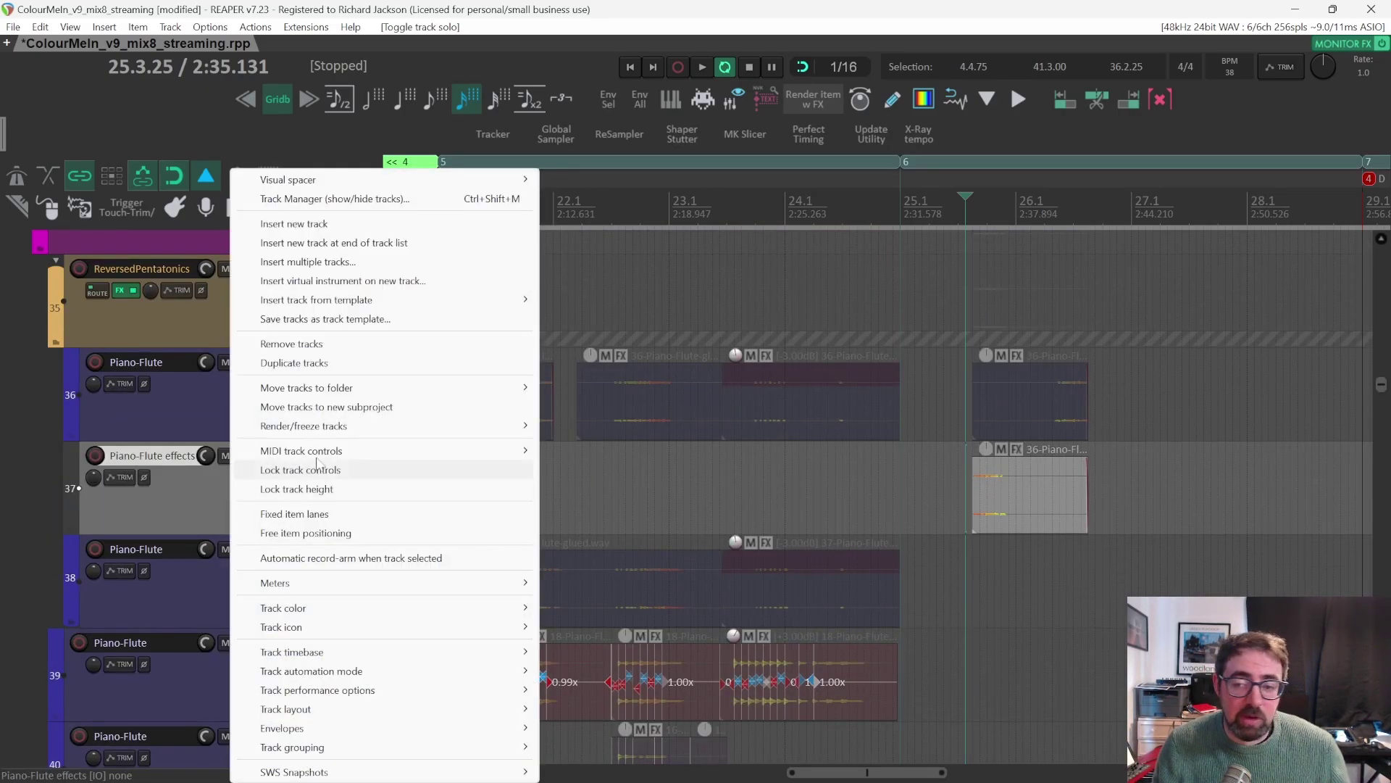
{"action": "left_click", "coordinate": [360, 346]}
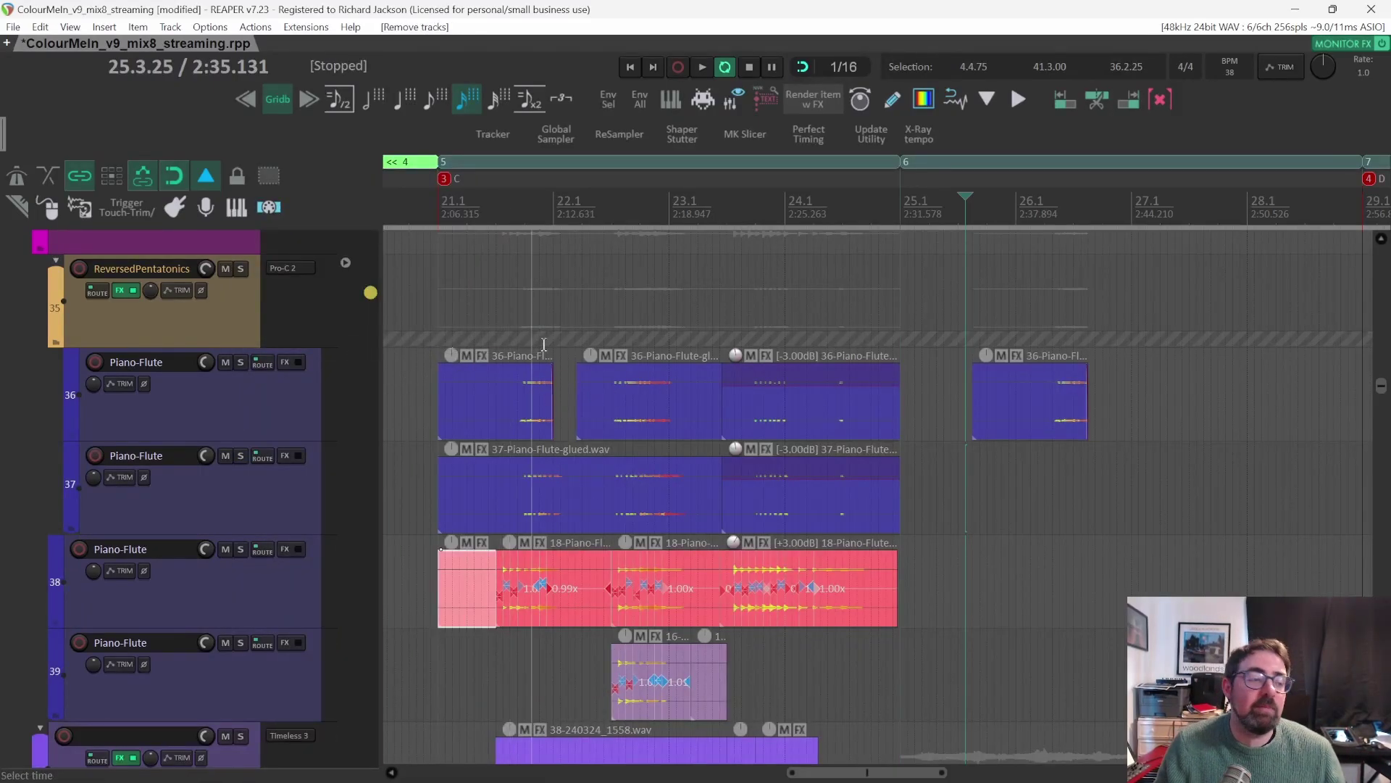
Switch the ReversedPentatonics folder's solo on and off, and start playback of the whole mix from 21.3.00.
{"action": "left_click", "coordinate": [509, 216]}
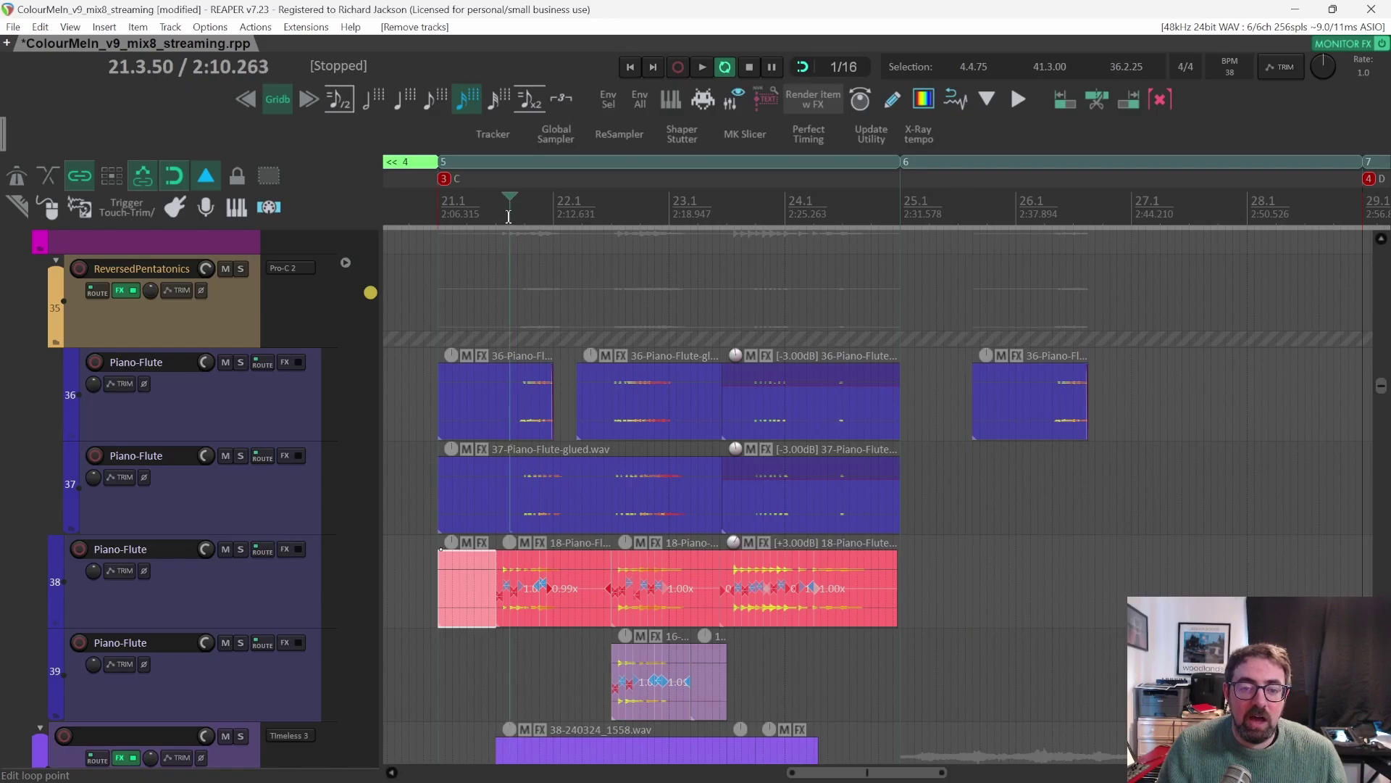
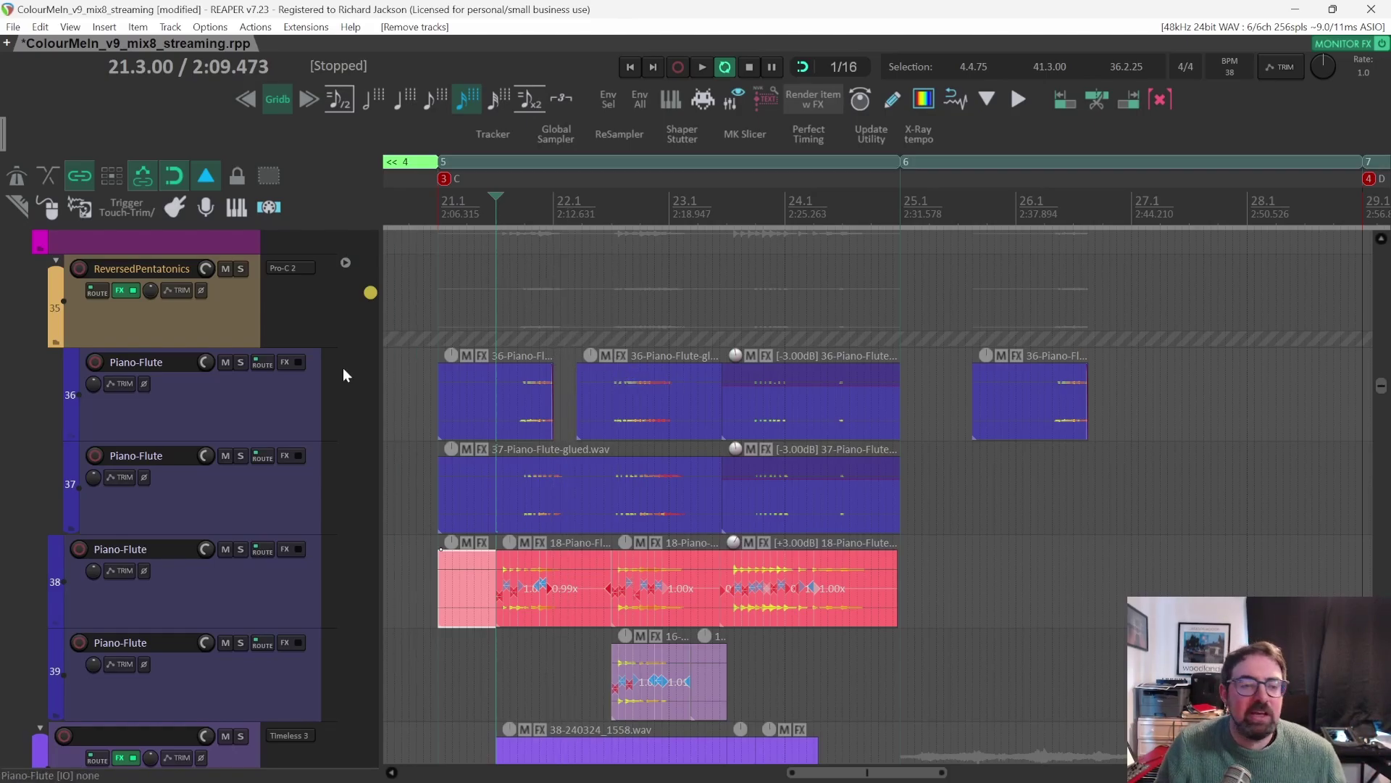
{"action": "left_click", "coordinate": [241, 273]}
{"action": "left_click", "coordinate": [241, 273]}
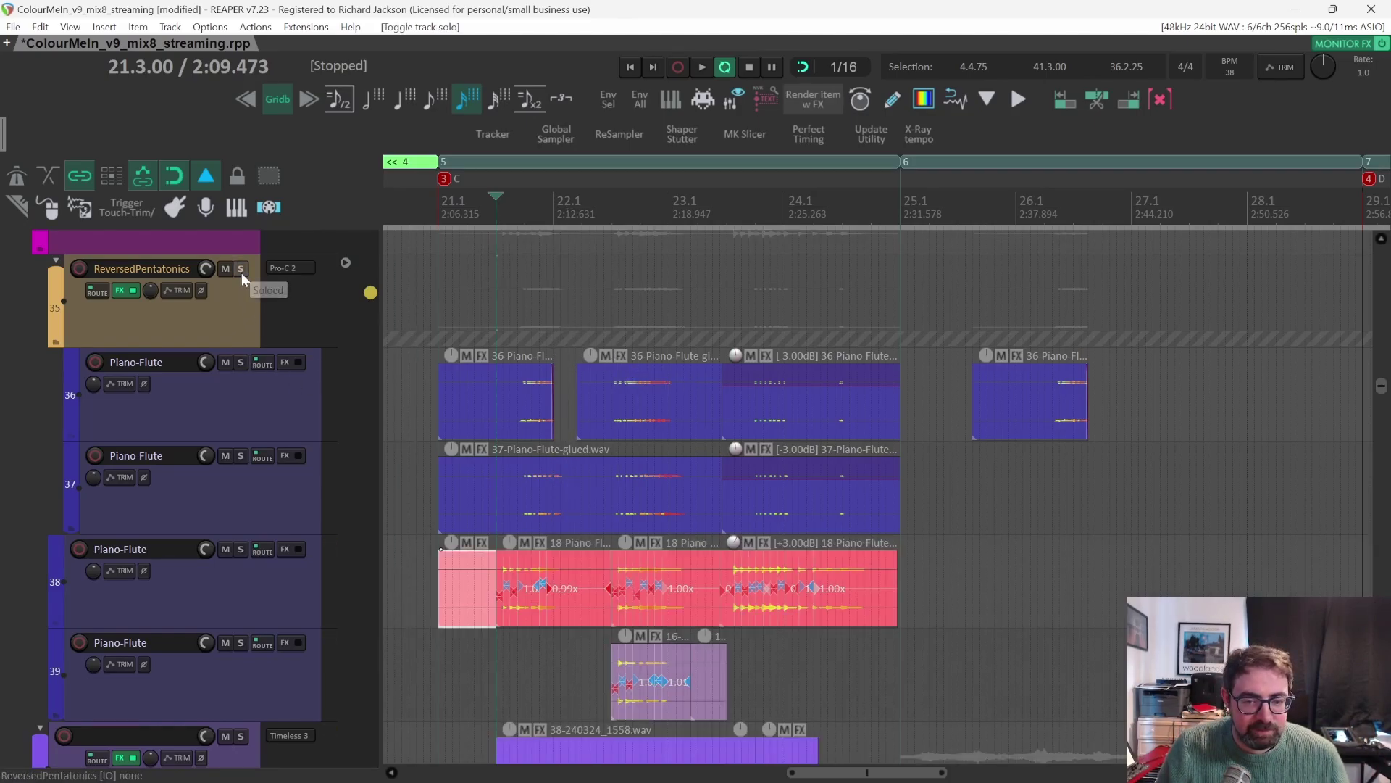
{"action": "key", "text": "space"}
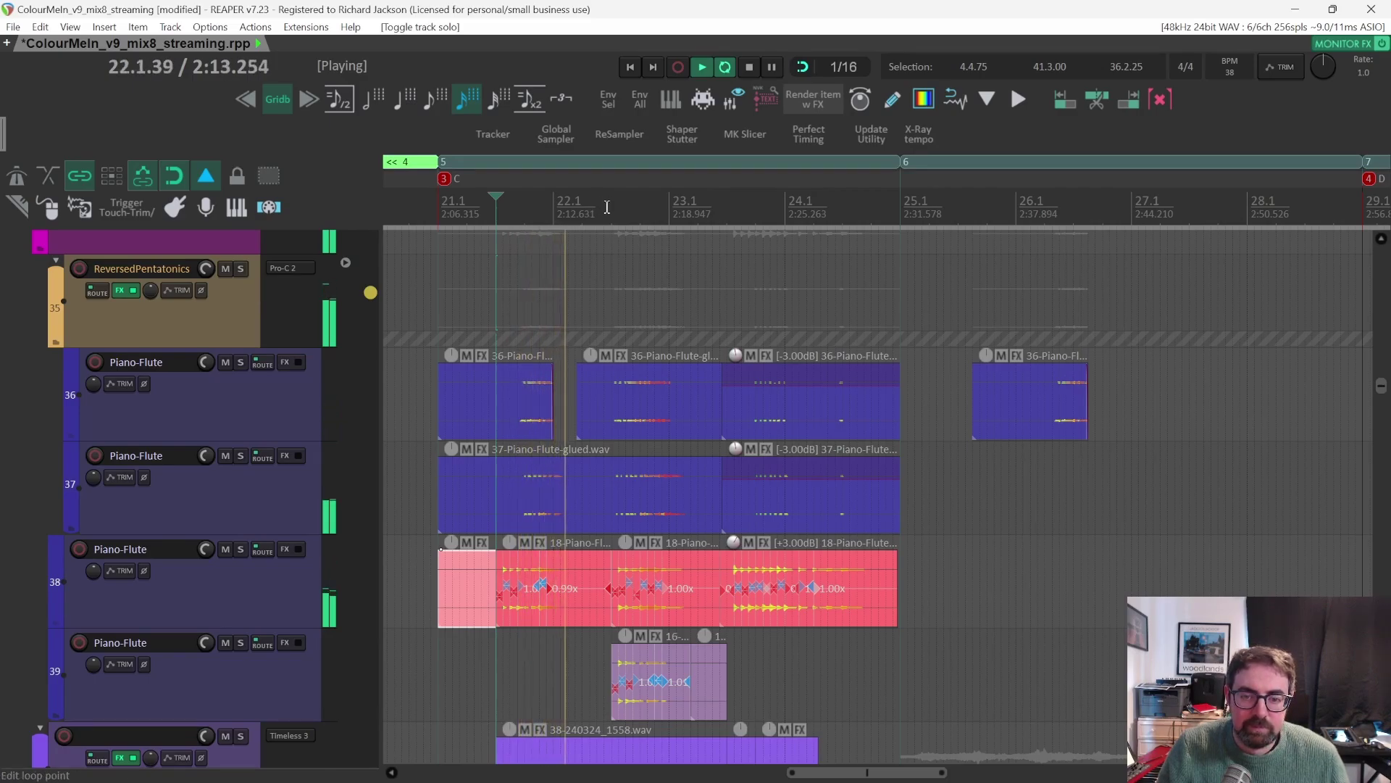
Mute folder track 40 and the Piano-Fast track during playback, listen to the reversed piano-flute layers into bar 24, and stop.
{"action": "scroll", "coordinate": [341, 603], "scroll_direction": "down", "scroll_amount": 5}
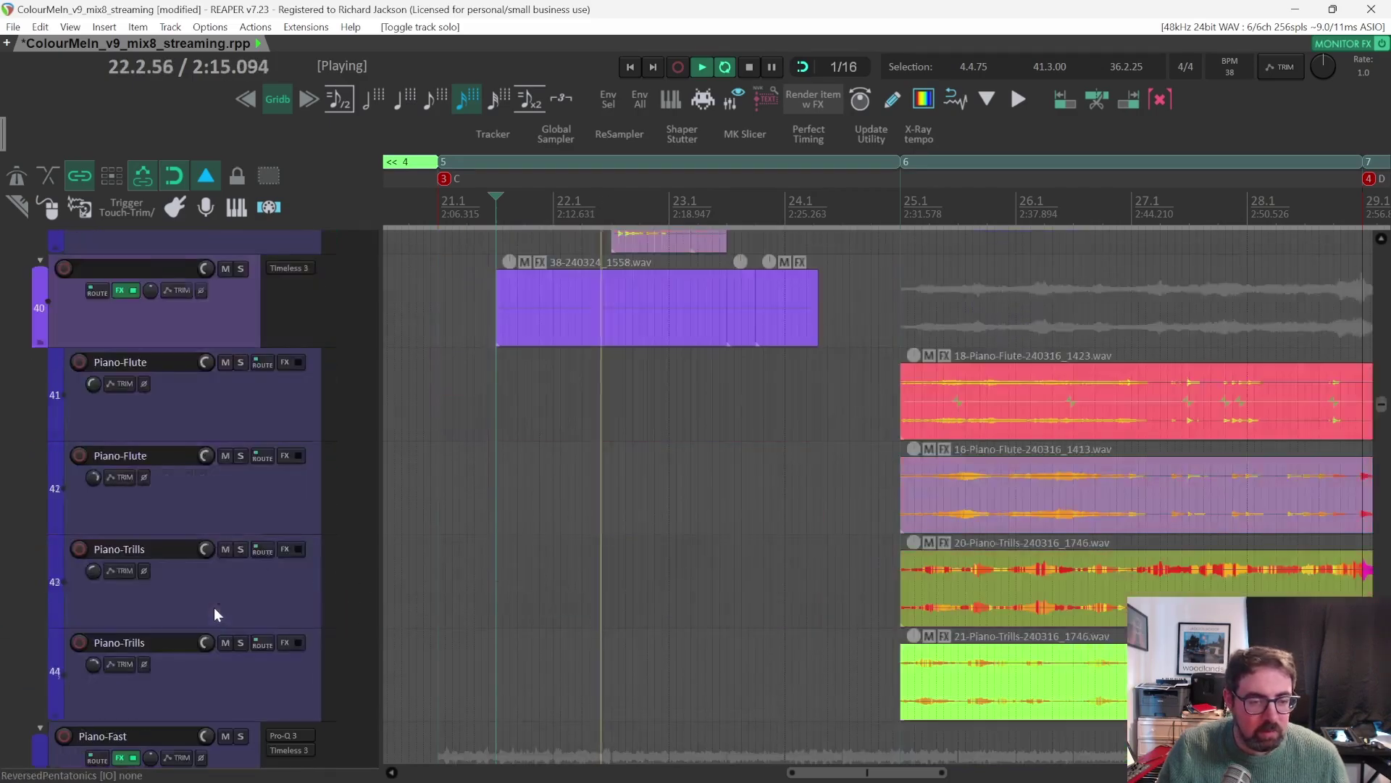
{"action": "left_click", "coordinate": [225, 362]}
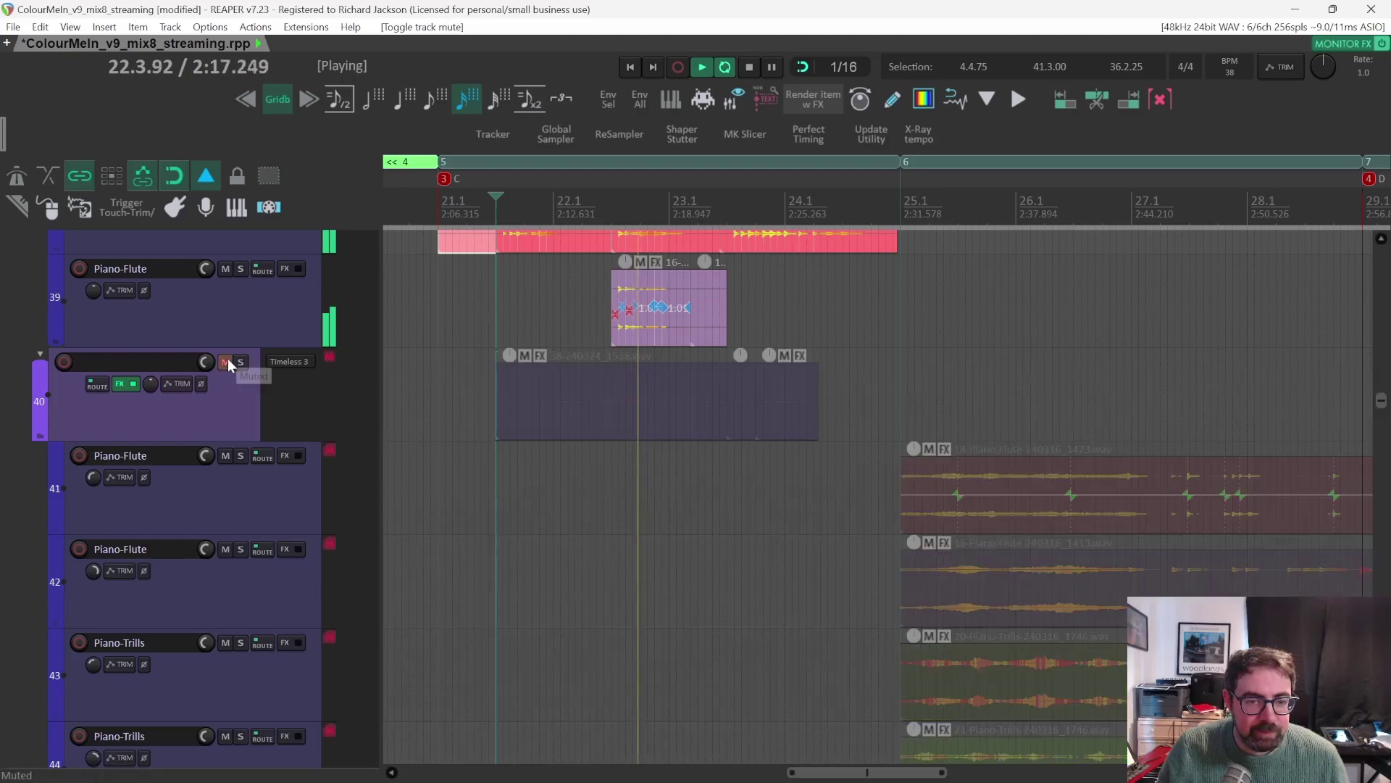
{"action": "scroll", "coordinate": [232, 362], "scroll_direction": "down", "scroll_amount": 5}
{"action": "left_click", "coordinate": [225, 456]}
{"action": "scroll", "coordinate": [224, 459], "scroll_direction": "up", "scroll_amount": 6}
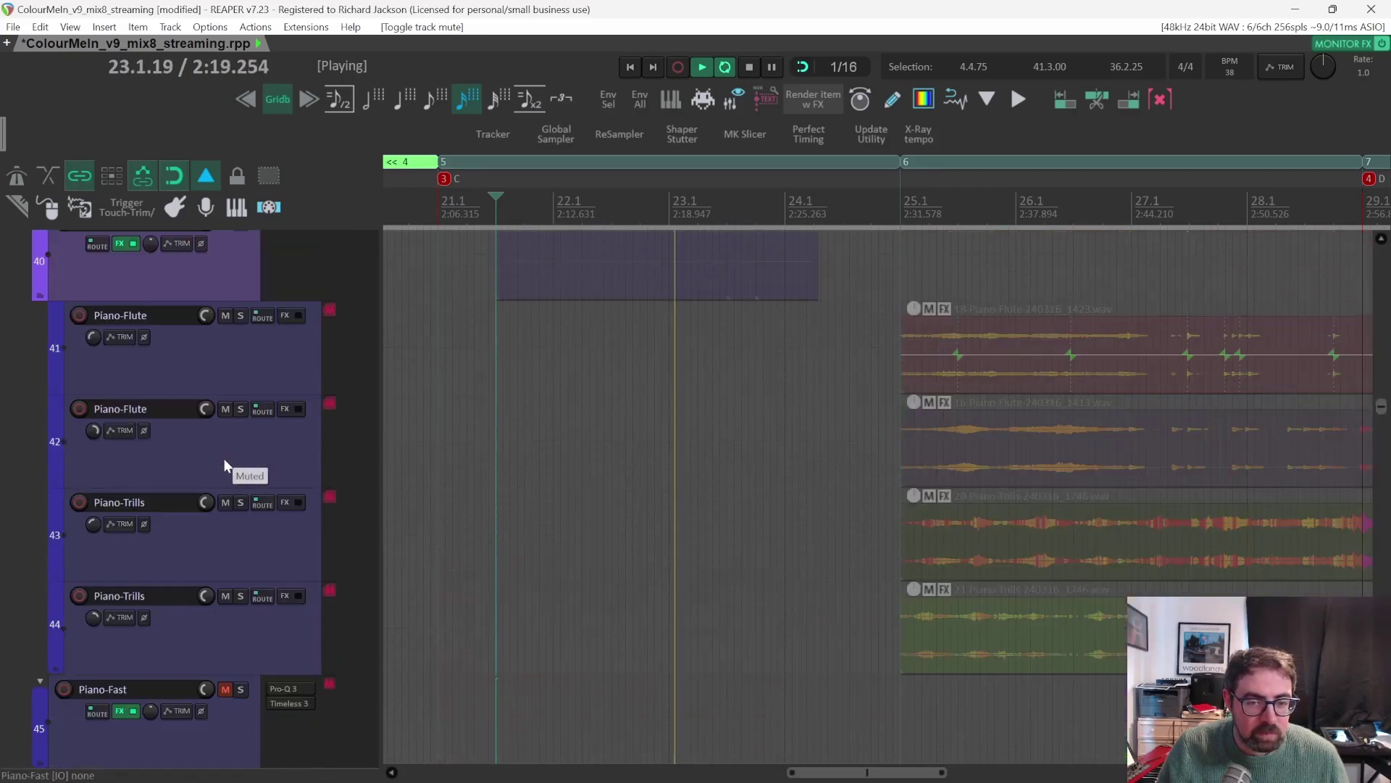
{"action": "scroll", "coordinate": [224, 459], "scroll_direction": "up", "scroll_amount": 4}
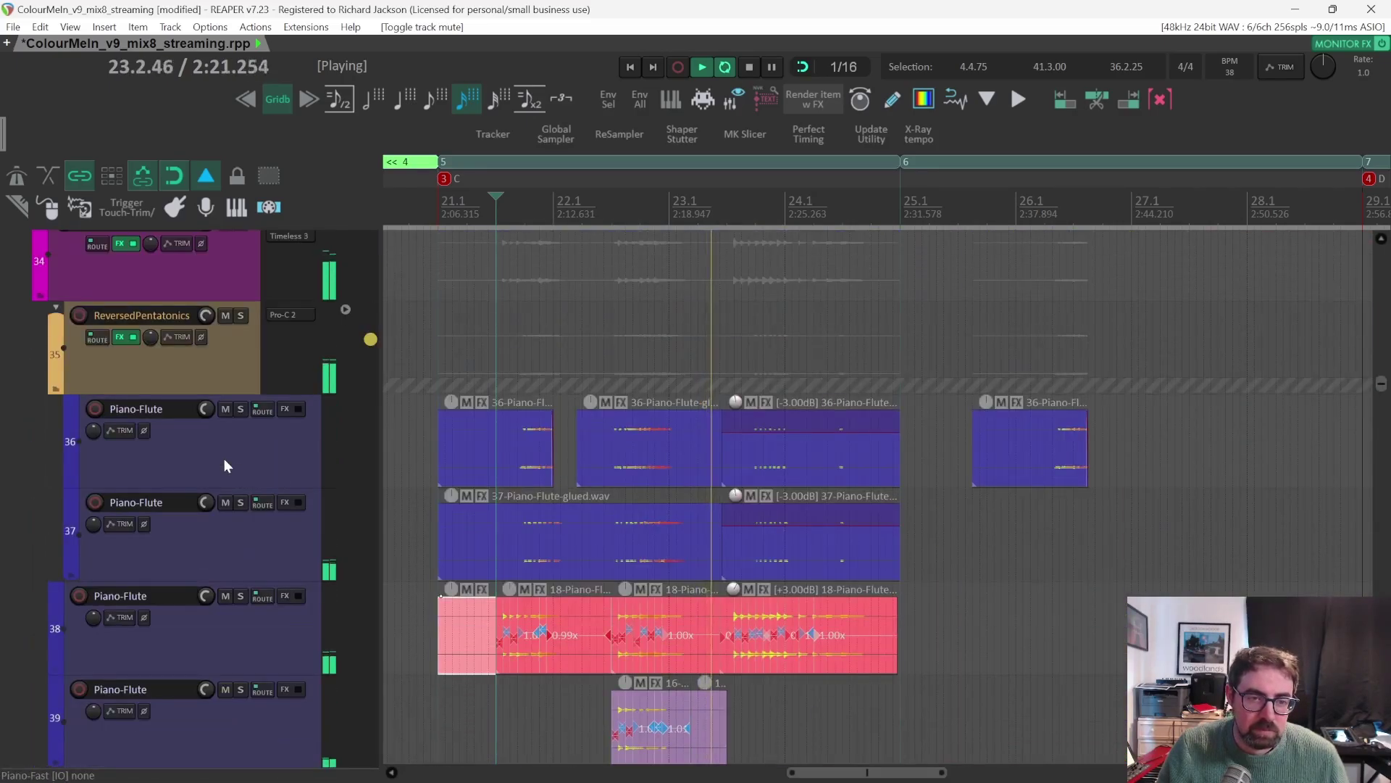
{"action": "scroll", "coordinate": [242, 351], "scroll_direction": "up", "scroll_amount": 1}
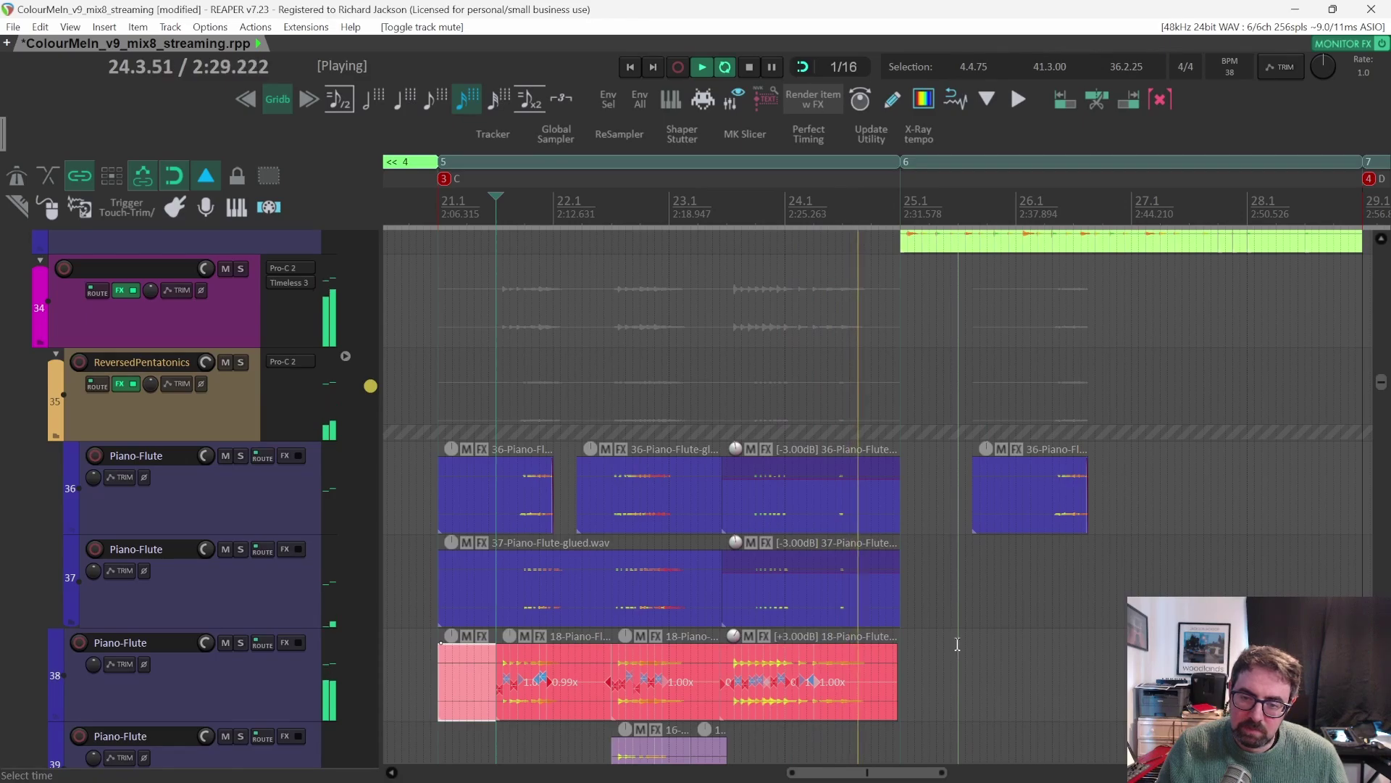
{"action": "left_click", "coordinate": [750, 67]}
Unmute folder track 40 and the Piano-Fast track, and save the project.
{"action": "scroll", "coordinate": [266, 397], "scroll_direction": "down", "scroll_amount": 8}
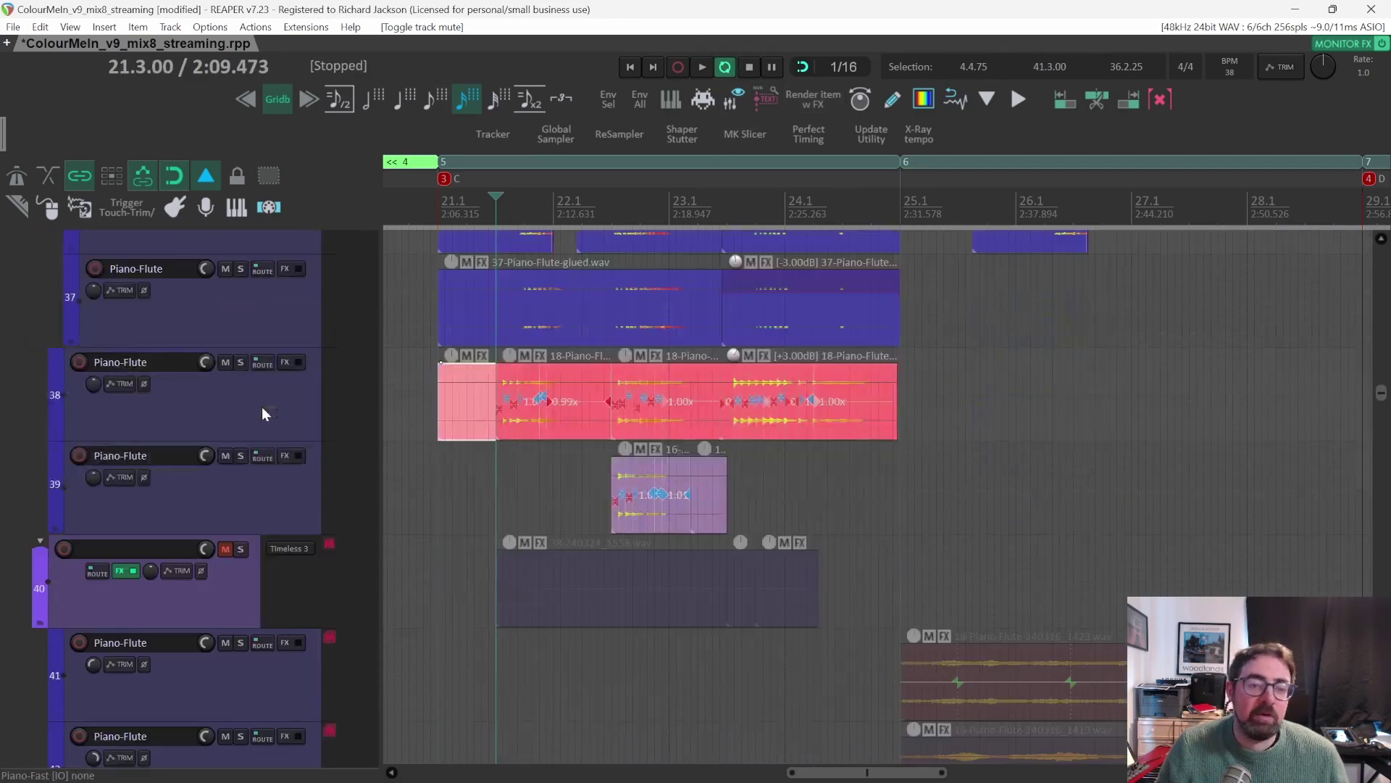
{"action": "scroll", "coordinate": [221, 457], "scroll_direction": "down", "scroll_amount": 3}
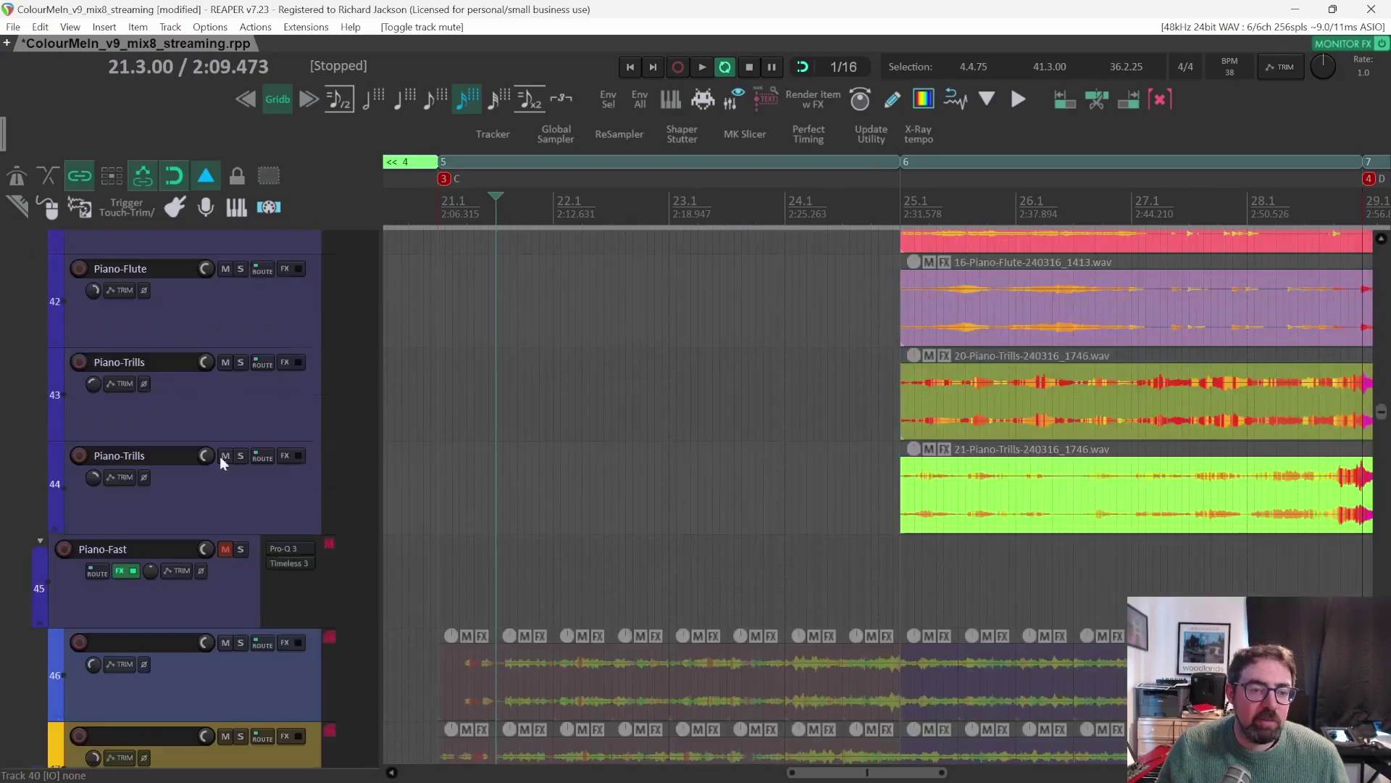
{"action": "left_click", "coordinate": [224, 550]}
{"action": "scroll", "coordinate": [249, 475], "scroll_direction": "down", "scroll_amount": 4}
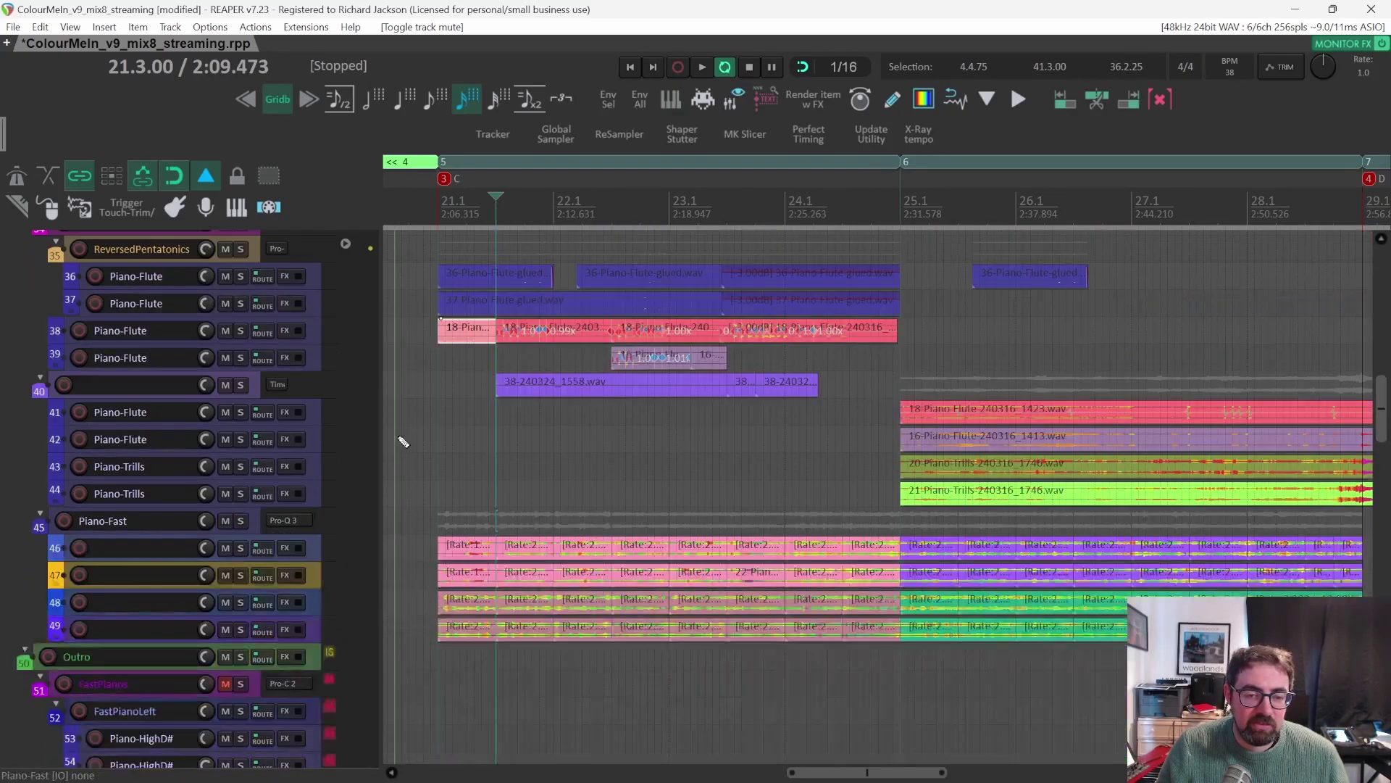
{"action": "key", "text": "ctrl+s"}
Turn off the solo on the Lead group's MidSection folder.
{"action": "scroll", "coordinate": [470, 441], "scroll_direction": "up", "scroll_amount": 12}
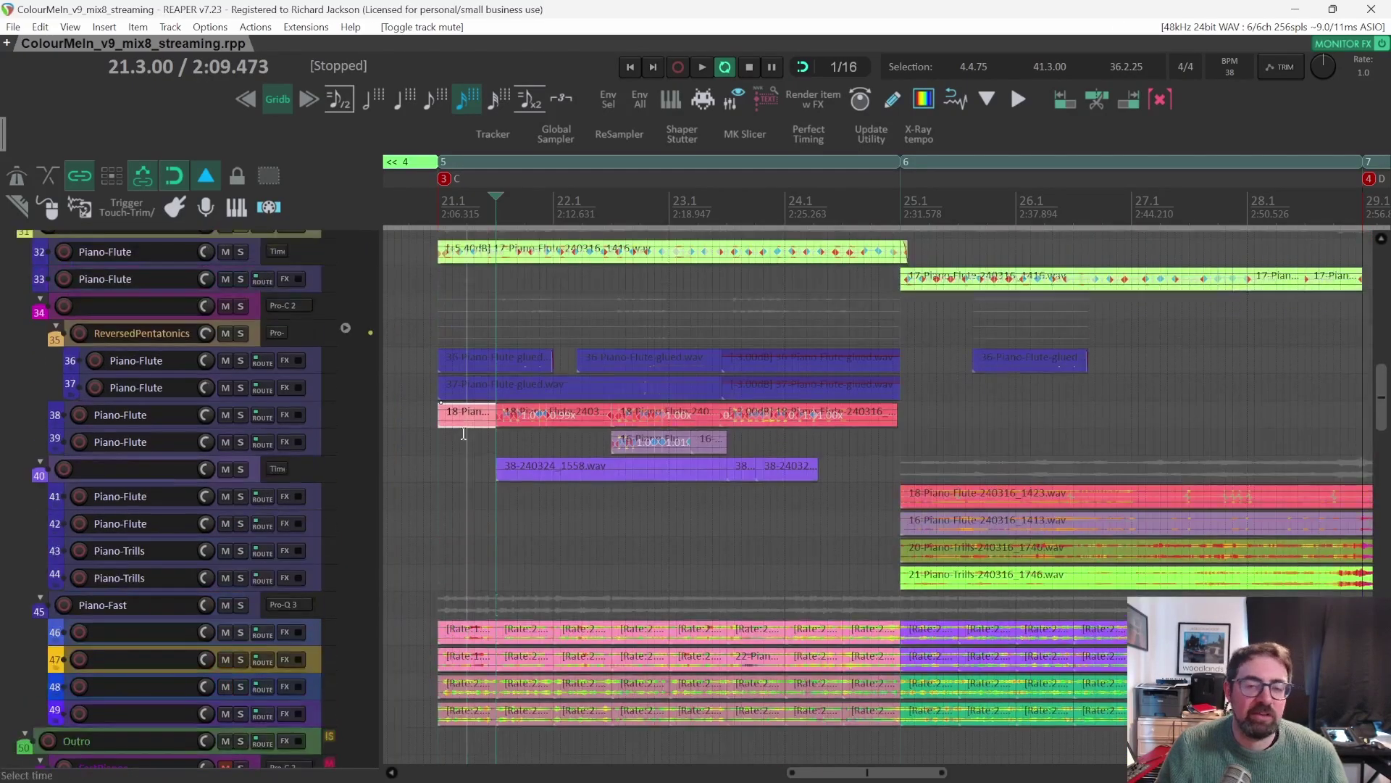
{"action": "scroll", "coordinate": [464, 432], "scroll_direction": "up", "scroll_amount": 1}
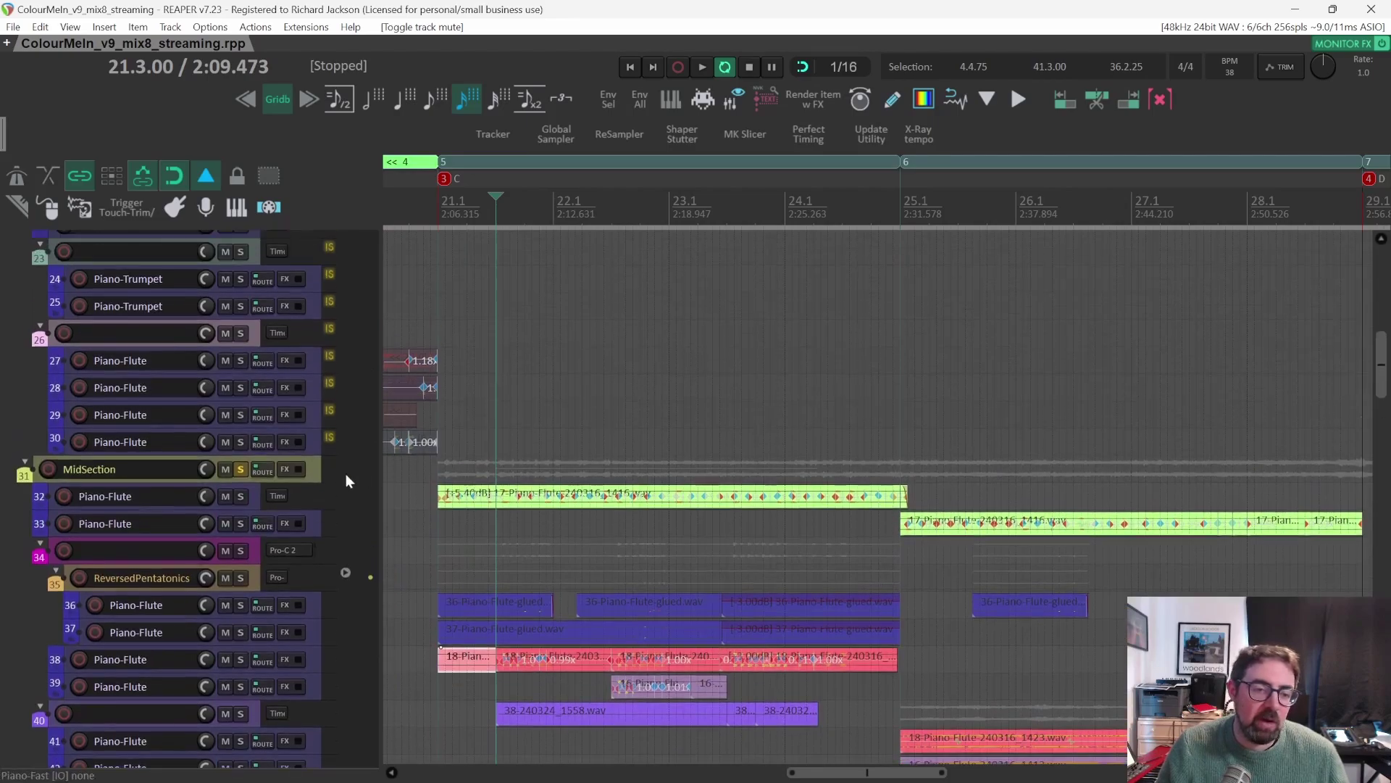
{"action": "left_click", "coordinate": [239, 473]}
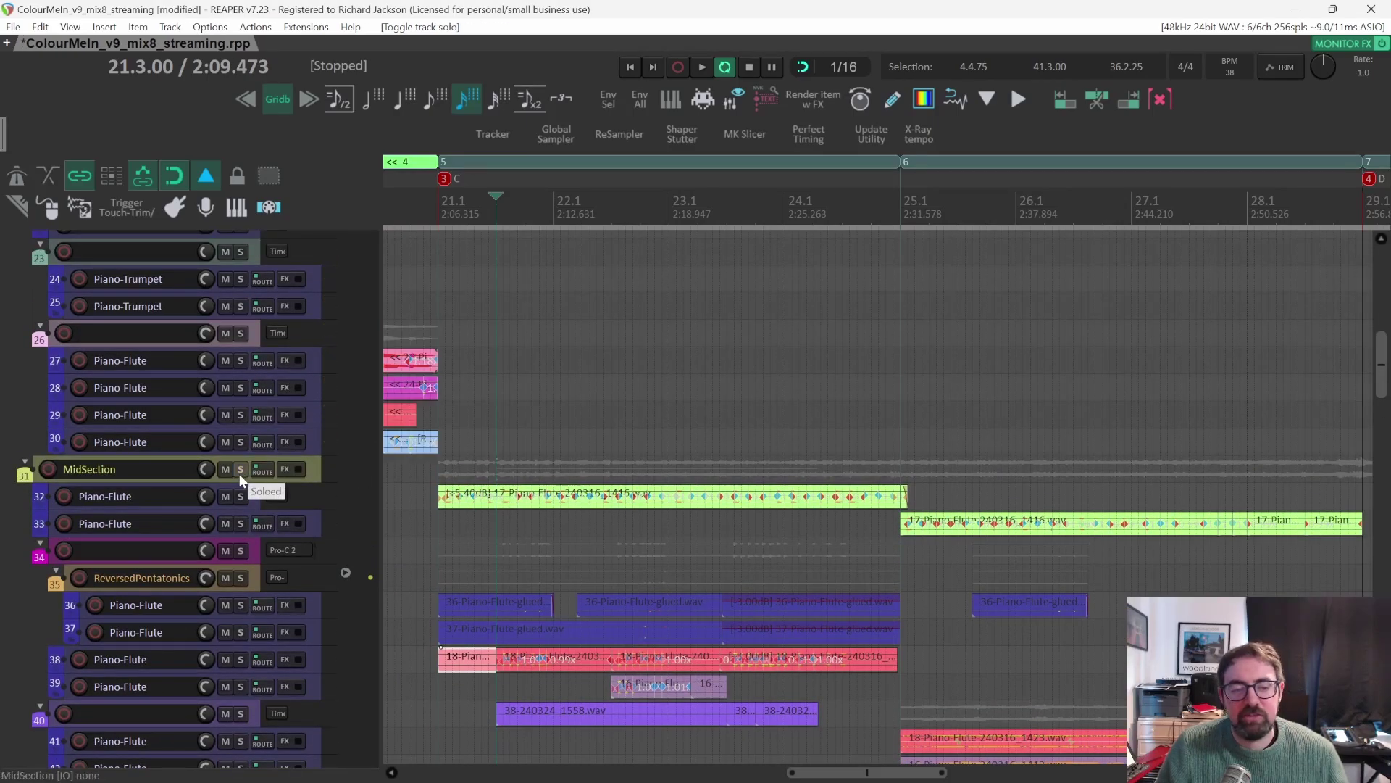
Solo the Rhythm group's Opening folder, play briefly from 21.3.00, and stop.
{"action": "scroll", "coordinate": [241, 478], "scroll_direction": "up", "scroll_amount": 20}
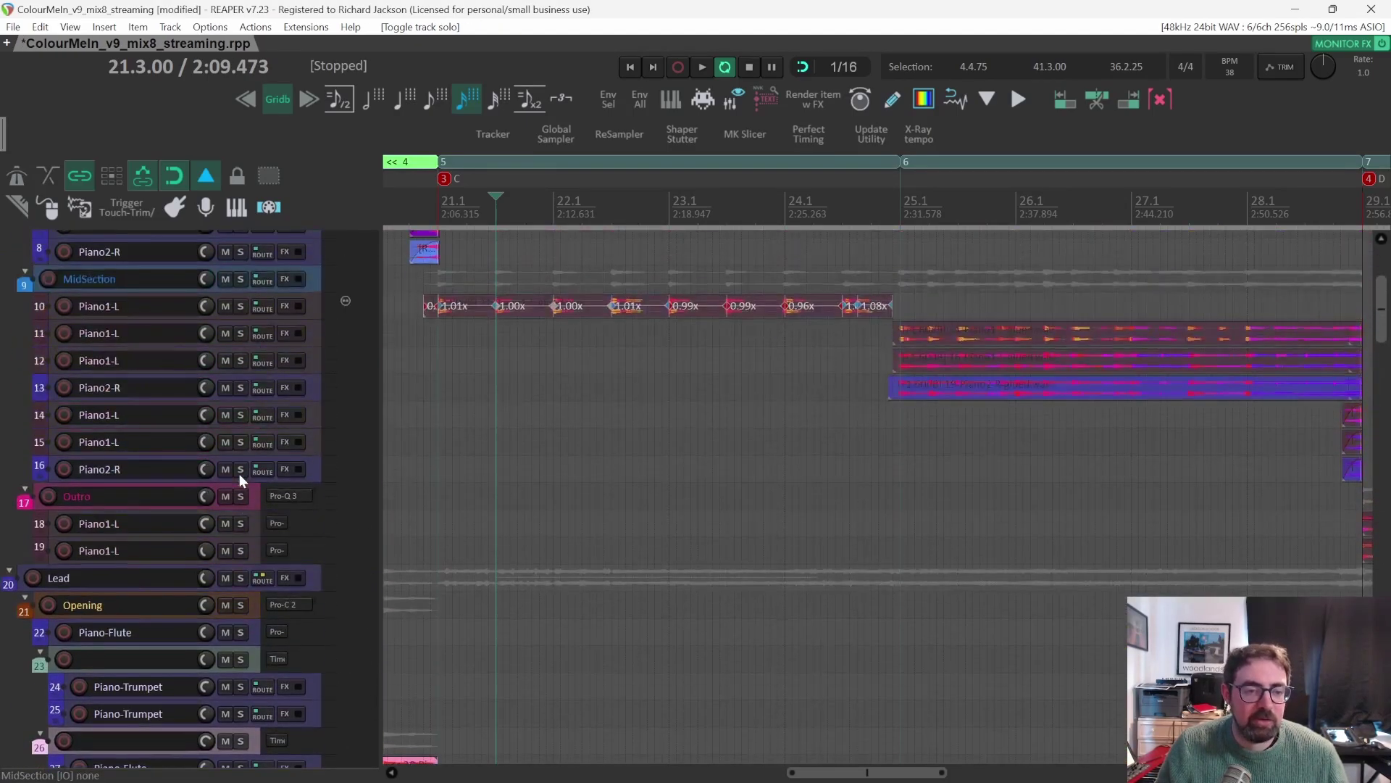
{"action": "scroll", "coordinate": [239, 474], "scroll_direction": "up", "scroll_amount": 1}
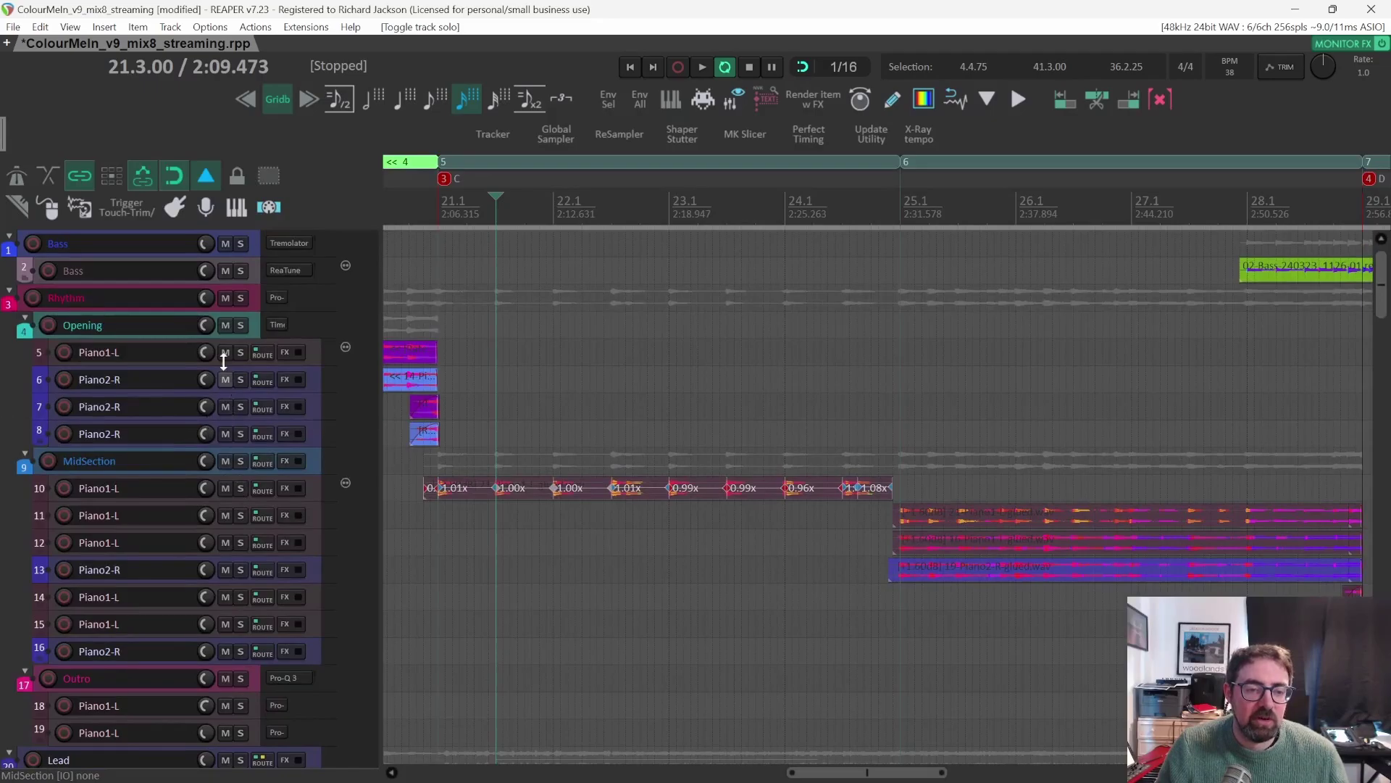
{"action": "left_click", "coordinate": [241, 324]}
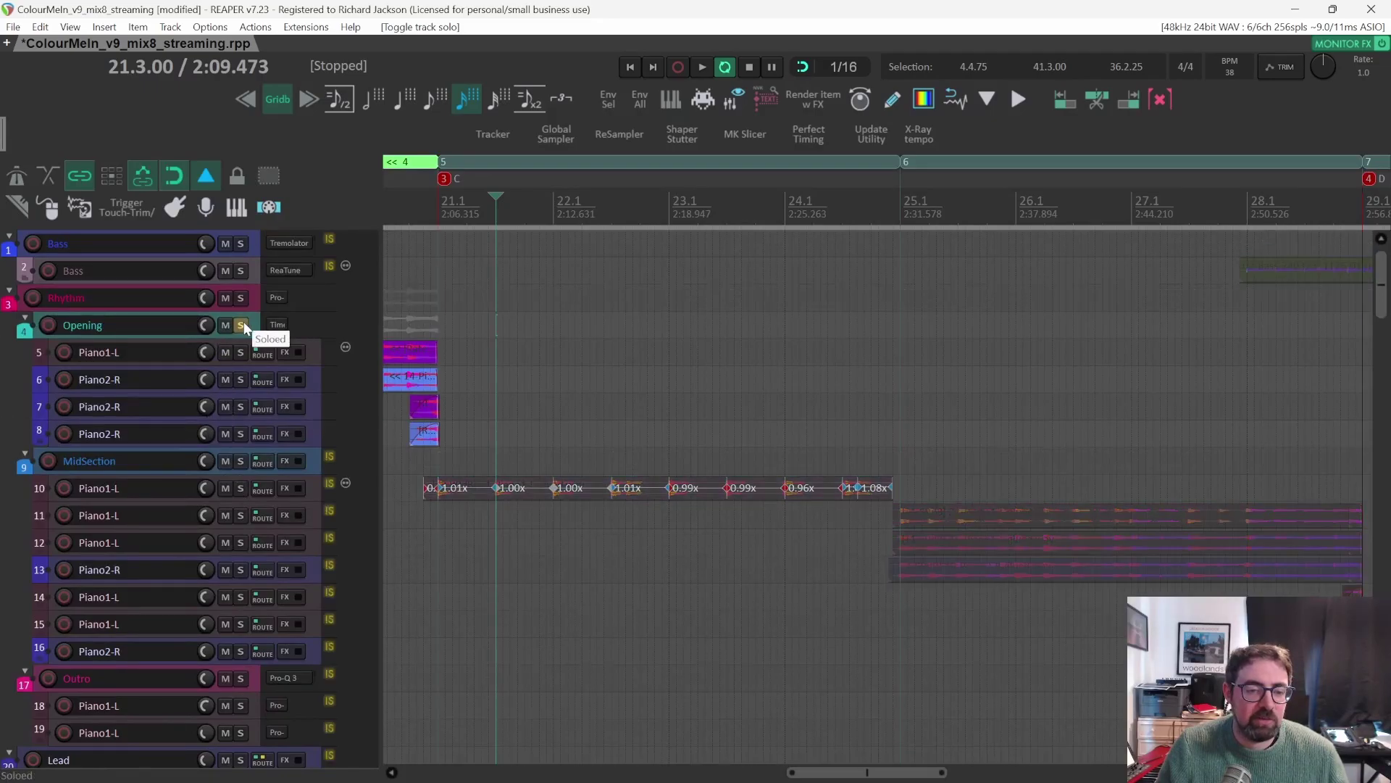
{"action": "key", "text": "space"}
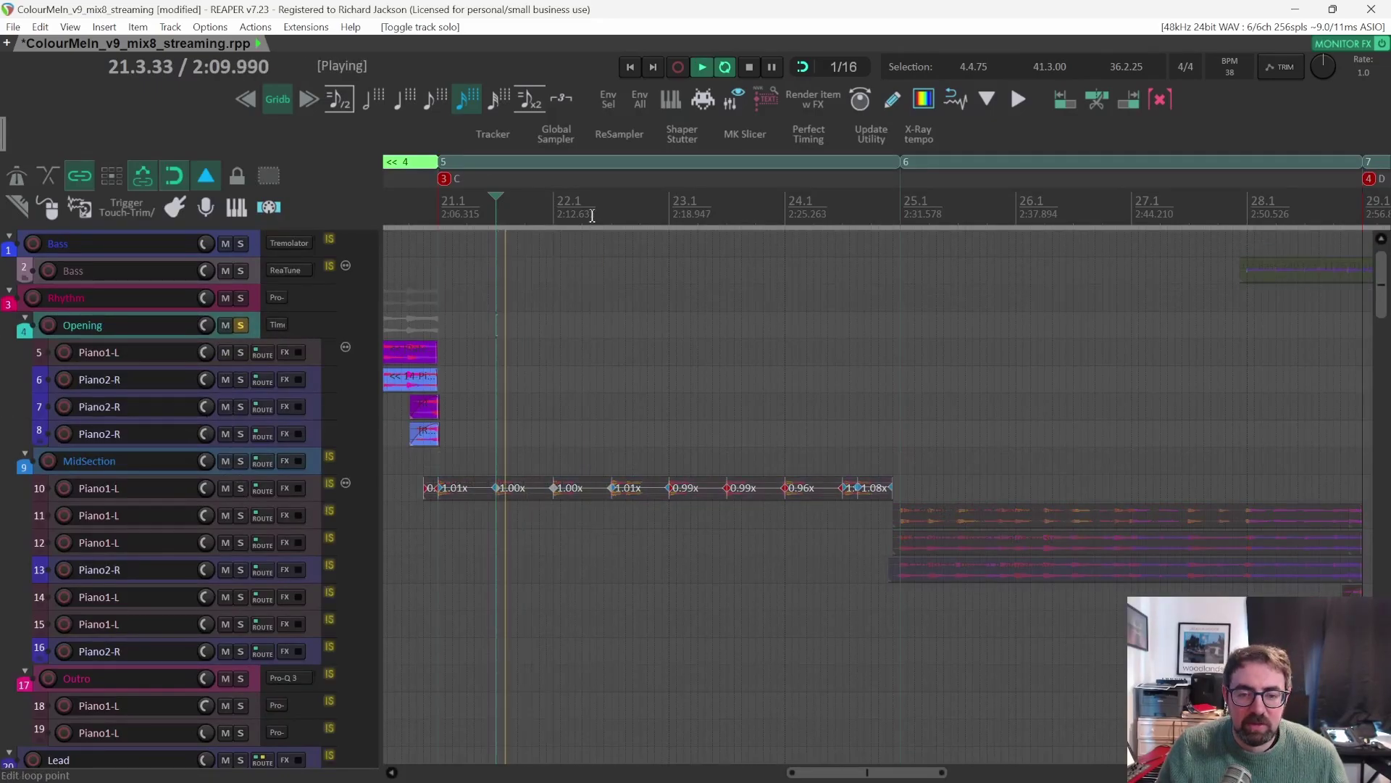
{"action": "key", "text": "space"}
Add the Rhythm group's MidSection folder to the solo, play briefly from 21.3.00, stop, and clear both solos.
{"action": "left_click", "coordinate": [241, 463]}
{"action": "key", "text": "space"}
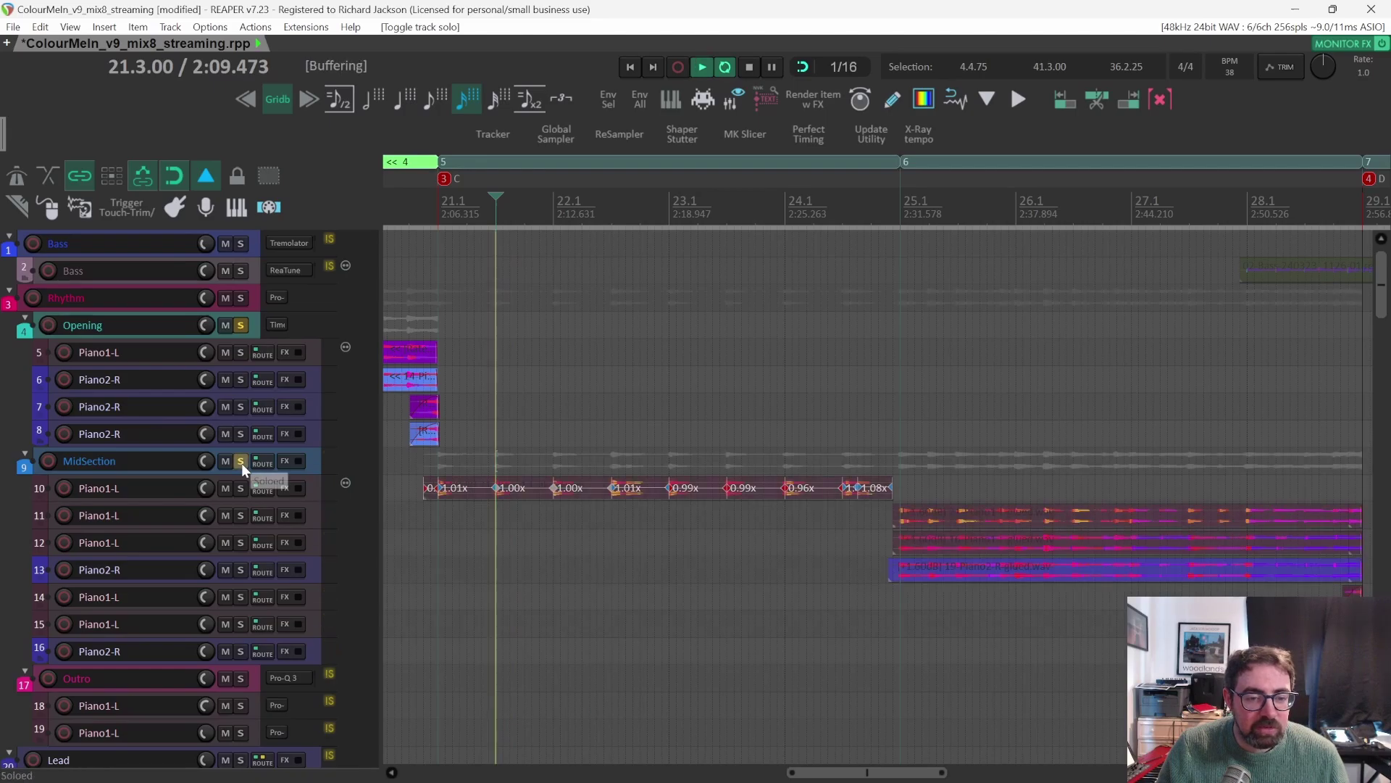
{"action": "key", "text": "space"}
{"action": "left_click", "coordinate": [241, 463]}
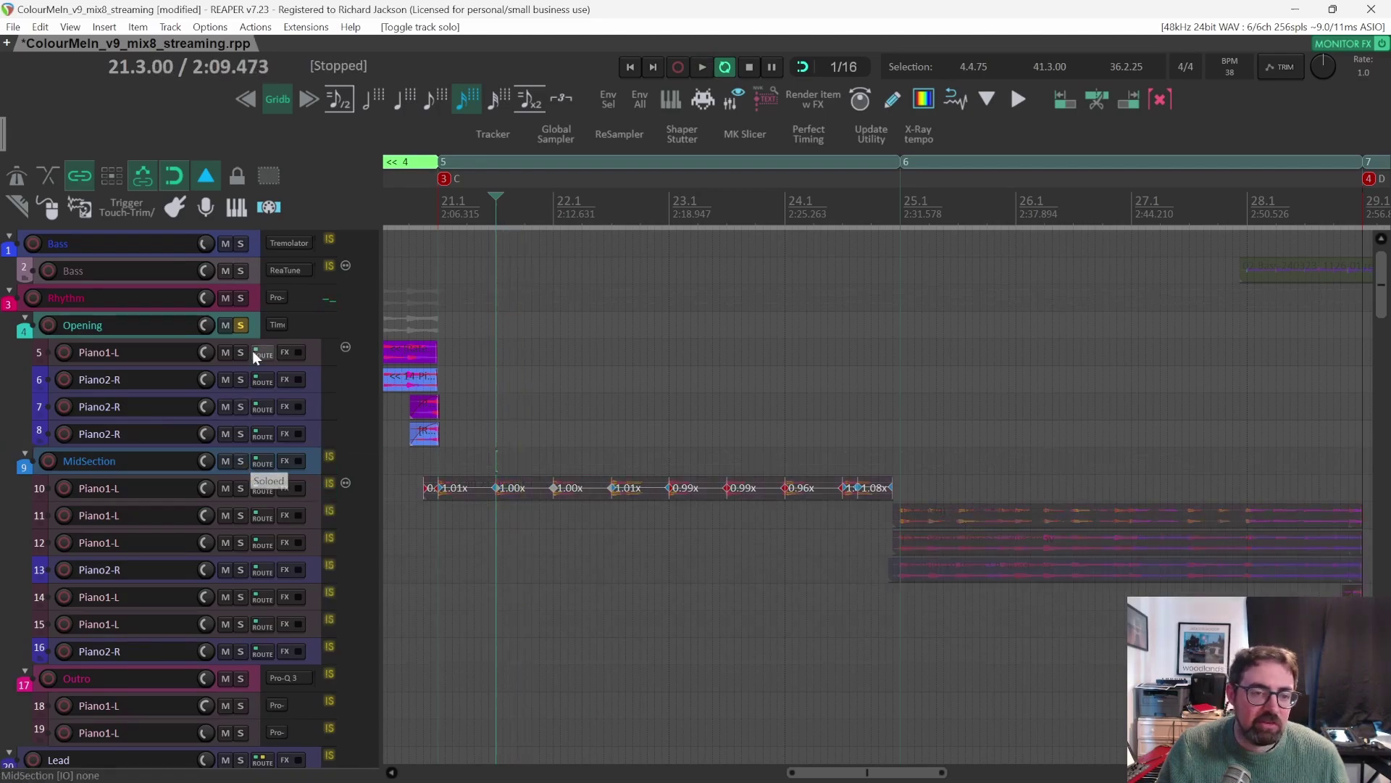
{"action": "left_click", "coordinate": [242, 325]}
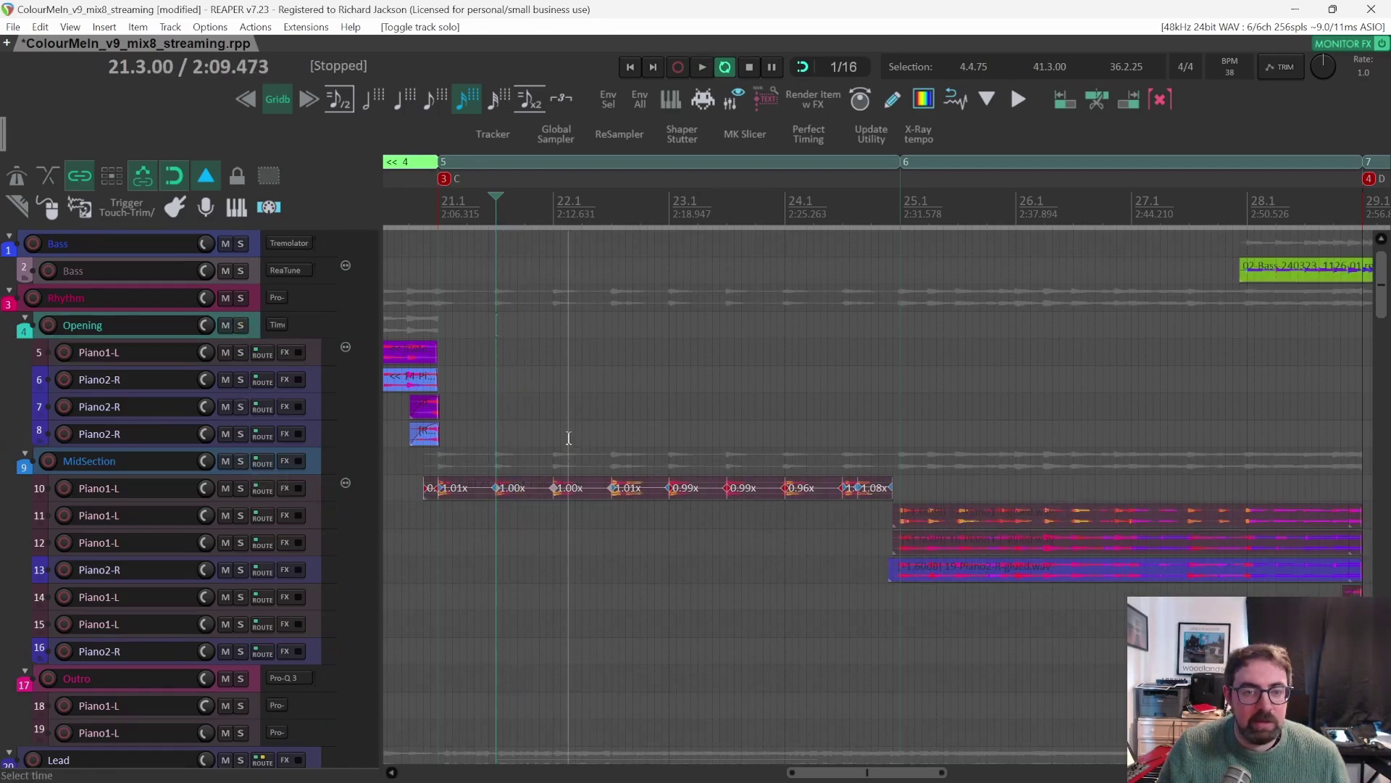
Place the edit cursor at 23.4.75 and solo the Lead group's MidSection folder.
{"action": "scroll", "coordinate": [568, 438], "scroll_direction": "down", "scroll_amount": 10}
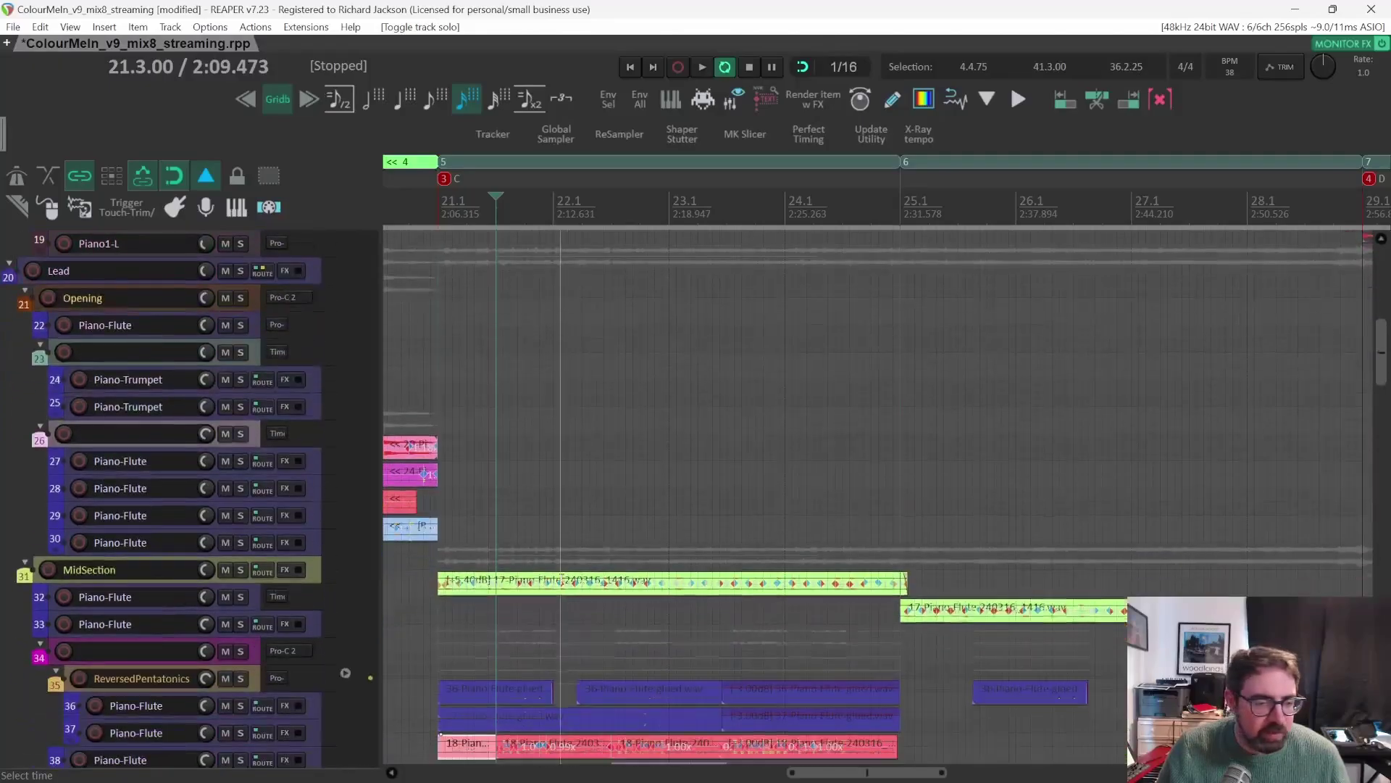
{"action": "scroll", "coordinate": [562, 579], "scroll_direction": "down", "scroll_amount": 9}
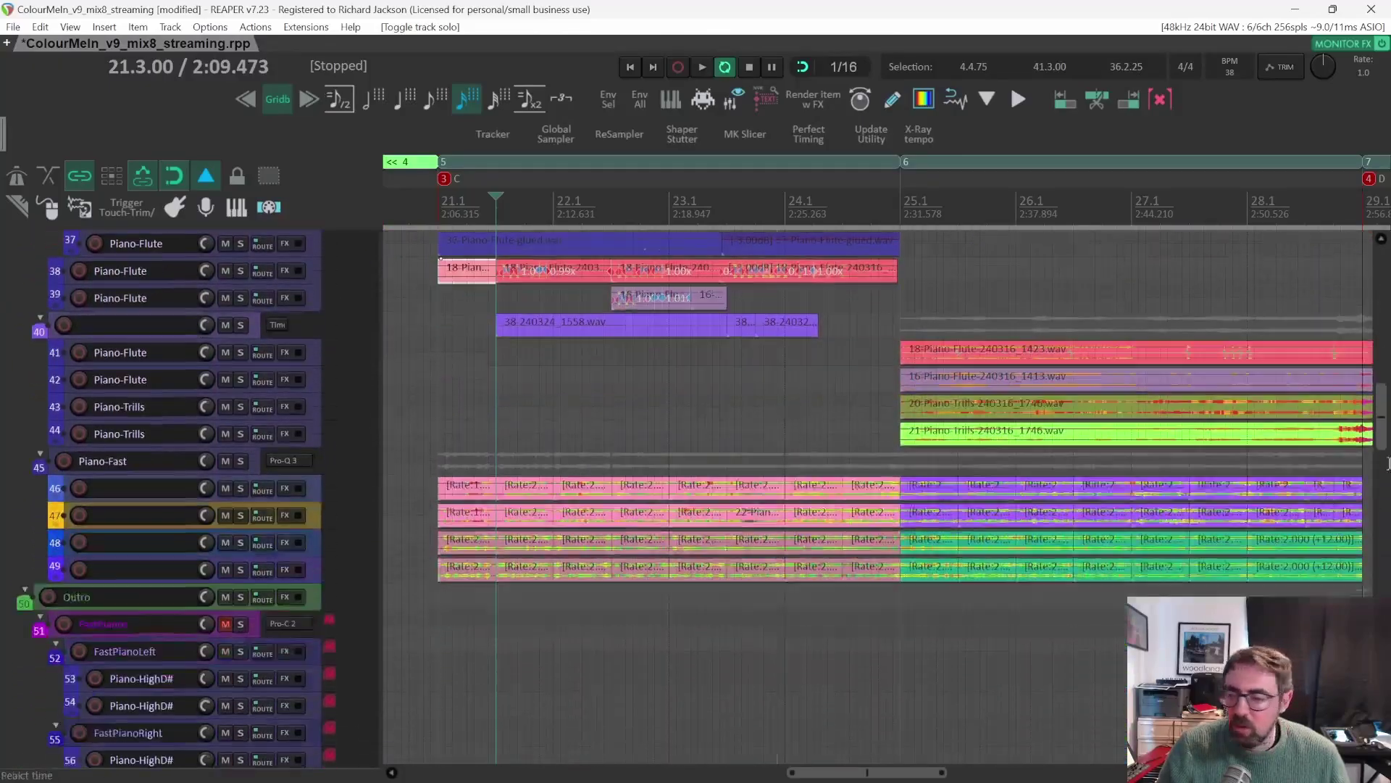
{"action": "mouse_move", "coordinate": [1381, 396]}
{"action": "left_mouse_down"}
{"action": "mouse_move", "coordinate": [1382, 442]}
{"action": "mouse_move", "coordinate": [1381, 394]}
{"action": "left_mouse_up"}
{"action": "left_click", "coordinate": [777, 217]}
{"action": "scroll", "coordinate": [267, 502], "scroll_direction": "up", "scroll_amount": 4}
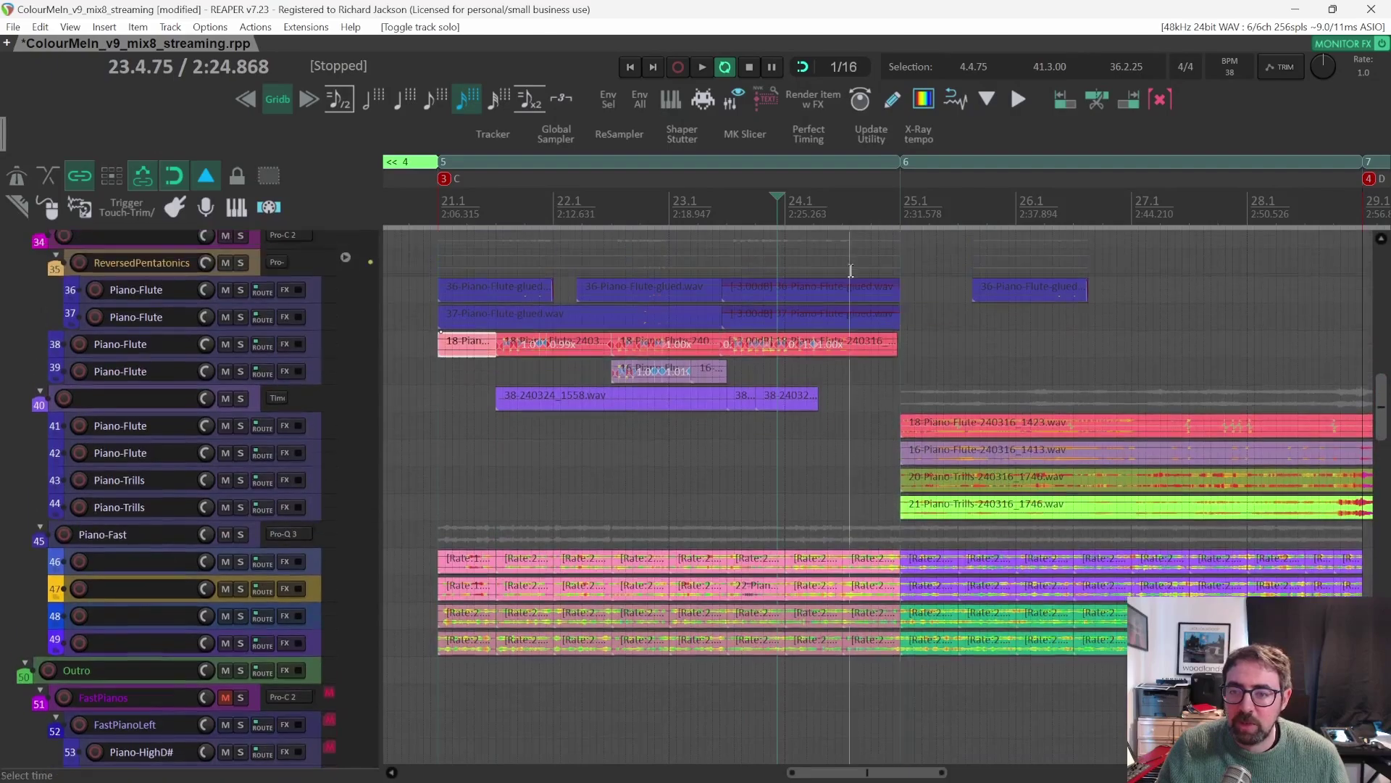
{"action": "scroll", "coordinate": [249, 441], "scroll_direction": "up", "scroll_amount": 3}
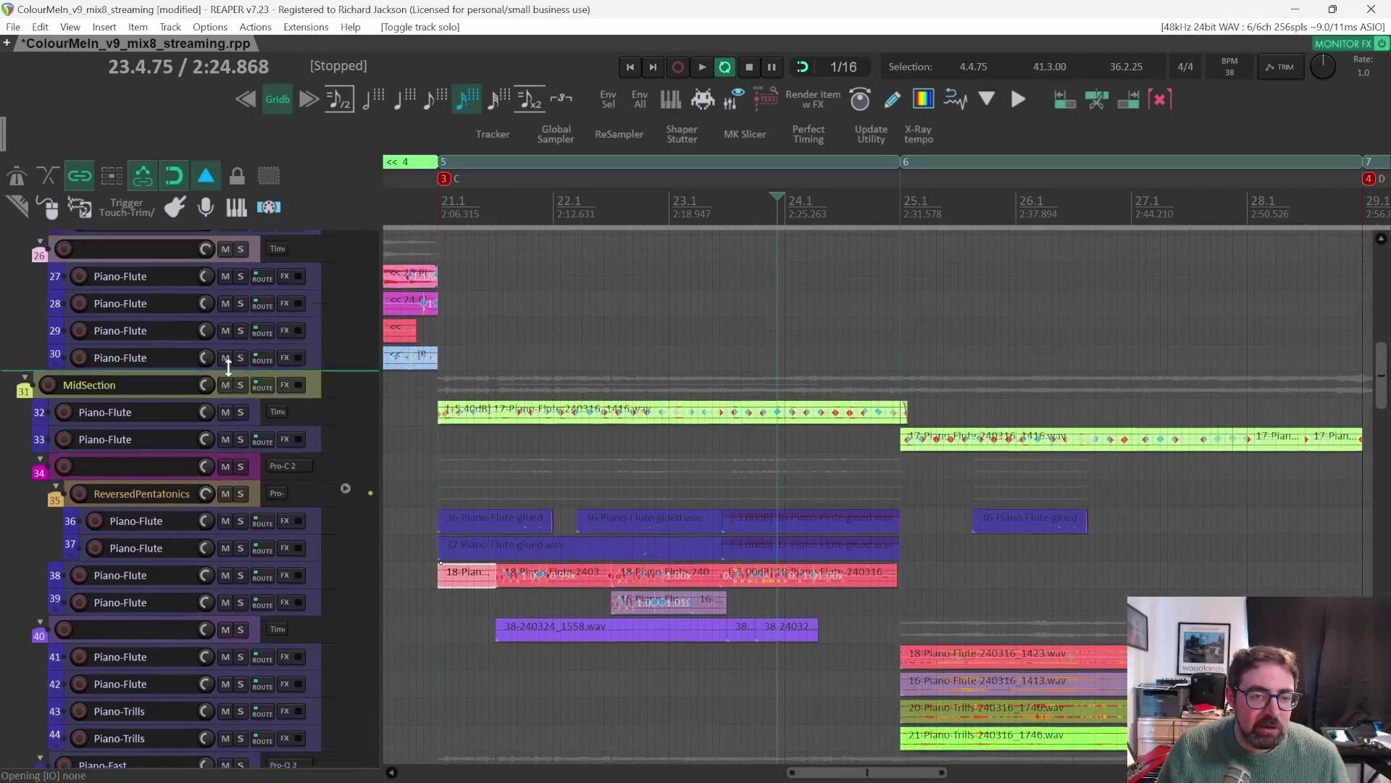
{"action": "left_click", "coordinate": [236, 401]}
Start playback of the soloed mid section, jump to 24.3.00, and stop.
{"action": "key", "text": "space"}
{"action": "left_click", "coordinate": [845, 225]}
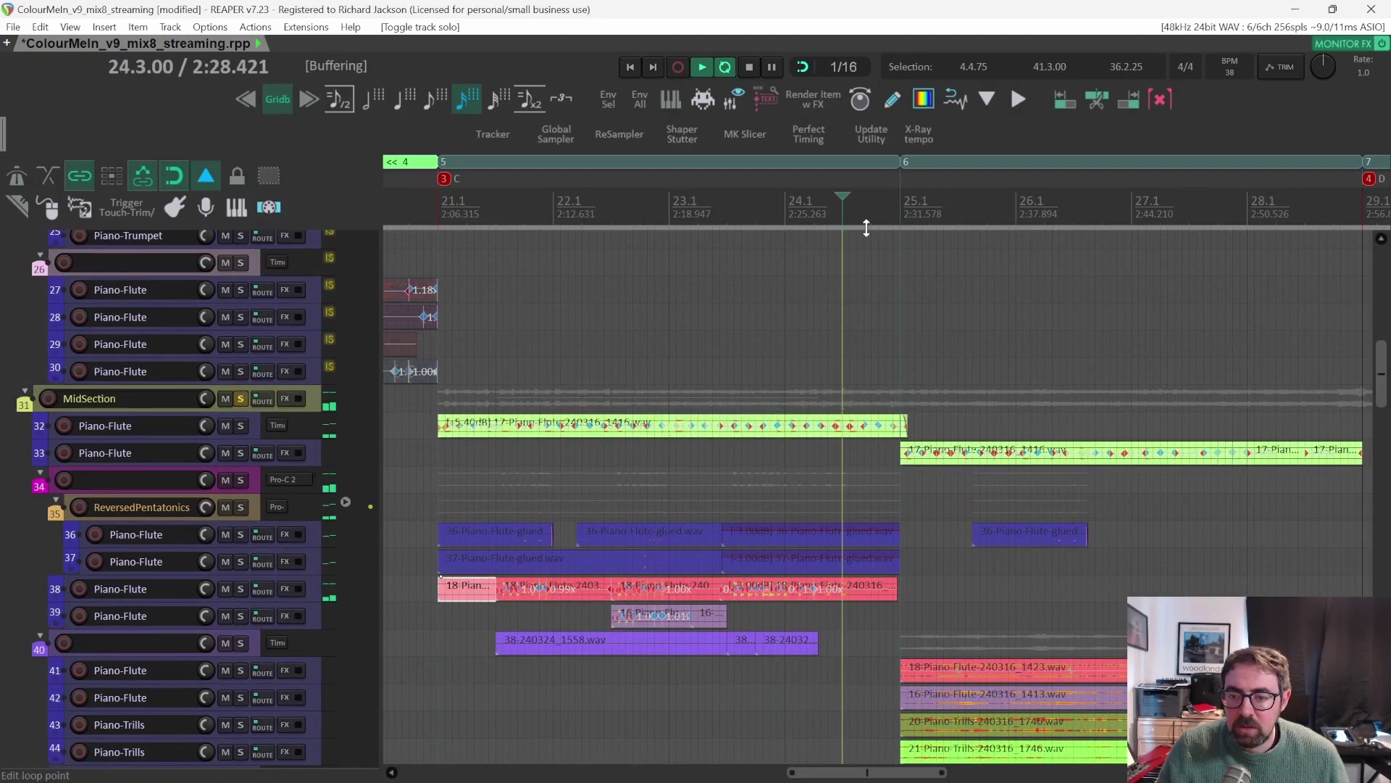
{"action": "scroll", "coordinate": [833, 355], "scroll_direction": "right", "scroll_amount": 3}
{"action": "key", "text": "space"}
Play the soloed MidSection tracks from 25.1.00 into the second half, and stop.
{"action": "scroll", "coordinate": [779, 388], "scroll_direction": "down", "scroll_amount": 4}
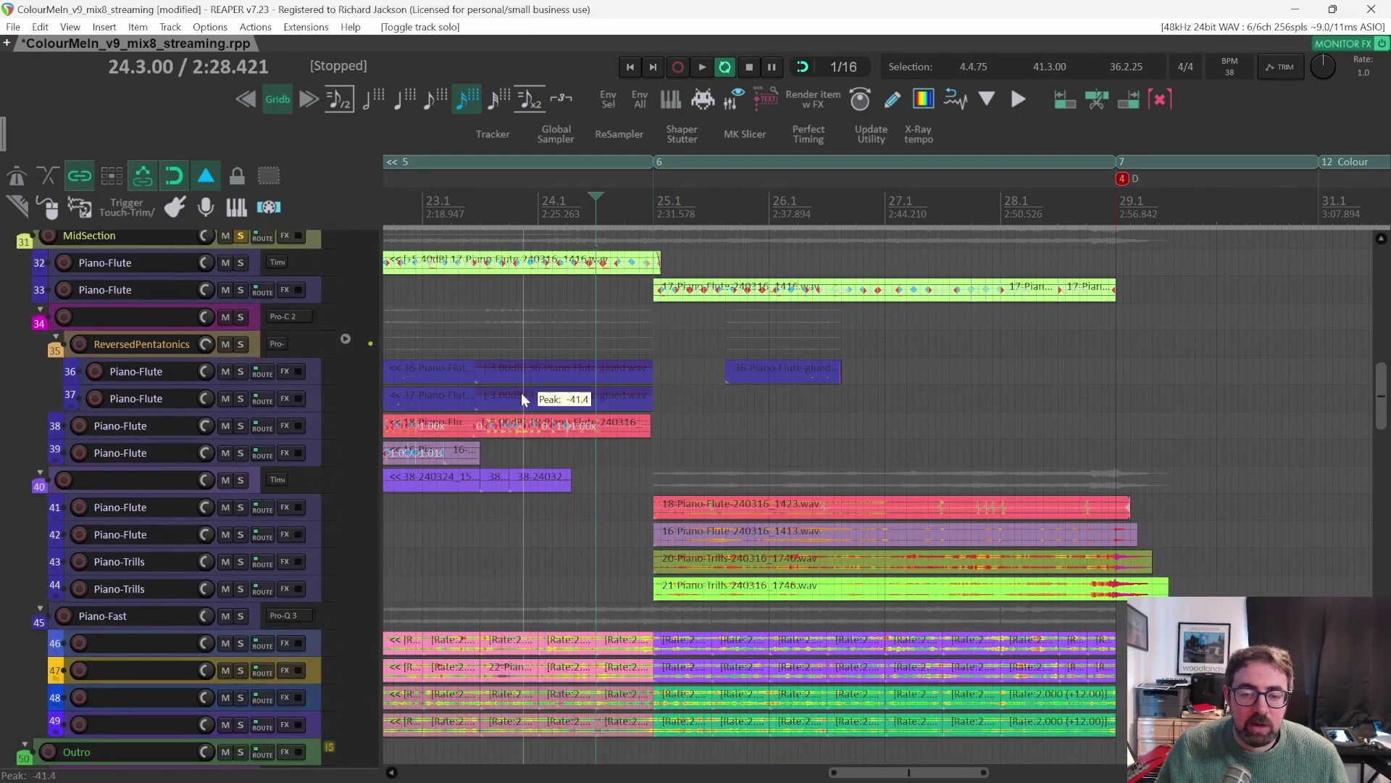
{"action": "scroll", "coordinate": [523, 398], "scroll_direction": "down", "scroll_amount": 1}
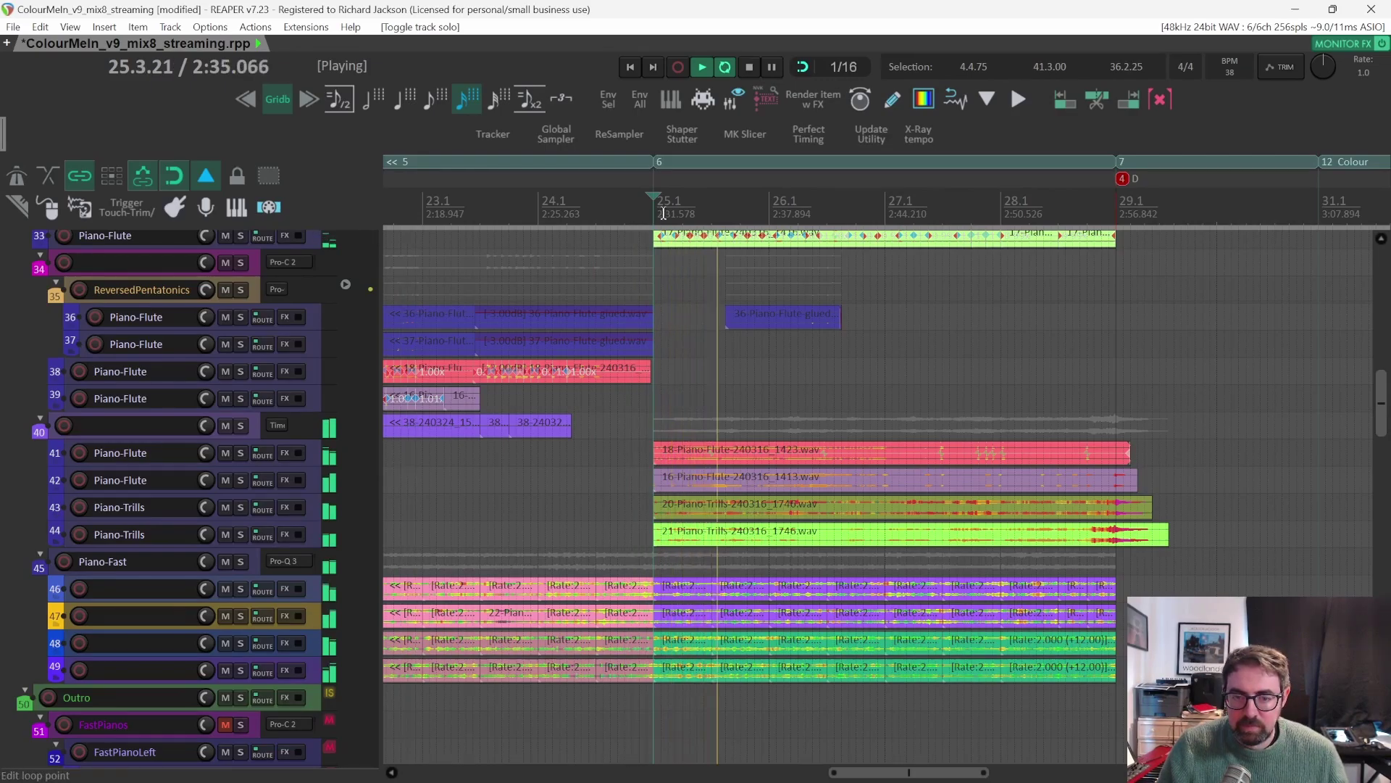
{"action": "key", "text": "space"}
Move the solo from the MidSection folder to folder track 40 and play its flute and trill tracks from 25.1.00.
{"action": "scroll", "coordinate": [239, 309], "scroll_direction": "up", "scroll_amount": 2}
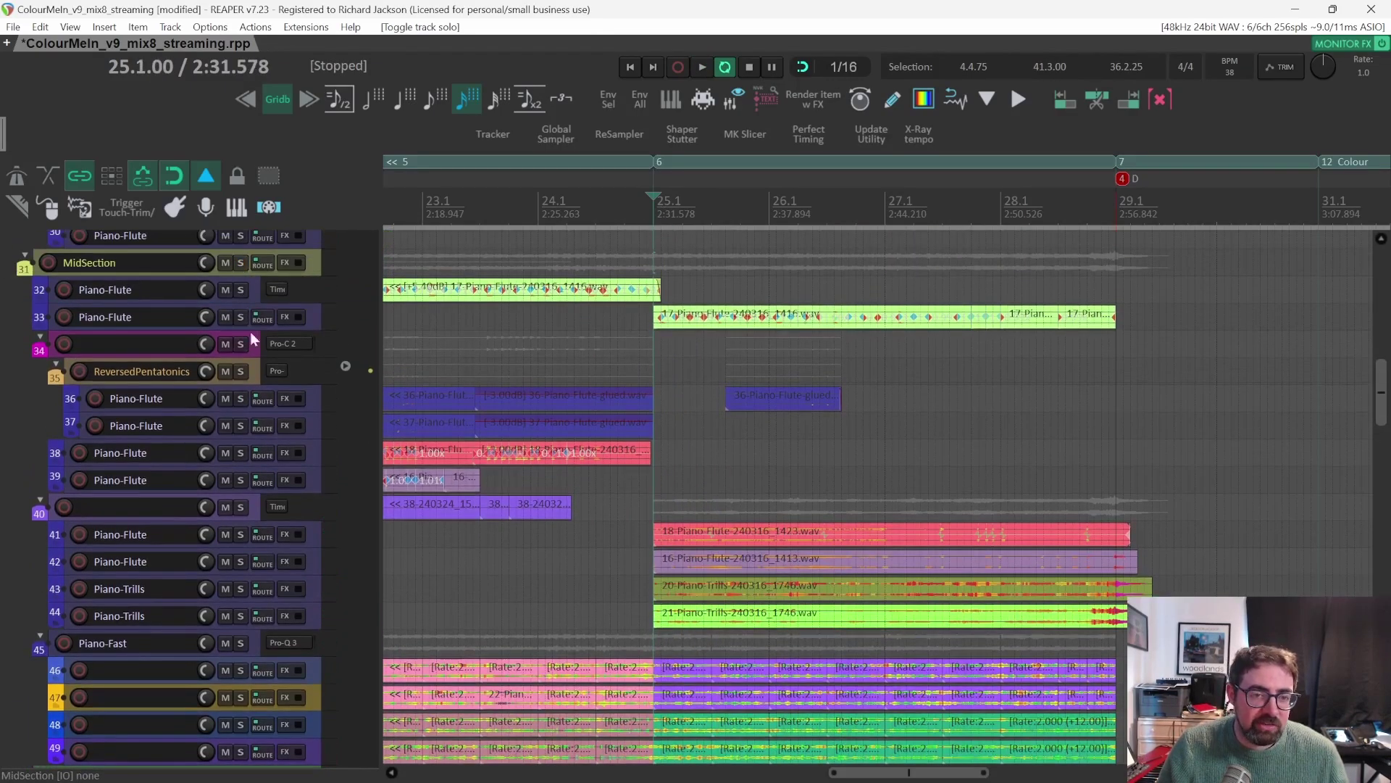
{"action": "left_click", "coordinate": [241, 506]}
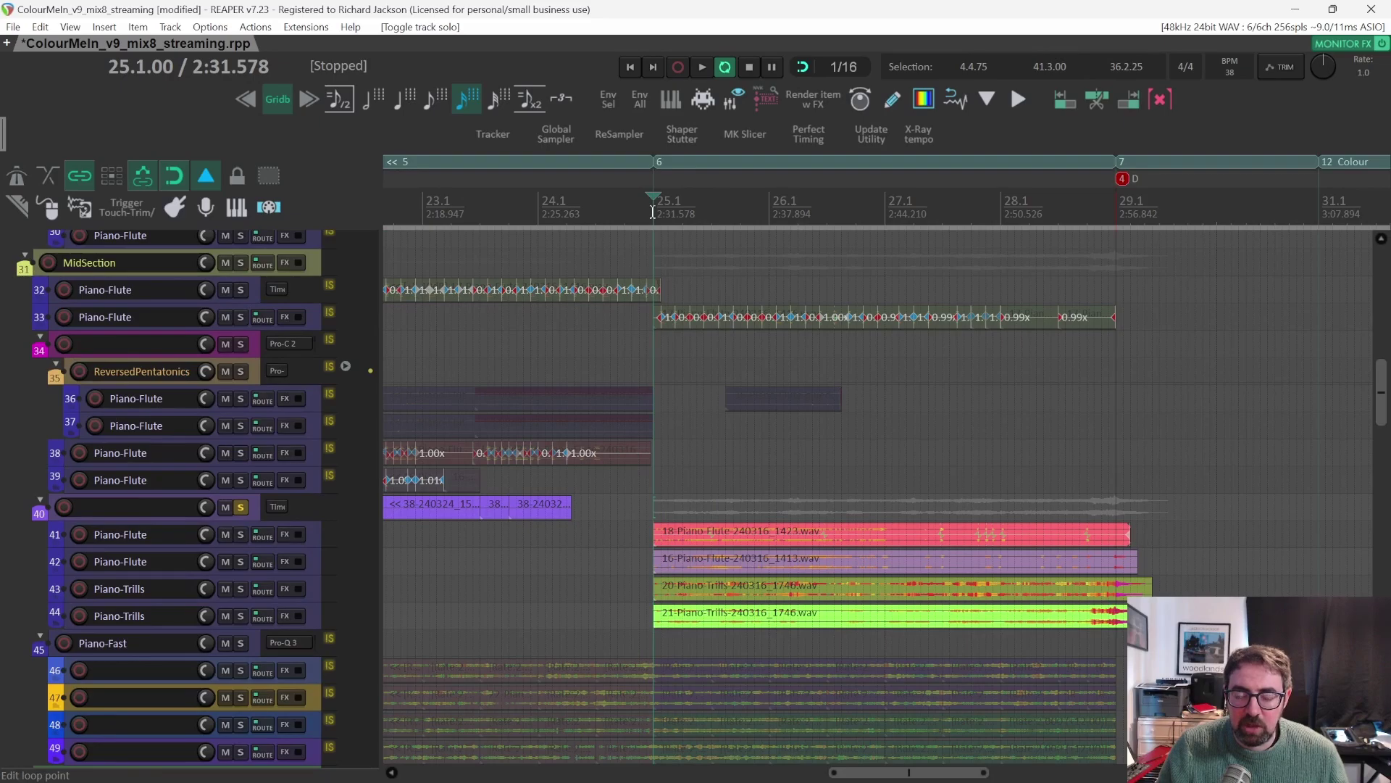
{"action": "key", "text": "space"}
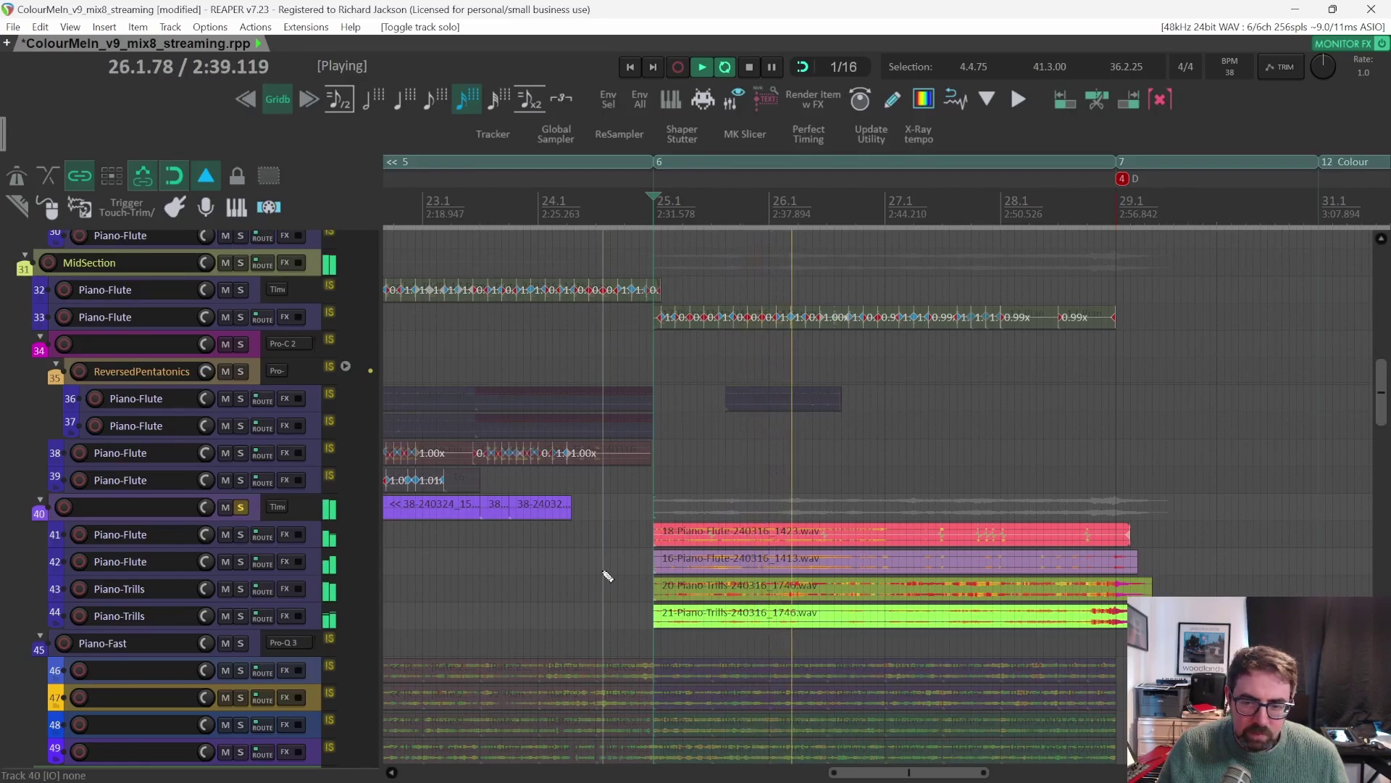
{"action": "scroll", "coordinate": [592, 587], "scroll_direction": "up", "scroll_amount": 2}
{"action": "scroll", "coordinate": [597, 592], "scroll_direction": "up", "scroll_amount": 3}
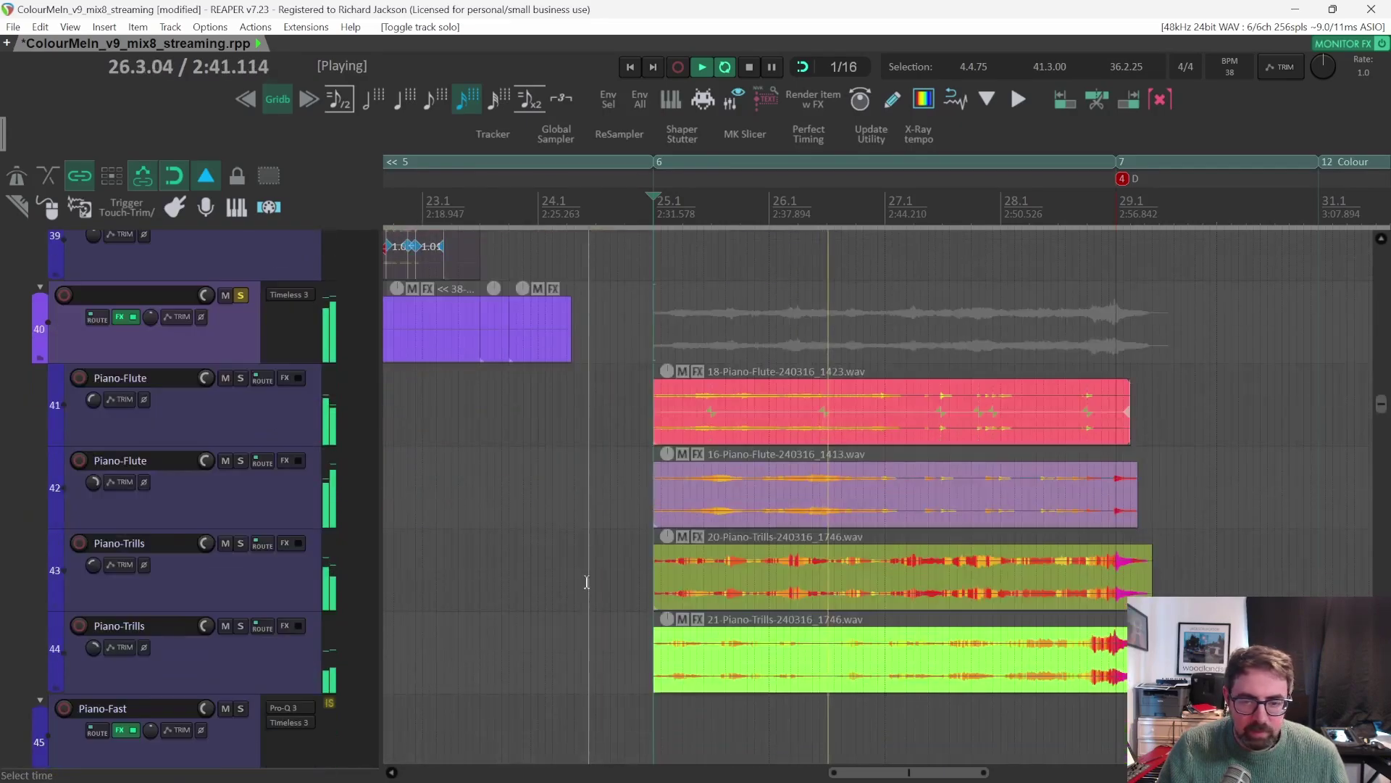
{"action": "scroll", "coordinate": [586, 582], "scroll_direction": "right", "scroll_amount": 3}
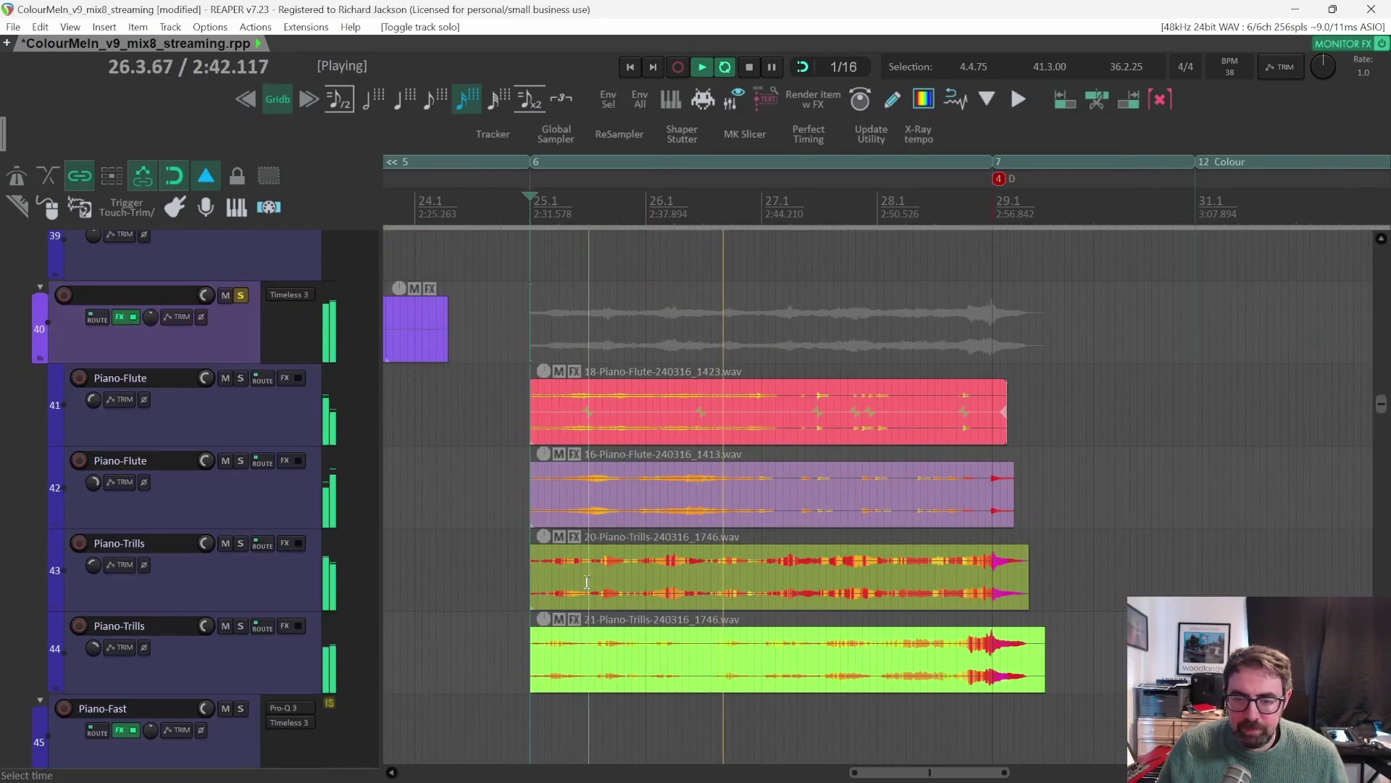
View the Timeless 3 delay settings on folder track 40, close the plugin, and keep listening into bar 29.
{"action": "left_click", "coordinate": [287, 295]}
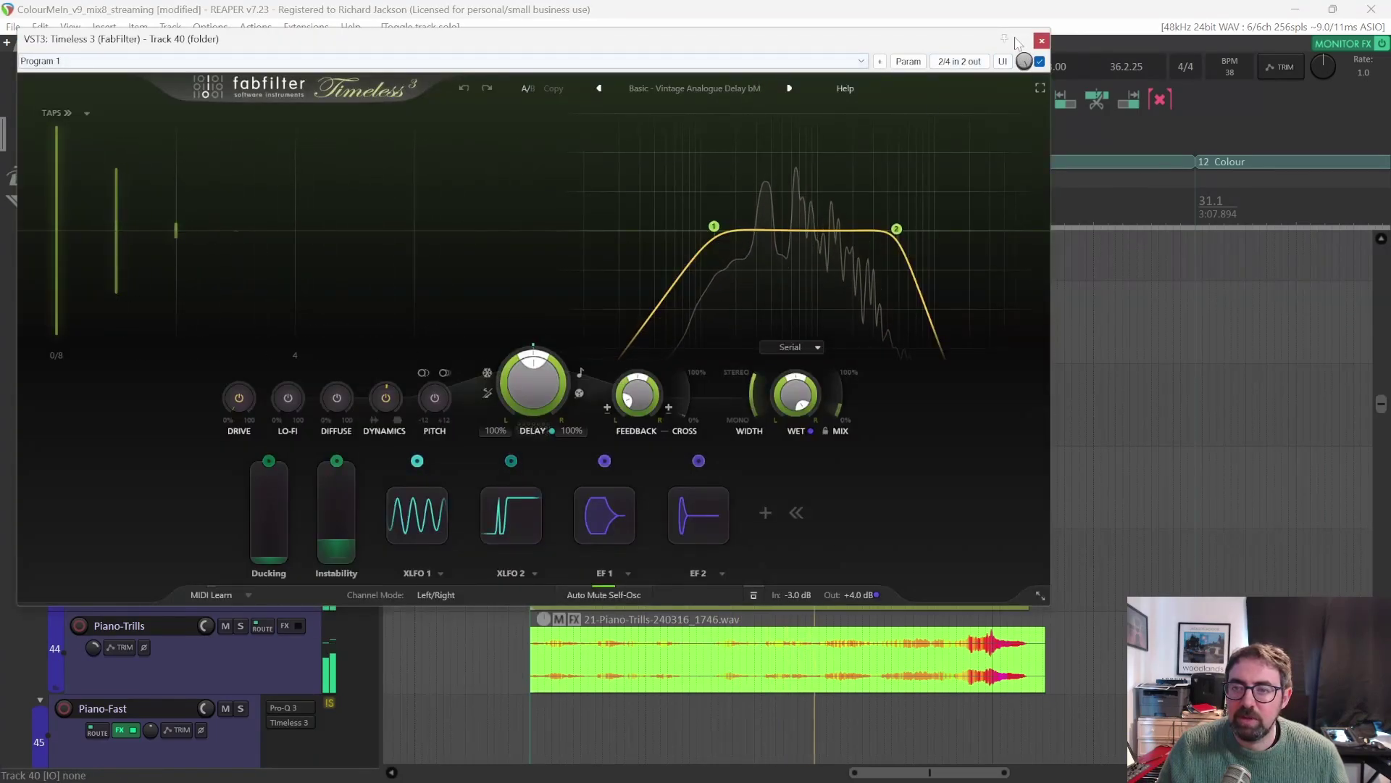
{"action": "left_click", "coordinate": [1041, 42]}
{"action": "scroll", "coordinate": [908, 498], "scroll_direction": "right", "scroll_amount": 3}
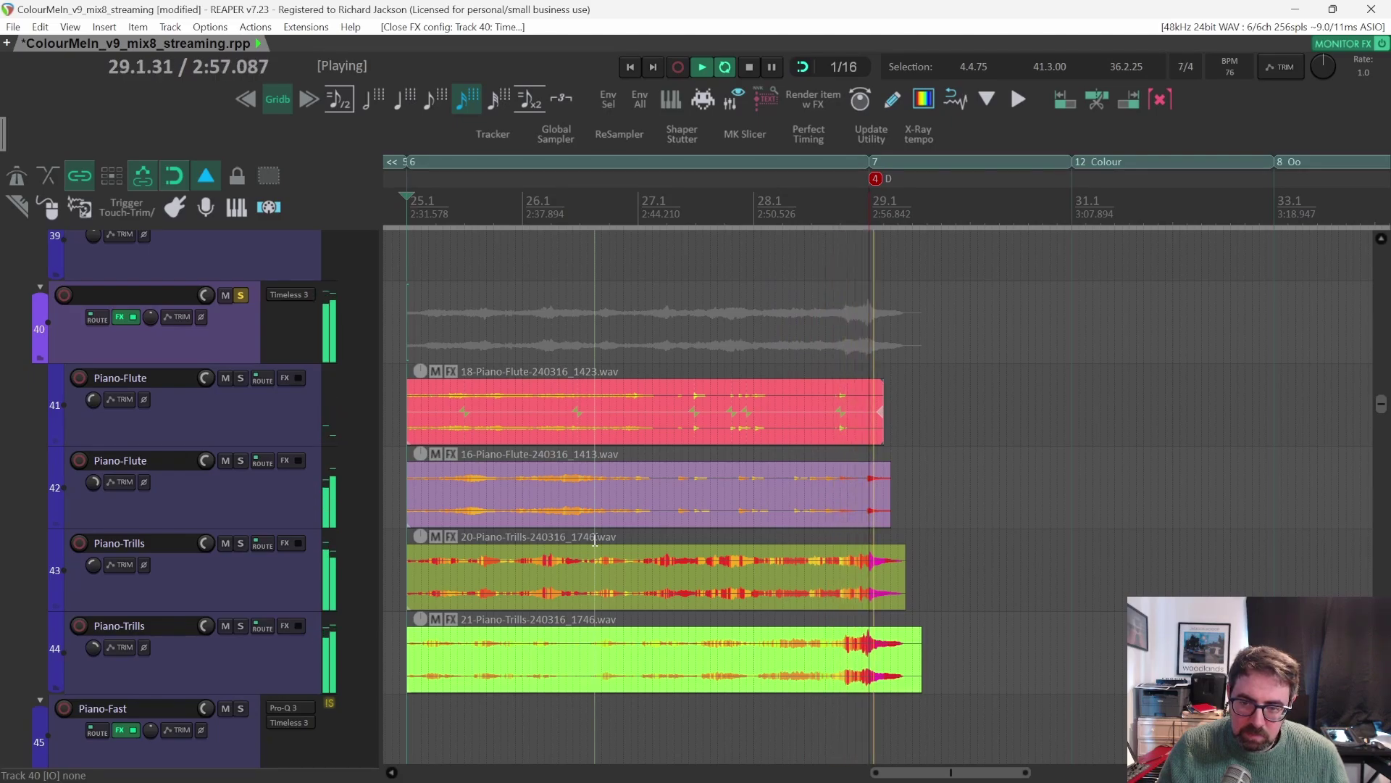
Stop playback and unsolo the unnamed folder track 40 above the Piano-Flute and Piano-Trills tracks.
{"action": "scroll", "coordinate": [595, 540], "scroll_direction": "left", "scroll_amount": 4}
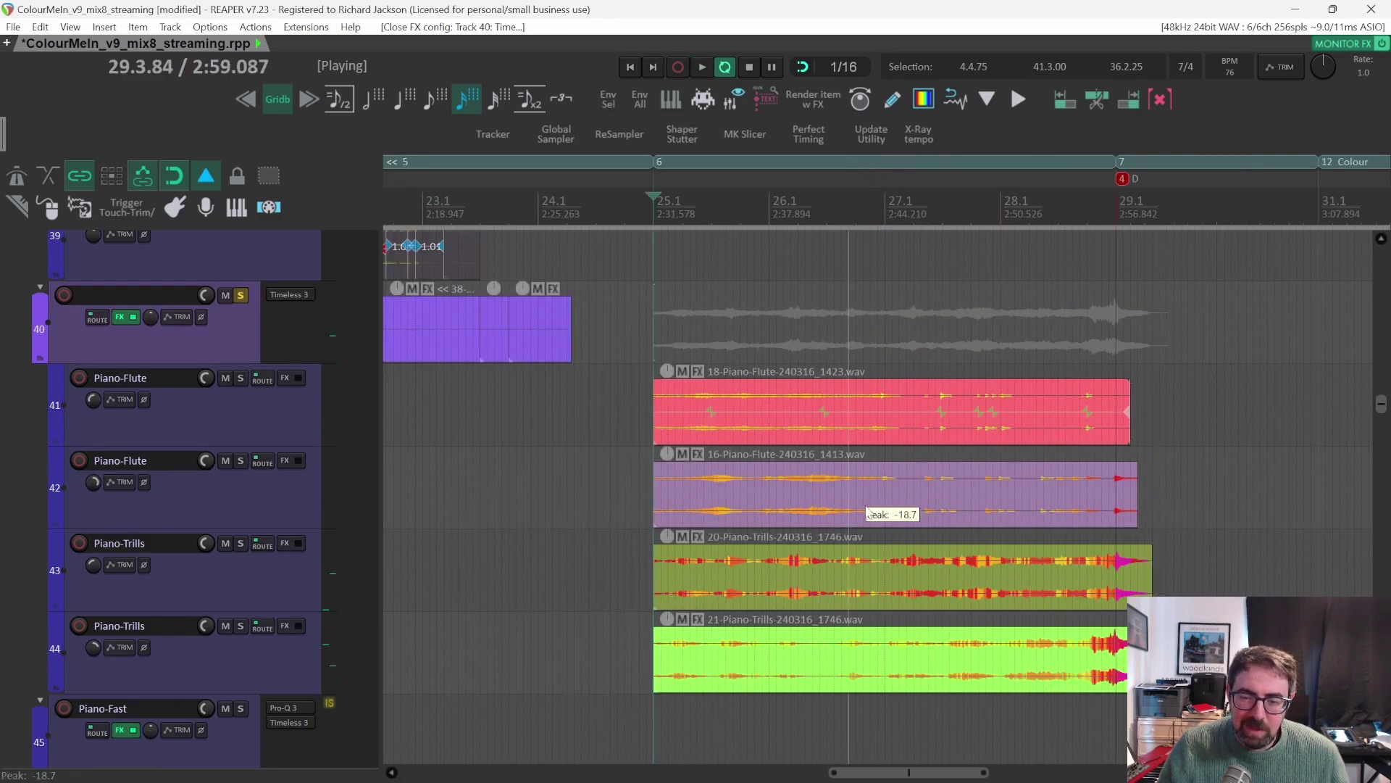
{"action": "key", "text": "space"}
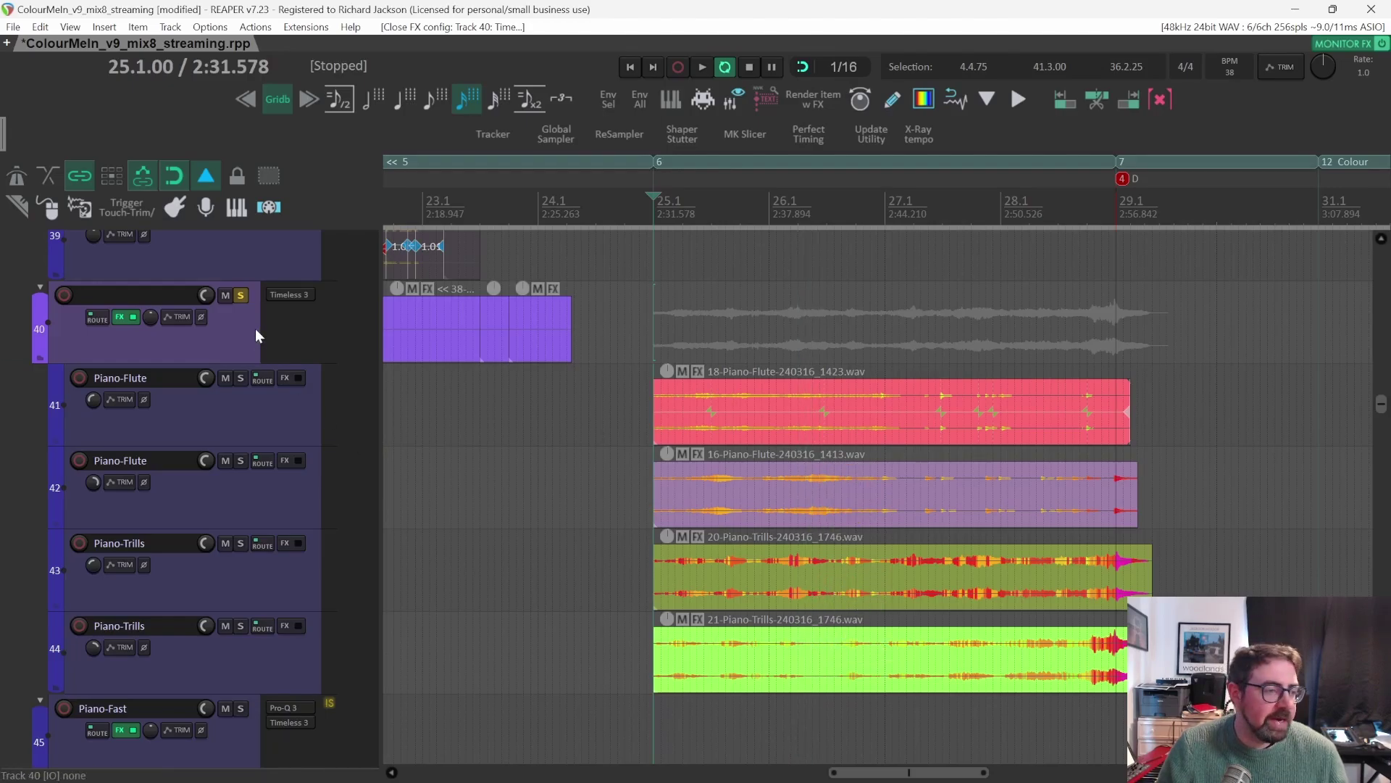
{"action": "scroll", "coordinate": [540, 501], "scroll_direction": "down", "scroll_amount": 3}
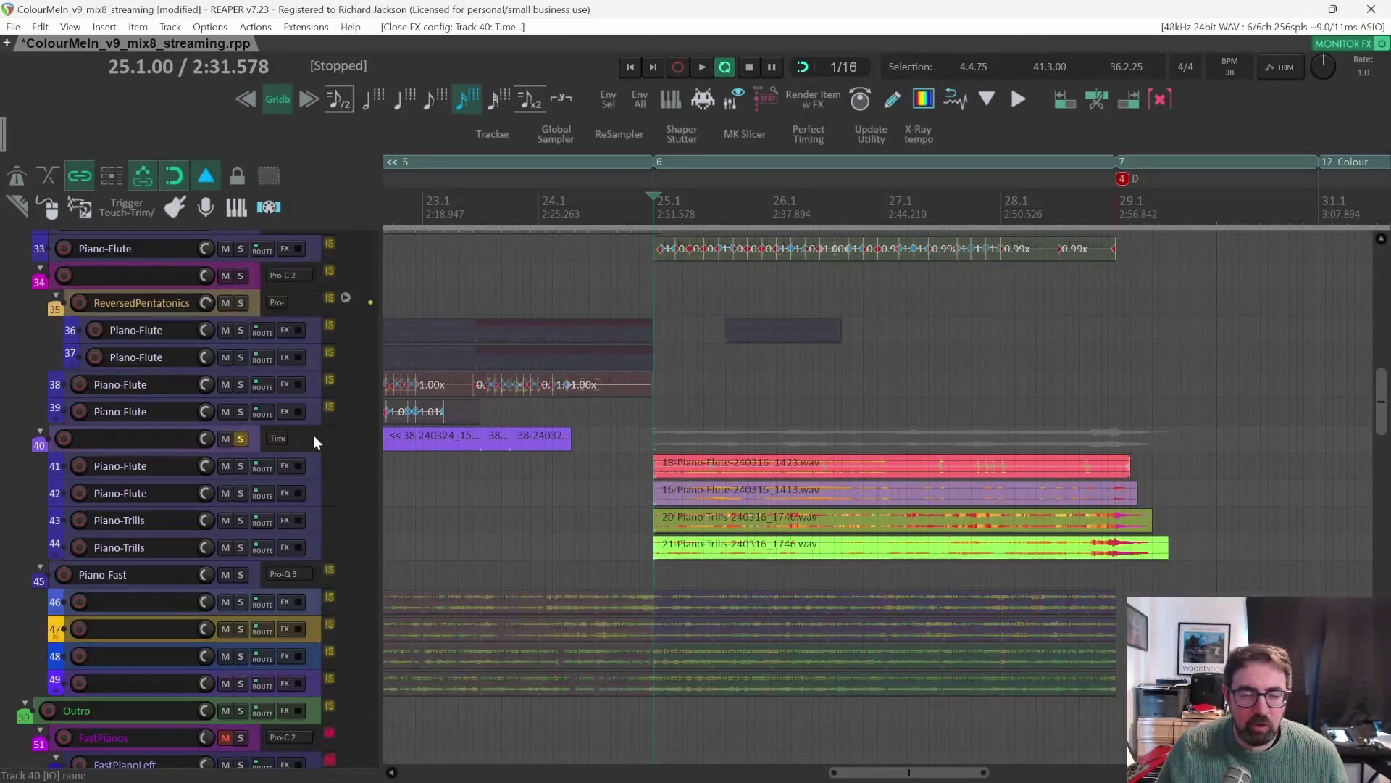
{"action": "left_click", "coordinate": [242, 438]}
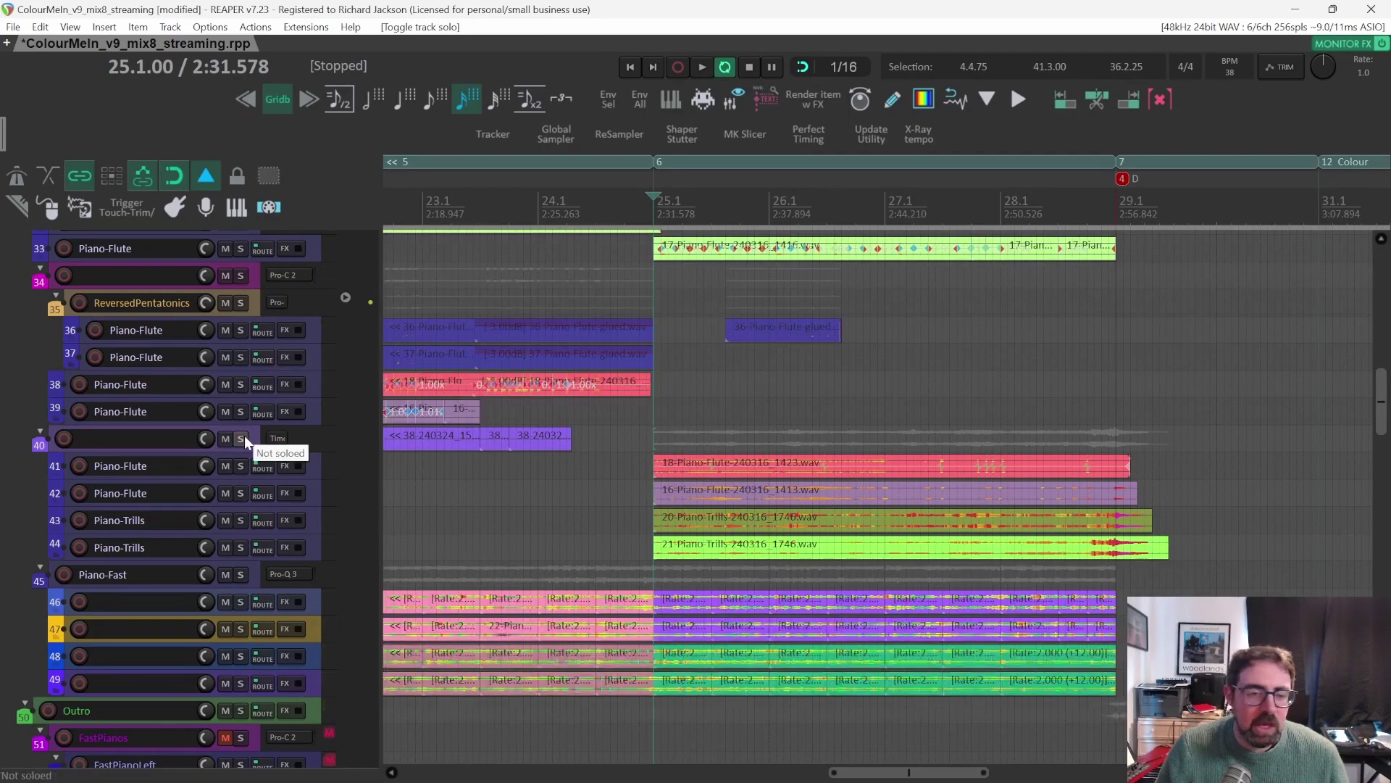
Look over the MidSection piano tracks and their items between bars 21 and 29.
{"action": "scroll", "coordinate": [540, 536], "scroll_direction": "down", "scroll_amount": 2}
{"action": "scroll", "coordinate": [540, 536], "scroll_direction": "up", "scroll_amount": 3}
{"action": "scroll", "coordinate": [539, 536], "scroll_direction": "up", "scroll_amount": 3}
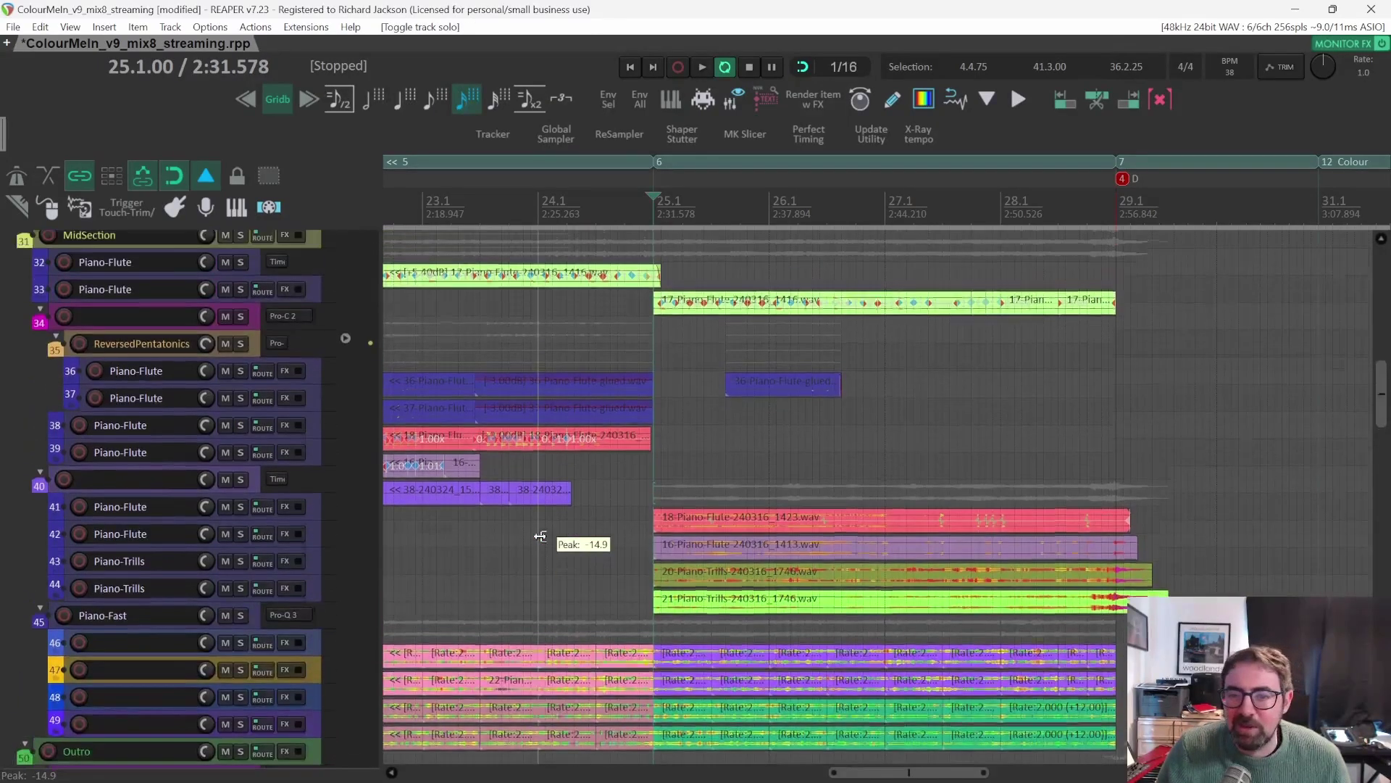
{"action": "scroll", "coordinate": [540, 536], "scroll_direction": "down", "scroll_amount": 3}
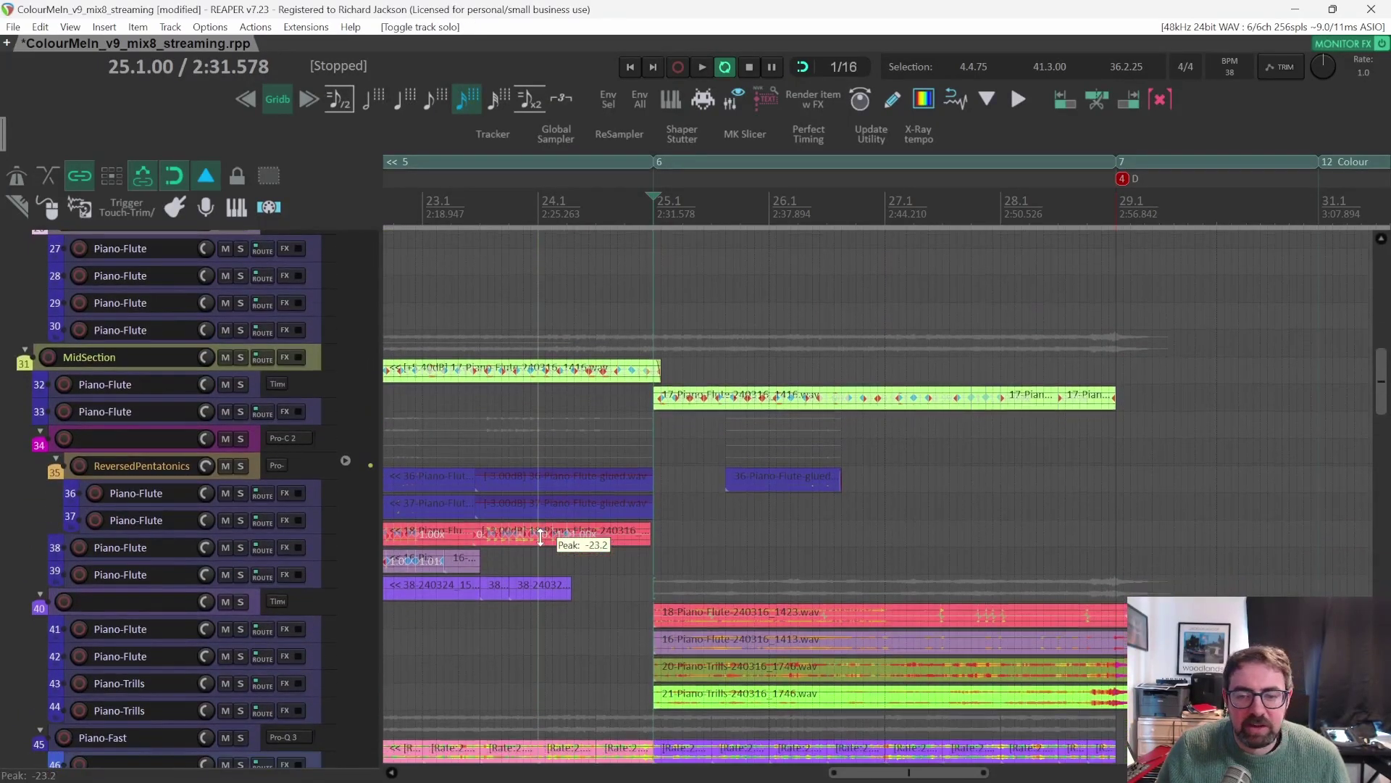
{"action": "scroll", "coordinate": [540, 536], "scroll_direction": "down", "scroll_amount": 1}
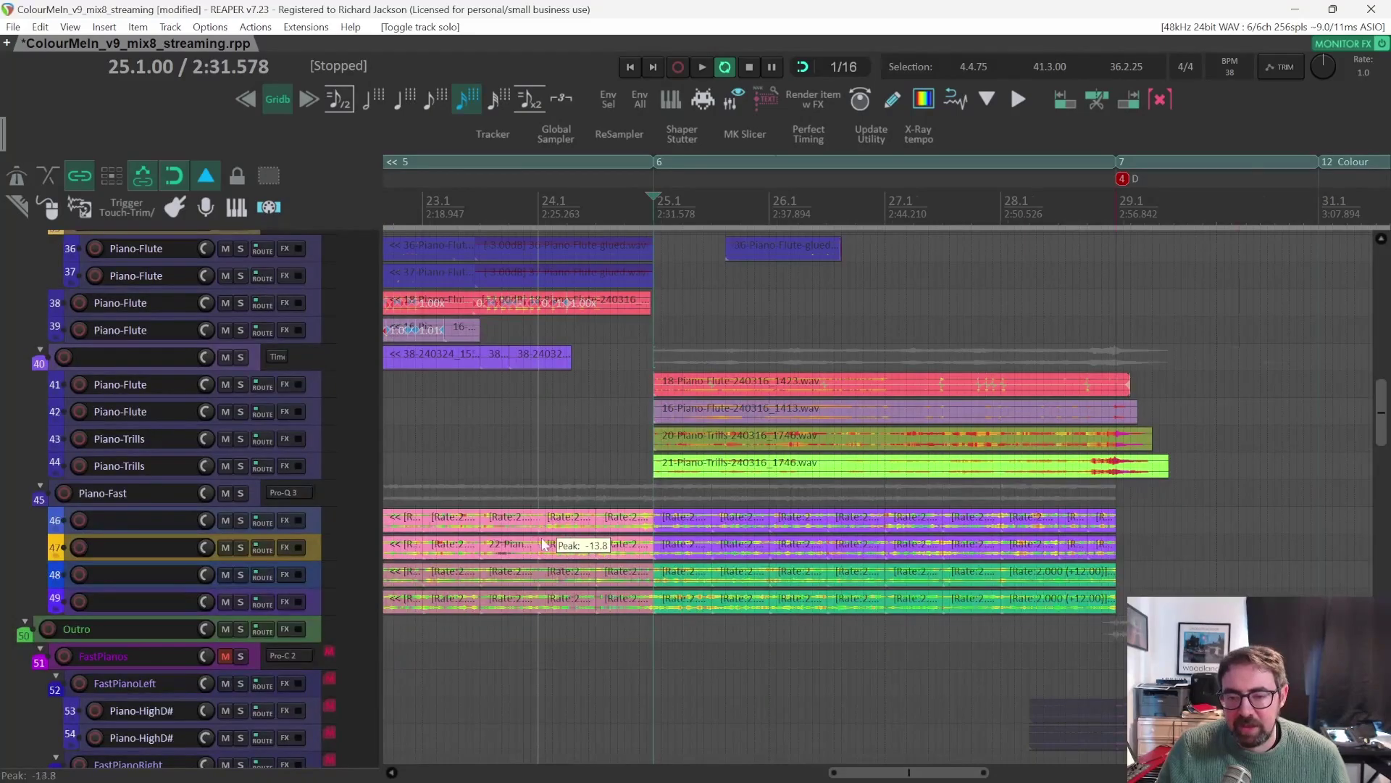
{"action": "scroll", "coordinate": [541, 540], "scroll_direction": "left", "scroll_amount": 3}
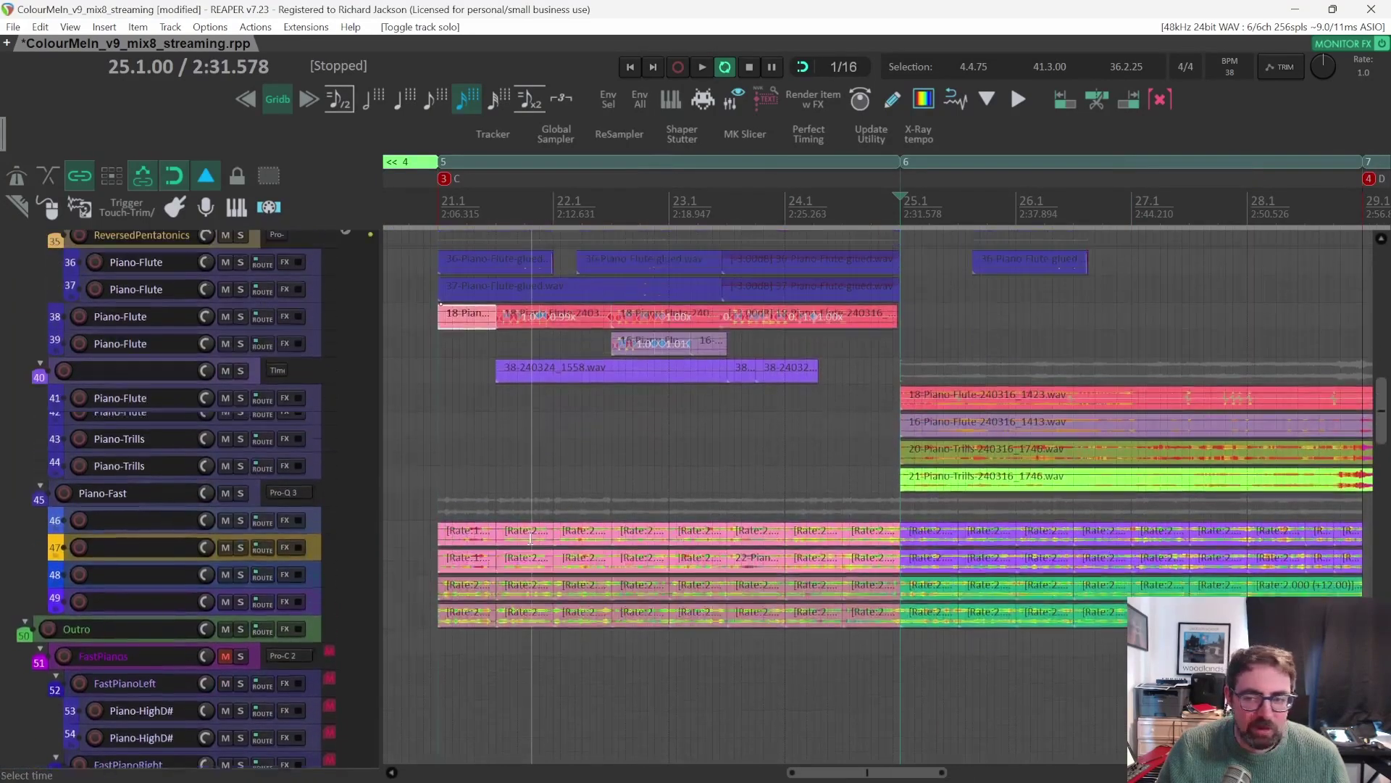
{"action": "scroll", "coordinate": [530, 539], "scroll_direction": "right", "scroll_amount": 2}
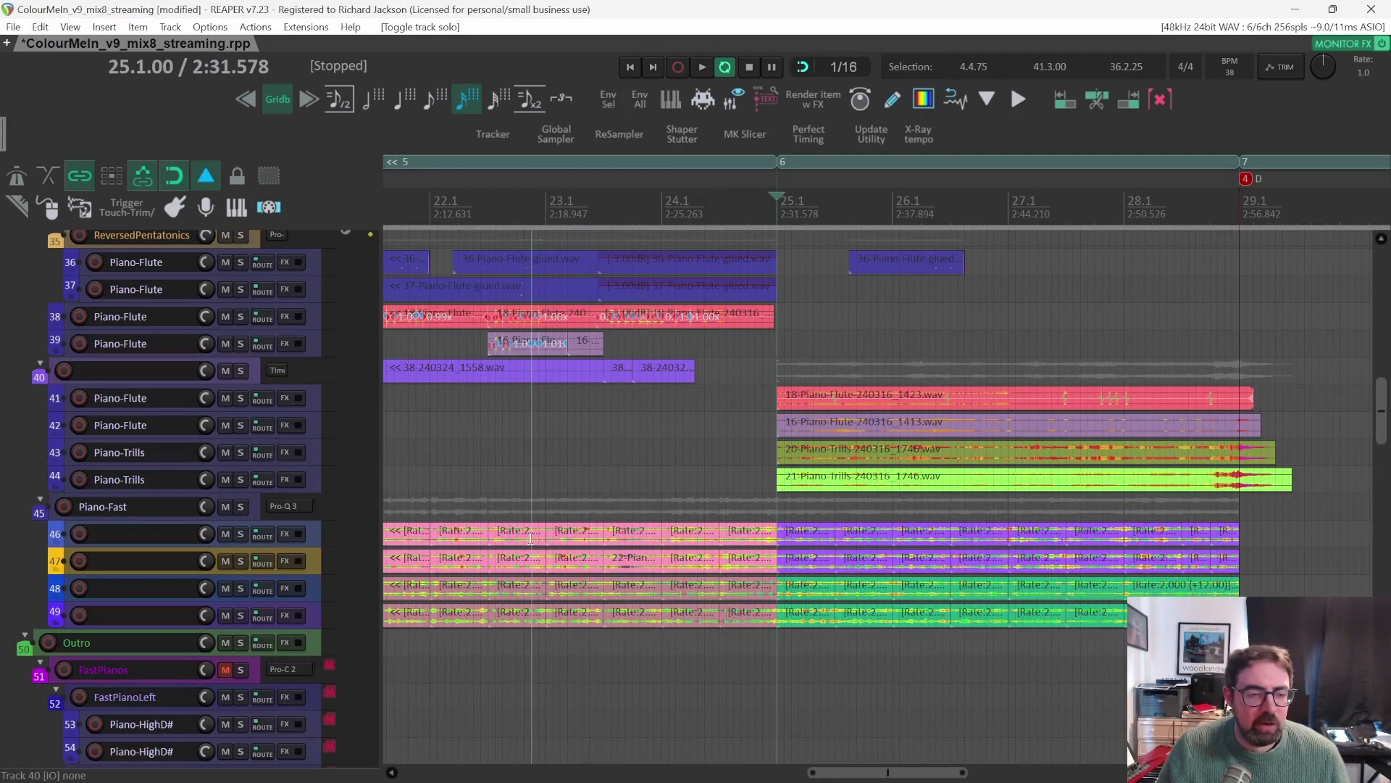
{"action": "scroll", "coordinate": [613, 527], "scroll_direction": "right", "scroll_amount": 4}
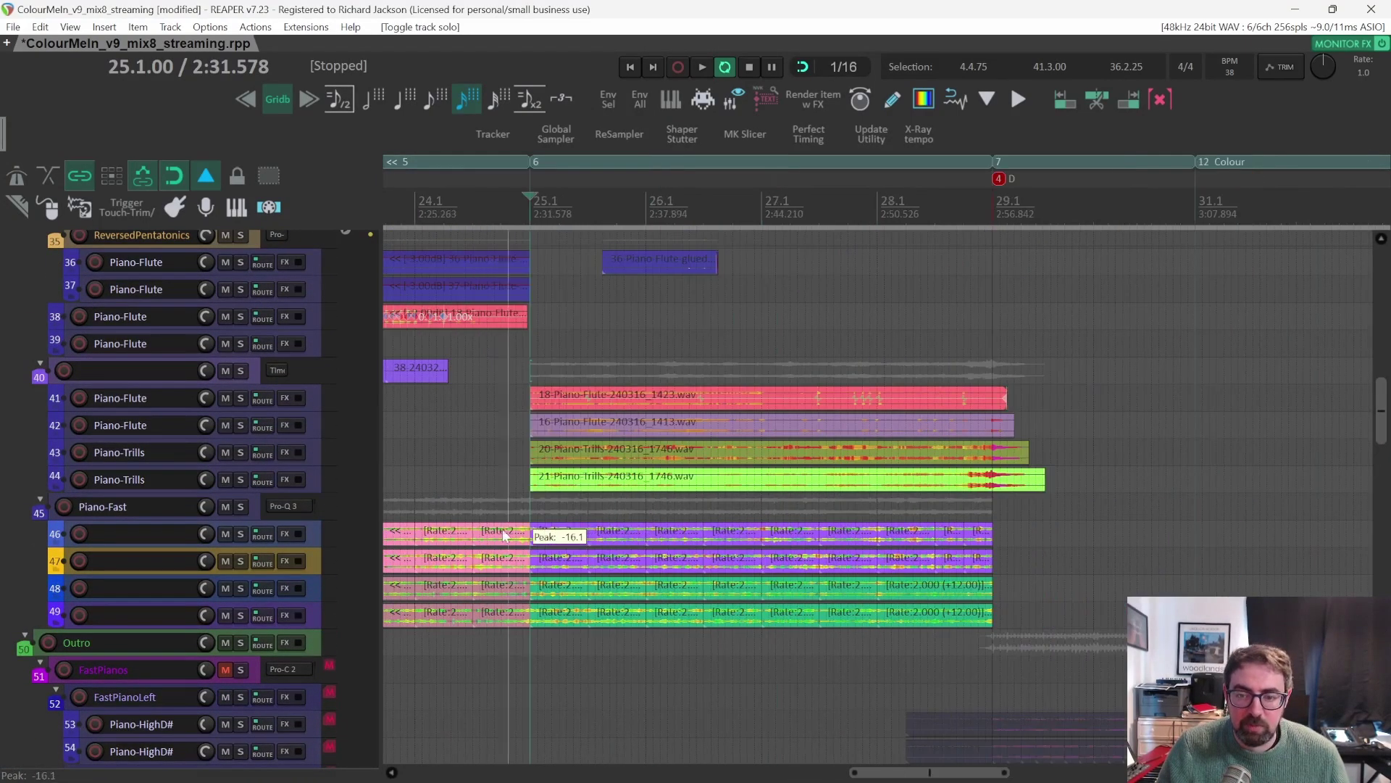
Solo the Piano-Fast folder track and audition it from 25.1.00 and from 26.2.50.
{"action": "left_click", "coordinate": [239, 506]}
{"action": "key", "text": "space"}
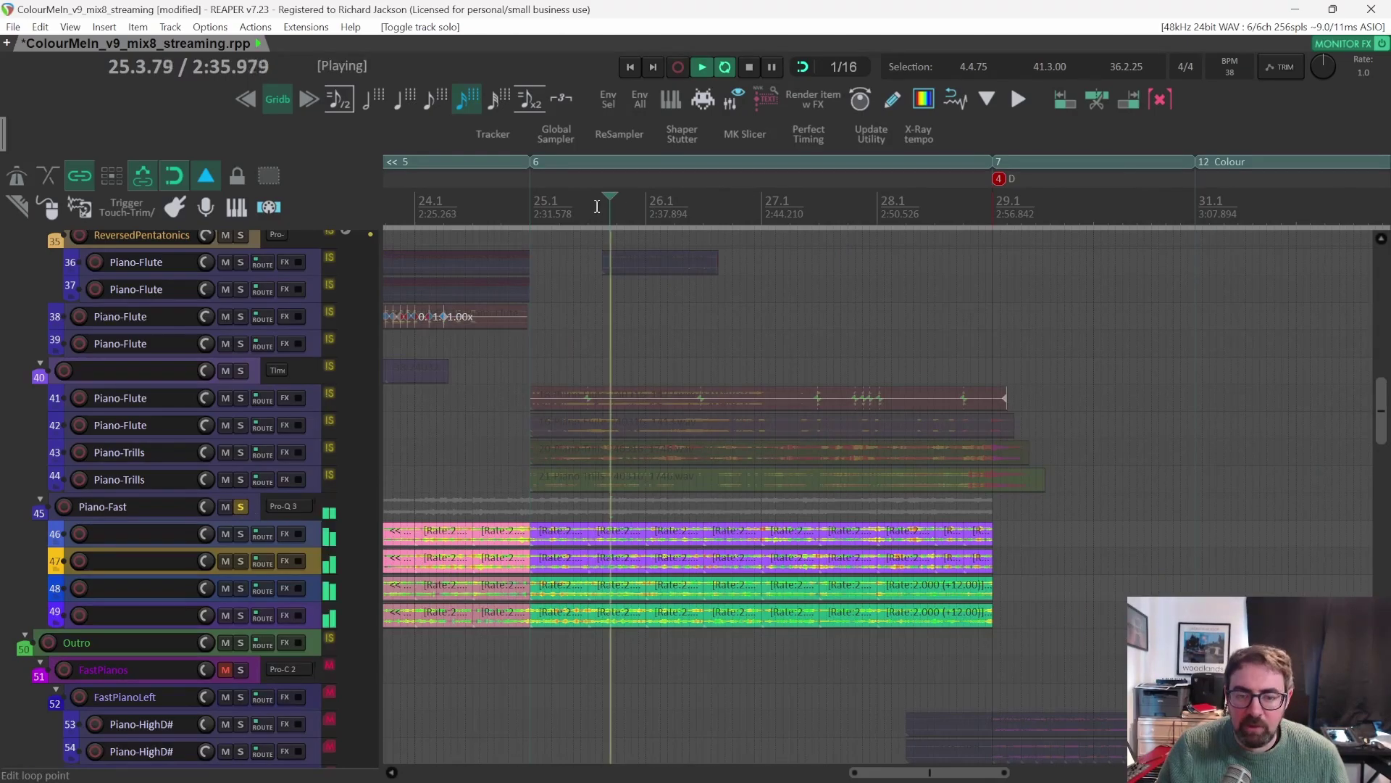
{"action": "left_click", "coordinate": [689, 210]}
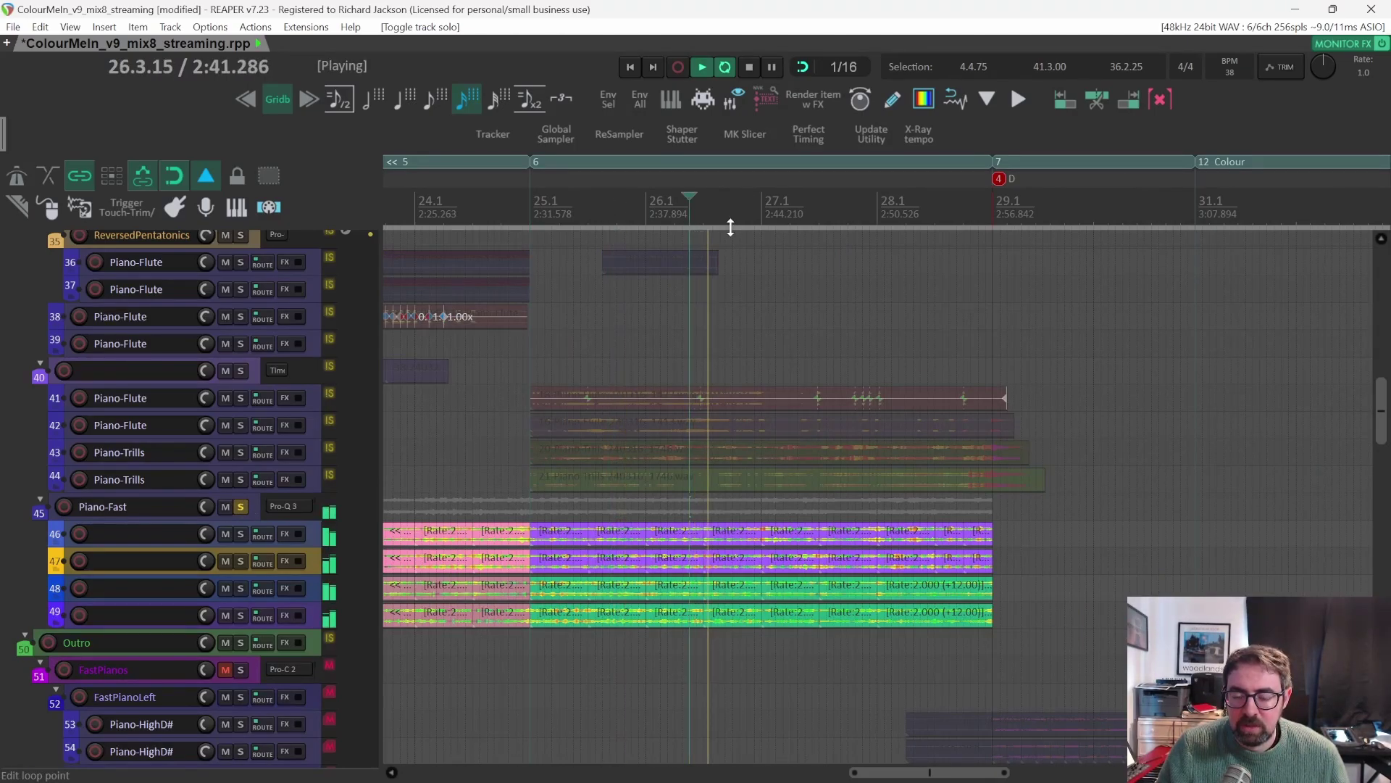
{"action": "key", "text": "space"}
Audition the end of the soloed Piano-Fast part from 28.2.75, stop playback and unsolo the track.
{"action": "scroll", "coordinate": [817, 534], "scroll_direction": "up", "scroll_amount": 4}
{"action": "scroll", "coordinate": [817, 534], "scroll_direction": "down", "scroll_amount": 3}
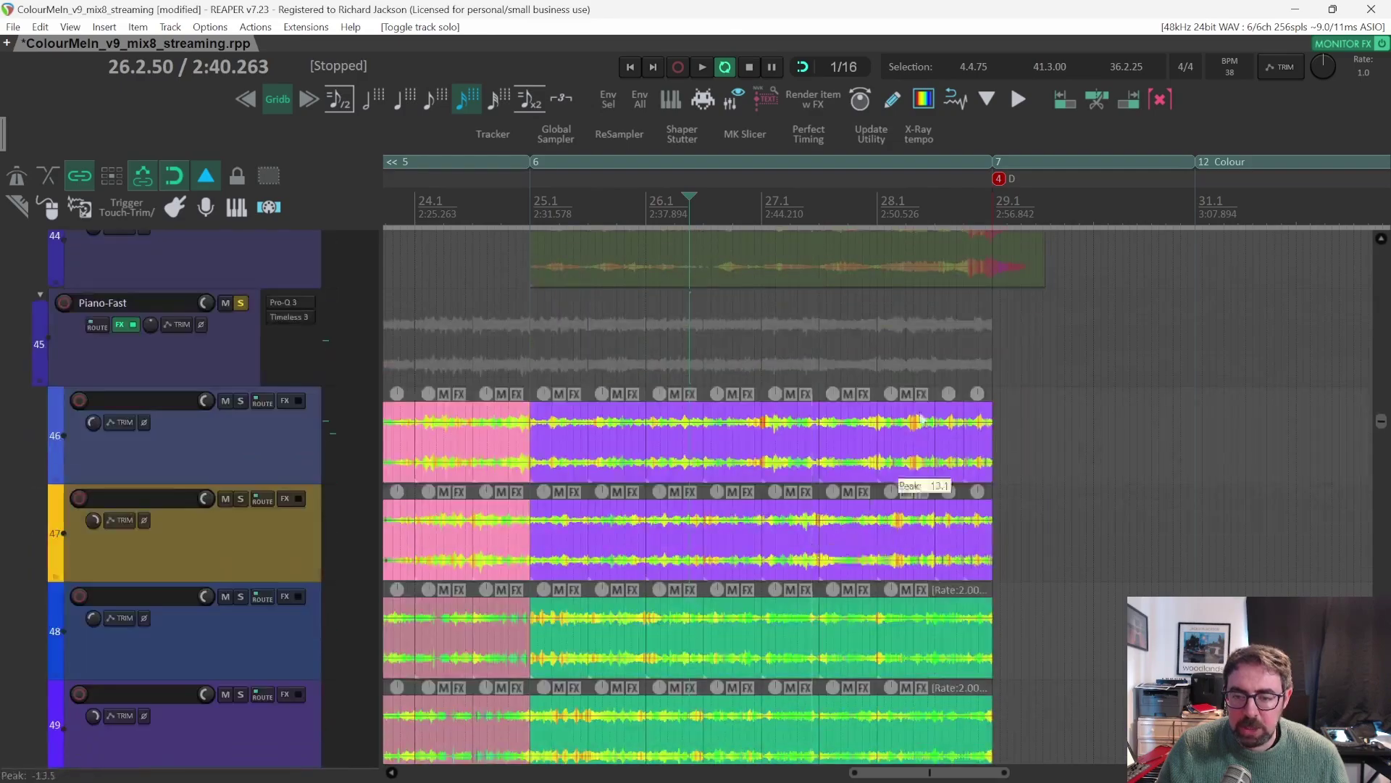
{"action": "key", "text": "space"}
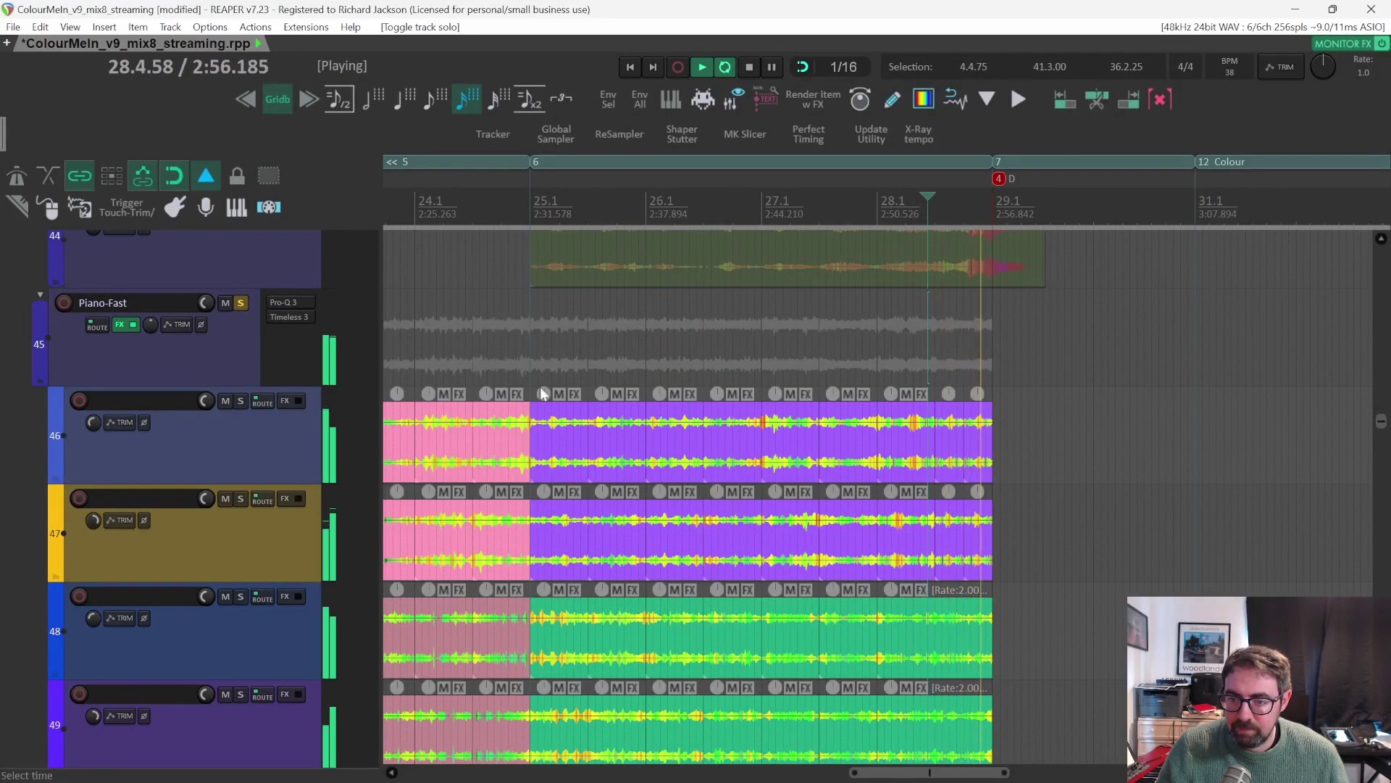
{"action": "key", "text": "space"}
{"action": "scroll", "coordinate": [458, 467], "scroll_direction": "left", "scroll_amount": 3}
{"action": "left_click", "coordinate": [241, 306]}
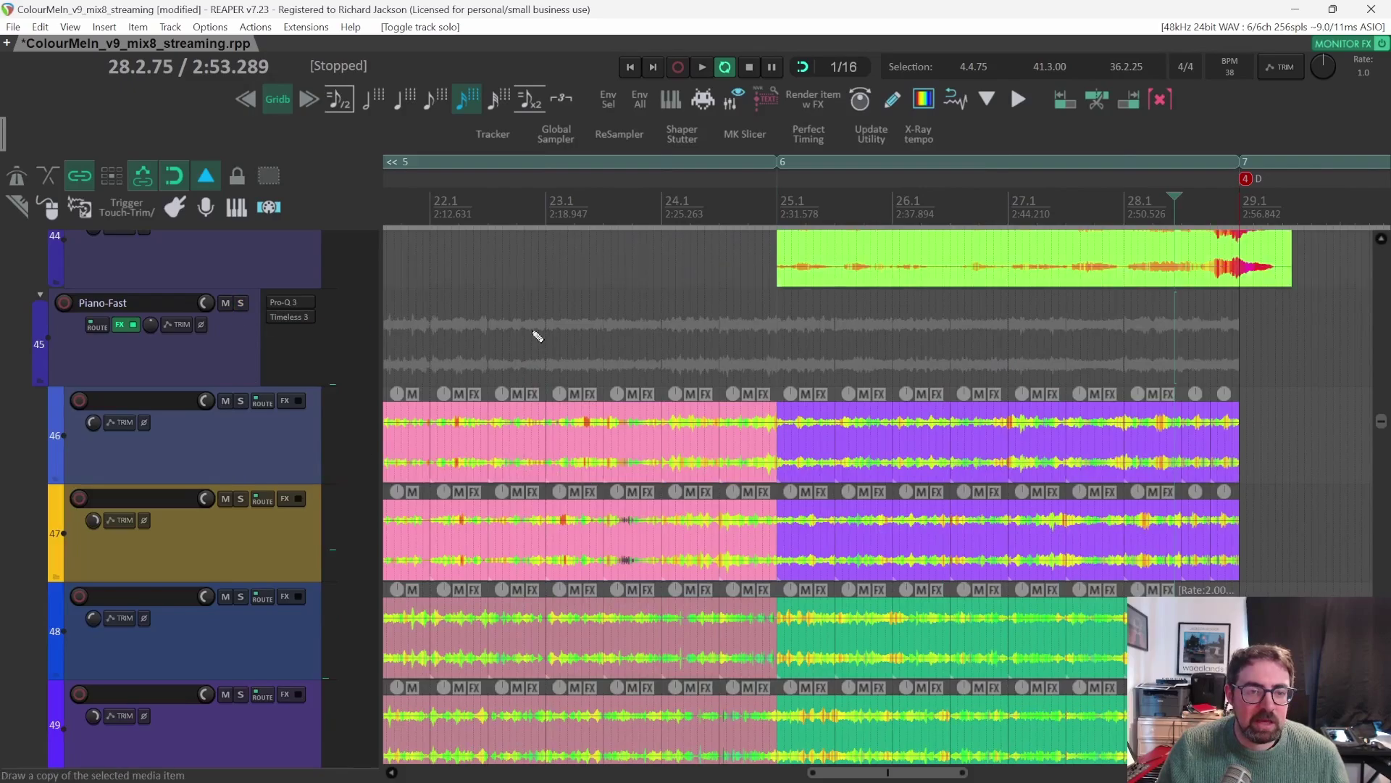
Save the project with the piano section between bars 21 and 29 in view.
{"action": "scroll", "coordinate": [543, 344], "scroll_direction": "down", "scroll_amount": 3}
{"action": "scroll", "coordinate": [627, 426], "scroll_direction": "down", "scroll_amount": 1}
{"action": "scroll", "coordinate": [627, 425], "scroll_direction": "down", "scroll_amount": 1}
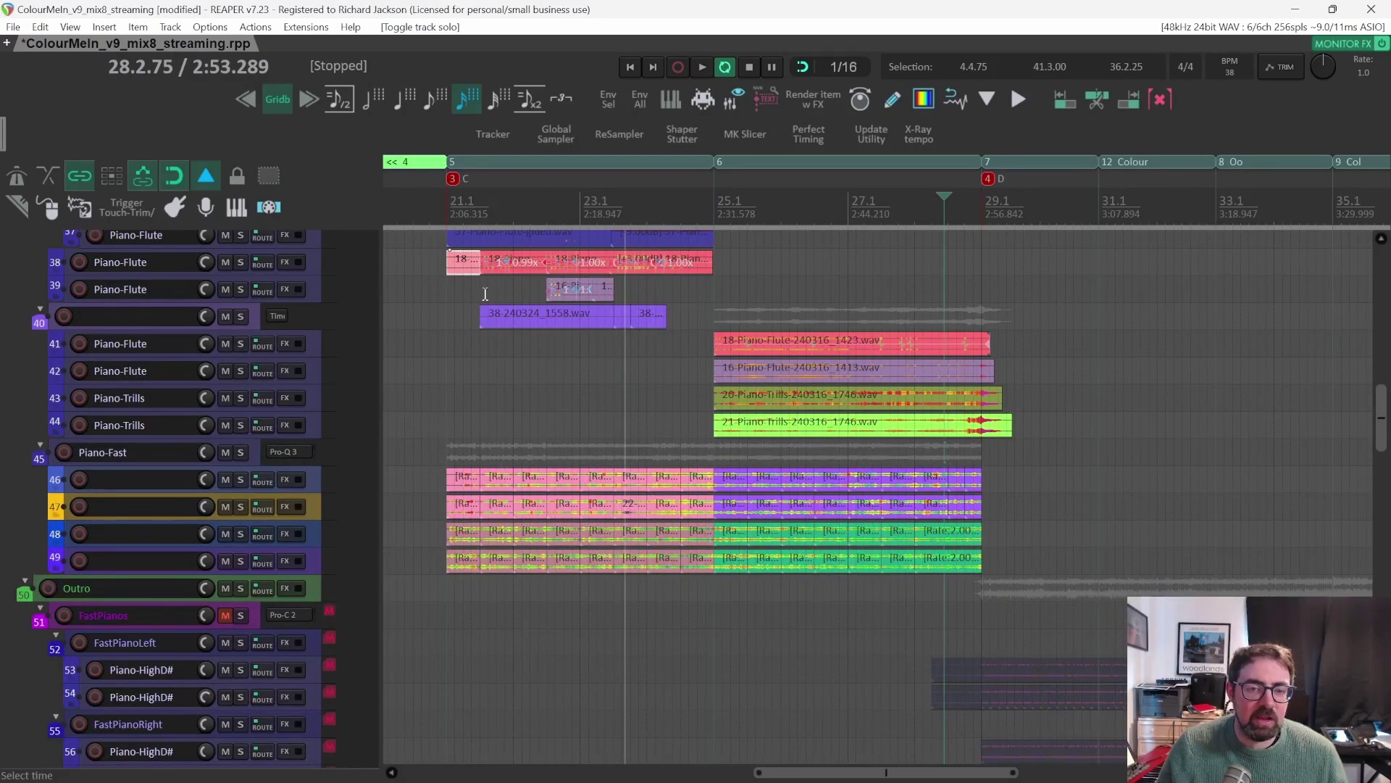
{"action": "key", "text": "ctrl+s"}
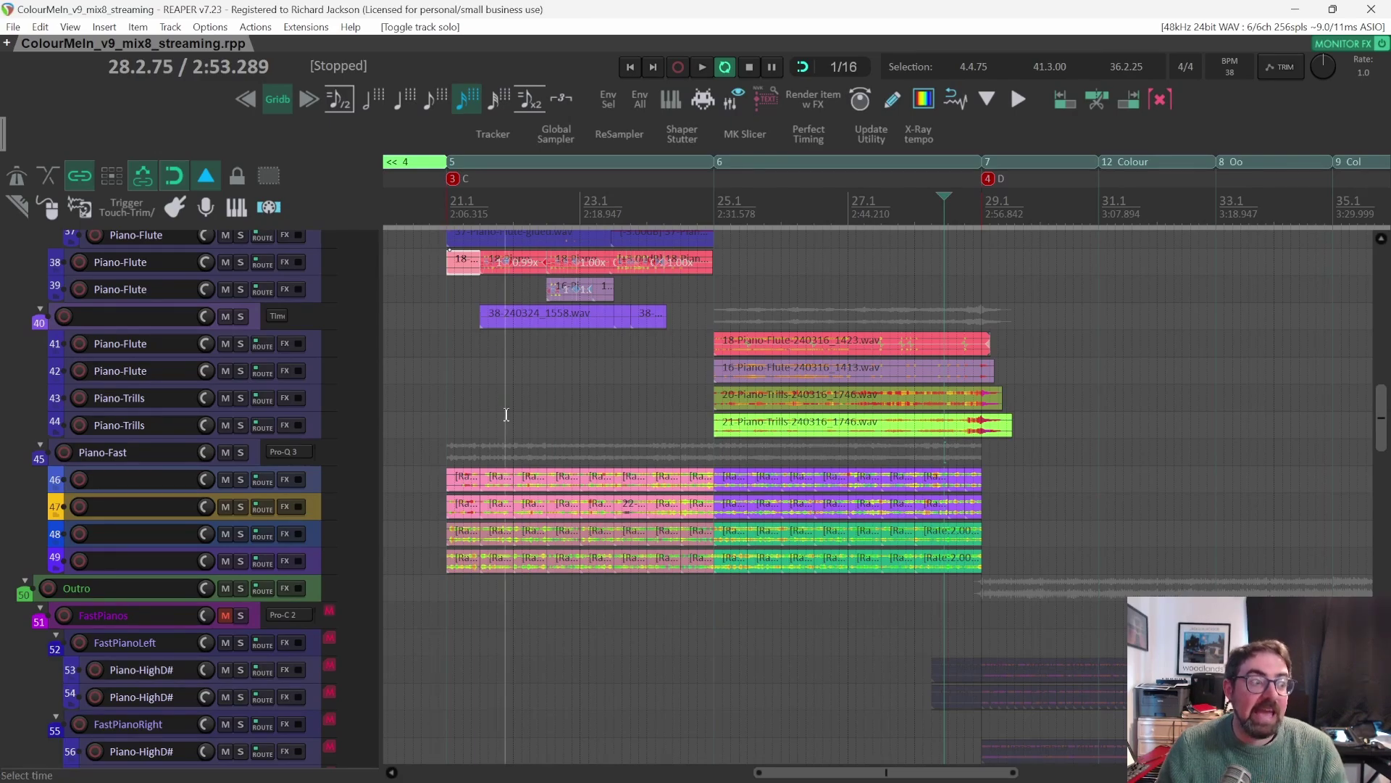
Solo the AllVox folder track, play the vocals from 21.3.00 and stop playback.
{"action": "scroll", "coordinate": [493, 427], "scroll_direction": "up", "scroll_amount": 3}
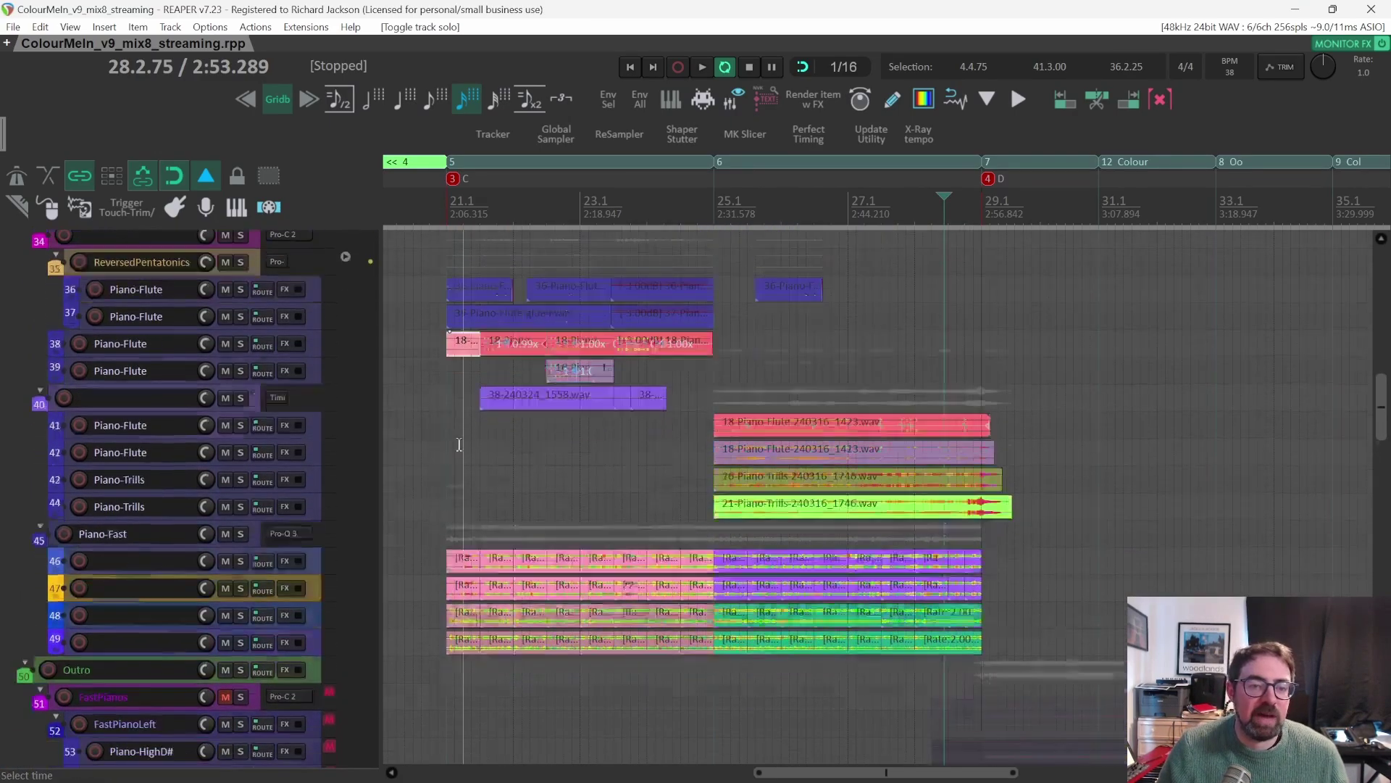
{"action": "scroll", "coordinate": [459, 444], "scroll_direction": "down", "scroll_amount": 7}
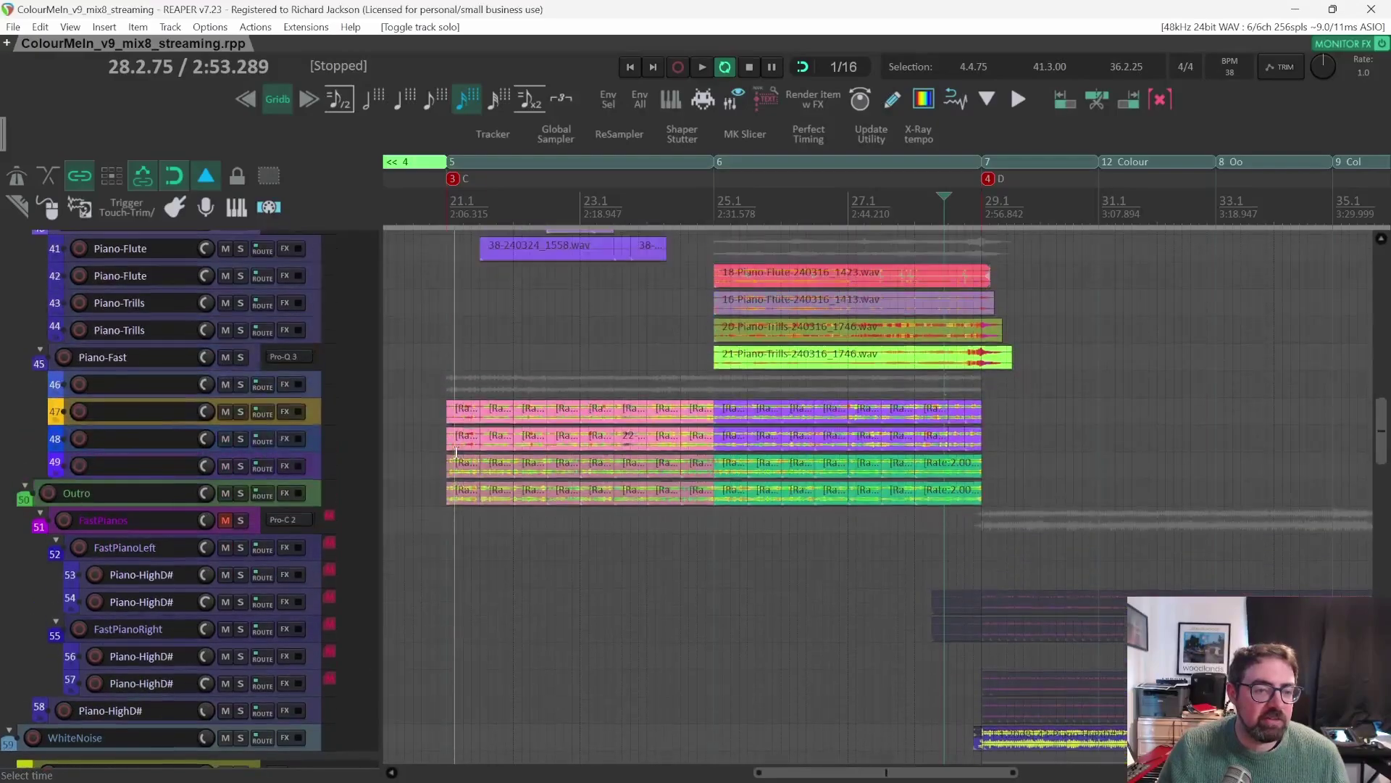
{"action": "scroll", "coordinate": [456, 452], "scroll_direction": "up", "scroll_amount": 10}
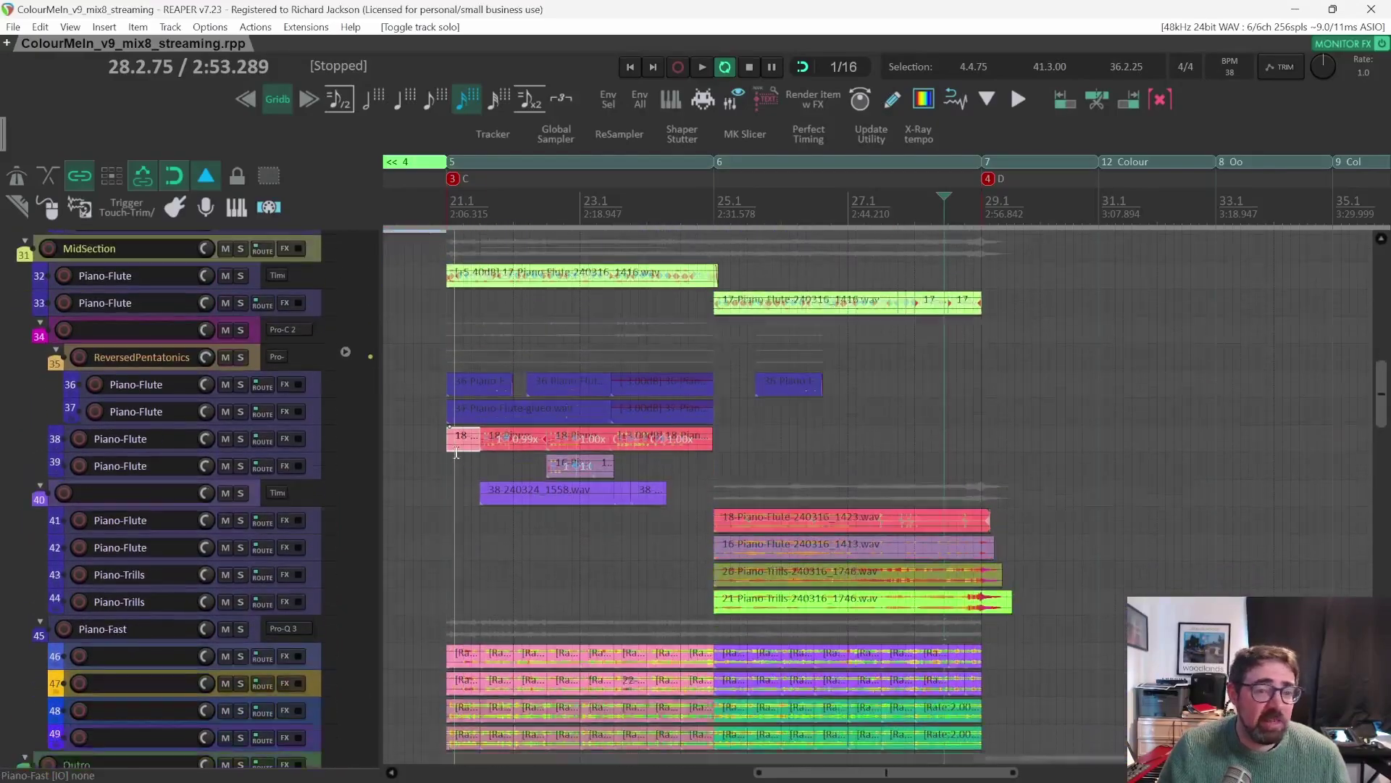
{"action": "scroll", "coordinate": [456, 452], "scroll_direction": "down", "scroll_amount": 10}
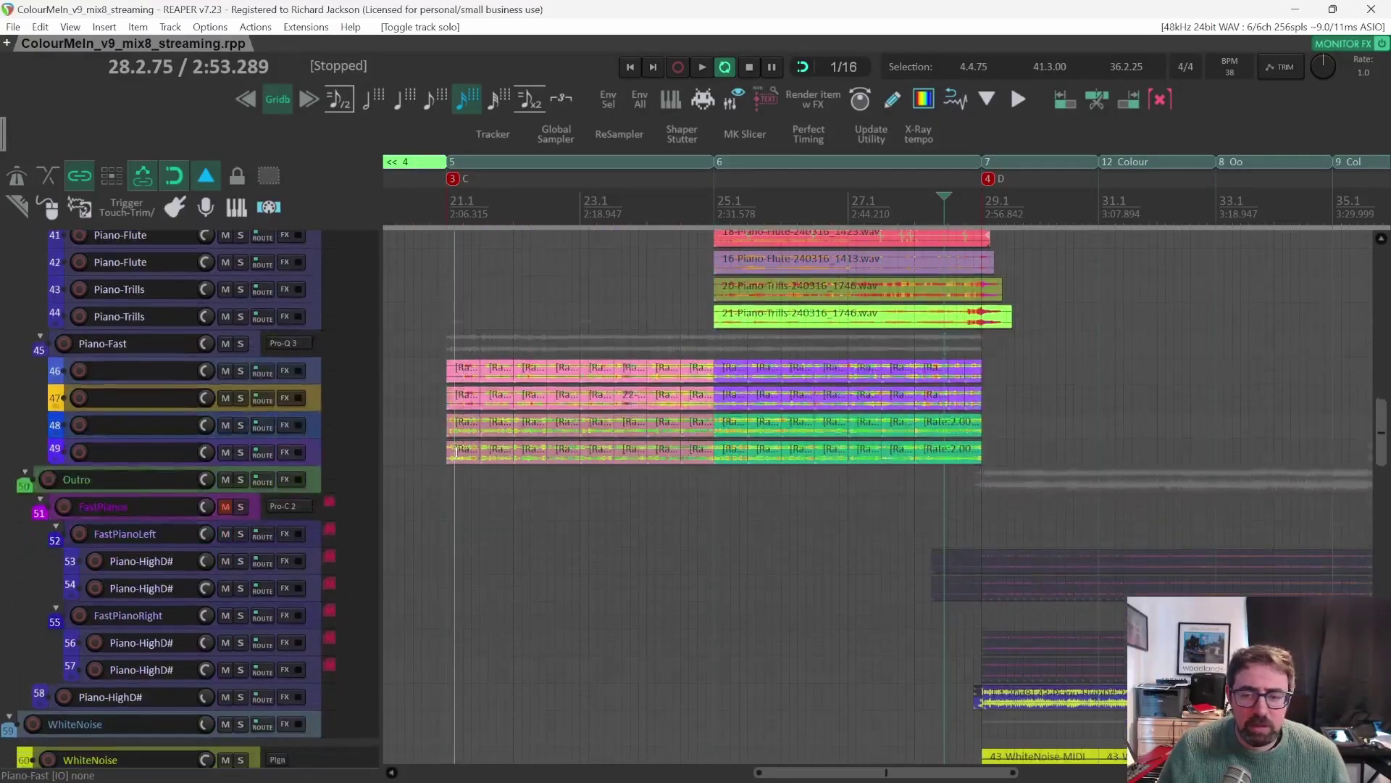
{"action": "scroll", "coordinate": [457, 452], "scroll_direction": "down", "scroll_amount": 8}
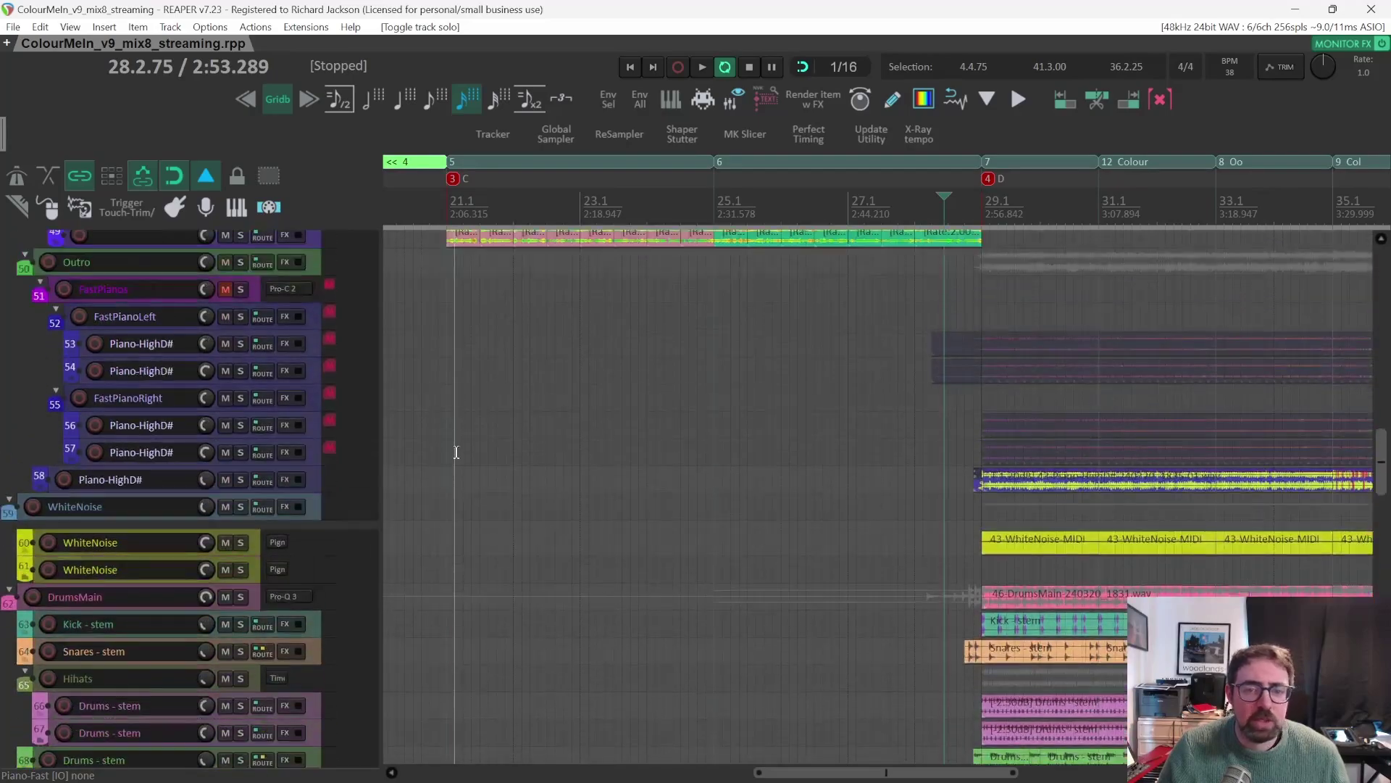
{"action": "scroll", "coordinate": [456, 449], "scroll_direction": "up", "scroll_amount": 4}
{"action": "left_click", "coordinate": [477, 209]}
{"action": "scroll", "coordinate": [581, 471], "scroll_direction": "down", "scroll_amount": 5}
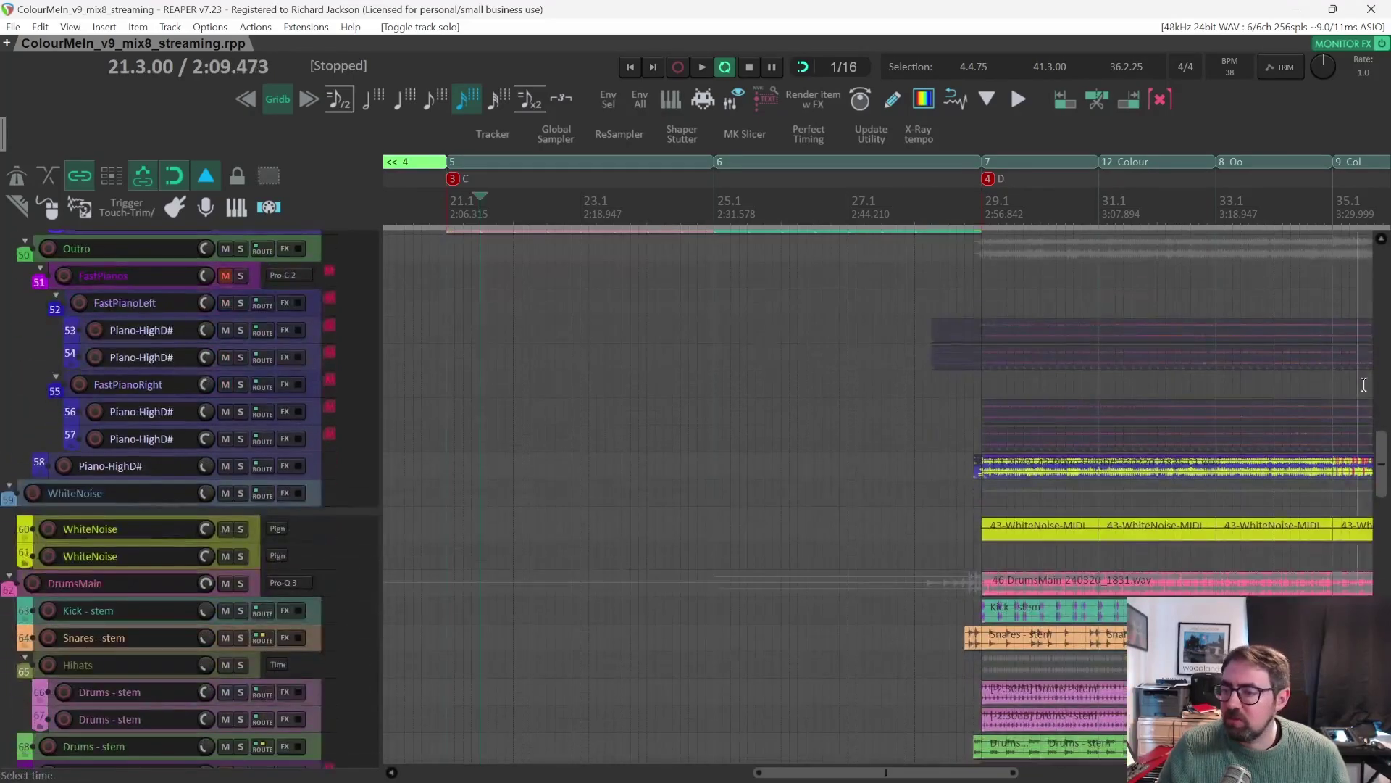
{"action": "left_click_drag", "start_coordinate": [1381, 469], "coordinate": [1386, 583]}
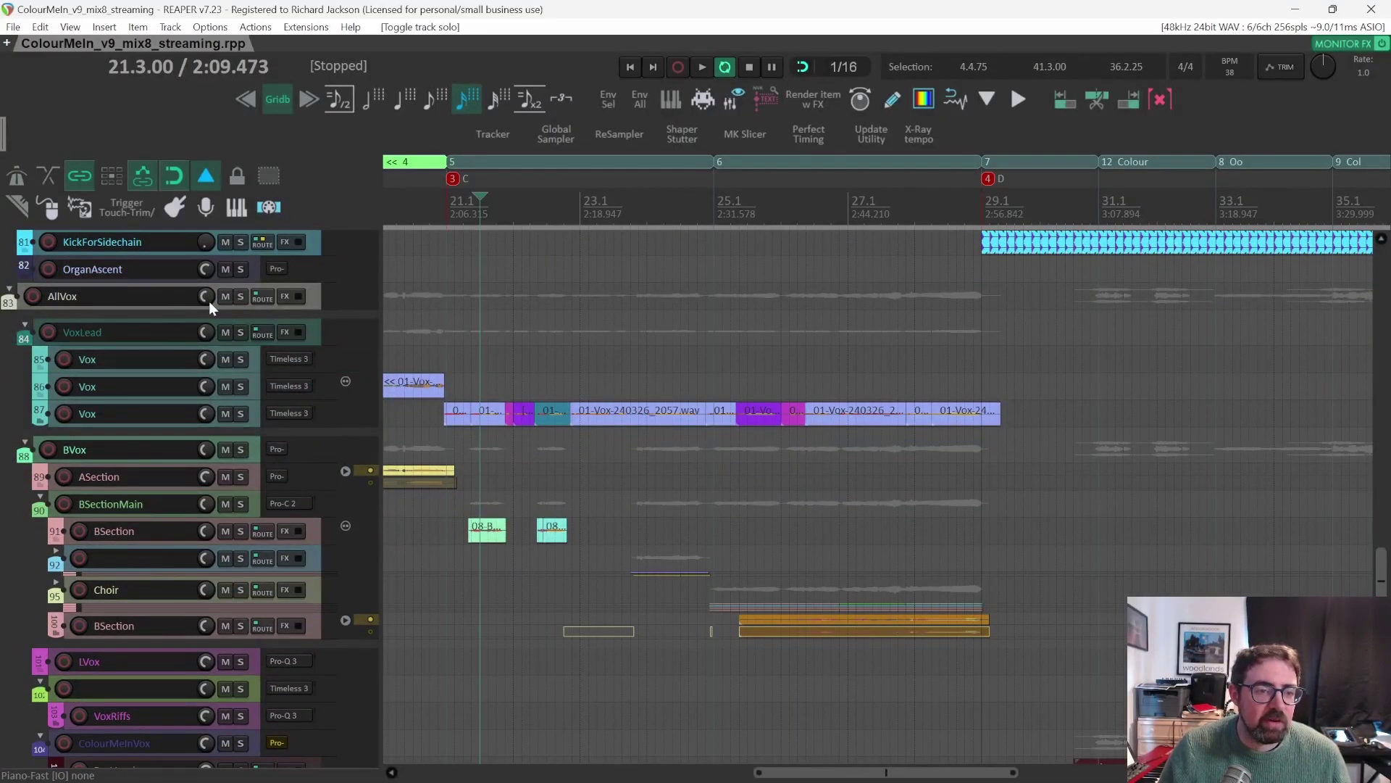
{"action": "left_click", "coordinate": [237, 297]}
{"action": "key", "text": "space"}
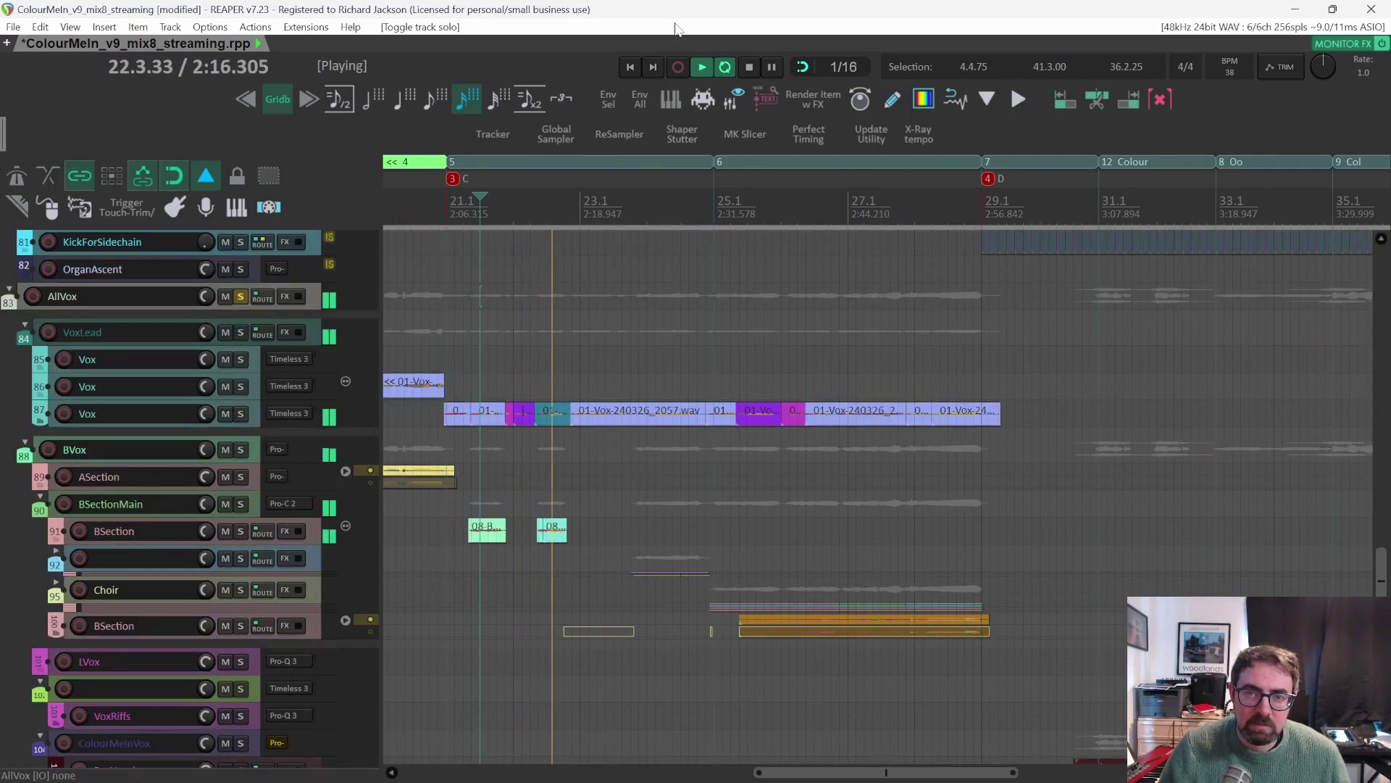
{"action": "key", "text": "space"}
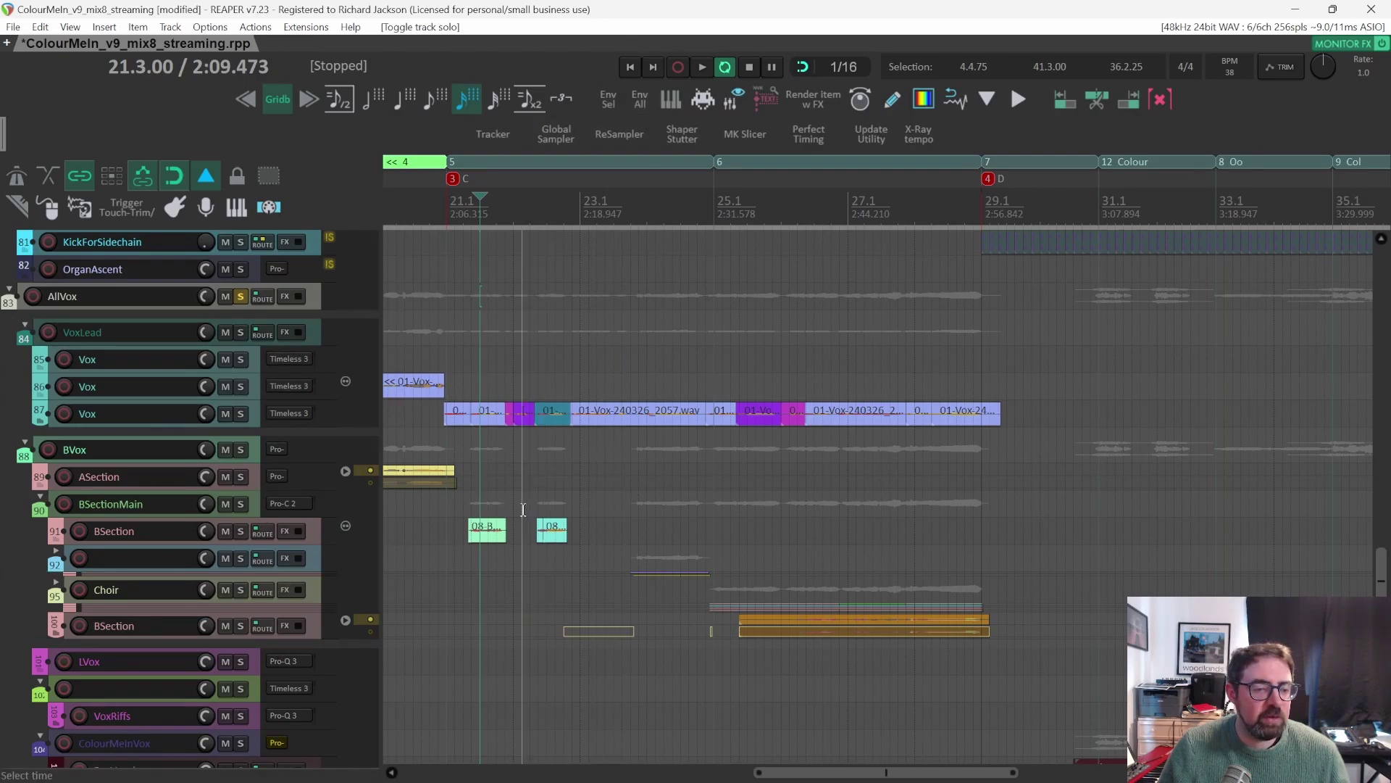
Enlarge the vocal tracks and place the edit cursor at 23.3.50, just before the backing vocals in track 92.
{"action": "scroll", "coordinate": [589, 513], "scroll_direction": "up", "scroll_amount": 5}
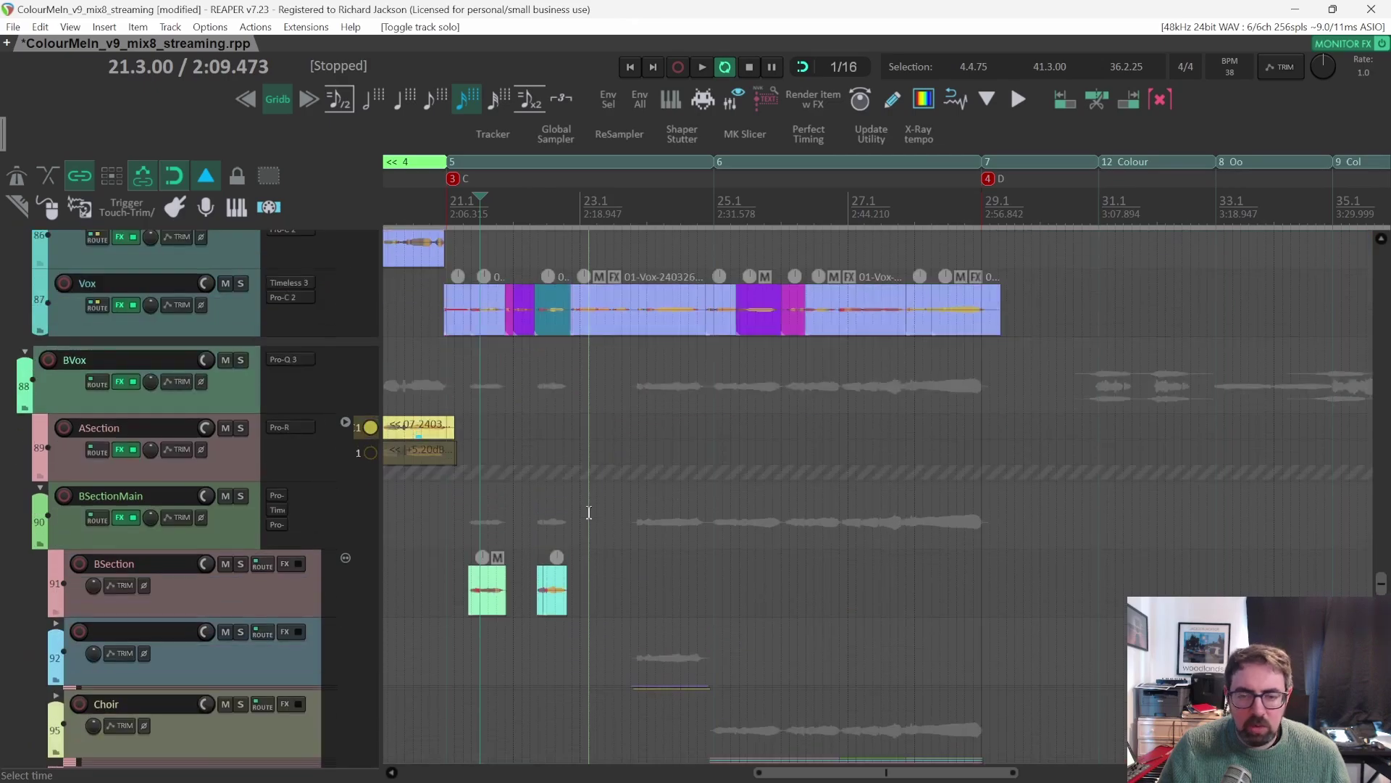
{"action": "scroll", "coordinate": [589, 513], "scroll_direction": "down", "scroll_amount": 1}
{"action": "scroll", "coordinate": [589, 513], "scroll_direction": "down", "scroll_amount": 1}
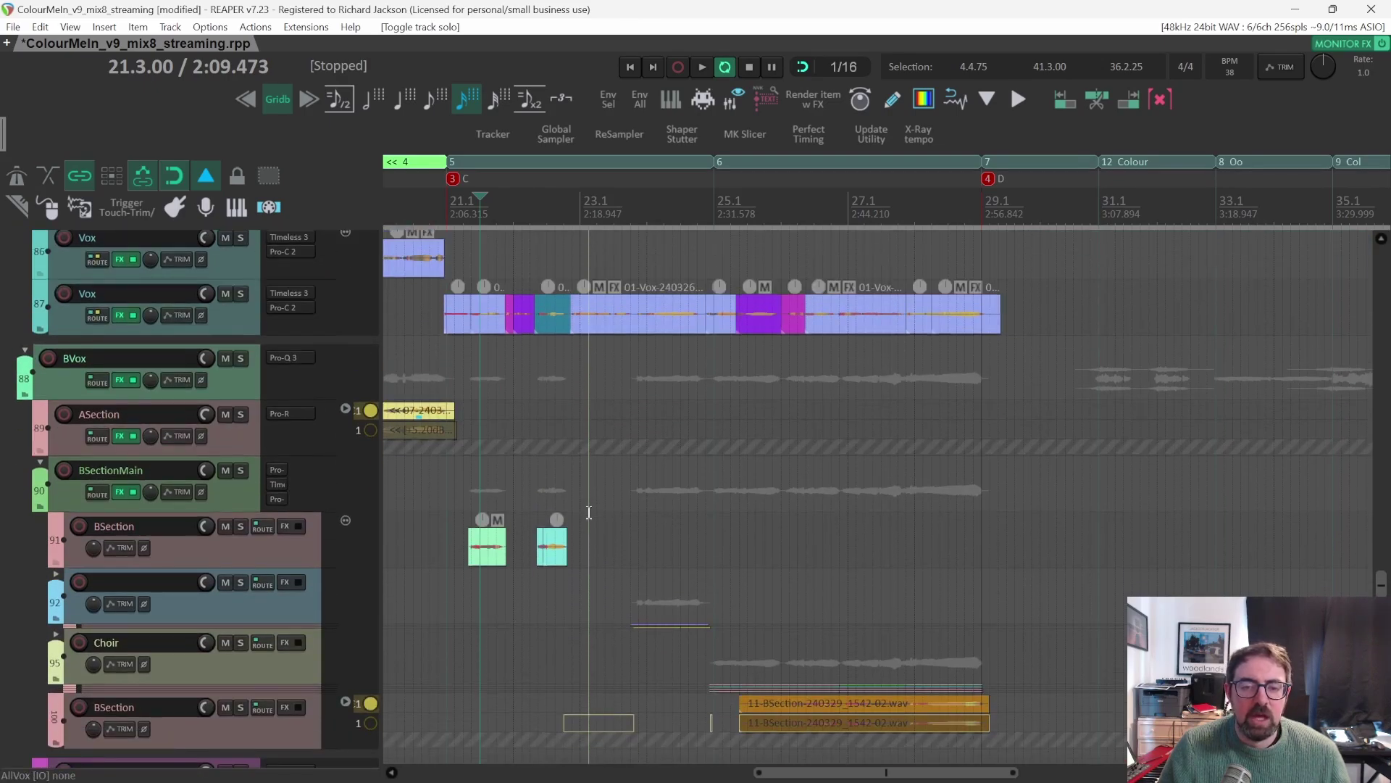
{"action": "left_click", "coordinate": [550, 212]}
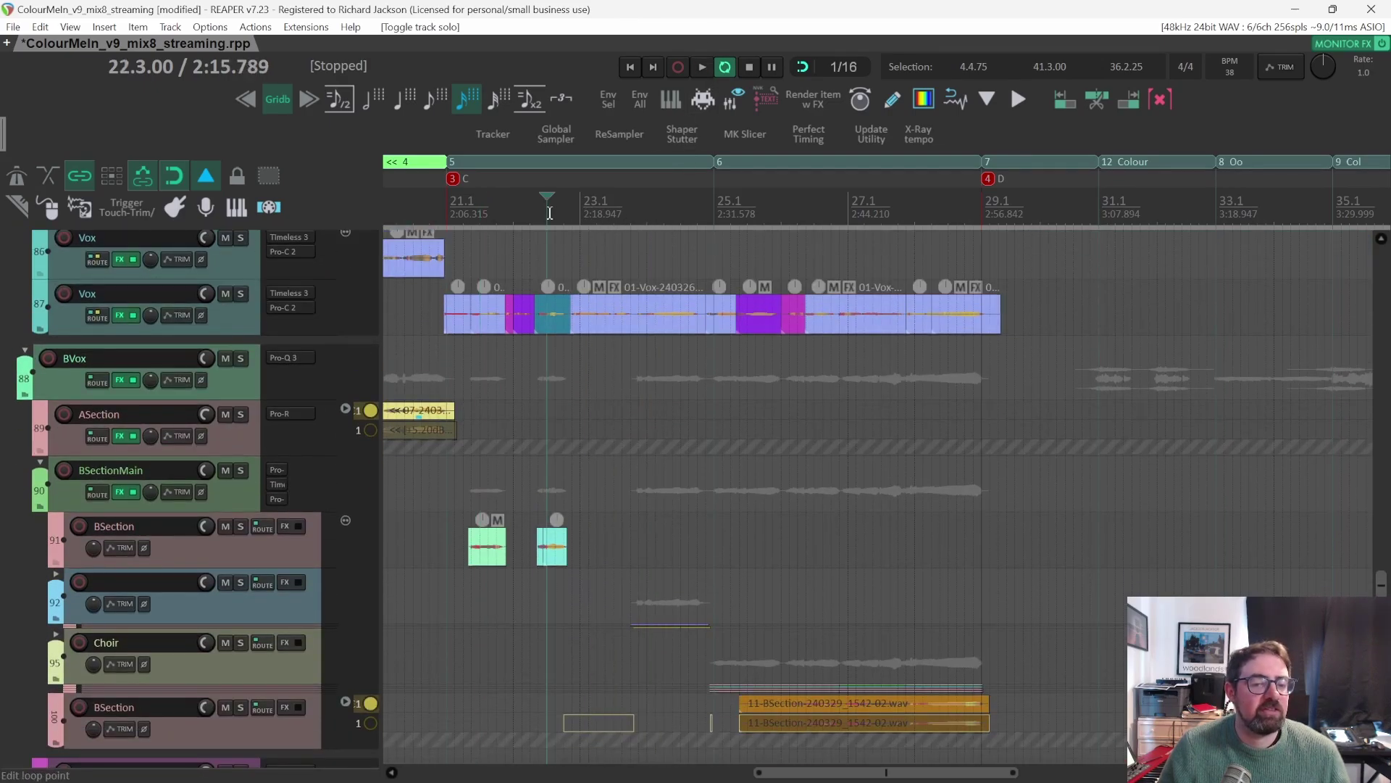
{"action": "left_click", "coordinate": [713, 209]}
{"action": "left_click", "coordinate": [655, 207]}
{"action": "left_click", "coordinate": [623, 205]}
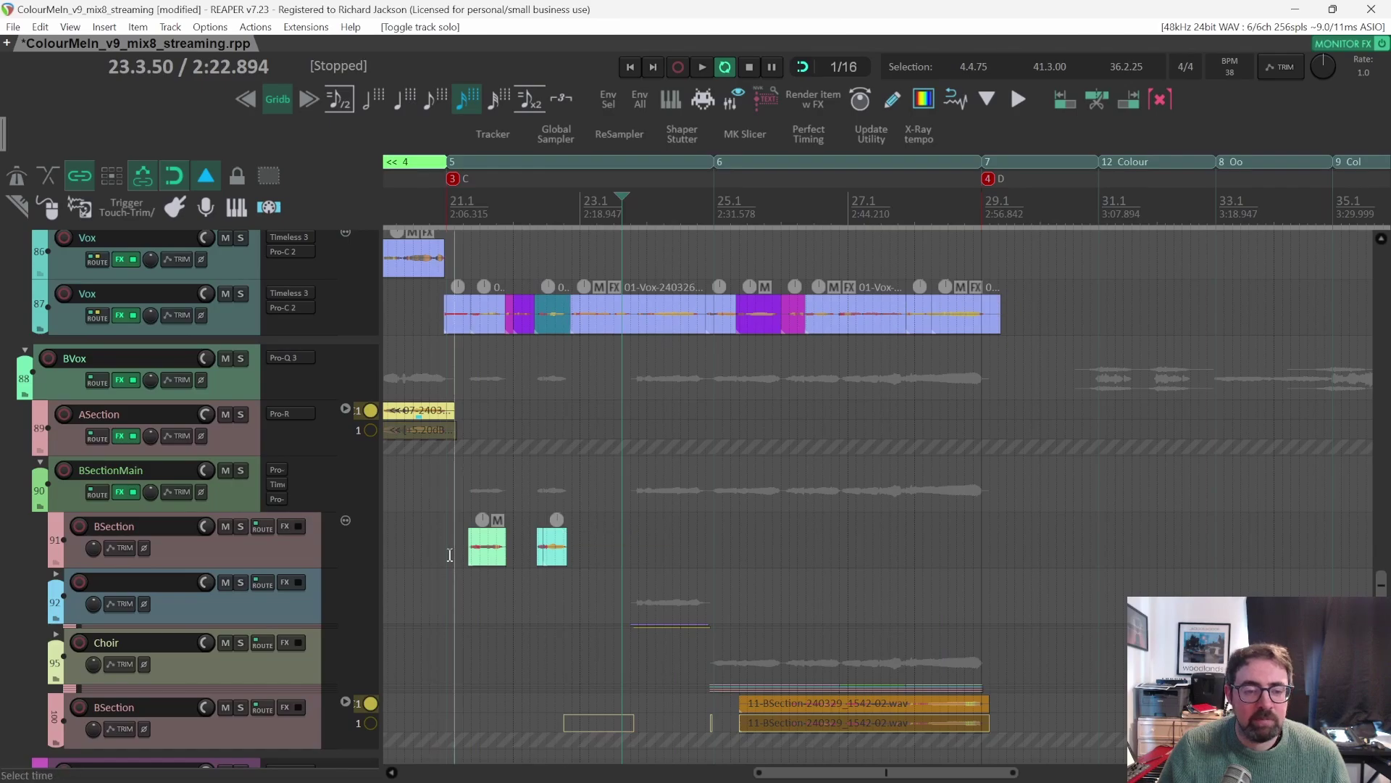
Expand the unnamed folder track 92 and play its BSection backing vocals from 23.3.50.
{"action": "left_click", "coordinate": [56, 575]}
{"action": "key", "text": "space"}
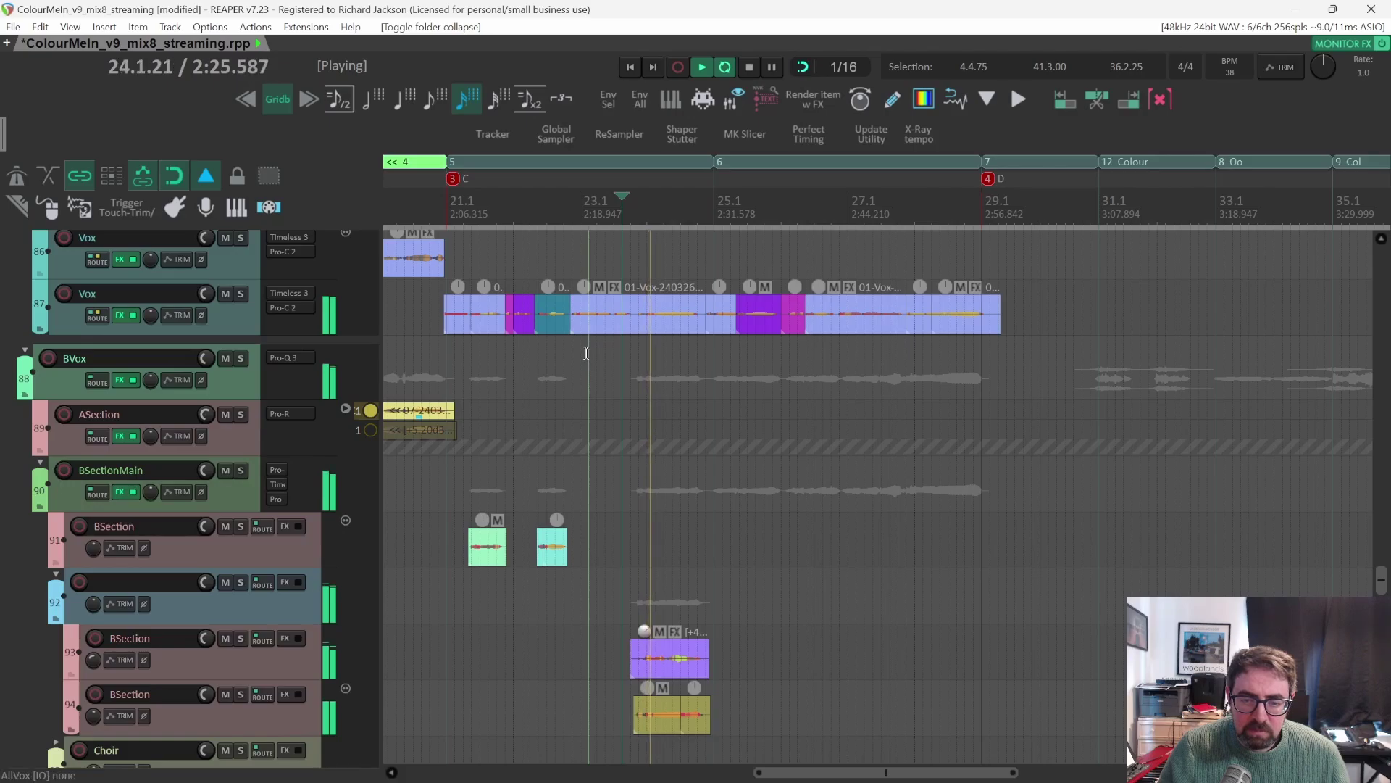
{"action": "scroll", "coordinate": [587, 362], "scroll_direction": "down", "scroll_amount": 3}
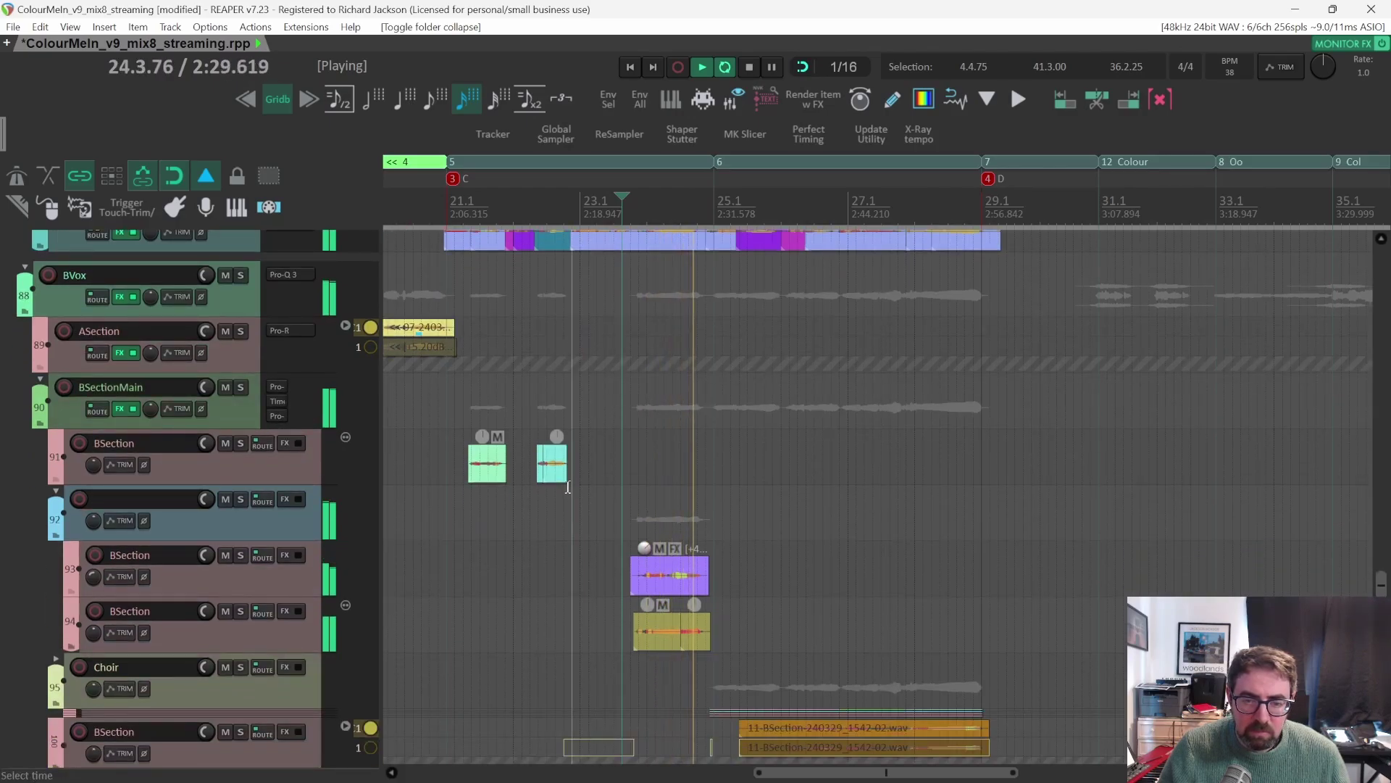
{"action": "key", "text": "space"}
Expand the Choir folder and bring its BSection tracks 96 to 99 into view.
{"action": "scroll", "coordinate": [568, 487], "scroll_direction": "right", "scroll_amount": 3}
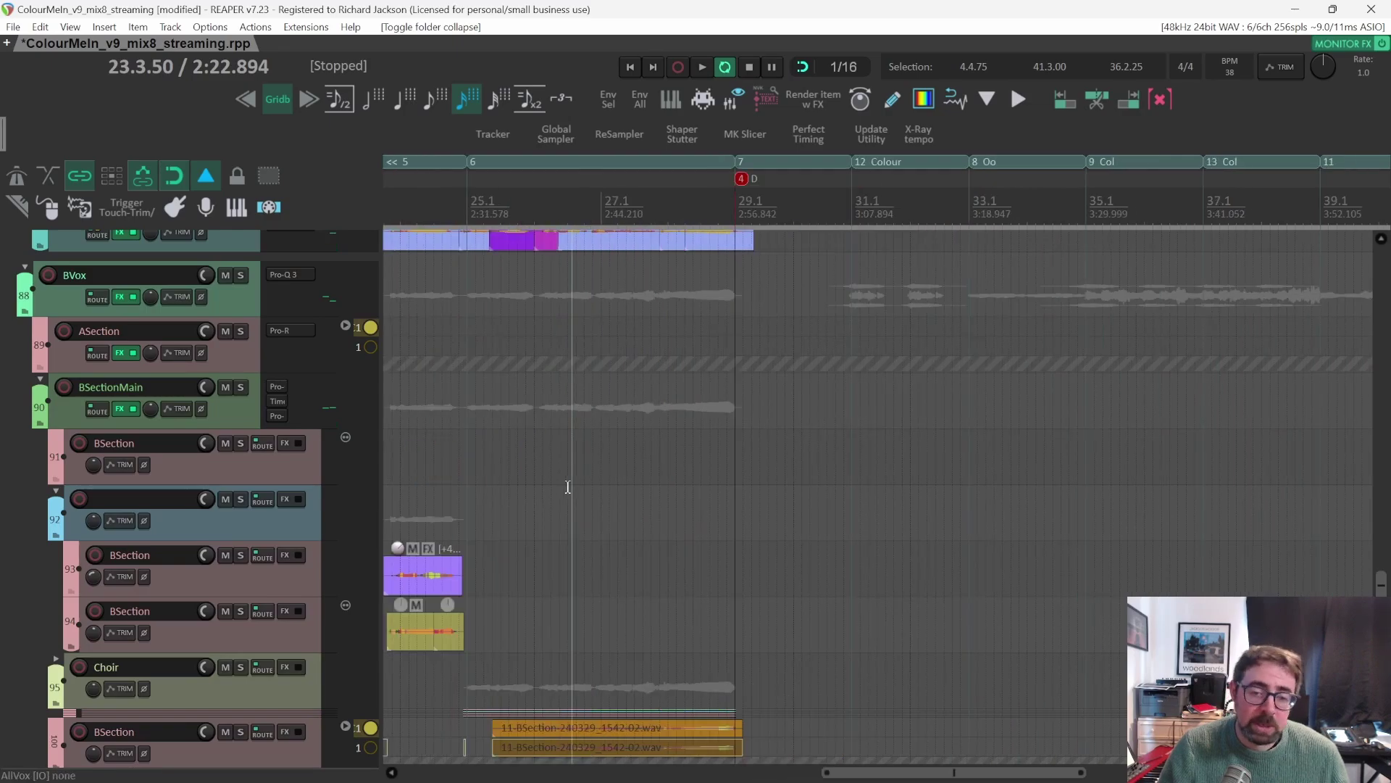
{"action": "scroll", "coordinate": [568, 487], "scroll_direction": "down", "scroll_amount": 2}
{"action": "scroll", "coordinate": [568, 487], "scroll_direction": "left", "scroll_amount": 3}
{"action": "scroll", "coordinate": [61, 603], "scroll_direction": "down", "scroll_amount": 1}
{"action": "left_click", "coordinate": [58, 574]}
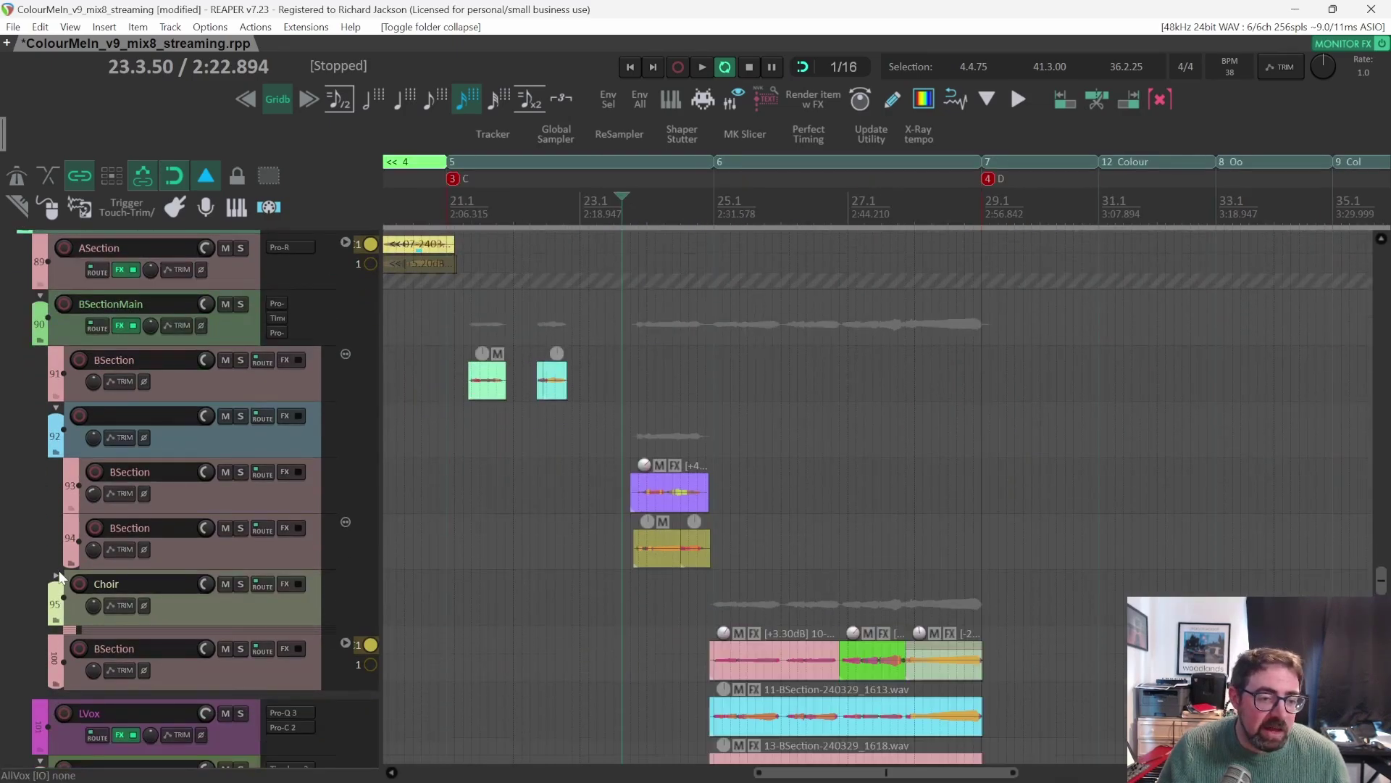
{"action": "scroll", "coordinate": [248, 551], "scroll_direction": "down", "scroll_amount": 1}
{"action": "scroll", "coordinate": [645, 277], "scroll_direction": "down", "scroll_amount": 2}
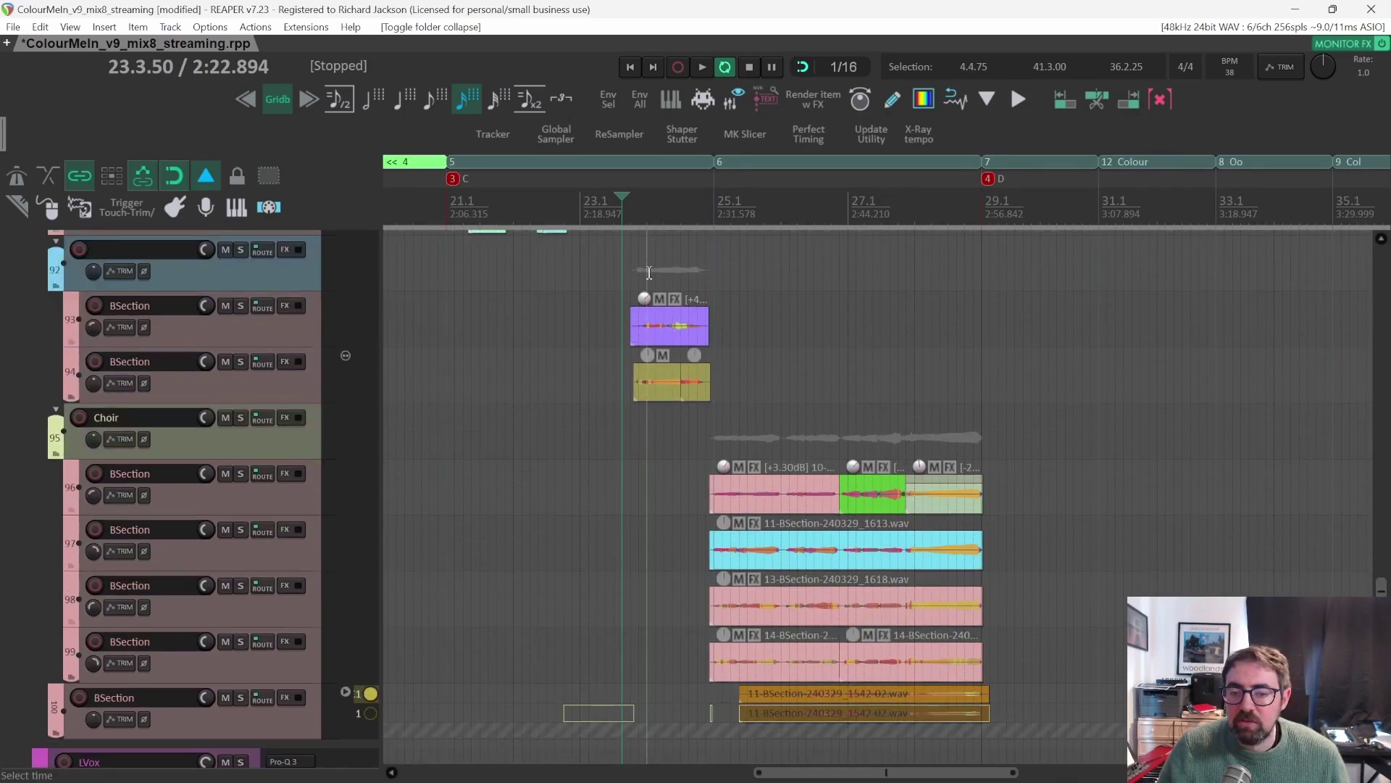
Play from just before bar 25, solo the Choir folder and examine its BSection vocal layers up to marker D.
{"action": "left_click", "coordinate": [706, 215]}
{"action": "key", "text": "space"}
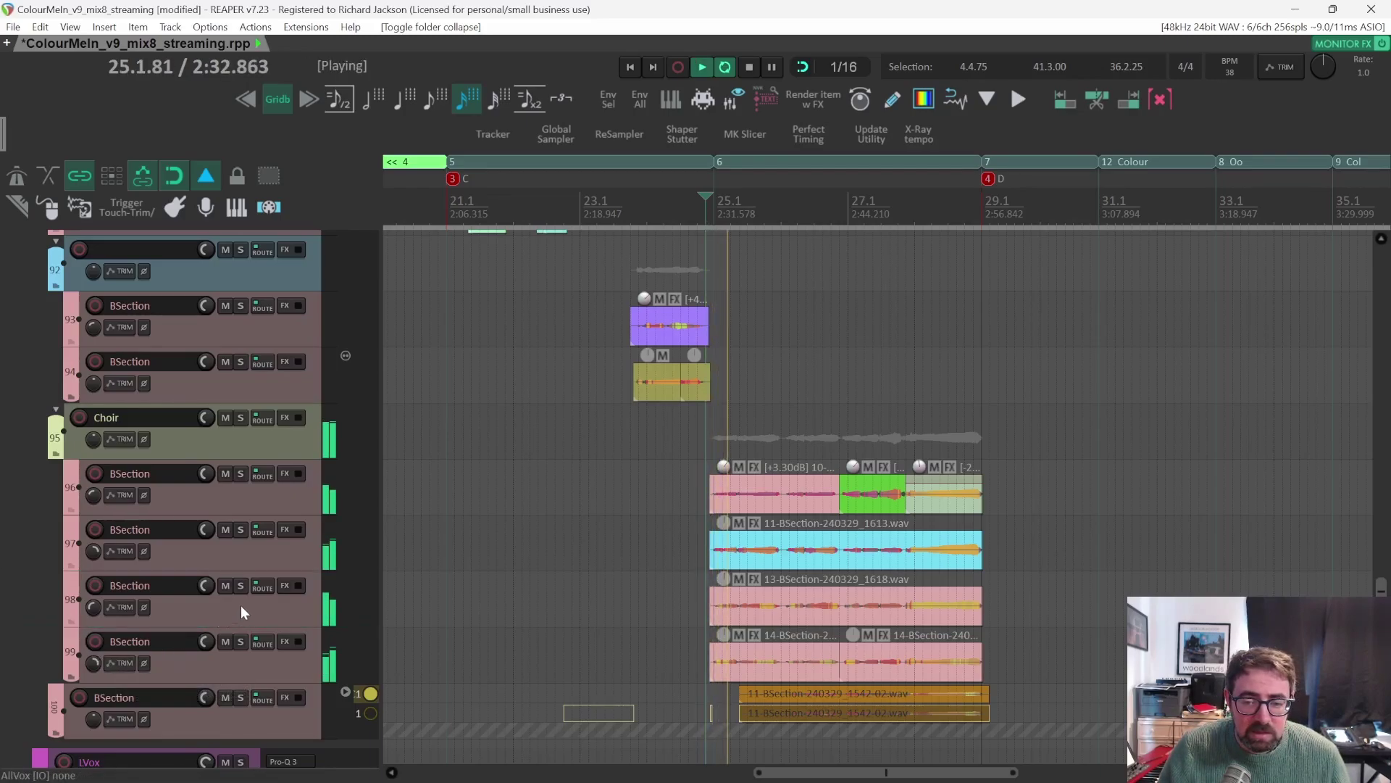
{"action": "left_click", "coordinate": [241, 419]}
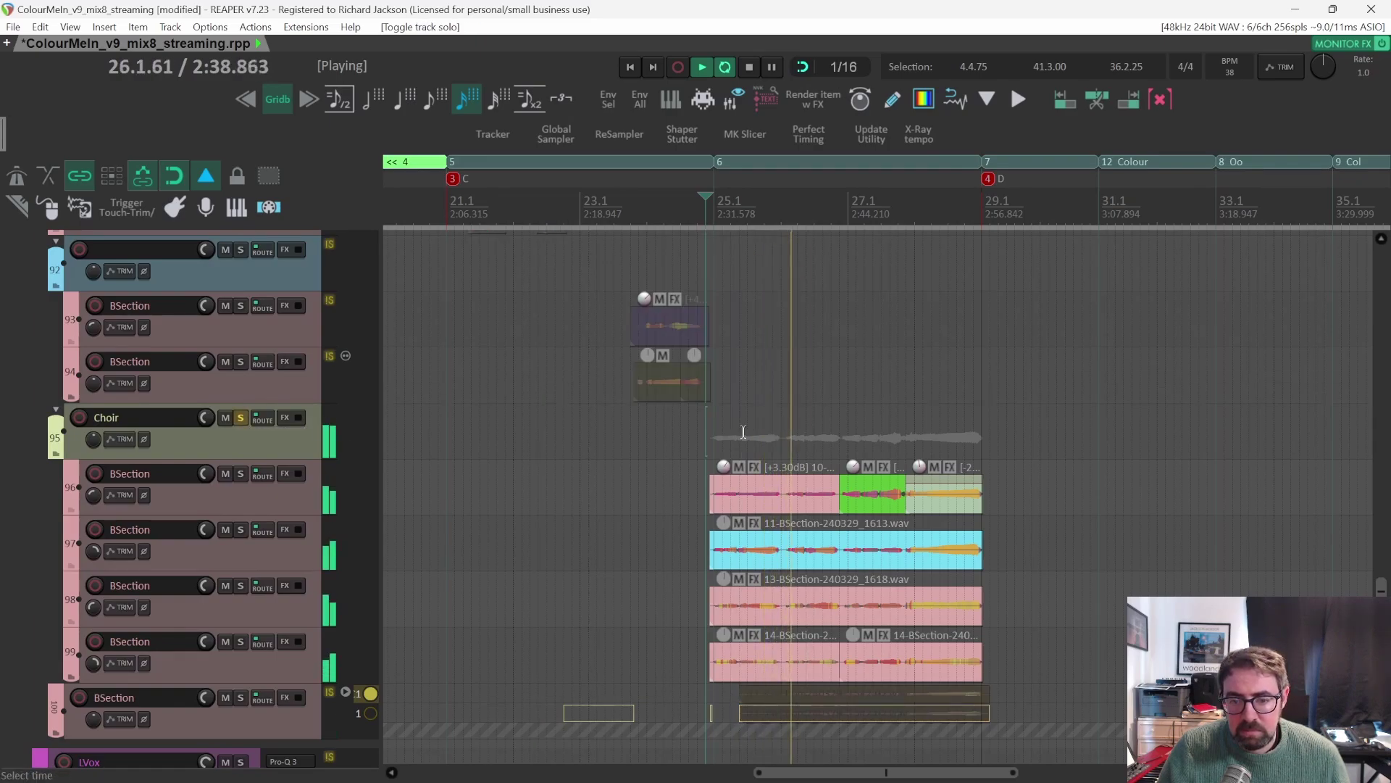
{"action": "scroll", "coordinate": [742, 434], "scroll_direction": "right", "scroll_amount": 2}
{"action": "scroll", "coordinate": [513, 460], "scroll_direction": "up", "scroll_amount": 1}
{"action": "scroll", "coordinate": [512, 460], "scroll_direction": "up", "scroll_amount": 2}
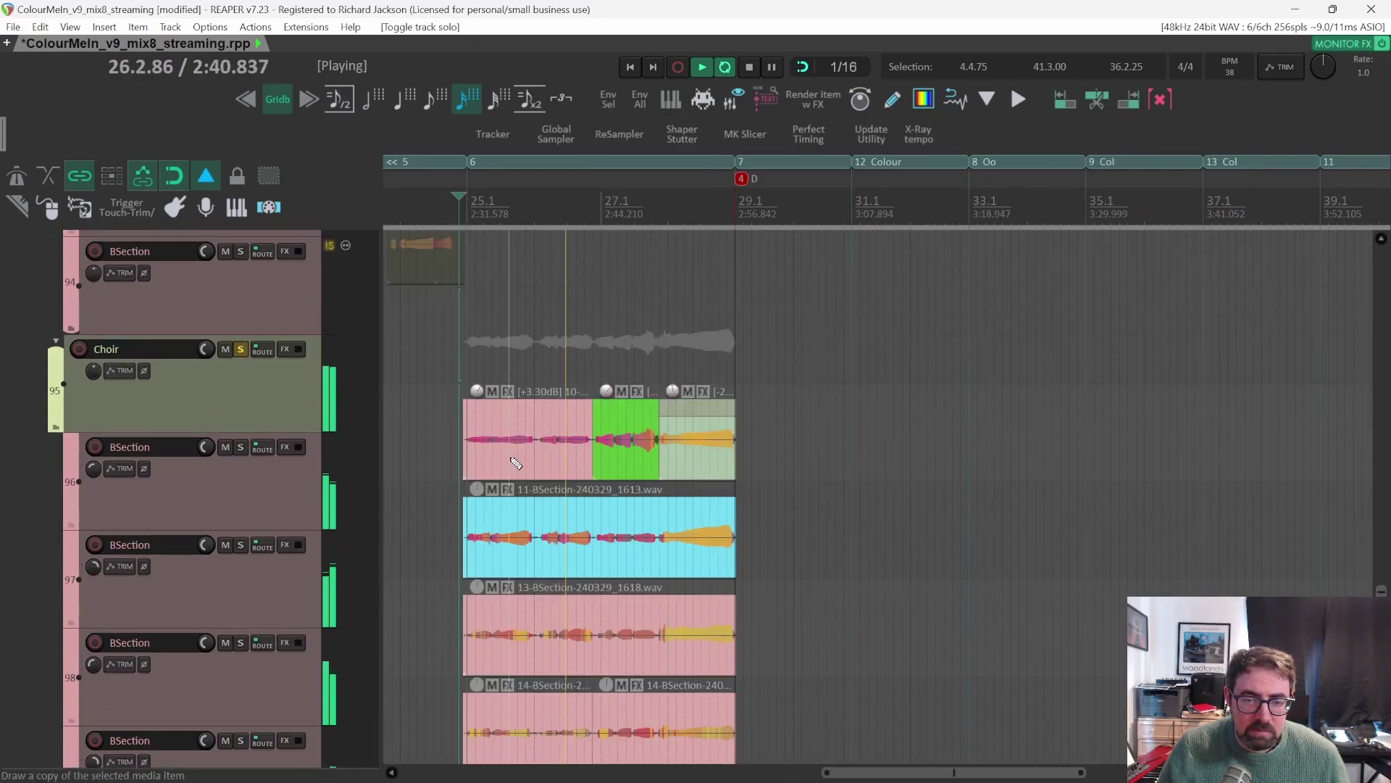
{"action": "scroll", "coordinate": [511, 459], "scroll_direction": "down", "scroll_amount": 1}
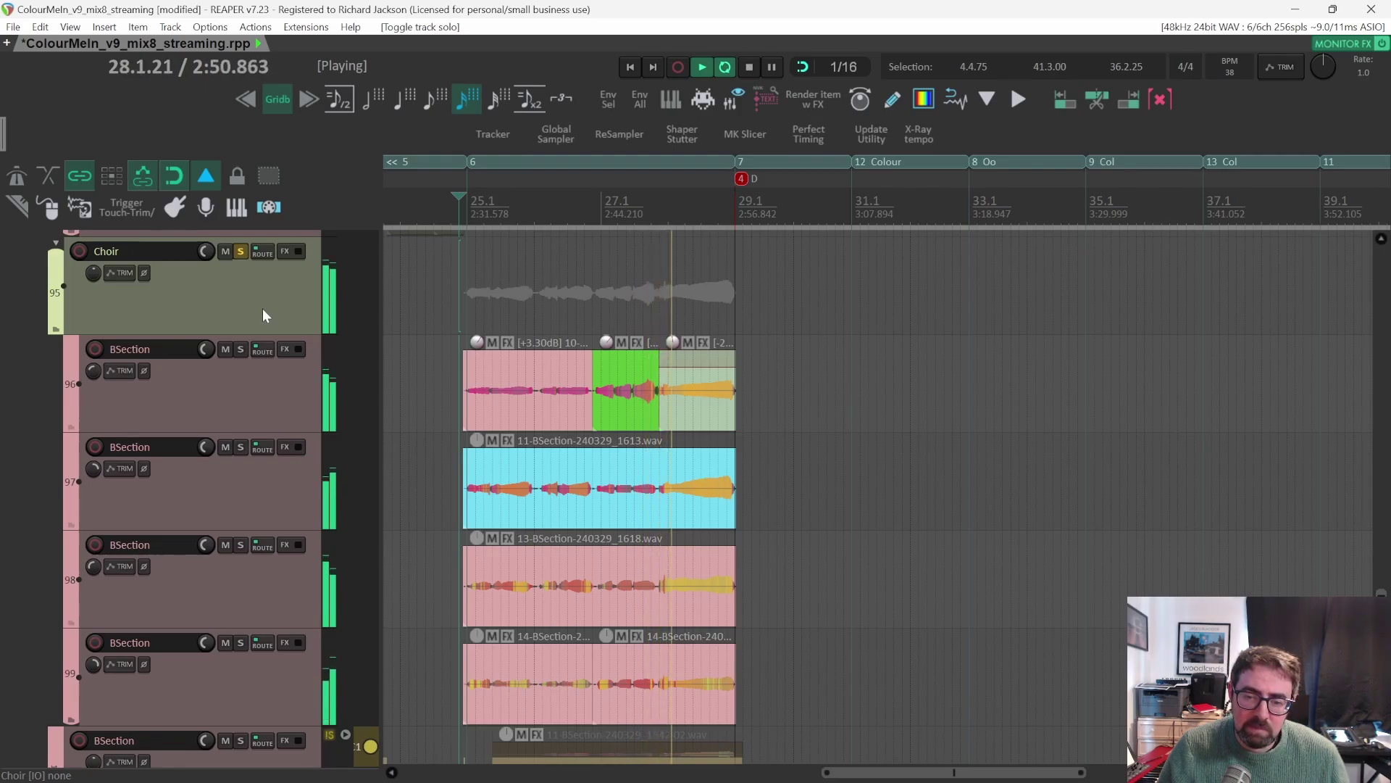
{"action": "scroll", "coordinate": [383, 391], "scroll_direction": "down", "scroll_amount": 3}
{"action": "scroll", "coordinate": [385, 396], "scroll_direction": "down", "scroll_amount": 3}
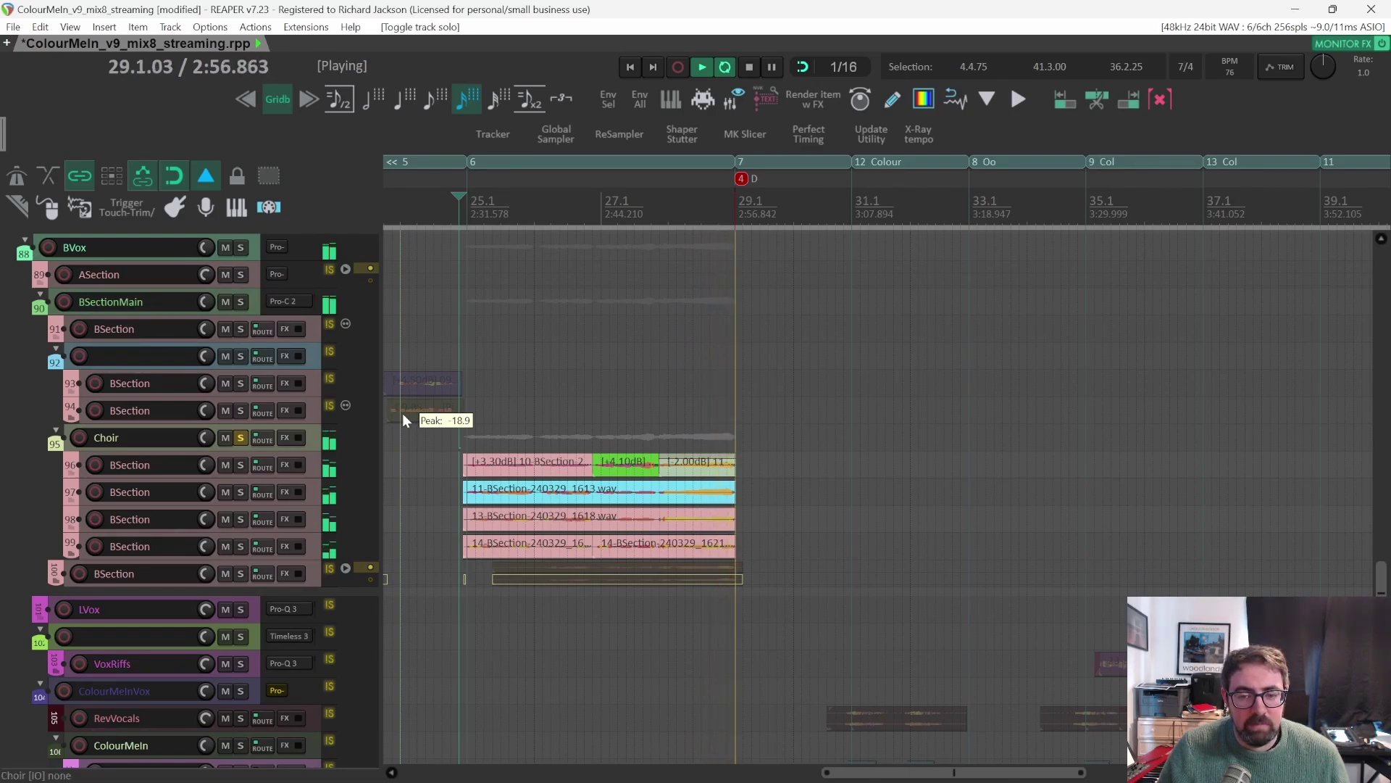
Stop playback, unsolo the Choir folder and look over the vocal tracks around and below it.
{"action": "key", "text": "space"}
{"action": "left_click", "coordinate": [241, 437]}
{"action": "scroll", "coordinate": [242, 450], "scroll_direction": "up", "scroll_amount": 2}
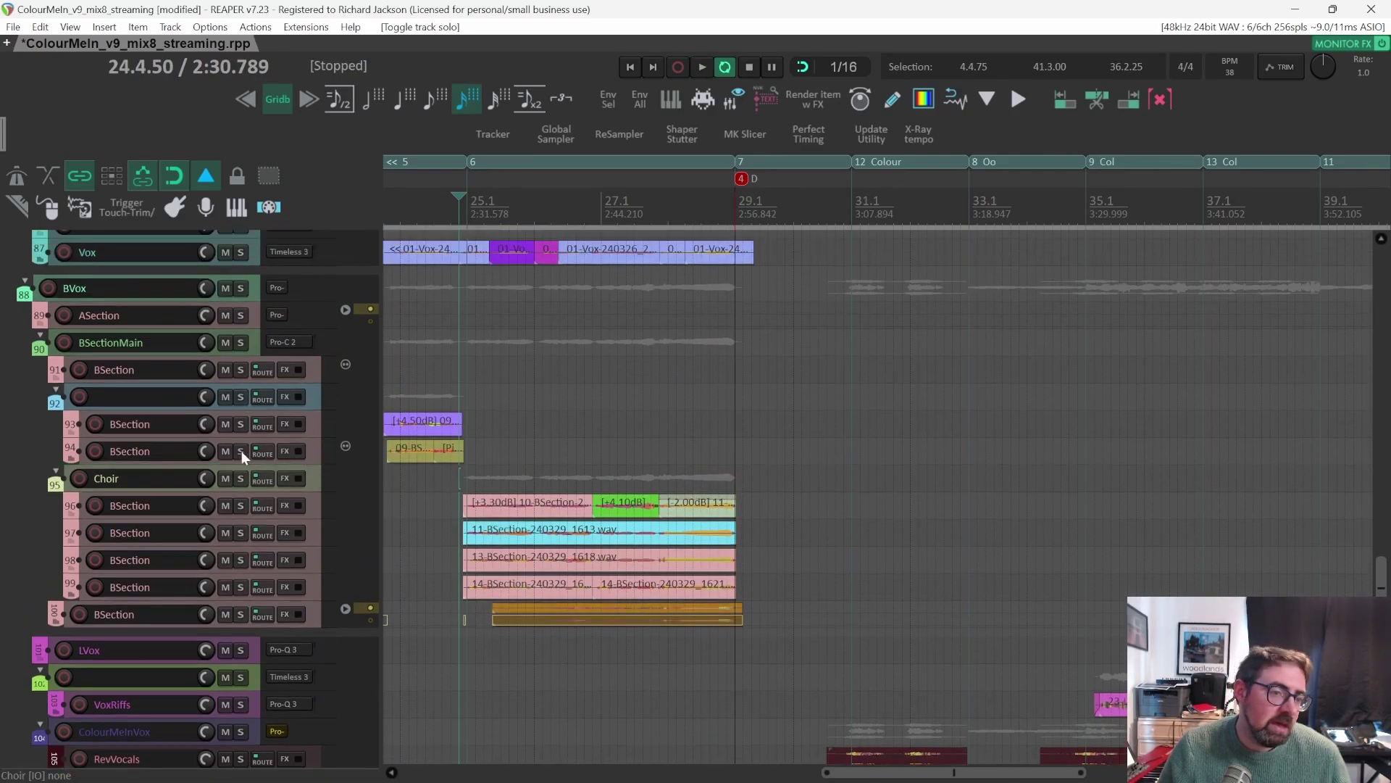
{"action": "scroll", "coordinate": [290, 450], "scroll_direction": "down", "scroll_amount": 5}
{"action": "scroll", "coordinate": [714, 516], "scroll_direction": "down", "scroll_amount": 3}
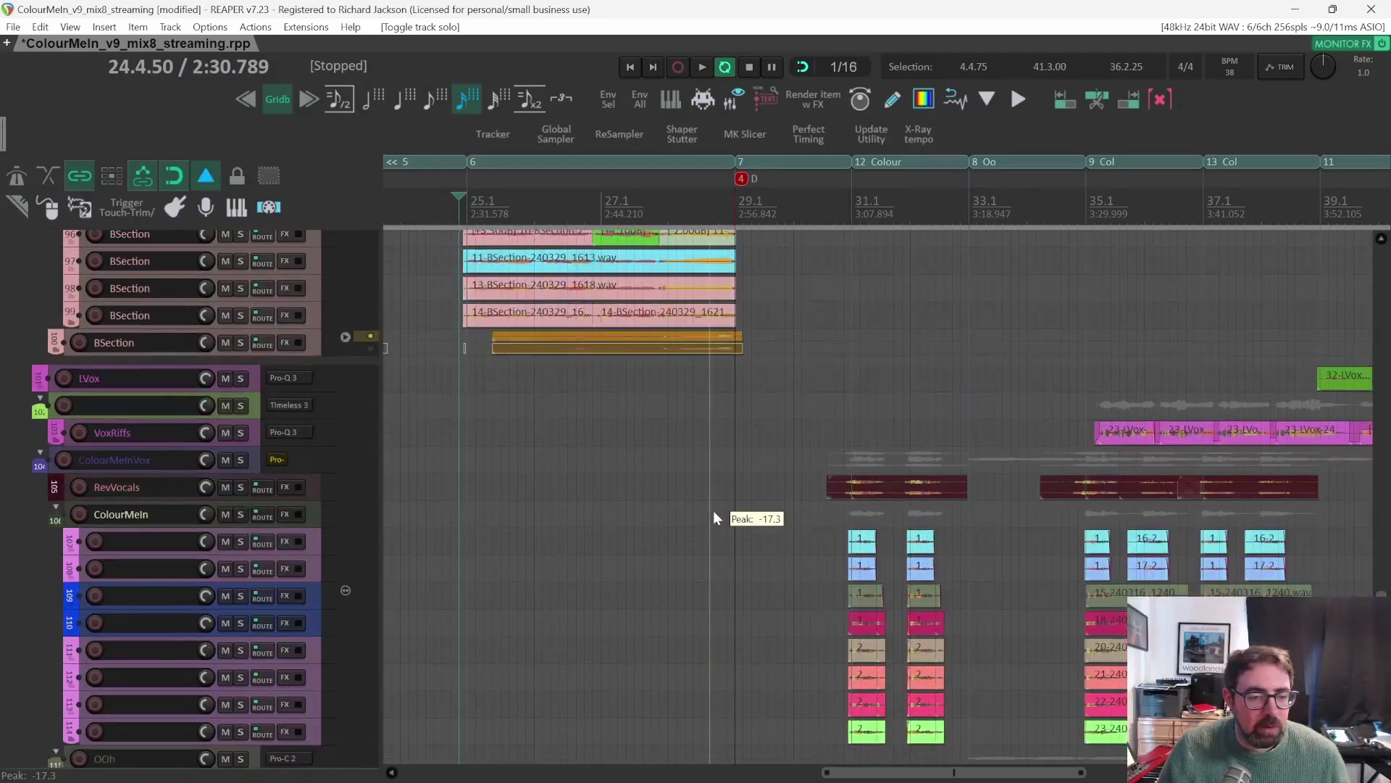
{"action": "scroll", "coordinate": [715, 516], "scroll_direction": "up", "scroll_amount": 5}
{"action": "scroll", "coordinate": [251, 418], "scroll_direction": "up", "scroll_amount": 3}
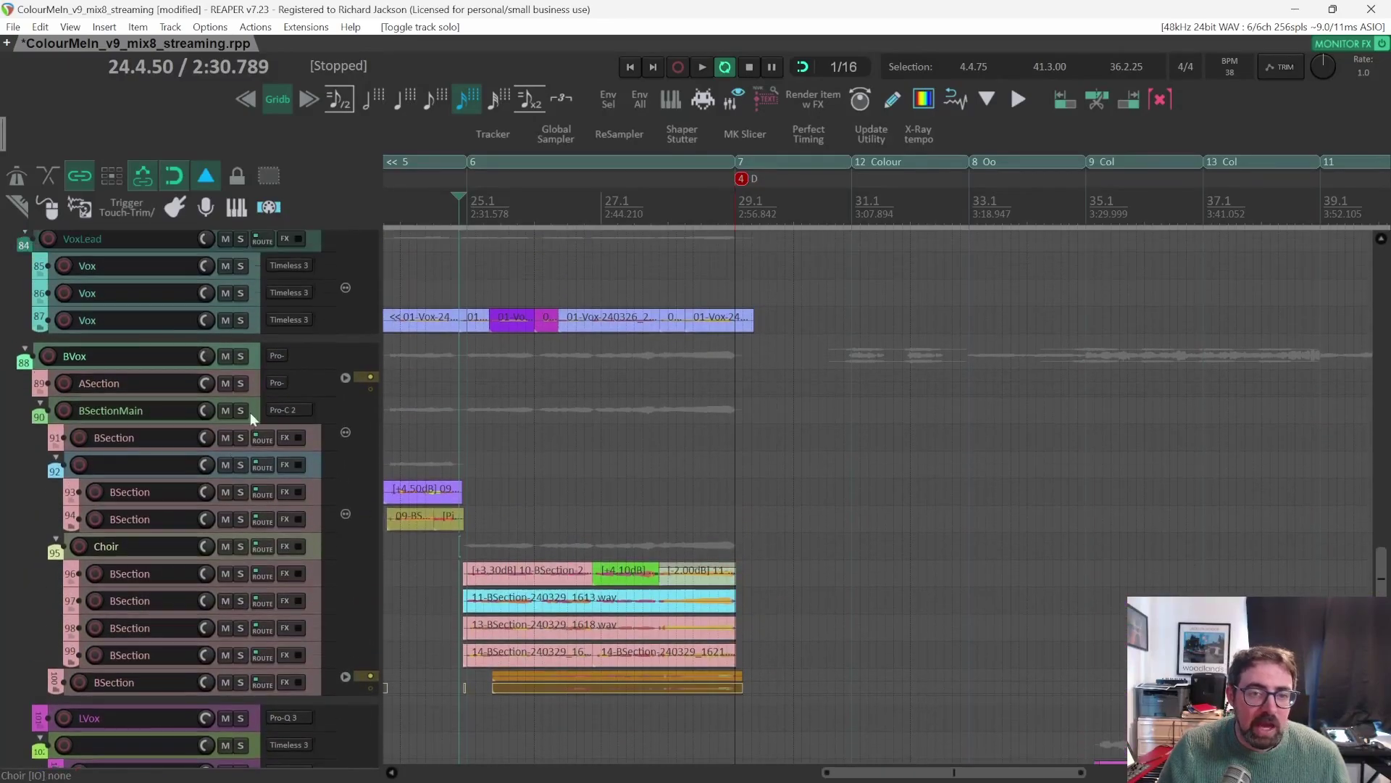
Unsolo the AllVox folder and play the full mix from 27.3.00, stopping before marker D.
{"action": "left_click", "coordinate": [632, 211]}
{"action": "key", "text": "space"}
{"action": "key", "text": "space"}
{"action": "scroll", "coordinate": [468, 404], "scroll_direction": "up", "scroll_amount": 4}
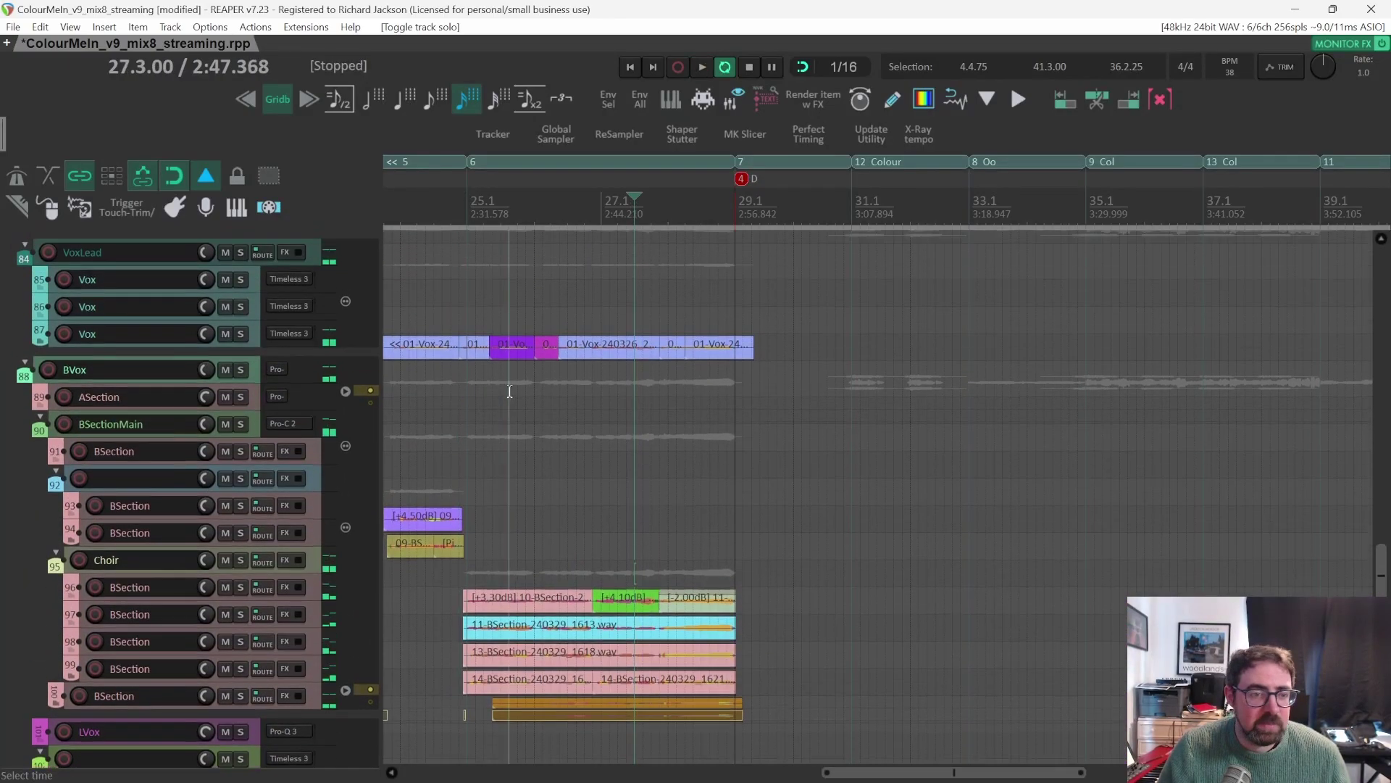
{"action": "left_click", "coordinate": [241, 353]}
{"action": "key", "text": "space"}
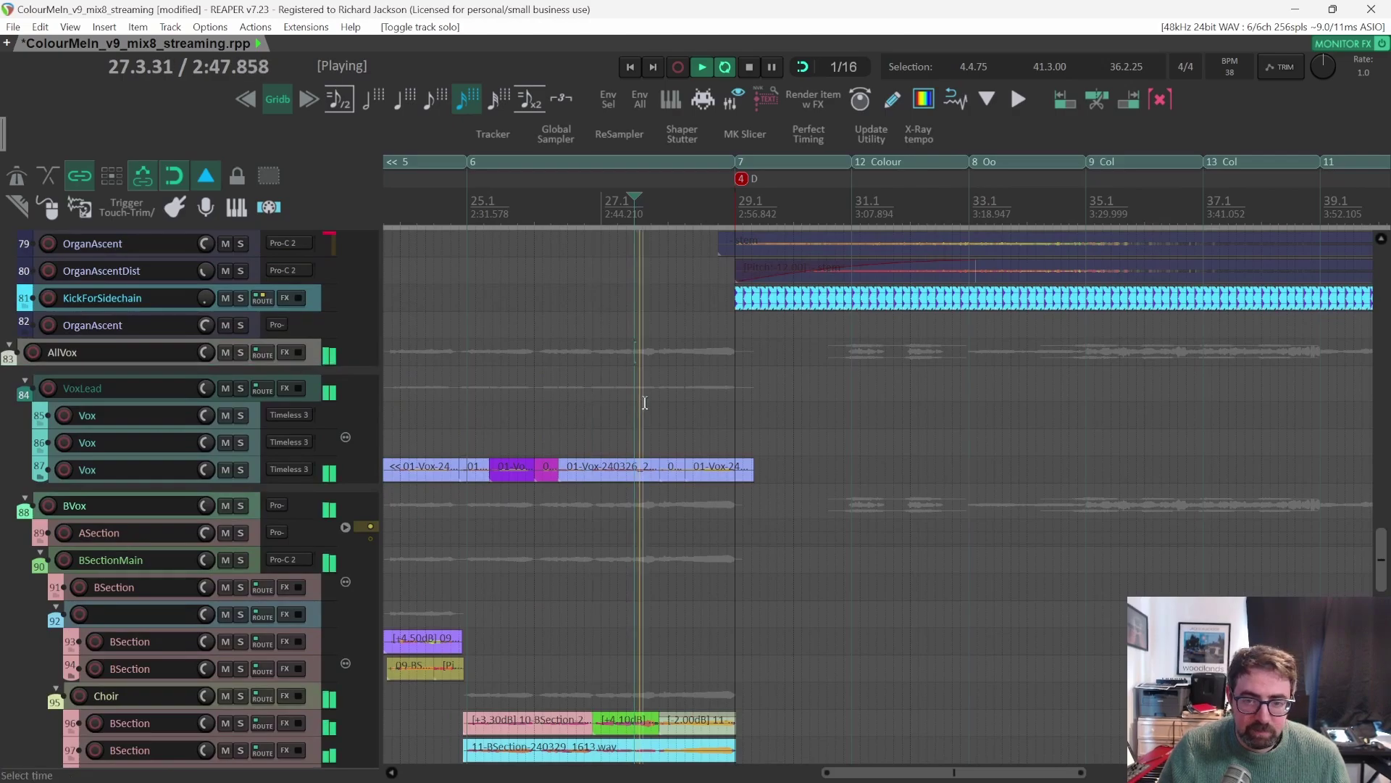
{"action": "scroll", "coordinate": [658, 392], "scroll_direction": "up", "scroll_amount": 3}
{"action": "scroll", "coordinate": [658, 392], "scroll_direction": "up", "scroll_amount": 8}
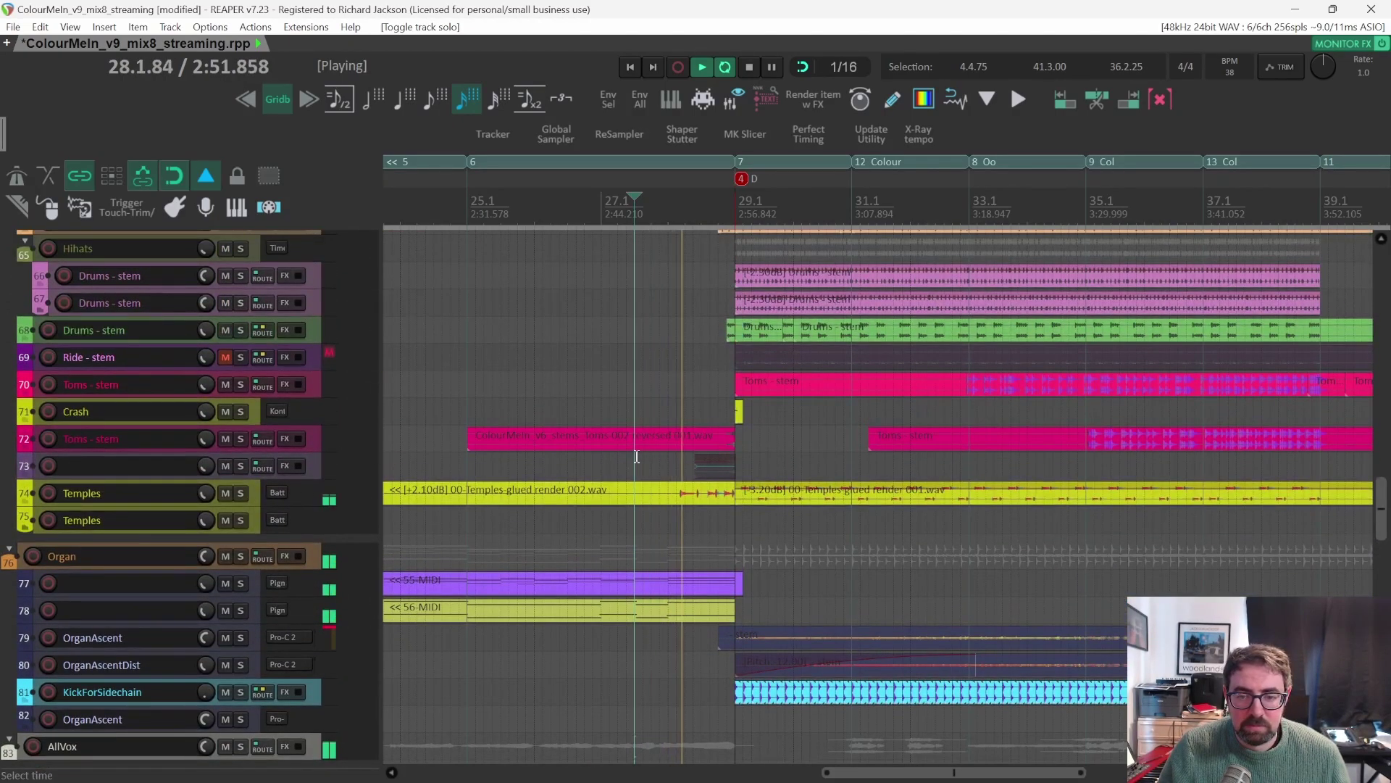
{"action": "key", "text": "space"}
Bring the DrumsMain tracks into view and place the edit cursor at 28.4.00, just before marker D.
{"action": "scroll", "coordinate": [584, 453], "scroll_direction": "up", "scroll_amount": 2}
{"action": "scroll", "coordinate": [584, 454], "scroll_direction": "up", "scroll_amount": 2}
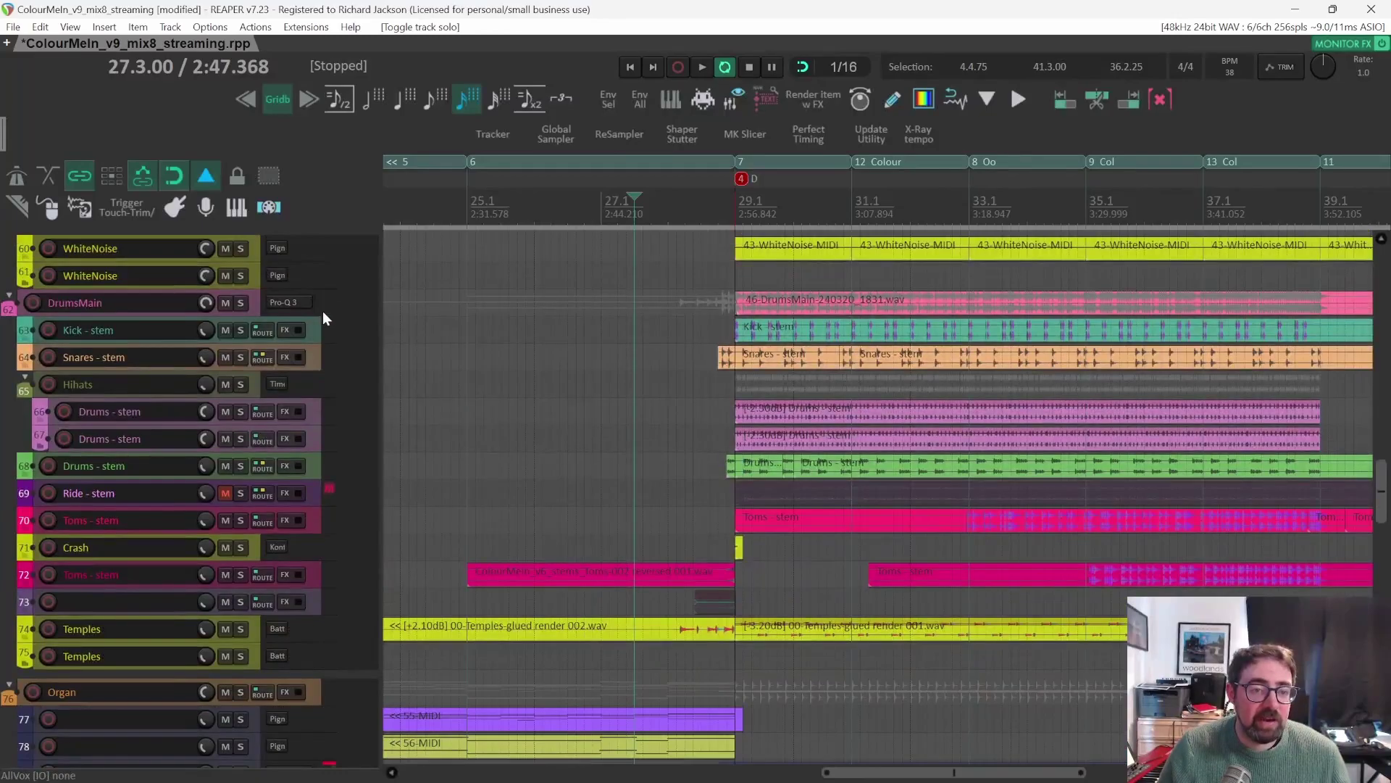
{"action": "left_click", "coordinate": [724, 206]}
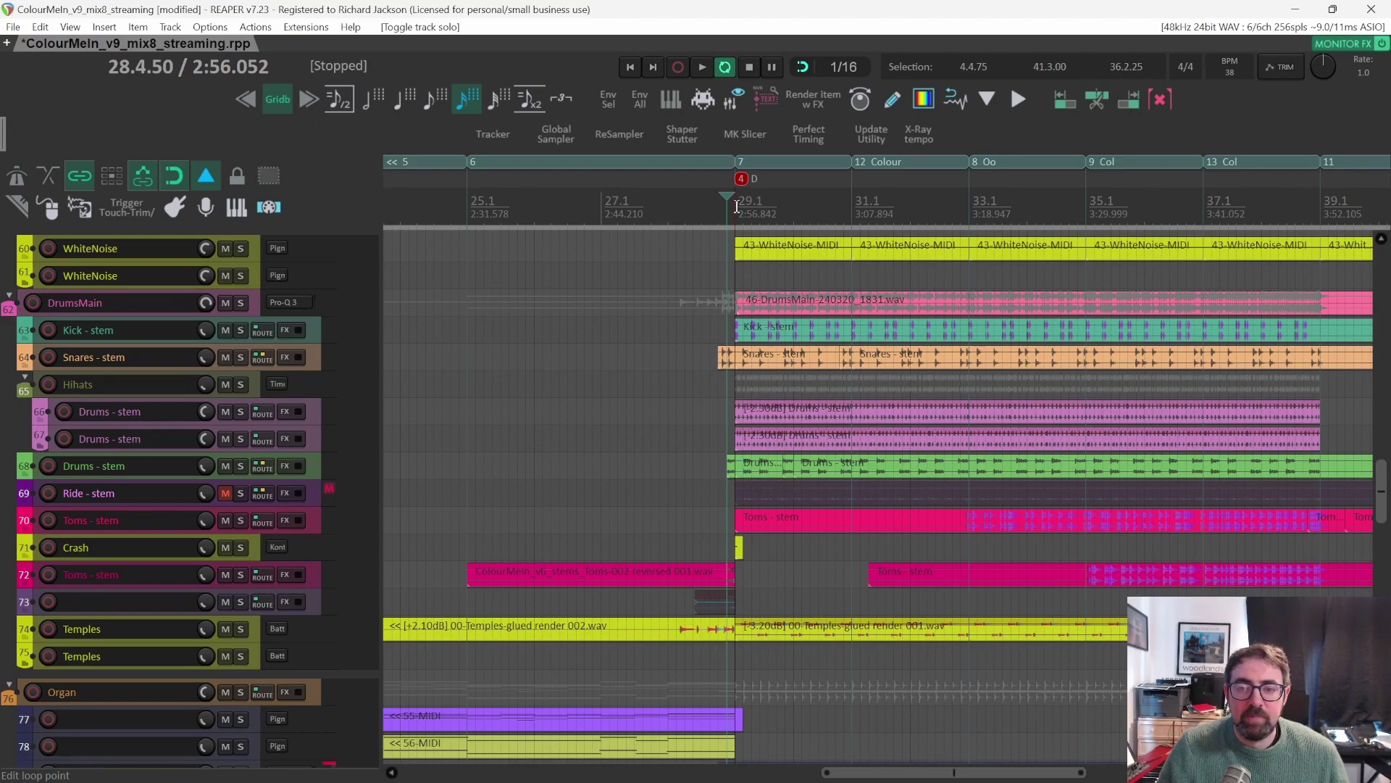
{"action": "left_click", "coordinate": [735, 207]}
{"action": "left_click", "coordinate": [658, 203]}
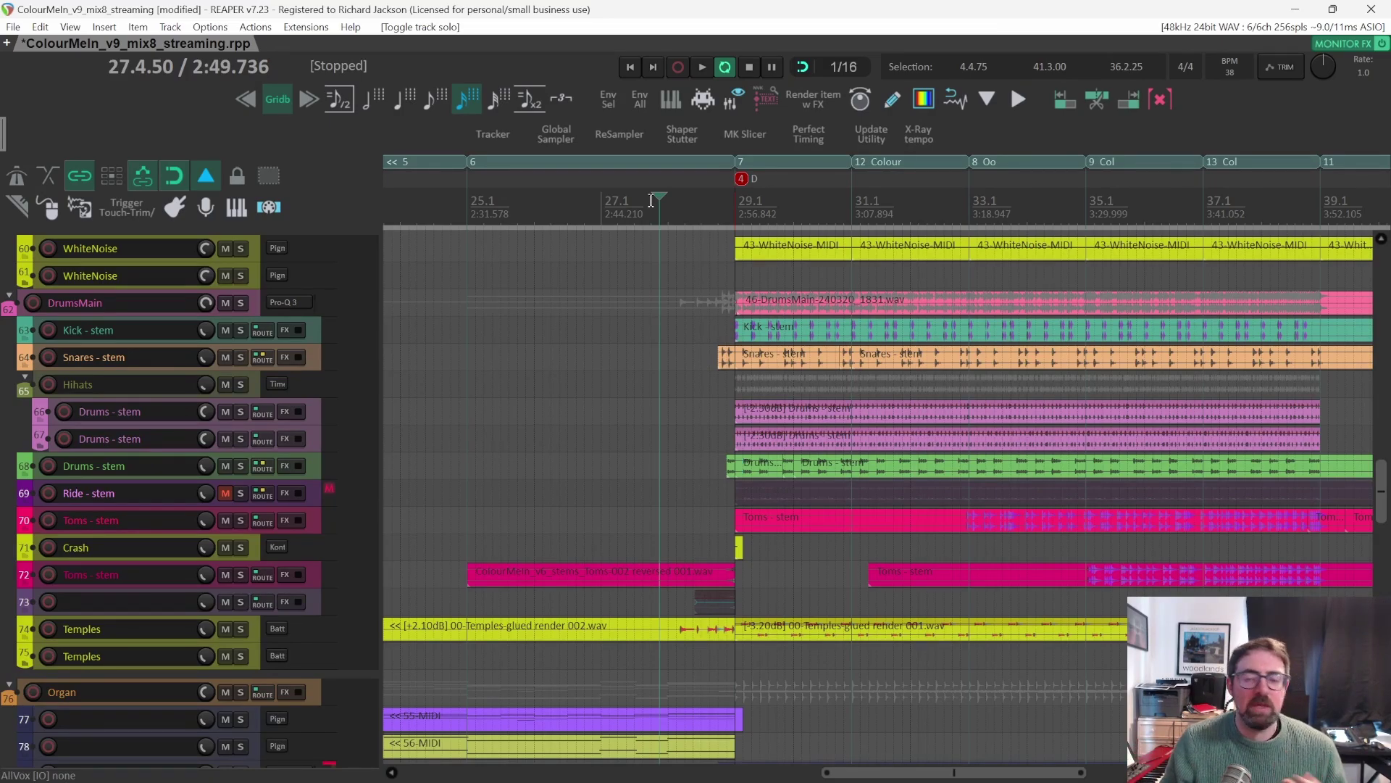
{"action": "left_click", "coordinate": [701, 201]}
{"action": "left_click", "coordinate": [730, 203]}
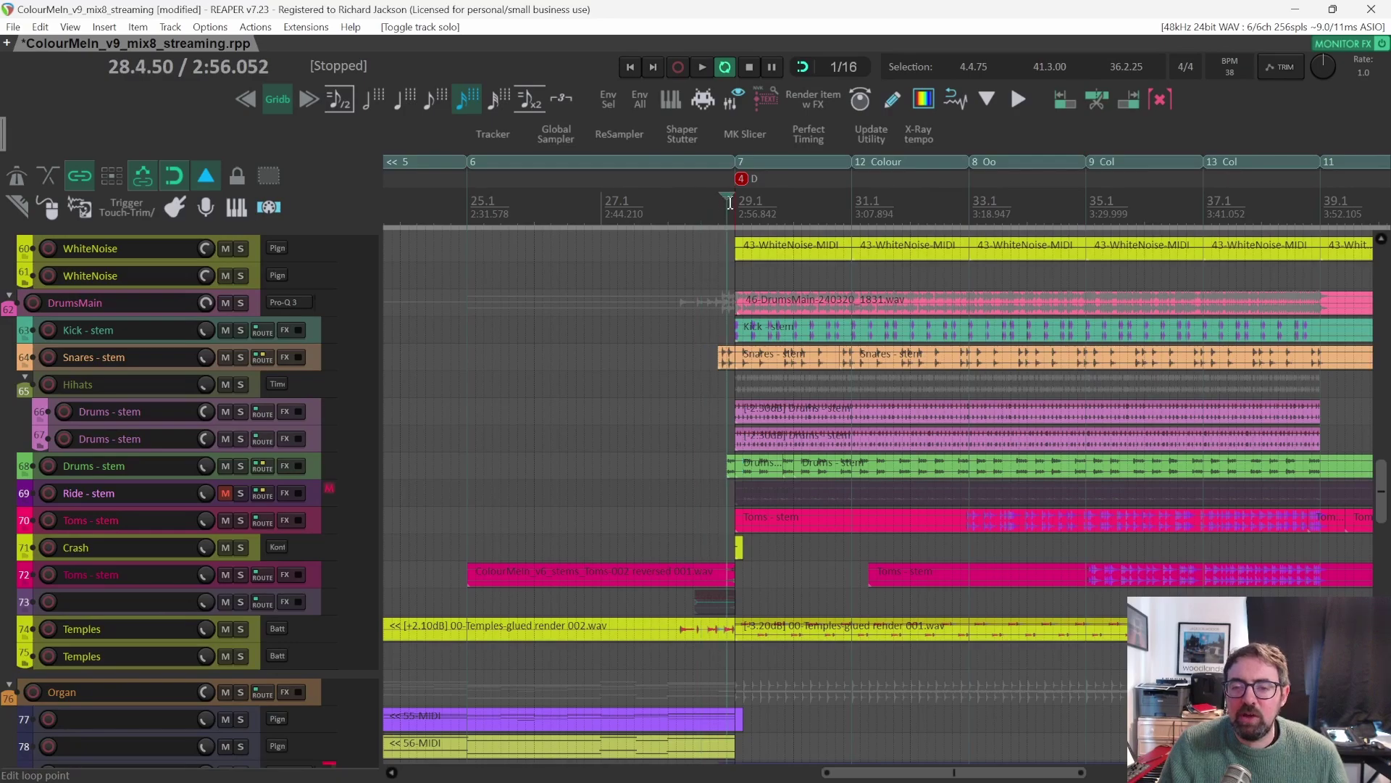
{"action": "left_click", "coordinate": [729, 203]}
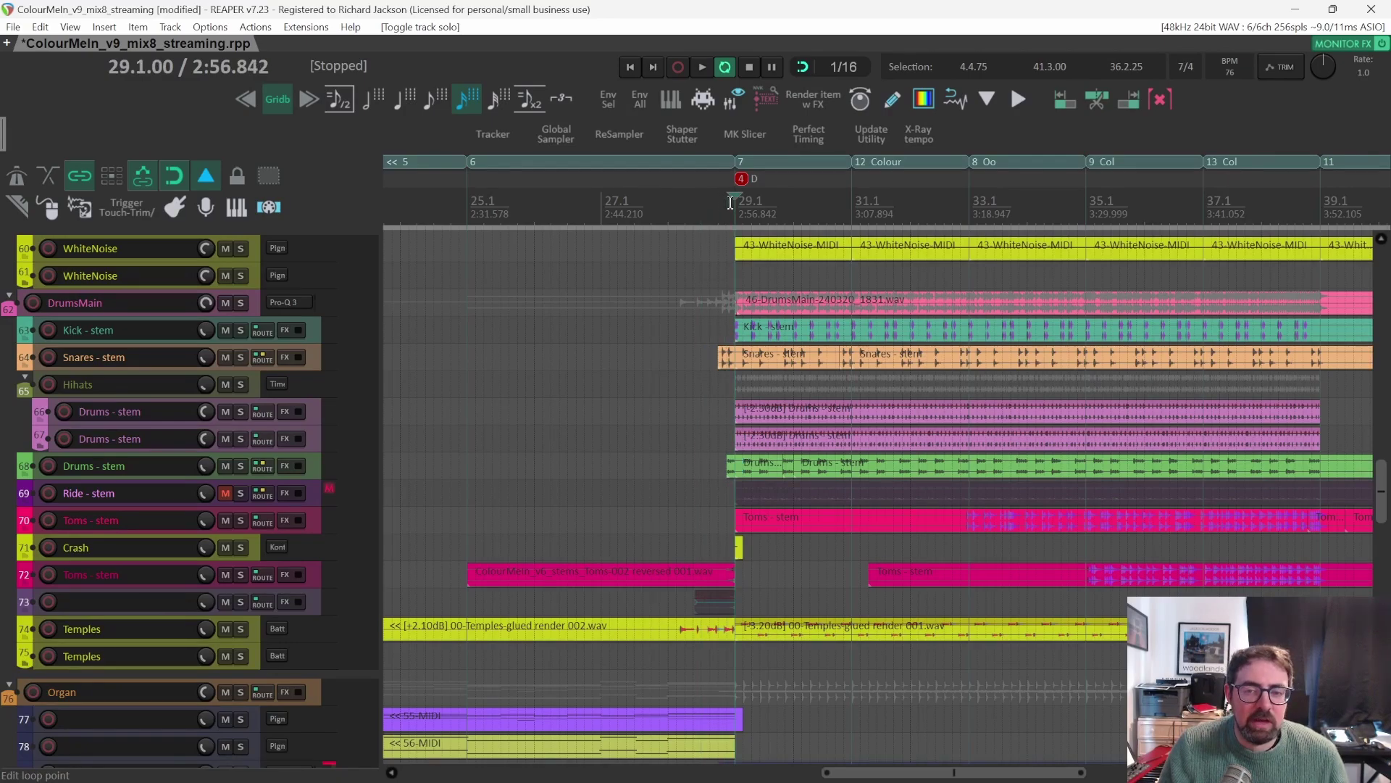
{"action": "left_click", "coordinate": [720, 203]}
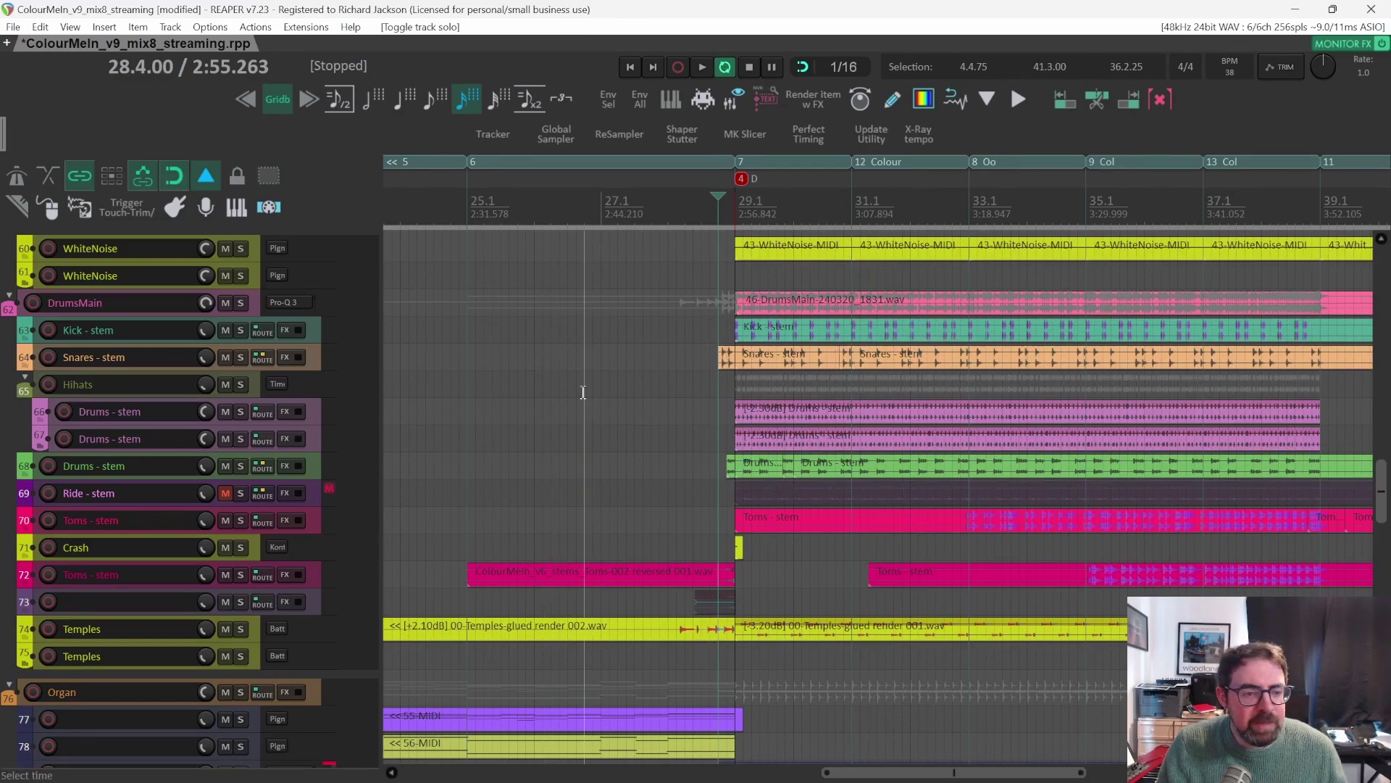
Solo the DrumsMain folder, play the drum stems from 28.4.00 into section D and stop playback.
{"action": "scroll", "coordinate": [583, 392], "scroll_direction": "up", "scroll_amount": 4}
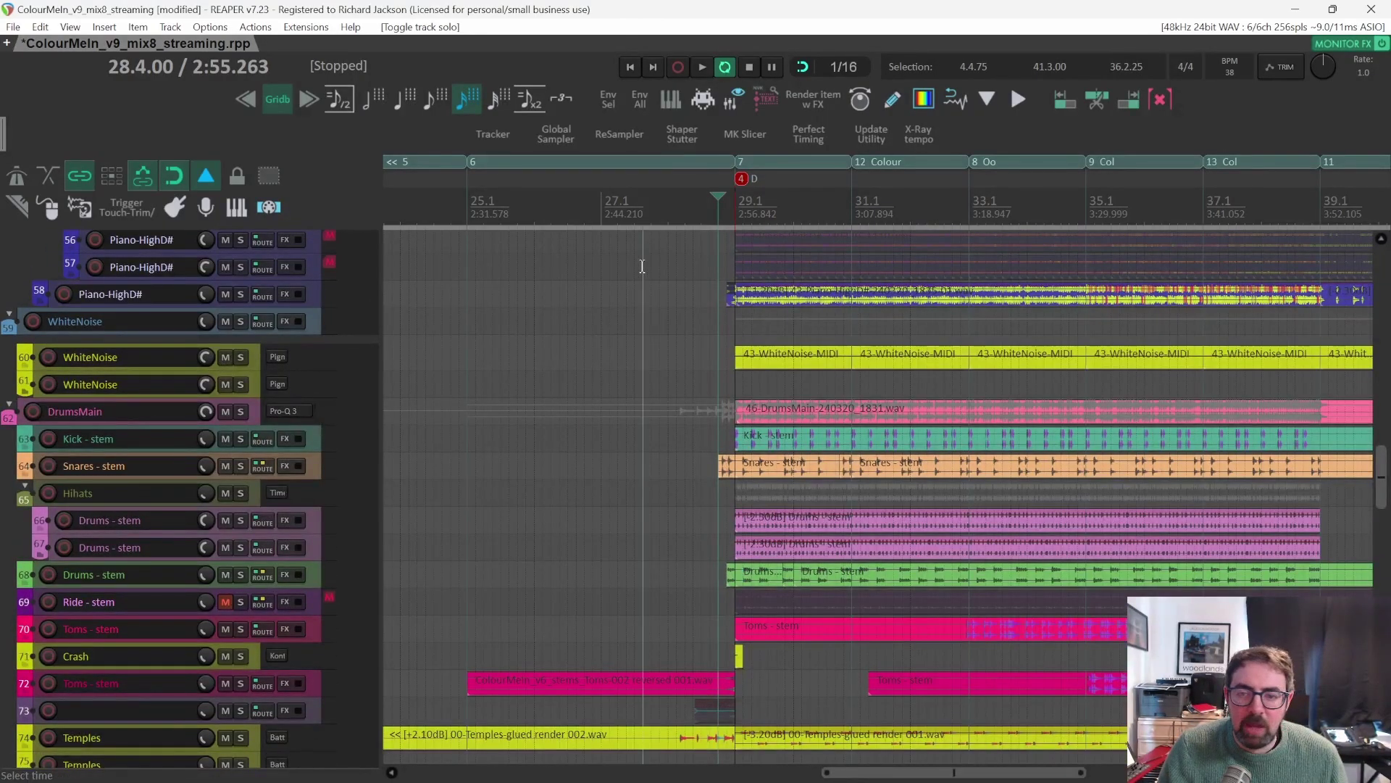
{"action": "scroll", "coordinate": [435, 326], "scroll_direction": "down", "scroll_amount": 2}
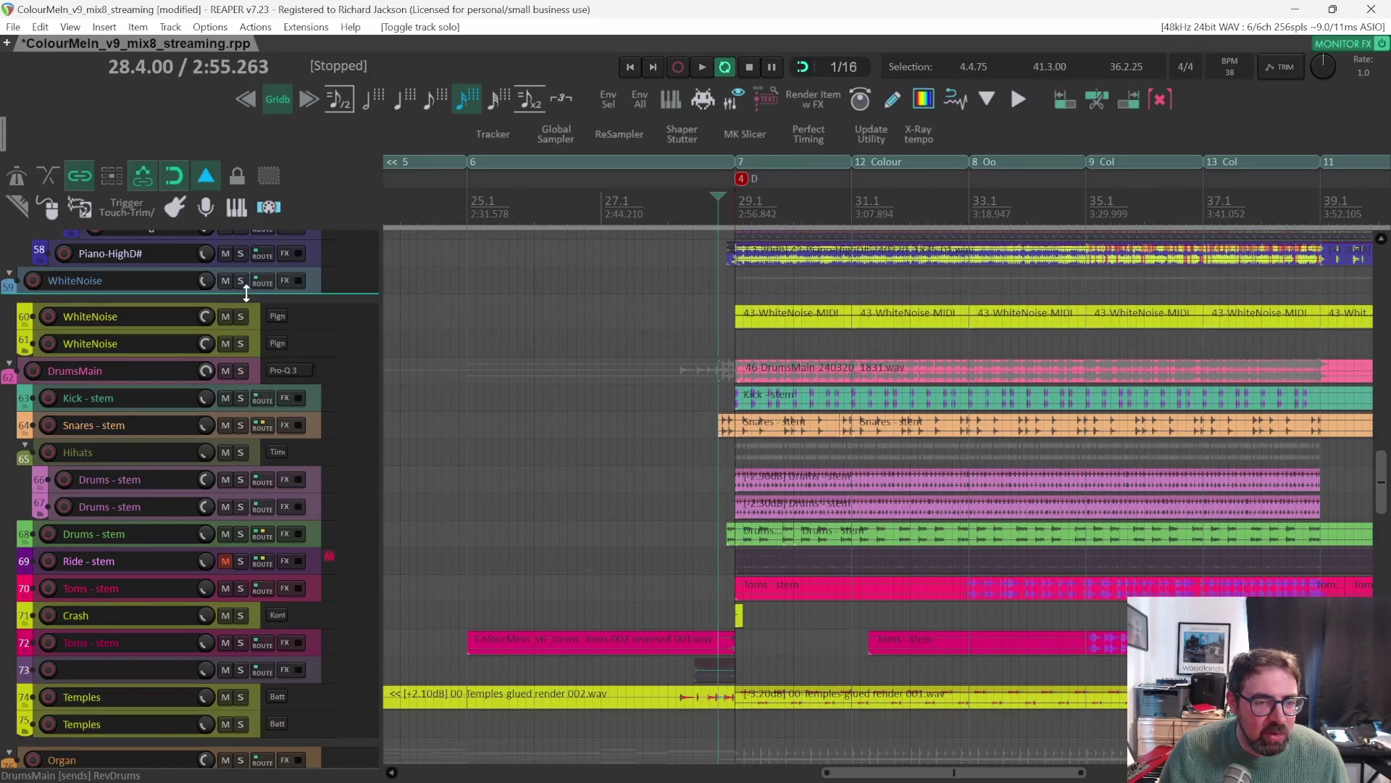
{"action": "scroll", "coordinate": [245, 333], "scroll_direction": "up", "scroll_amount": 2}
{"action": "scroll", "coordinate": [244, 335], "scroll_direction": "up", "scroll_amount": 1}
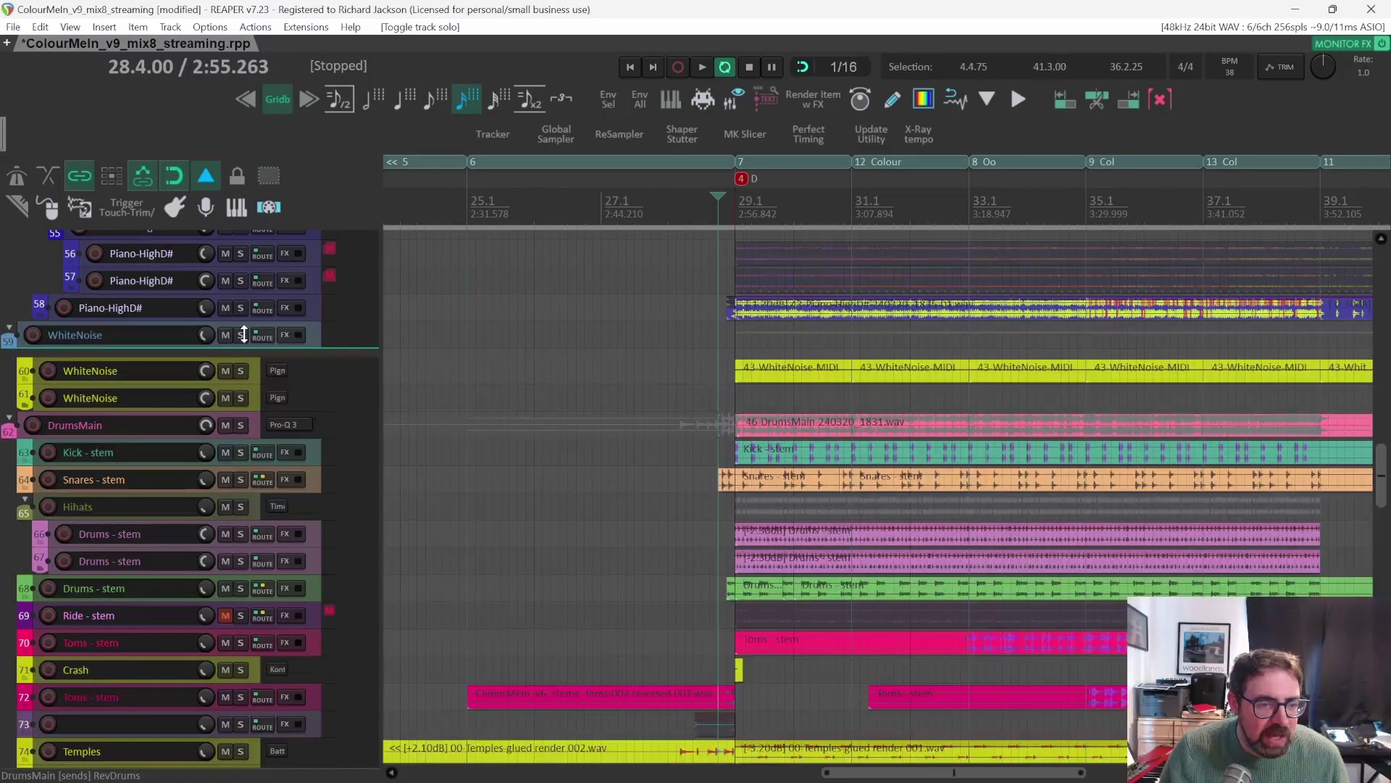
{"action": "left_click", "coordinate": [240, 425]}
{"action": "scroll", "coordinate": [237, 421], "scroll_direction": "down", "scroll_amount": 3}
{"action": "key", "text": "space"}
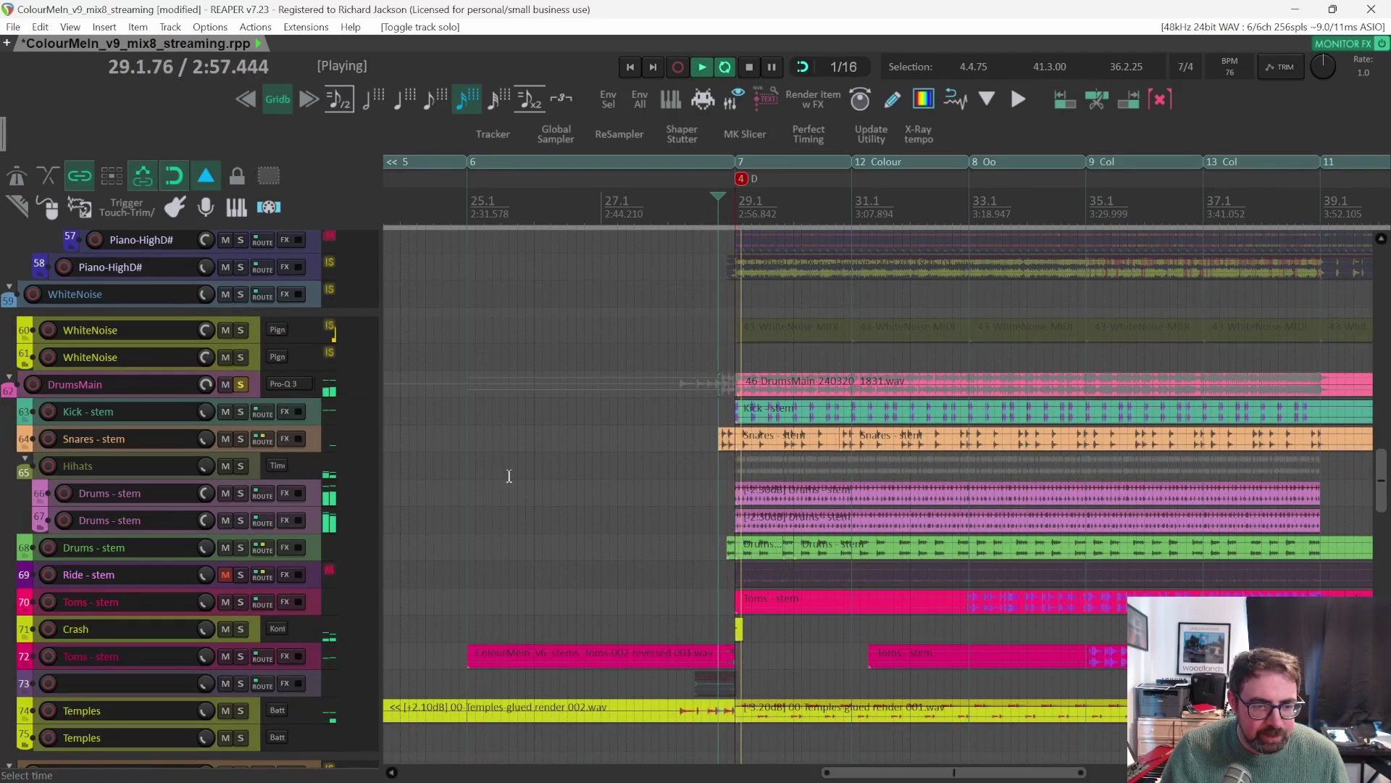
{"action": "scroll", "coordinate": [587, 492], "scroll_direction": "right", "scroll_amount": 2}
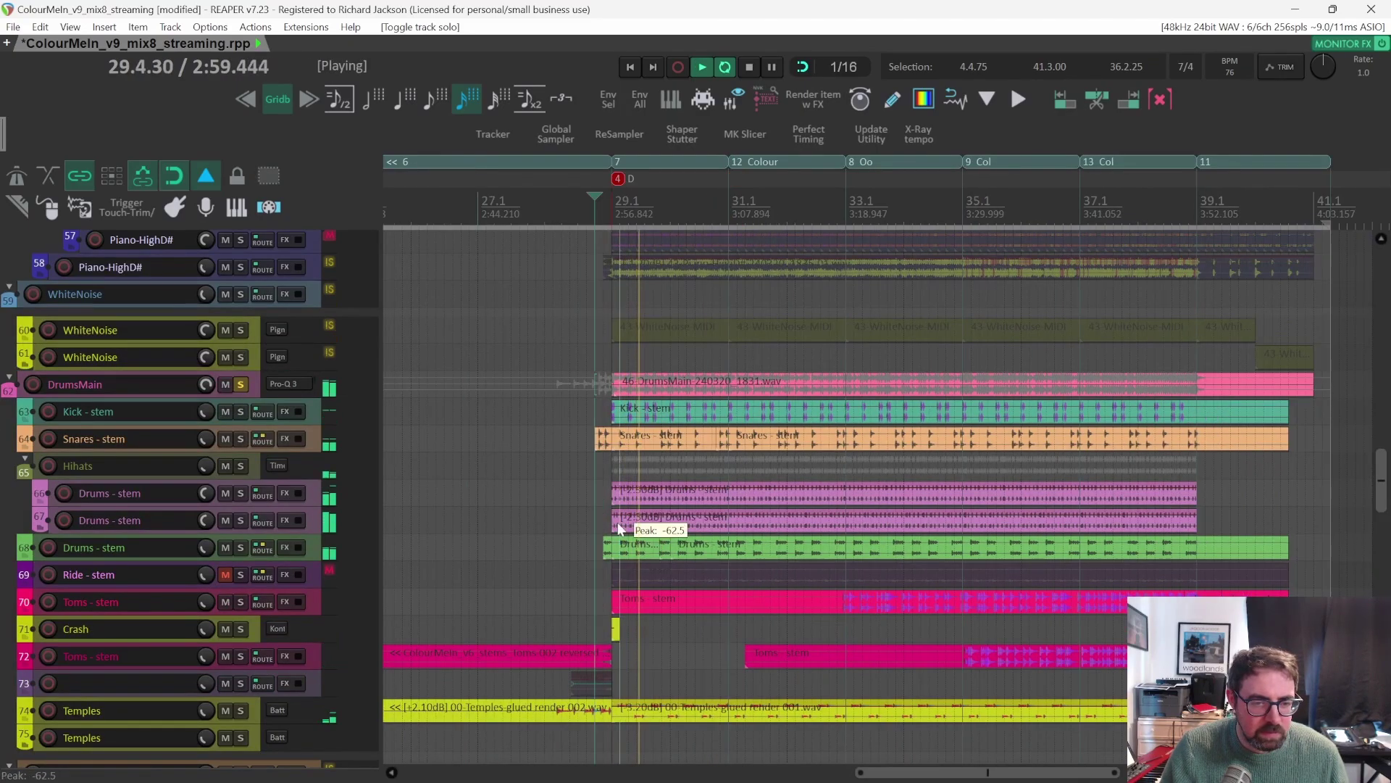
{"action": "scroll", "coordinate": [652, 572], "scroll_direction": "up", "scroll_amount": 3}
{"action": "scroll", "coordinate": [675, 578], "scroll_direction": "down", "scroll_amount": 3}
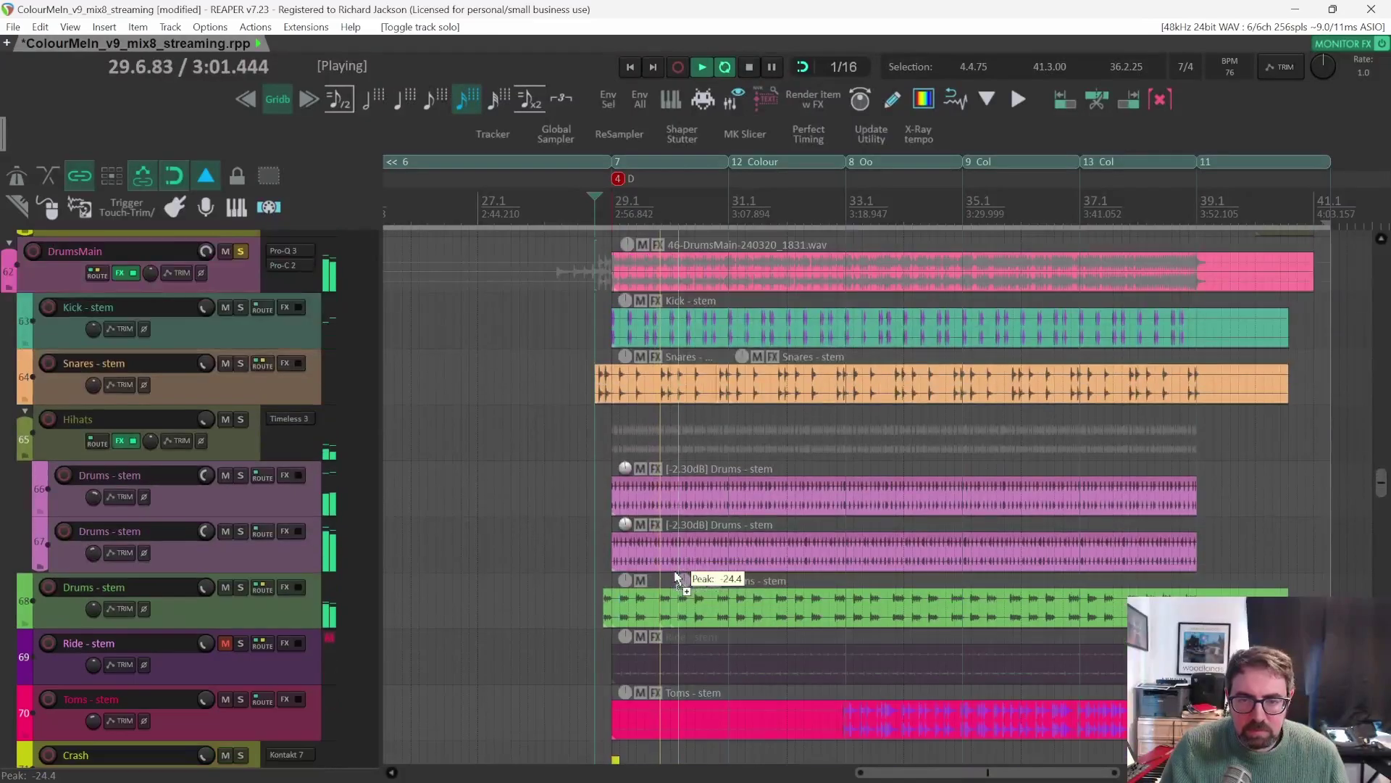
{"action": "scroll", "coordinate": [675, 578], "scroll_direction": "right", "scroll_amount": 2}
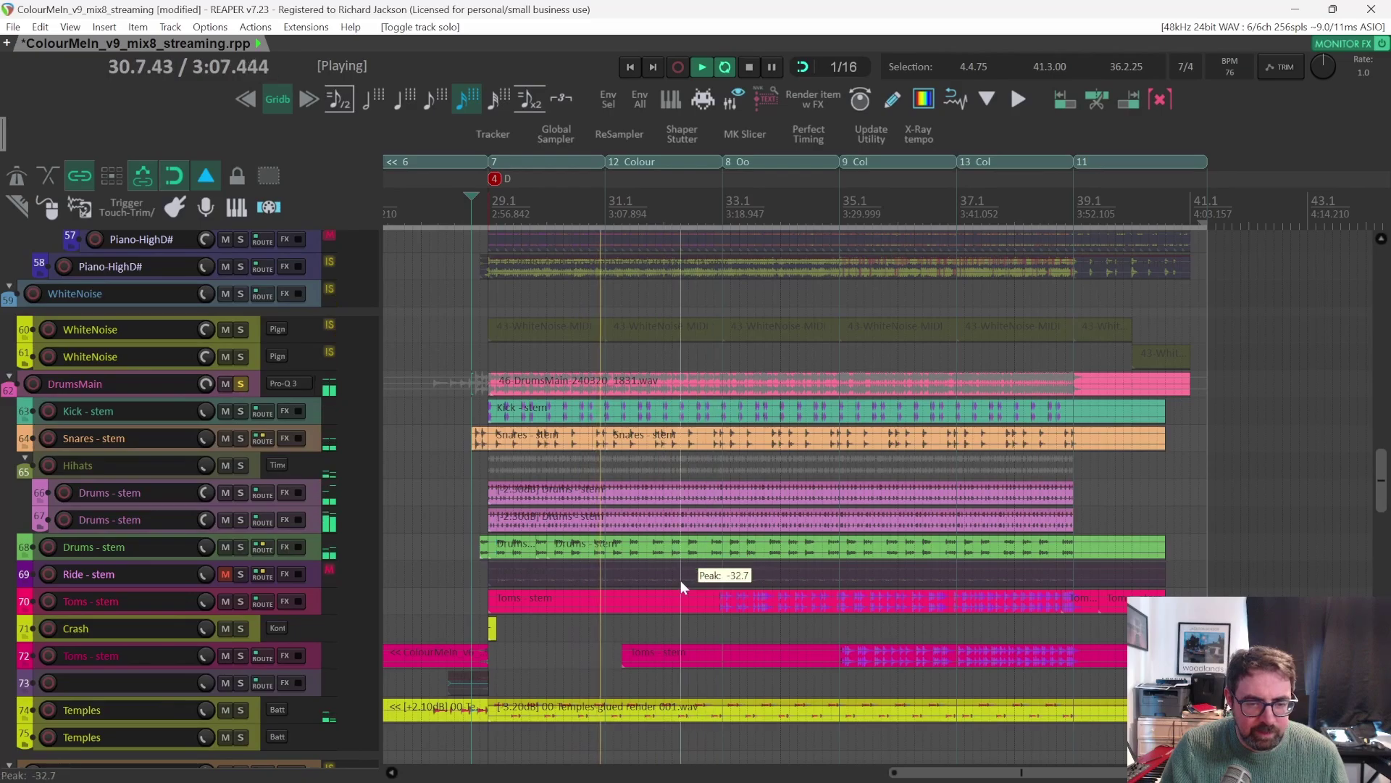
{"action": "key", "text": "space"}
Play the soloed drums from 32.2.00 to hear the toms enter, and stop playback.
{"action": "left_click", "coordinate": [688, 215]}
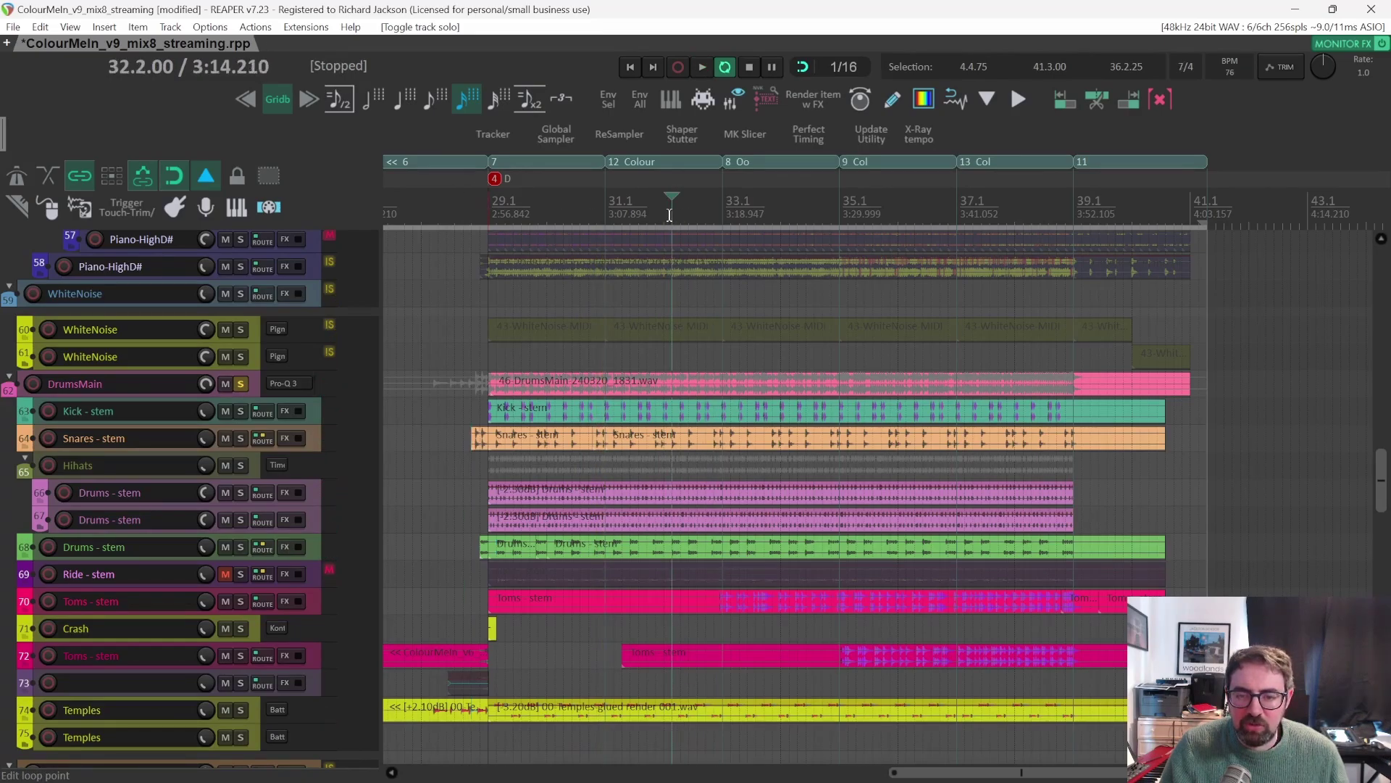
{"action": "key", "text": "space"}
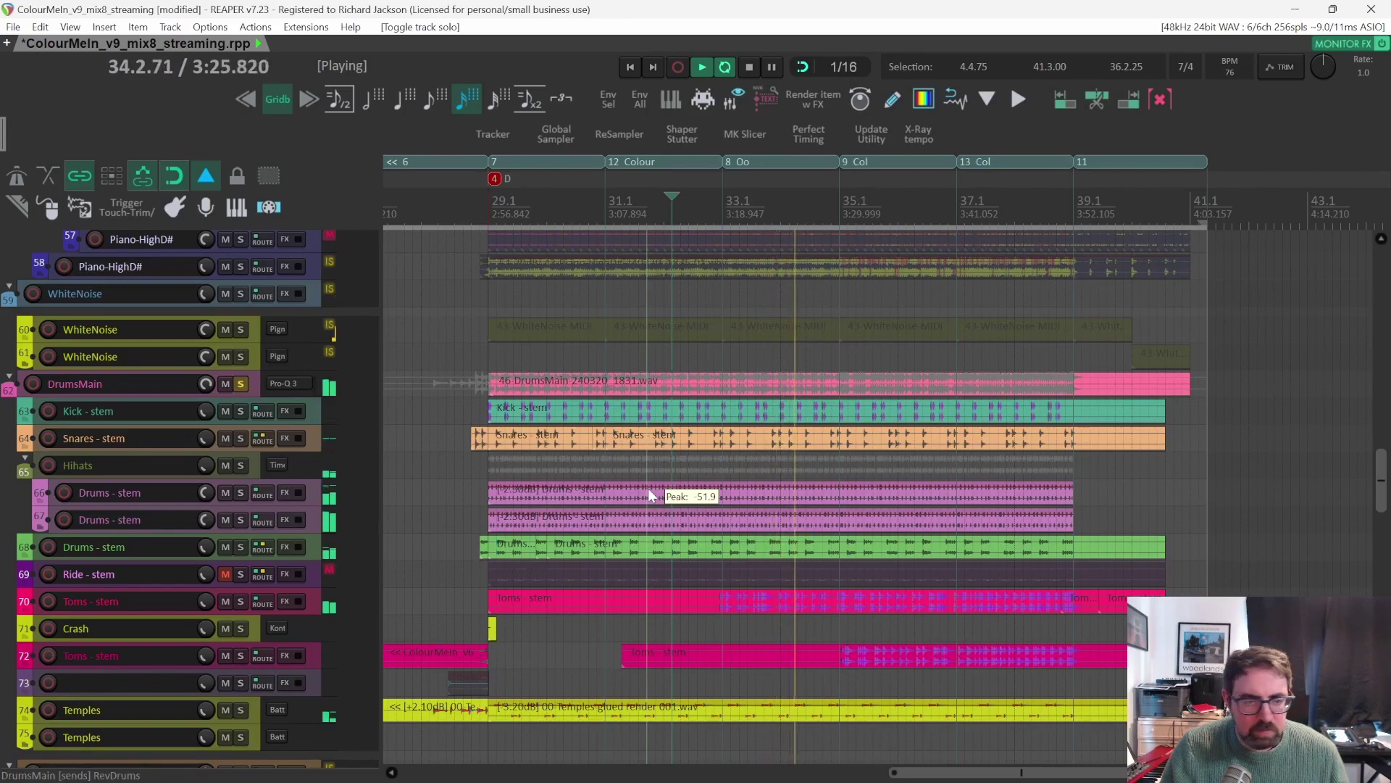
{"action": "key", "text": "space"}
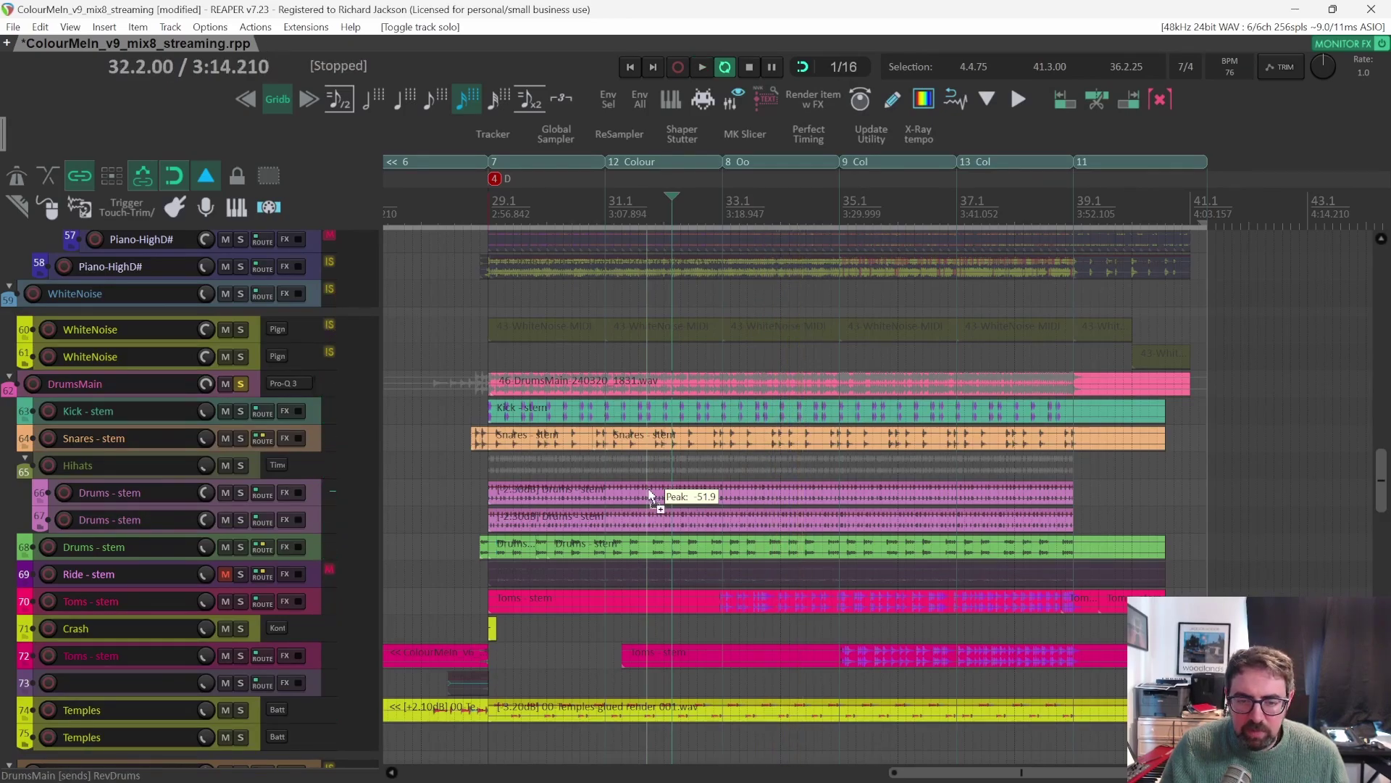
Unmute and solo the Ride - stem track, play it briefly from 32.2.00, and restore its unsoloed, muted state.
{"action": "scroll", "coordinate": [650, 495], "scroll_direction": "down", "scroll_amount": 1}
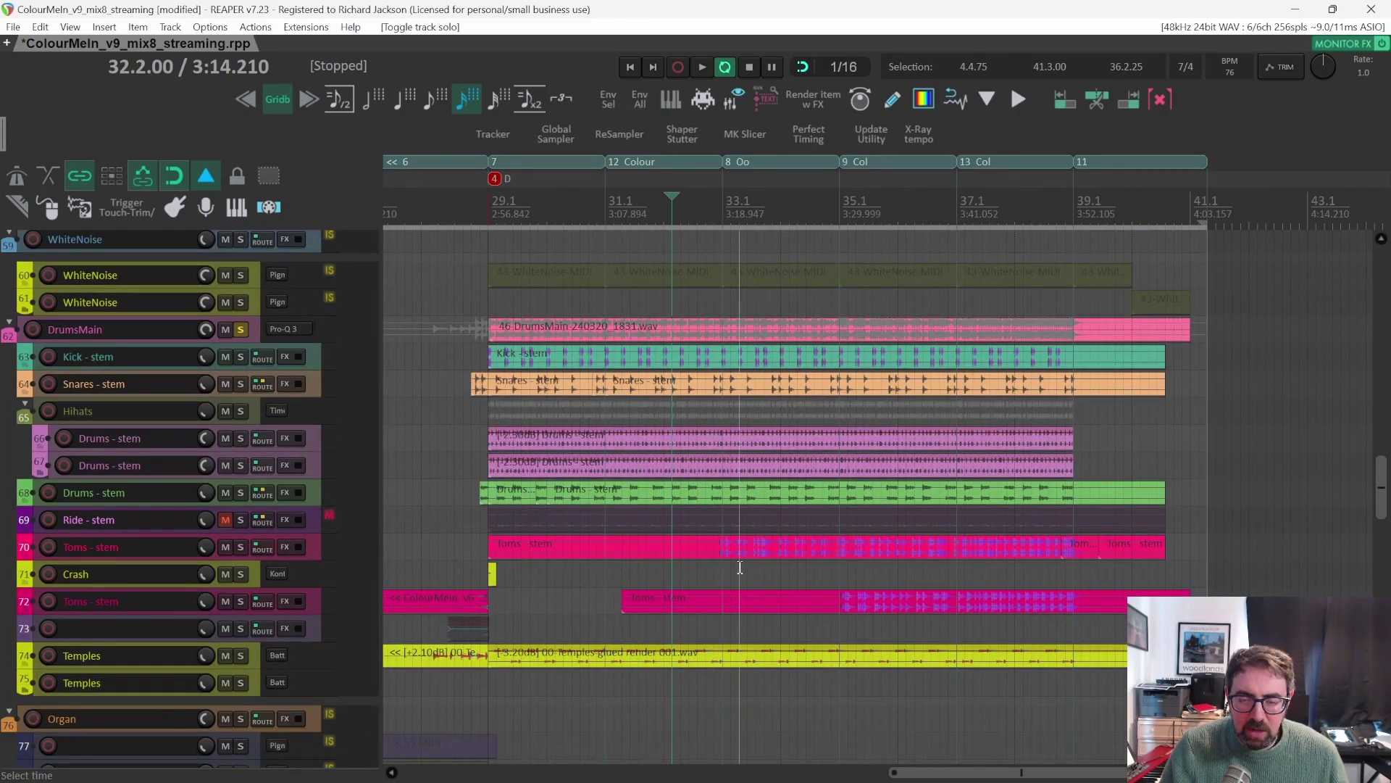
{"action": "scroll", "coordinate": [738, 571], "scroll_direction": "up", "scroll_amount": 2}
{"action": "scroll", "coordinate": [740, 576], "scroll_direction": "up", "scroll_amount": 3}
{"action": "scroll", "coordinate": [737, 572], "scroll_direction": "down", "scroll_amount": 3}
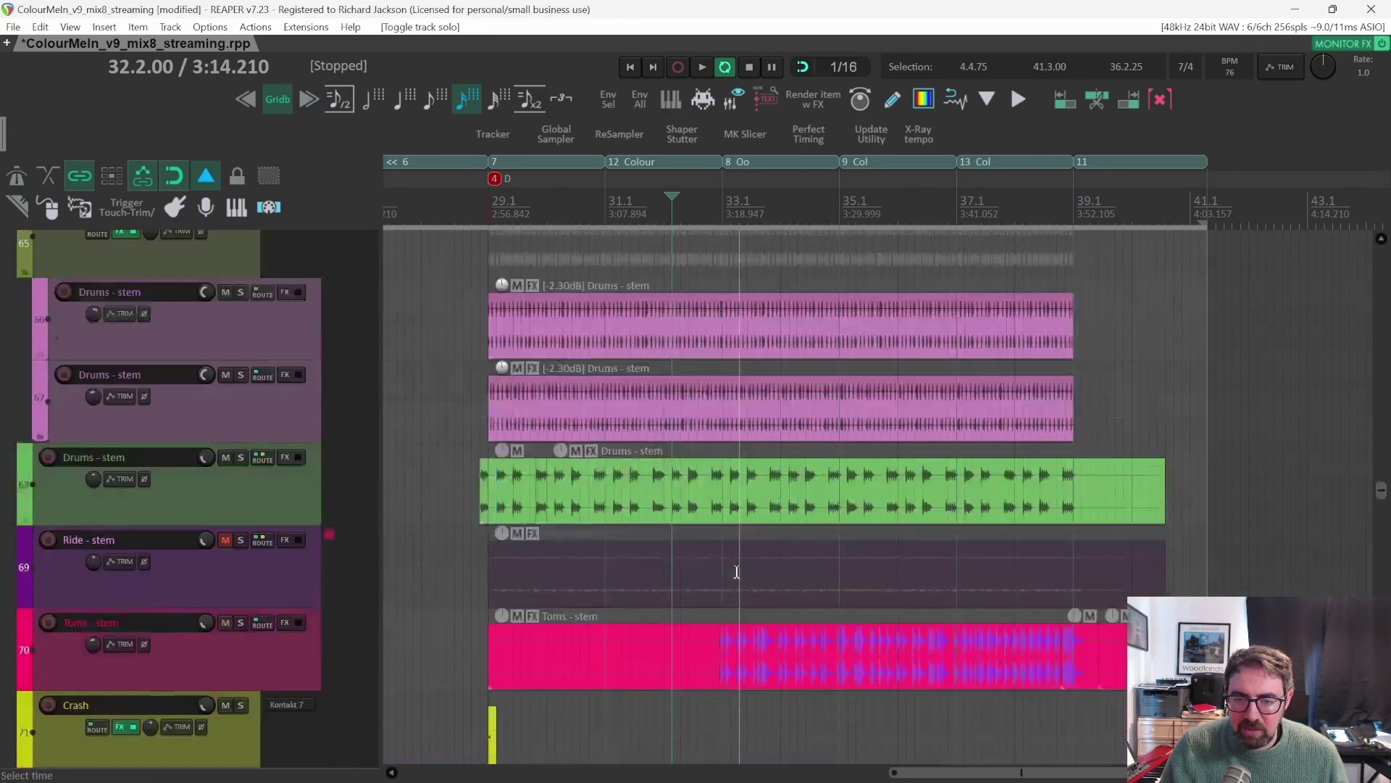
{"action": "scroll", "coordinate": [737, 572], "scroll_direction": "down", "scroll_amount": 3}
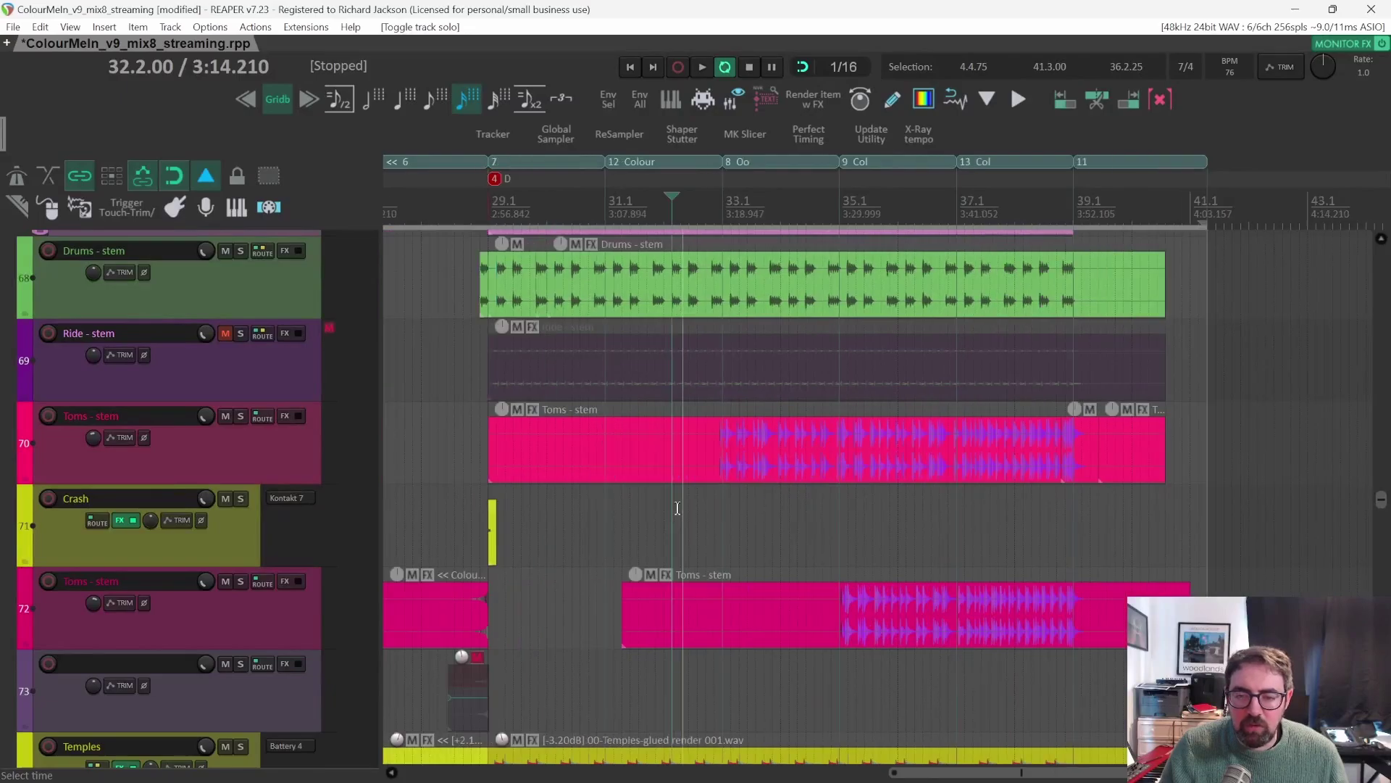
{"action": "scroll", "coordinate": [725, 500], "scroll_direction": "up", "scroll_amount": 1}
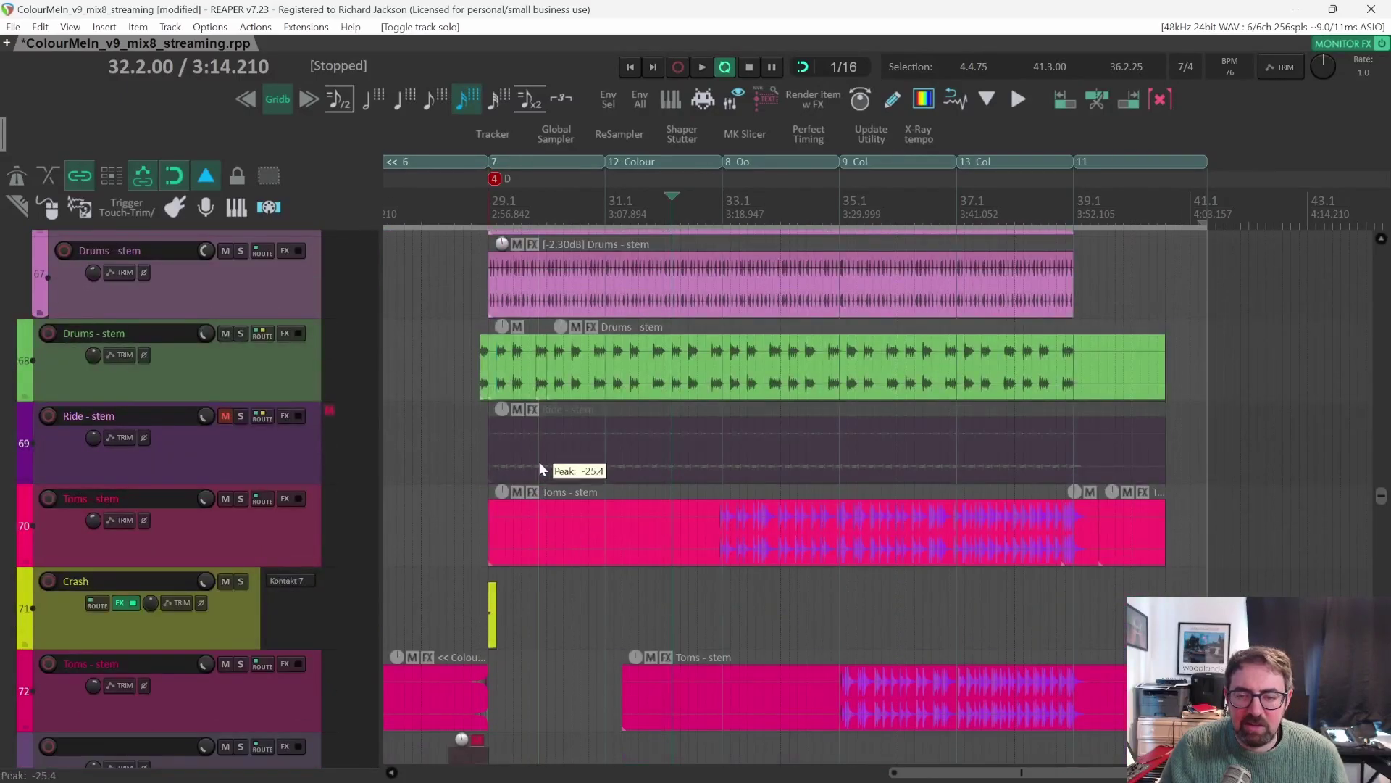
{"action": "left_click", "coordinate": [225, 416]}
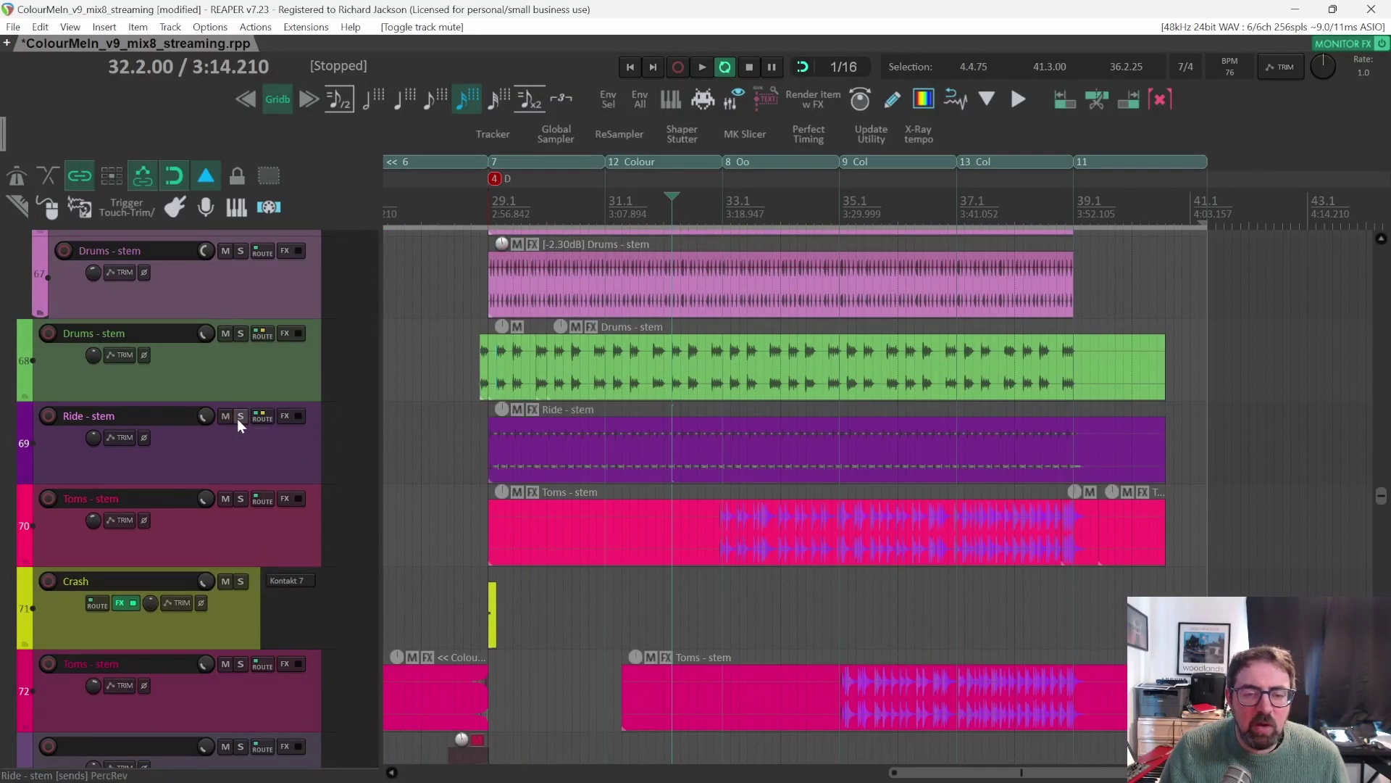
{"action": "left_click", "coordinate": [241, 416]}
{"action": "key", "text": "space"}
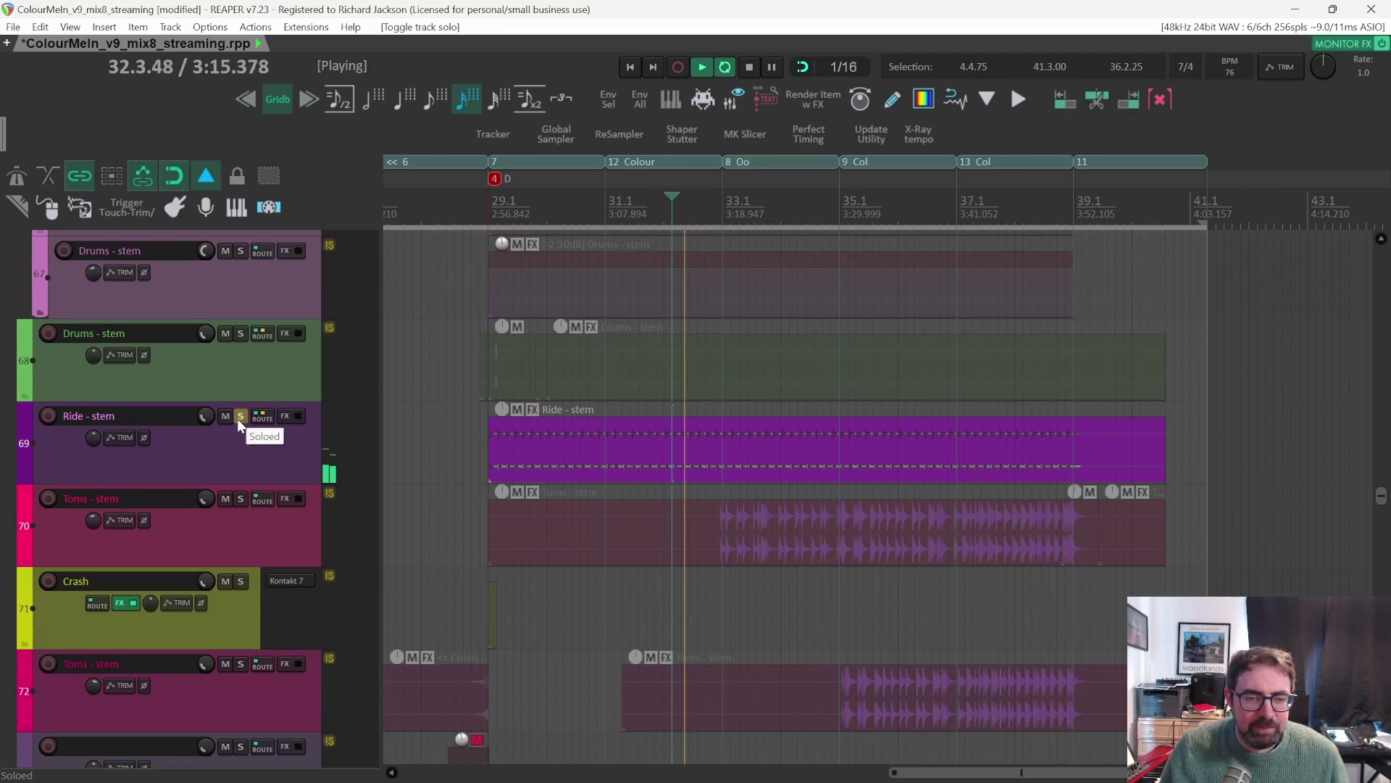
{"action": "key", "text": "space"}
{"action": "left_click", "coordinate": [241, 416]}
{"action": "left_click", "coordinate": [225, 416]}
Solo the Hihats folder, play its two drum stems twice from 32.2.00, and stop playback.
{"action": "scroll", "coordinate": [561, 397], "scroll_direction": "down", "scroll_amount": 6}
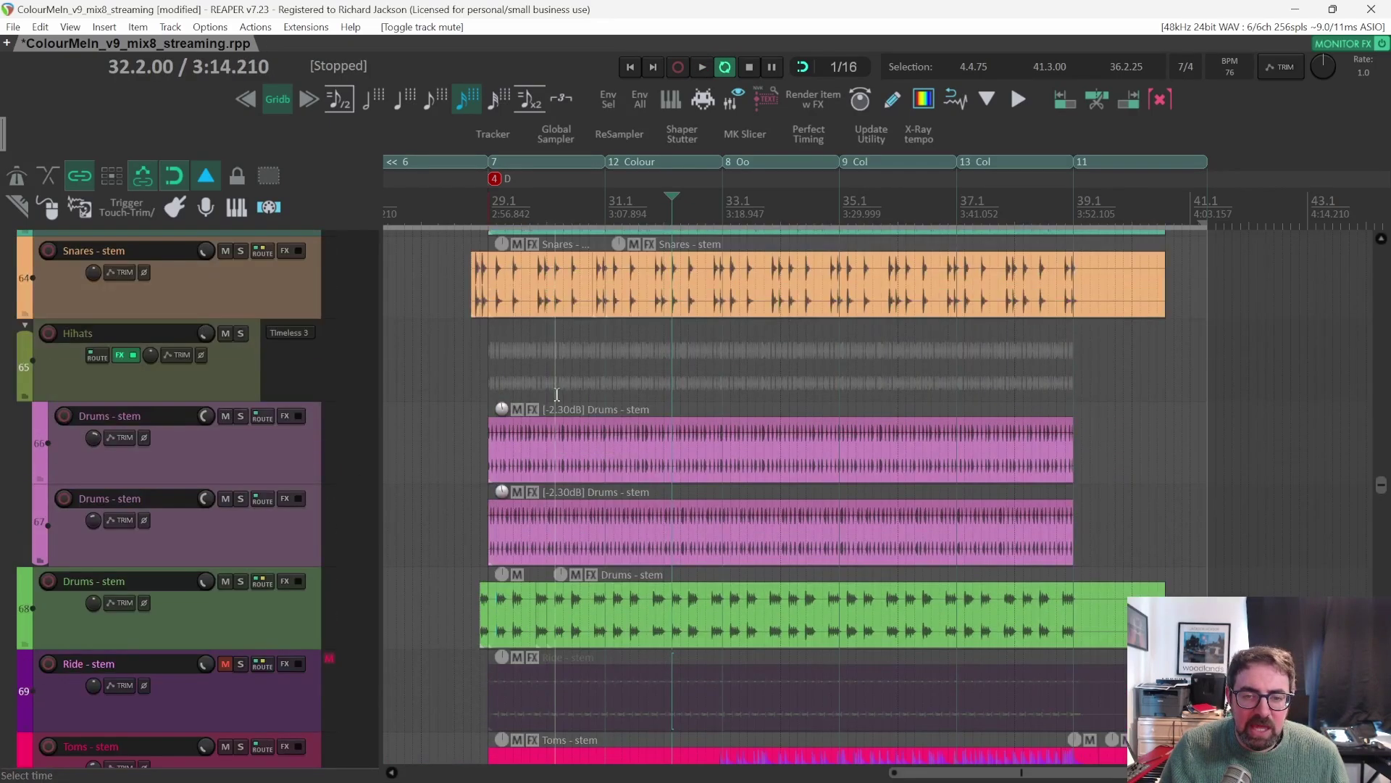
{"action": "scroll", "coordinate": [407, 413], "scroll_direction": "up", "scroll_amount": 5}
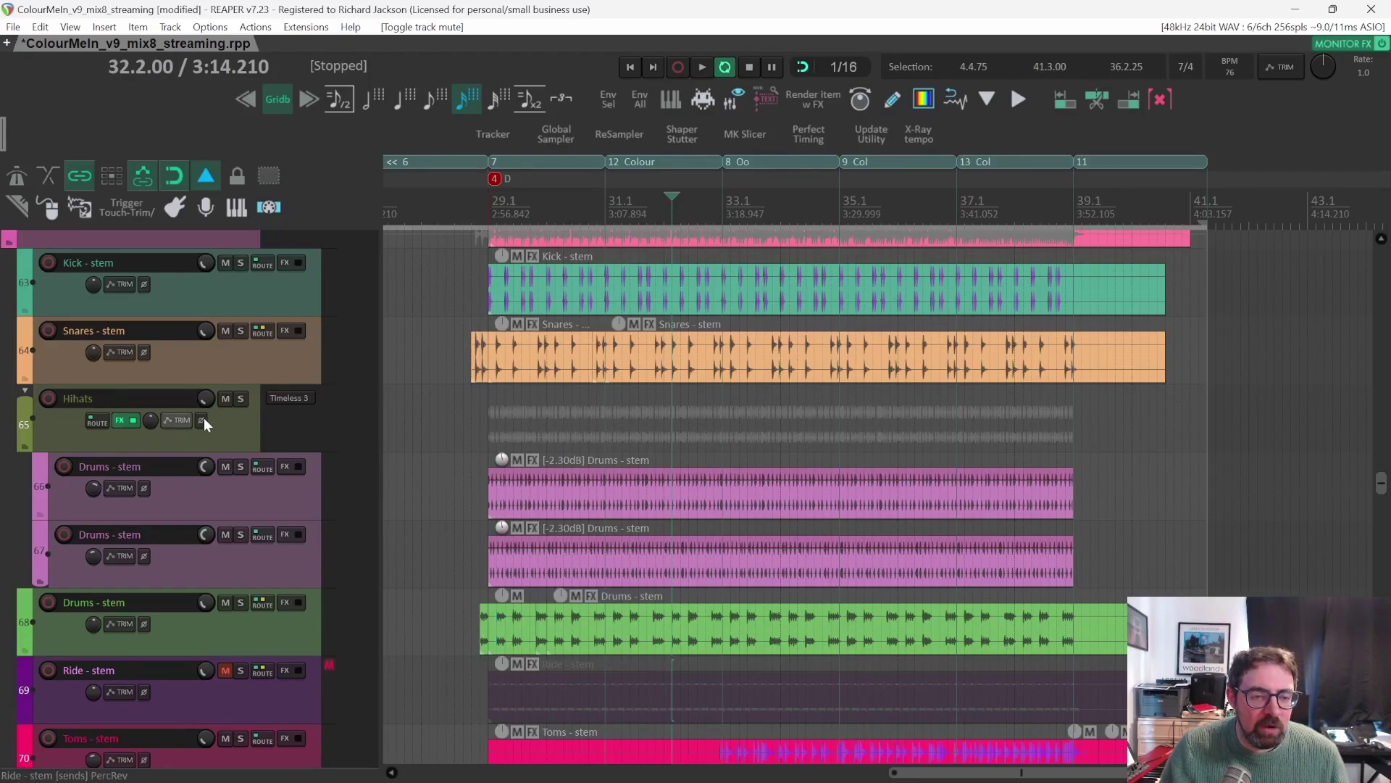
{"action": "left_click", "coordinate": [241, 399]}
{"action": "key", "text": "space"}
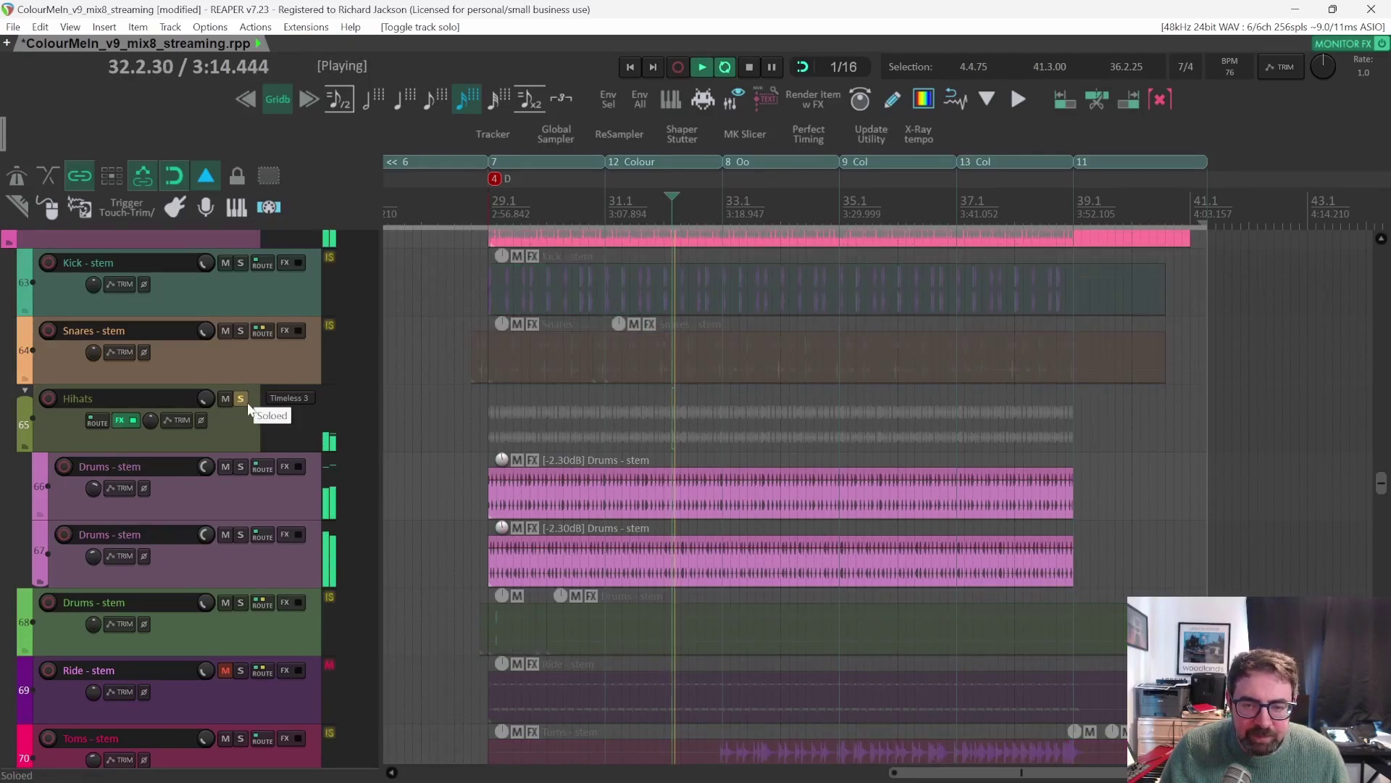
{"action": "key", "text": "space"}
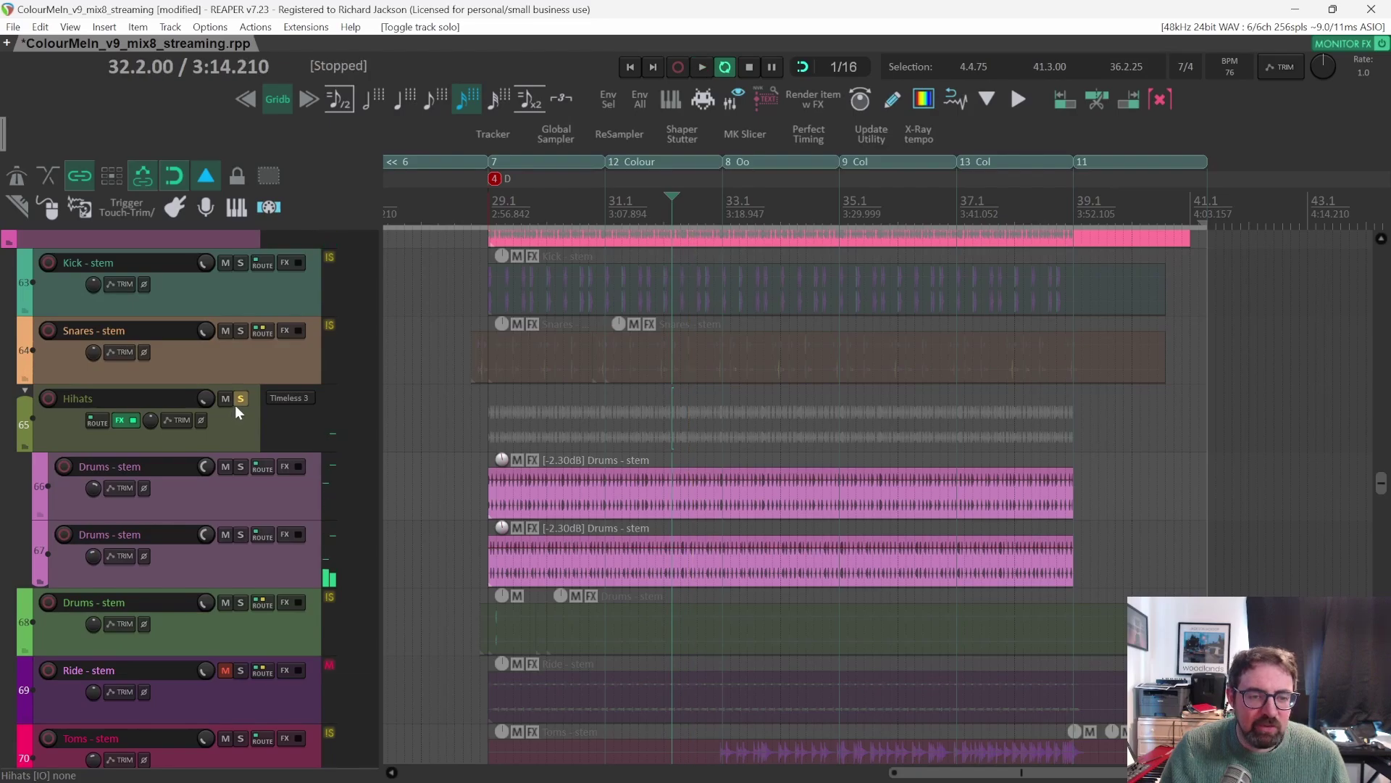
{"action": "mouse_move", "coordinate": [206, 396]}
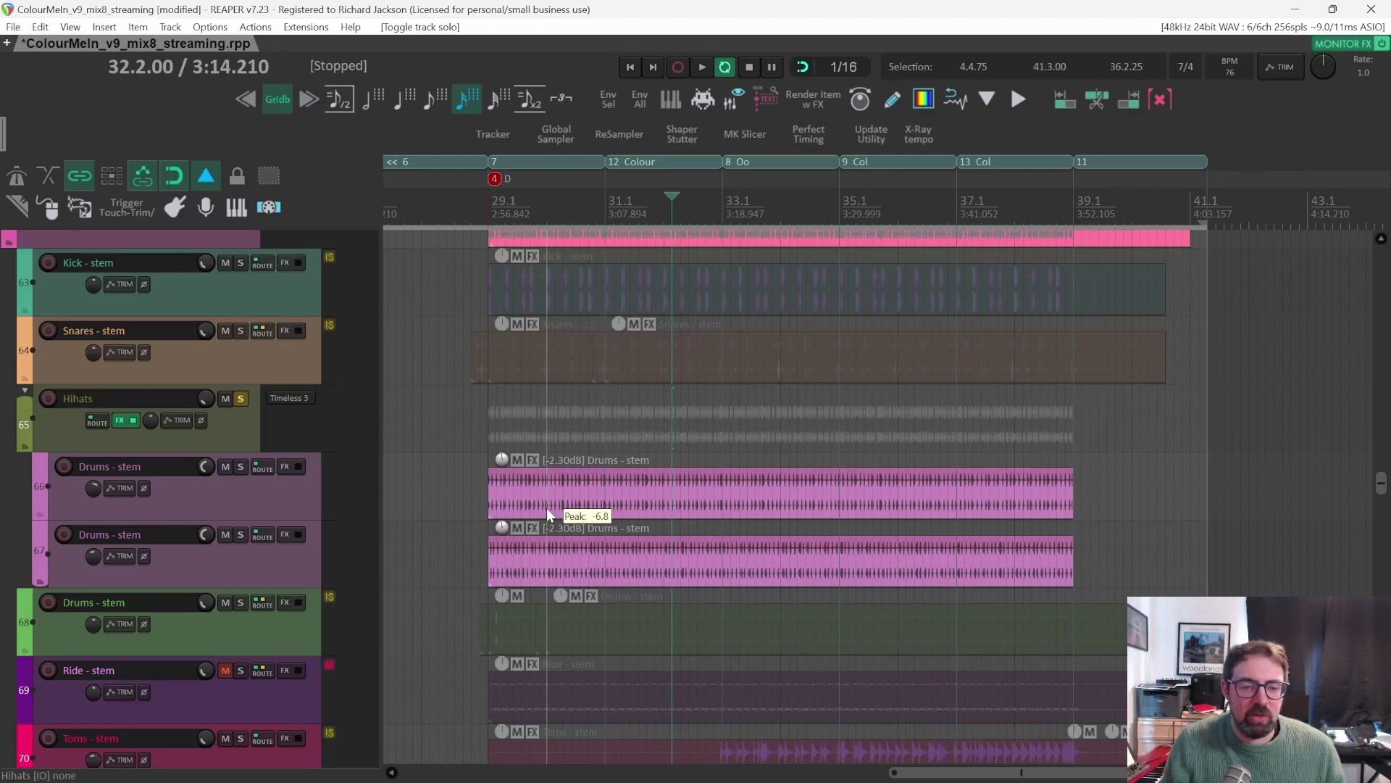
{"action": "key", "text": "space"}
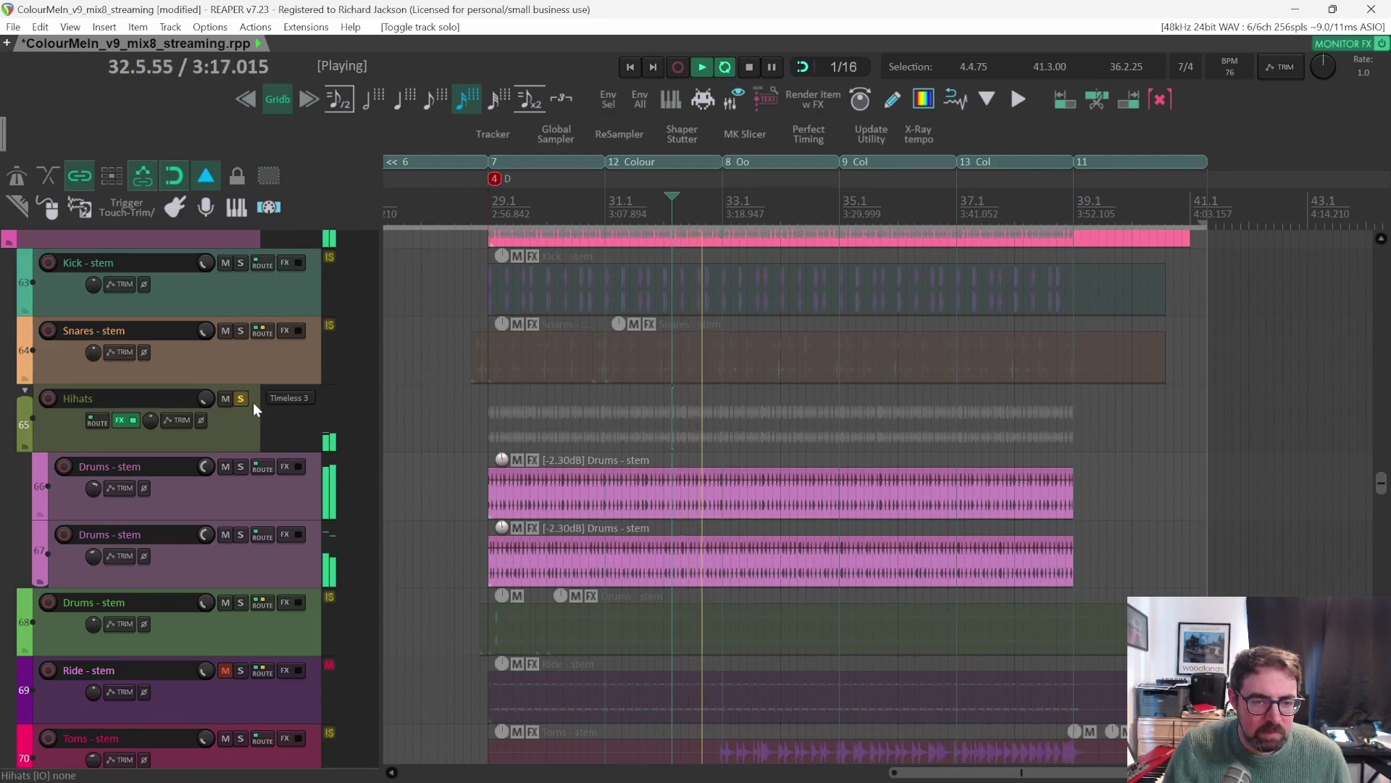
{"action": "key", "text": "space"}
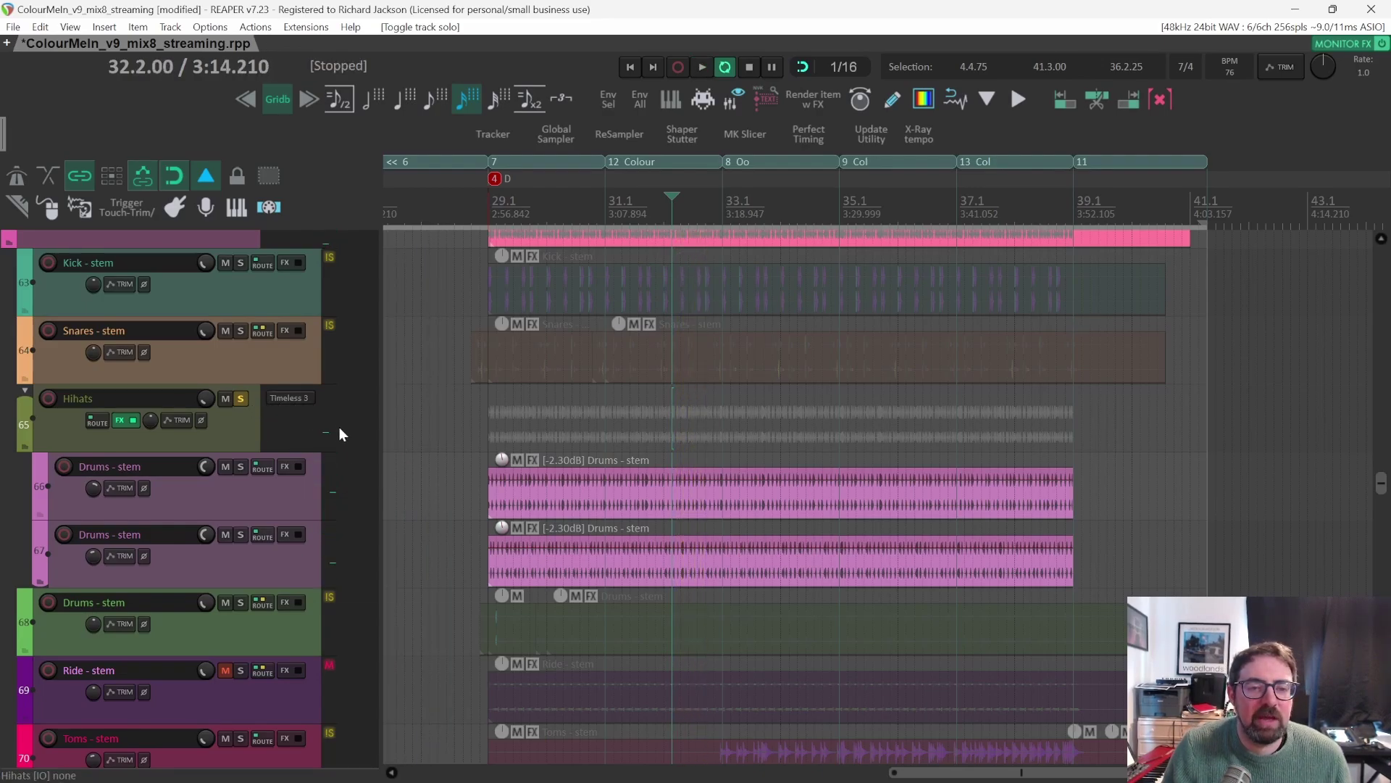
View the Timeless 3 delay settings on the Hihats folder, close the plug-in and unsolo the folder.
{"action": "left_click", "coordinate": [290, 397]}
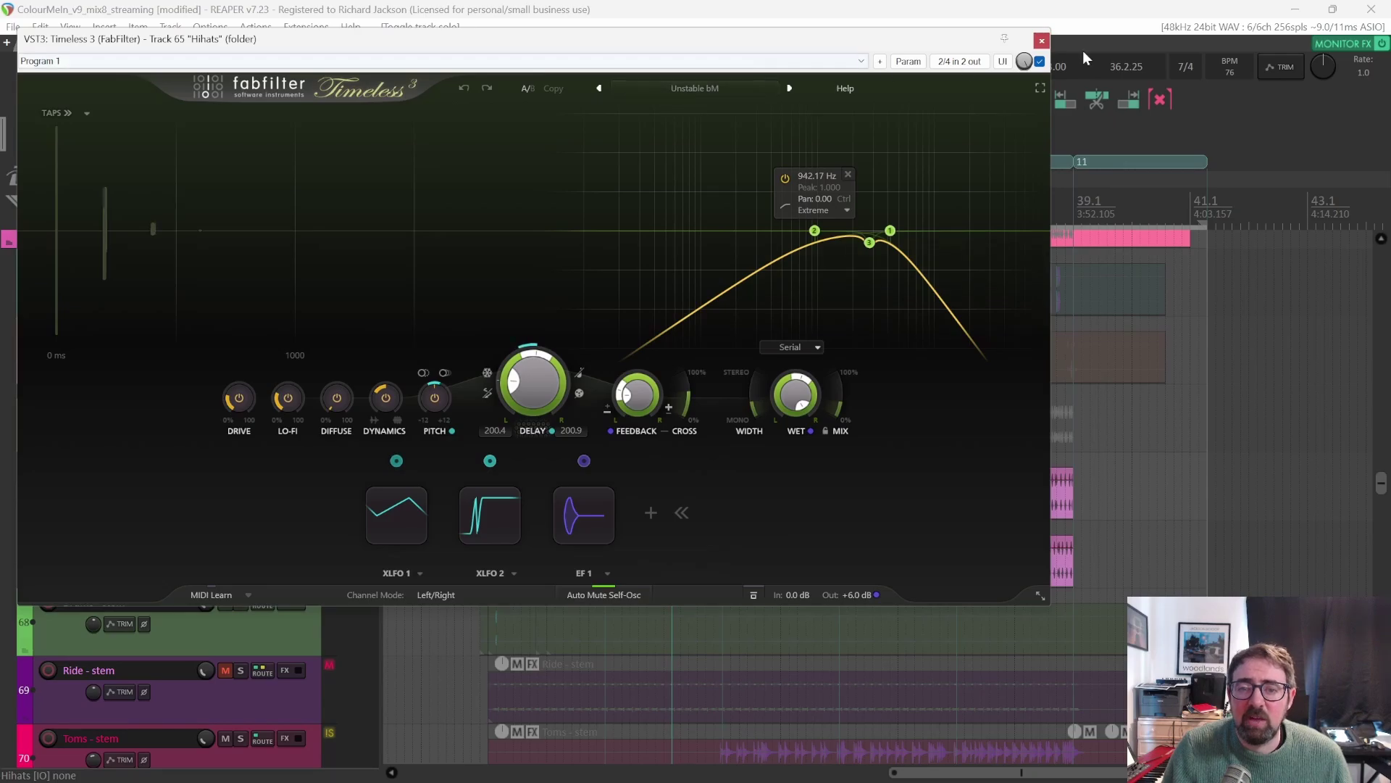
{"action": "left_click", "coordinate": [1042, 41]}
{"action": "left_click", "coordinate": [241, 399]}
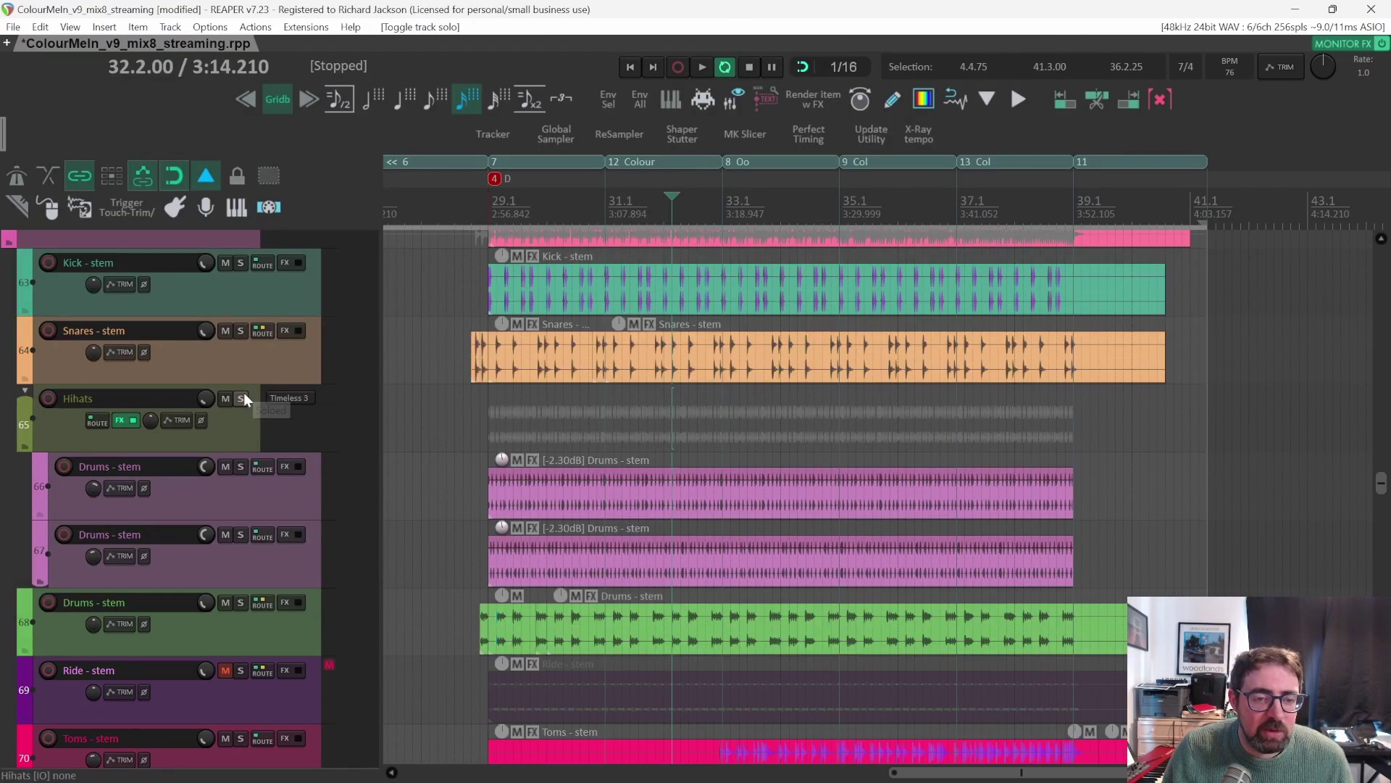
Play the DrumsMain stems from just after marker D with the DrumsMain folder and its drum tracks in view.
{"action": "left_click", "coordinate": [505, 207]}
{"action": "key", "text": "space"}
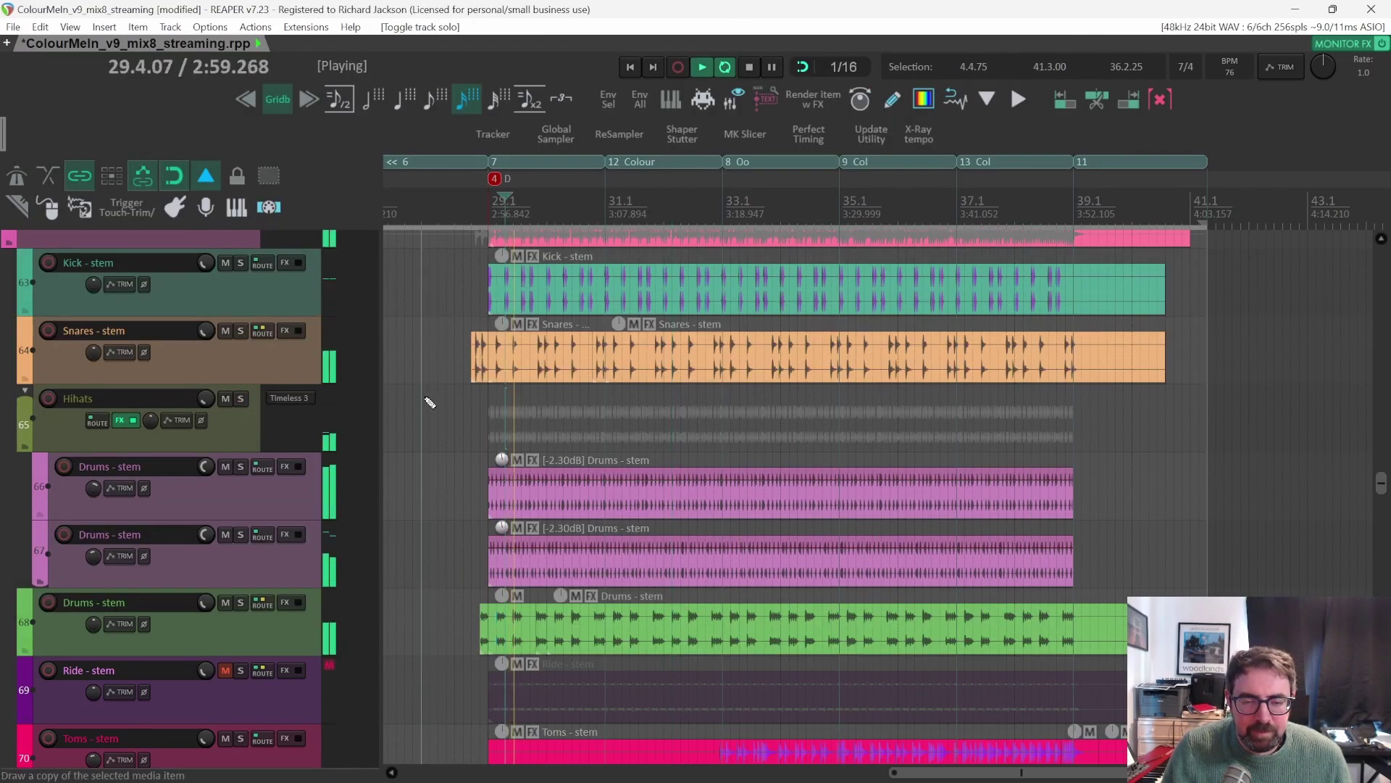
{"action": "scroll", "coordinate": [416, 411], "scroll_direction": "down", "scroll_amount": 3}
{"action": "scroll", "coordinate": [432, 453], "scroll_direction": "up", "scroll_amount": 3}
{"action": "scroll", "coordinate": [435, 455], "scroll_direction": "down", "scroll_amount": 4}
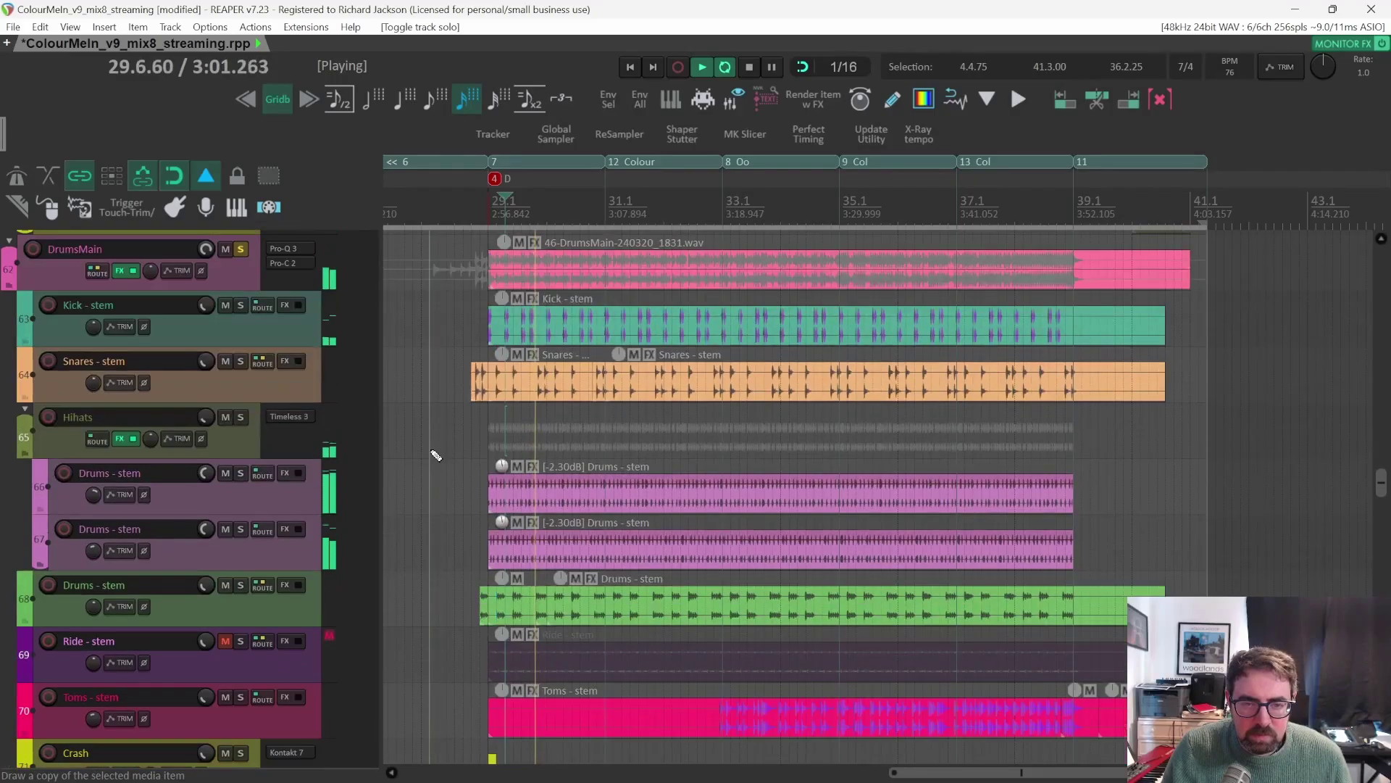
{"action": "scroll", "coordinate": [432, 450], "scroll_direction": "up", "scroll_amount": 4}
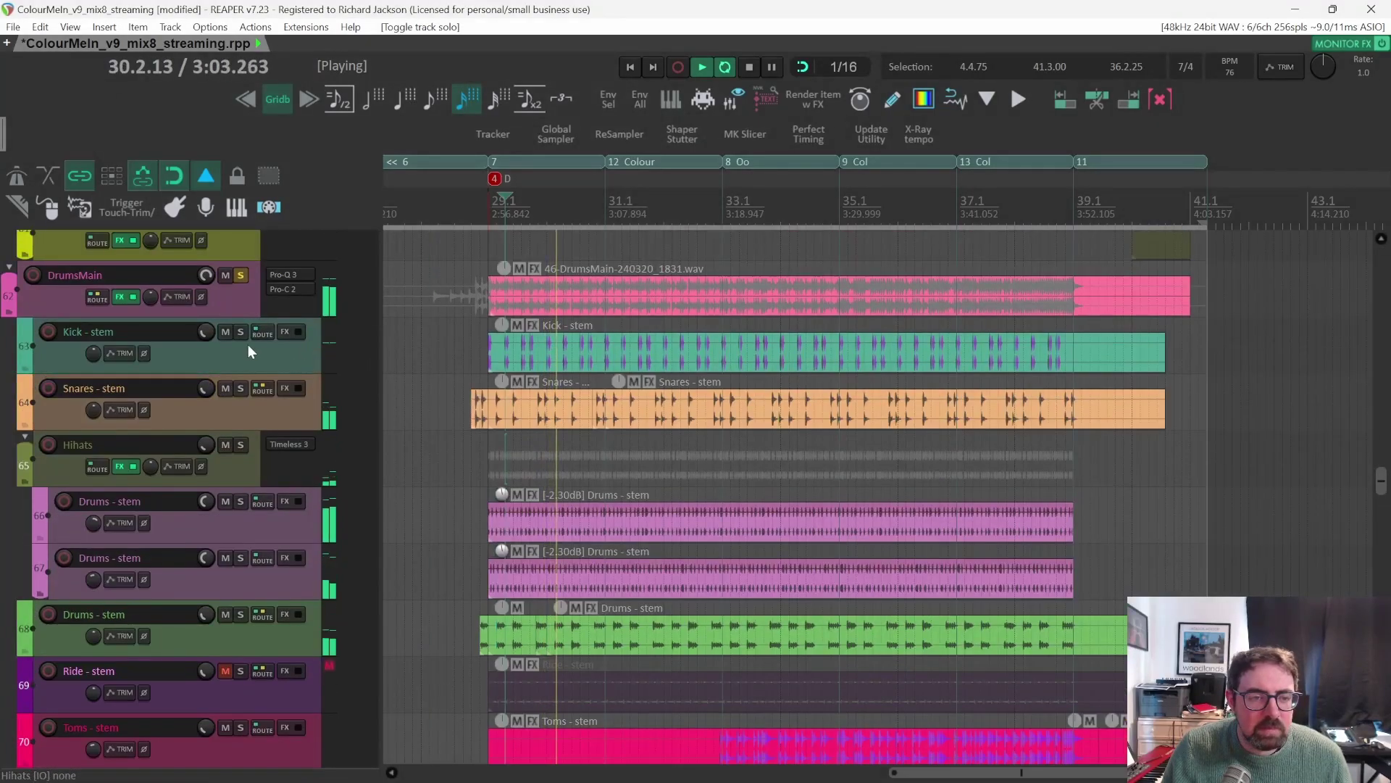
Solo the Snares - stem track during playback, unsolo it, and briefly play the full drums from 32.7.00.
{"action": "left_click", "coordinate": [240, 388]}
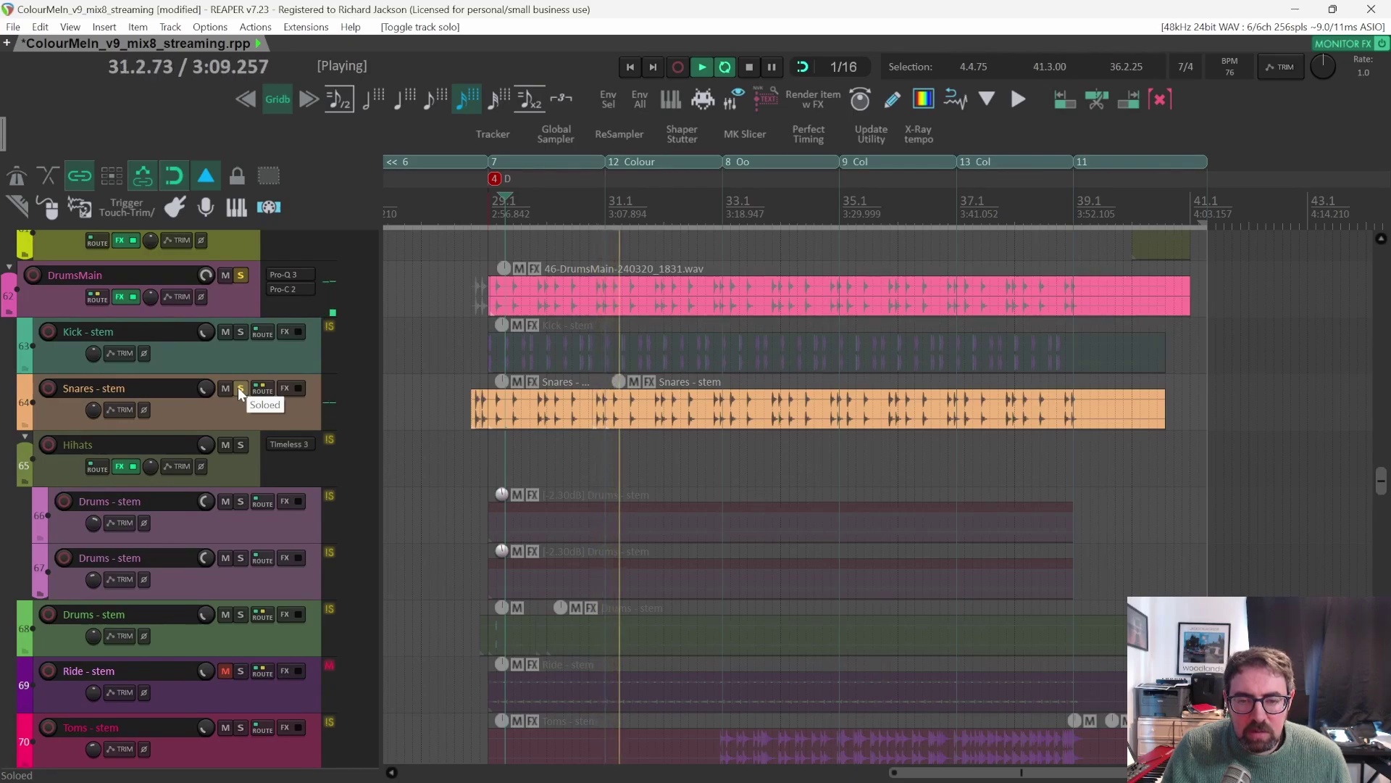
{"action": "key", "text": "space"}
{"action": "left_click", "coordinate": [239, 389]}
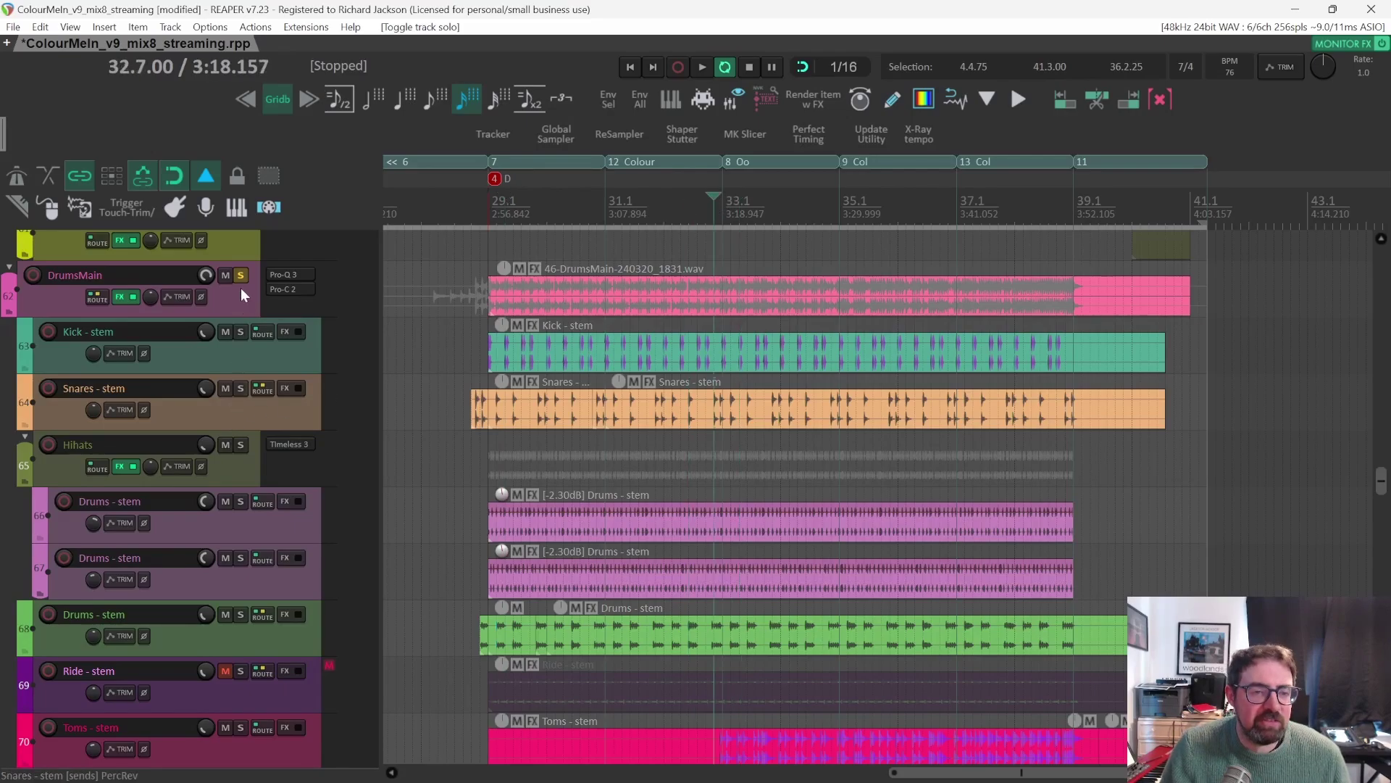
{"action": "key", "text": "space"}
{"action": "key", "text": "space"}
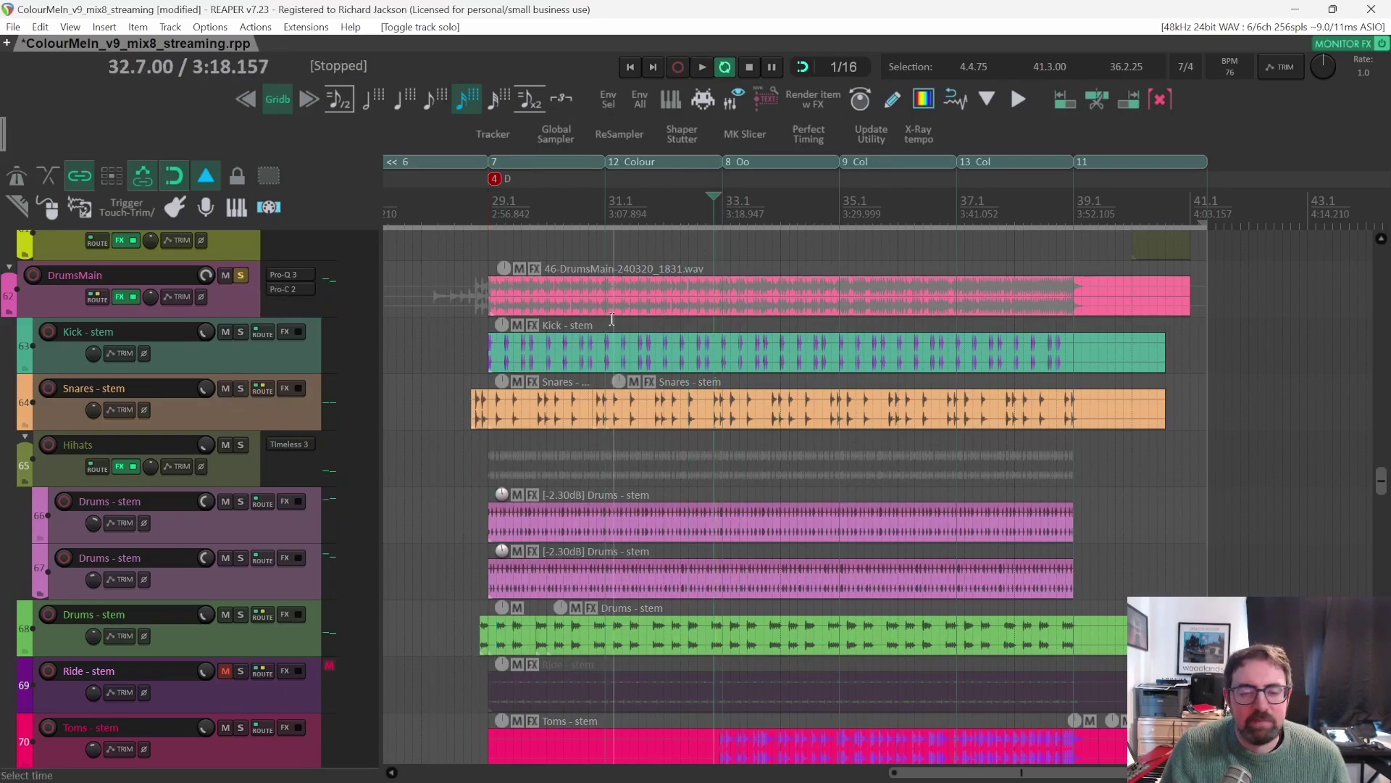
Inspect the Pro-Q 3 equalizer and Pro-C 2 compressor settings on the DrumsMain folder, closing each plug-in.
{"action": "scroll", "coordinate": [697, 313], "scroll_direction": "up", "scroll_amount": 1}
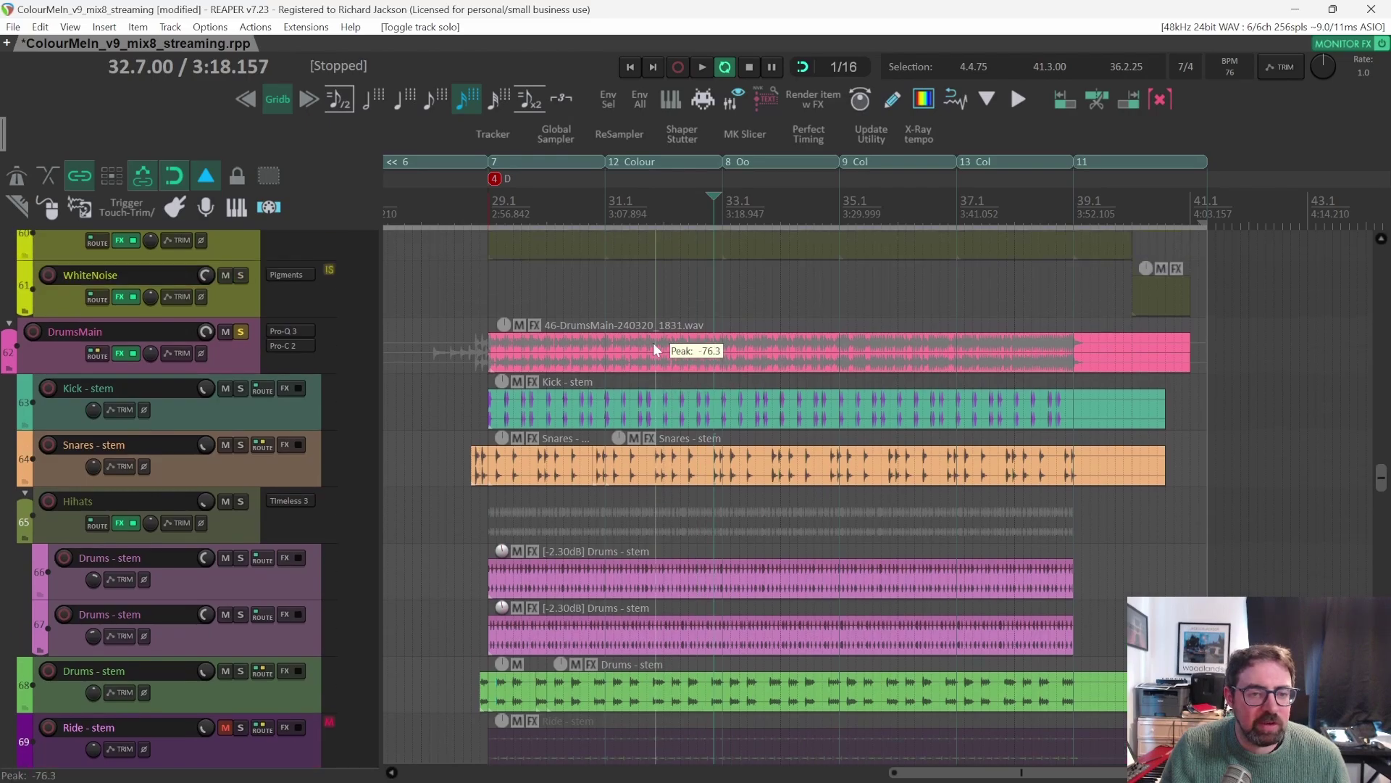
{"action": "left_click", "coordinate": [285, 332]}
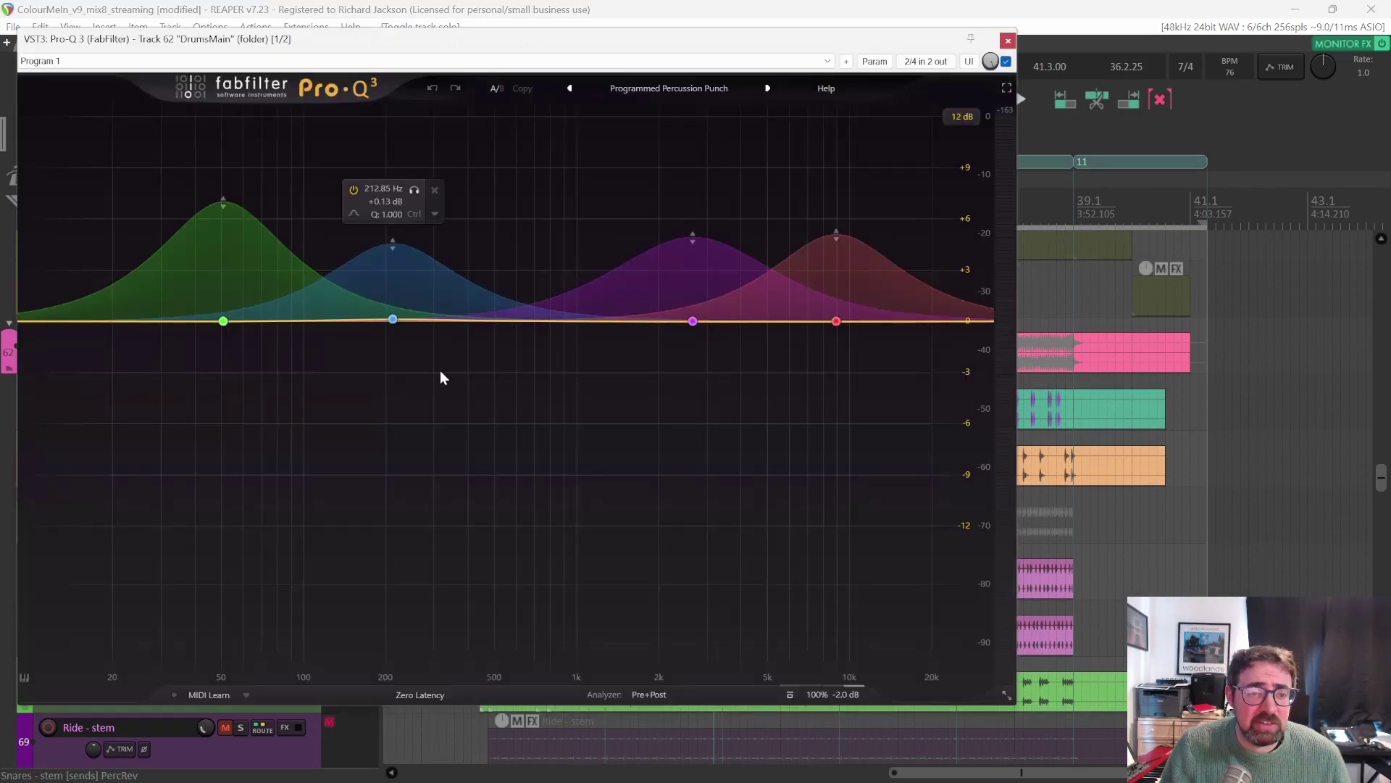
{"action": "left_click", "coordinate": [1007, 41]}
{"action": "left_click", "coordinate": [278, 345]}
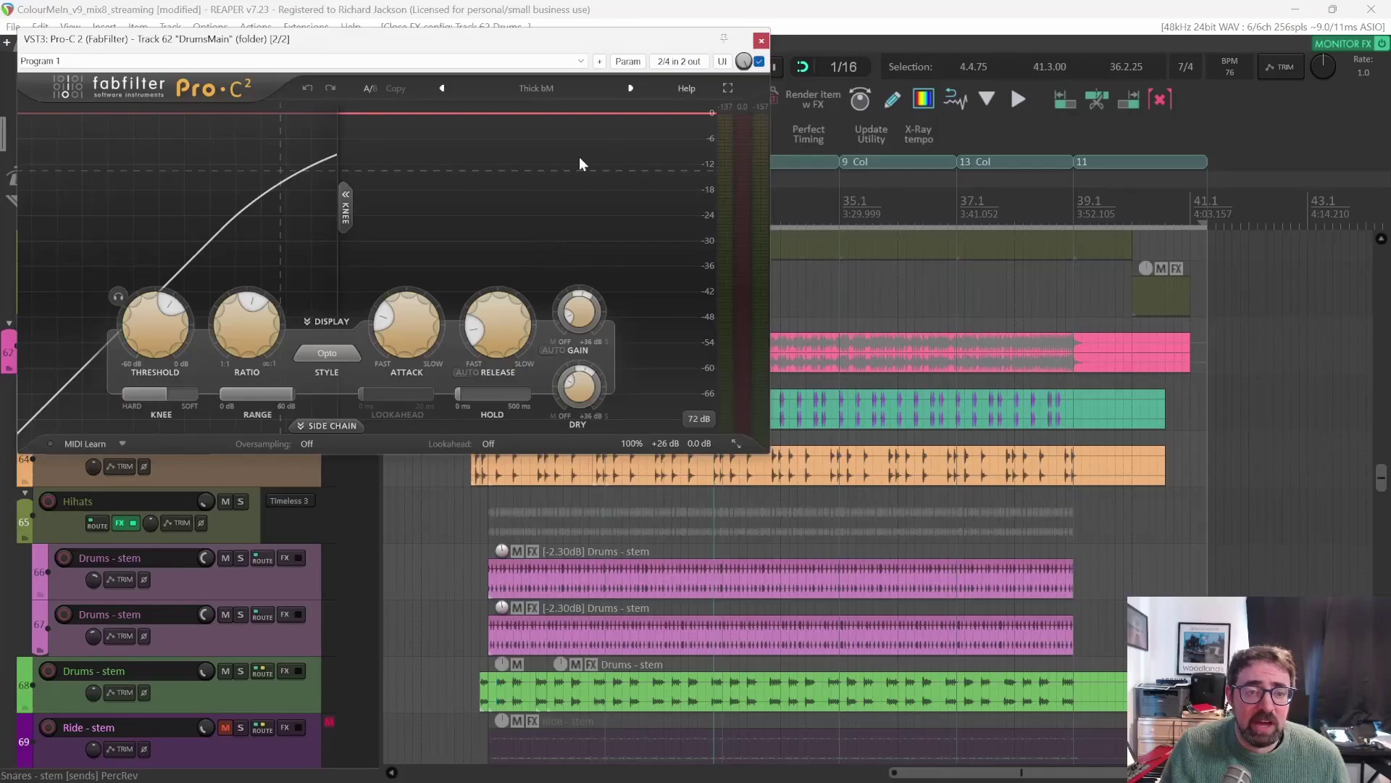
{"action": "left_click", "coordinate": [761, 40]}
Play the drums from 32.7.00 while watching the dynamic bands of Pro-Q 3 on DrumsMain, then stop and close the plug-in.
{"action": "key", "text": "space"}
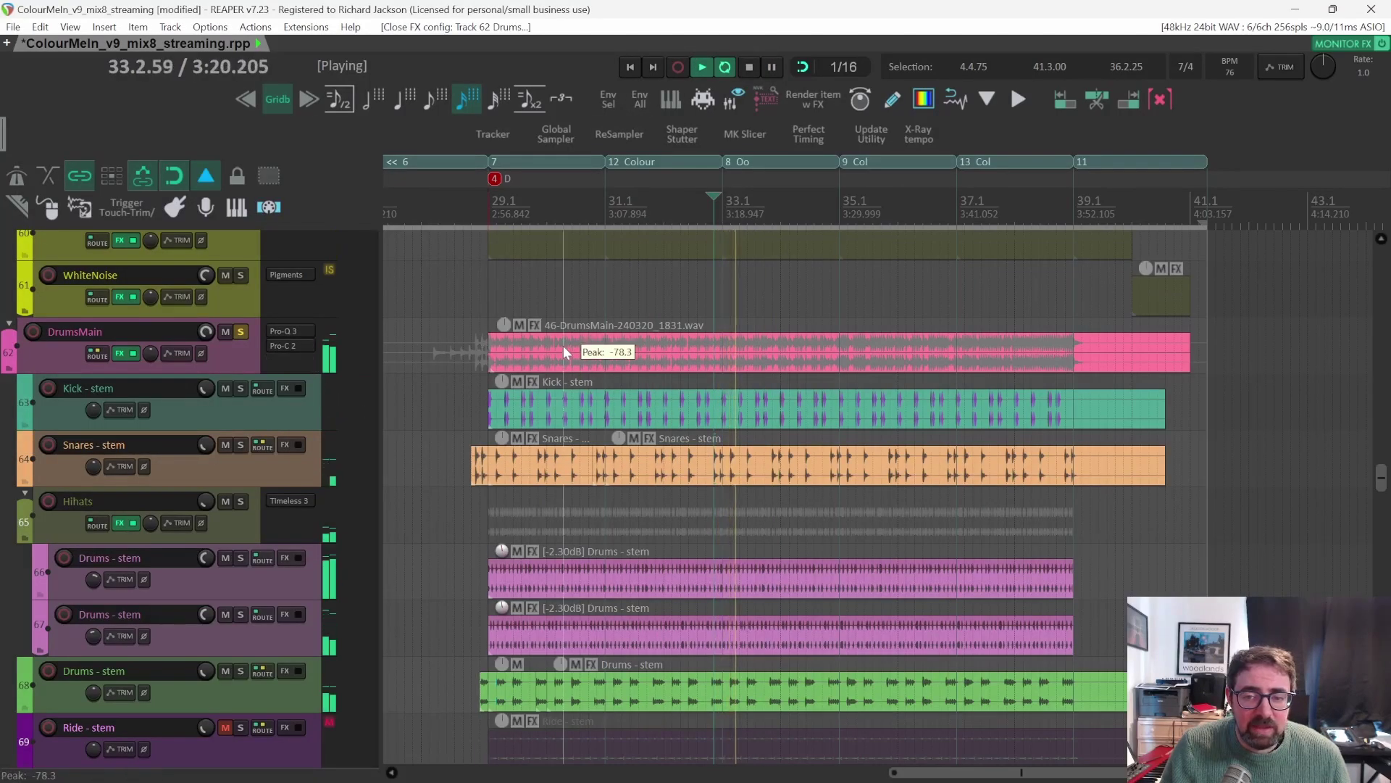
{"action": "key", "text": "space"}
{"action": "left_click", "coordinate": [307, 330]}
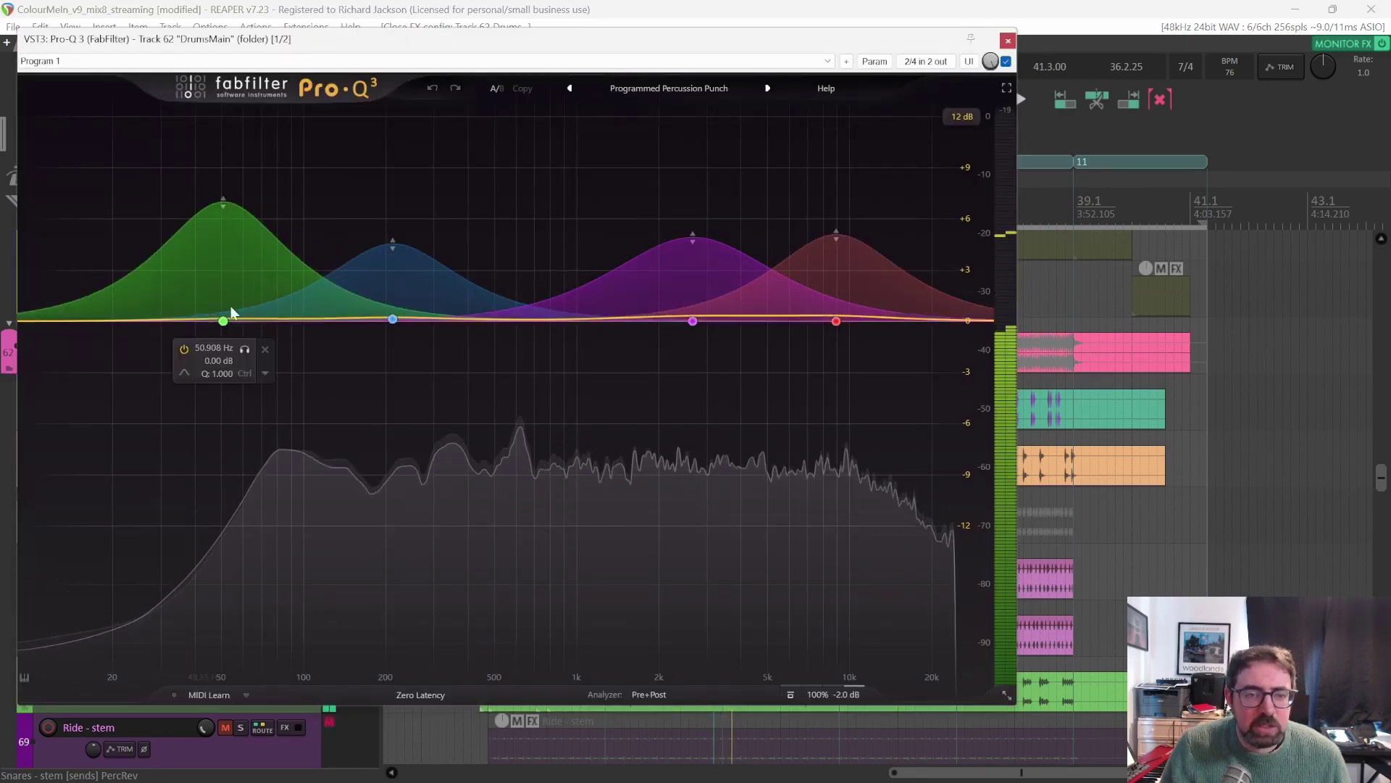
{"action": "key", "text": "space"}
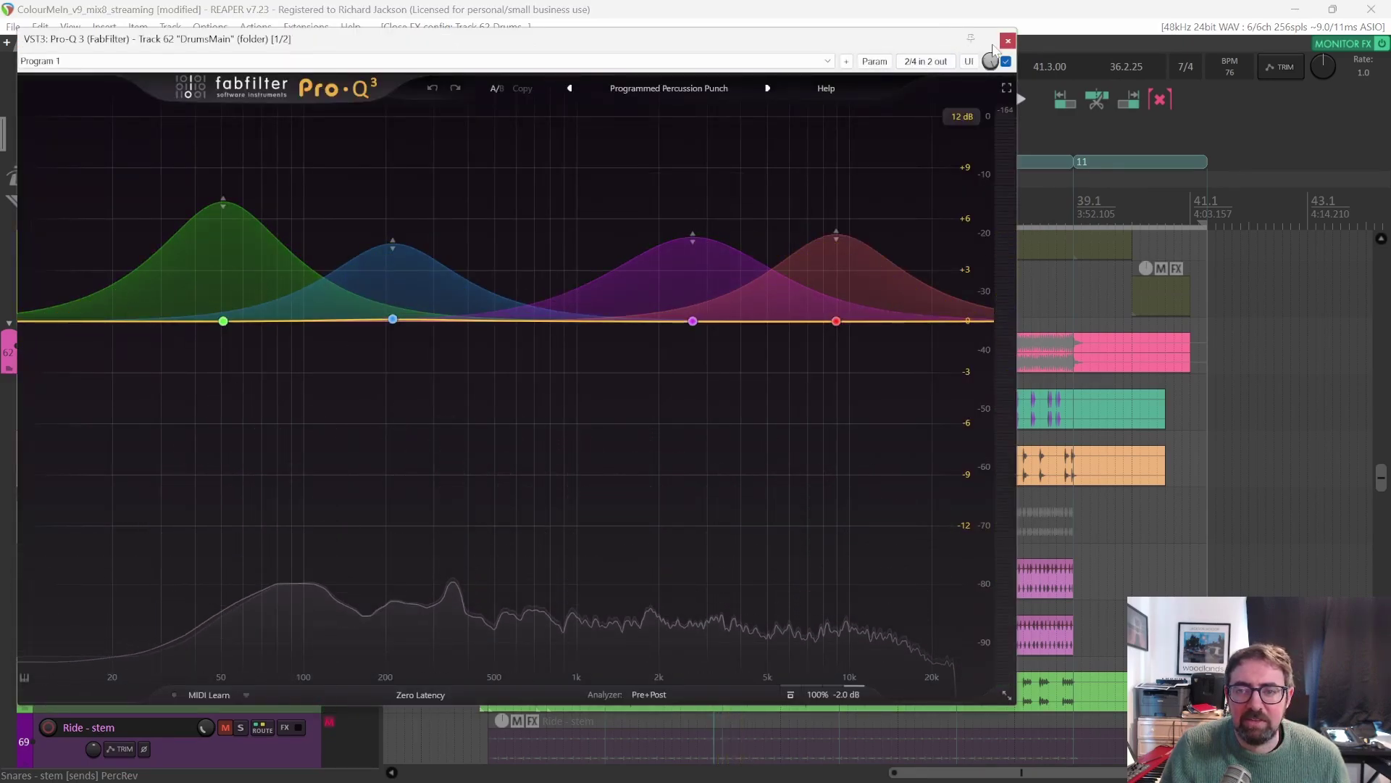
{"action": "left_click", "coordinate": [1007, 41]}
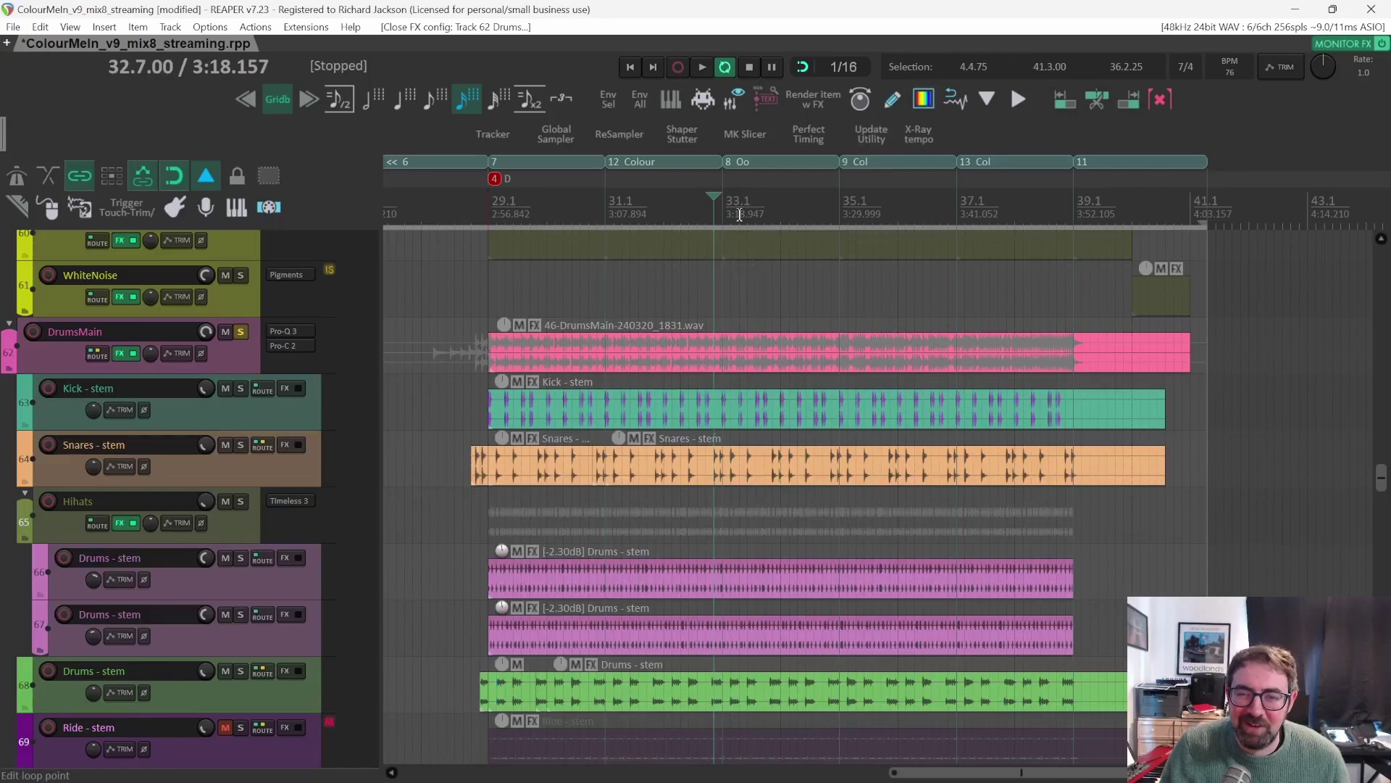
Play from 32.7.00, solo both Toms - stem tracks, continue playback from 35.3.00, and unsolo them.
{"action": "scroll", "coordinate": [691, 284], "scroll_direction": "down", "scroll_amount": 1}
{"action": "key", "text": "space"}
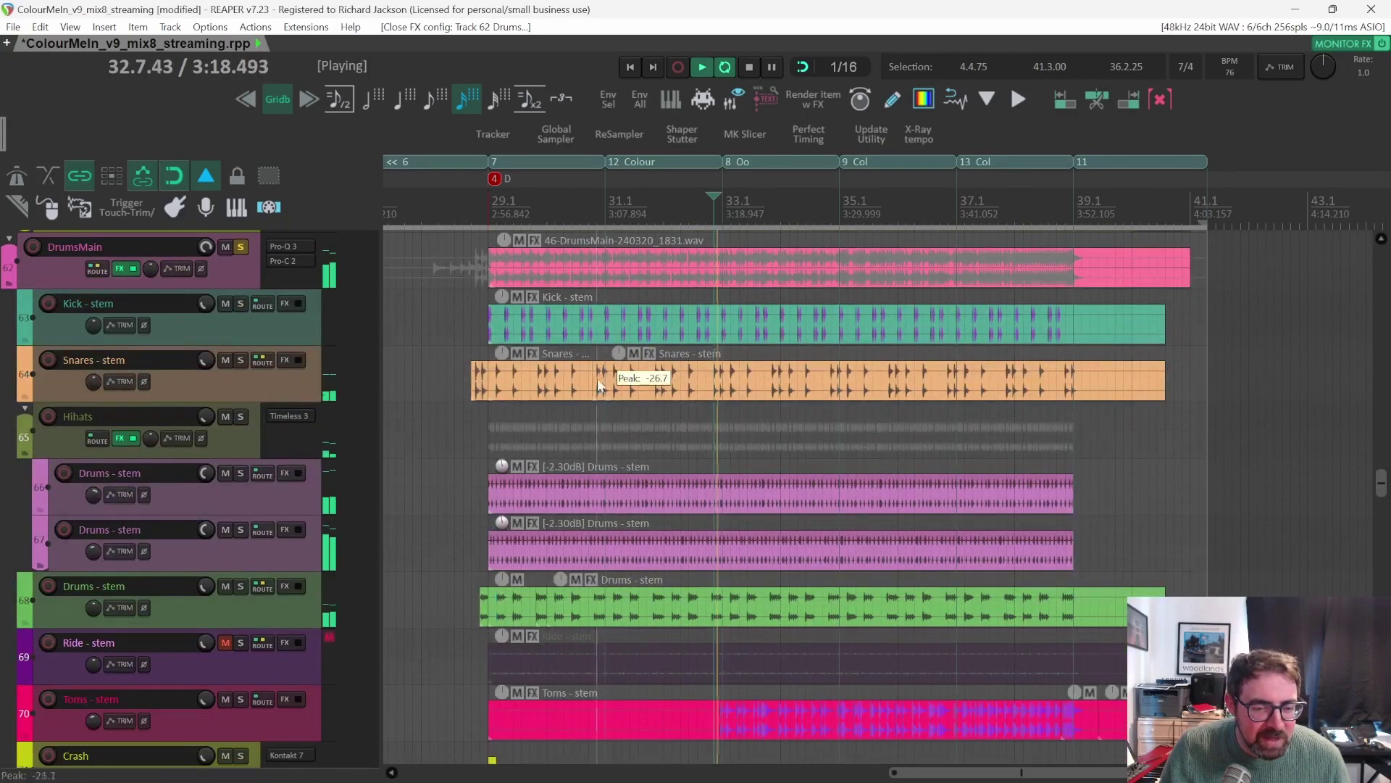
{"action": "scroll", "coordinate": [608, 362], "scroll_direction": "down", "scroll_amount": 2}
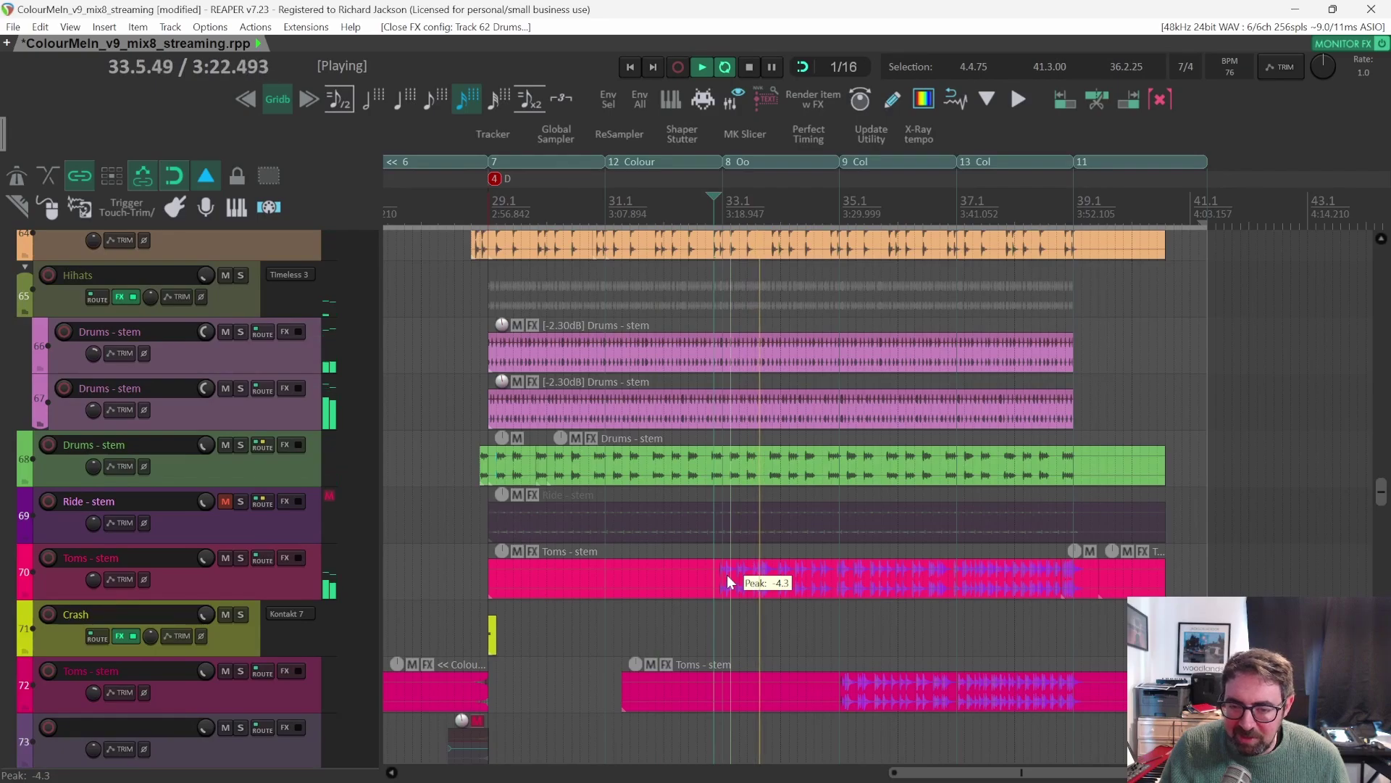
{"action": "left_click", "coordinate": [240, 558]}
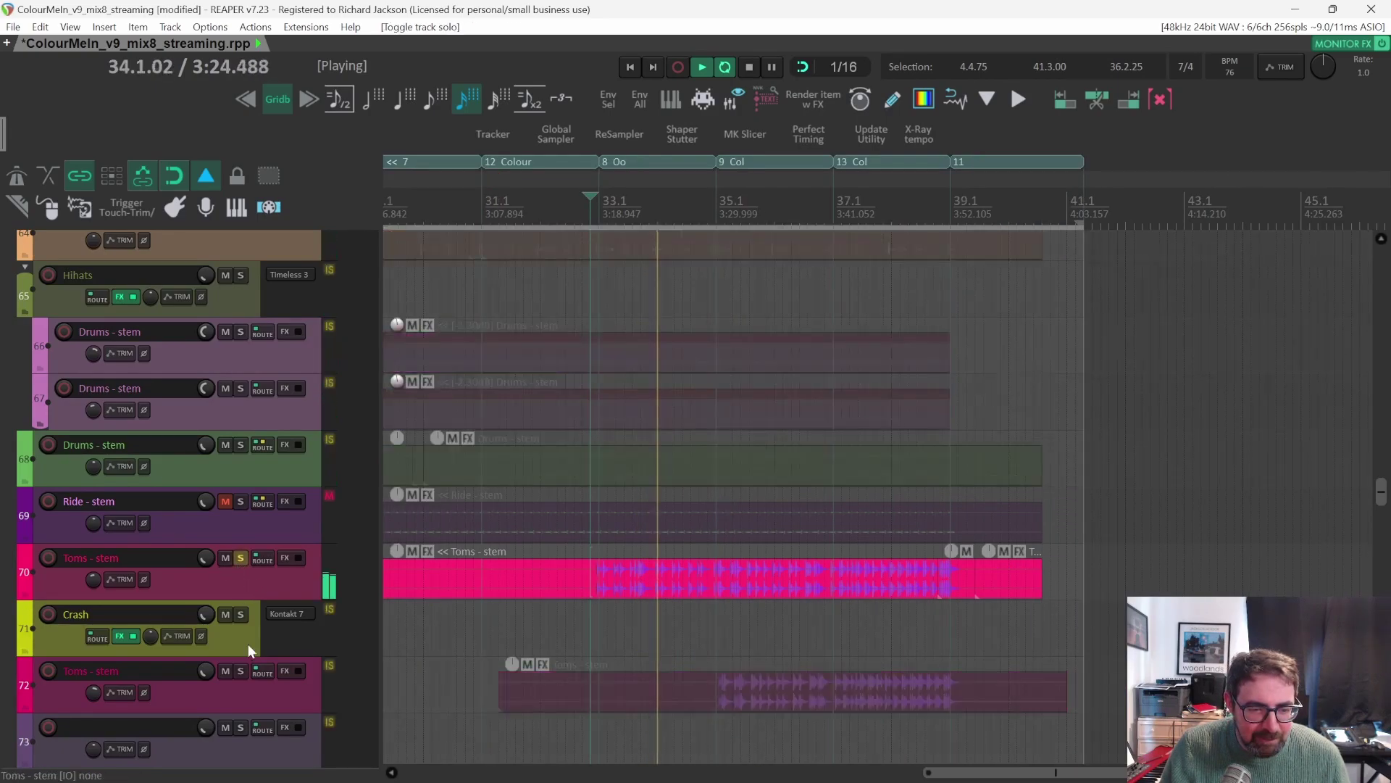
{"action": "left_click", "coordinate": [240, 670]}
{"action": "left_click", "coordinate": [734, 213]}
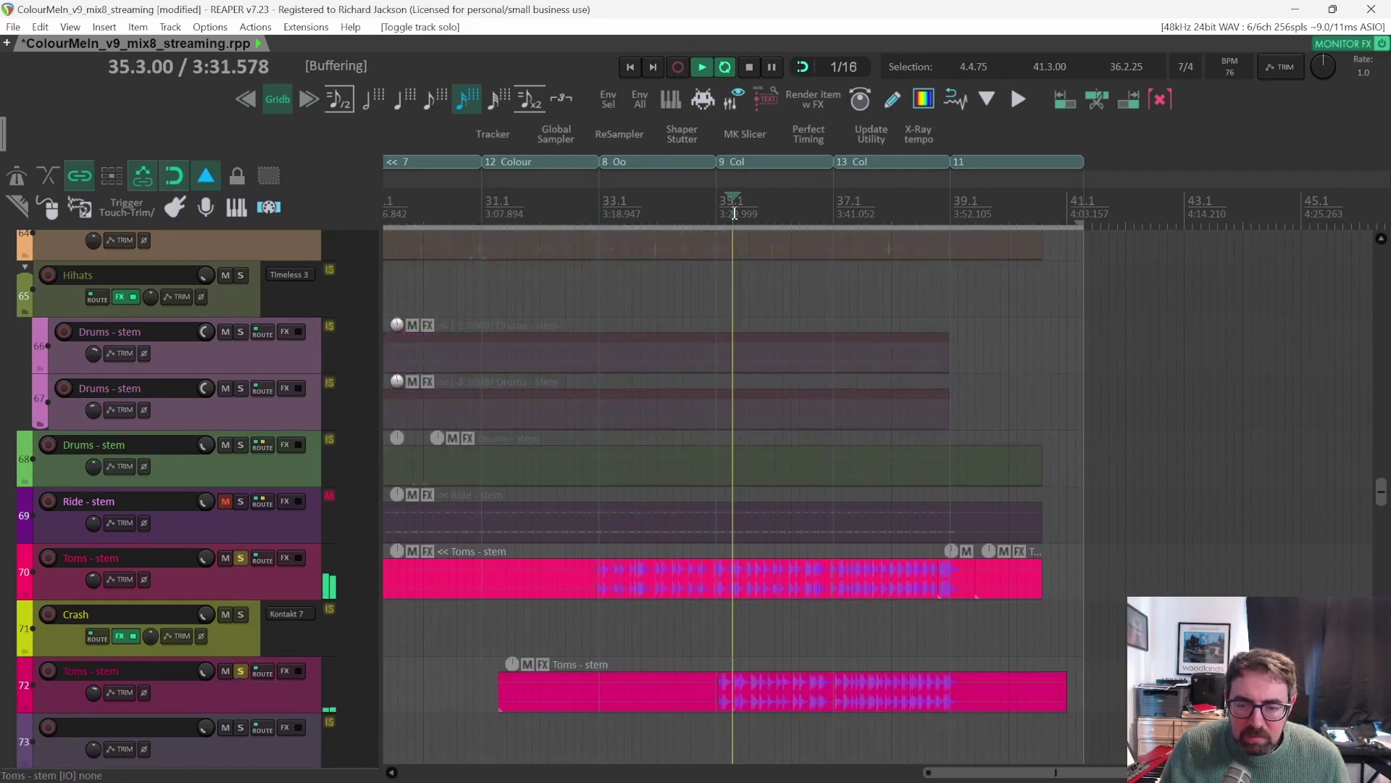
{"action": "scroll", "coordinate": [255, 687], "scroll_direction": "down", "scroll_amount": 3}
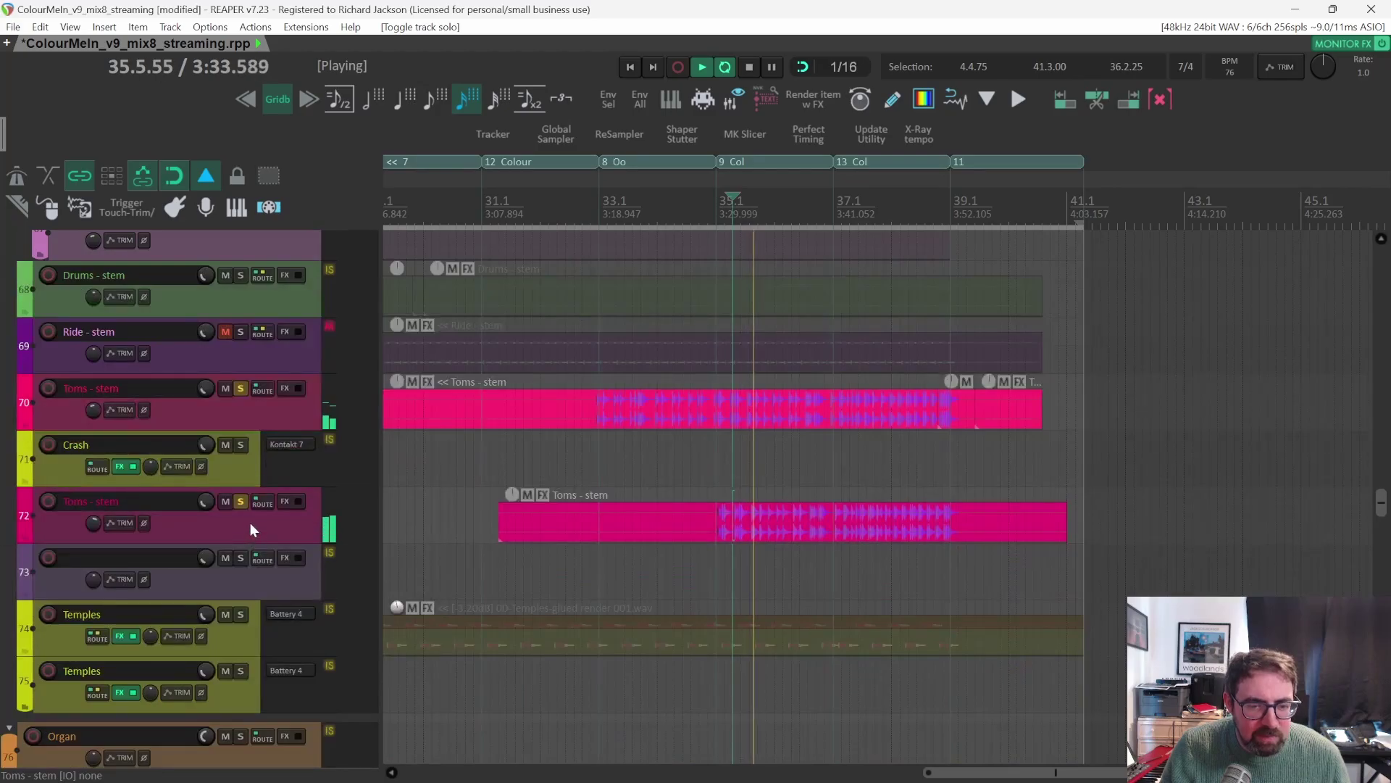
{"action": "left_click", "coordinate": [240, 390]}
Play from 29.2.00, solo the first Temples track to hear its glued renders in section D, and unsolo it.
{"action": "scroll", "coordinate": [241, 389], "scroll_direction": "down", "scroll_amount": 3}
{"action": "scroll", "coordinate": [541, 517], "scroll_direction": "left", "scroll_amount": 5}
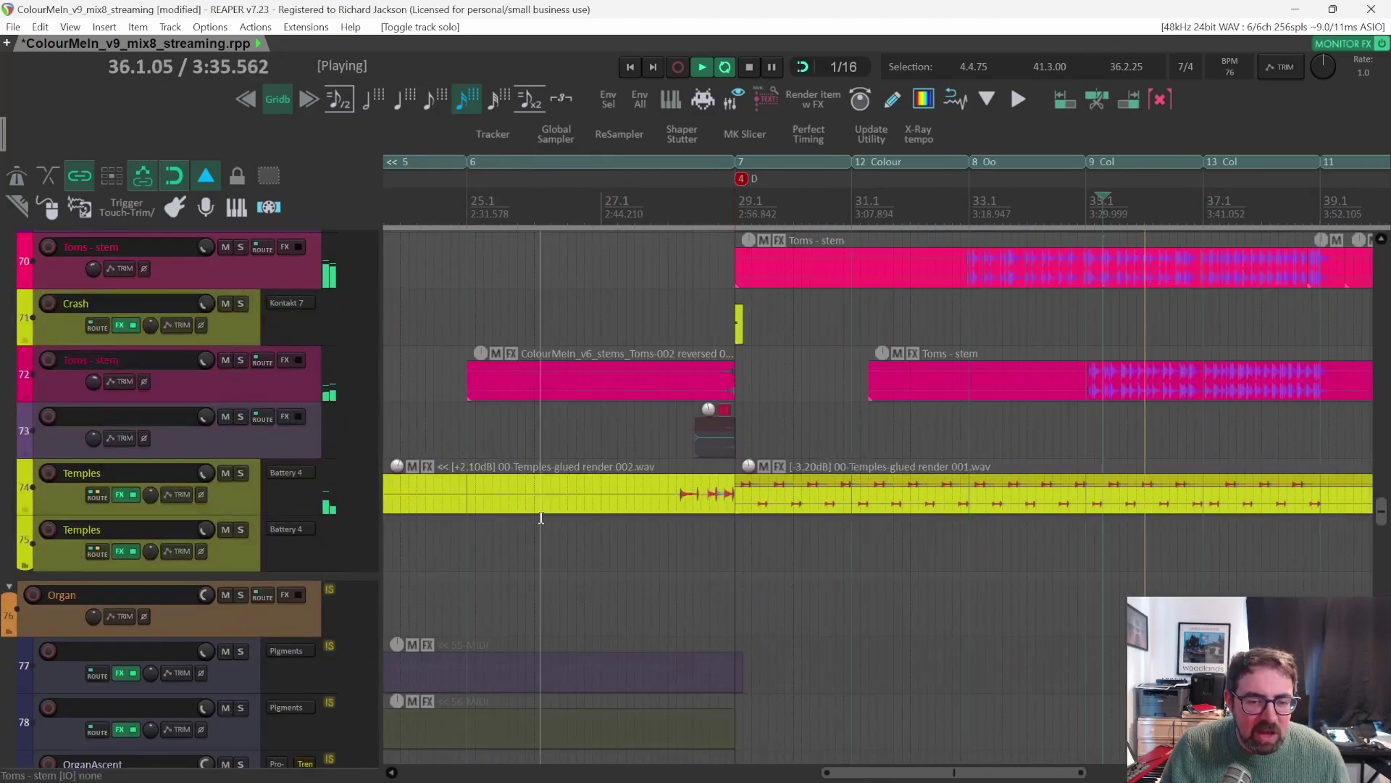
{"action": "key", "text": "space"}
{"action": "left_click", "coordinate": [740, 213]}
{"action": "key", "text": "space"}
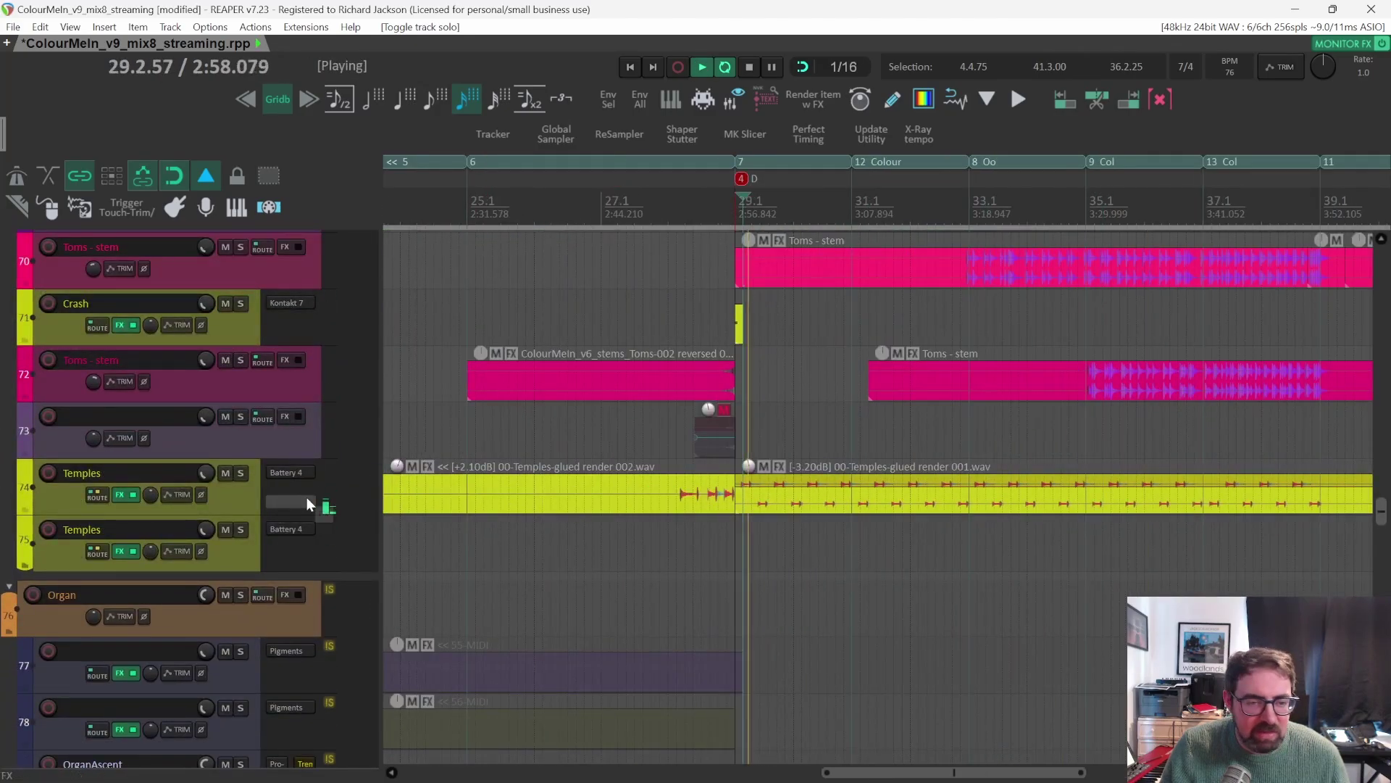
{"action": "left_click", "coordinate": [240, 473]}
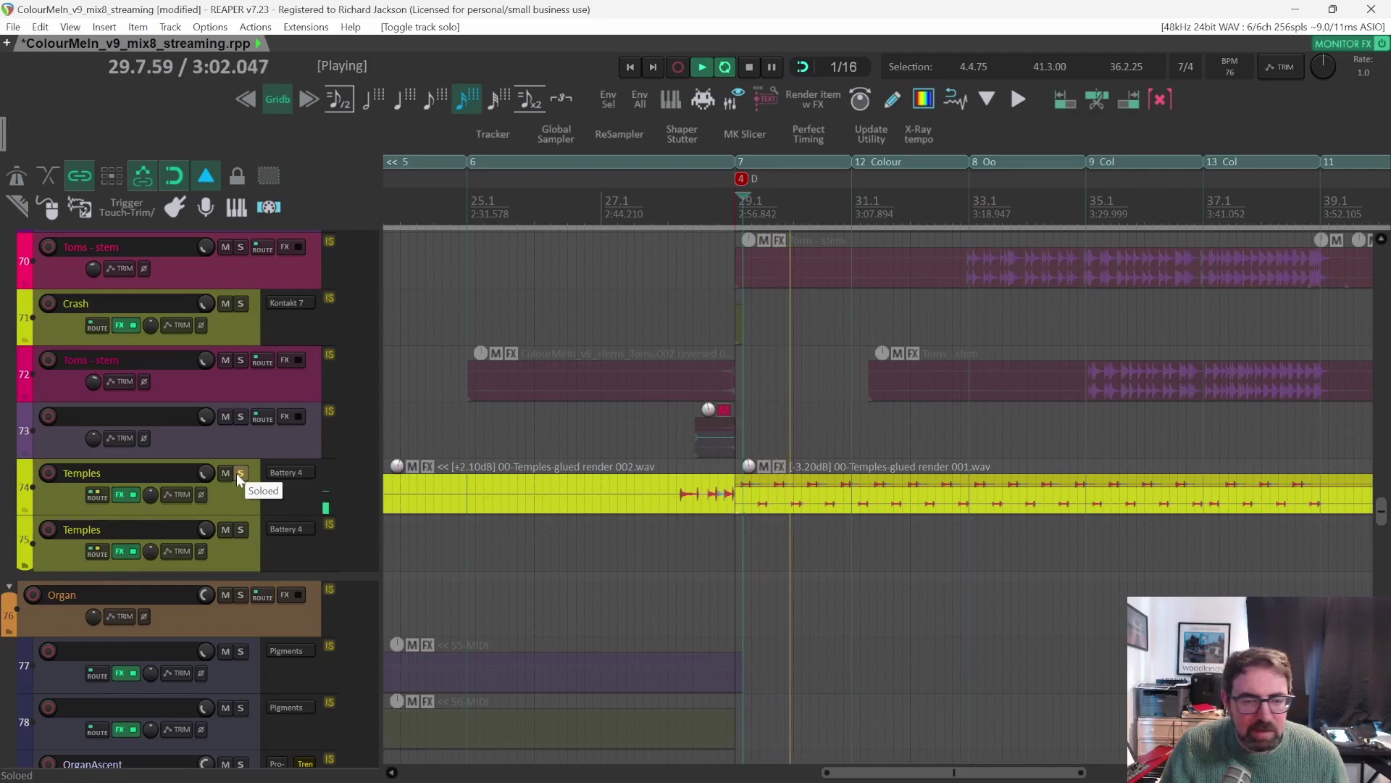
{"action": "left_click", "coordinate": [240, 473]}
Review the drum tracks from Temples up to DrumsMain while section D plays, and stop playback.
{"action": "scroll", "coordinate": [715, 516], "scroll_direction": "up", "scroll_amount": 2}
{"action": "scroll", "coordinate": [716, 516], "scroll_direction": "right", "scroll_amount": 3}
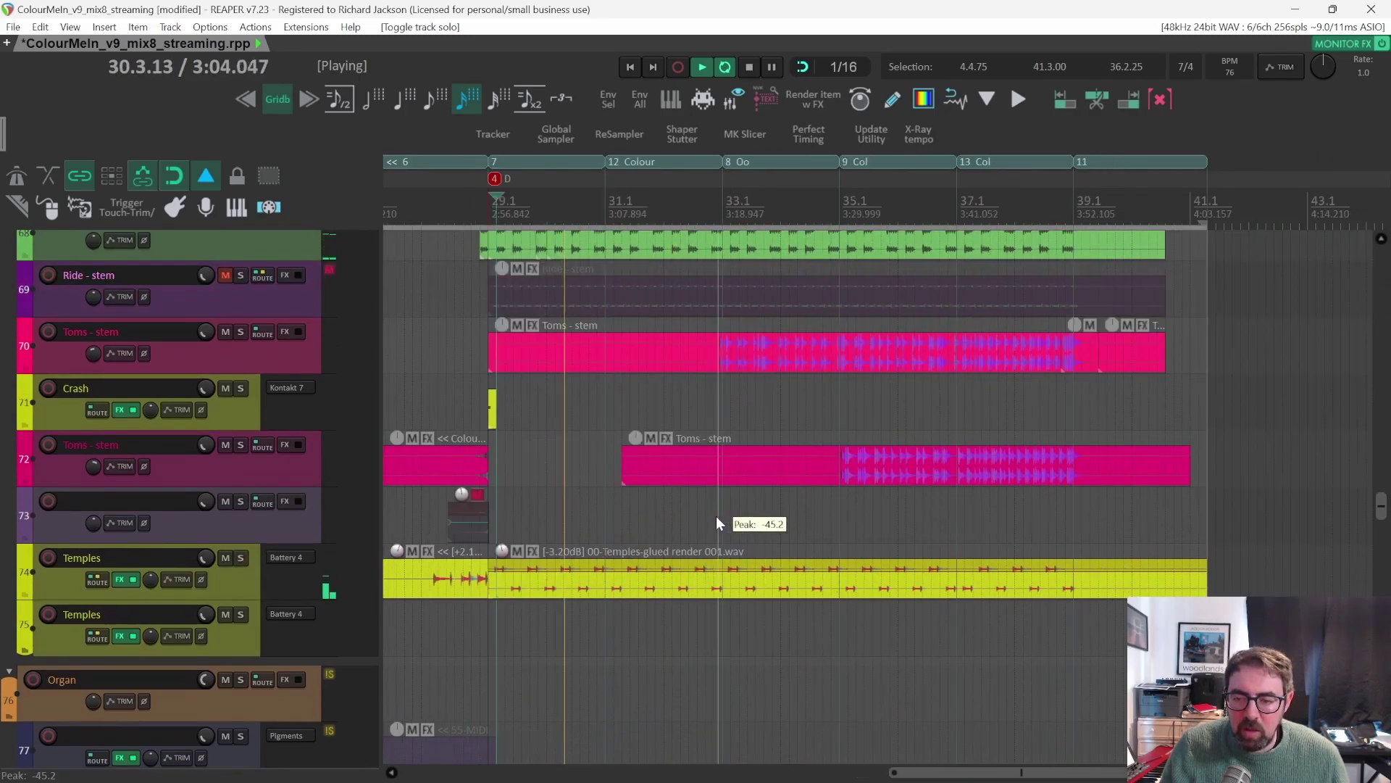
{"action": "scroll", "coordinate": [716, 515], "scroll_direction": "up", "scroll_amount": 3}
{"action": "scroll", "coordinate": [653, 521], "scroll_direction": "up", "scroll_amount": 5}
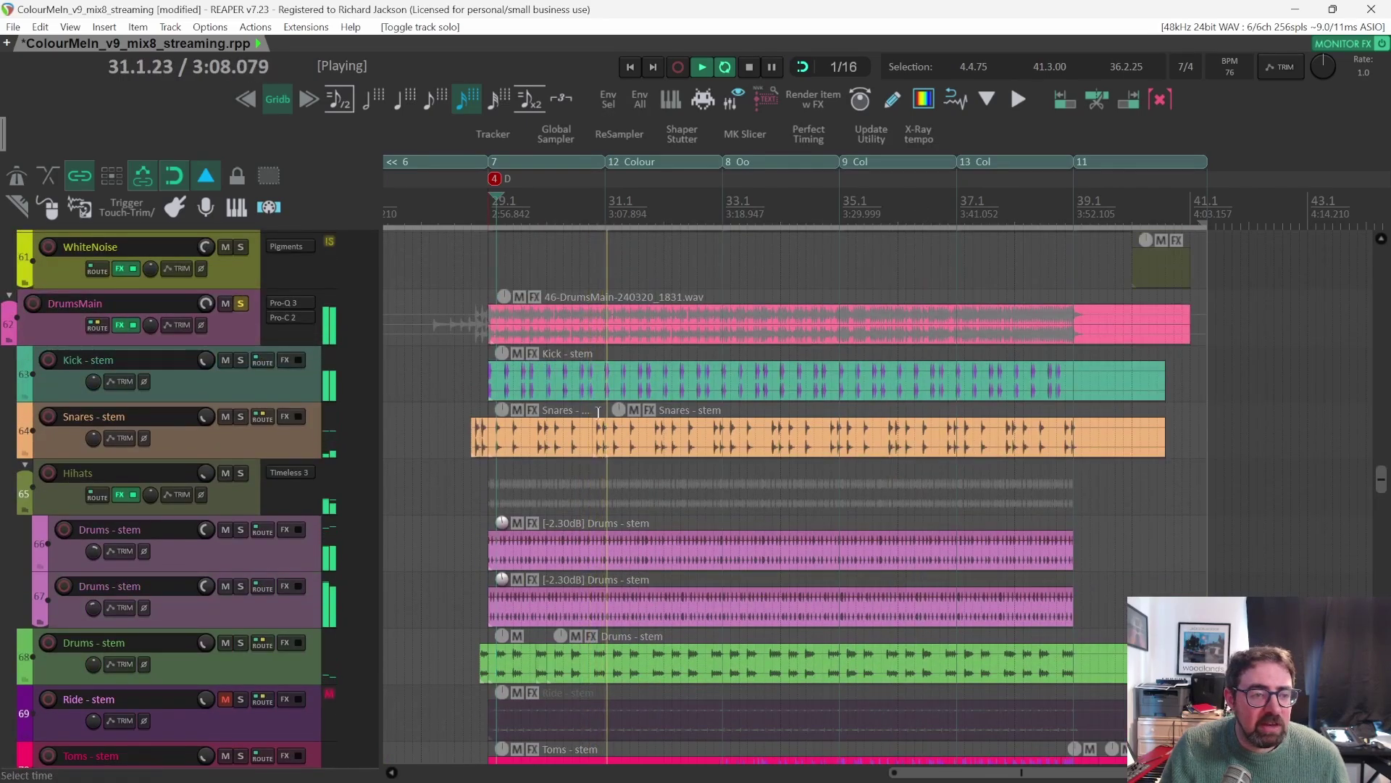
{"action": "scroll", "coordinate": [582, 484], "scroll_direction": "up", "scroll_amount": 3}
{"action": "scroll", "coordinate": [581, 484], "scroll_direction": "down", "scroll_amount": 3}
{"action": "key", "text": "space"}
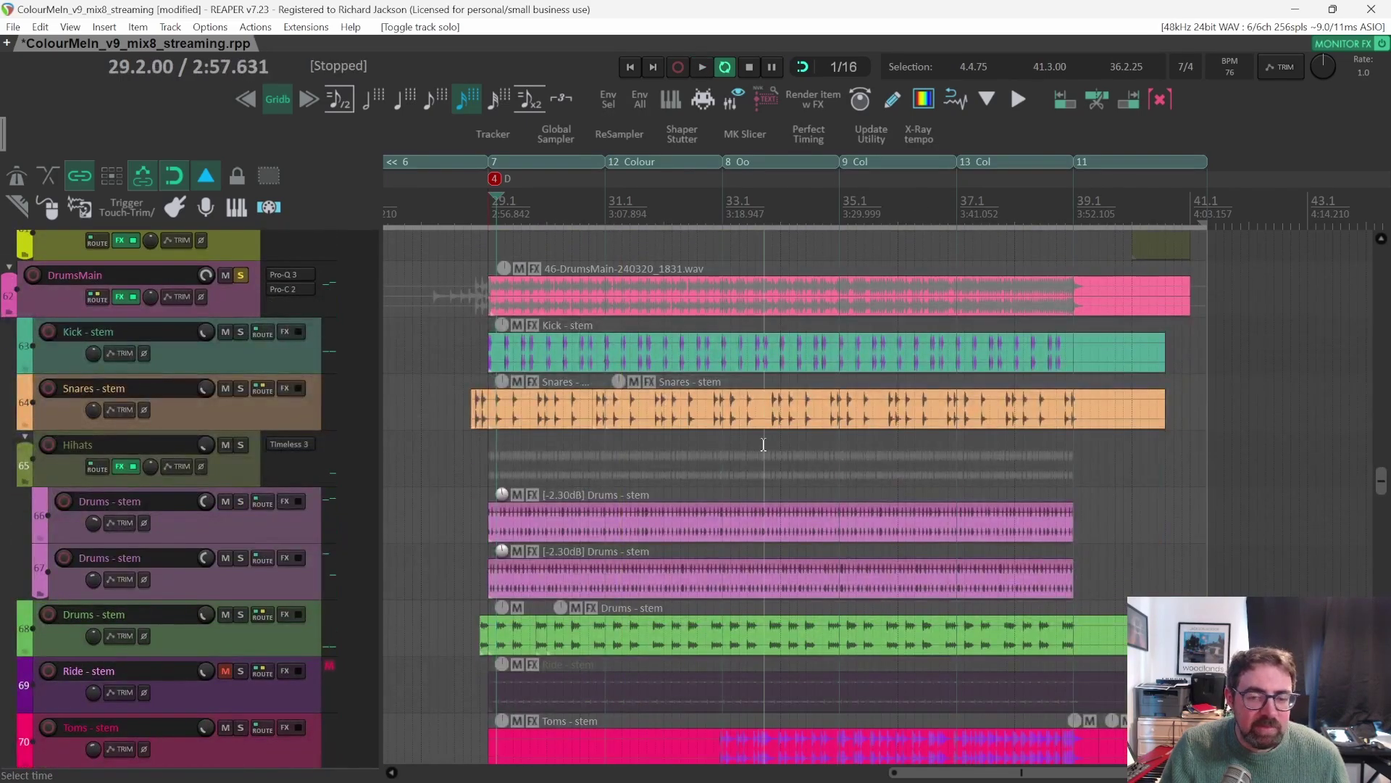
Play the soloed drums from 36.4.00 while viewing the drum stem tracks, and stop playback.
{"action": "scroll", "coordinate": [882, 432], "scroll_direction": "down", "scroll_amount": 2}
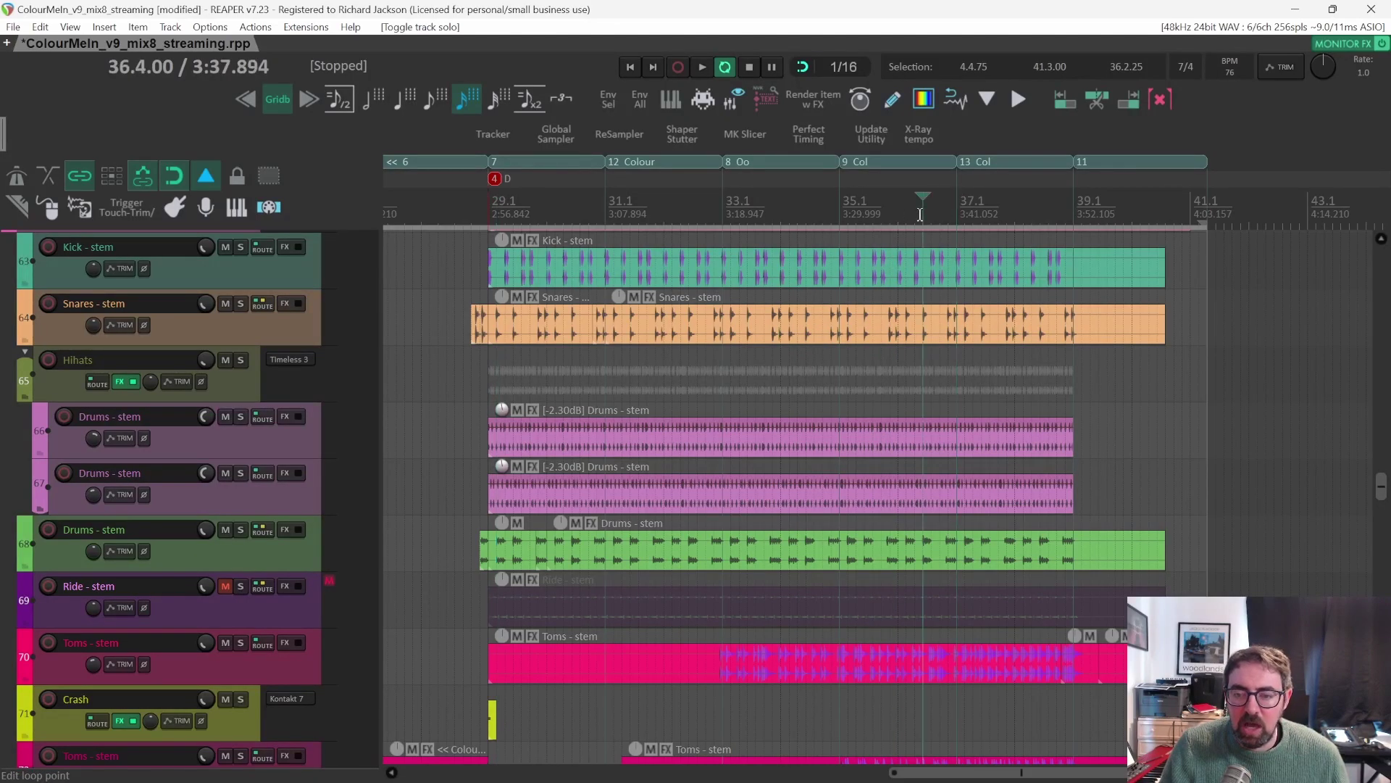
{"action": "key", "text": "space"}
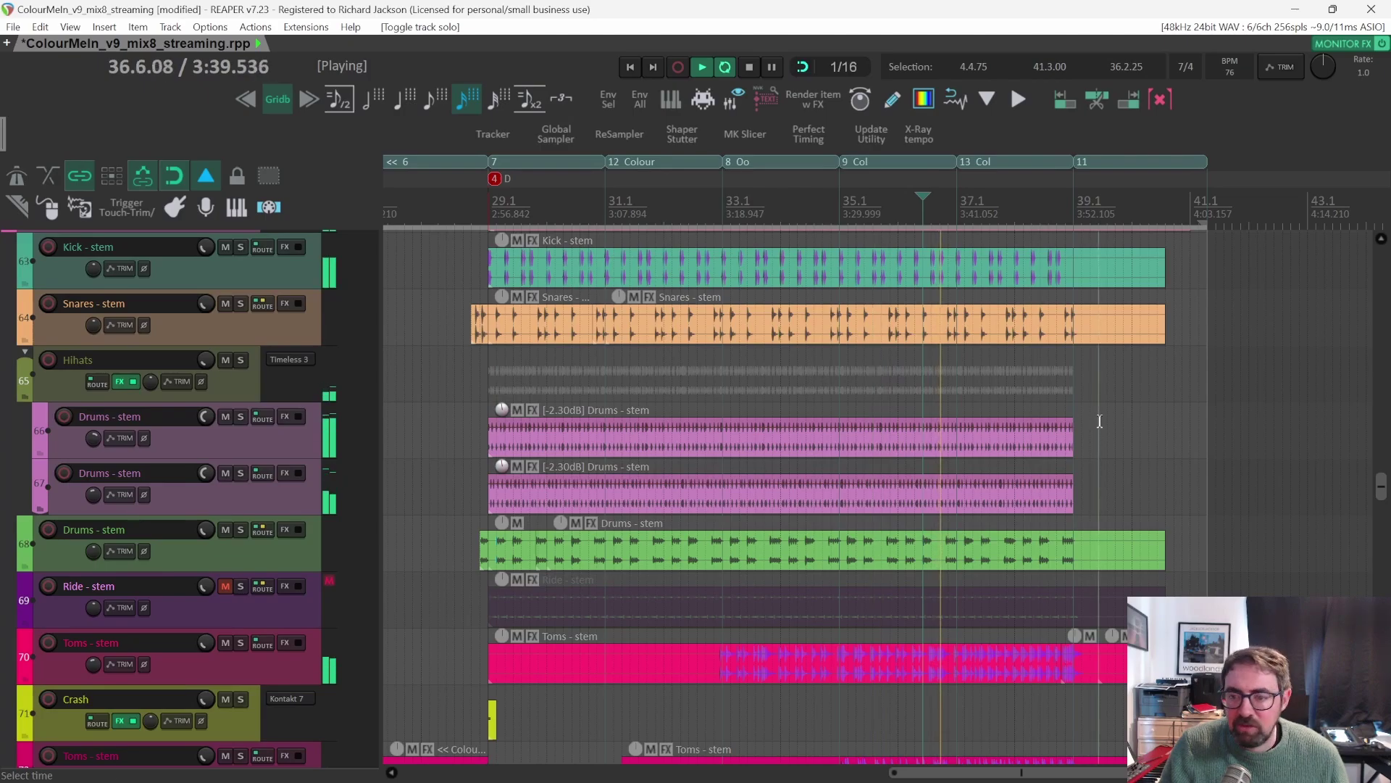
{"action": "scroll", "coordinate": [1025, 290], "scroll_direction": "down", "scroll_amount": 3}
{"action": "scroll", "coordinate": [1025, 326], "scroll_direction": "up", "scroll_amount": 2}
{"action": "key", "text": "space"}
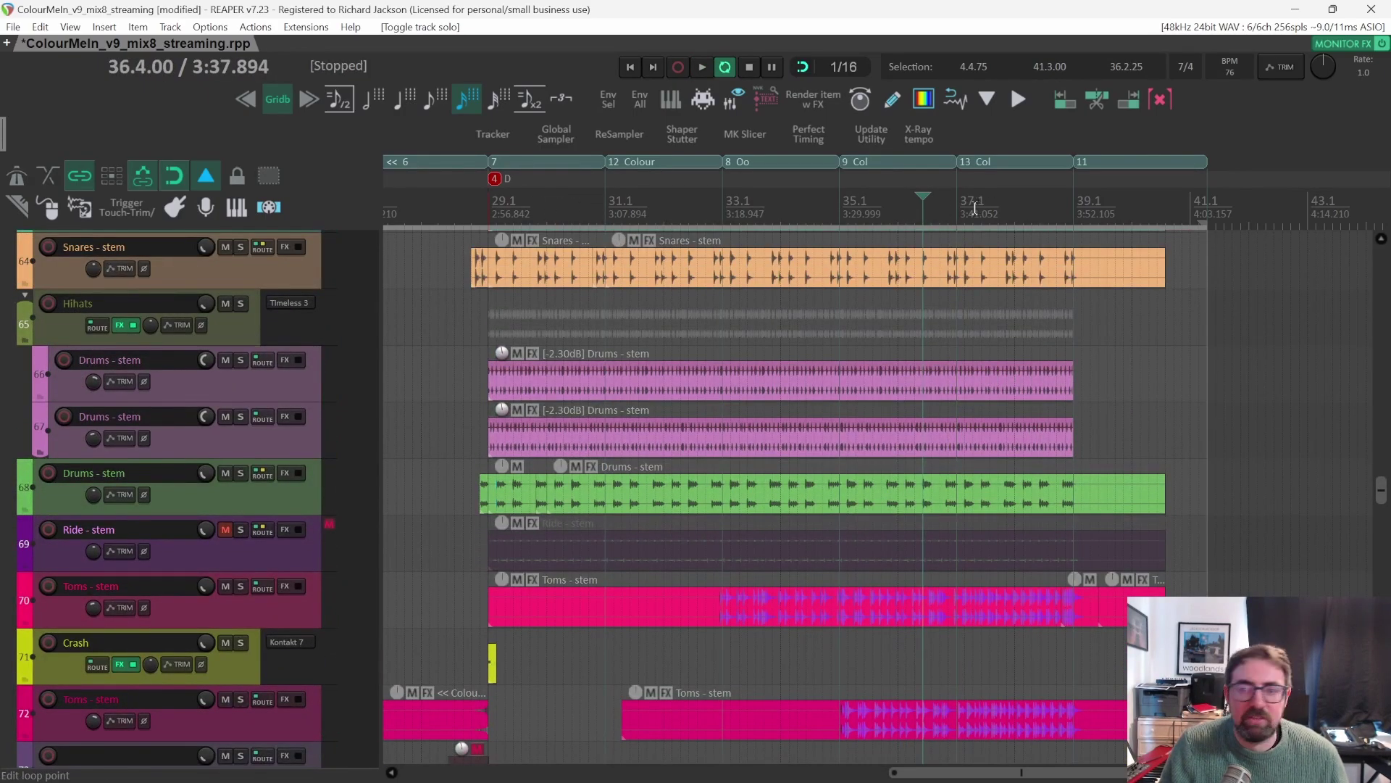
Play the drums from bar 37 and again from 38.6.00 to hear how section D ends, and stop playback.
{"action": "key", "text": "space"}
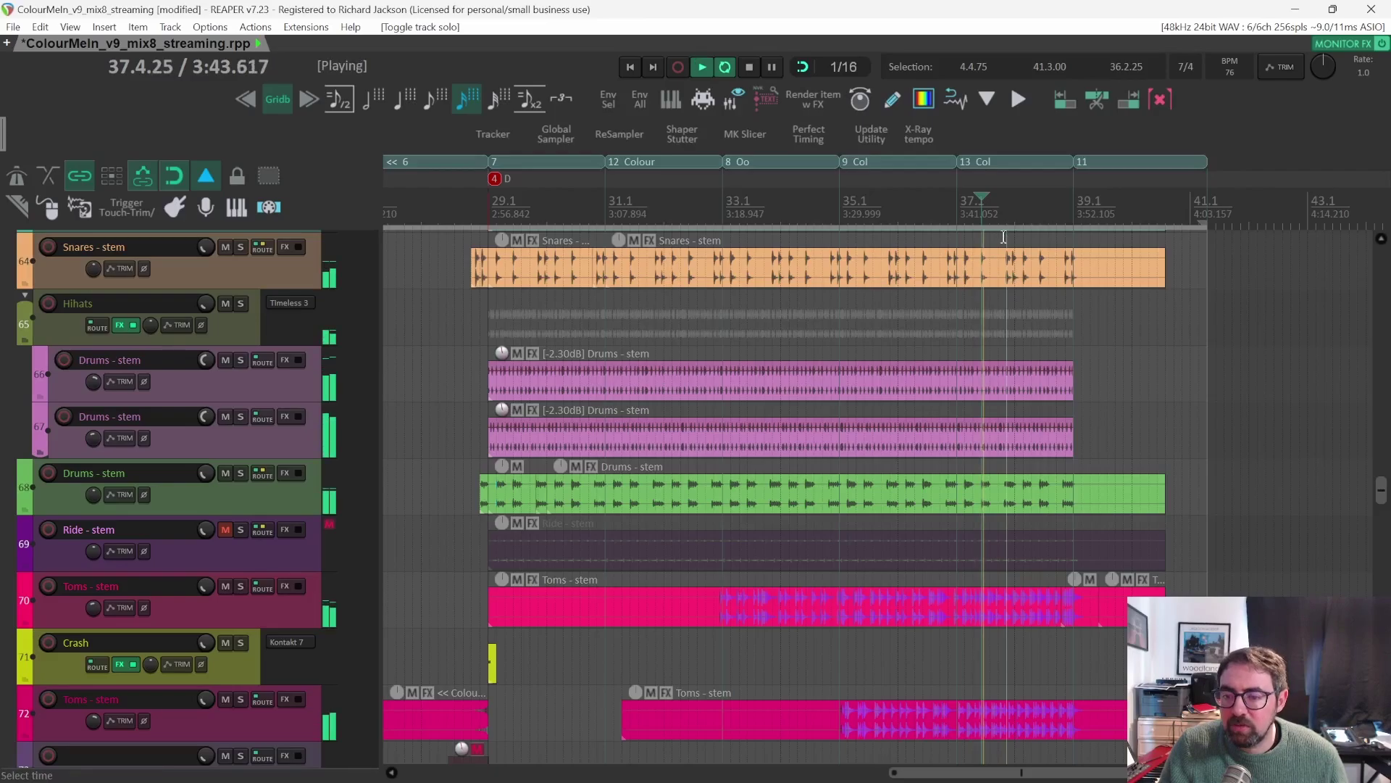
{"action": "scroll", "coordinate": [1037, 395], "scroll_direction": "down", "scroll_amount": 3}
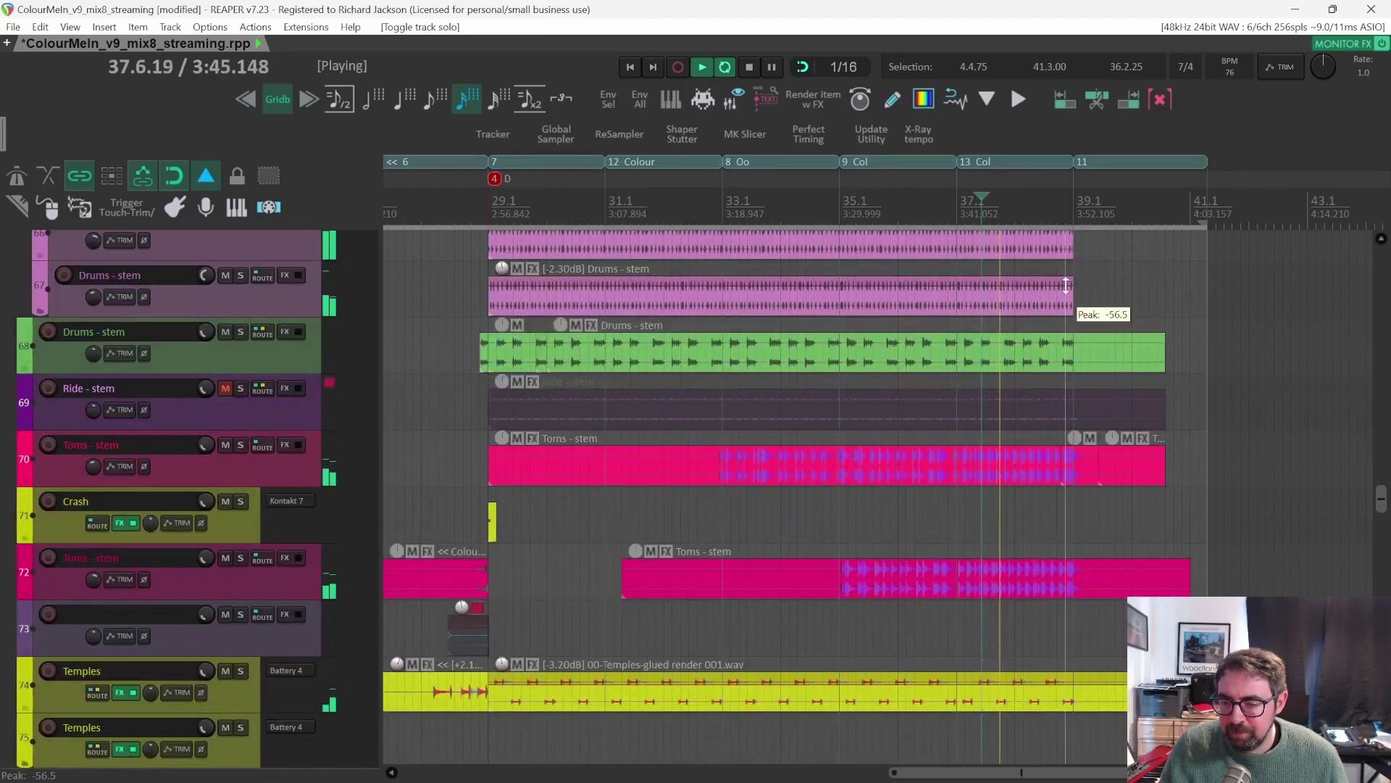
{"action": "left_click", "coordinate": [1055, 206]}
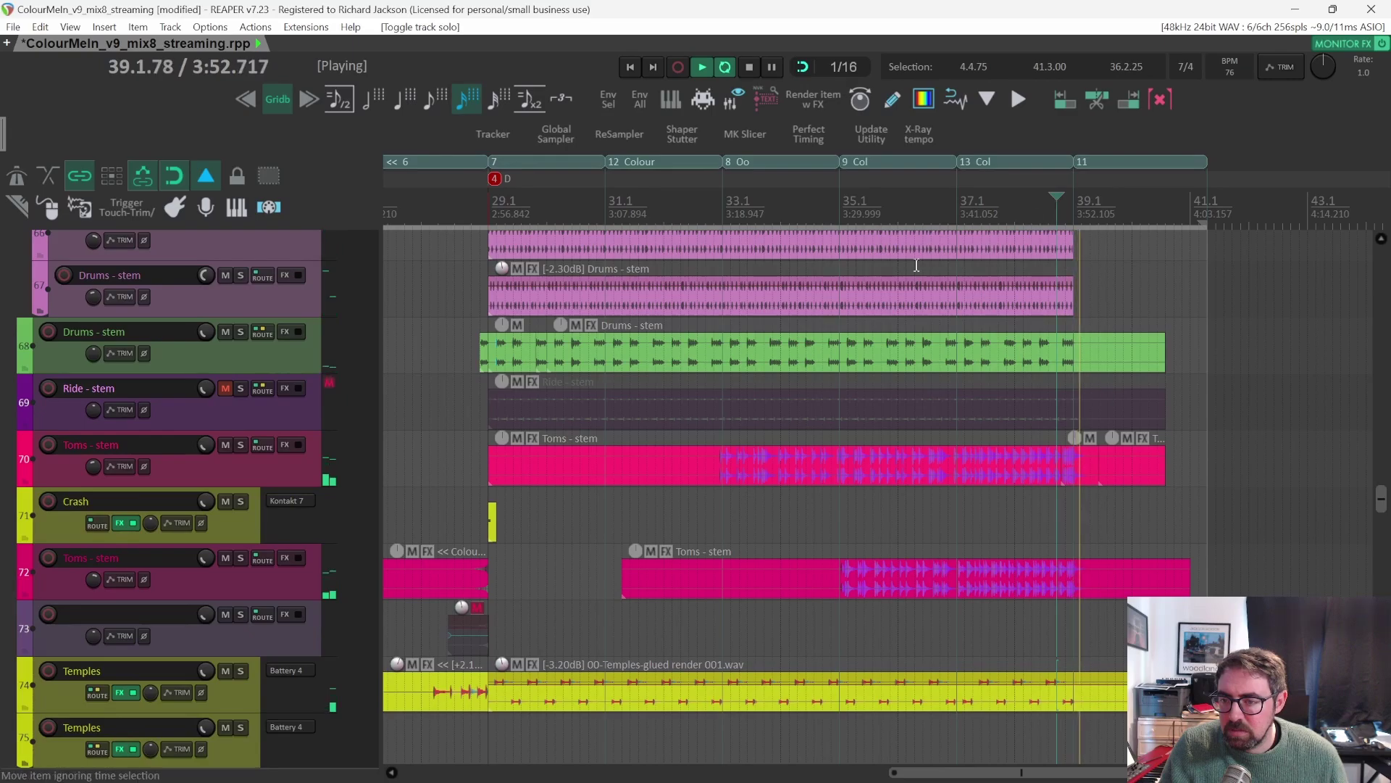
{"action": "key", "text": "space"}
Look over the drum tracks from Kick - stem to Temples and unsolo DrumsMain.
{"action": "scroll", "coordinate": [493, 471], "scroll_direction": "up", "scroll_amount": 3}
{"action": "scroll", "coordinate": [494, 471], "scroll_direction": "up", "scroll_amount": 3}
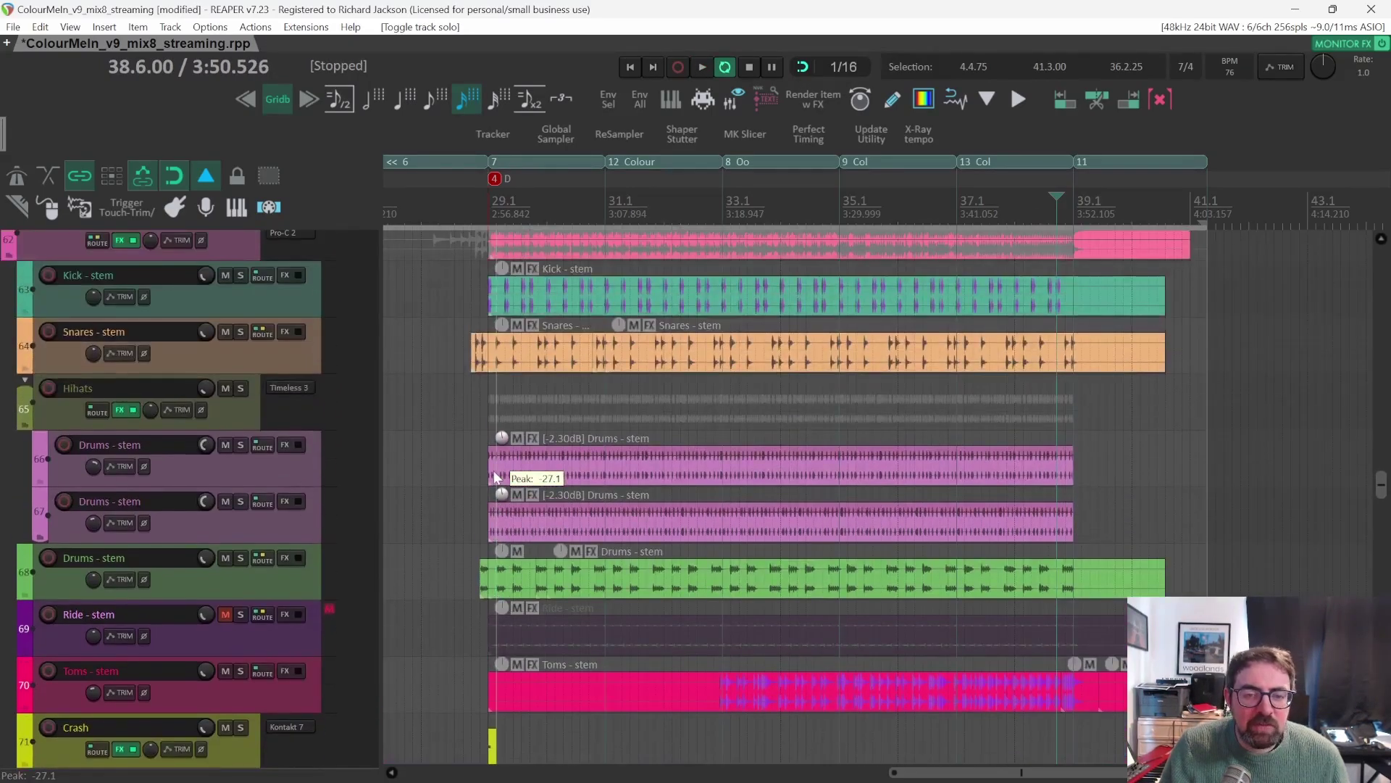
{"action": "scroll", "coordinate": [493, 471], "scroll_direction": "down", "scroll_amount": 3}
{"action": "scroll", "coordinate": [499, 477], "scroll_direction": "up", "scroll_amount": 5}
{"action": "scroll", "coordinate": [499, 477], "scroll_direction": "down", "scroll_amount": 3}
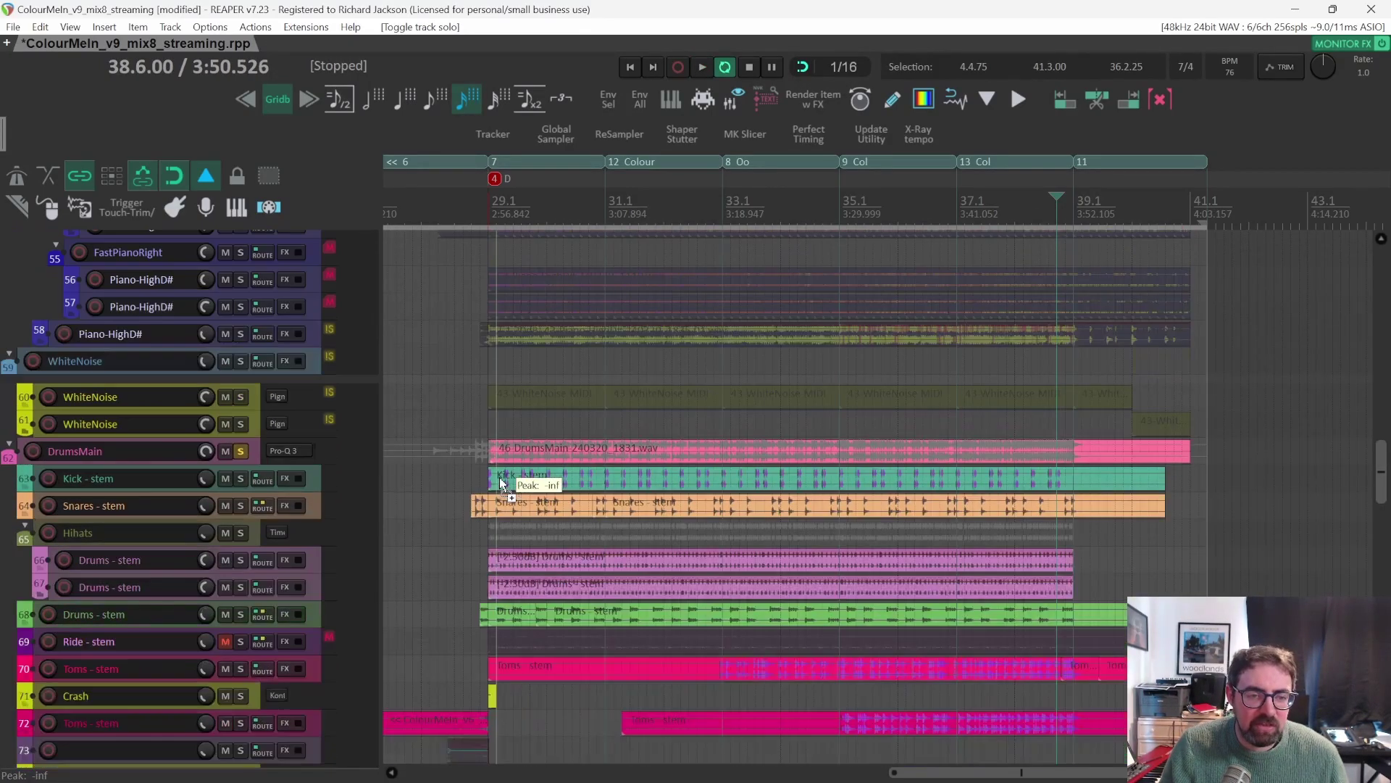
{"action": "scroll", "coordinate": [552, 529], "scroll_direction": "down", "scroll_amount": 1}
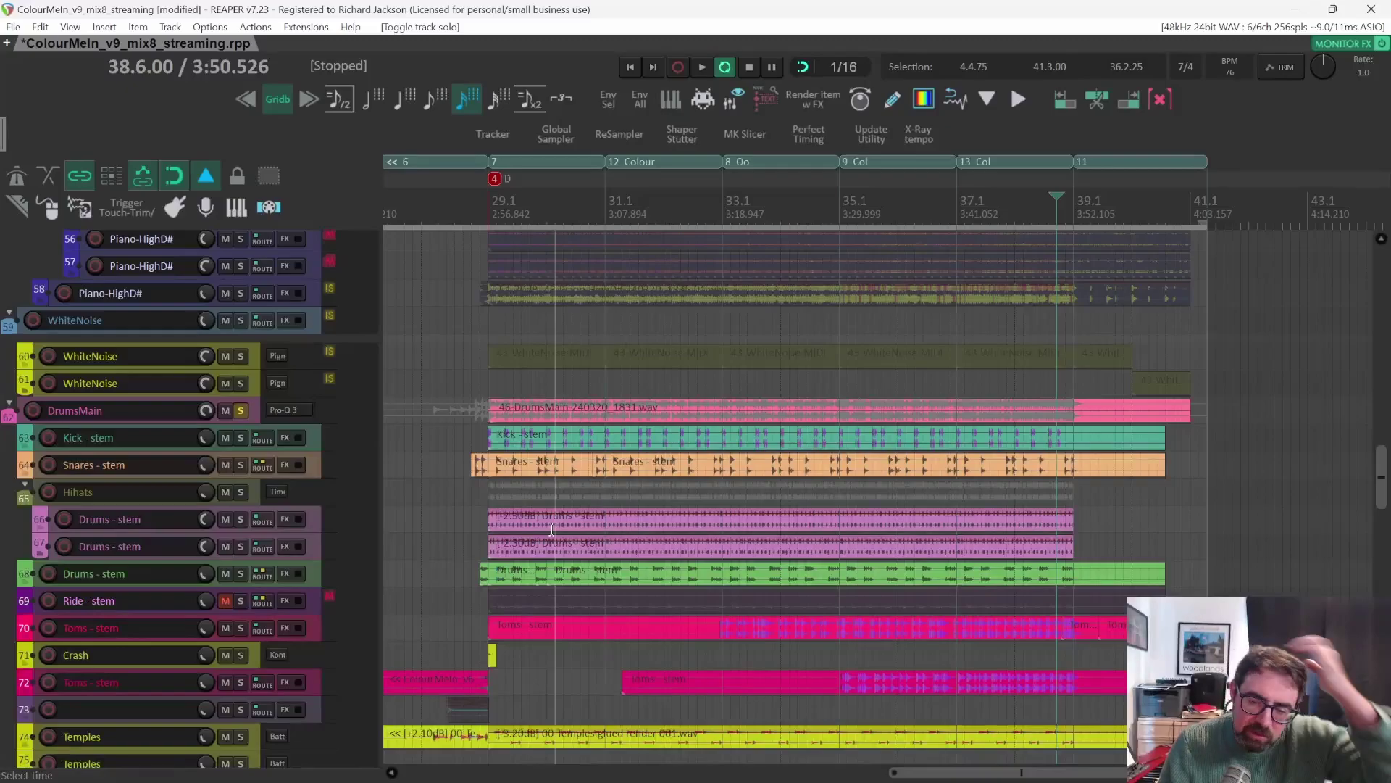
{"action": "scroll", "coordinate": [553, 529], "scroll_direction": "down", "scroll_amount": 4}
{"action": "scroll", "coordinate": [442, 449], "scroll_direction": "up", "scroll_amount": 1}
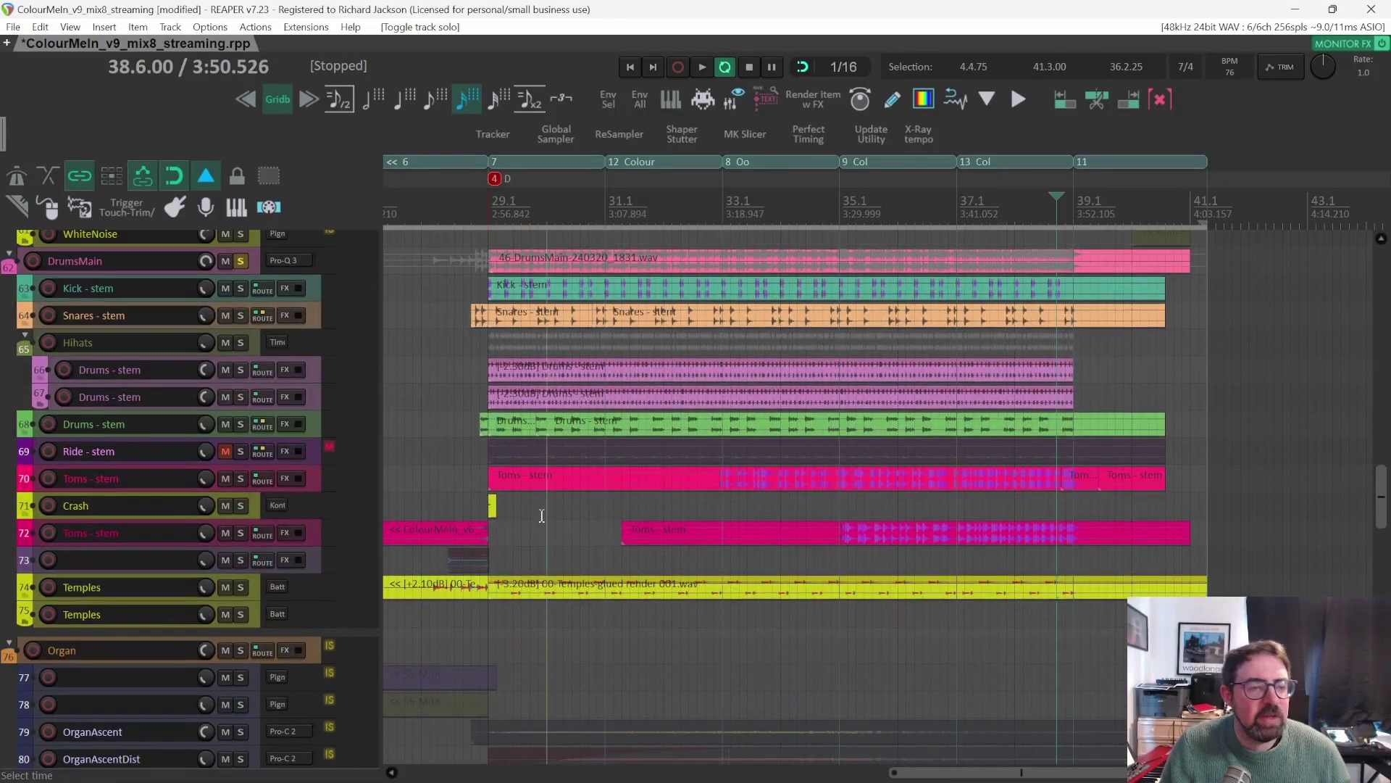
{"action": "left_click", "coordinate": [242, 302]}
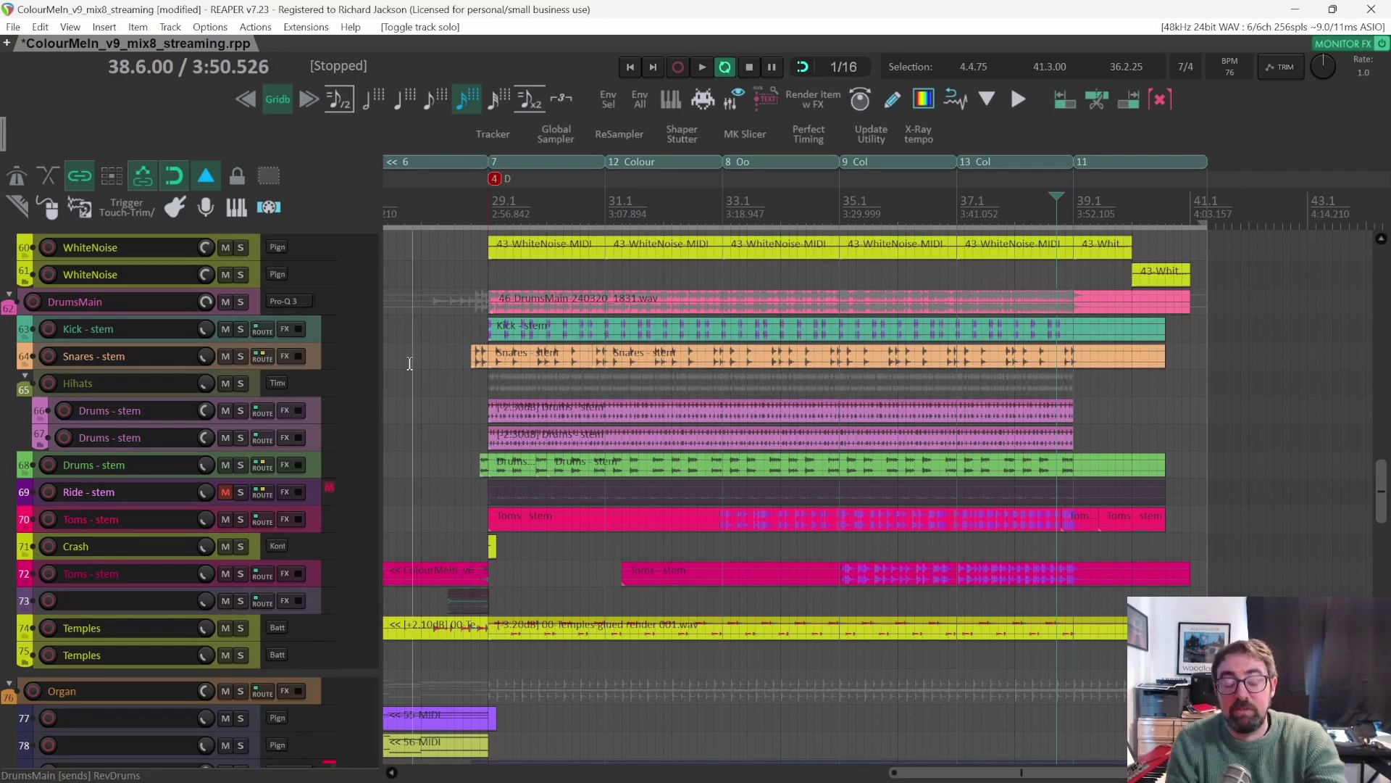
Review the tracks below the drums in section D, from Temples through Organ and KickForSidechain to the vocals.
{"action": "scroll", "coordinate": [480, 403], "scroll_direction": "down", "scroll_amount": 6}
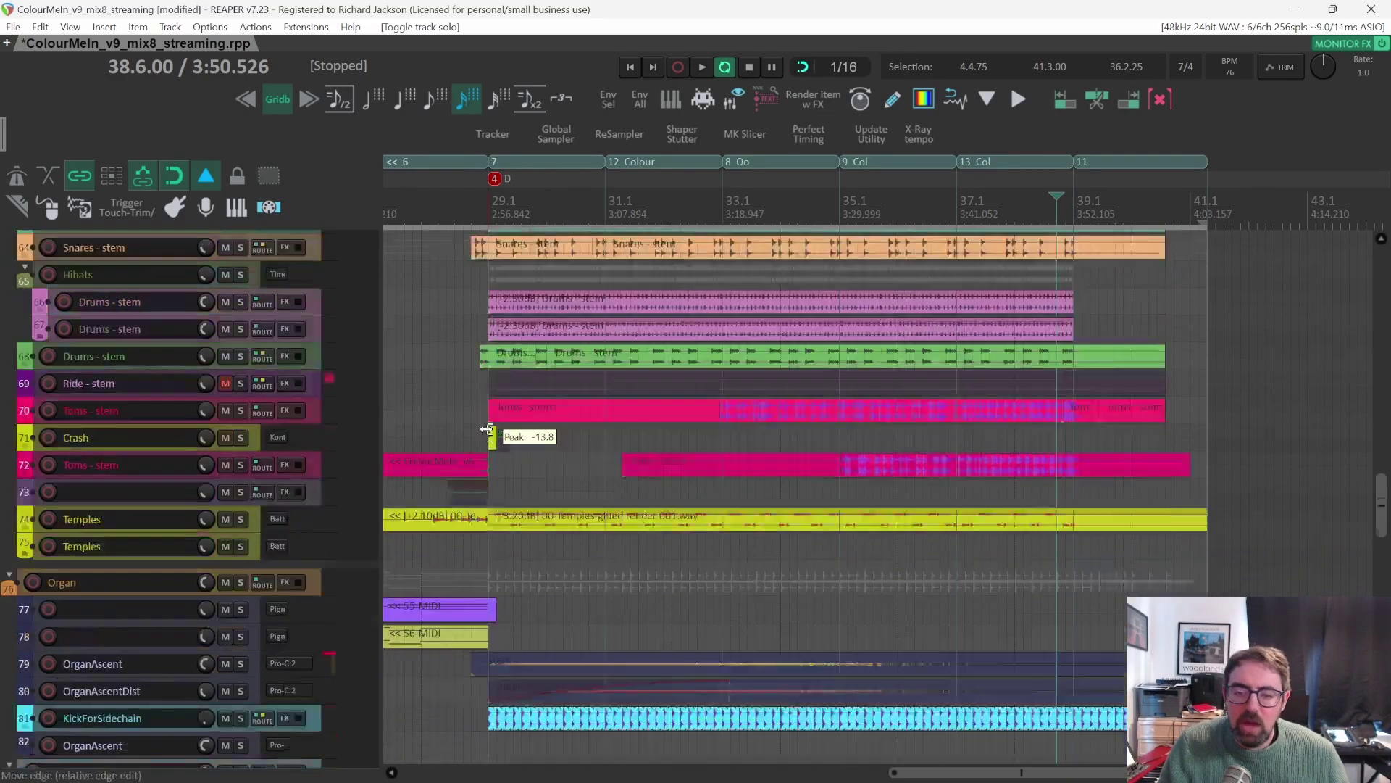
{"action": "scroll", "coordinate": [469, 410], "scroll_direction": "up", "scroll_amount": 1}
{"action": "scroll", "coordinate": [470, 411], "scroll_direction": "down", "scroll_amount": 1}
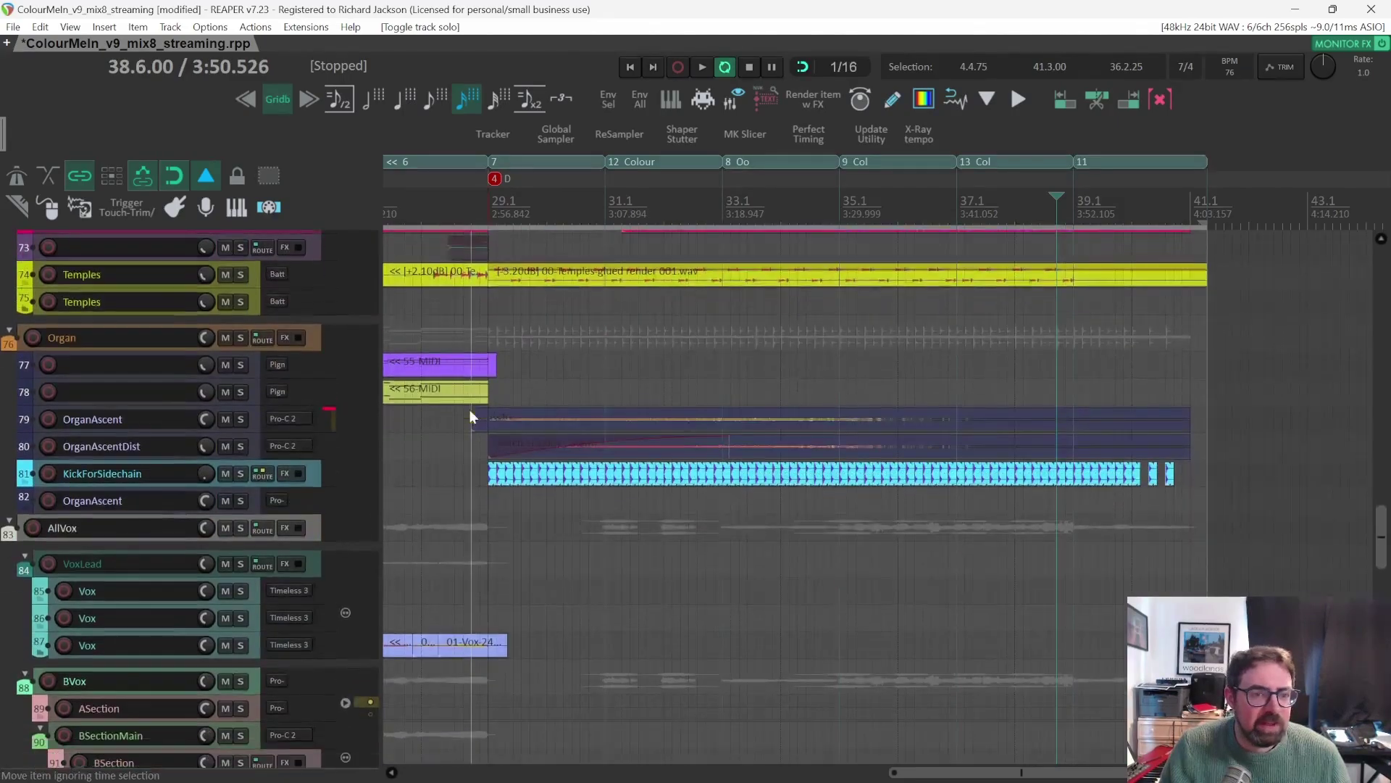
{"action": "scroll", "coordinate": [500, 380], "scroll_direction": "up", "scroll_amount": 2}
{"action": "scroll", "coordinate": [488, 384], "scroll_direction": "down", "scroll_amount": 2}
{"action": "scroll", "coordinate": [484, 382], "scroll_direction": "down", "scroll_amount": 1}
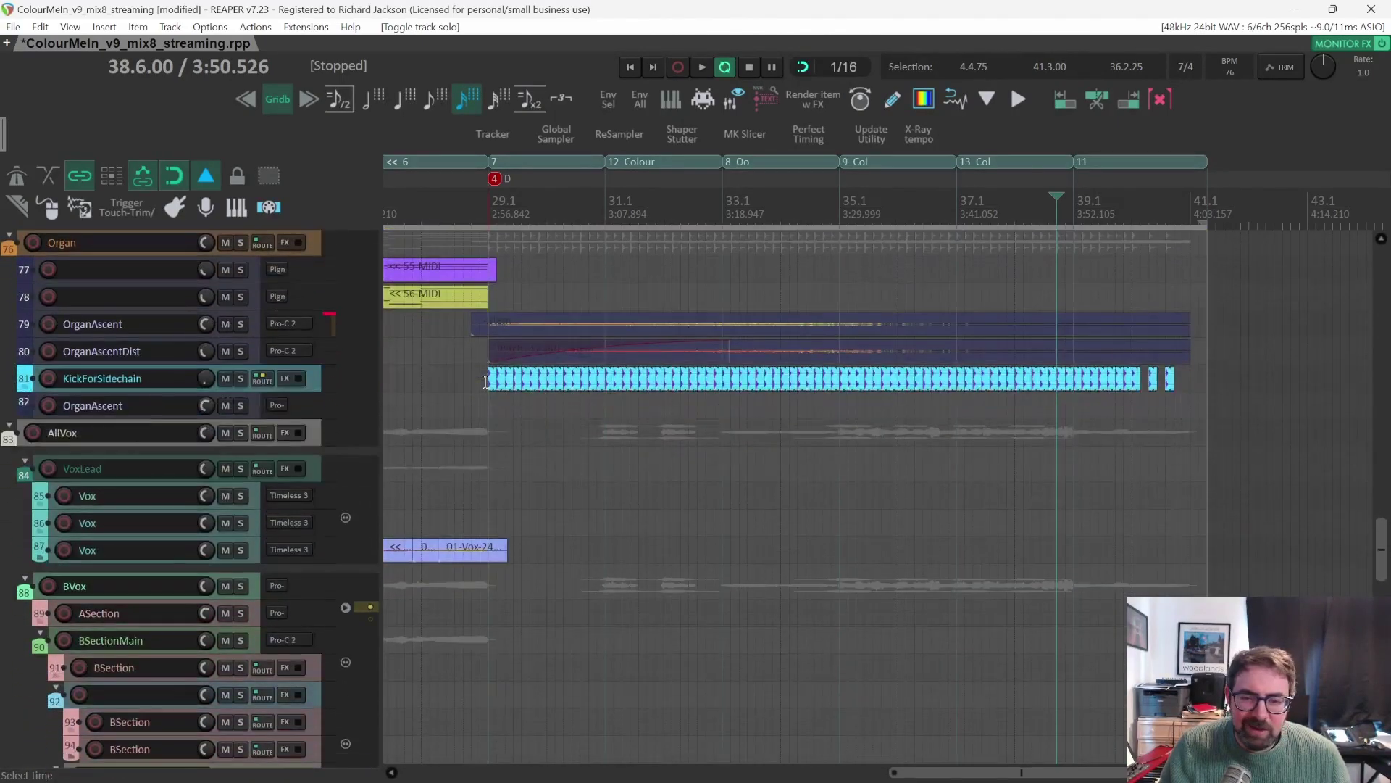
{"action": "scroll", "coordinate": [484, 382], "scroll_direction": "up", "scroll_amount": 5}
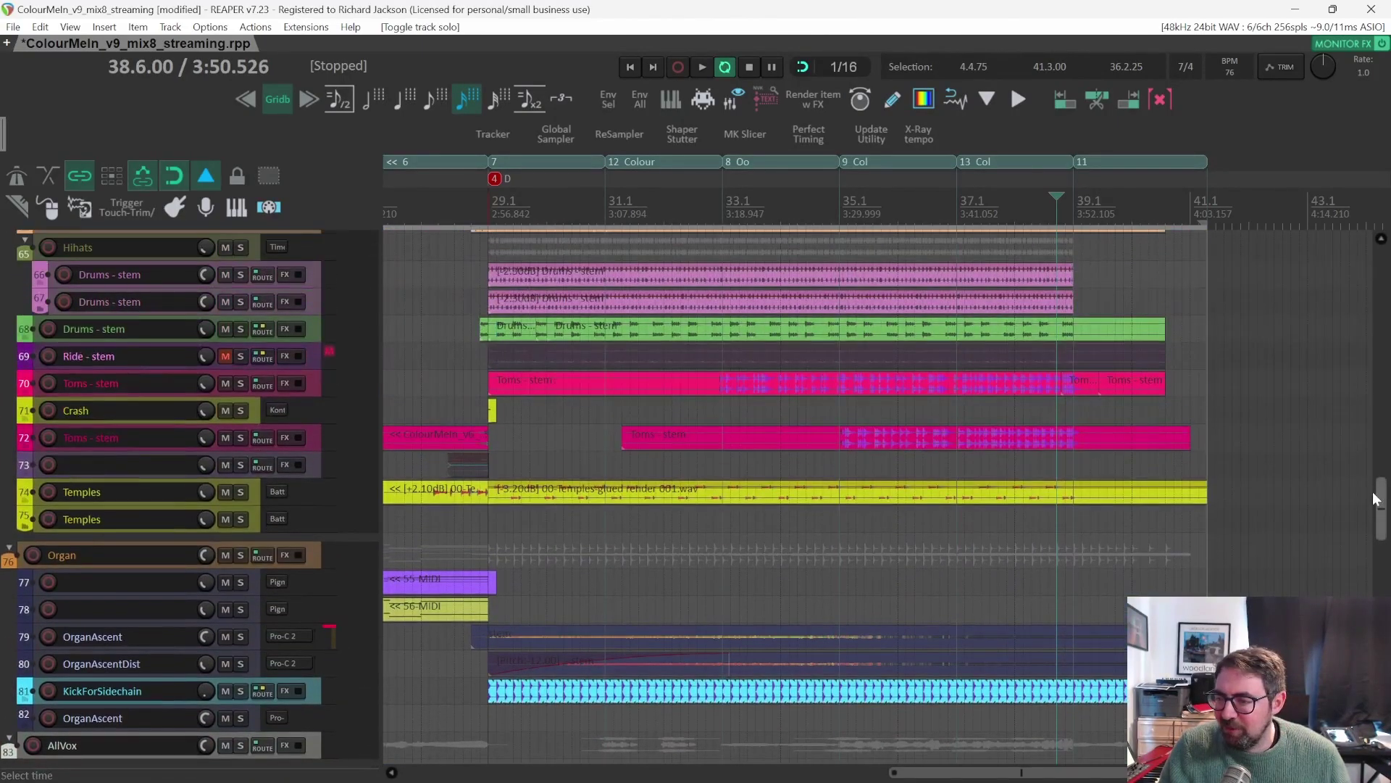
Solo the Bass folder, play it from just before section D and from 29.6.00, then stop and unsolo it.
{"action": "left_click_drag", "start_coordinate": [1374, 499], "coordinate": [1358, 252]}
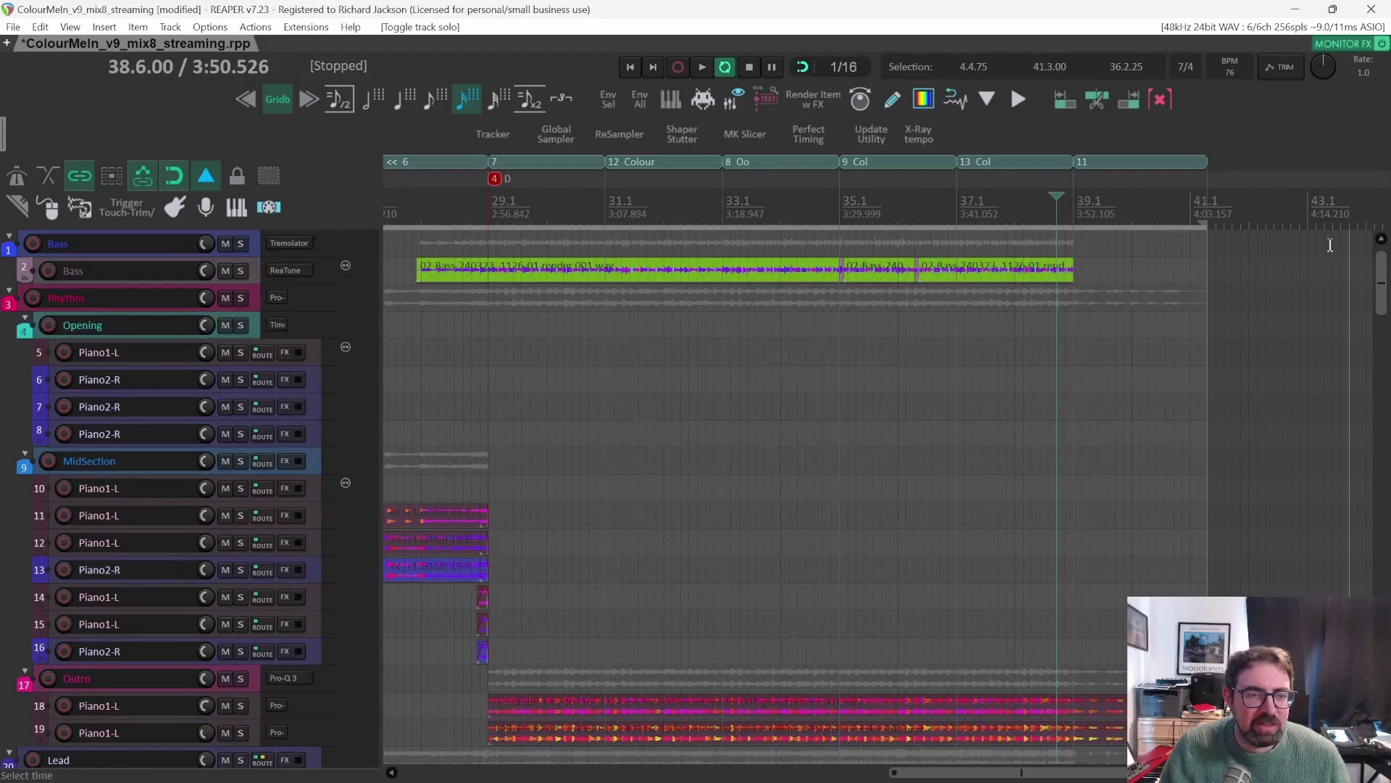
{"action": "left_click", "coordinate": [241, 244]}
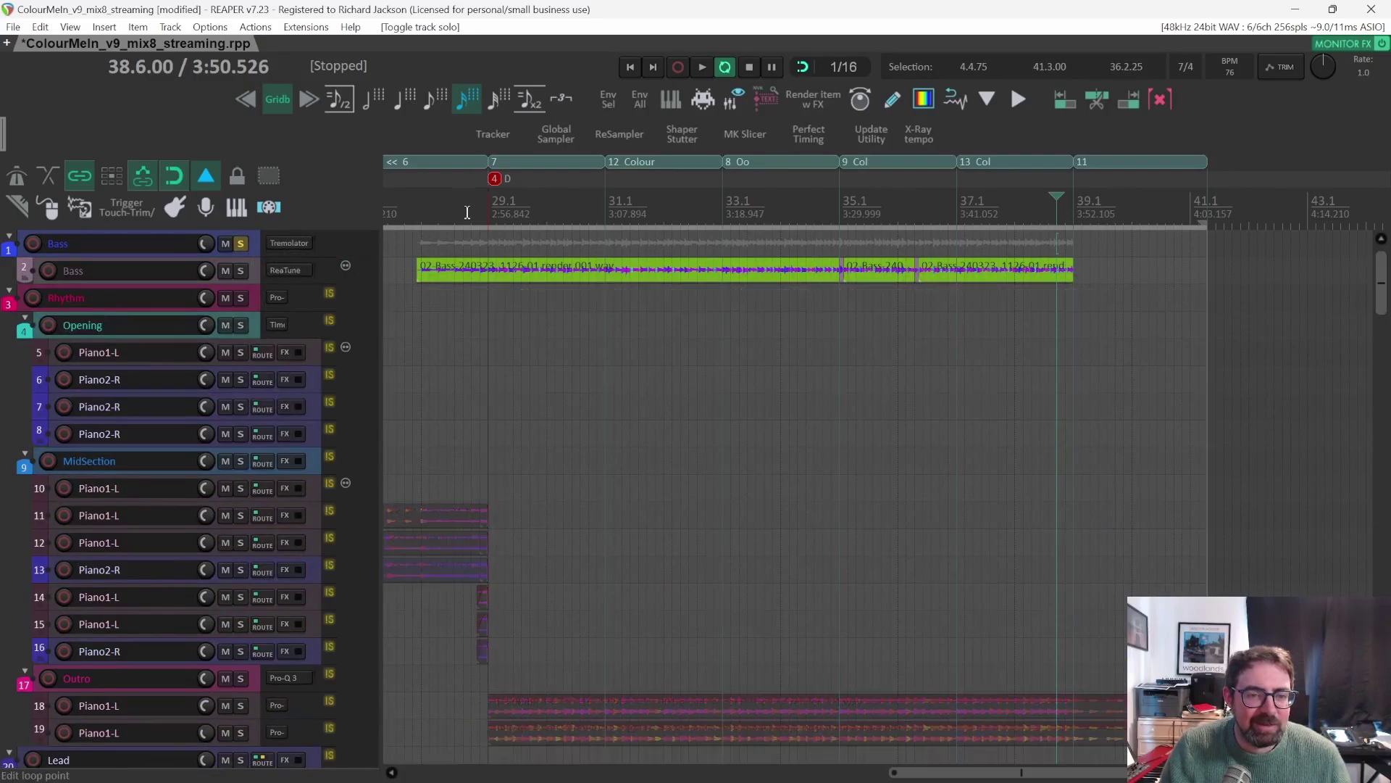
{"action": "key", "text": "space"}
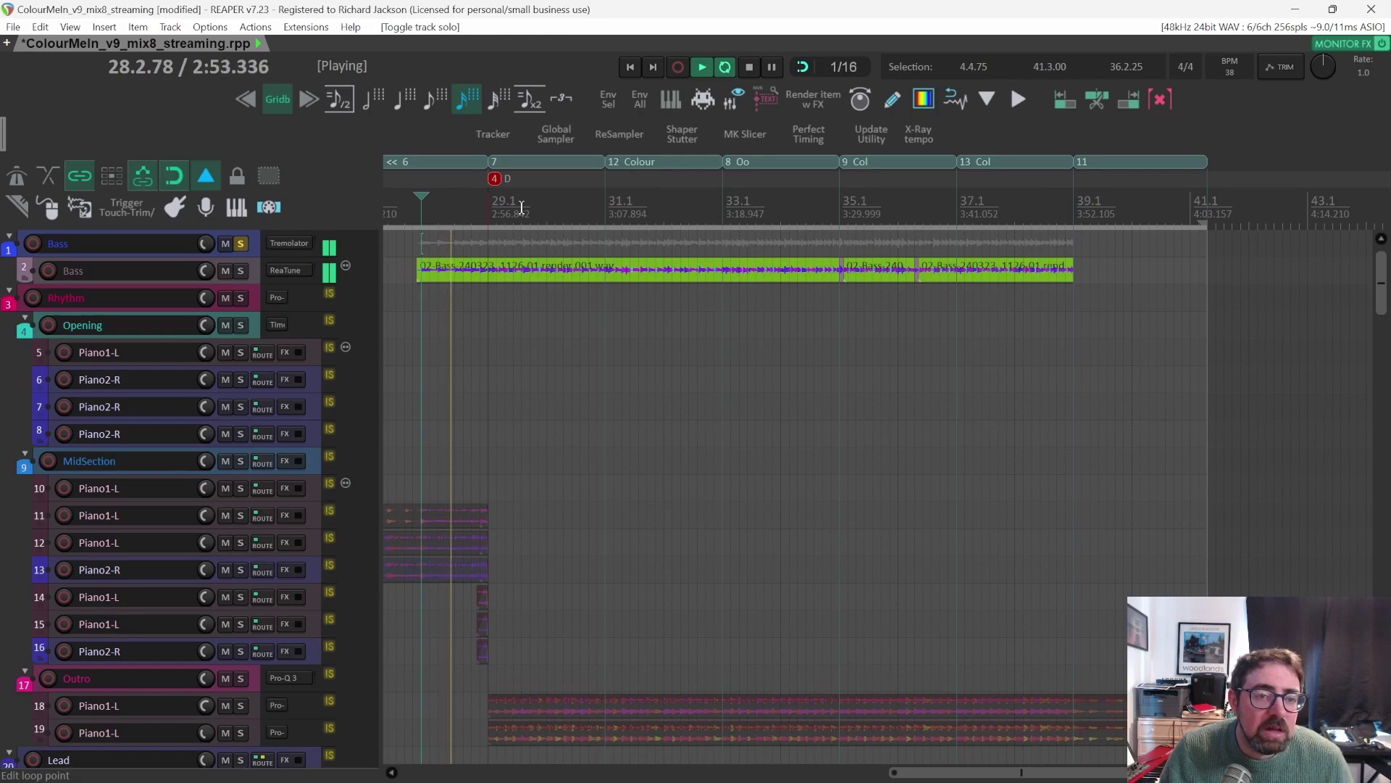
{"action": "left_click", "coordinate": [530, 208]}
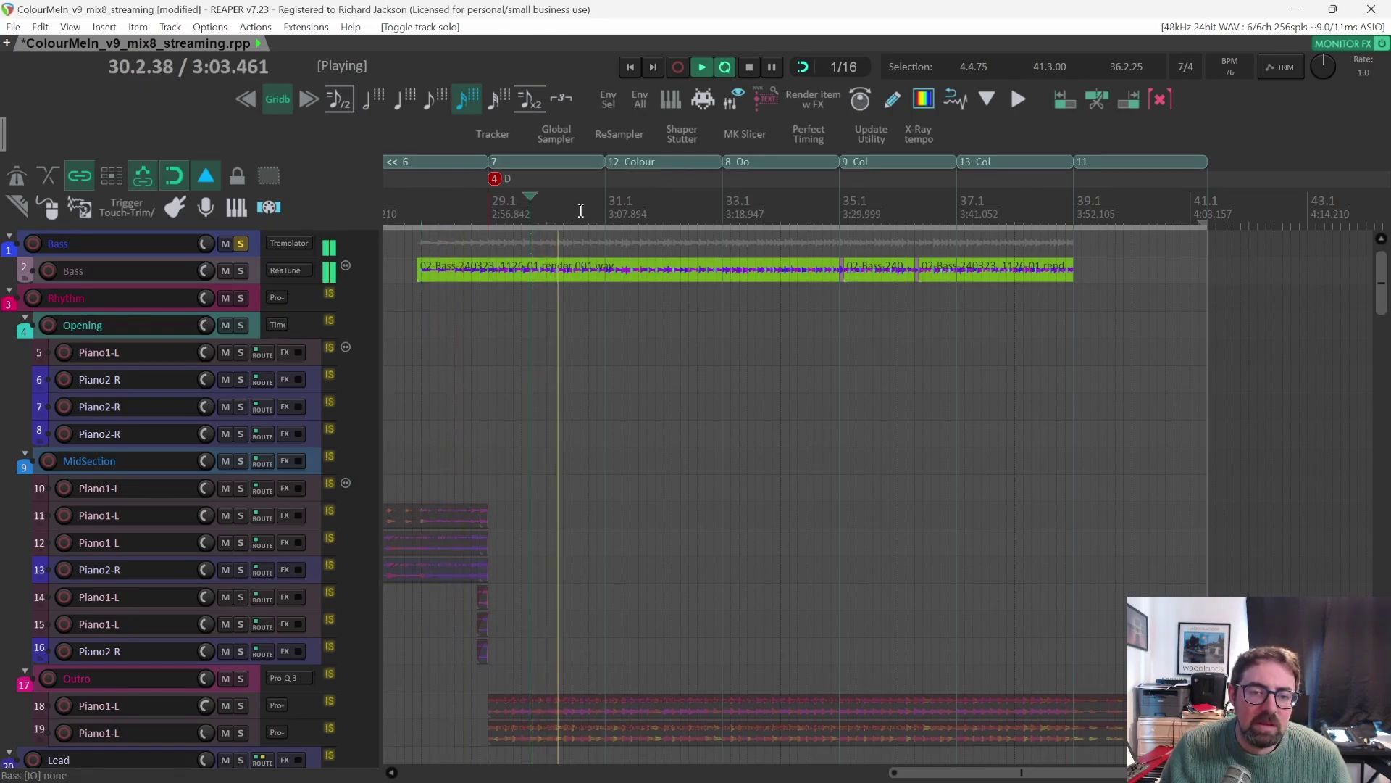
{"action": "key", "text": "space"}
{"action": "left_click", "coordinate": [241, 244]}
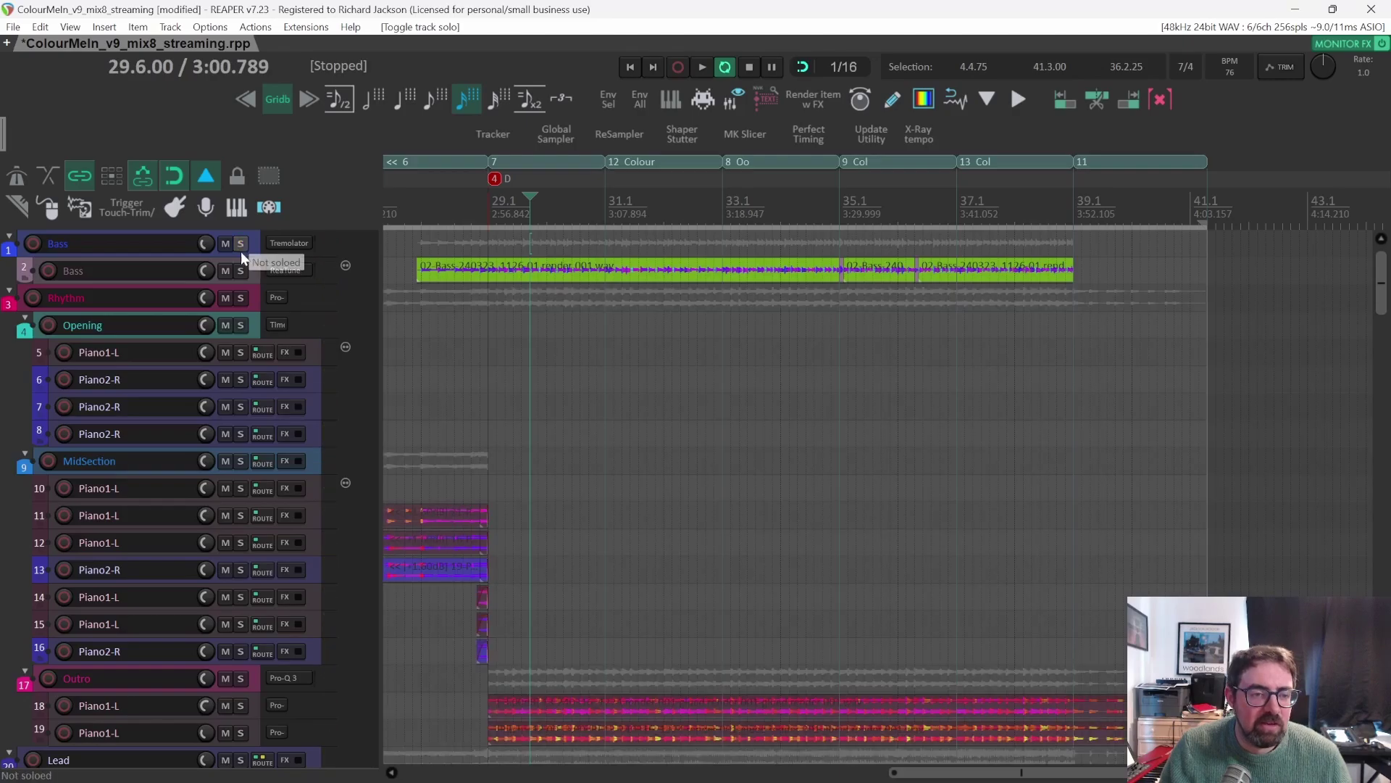
Solo the Rhythm folder and play its Outro piano tracks from 29.6.00, then stop playback.
{"action": "left_click", "coordinate": [240, 298]}
{"action": "scroll", "coordinate": [245, 298], "scroll_direction": "down", "scroll_amount": 4}
{"action": "key", "text": "space"}
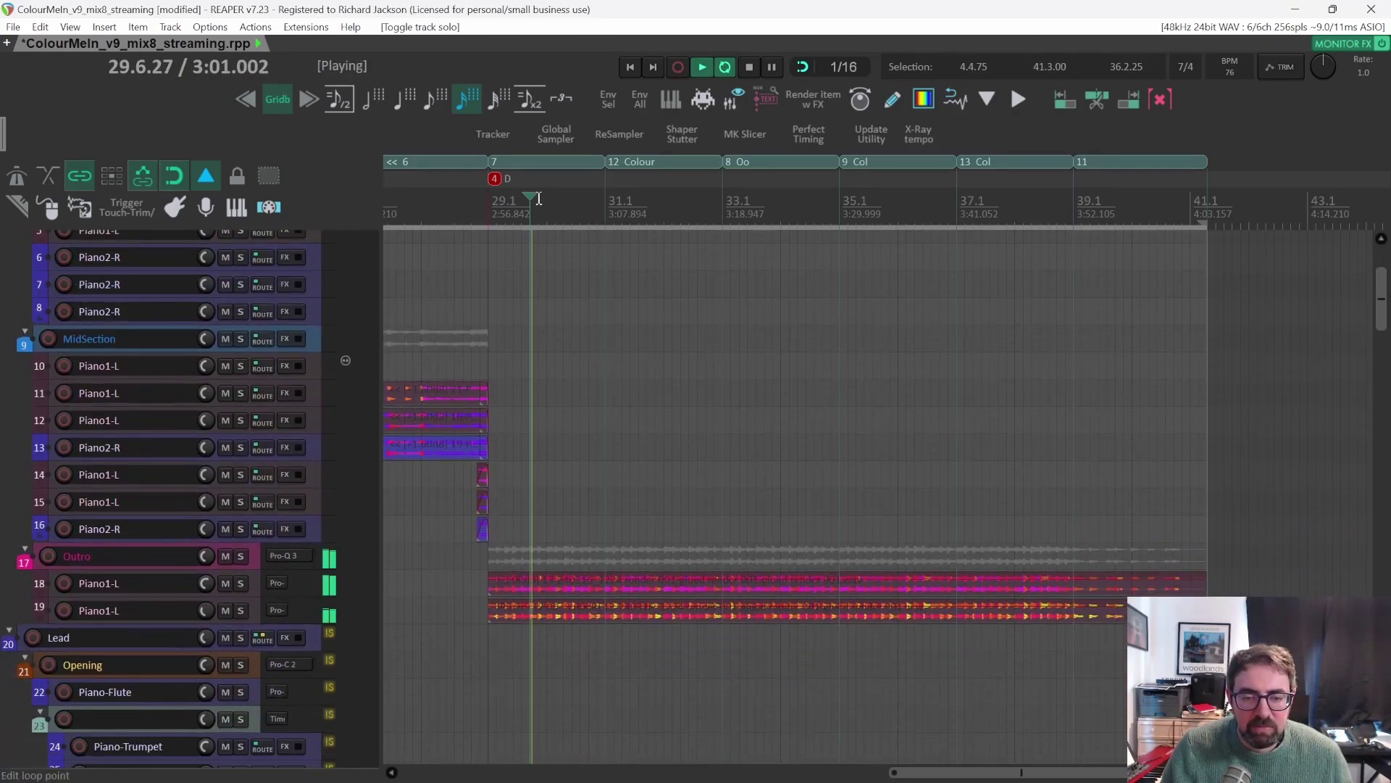
{"action": "scroll", "coordinate": [547, 347], "scroll_direction": "down", "scroll_amount": 2}
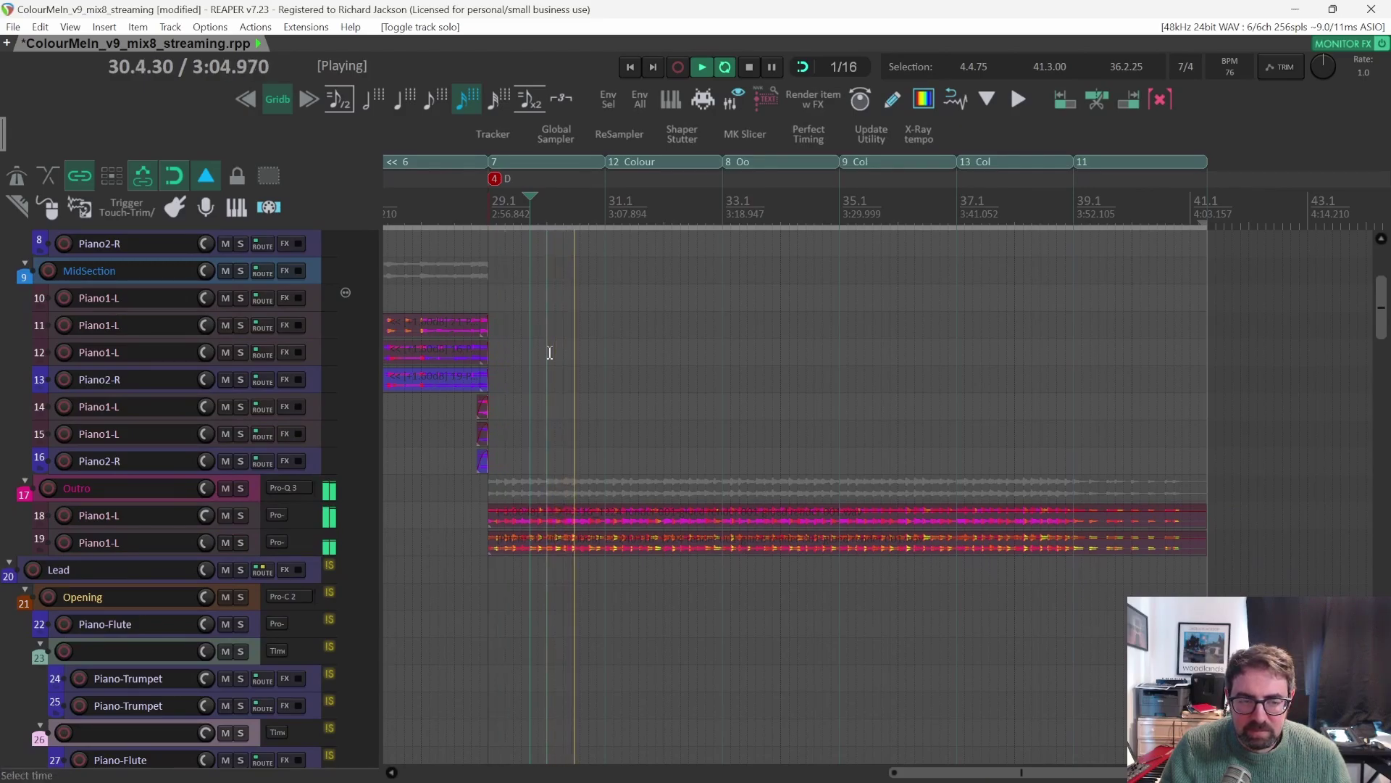
{"action": "scroll", "coordinate": [549, 353], "scroll_direction": "up", "scroll_amount": 3}
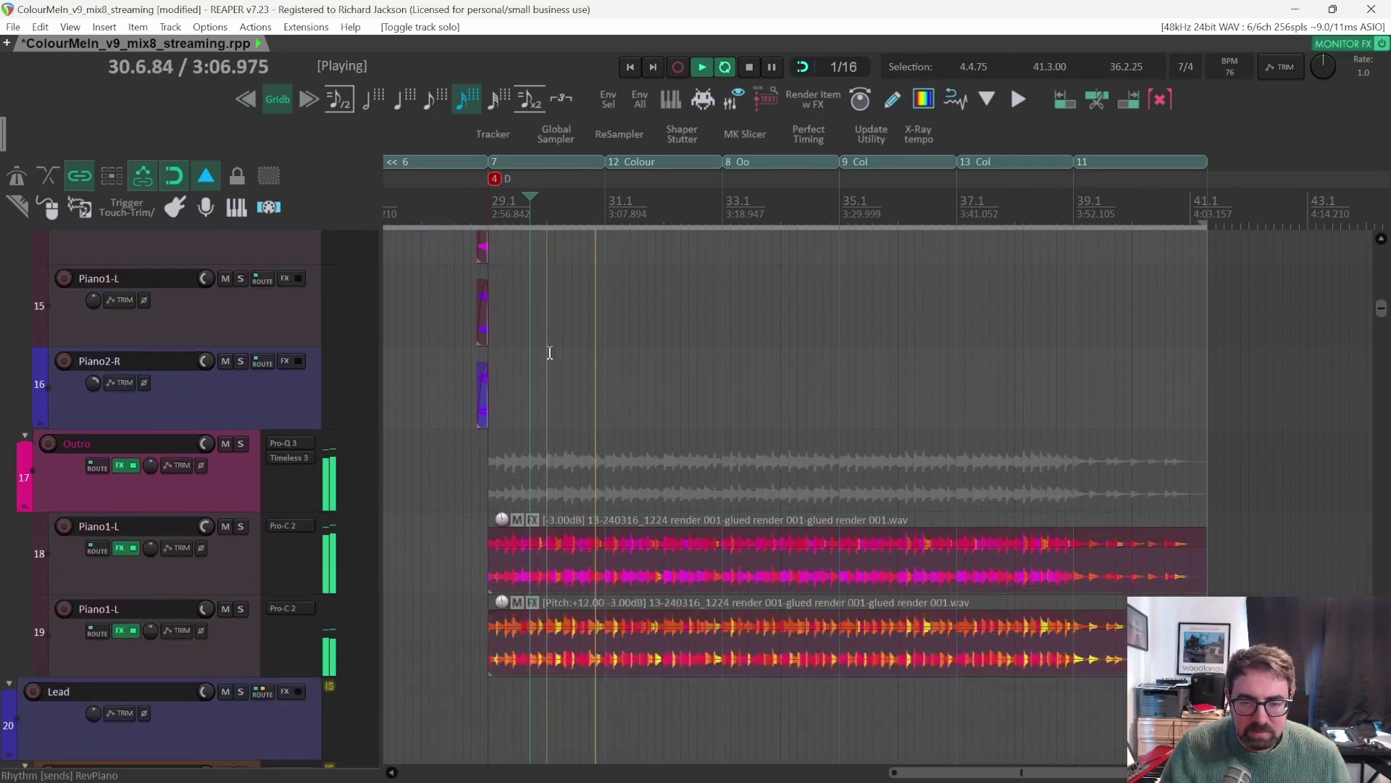
{"action": "key", "text": "space"}
{"action": "key", "text": "space"}
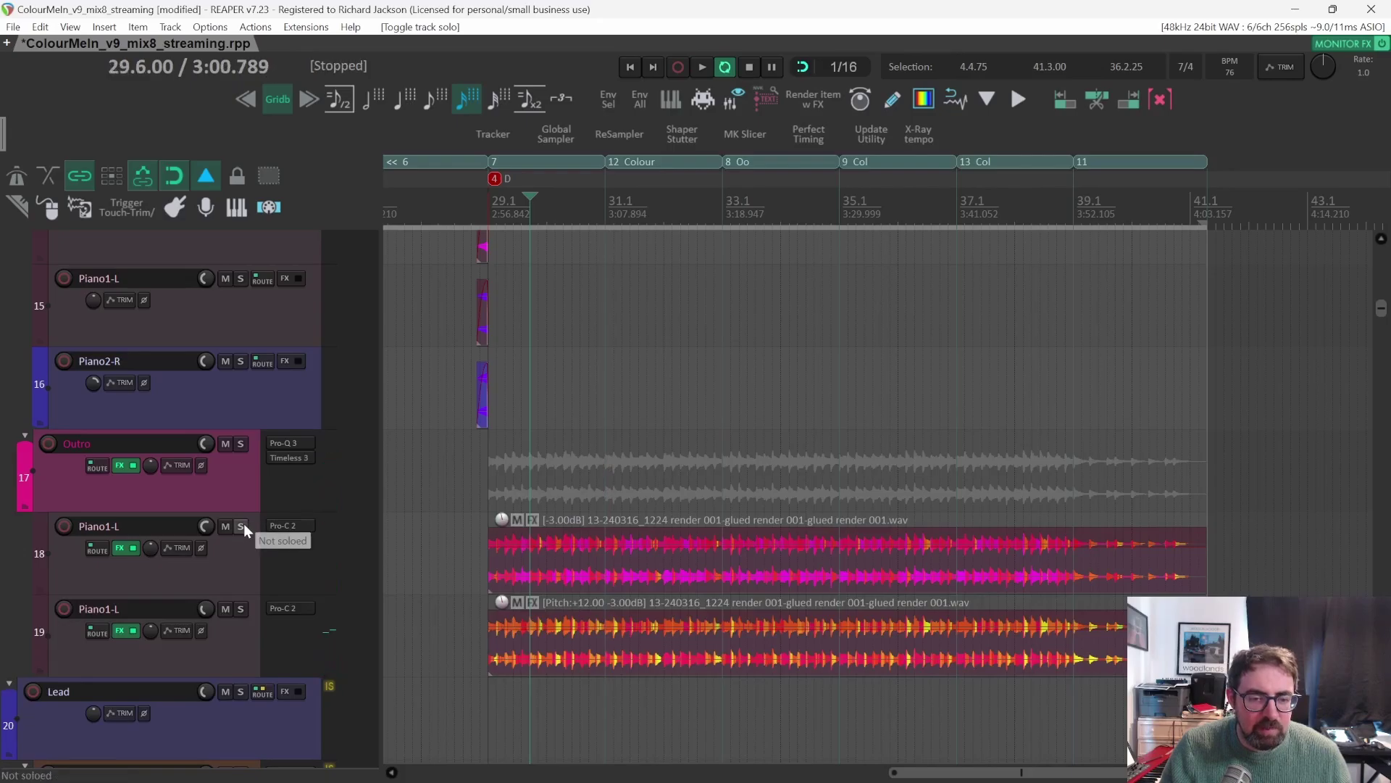
Solo the Outro's first Piano1-L track and play it, add the pitched-up Piano1-L, then stop and unsolo both.
{"action": "left_click", "coordinate": [240, 526]}
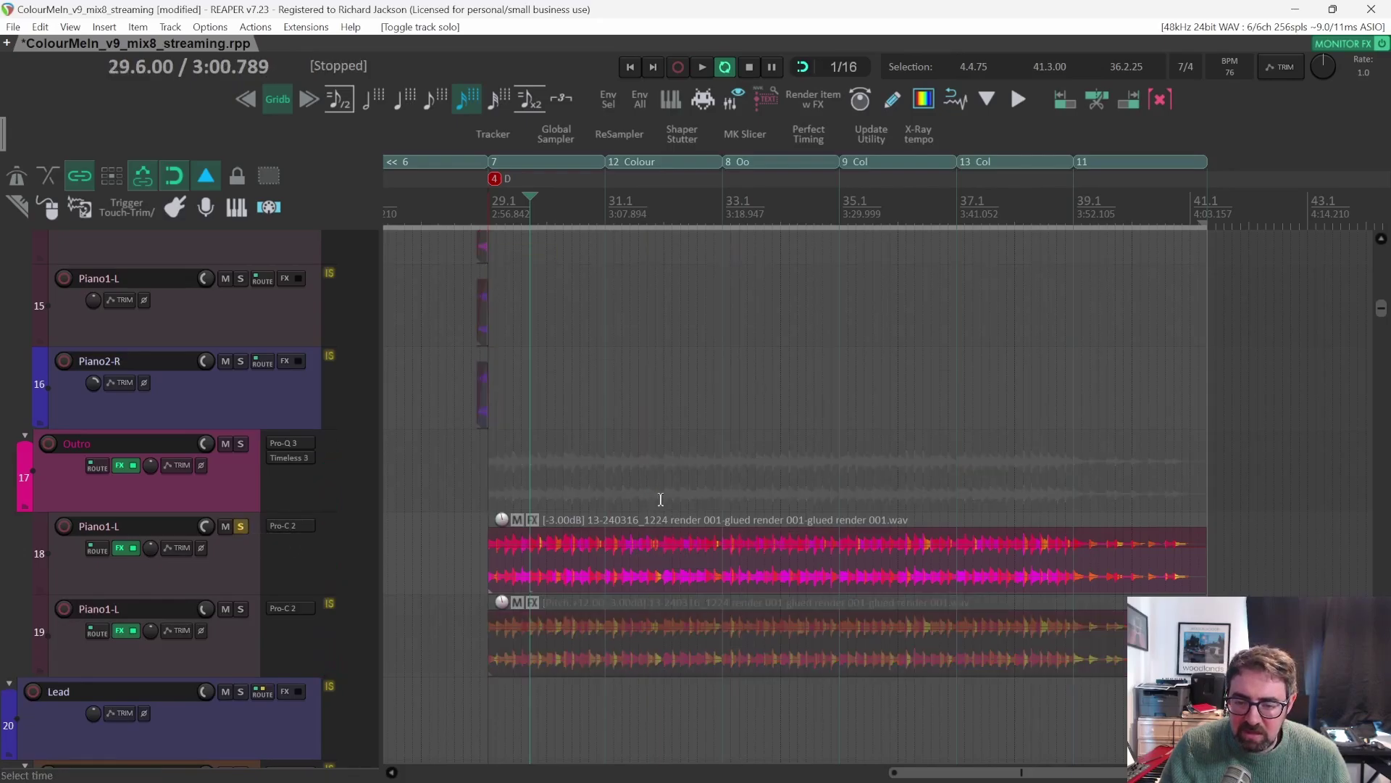
{"action": "key", "text": "space"}
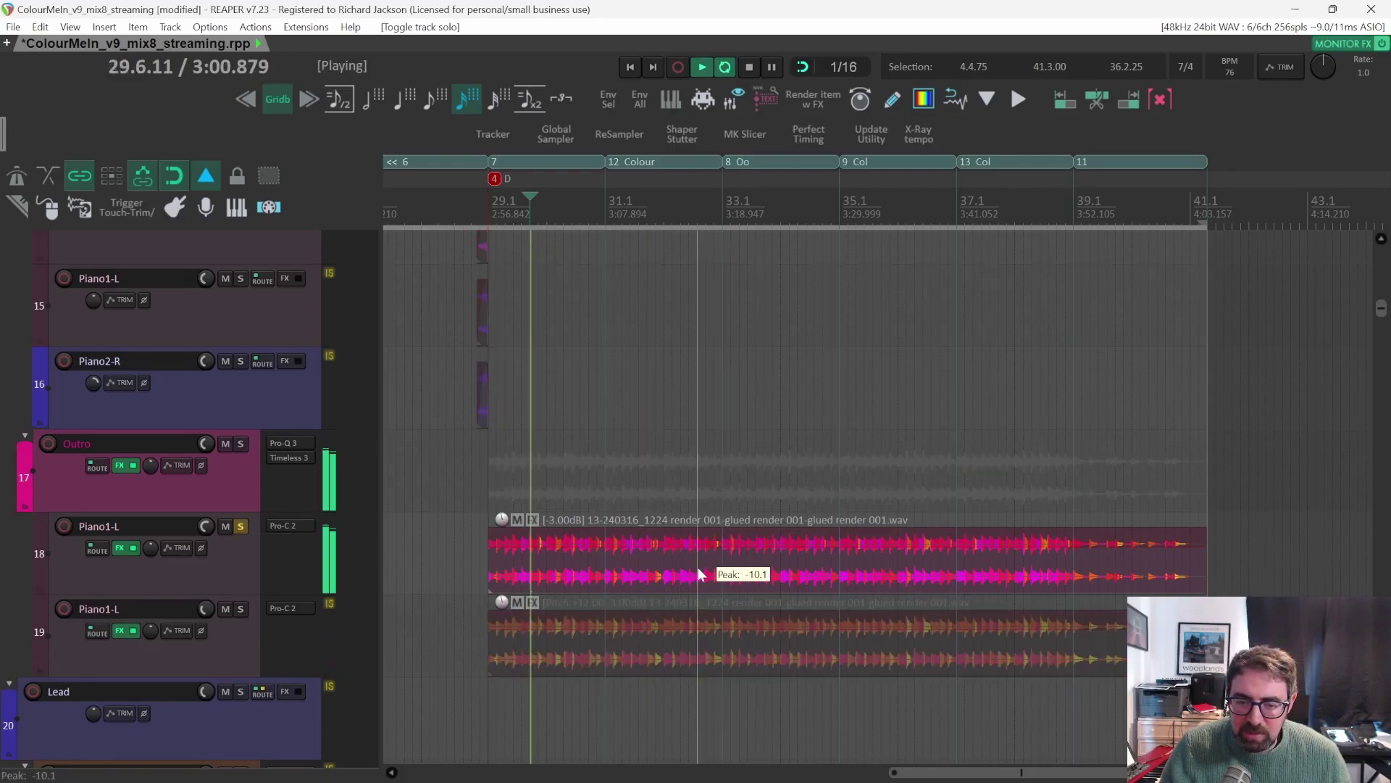
{"action": "left_click", "coordinate": [241, 609]}
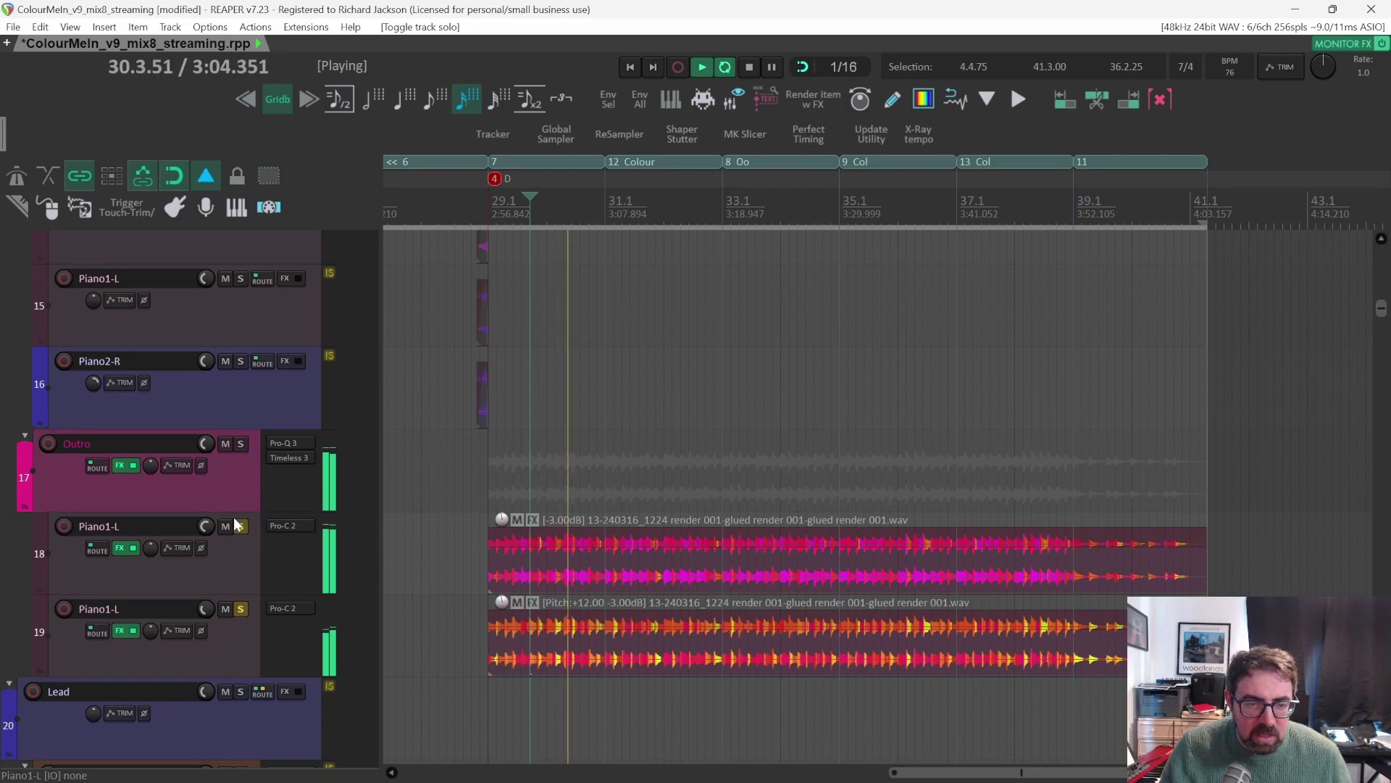
{"action": "key", "text": "space"}
{"action": "scroll", "coordinate": [739, 573], "scroll_direction": "down", "scroll_amount": 1}
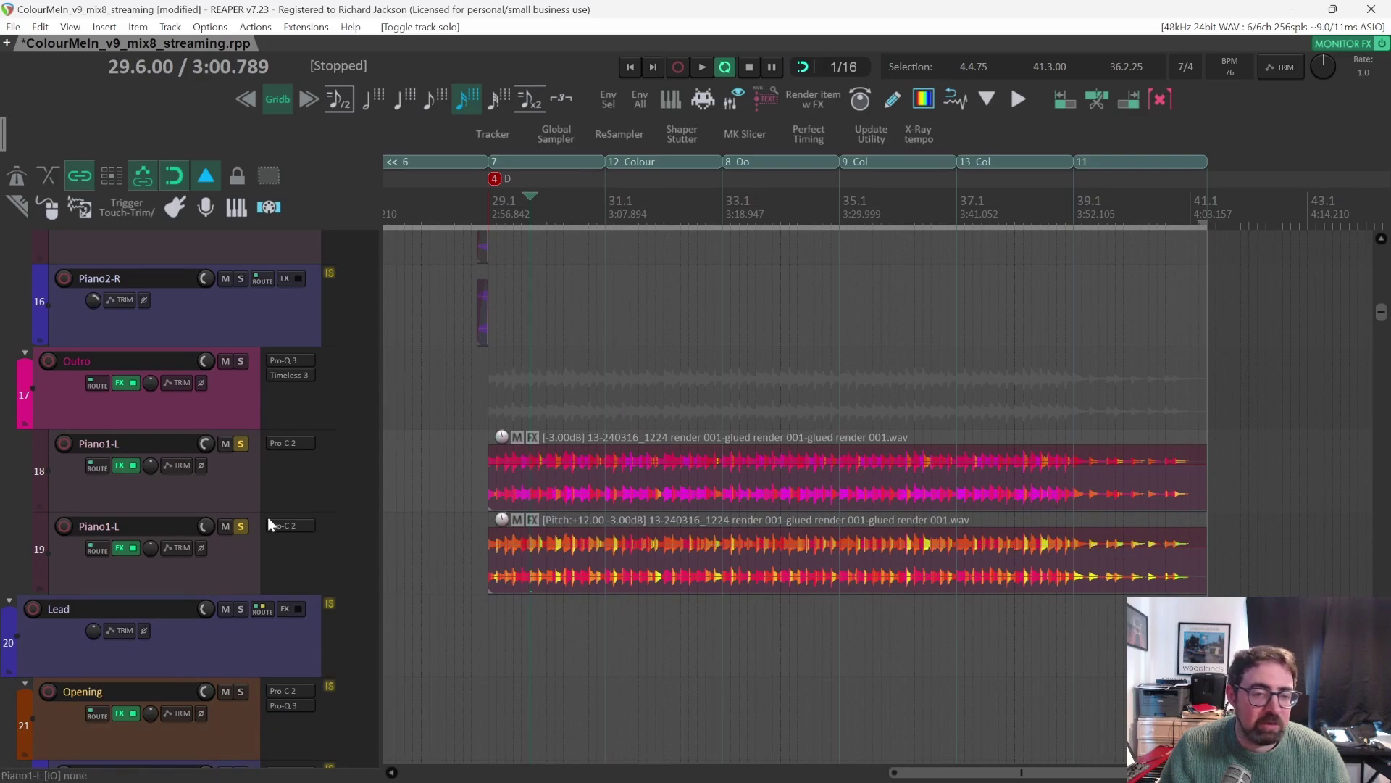
{"action": "left_click", "coordinate": [242, 525]}
{"action": "left_click", "coordinate": [242, 442]}
Solo the Outro folder, play both pianos together from 29.6.00, then stop and unsolo it.
{"action": "scroll", "coordinate": [437, 390], "scroll_direction": "down", "scroll_amount": 3}
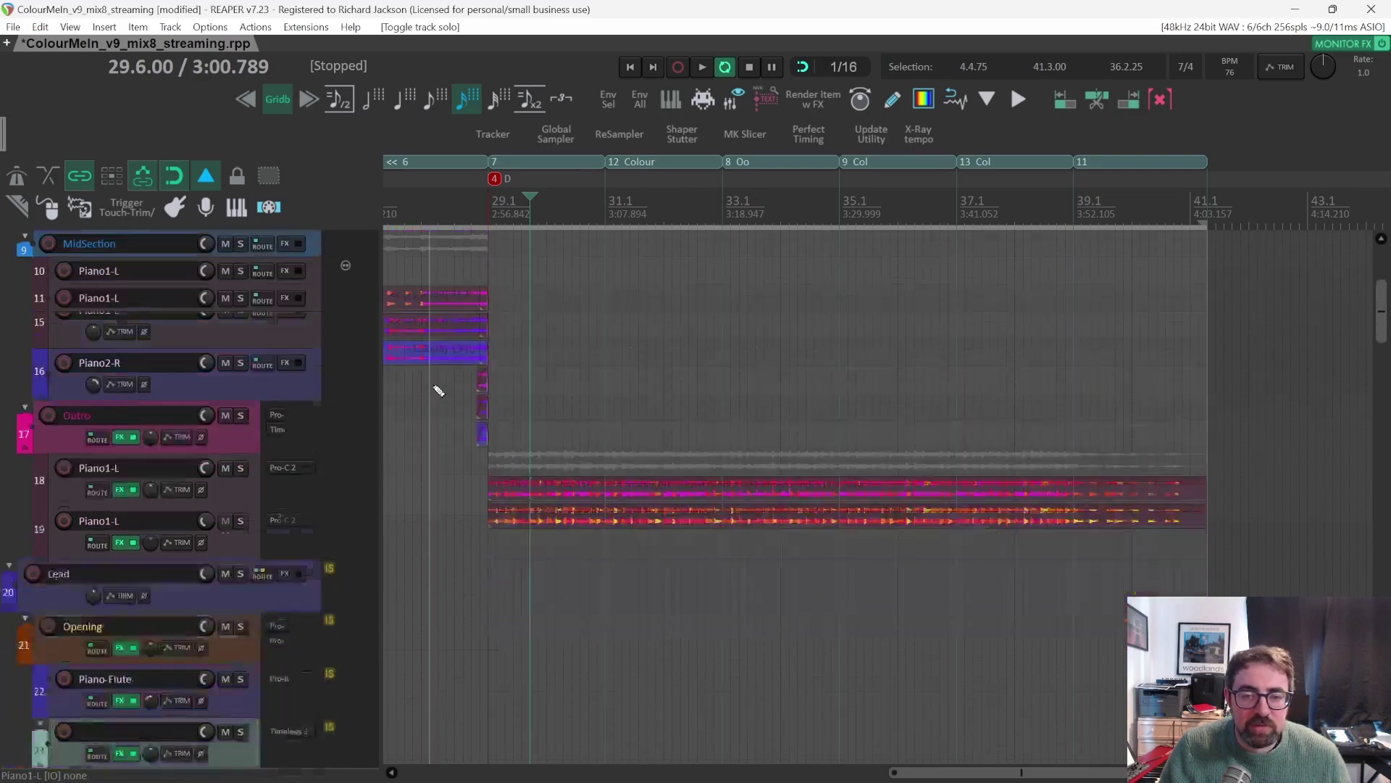
{"action": "scroll", "coordinate": [306, 342], "scroll_direction": "up", "scroll_amount": 3}
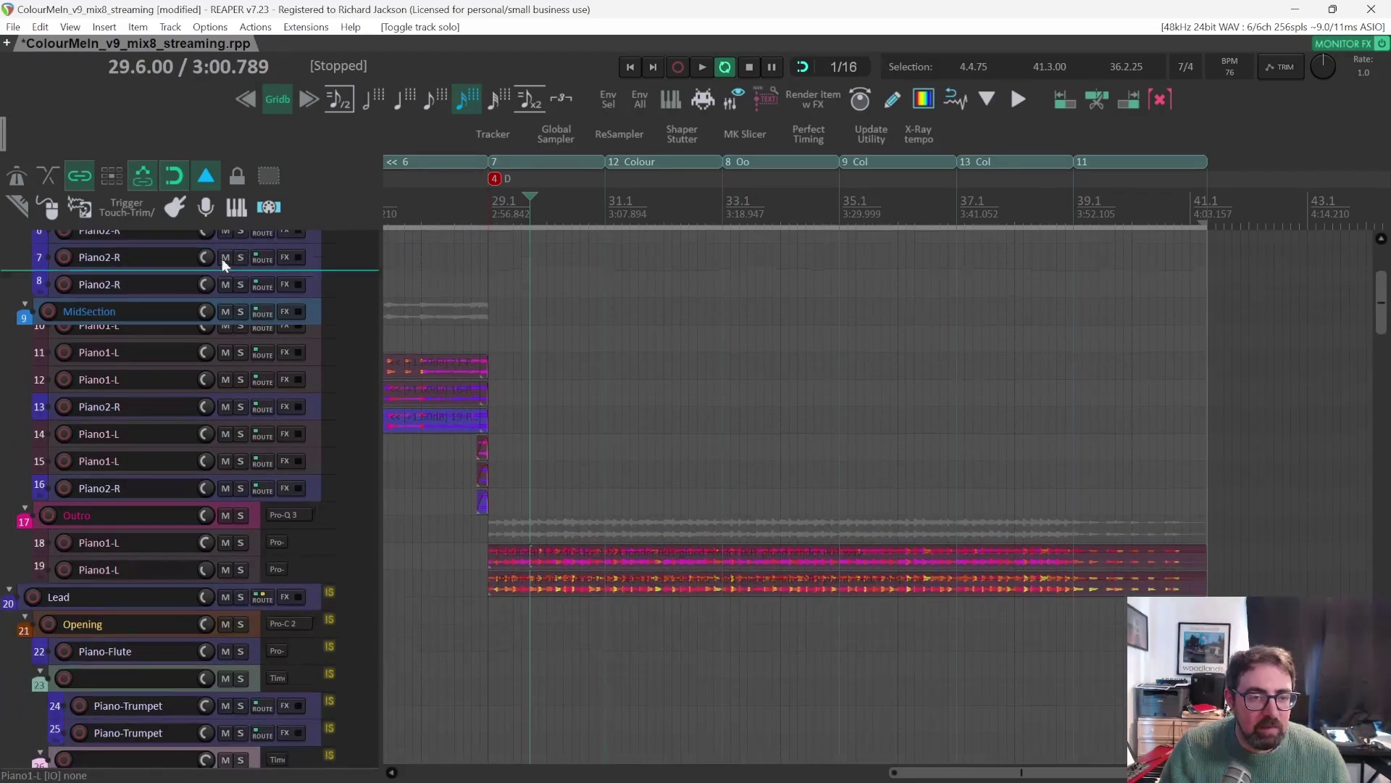
{"action": "left_click", "coordinate": [242, 554]}
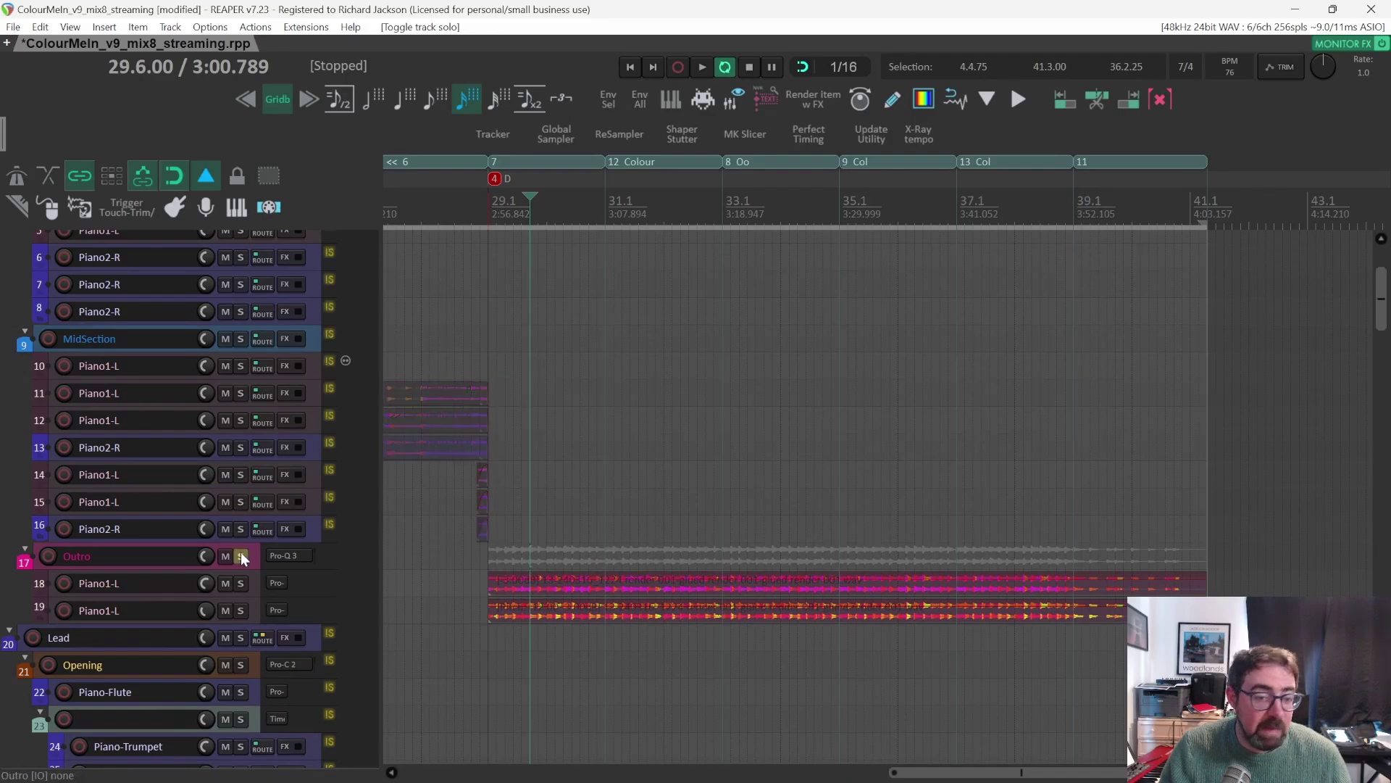
{"action": "key", "text": "space"}
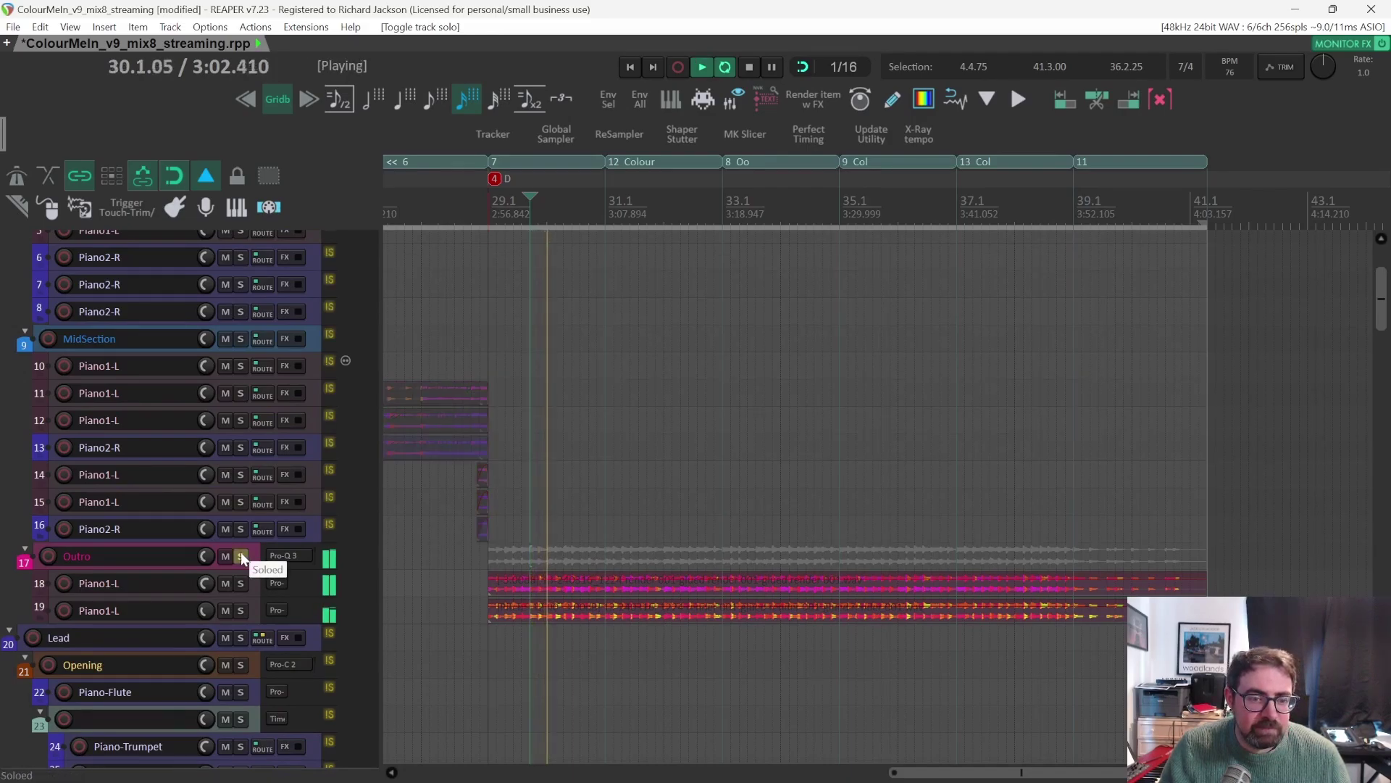
{"action": "key", "text": "space"}
{"action": "left_click", "coordinate": [242, 553]}
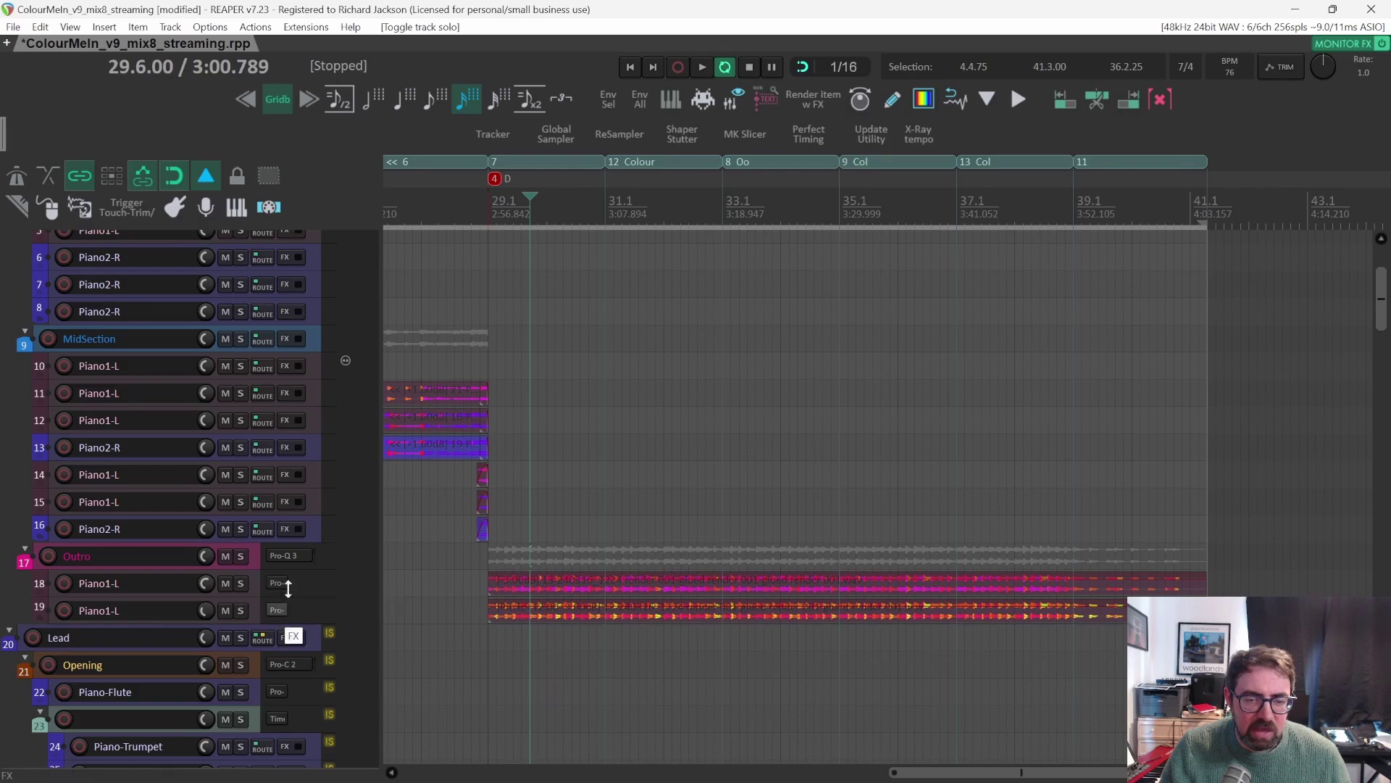
Remove Pro-Q 3 from the Outro track and view the Lead folder's tracks down to its MidSection.
{"action": "left_click", "coordinate": [293, 554], "text": "alt"}
{"action": "scroll", "coordinate": [360, 518], "scroll_direction": "down", "scroll_amount": 5}
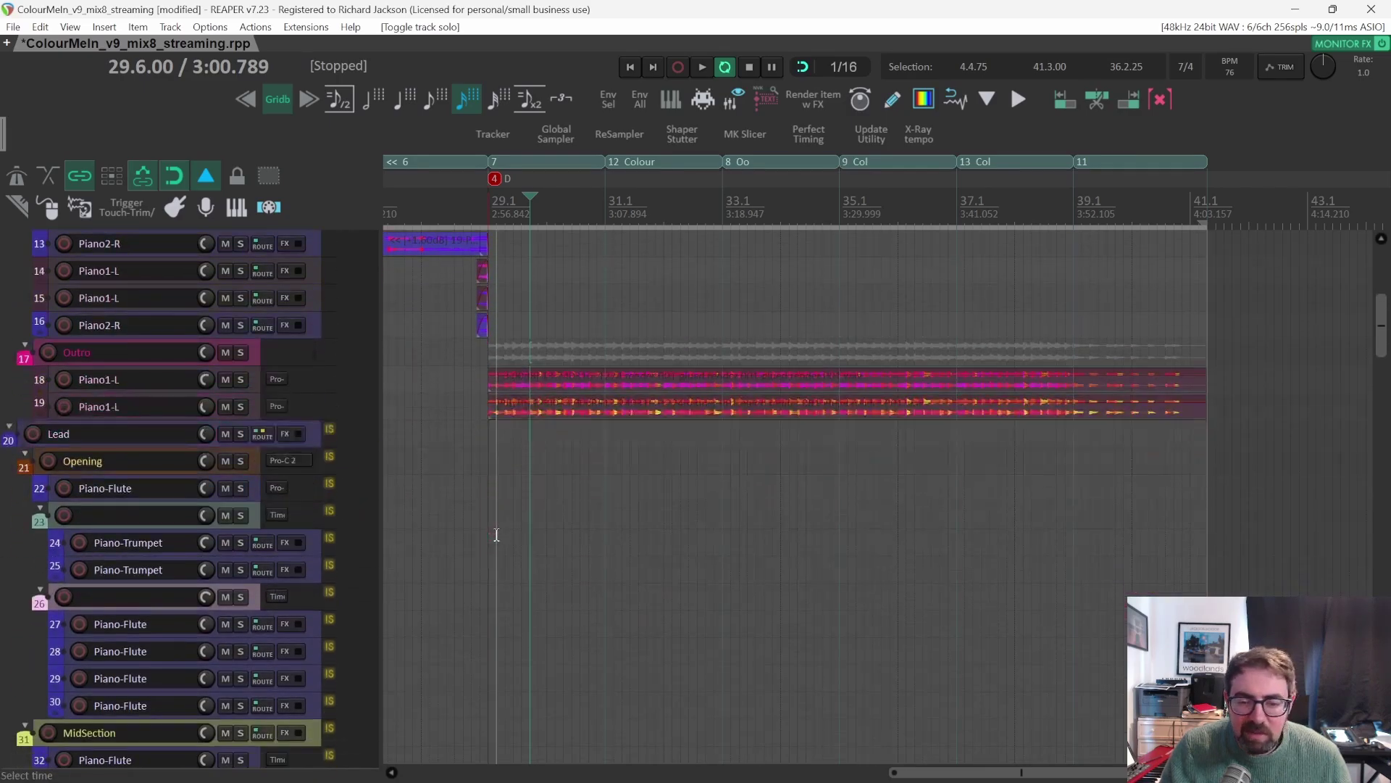
{"action": "scroll", "coordinate": [703, 453], "scroll_direction": "down", "scroll_amount": 4}
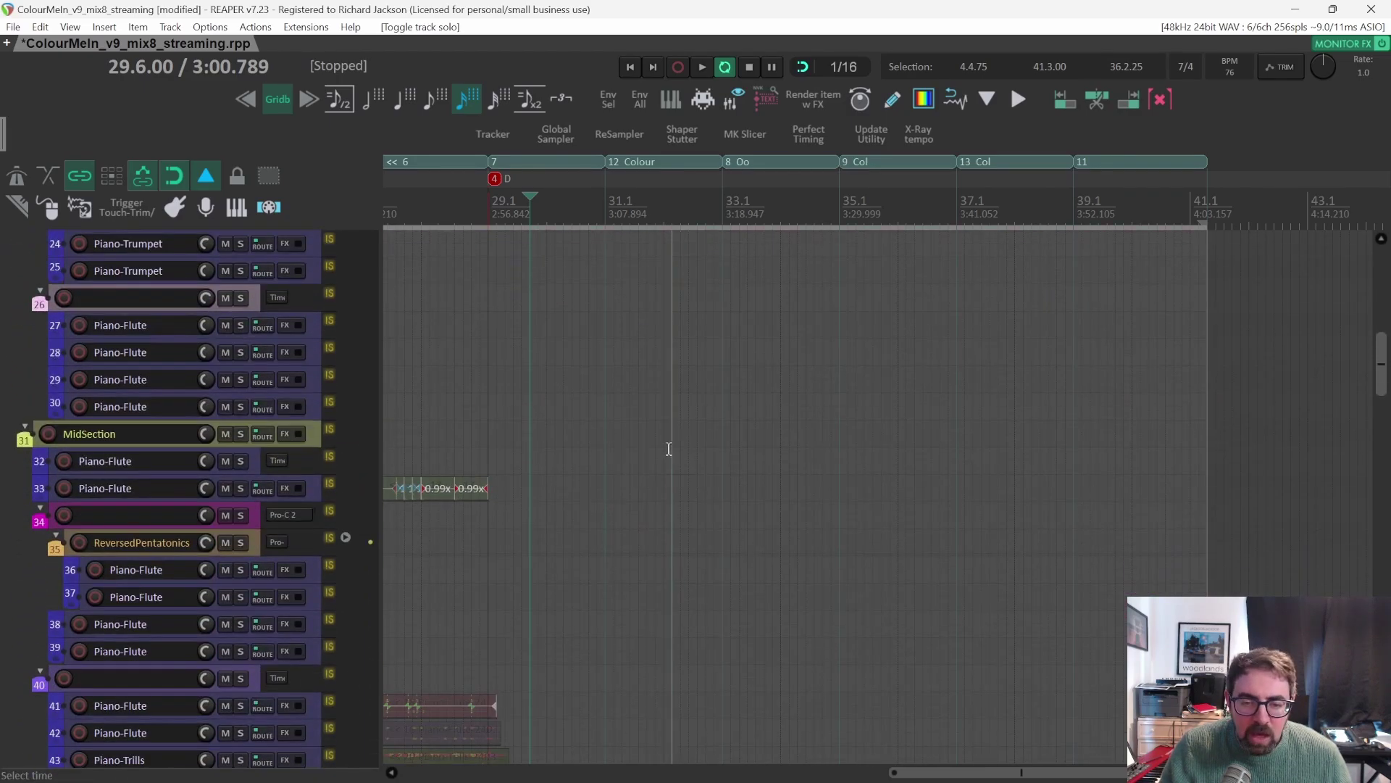
Solo the last Piano-HighD# track in the Lead folder's Outro and play it from 29.6.00, then stop playback.
{"action": "scroll", "coordinate": [668, 454], "scroll_direction": "up", "scroll_amount": 5}
{"action": "scroll", "coordinate": [667, 449], "scroll_direction": "up", "scroll_amount": 5}
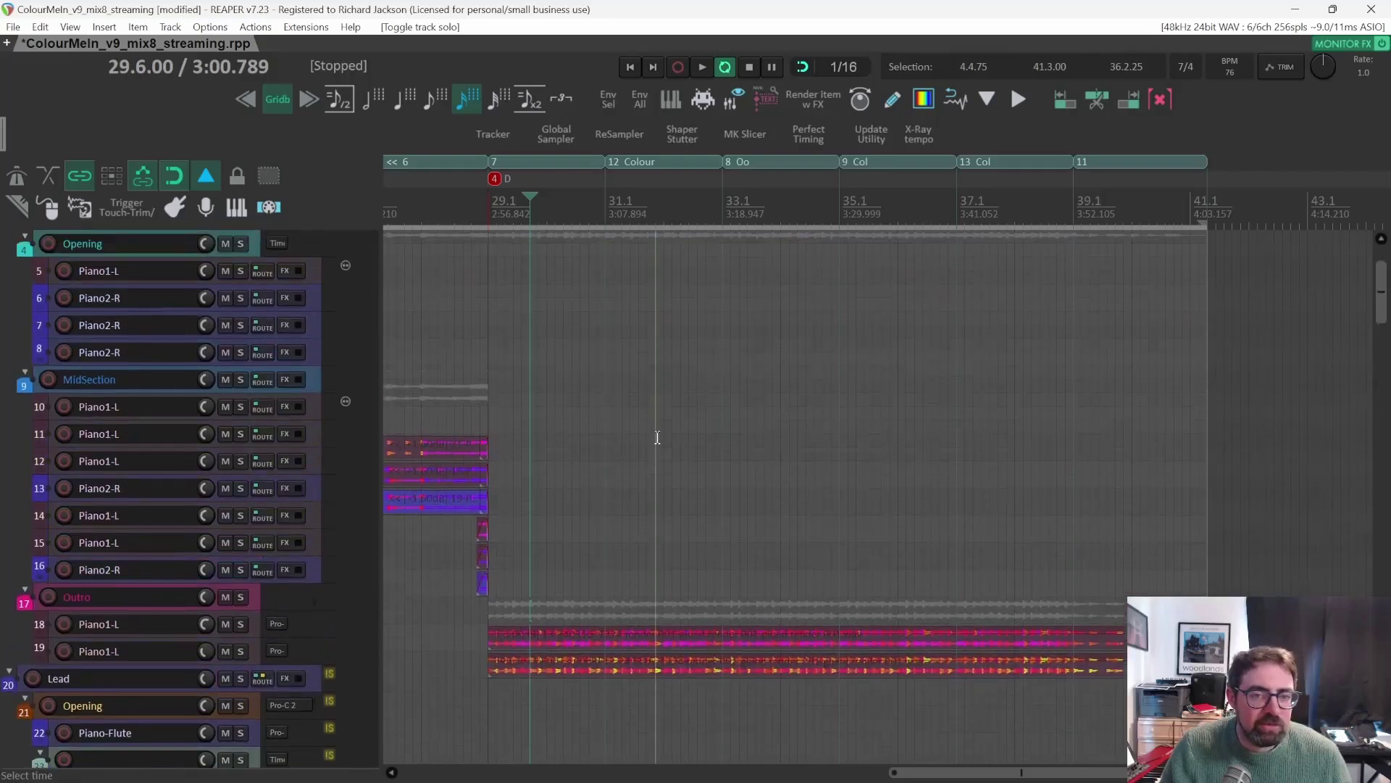
{"action": "scroll", "coordinate": [646, 432], "scroll_direction": "down", "scroll_amount": 9}
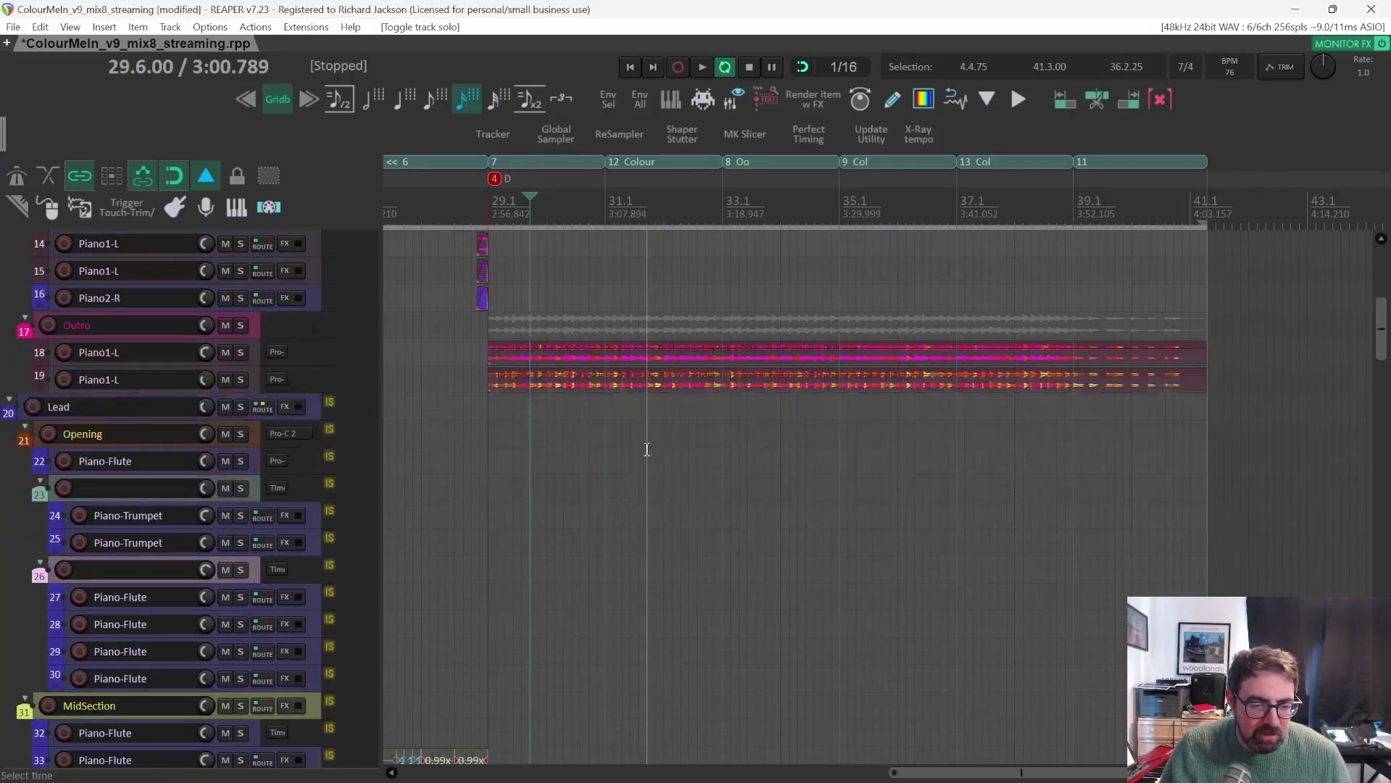
{"action": "scroll", "coordinate": [644, 470], "scroll_direction": "down", "scroll_amount": 8}
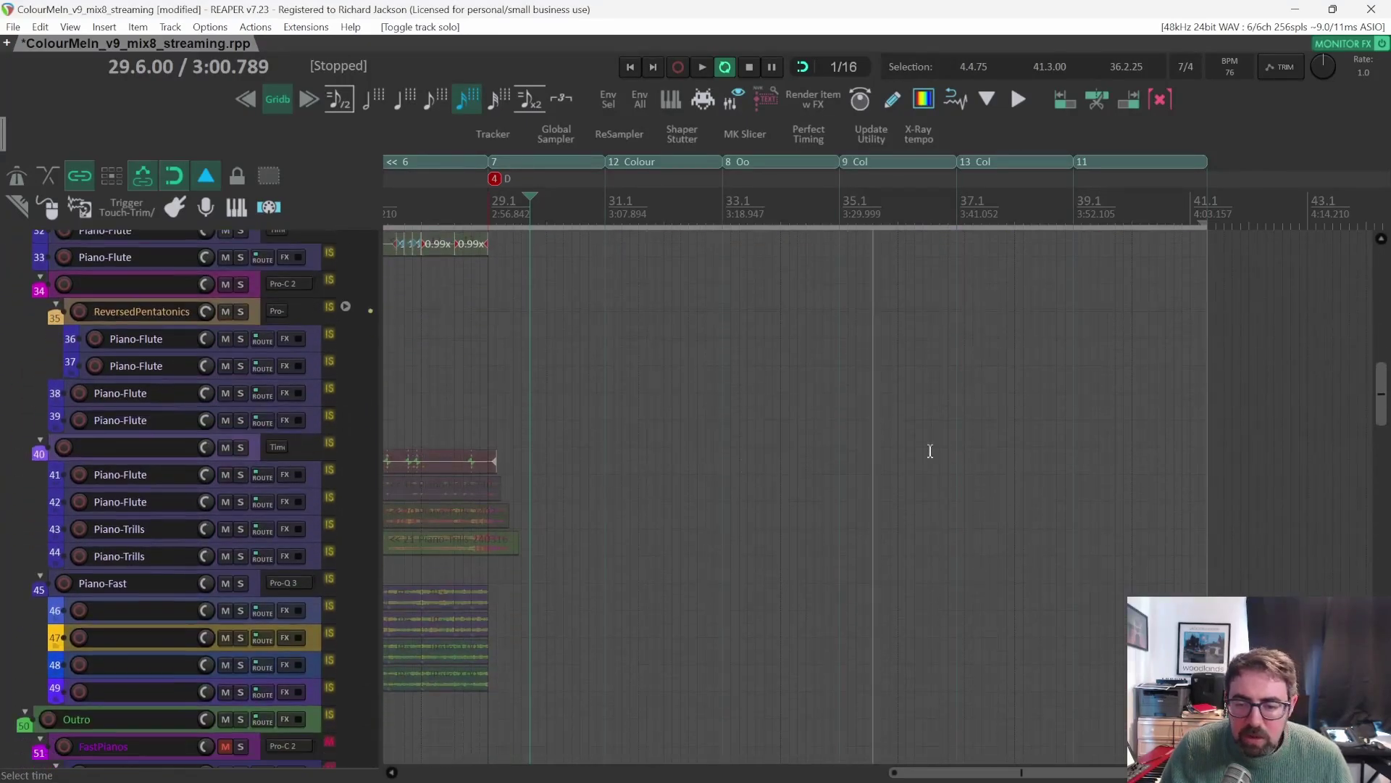
{"action": "scroll", "coordinate": [1382, 398], "scroll_direction": "down", "scroll_amount": 2}
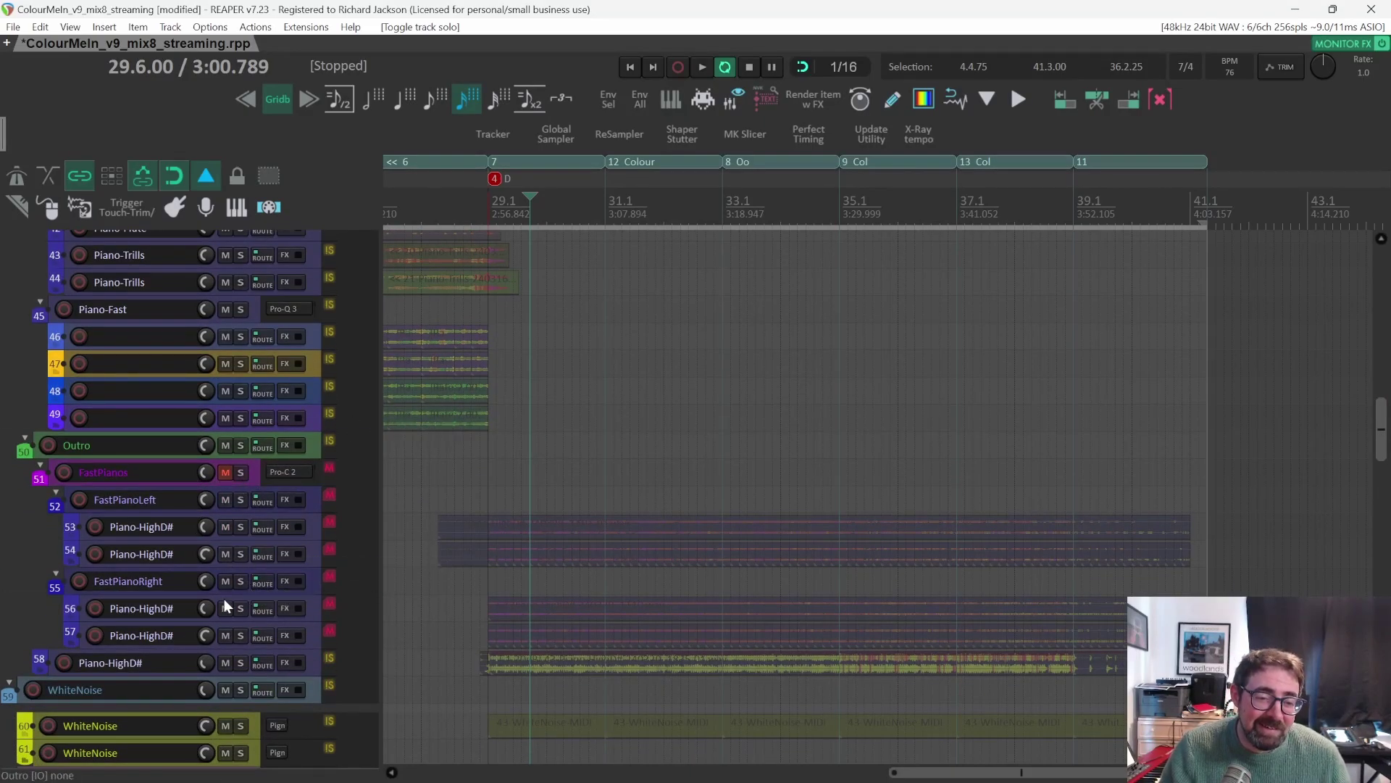
{"action": "left_click", "coordinate": [240, 581]}
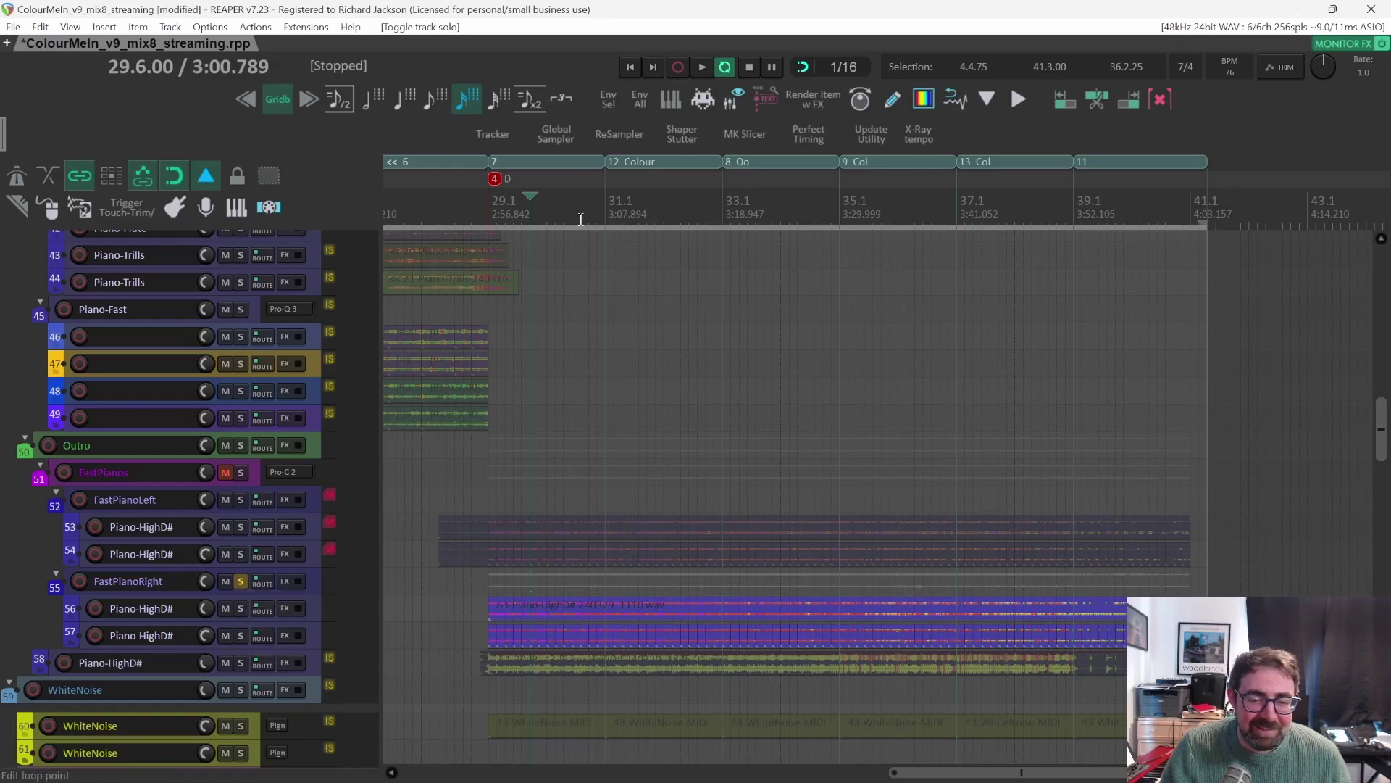
{"action": "left_click", "coordinate": [240, 662]}
{"action": "key", "text": "space"}
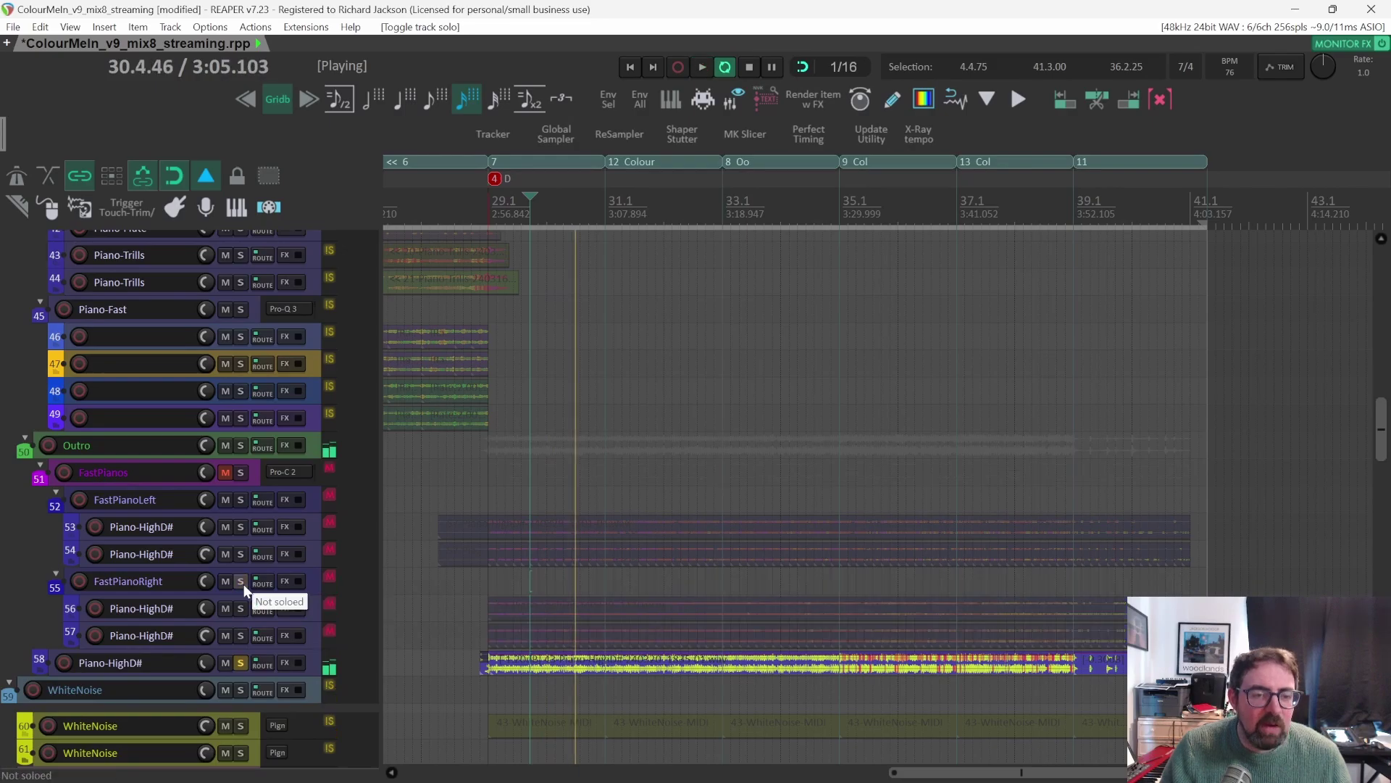
{"action": "key", "text": "space"}
Mute the Rhythm folder's Outro and play the lead Piano-HighD# together with a soloed FastPianoRight, then stop playback.
{"action": "scroll", "coordinate": [243, 584], "scroll_direction": "up", "scroll_amount": 3}
{"action": "scroll", "coordinate": [243, 584], "scroll_direction": "up", "scroll_amount": 2}
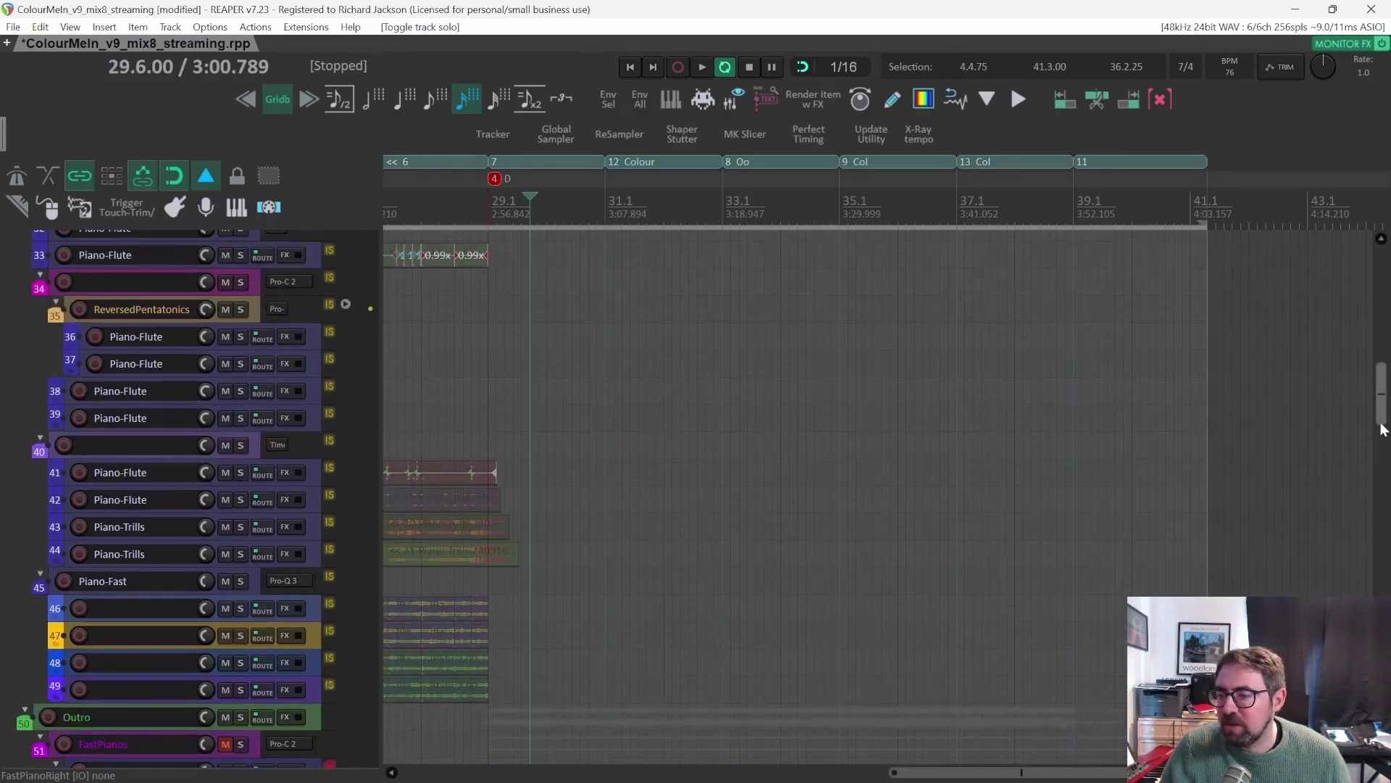
{"action": "left_click_drag", "start_coordinate": [1382, 429], "coordinate": [1381, 360]}
{"action": "scroll", "coordinate": [191, 354], "scroll_direction": "up", "scroll_amount": 1}
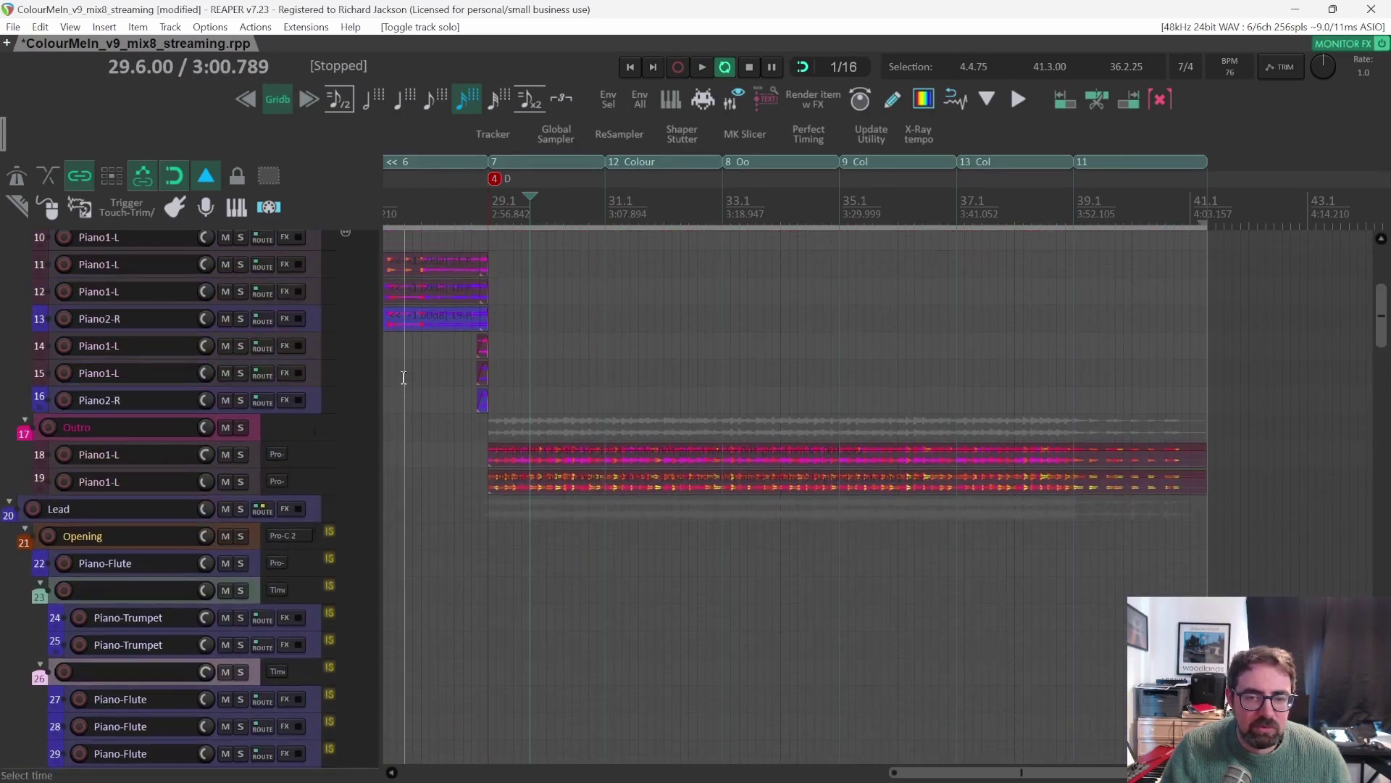
{"action": "key", "text": "space"}
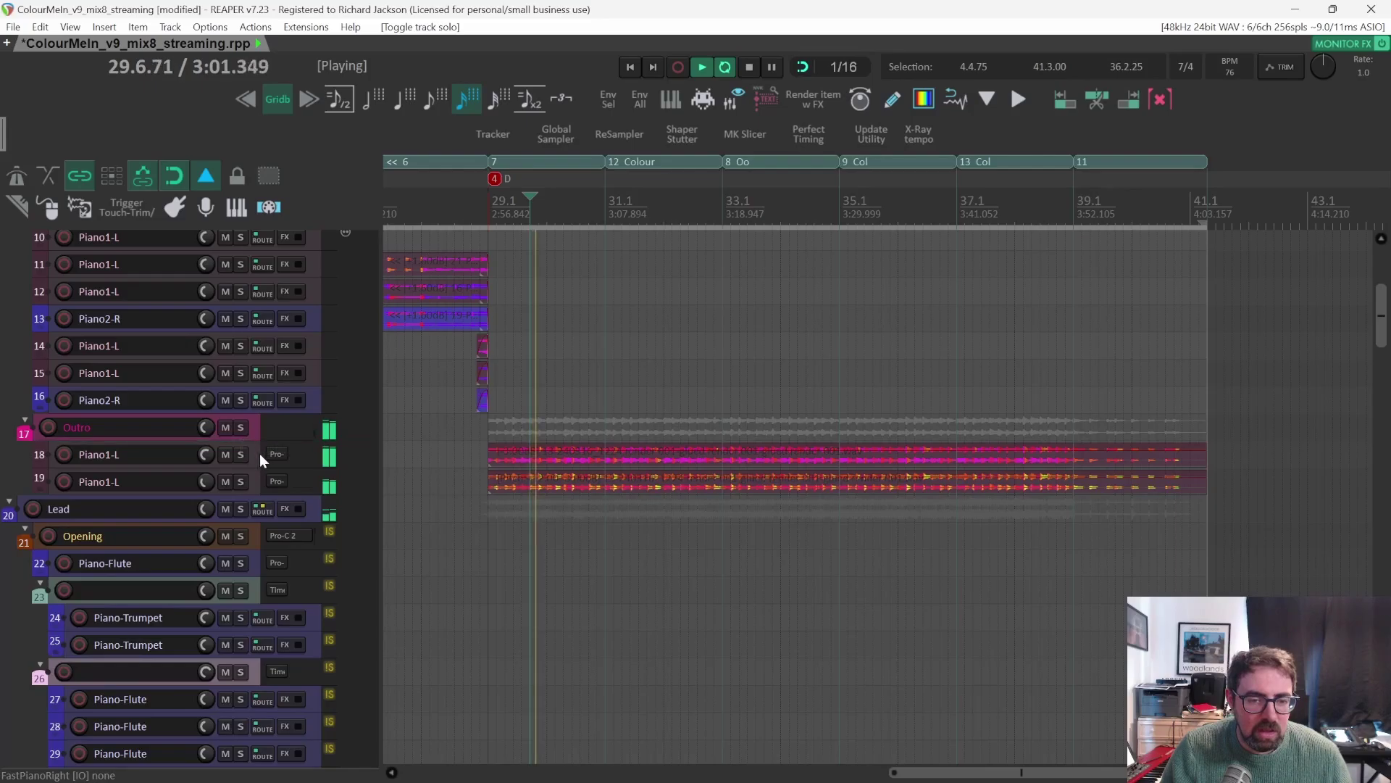
{"action": "key", "text": "space"}
{"action": "key", "text": "space"}
{"action": "left_click", "coordinate": [225, 429]}
{"action": "scroll", "coordinate": [1277, 380], "scroll_direction": "down", "scroll_amount": 3}
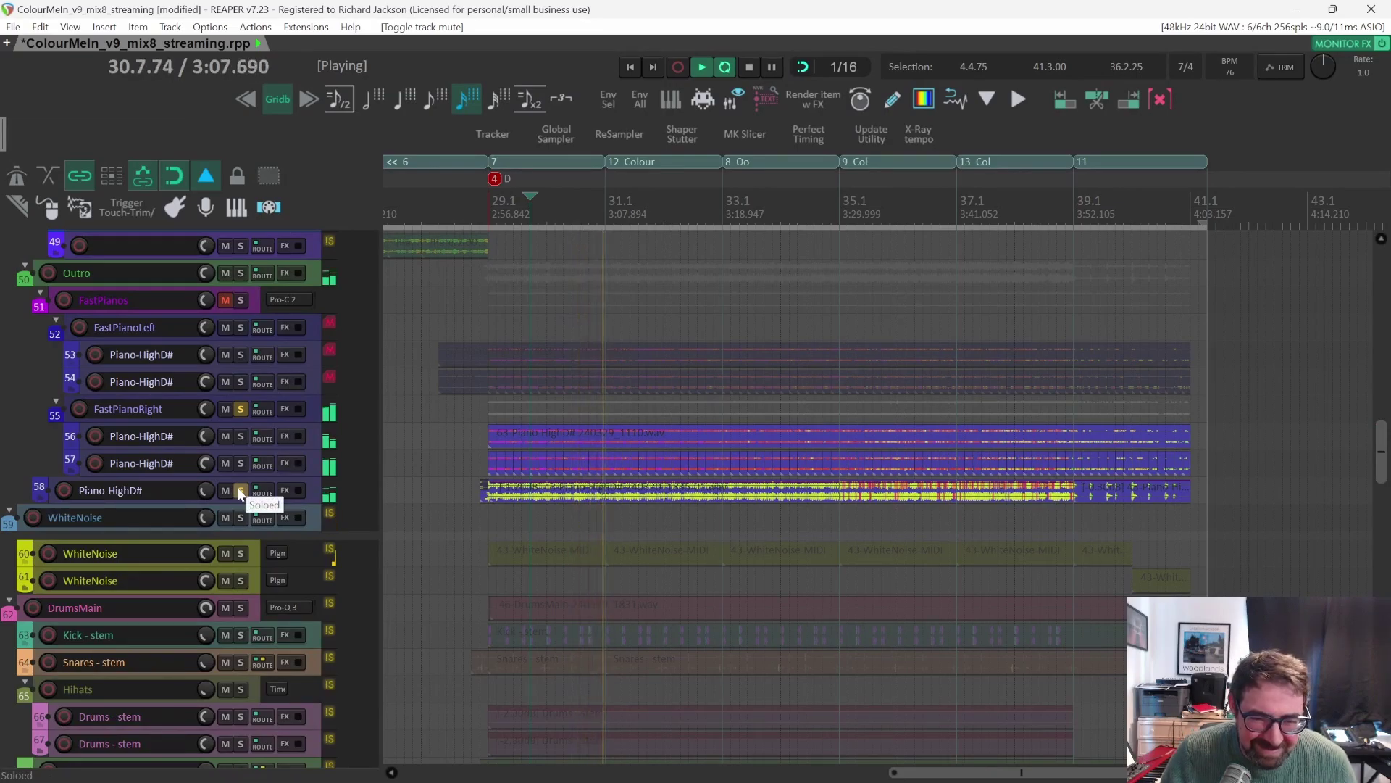
{"action": "key", "text": "space"}
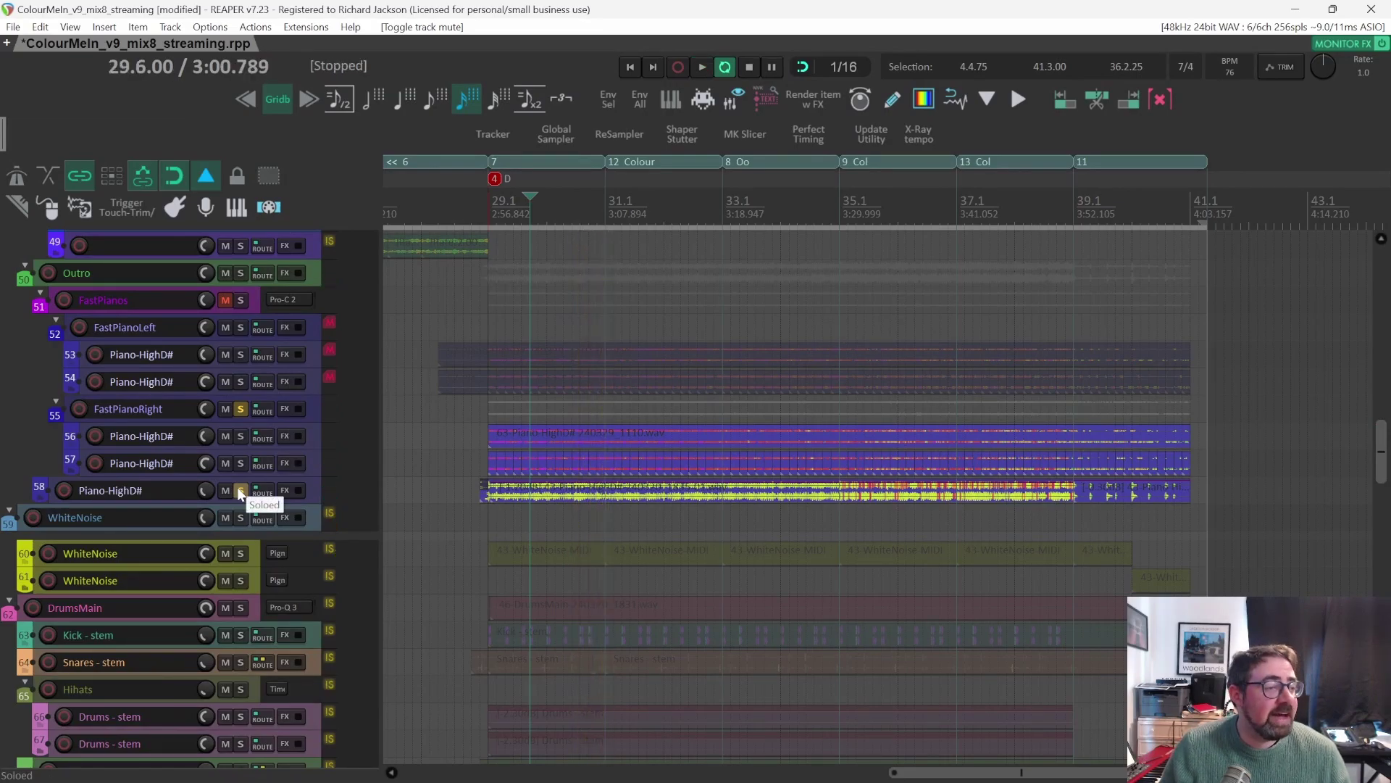
Enlarge the lead Outro piano tracks to inspect their waveforms, and unsolo the last Piano-HighD# and FastPianoRight.
{"action": "scroll", "coordinate": [638, 429], "scroll_direction": "up", "scroll_amount": 3}
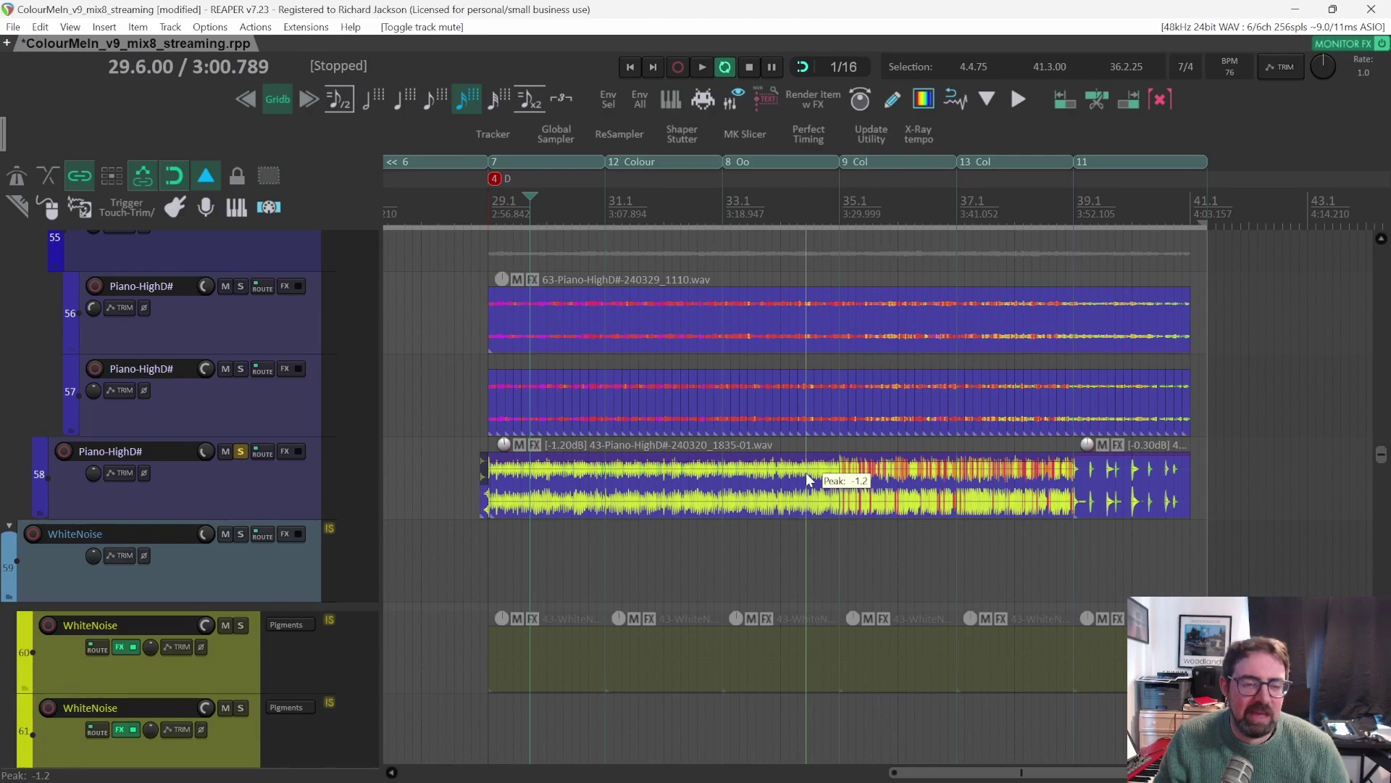
{"action": "left_click", "coordinate": [242, 452]}
{"action": "scroll", "coordinate": [243, 454], "scroll_direction": "up", "scroll_amount": 4}
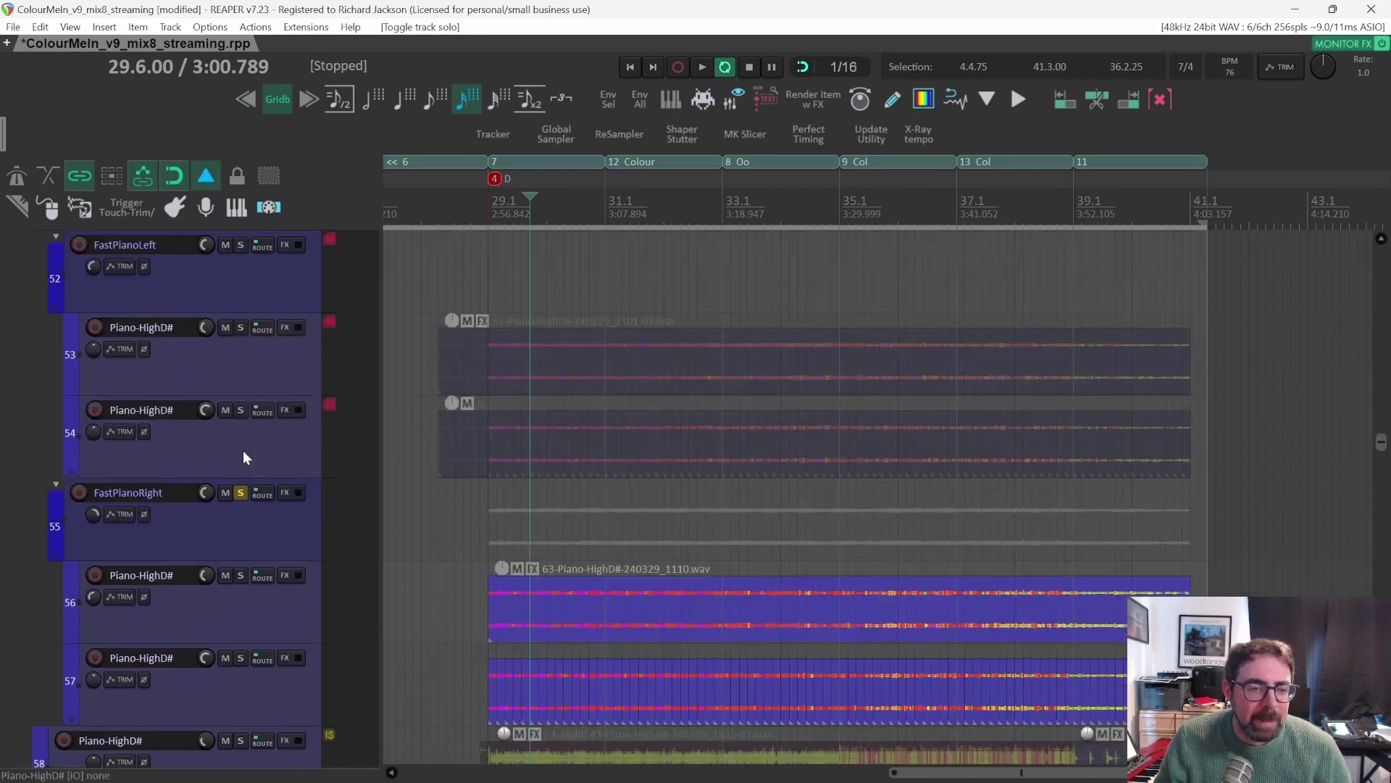
{"action": "left_click", "coordinate": [242, 499]}
{"action": "scroll", "coordinate": [242, 492], "scroll_direction": "up", "scroll_amount": 1}
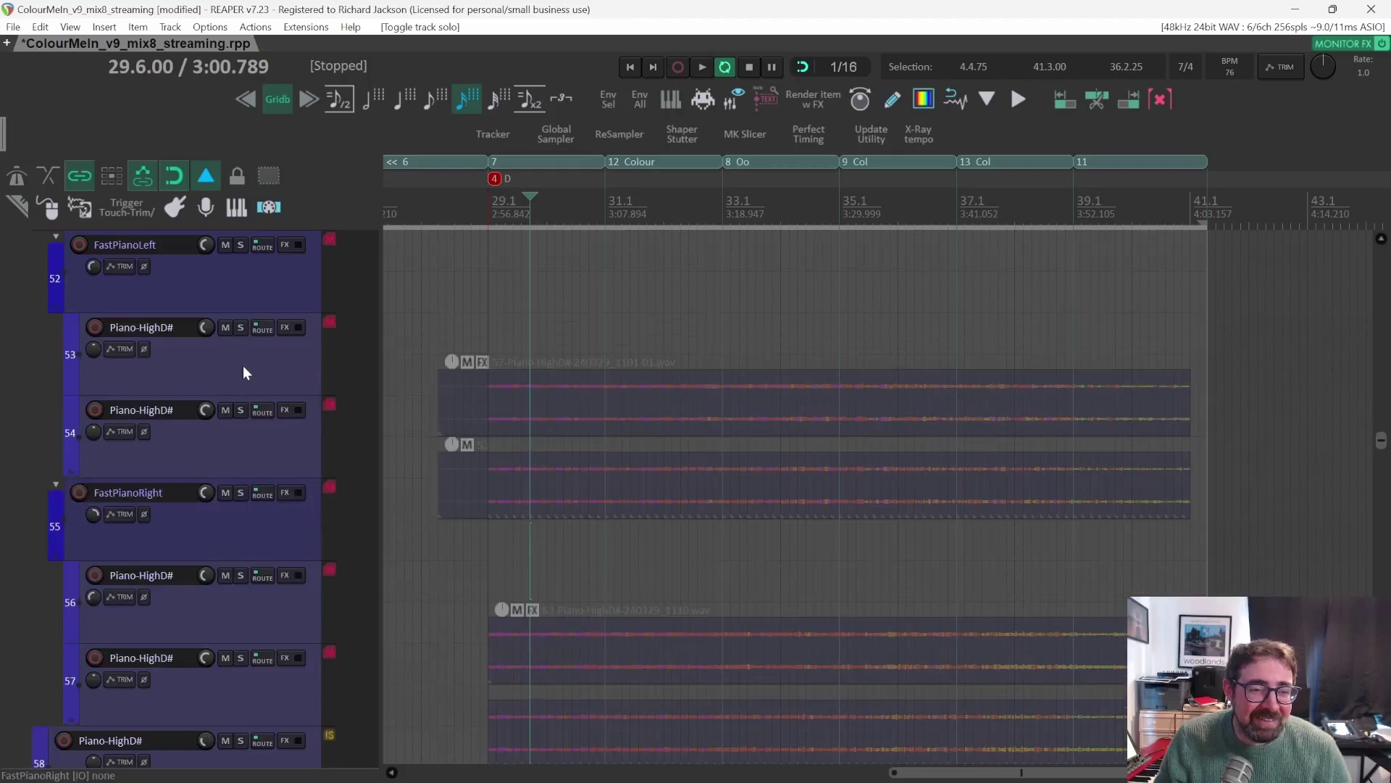
Solo FastPianoLeft and play it briefly from the start of section D at 29.1.00, then stop playback.
{"action": "right_click", "coordinate": [328, 283]}
{"action": "left_click", "coordinate": [278, 323]}
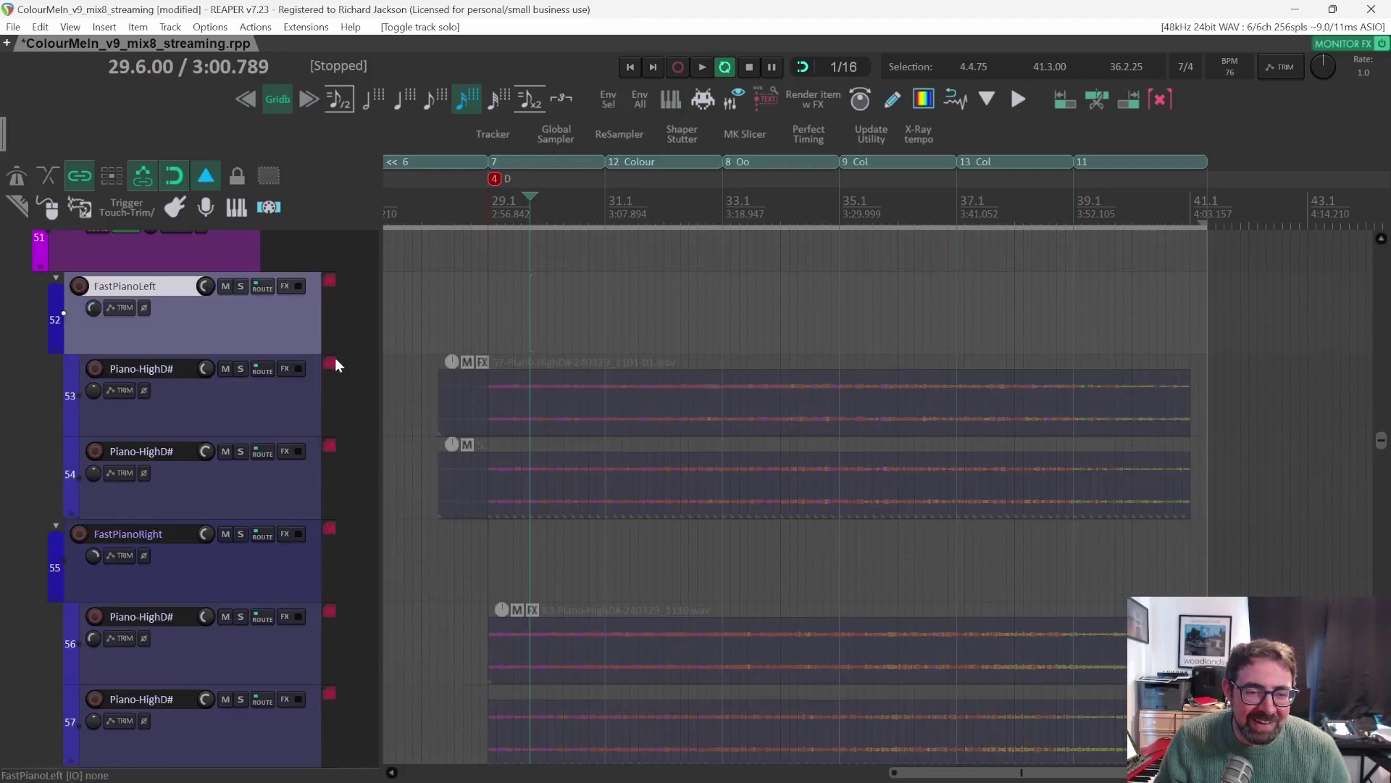
{"action": "left_click", "coordinate": [240, 285]}
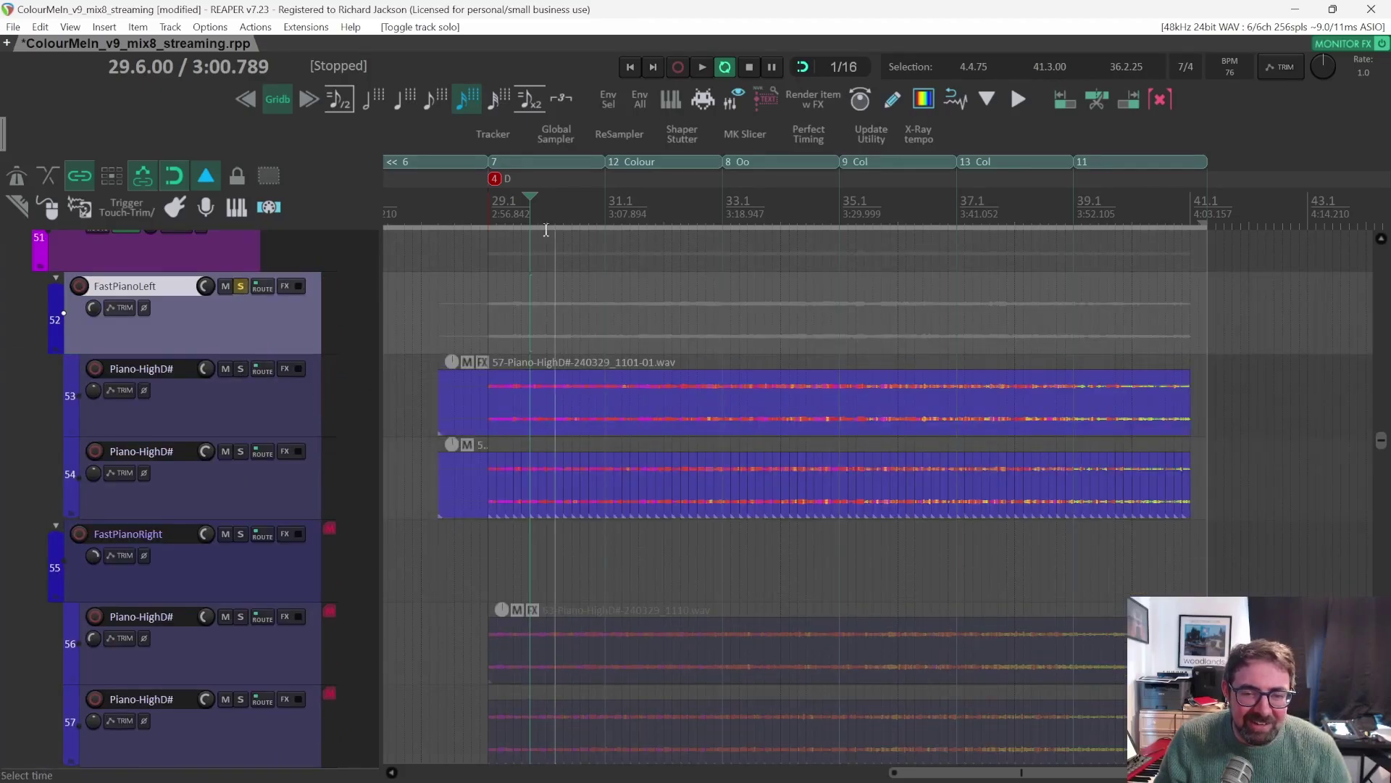
{"action": "left_click", "coordinate": [500, 214]}
{"action": "left_click", "coordinate": [486, 214]}
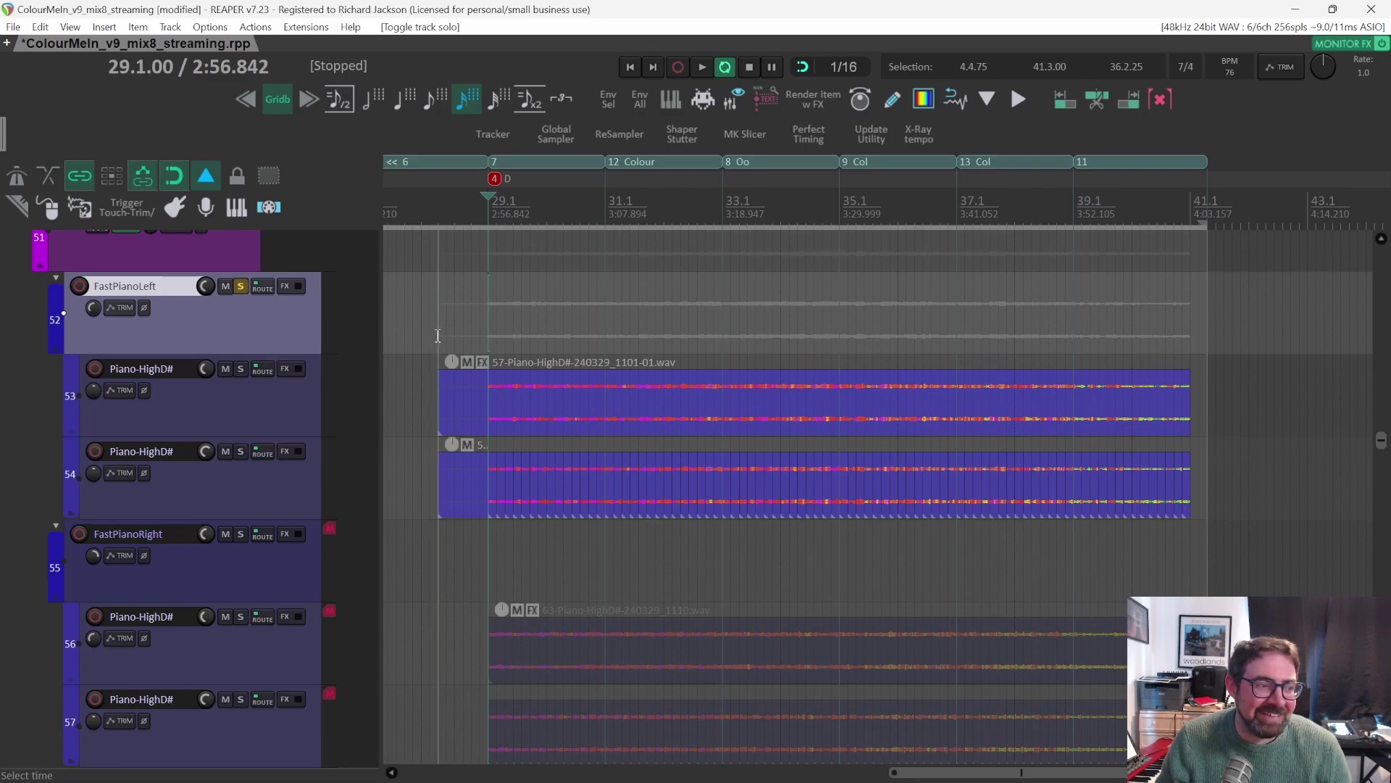
{"action": "key", "text": "space"}
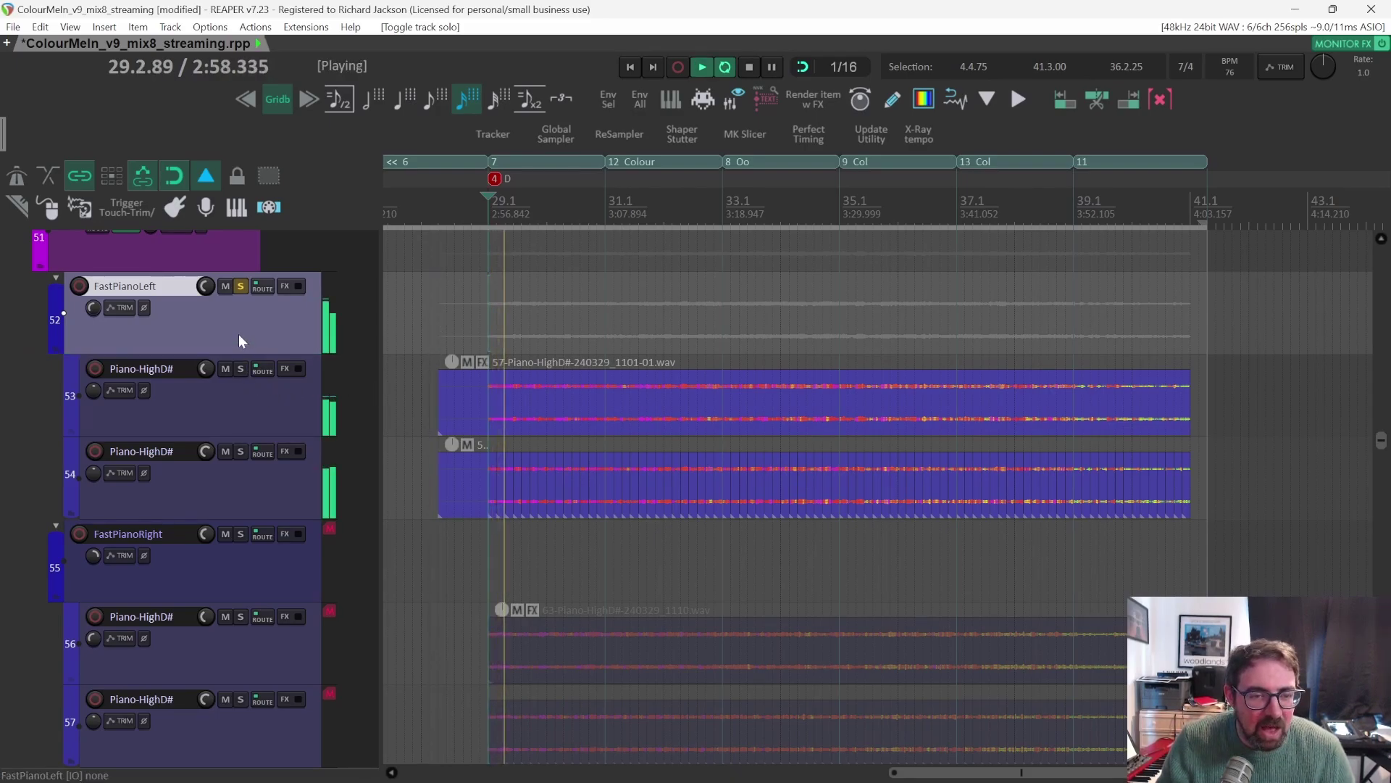
{"action": "key", "text": "space"}
Unmute the FastPianos folder and play the soloed FastPianoLeft from 29.1.00.
{"action": "scroll", "coordinate": [263, 485], "scroll_direction": "up", "scroll_amount": 3}
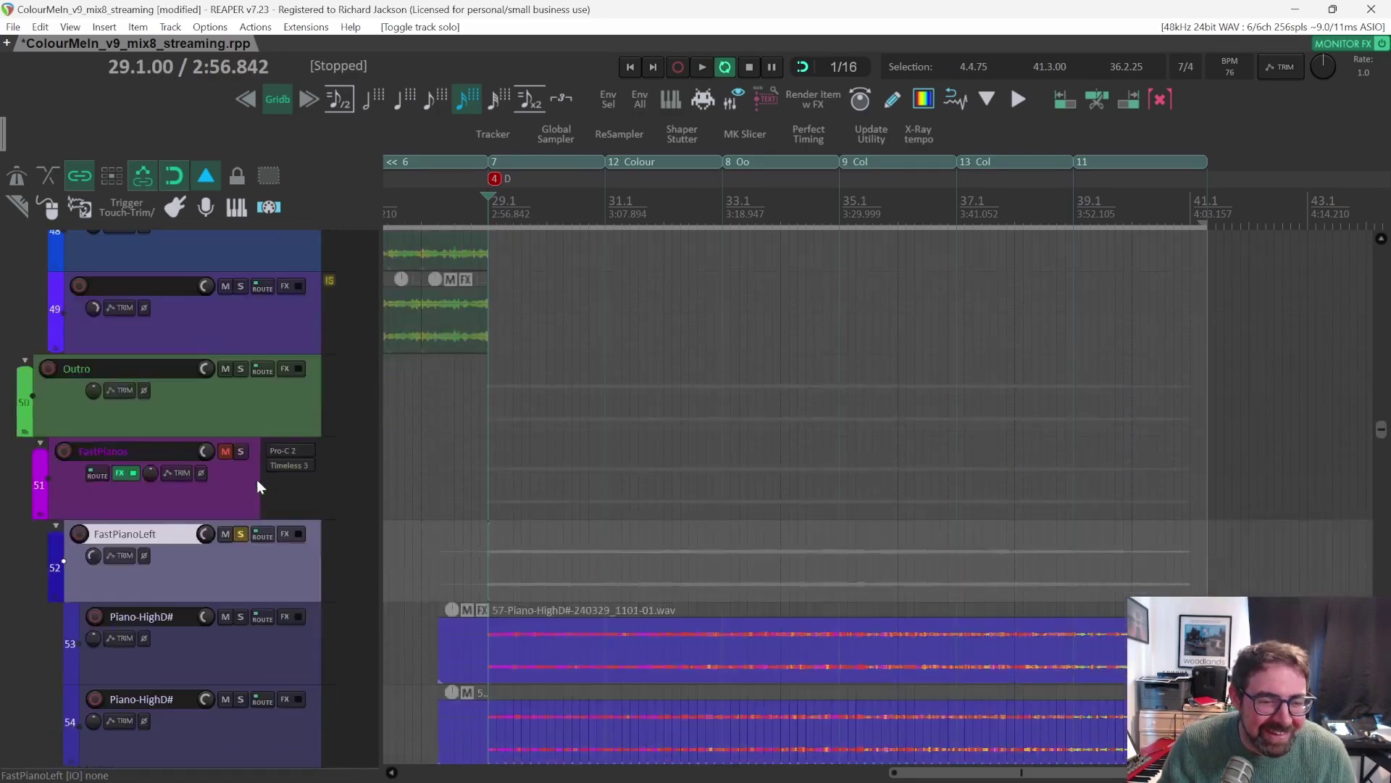
{"action": "left_click", "coordinate": [225, 450]}
{"action": "key", "text": "space"}
{"action": "scroll", "coordinate": [244, 468], "scroll_direction": "down", "scroll_amount": 3}
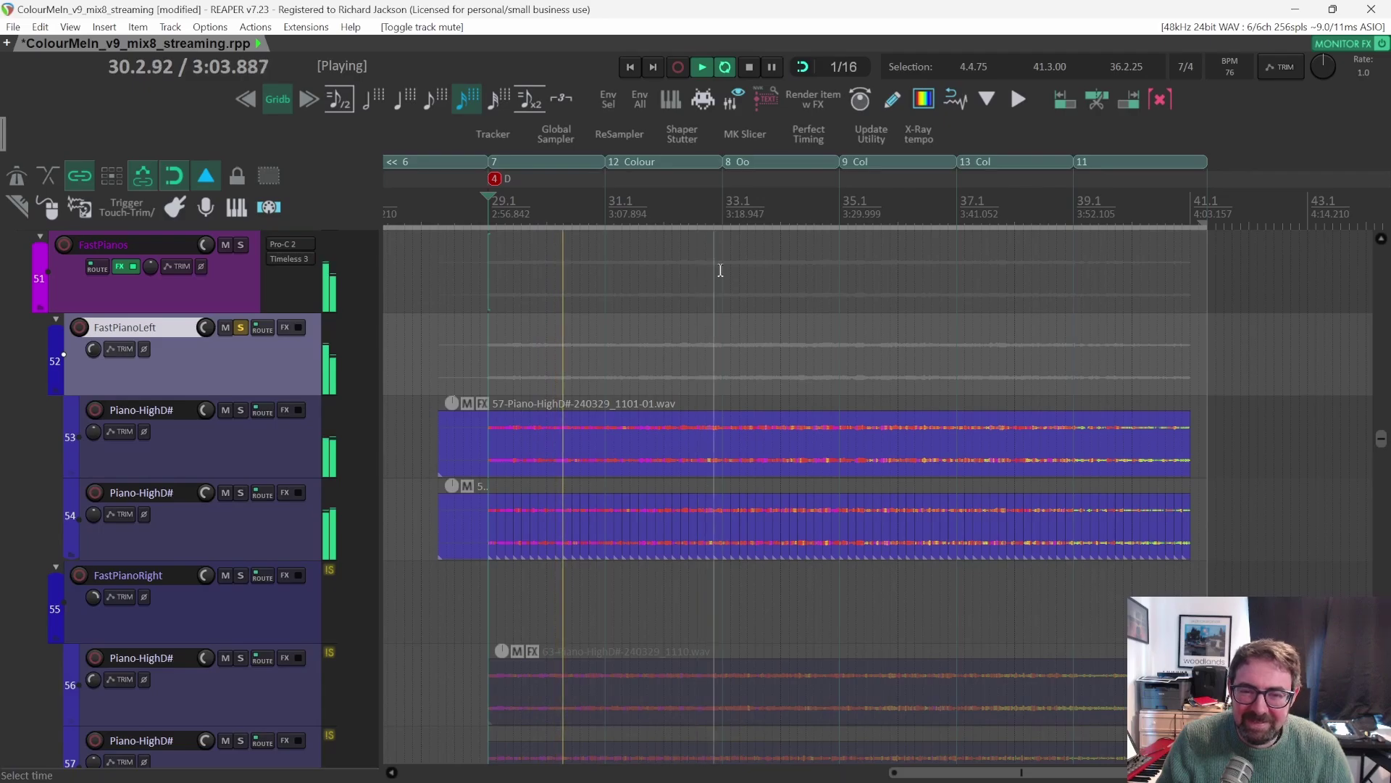
Play FastPianoLeft from the middle of section D and from just past bar 39, then stop and return to 29.1.00.
{"action": "left_click", "coordinate": [804, 205]}
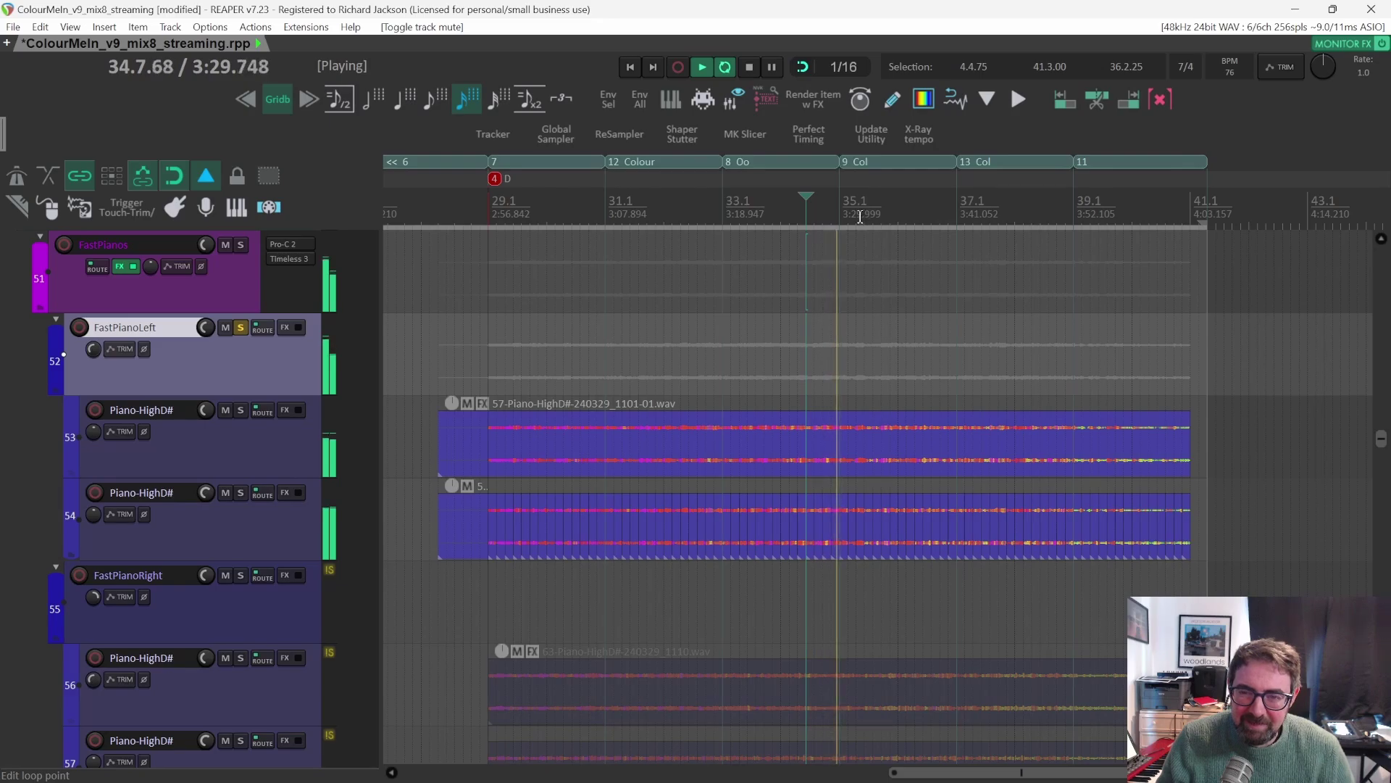
{"action": "scroll", "coordinate": [901, 481], "scroll_direction": "up", "scroll_amount": 2}
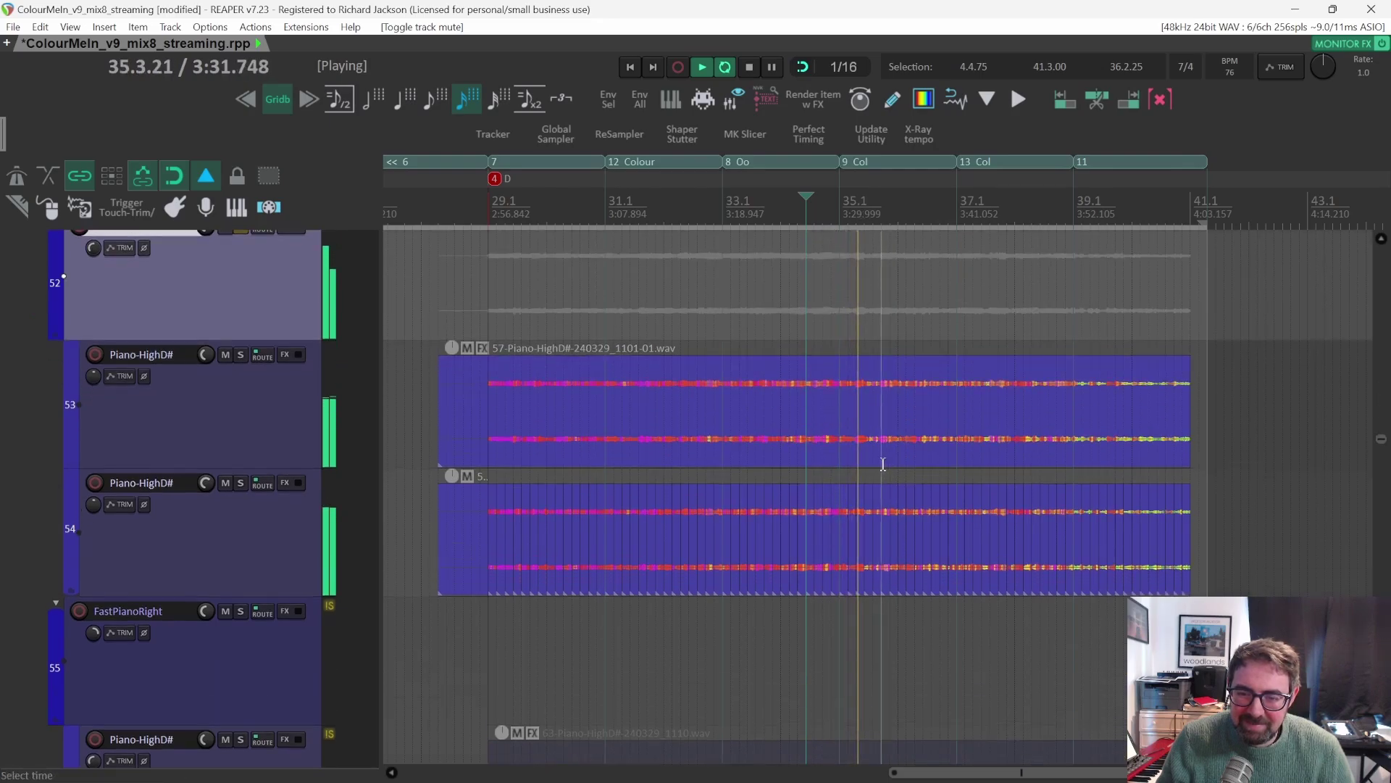
{"action": "key", "text": "space"}
{"action": "left_click", "coordinate": [1100, 210]}
{"action": "key", "text": "space"}
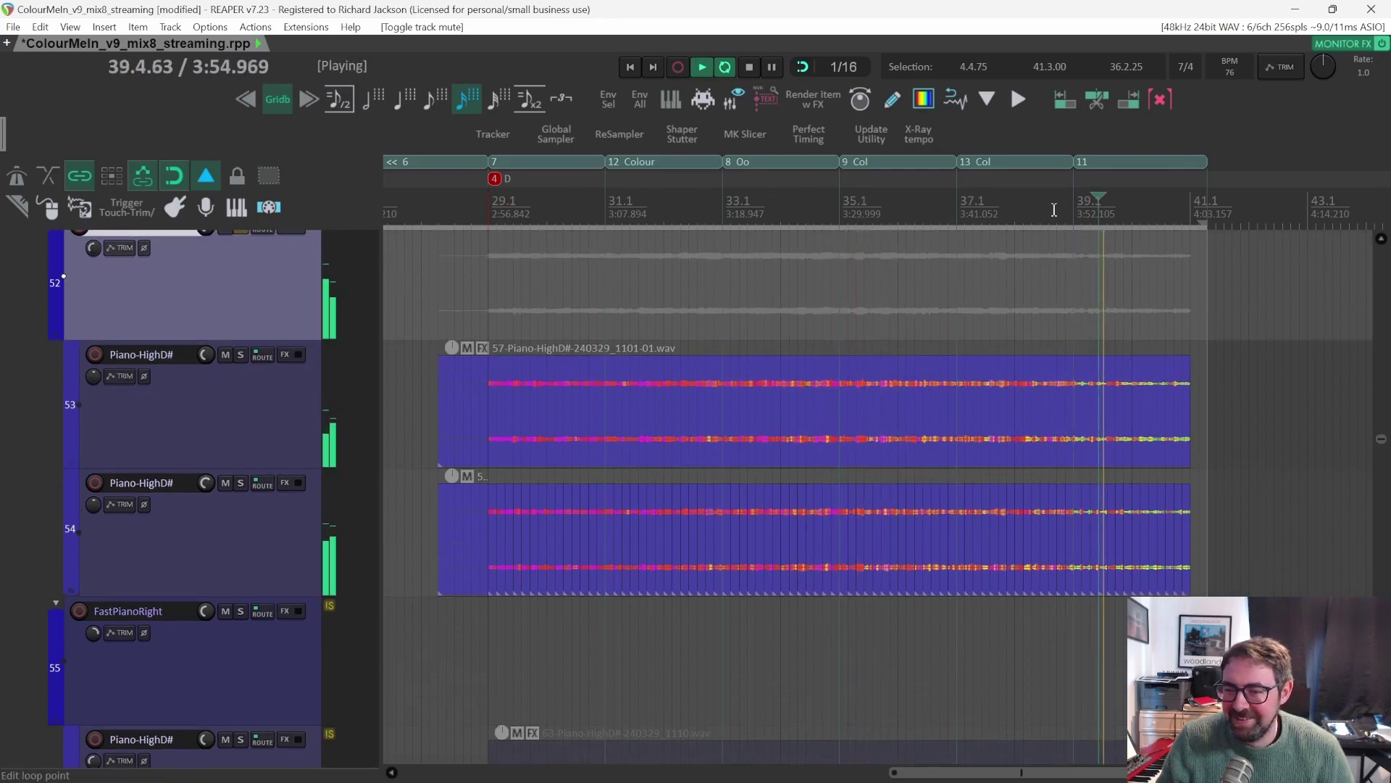
{"action": "left_click", "coordinate": [1014, 208]}
{"action": "key", "text": "space"}
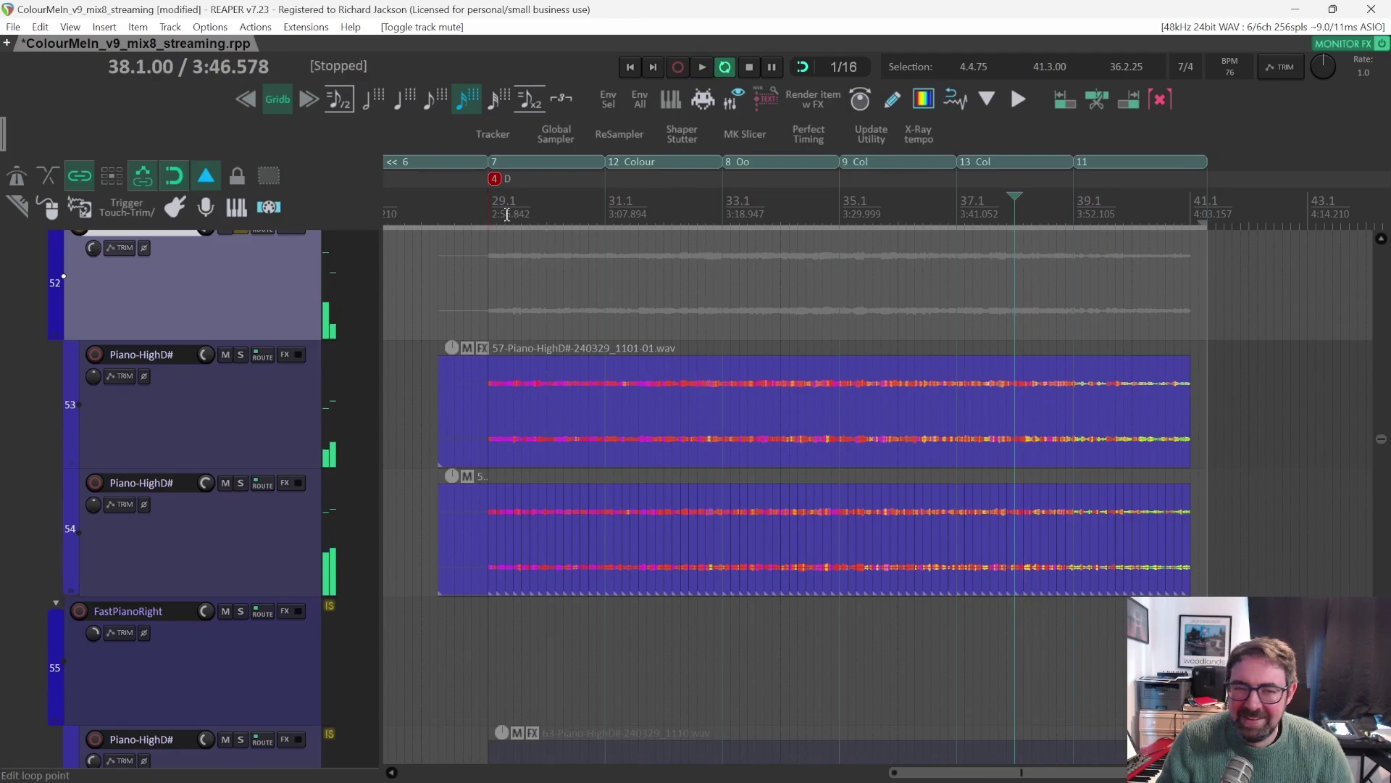
{"action": "left_click", "coordinate": [487, 198]}
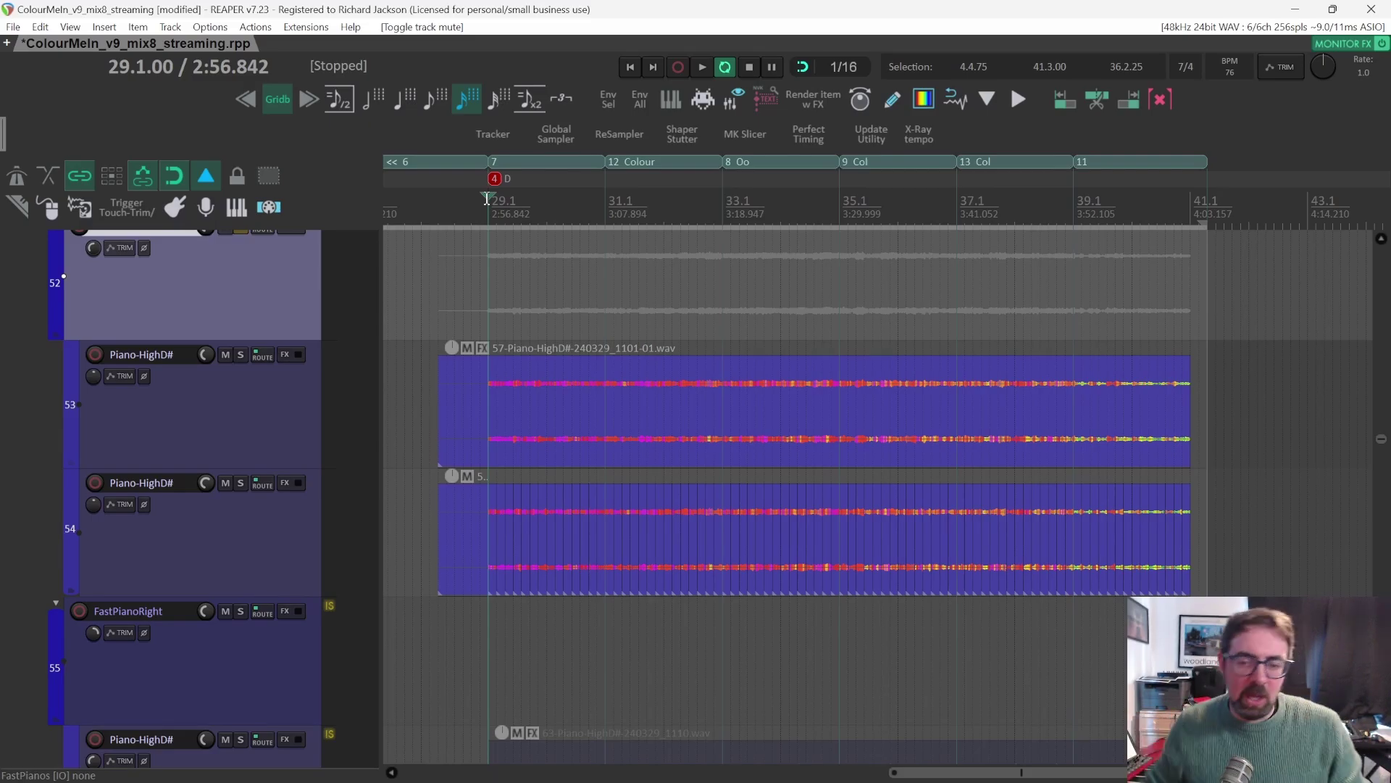
Zoom in on the FastPianoLeft recordings and select one short slice on the second Piano-HighD# track before bar 30.
{"action": "scroll", "coordinate": [518, 473], "scroll_direction": "up", "scroll_amount": 3}
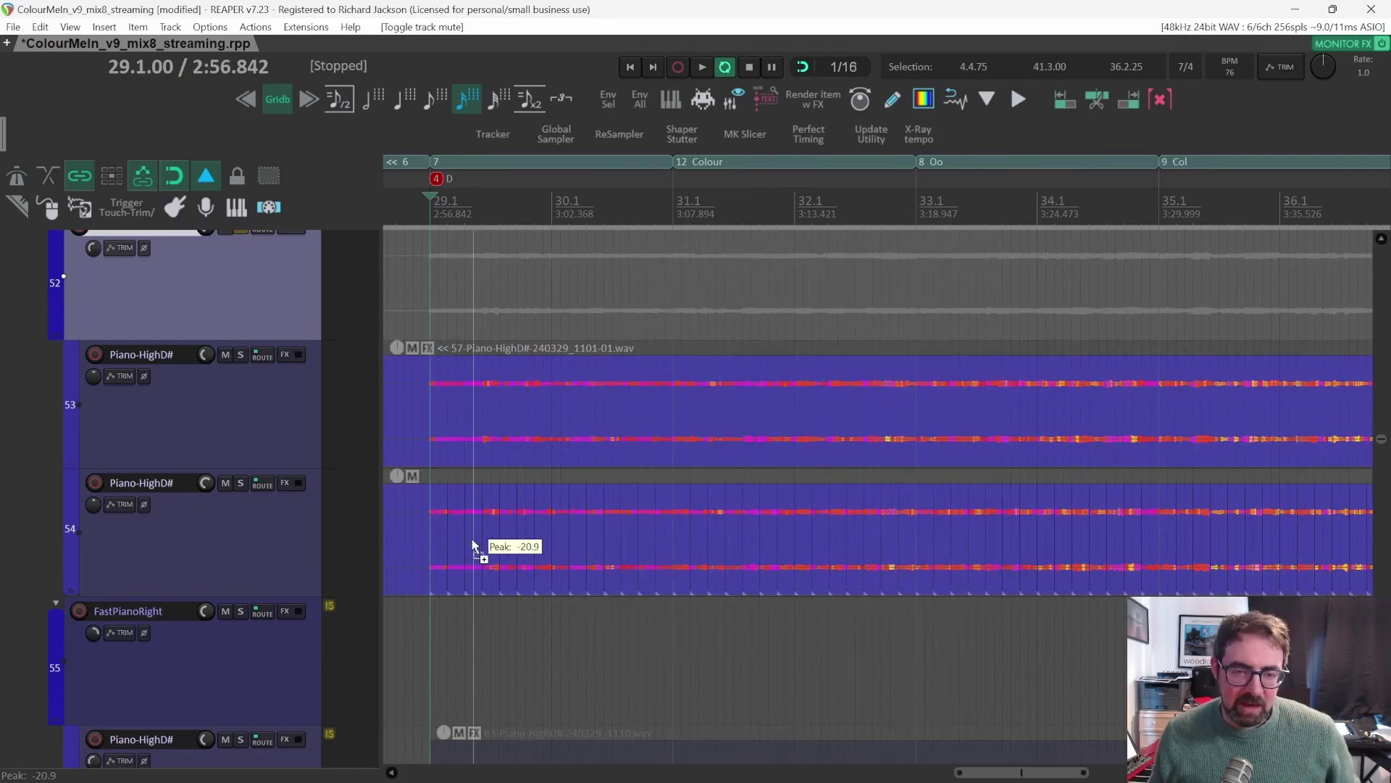
{"action": "scroll", "coordinate": [473, 542], "scroll_direction": "up", "scroll_amount": 2}
{"action": "left_click_drag", "start_coordinate": [438, 527], "coordinate": [525, 521]}
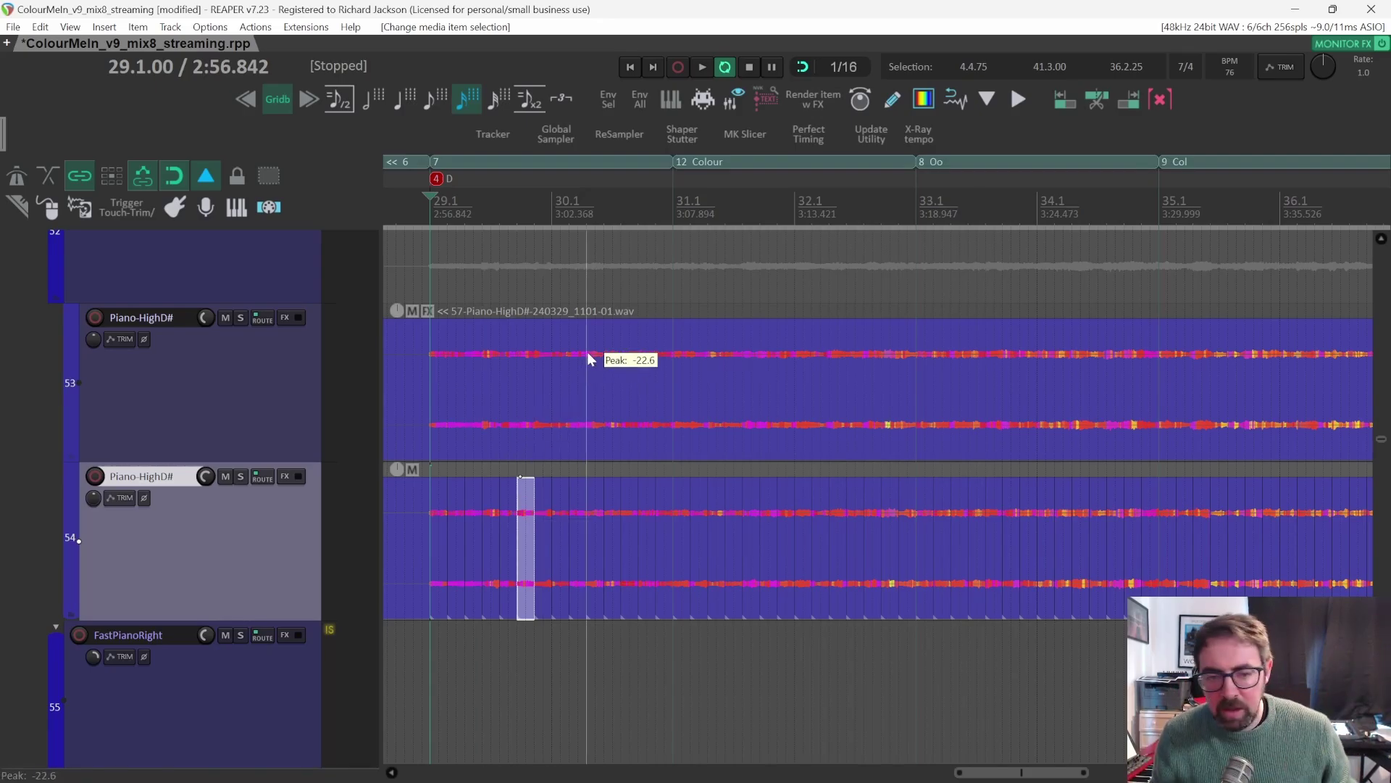
Unsolo and mute FastPianoLeft, and save the project.
{"action": "scroll", "coordinate": [224, 374], "scroll_direction": "up", "scroll_amount": 2}
{"action": "left_click", "coordinate": [229, 319]}
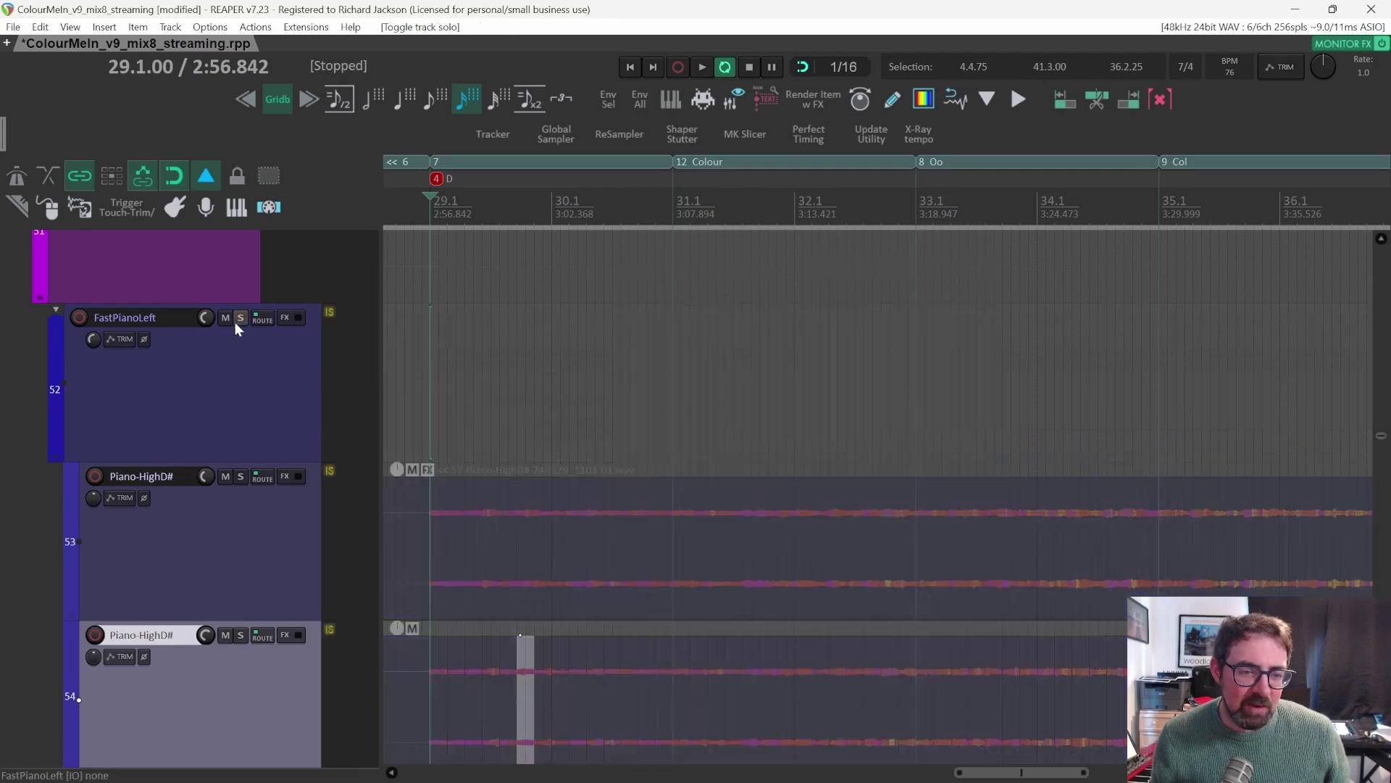
{"action": "scroll", "coordinate": [444, 398], "scroll_direction": "down", "scroll_amount": 5}
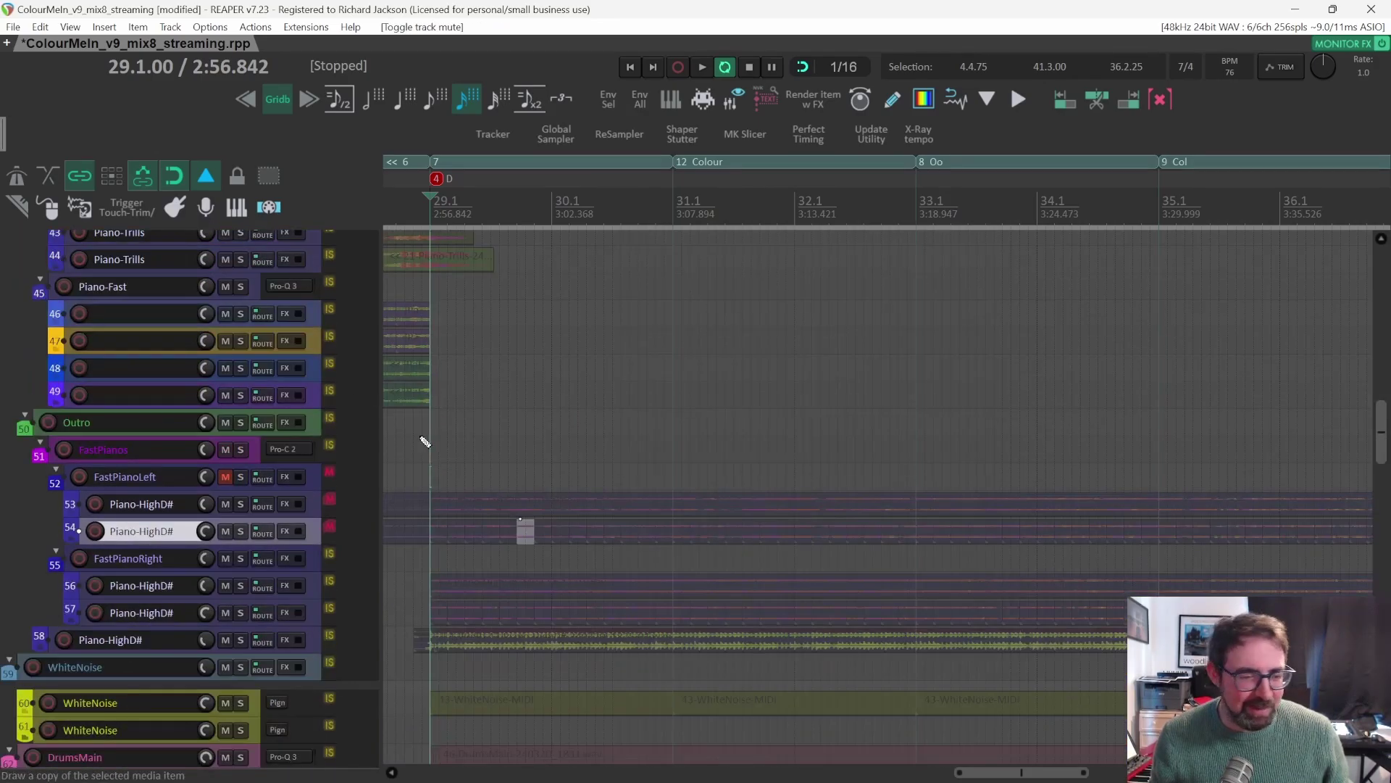
{"action": "key", "text": "ctrl+s"}
Mute the Rhythm folder and the Bass folder at the start of the track list.
{"action": "scroll", "coordinate": [254, 493], "scroll_direction": "up", "scroll_amount": 10}
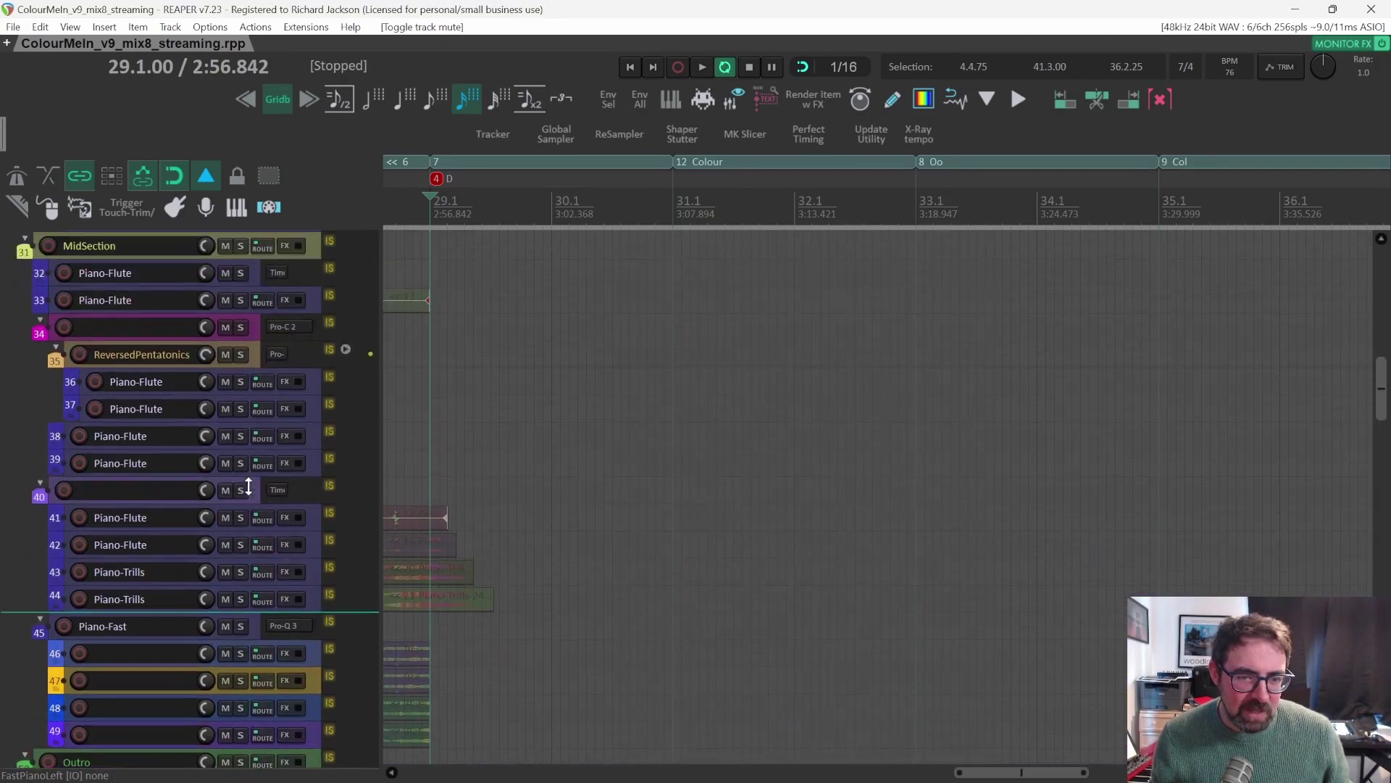
{"action": "scroll", "coordinate": [249, 487], "scroll_direction": "up", "scroll_amount": 7}
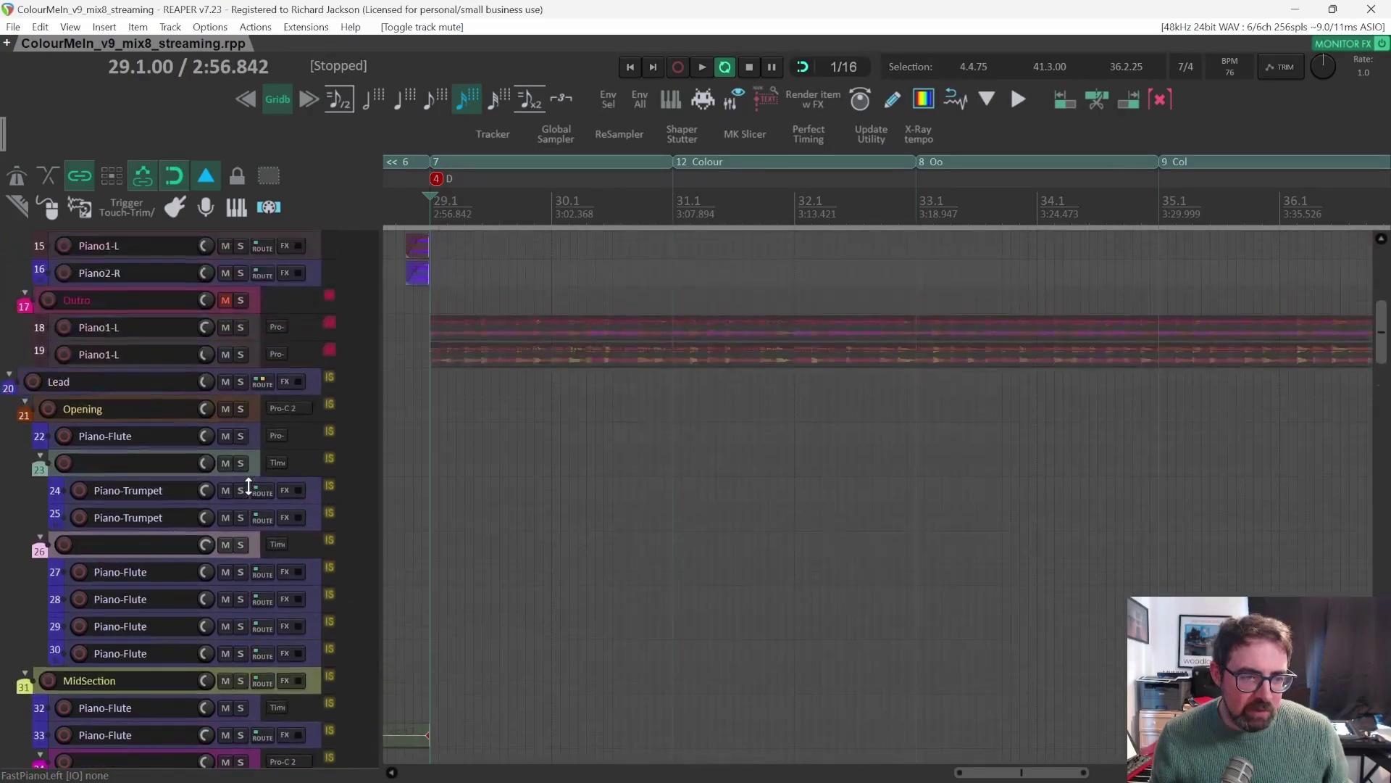
{"action": "scroll", "coordinate": [247, 476], "scroll_direction": "up", "scroll_amount": 6}
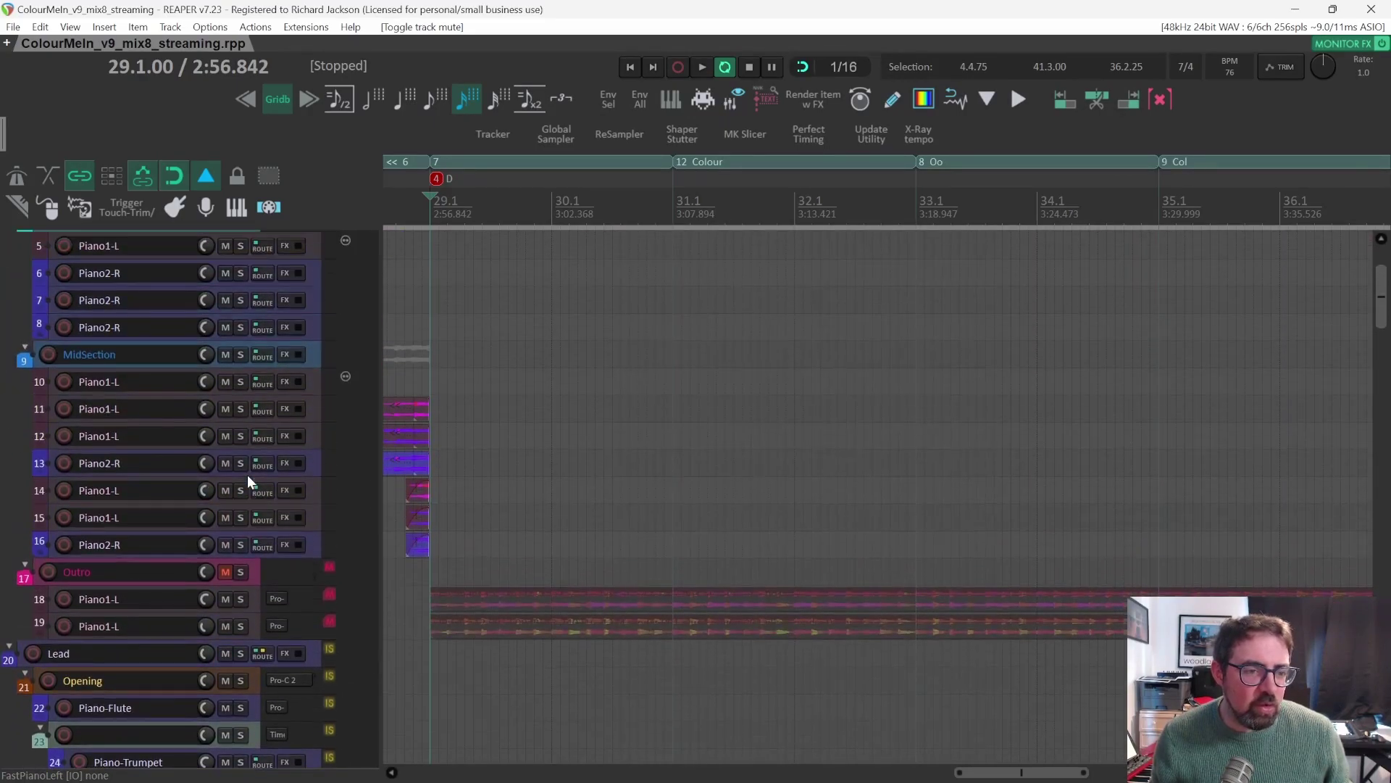
{"action": "left_click", "coordinate": [241, 297]}
{"action": "left_click", "coordinate": [225, 298]}
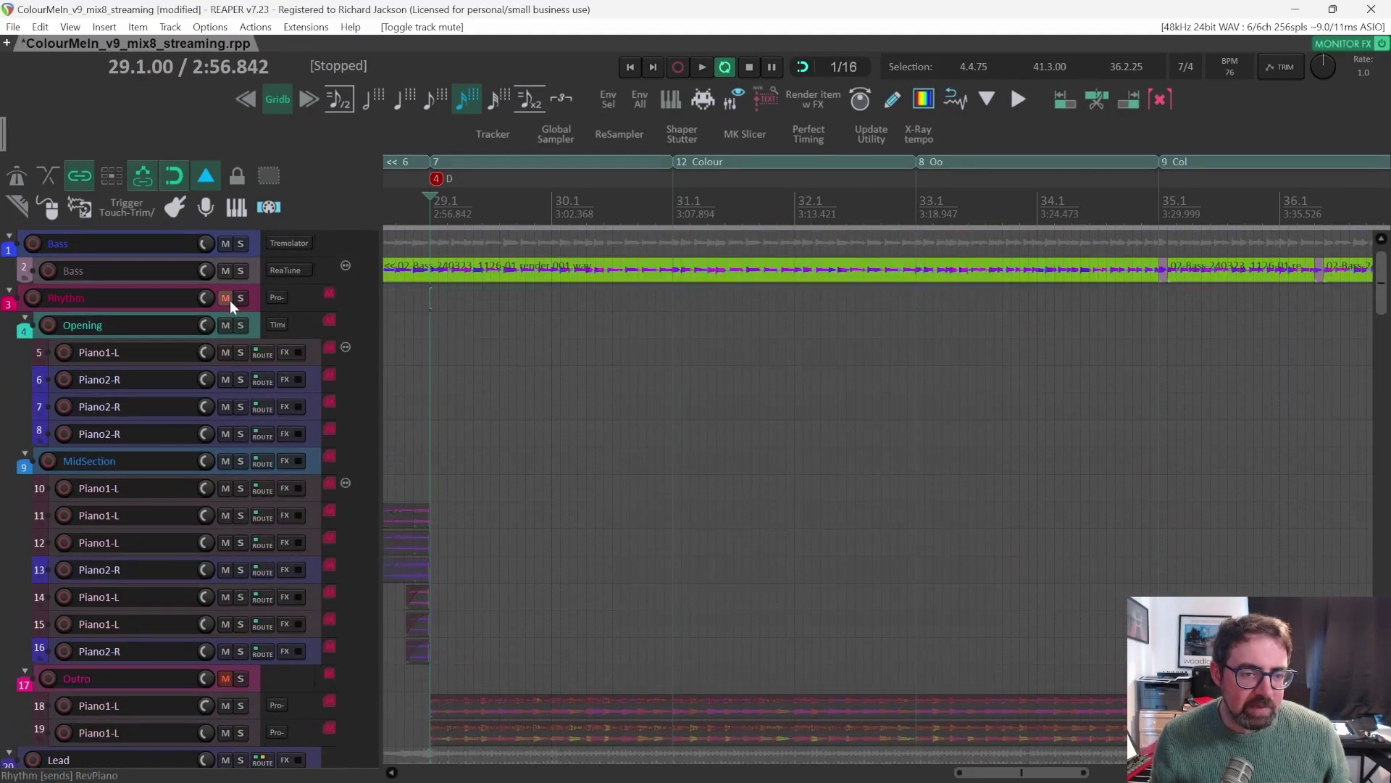
{"action": "left_click", "coordinate": [226, 245]}
View the OOh folder's vocal tracks enlarged around the Oo region at bar 33.
{"action": "left_click_drag", "start_coordinate": [1381, 281], "coordinate": [1381, 615]}
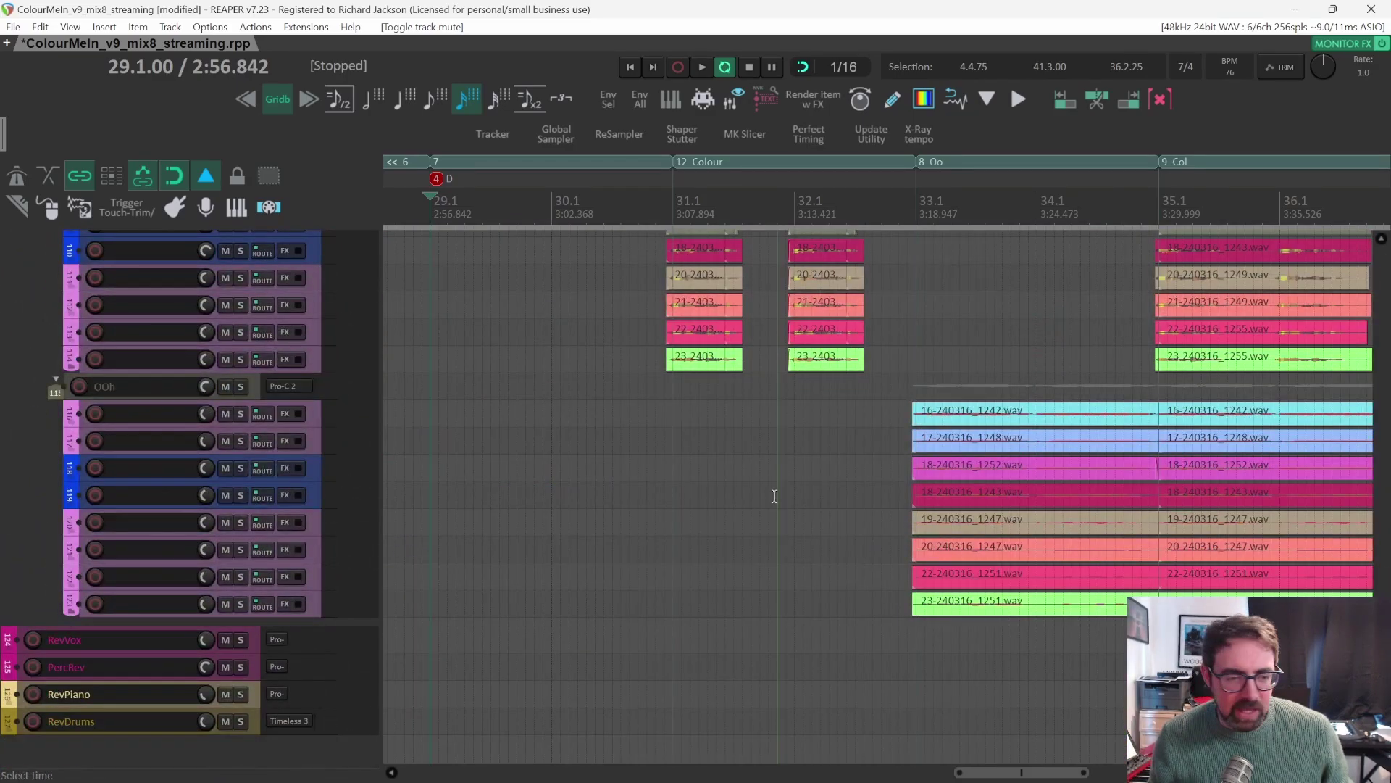
{"action": "scroll", "coordinate": [775, 497], "scroll_direction": "right", "scroll_amount": 3}
{"action": "scroll", "coordinate": [724, 486], "scroll_direction": "down", "scroll_amount": 2}
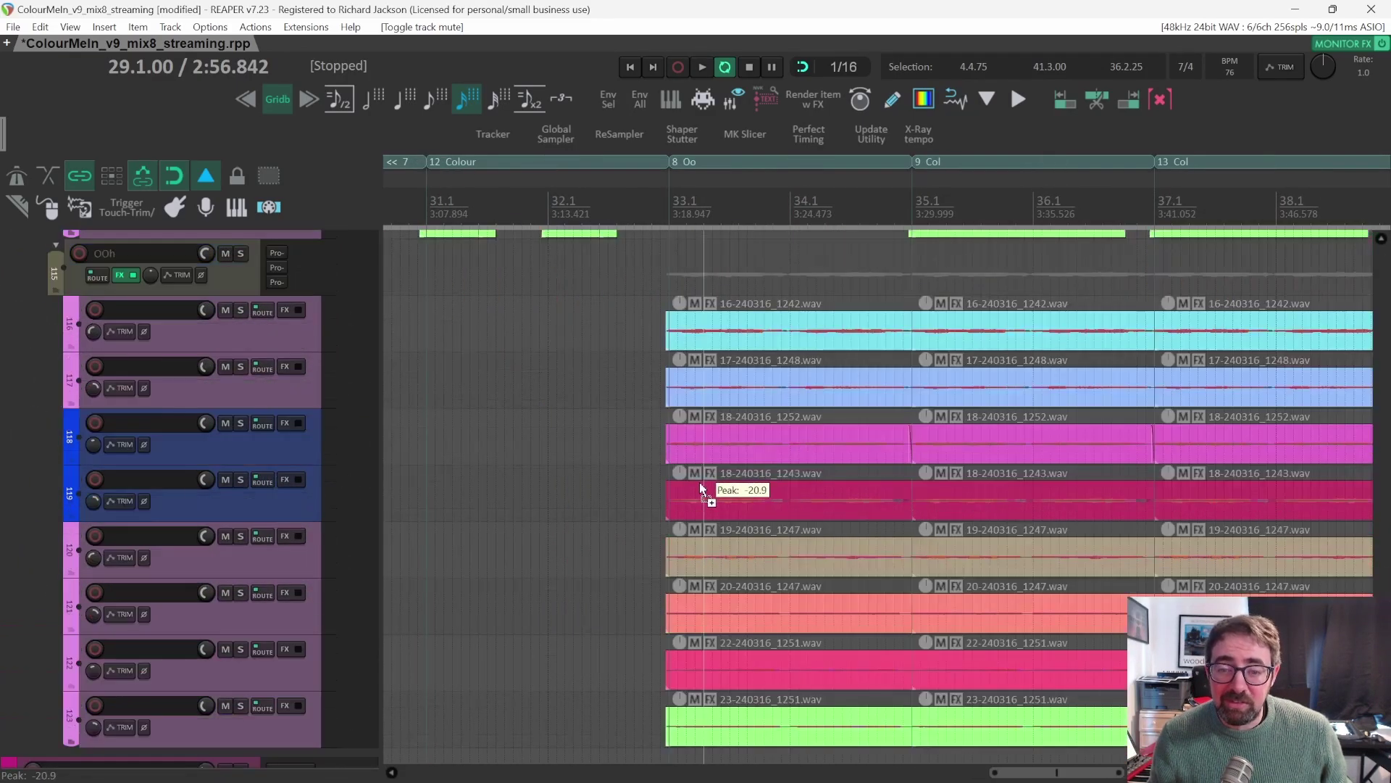
Solo the ColourMeInVox folder and listen to it from 30.7.50, just before the Colour region at bar 31.
{"action": "scroll", "coordinate": [699, 481], "scroll_direction": "up", "scroll_amount": 4}
{"action": "scroll", "coordinate": [650, 435], "scroll_direction": "up", "scroll_amount": 3}
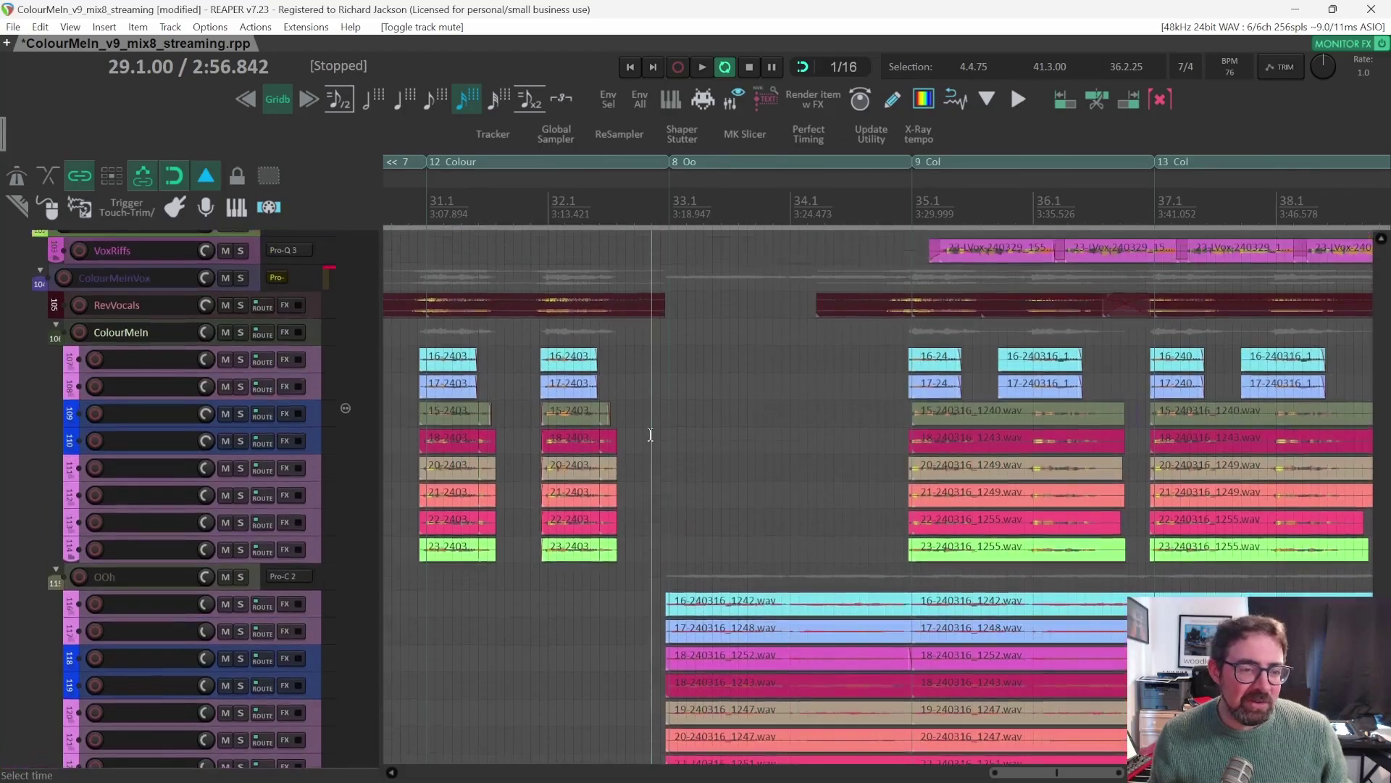
{"action": "scroll", "coordinate": [651, 434], "scroll_direction": "left", "scroll_amount": 2}
{"action": "scroll", "coordinate": [650, 435], "scroll_direction": "up", "scroll_amount": 1}
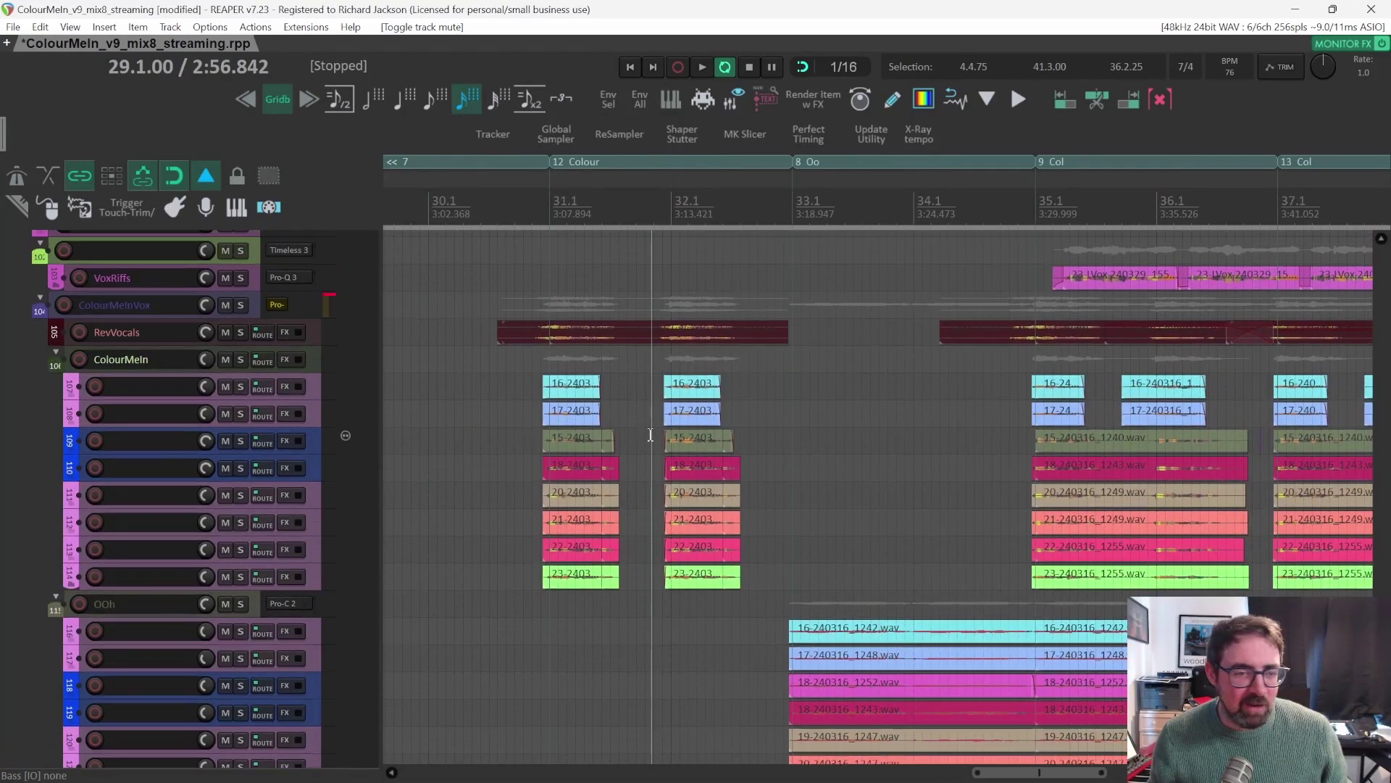
{"action": "left_click", "coordinate": [245, 304]}
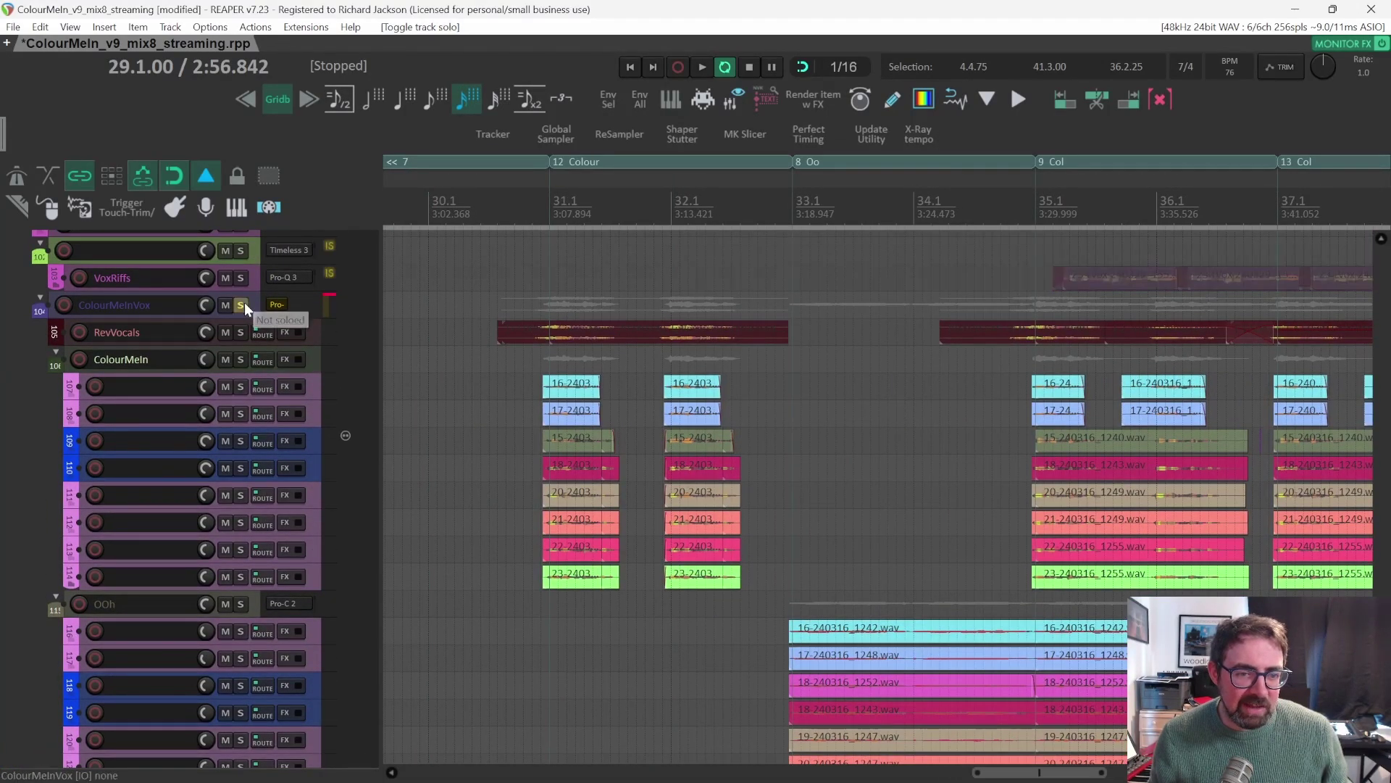
{"action": "left_click", "coordinate": [546, 211]}
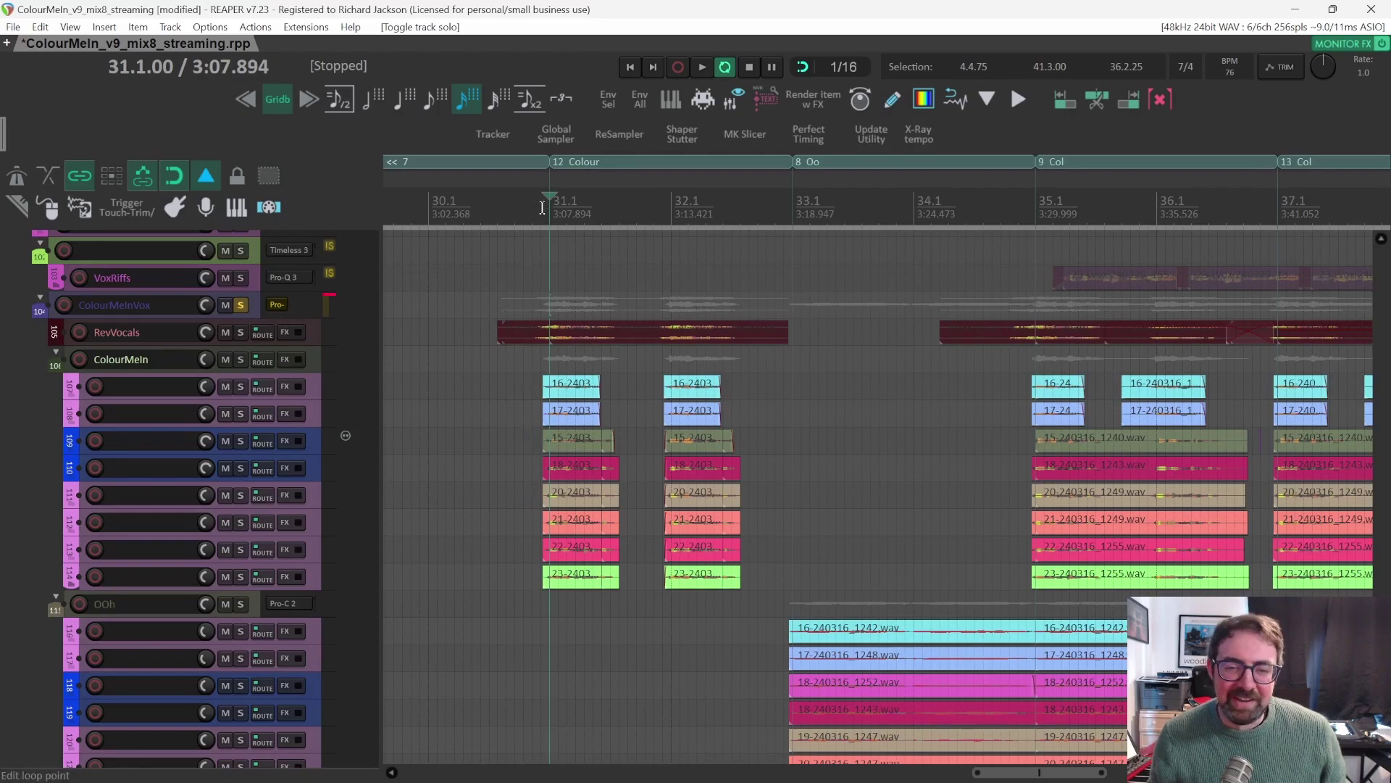
{"action": "left_click", "coordinate": [537, 205]}
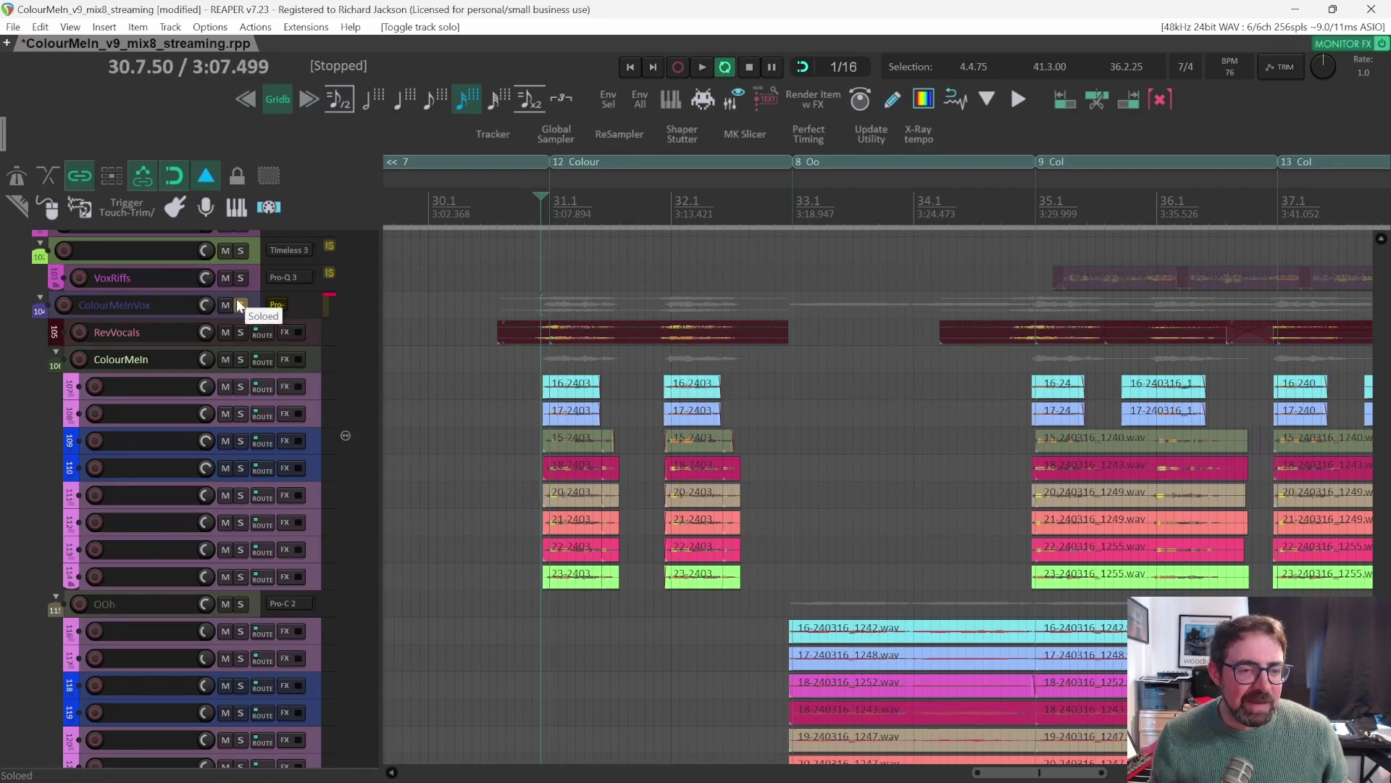
{"action": "key", "text": "space"}
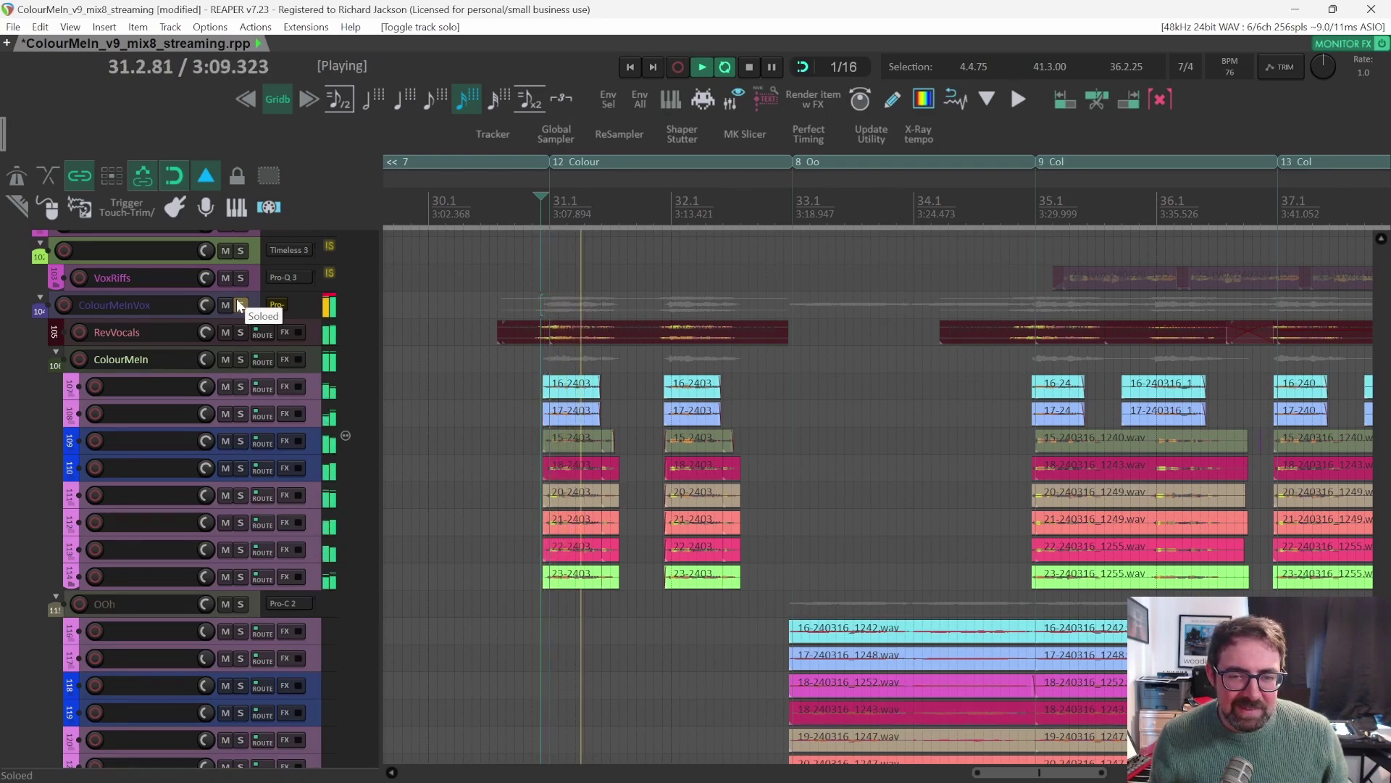
{"action": "key", "text": "space"}
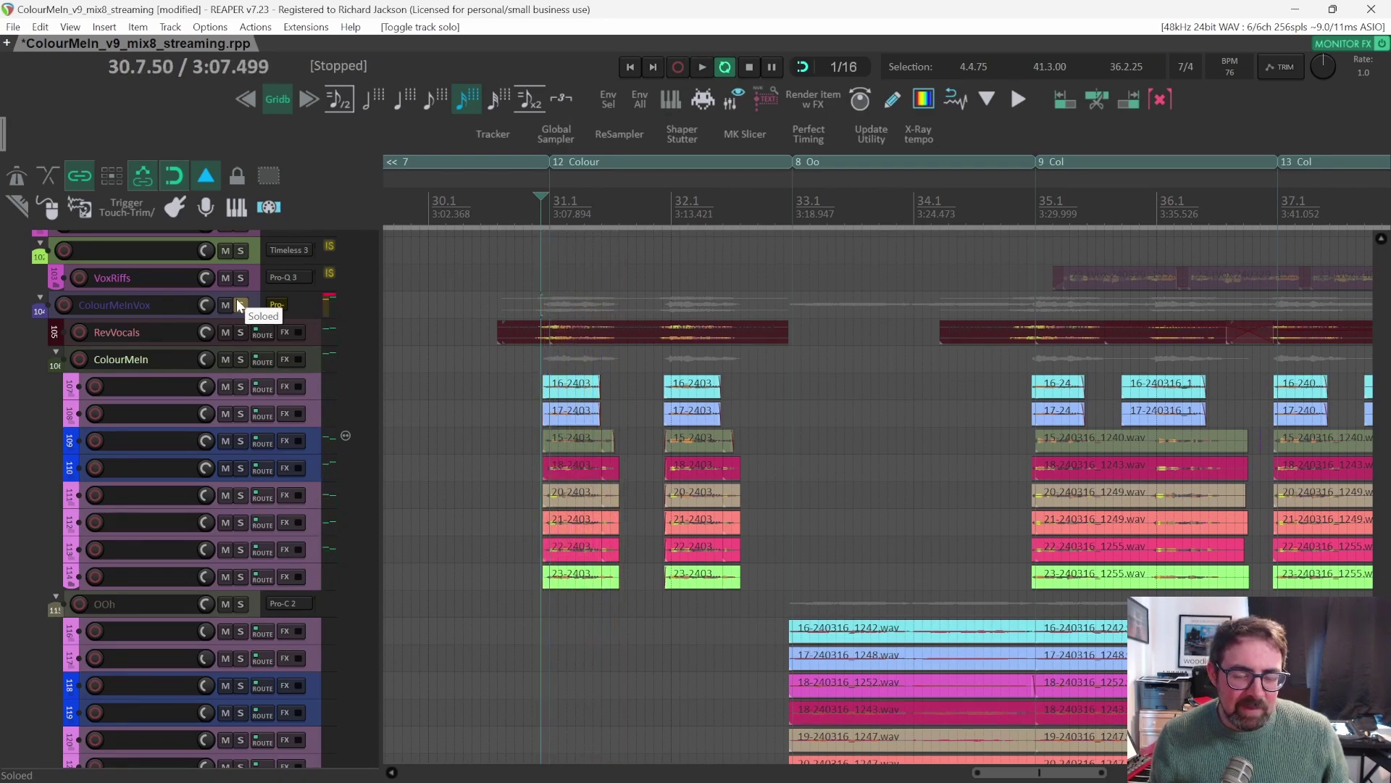
Enlarge the ColourMeIn folder's vocal recordings around bar 31 and select the first 16-240316_1242.wav item.
{"action": "scroll", "coordinate": [567, 417], "scroll_direction": "up", "scroll_amount": 5}
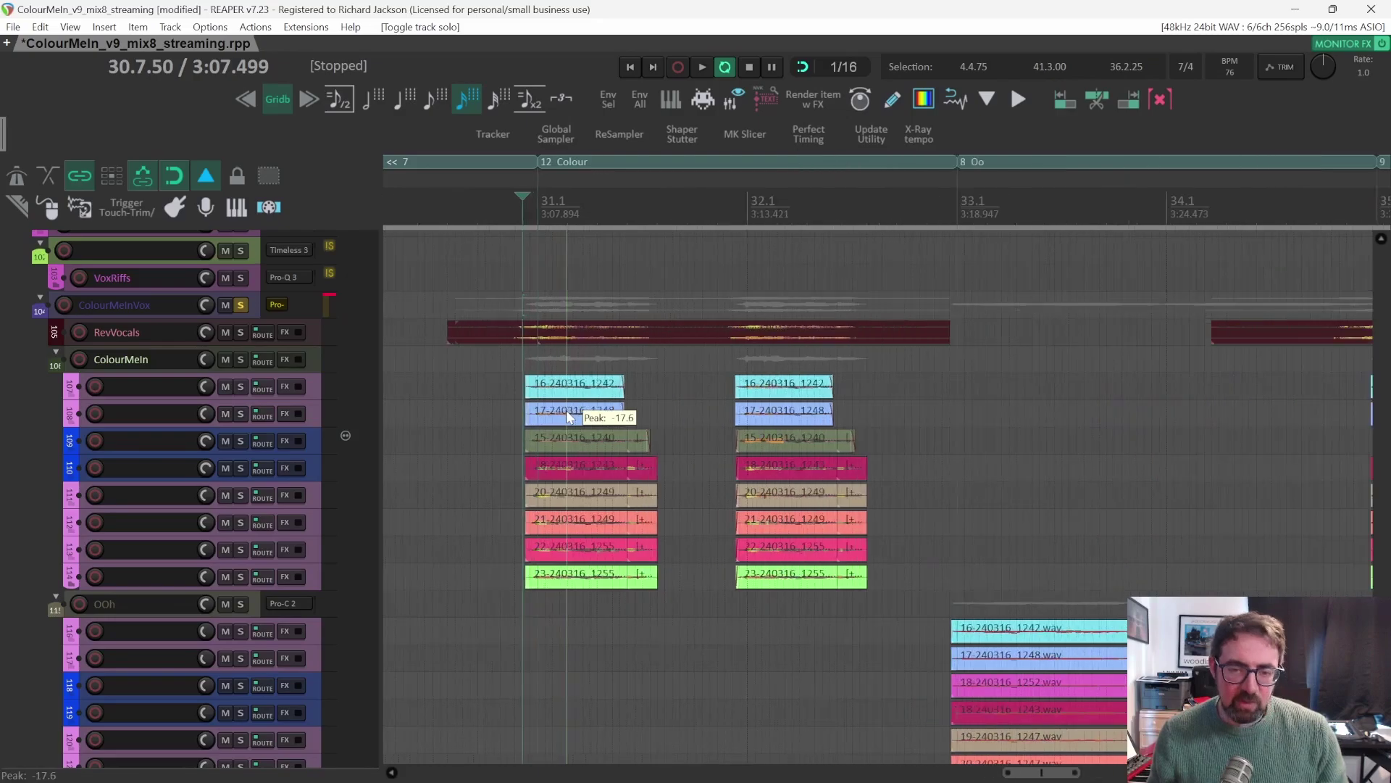
{"action": "scroll", "coordinate": [567, 417], "scroll_direction": "up", "scroll_amount": 3, "text": "ctrl"}
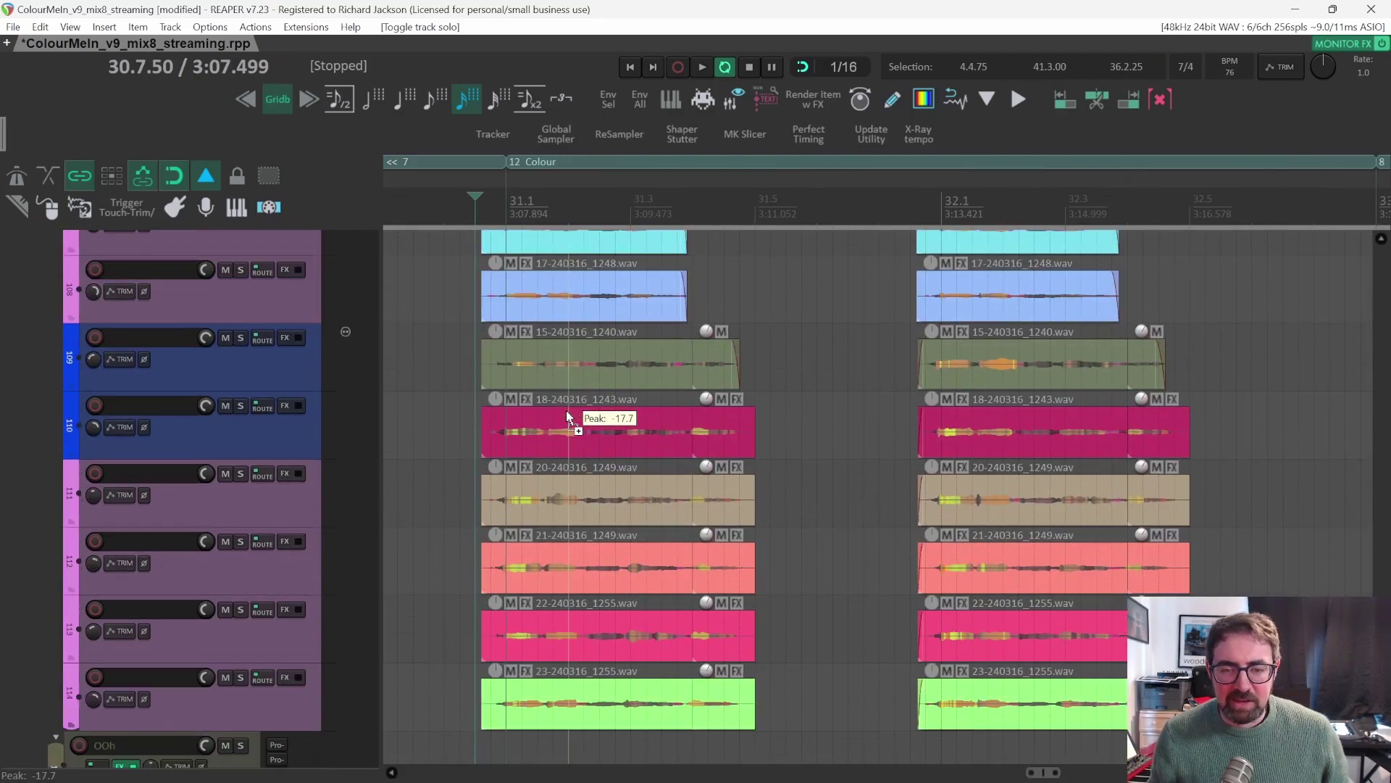
{"action": "scroll", "coordinate": [568, 416], "scroll_direction": "down", "scroll_amount": 3, "text": "ctrl"}
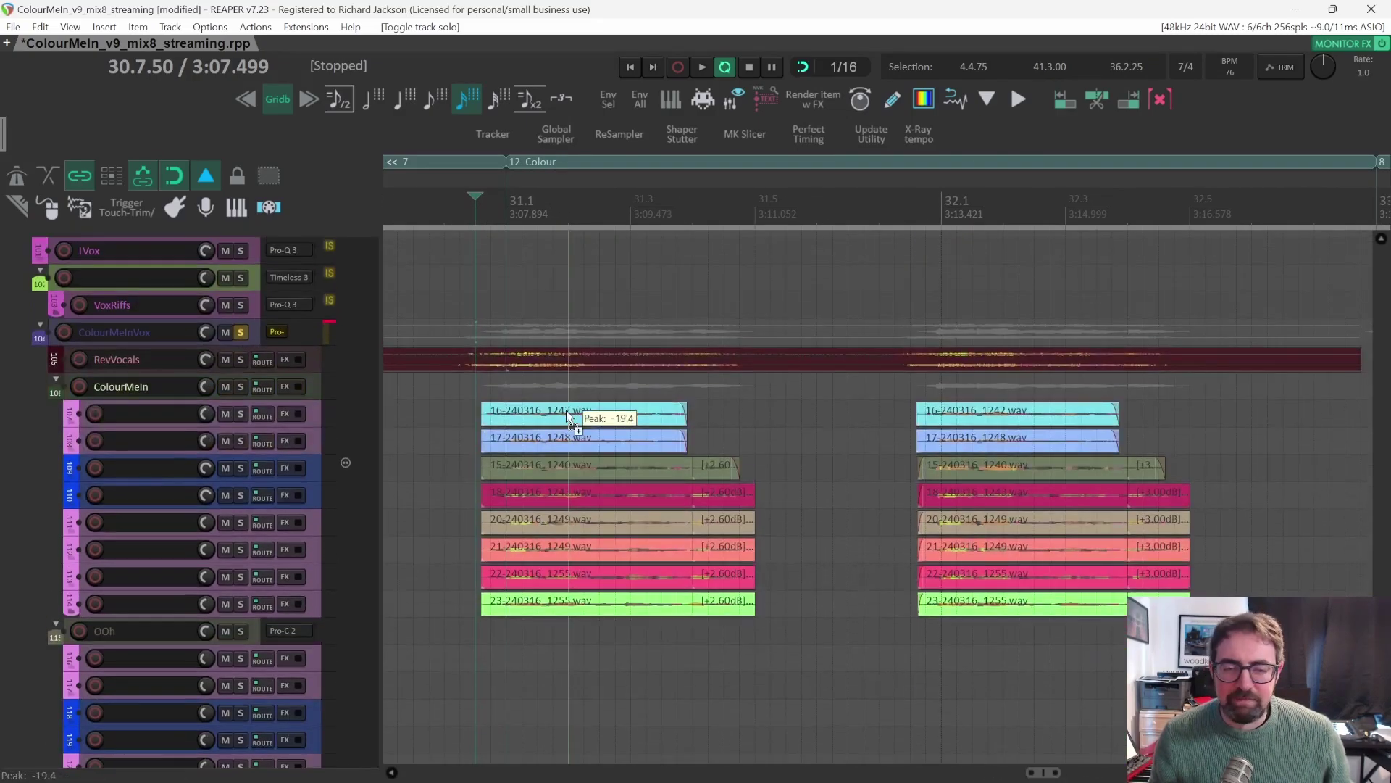
{"action": "scroll", "coordinate": [567, 415], "scroll_direction": "up", "scroll_amount": 3, "text": "ctrl"}
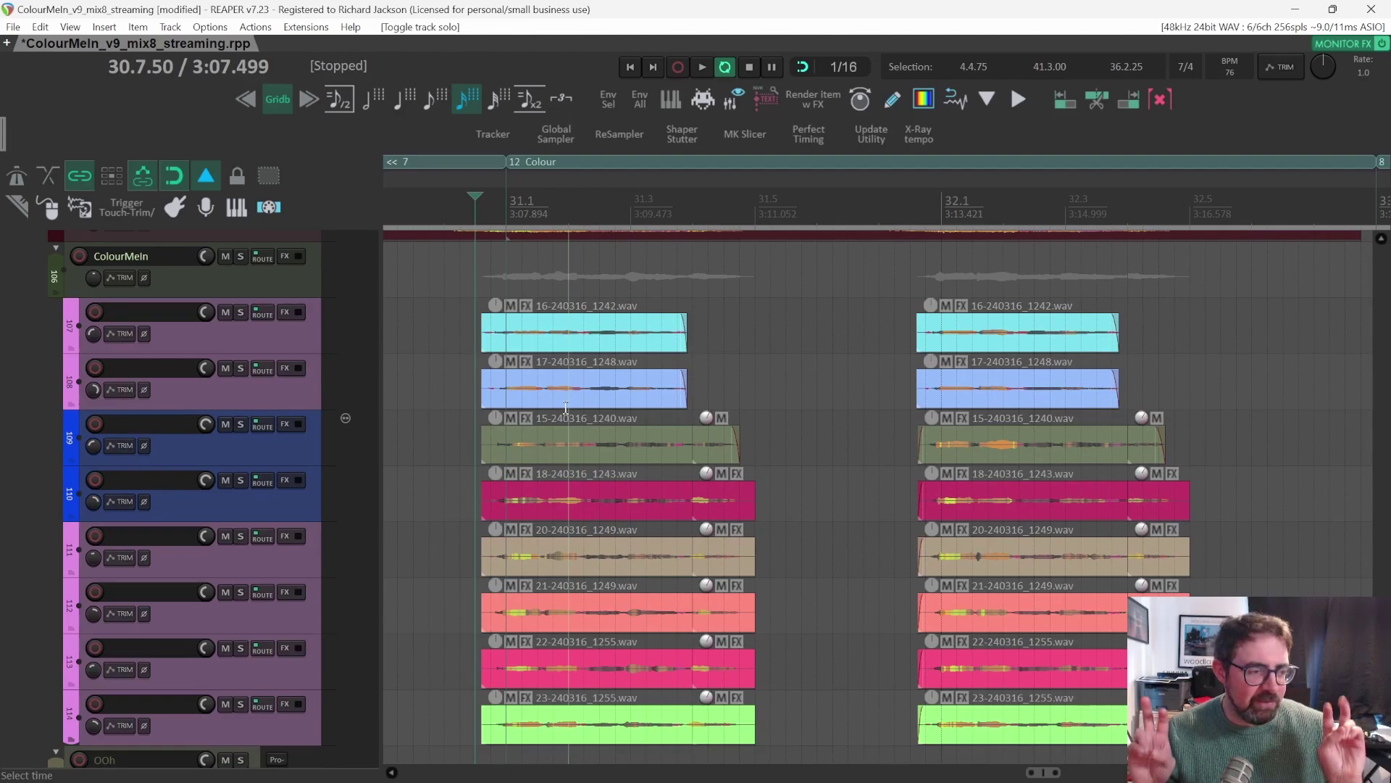
{"action": "left_click", "coordinate": [569, 353]}
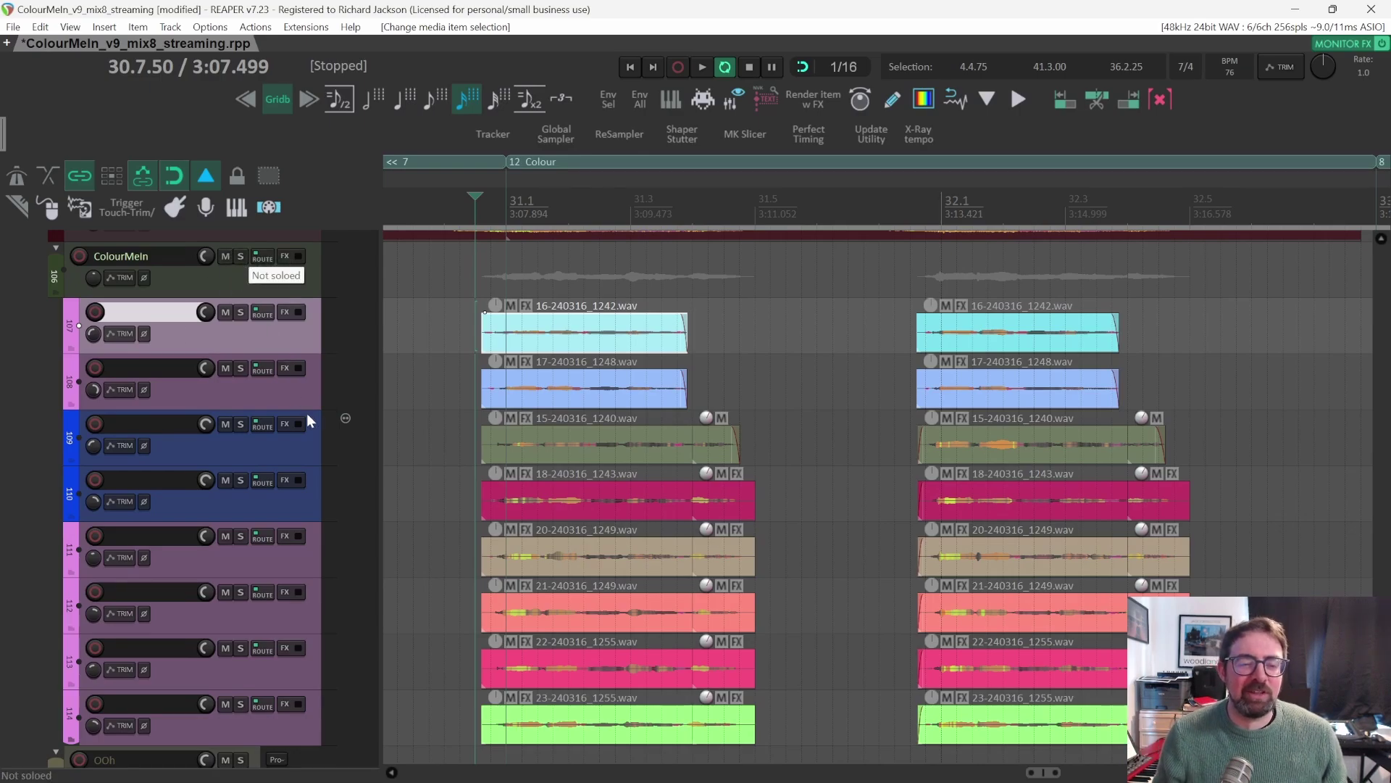
{"action": "scroll", "coordinate": [411, 344], "scroll_direction": "down", "scroll_amount": 3}
{"action": "scroll", "coordinate": [411, 345], "scroll_direction": "up", "scroll_amount": 3}
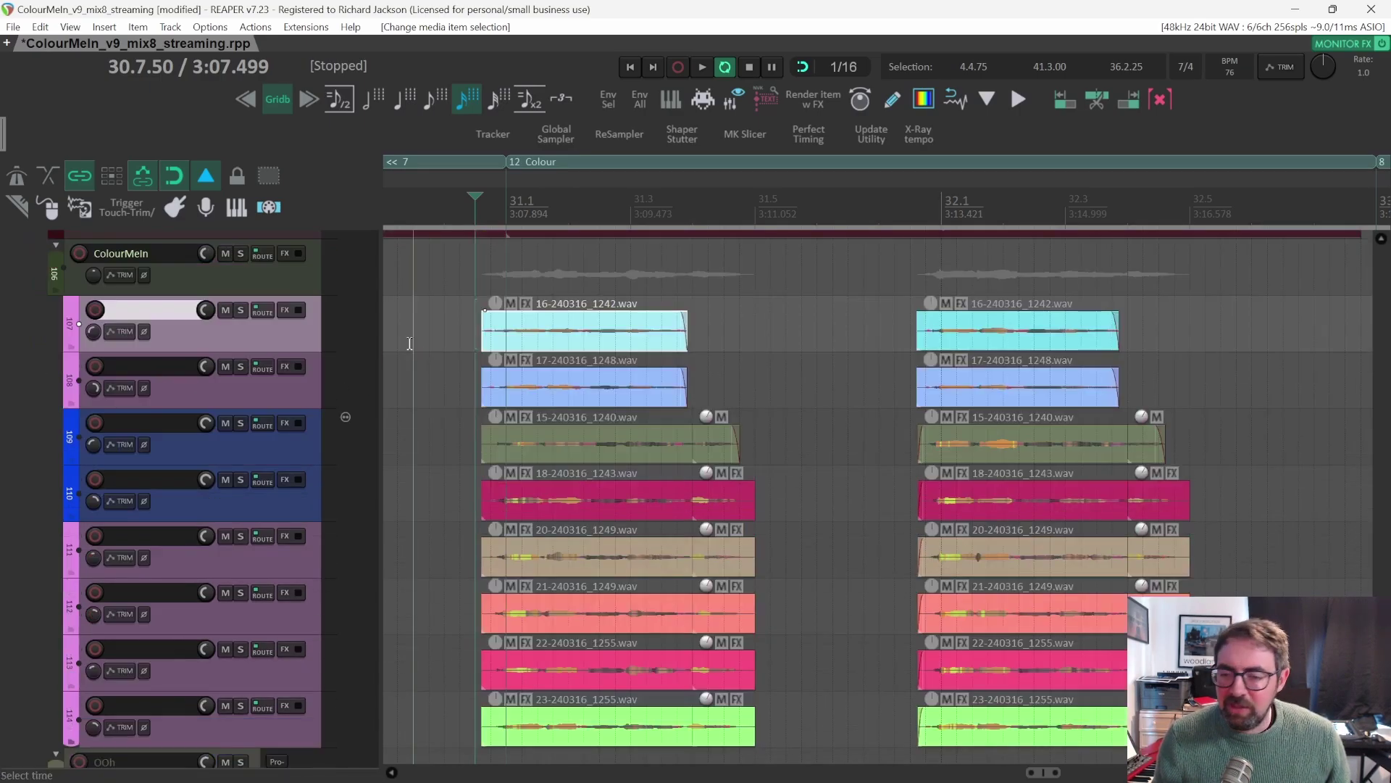
{"action": "scroll", "coordinate": [409, 344], "scroll_direction": "down", "scroll_amount": 3}
{"action": "scroll", "coordinate": [410, 343], "scroll_direction": "up", "scroll_amount": 3}
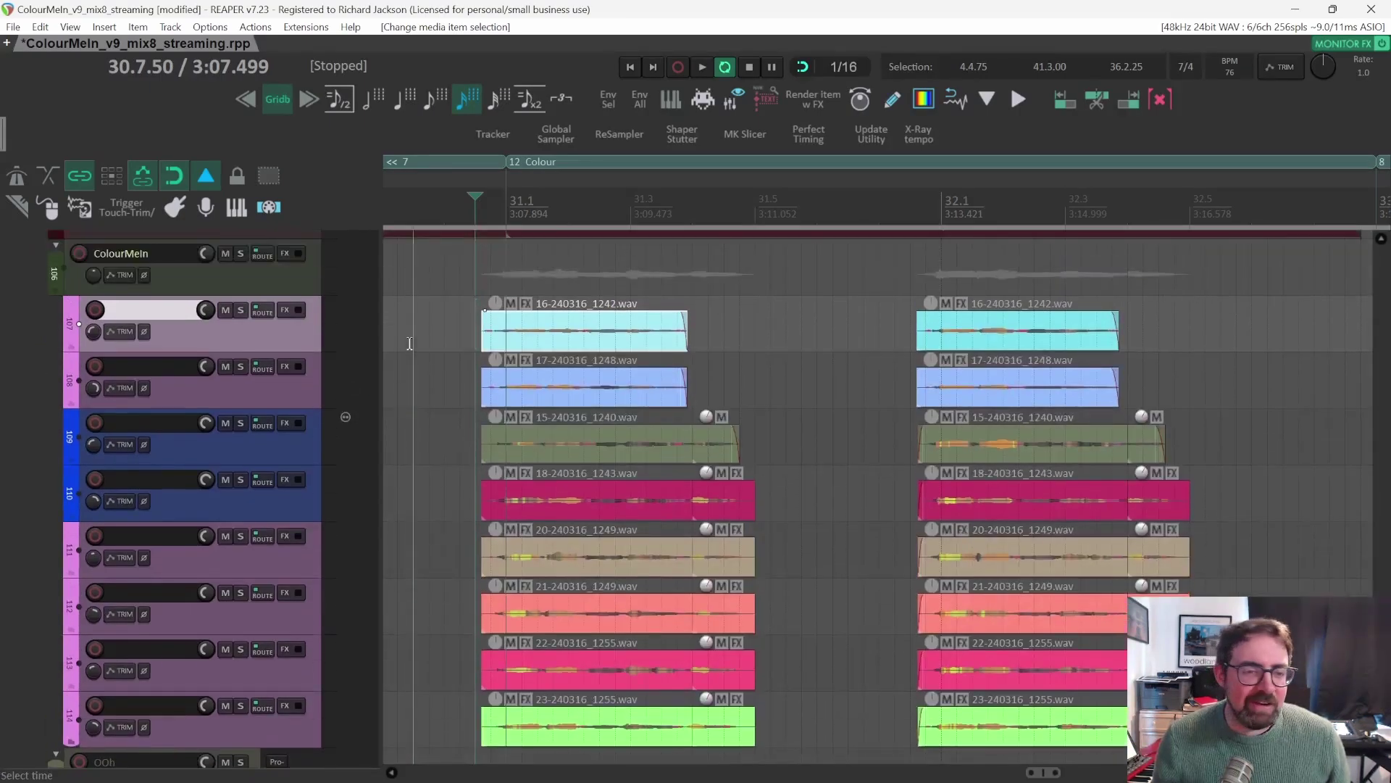
Solo the ColourMeIn folder and listen to its layered vocals from just before bar 31.
{"action": "left_click", "coordinate": [245, 254]}
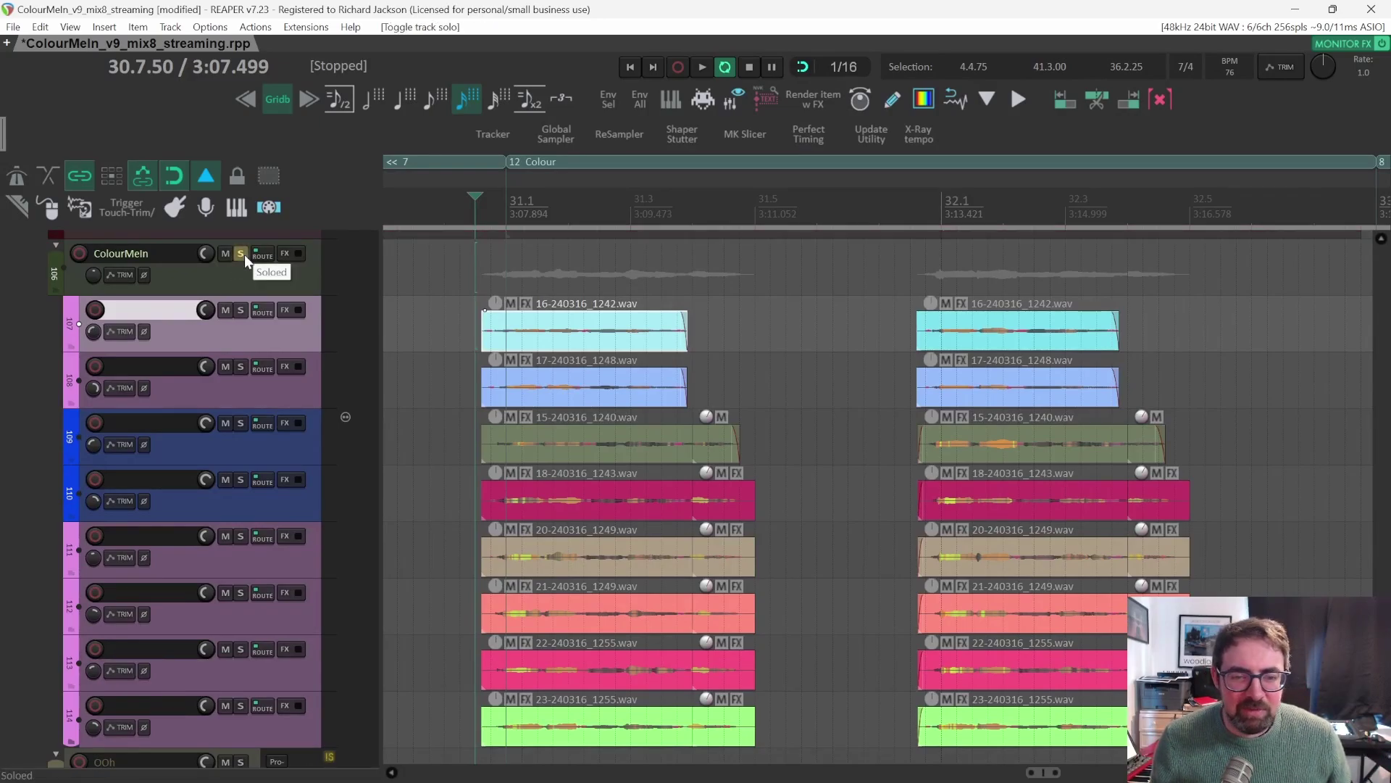
{"action": "key", "text": "space"}
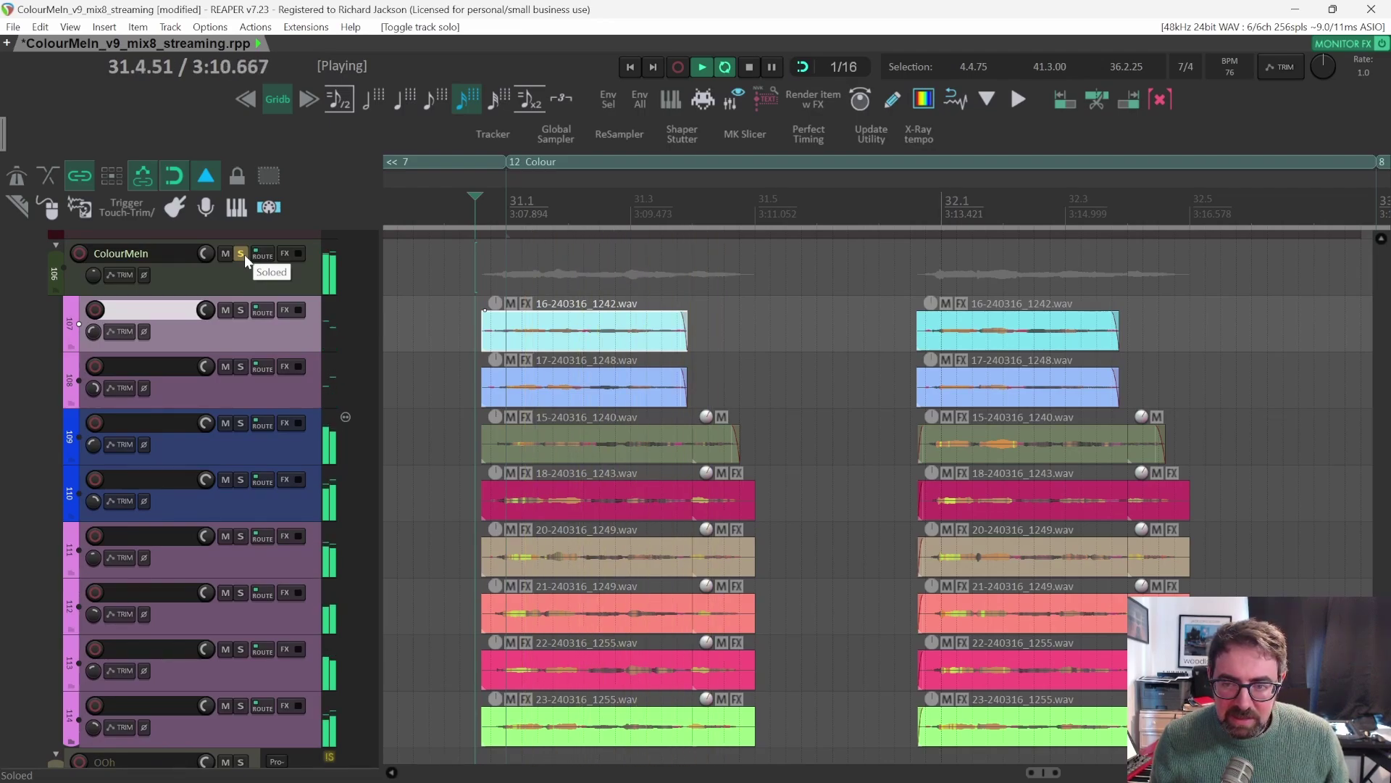
{"action": "key", "text": "space"}
{"action": "scroll", "coordinate": [357, 340], "scroll_direction": "down", "scroll_amount": 3}
{"action": "scroll", "coordinate": [357, 340], "scroll_direction": "down", "scroll_amount": 2}
{"action": "scroll", "coordinate": [363, 354], "scroll_direction": "up", "scroll_amount": 5}
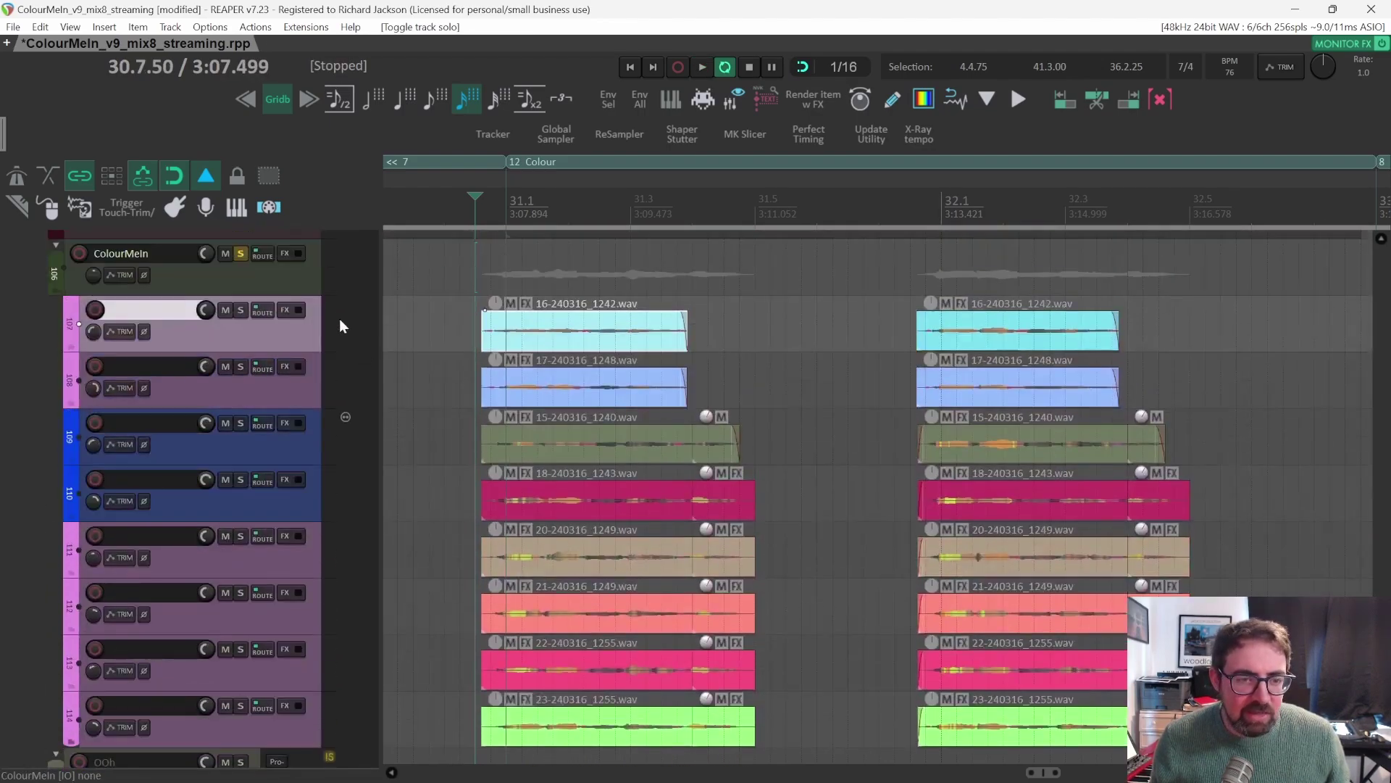
Unsolo the ColourMeIn folder and its parent ColourMeInVox folder.
{"action": "left_click", "coordinate": [242, 253]}
{"action": "scroll", "coordinate": [383, 309], "scroll_direction": "up", "scroll_amount": 5}
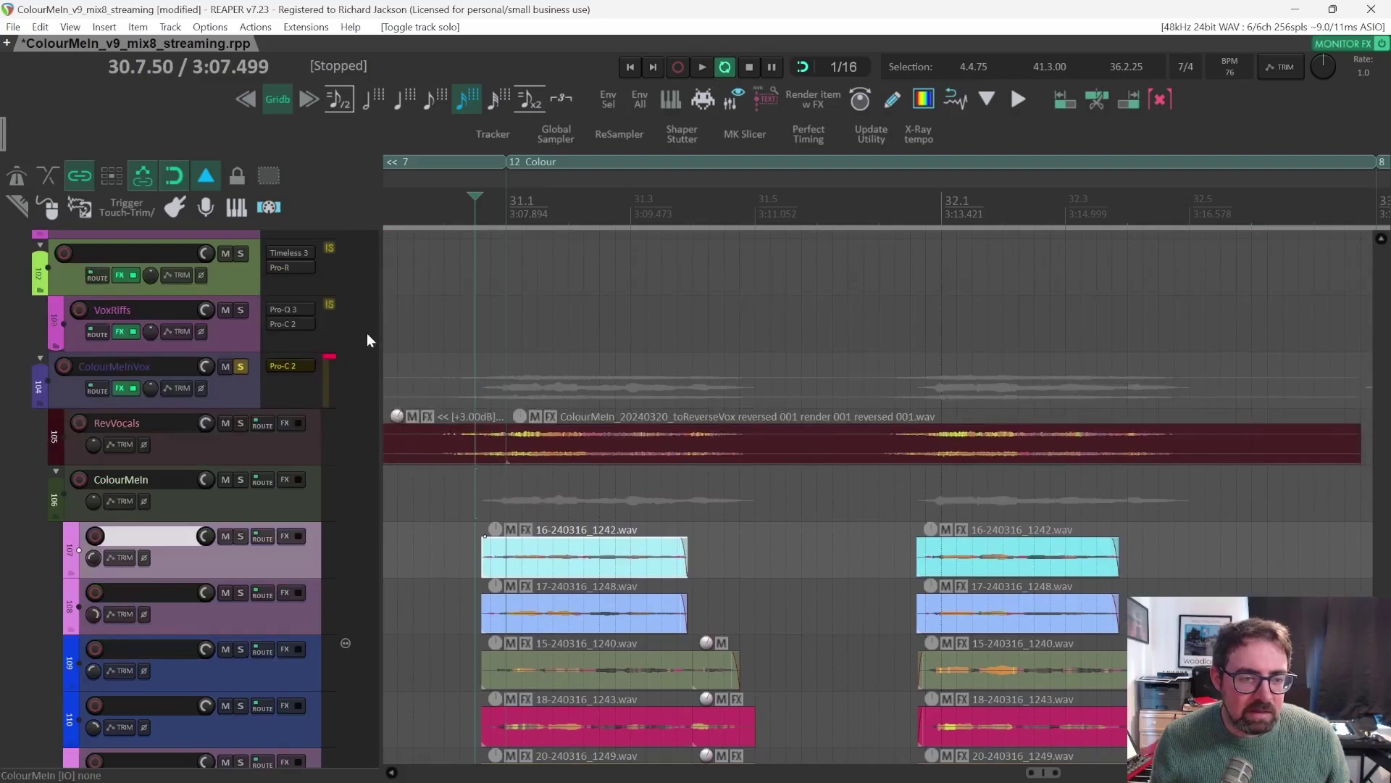
{"action": "left_click", "coordinate": [241, 367]}
Solo the RevVocals track and listen to its reversed vocal, restarting playback from 30.6.50.
{"action": "left_click", "coordinate": [242, 422]}
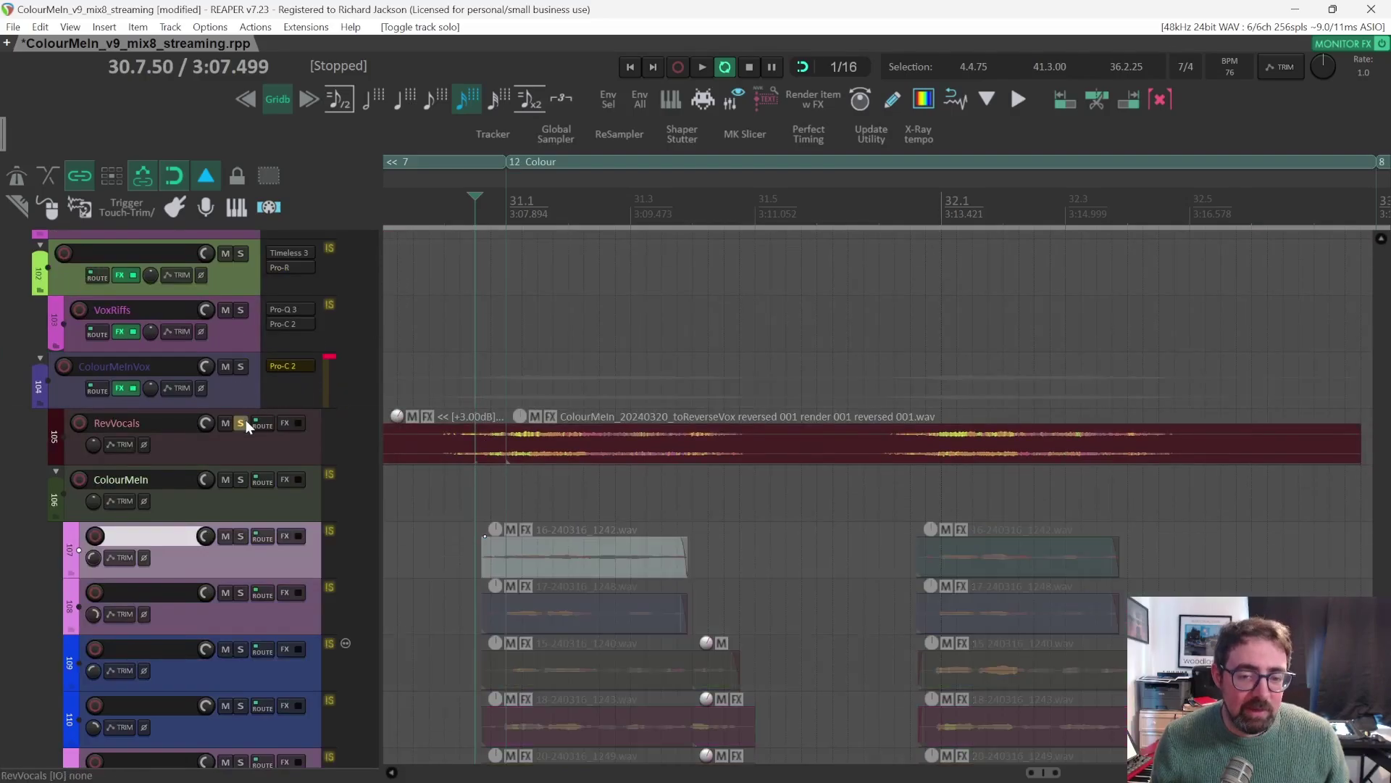
{"action": "key", "text": "space"}
{"action": "key", "text": "space"}
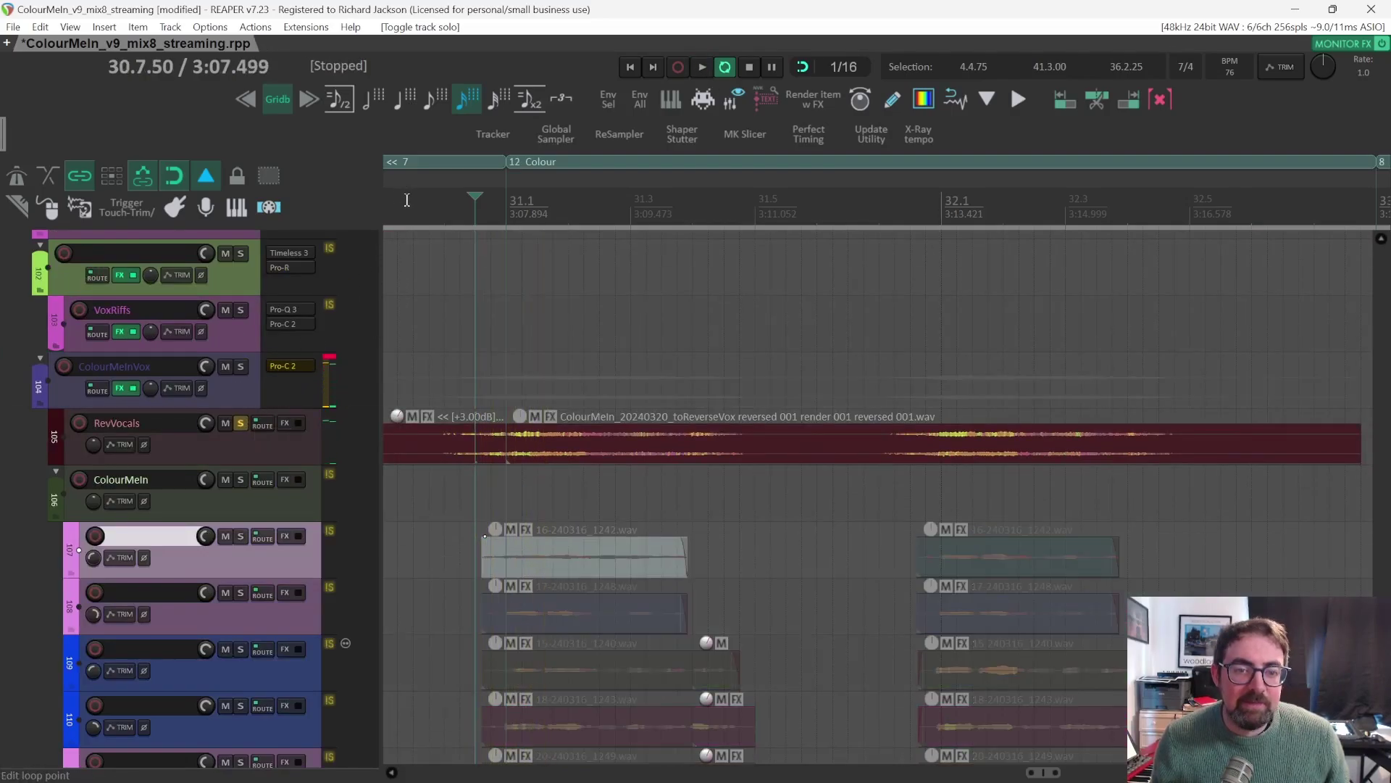
{"action": "left_click", "coordinate": [413, 211]}
{"action": "key", "text": "space"}
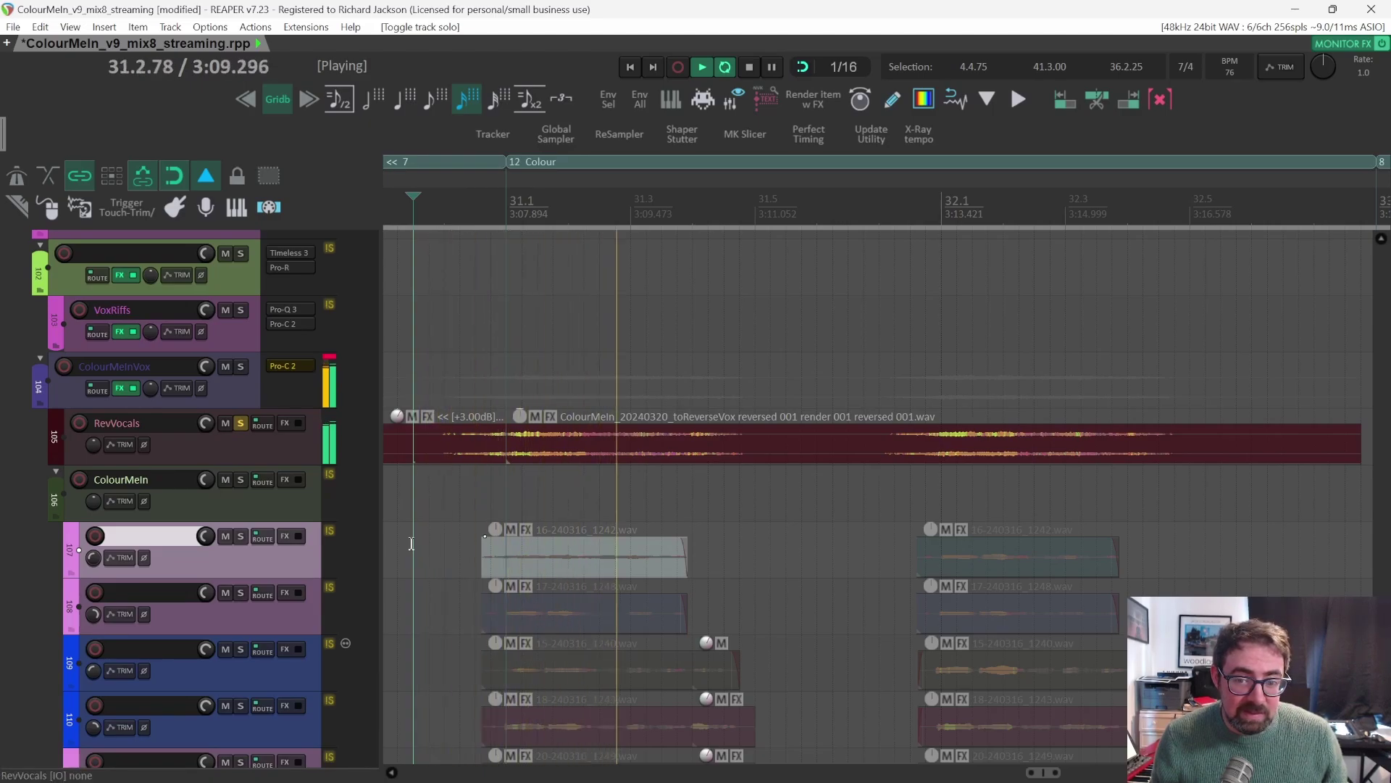
{"action": "key", "text": "space"}
Play the ColourMeIn folder soloed together with RevVocals from 30.6.50, and unsolo RevVocals once playback is stopped.
{"action": "left_click", "coordinate": [240, 479]}
{"action": "left_click", "coordinate": [241, 422]}
{"action": "key", "text": "space"}
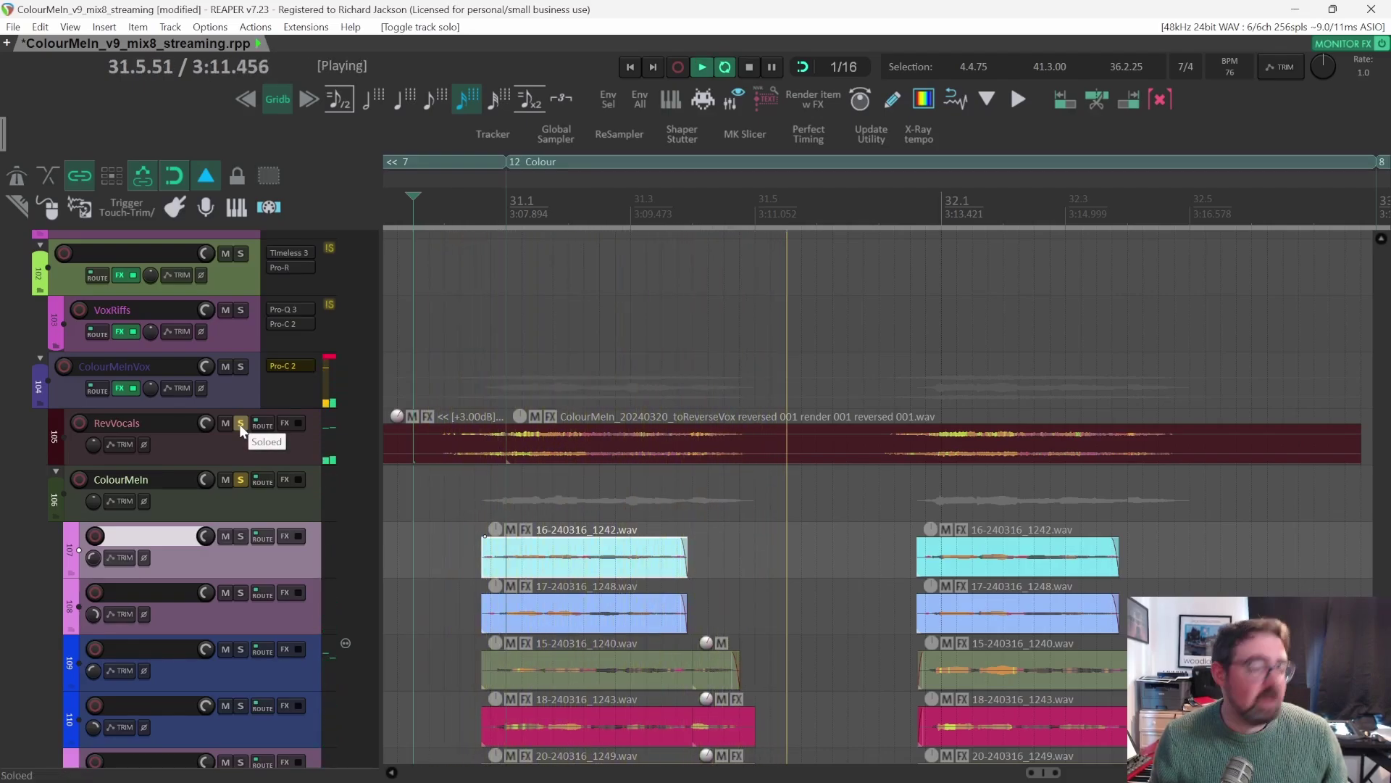
{"action": "key", "text": "space"}
{"action": "left_click", "coordinate": [239, 424]}
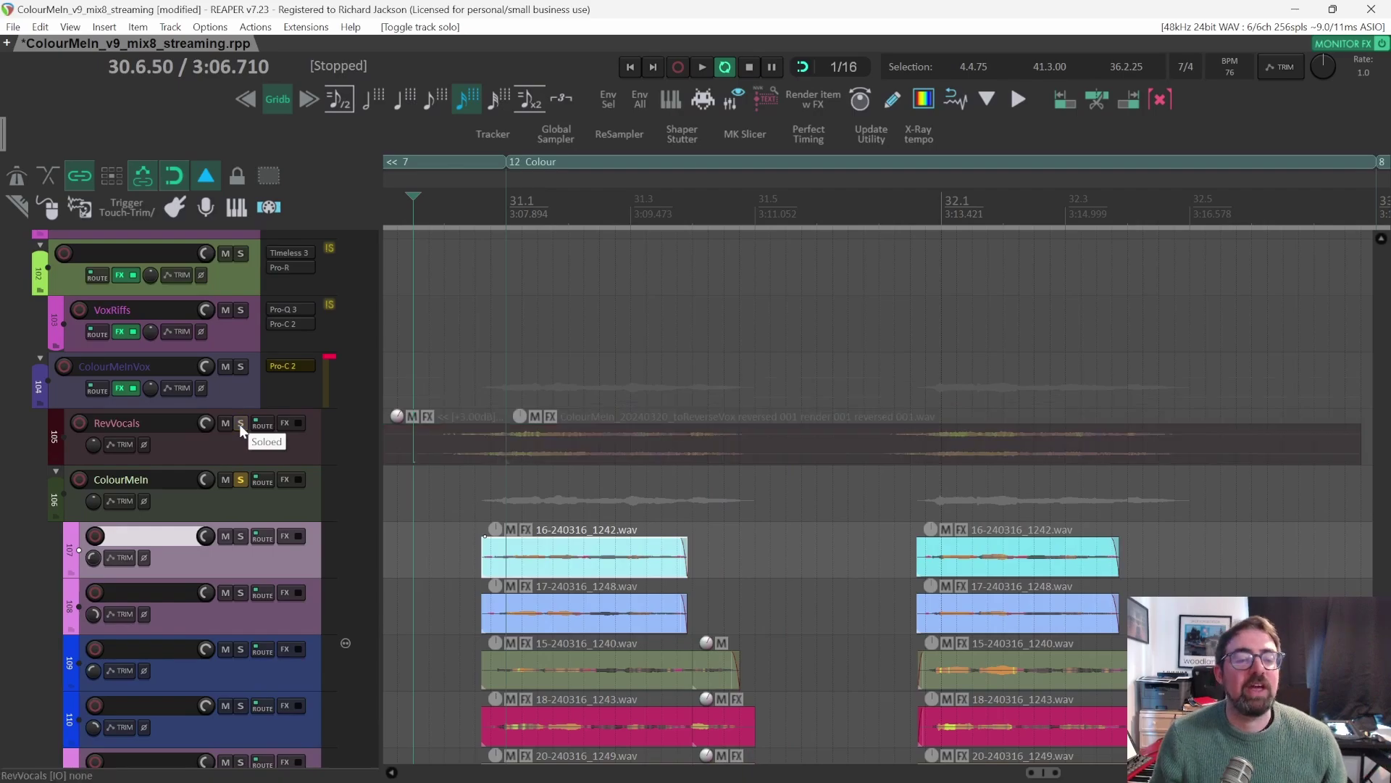
Solo the OOh folder and place the edit cursor at 32.7.50, just before the Oo region.
{"action": "scroll", "coordinate": [704, 450], "scroll_direction": "down", "scroll_amount": 2}
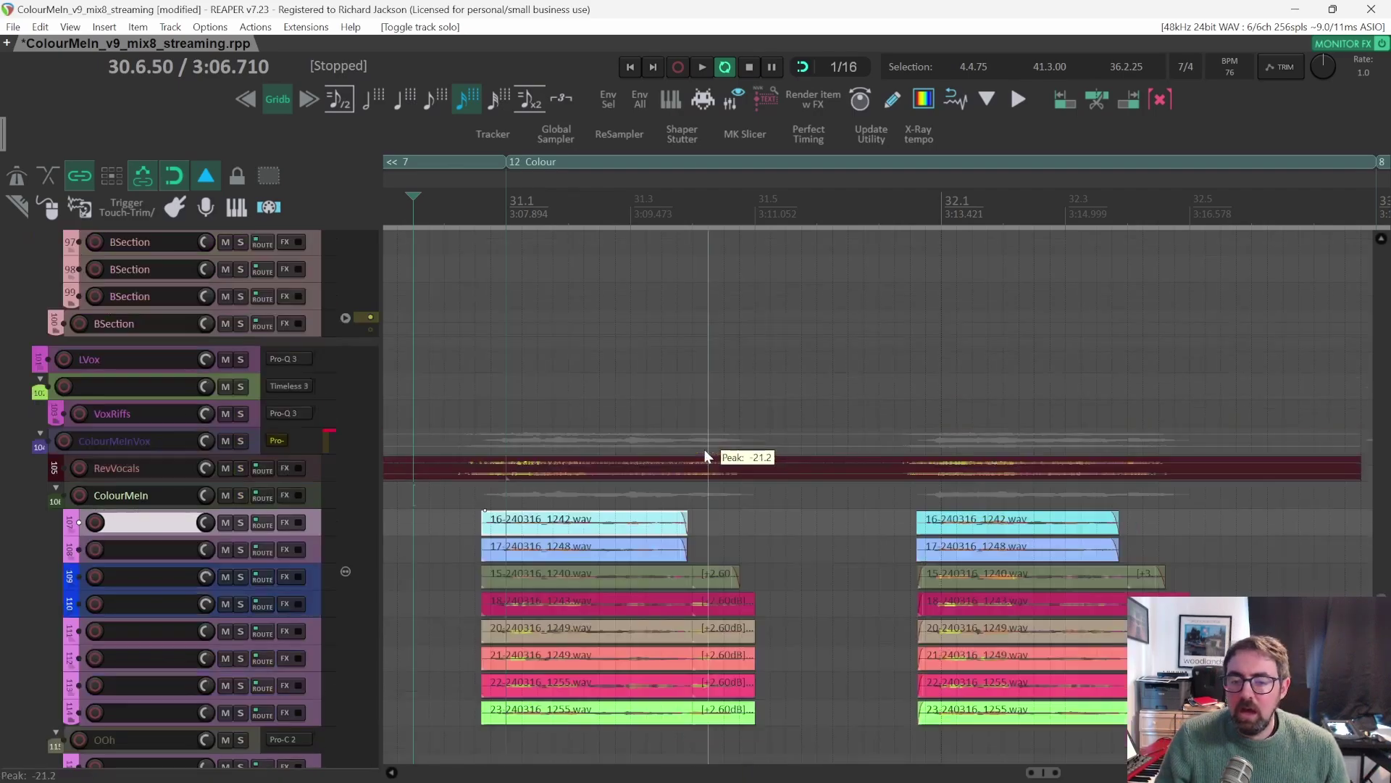
{"action": "scroll", "coordinate": [767, 461], "scroll_direction": "down", "scroll_amount": 3}
{"action": "scroll", "coordinate": [816, 498], "scroll_direction": "right", "scroll_amount": 4}
{"action": "scroll", "coordinate": [818, 506], "scroll_direction": "right", "scroll_amount": 4}
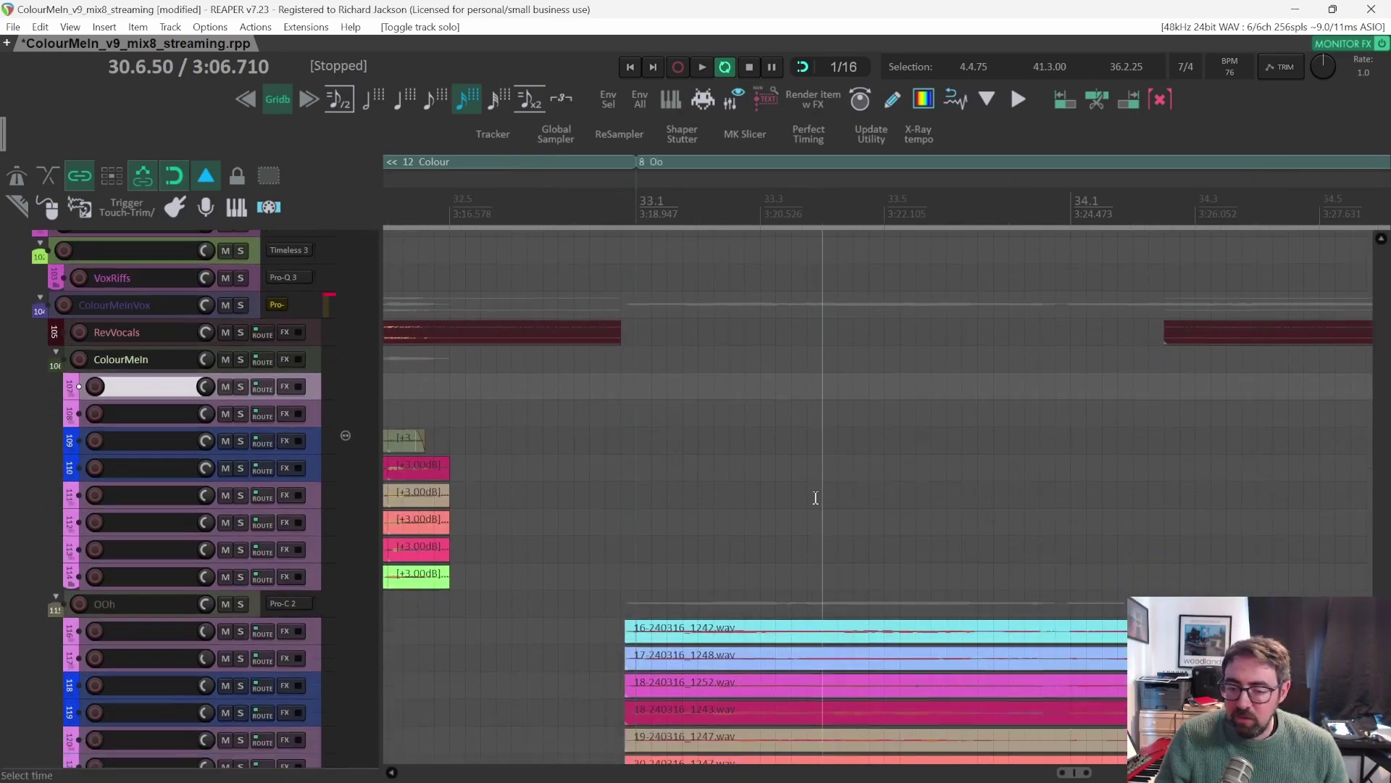
{"action": "scroll", "coordinate": [633, 524], "scroll_direction": "down", "scroll_amount": 5}
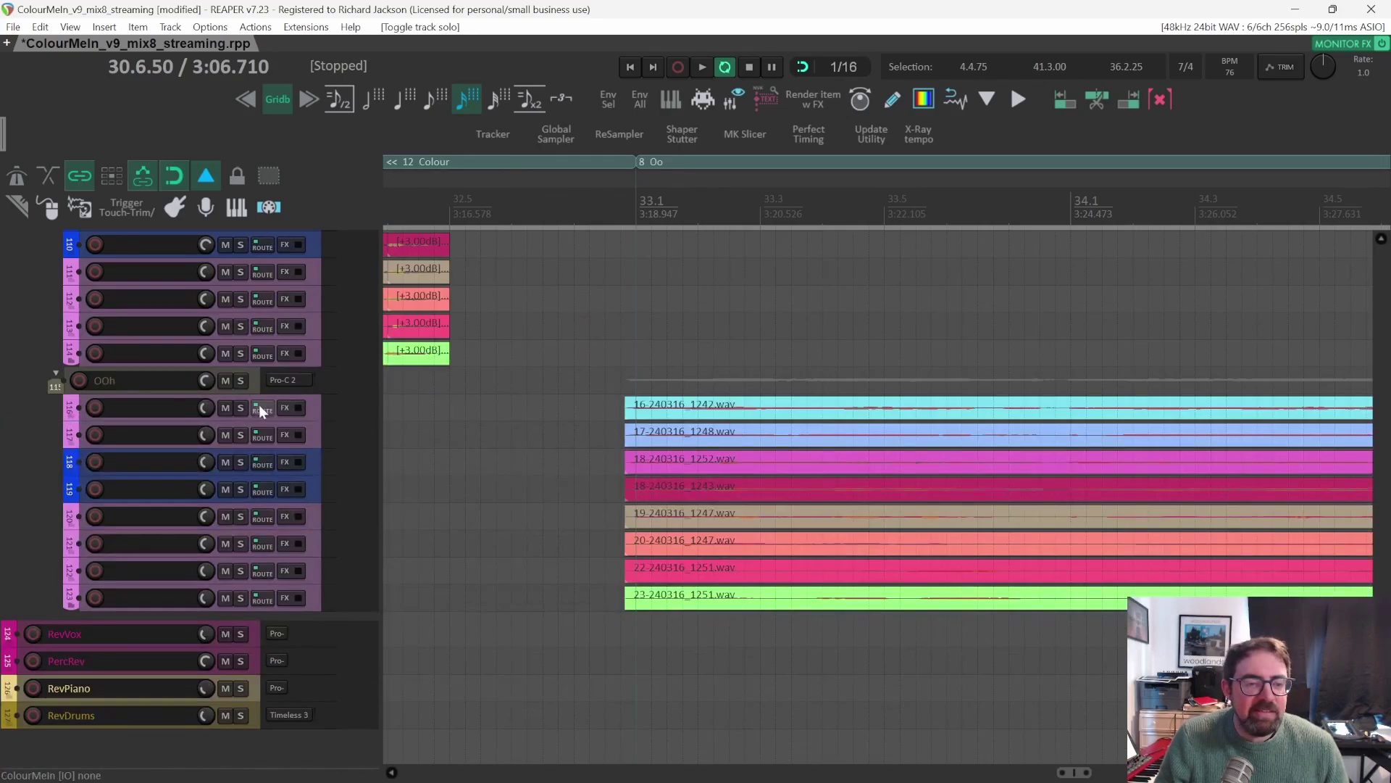
{"action": "left_click", "coordinate": [240, 380]}
{"action": "left_click", "coordinate": [607, 210]}
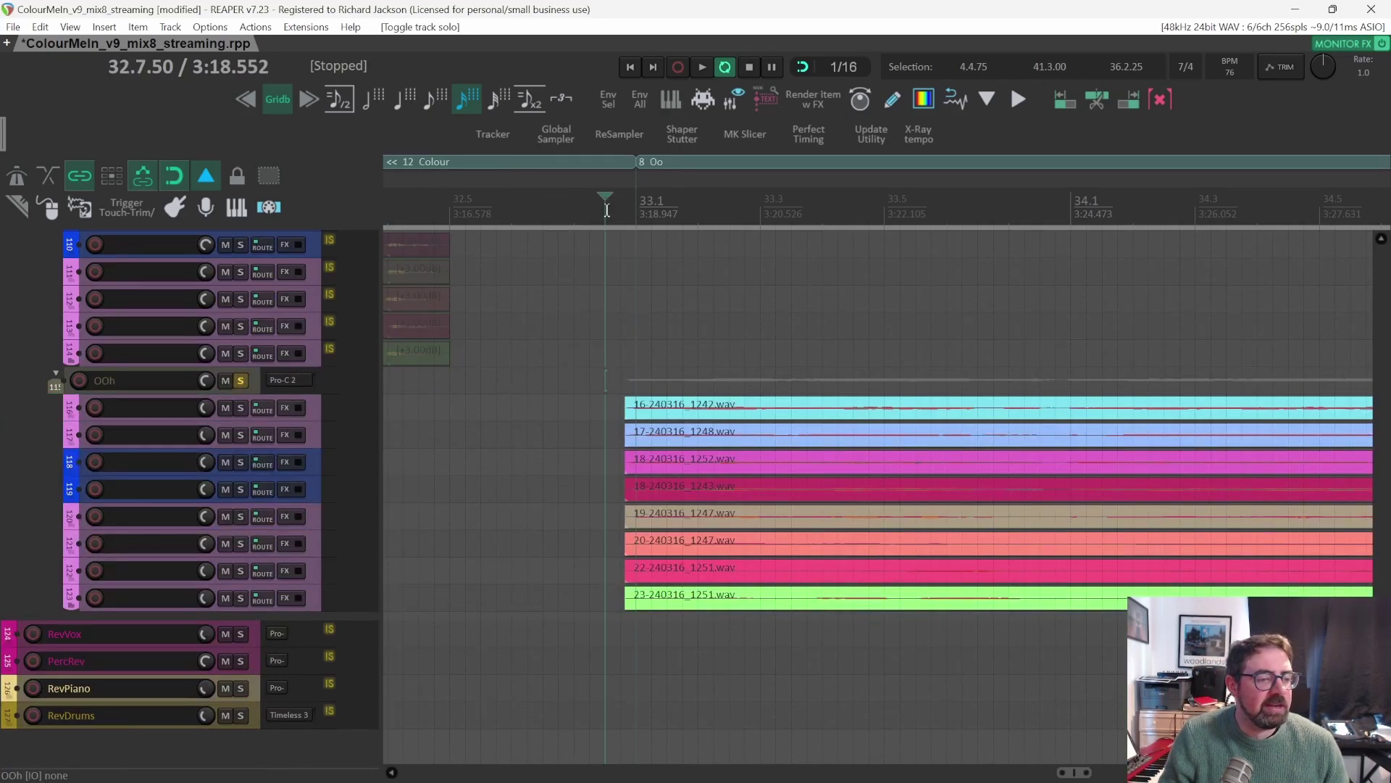
Listen to the soloed OOh vocals from just before bar 33 and view their repeated recordings up to bar 41.
{"action": "scroll", "coordinate": [581, 286], "scroll_direction": "up", "scroll_amount": 4}
{"action": "scroll", "coordinate": [556, 317], "scroll_direction": "left", "scroll_amount": 8}
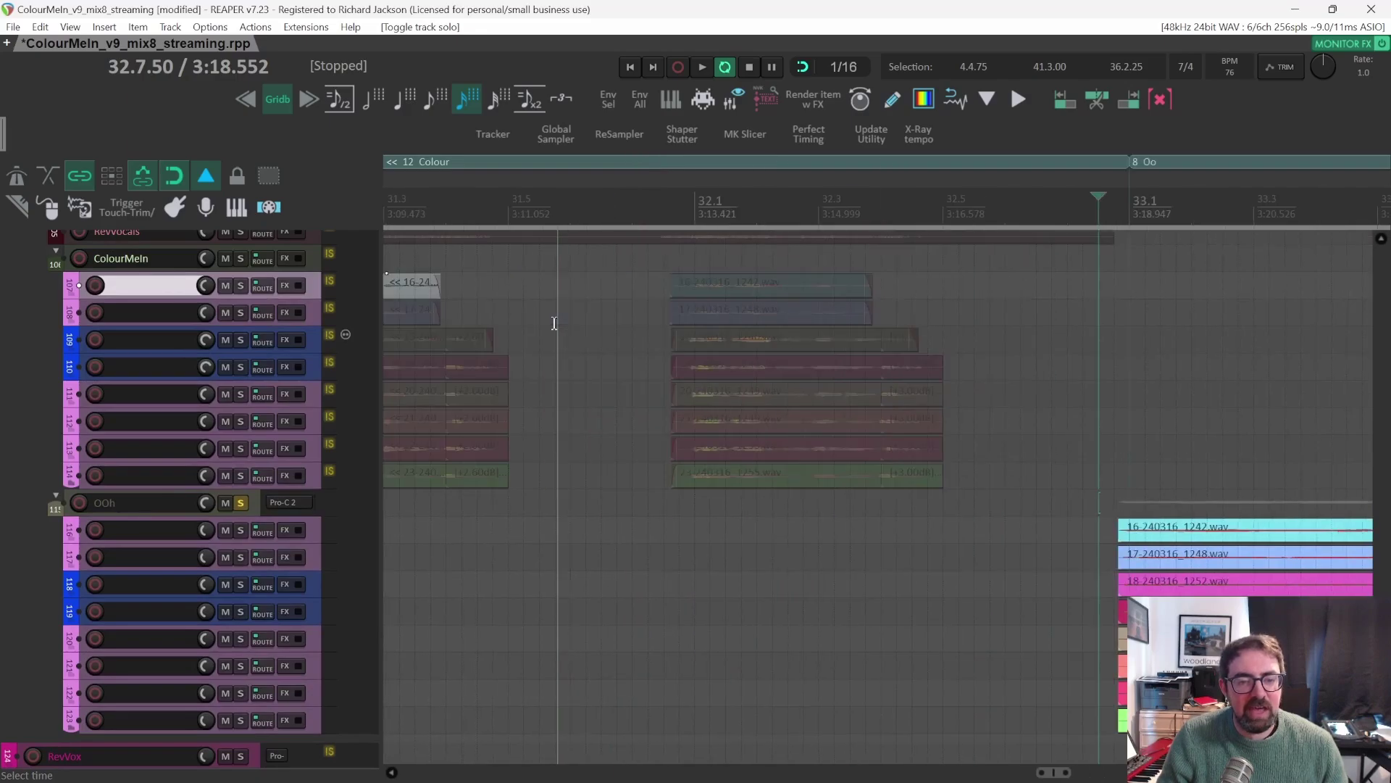
{"action": "scroll", "coordinate": [554, 324], "scroll_direction": "up", "scroll_amount": 2}
{"action": "scroll", "coordinate": [555, 323], "scroll_direction": "right", "scroll_amount": 10}
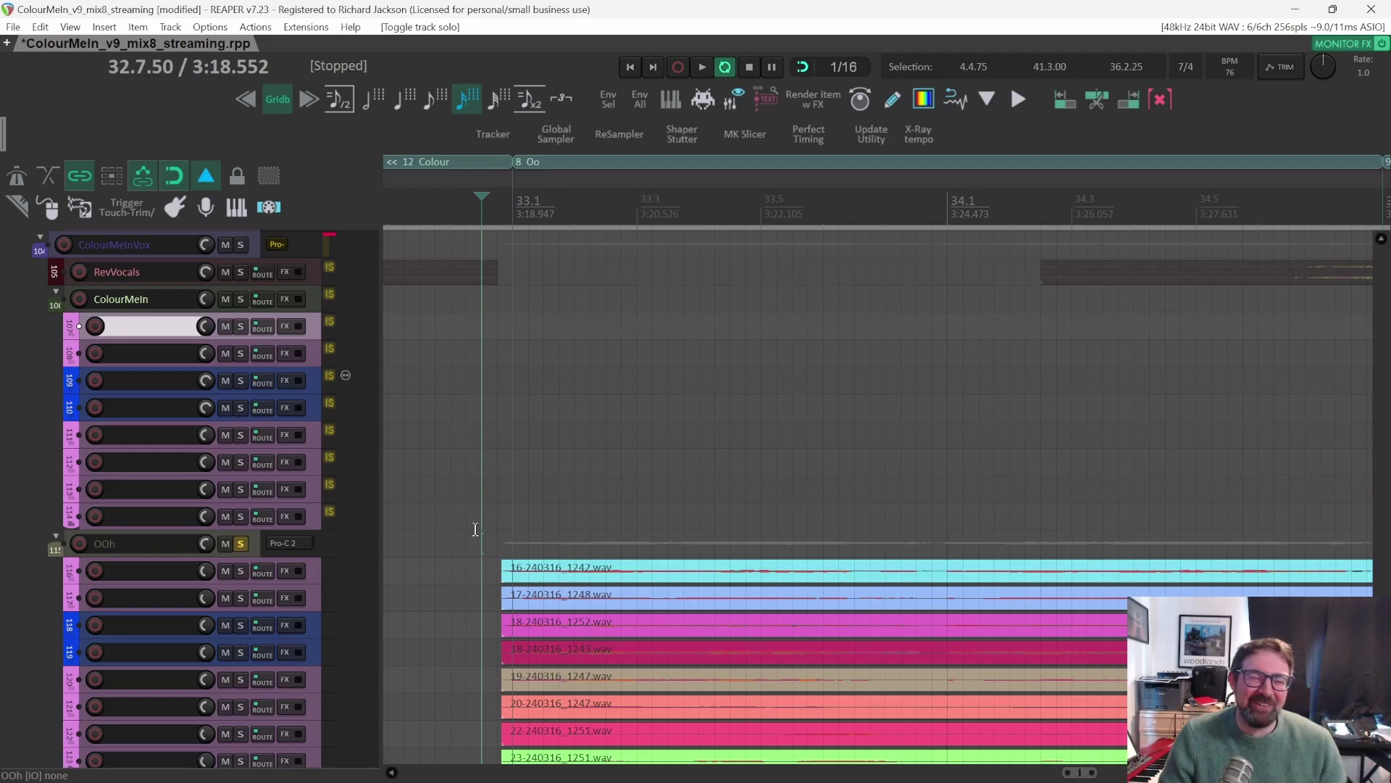
{"action": "scroll", "coordinate": [476, 529], "scroll_direction": "down", "scroll_amount": 4}
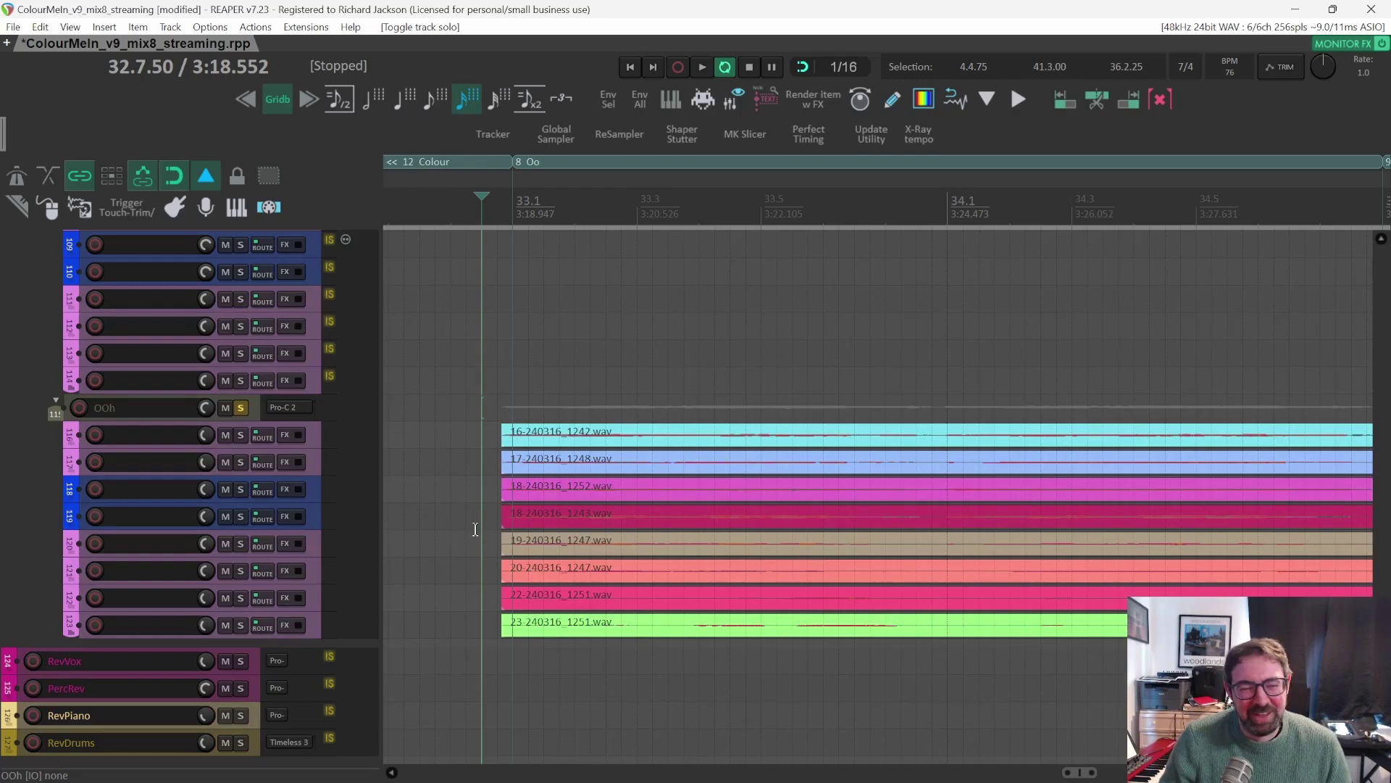
{"action": "key", "text": "space"}
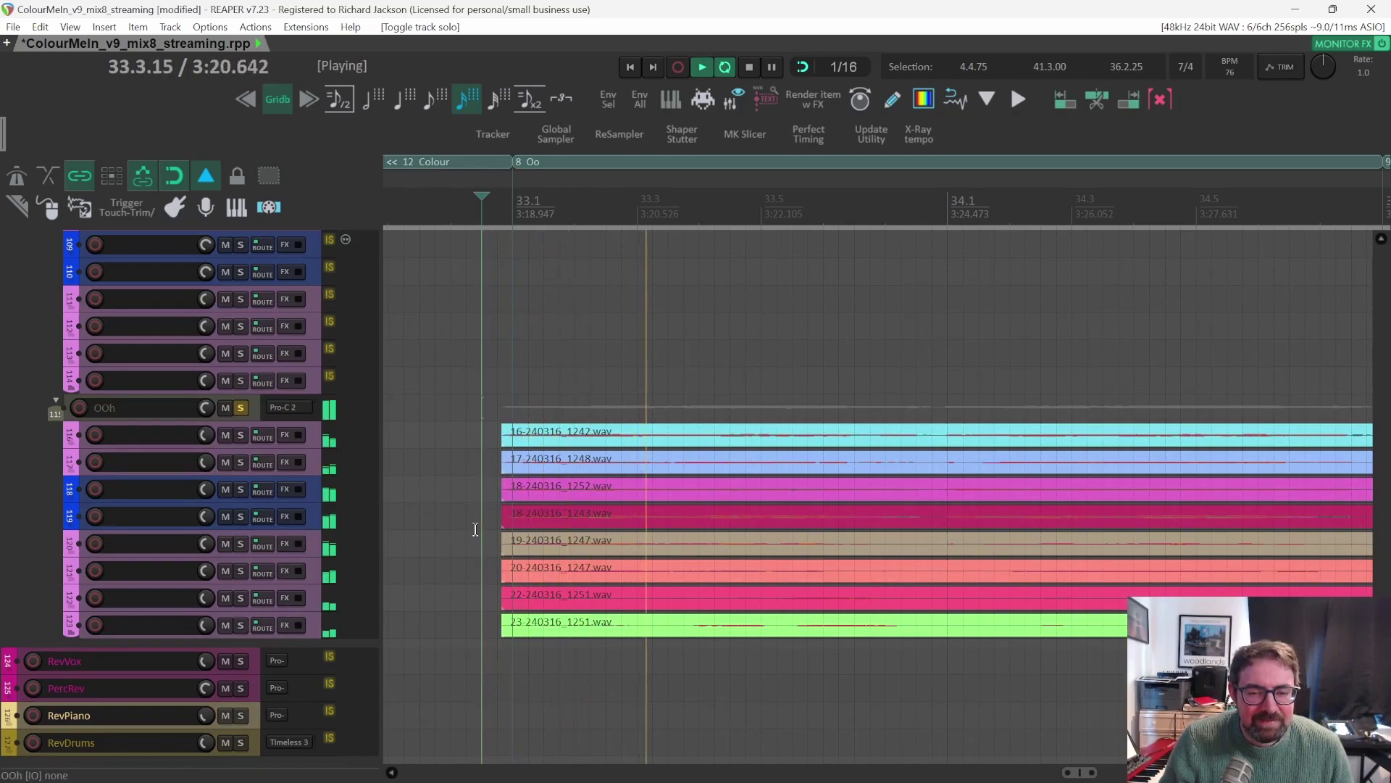
{"action": "scroll", "coordinate": [475, 529], "scroll_direction": "right", "scroll_amount": 2}
{"action": "scroll", "coordinate": [475, 529], "scroll_direction": "left", "scroll_amount": 1}
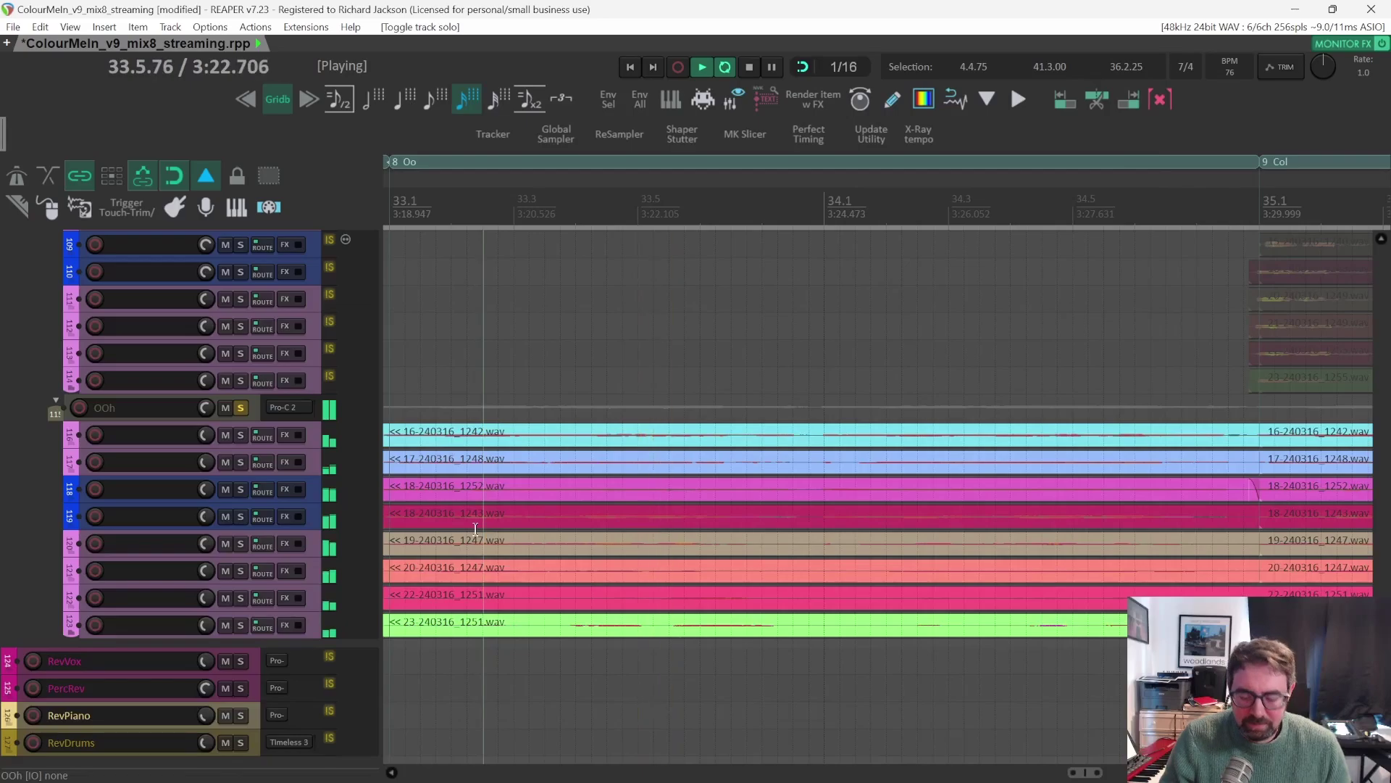
{"action": "scroll", "coordinate": [475, 529], "scroll_direction": "down", "scroll_amount": 5}
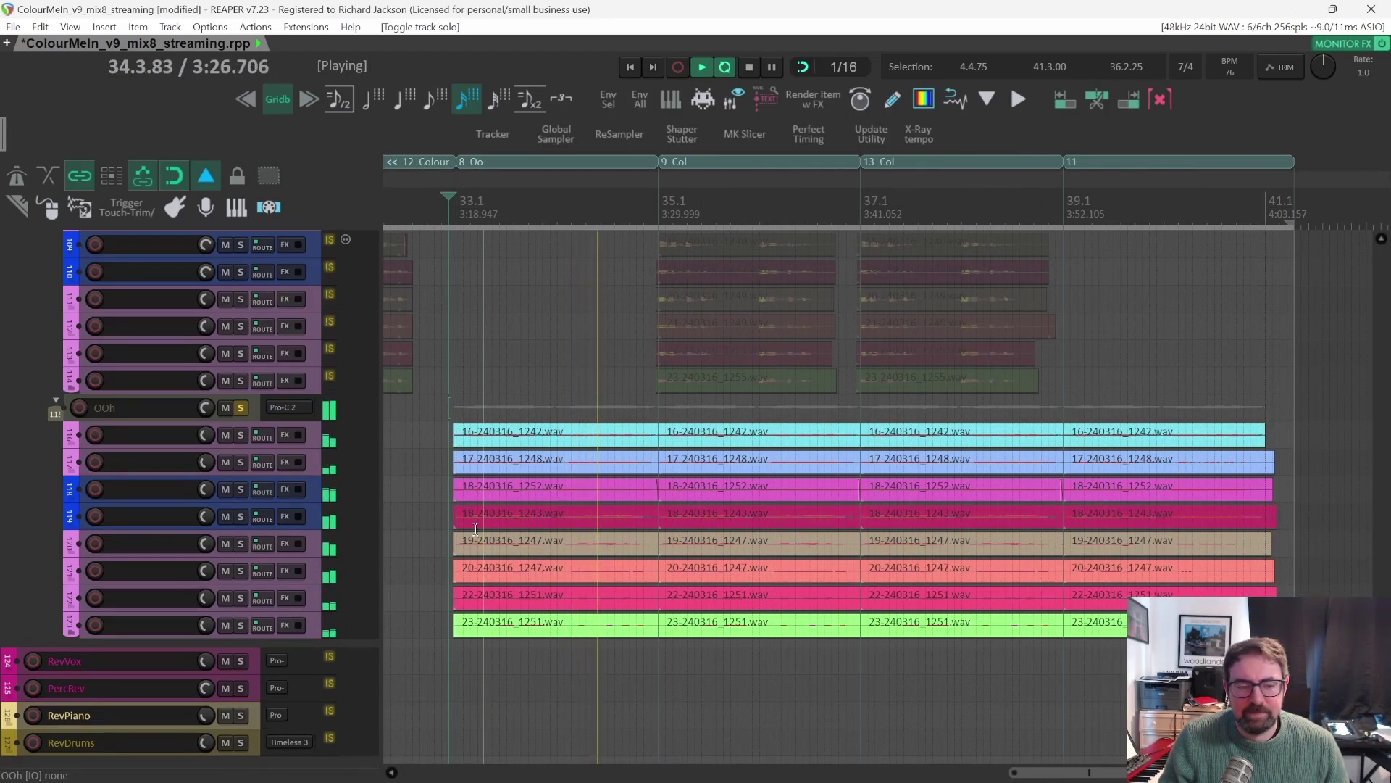
{"action": "key", "text": "space"}
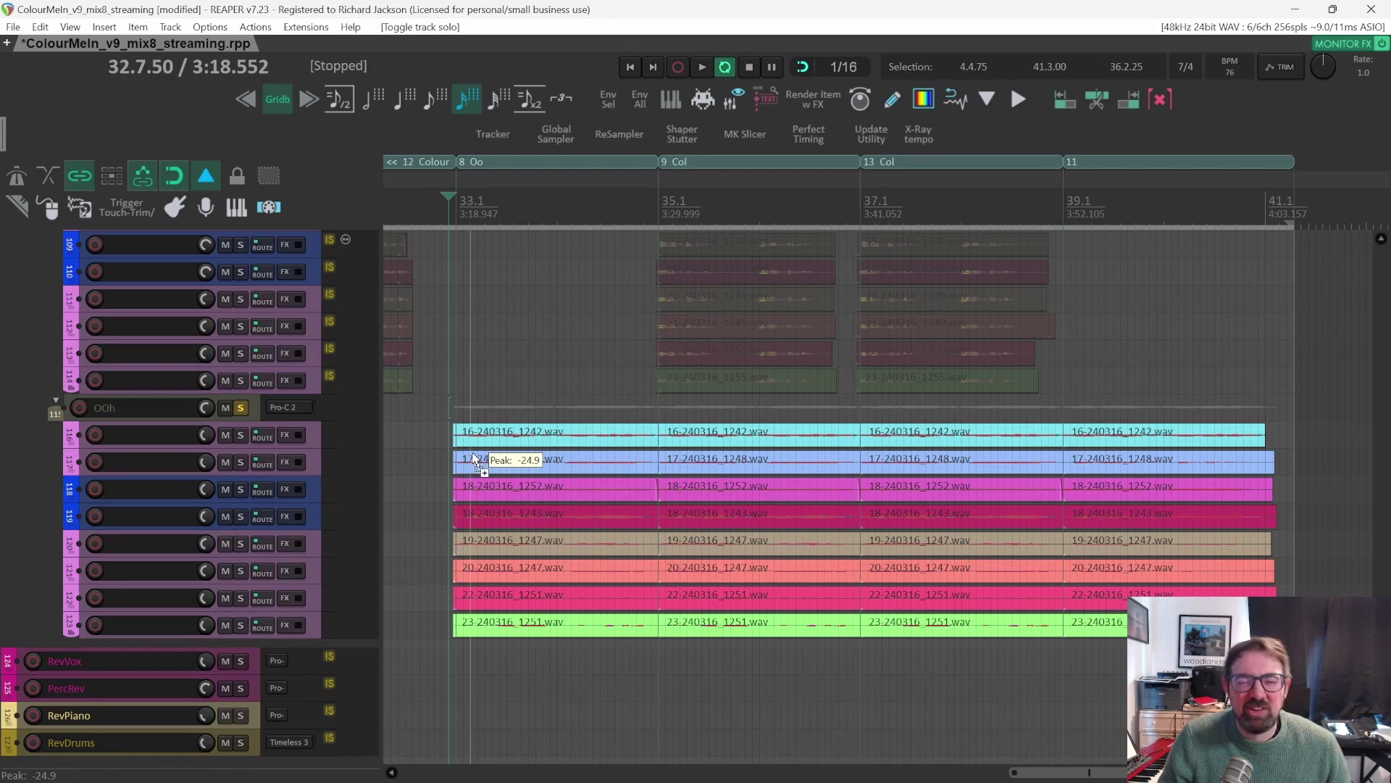
{"action": "scroll", "coordinate": [472, 455], "scroll_direction": "up", "scroll_amount": 2}
{"action": "scroll", "coordinate": [475, 457], "scroll_direction": "down", "scroll_amount": 2}
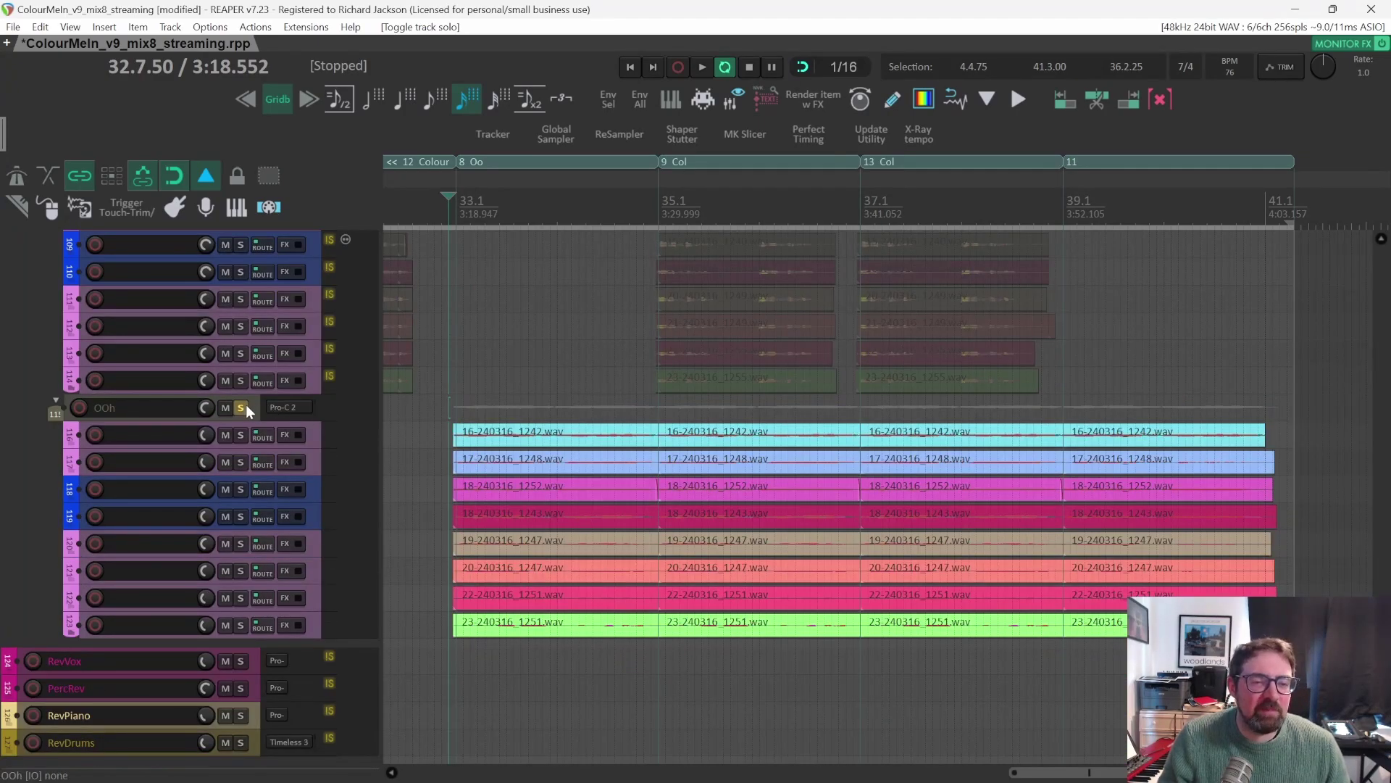
Unsolo the OOh folder and place the edit cursor at 35.2.00, just after the start of region 9.
{"action": "scroll", "coordinate": [524, 458], "scroll_direction": "up", "scroll_amount": 4}
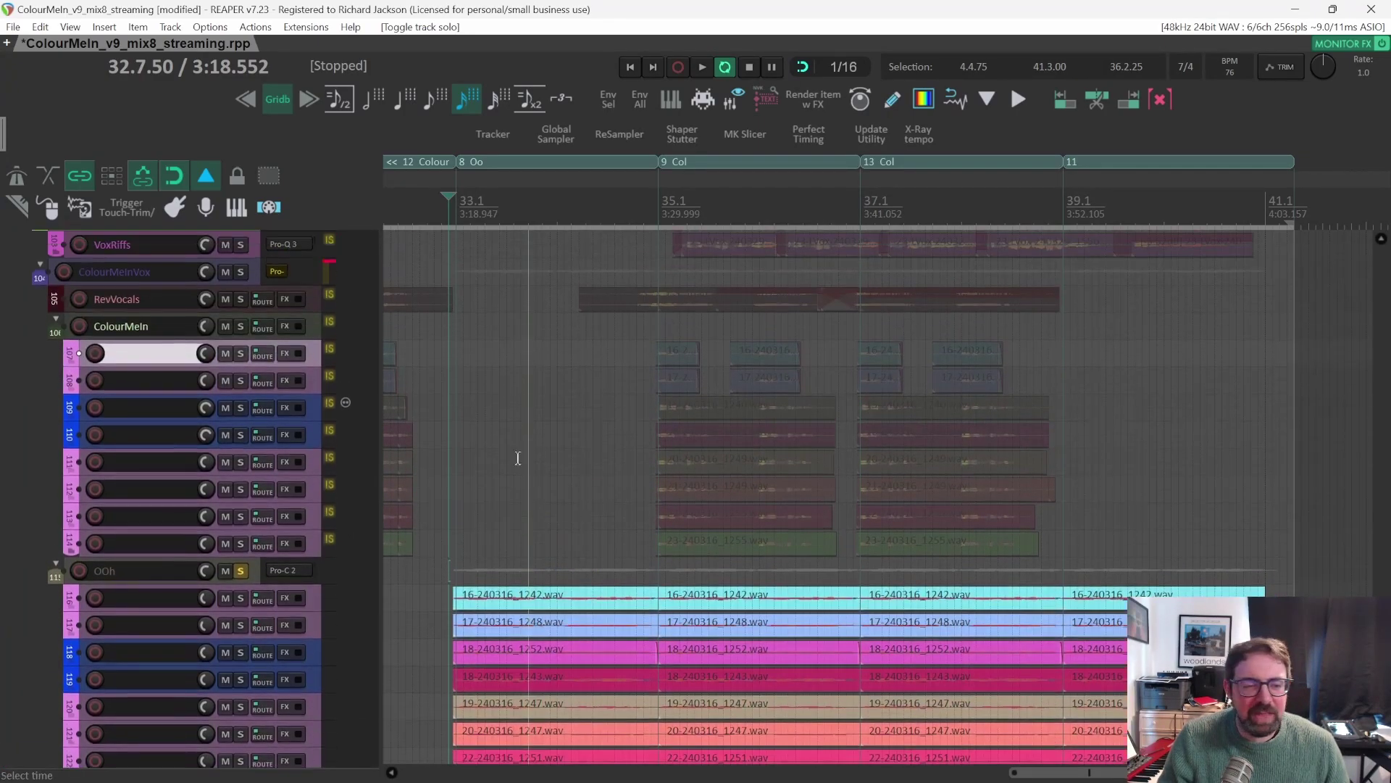
{"action": "left_click", "coordinate": [238, 571]}
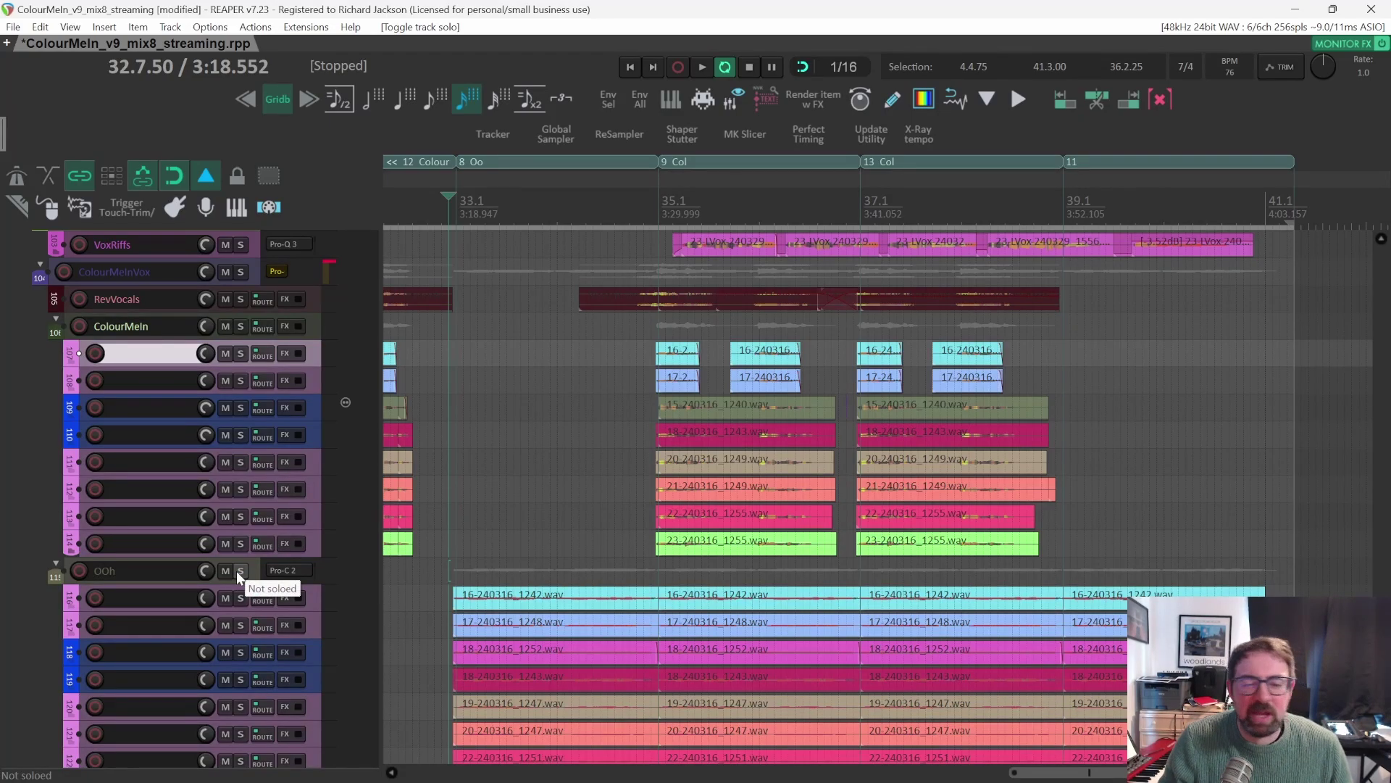
{"action": "scroll", "coordinate": [703, 471], "scroll_direction": "down", "scroll_amount": 3}
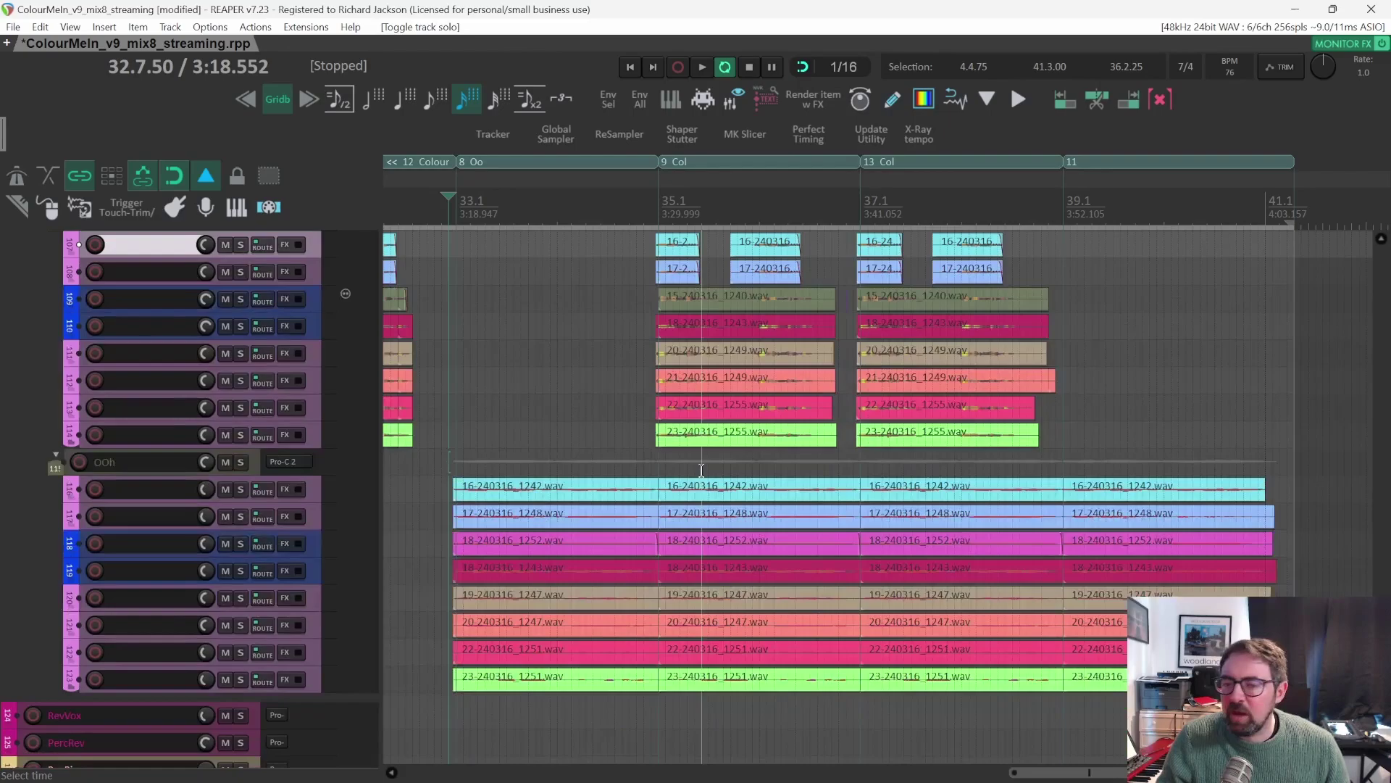
{"action": "left_click", "coordinate": [676, 214]}
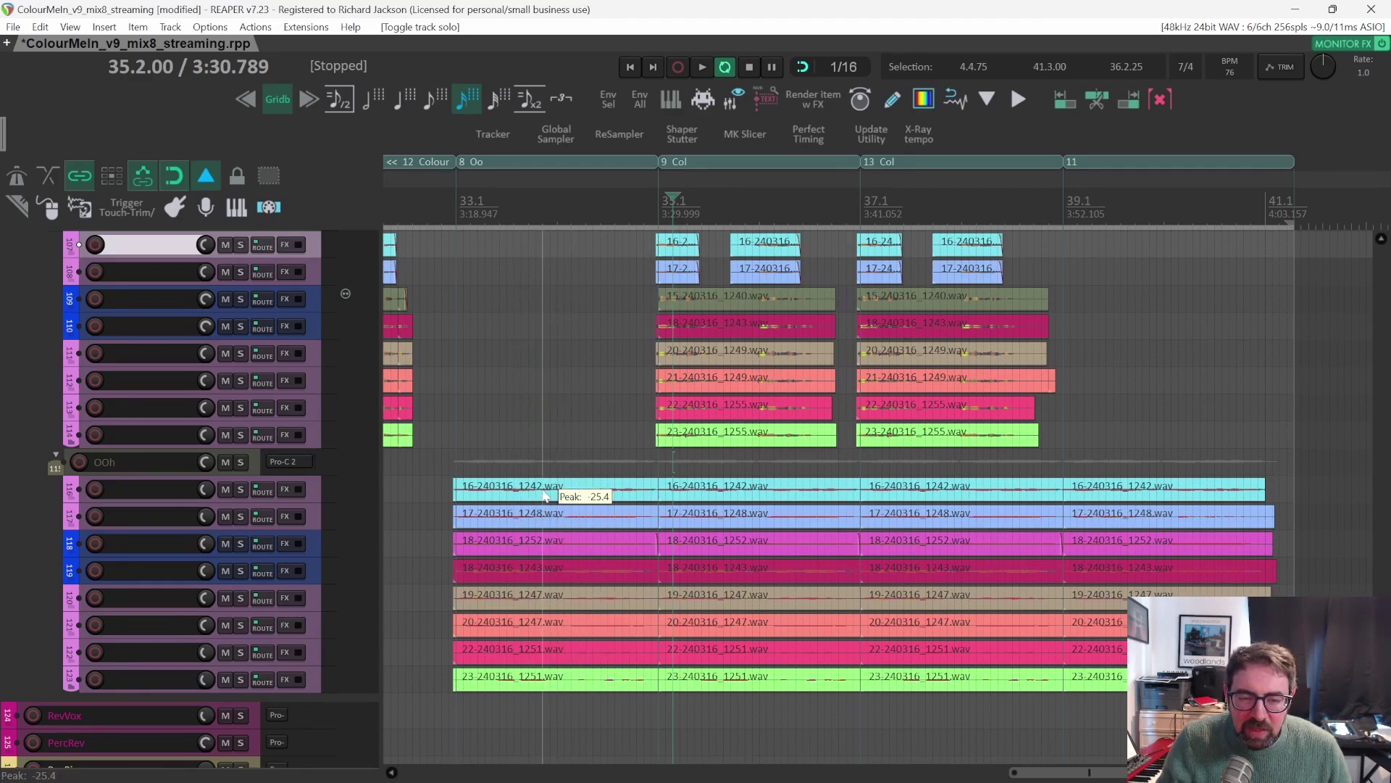
Examine the OOh recordings' waveforms and how they line up with the ColourMeIn and RevVocals layers above them.
{"action": "scroll", "coordinate": [535, 497], "scroll_direction": "up", "scroll_amount": 4}
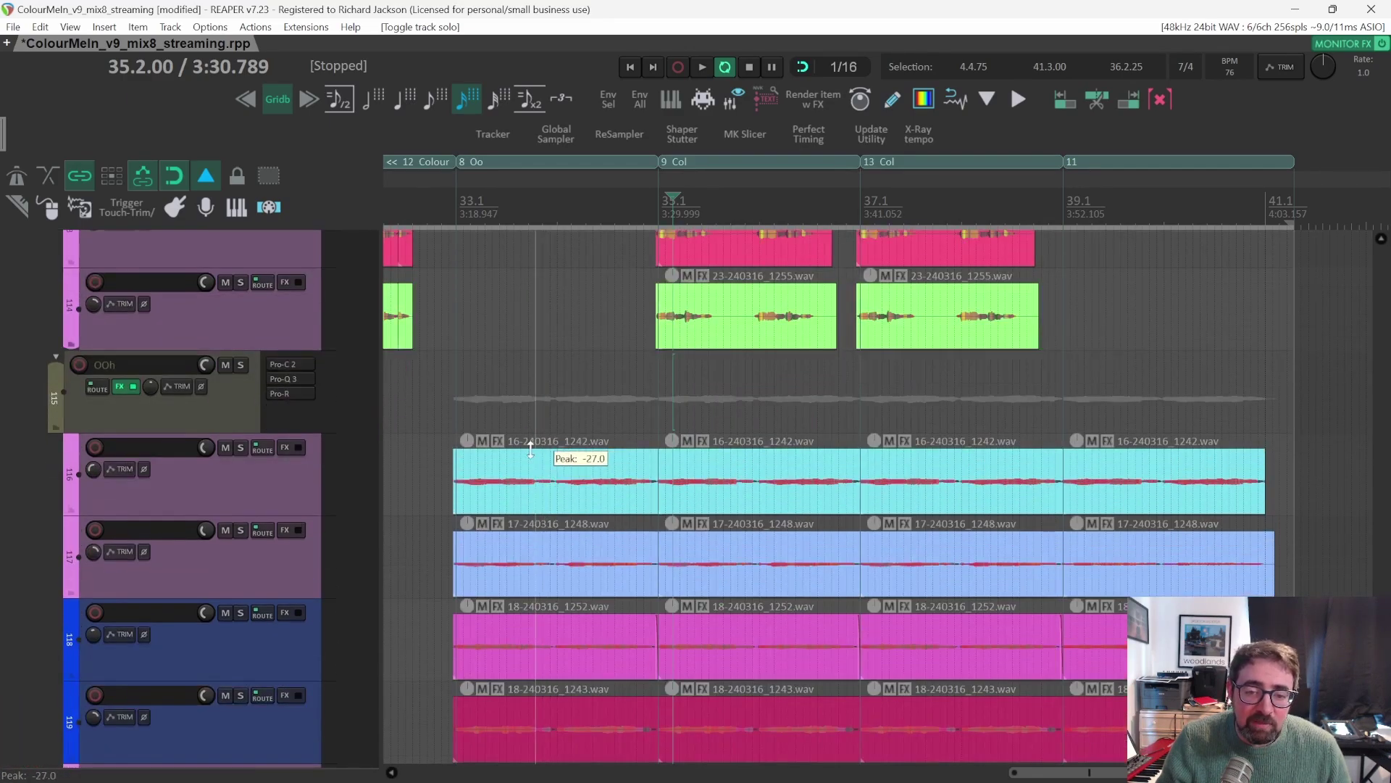
{"action": "scroll", "coordinate": [540, 496], "scroll_direction": "down", "scroll_amount": 4}
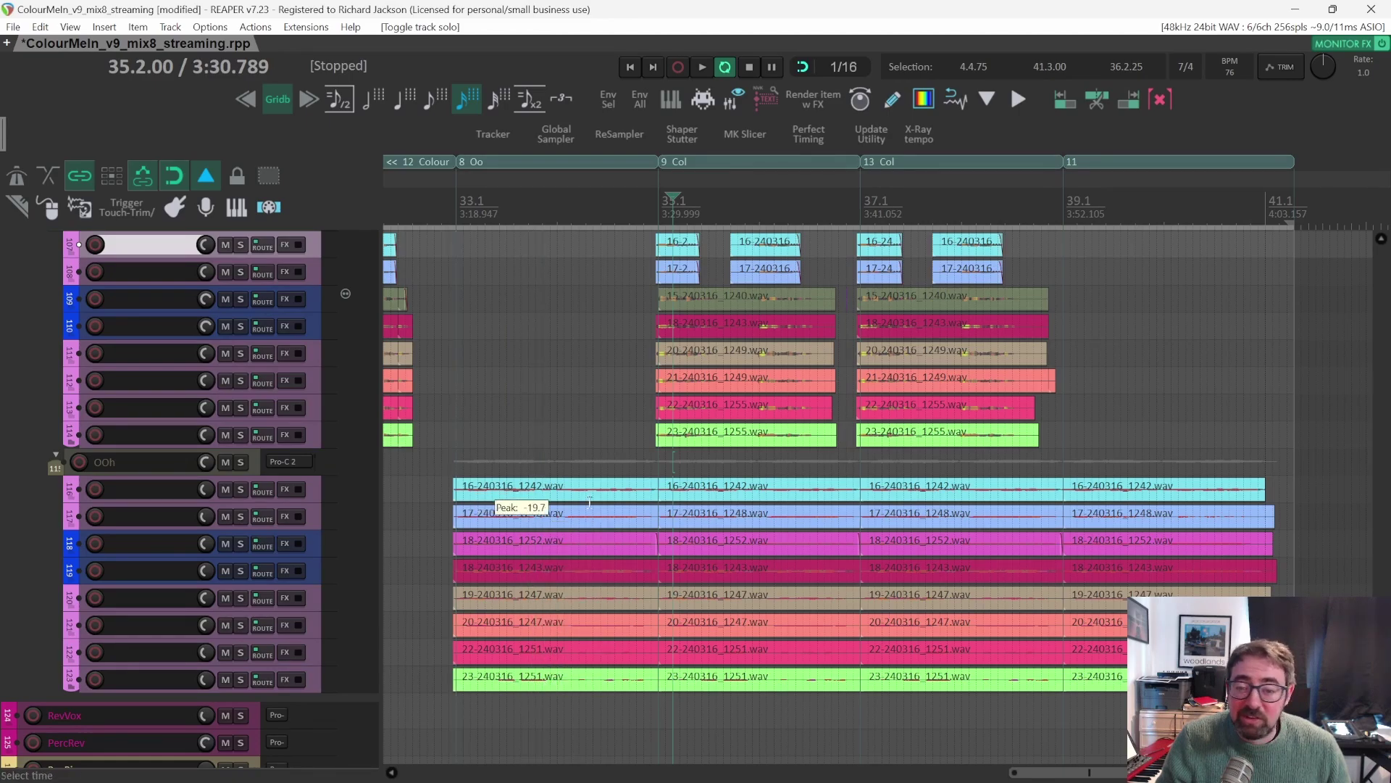
{"action": "scroll", "coordinate": [1188, 525], "scroll_direction": "up", "scroll_amount": 2}
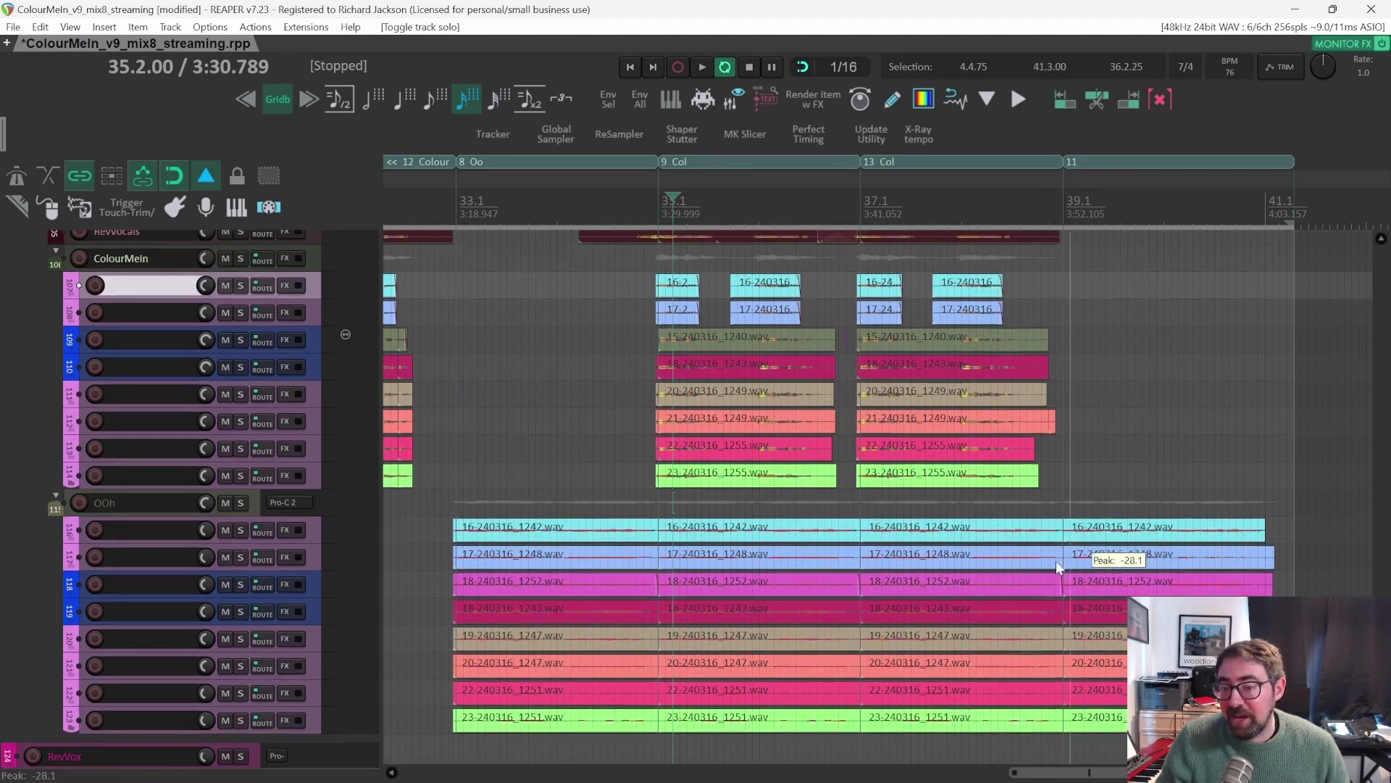
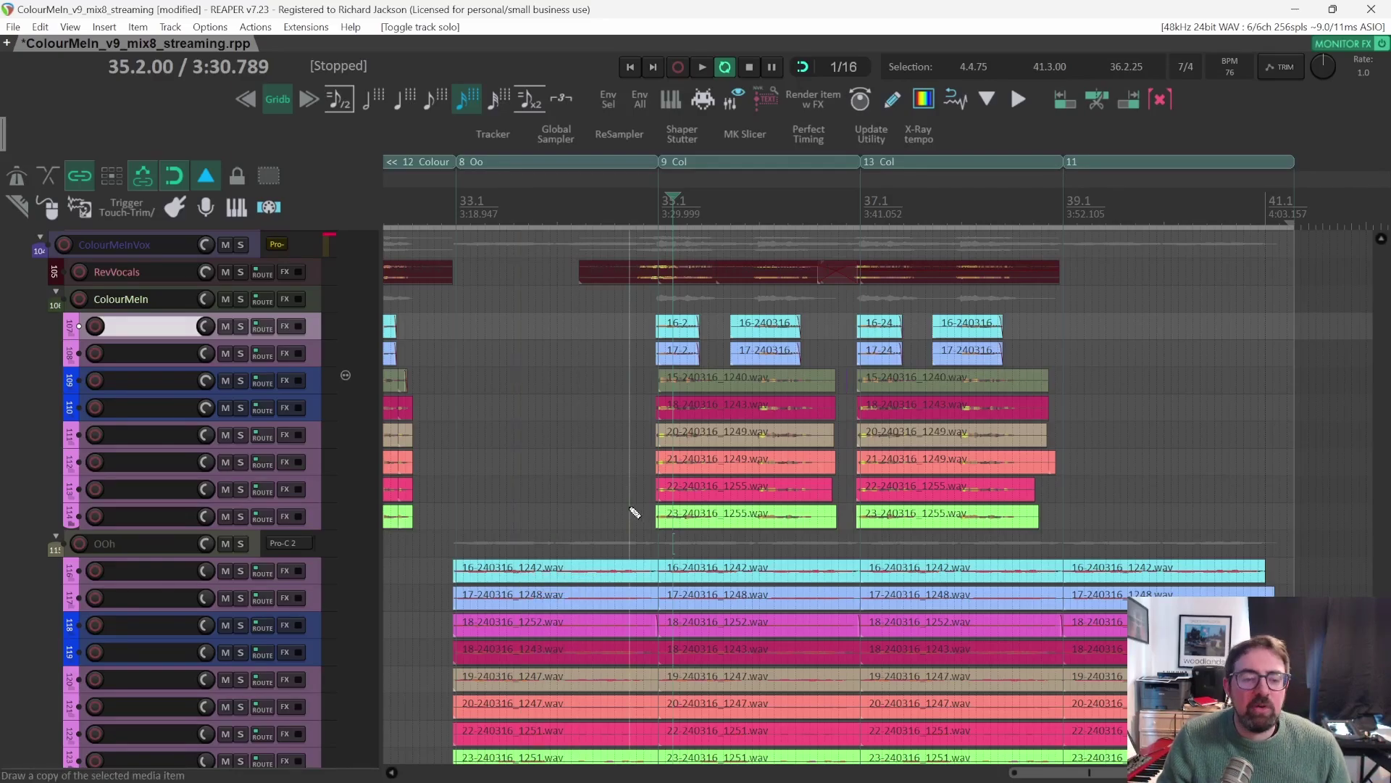
{"action": "scroll", "coordinate": [612, 516], "scroll_direction": "down", "scroll_amount": 1}
{"action": "scroll", "coordinate": [610, 524], "scroll_direction": "up", "scroll_amount": 2}
{"action": "scroll", "coordinate": [610, 517], "scroll_direction": "up", "scroll_amount": 3}
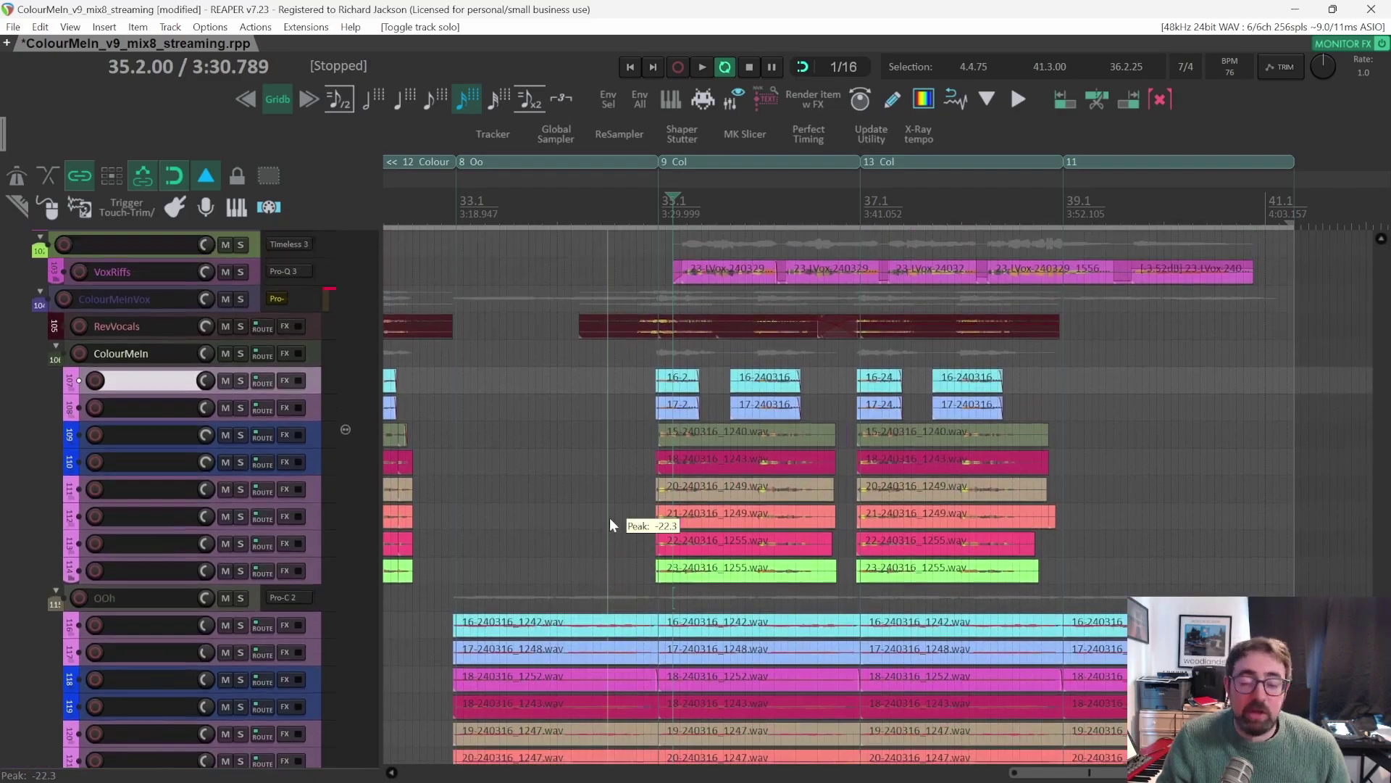
{"action": "scroll", "coordinate": [606, 518], "scroll_direction": "down", "scroll_amount": 2}
{"action": "scroll", "coordinate": [606, 518], "scroll_direction": "up", "scroll_amount": 3}
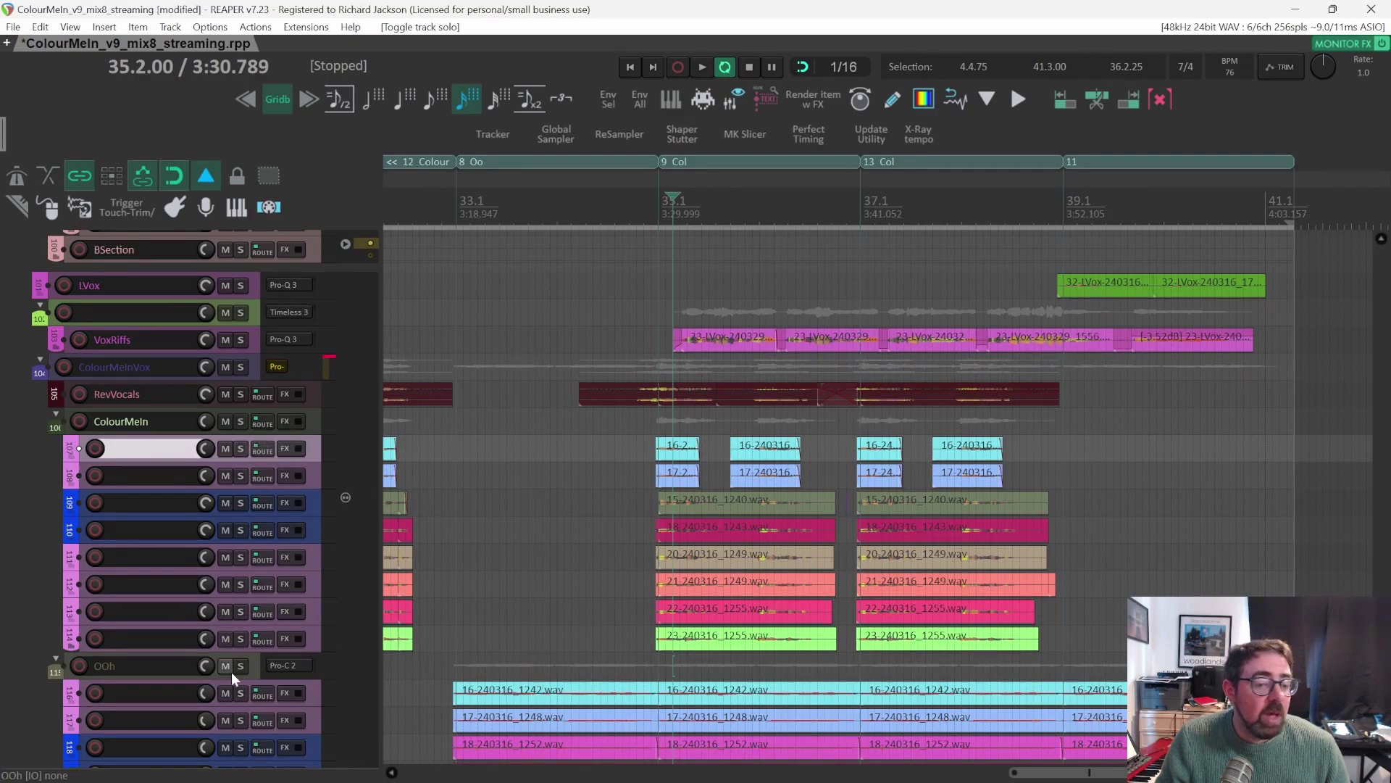
Solo the ColourMeIn folder, listen to it from 35.2.00, and unsolo it once playback is stopped.
{"action": "right_click", "coordinate": [242, 423]}
{"action": "left_click", "coordinate": [465, 3]}
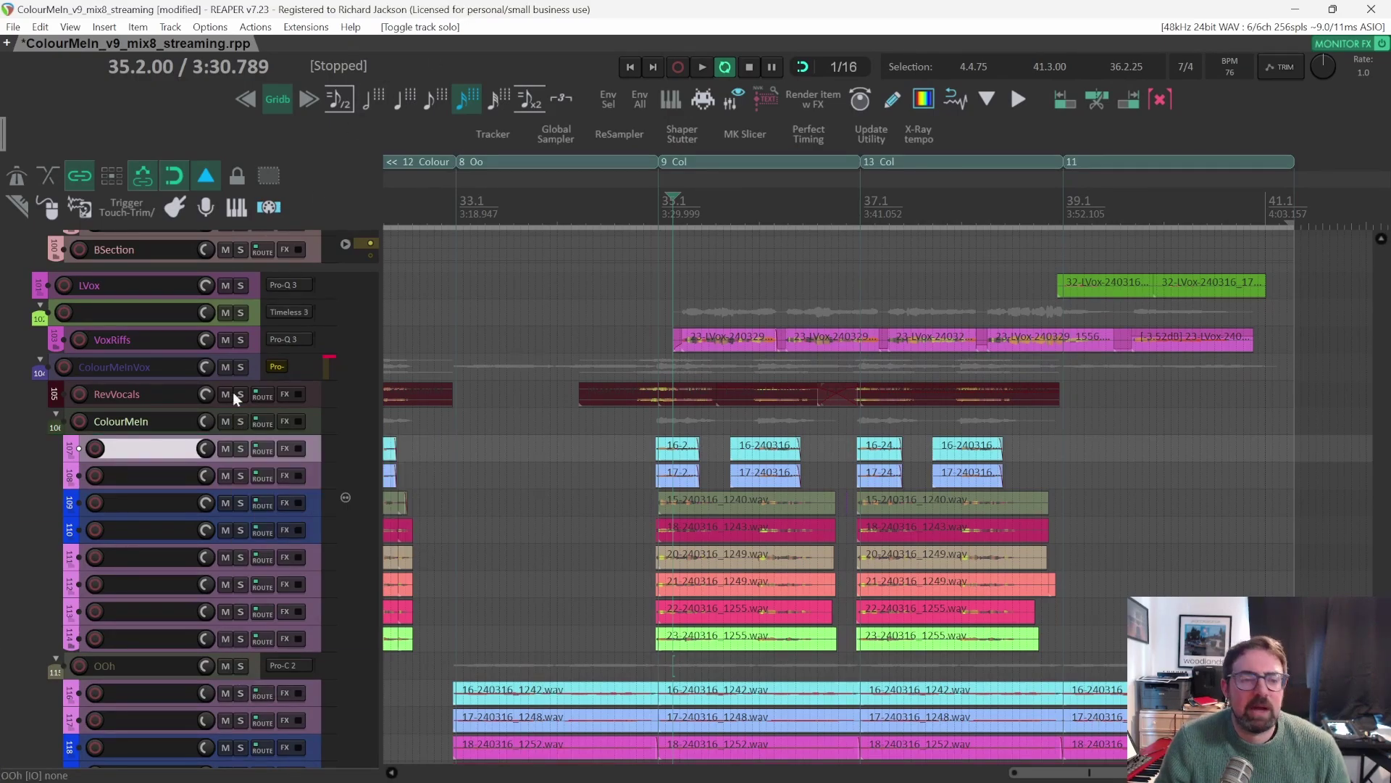
{"action": "left_click", "coordinate": [237, 420]}
{"action": "key", "text": "space"}
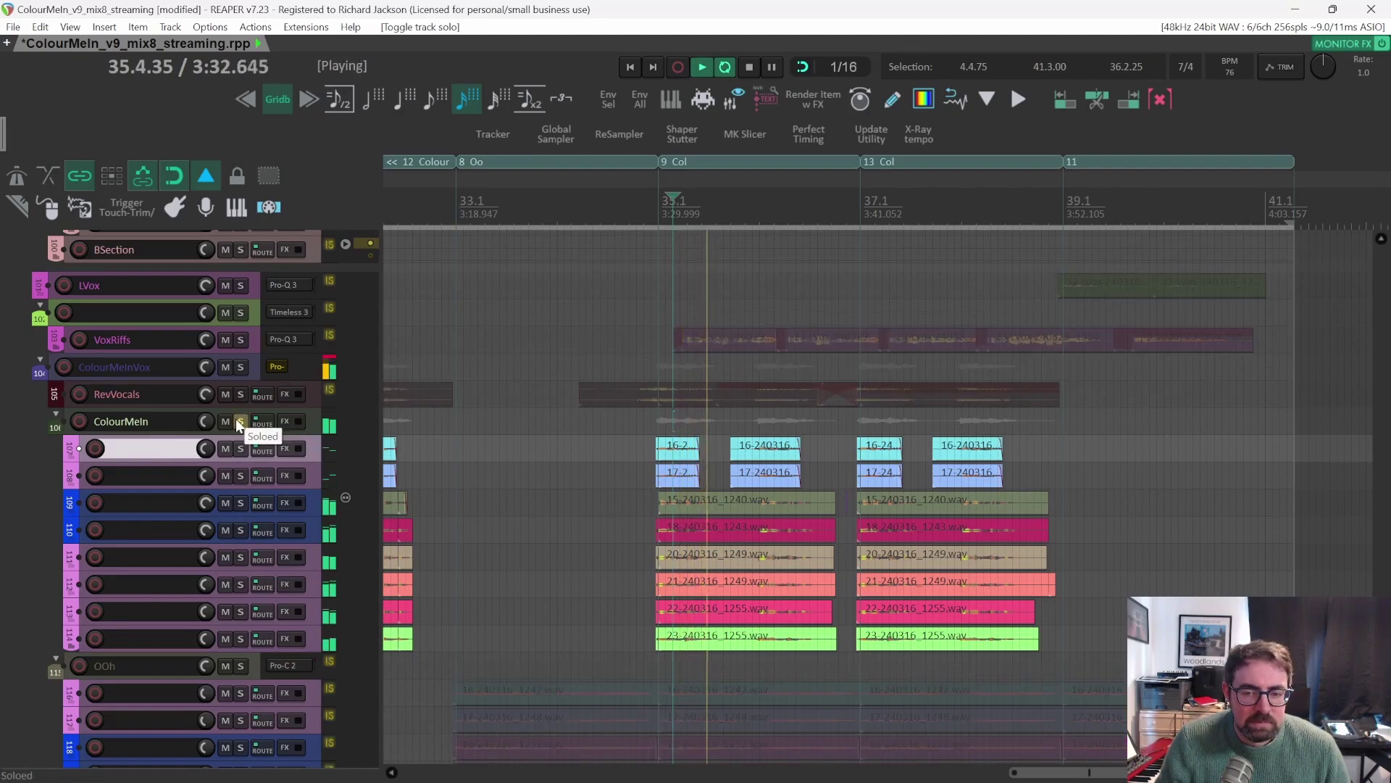
{"action": "key", "text": "space"}
{"action": "left_click", "coordinate": [237, 421]}
Solo the parent ColourMeInVox folder and play its combined vocal layers twice from 35.2.00, then unsolo it.
{"action": "left_click", "coordinate": [241, 365]}
{"action": "key", "text": "space"}
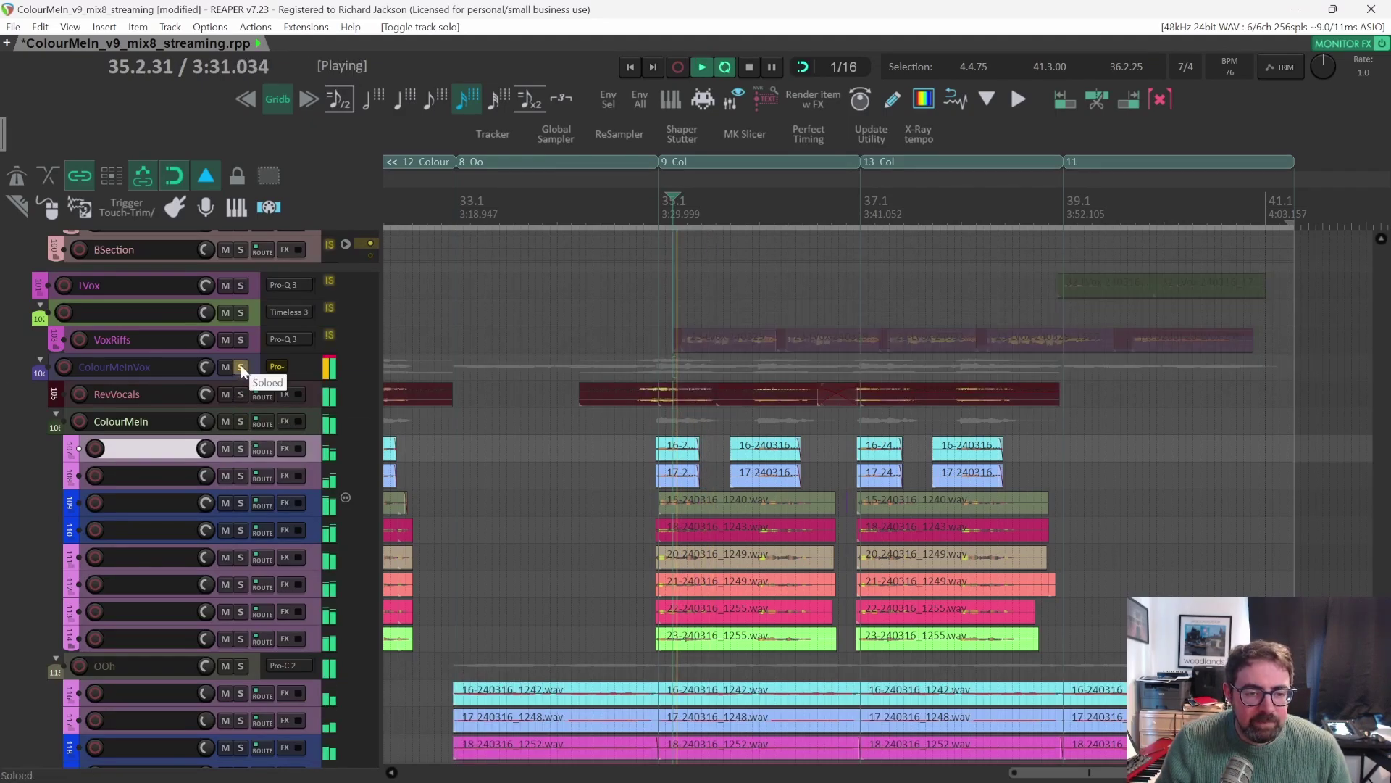
{"action": "key", "text": "space"}
{"action": "left_click", "coordinate": [240, 365]}
{"action": "left_click", "coordinate": [240, 365]}
{"action": "key", "text": "space"}
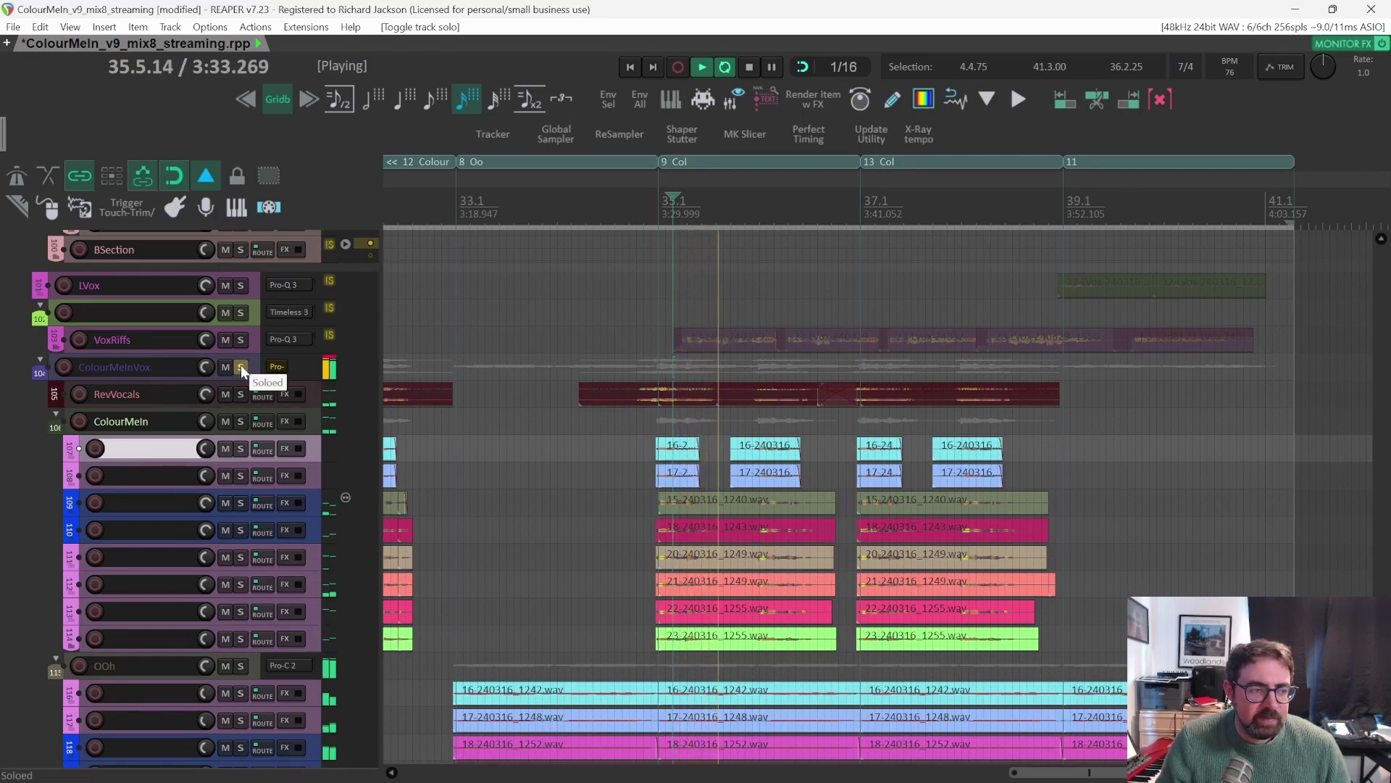
{"action": "key", "text": "space"}
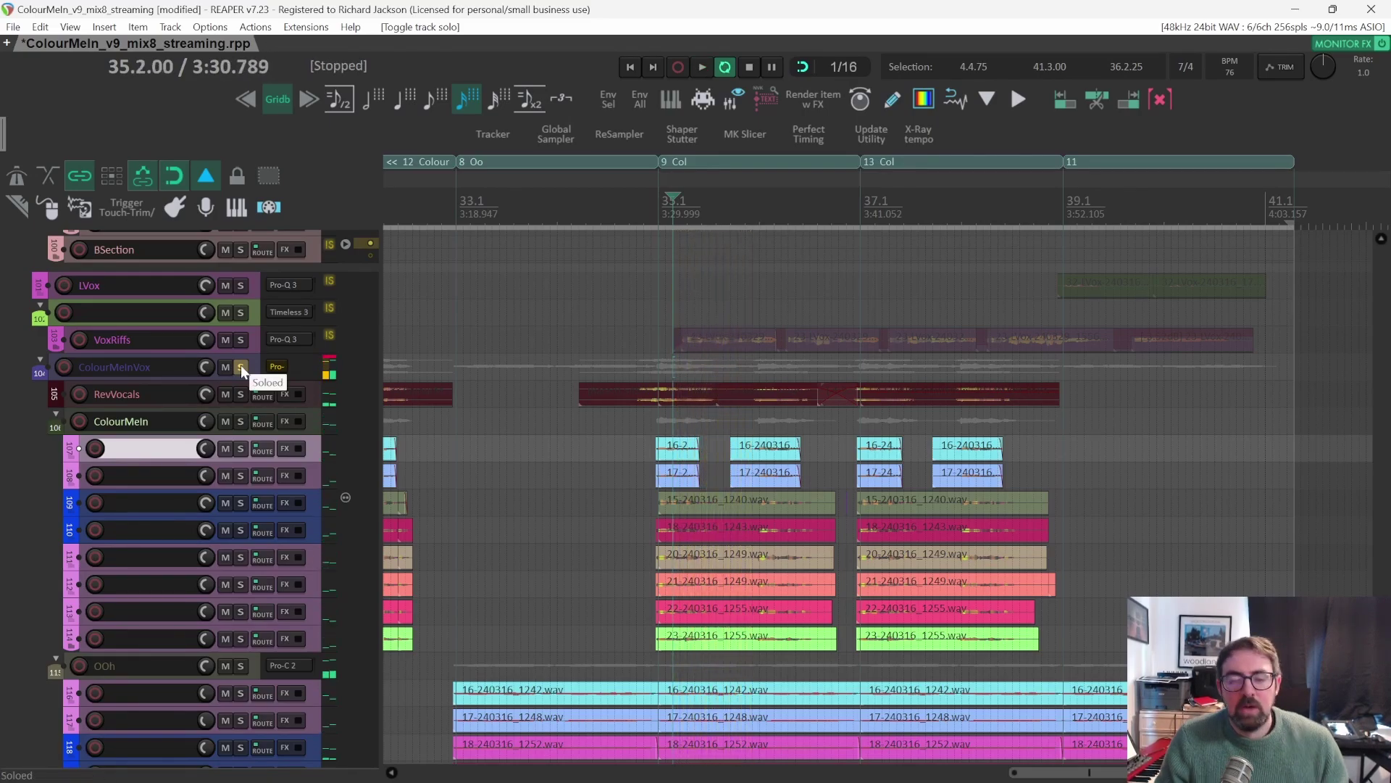
{"action": "left_click", "coordinate": [241, 366]}
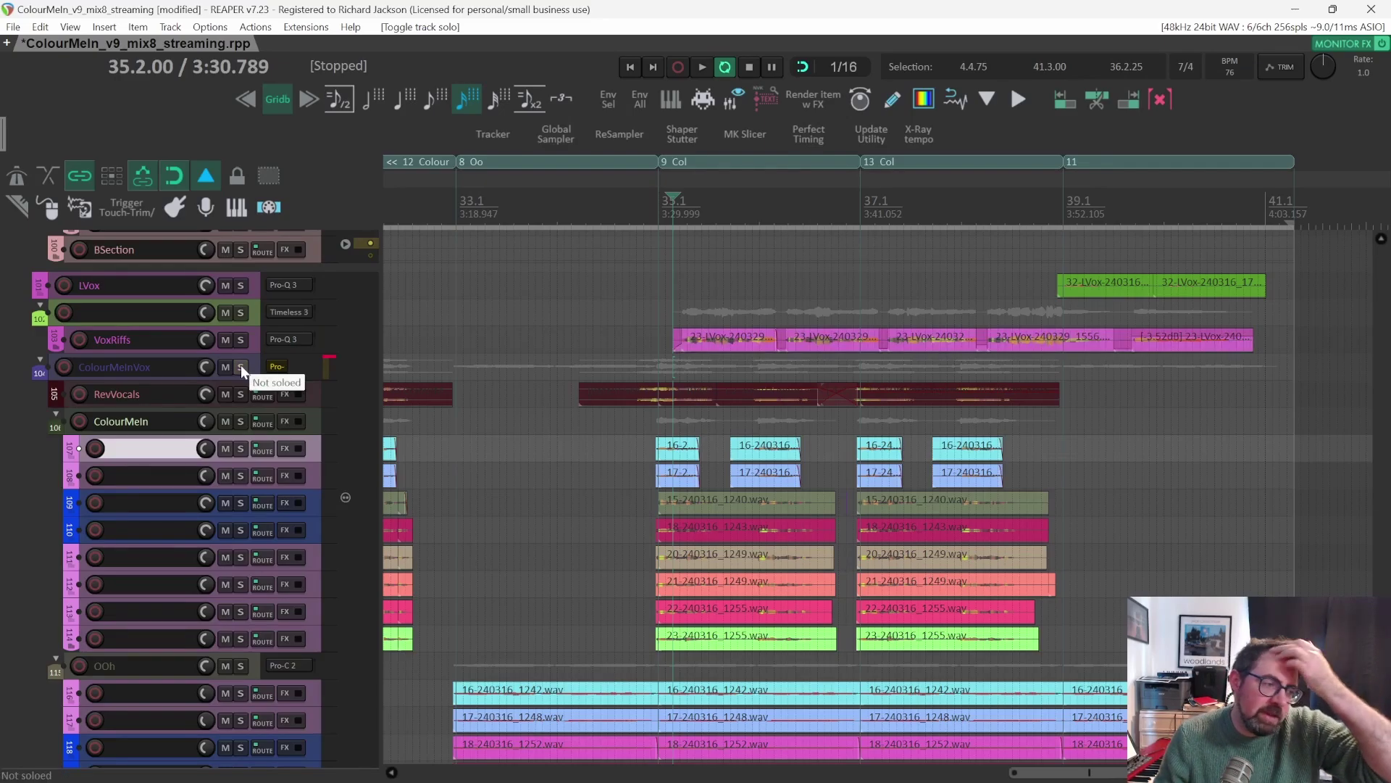
Solo the unnamed folder containing VoxRiffs, listen to the vocal riffs from 35.2.00, and unsolo it after stopping playback.
{"action": "scroll", "coordinate": [601, 464], "scroll_direction": "down", "scroll_amount": 3}
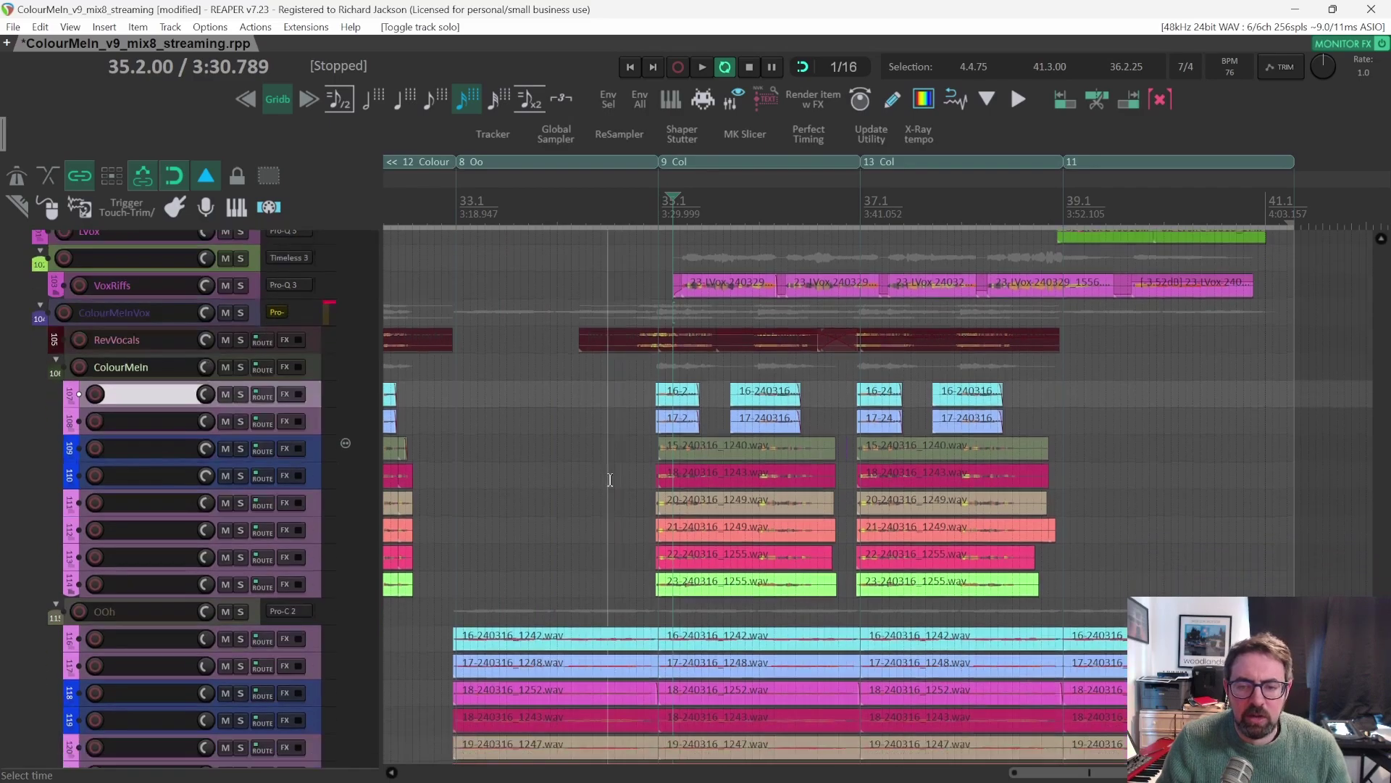
{"action": "scroll", "coordinate": [610, 479], "scroll_direction": "down", "scroll_amount": 1}
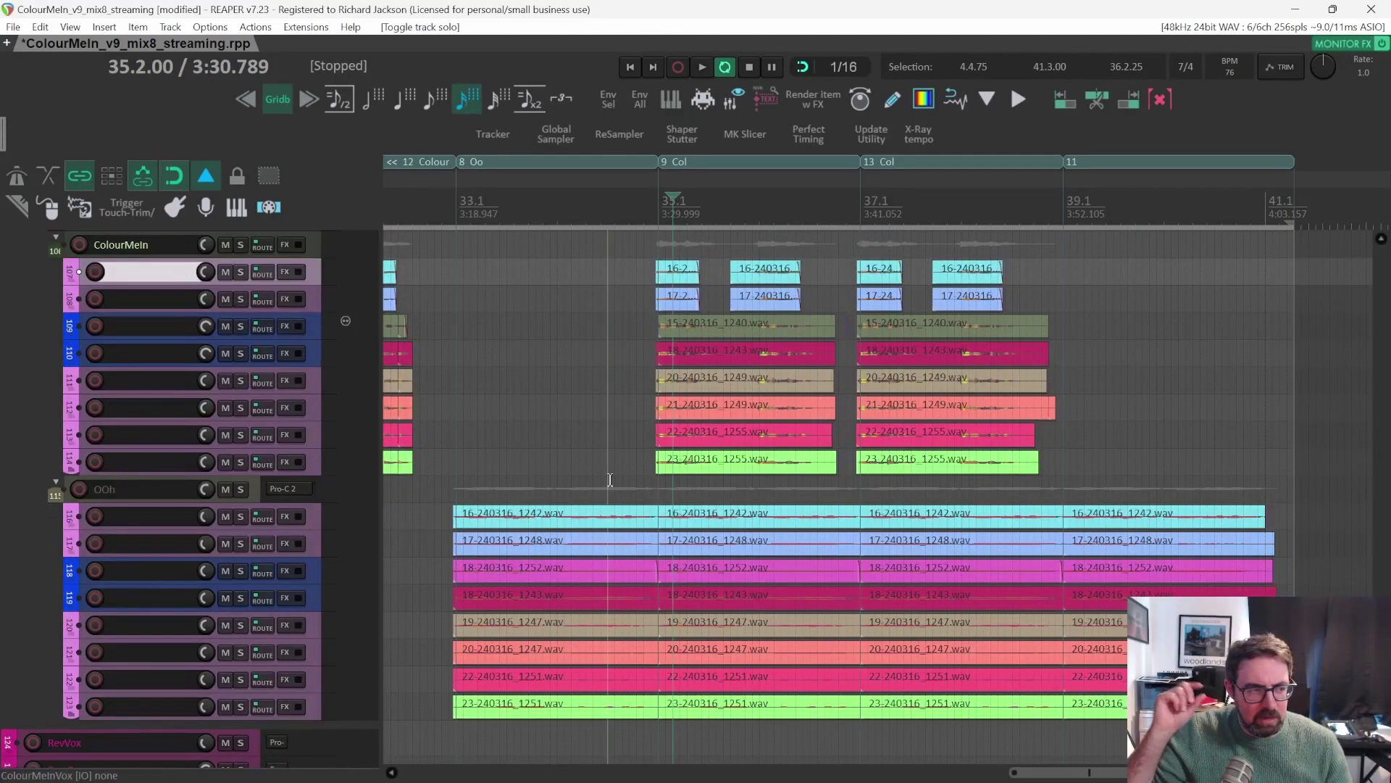
{"action": "scroll", "coordinate": [610, 479], "scroll_direction": "up", "scroll_amount": 8}
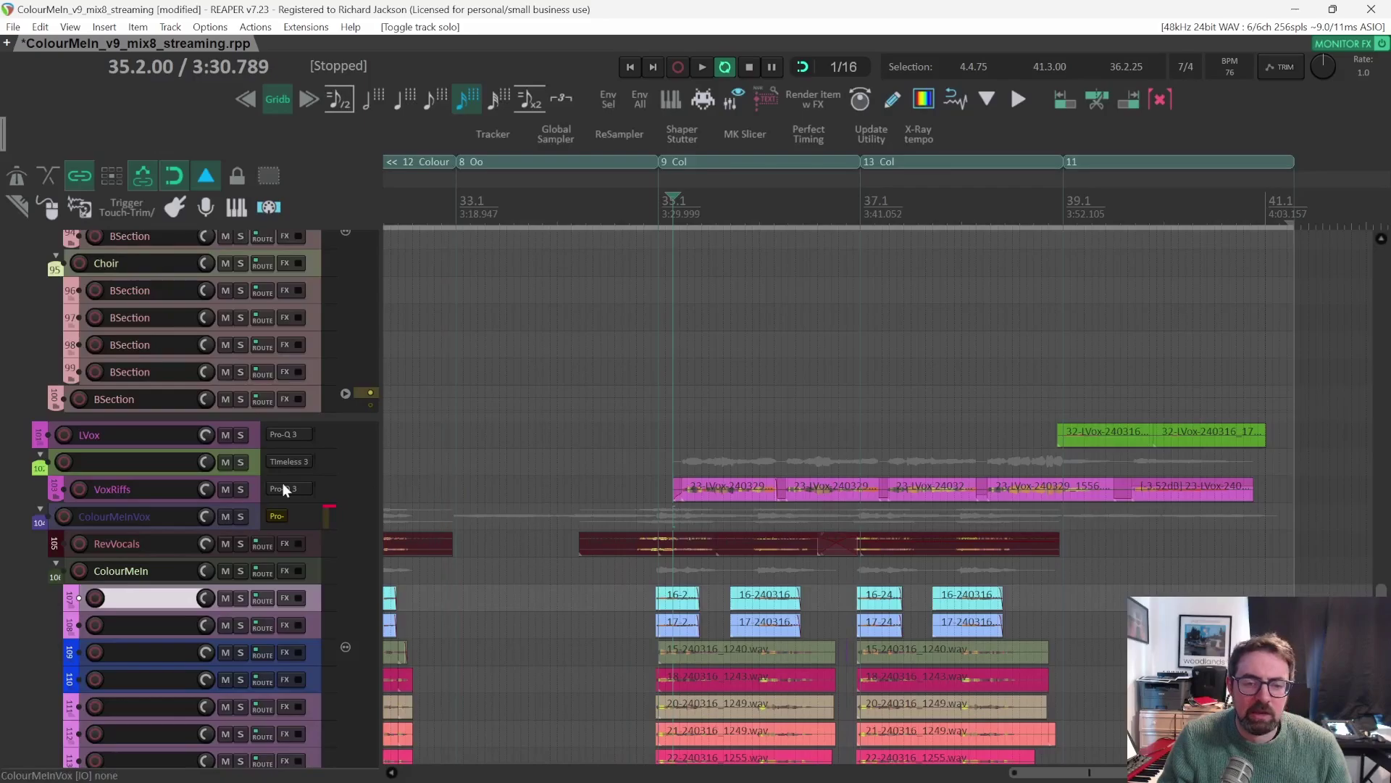
{"action": "left_click", "coordinate": [241, 462]}
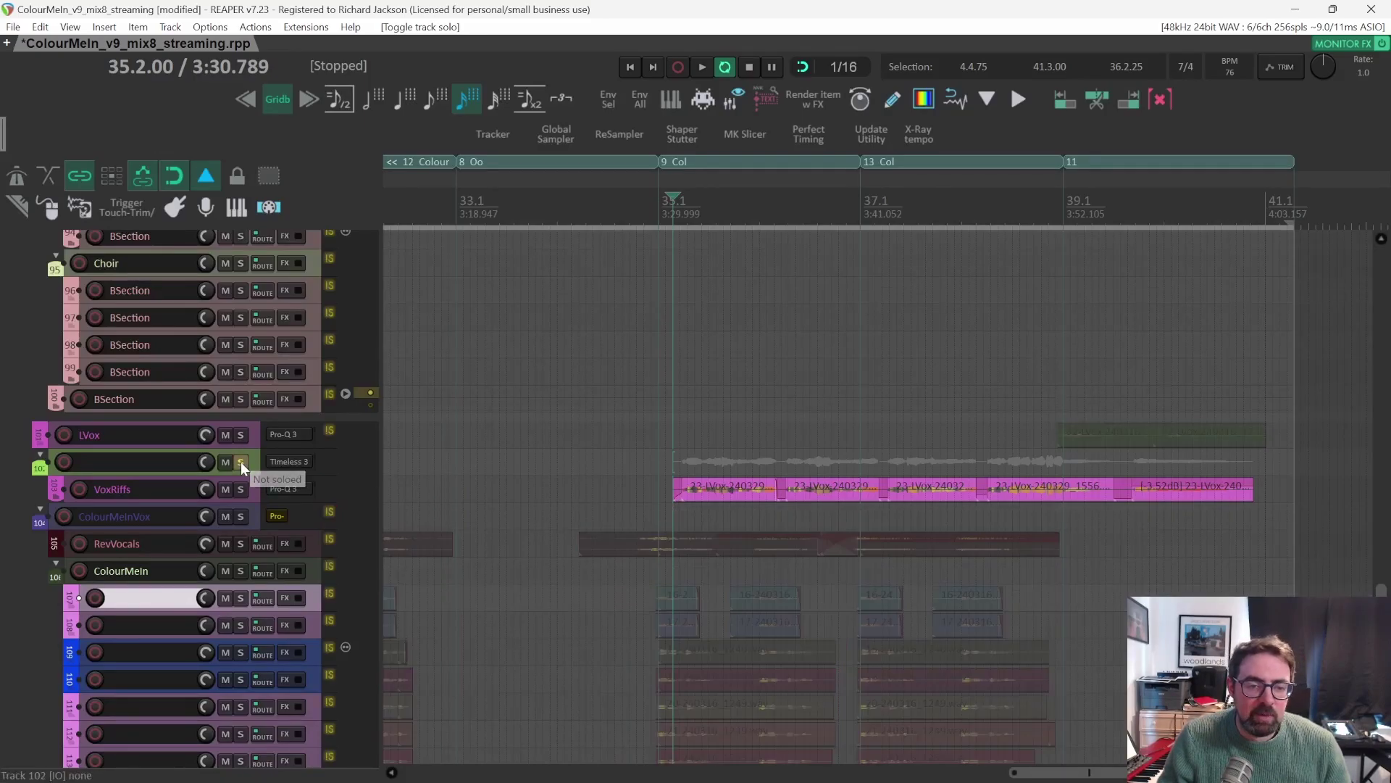
{"action": "key", "text": "space"}
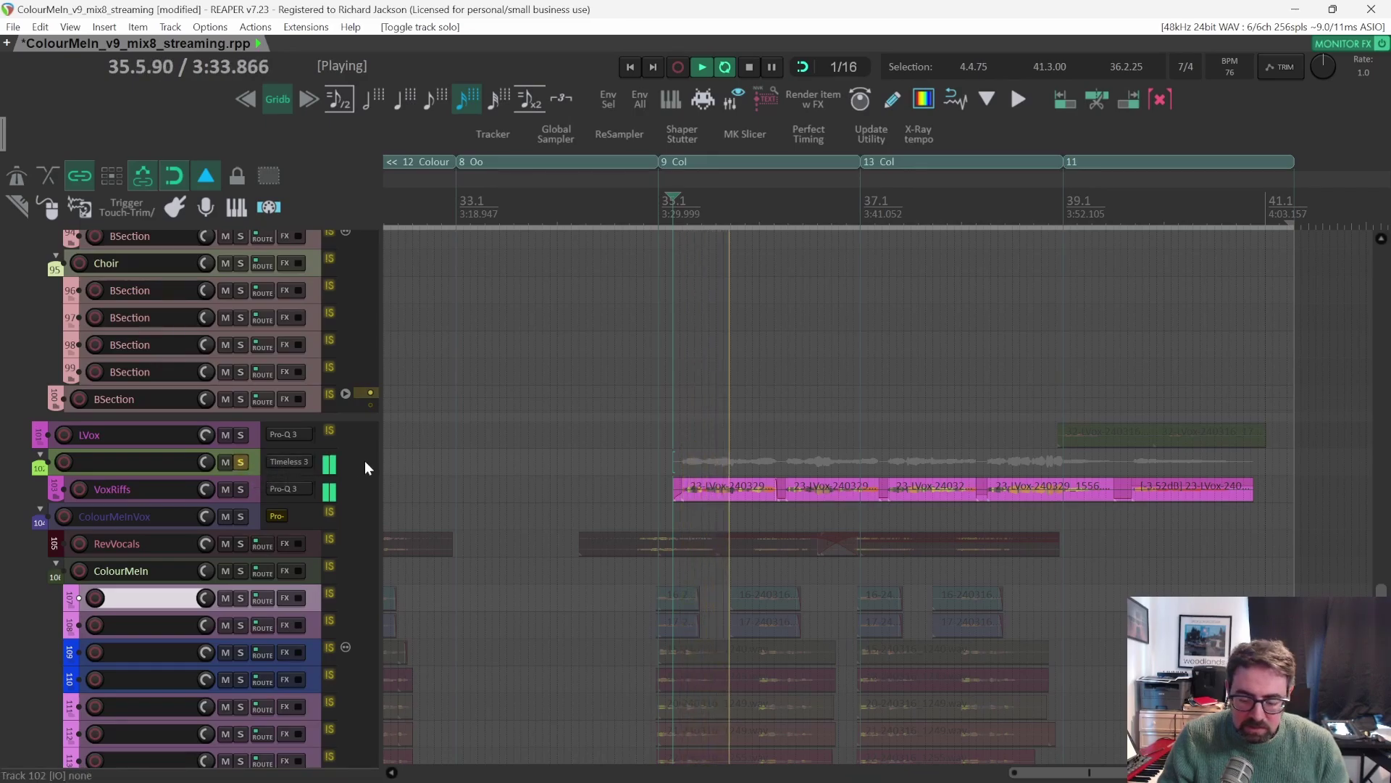
{"action": "scroll", "coordinate": [687, 512], "scroll_direction": "up", "scroll_amount": 5}
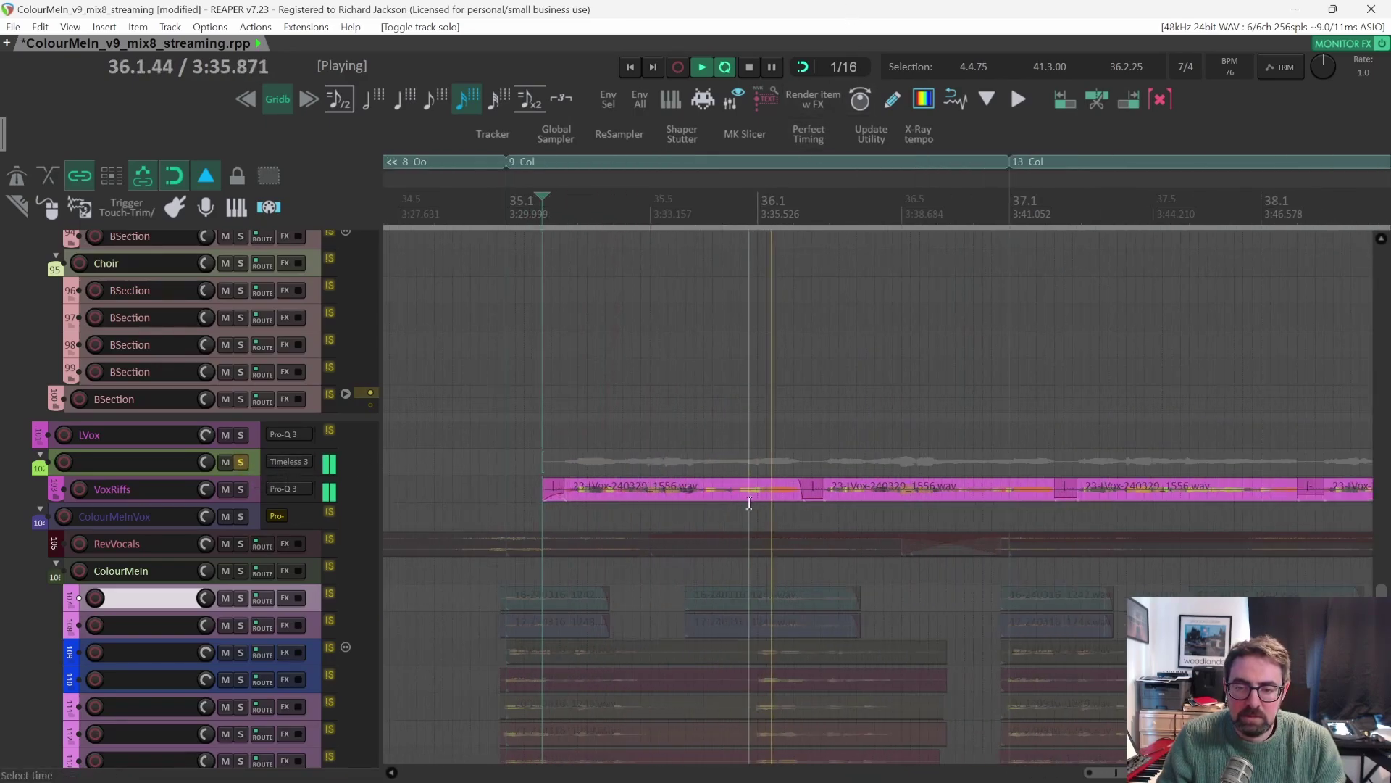
{"action": "key", "text": "space"}
{"action": "left_click", "coordinate": [240, 462]}
Examine the VoxRiffs recordings between bars 35 and 41 against the RevVocals and ColourMeIn layers below them.
{"action": "scroll", "coordinate": [600, 549], "scroll_direction": "down", "scroll_amount": 3}
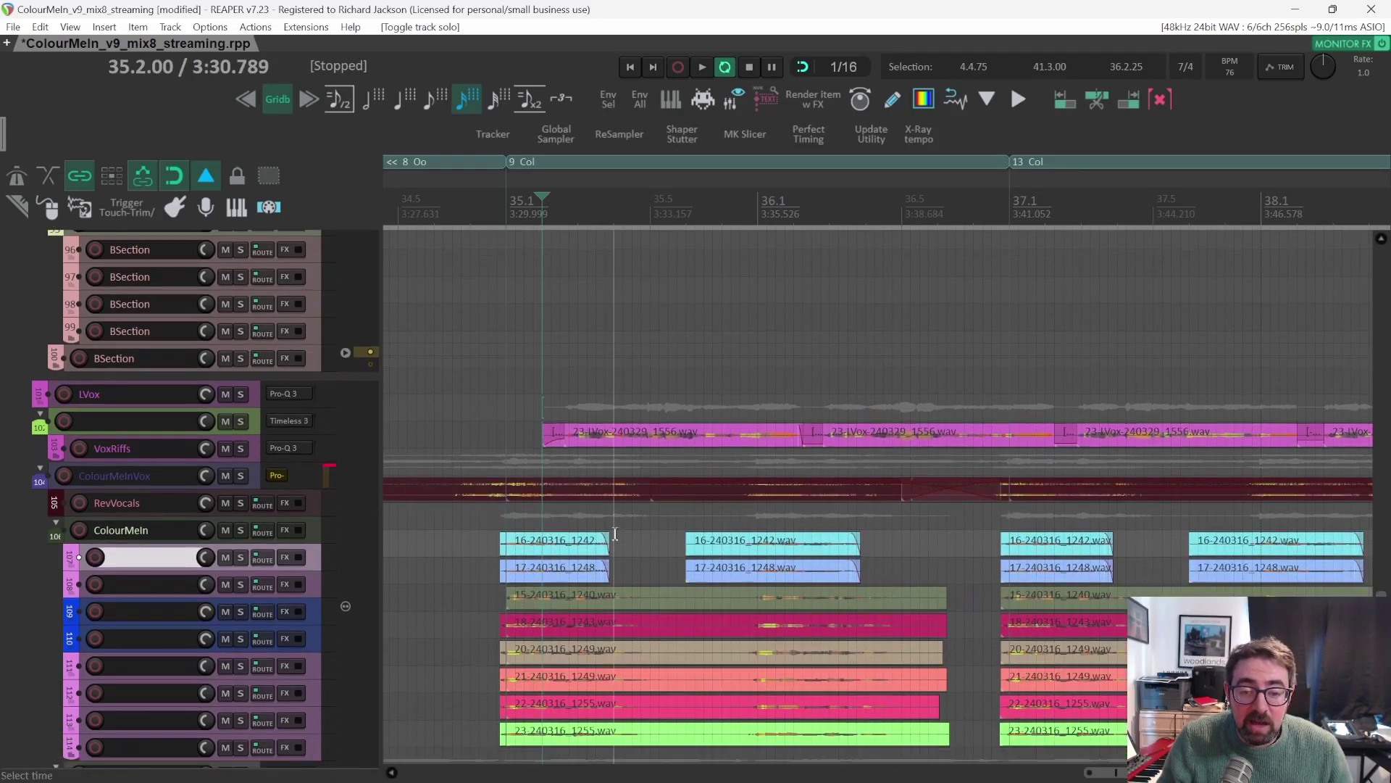
{"action": "scroll", "coordinate": [591, 569], "scroll_direction": "down", "scroll_amount": 1}
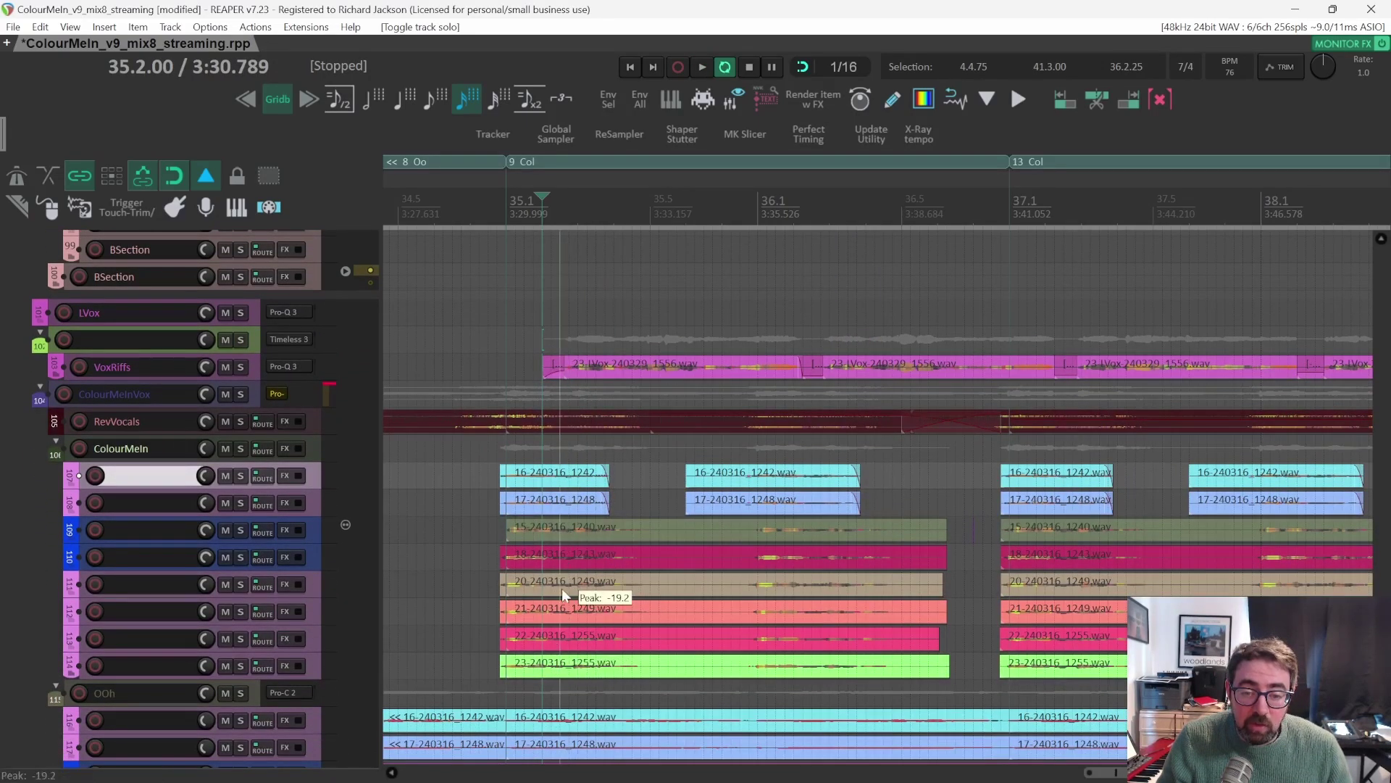
{"action": "scroll", "coordinate": [572, 609], "scroll_direction": "down", "scroll_amount": 1}
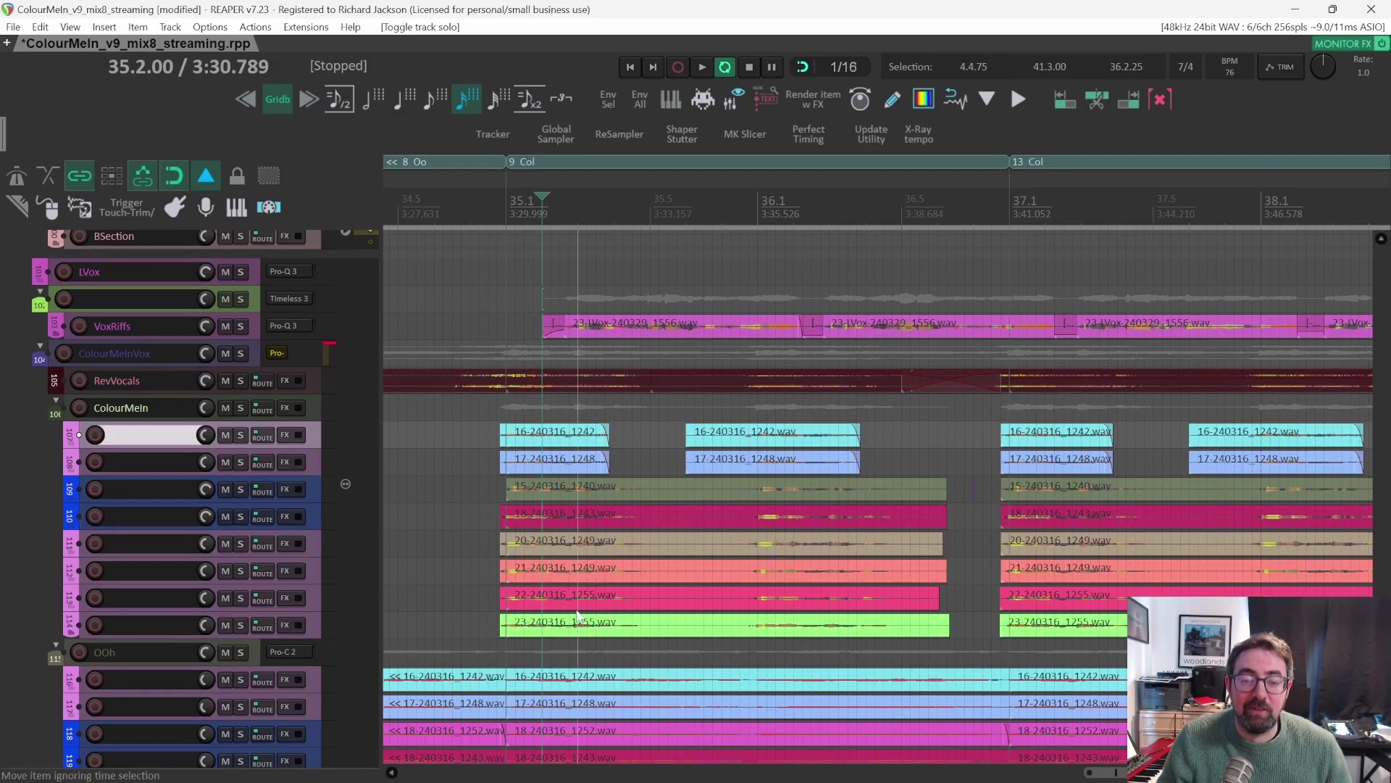
{"action": "scroll", "coordinate": [605, 688], "scroll_direction": "down", "scroll_amount": 3}
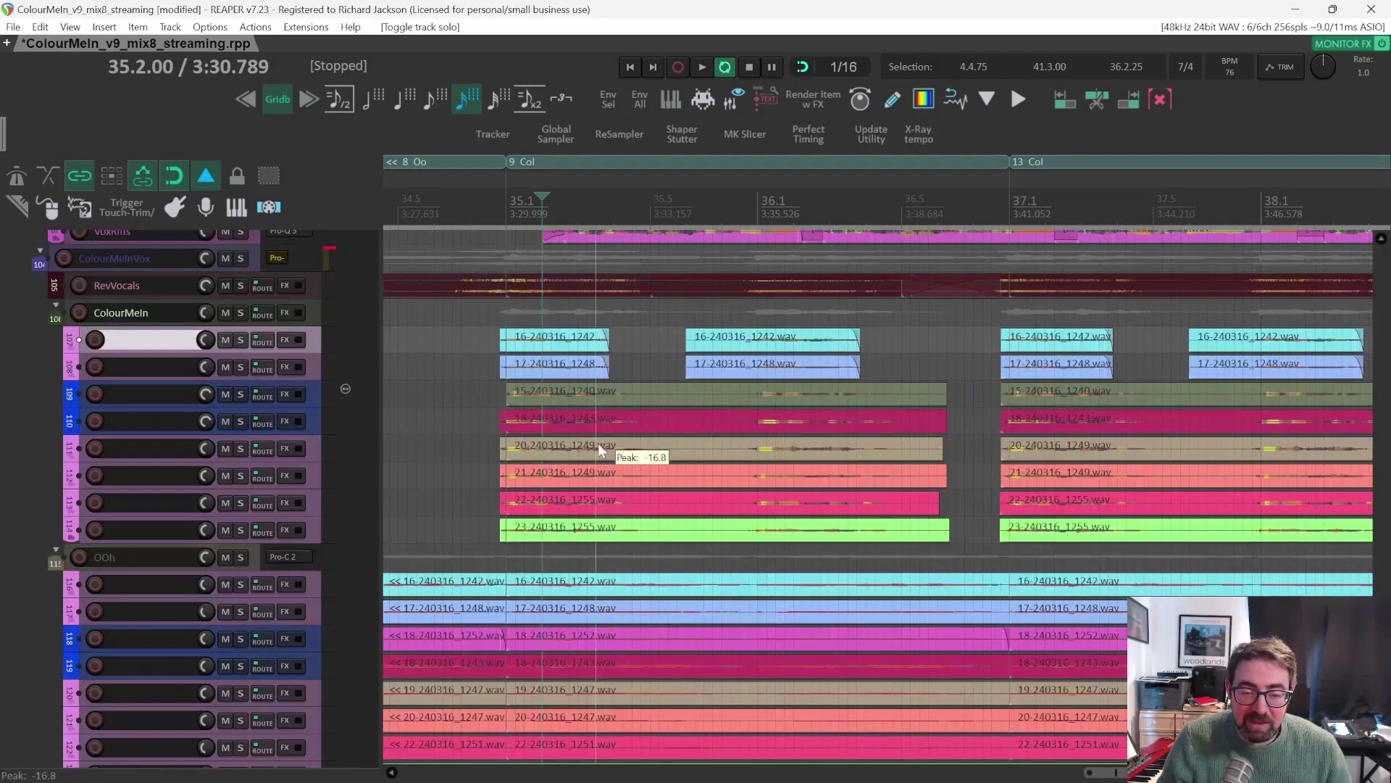
{"action": "scroll", "coordinate": [598, 456], "scroll_direction": "up", "scroll_amount": 3}
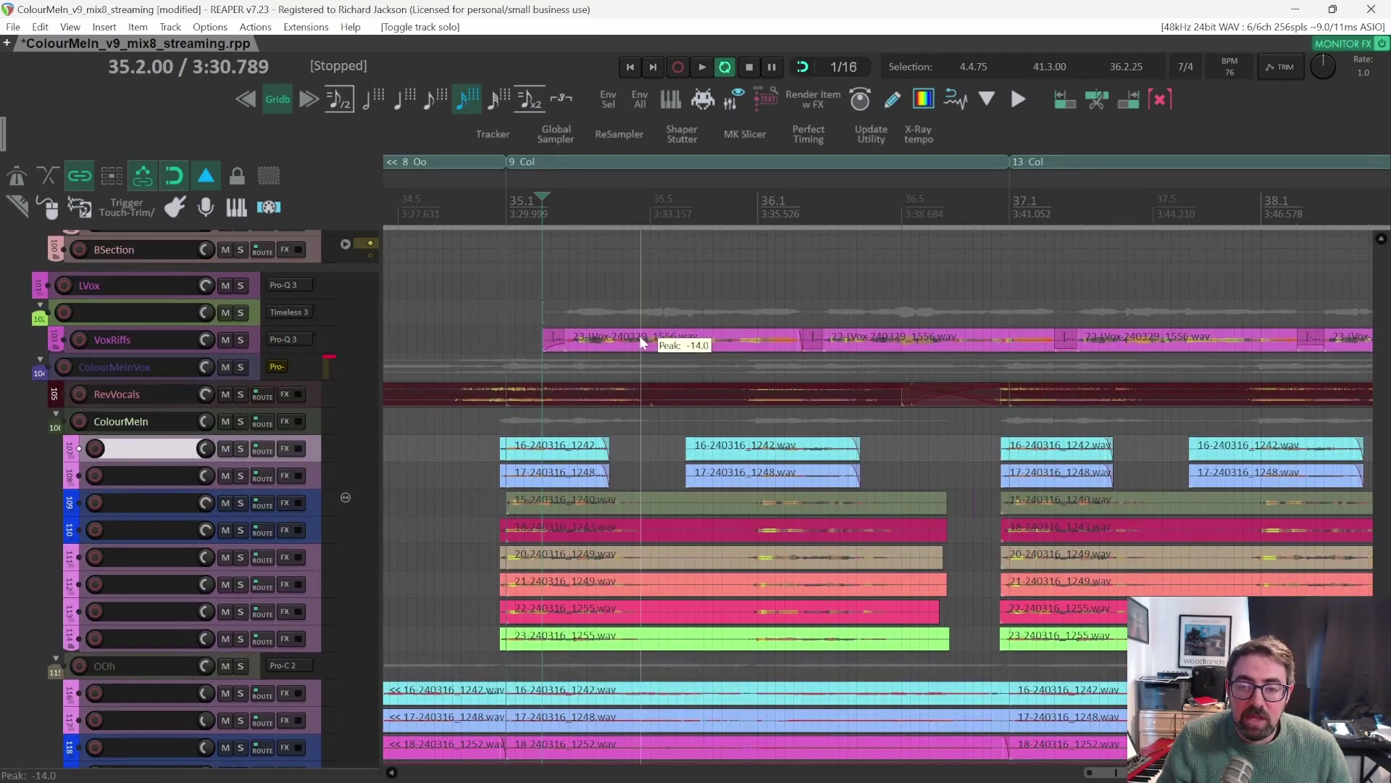
{"action": "scroll", "coordinate": [638, 337], "scroll_direction": "up", "scroll_amount": 3}
{"action": "scroll", "coordinate": [638, 339], "scroll_direction": "up", "scroll_amount": 5}
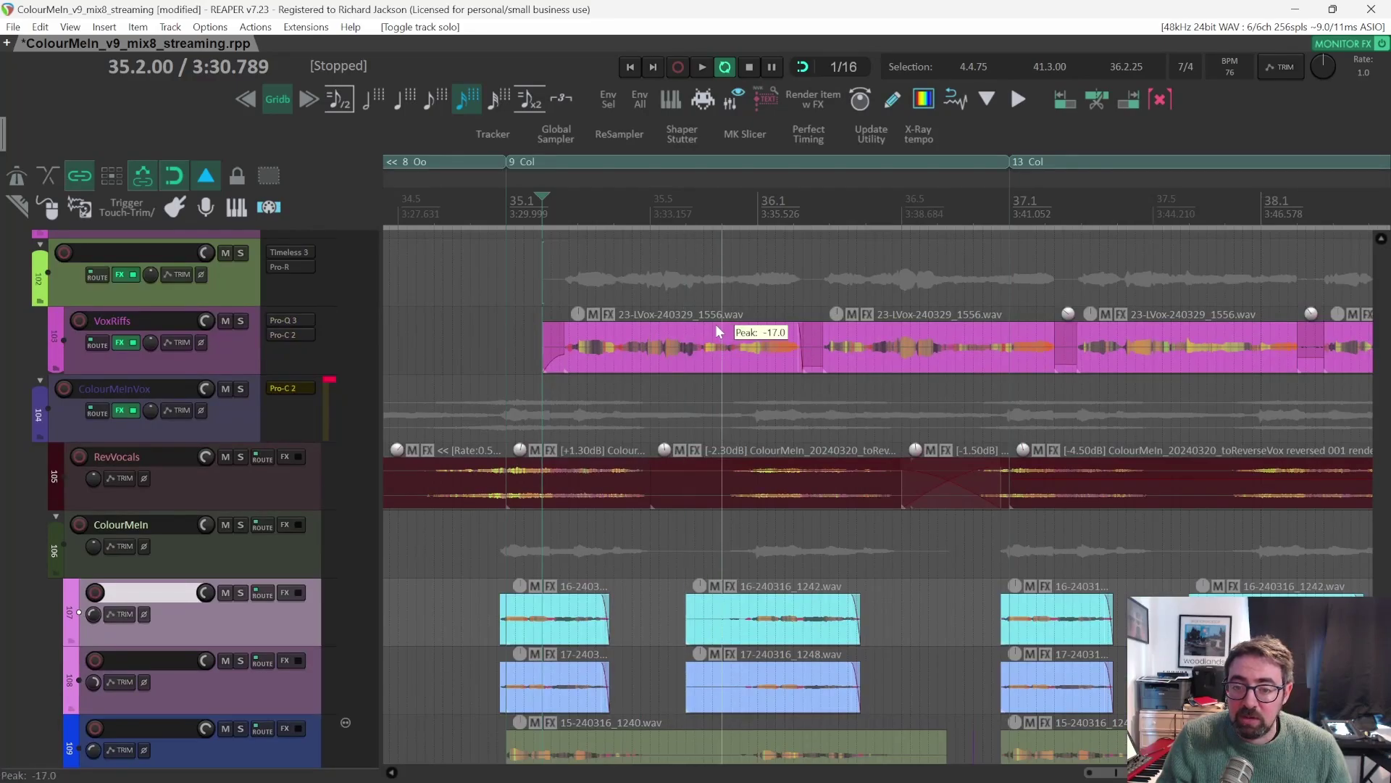
{"action": "scroll", "coordinate": [958, 341], "scroll_direction": "right", "scroll_amount": 3}
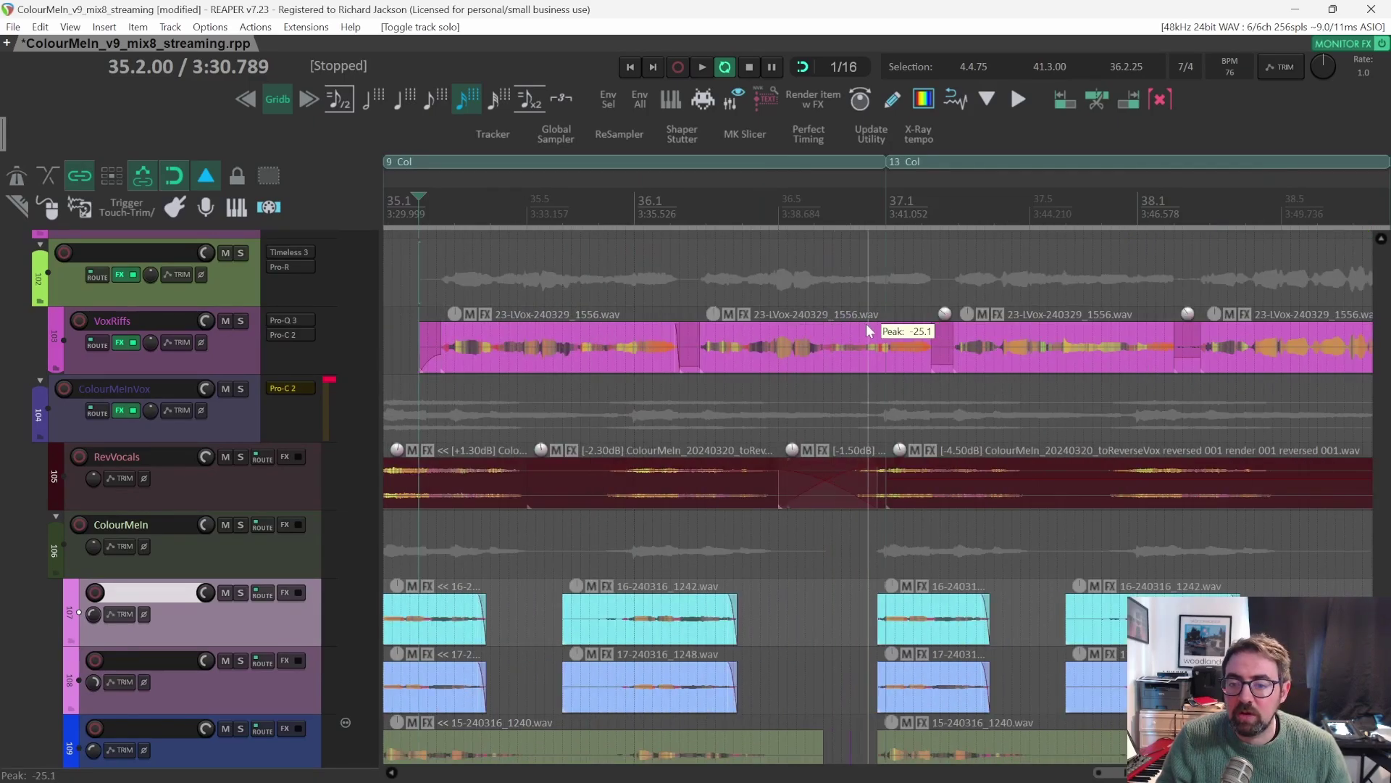
{"action": "scroll", "coordinate": [920, 332], "scroll_direction": "right", "scroll_amount": 5}
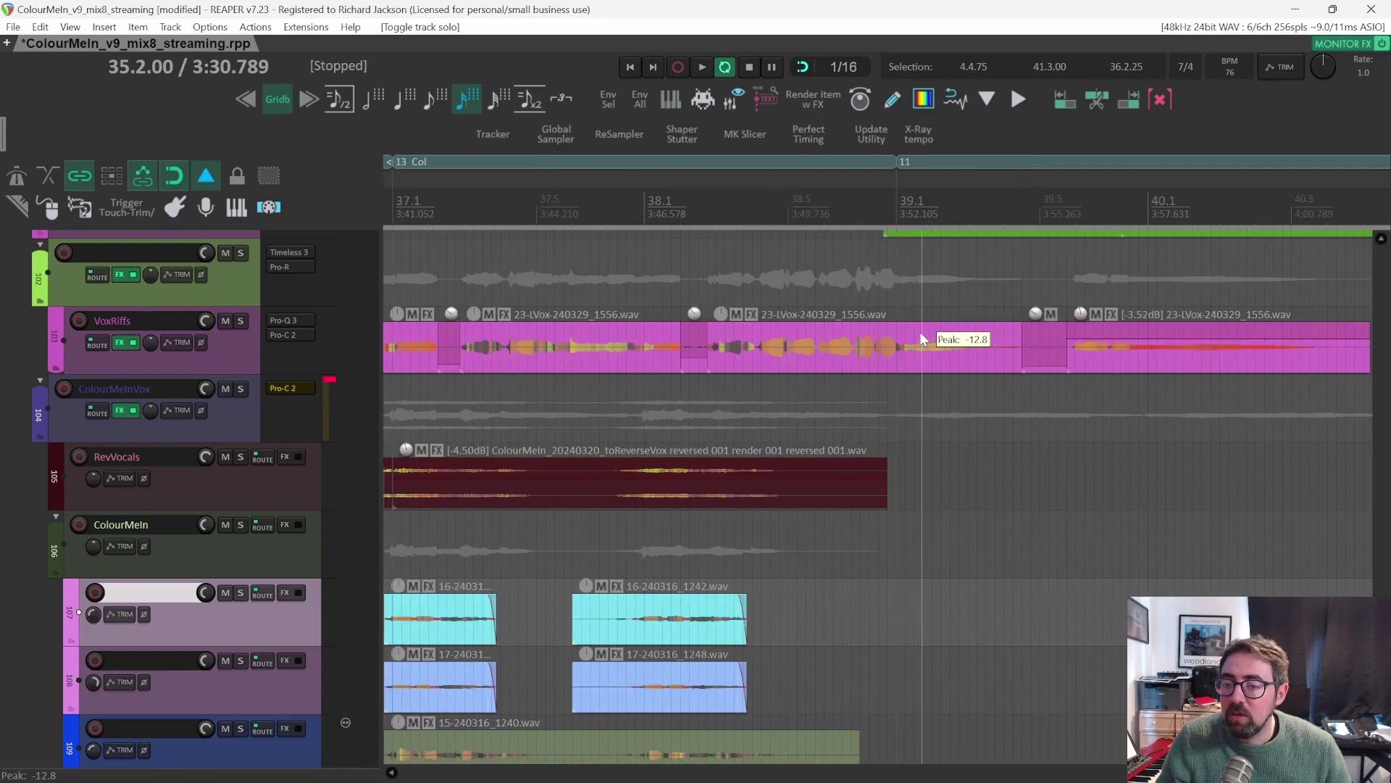
{"action": "scroll", "coordinate": [919, 332], "scroll_direction": "left", "scroll_amount": 7}
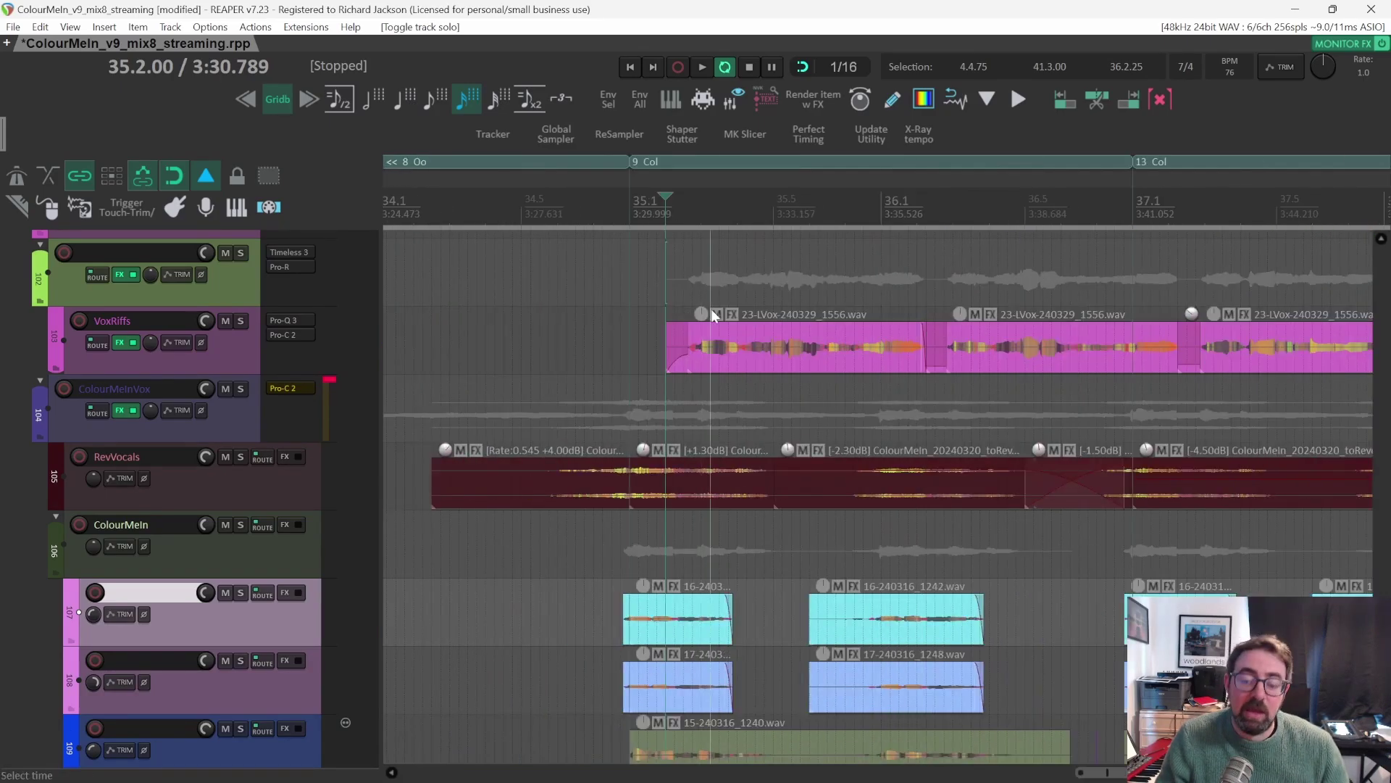
Place the edit cursor just before bar 39, where the LVox items begin, and play the full mix from there.
{"action": "scroll", "coordinate": [711, 309], "scroll_direction": "down", "scroll_amount": 5}
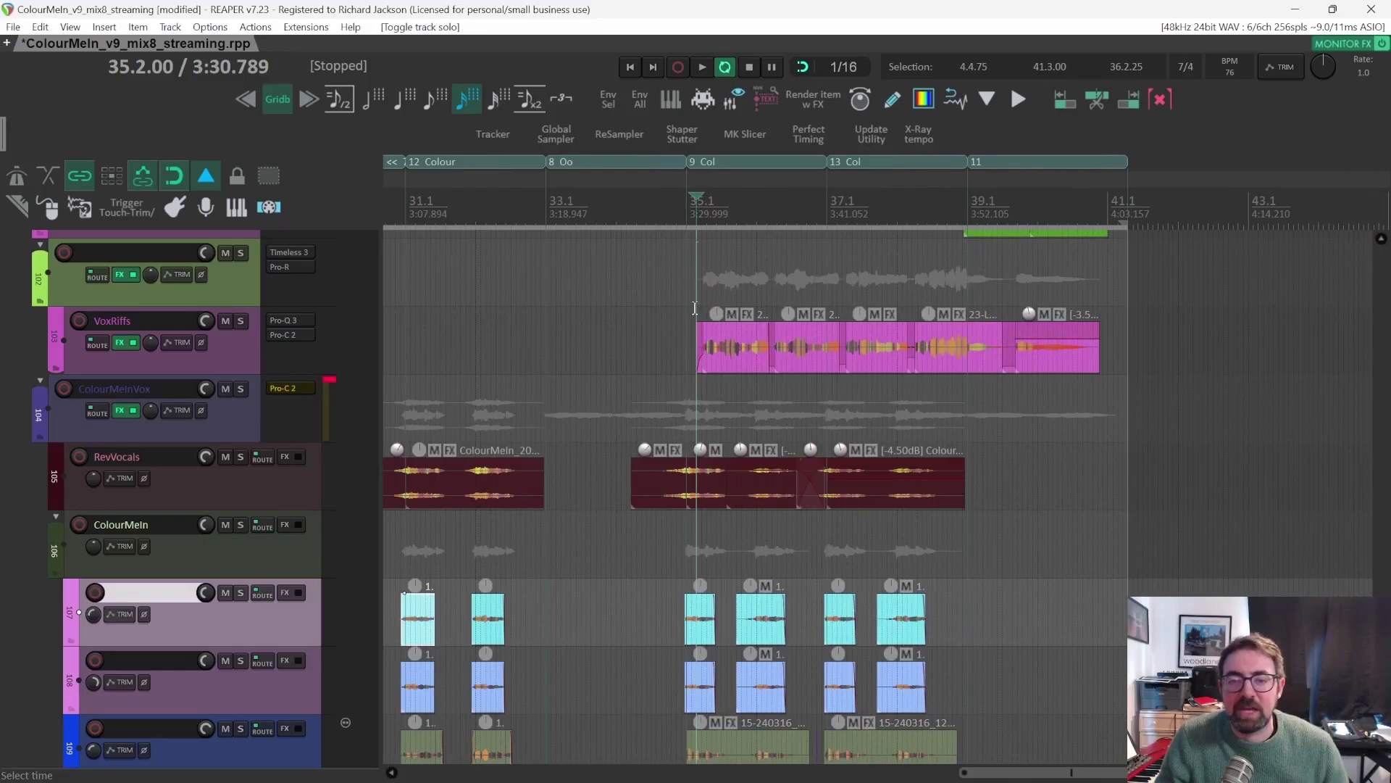
{"action": "scroll", "coordinate": [695, 308], "scroll_direction": "down", "scroll_amount": 3}
{"action": "scroll", "coordinate": [695, 383], "scroll_direction": "up", "scroll_amount": 1}
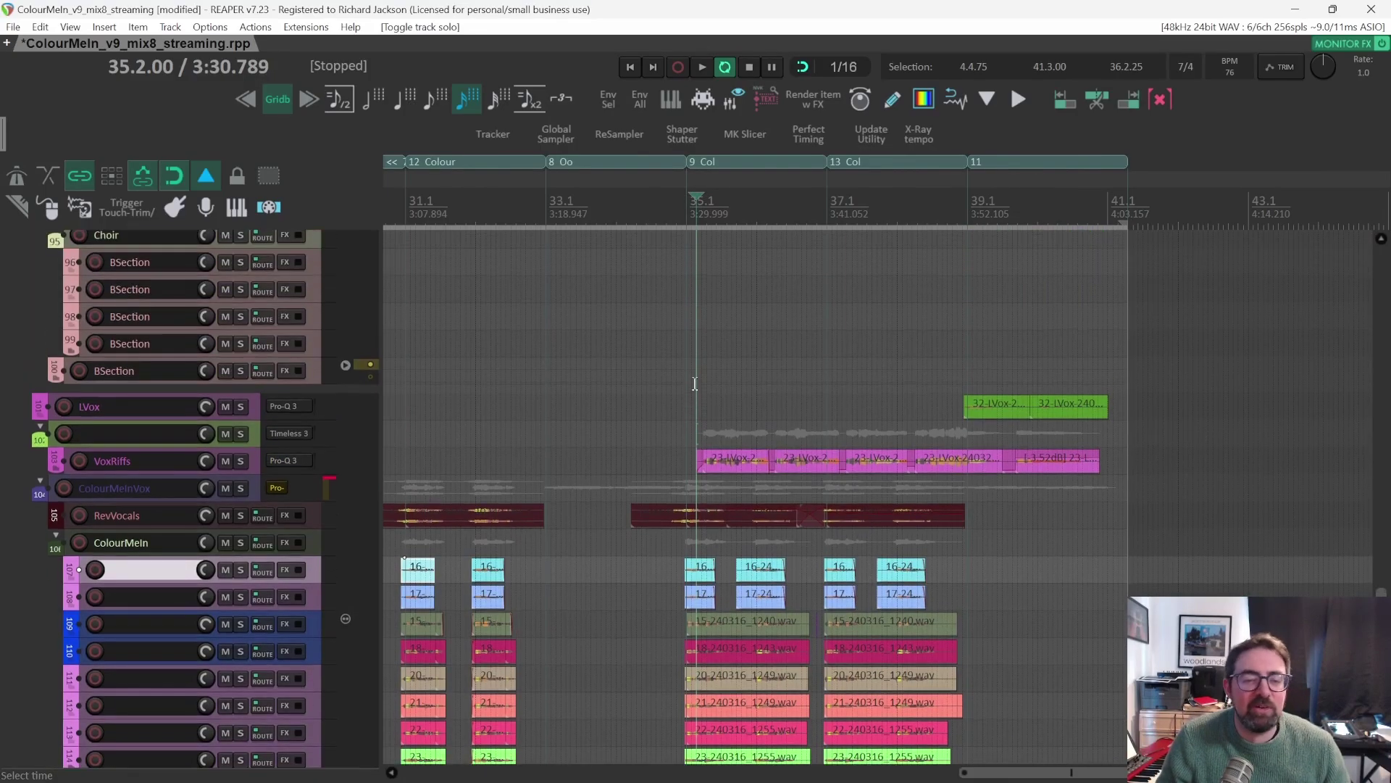
{"action": "scroll", "coordinate": [973, 372], "scroll_direction": "up", "scroll_amount": 3}
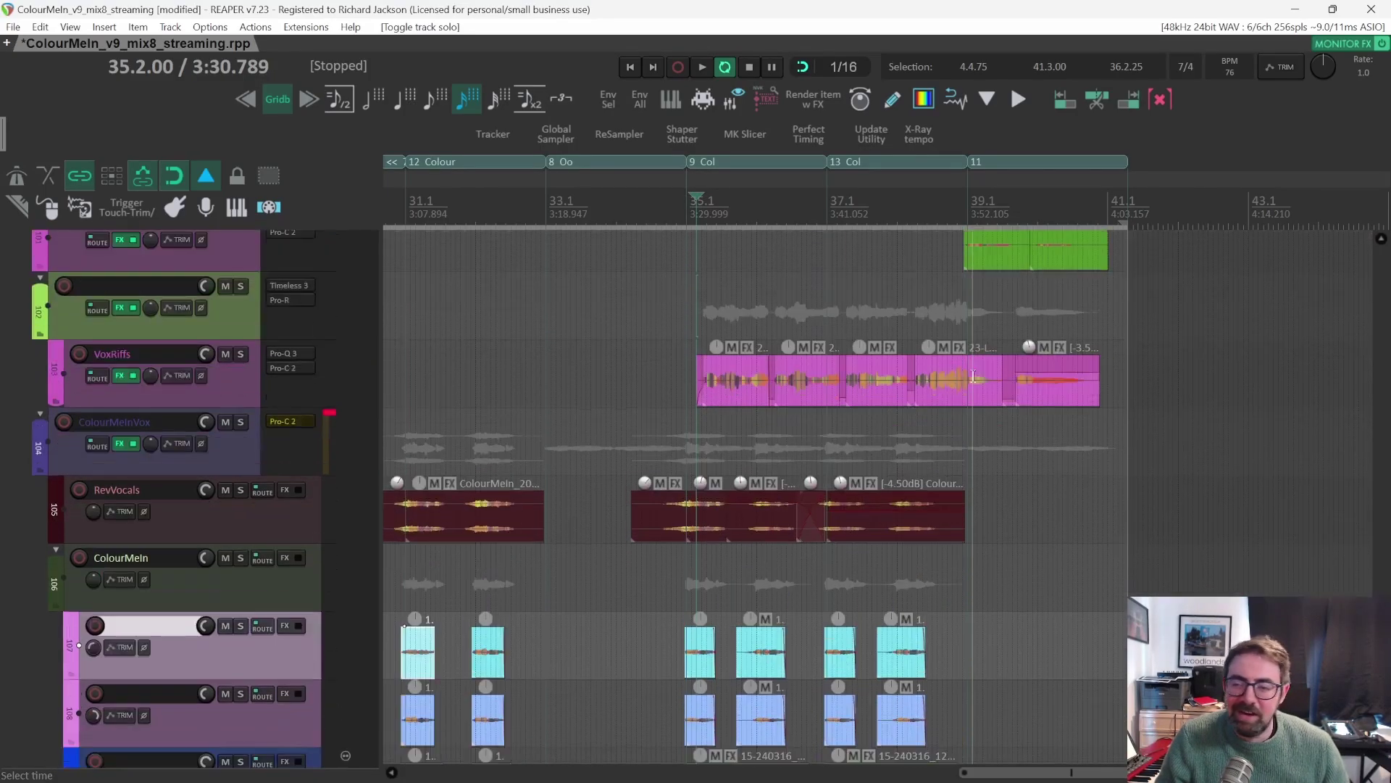
{"action": "scroll", "coordinate": [974, 373], "scroll_direction": "up", "scroll_amount": 1}
{"action": "left_click", "coordinate": [958, 208]}
{"action": "key", "text": "space"}
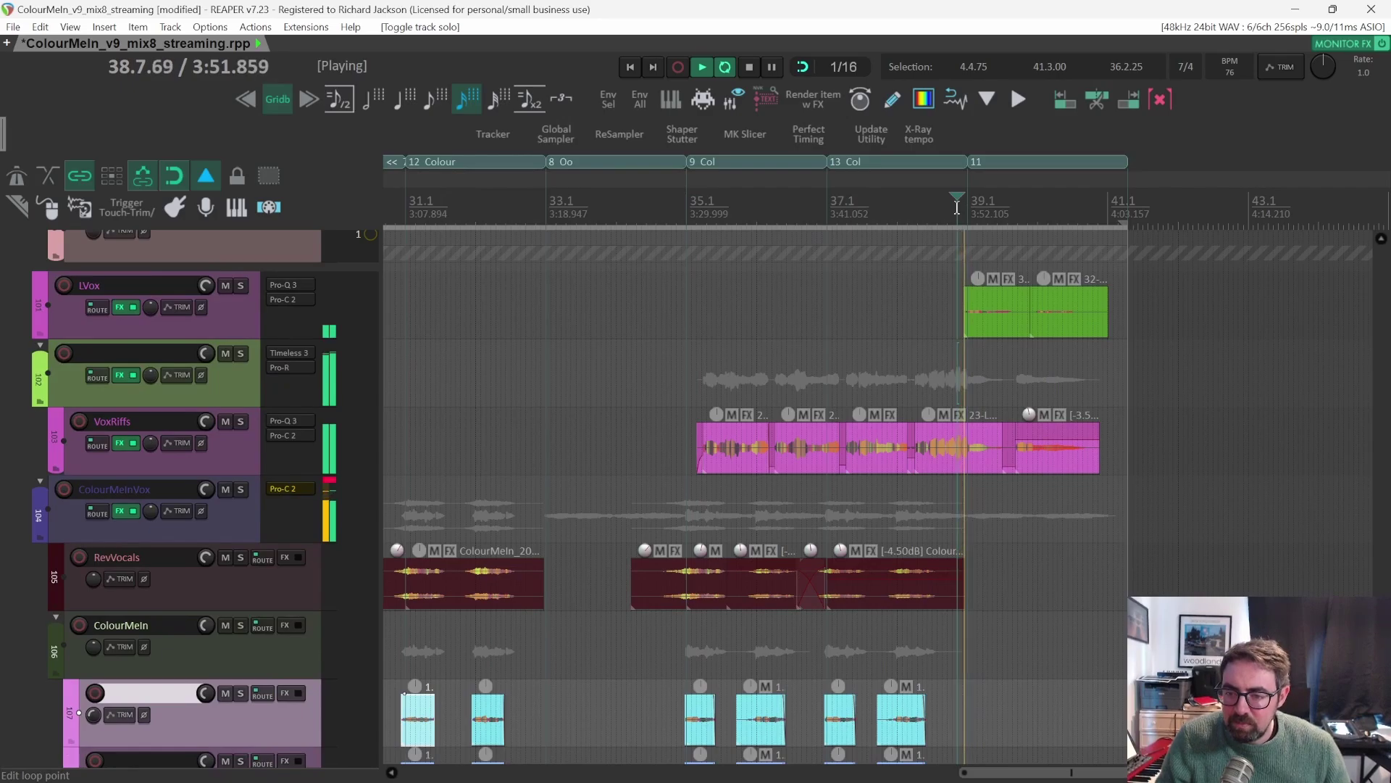
Stop the full mix, solo the AllVox folder and play all the vocals together from 38.7.00.
{"action": "key", "text": "space"}
{"action": "scroll", "coordinate": [219, 377], "scroll_direction": "up", "scroll_amount": 1}
{"action": "scroll", "coordinate": [219, 377], "scroll_direction": "up", "scroll_amount": 1}
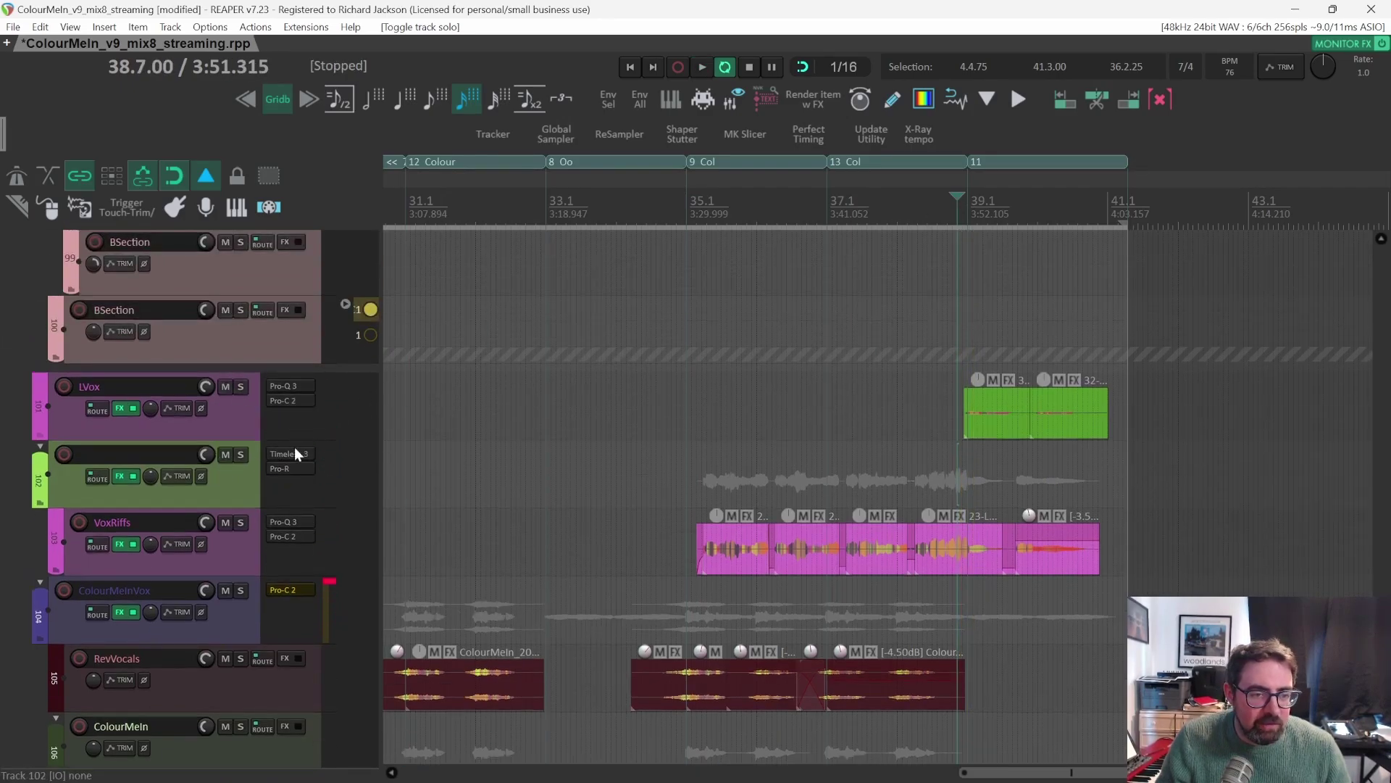
{"action": "scroll", "coordinate": [261, 410], "scroll_direction": "up", "scroll_amount": 2}
{"action": "scroll", "coordinate": [261, 410], "scroll_direction": "down", "scroll_amount": 4}
{"action": "scroll", "coordinate": [285, 425], "scroll_direction": "up", "scroll_amount": 1}
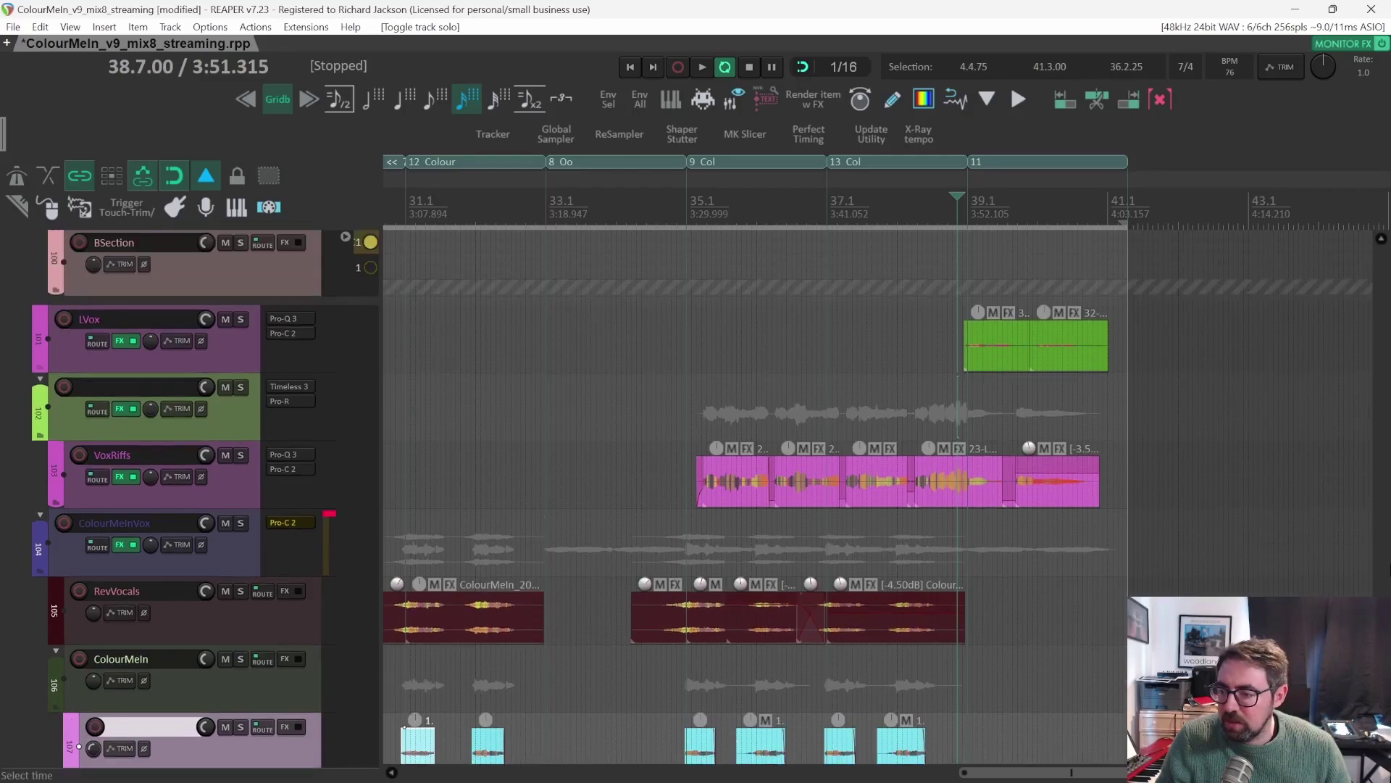
{"action": "left_click_drag", "start_coordinate": [1384, 612], "coordinate": [1386, 555]}
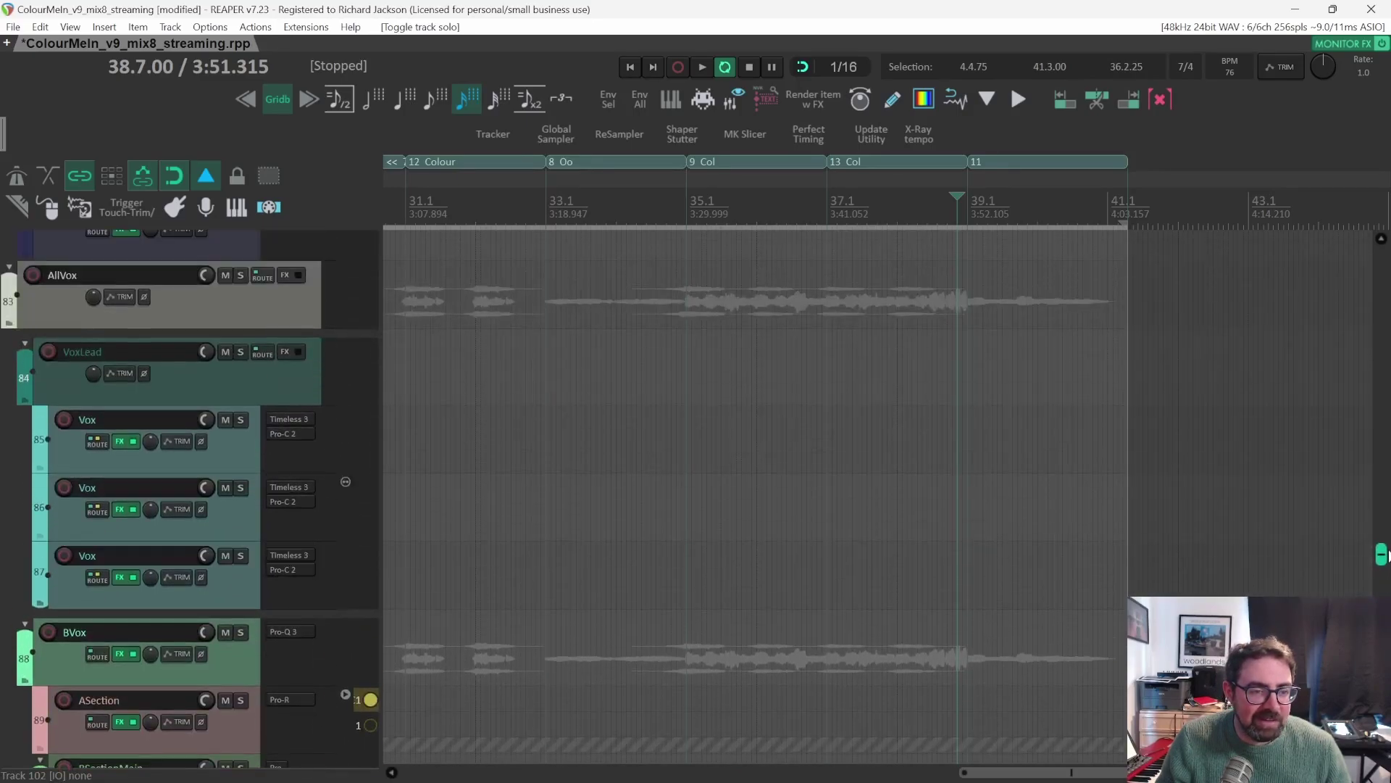
{"action": "left_click", "coordinate": [240, 277]}
{"action": "key", "text": "space"}
{"action": "scroll", "coordinate": [963, 355], "scroll_direction": "down", "scroll_amount": 10}
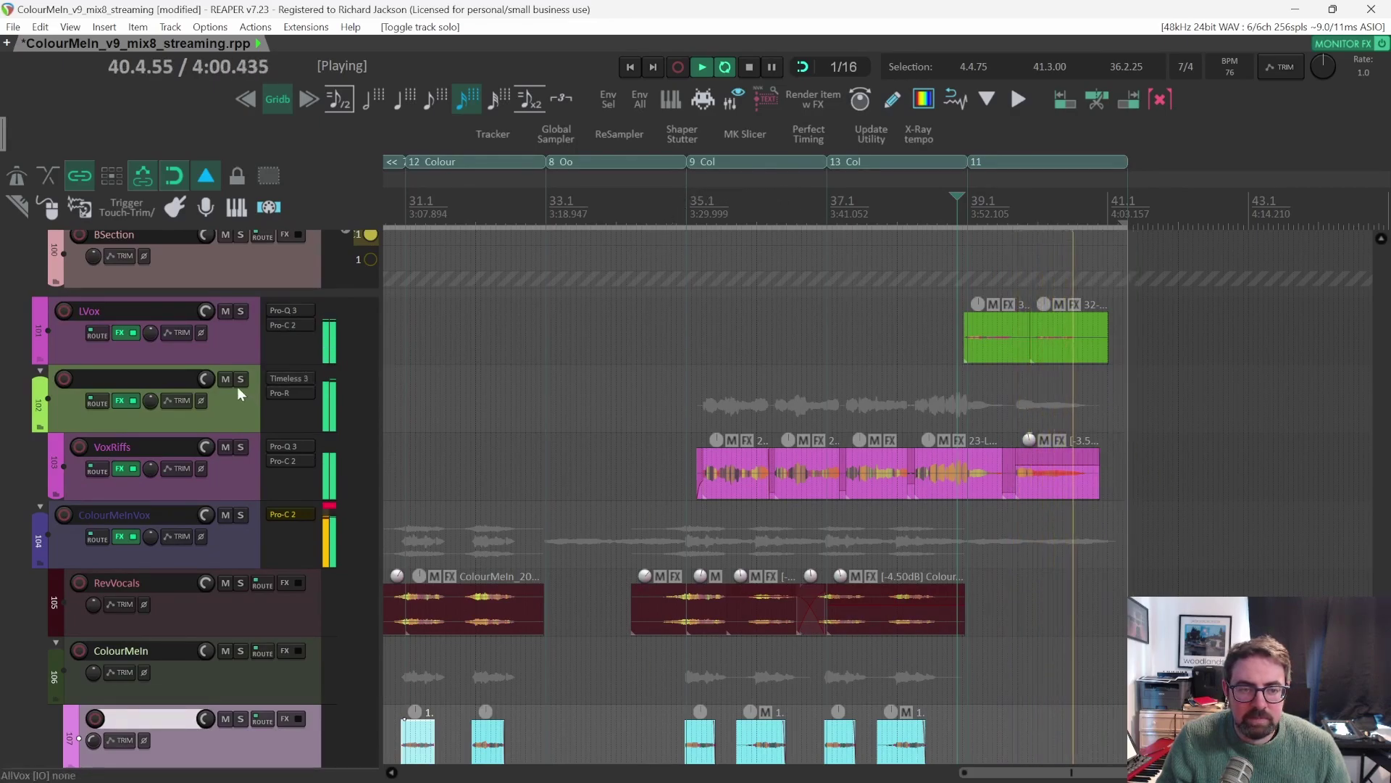
{"action": "key", "text": "space"}
Solo LVox and the unnamed folder containing VoxRiffs, then play them together from 38.6.00.
{"action": "left_click", "coordinate": [240, 311]}
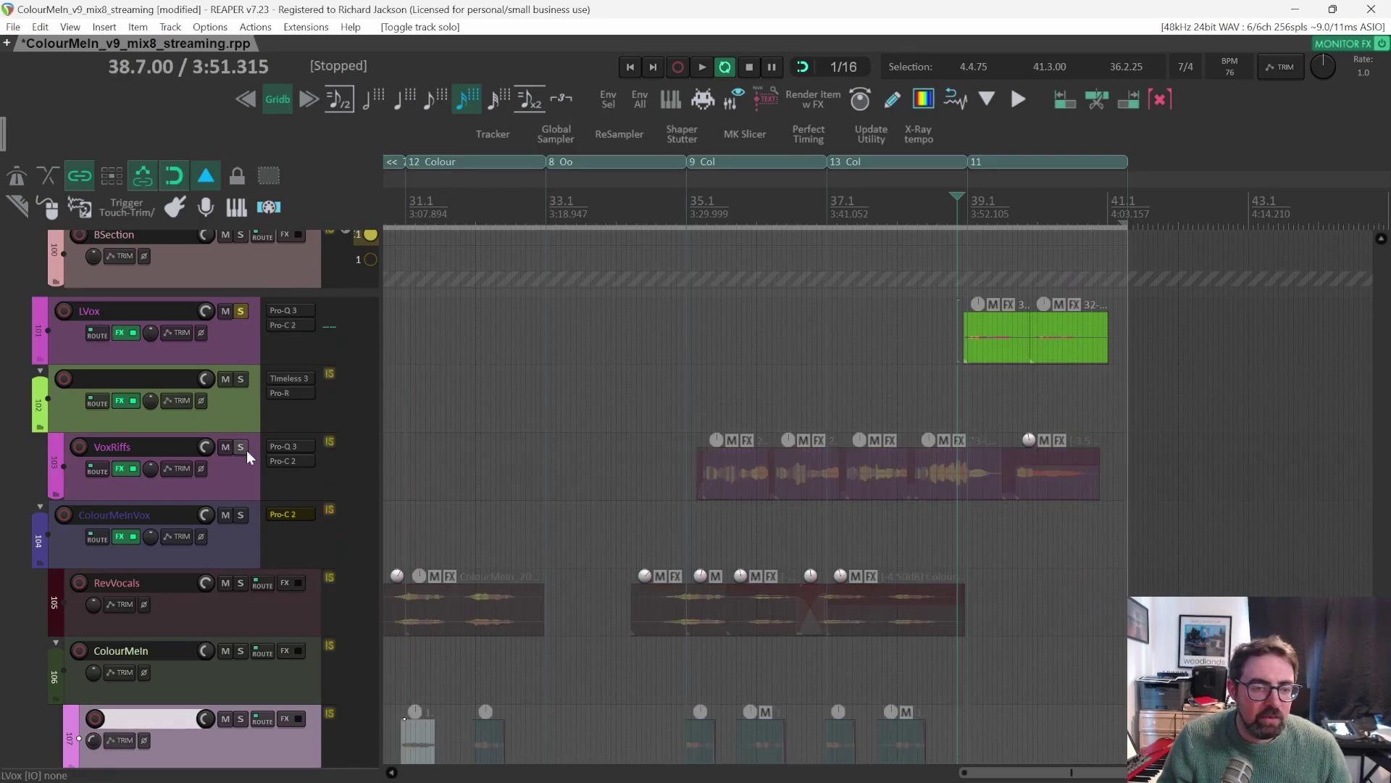
{"action": "left_click", "coordinate": [242, 381]}
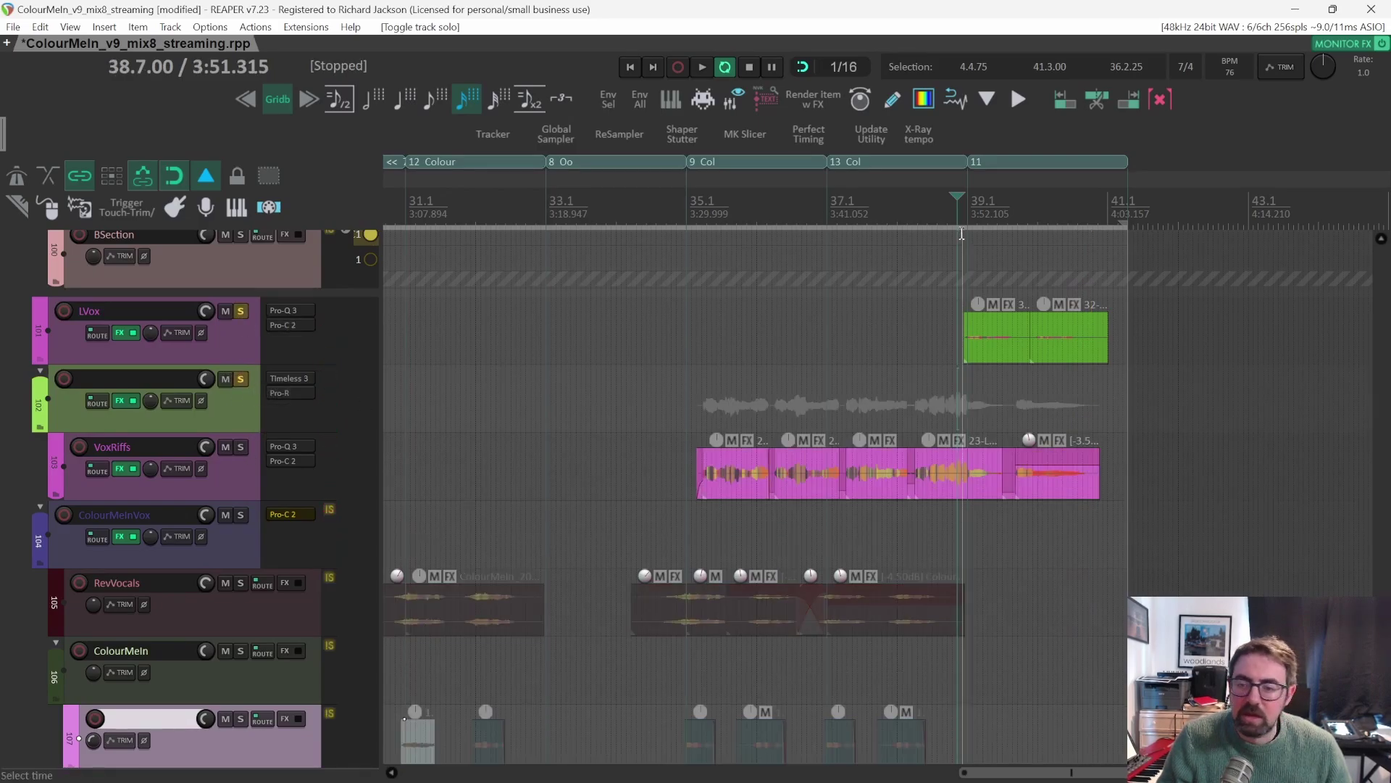
{"action": "key", "text": "space"}
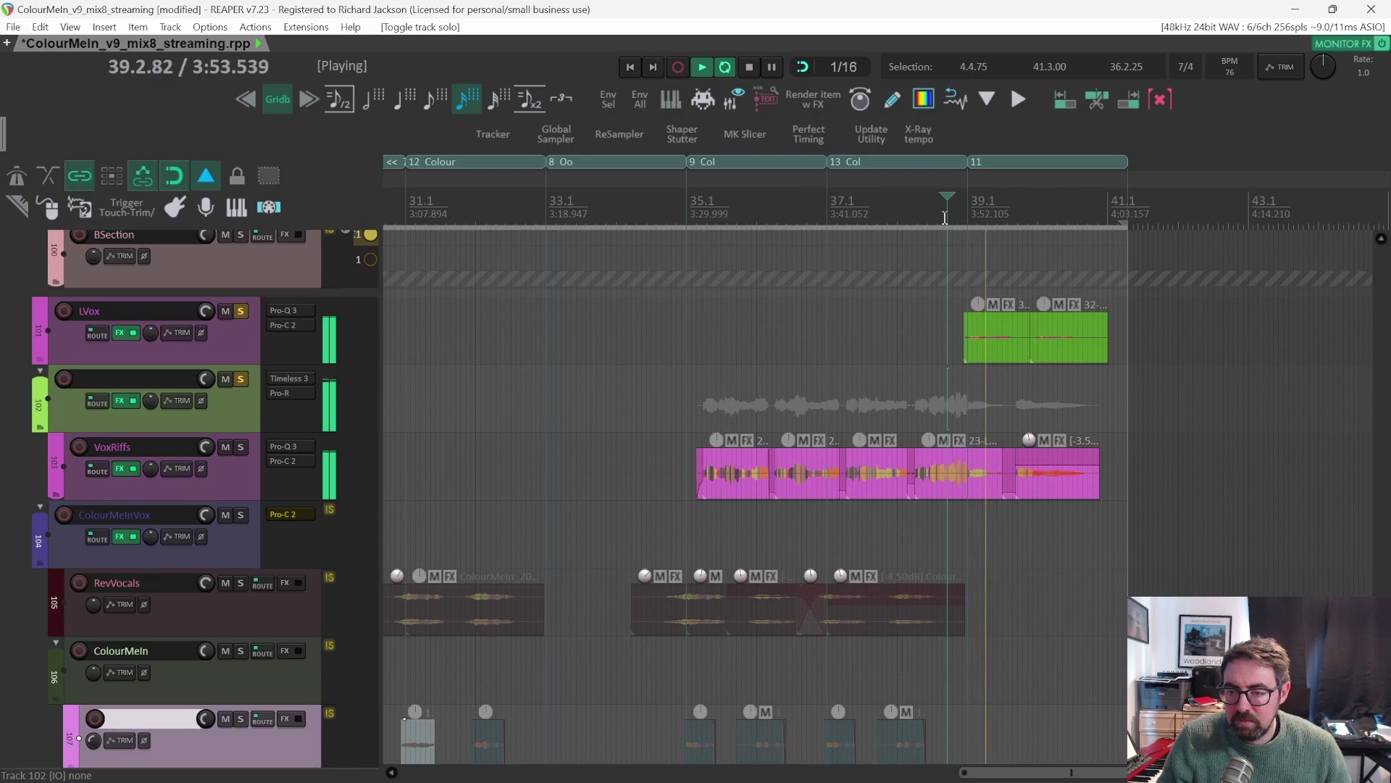
{"action": "key", "text": "space"}
Examine the ColourMeIn and OOh vocal layers around bar 39 and compare them with the LVox items.
{"action": "scroll", "coordinate": [1032, 395], "scroll_direction": "down", "scroll_amount": 3}
{"action": "right_click", "coordinate": [1028, 401]}
{"action": "left_click", "coordinate": [1017, 8]}
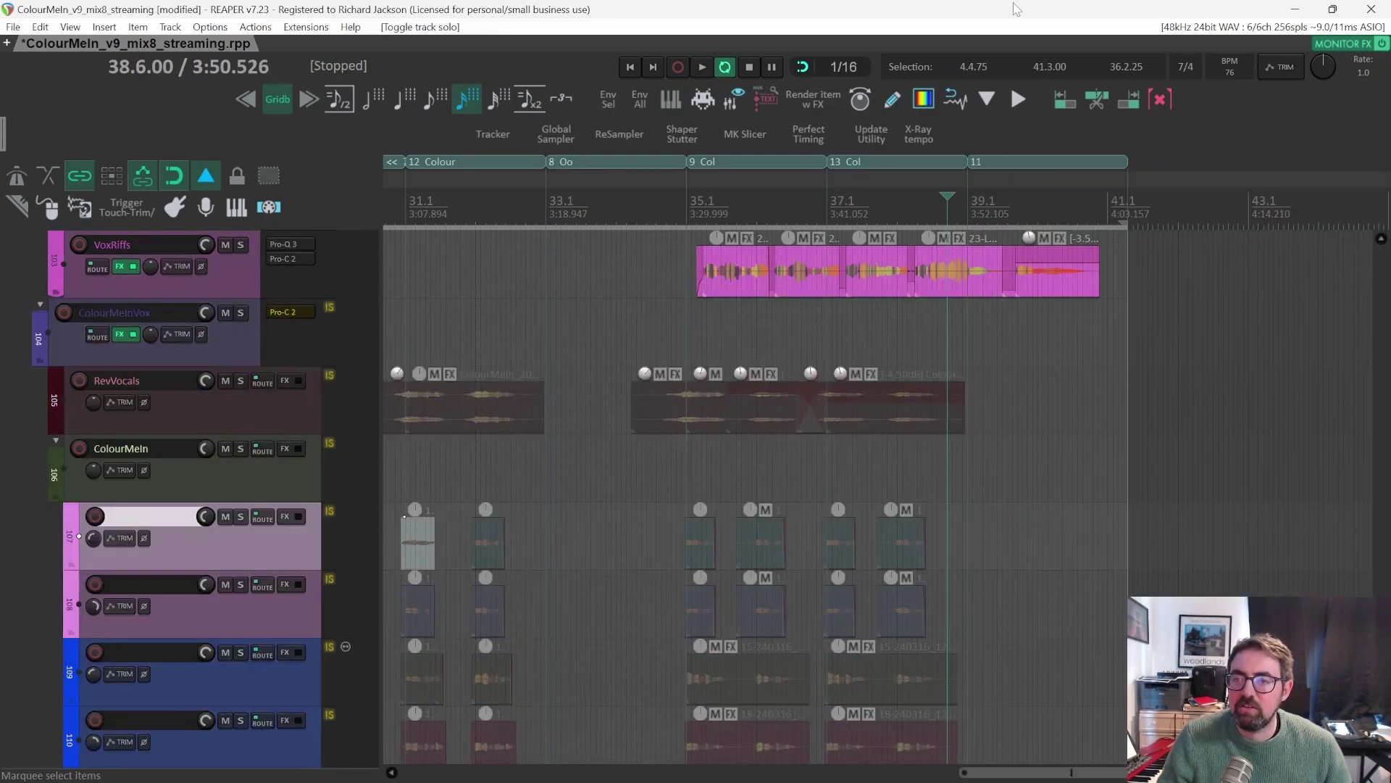
{"action": "scroll", "coordinate": [983, 484], "scroll_direction": "down", "scroll_amount": 7}
{"action": "scroll", "coordinate": [983, 487], "scroll_direction": "up", "scroll_amount": 7}
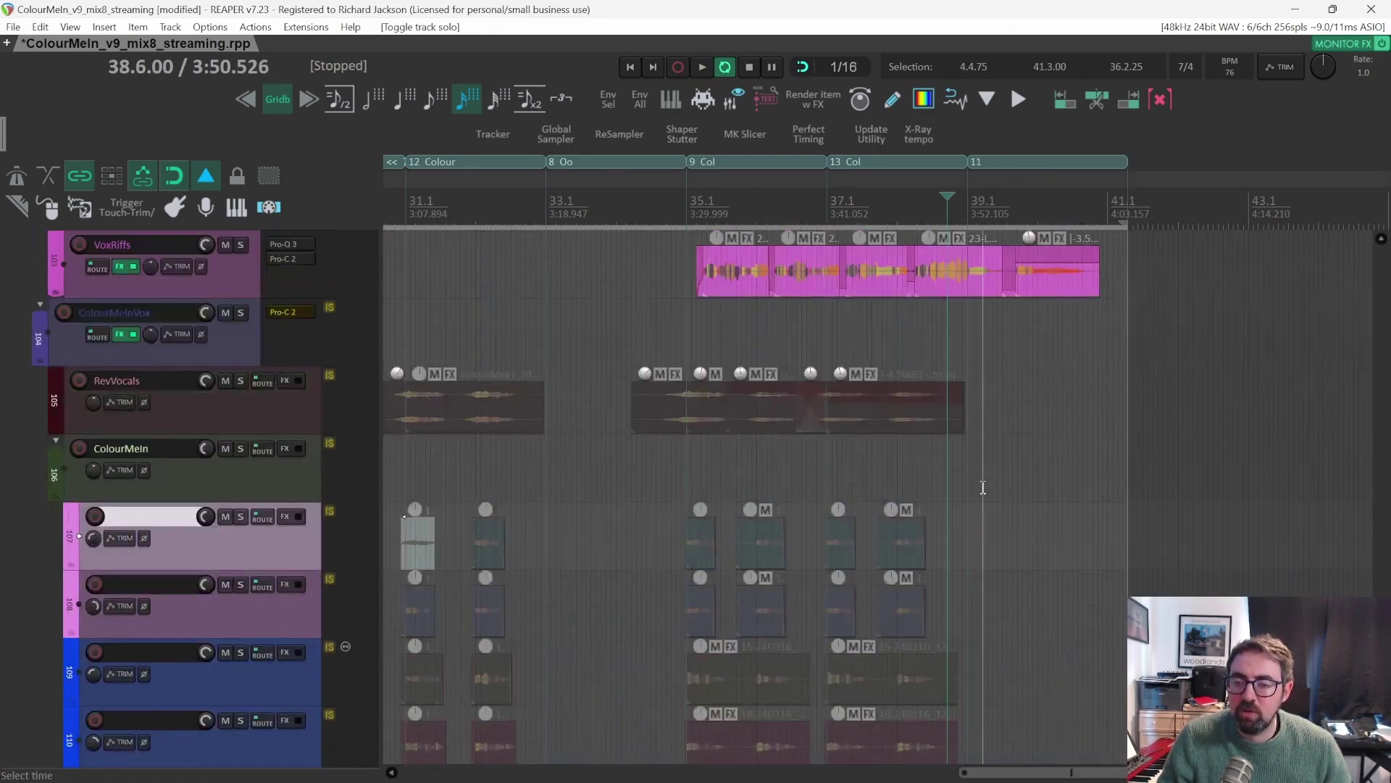
{"action": "scroll", "coordinate": [983, 488], "scroll_direction": "down", "scroll_amount": 8}
{"action": "scroll", "coordinate": [981, 506], "scroll_direction": "up", "scroll_amount": 3}
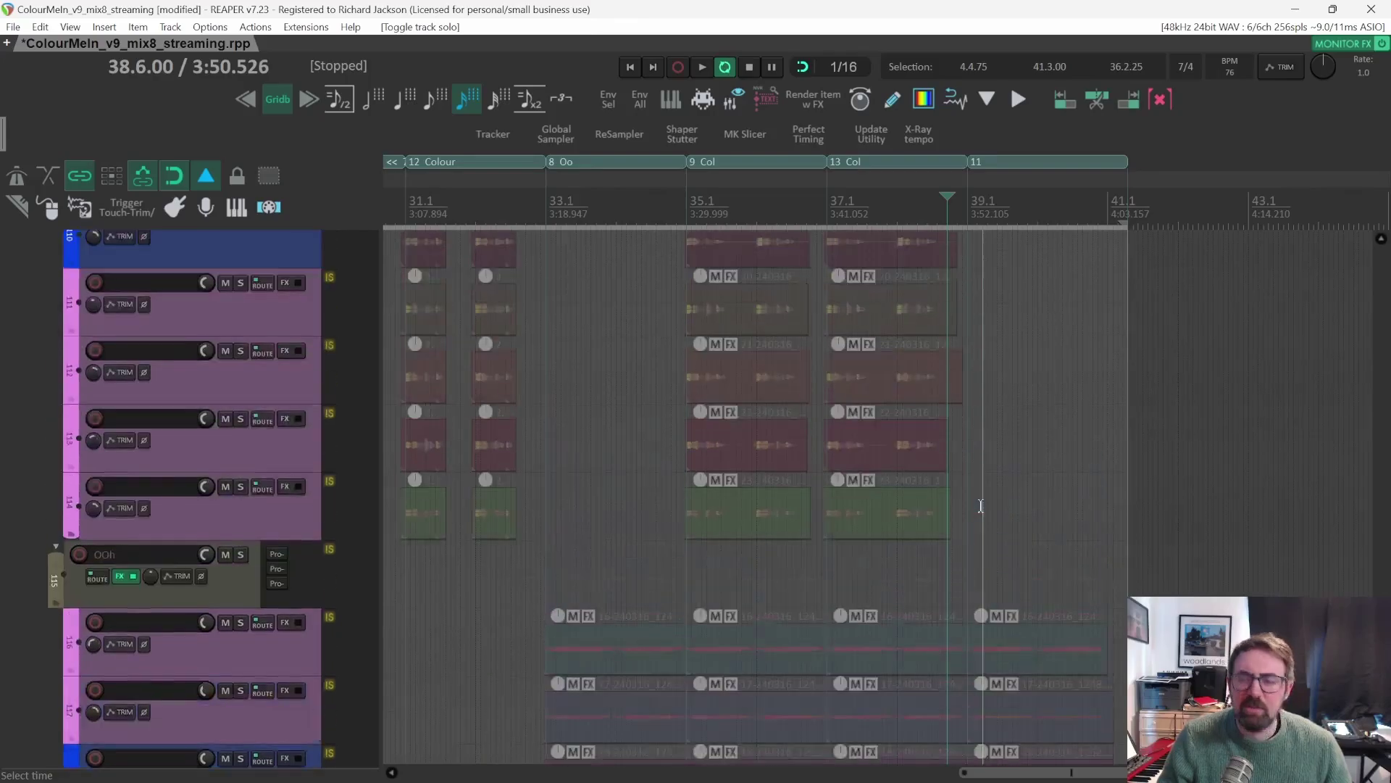
{"action": "scroll", "coordinate": [254, 453], "scroll_direction": "up", "scroll_amount": 14}
{"action": "scroll", "coordinate": [253, 453], "scroll_direction": "down", "scroll_amount": 2}
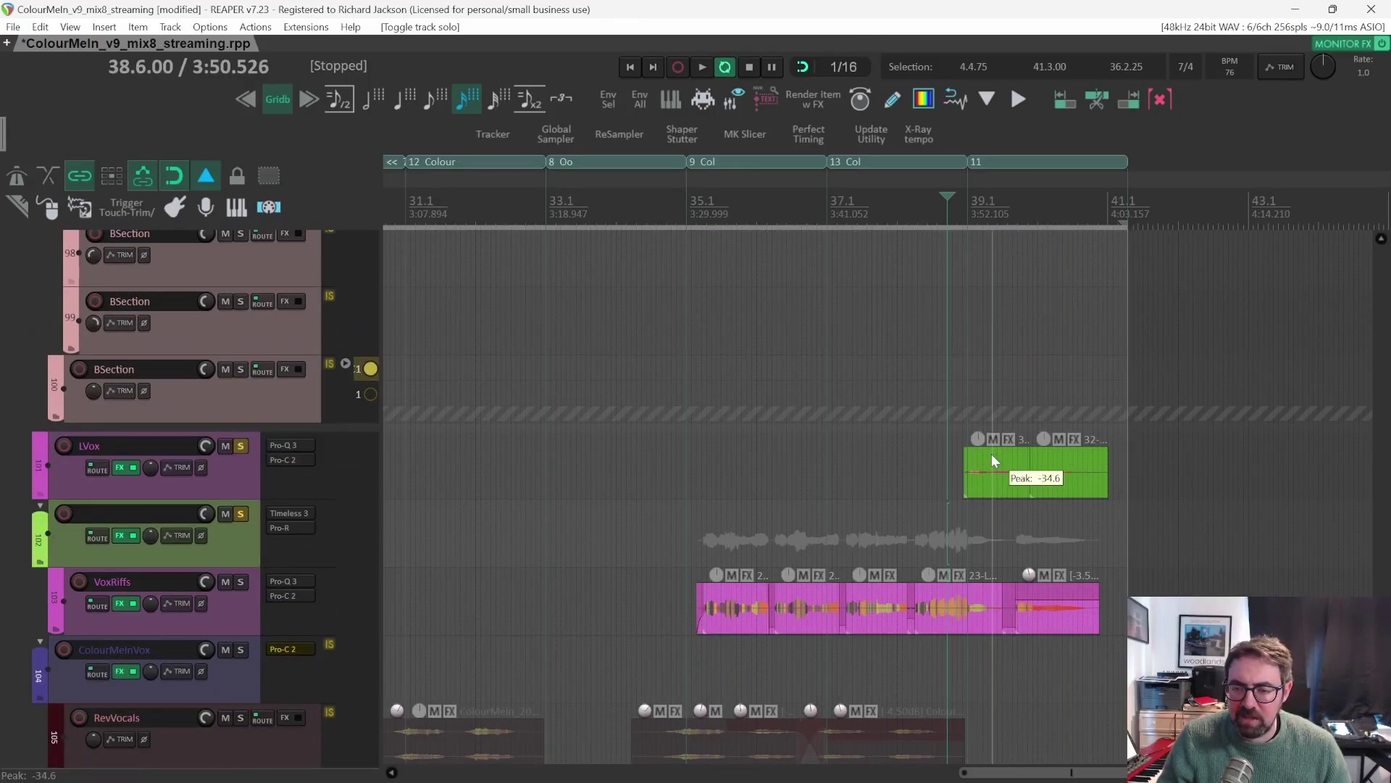
Unsolo the VoxRiffs folder, listen to LVox alone from 38.6.00, and unsolo it after stopping playback.
{"action": "key", "text": "space"}
{"action": "key", "text": "space"}
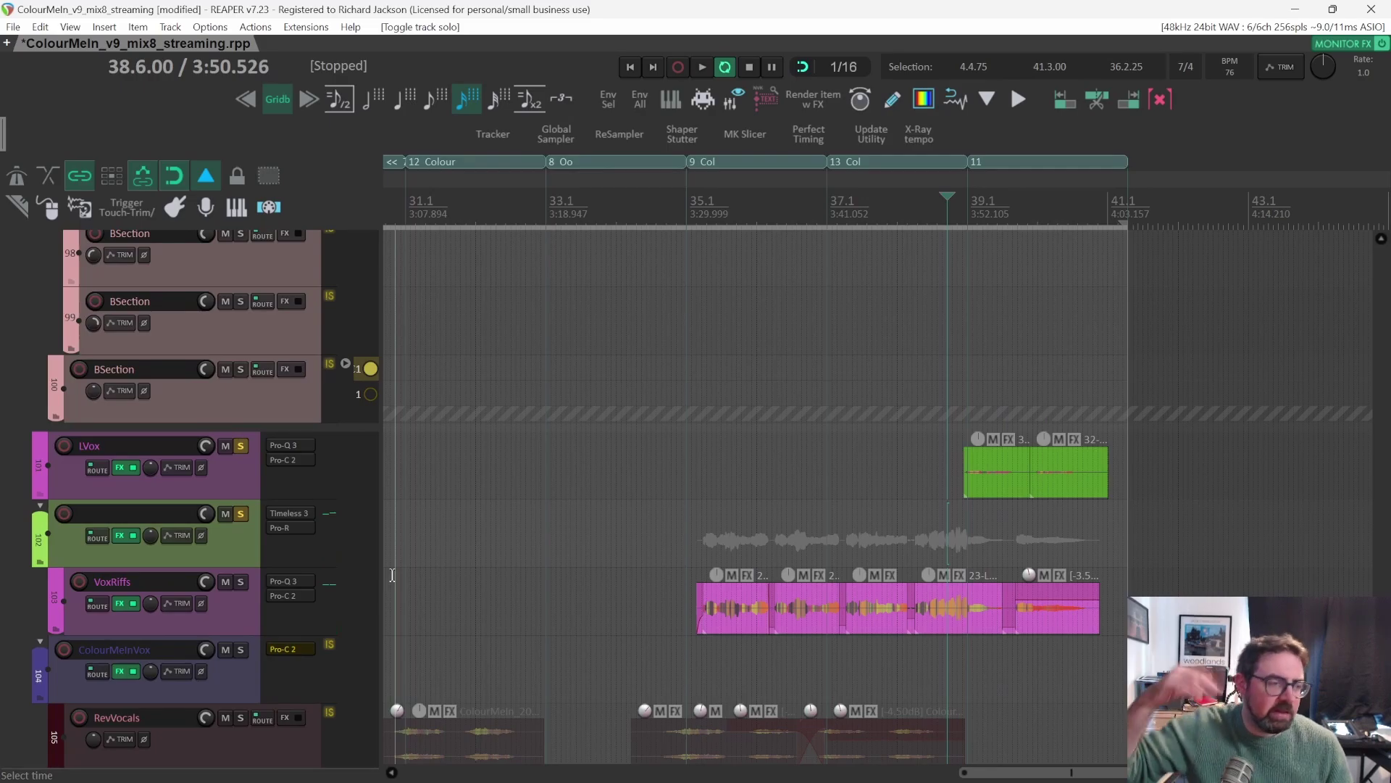
{"action": "left_click", "coordinate": [241, 513]}
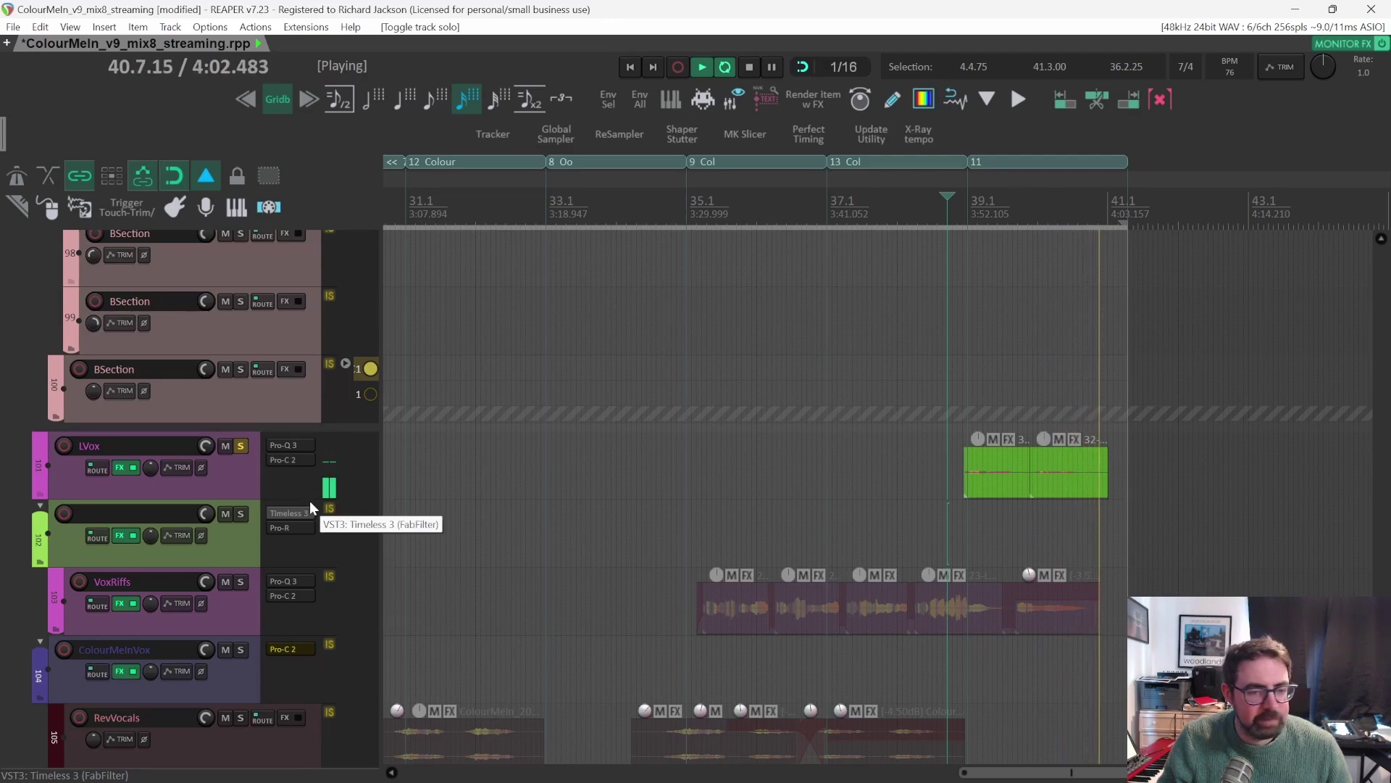
{"action": "key", "text": "space"}
{"action": "left_click", "coordinate": [240, 445]}
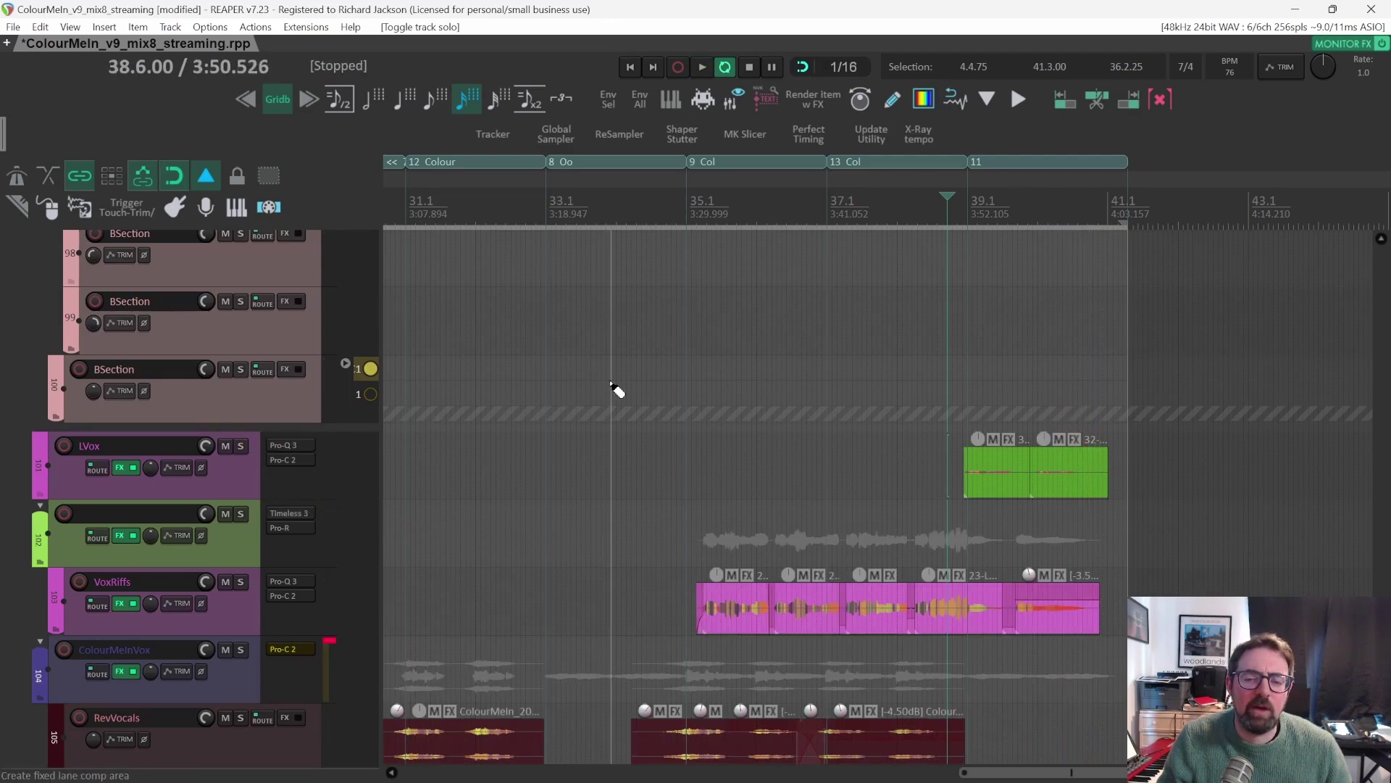
Examine the stacked vocal layers across section D, from LVox and VoxRiffs down to ColourMeIn and OOh.
{"action": "scroll", "coordinate": [611, 384], "scroll_direction": "down", "scroll_amount": 4}
{"action": "scroll", "coordinate": [611, 384], "scroll_direction": "down", "scroll_amount": 3}
{"action": "scroll", "coordinate": [605, 388], "scroll_direction": "left", "scroll_amount": 5}
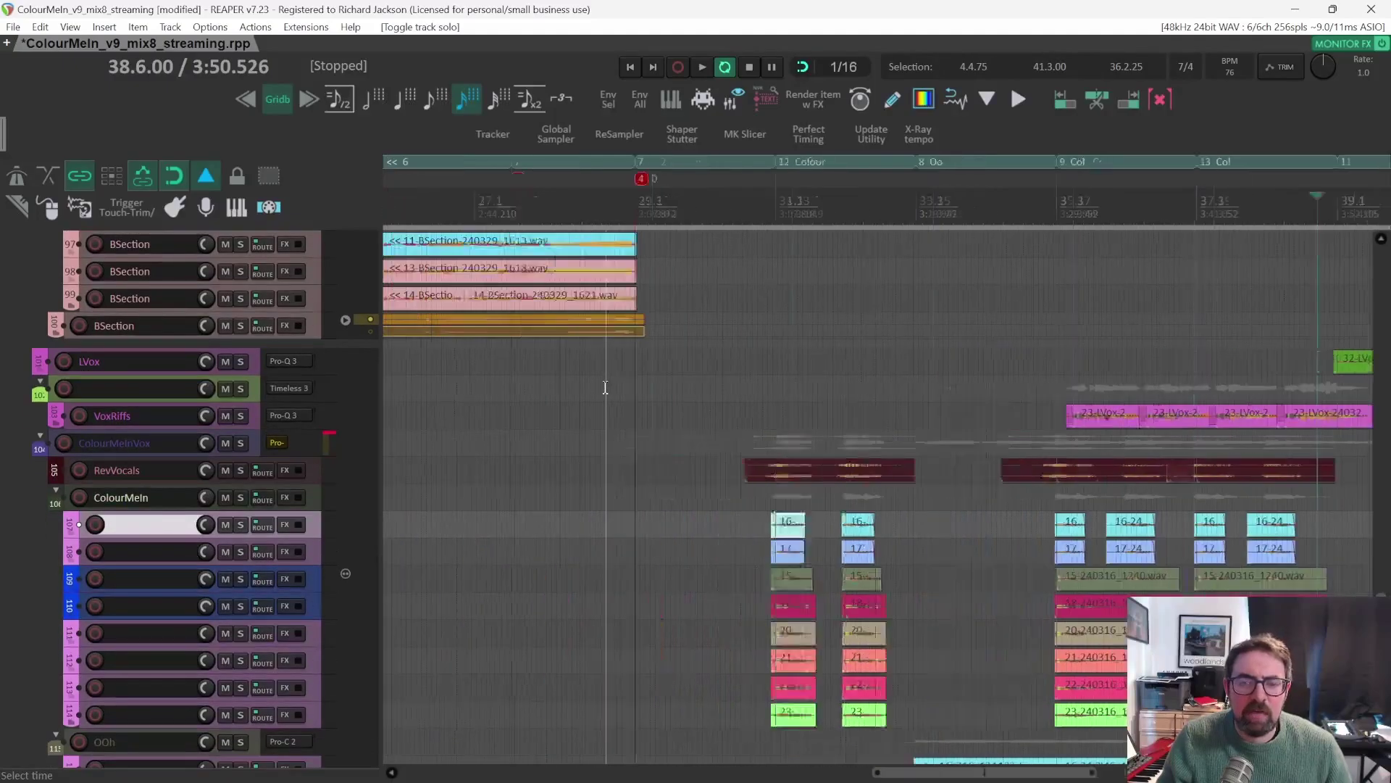
{"action": "scroll", "coordinate": [605, 388], "scroll_direction": "right", "scroll_amount": 5}
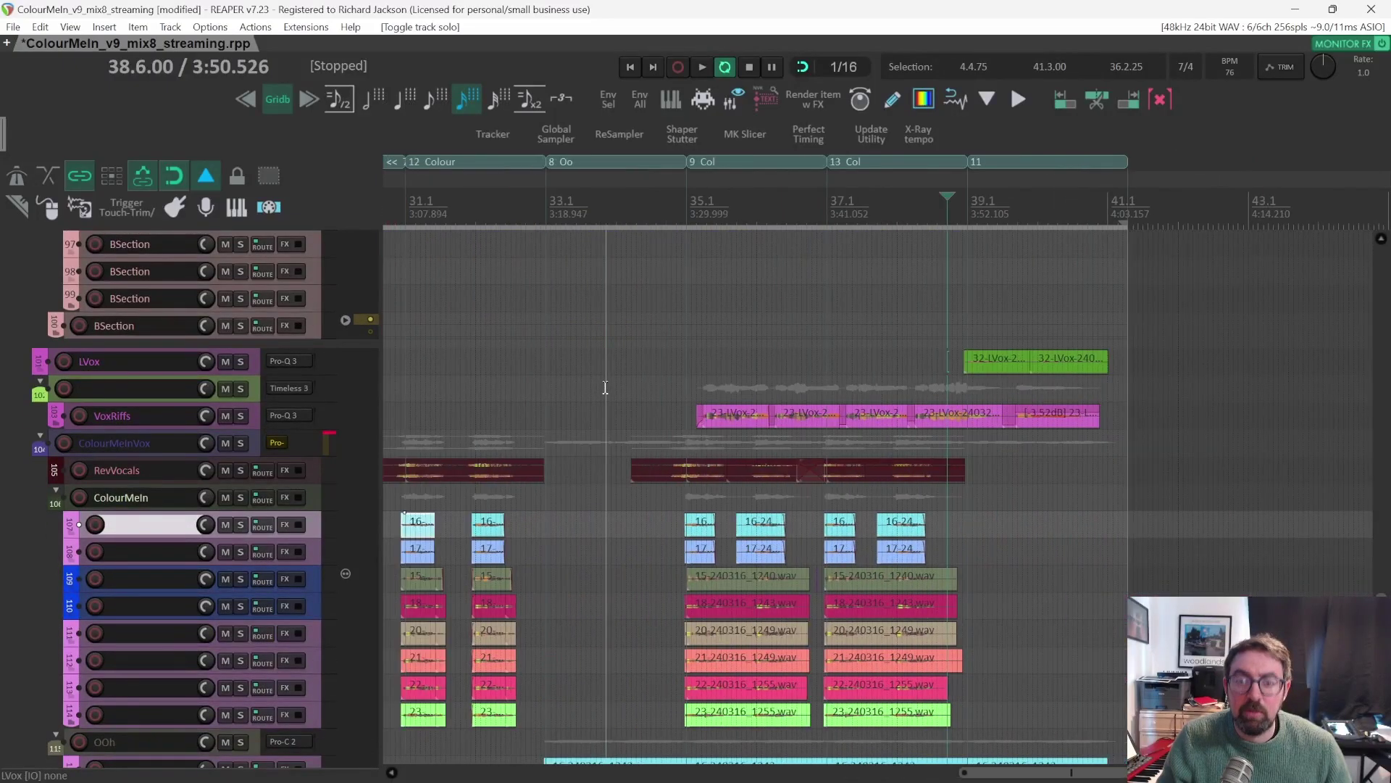
{"action": "scroll", "coordinate": [540, 292], "scroll_direction": "left", "scroll_amount": 3}
{"action": "scroll", "coordinate": [540, 293], "scroll_direction": "down", "scroll_amount": 3}
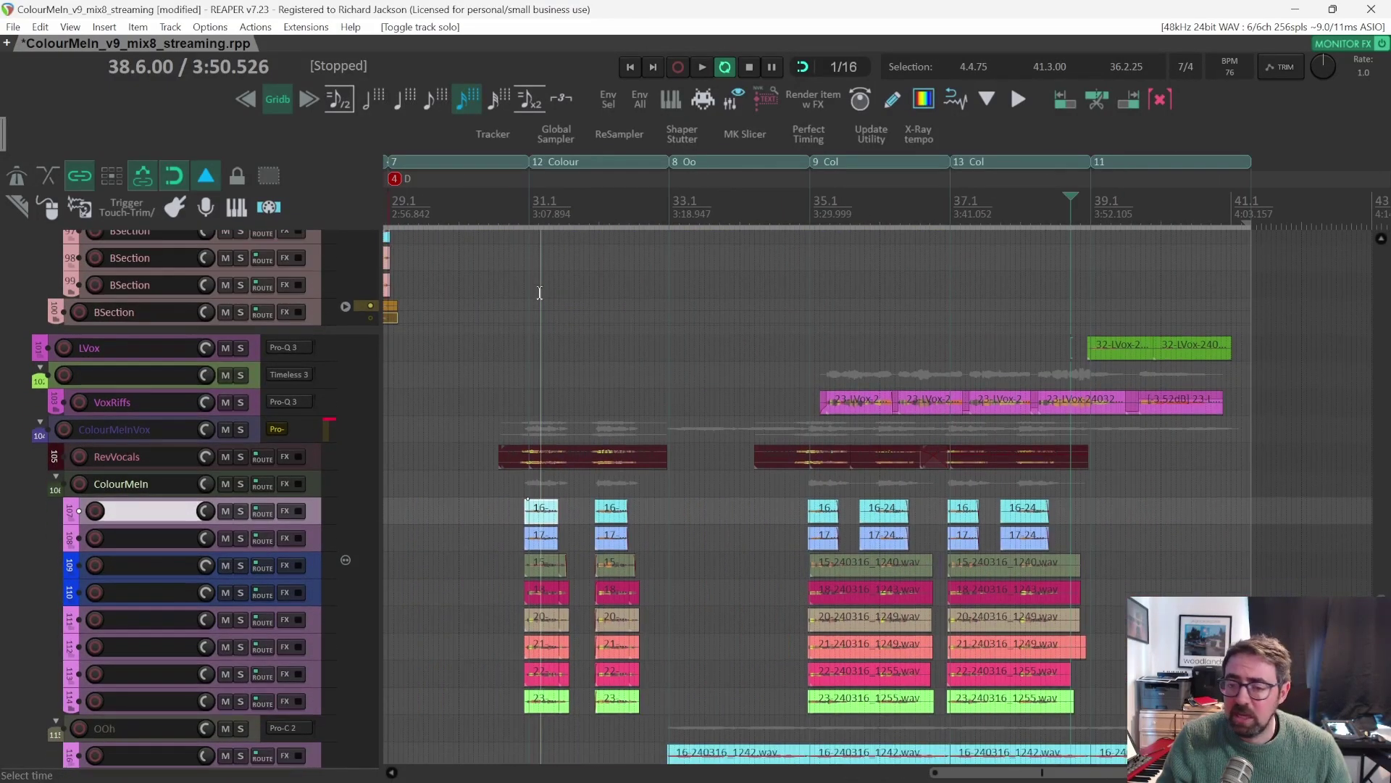
{"action": "scroll", "coordinate": [537, 298], "scroll_direction": "up", "scroll_amount": 3}
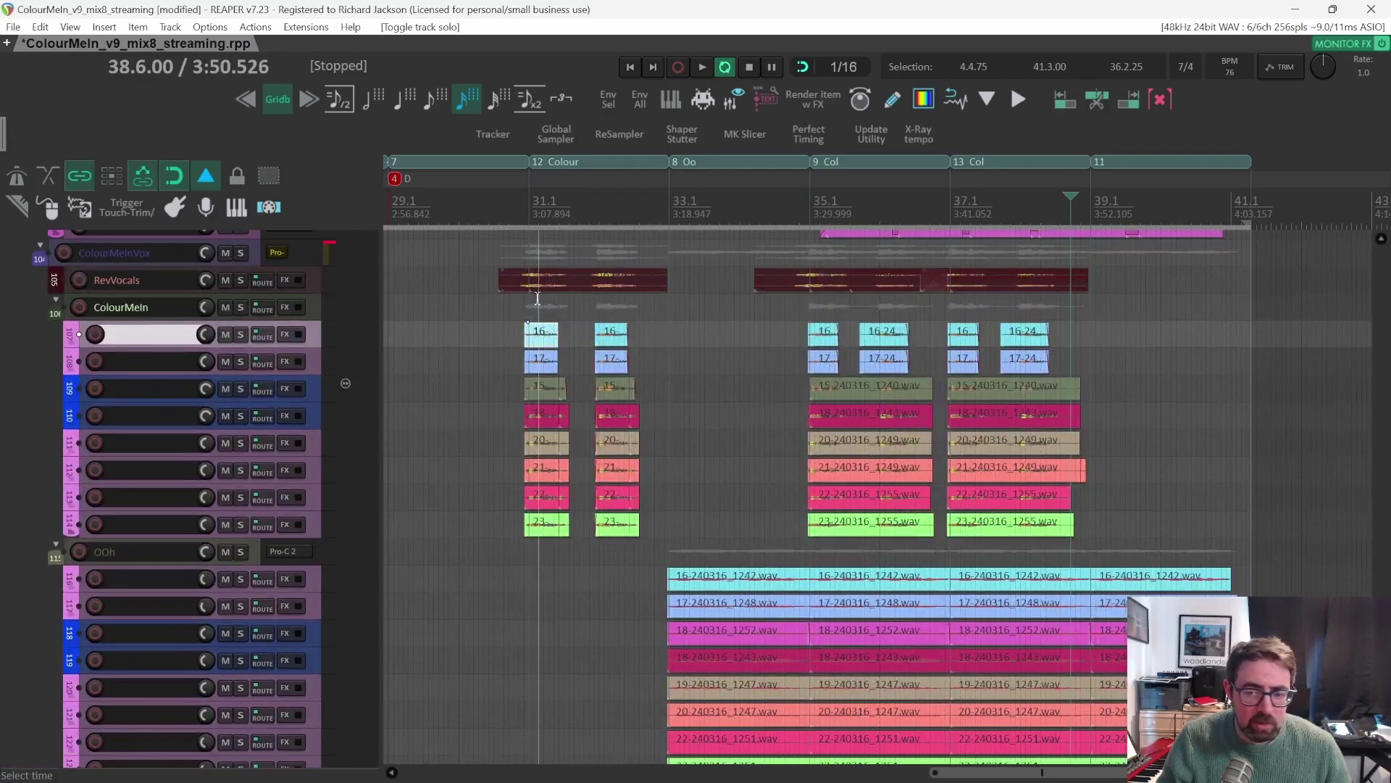
{"action": "scroll", "coordinate": [537, 298], "scroll_direction": "up", "scroll_amount": 2}
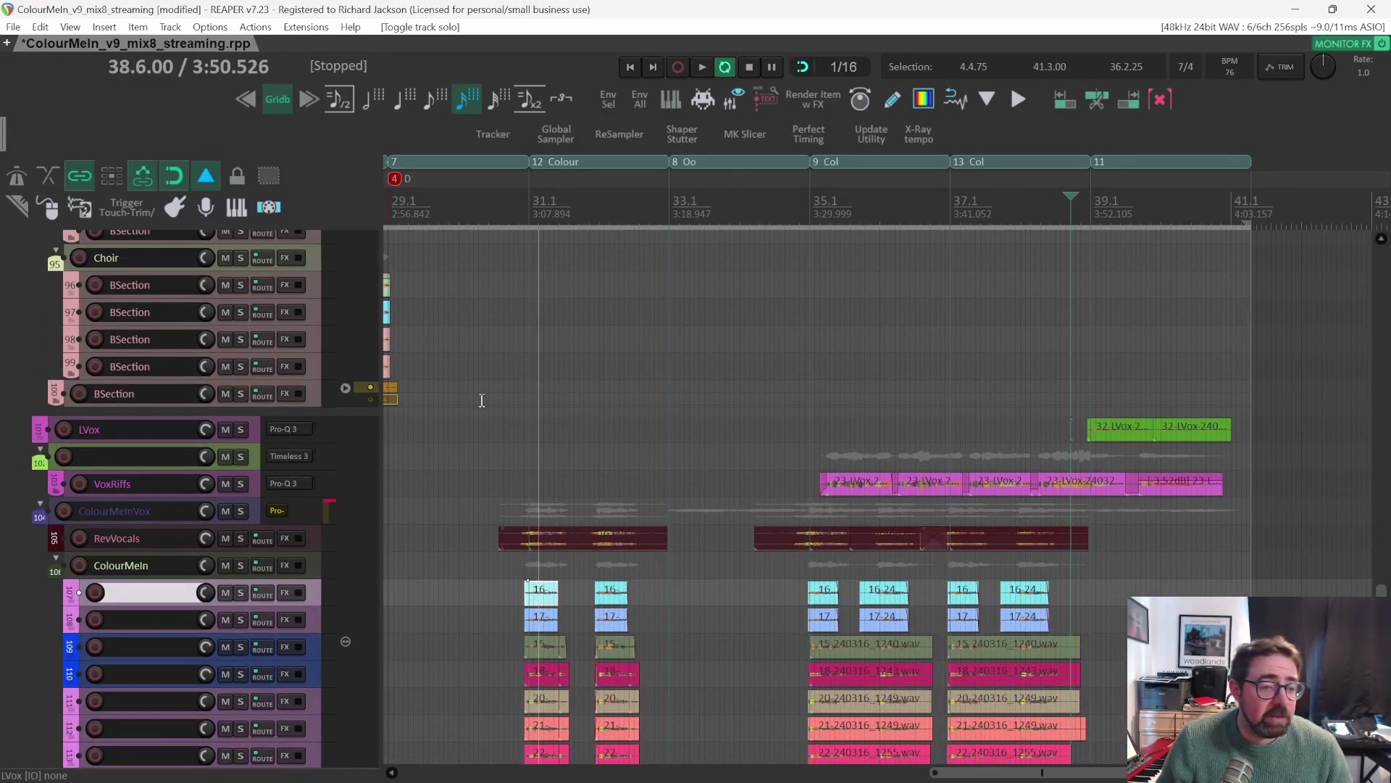
Save the project and unsolo the AllVox folder.
{"action": "scroll", "coordinate": [482, 400], "scroll_direction": "up", "scroll_amount": 6}
{"action": "key", "text": "ctrl+s"}
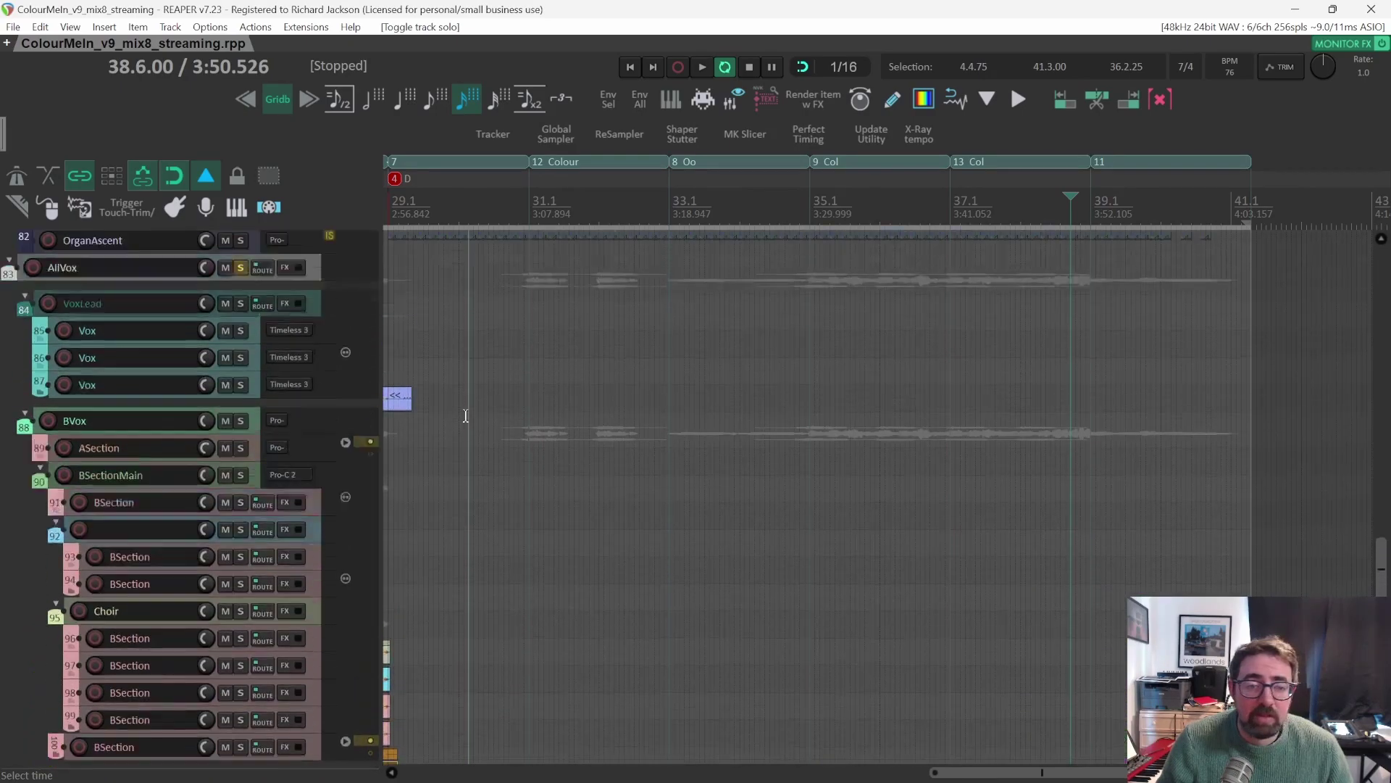
{"action": "scroll", "coordinate": [466, 416], "scroll_direction": "up", "scroll_amount": 2}
{"action": "left_click", "coordinate": [240, 390]}
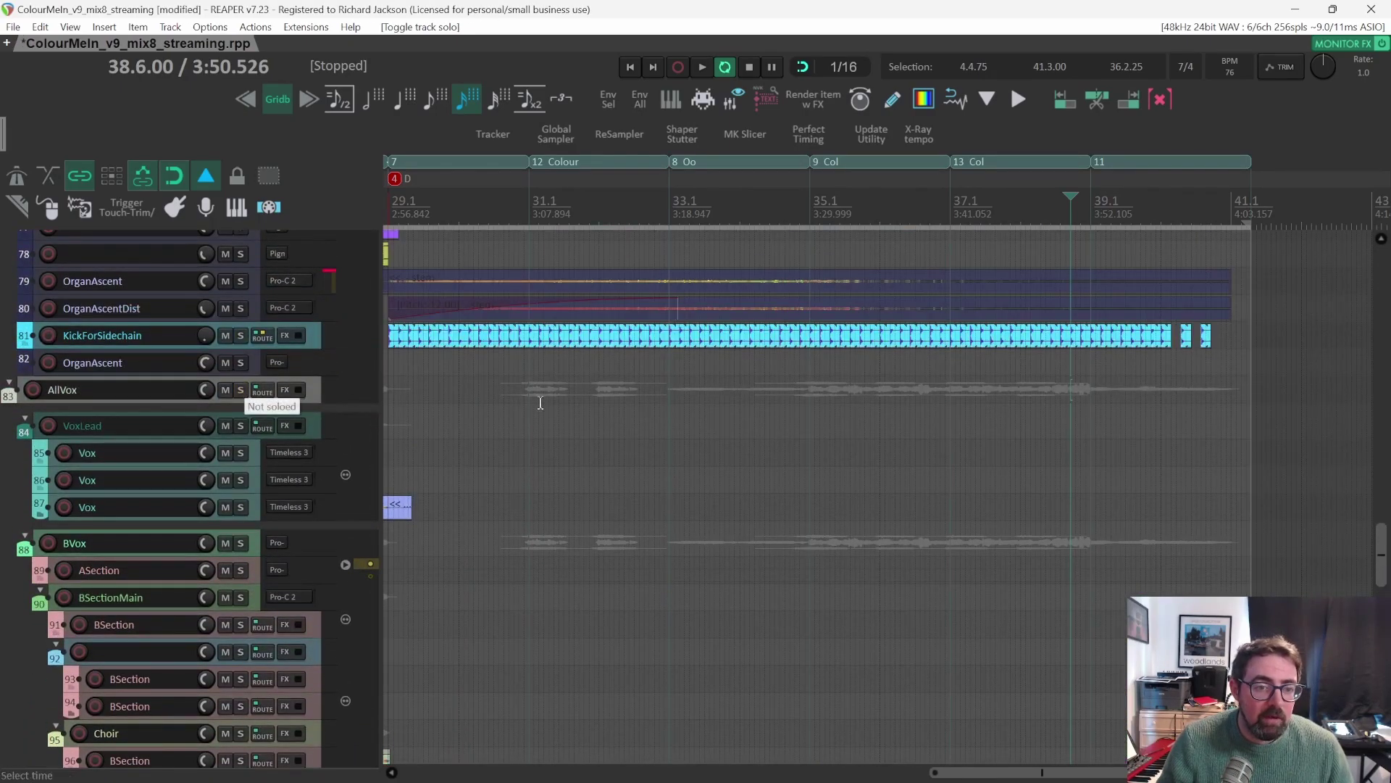
Look over the remaining vocal layers in section D, then solo the Organ folder above AllVox.
{"action": "scroll", "coordinate": [616, 435], "scroll_direction": "down", "scroll_amount": 7}
{"action": "scroll", "coordinate": [629, 464], "scroll_direction": "down", "scroll_amount": 8}
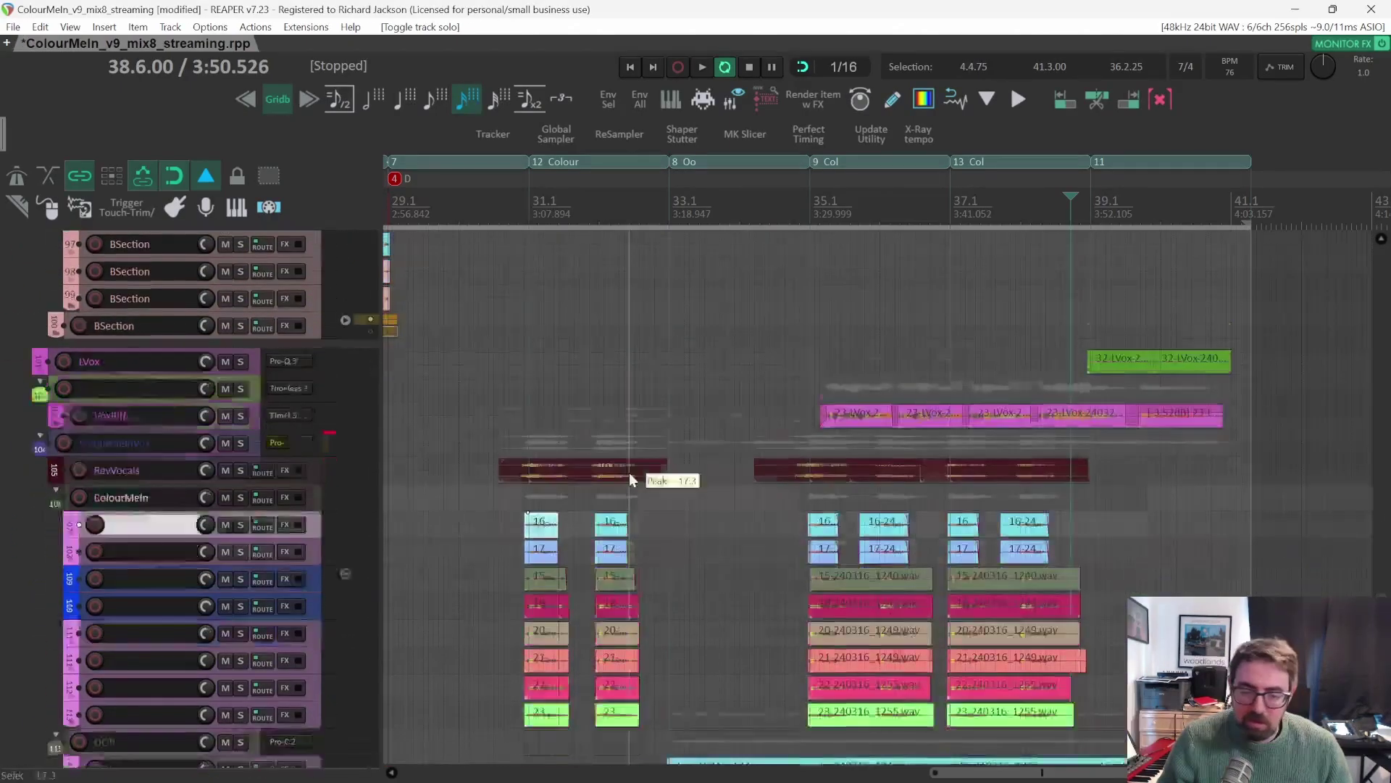
{"action": "scroll", "coordinate": [615, 460], "scroll_direction": "up", "scroll_amount": 8}
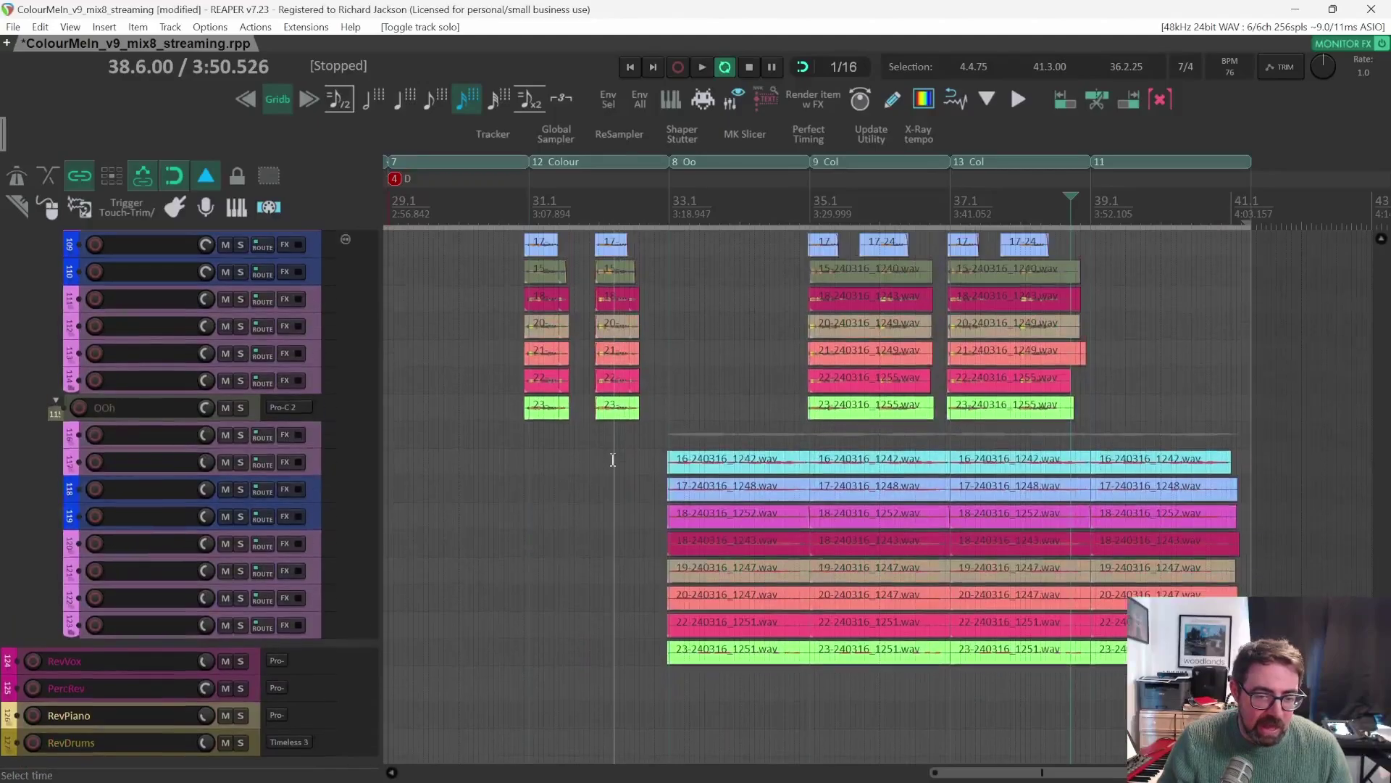
{"action": "scroll", "coordinate": [614, 464], "scroll_direction": "up", "scroll_amount": 10}
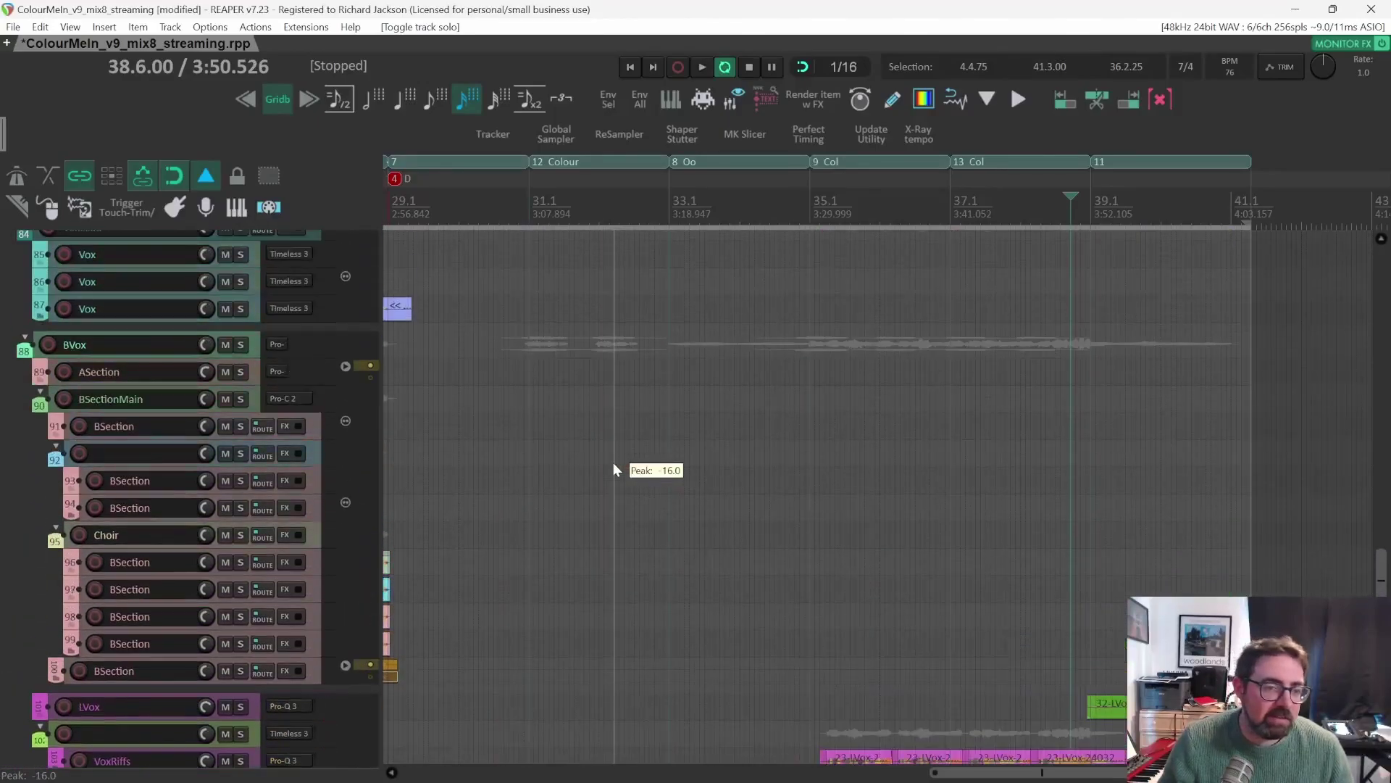
{"action": "scroll", "coordinate": [613, 468], "scroll_direction": "up", "scroll_amount": 1}
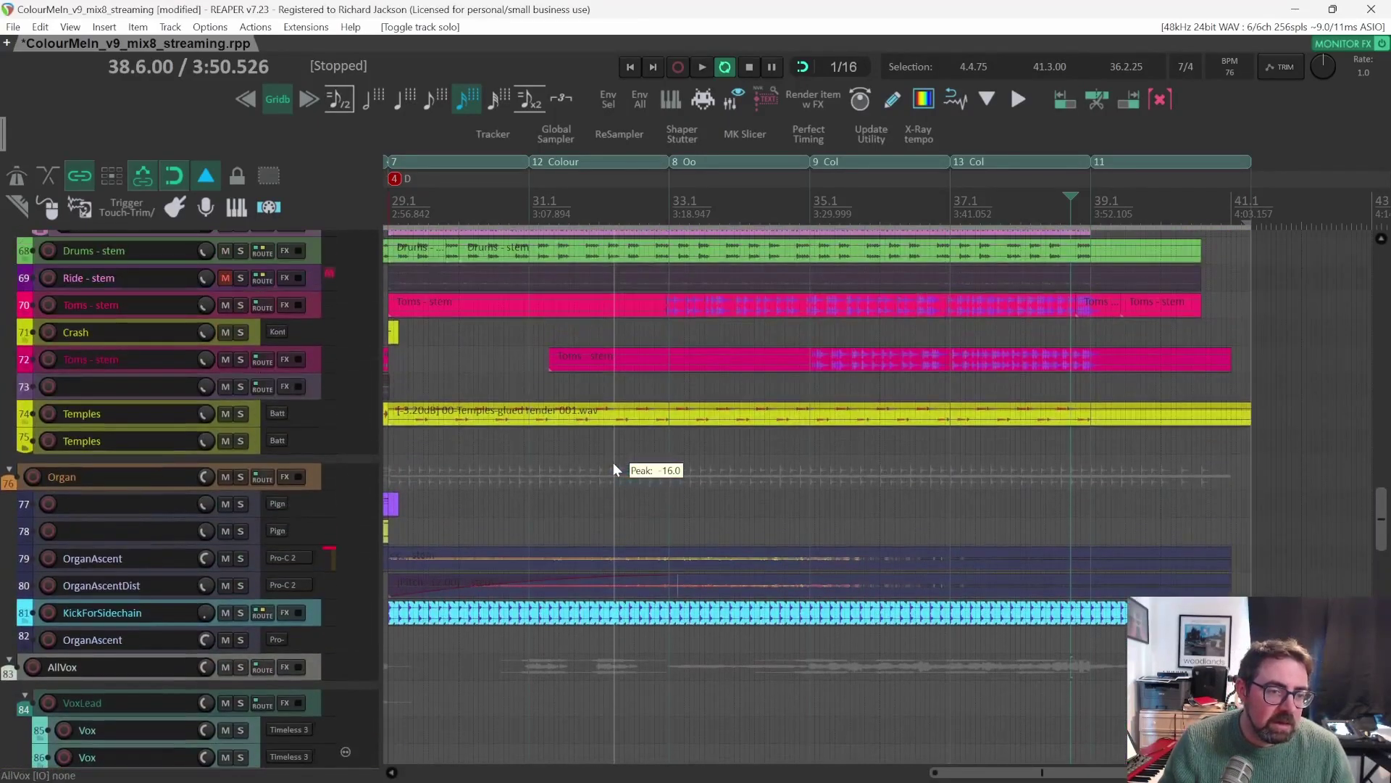
{"action": "left_click", "coordinate": [241, 450]}
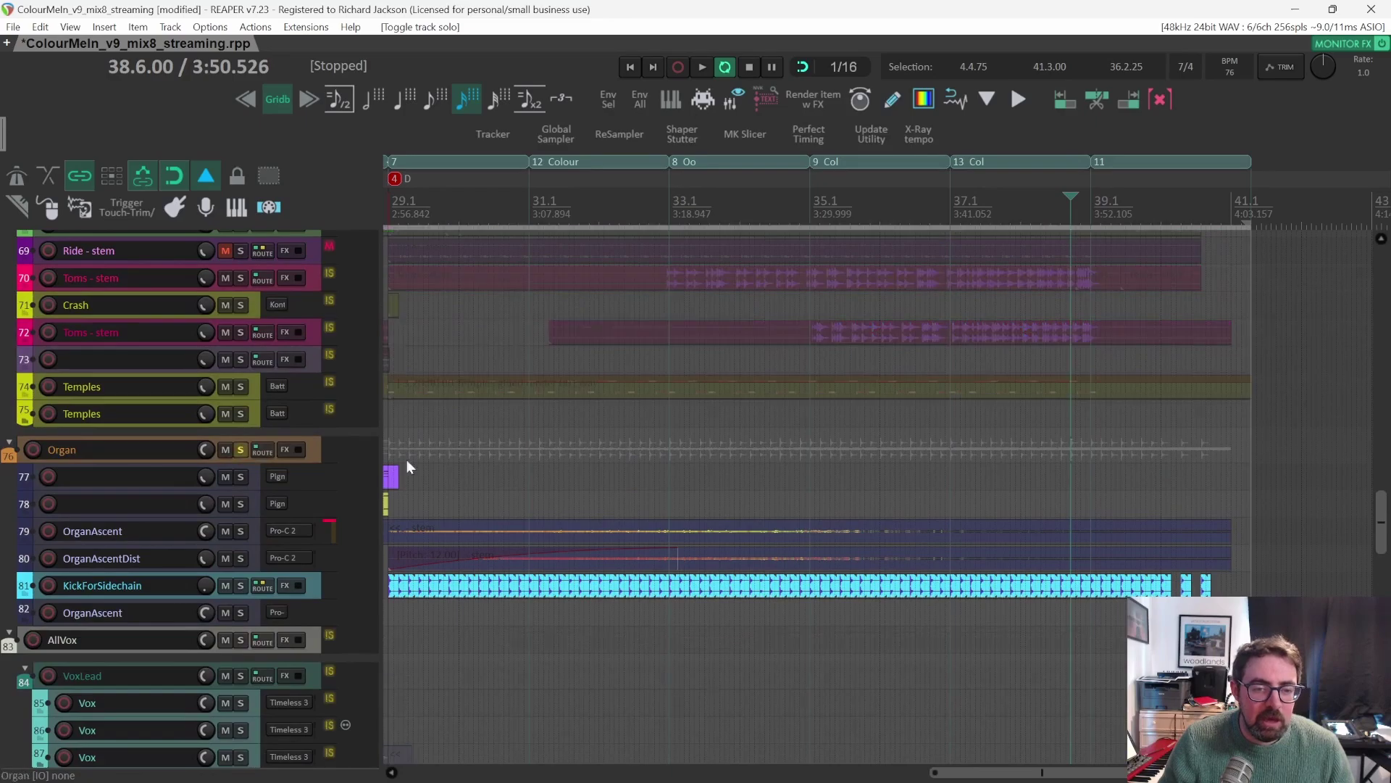
Enlarge the OrganAscent and OrganAscentDist tracks and briefly play the soloed Organ folder from 29.1.00.
{"action": "scroll", "coordinate": [680, 472], "scroll_direction": "up", "scroll_amount": 3}
{"action": "scroll", "coordinate": [685, 476], "scroll_direction": "up", "scroll_amount": 4}
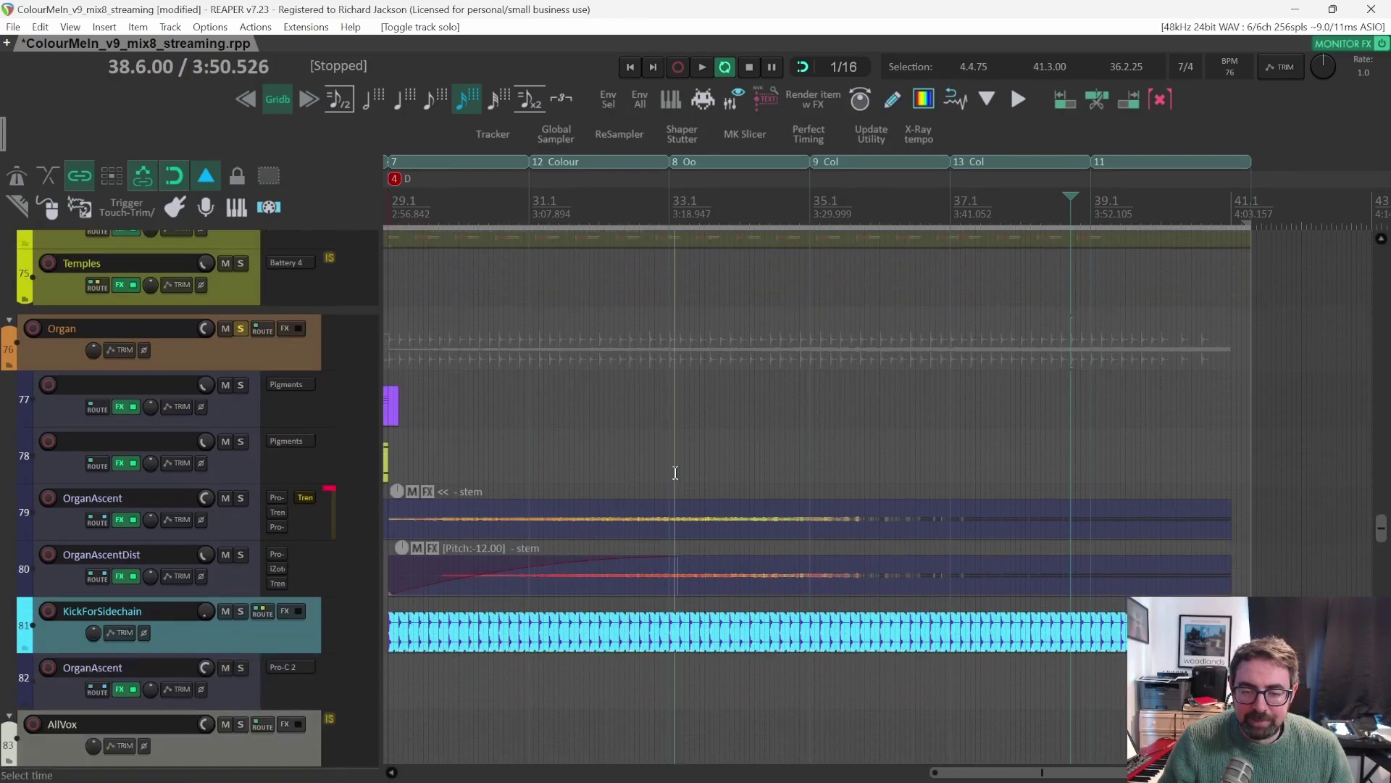
{"action": "scroll", "coordinate": [677, 474], "scroll_direction": "left", "scroll_amount": 3}
{"action": "scroll", "coordinate": [675, 472], "scroll_direction": "right", "scroll_amount": 2}
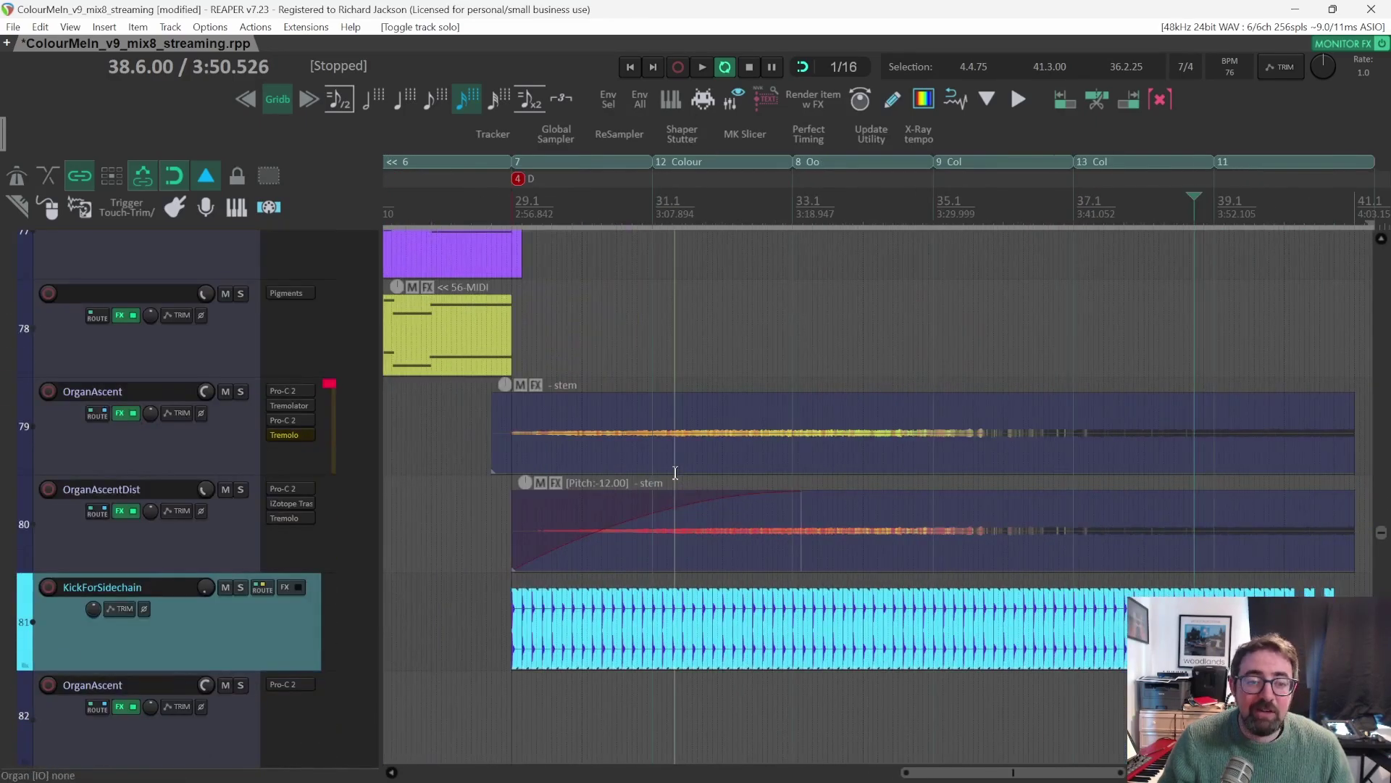
{"action": "scroll", "coordinate": [675, 473], "scroll_direction": "right", "scroll_amount": 2}
{"action": "scroll", "coordinate": [675, 473], "scroll_direction": "left", "scroll_amount": 2}
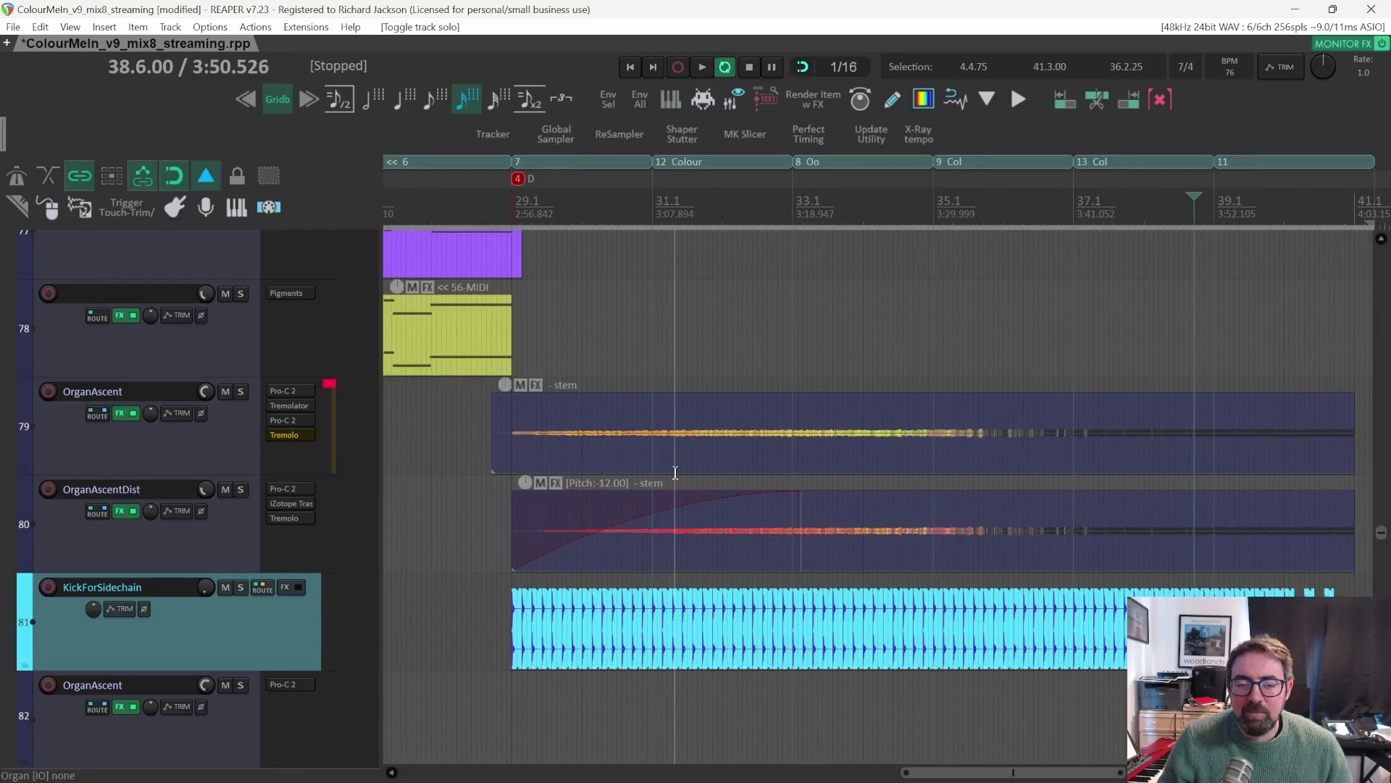
{"action": "left_click", "coordinate": [513, 204]}
{"action": "key", "text": "space"}
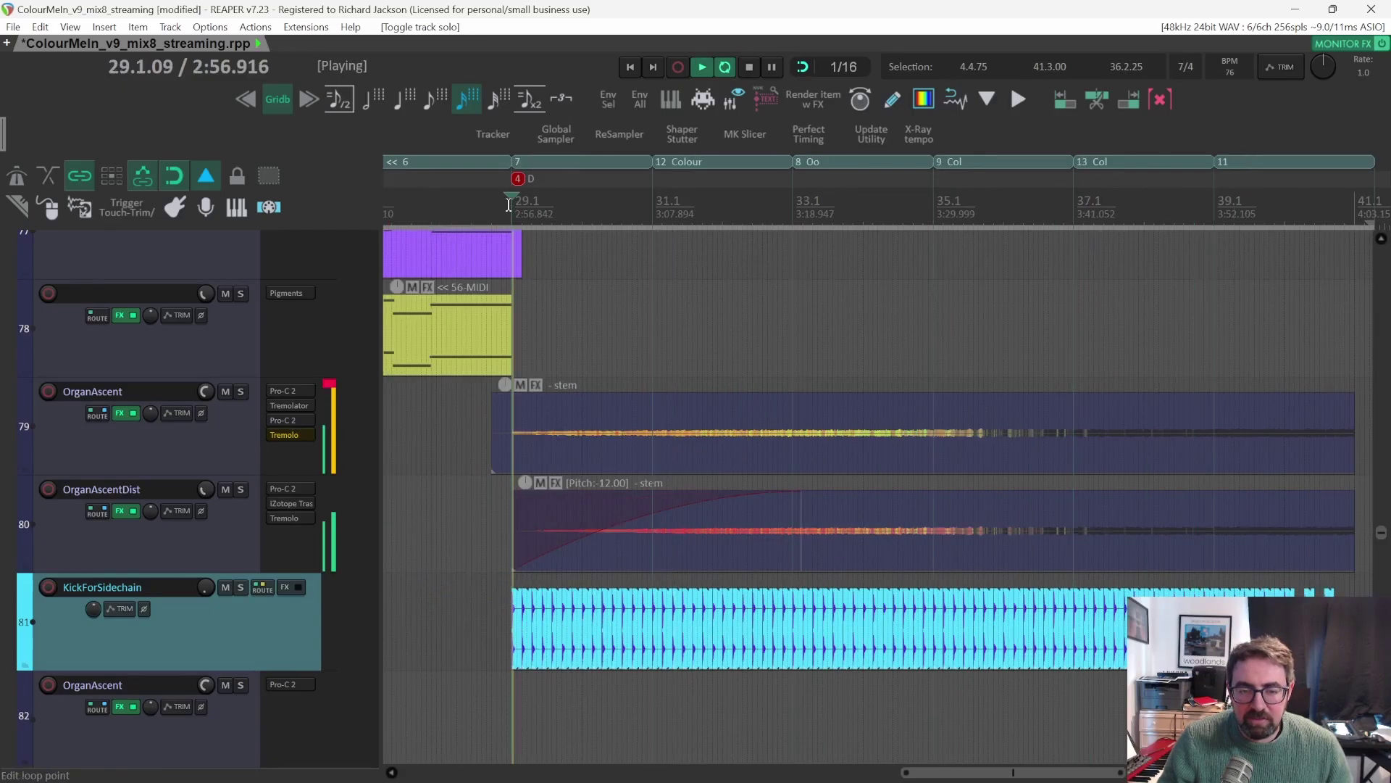
{"action": "key", "text": "space"}
Solo the OrganAscent stem on track 79 and OrganAscentDist, and play them together from 29.1.00.
{"action": "left_click", "coordinate": [241, 392]}
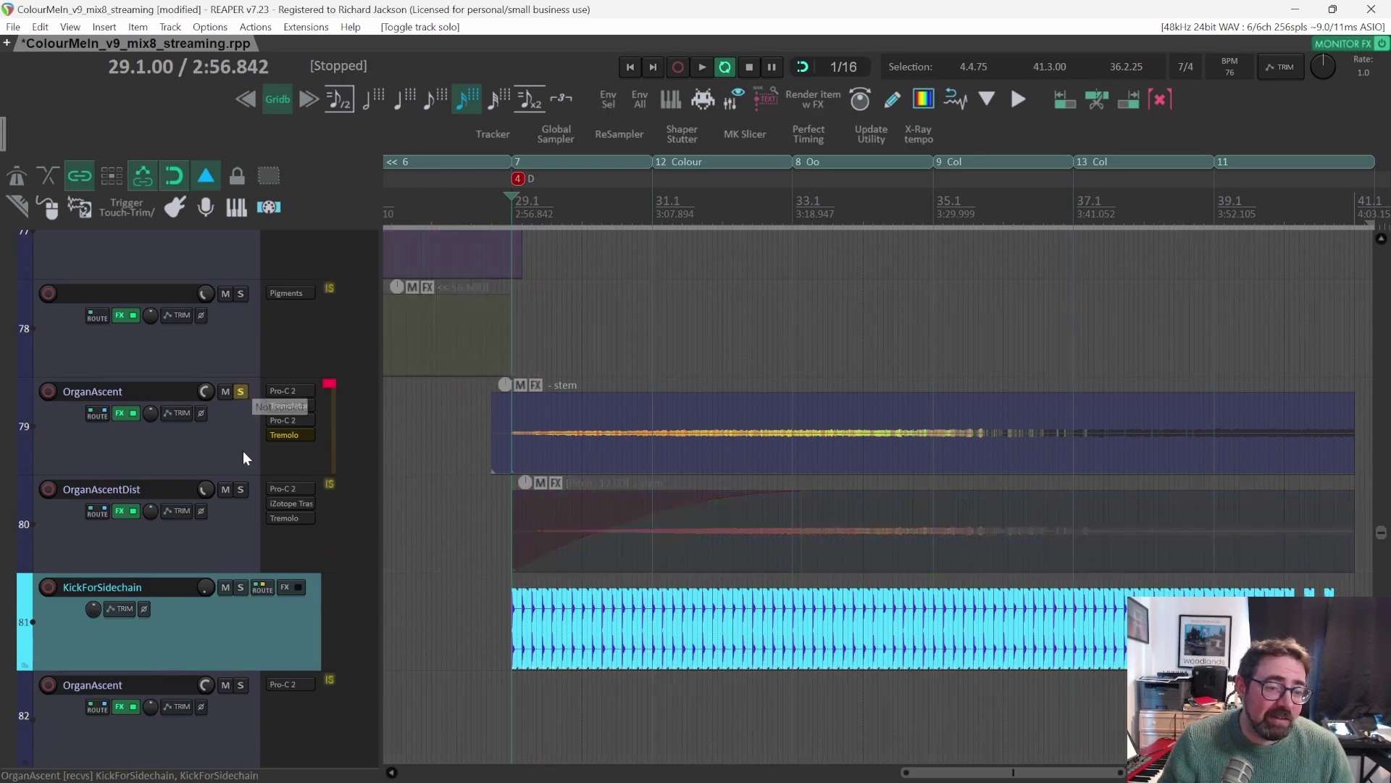
{"action": "left_click", "coordinate": [242, 491]}
{"action": "key", "text": "space"}
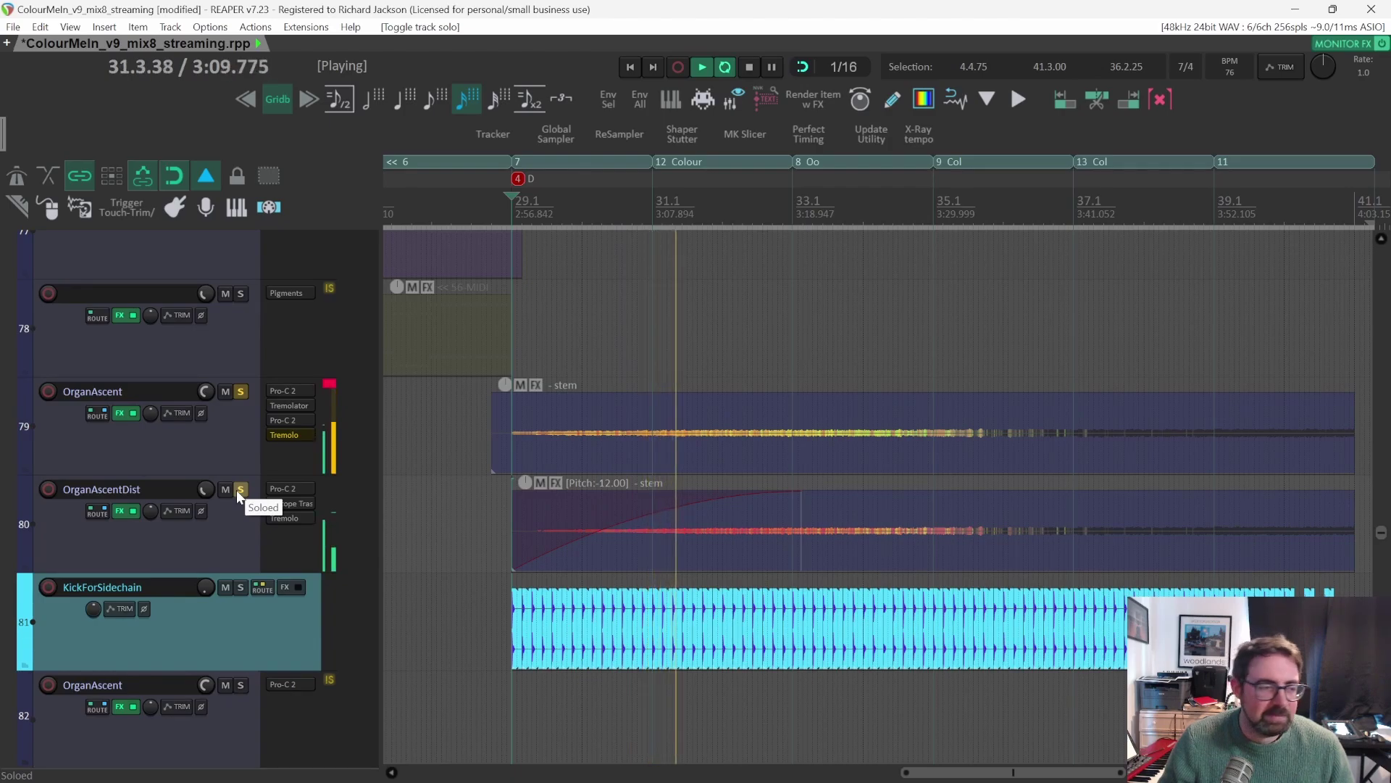
{"action": "key", "text": "space"}
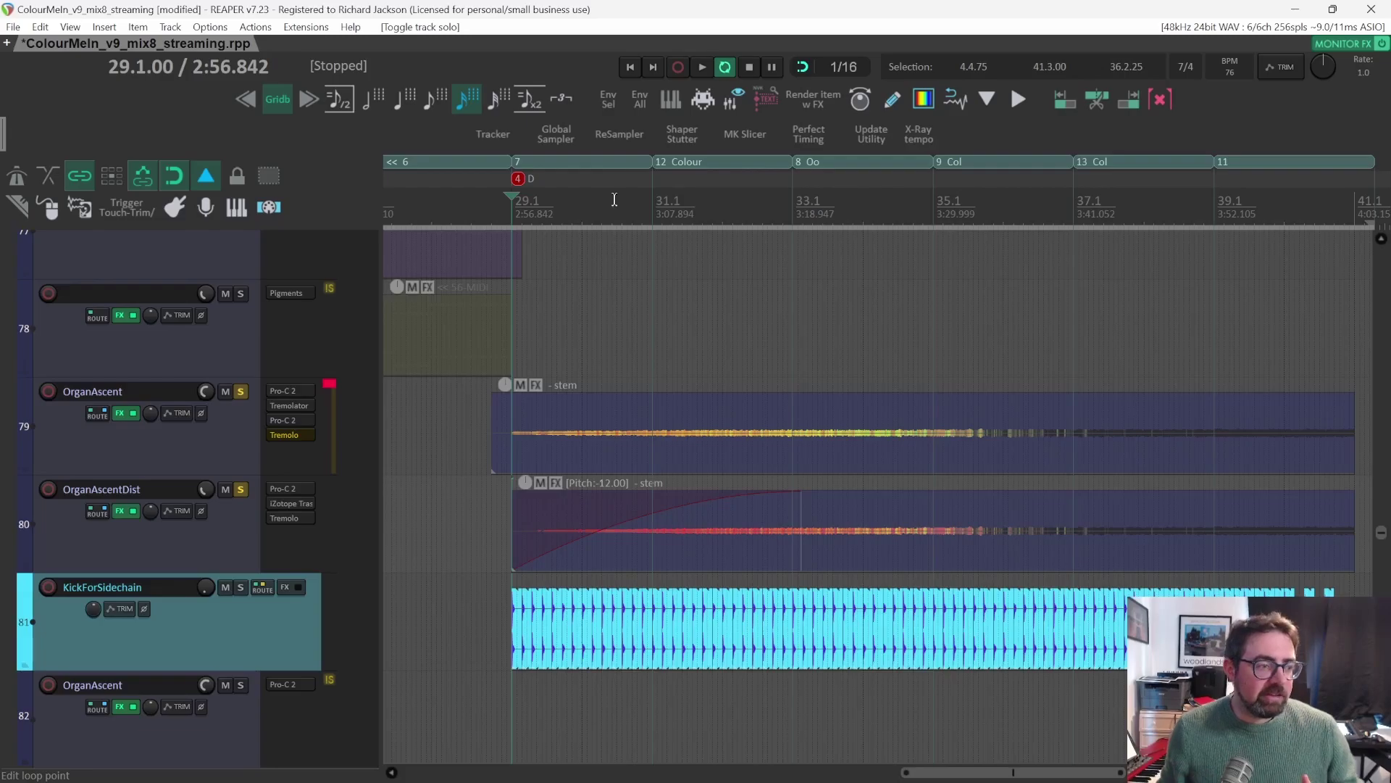
Place the edit cursor just before bar 35 and play the two soloed organ tracks from there.
{"action": "left_click", "coordinate": [914, 203]}
{"action": "key", "text": "space"}
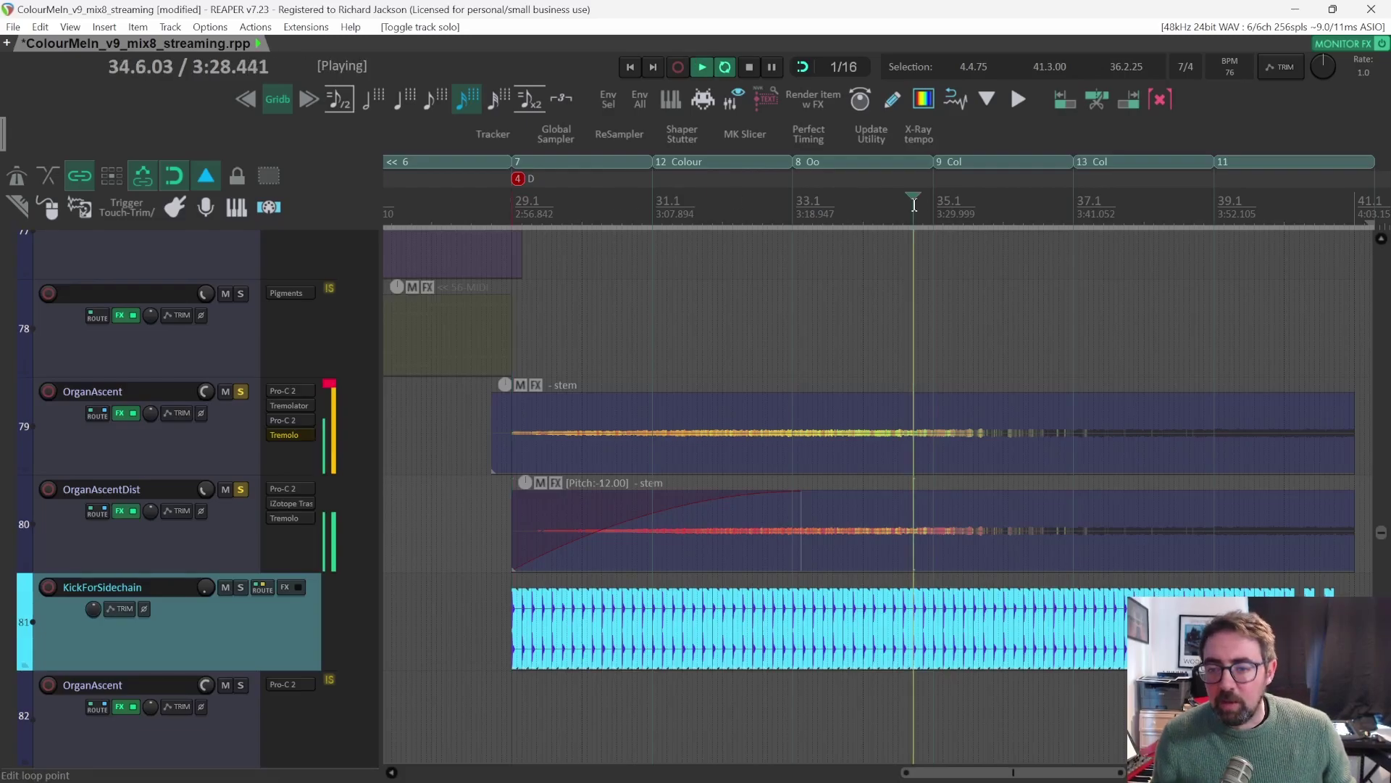
{"action": "scroll", "coordinate": [945, 224], "scroll_direction": "right", "scroll_amount": 1}
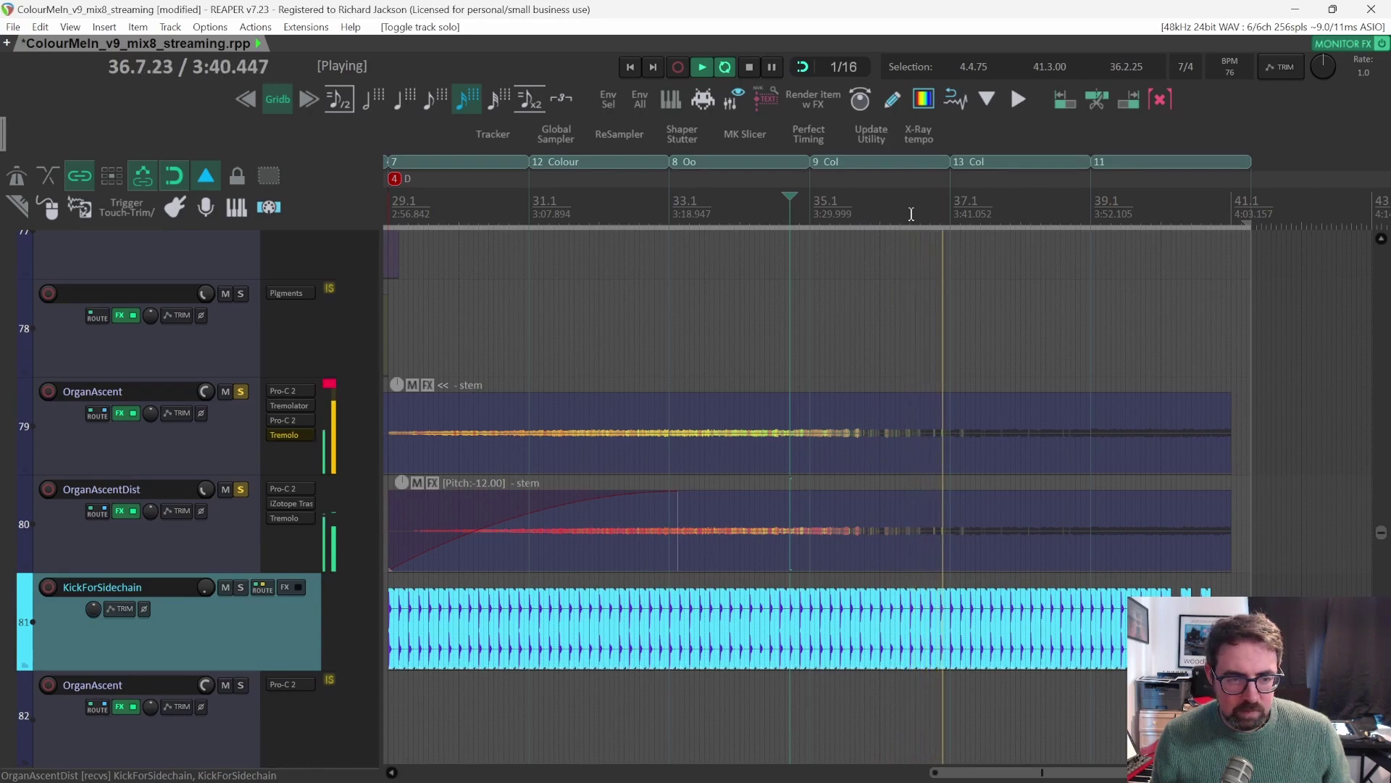
Stop playback, replay the two soloed organ tracks from 29.1.00, and place the edit cursor at 33.1.00.
{"action": "key", "text": "space"}
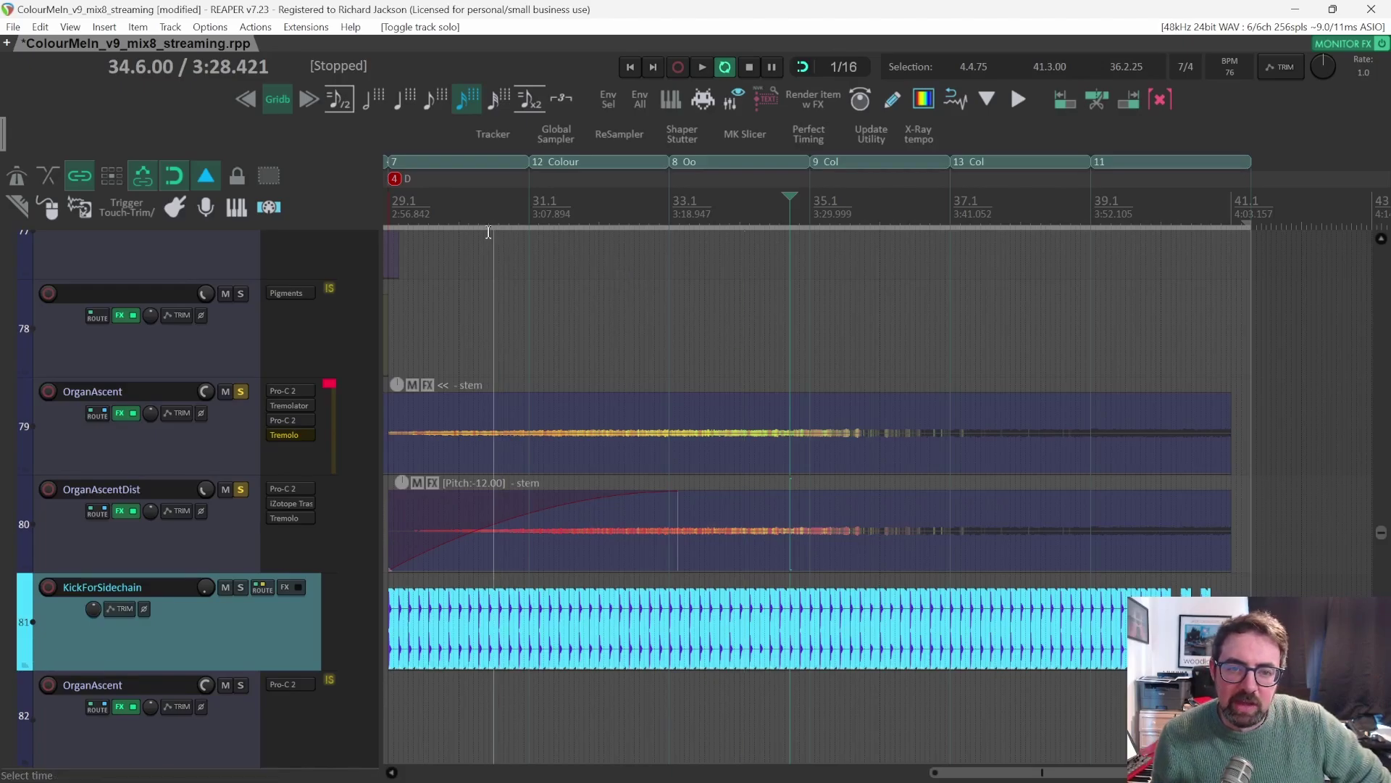
{"action": "left_click", "coordinate": [389, 211]}
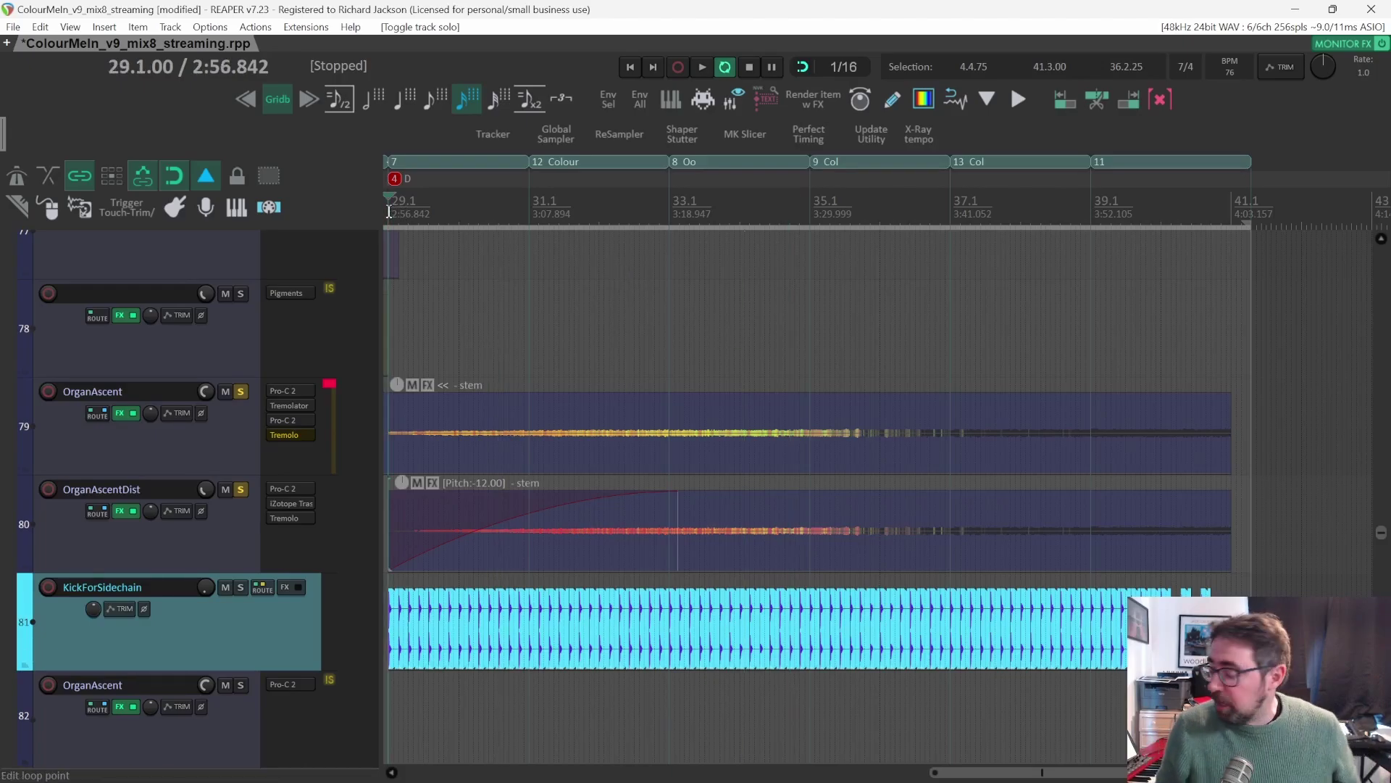
{"action": "key", "text": "space"}
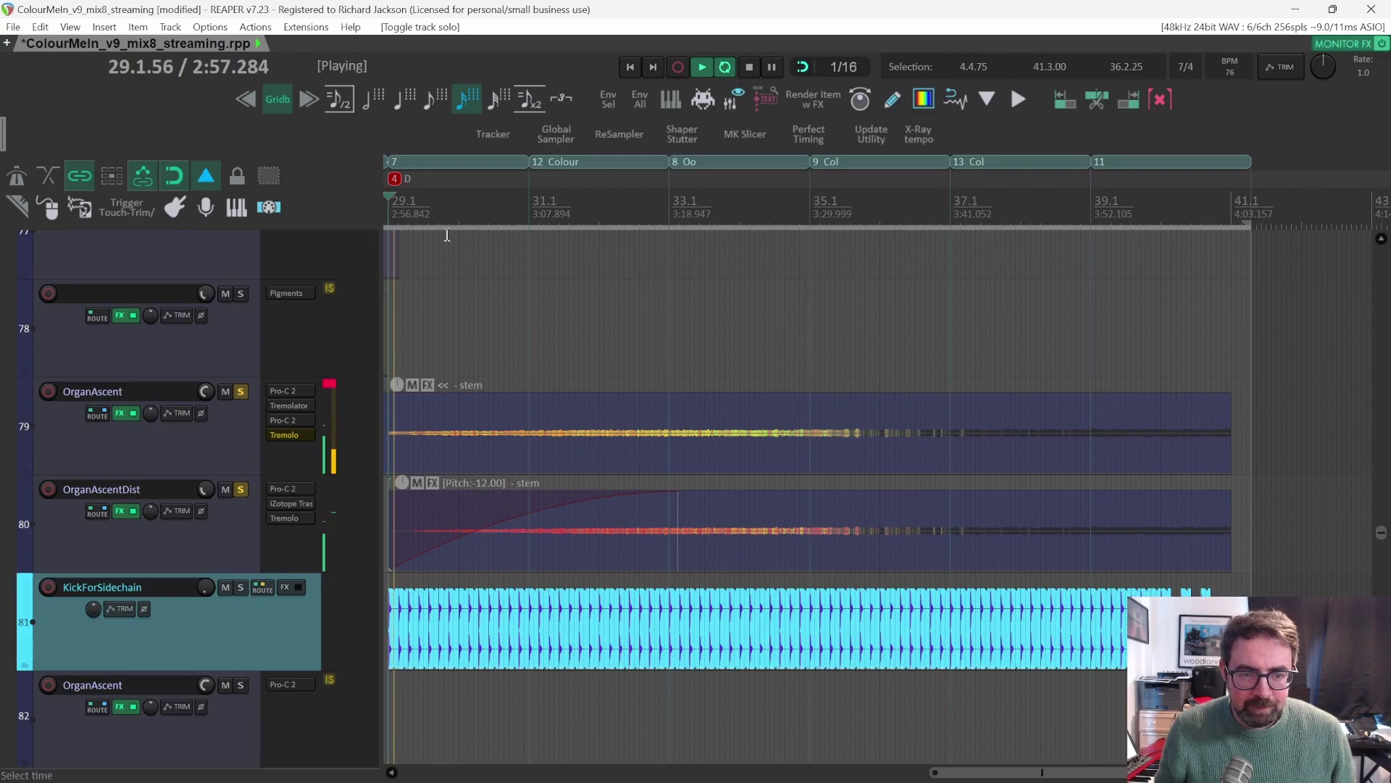
{"action": "key", "text": "space"}
{"action": "left_click_drag", "start_coordinate": [685, 208], "coordinate": [668, 209]}
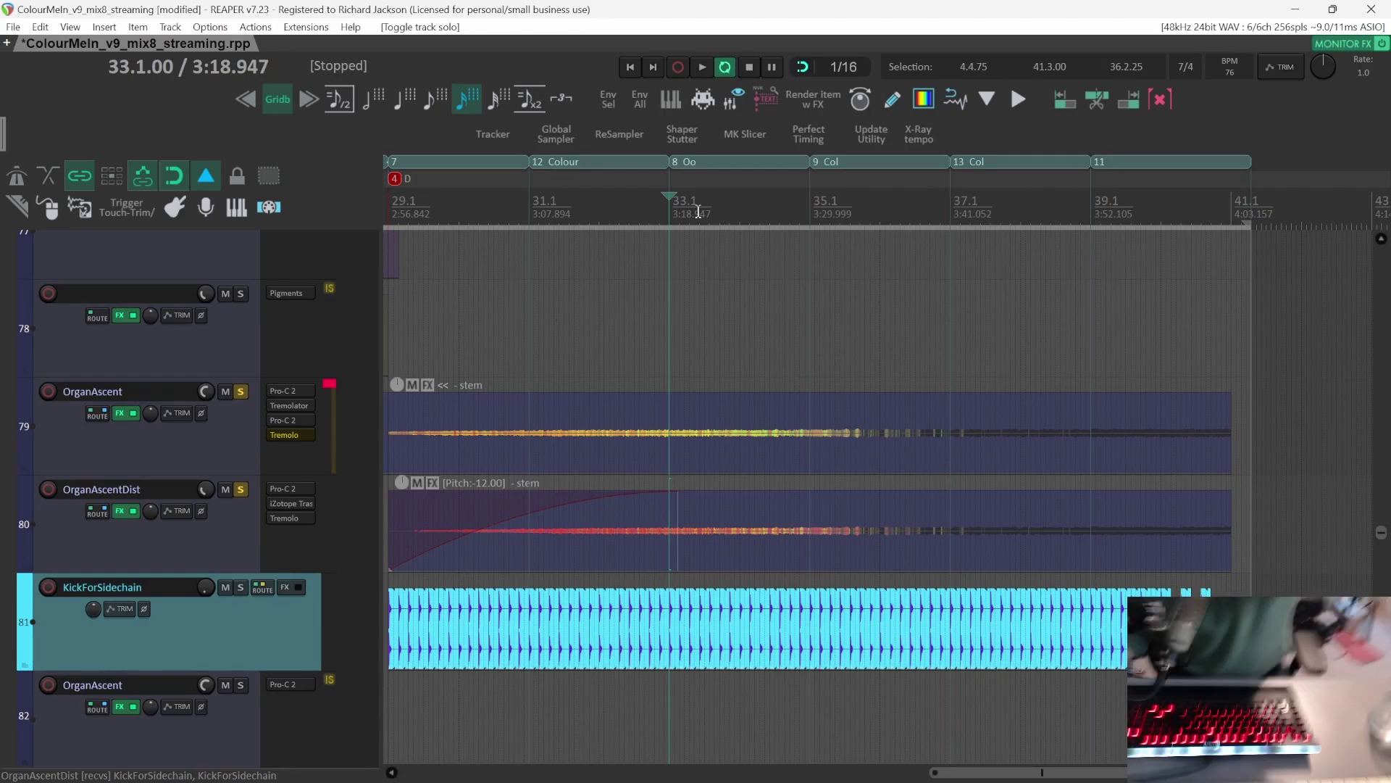
Solo the unnamed Pigments track 78 above OrganAscent and arm it for recording.
{"action": "left_click", "coordinate": [245, 446]}
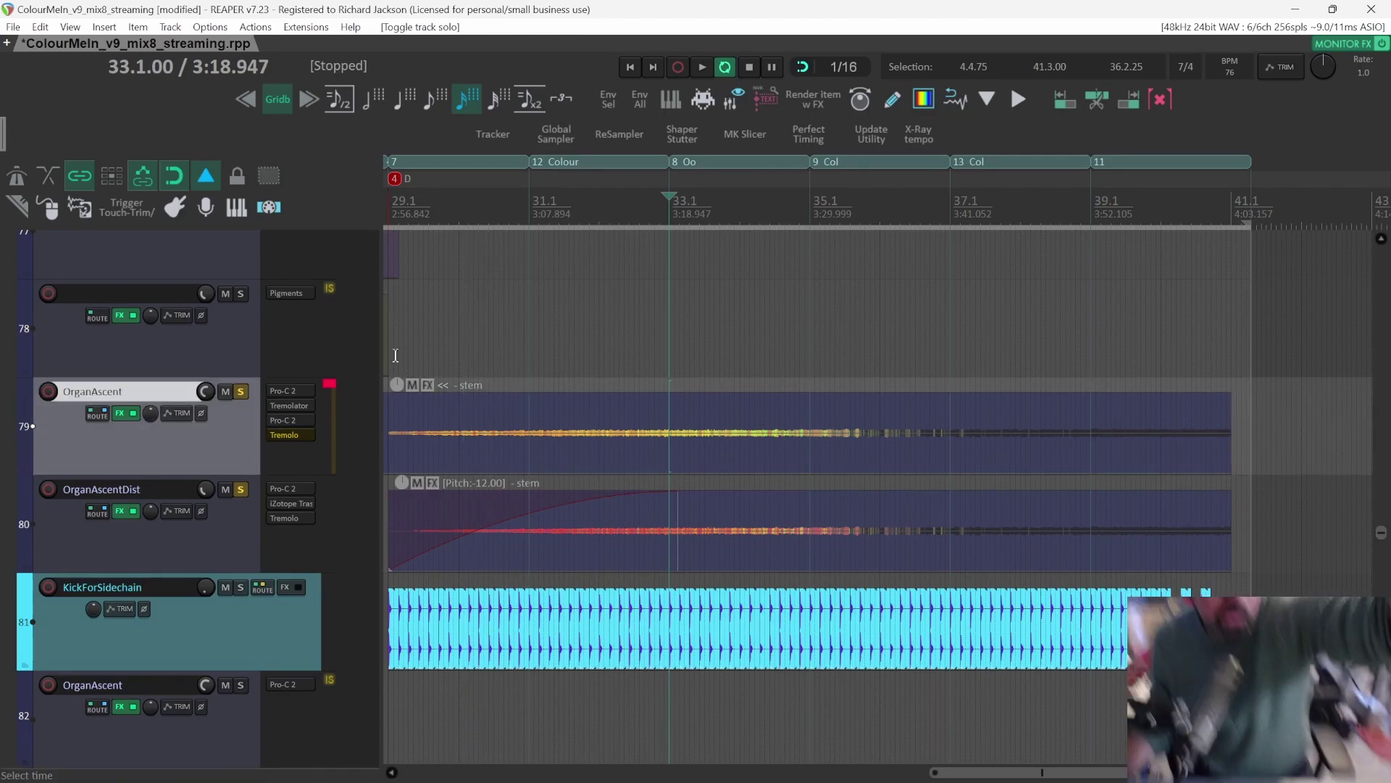
{"action": "scroll", "coordinate": [228, 482], "scroll_direction": "up", "scroll_amount": 1}
{"action": "scroll", "coordinate": [230, 472], "scroll_direction": "up", "scroll_amount": 1}
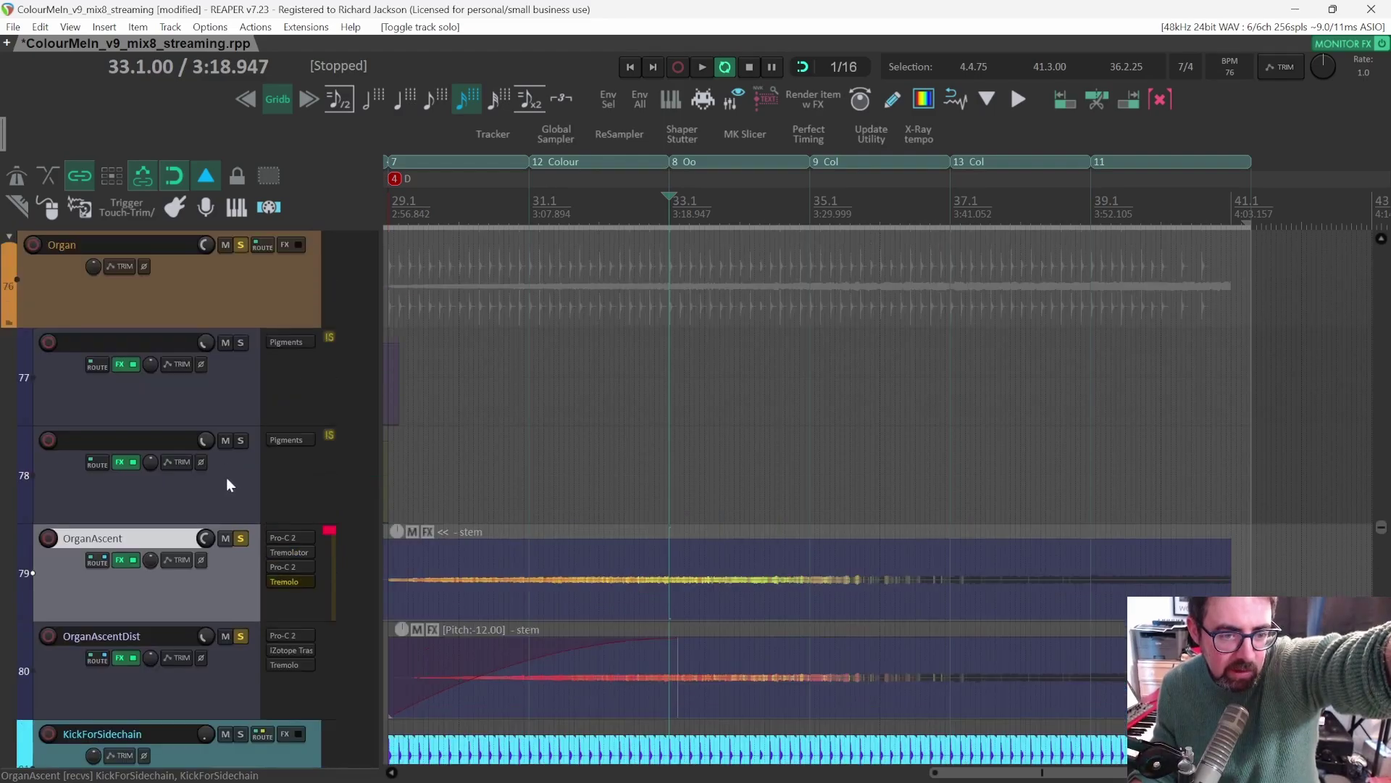
{"action": "left_click", "coordinate": [241, 440]}
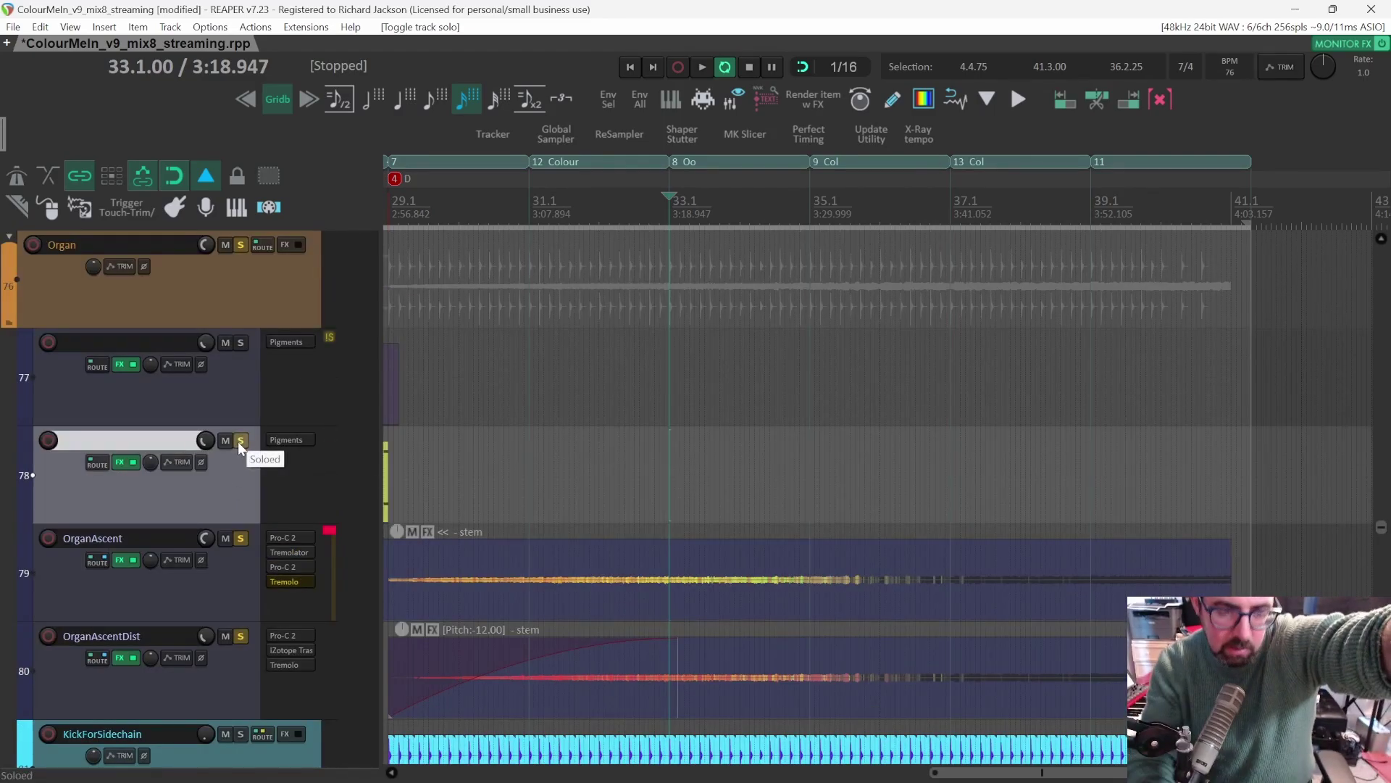
{"action": "left_click", "coordinate": [47, 441]}
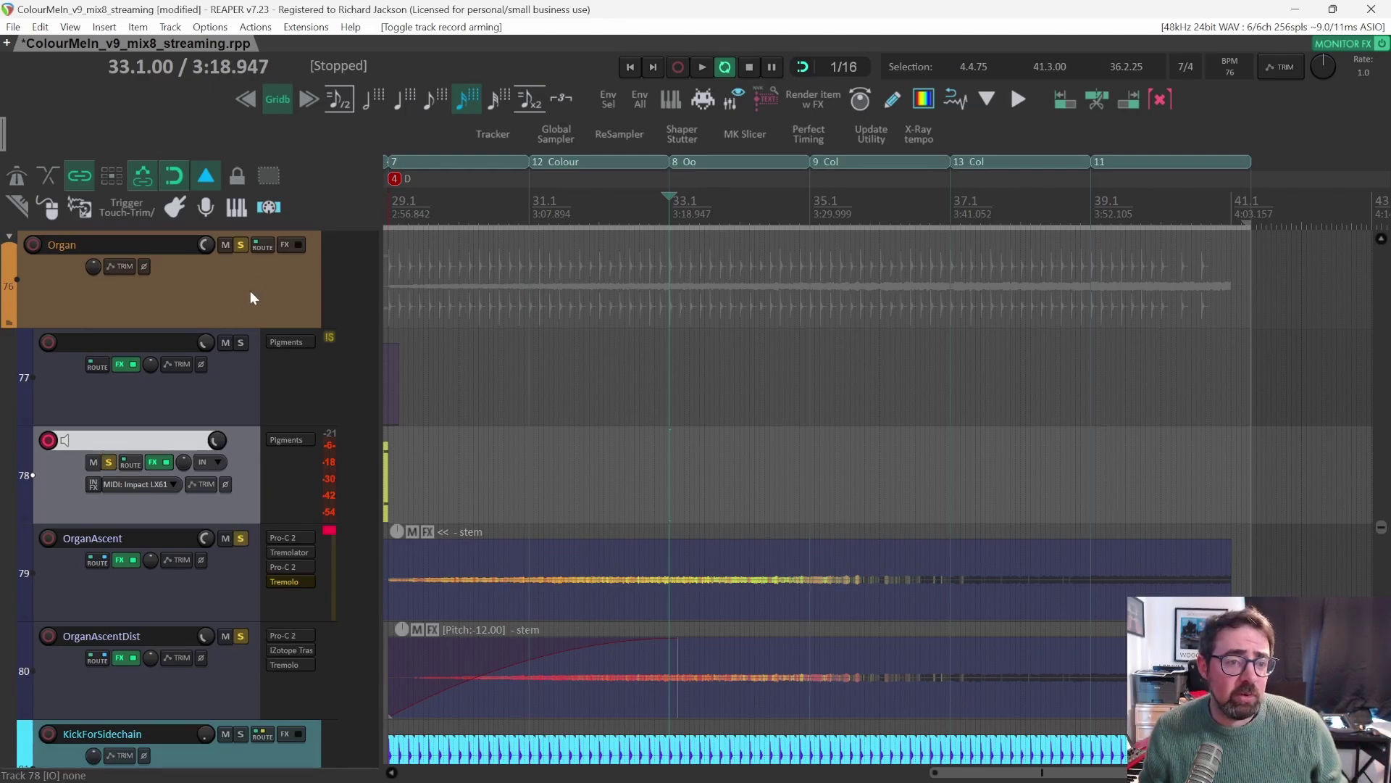
Place the edit cursor at 35.4.50 and play the soloed organ tracks, selecting OrganAscentDist.
{"action": "scroll", "coordinate": [826, 413], "scroll_direction": "down", "scroll_amount": 2}
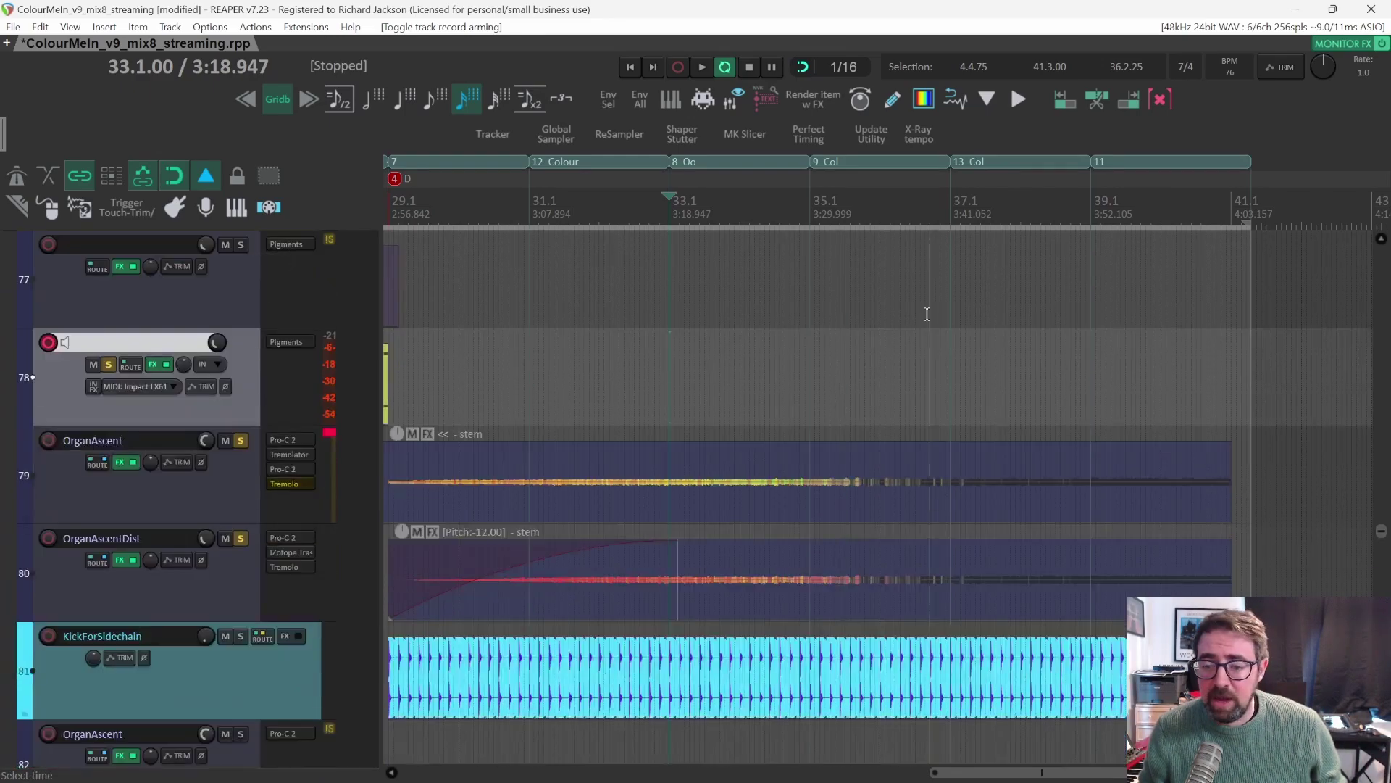
{"action": "left_click", "coordinate": [880, 212]}
{"action": "left_click", "coordinate": [845, 210]}
{"action": "key", "text": "space"}
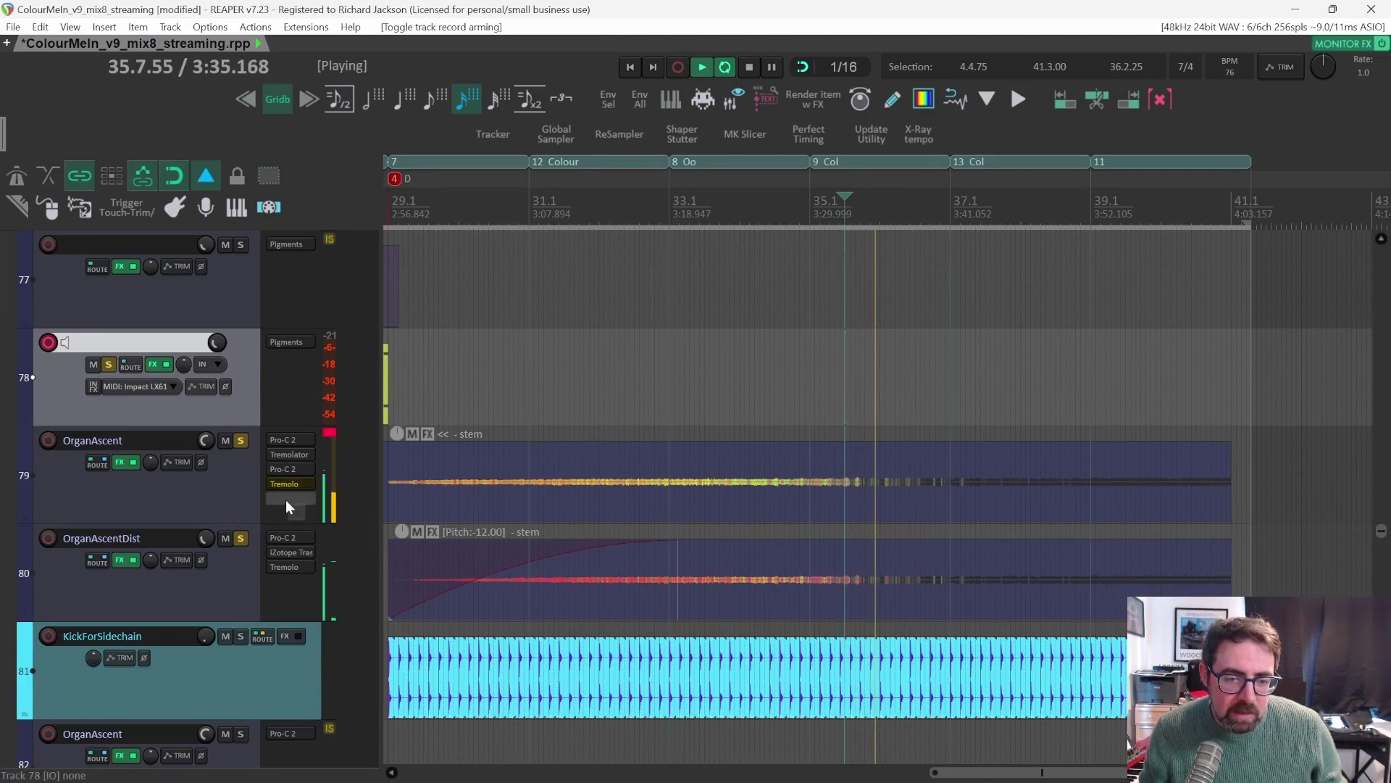
{"action": "left_click", "coordinate": [250, 583]}
{"action": "left_click", "coordinate": [236, 407]}
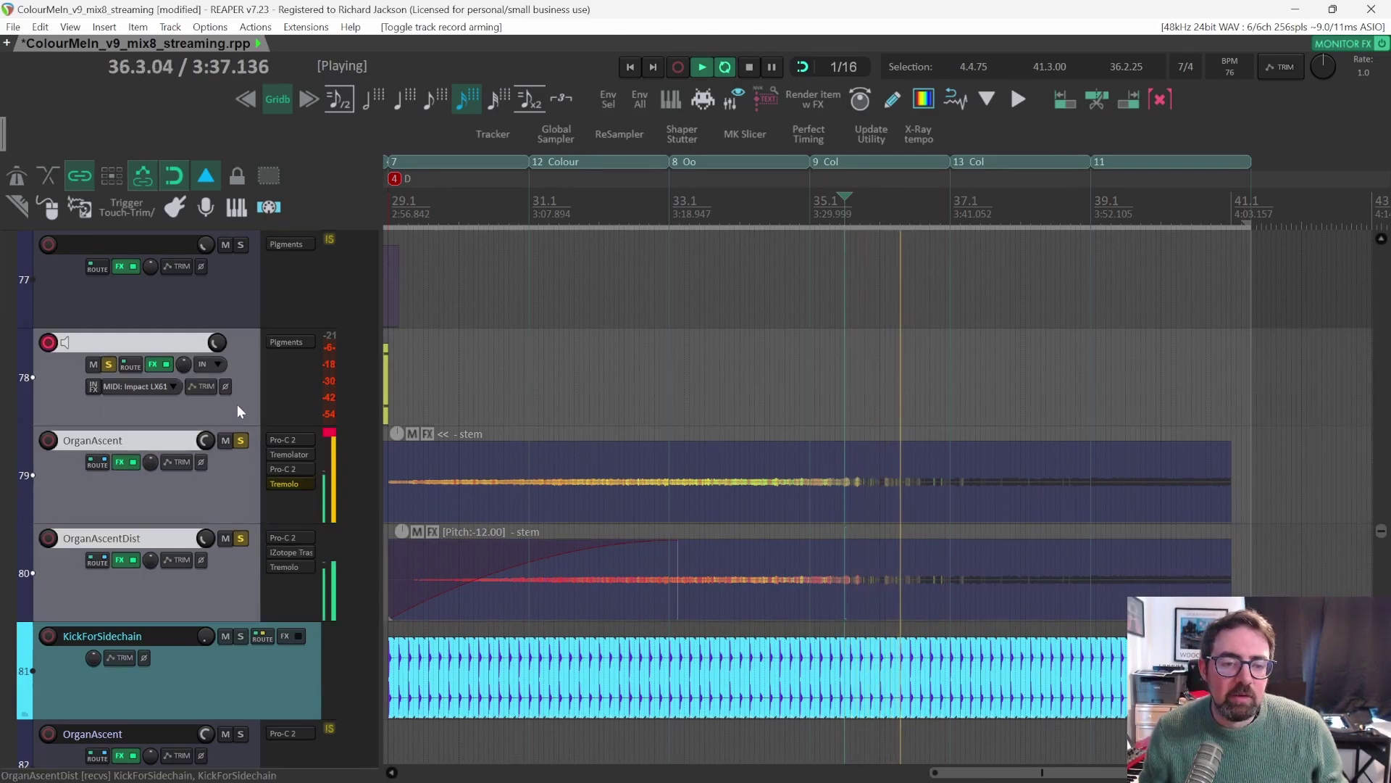
{"action": "scroll", "coordinate": [239, 377], "scroll_direction": "up", "scroll_amount": 2}
{"action": "scroll", "coordinate": [237, 346], "scroll_direction": "down", "scroll_amount": 3}
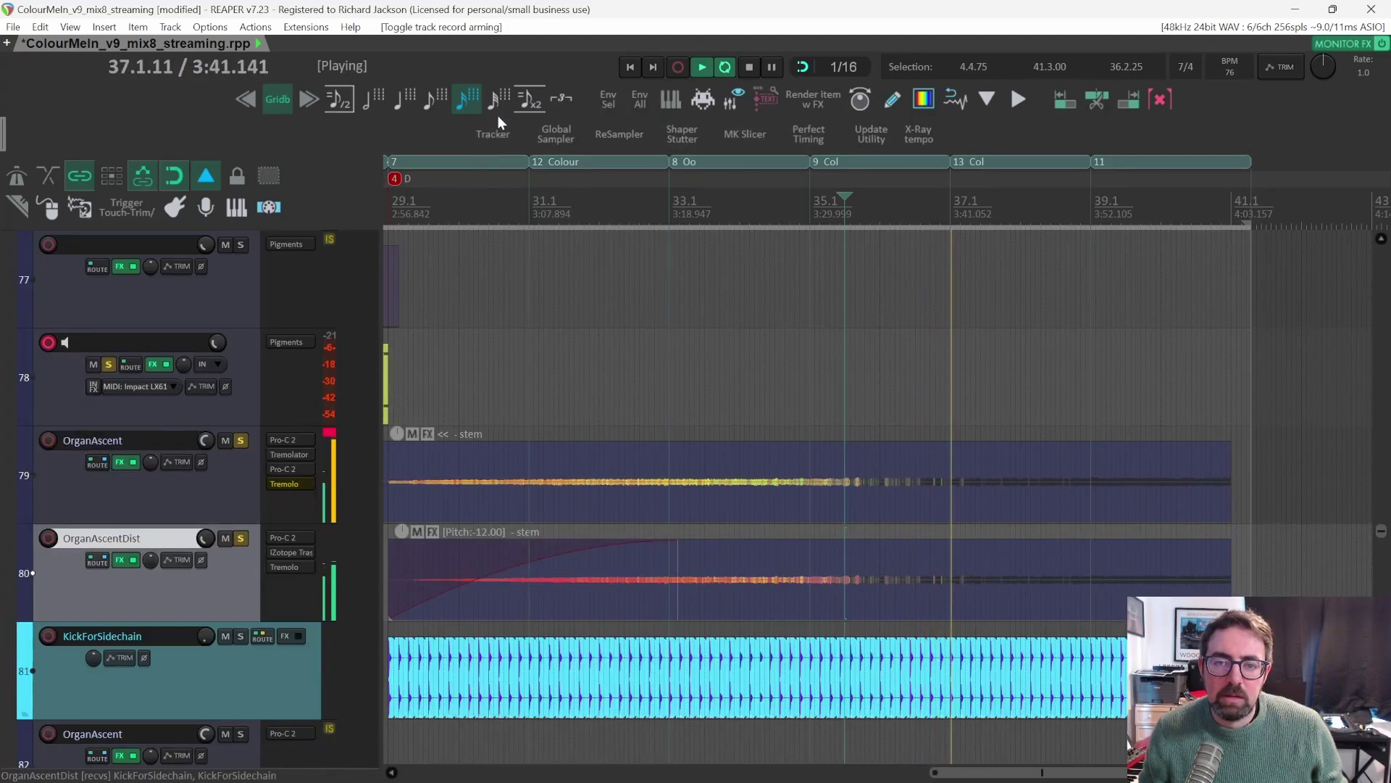
Show all track envelopes and play up to bar 41, following the Tremolo automation on the two organ tracks.
{"action": "left_click", "coordinate": [650, 99]}
{"action": "scroll", "coordinate": [981, 393], "scroll_direction": "down", "scroll_amount": 4}
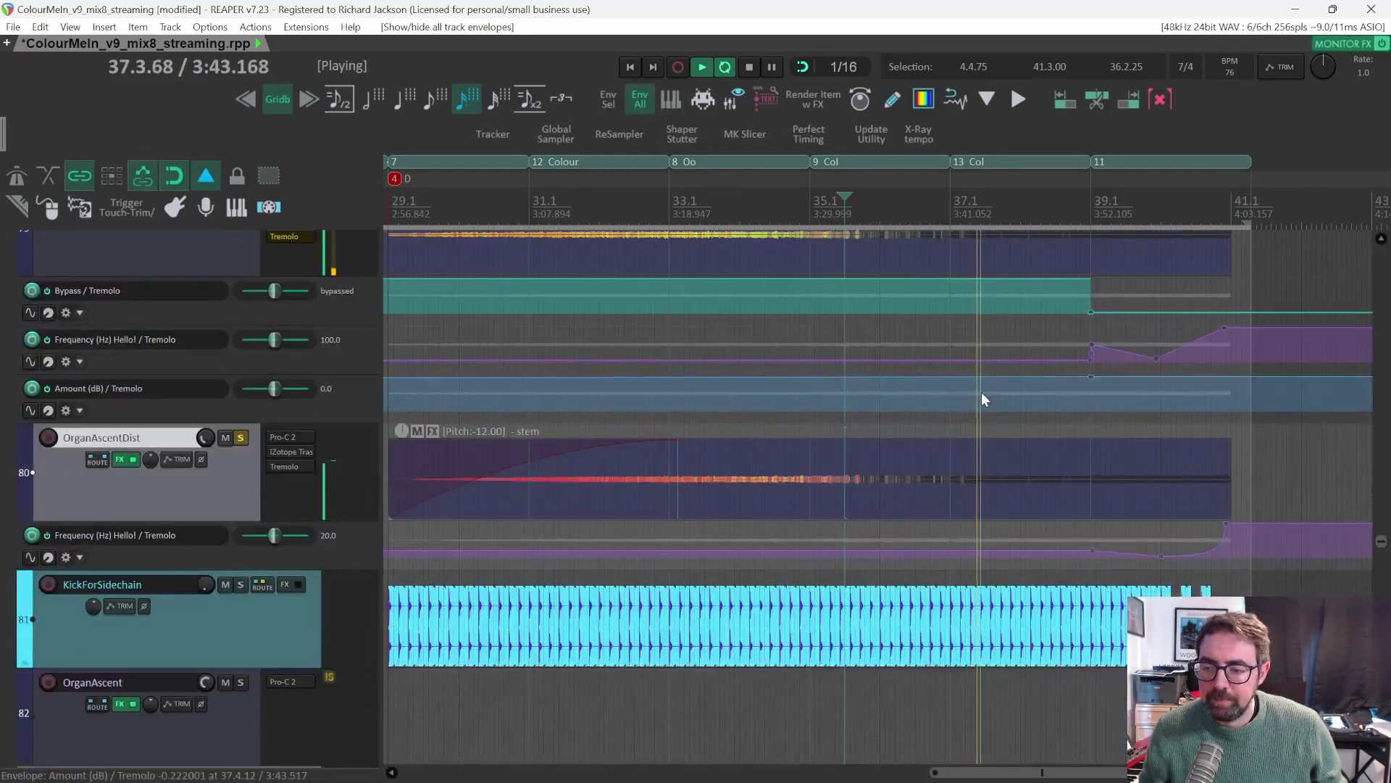
{"action": "scroll", "coordinate": [873, 305], "scroll_direction": "up", "scroll_amount": 2}
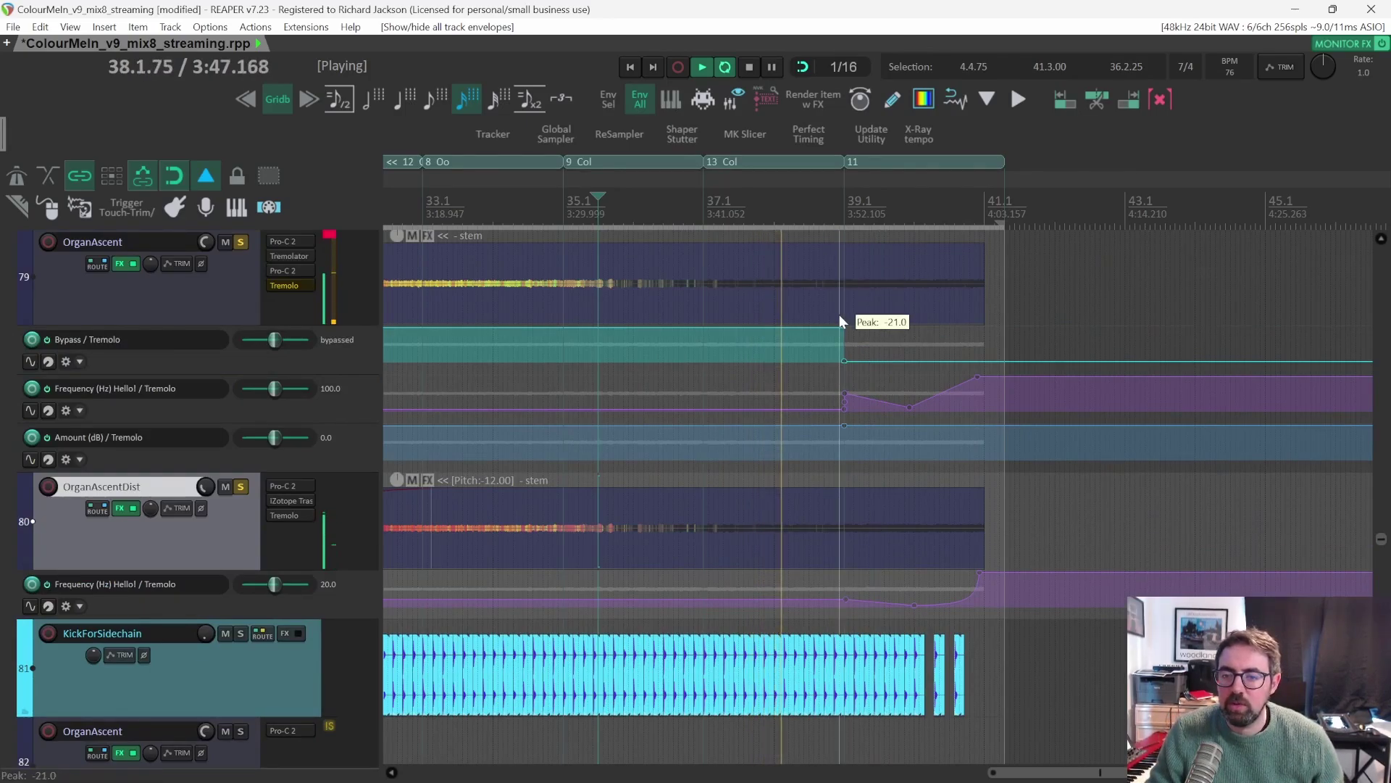
{"action": "scroll", "coordinate": [840, 316], "scroll_direction": "up", "scroll_amount": 1}
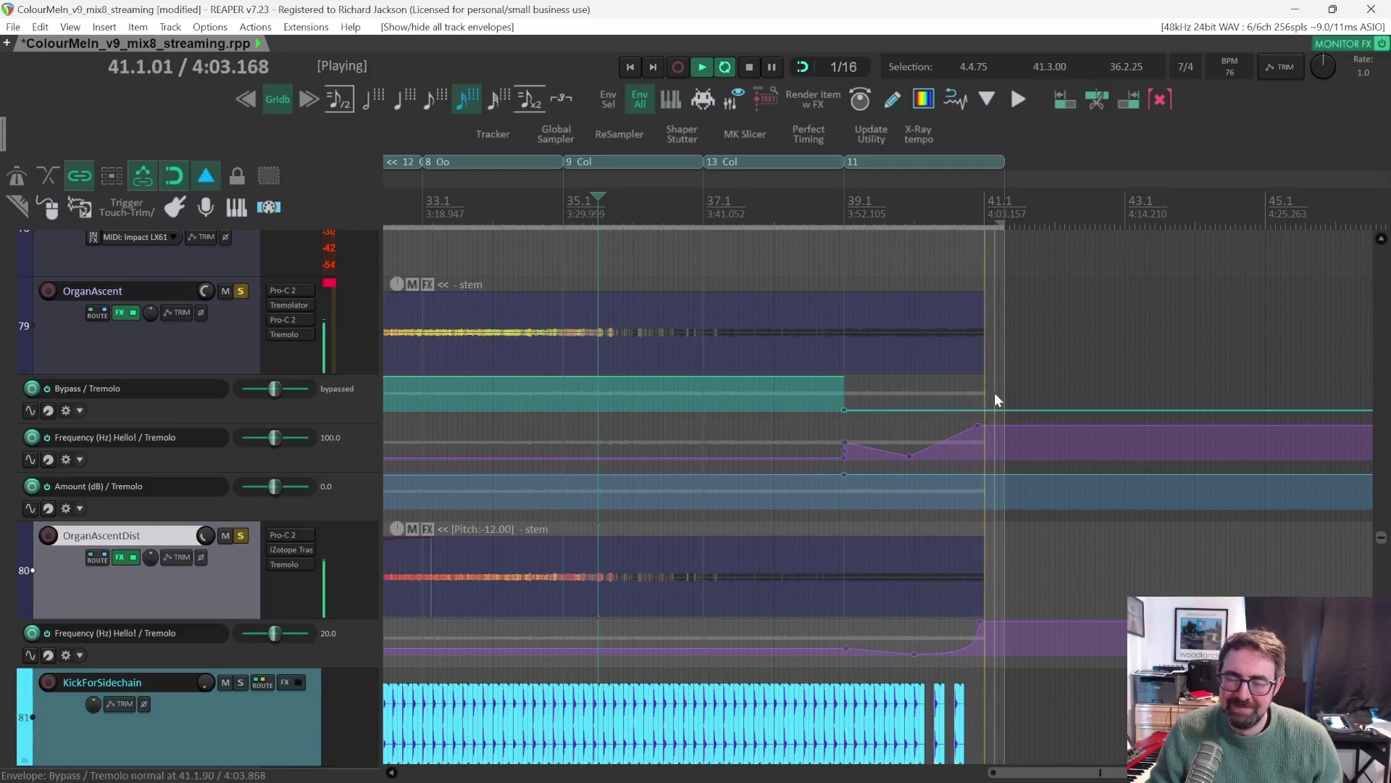
{"action": "key", "text": "space"}
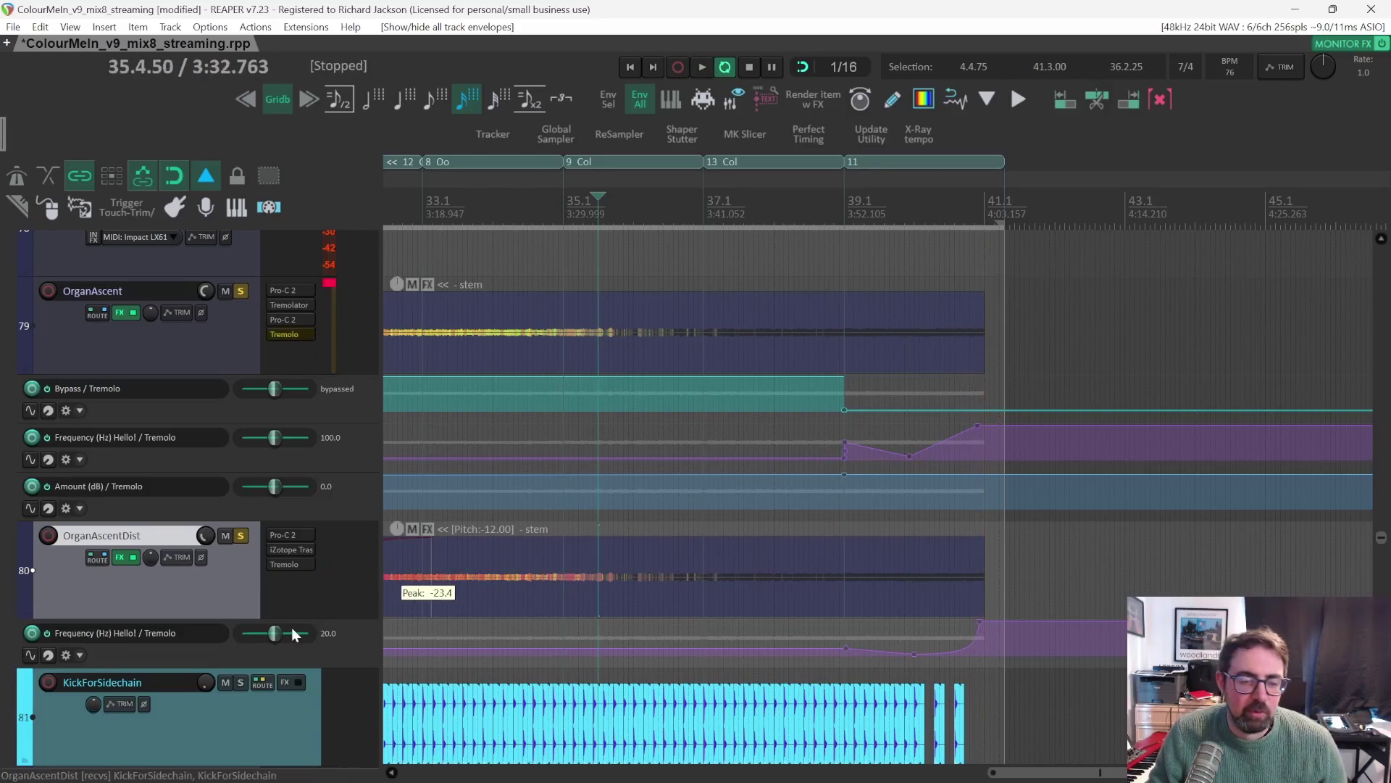
Solo KickForSidechain and play it together with the organ tracks from 35.5.00.
{"action": "scroll", "coordinate": [235, 540], "scroll_direction": "down", "scroll_amount": 2}
{"action": "left_click", "coordinate": [241, 536]}
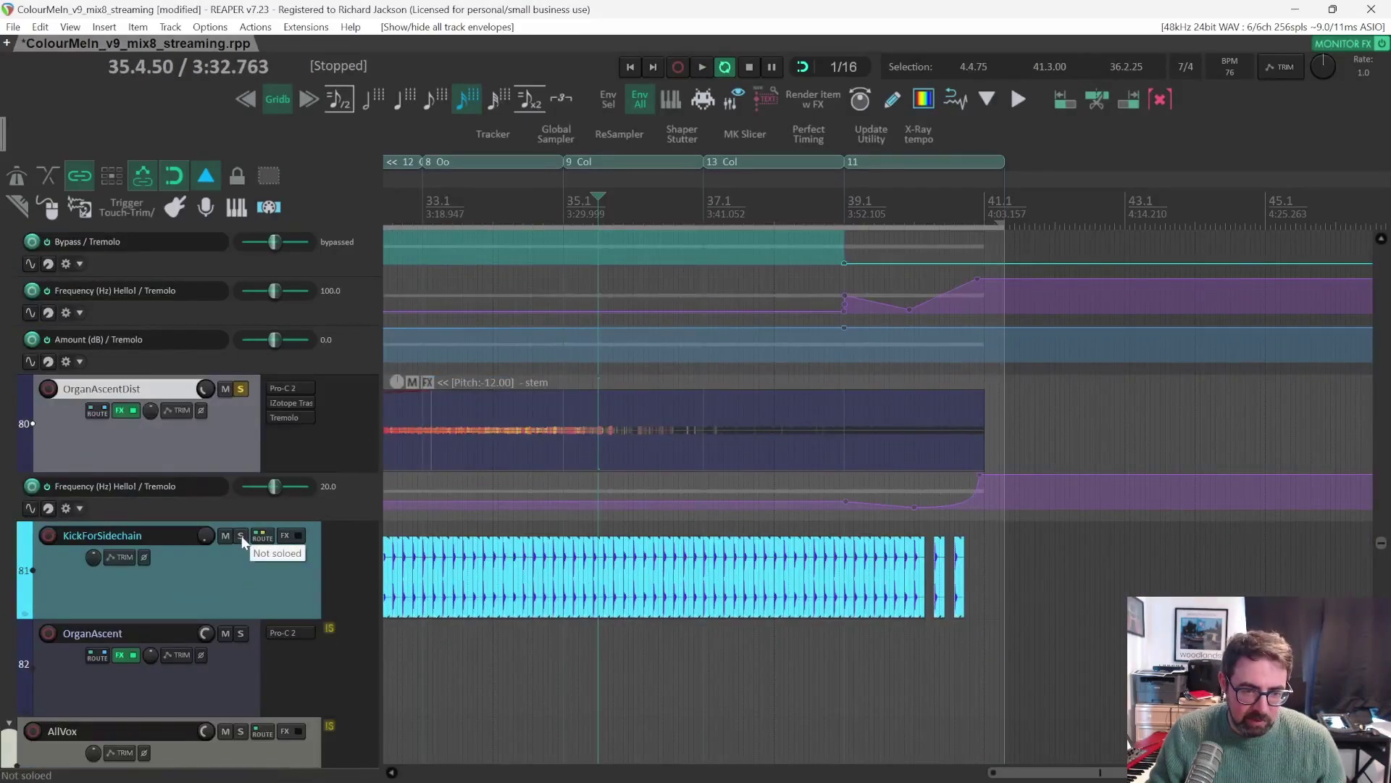
{"action": "key", "text": "space"}
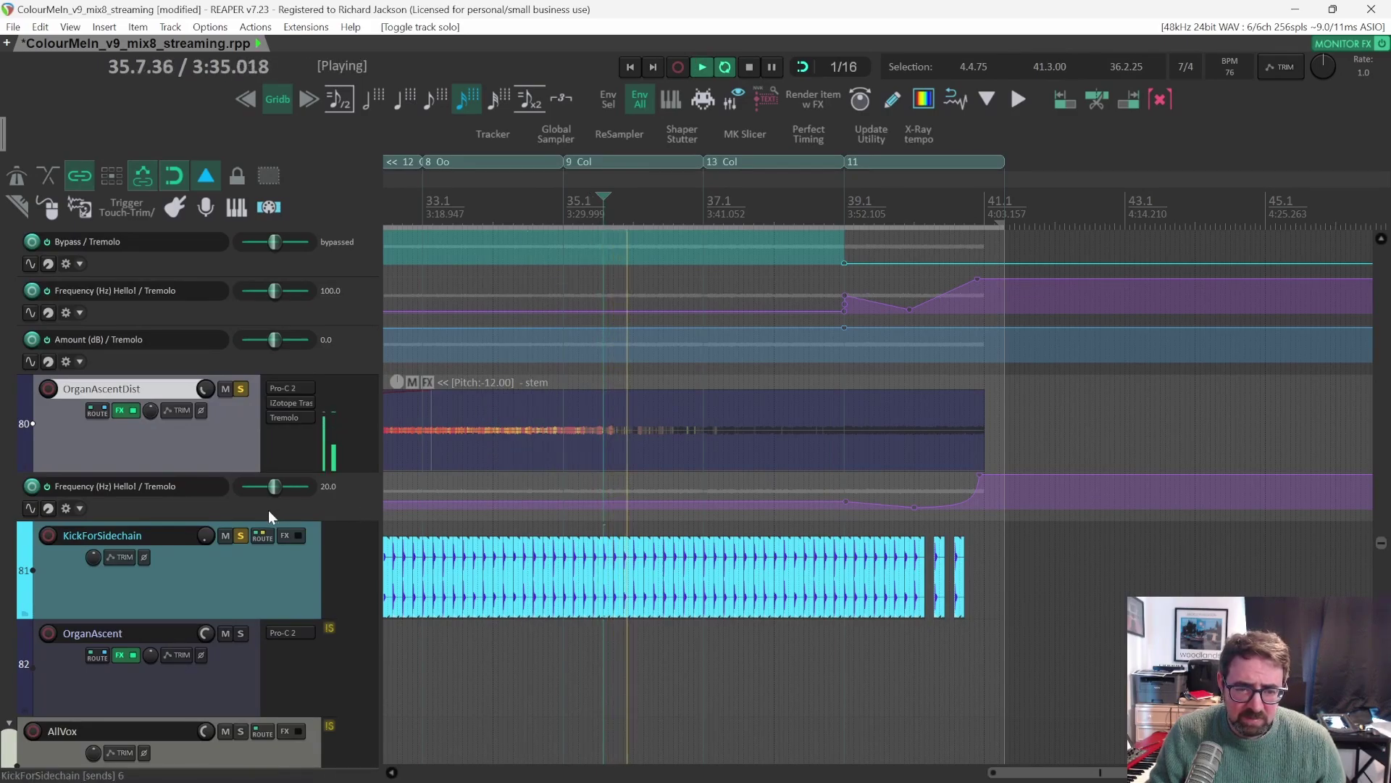
{"action": "key", "text": "space"}
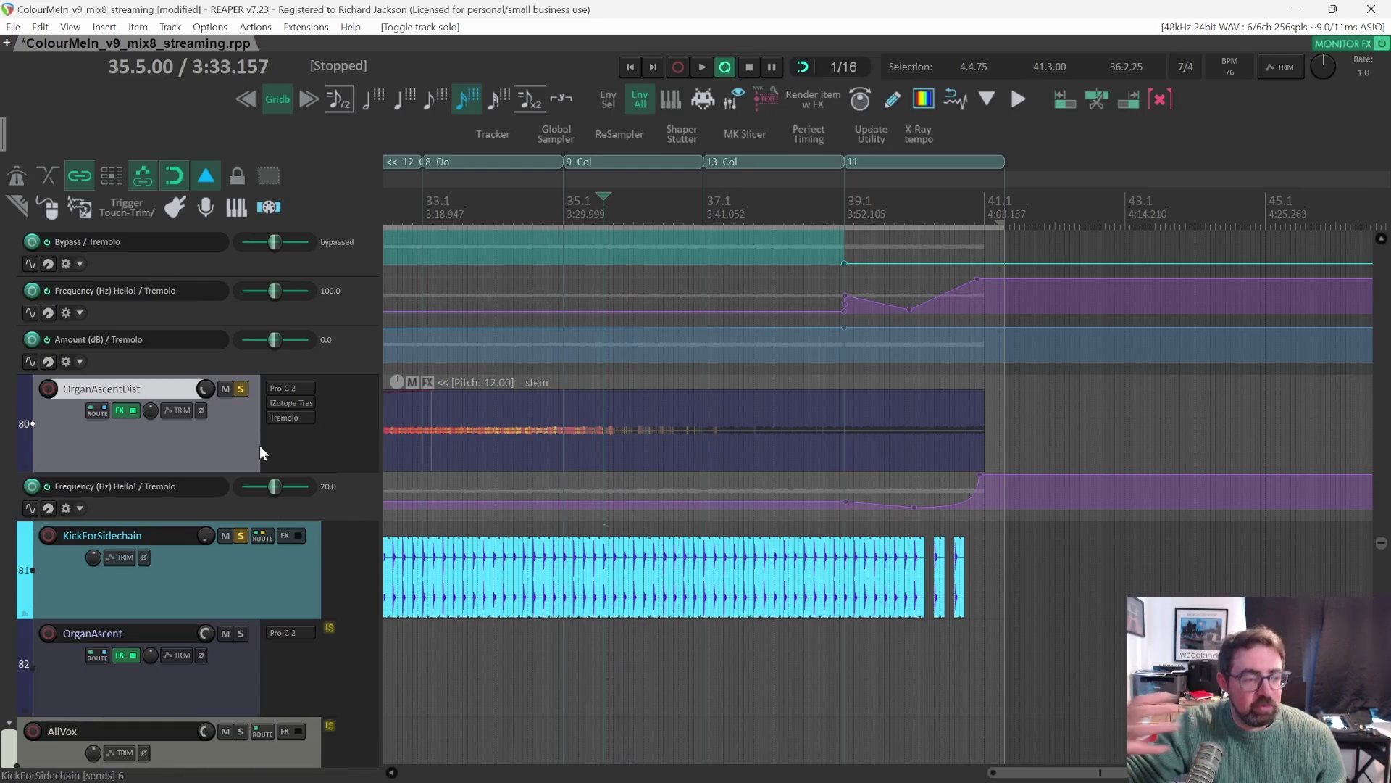
{"action": "key", "text": "space"}
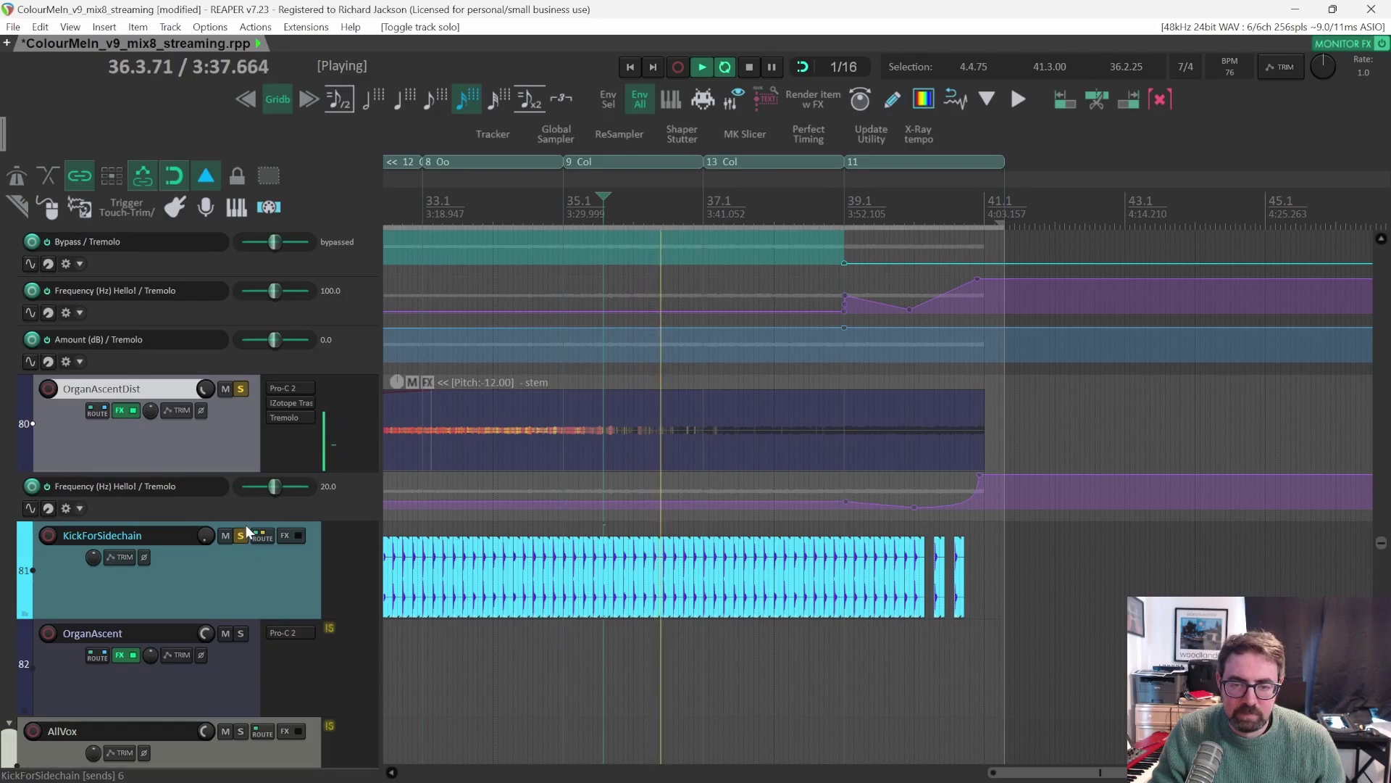
{"action": "scroll", "coordinate": [245, 525], "scroll_direction": "up", "scroll_amount": 3}
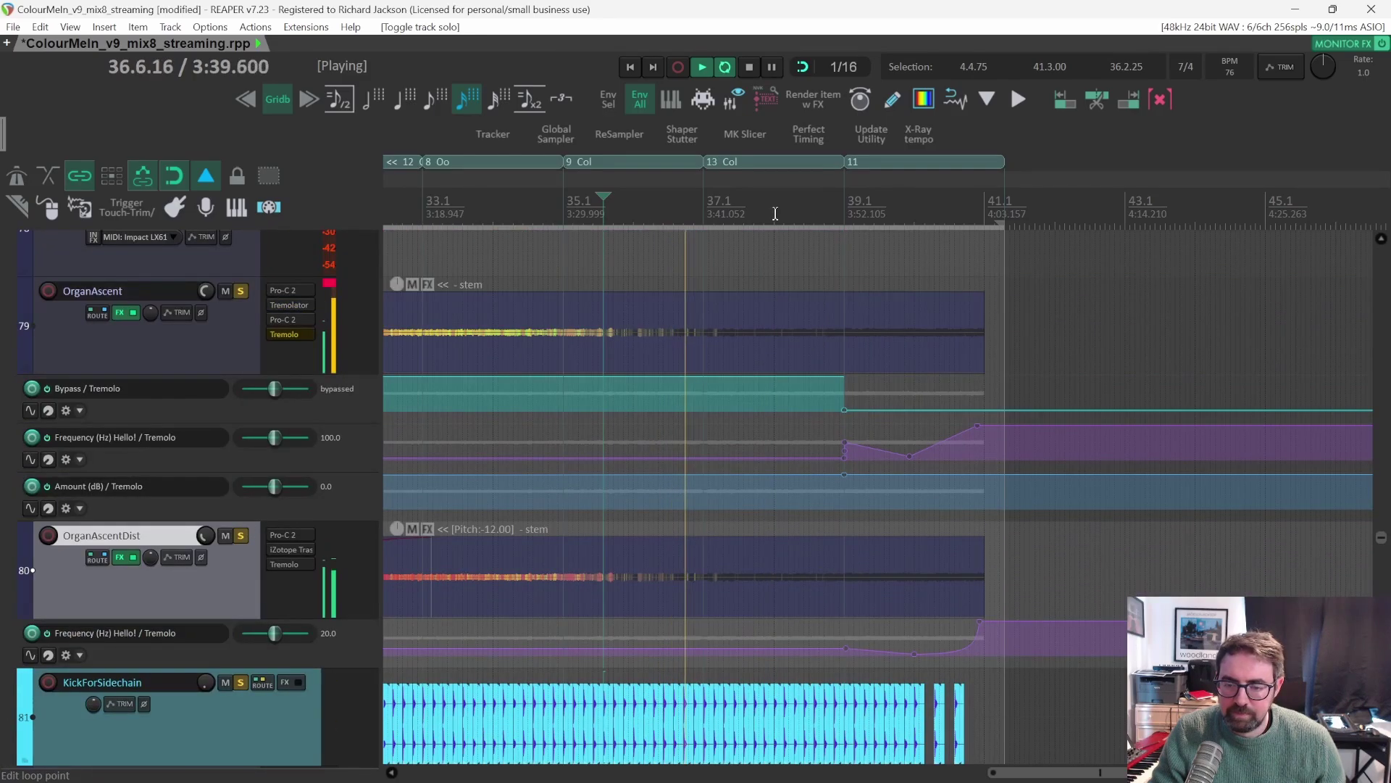
{"action": "key", "text": "space"}
Unsolo OrganAscent on track 79, OrganAscentDist and KickForSidechain.
{"action": "scroll", "coordinate": [233, 403], "scroll_direction": "up", "scroll_amount": 7}
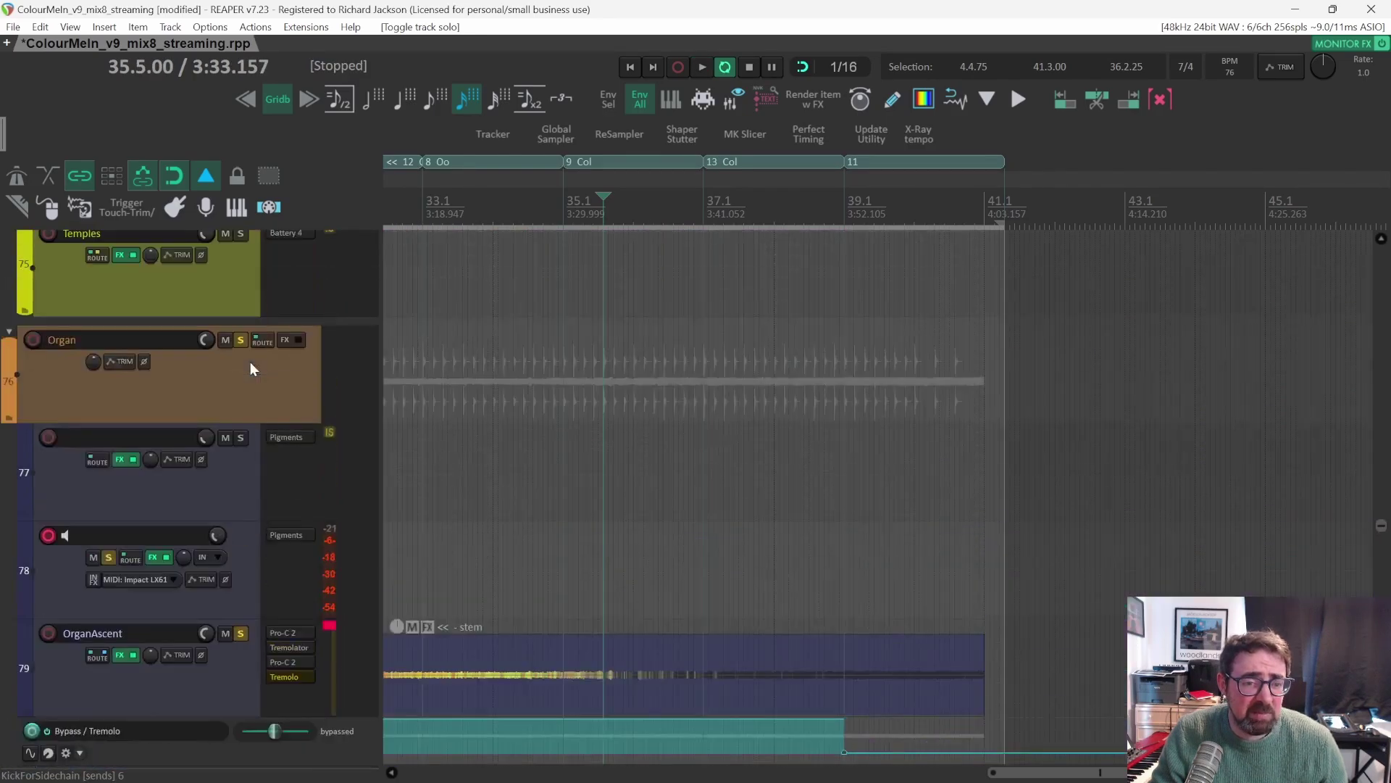
{"action": "scroll", "coordinate": [239, 406], "scroll_direction": "down", "scroll_amount": 4}
{"action": "scroll", "coordinate": [239, 478], "scroll_direction": "down", "scroll_amount": 3}
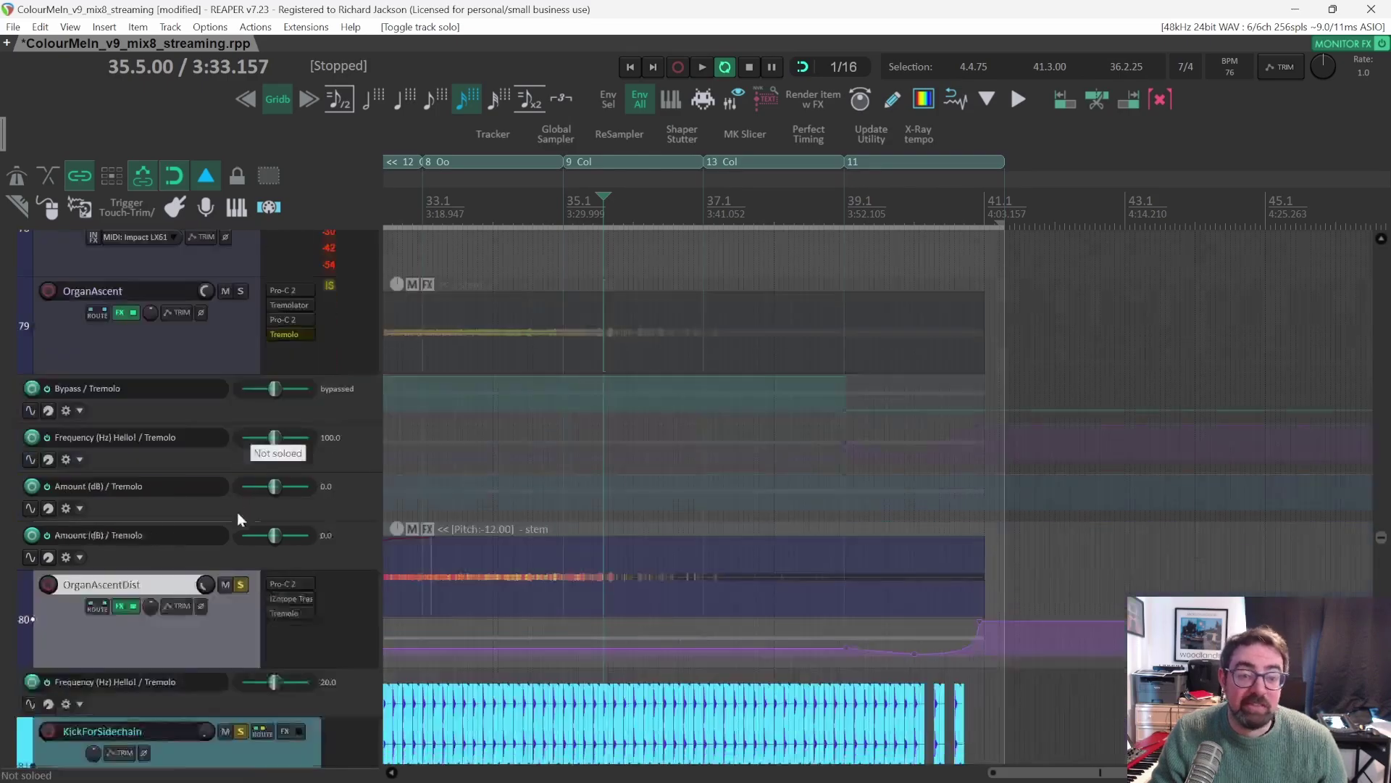
{"action": "left_click", "coordinate": [241, 534]}
{"action": "left_click", "coordinate": [240, 681]}
{"action": "scroll", "coordinate": [242, 678], "scroll_direction": "down", "scroll_amount": 2}
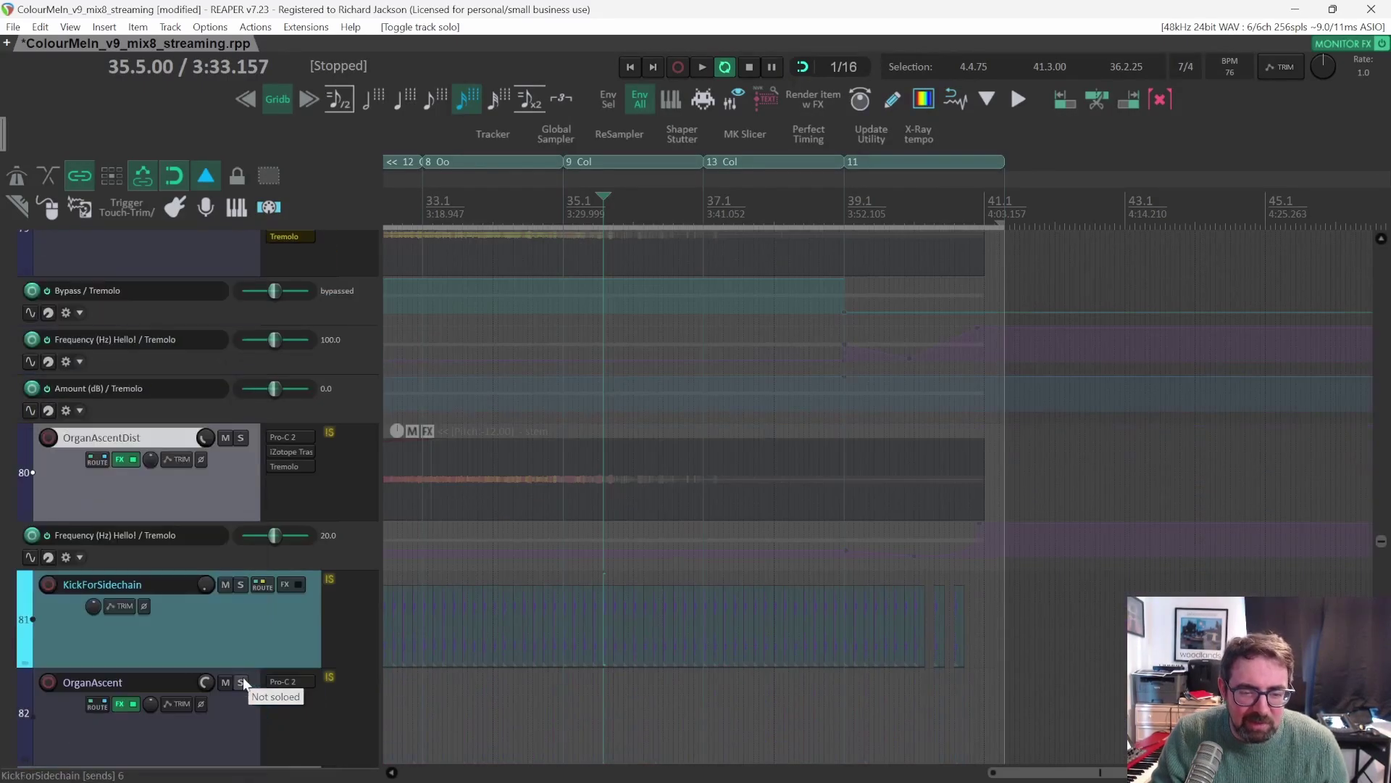
Examine KickForSidechain's sends to the organ tracks in its routing window, and close it.
{"action": "left_click", "coordinate": [262, 585]}
{"action": "scroll", "coordinate": [563, 509], "scroll_direction": "down", "scroll_amount": 2}
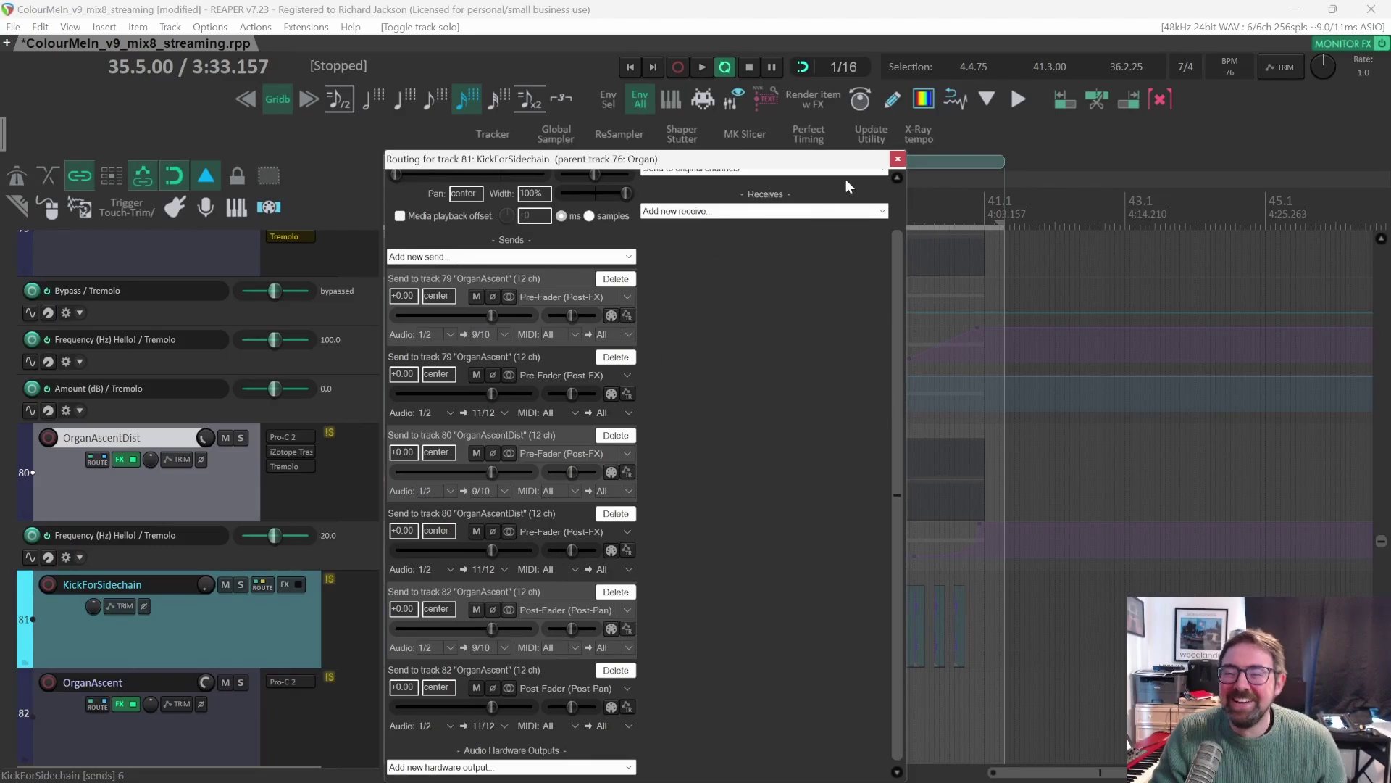
{"action": "left_click", "coordinate": [898, 160]}
Reduce the track heights and unsolo Pigments track 78 and the Organ folder.
{"action": "scroll", "coordinate": [495, 446], "scroll_direction": "down", "scroll_amount": 2}
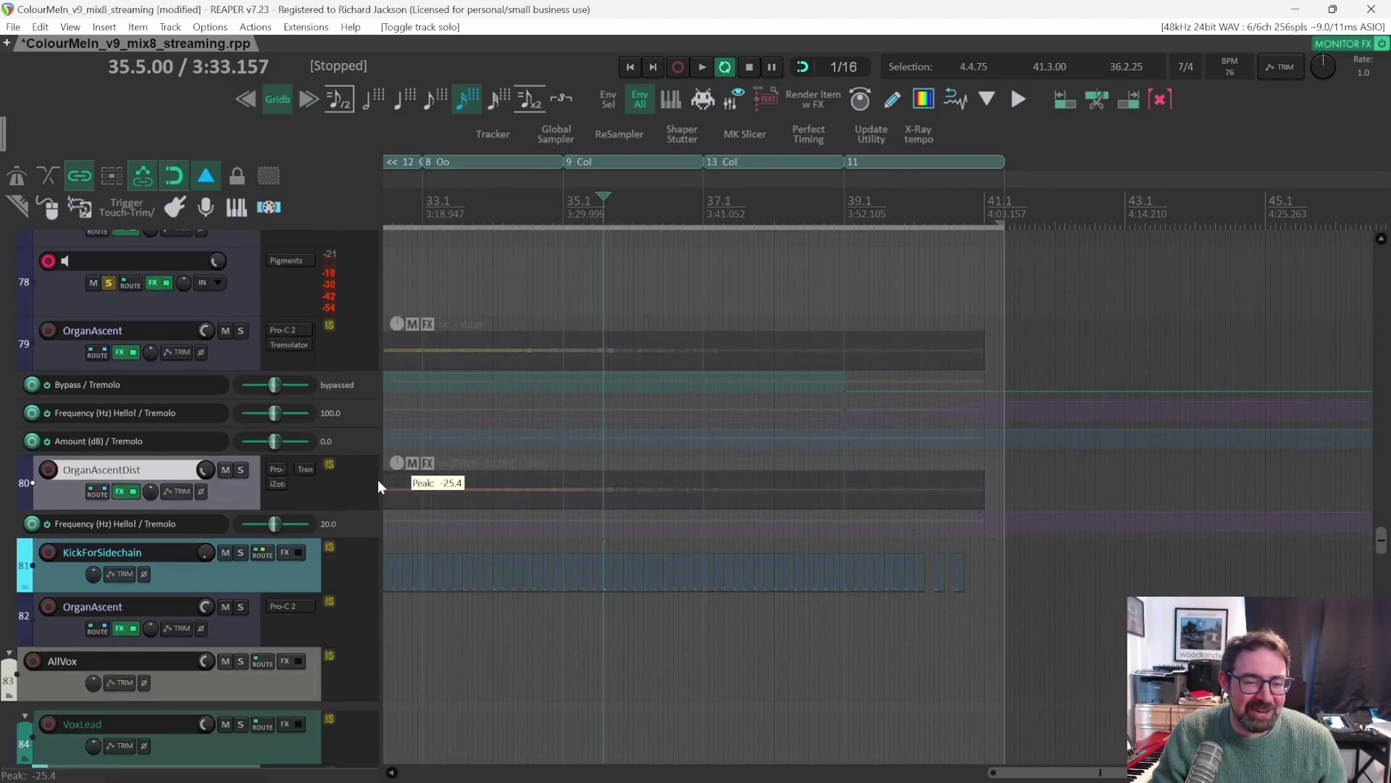
{"action": "scroll", "coordinate": [159, 425], "scroll_direction": "up", "scroll_amount": 3}
{"action": "left_click", "coordinate": [112, 472]}
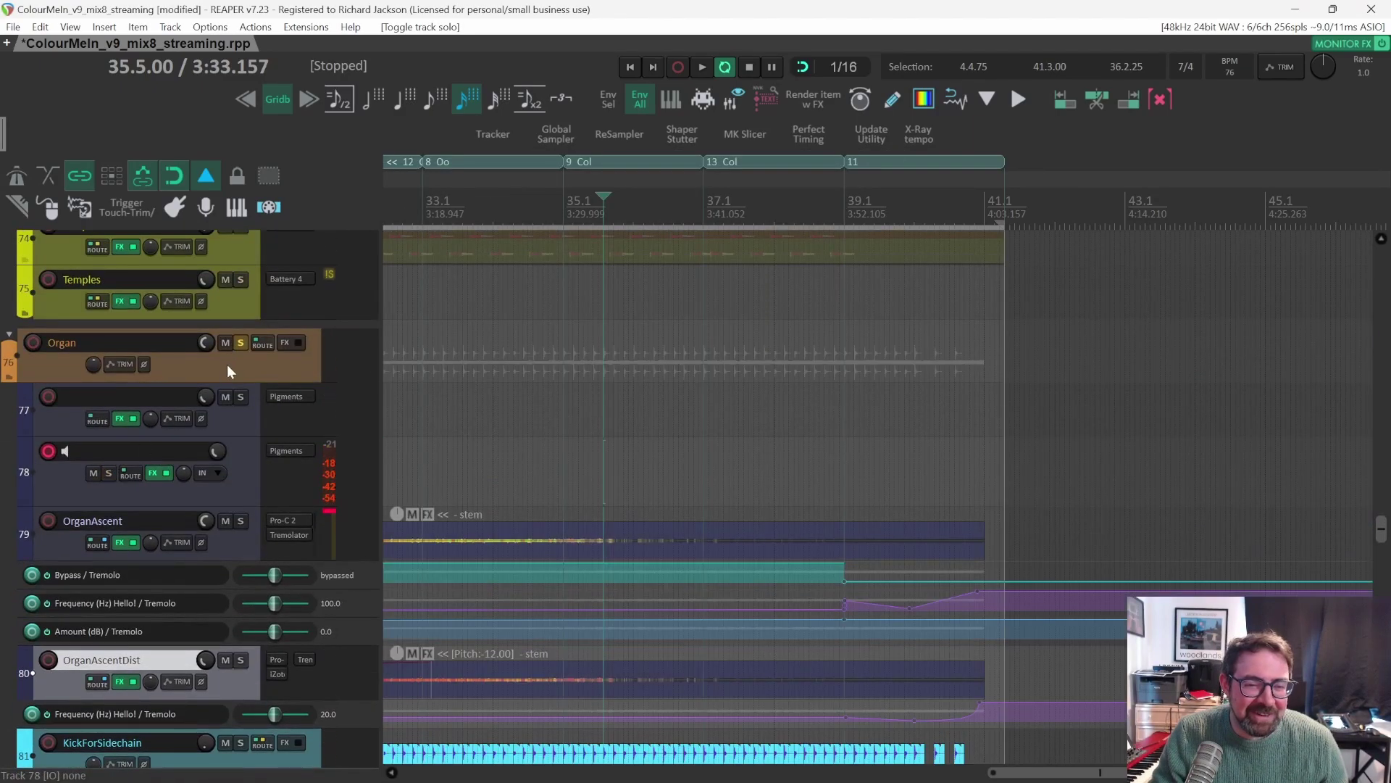
{"action": "left_click", "coordinate": [241, 342]}
Look over the vocal tracks in section D, from AllVox down to the OOh layers, and return to the project's first tracks.
{"action": "scroll", "coordinate": [391, 373], "scroll_direction": "down", "scroll_amount": 3}
{"action": "scroll", "coordinate": [406, 377], "scroll_direction": "down", "scroll_amount": 10}
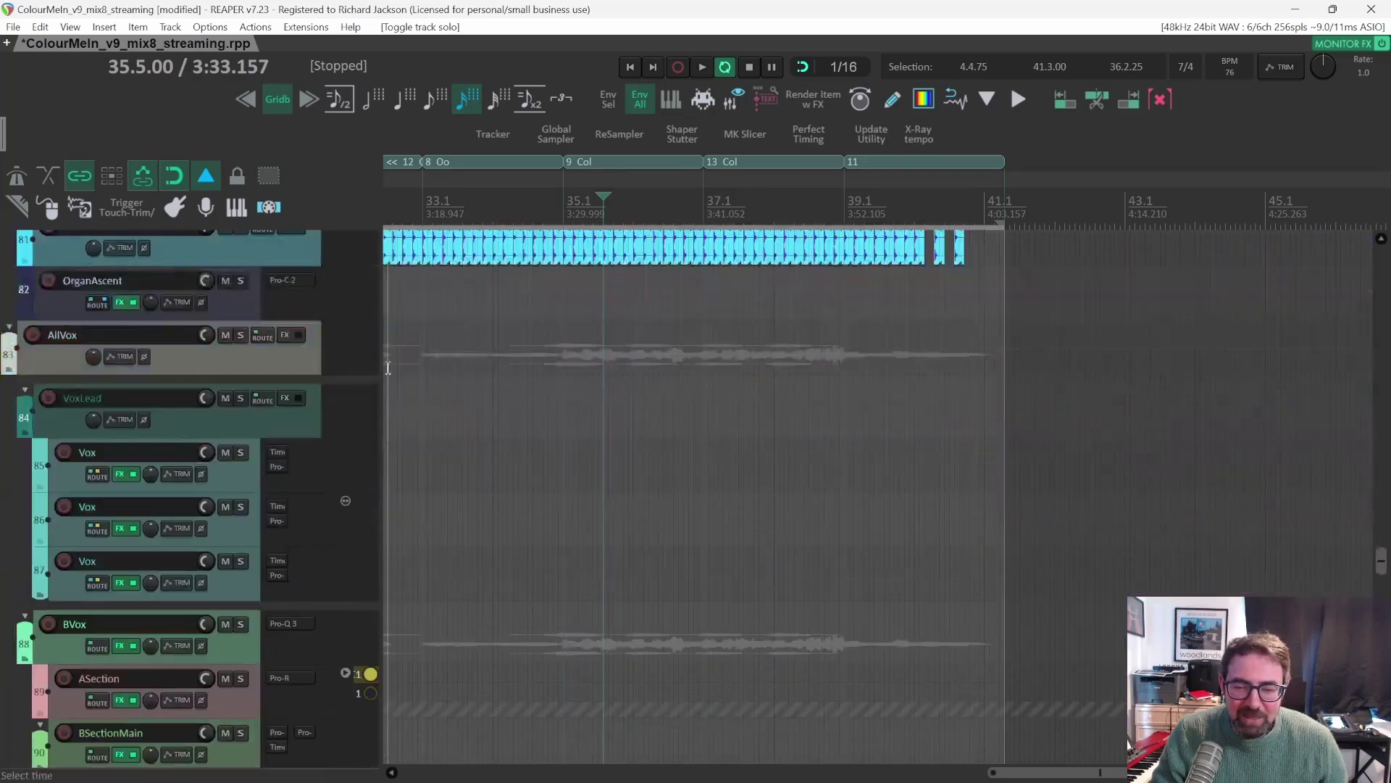
{"action": "scroll", "coordinate": [505, 379], "scroll_direction": "down", "scroll_amount": 10}
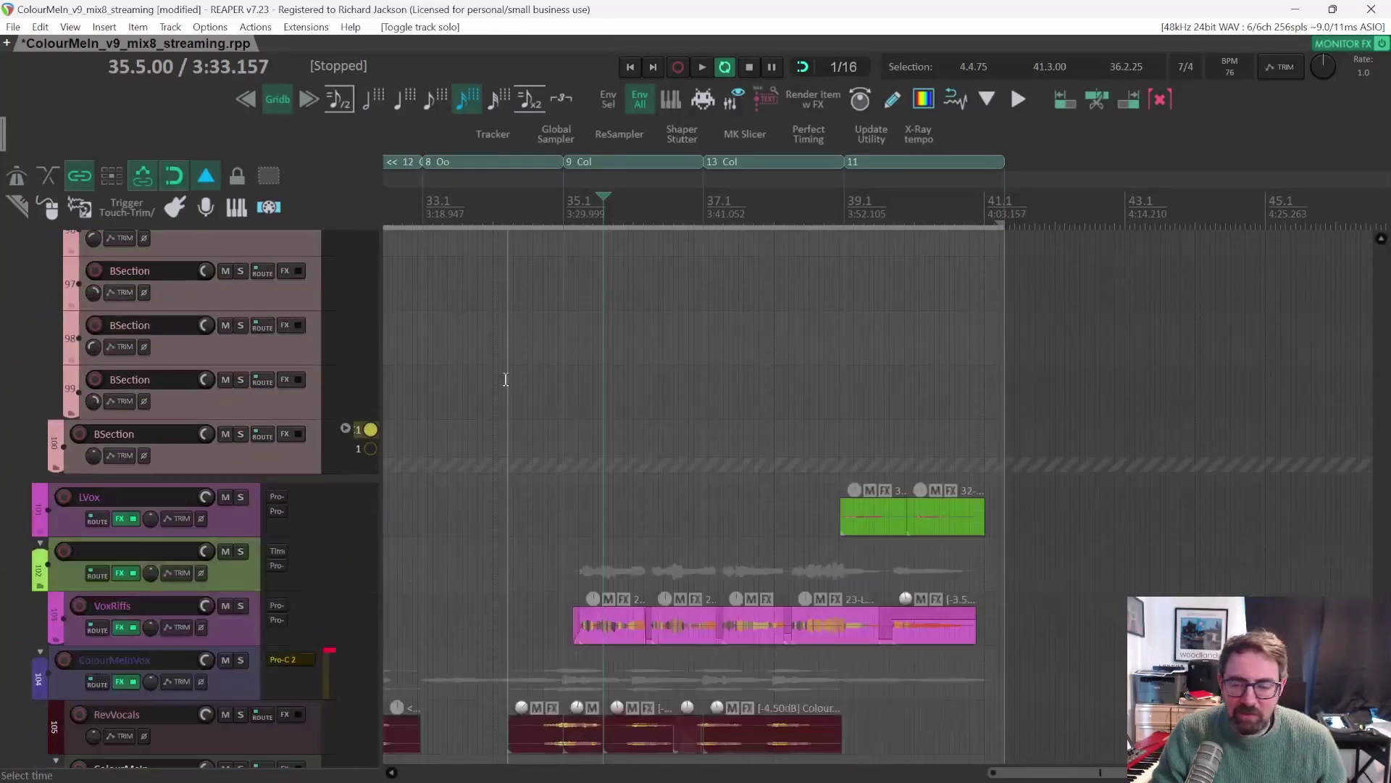
{"action": "scroll", "coordinate": [575, 379], "scroll_direction": "down", "scroll_amount": 2}
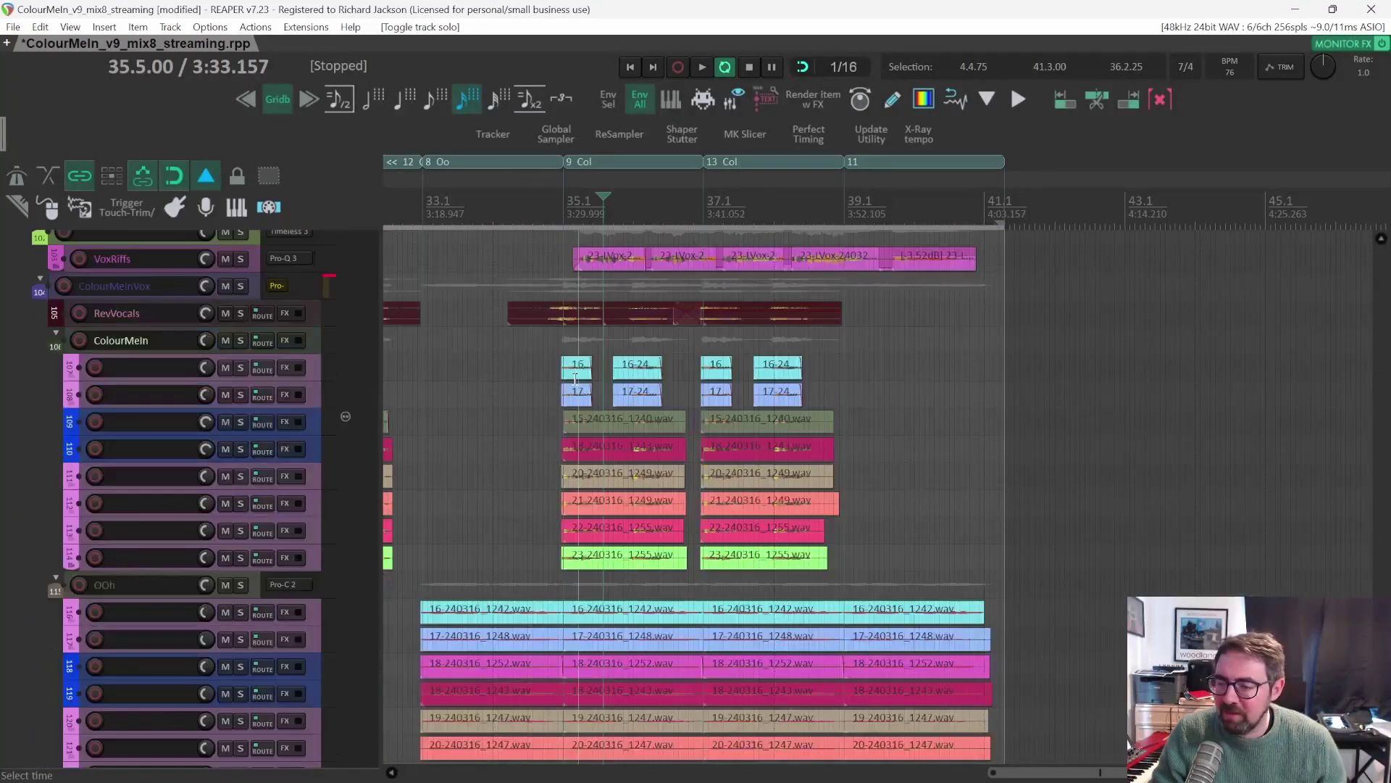
{"action": "scroll", "coordinate": [574, 377], "scroll_direction": "down", "scroll_amount": 3}
{"action": "scroll", "coordinate": [575, 377], "scroll_direction": "up", "scroll_amount": 4}
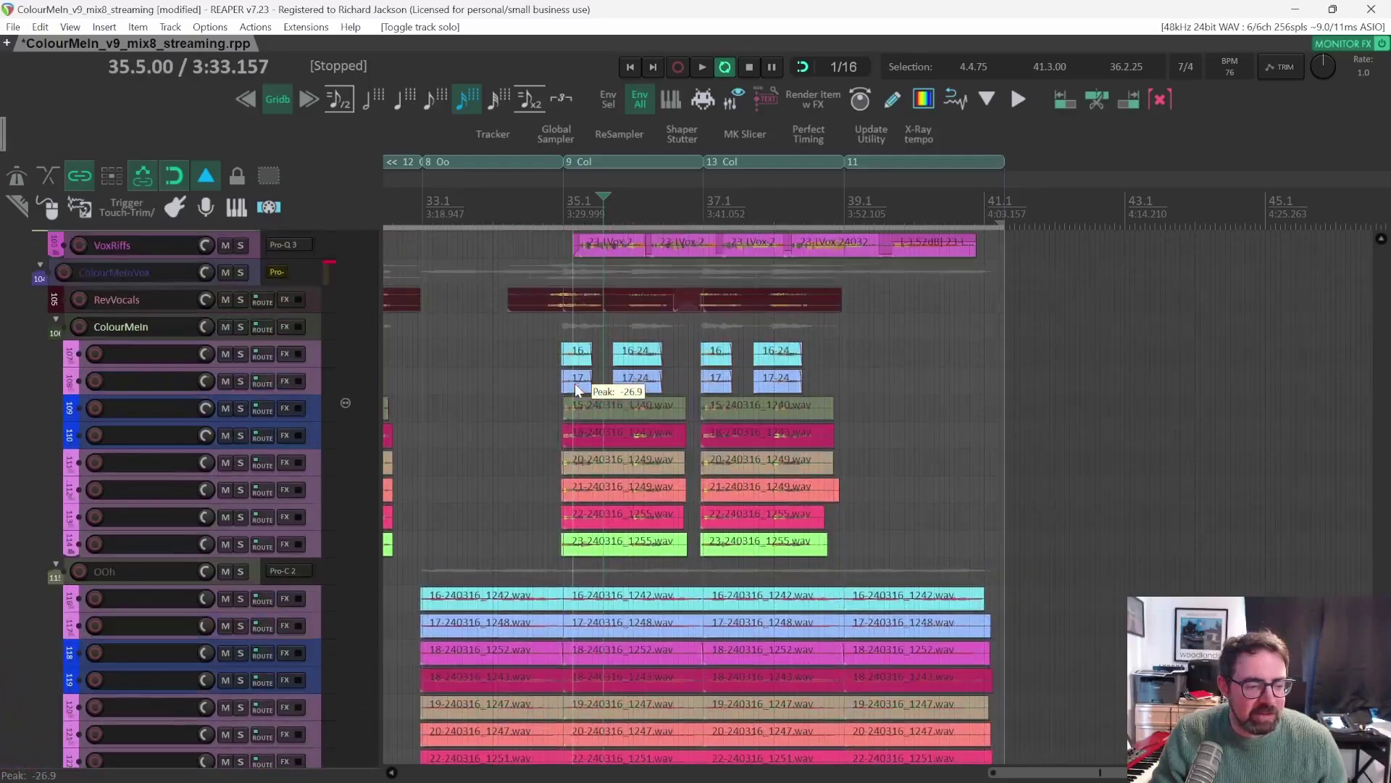
{"action": "scroll", "coordinate": [649, 392], "scroll_direction": "up", "scroll_amount": 20}
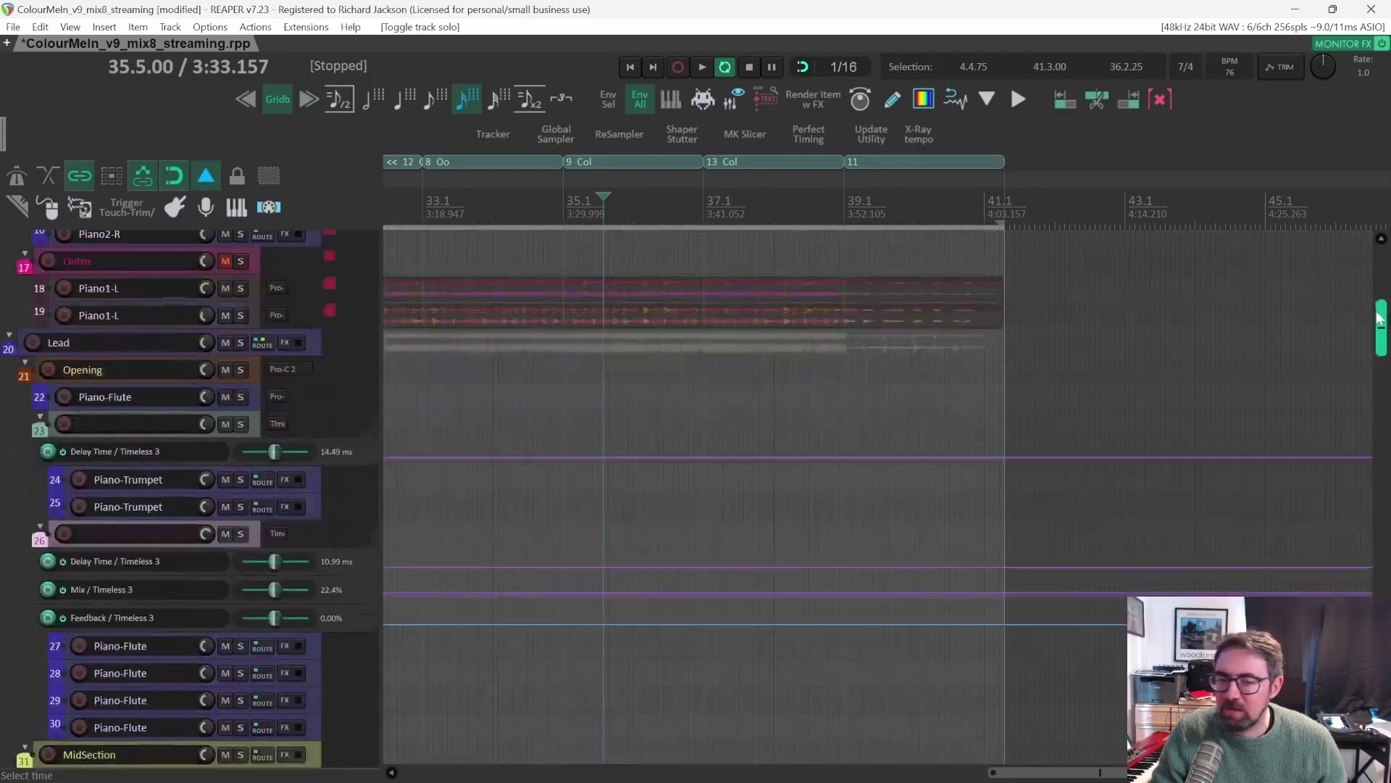
Select all media items in the project and collapse the Rhythm folder.
{"action": "key", "text": "ctrl+a"}
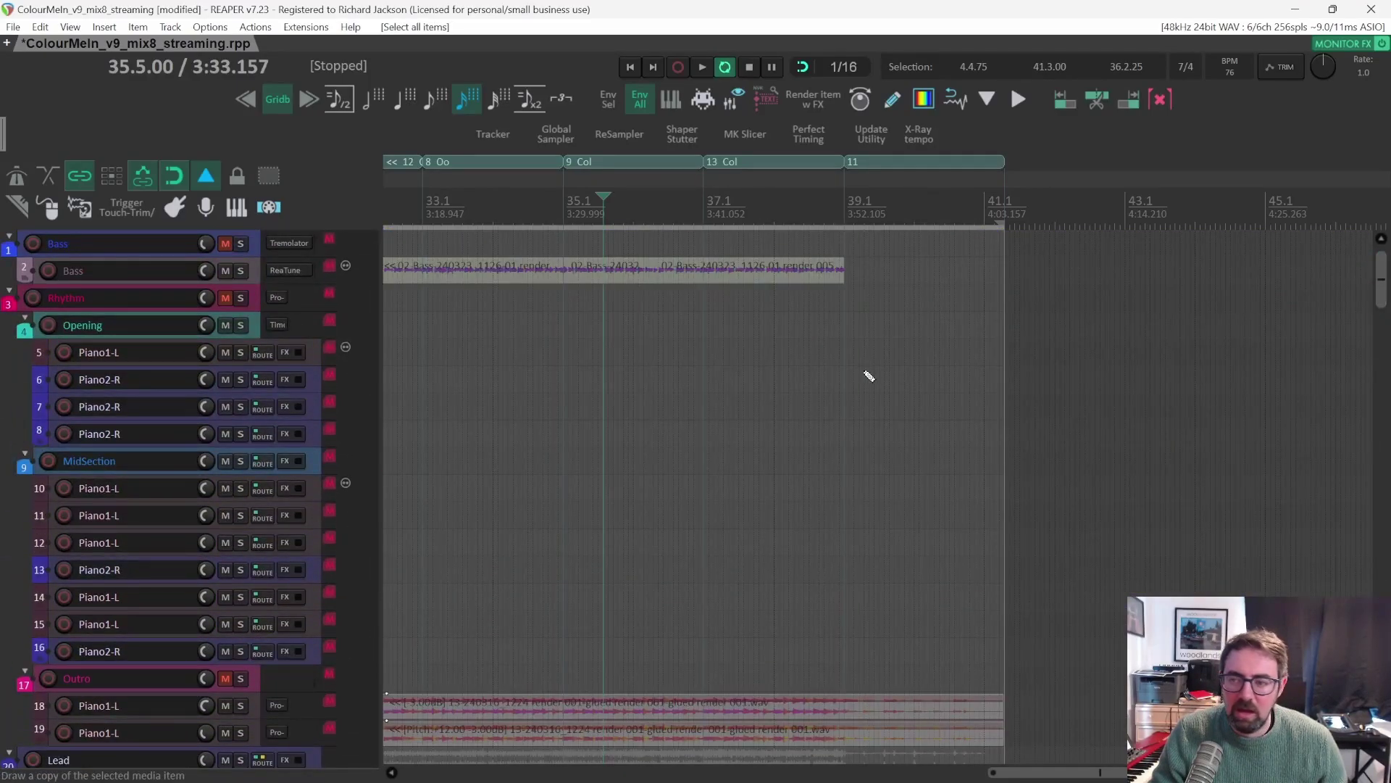
{"action": "scroll", "coordinate": [866, 376], "scroll_direction": "down", "scroll_amount": 1}
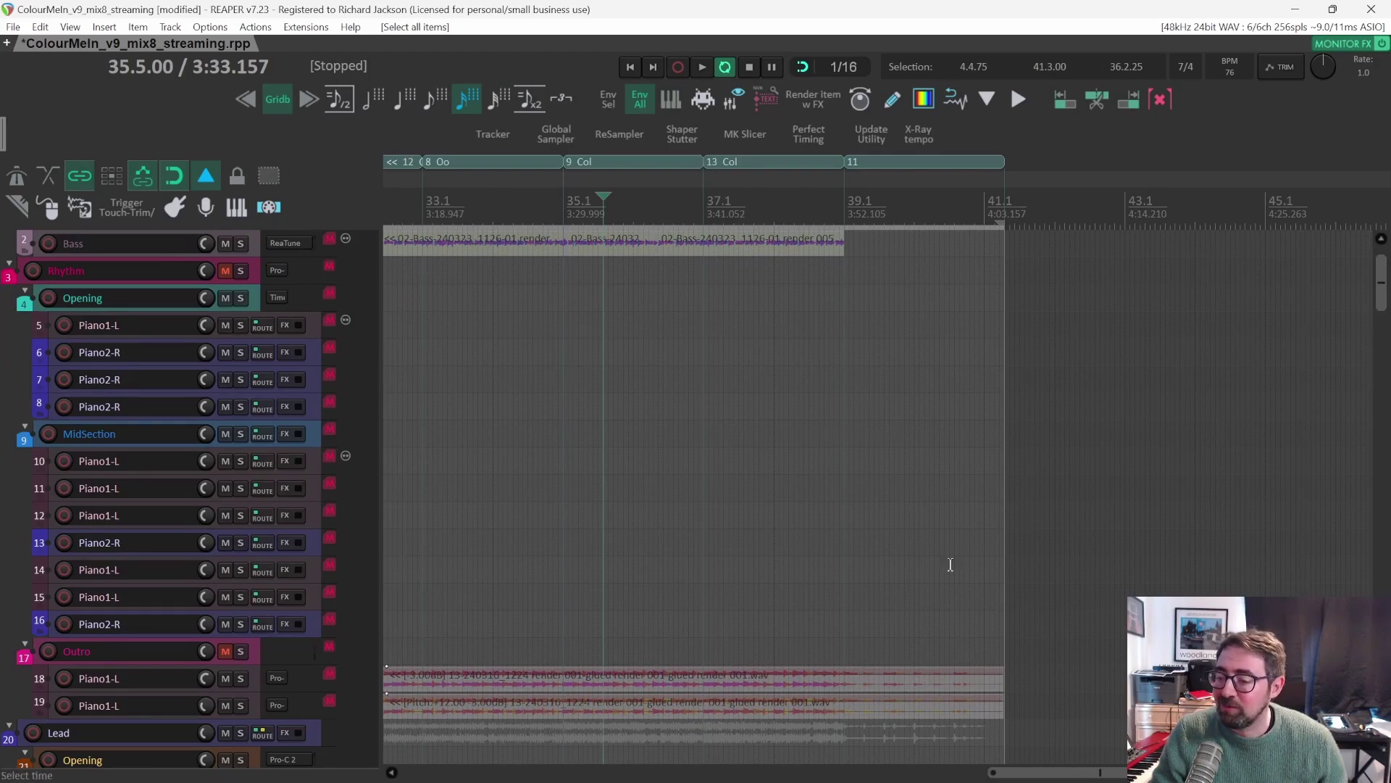
{"action": "left_click", "coordinate": [7, 269]}
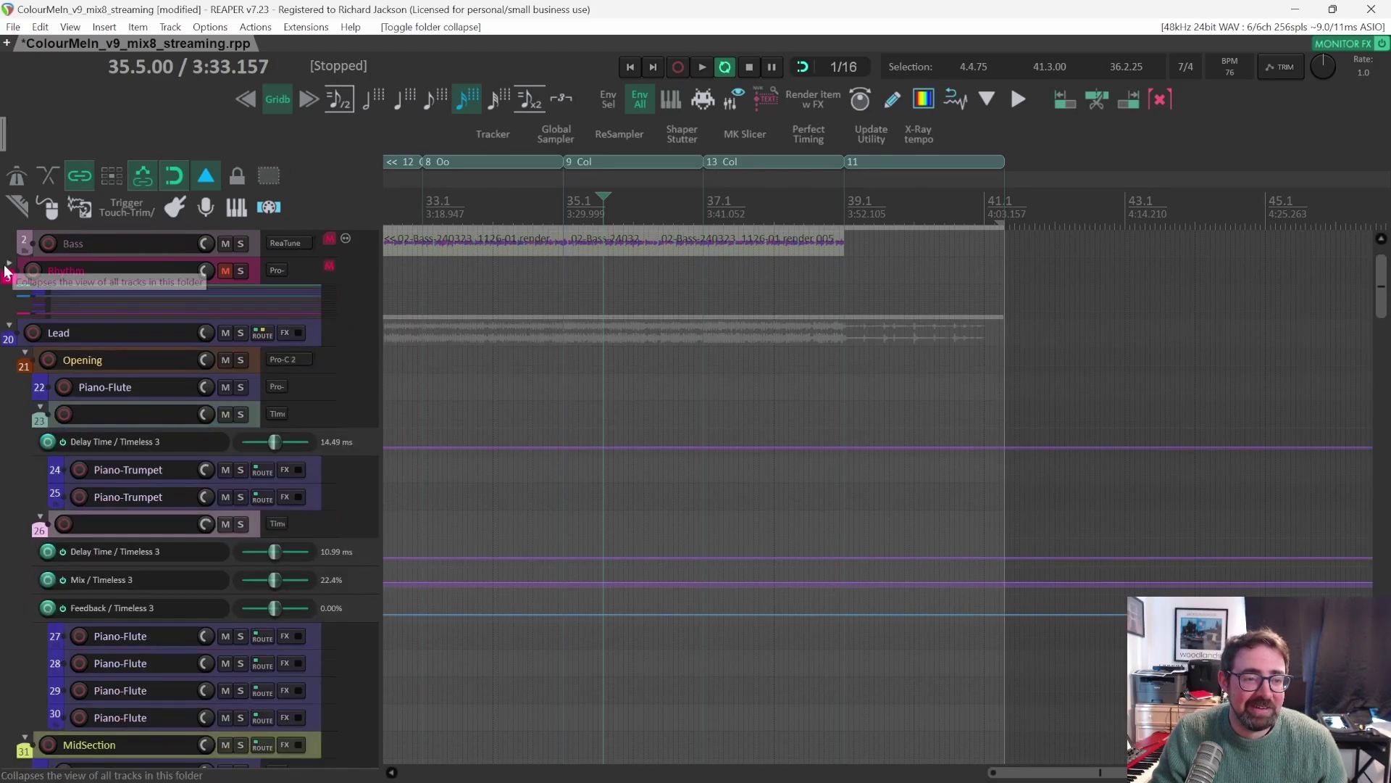
Collapse the Lead, WhiteNoise, DrumsMain, Organ and AllVox folders.
{"action": "left_click", "coordinate": [9, 327]}
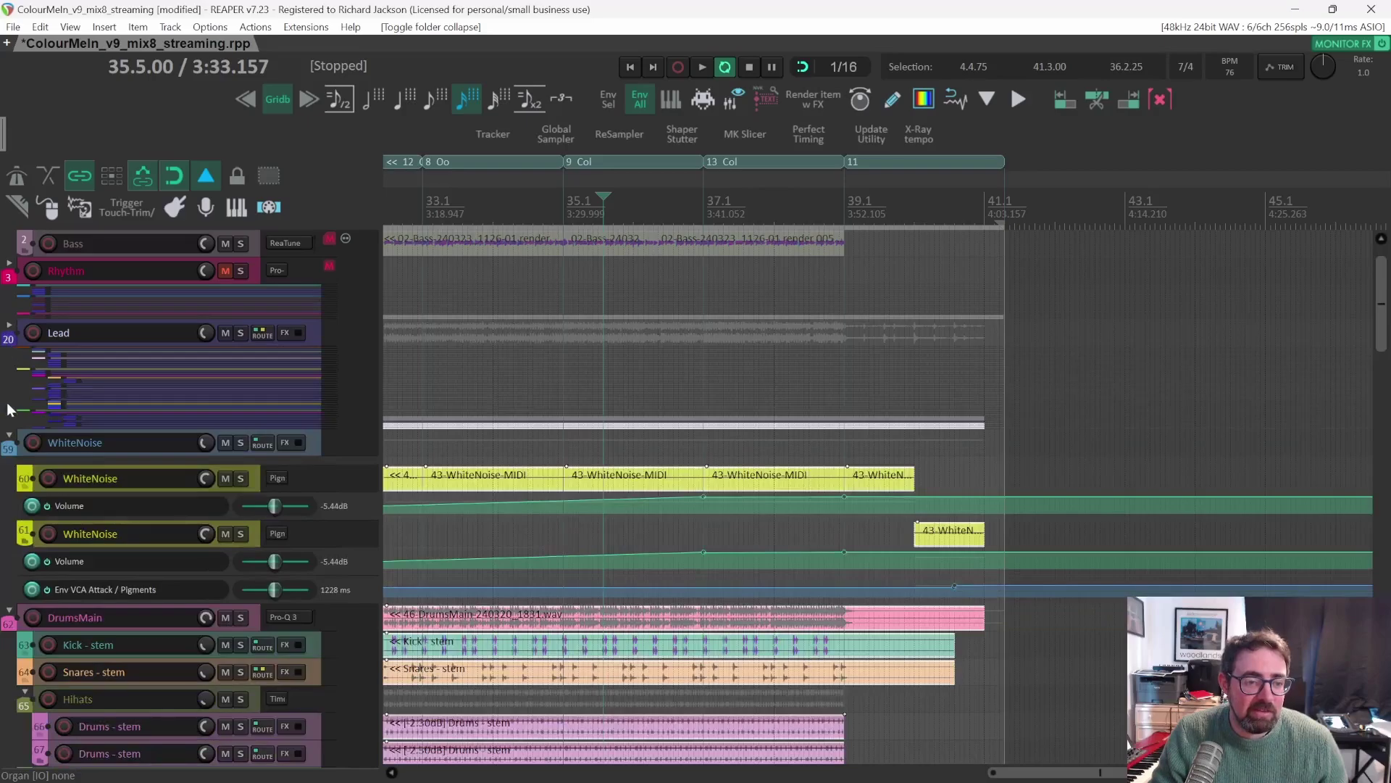
{"action": "left_click", "coordinate": [9, 438]}
{"action": "left_click", "coordinate": [9, 468]}
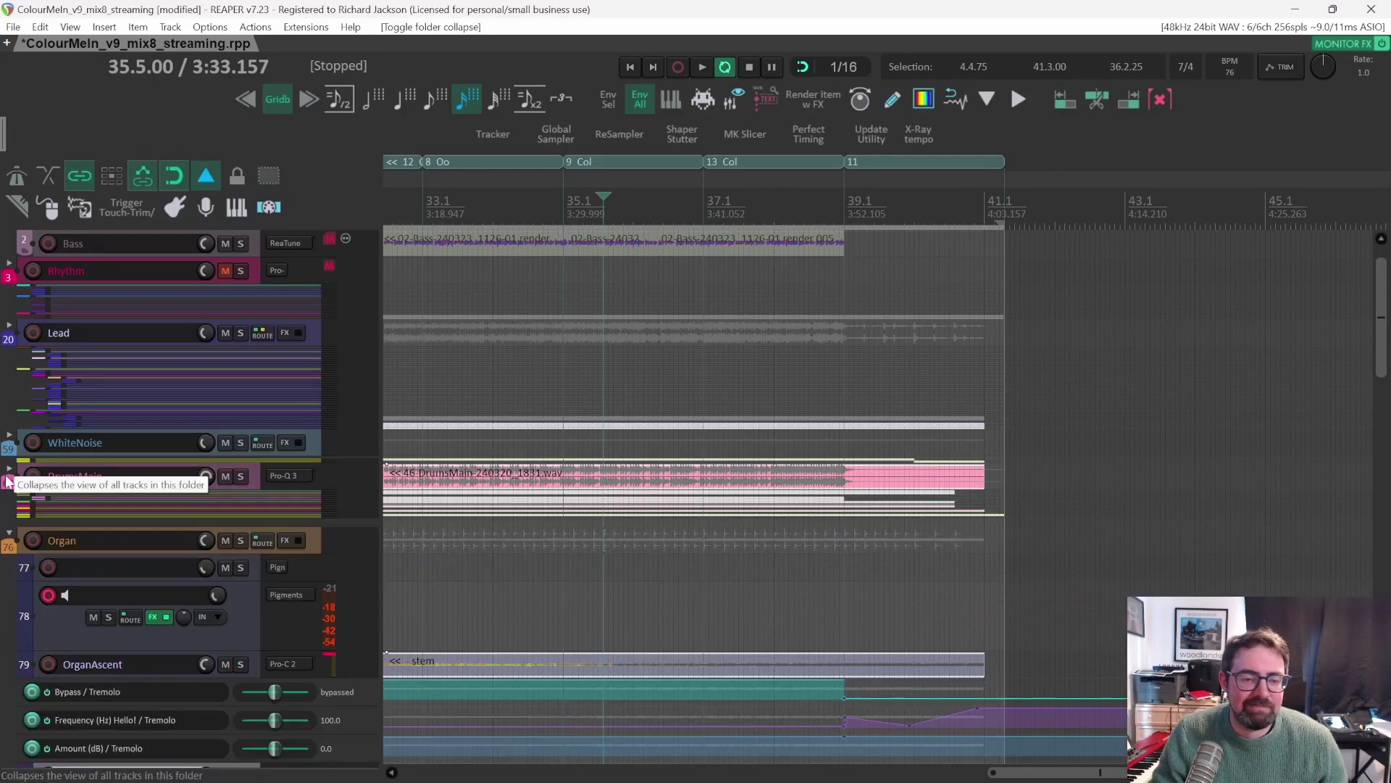
{"action": "left_click", "coordinate": [9, 534]}
{"action": "left_click", "coordinate": [11, 572]}
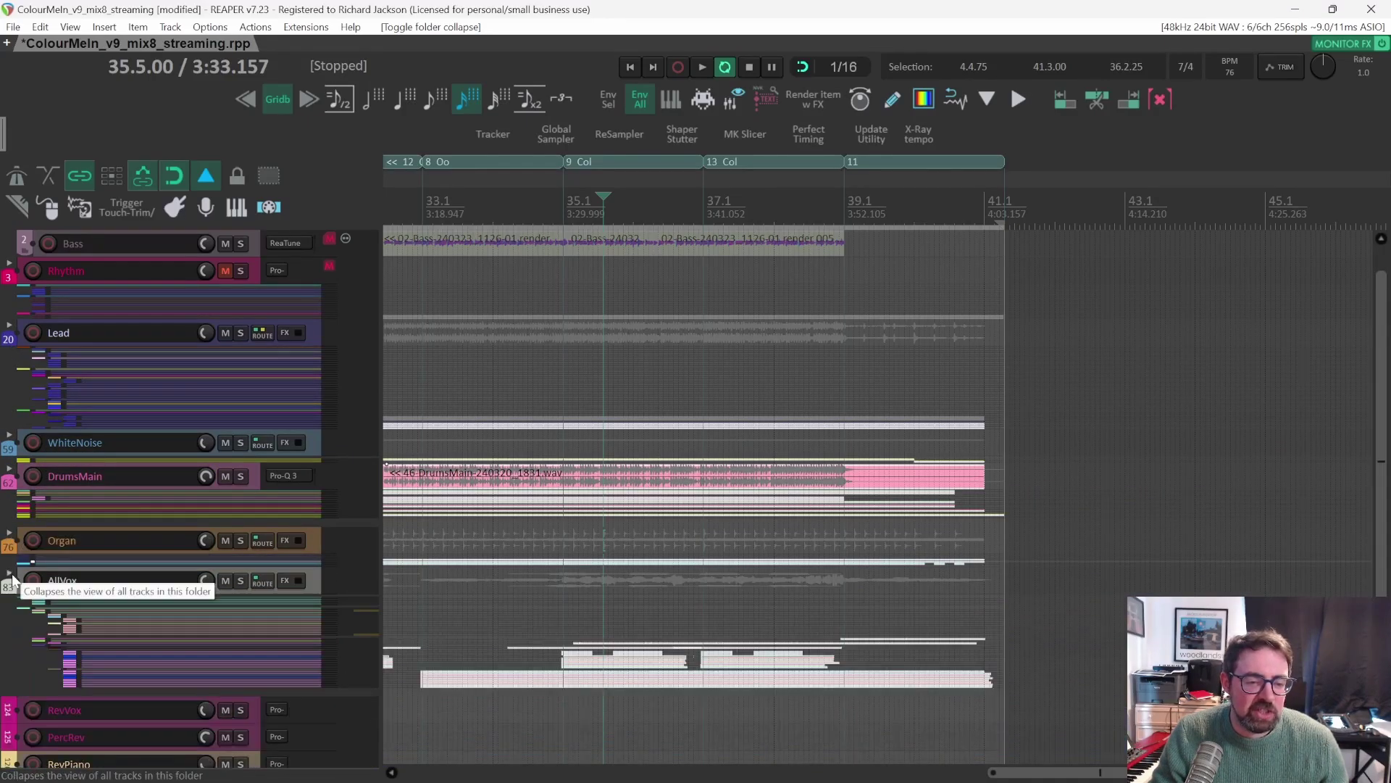
Examine the Pro-R reverb on the RevVox track among the project's last tracks, and close its window.
{"action": "scroll", "coordinate": [19, 655], "scroll_direction": "down", "scroll_amount": 1}
{"action": "scroll", "coordinate": [22, 653], "scroll_direction": "down", "scroll_amount": 2}
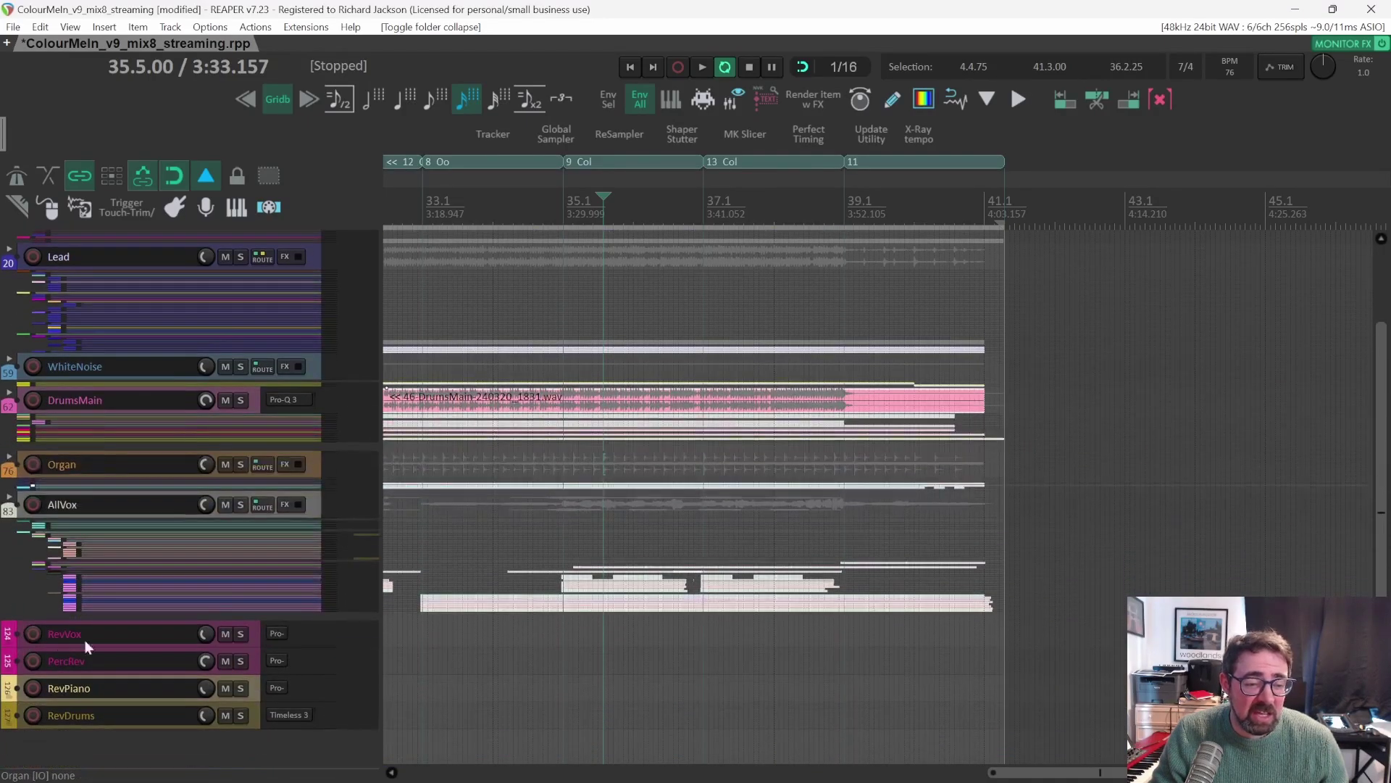
{"action": "left_click", "coordinate": [296, 632]}
{"action": "key", "text": "Escape"}
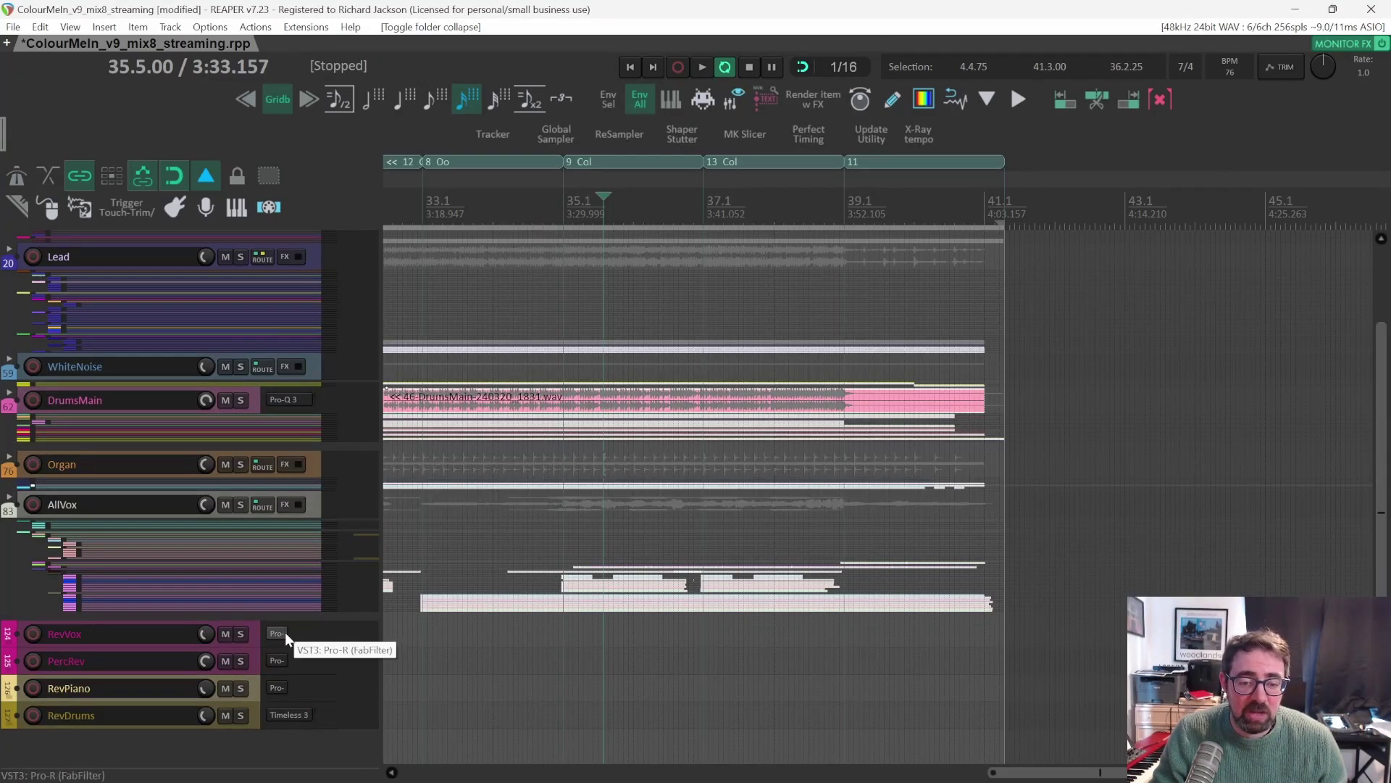
{"action": "left_click", "coordinate": [281, 631]}
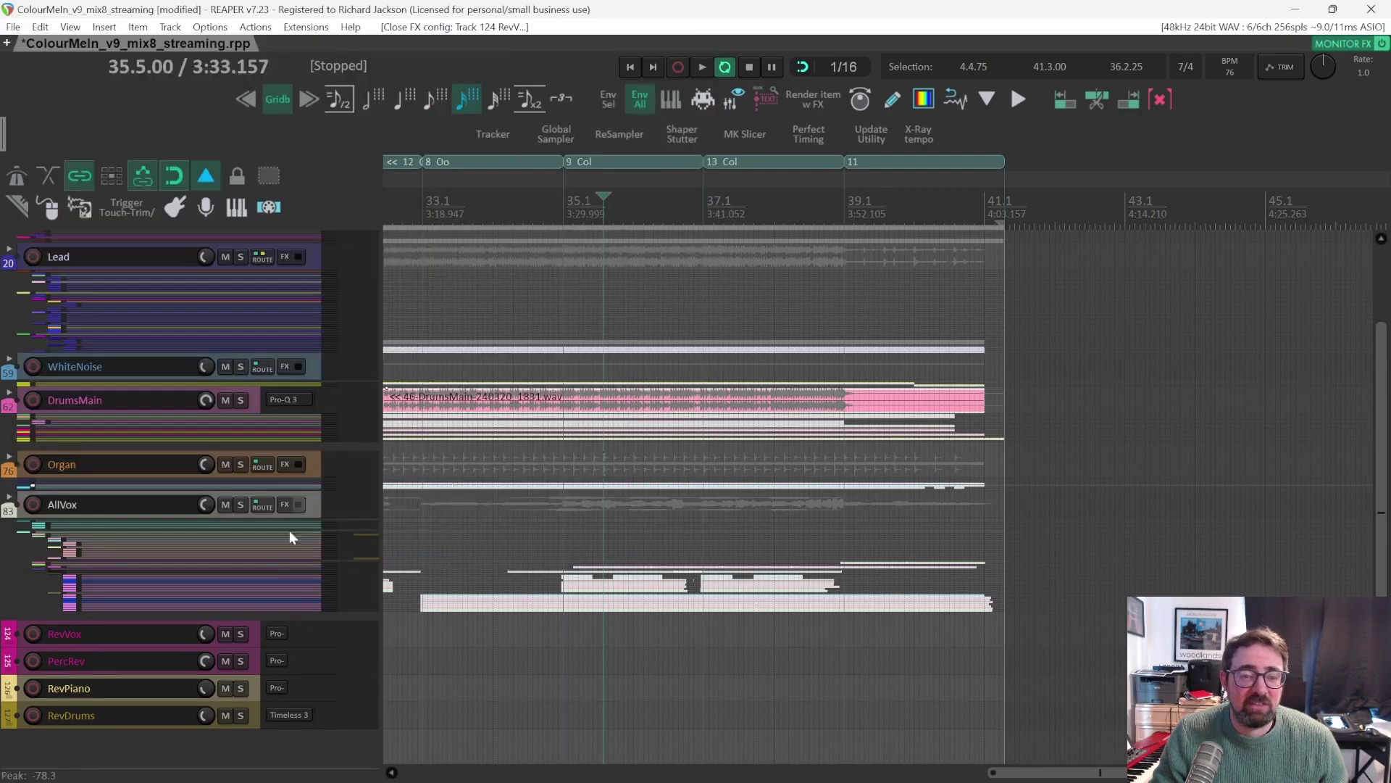
{"action": "left_click", "coordinate": [701, 40]}
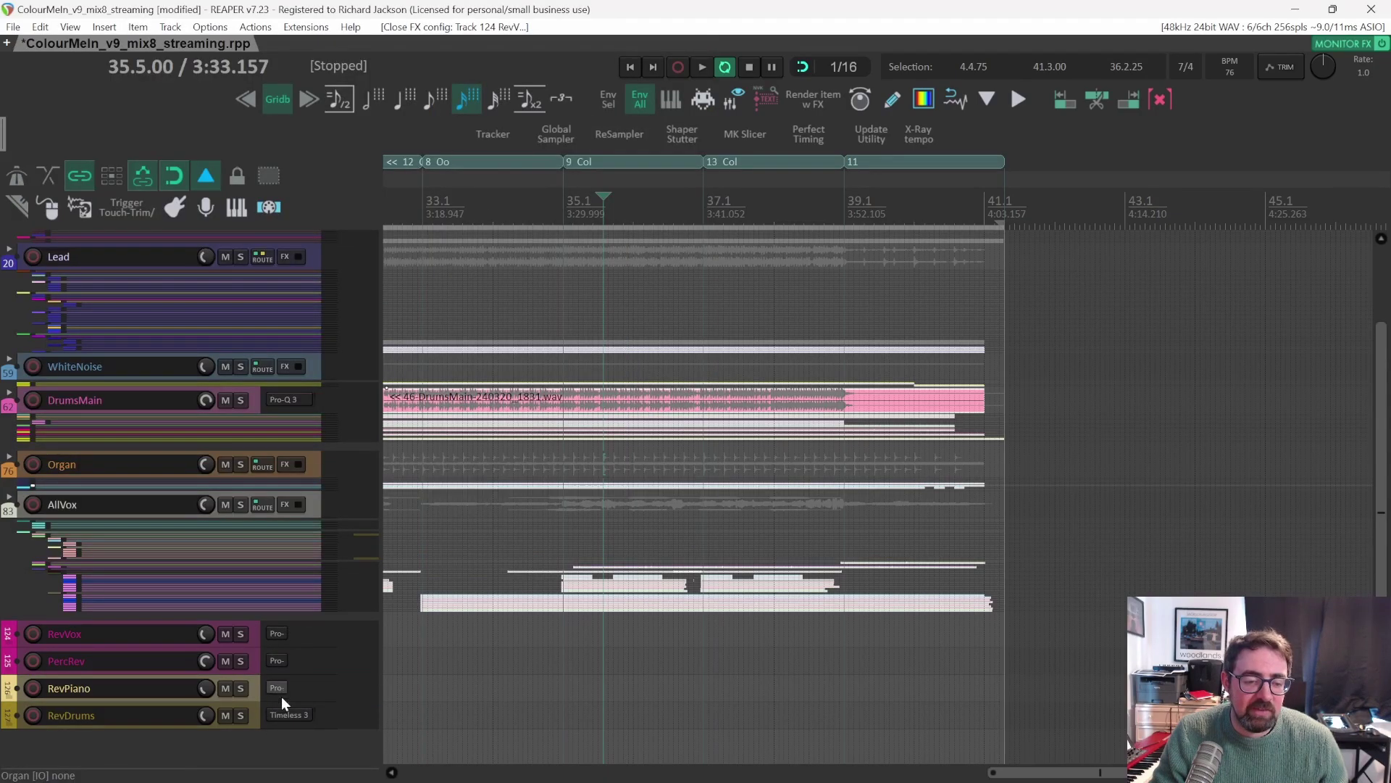
Collapse the Bass folder at the beginning of the track list.
{"action": "scroll", "coordinate": [310, 562], "scroll_direction": "up", "scroll_amount": 3}
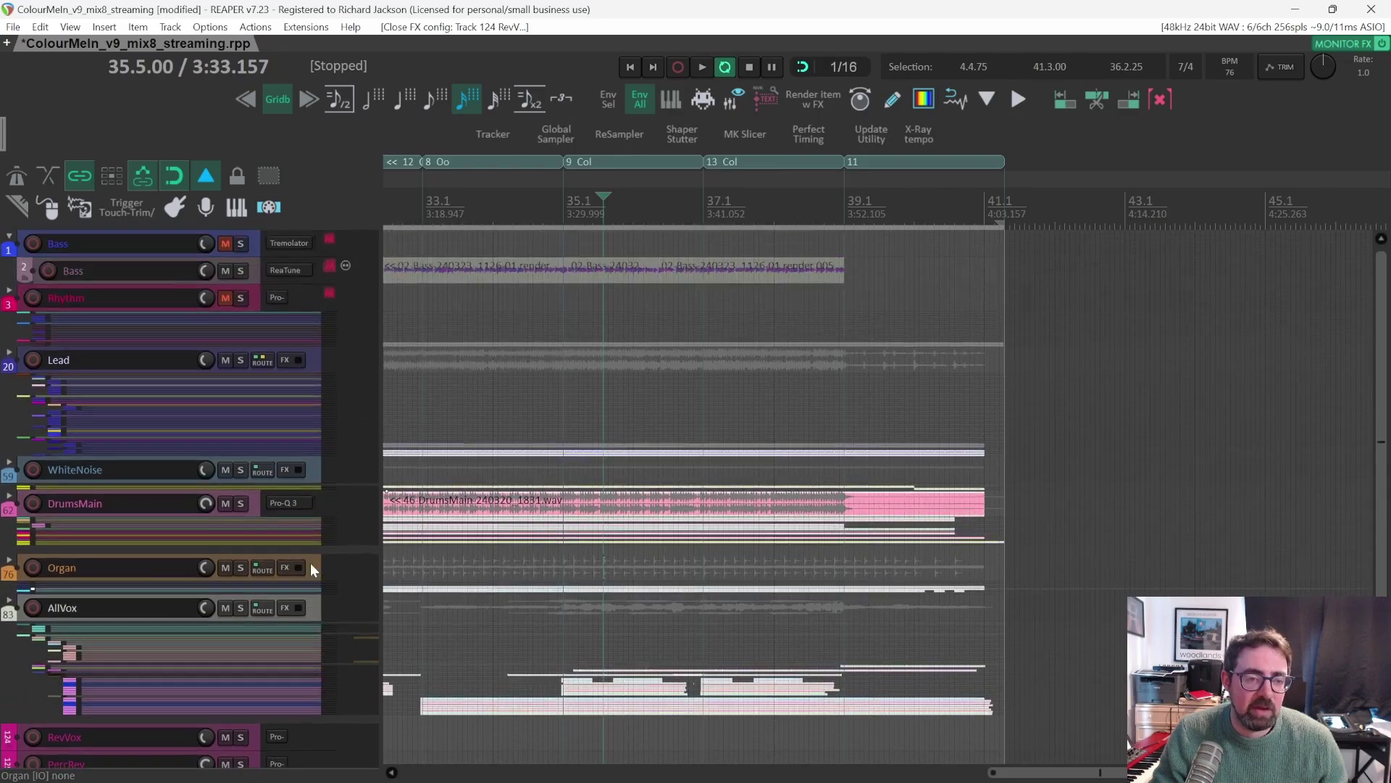
{"action": "left_click", "coordinate": [9, 235]}
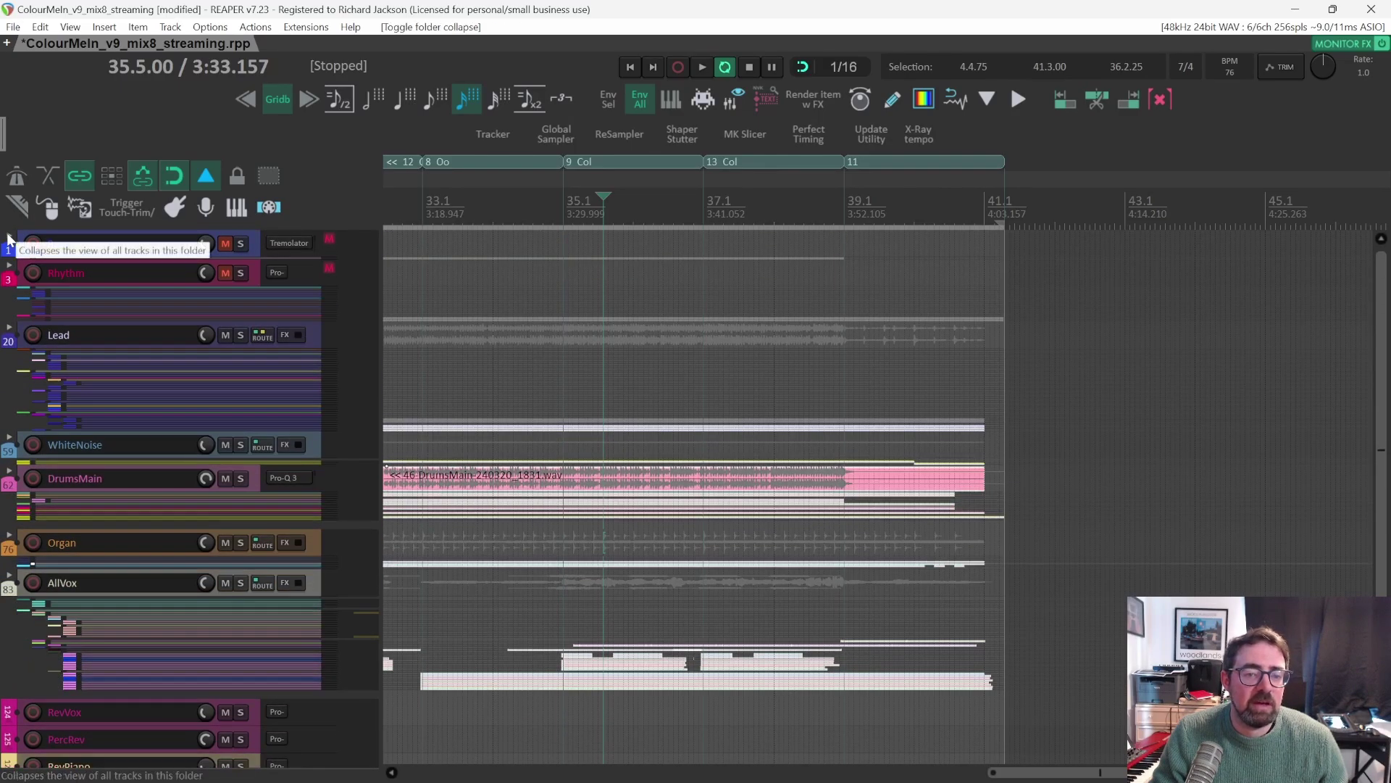
Look over the whole arrangement with collapsed folders, from the Start marker through sections A to D and the song's end.
{"action": "scroll", "coordinate": [482, 368], "scroll_direction": "down", "scroll_amount": 3}
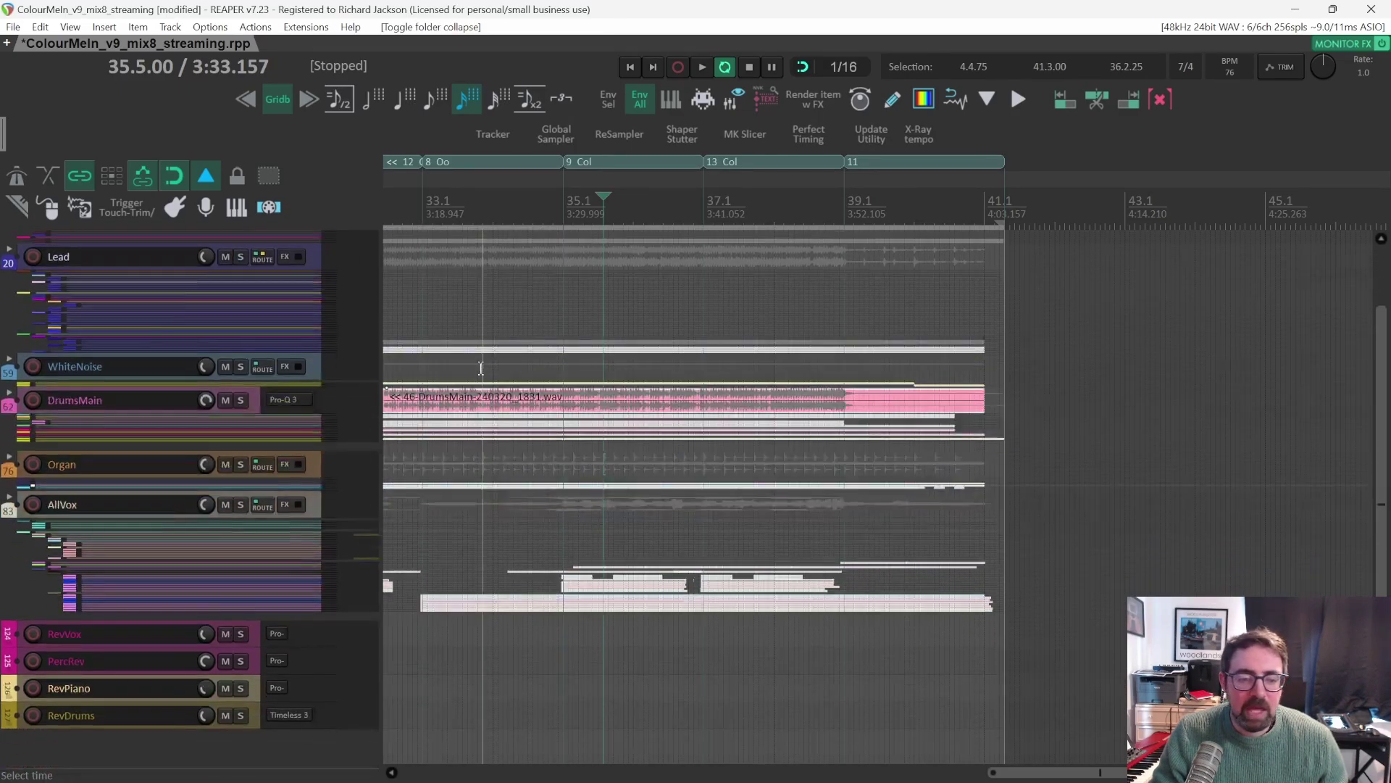
{"action": "scroll", "coordinate": [483, 376], "scroll_direction": "left", "scroll_amount": 5}
{"action": "scroll", "coordinate": [485, 376], "scroll_direction": "right", "scroll_amount": 4}
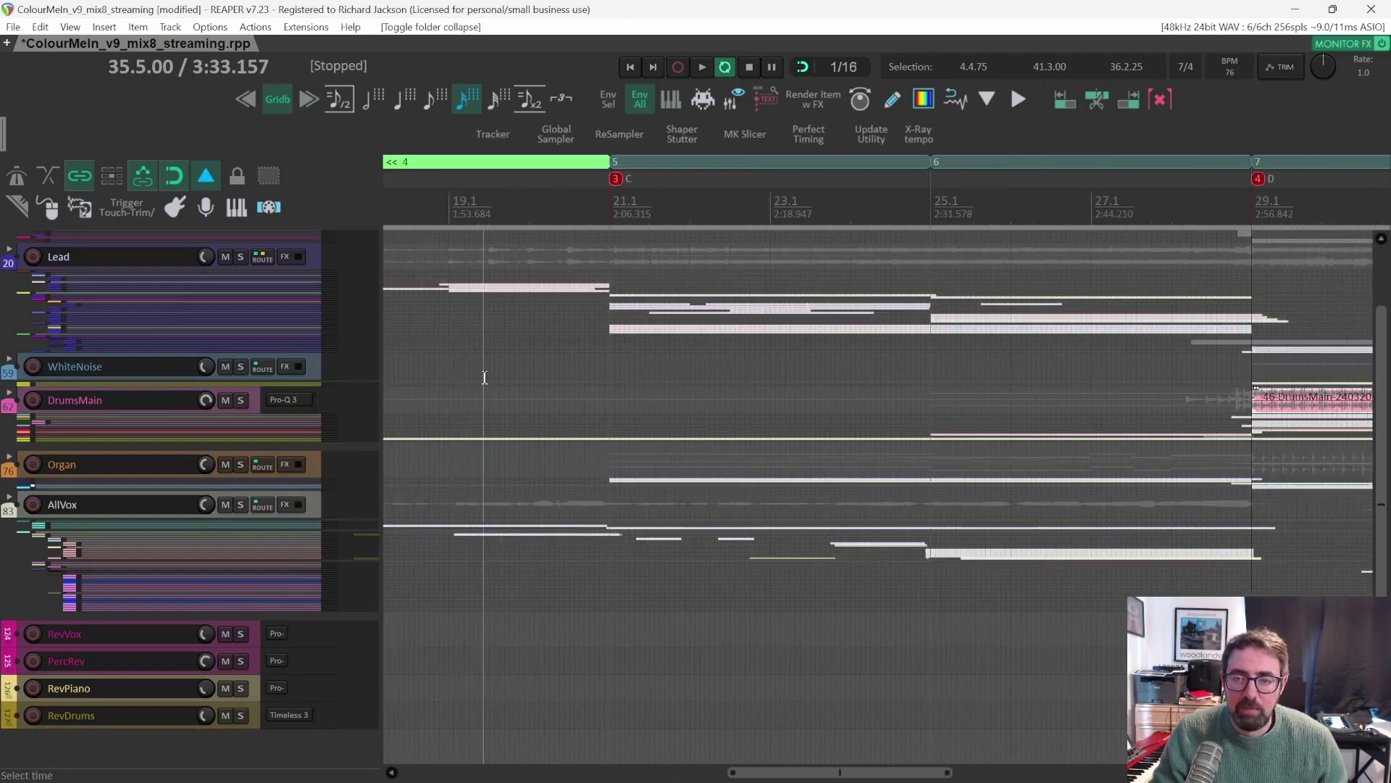
{"action": "scroll", "coordinate": [485, 377], "scroll_direction": "left", "scroll_amount": 10}
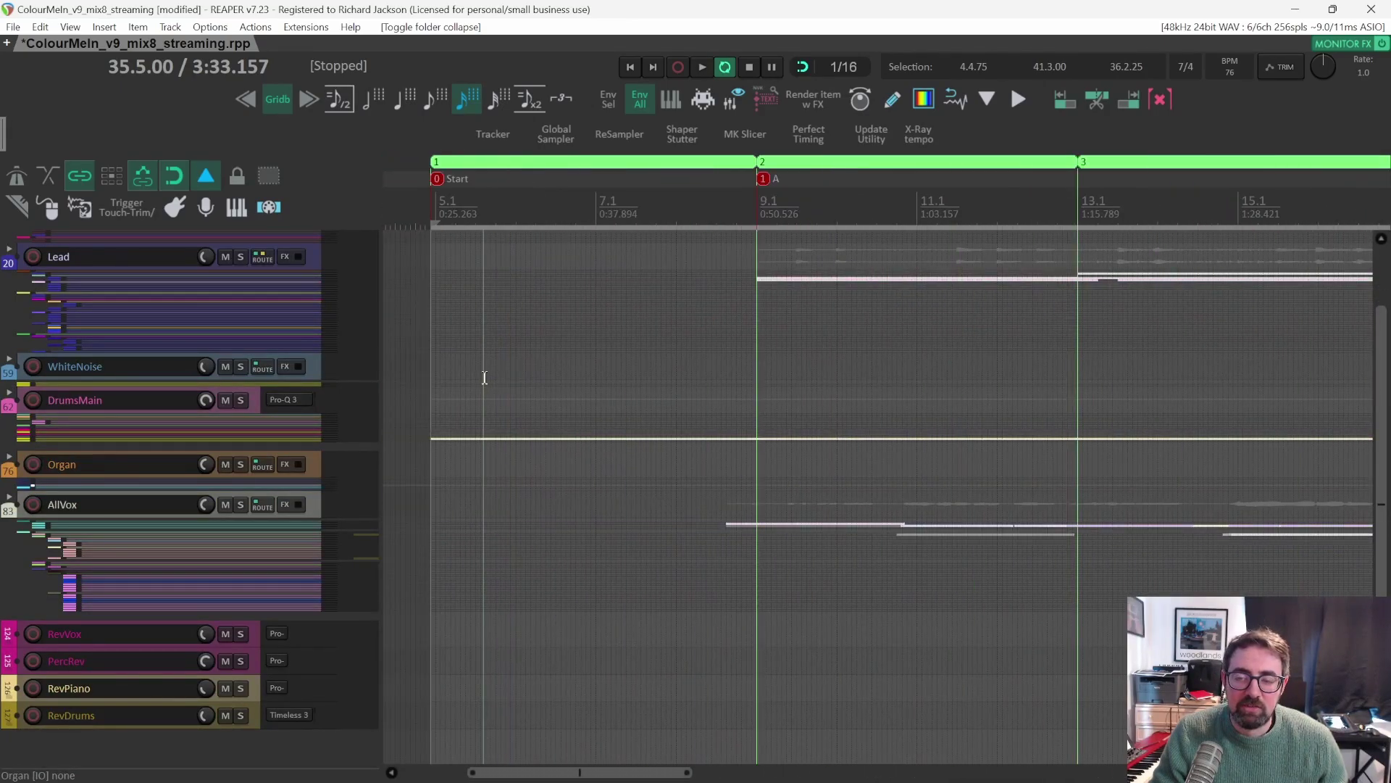
{"action": "scroll", "coordinate": [485, 377], "scroll_direction": "right", "scroll_amount": 8}
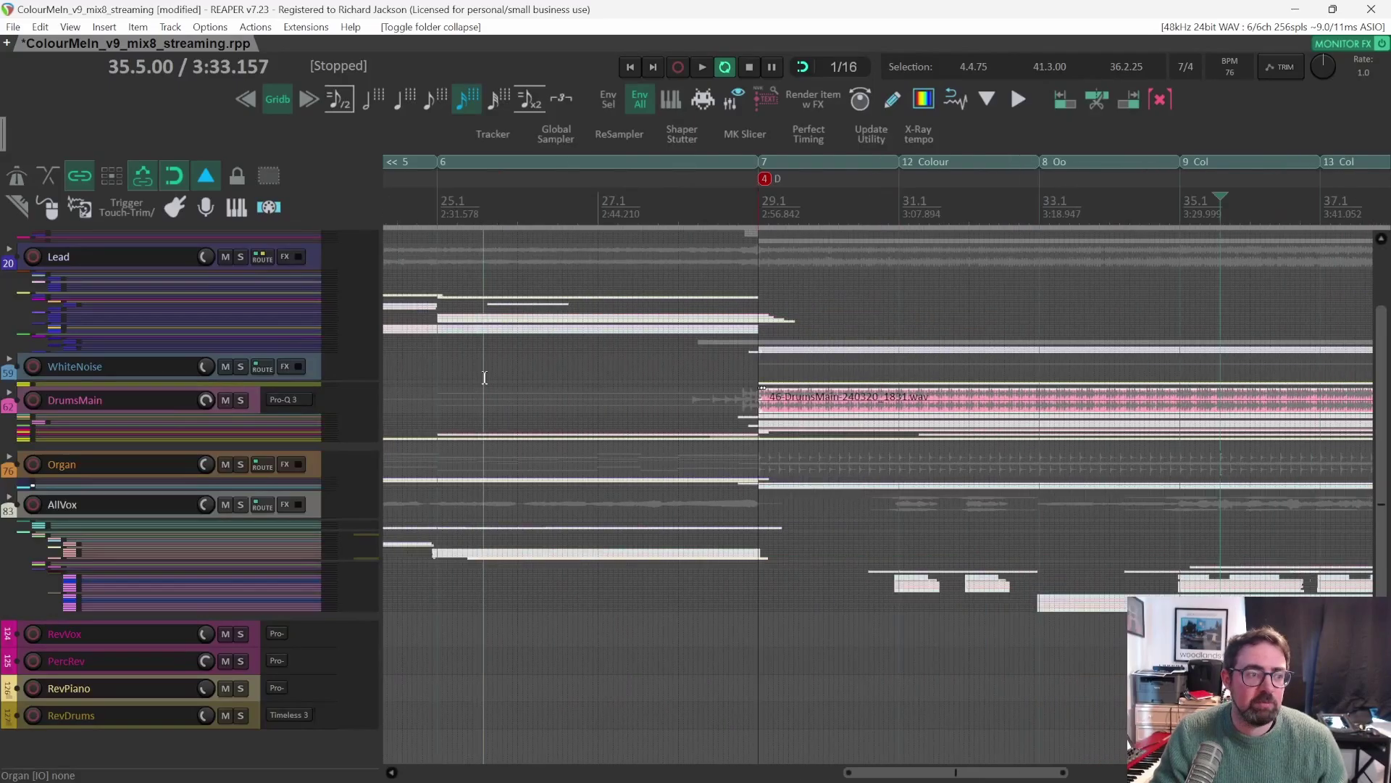
{"action": "scroll", "coordinate": [484, 377], "scroll_direction": "right", "scroll_amount": 2}
{"action": "scroll", "coordinate": [485, 377], "scroll_direction": "left", "scroll_amount": 3}
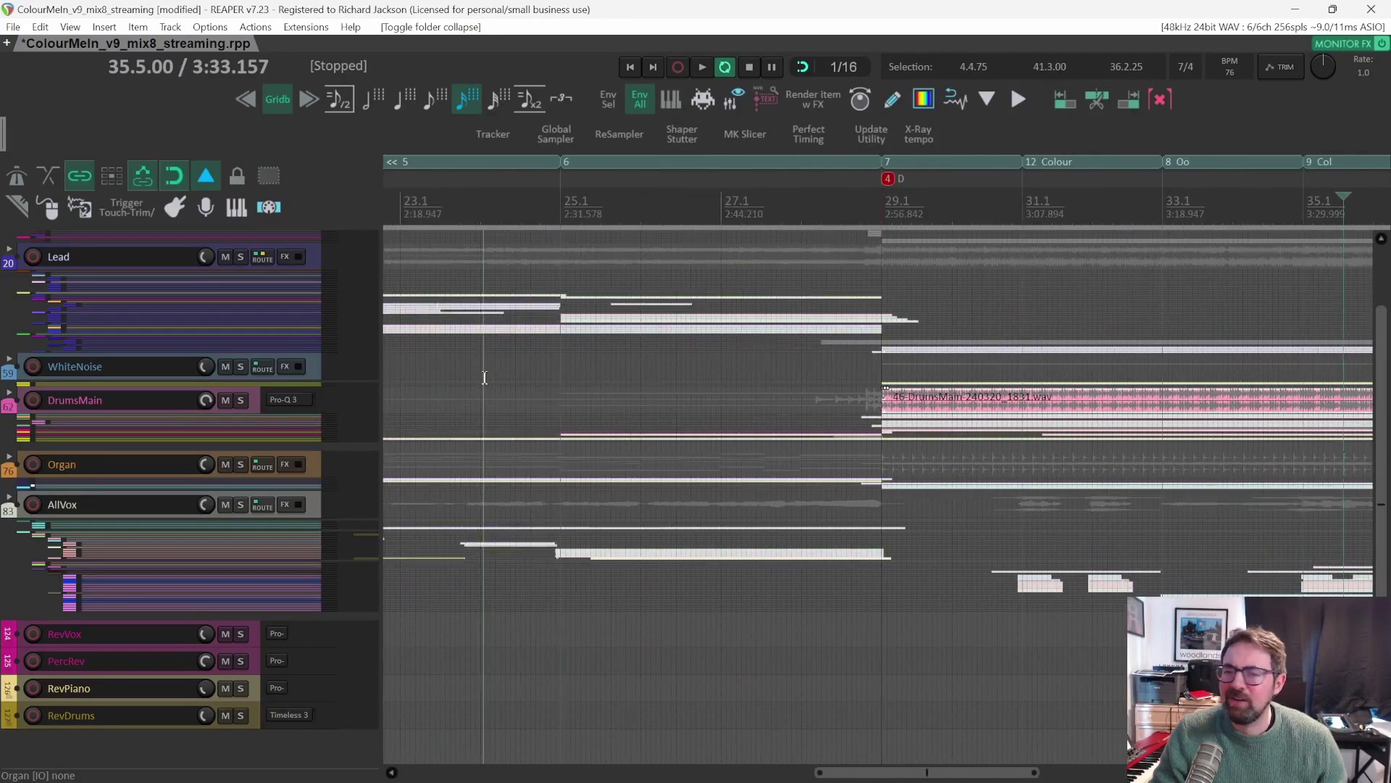
{"action": "scroll", "coordinate": [485, 377], "scroll_direction": "up", "scroll_amount": 1}
{"action": "scroll", "coordinate": [485, 377], "scroll_direction": "up", "scroll_amount": 1}
{"action": "scroll", "coordinate": [485, 377], "scroll_direction": "right", "scroll_amount": 3}
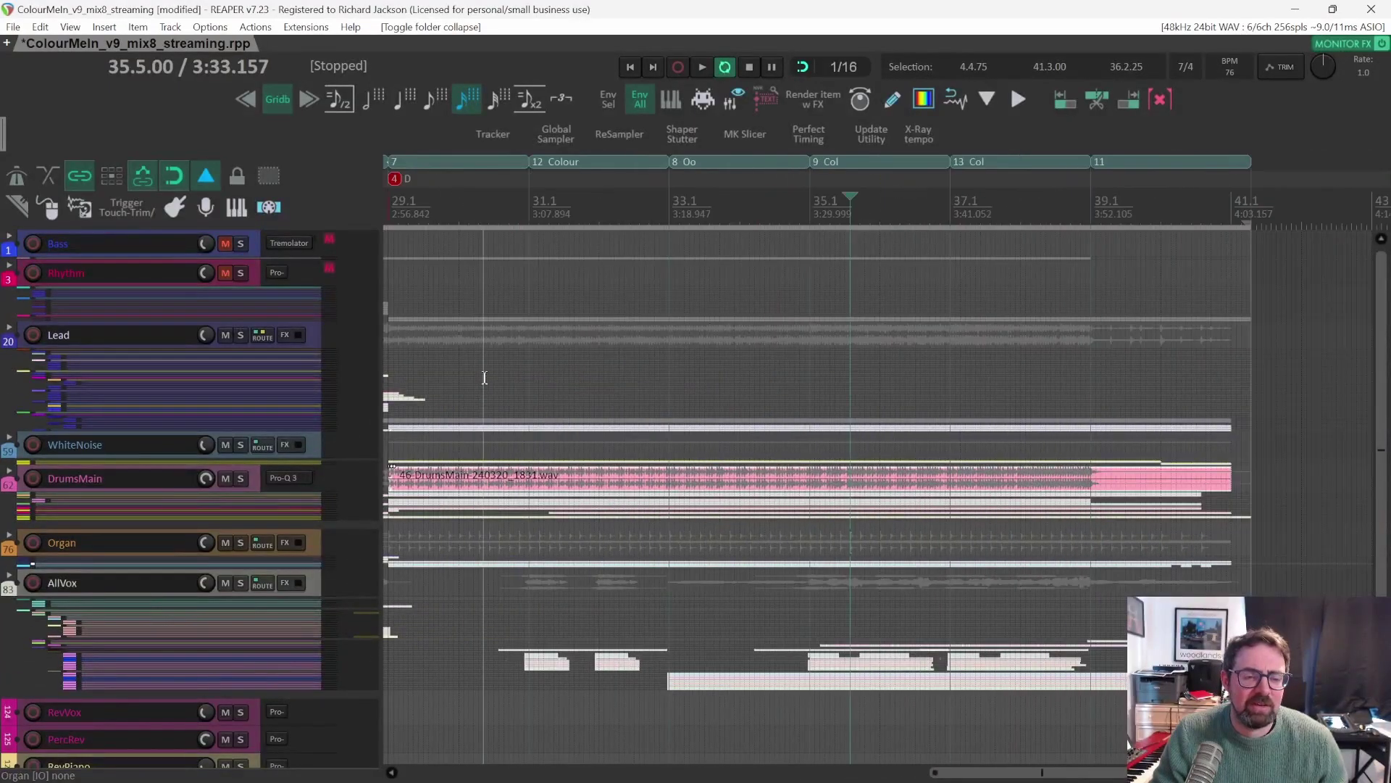
{"action": "scroll", "coordinate": [485, 377], "scroll_direction": "left", "scroll_amount": 1}
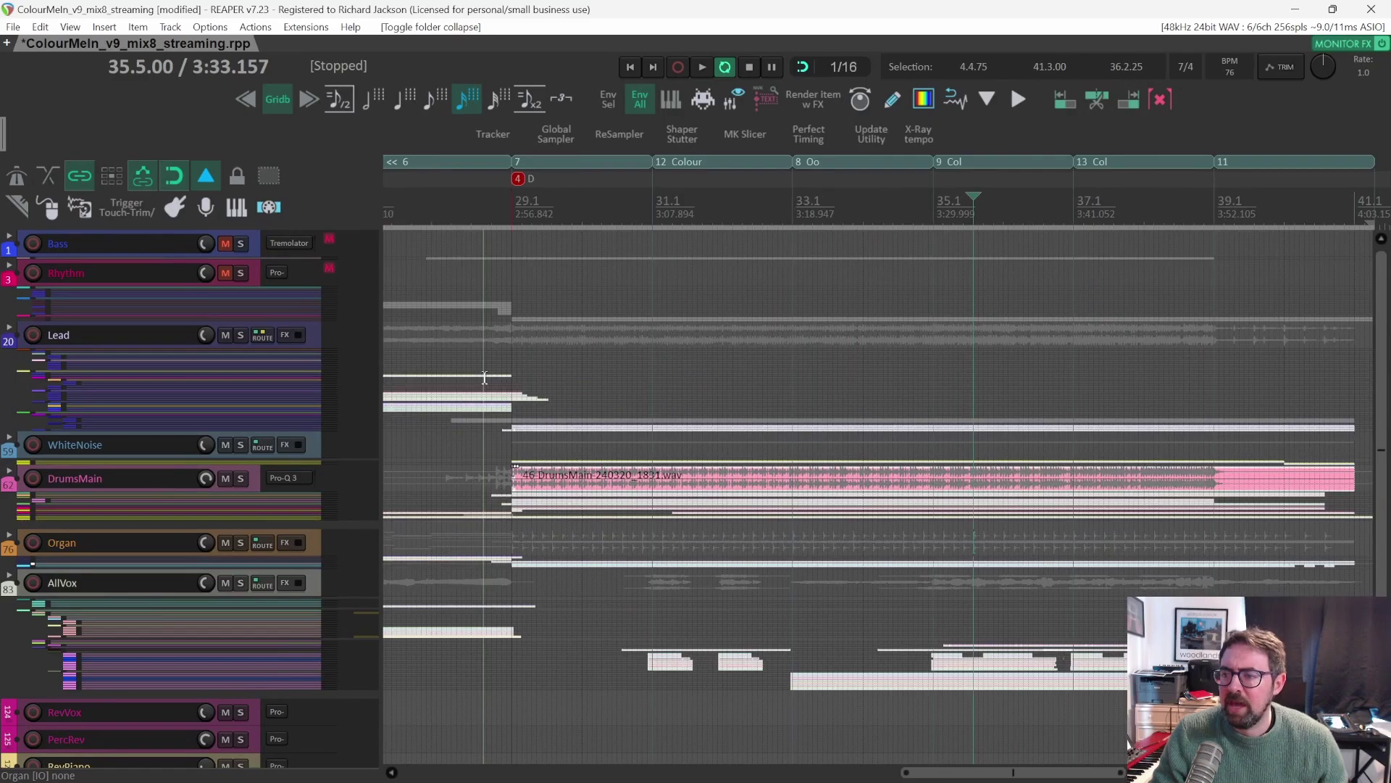
{"action": "scroll", "coordinate": [484, 377], "scroll_direction": "right", "scroll_amount": 1}
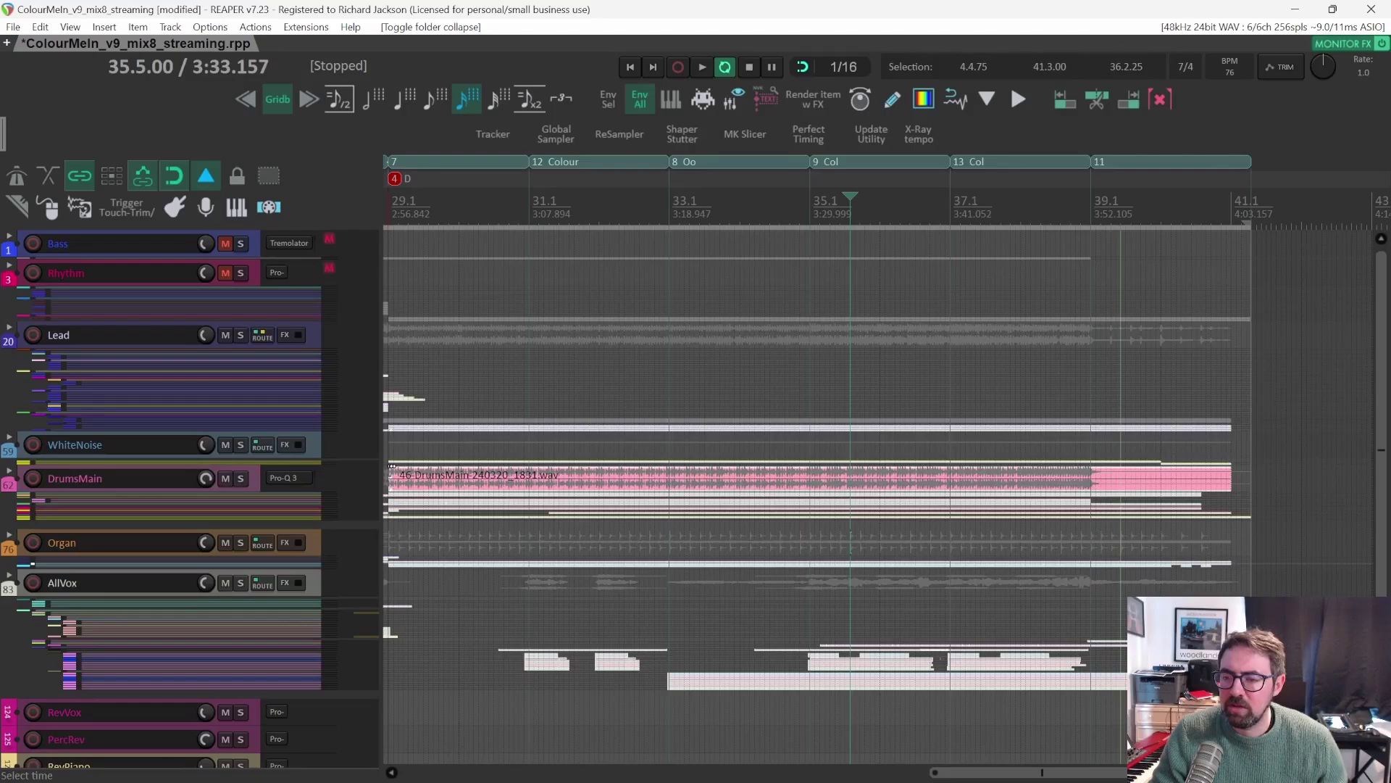
{"action": "left_click_drag", "start_coordinate": [1150, 772], "coordinate": [1158, 772]}
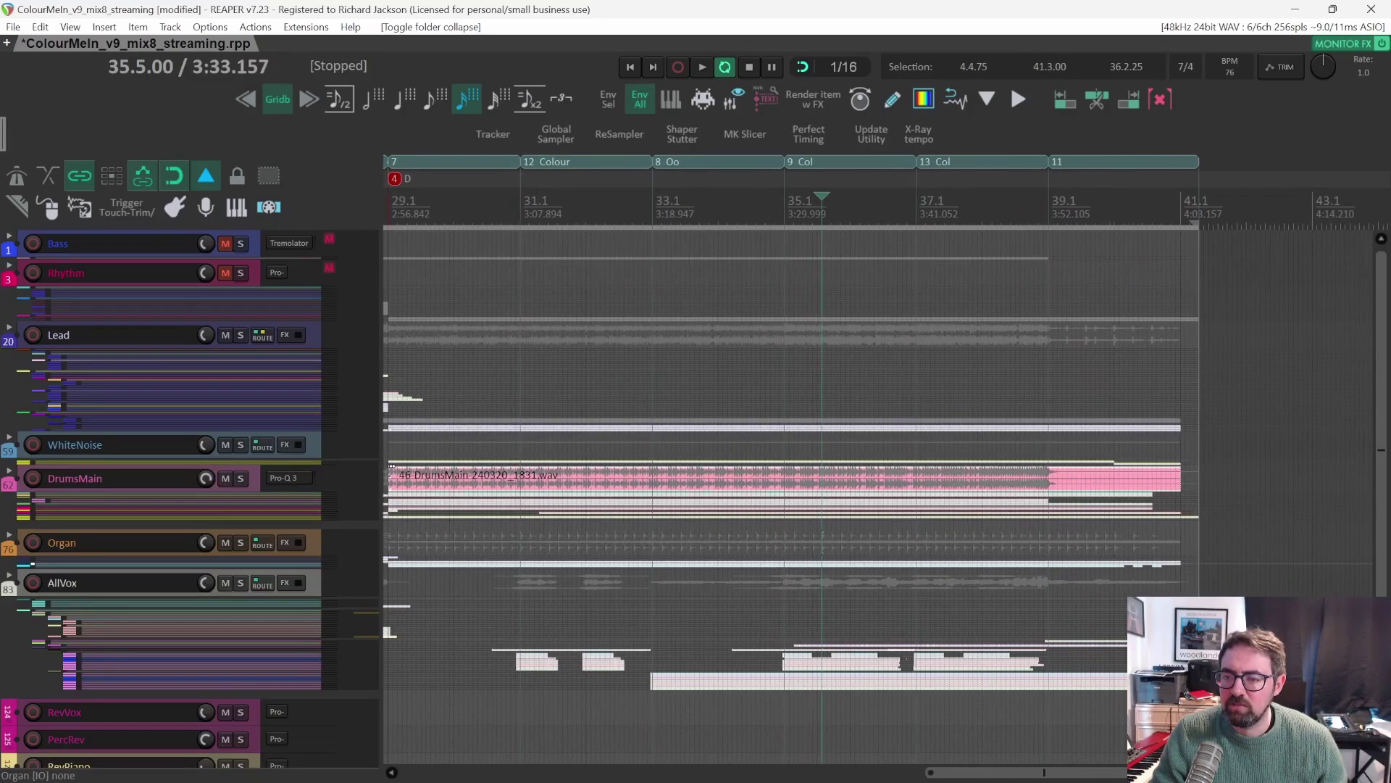
Return to the Start marker and place the edit cursor at 4.4.75.
{"action": "scroll", "coordinate": [1103, 696], "scroll_direction": "left", "scroll_amount": 3}
{"action": "scroll", "coordinate": [1102, 696], "scroll_direction": "left", "scroll_amount": 20}
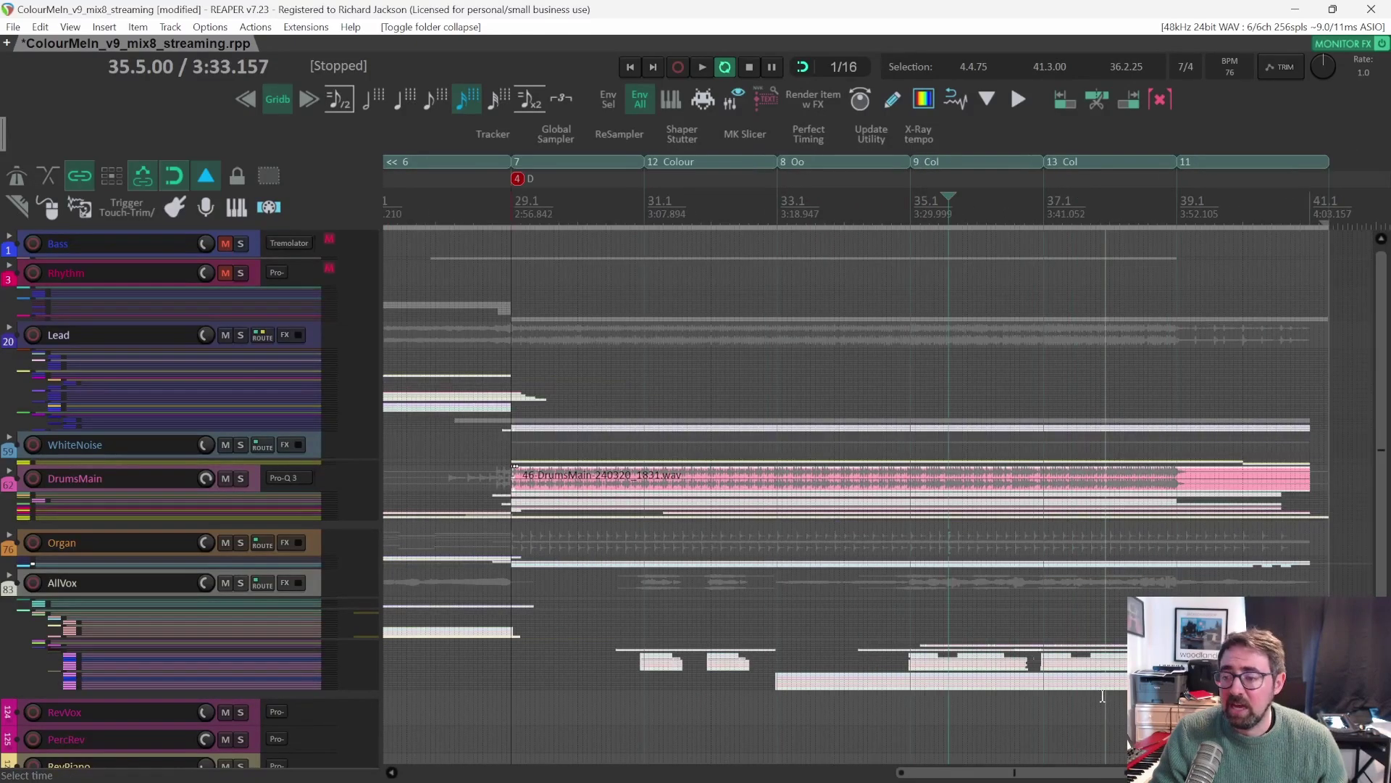
{"action": "scroll", "coordinate": [1102, 695], "scroll_direction": "left", "scroll_amount": 2}
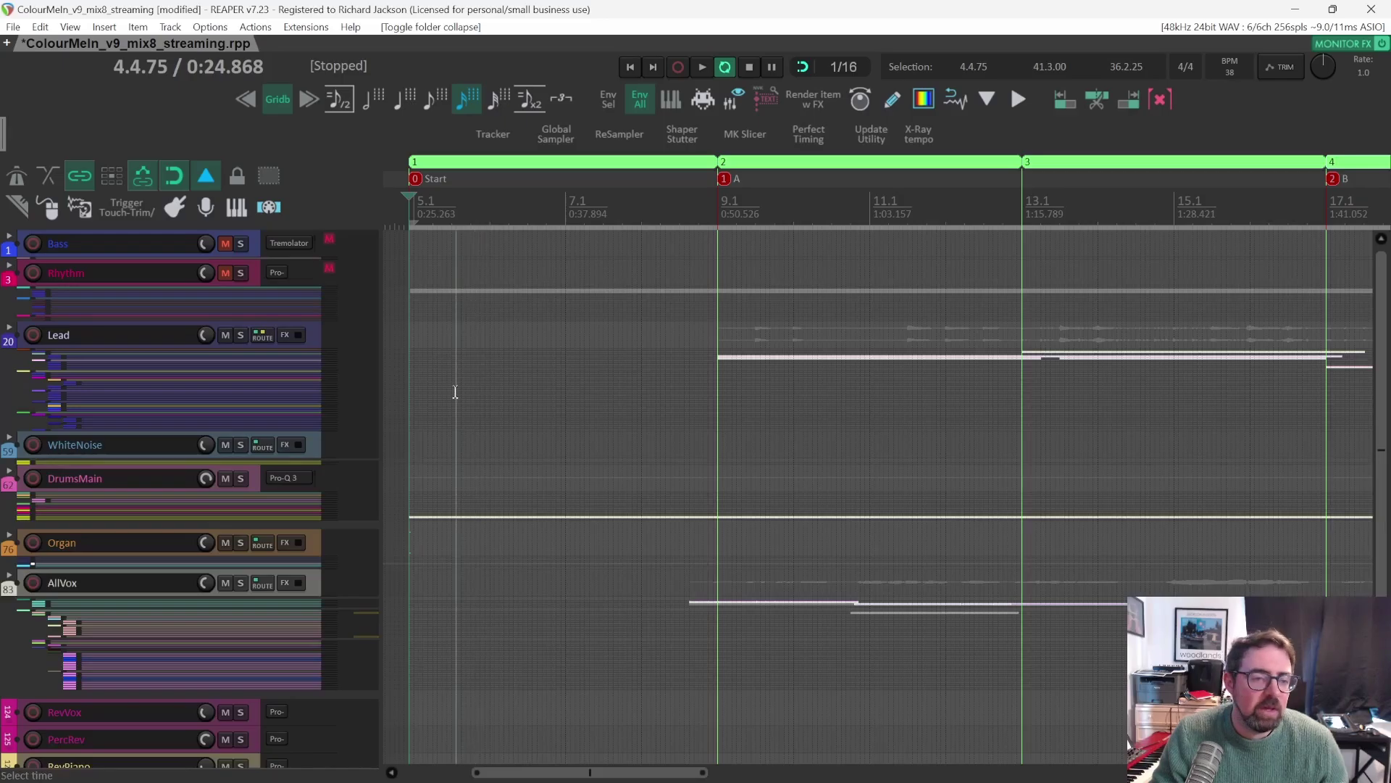
Look over the folders and reverb tracks at the song's start, and move along the timeline to sections C and D.
{"action": "scroll", "coordinate": [167, 449], "scroll_direction": "down", "scroll_amount": 1}
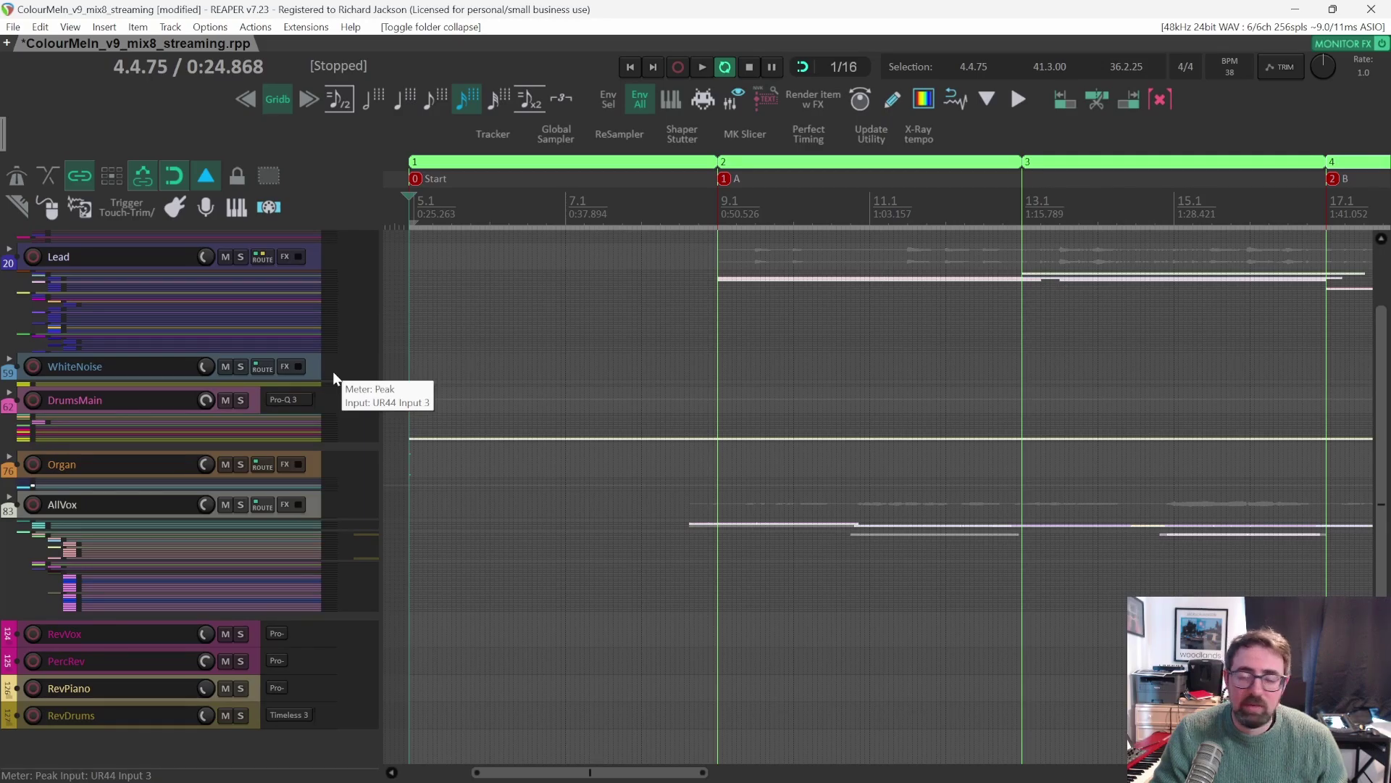
{"action": "scroll", "coordinate": [333, 371], "scroll_direction": "up", "scroll_amount": 2}
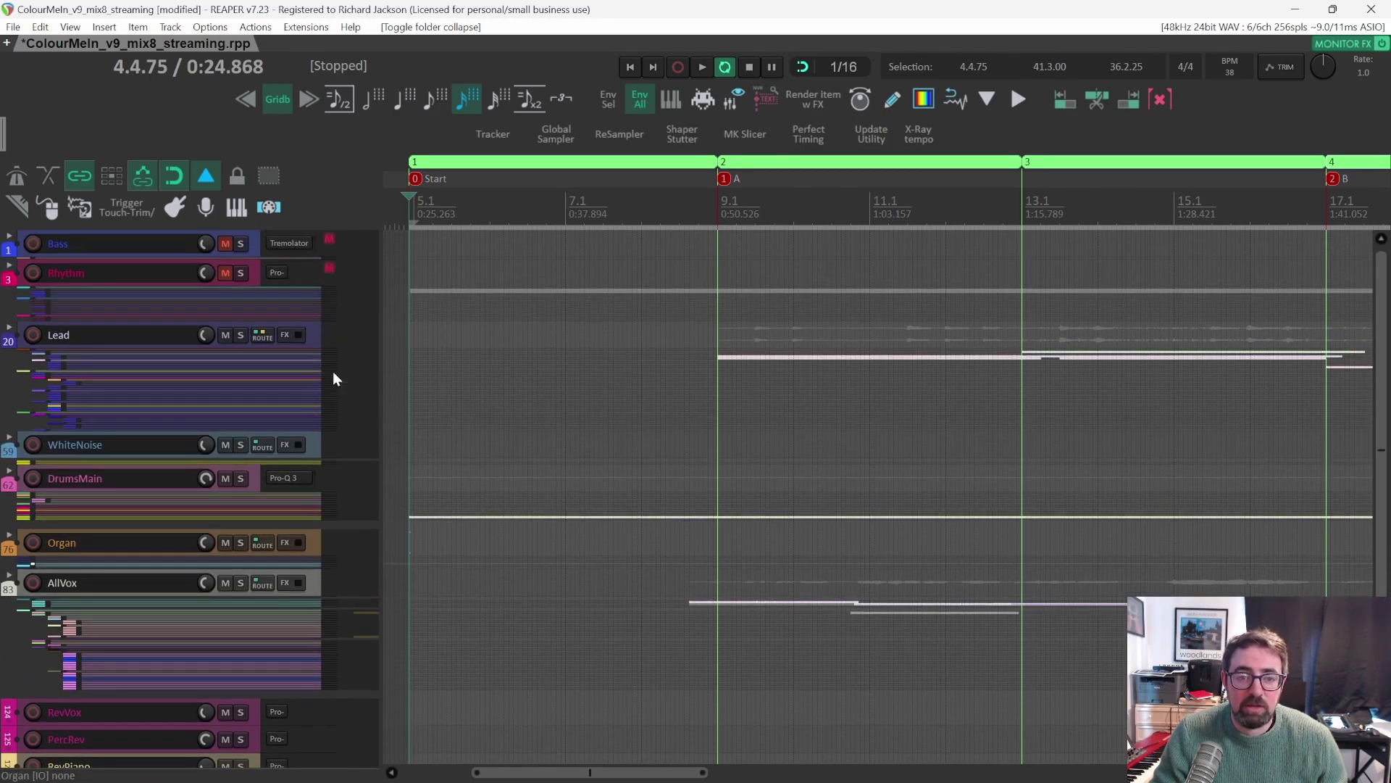
{"action": "scroll", "coordinate": [333, 371], "scroll_direction": "down", "scroll_amount": 2}
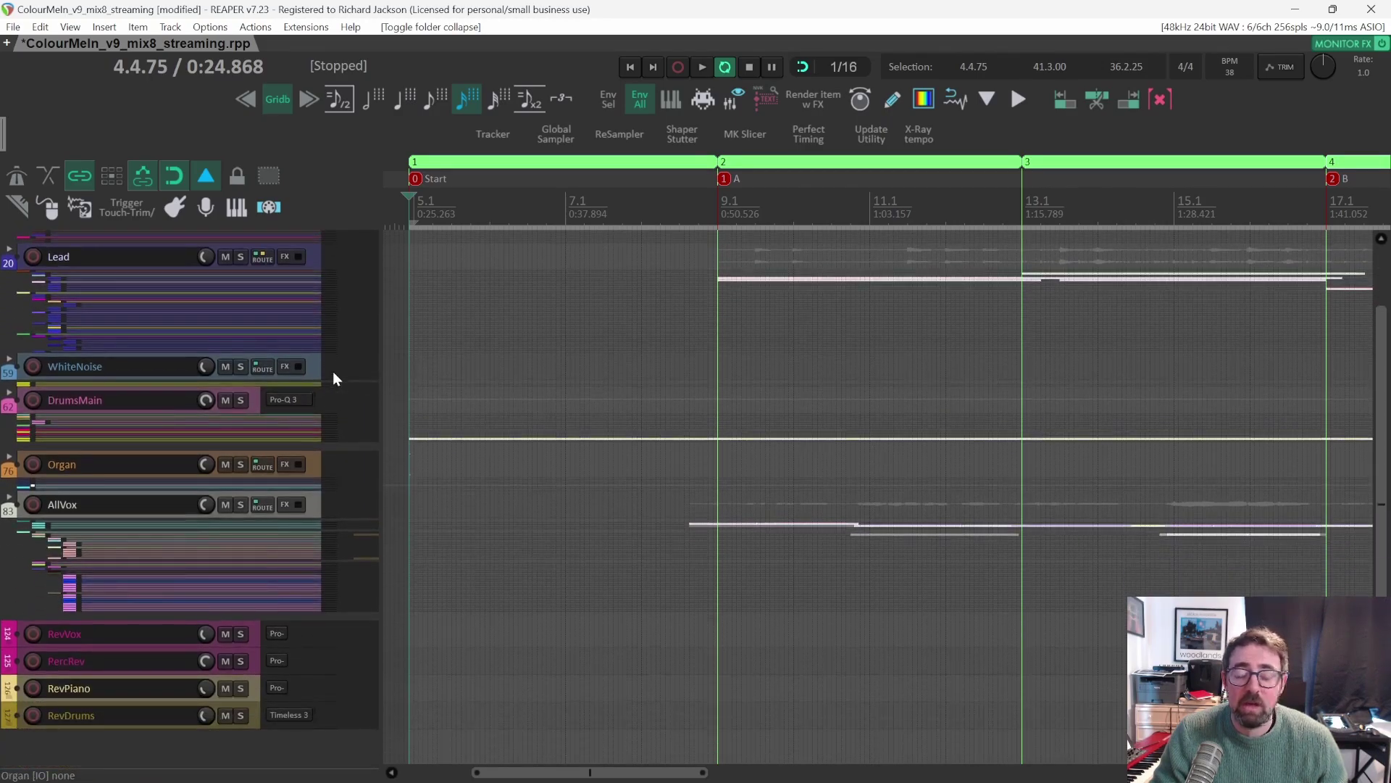
{"action": "scroll", "coordinate": [790, 578], "scroll_direction": "right", "scroll_amount": 2}
{"action": "scroll", "coordinate": [790, 578], "scroll_direction": "right", "scroll_amount": 12}
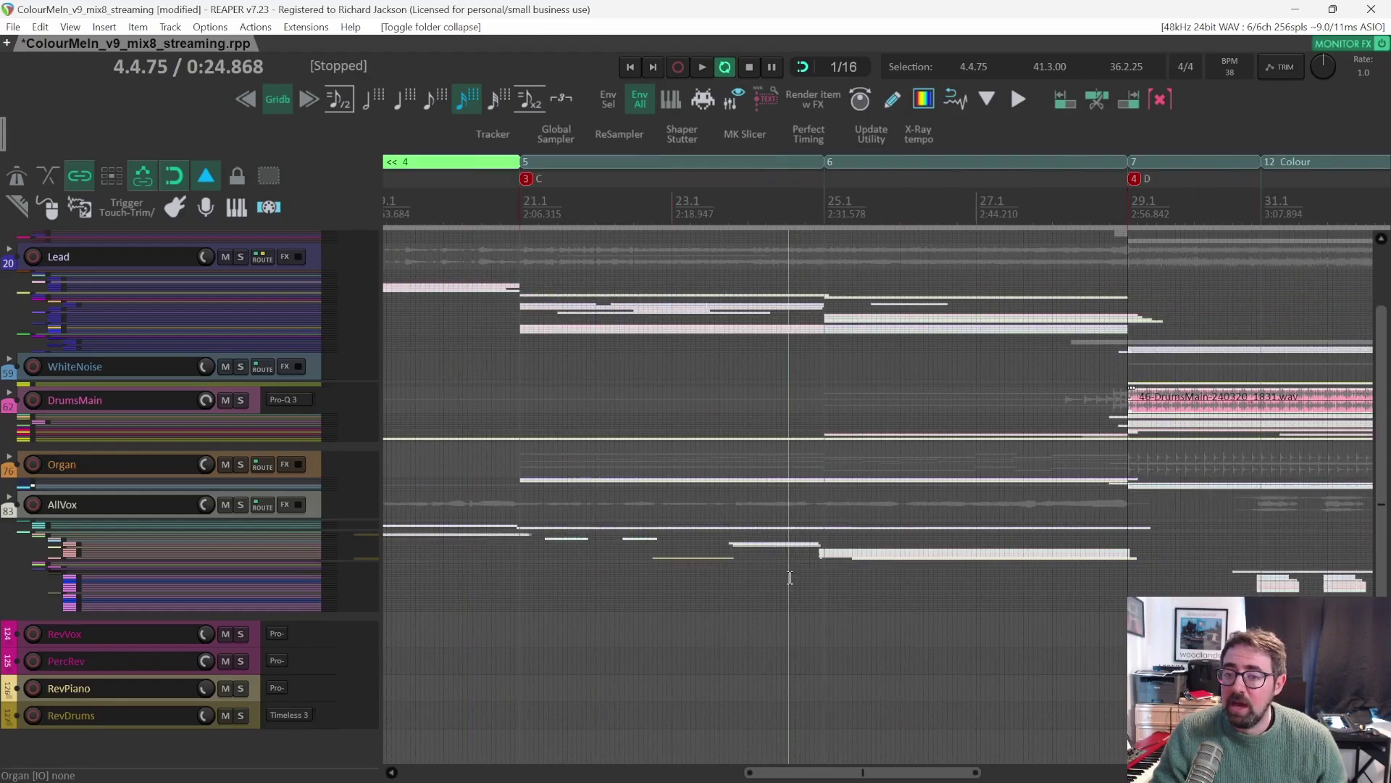